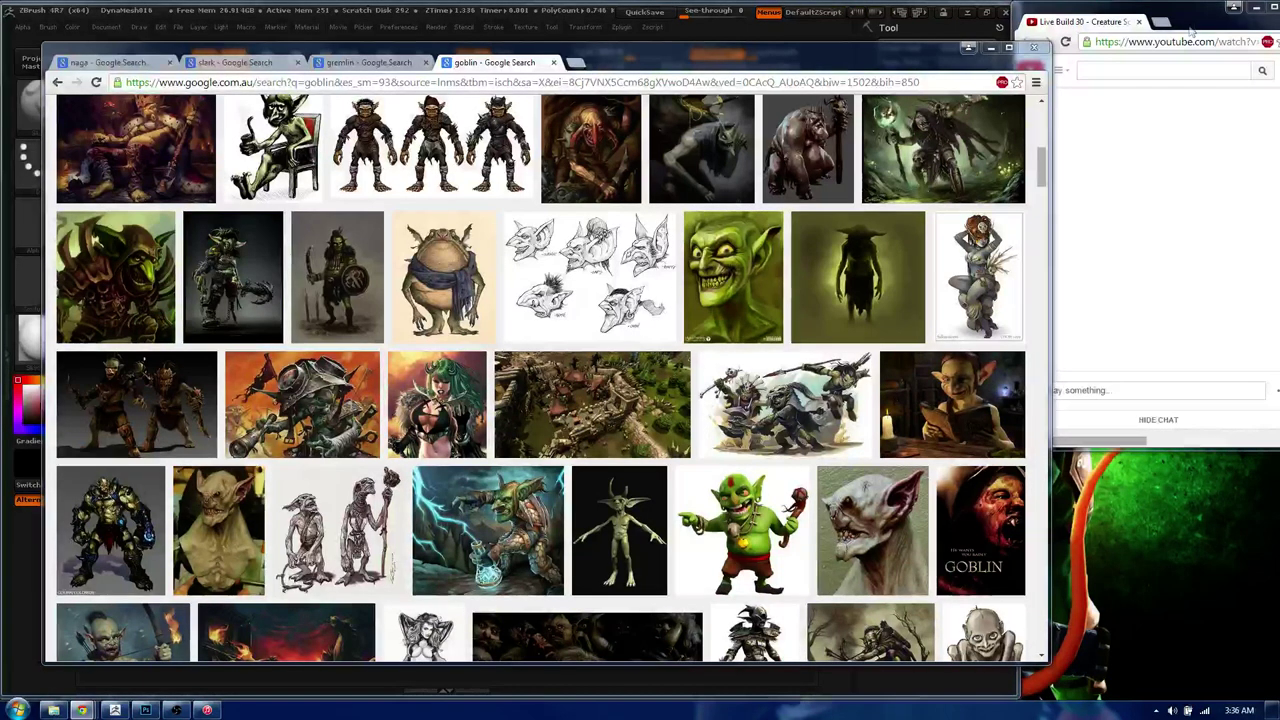
# - Close the YouTube stream, widen the ZBrush window, and return to the goblin references in Chrome
pyautogui.hotkey('ctrl', 'w')
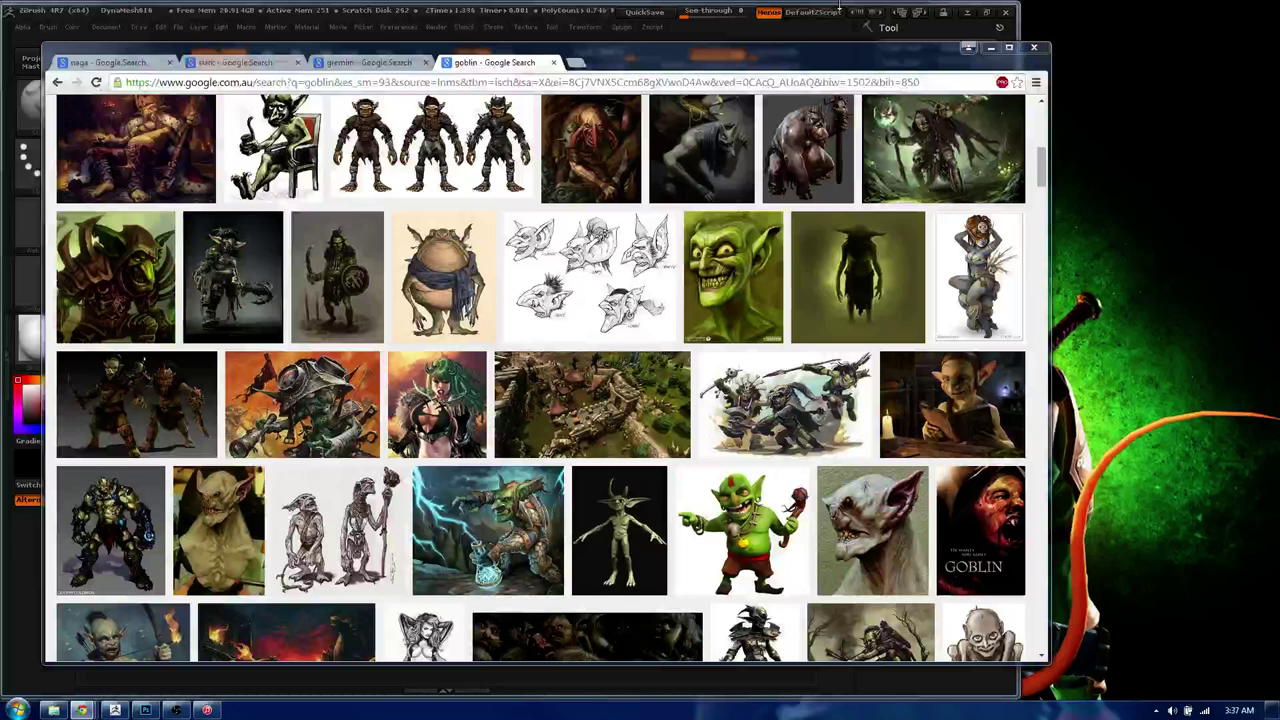
pyautogui.hotkey('alt', 'Tab')
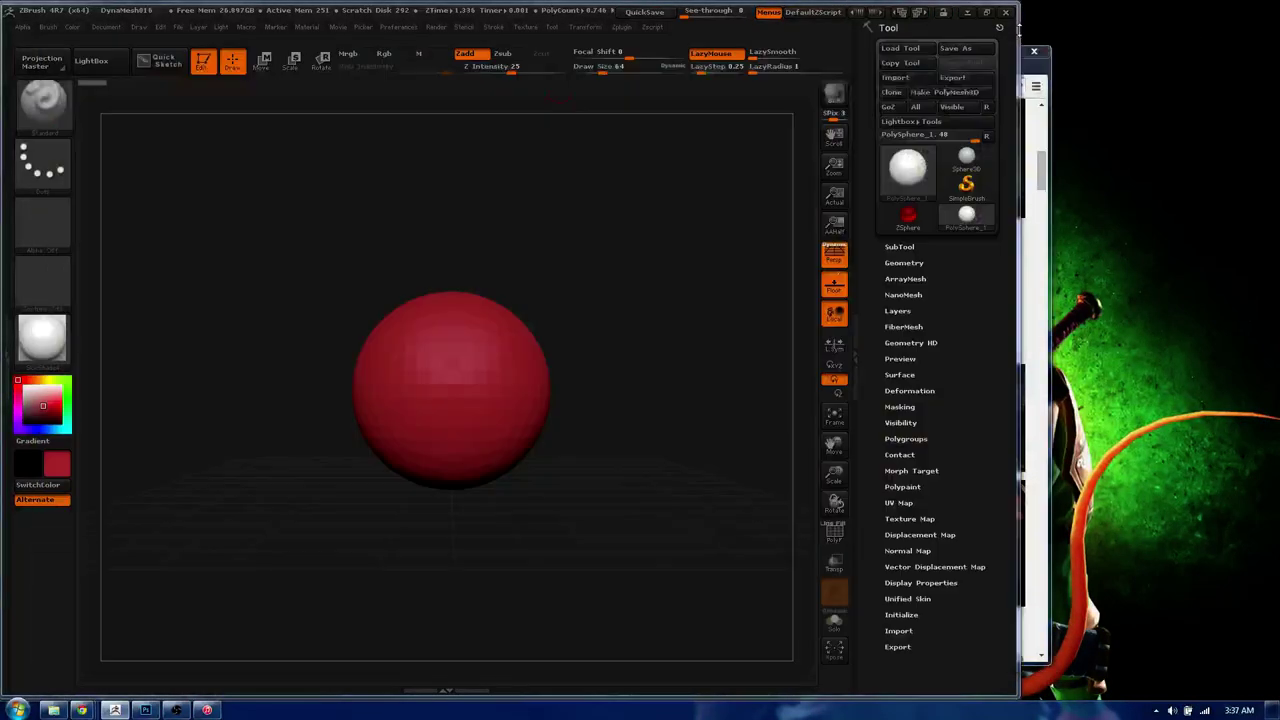
pyautogui.moveTo(1021, 41); pyautogui.dragTo(1272, 28)
pyautogui.hotkey('alt', 'Tab')
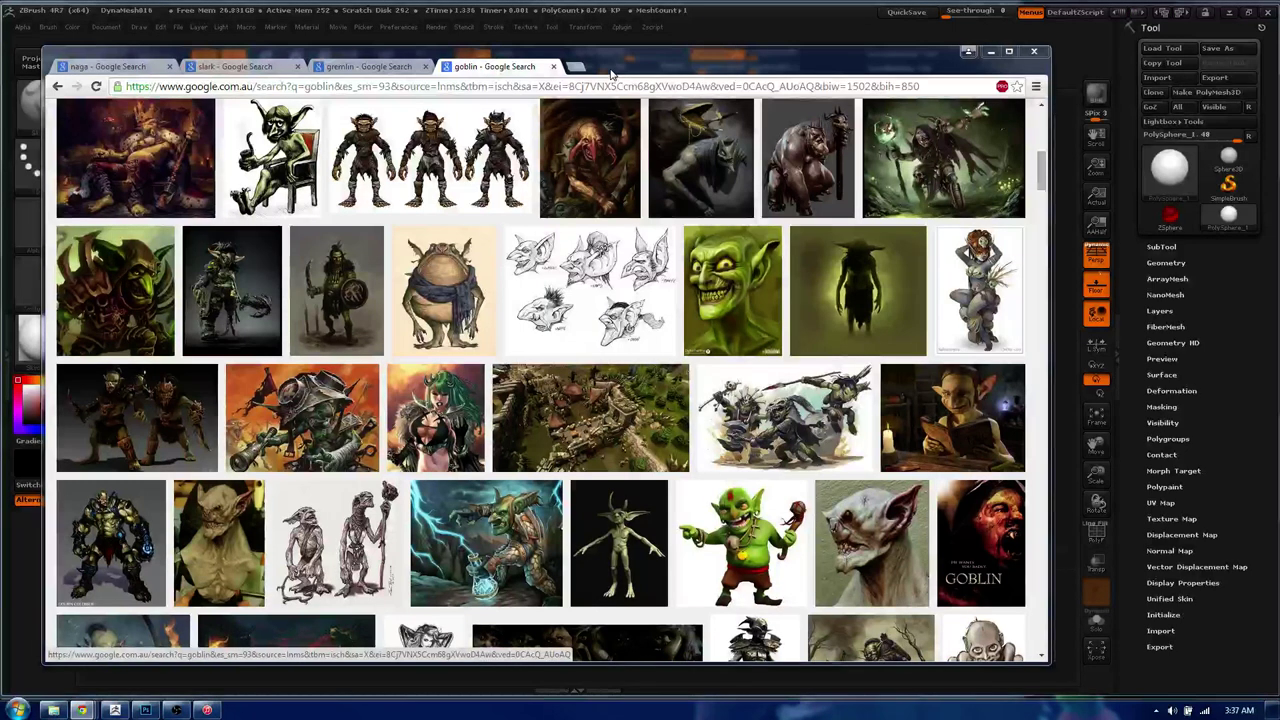
# - Nudge the browser into place and scroll through the current and naga reference images
pyautogui.moveTo(610, 72); pyautogui.dragTo(617, 74)
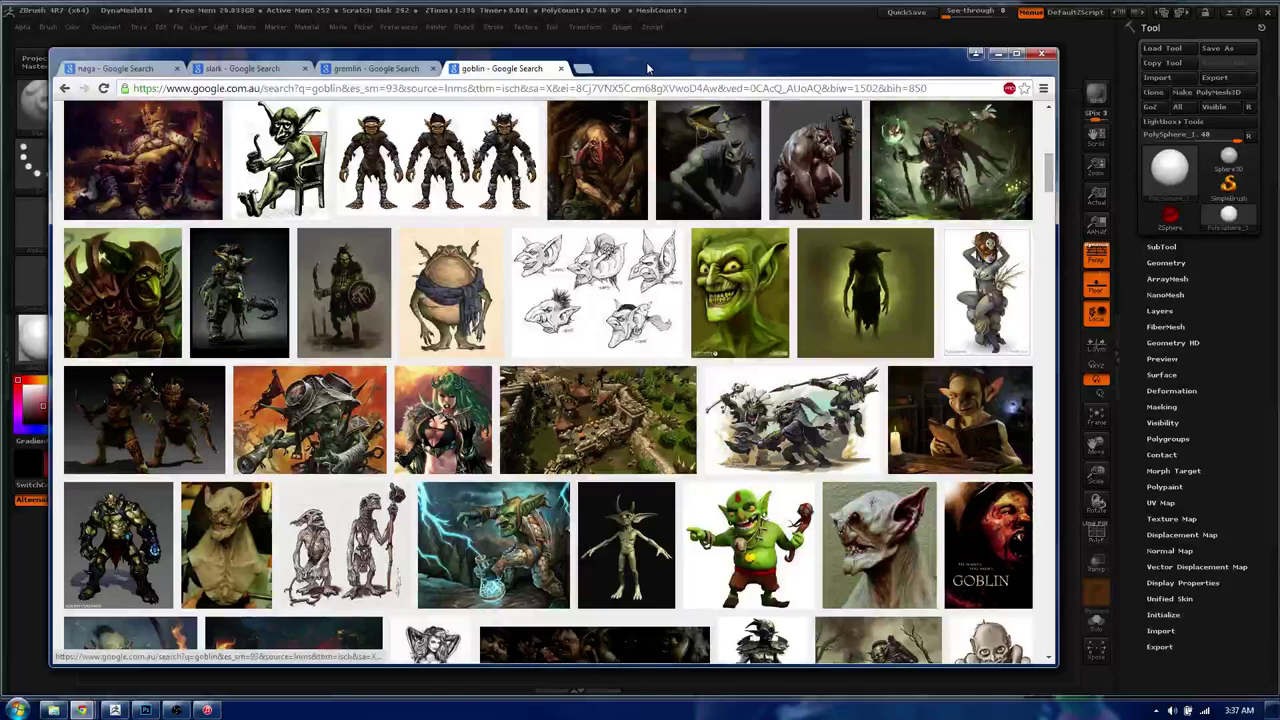
pyautogui.scroll(1, 551, 289)
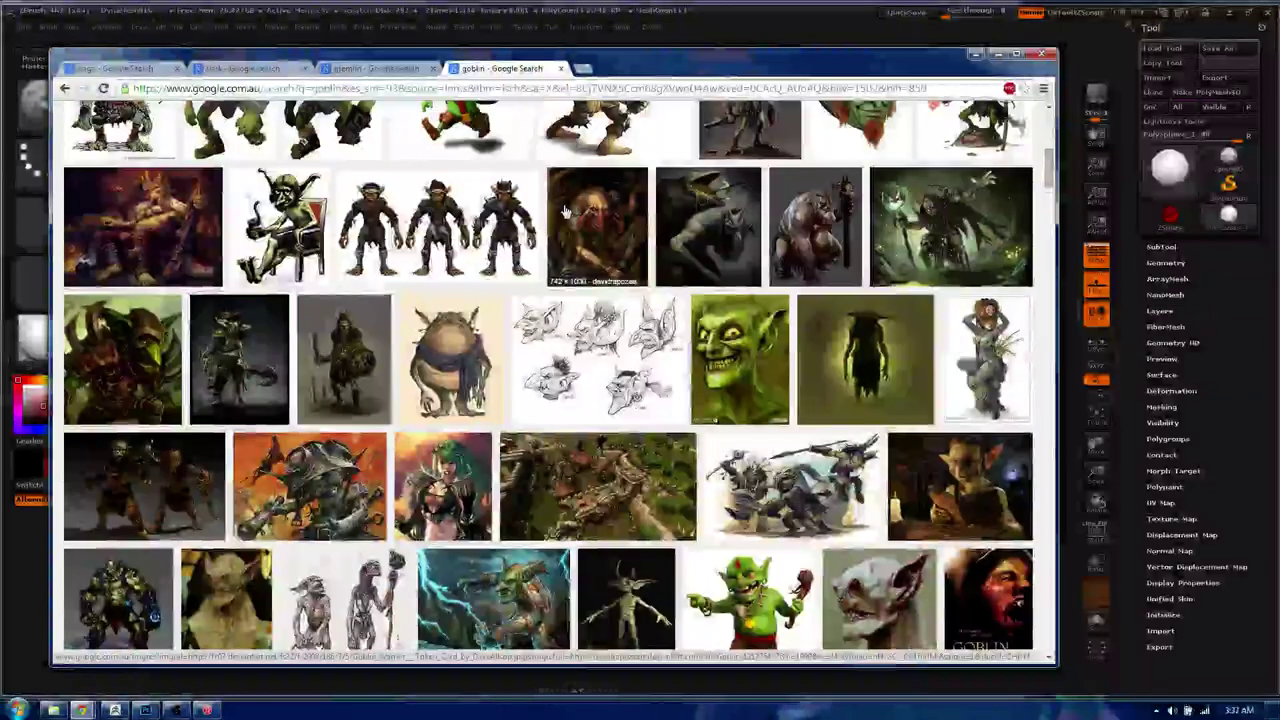
pyautogui.scroll(-3, 566, 212)
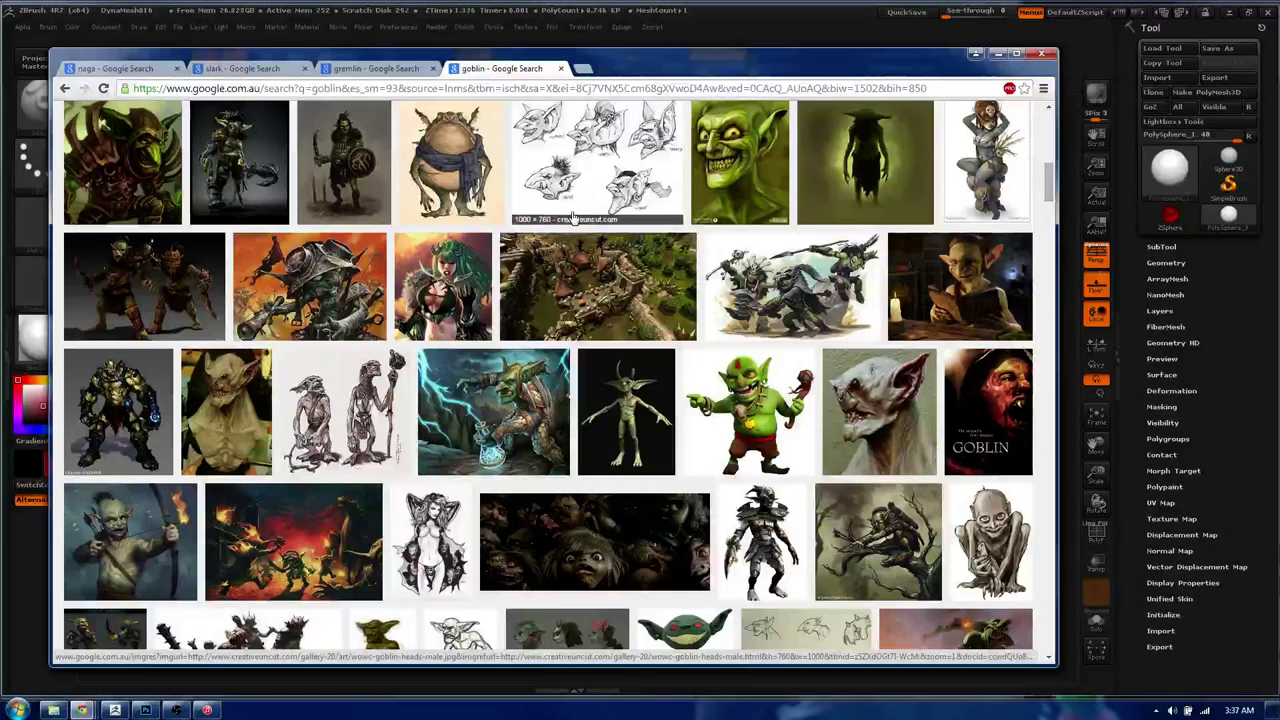
pyautogui.scroll(-3, 572, 218)
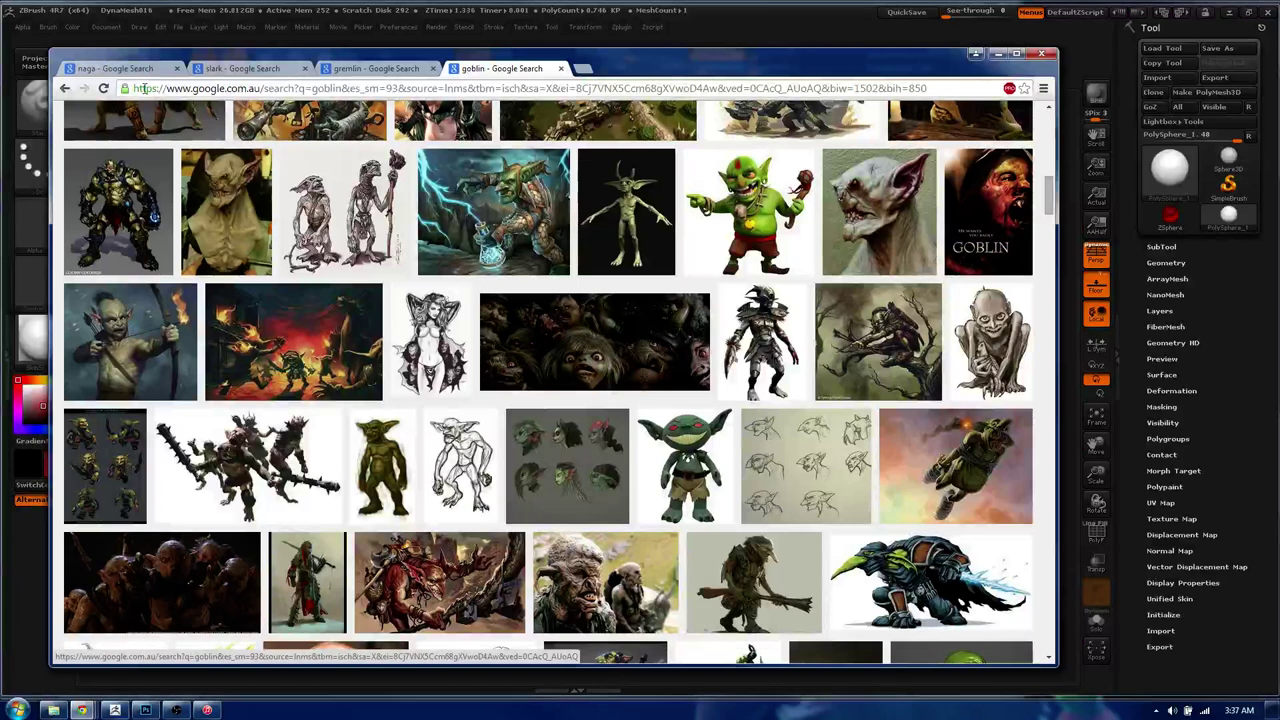
pyautogui.click(104, 69)
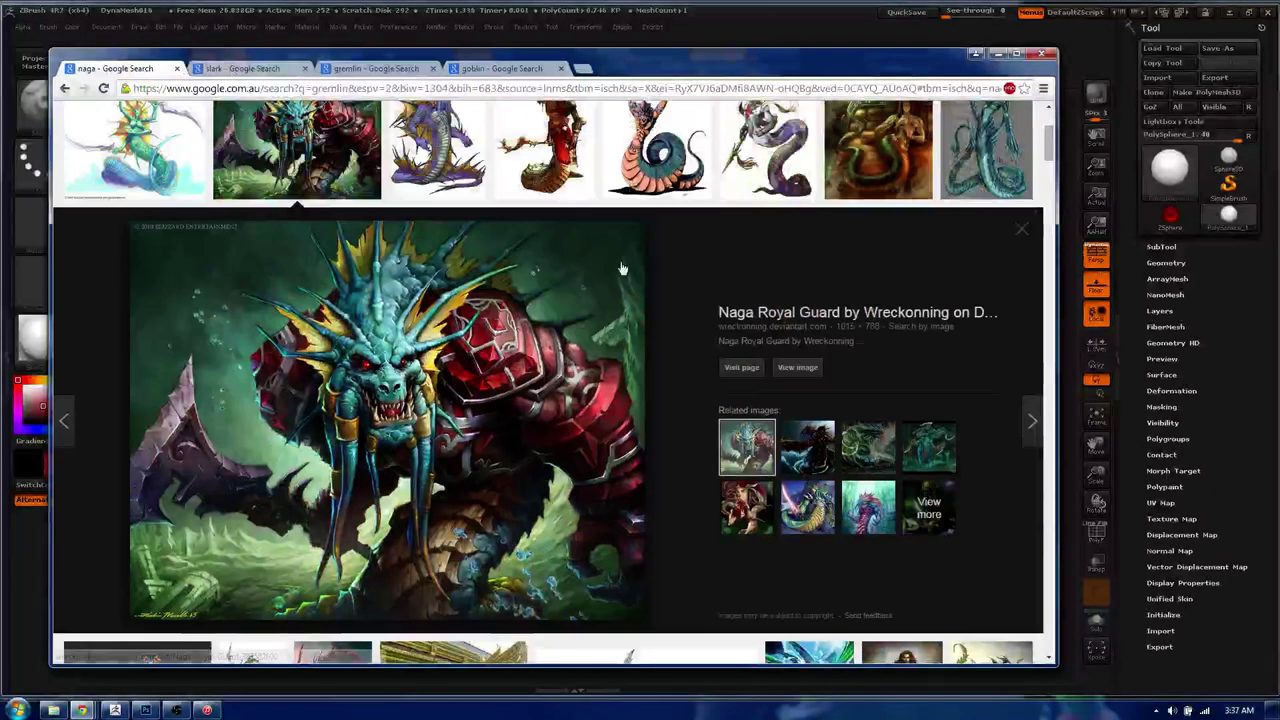
pyautogui.scroll(-2, 622, 268)
pyautogui.scroll(-1, 622, 268)
pyautogui.scroll(-1, 621, 264)
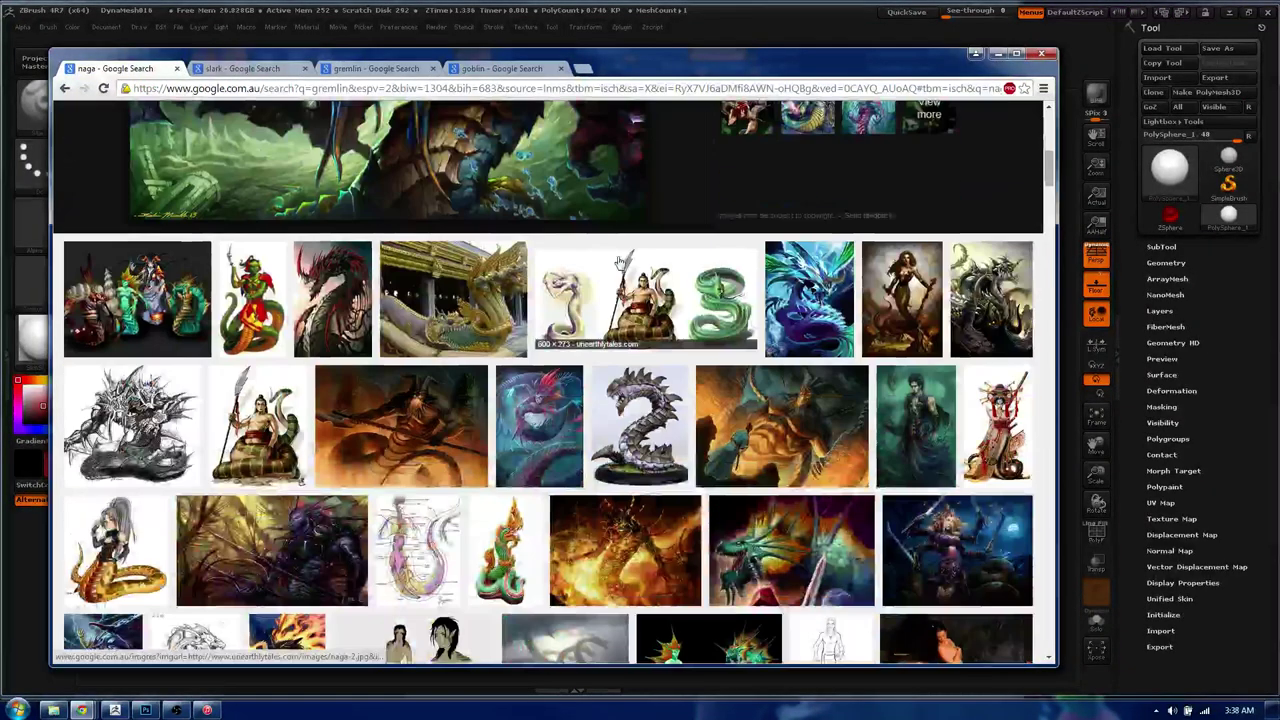
pyautogui.scroll(-1, 620, 262)
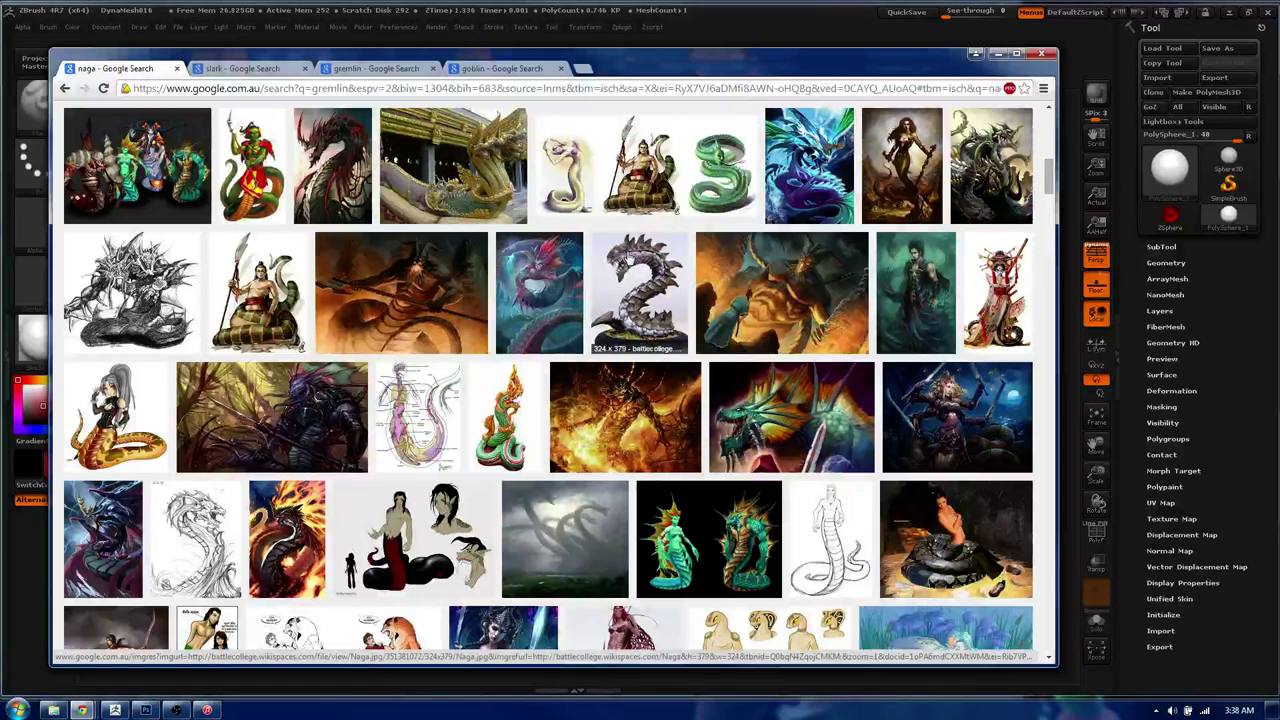
pyautogui.scroll(-1, 621, 262)
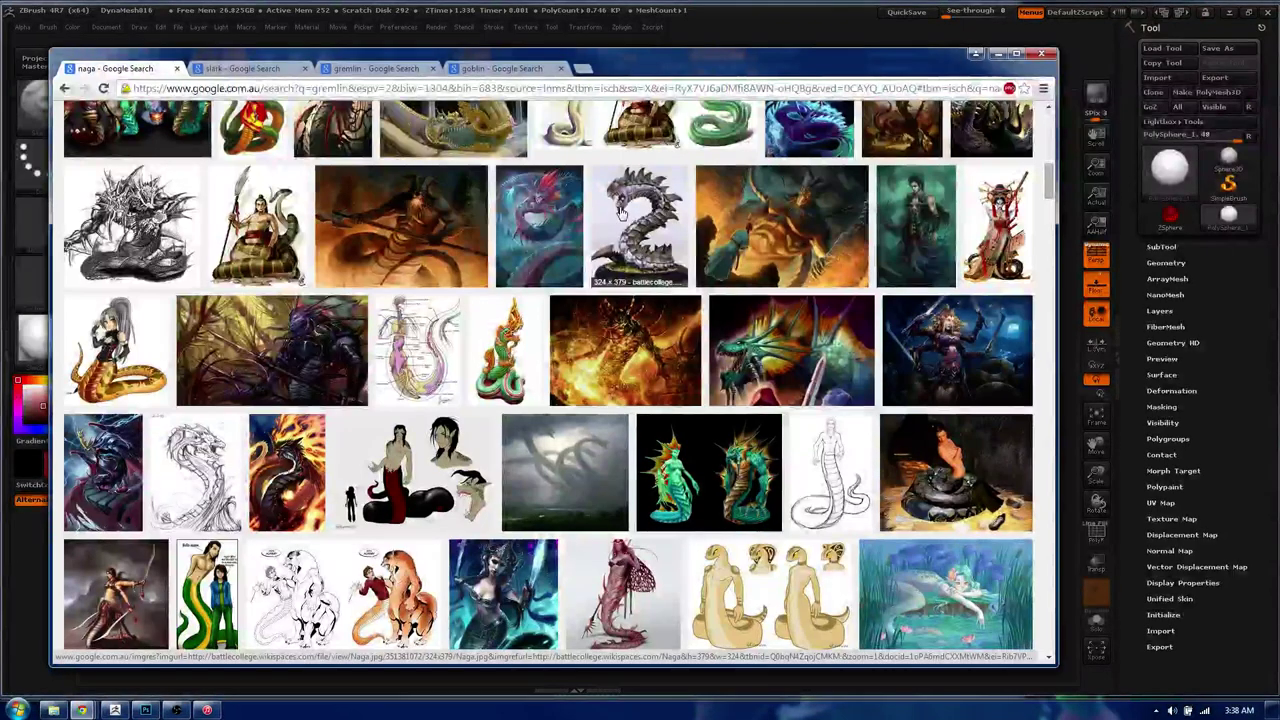
# - Review the slark, gremlin and goblin results, then move Chrome aside and back onto lizard results
pyautogui.click(228, 70)
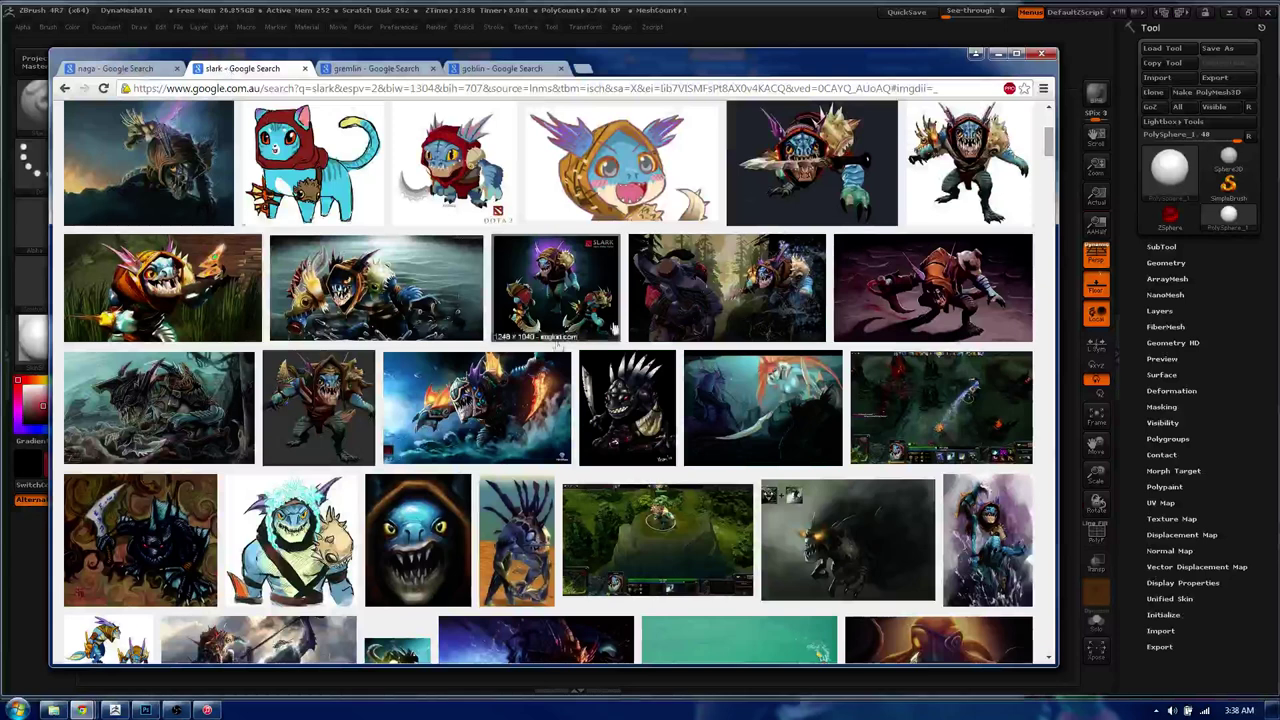
pyautogui.scroll(3, 731, 270)
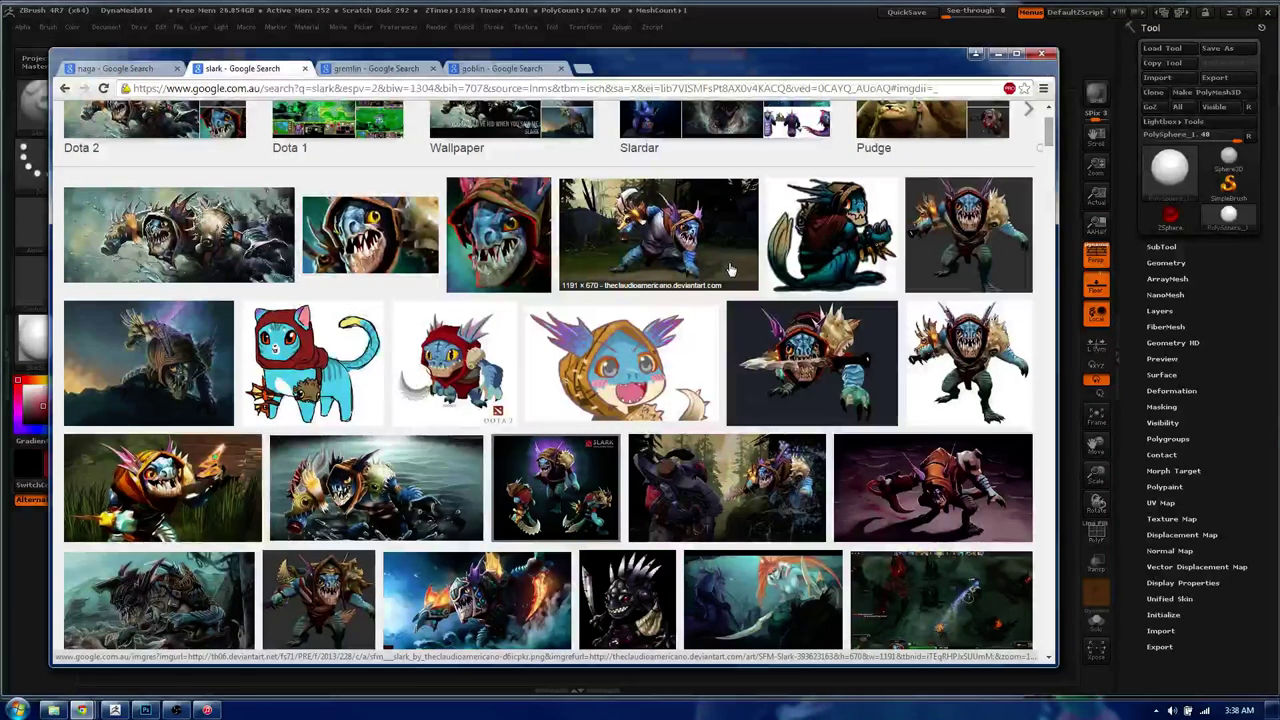
pyautogui.scroll(2, 731, 270)
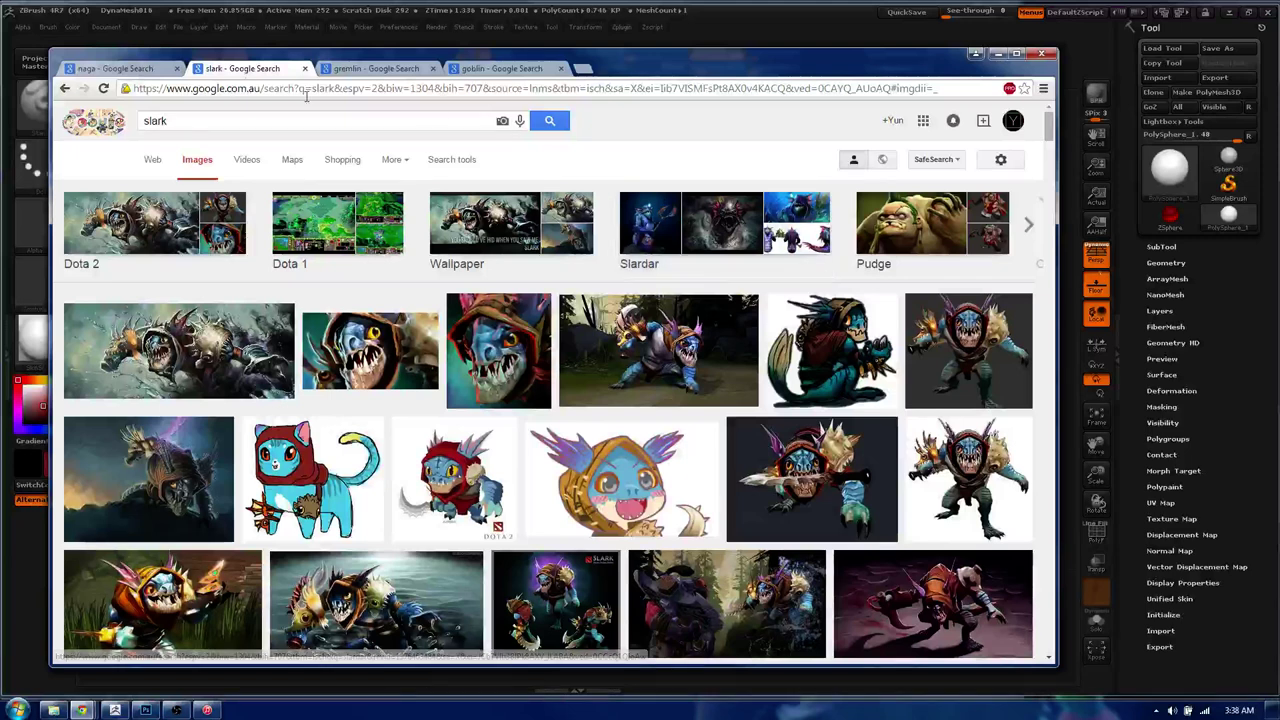
pyautogui.click(370, 69)
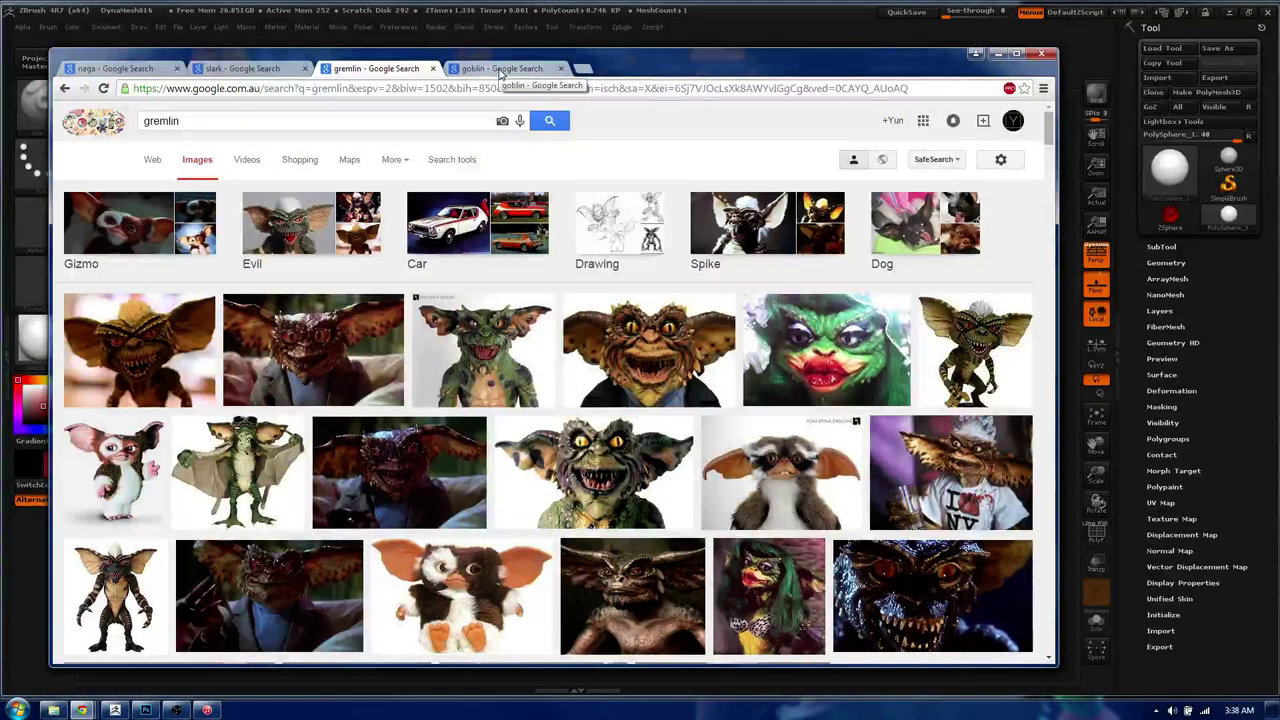
pyautogui.click(500, 69)
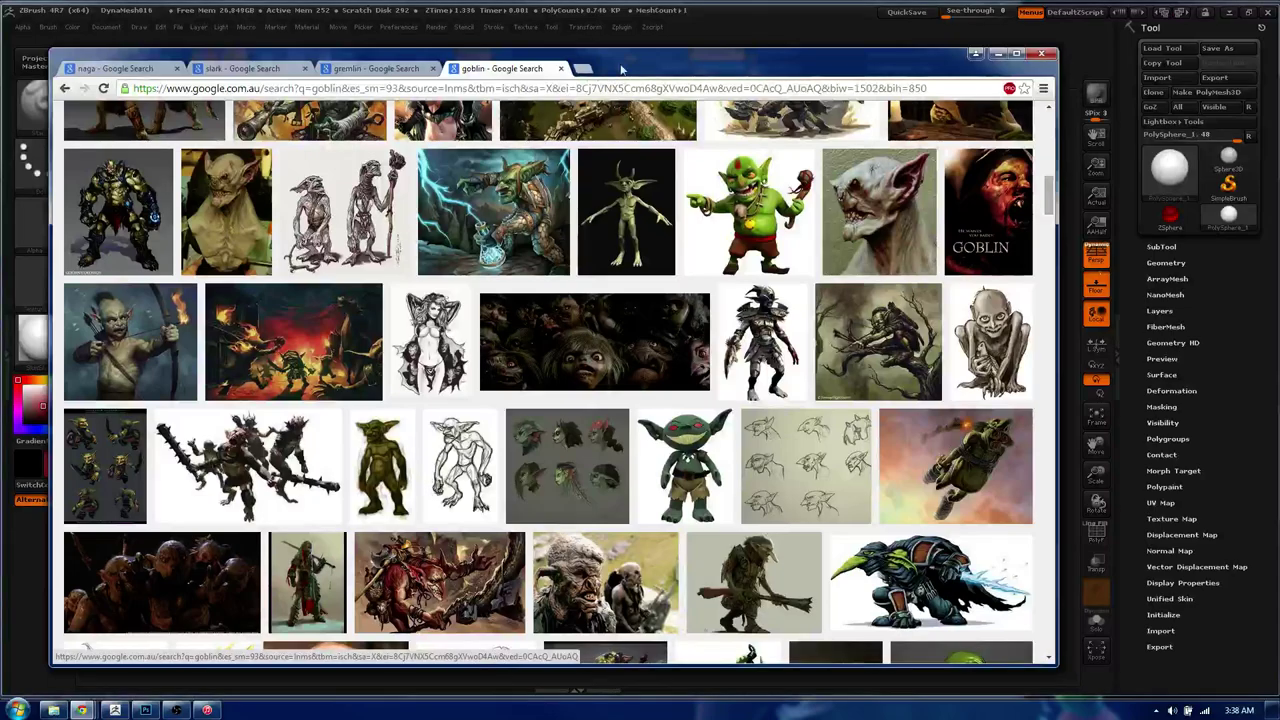
pyautogui.moveTo(620, 68); pyautogui.dragTo(1278, 106)
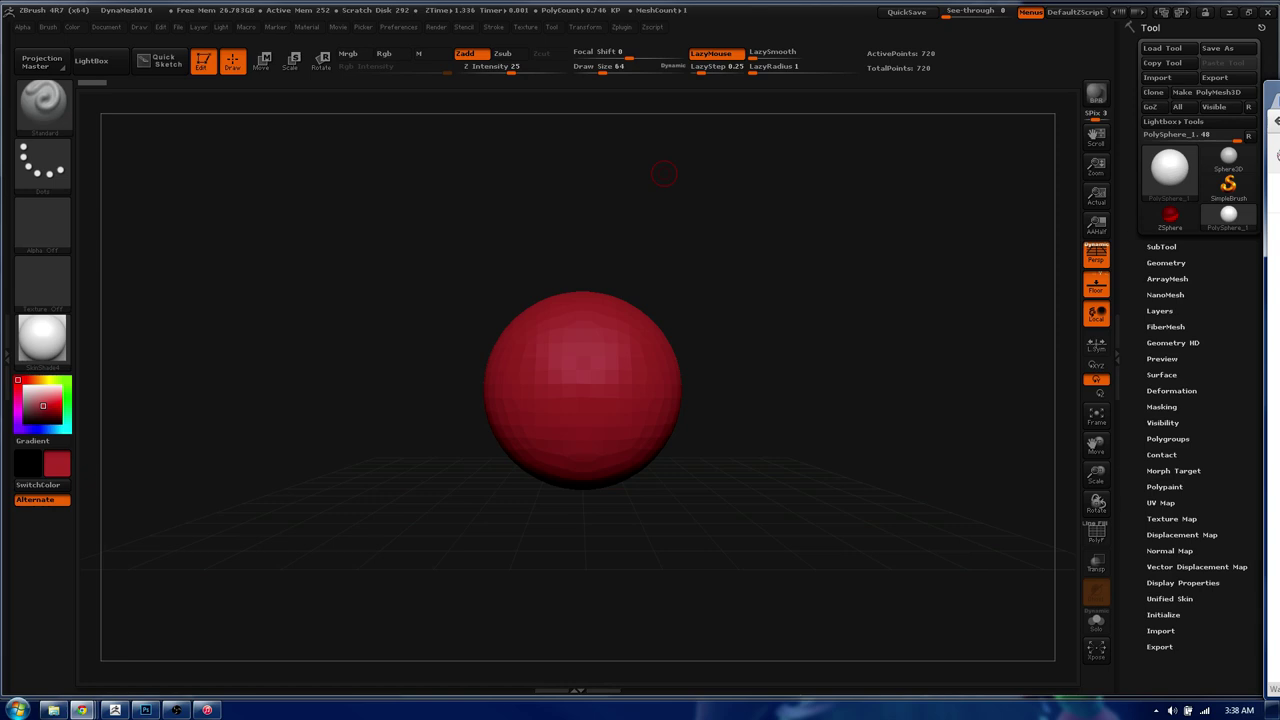
pyautogui.moveTo(1272, 15)
pyautogui.mouseDown()
pyautogui.moveTo(865, 19)
pyautogui.moveTo(905, 44)
pyautogui.mouseUp()
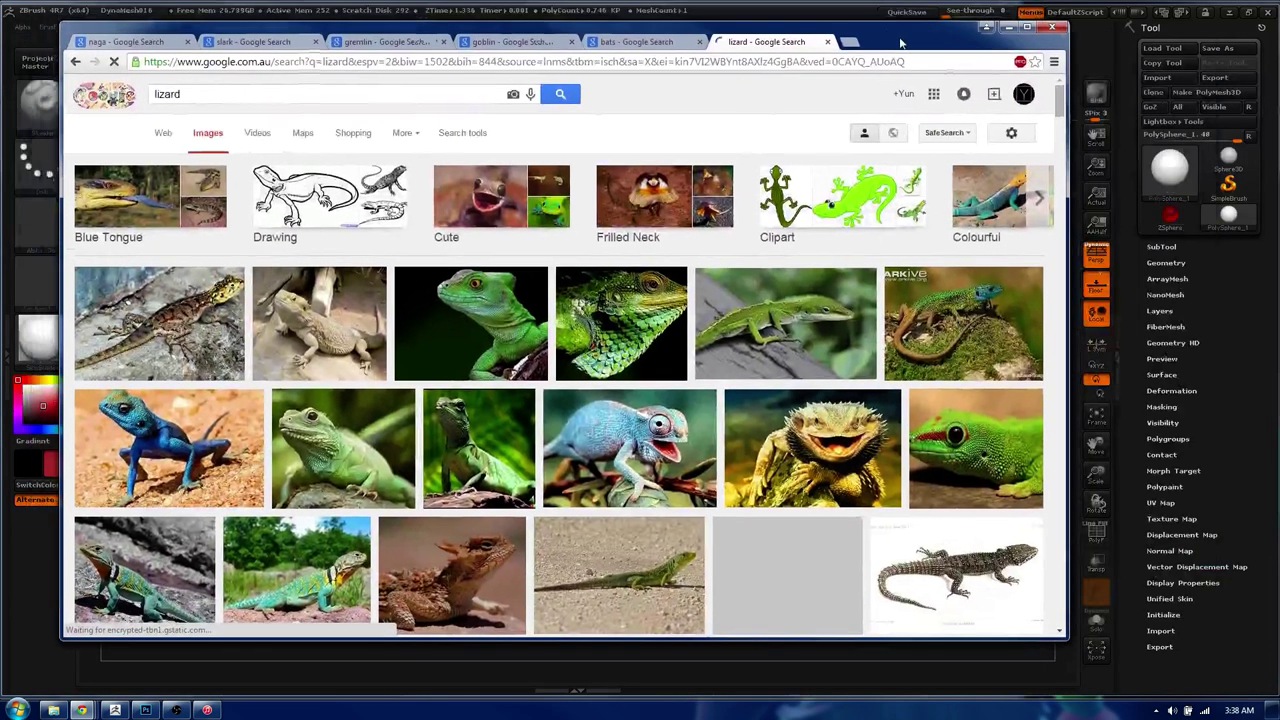
# - Compare the bats, lizard and goblin results, preview the goblin sketch, and end on bats
pyautogui.click(638, 43)
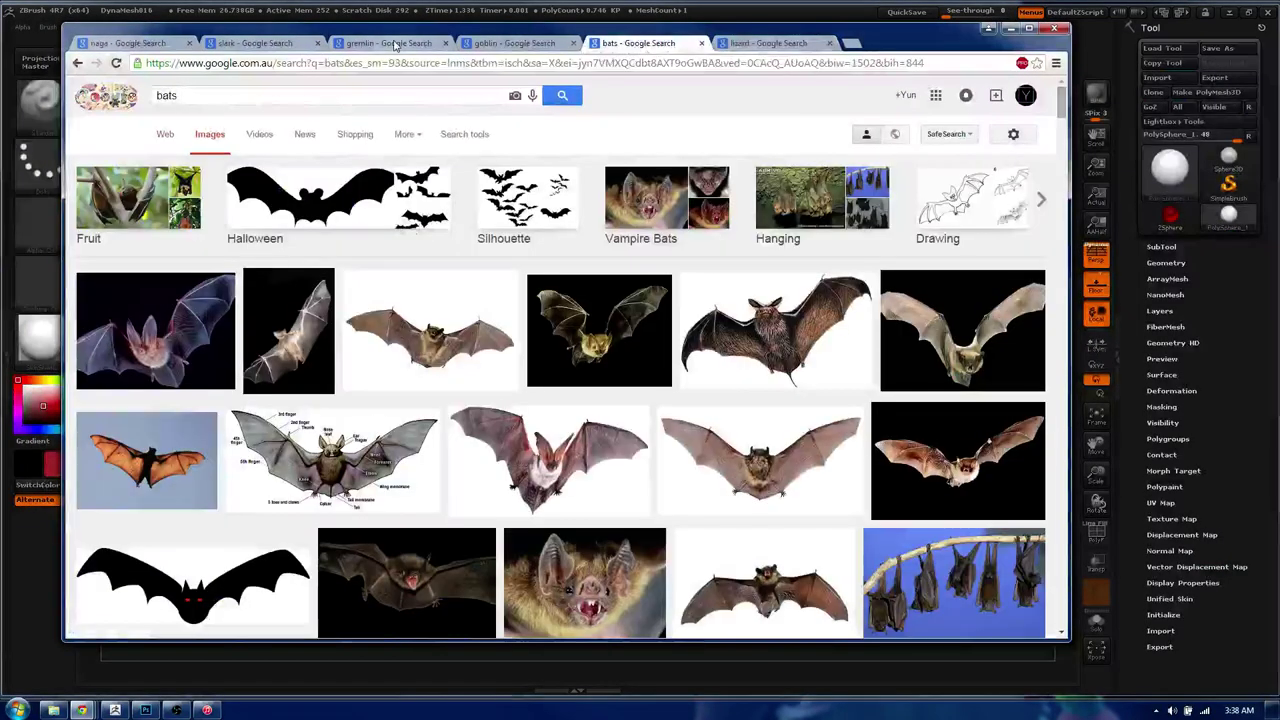
pyautogui.scroll(-1, 733, 163)
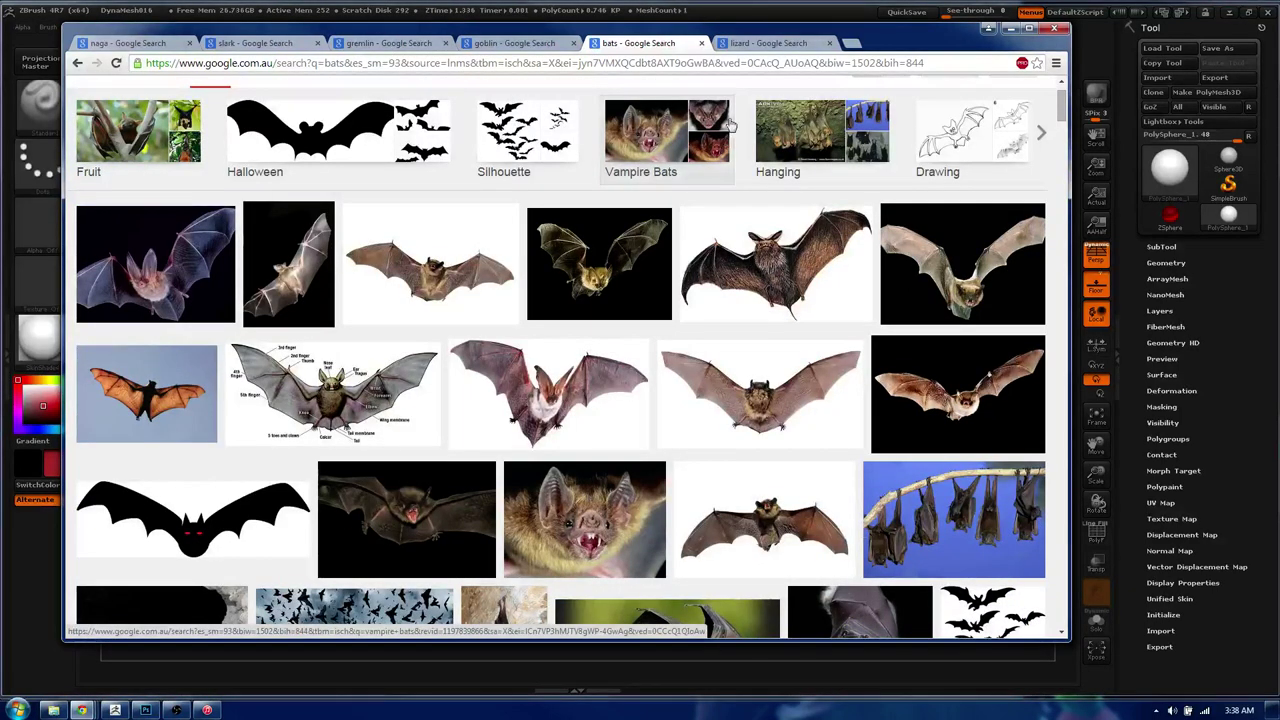
pyautogui.click(745, 46)
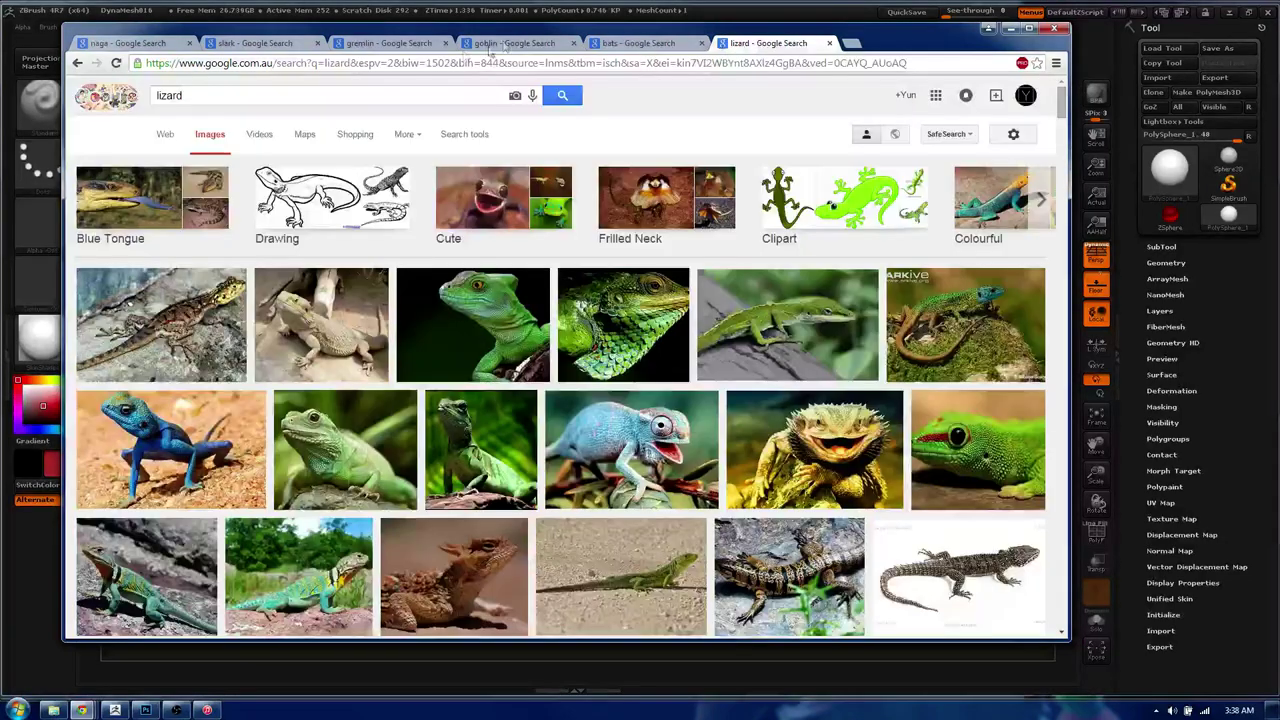
pyautogui.click(506, 46)
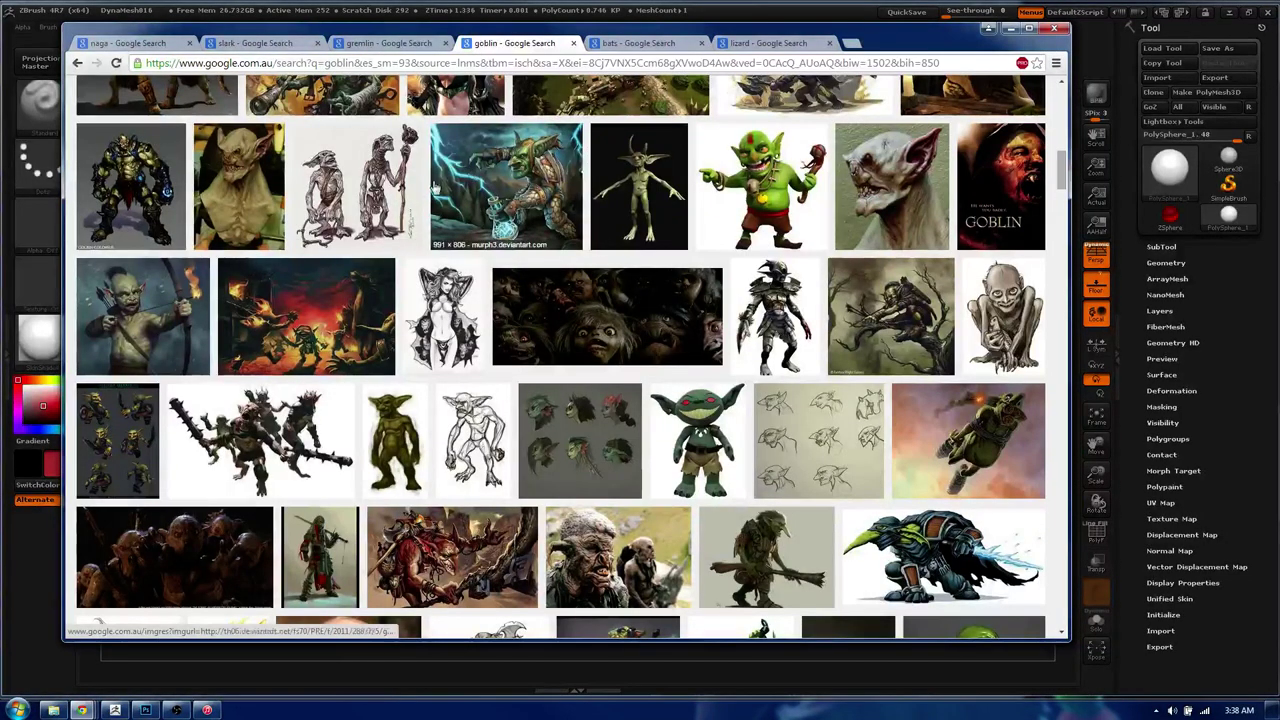
pyautogui.click(392, 190)
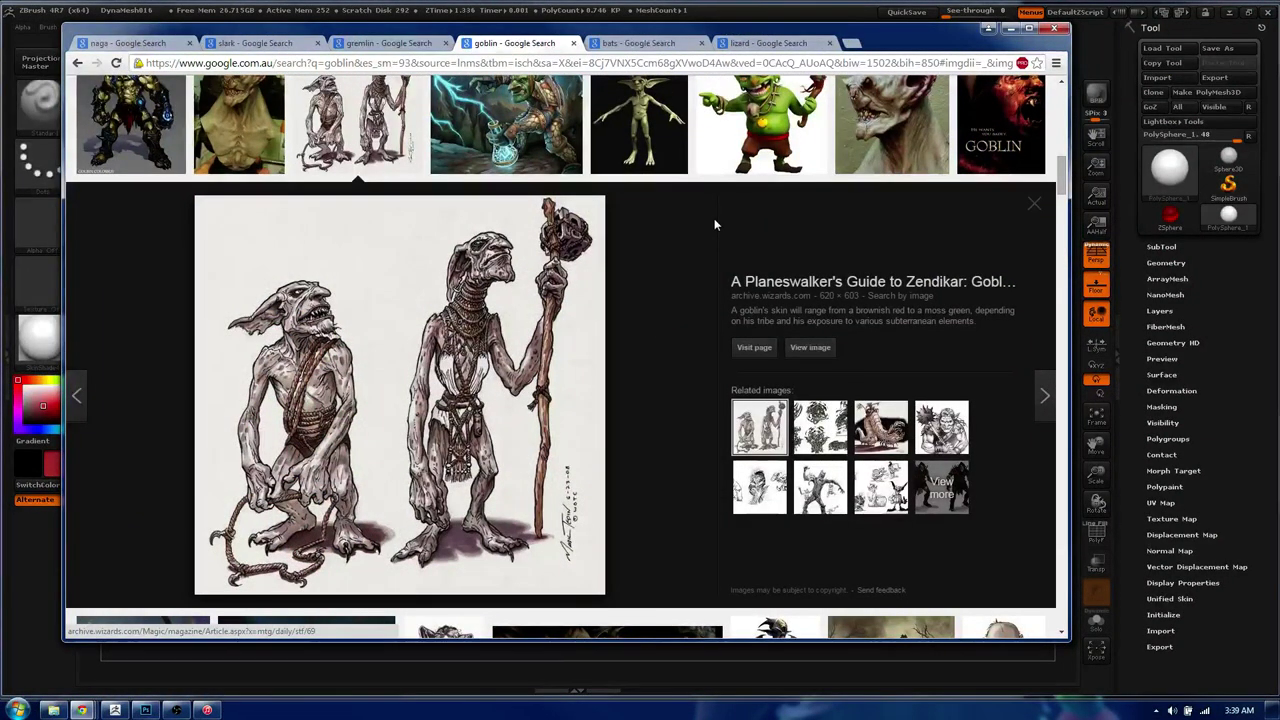
pyautogui.click(640, 43)
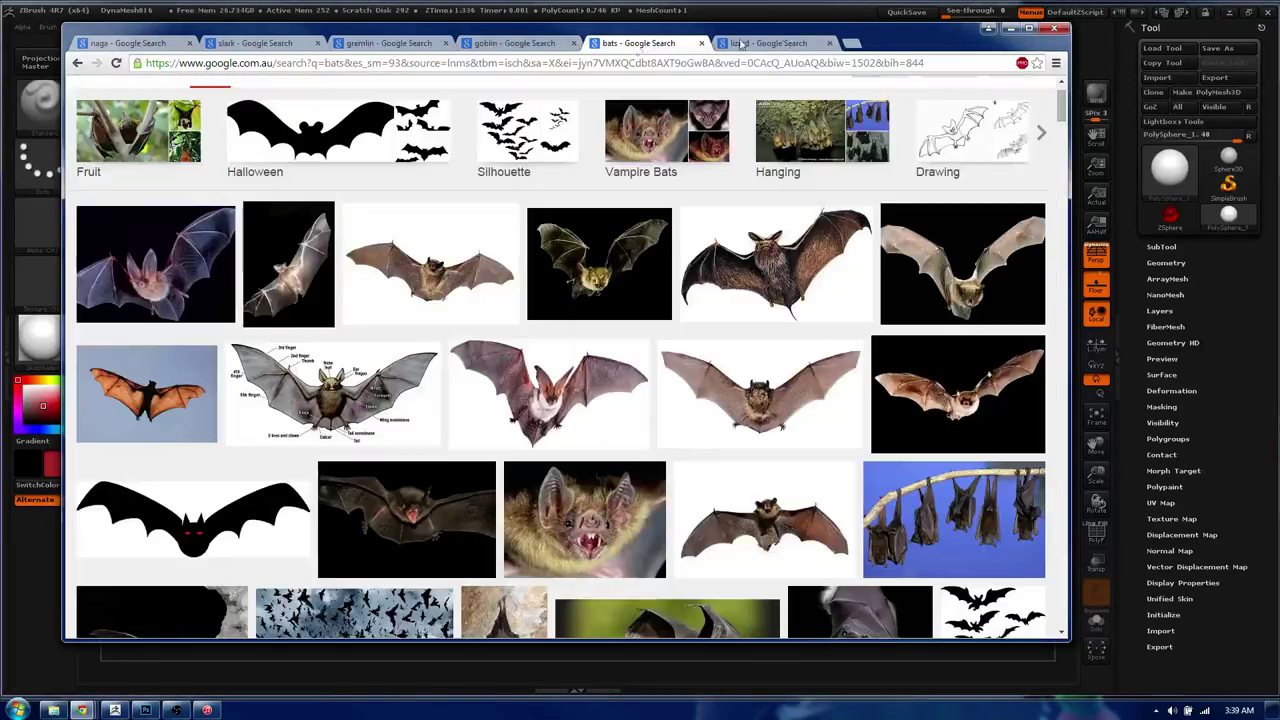
pyautogui.click(756, 46)
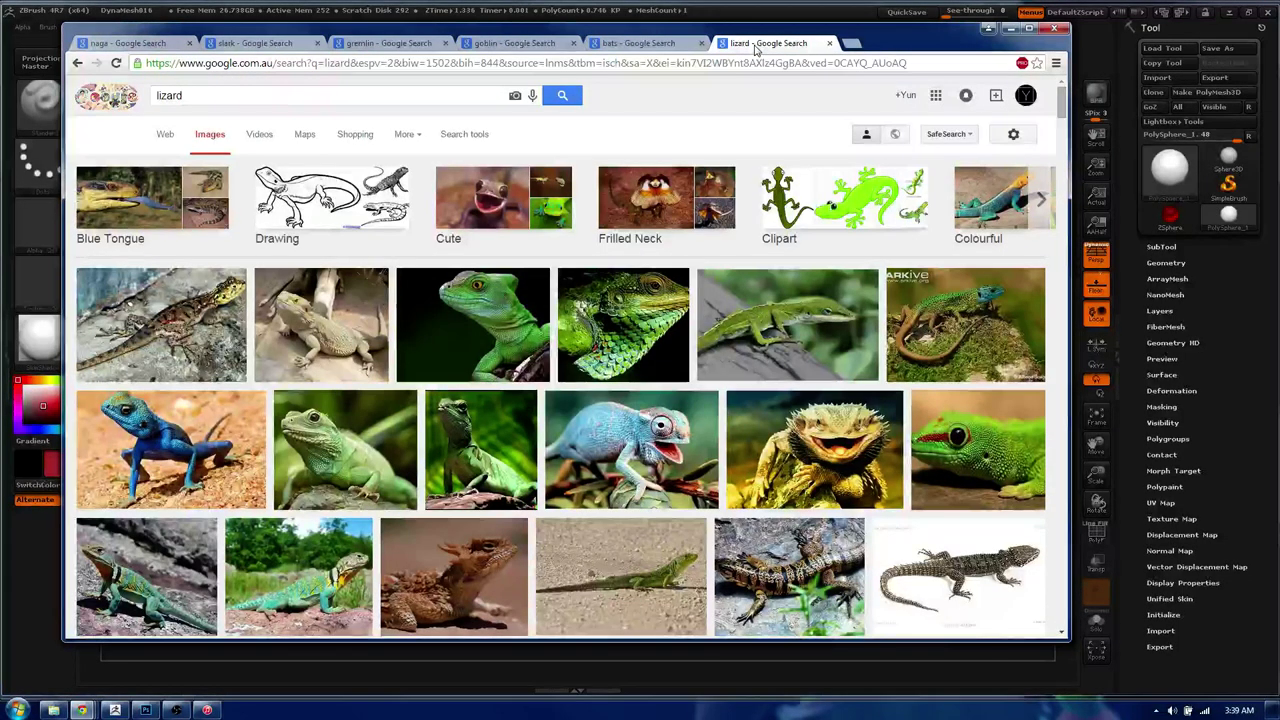
pyautogui.click(637, 43)
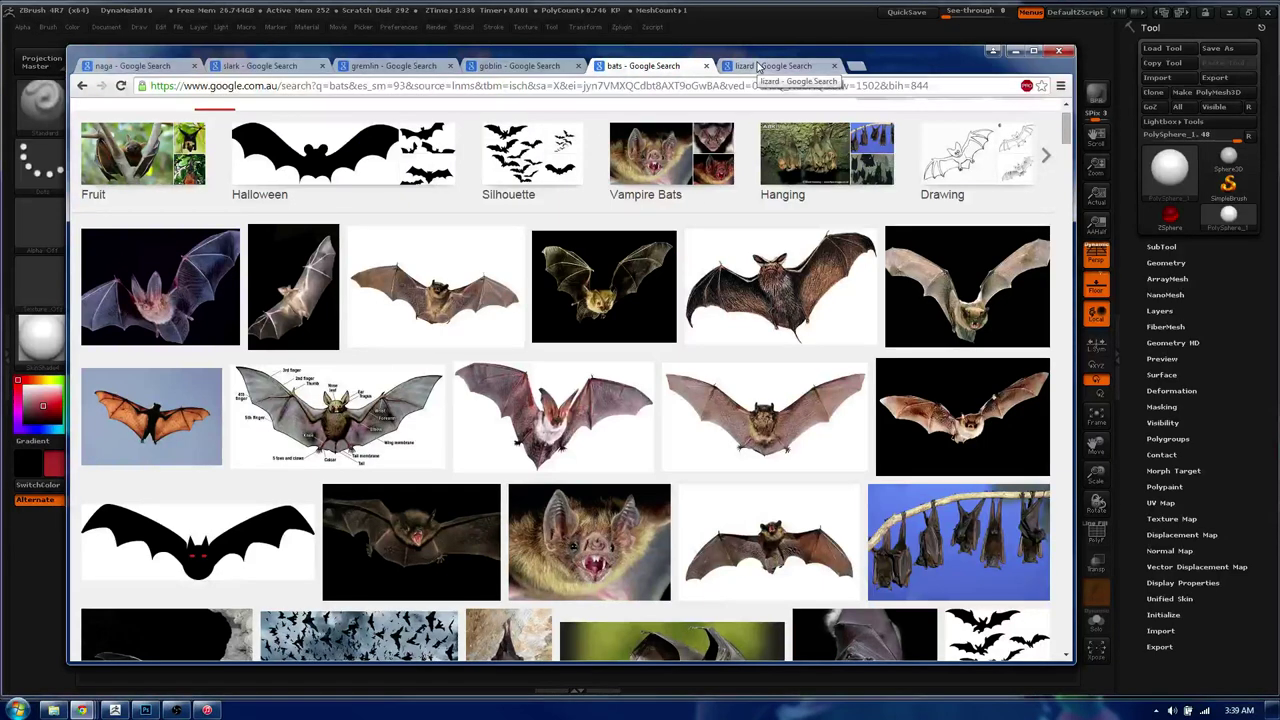
# - Switch to the lizard results and scroll through the reference photos
pyautogui.click(760, 66)
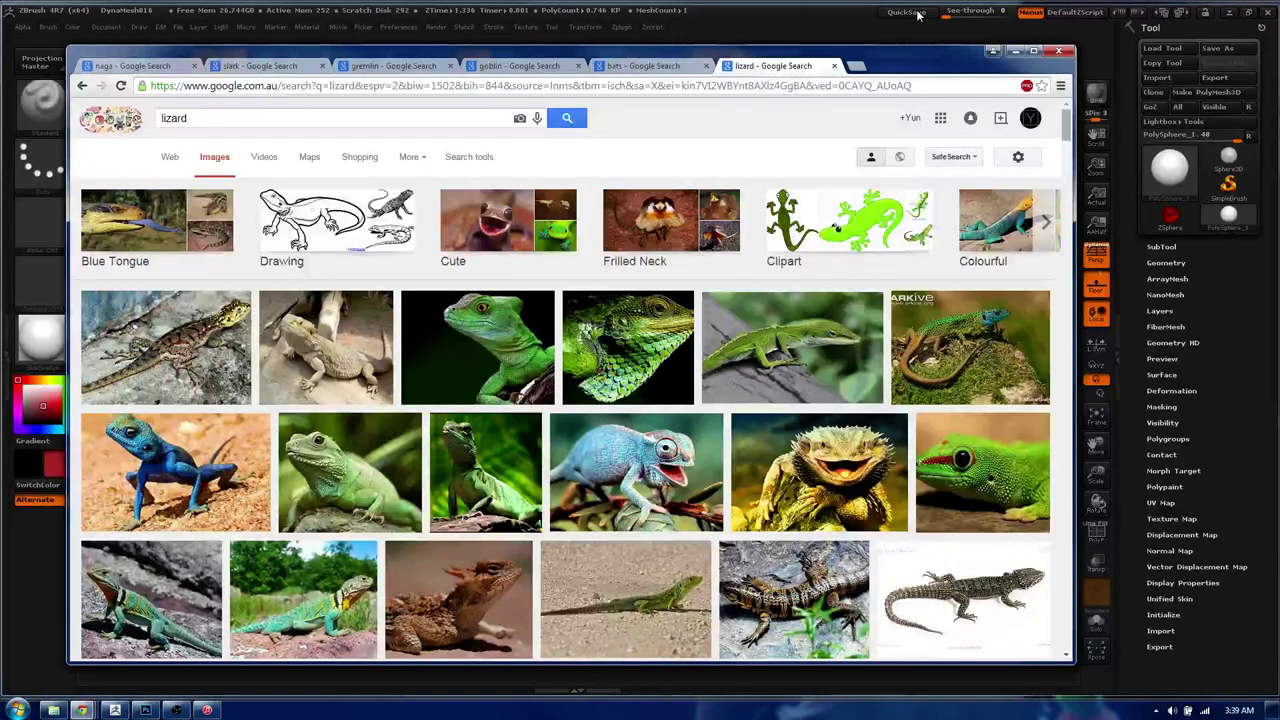
pyautogui.scroll(-1, 920, 285)
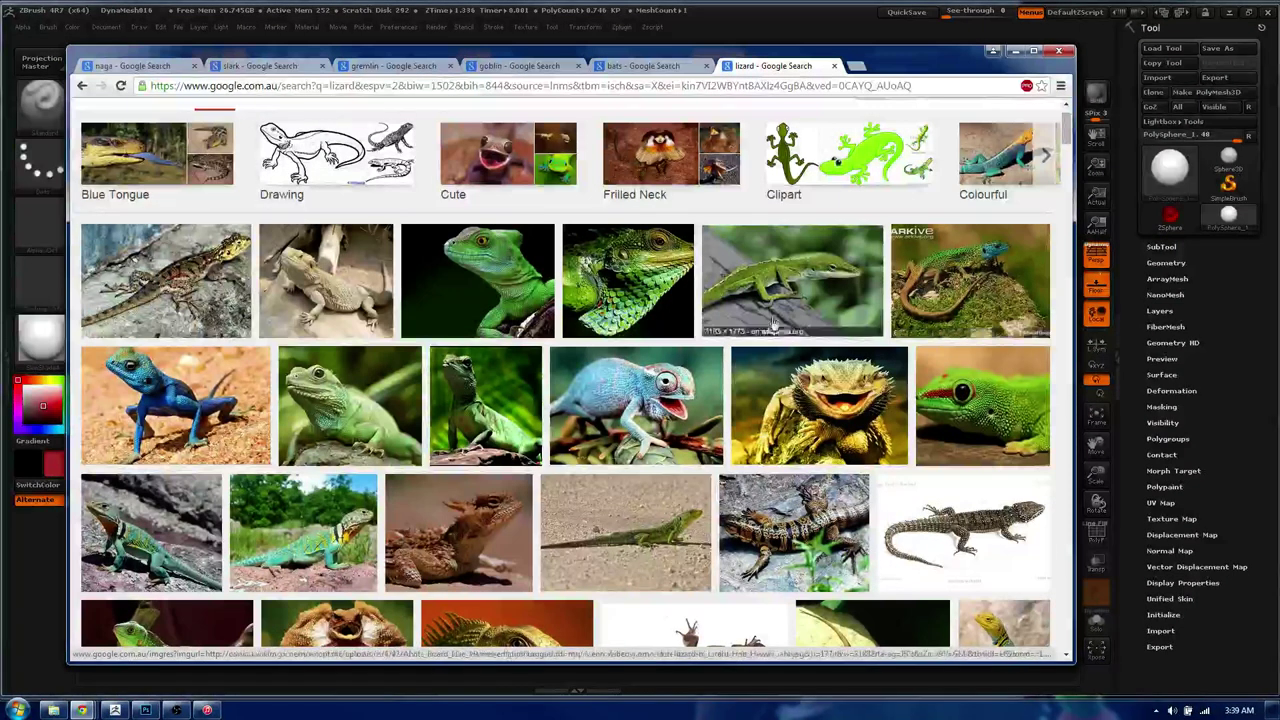
pyautogui.scroll(1, 773, 322)
pyautogui.scroll(-1, 700, 208)
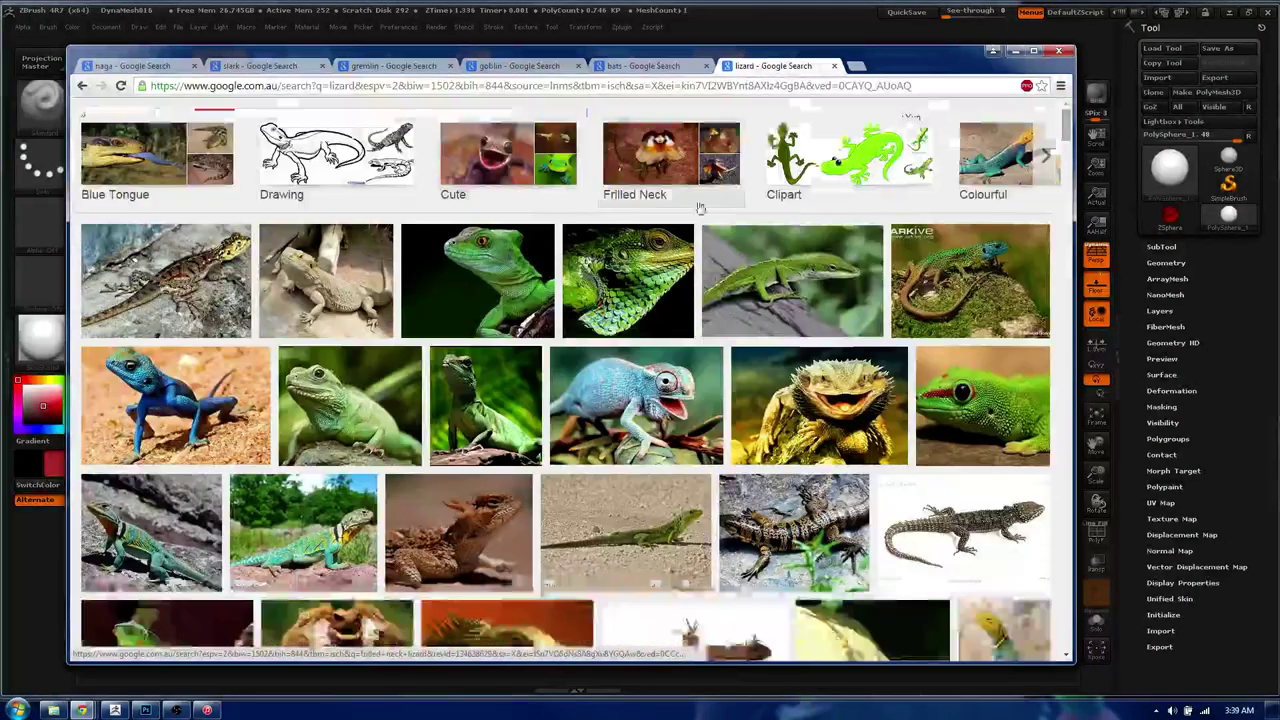
pyautogui.scroll(-1, 700, 208)
pyautogui.scroll(-1, 750, 209)
pyautogui.scroll(-1, 800, 210)
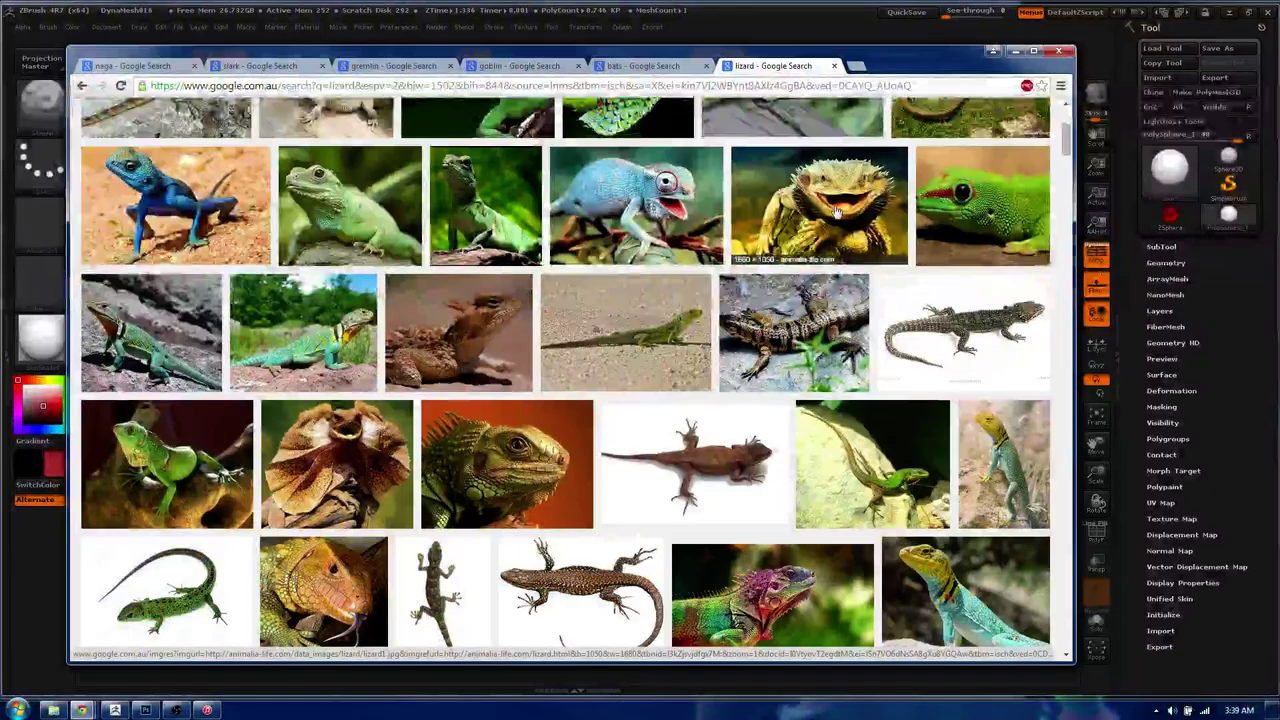
pyautogui.scroll(-1, 838, 210)
pyautogui.scroll(-3, 840, 220)
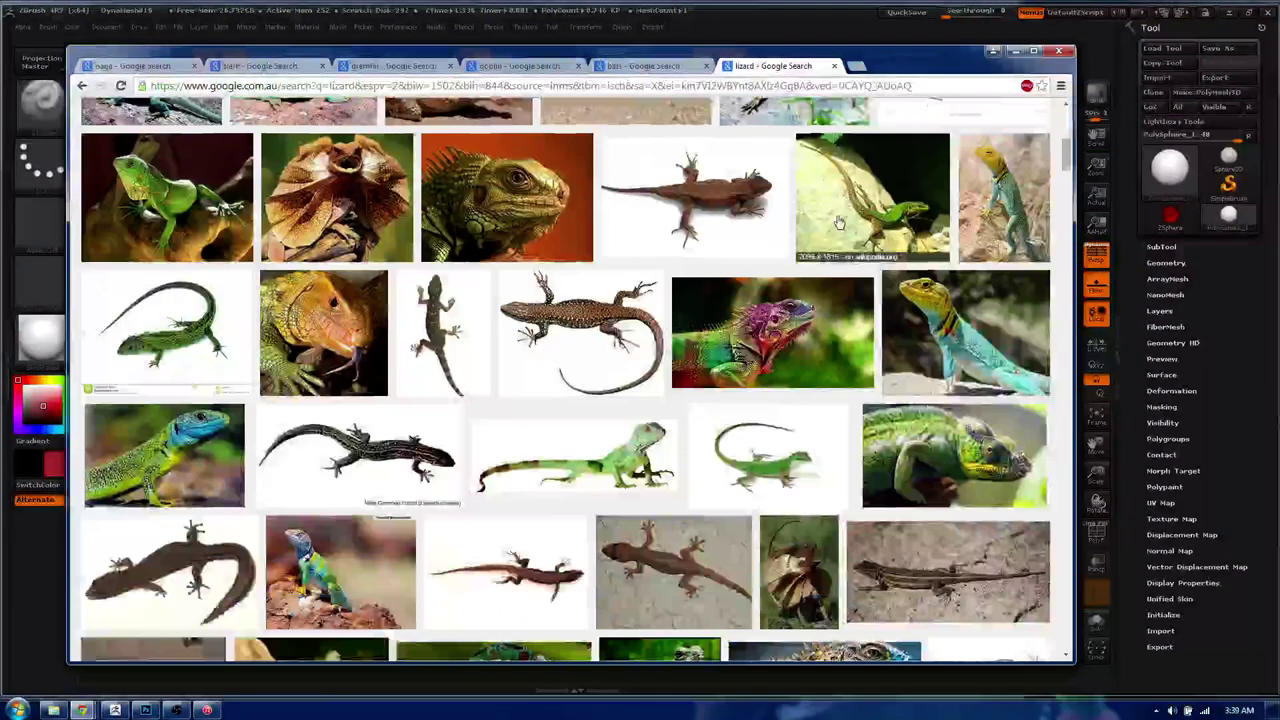
pyautogui.scroll(-3, 838, 222)
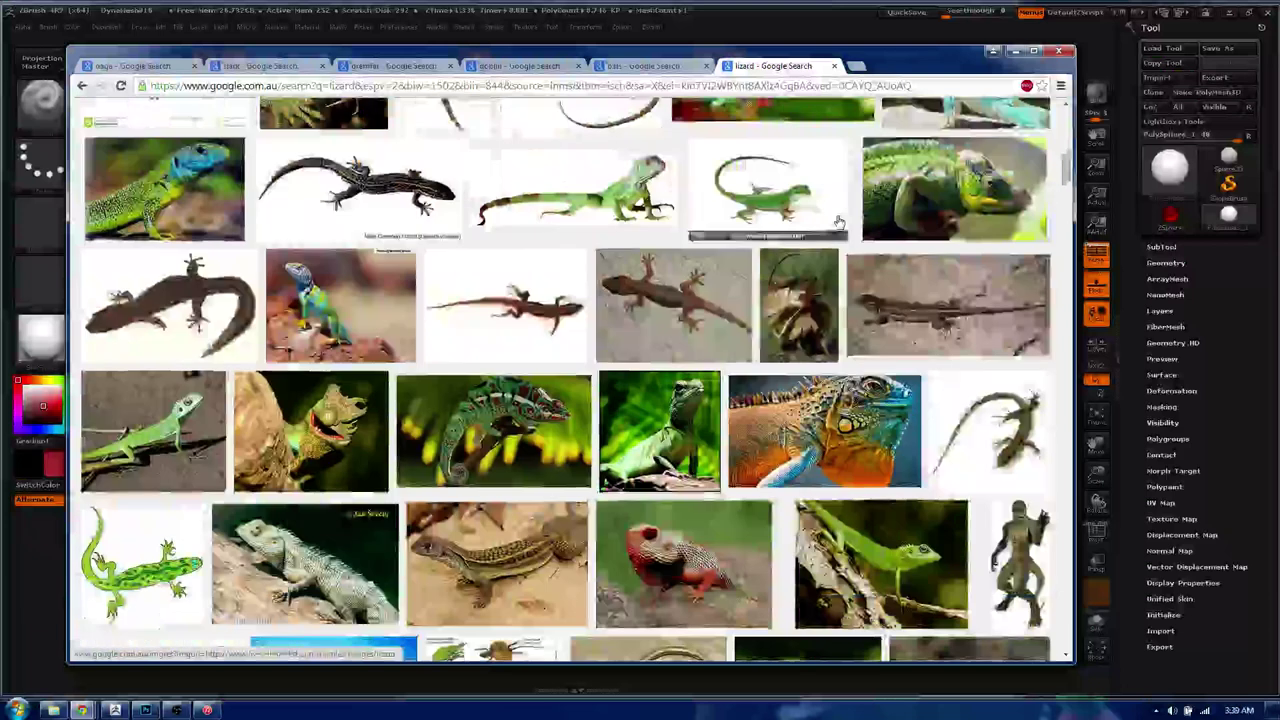
pyautogui.scroll(-2, 838, 222)
pyautogui.scroll(1, 838, 222)
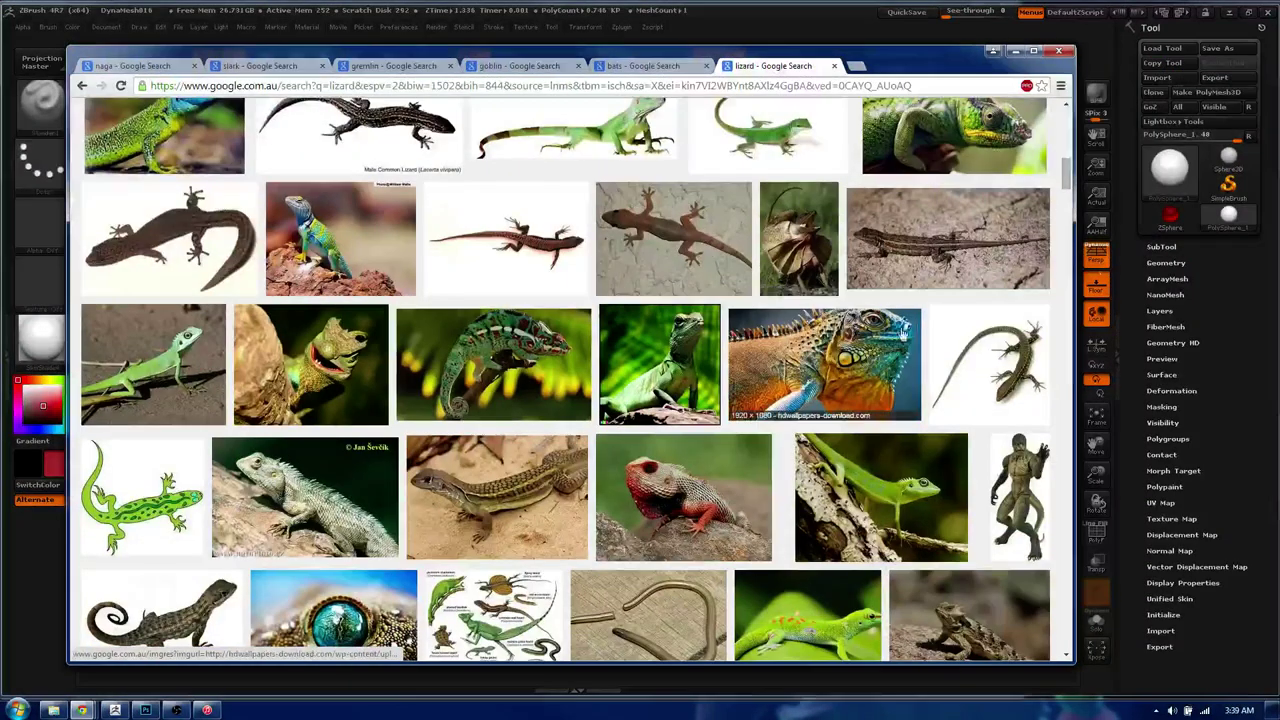
pyautogui.scroll(1, 880, 427)
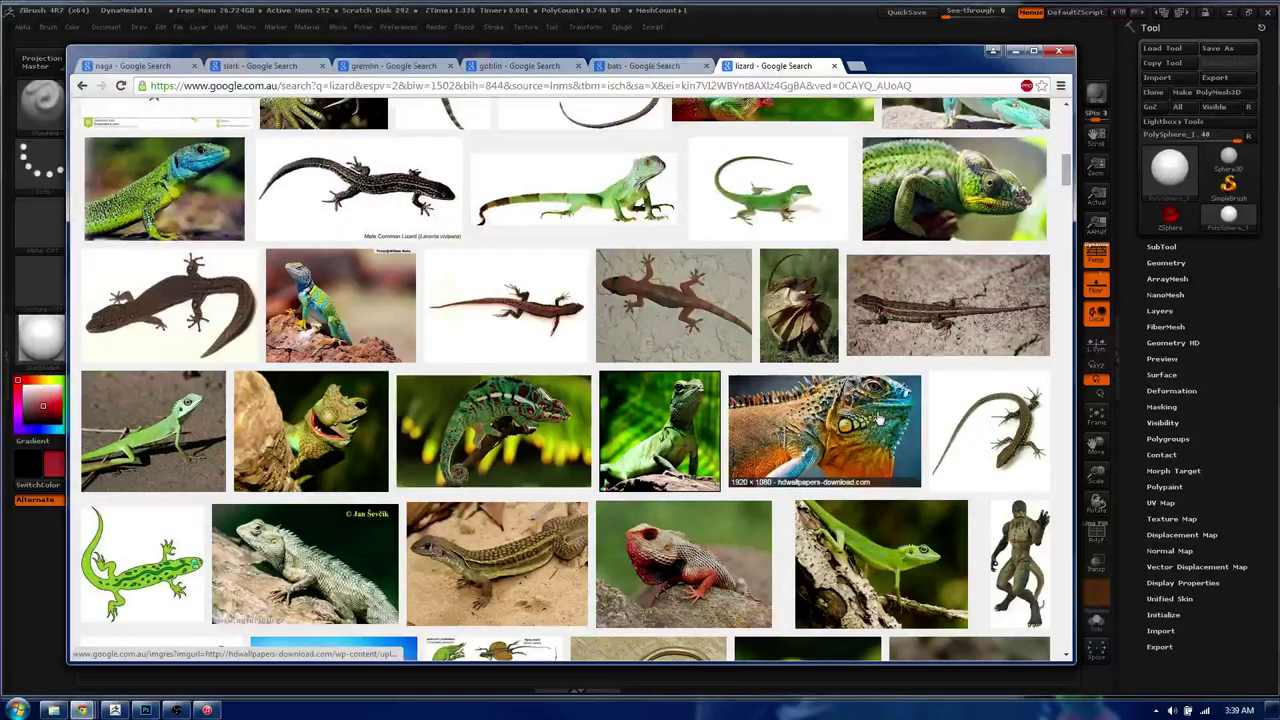
# - Preview the iguana photo larger and scroll through the related images
pyautogui.click(878, 417)
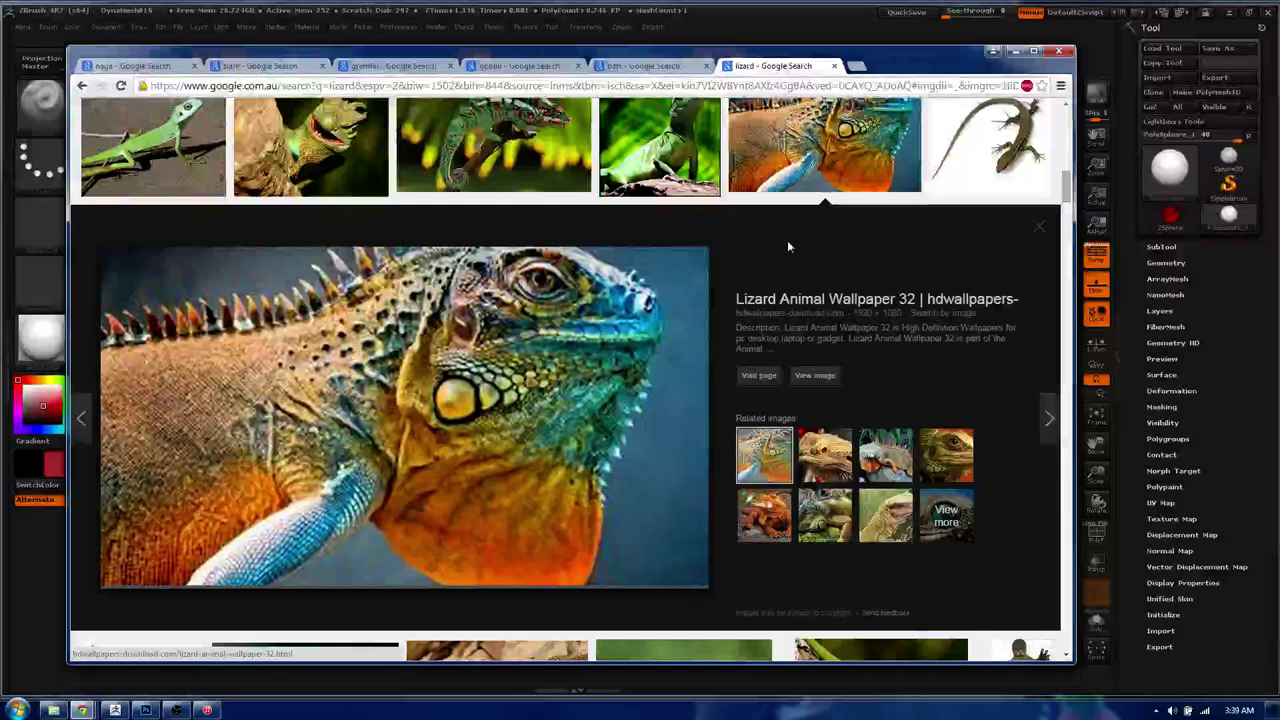
pyautogui.scroll(-1, 787, 240)
pyautogui.scroll(1, 787, 240)
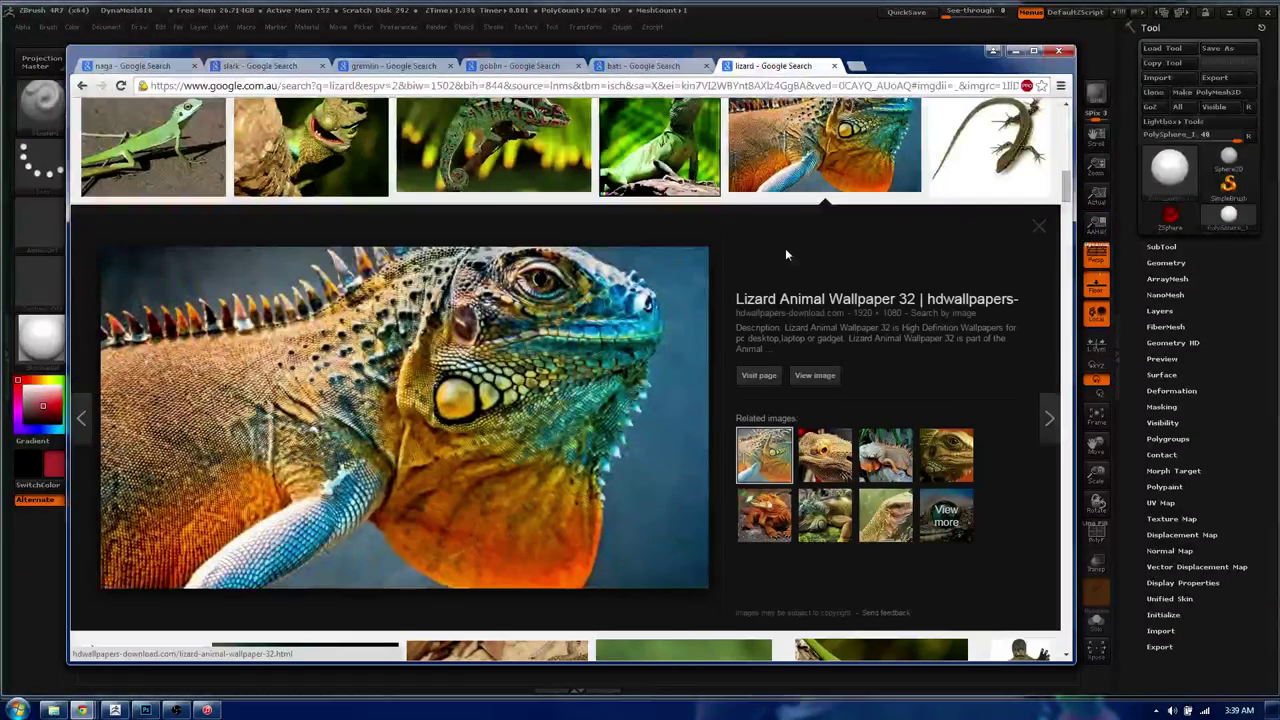
pyautogui.scroll(-5, 785, 248)
pyautogui.scroll(-1, 785, 258)
pyautogui.scroll(-3, 785, 258)
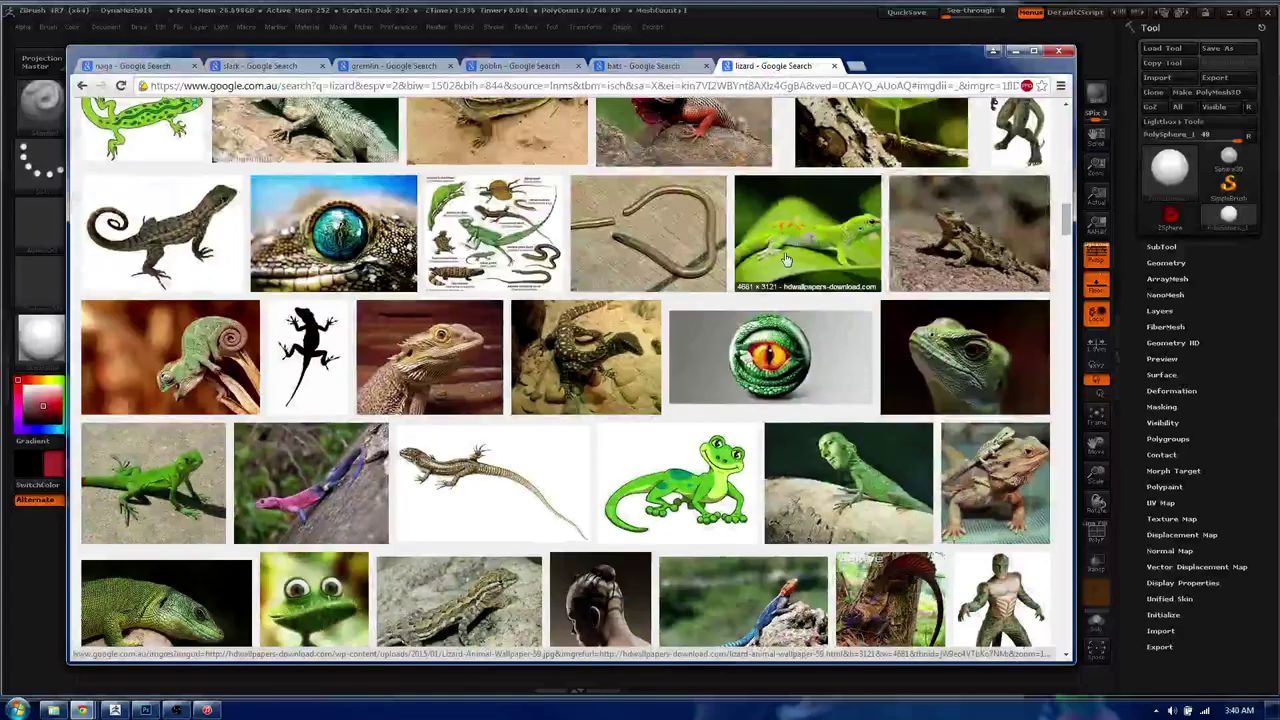
pyautogui.scroll(-1, 785, 258)
pyautogui.scroll(-1, 785, 258)
pyautogui.scroll(-1, 785, 258)
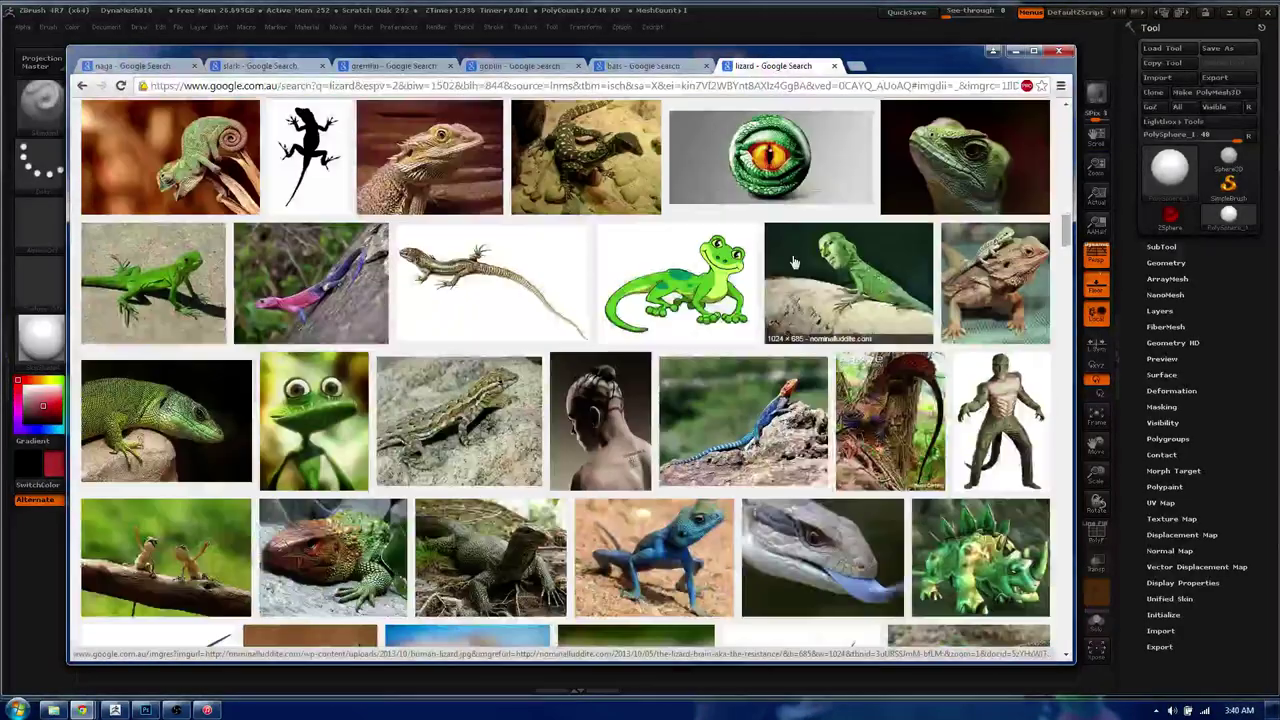
pyautogui.scroll(-2, 840, 245)
pyautogui.scroll(-2, 810, 255)
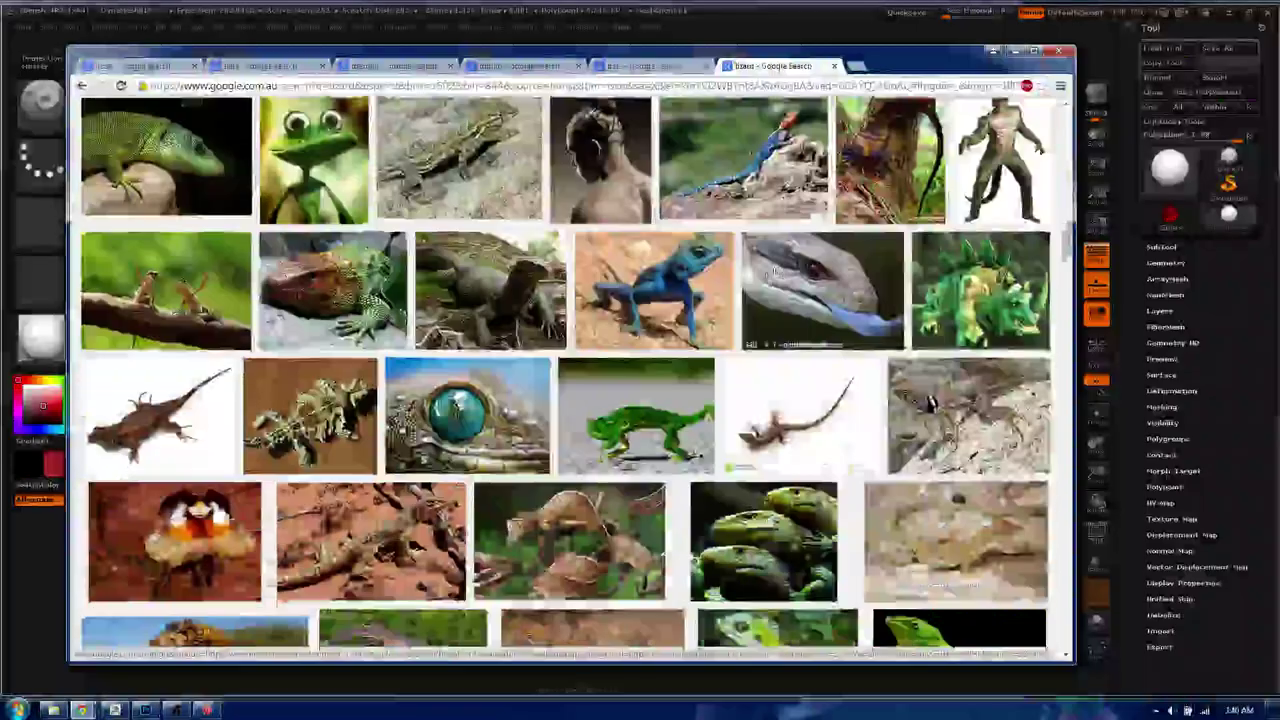
pyautogui.scroll(-2, 789, 266)
pyautogui.scroll(-2, 789, 266)
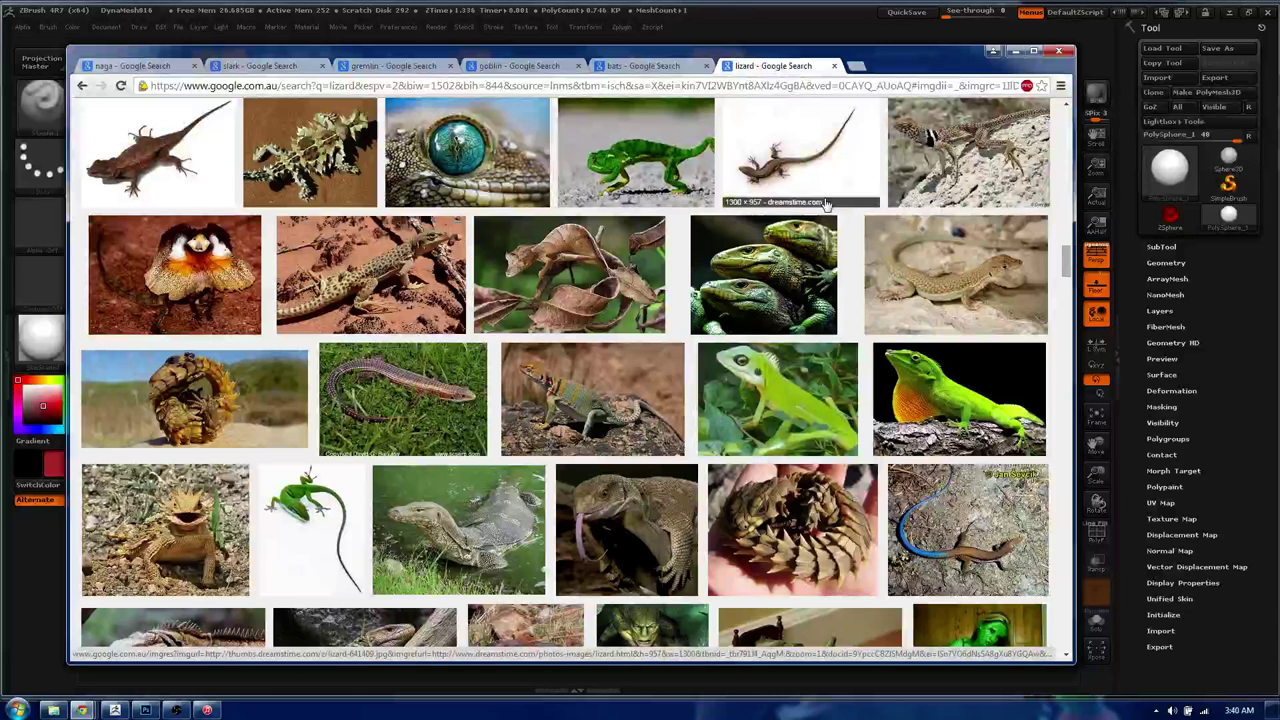
# - Switch to the bats results and scroll down through the bat photos
pyautogui.click(626, 68)
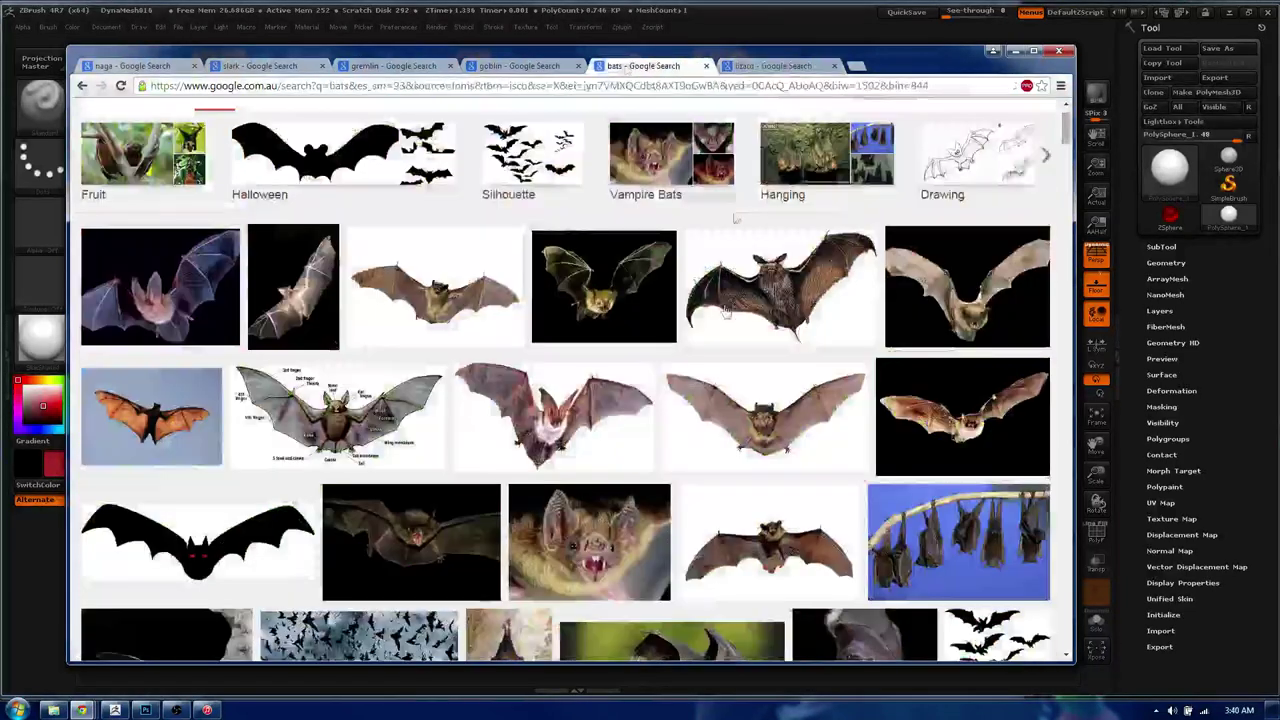
pyautogui.scroll(-3, 758, 284)
pyautogui.scroll(-1, 758, 284)
pyautogui.scroll(-3, 758, 284)
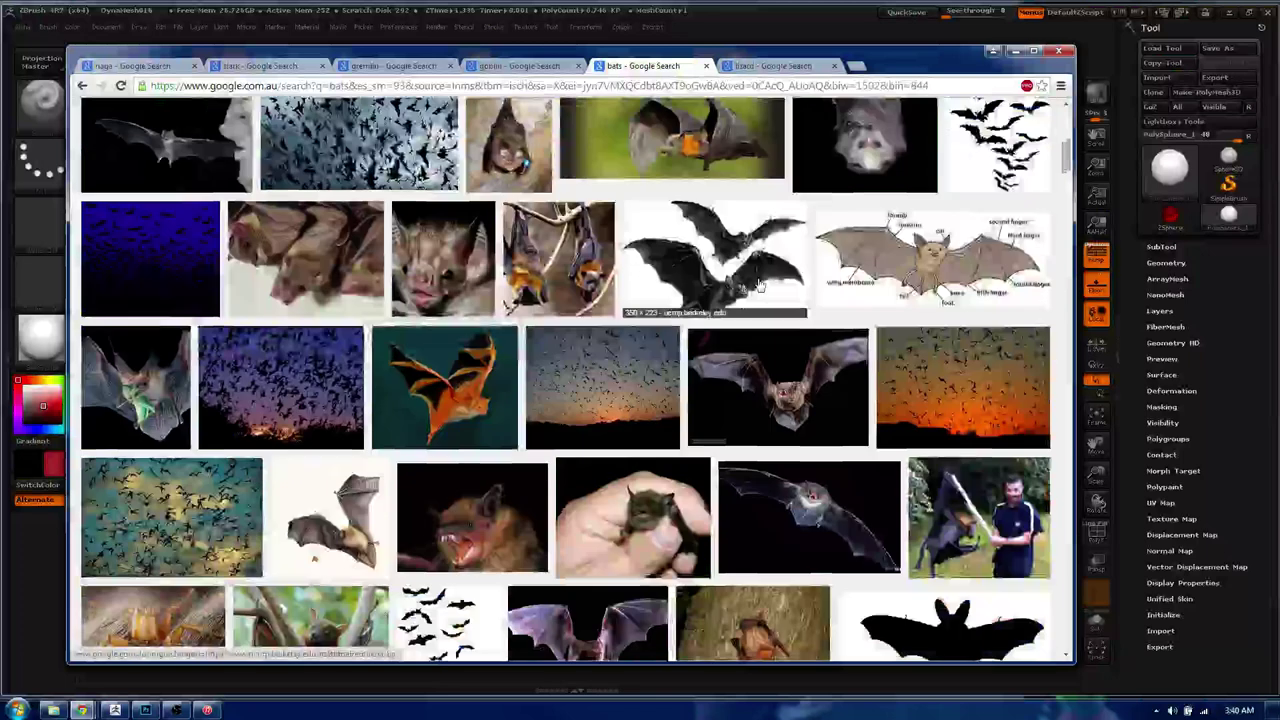
pyautogui.scroll(-1, 758, 284)
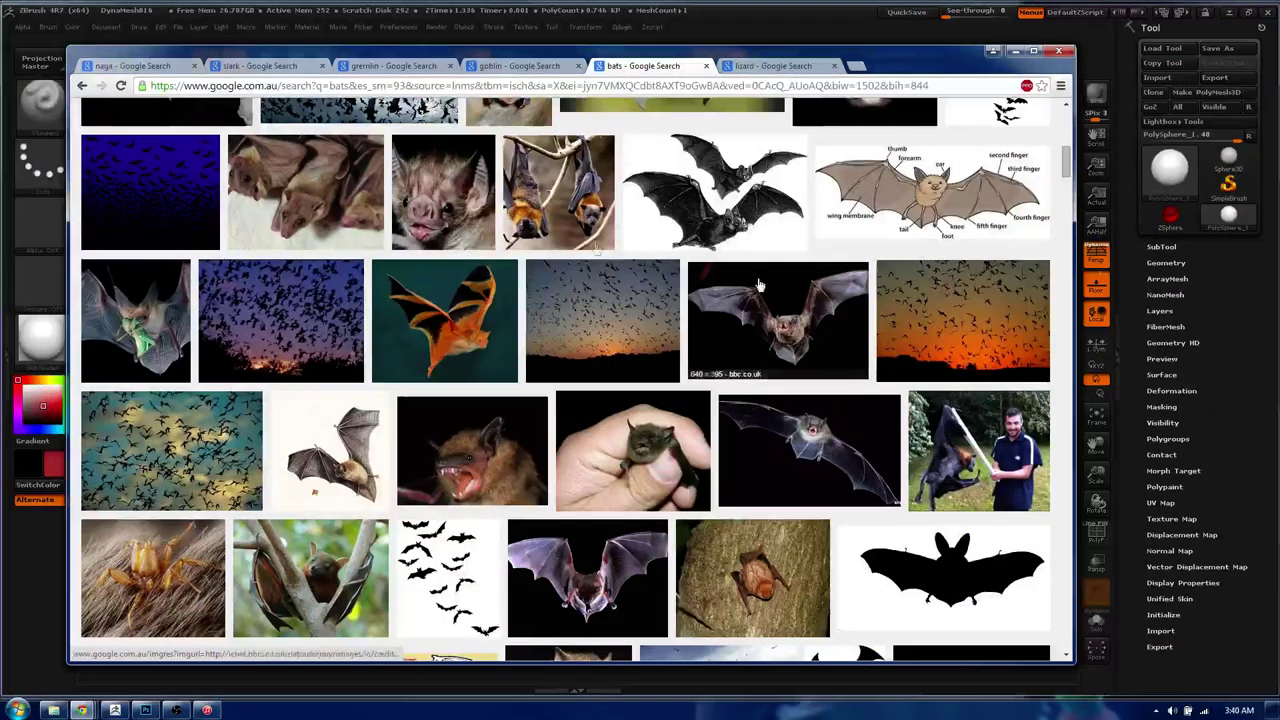
pyautogui.scroll(-1, 441, 203)
pyautogui.scroll(-5, 565, 257)
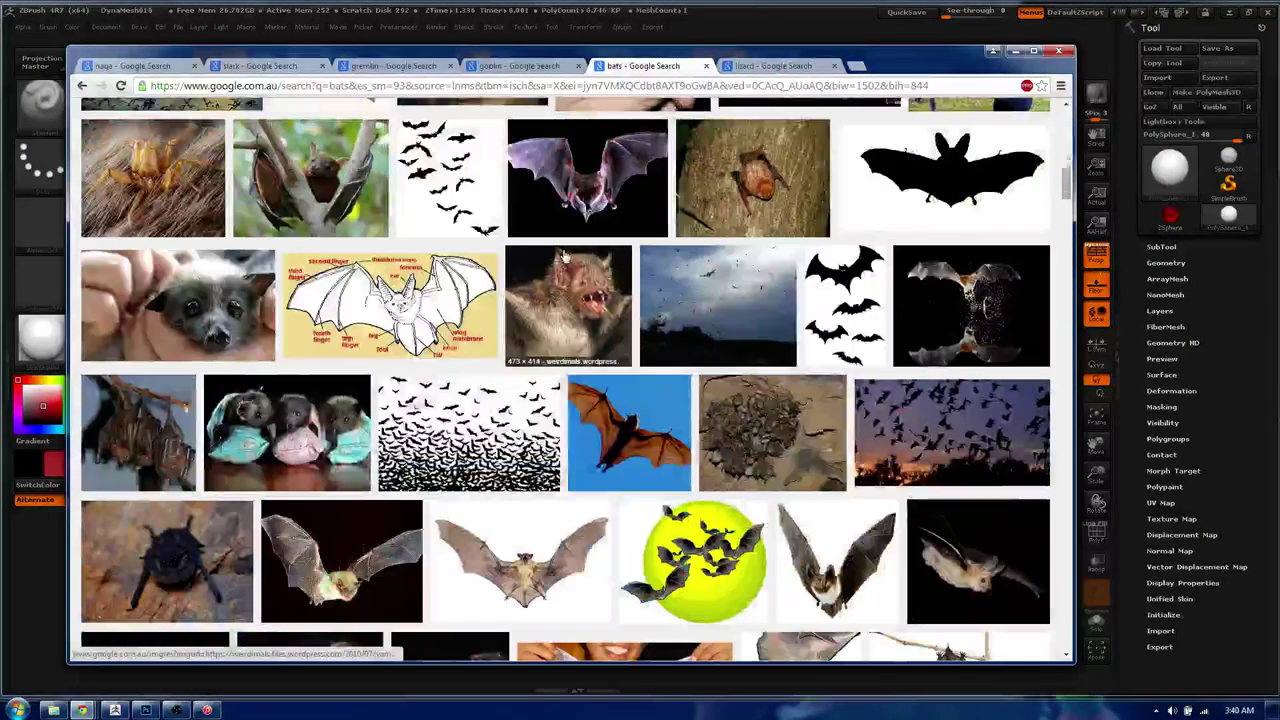
pyautogui.scroll(-3, 558, 270)
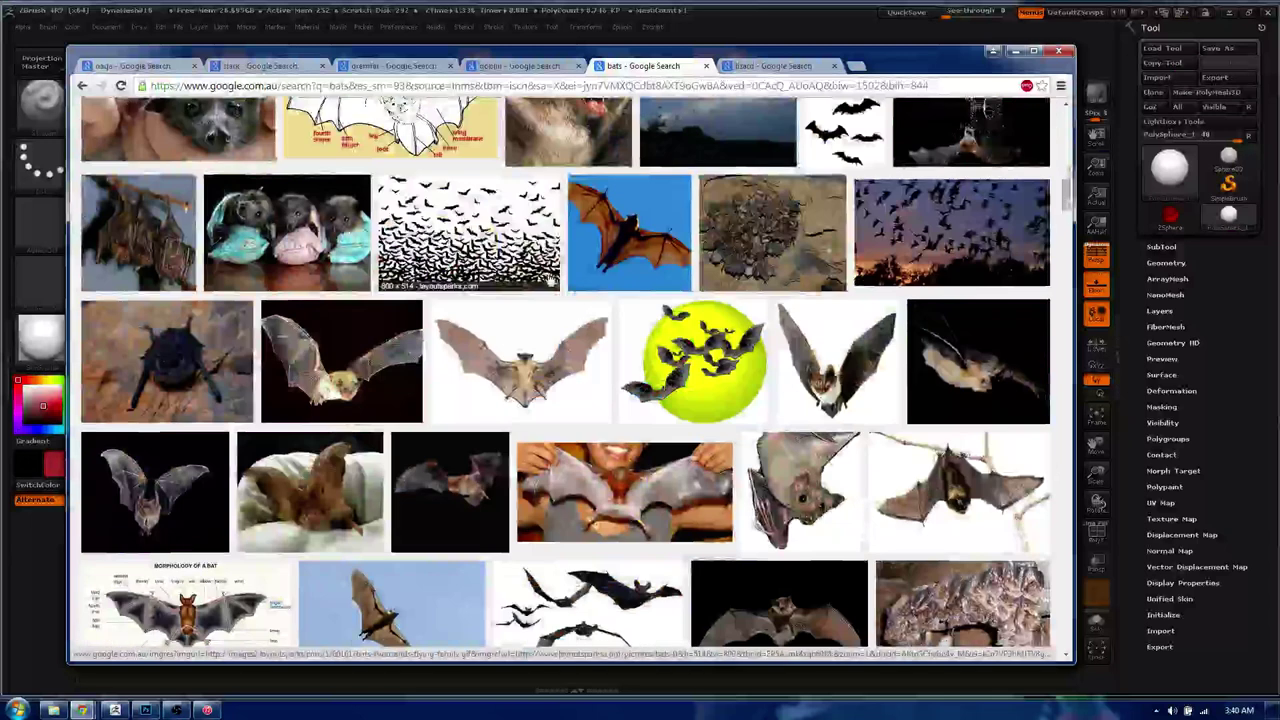
pyautogui.scroll(-4, 552, 280)
pyautogui.scroll(-4, 552, 280)
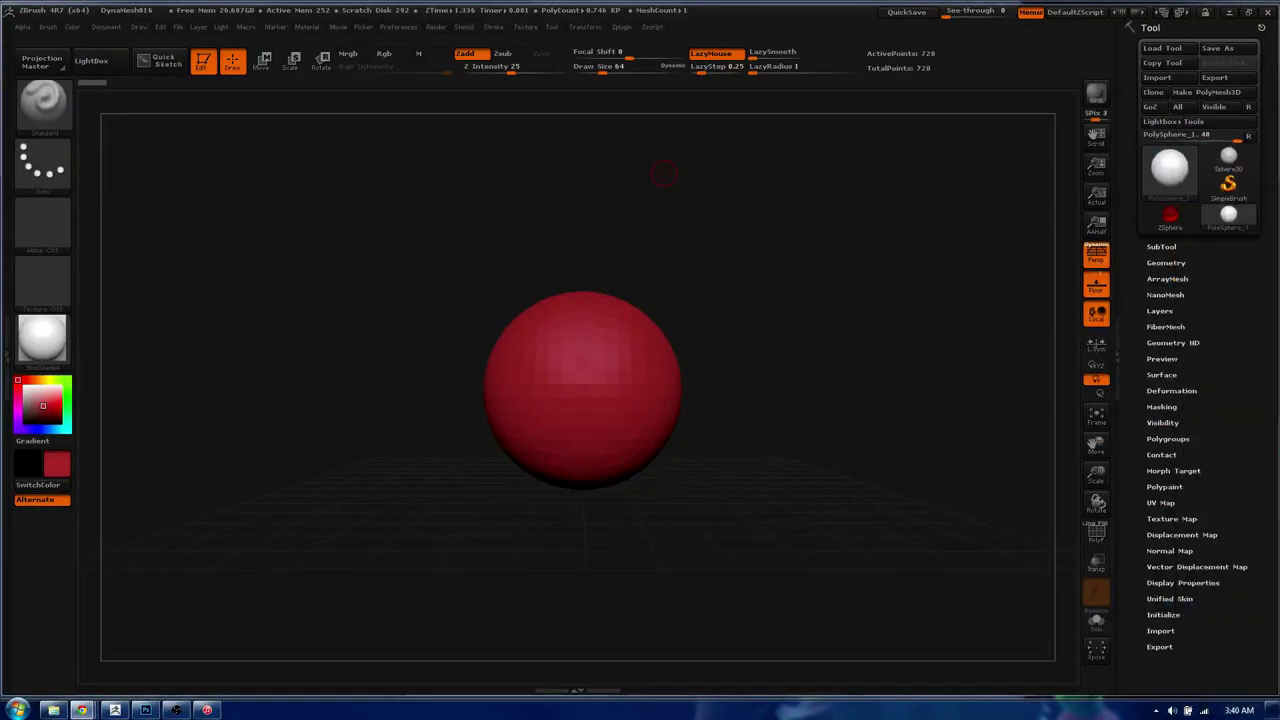
pyautogui.click(867, 30)
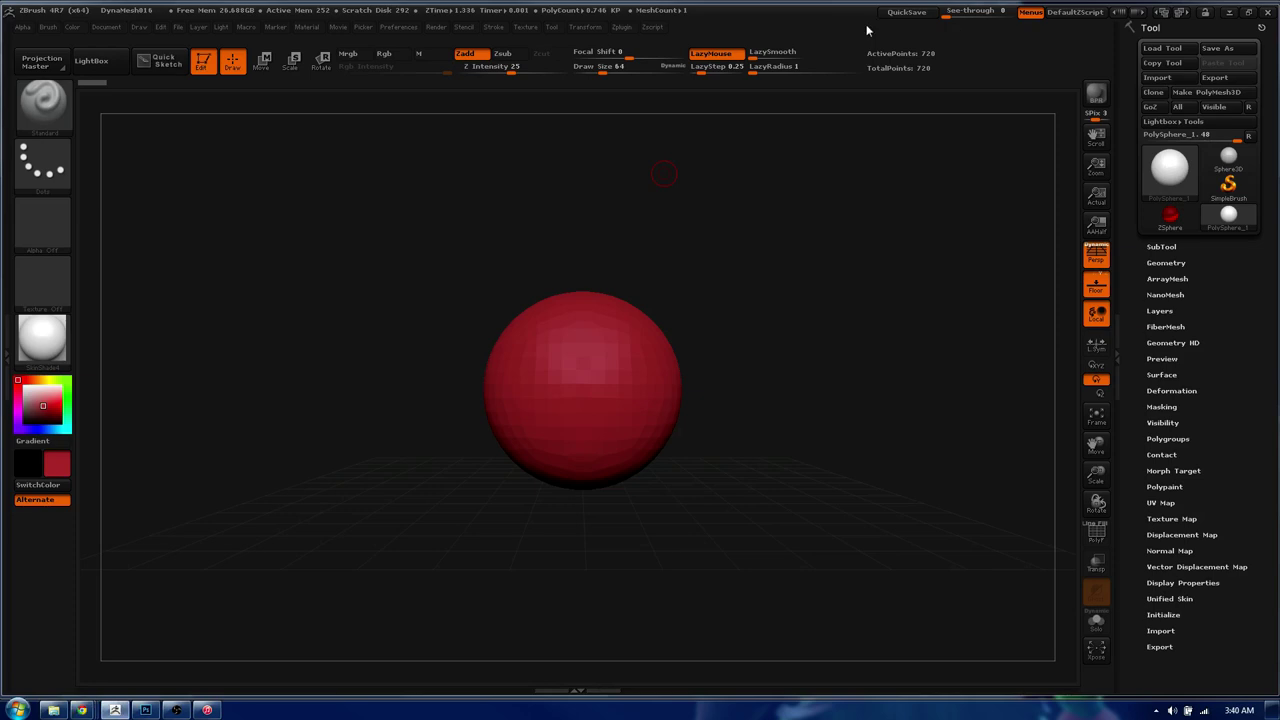
pyautogui.hotkey('alt', 'Tab')
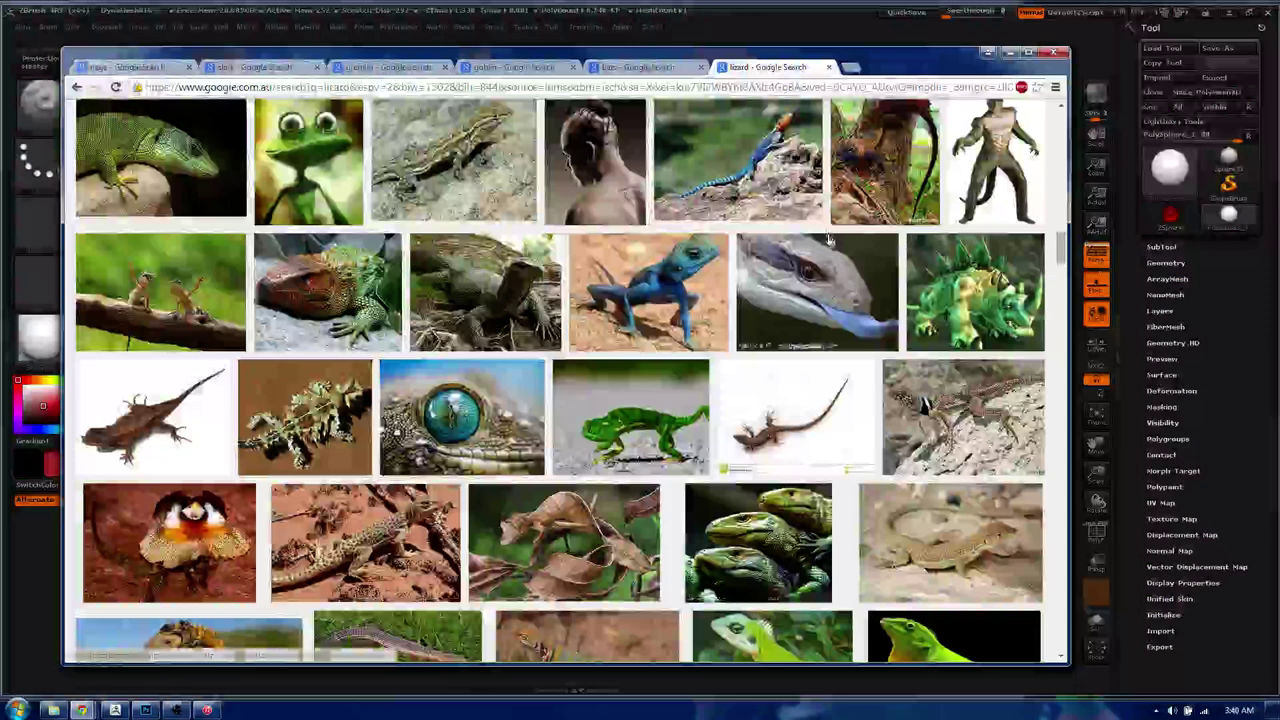
pyautogui.scroll(5, 829, 240)
pyautogui.click(819, 200)
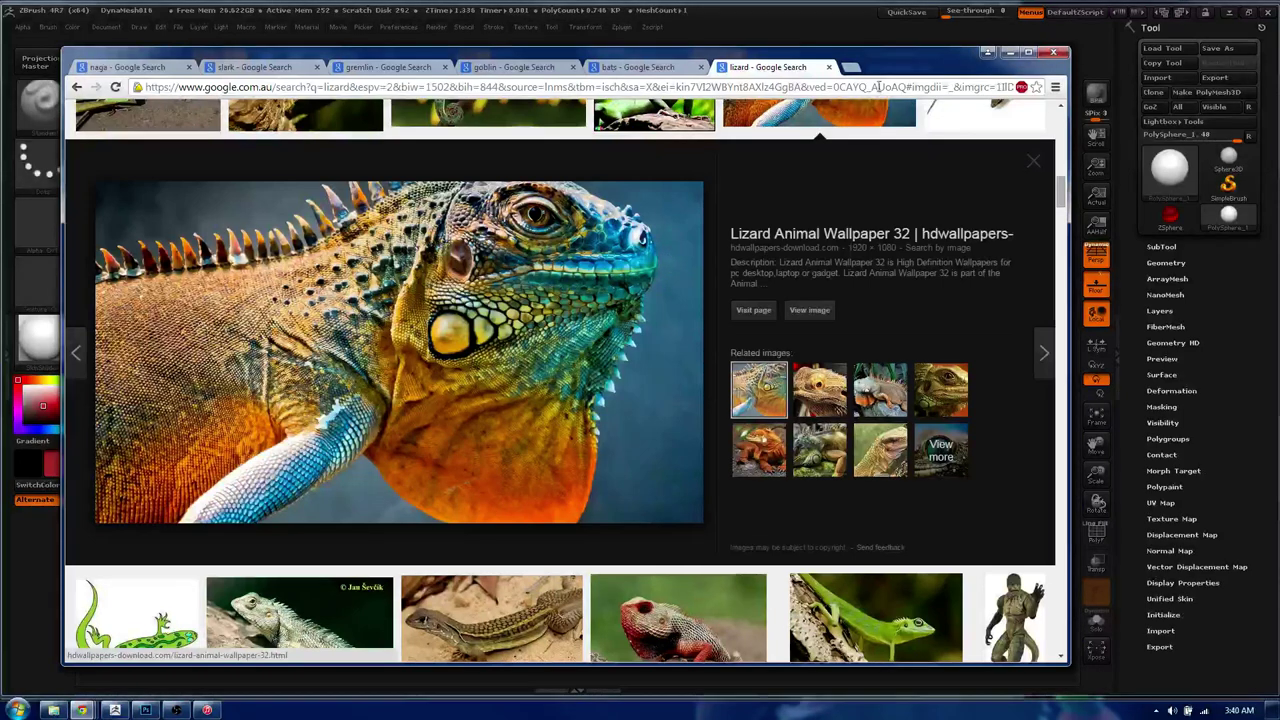
pyautogui.click(1010, 51)
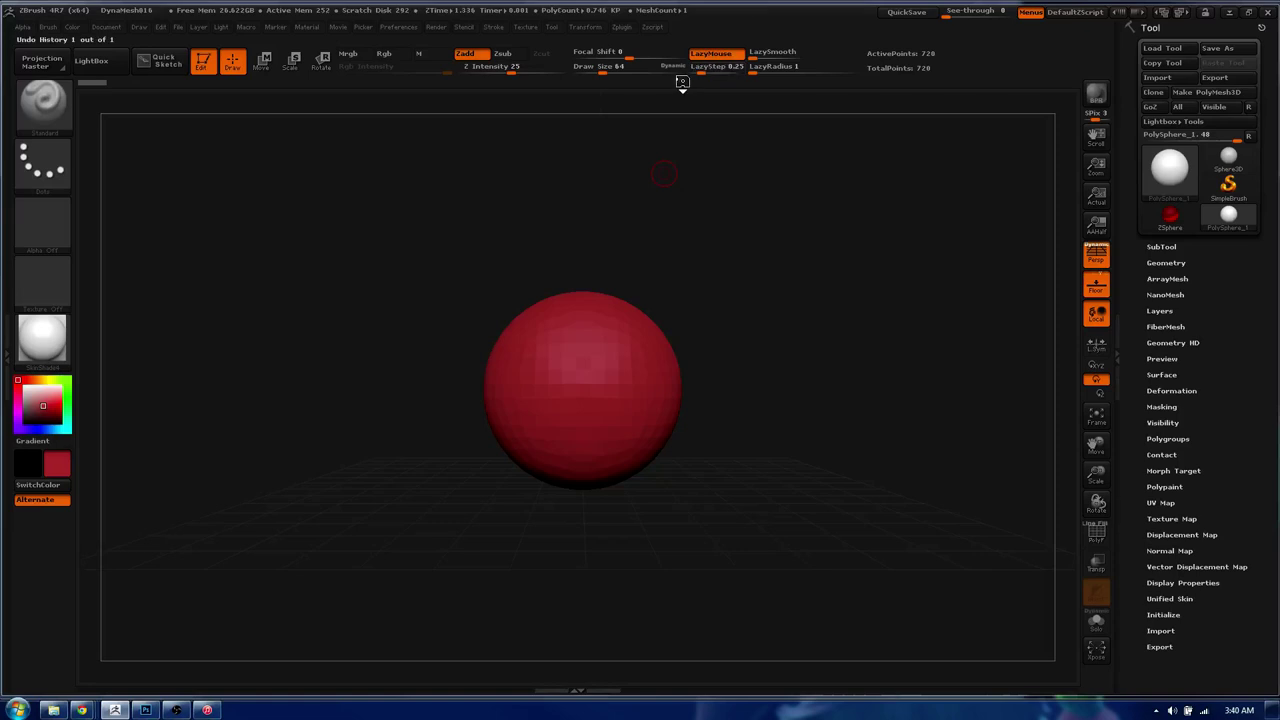
# - Set the brush Draw Size to 232 and frame the red sphere in view
pyautogui.keyDown('alt'); pyautogui.moveTo(608, 351); pyautogui.dragTo(543, 373); pyautogui.keyUp('alt')
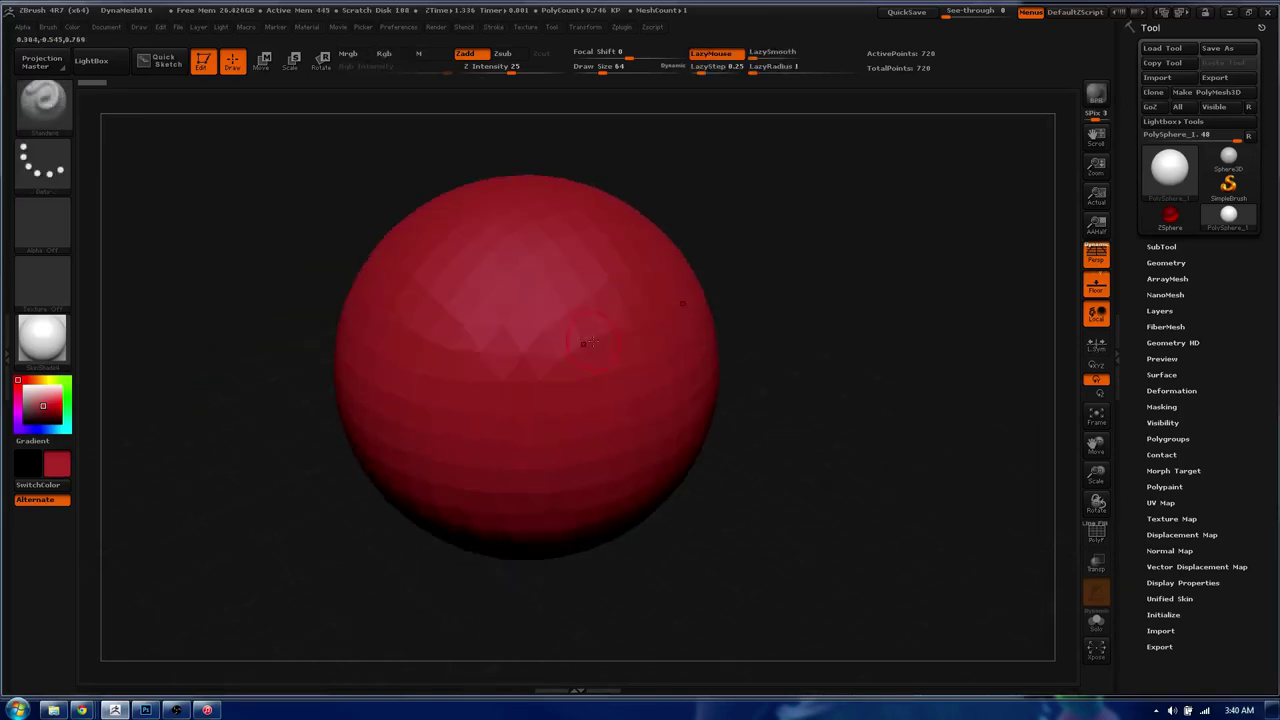
pyautogui.press('s')
pyautogui.moveTo(591, 316); pyautogui.dragTo(600, 316)
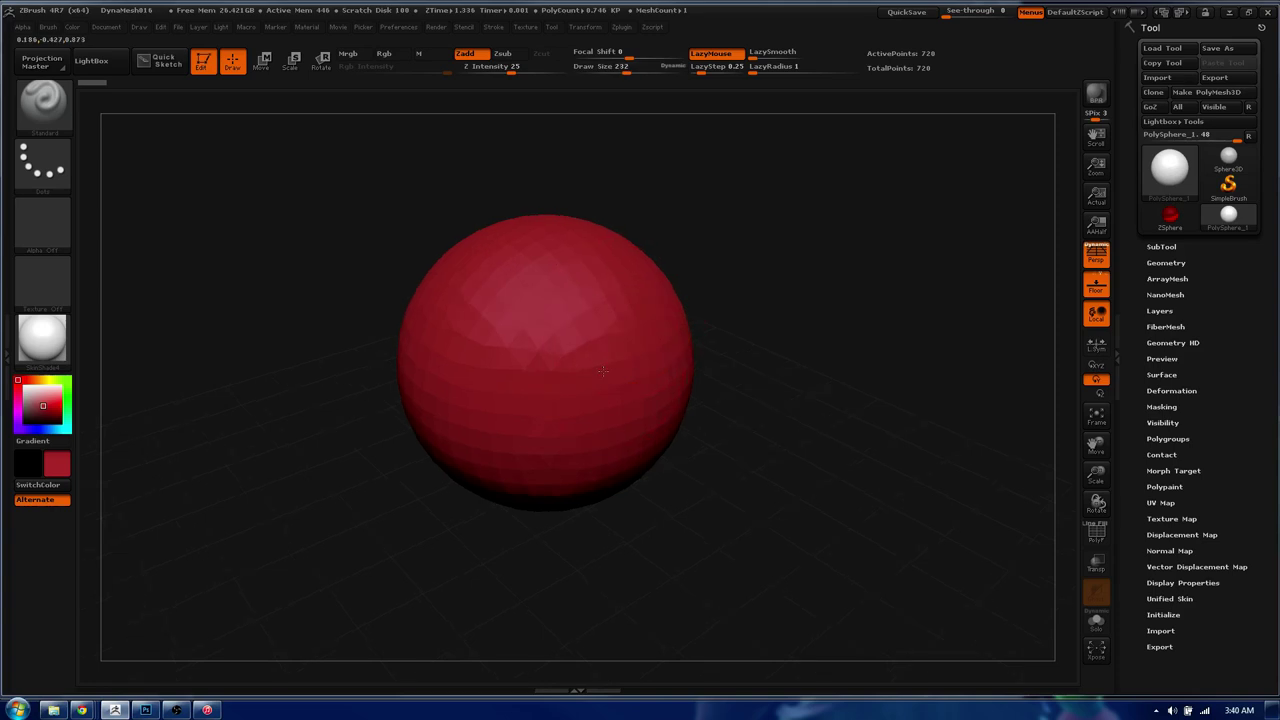
pyautogui.keyDown('ctrl'); pyautogui.moveTo(600, 340); pyautogui.dragTo(592, 376, button='right'); pyautogui.keyUp('ctrl')
pyautogui.keyDown('alt'); pyautogui.moveTo(592, 376); pyautogui.dragTo(589, 332); pyautogui.keyUp('alt')
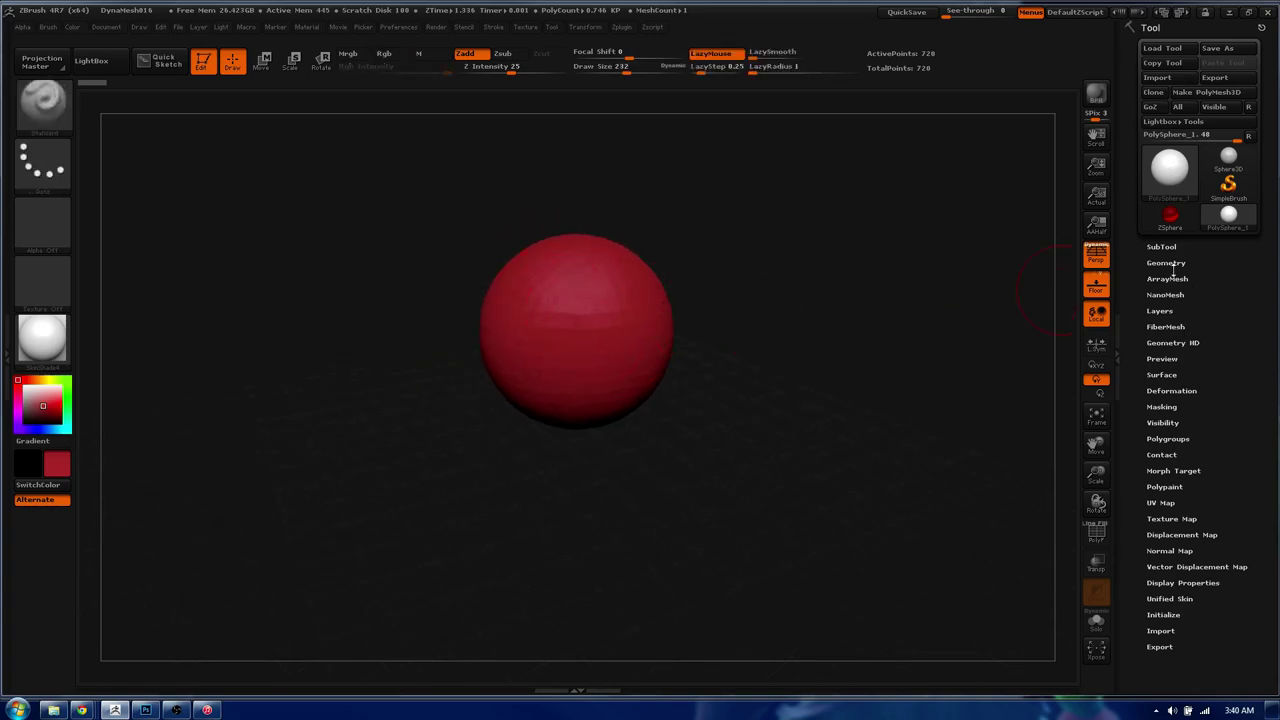
# - Expand Tool > Geometry, snap to a front view of the sphere, and open DynaMesh
pyautogui.click(1167, 263)
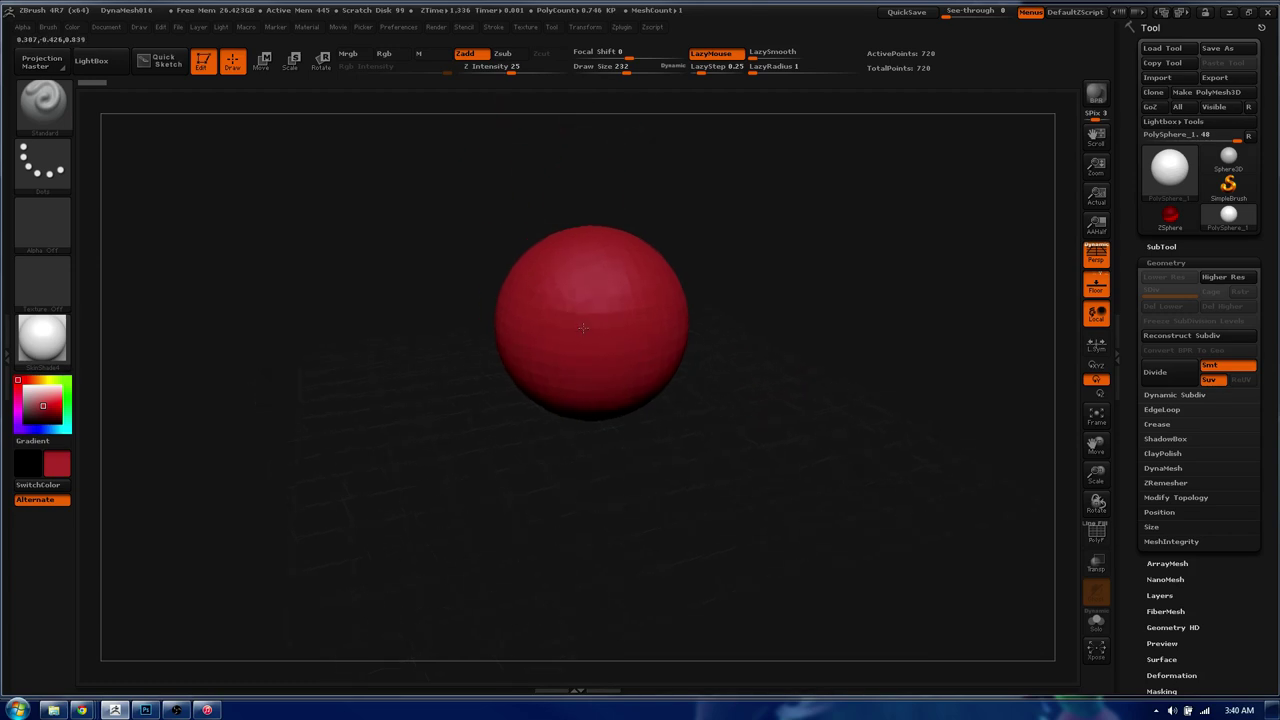
pyautogui.moveTo(592, 315); pyautogui.dragTo(940, 286)
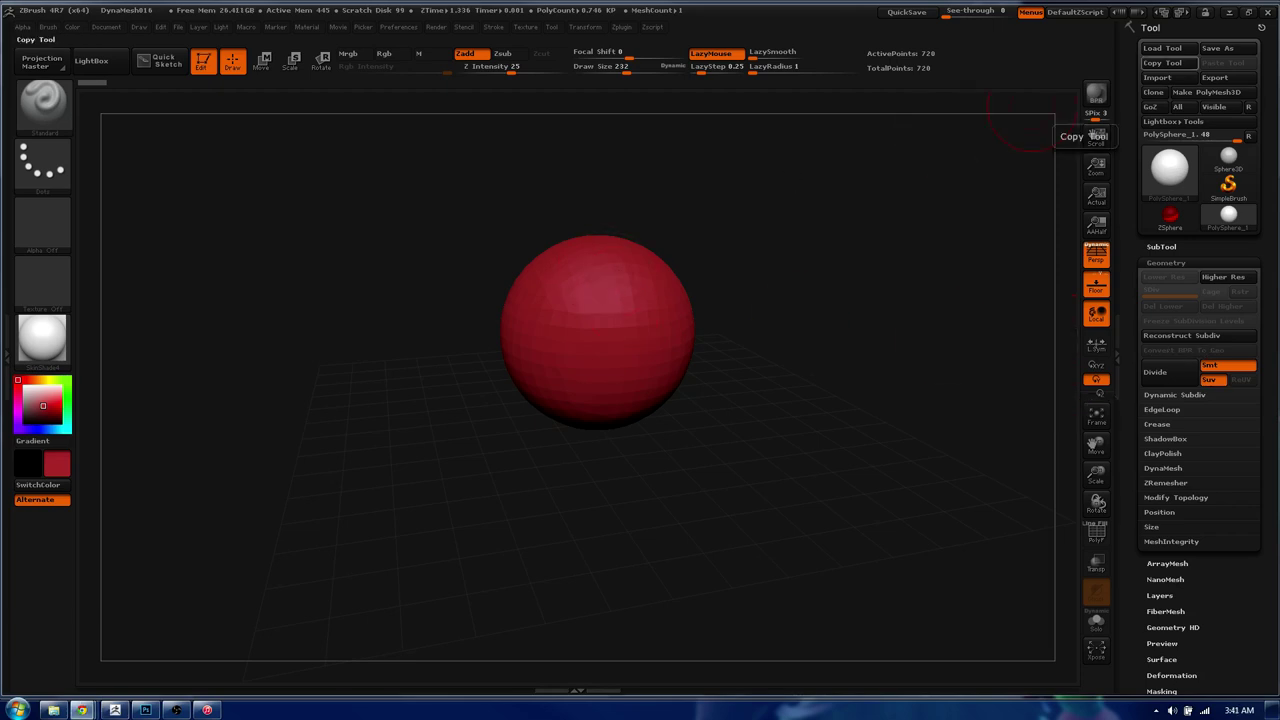
pyautogui.keyDown('shift'); pyautogui.moveTo(514, 370); pyautogui.dragTo(580, 320); pyautogui.keyUp('shift')
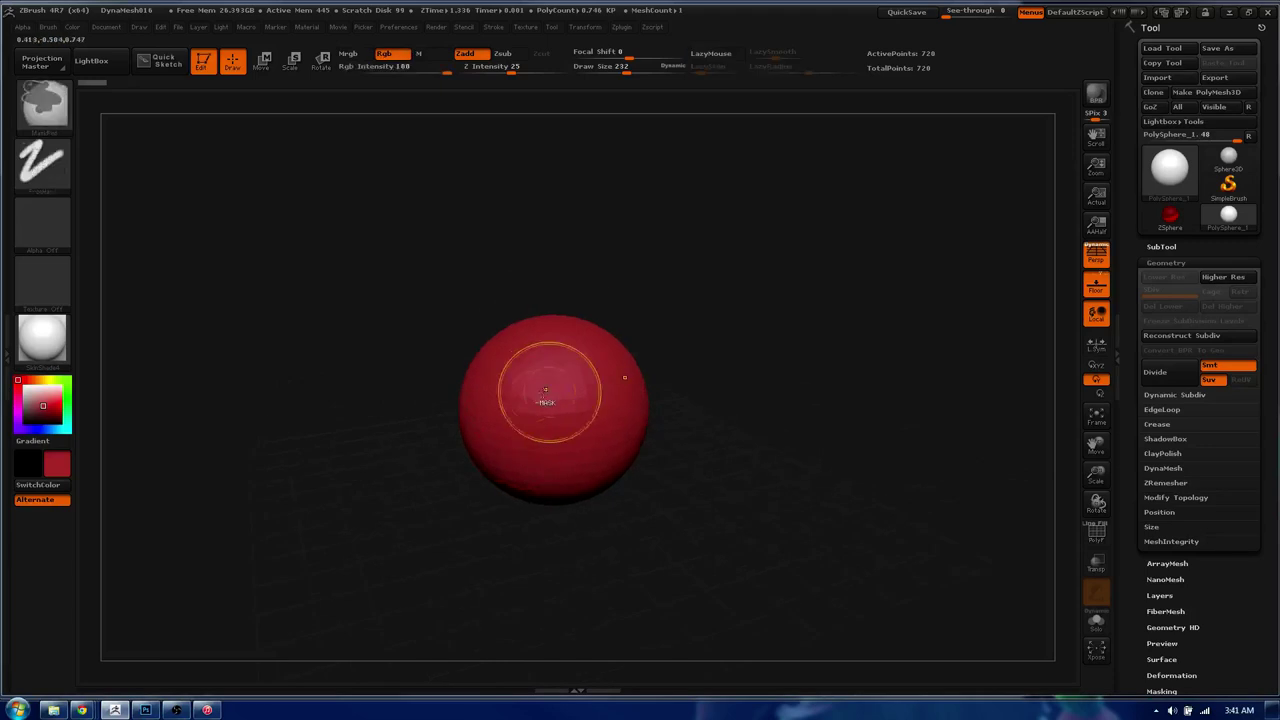
pyautogui.keyDown('alt'); pyautogui.moveTo(543, 380); pyautogui.dragTo(612, 358); pyautogui.keyUp('alt')
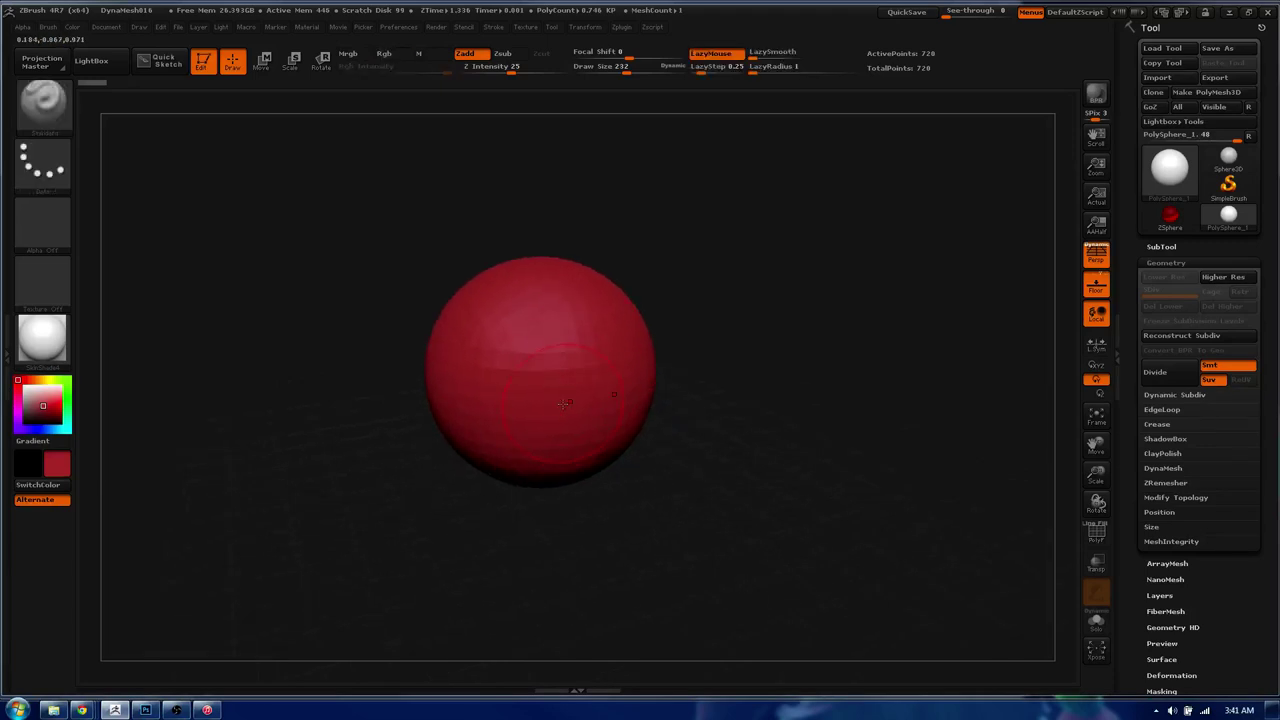
pyautogui.click(1163, 468)
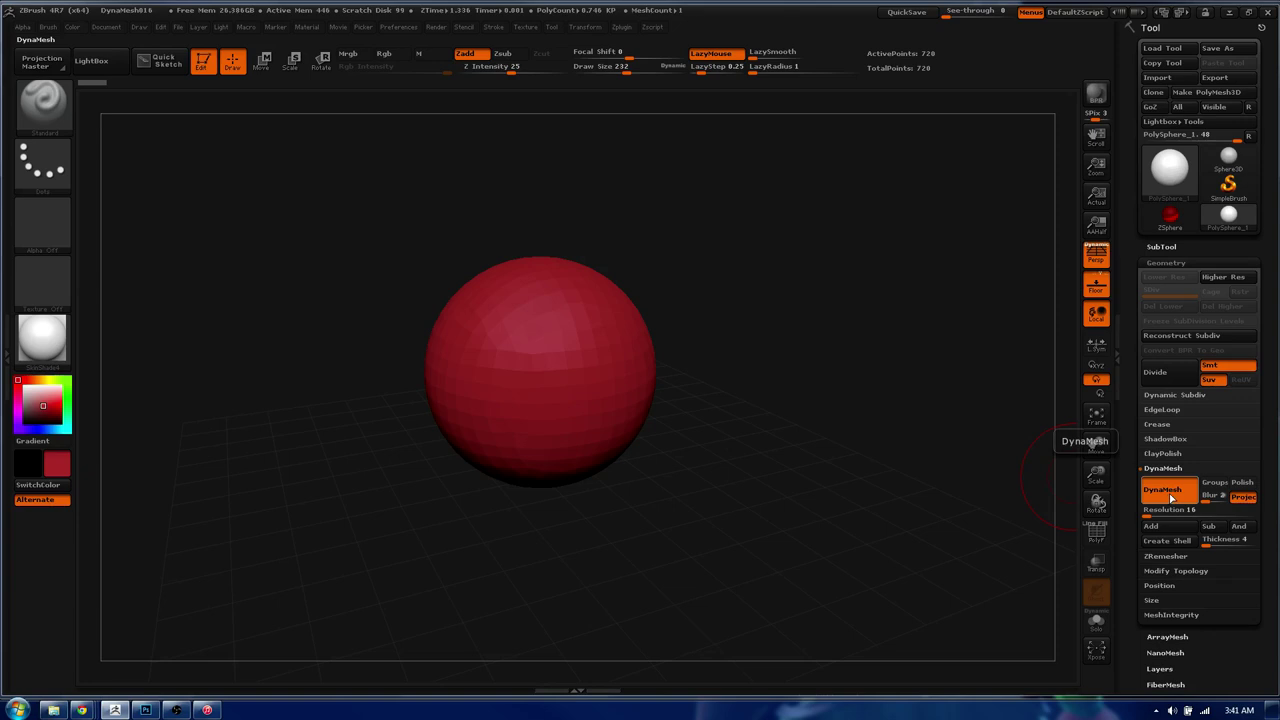
# - Switch to the Move brush and pull two mirrored ear points out, checking the wireframe
pyautogui.moveTo(1097, 500); pyautogui.dragTo(845, 446)
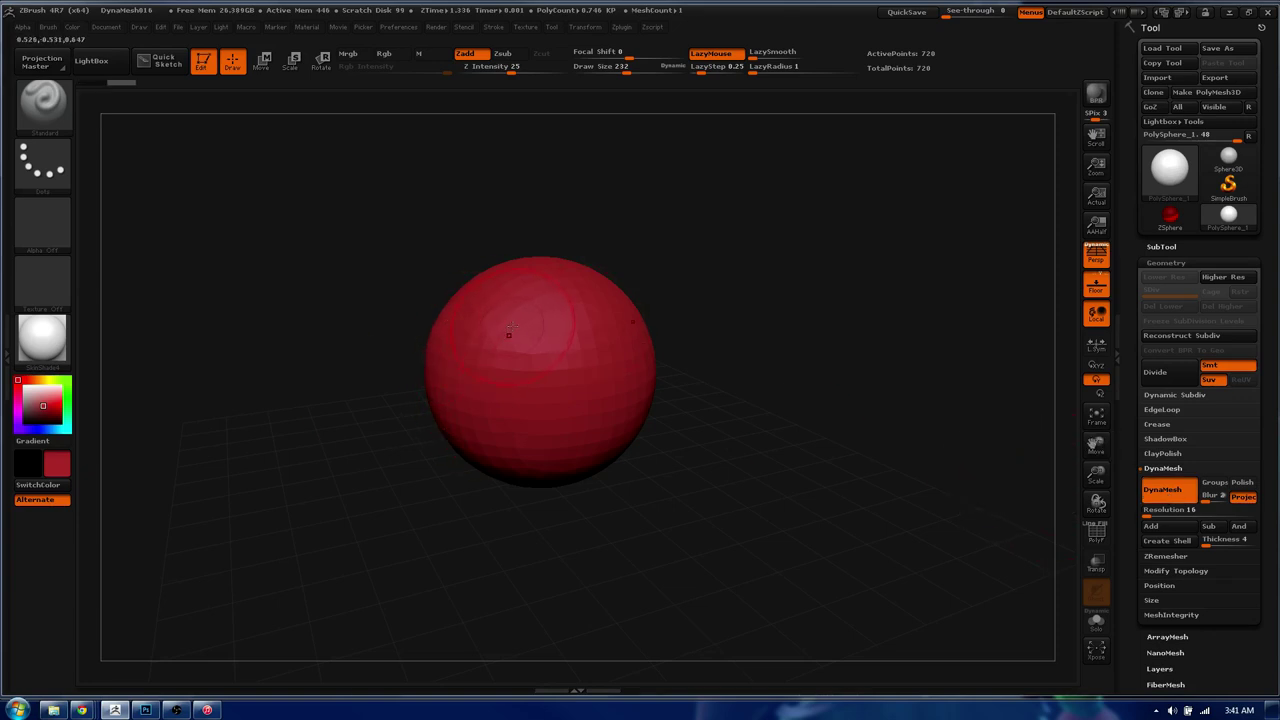
pyautogui.press('b')
pyautogui.press('m')
pyautogui.press('v')
pyautogui.moveTo(620, 310); pyautogui.dragTo(690, 285)
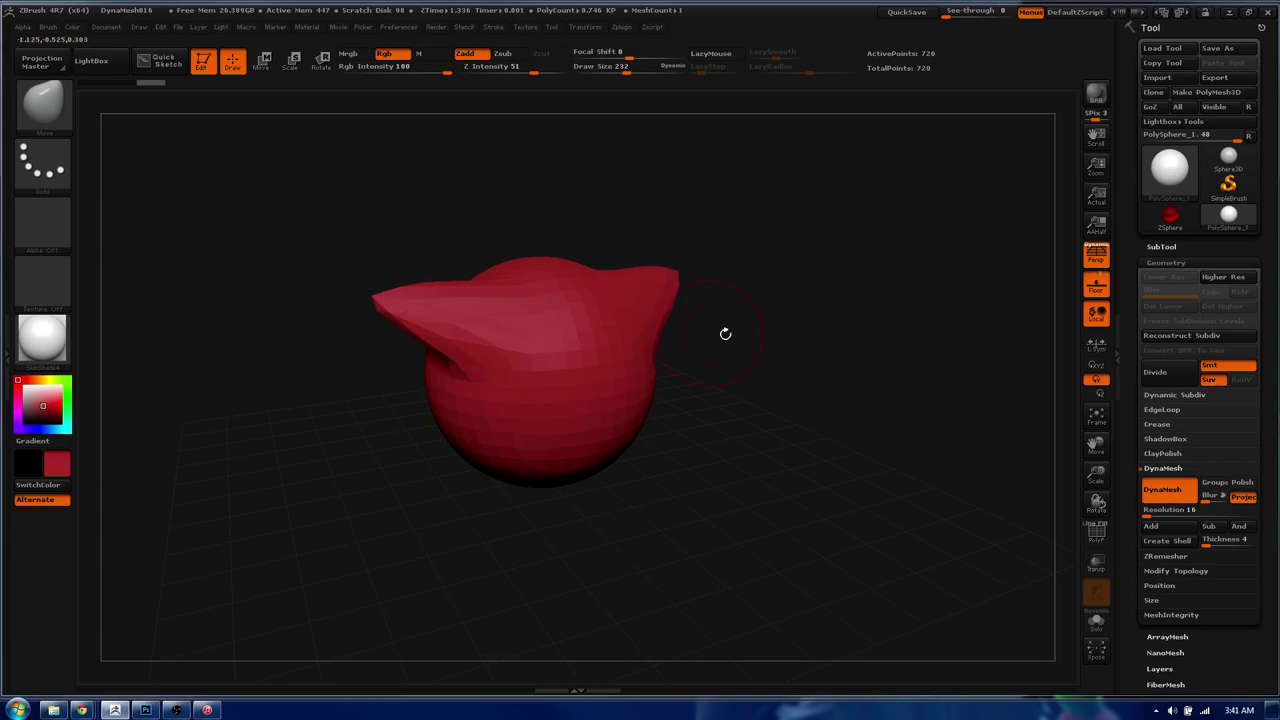
pyautogui.moveTo(725, 333)
pyautogui.mouseDown()
pyautogui.moveTo(591, 320)
pyautogui.moveTo(571, 400)
pyautogui.mouseUp()
pyautogui.hotkey('shift', 'f')
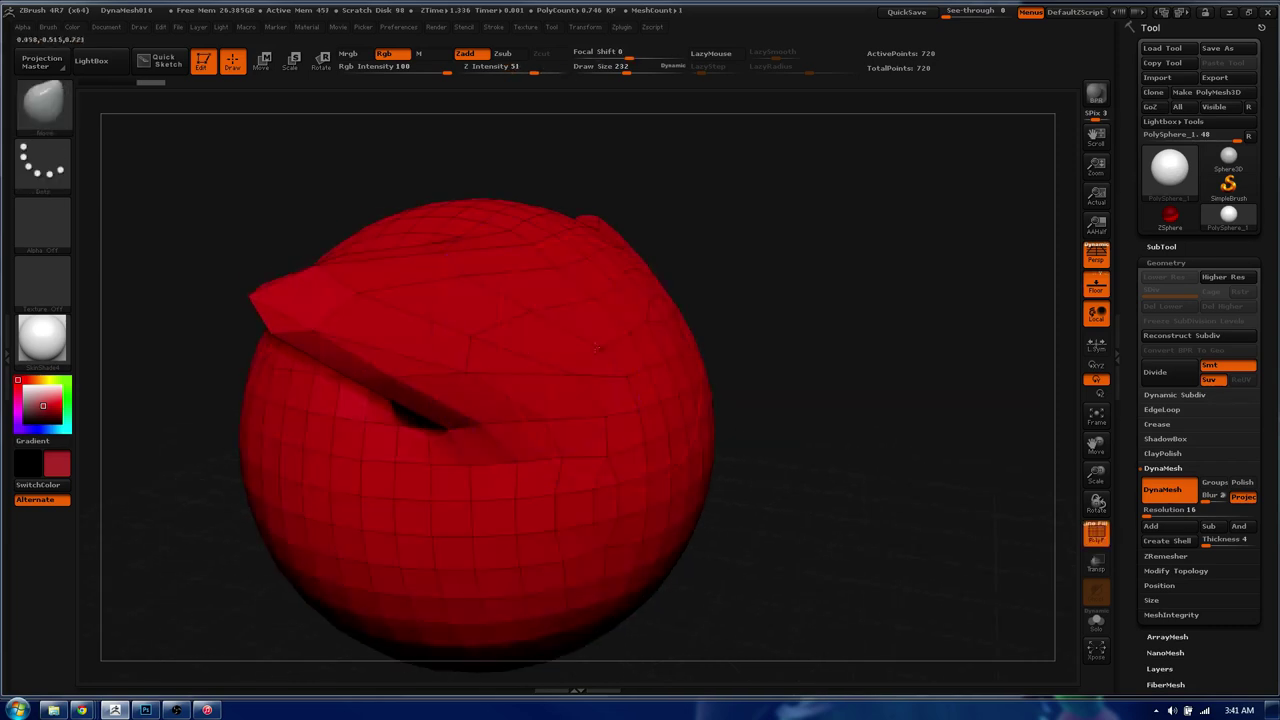
pyautogui.keyDown('alt'); pyautogui.moveTo(608, 326); pyautogui.dragTo(671, 306); pyautogui.keyUp('alt')
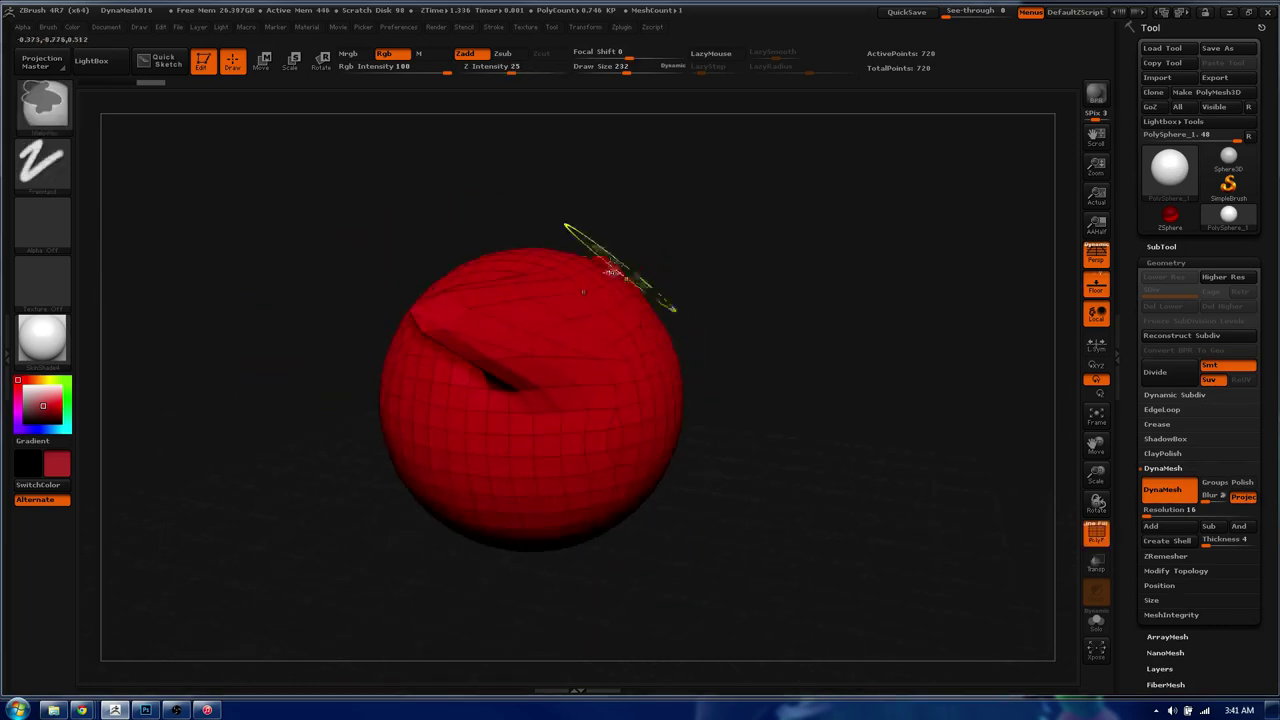
pyautogui.moveTo(760, 300); pyautogui.dragTo(820, 330)
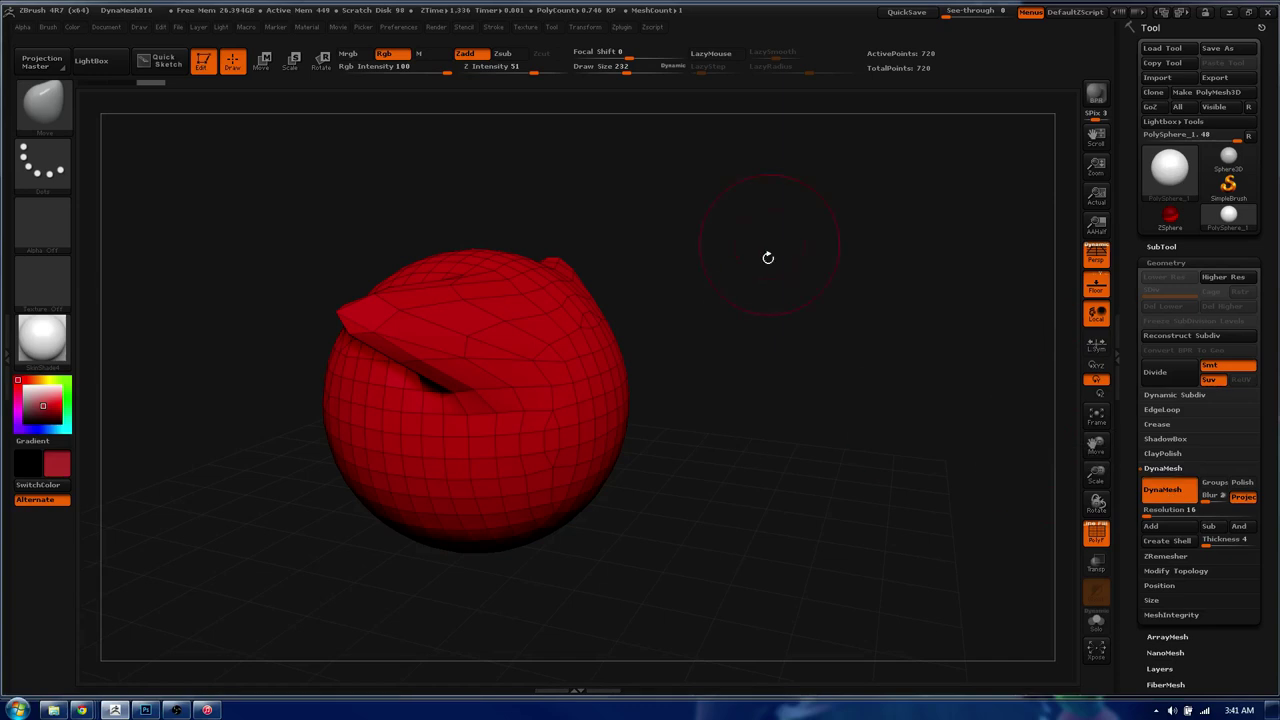
# - Remesh the reshaped ears and switch to a Clay sculpting brush
pyautogui.press('b')
pyautogui.press('c')
pyautogui.press('b')
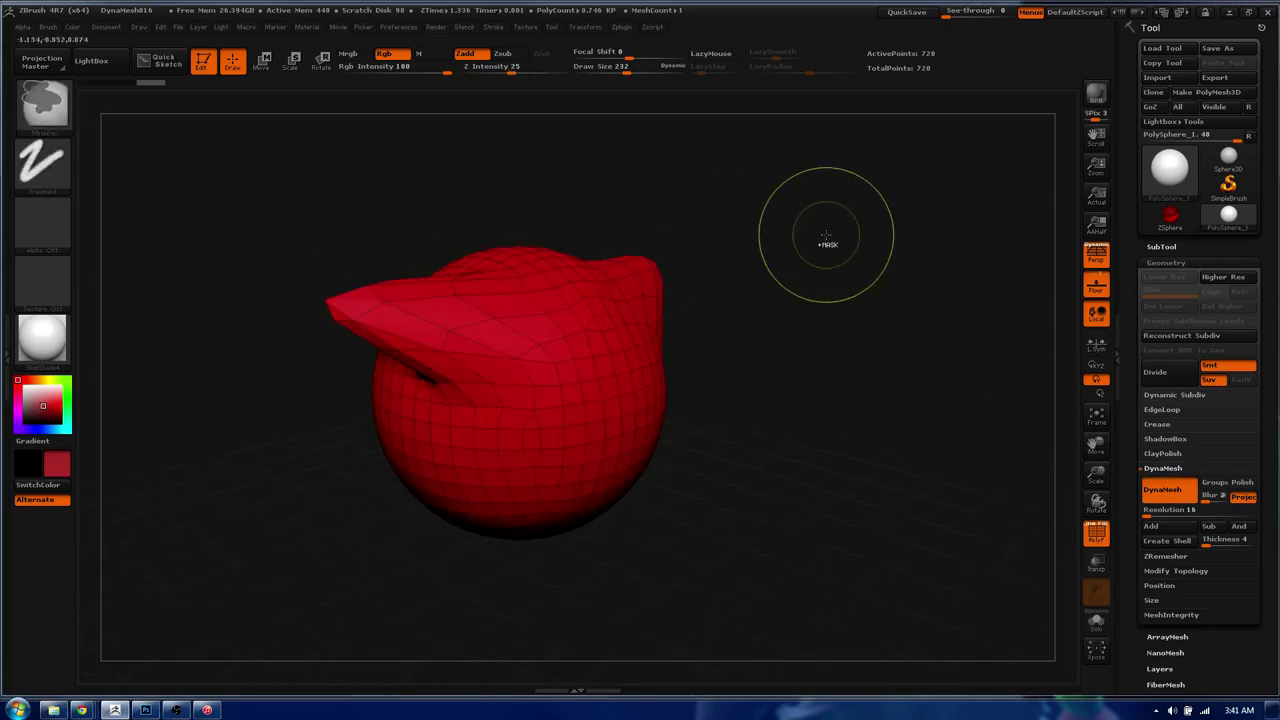
pyautogui.press('b')
pyautogui.press('s')
pyautogui.press('t')
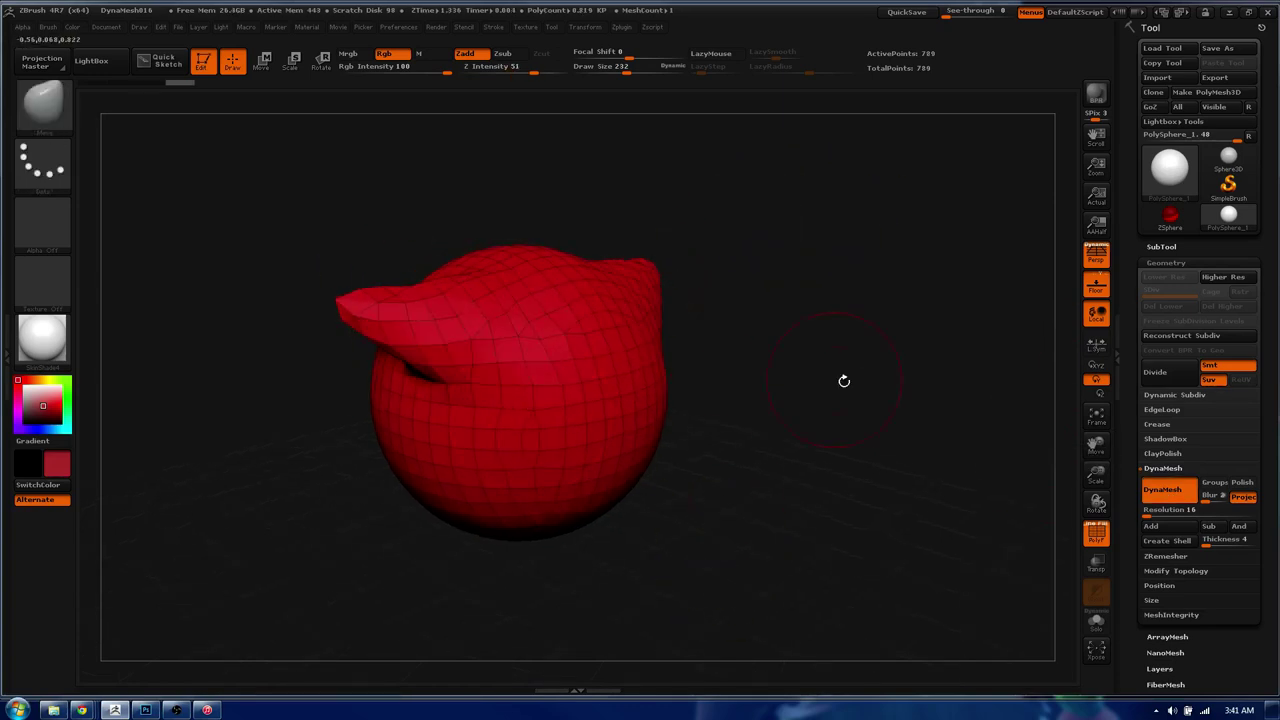
pyautogui.moveTo(723, 400); pyautogui.dragTo(581, 383)
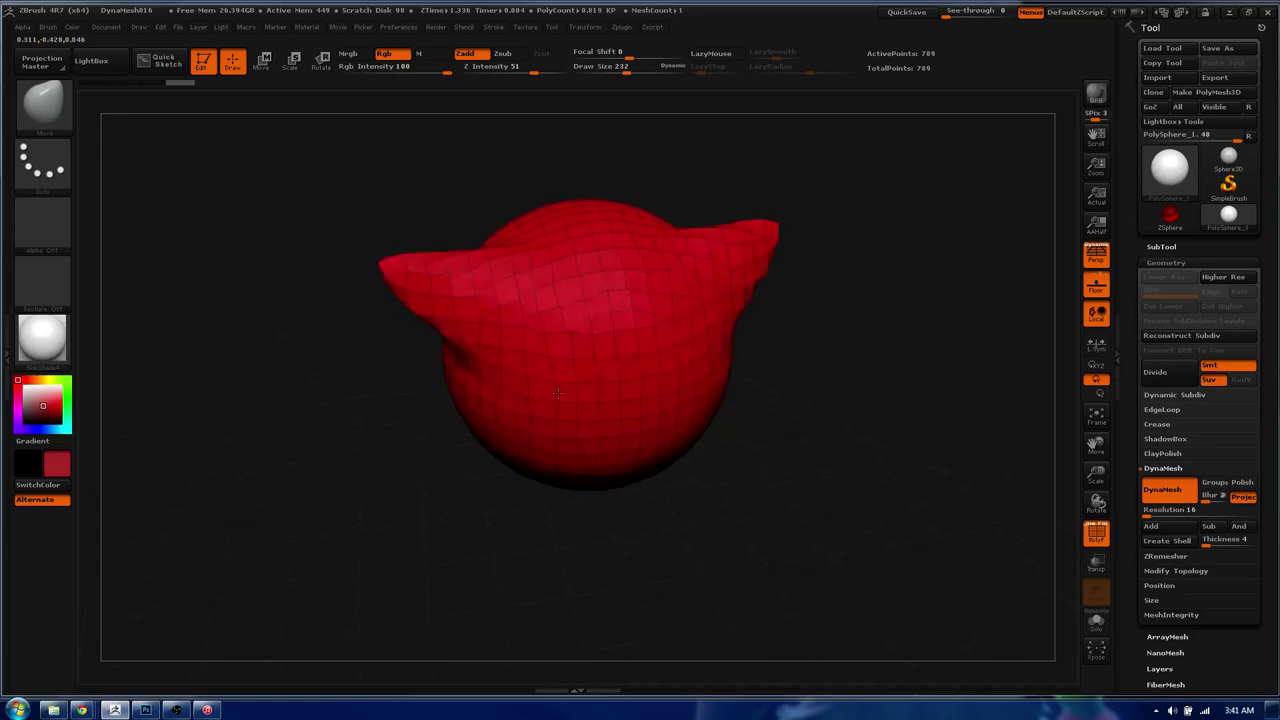
pyautogui.press('b')
pyautogui.press('c')
pyautogui.press('b')
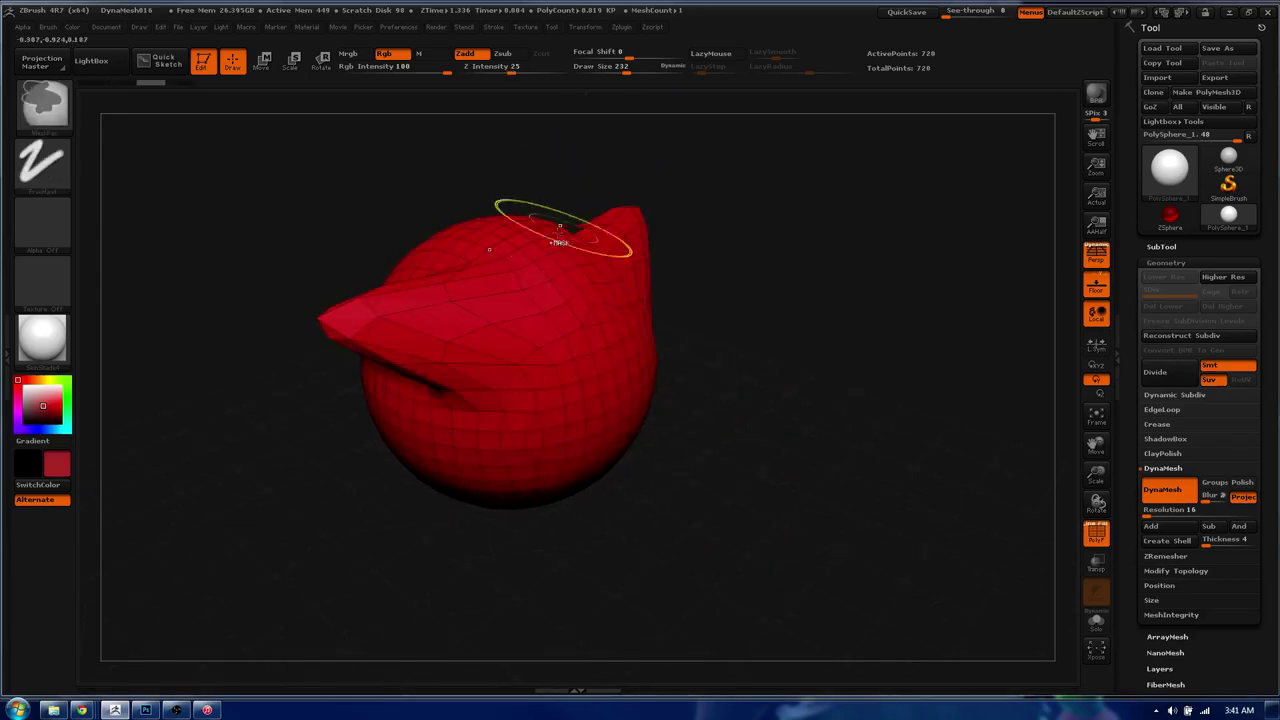
# - Apply the MatCap Red Wax material, then test a few spike pulls and a mask stroke
pyautogui.click(42, 338)
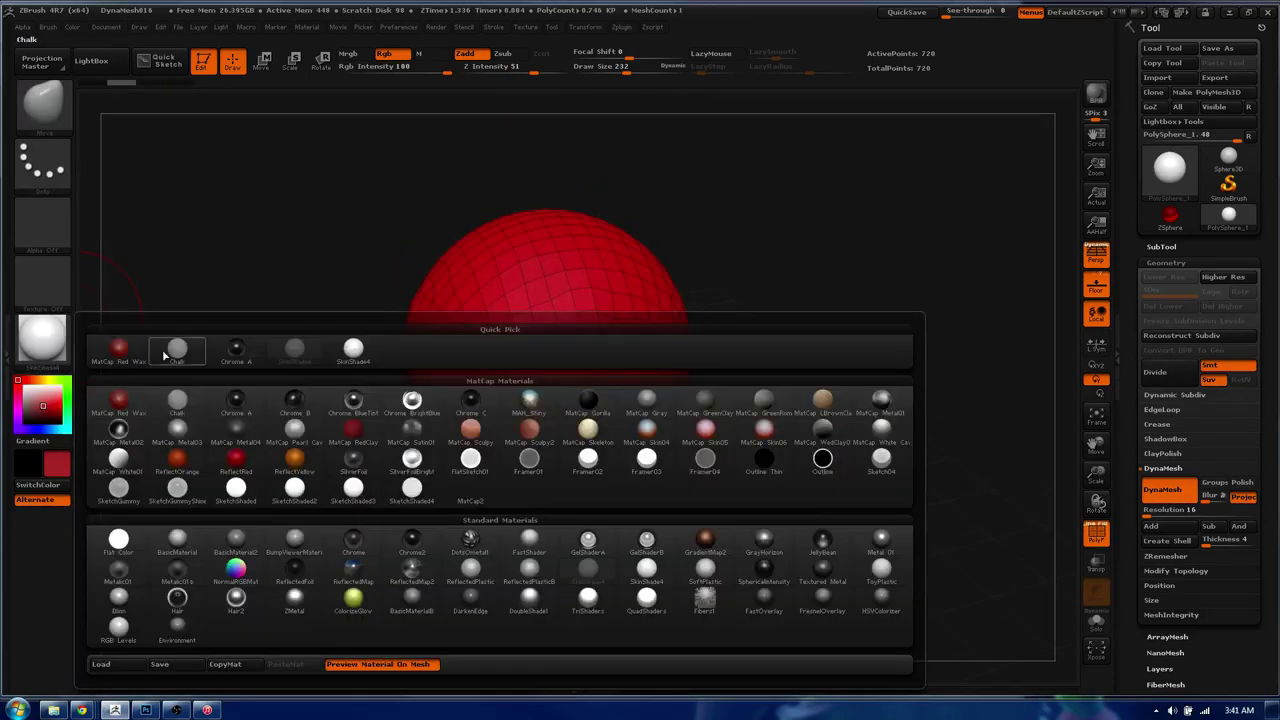
pyautogui.click(118, 349)
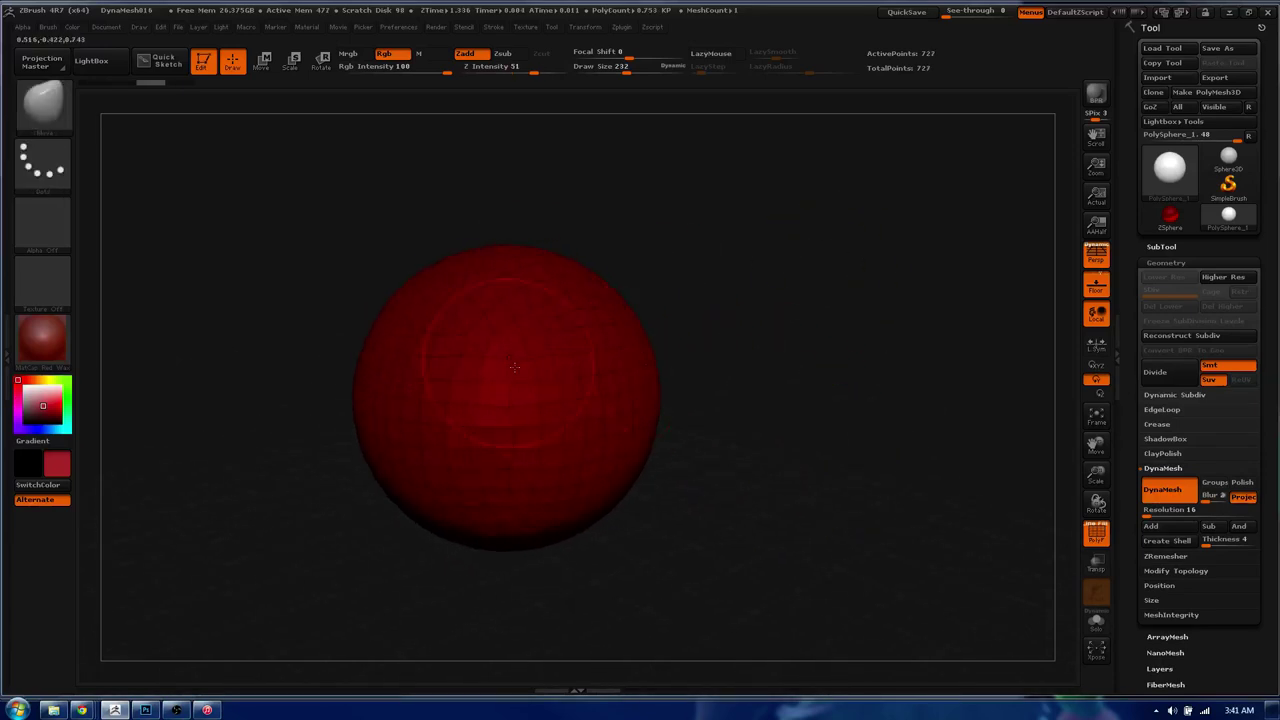
pyautogui.moveTo(560, 330); pyautogui.dragTo(757, 389)
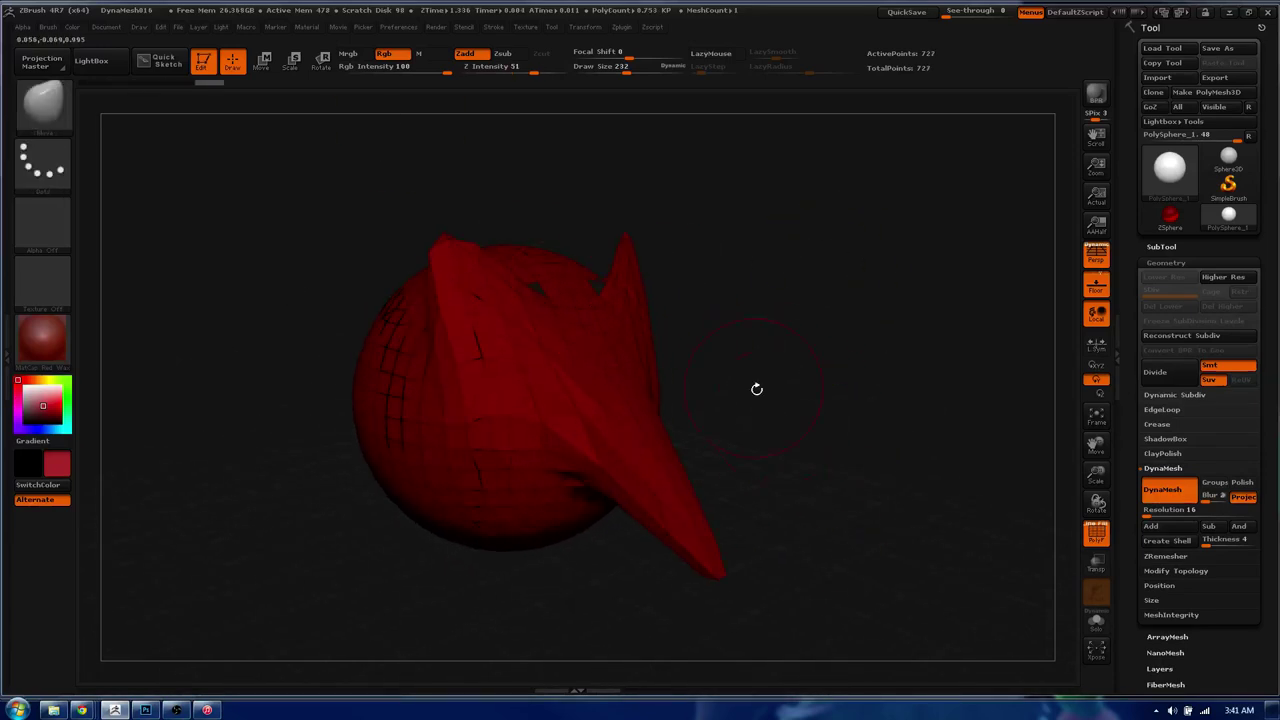
pyautogui.moveTo(300, 420); pyautogui.dragTo(170, 335)
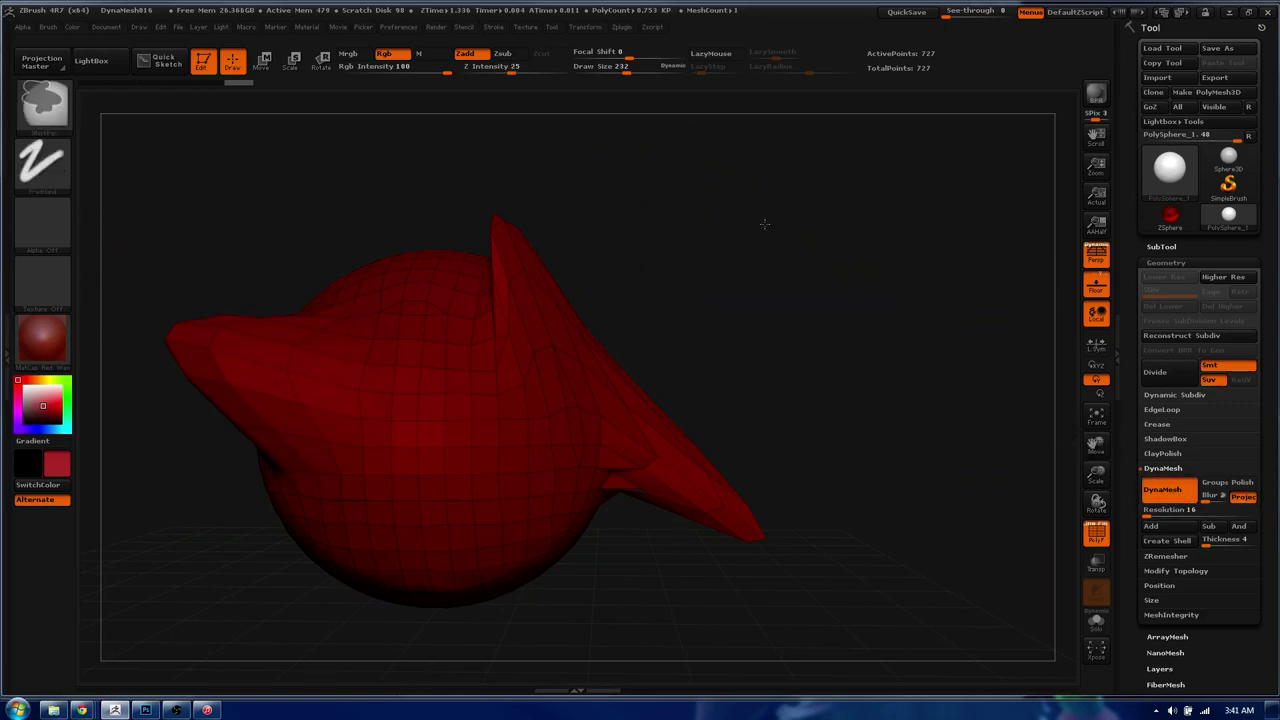
pyautogui.moveTo(765, 225)
pyautogui.keyDown('ctrl'); pyautogui.mouseDown()
pyautogui.moveTo(777, 282)
pyautogui.moveTo(745, 333)
pyautogui.moveTo(650, 378)
pyautogui.mouseUp(); pyautogui.keyUp('ctrl')
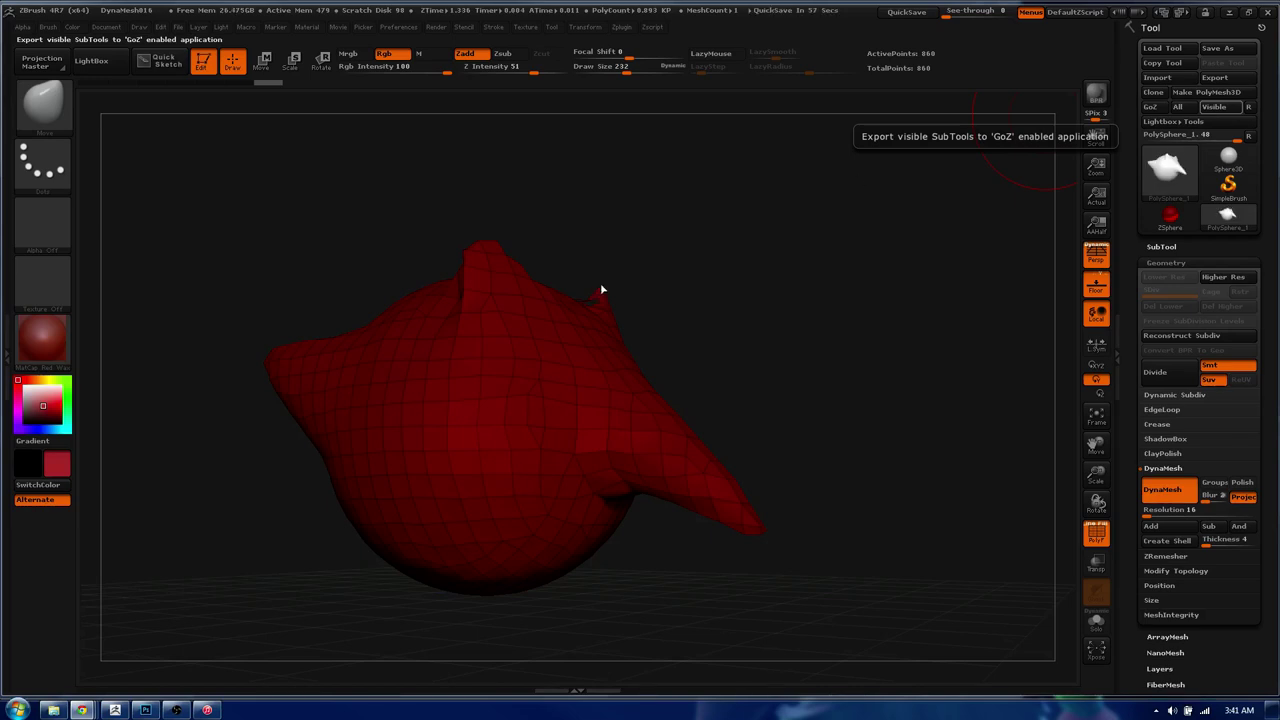
pyautogui.moveTo(600, 289)
pyautogui.mouseDown()
pyautogui.moveTo(606, 321)
pyautogui.moveTo(626, 300)
pyautogui.moveTo(694, 323)
pyautogui.mouseUp()
pyautogui.moveTo(578, 407); pyautogui.dragTo(686, 373)
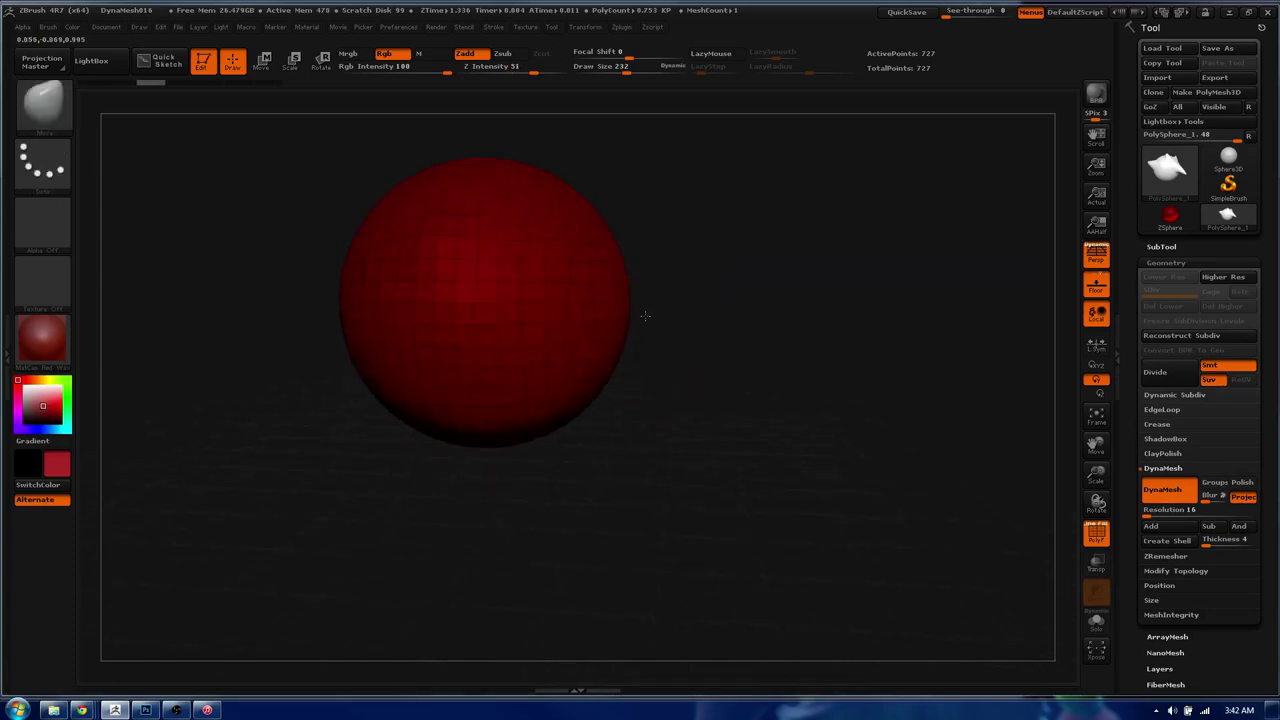
pyautogui.moveTo(640, 340)
pyautogui.mouseDown()
pyautogui.moveTo(760, 420)
pyautogui.moveTo(618, 300)
pyautogui.mouseUp()
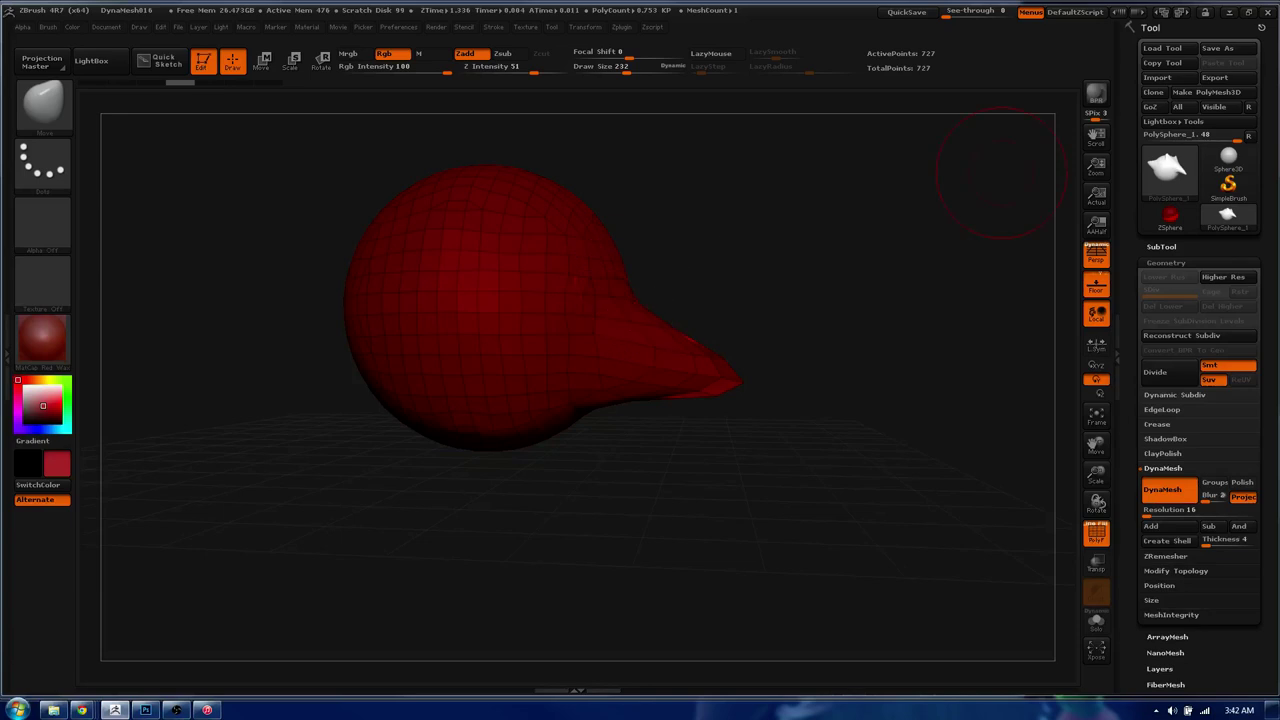
pyautogui.click(207, 710)
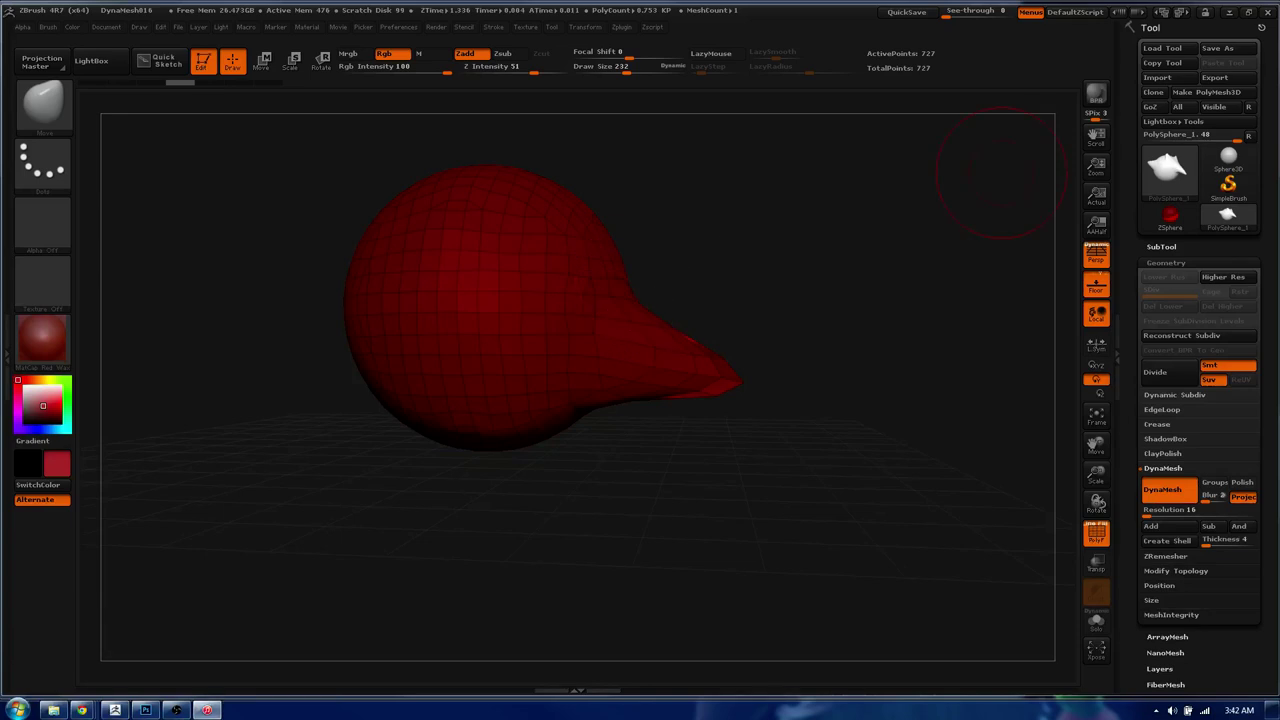
pyautogui.click(1188, 710)
pyautogui.moveTo(1168, 555)
pyautogui.mouseDown()
pyautogui.moveTo(1158, 580)
pyautogui.moveTo(1177, 612)
pyautogui.moveTo(1170, 604)
pyautogui.mouseUp()
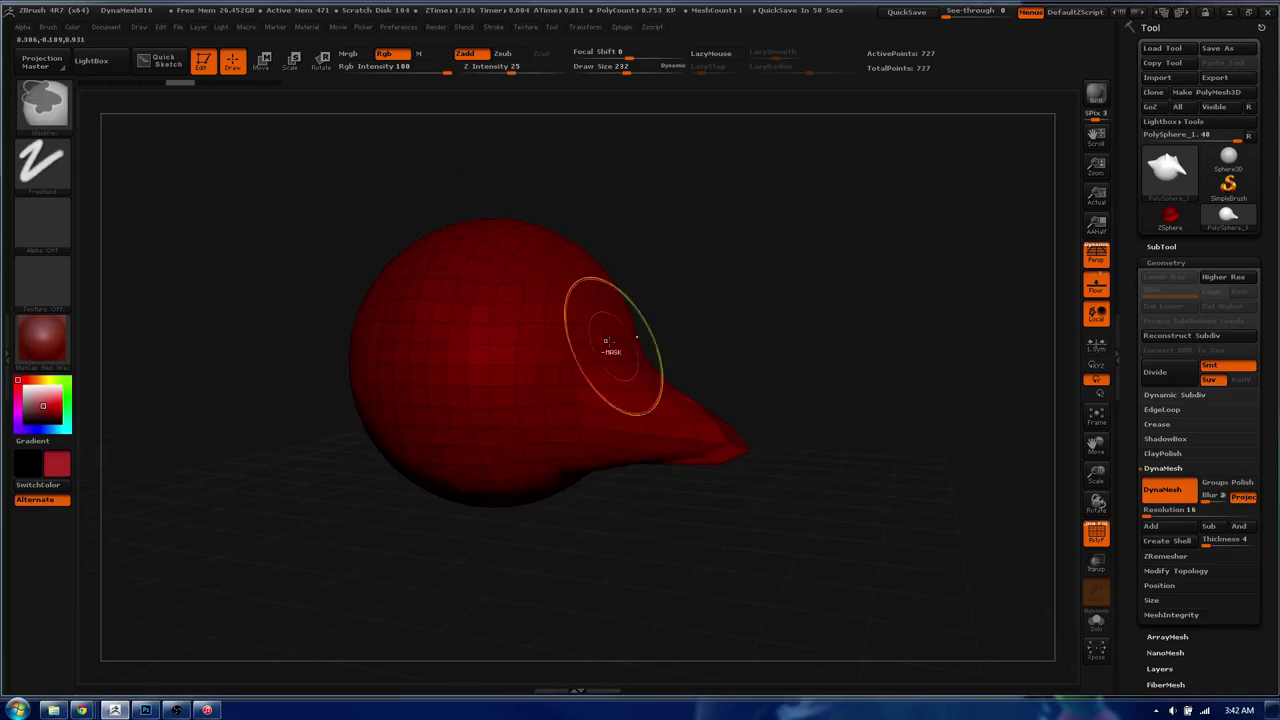
pyautogui.moveTo(608, 337)
pyautogui.keyDown('shift'); pyautogui.mouseDown()
pyautogui.moveTo(629, 337)
pyautogui.moveTo(606, 343)
pyautogui.mouseUp(); pyautogui.keyUp('shift')
pyautogui.keyDown('shift'); pyautogui.moveTo(700, 340); pyautogui.dragTo(758, 314); pyautogui.keyUp('shift')
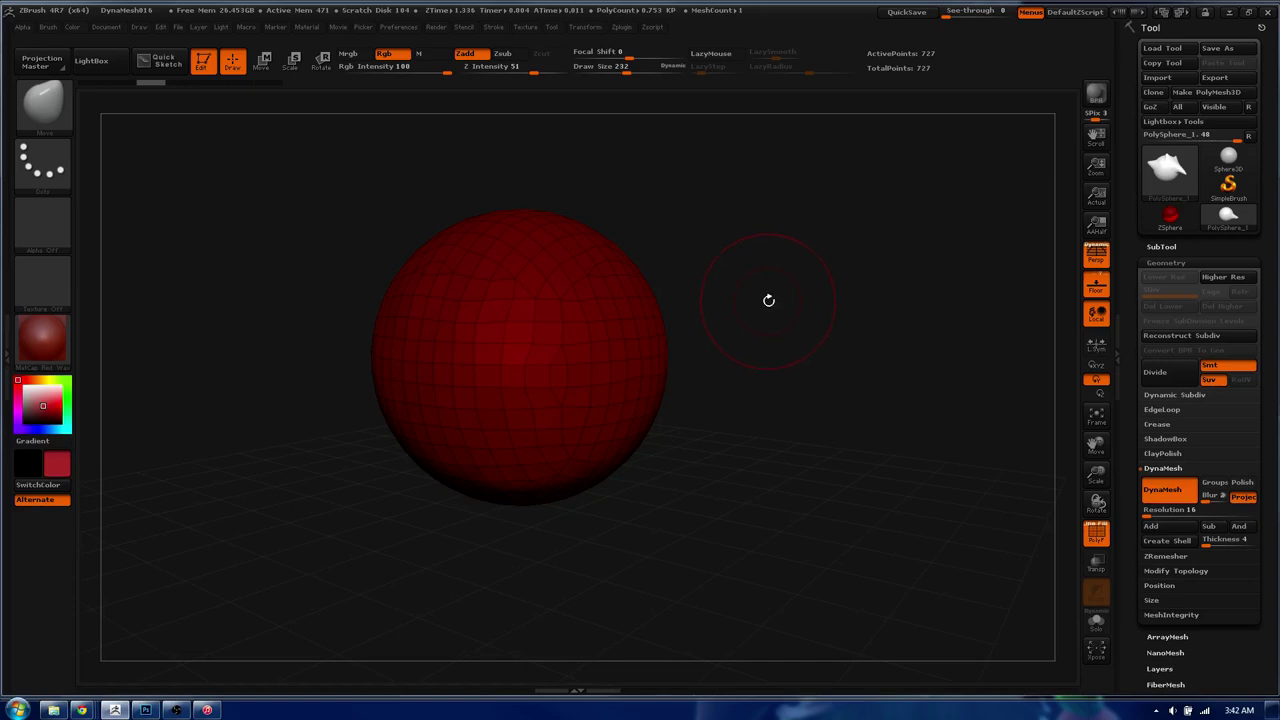
# - Pull a snout from the sphere's lower right, undoing the failed spike attempts
pyautogui.moveTo(606, 408); pyautogui.dragTo(610, 395)
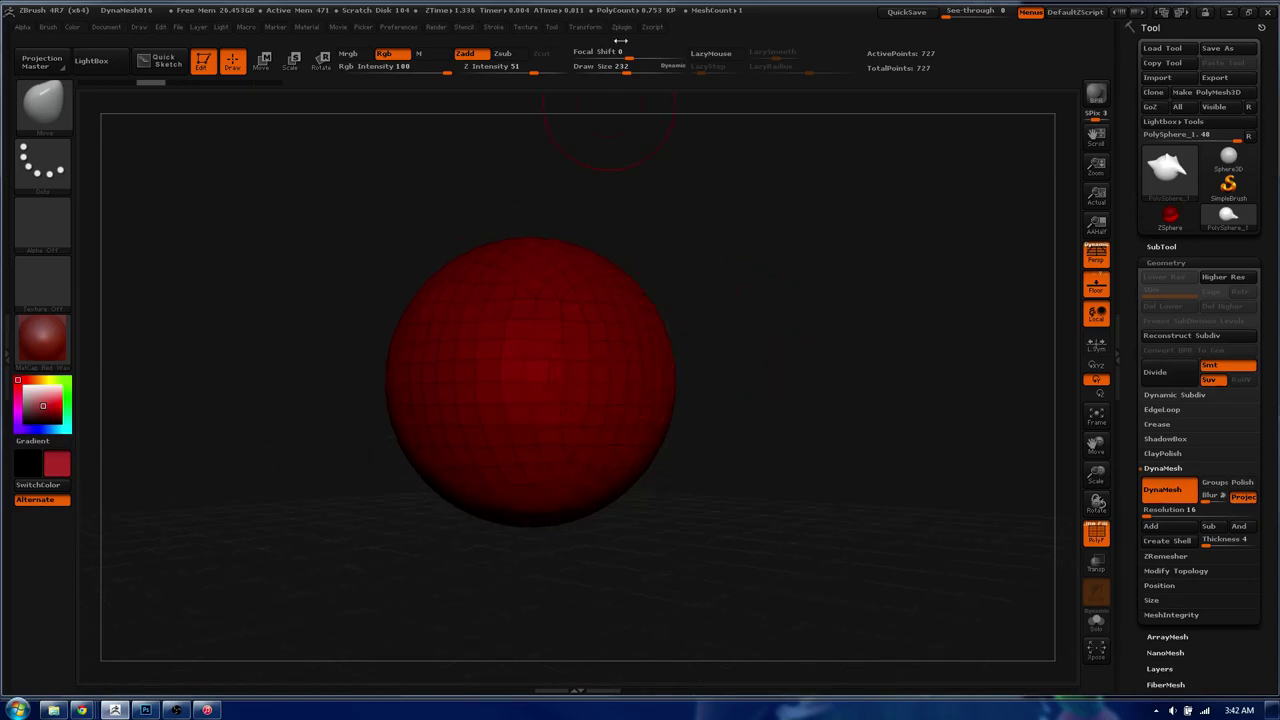
pyautogui.press('space')
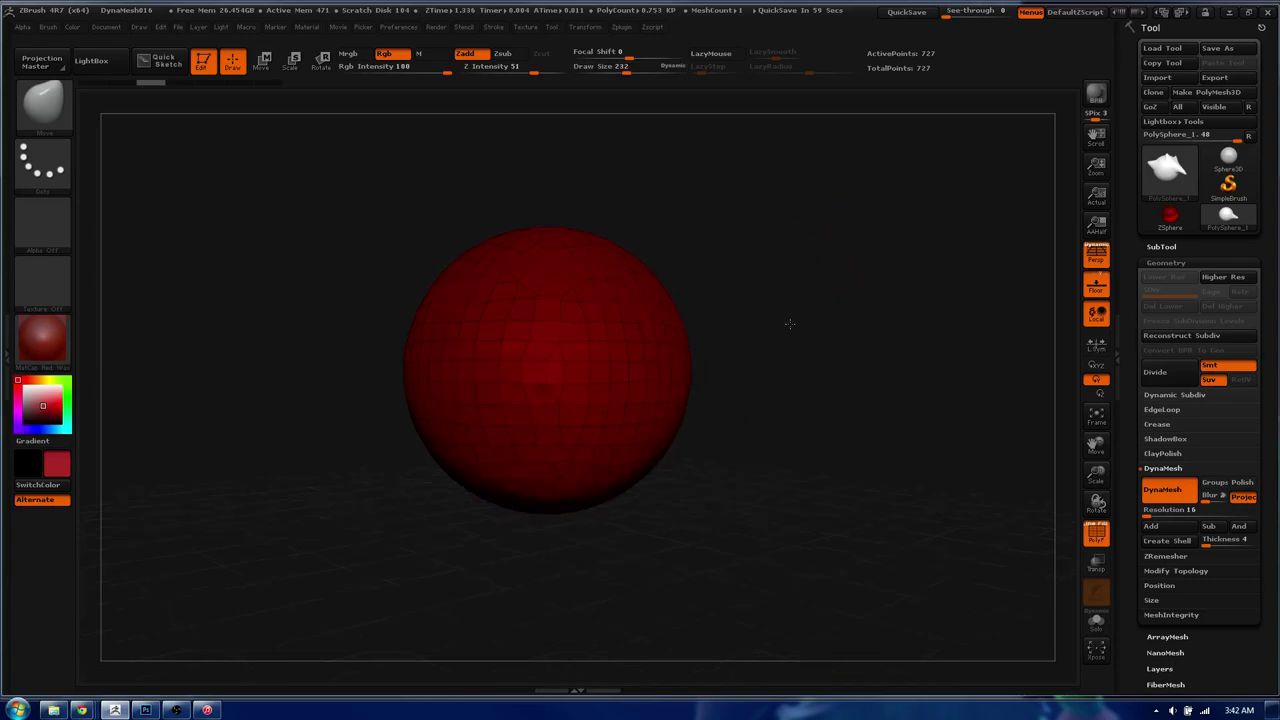
pyautogui.moveTo(789, 323)
pyautogui.keyDown('alt'); pyautogui.mouseDown()
pyautogui.moveTo(657, 427)
pyautogui.moveTo(615, 415)
pyautogui.mouseUp(); pyautogui.keyUp('alt')
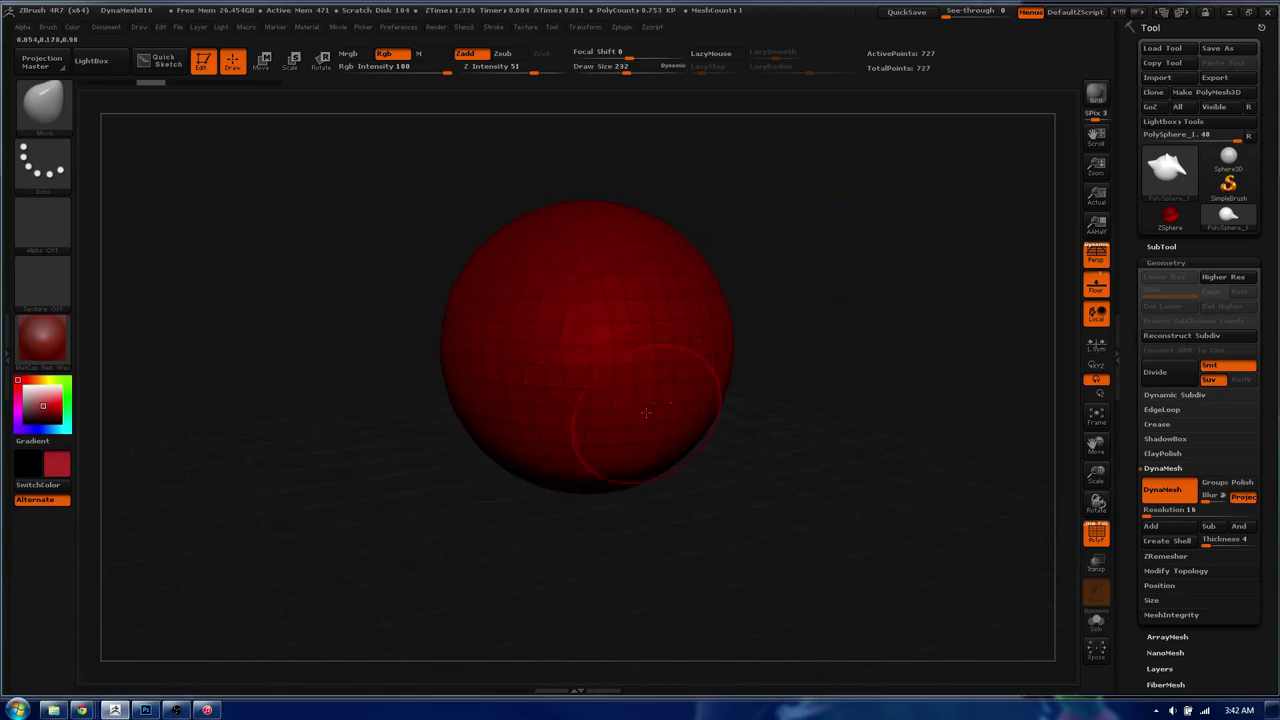
pyautogui.hotkey('ctrl', 'z')
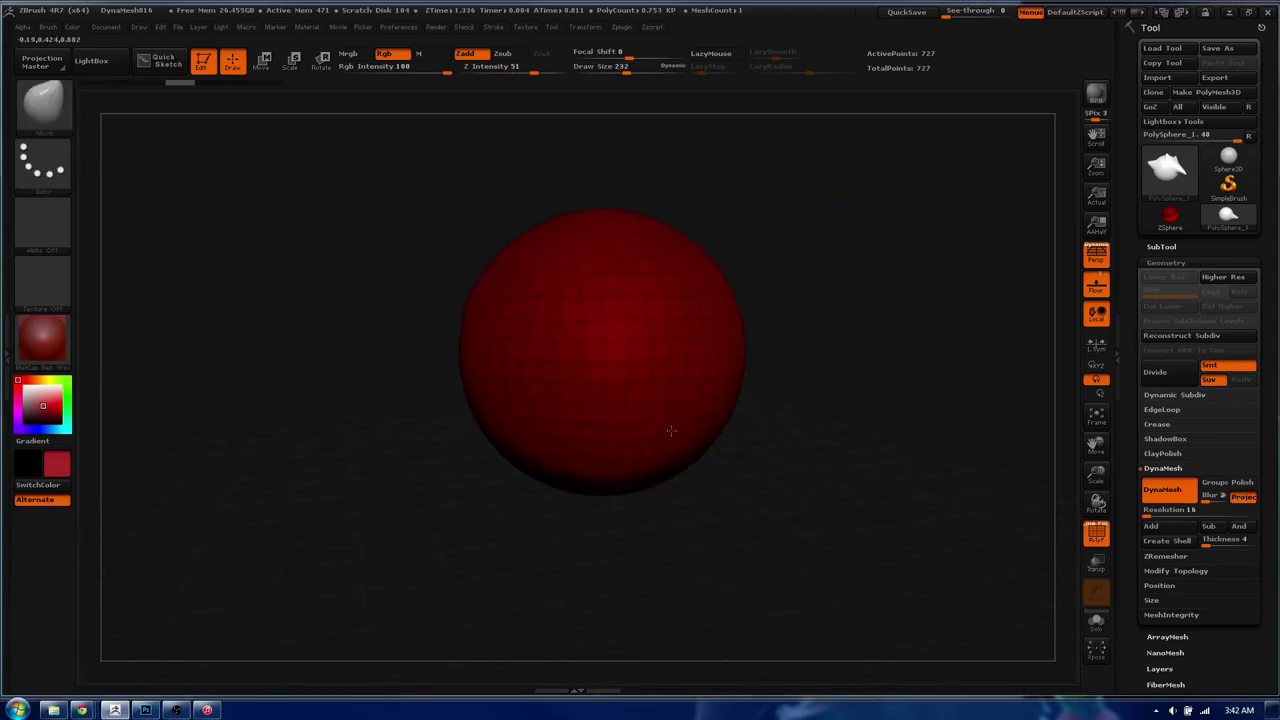
pyautogui.moveTo(643, 451); pyautogui.dragTo(701, 508)
pyautogui.hotkey('ctrl', 'z')
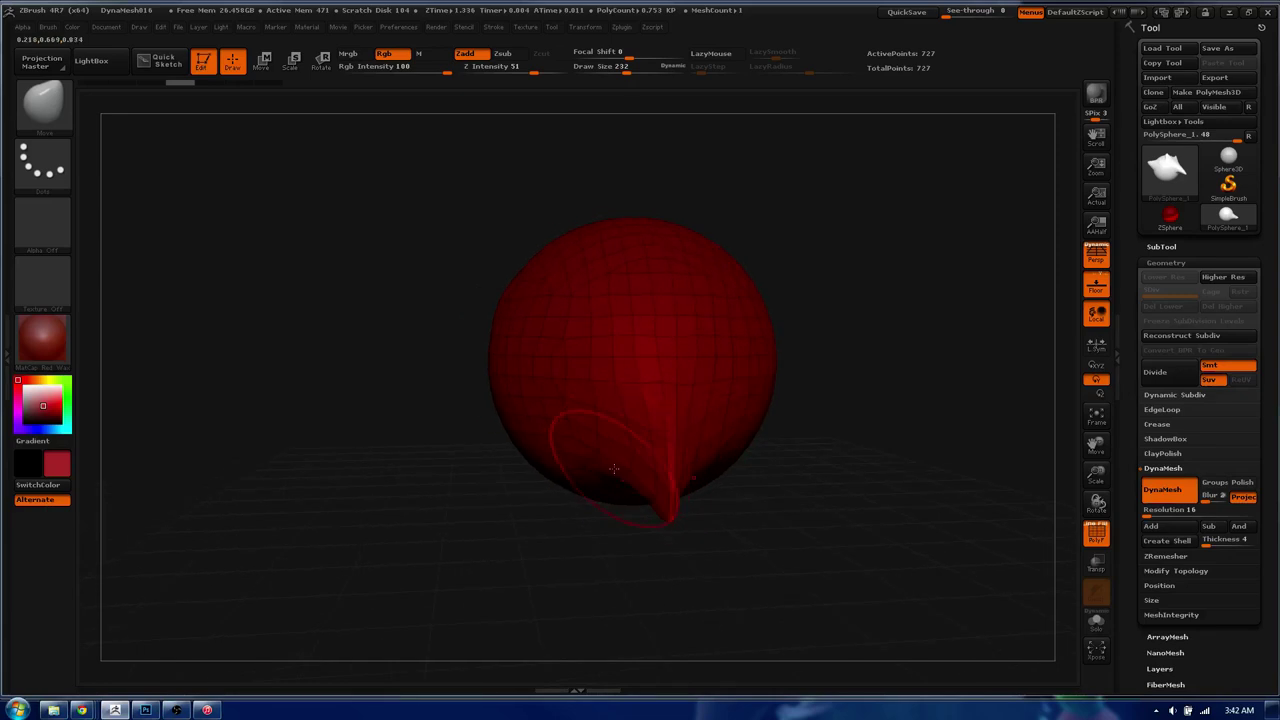
pyautogui.hotkey('ctrl', 'z')
pyautogui.hotkey('ctrl', 'z')
pyautogui.moveTo(659, 456)
pyautogui.mouseDown()
pyautogui.moveTo(661, 527)
pyautogui.moveTo(704, 388)
pyautogui.moveTo(758, 428)
pyautogui.mouseUp()
pyautogui.hotkey('ctrl', 'z')
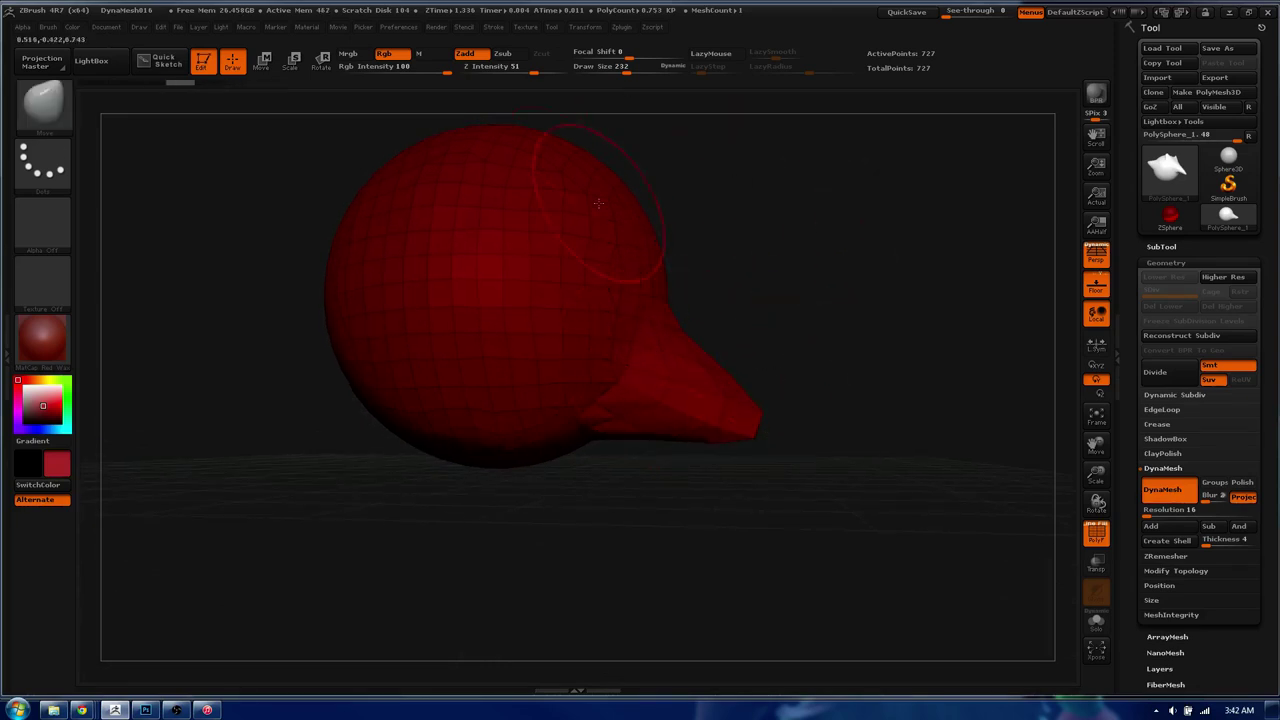
# - Rotate to check the snout and DynaMesh it to 775 active points
pyautogui.moveTo(686, 277)
pyautogui.mouseDown()
pyautogui.moveTo(620, 325)
pyautogui.moveTo(664, 277)
pyautogui.mouseUp()
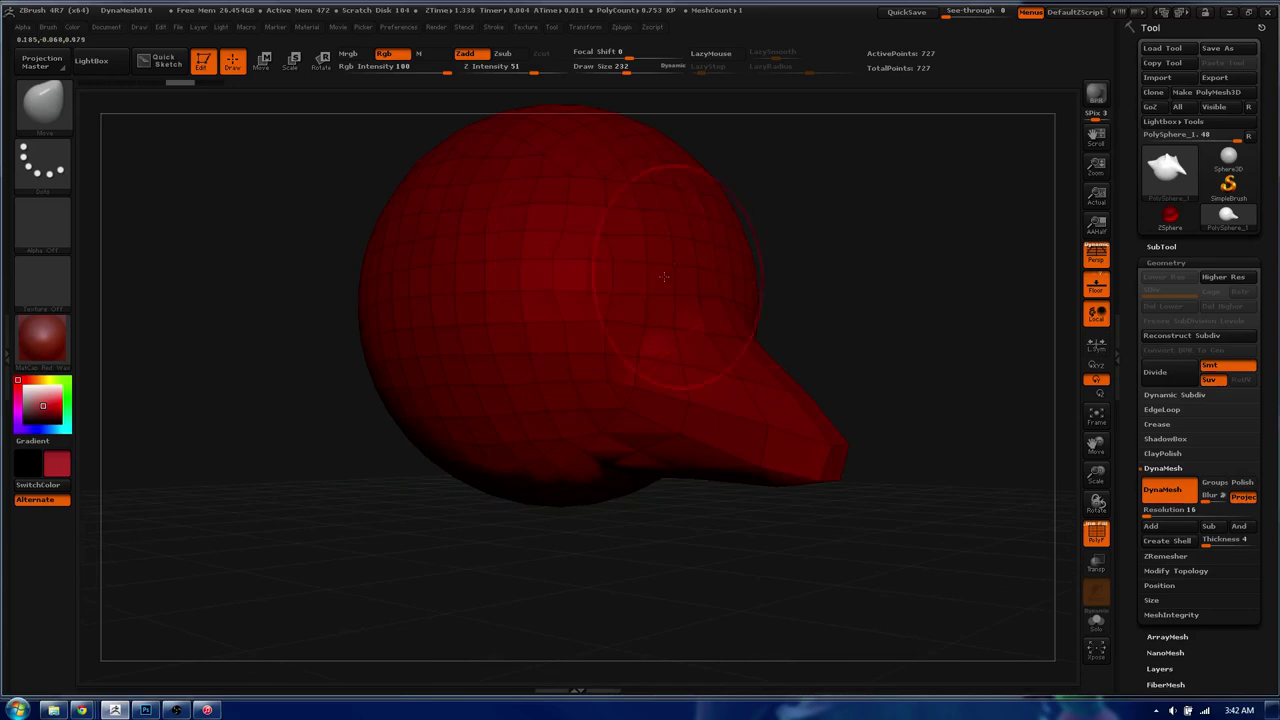
pyautogui.moveTo(806, 347); pyautogui.dragTo(811, 326)
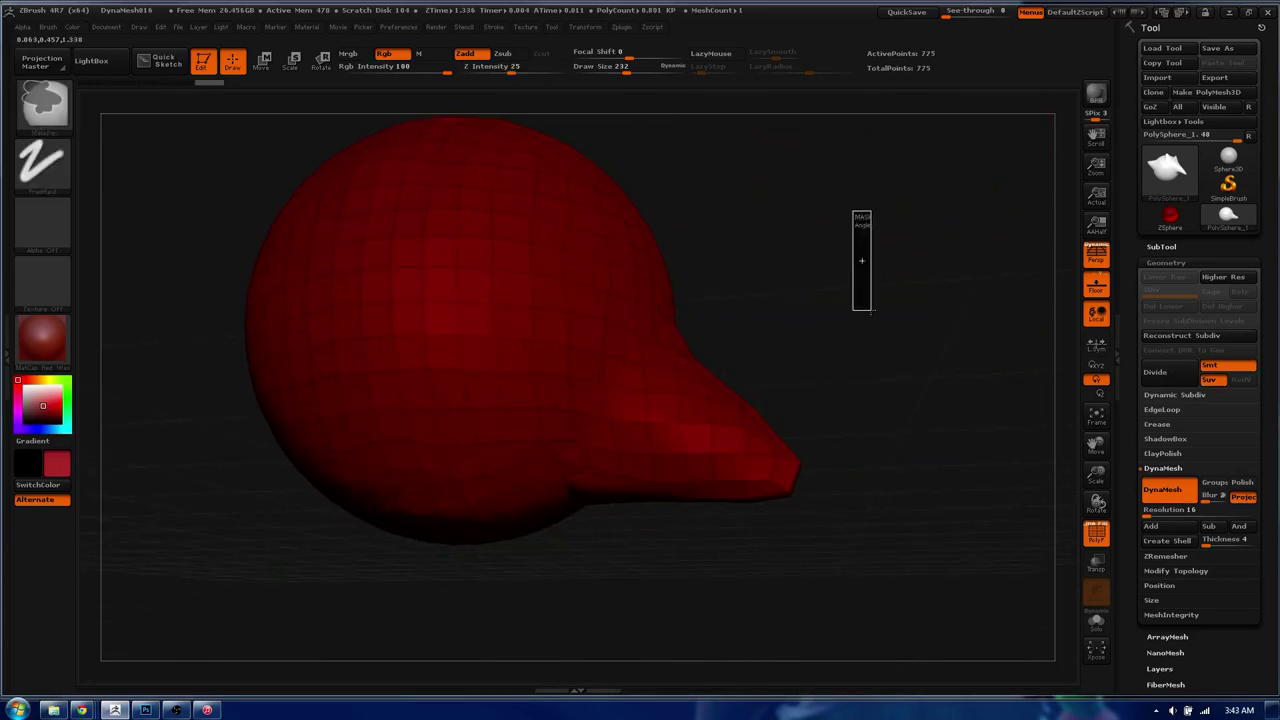
pyautogui.click(1162, 489)
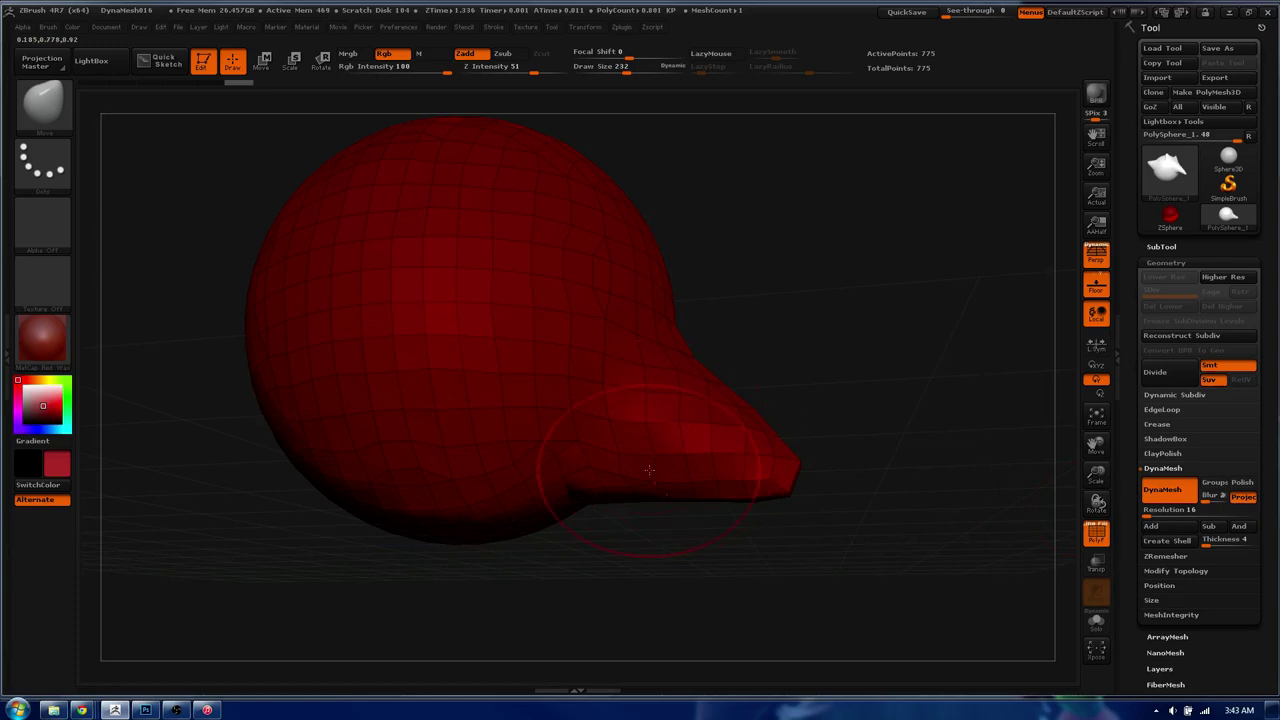
pyautogui.moveTo(690, 433); pyautogui.dragTo(688, 412)
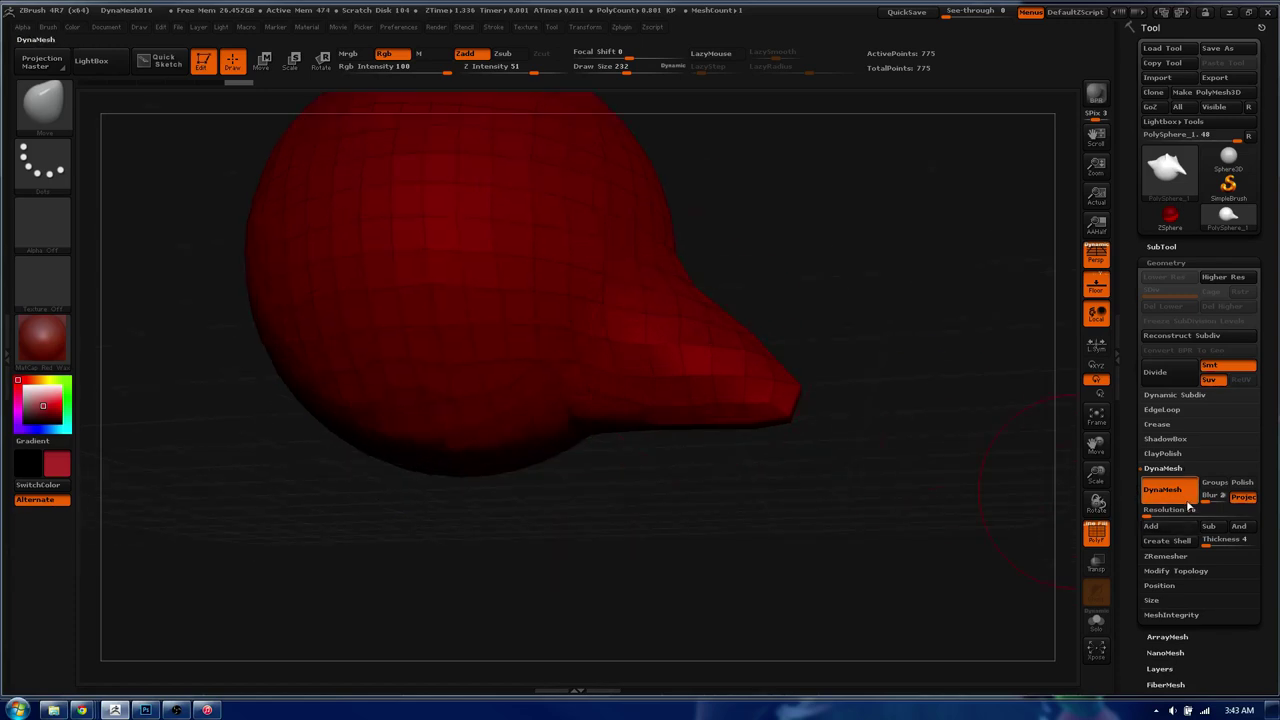
# - Smooth the surface where the snout joins the head and reframe the whole model
pyautogui.click(1158, 245)
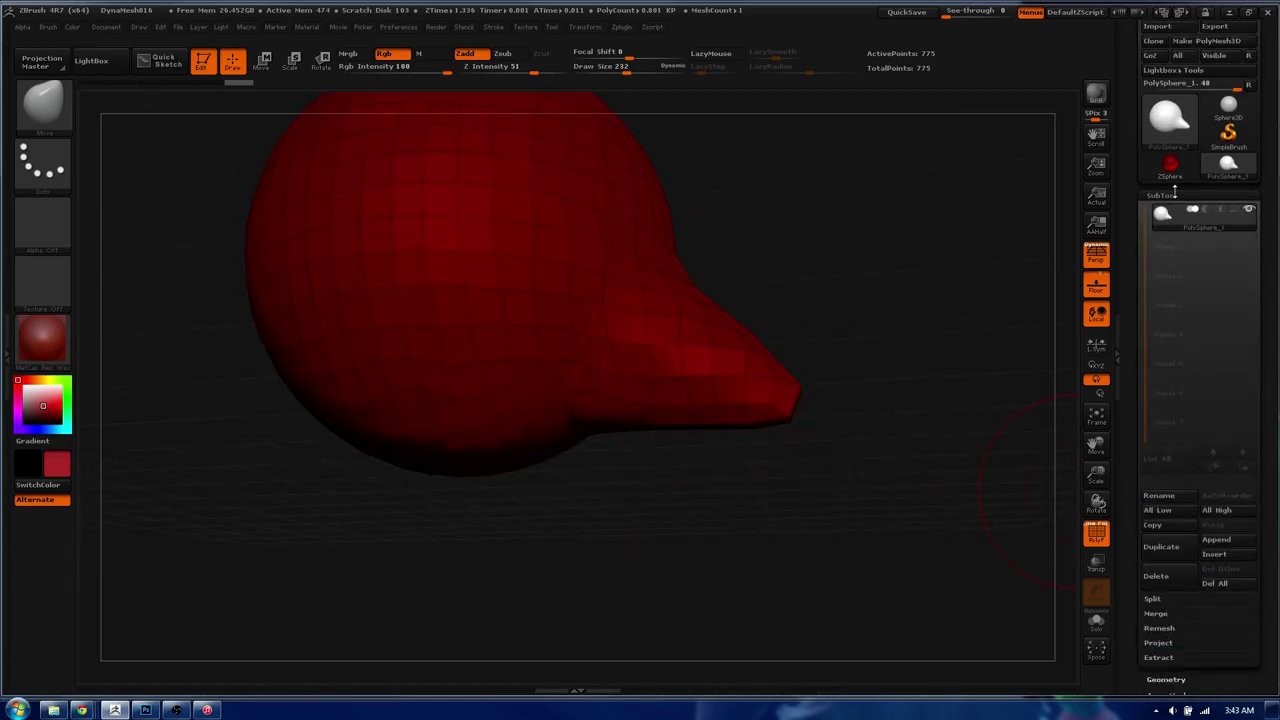
pyautogui.click(1174, 195)
pyautogui.press('space')
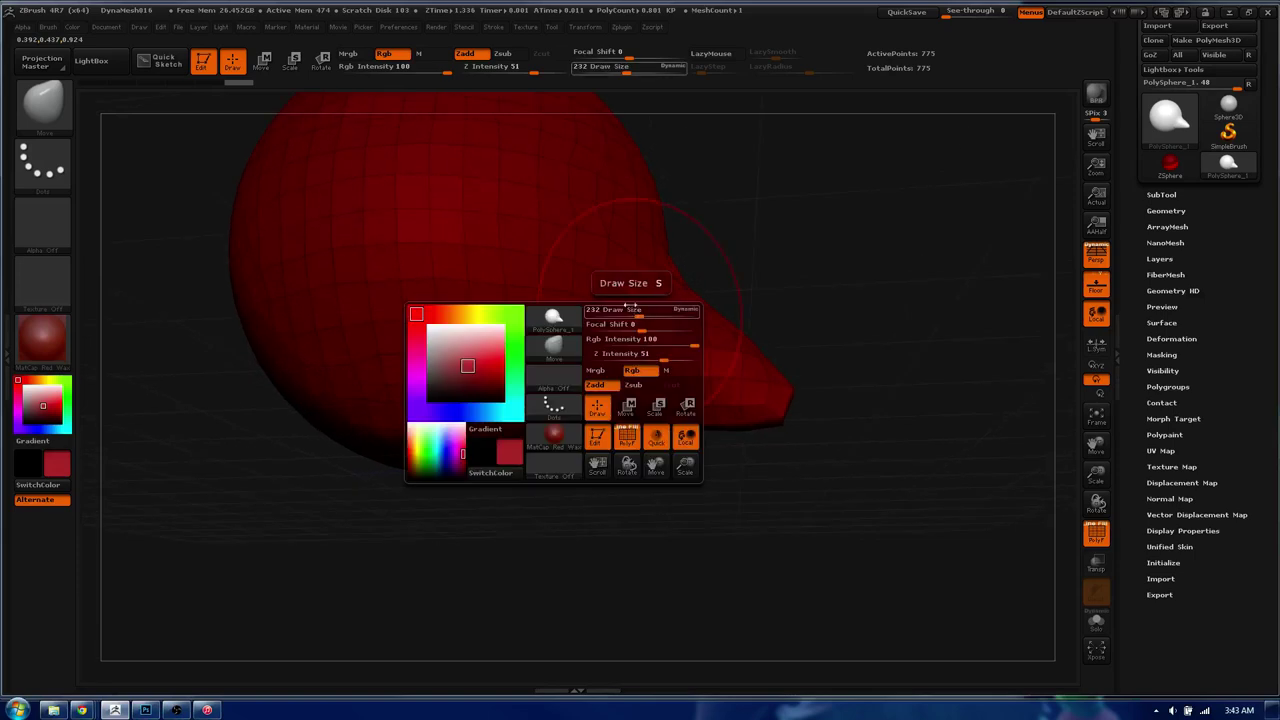
pyautogui.moveTo(637, 314); pyautogui.dragTo(600, 287)
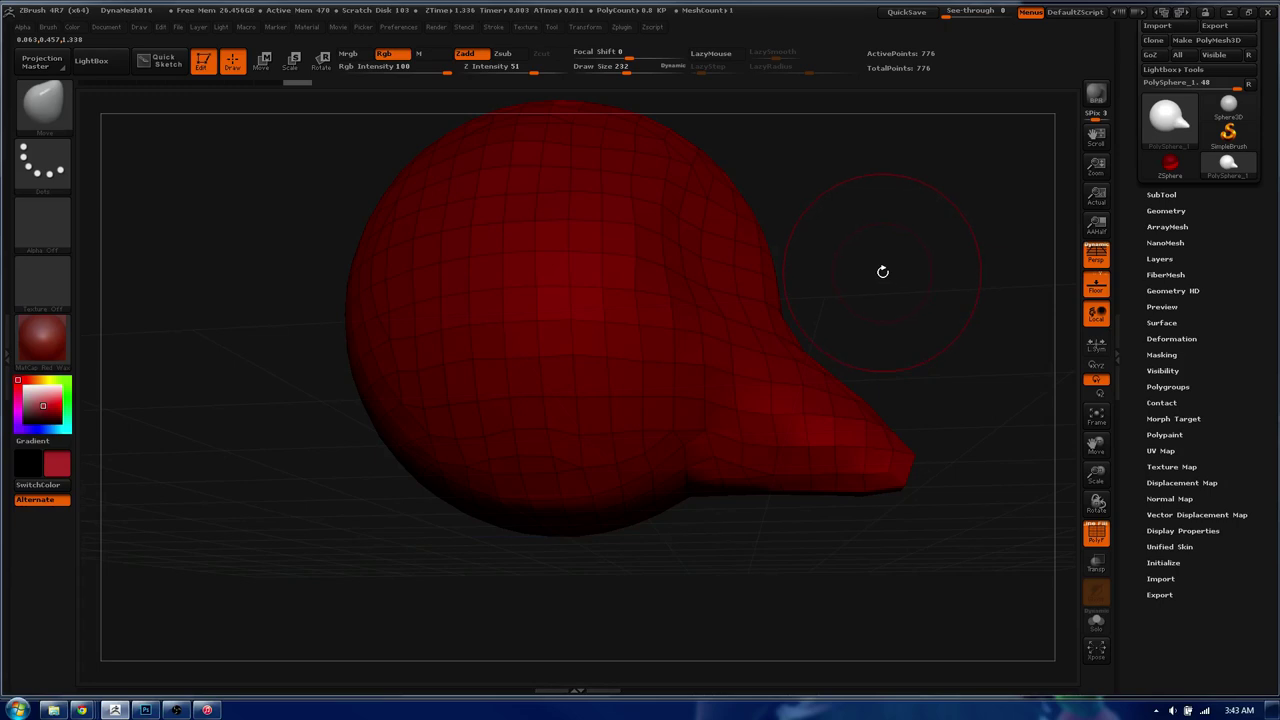
pyautogui.press('shift')
pyautogui.click(1166, 210)
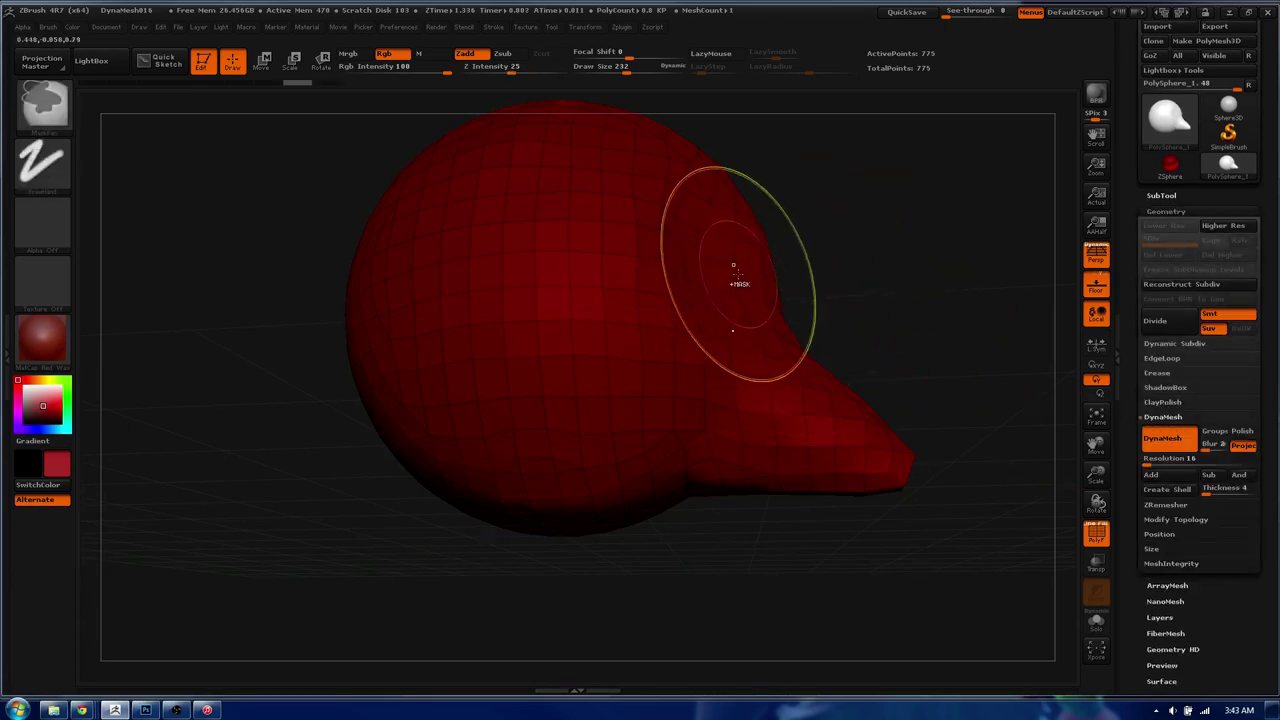
pyautogui.moveTo(729, 280)
pyautogui.keyDown('shift'); pyautogui.mouseDown()
pyautogui.moveTo(726, 311)
pyautogui.moveTo(764, 305)
pyautogui.mouseUp(); pyautogui.keyUp('shift')
pyautogui.moveTo(751, 481); pyautogui.dragTo(600, 520)
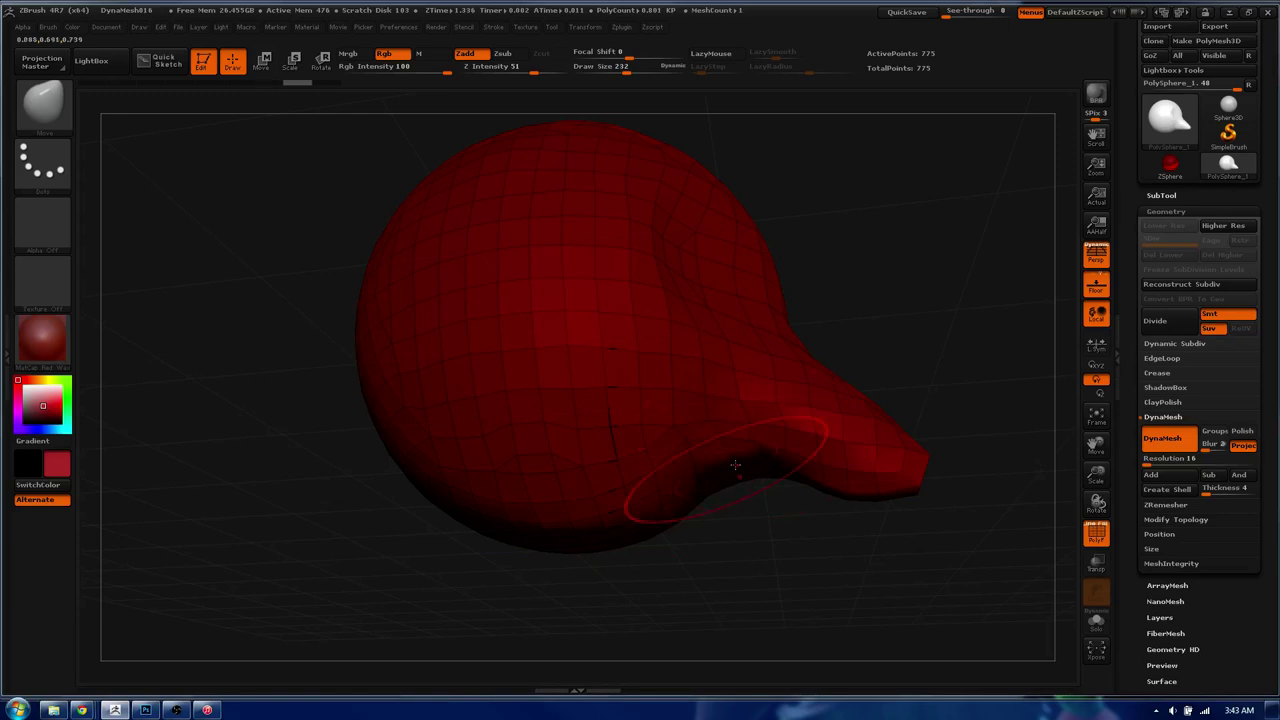
pyautogui.keyDown('ctrl'); pyautogui.moveTo(600, 520); pyautogui.dragTo(655, 362, button='right'); pyautogui.keyUp('ctrl')
pyautogui.moveTo(655, 362)
pyautogui.mouseDown()
pyautogui.moveTo(679, 381)
pyautogui.moveTo(680, 347)
pyautogui.mouseUp()
# - Undo back to the sphere, pull a teardrop shape at brush size 503, and bring back the lizard references
pyautogui.press('s')
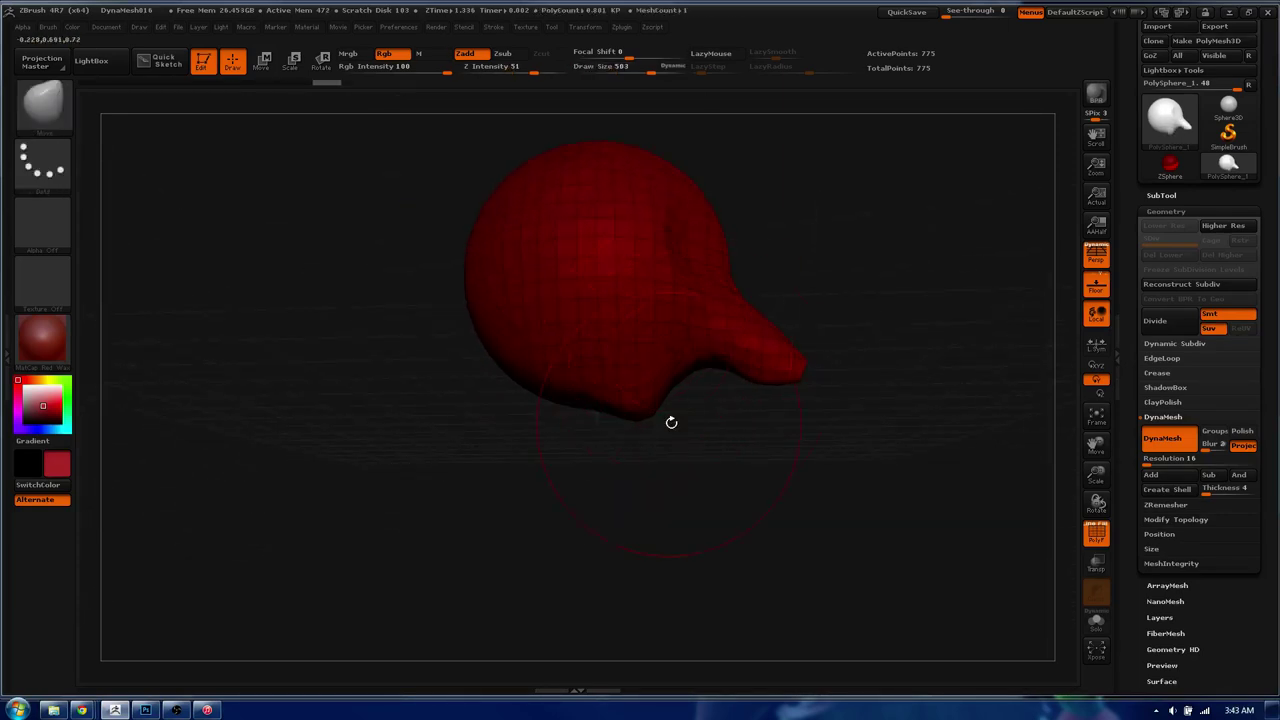
pyautogui.moveTo(669, 420); pyautogui.dragTo(705, 441)
pyautogui.hotkey('ctrl', 'z')
pyautogui.hotkey('ctrl', 'z')
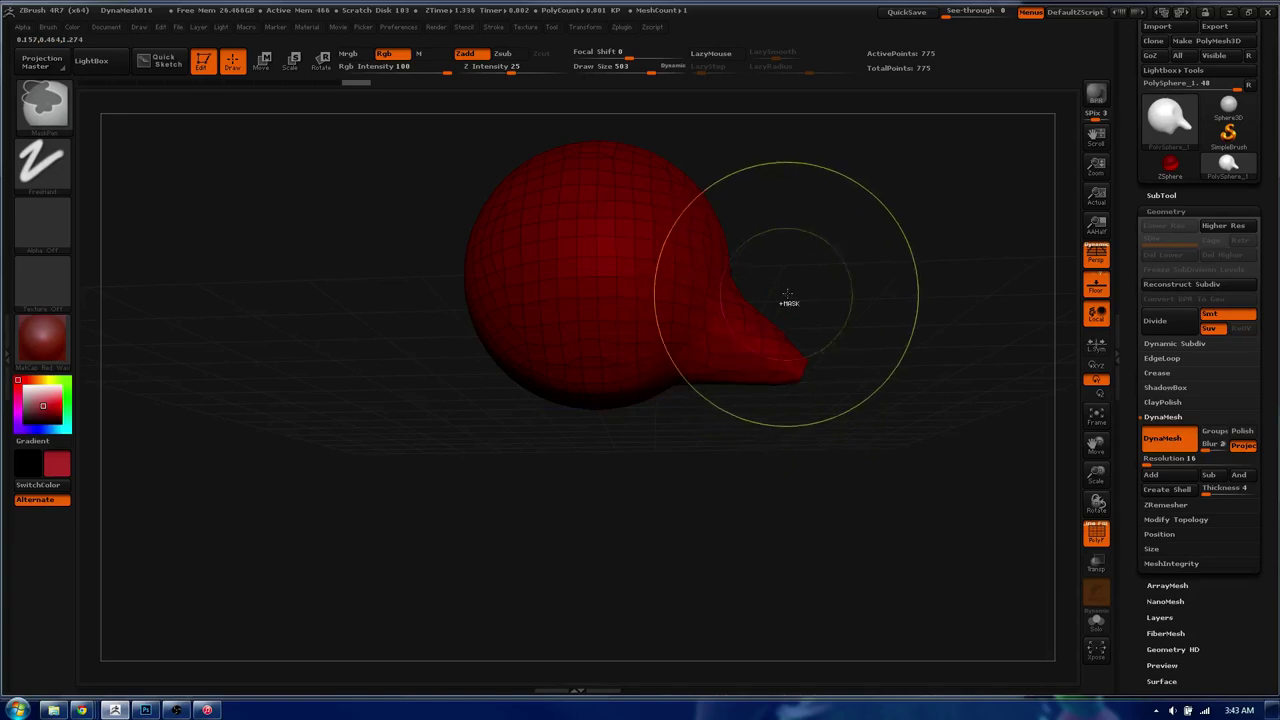
pyautogui.hotkey('ctrl', 'z')
pyautogui.moveTo(701, 346); pyautogui.dragTo(850, 385)
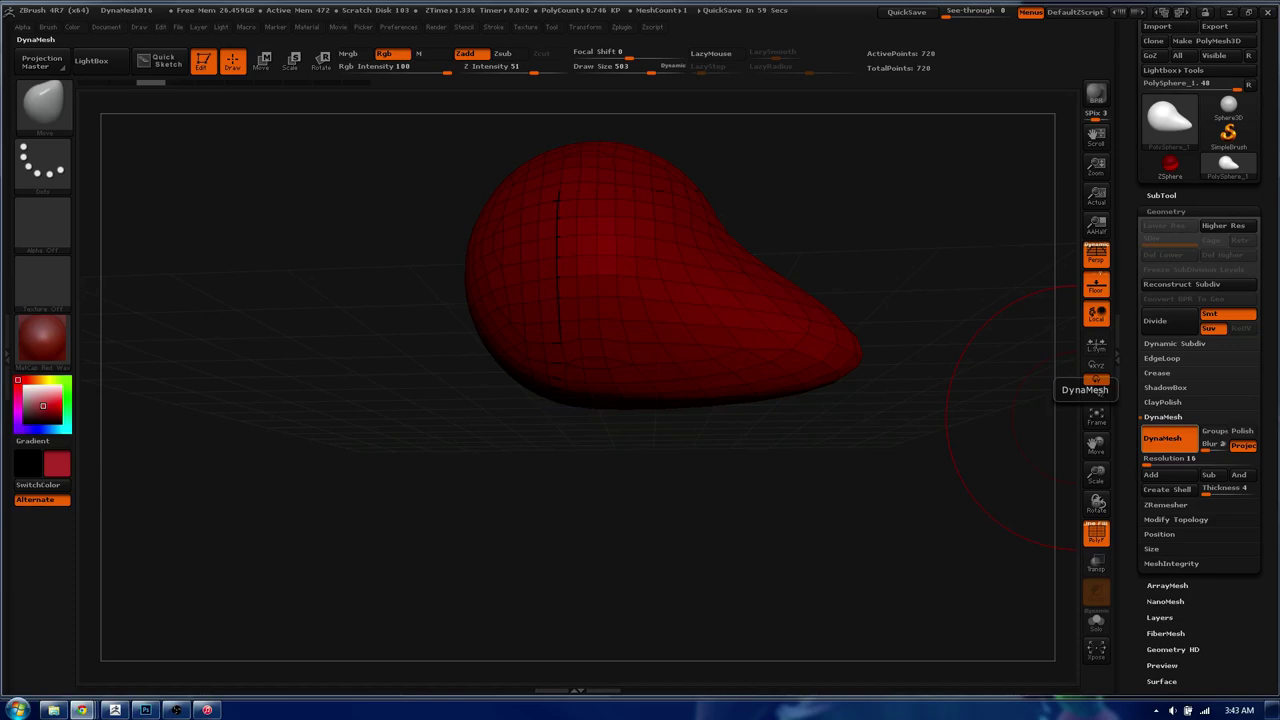
pyautogui.moveTo(1279, 123); pyautogui.dragTo(1222, 123)
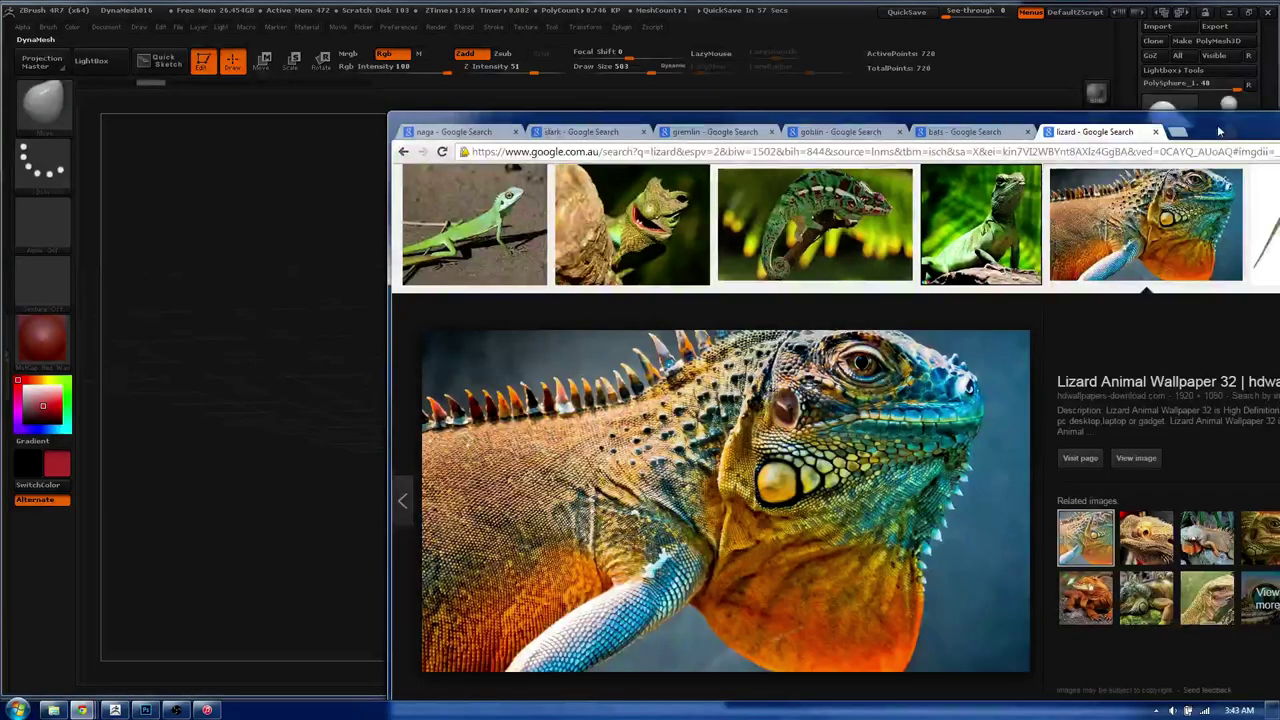
# - Glance at the gremlin and goblin results, return to lizard, and minimize Chrome
pyautogui.click(726, 132)
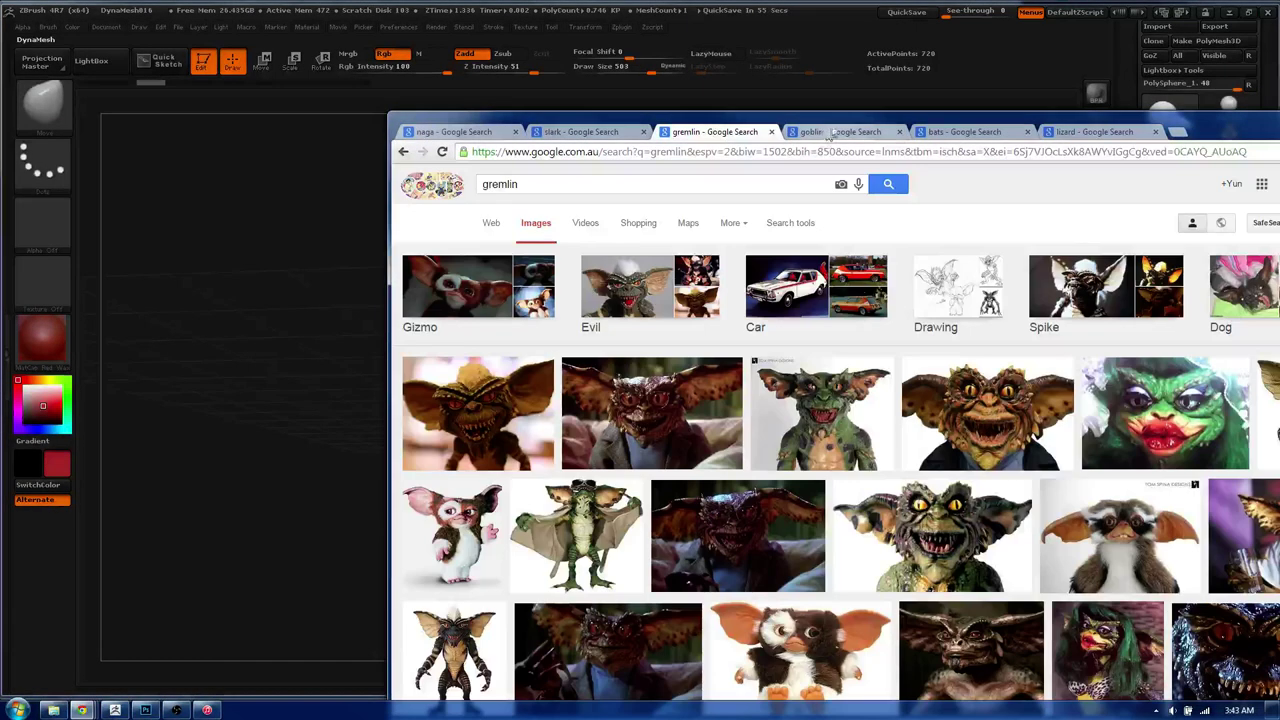
pyautogui.click(831, 133)
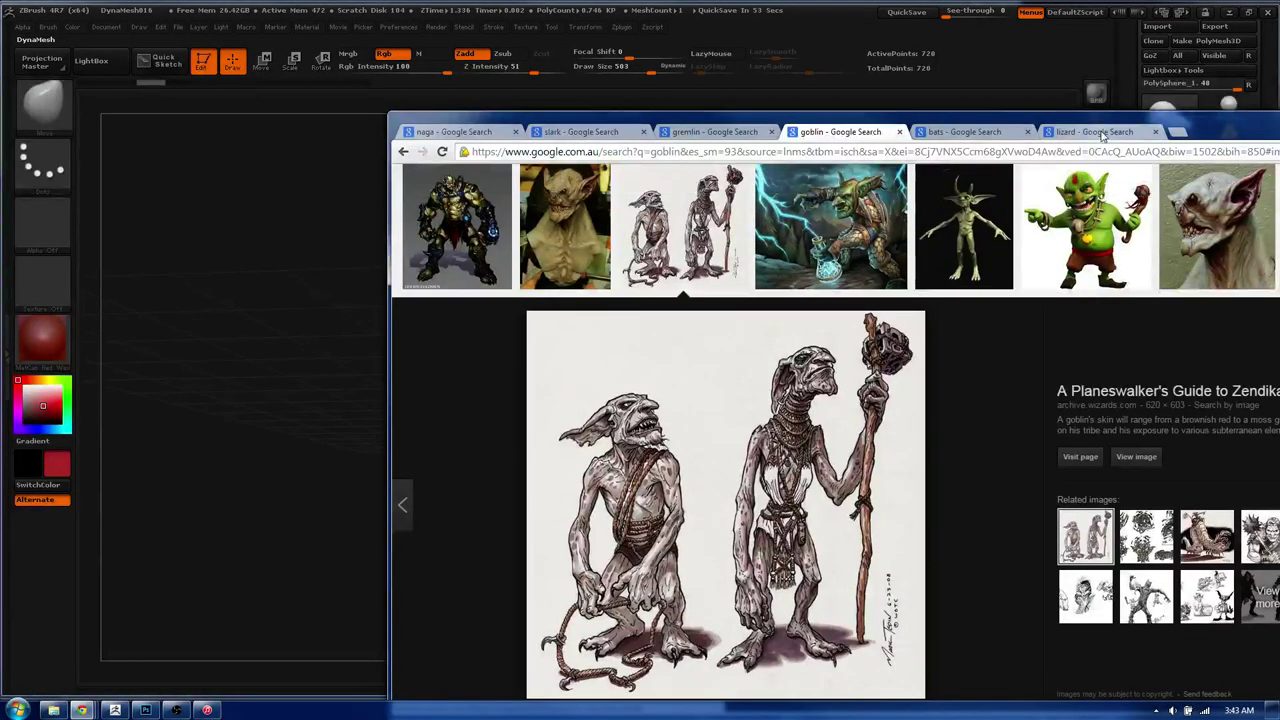
pyautogui.click(1050, 140)
pyautogui.click(1235, 132)
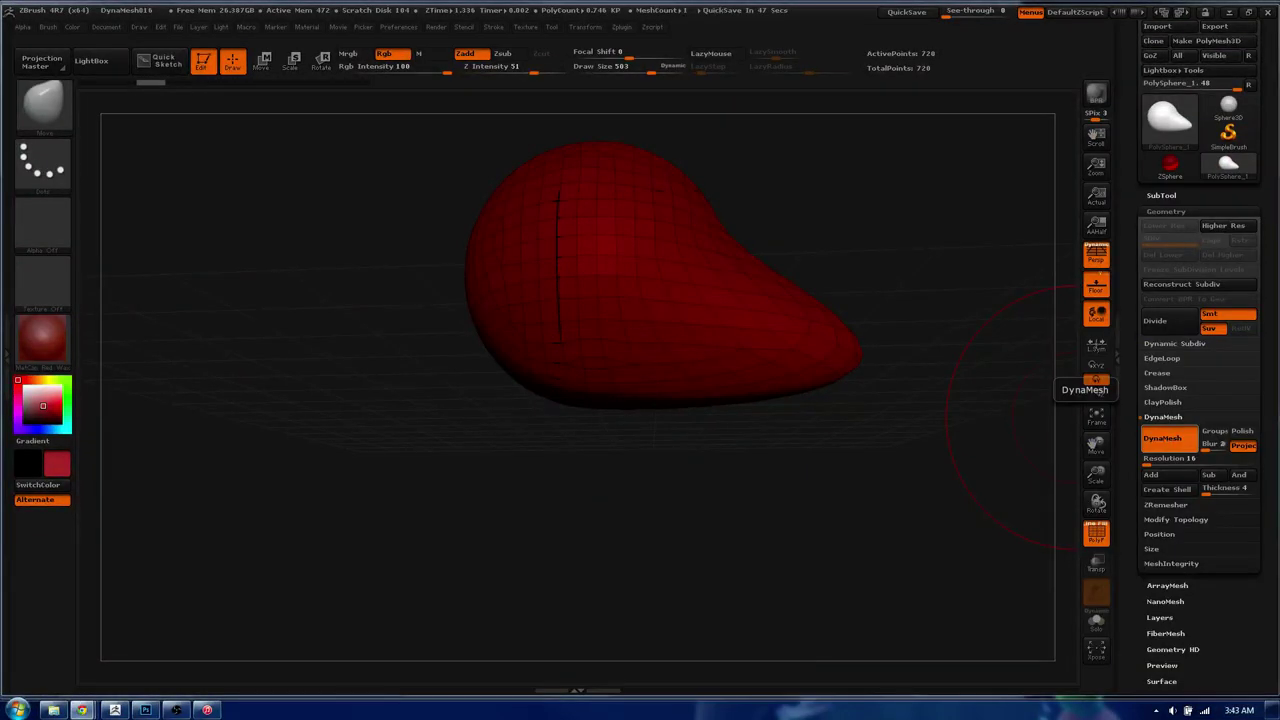
# - Round out the indented underside of the red teardrop and pull its tip up and right
pyautogui.moveTo(530, 334); pyautogui.dragTo(668, 251, button='right')
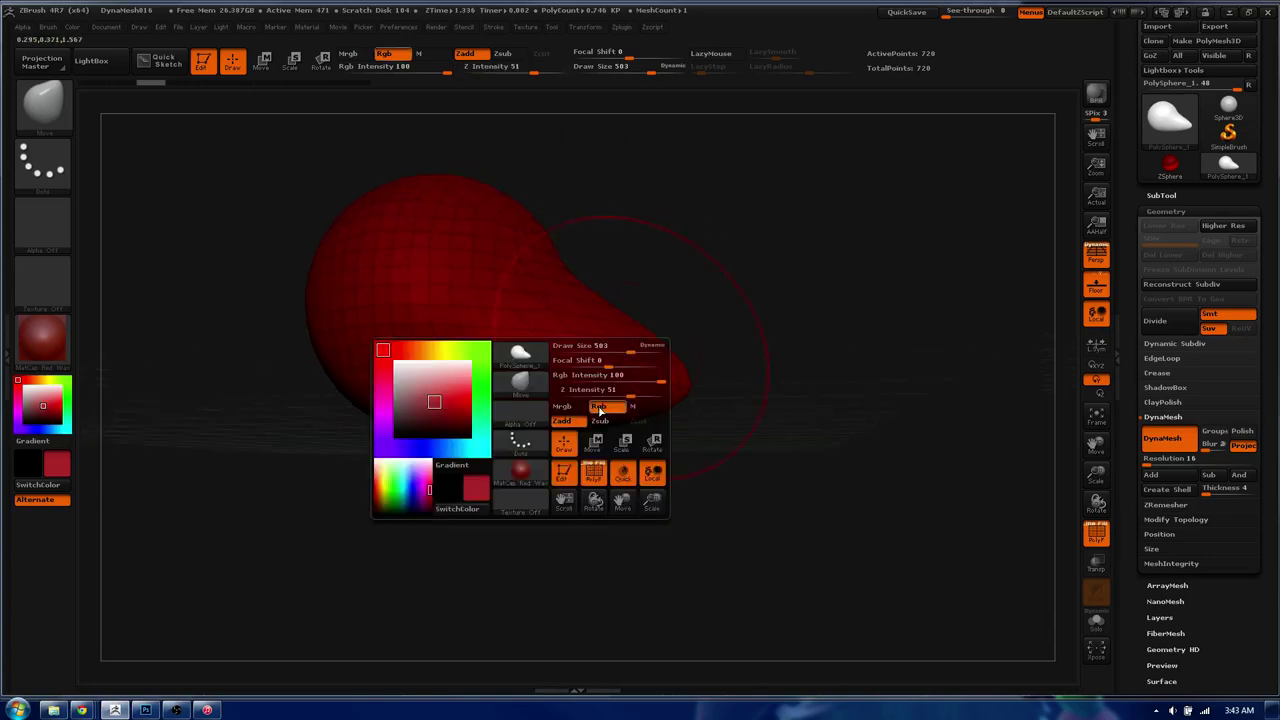
pyautogui.rightClick(634, 300)
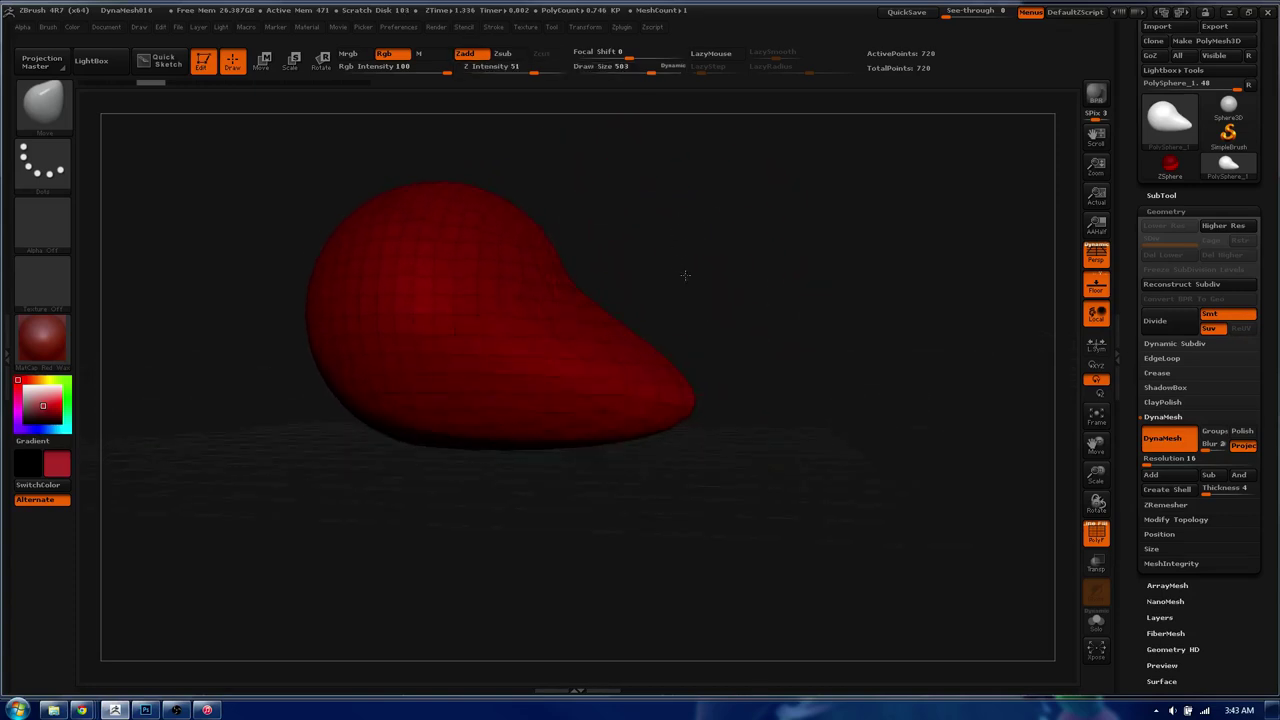
pyautogui.moveTo(680, 276); pyautogui.dragTo(698, 279, button='right')
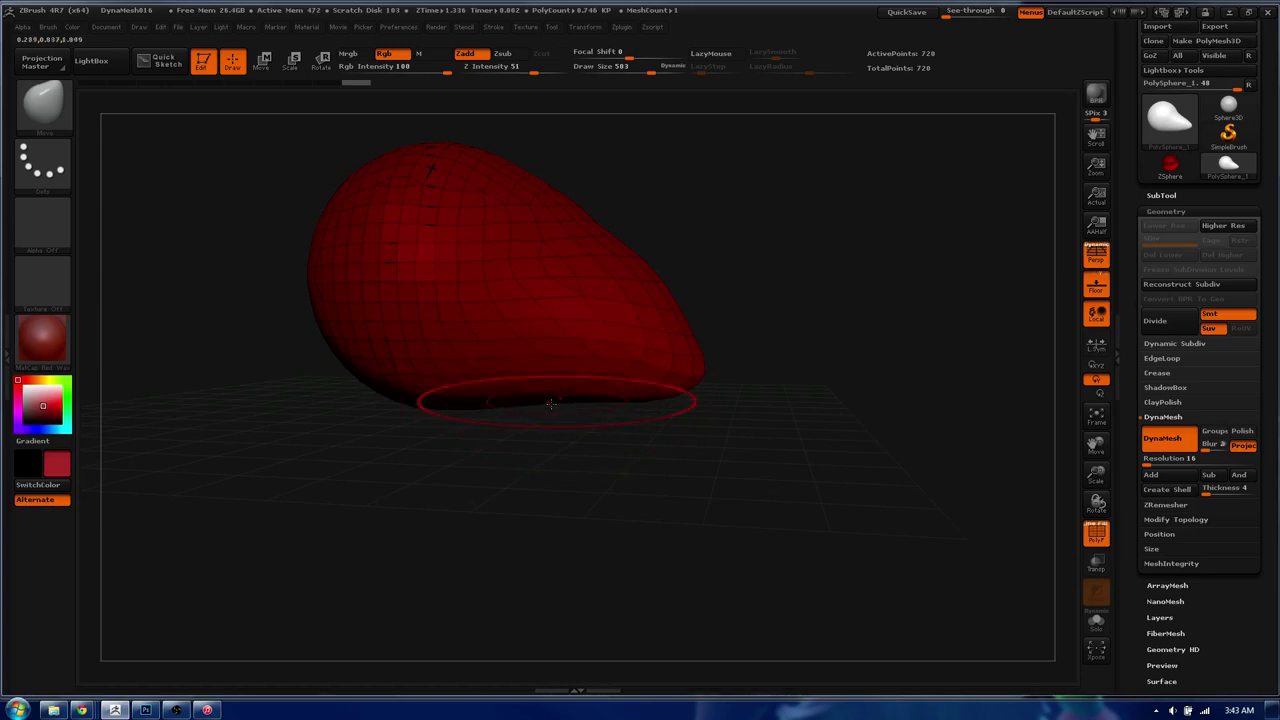
pyautogui.moveTo(551, 403); pyautogui.dragTo(686, 343, button='right')
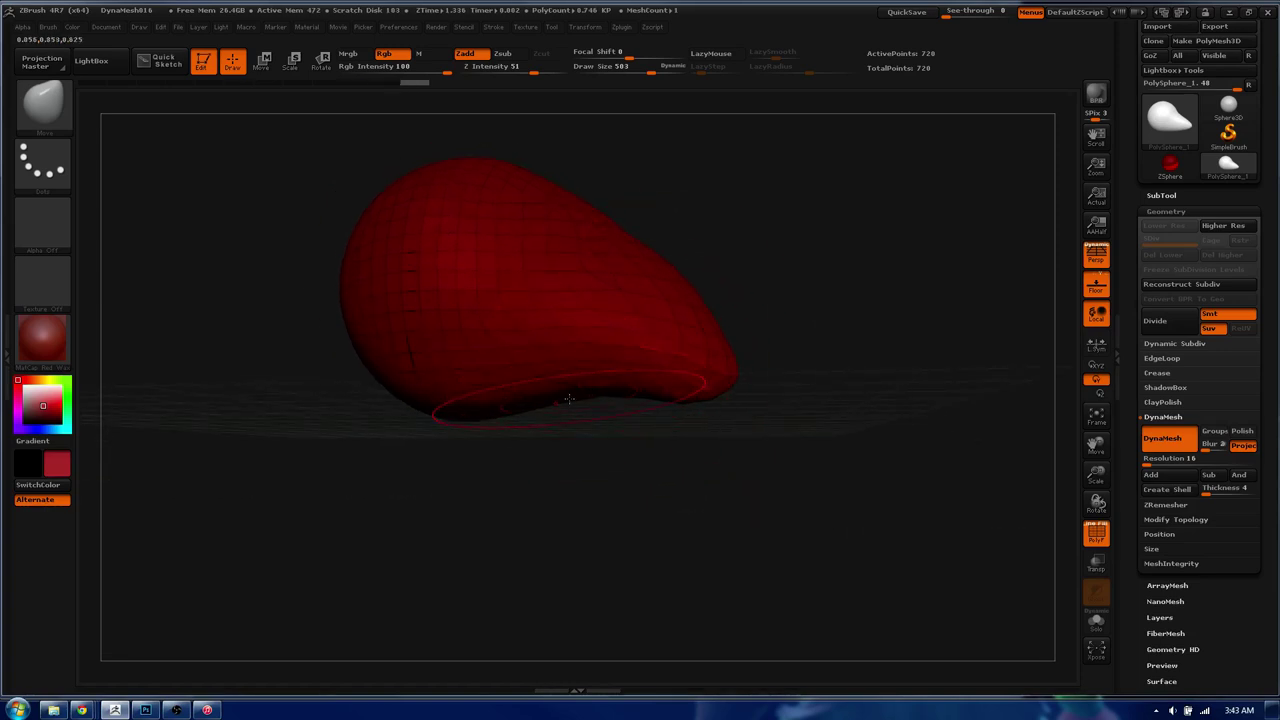
pyautogui.moveTo(568, 398); pyautogui.dragTo(642, 433)
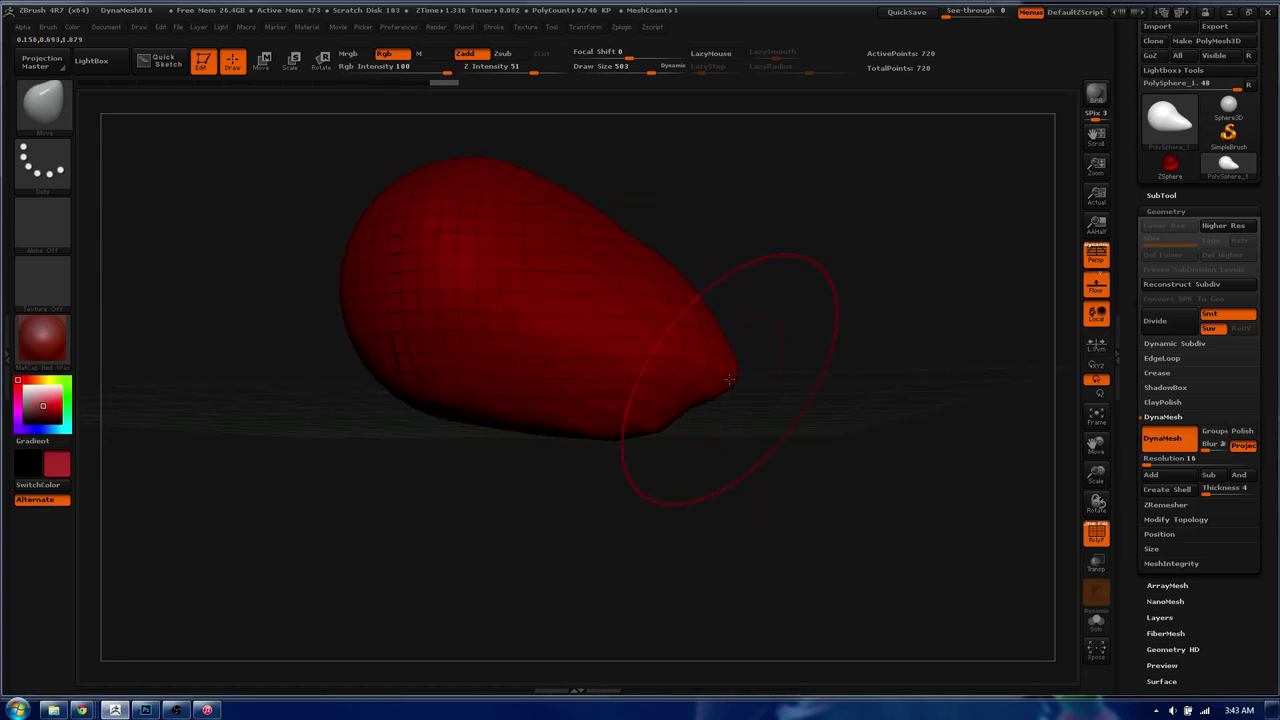
pyautogui.moveTo(729, 379); pyautogui.dragTo(755, 356)
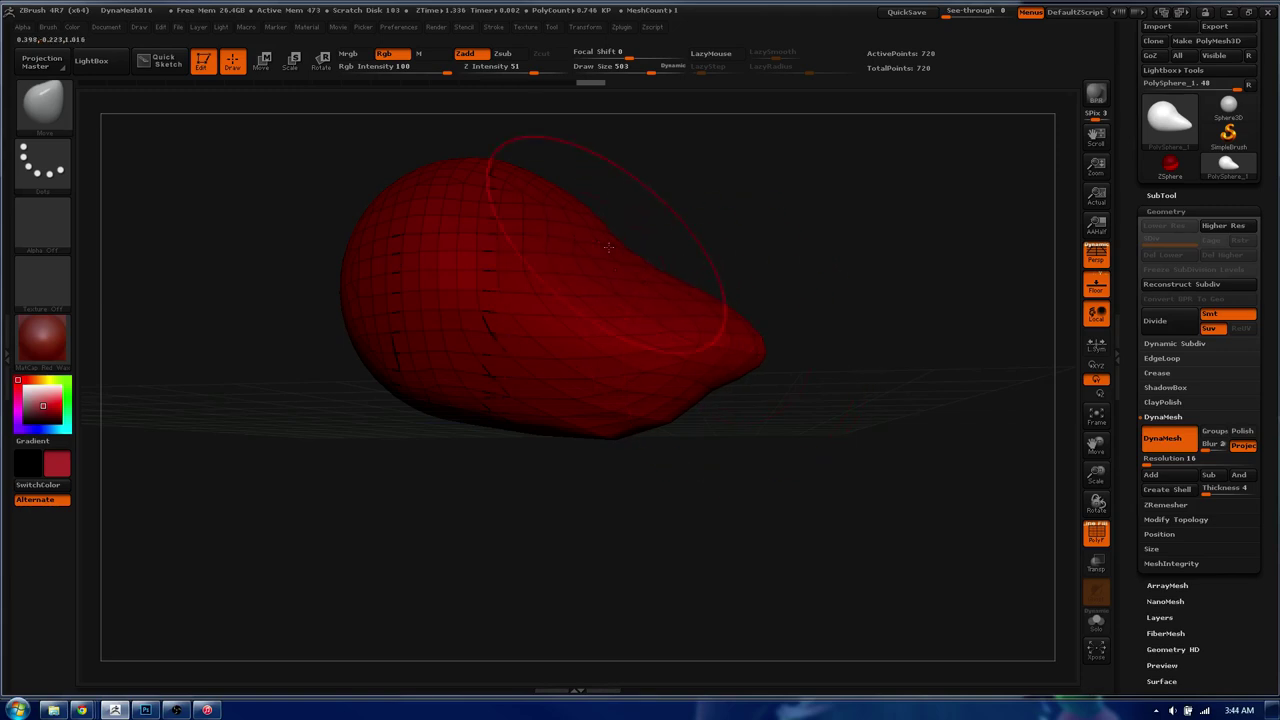
pyautogui.moveTo(584, 251)
pyautogui.mouseDown(button='right')
pyautogui.moveTo(509, 271)
pyautogui.moveTo(674, 357)
pyautogui.moveTo(643, 271)
pyautogui.moveTo(608, 316)
pyautogui.mouseUp(button='right')
# - DynaMesh the blob to an even 1,512-point surface and inspect the pointed snout from several angles
pyautogui.keyDown('ctrl'); pyautogui.moveTo(541, 344); pyautogui.dragTo(900, 291); pyautogui.keyUp('ctrl')
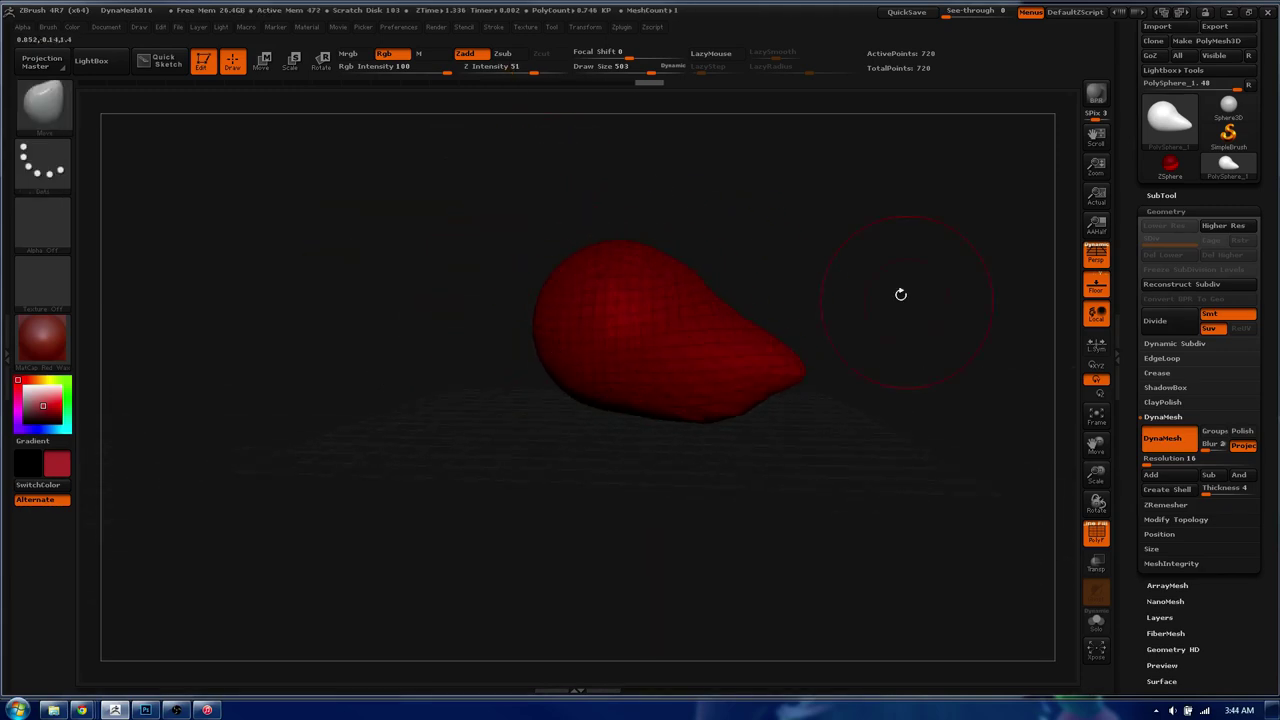
pyautogui.moveTo(814, 334); pyautogui.dragTo(877, 320, button='right')
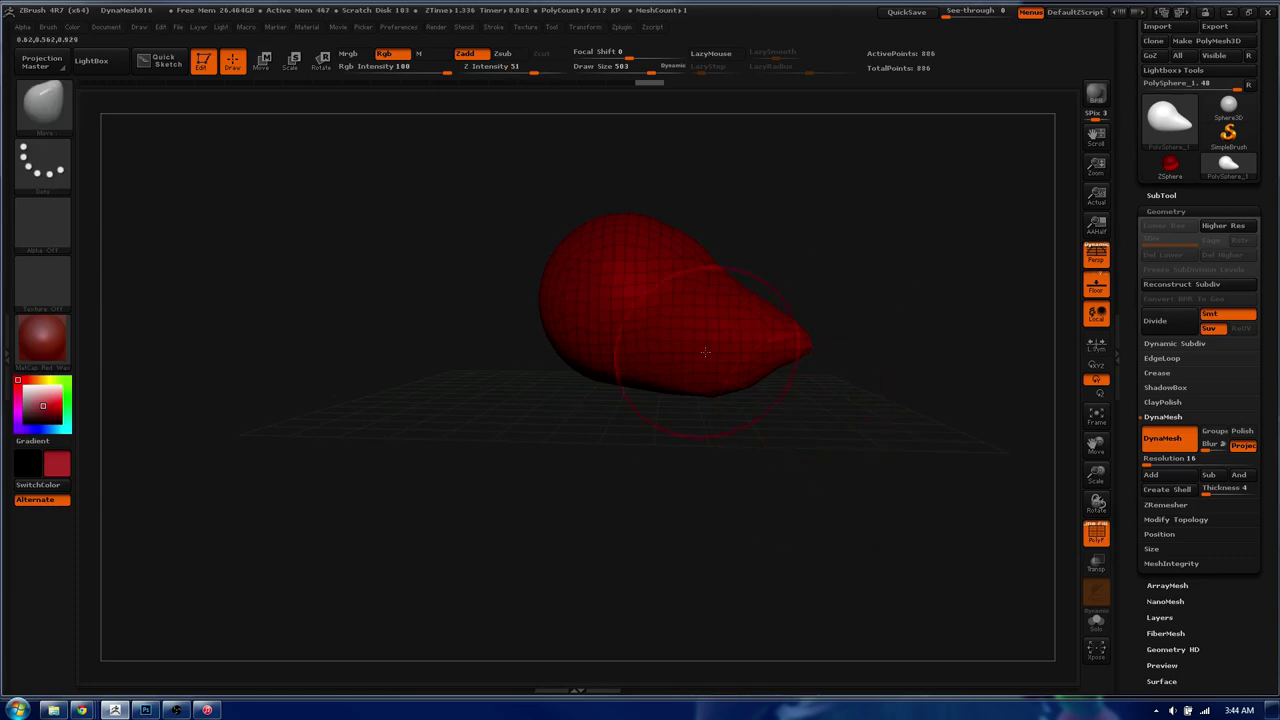
pyautogui.moveTo(730, 469); pyautogui.dragTo(669, 296)
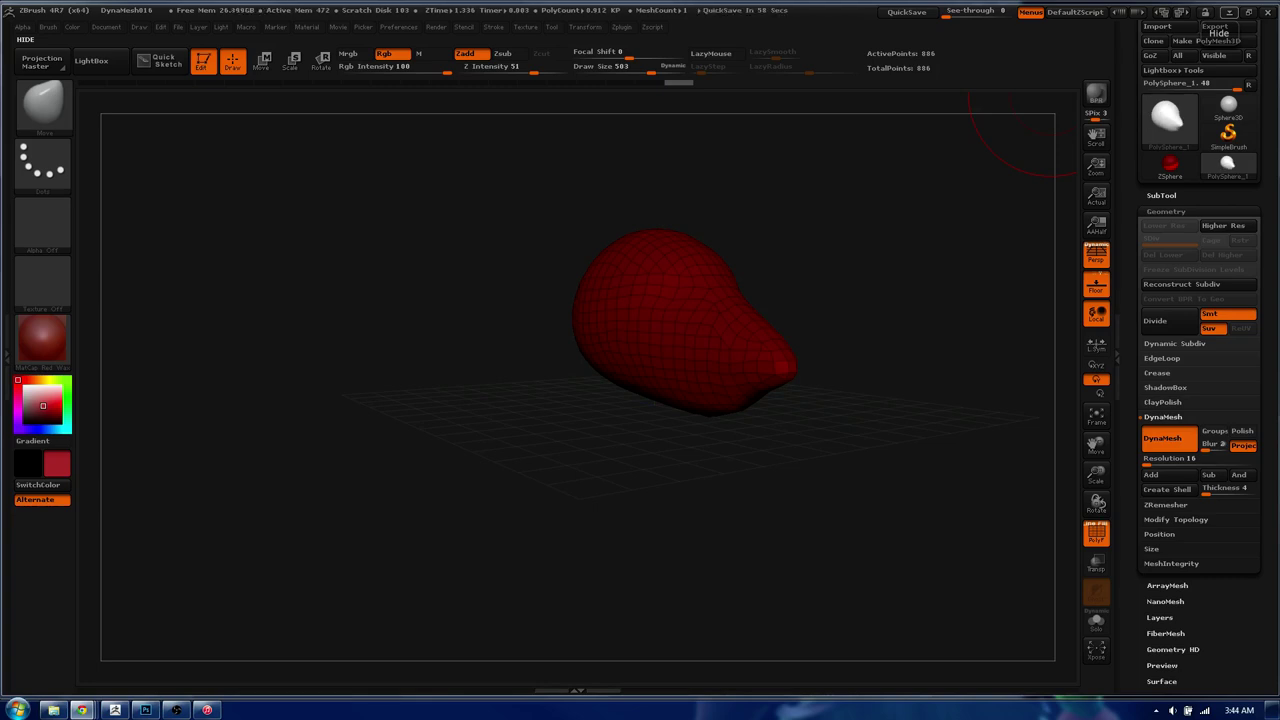
pyautogui.moveTo(606, 344)
pyautogui.mouseDown()
pyautogui.moveTo(586, 171)
pyautogui.moveTo(720, 260)
pyautogui.mouseUp()
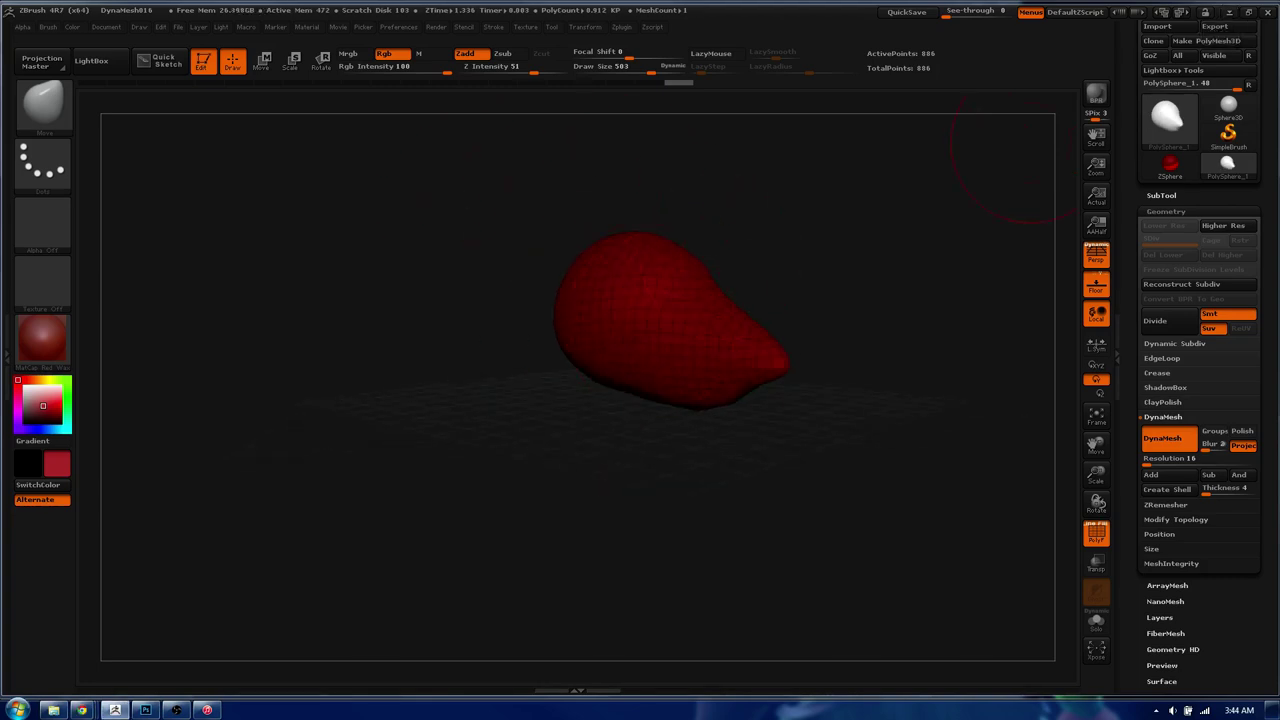
pyautogui.moveTo(521, 382); pyautogui.dragTo(527, 364)
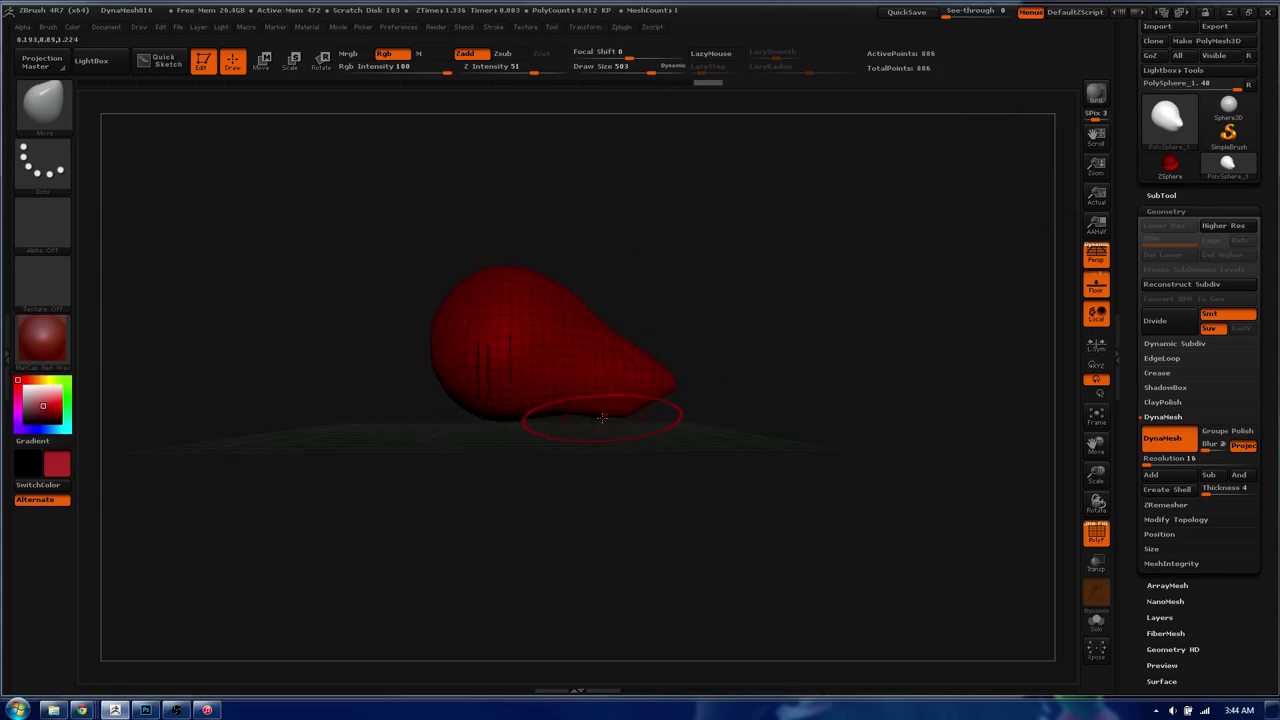
pyautogui.moveTo(665, 385); pyautogui.dragTo(684, 428)
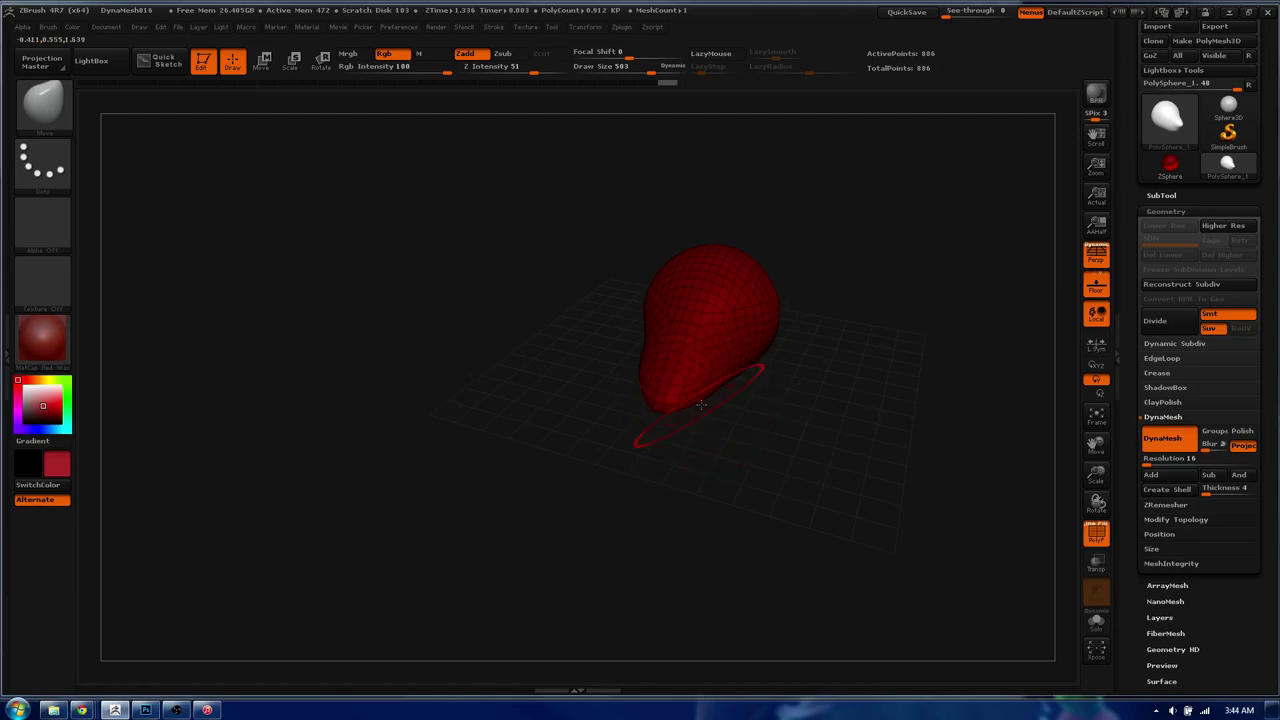
pyautogui.moveTo(701, 404)
pyautogui.mouseDown()
pyautogui.moveTo(715, 382)
pyautogui.moveTo(564, 376)
pyautogui.moveTo(614, 400)
pyautogui.moveTo(591, 390)
pyautogui.moveTo(609, 326)
pyautogui.moveTo(626, 349)
pyautogui.moveTo(592, 353)
pyautogui.moveTo(694, 380)
pyautogui.moveTo(586, 386)
pyautogui.moveTo(556, 363)
pyautogui.moveTo(666, 346)
pyautogui.moveTo(646, 300)
pyautogui.mouseUp()
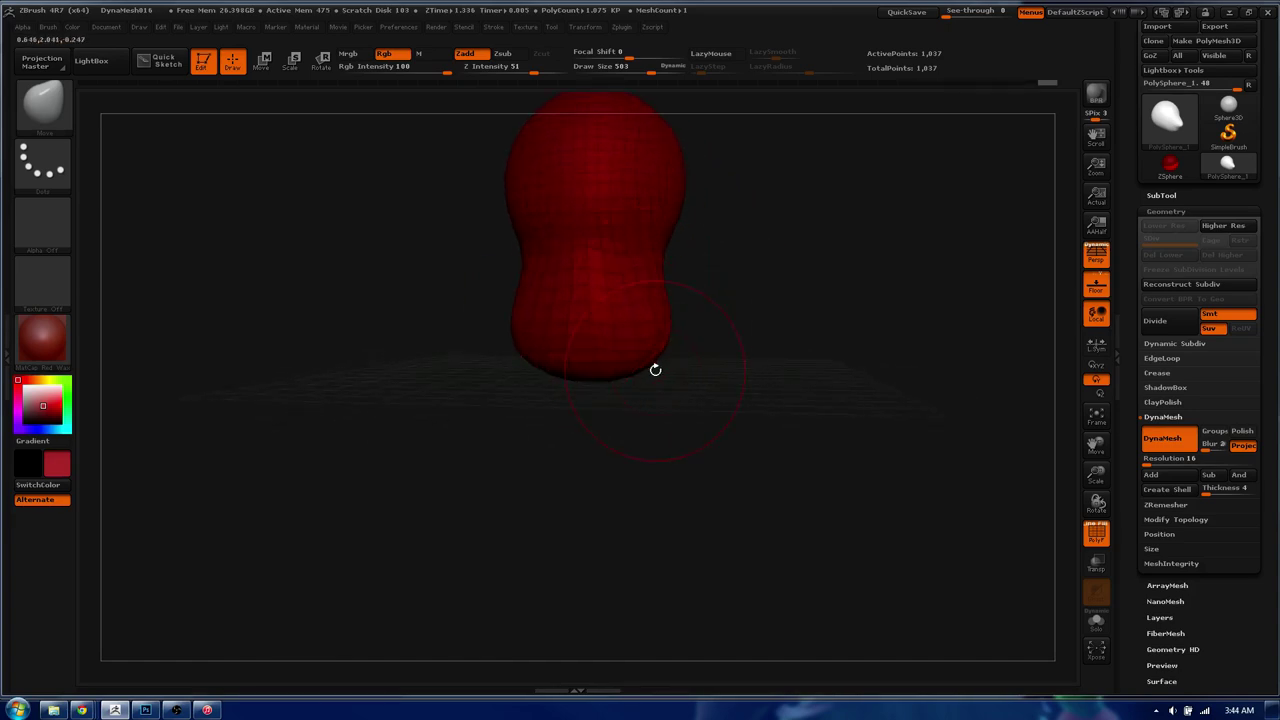
pyautogui.moveTo(657, 366)
pyautogui.mouseDown()
pyautogui.moveTo(692, 371)
pyautogui.moveTo(615, 372)
pyautogui.moveTo(797, 361)
pyautogui.moveTo(690, 392)
pyautogui.moveTo(722, 372)
pyautogui.moveTo(696, 383)
pyautogui.moveTo(714, 470)
pyautogui.mouseUp()
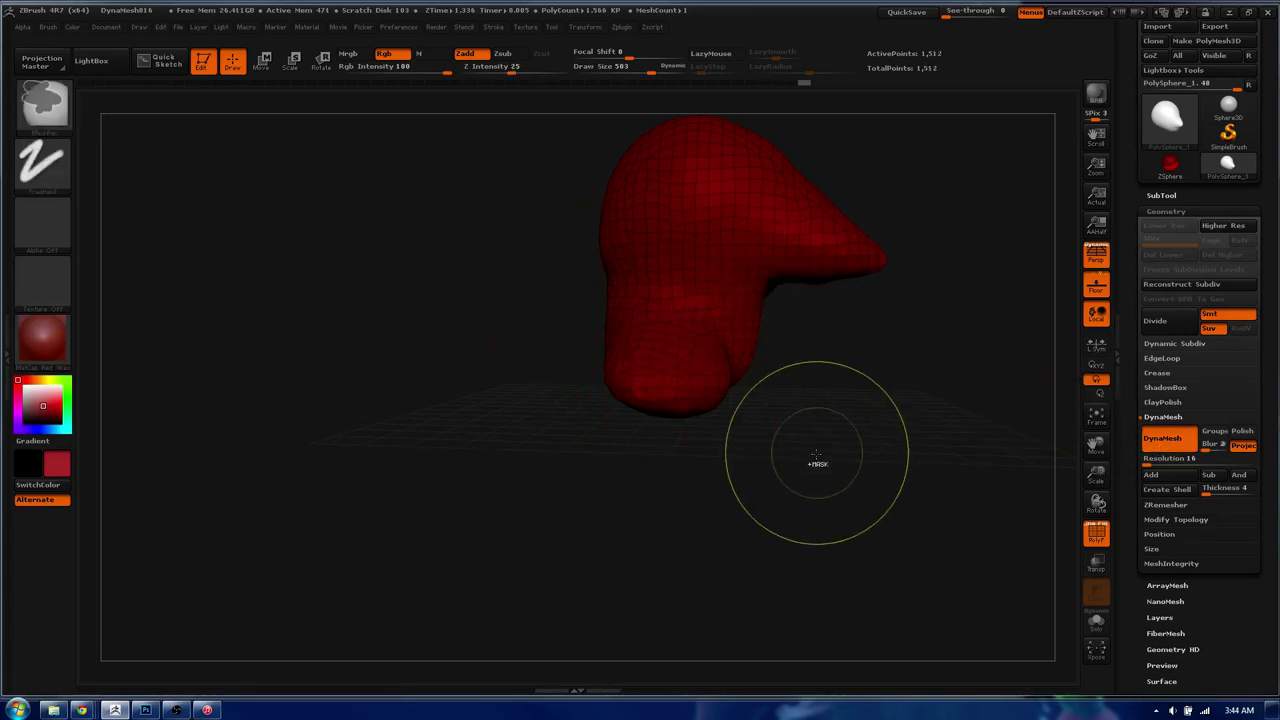
pyautogui.moveTo(817, 457)
pyautogui.mouseDown()
pyautogui.moveTo(618, 380)
pyautogui.moveTo(586, 397)
pyautogui.moveTo(660, 304)
pyautogui.mouseUp()
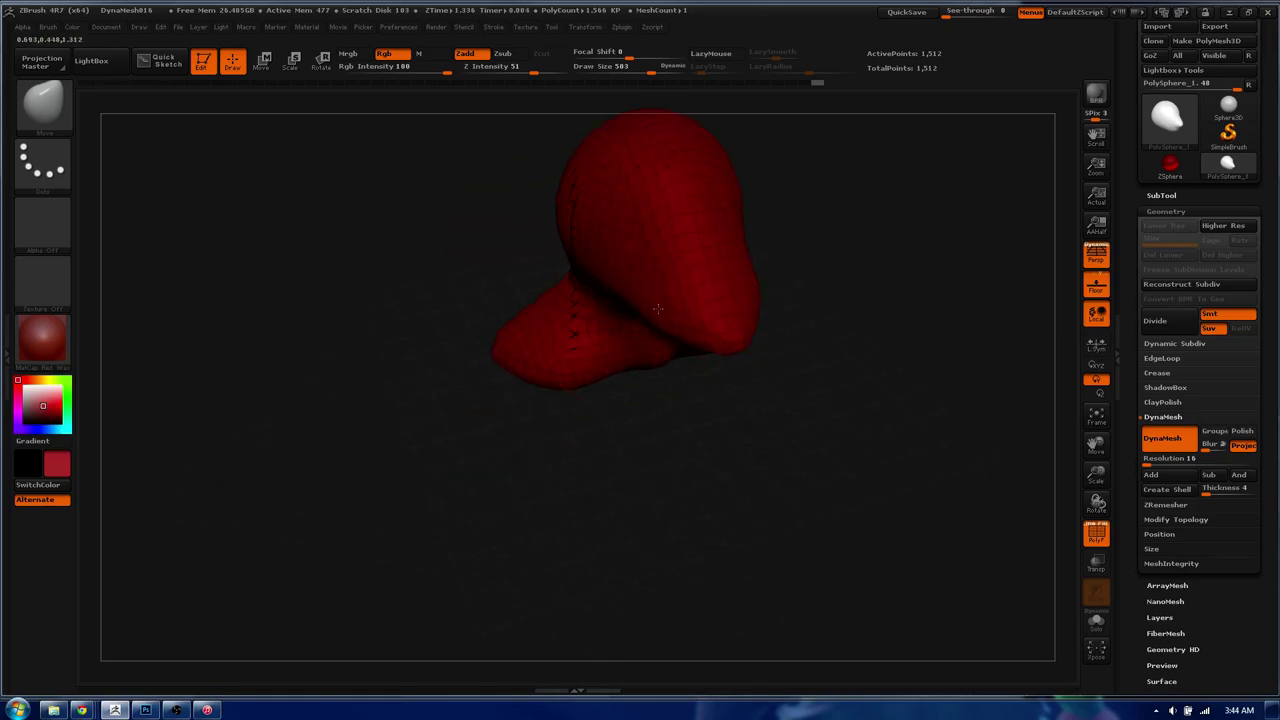
pyautogui.moveTo(682, 308); pyautogui.dragTo(676, 396)
pyautogui.moveTo(691, 337)
pyautogui.mouseDown()
pyautogui.moveTo(729, 237)
pyautogui.moveTo(677, 291)
pyautogui.moveTo(583, 309)
pyautogui.moveTo(592, 262)
pyautogui.moveTo(601, 275)
pyautogui.mouseUp()
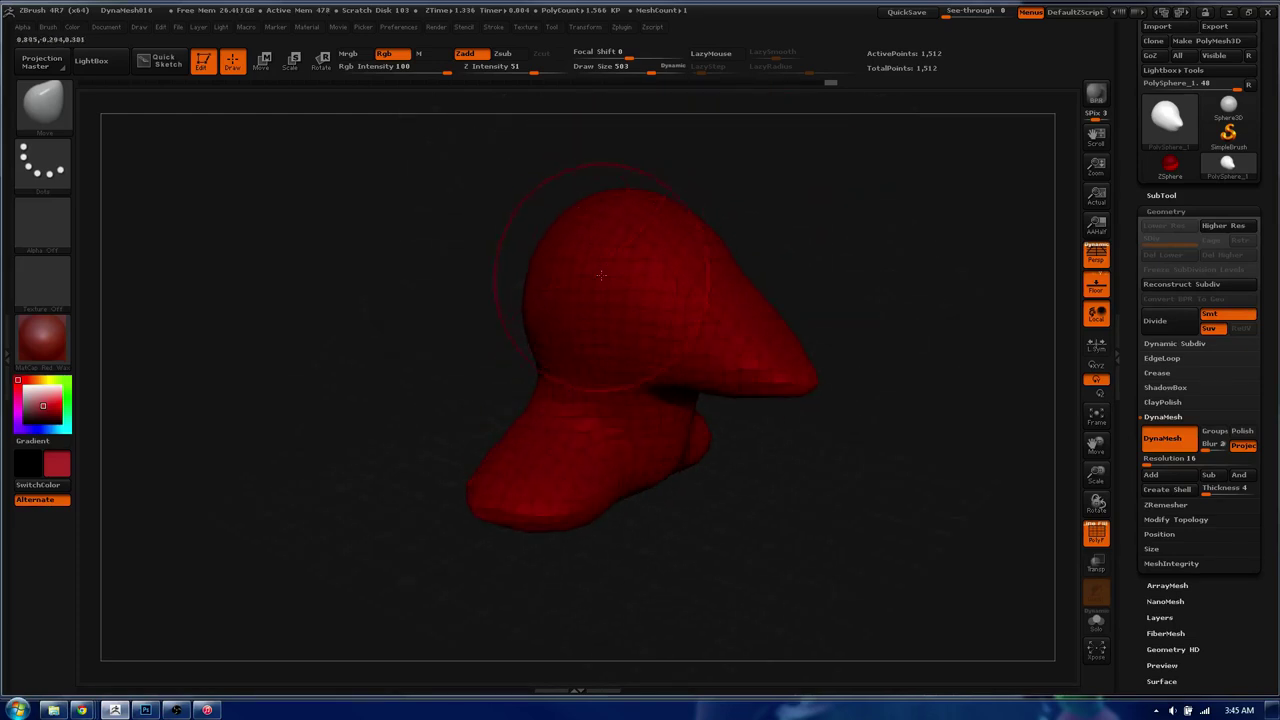
pyautogui.keyDown('shift'); pyautogui.moveTo(602, 375); pyautogui.dragTo(563, 326); pyautogui.keyUp('shift')
pyautogui.press('s')
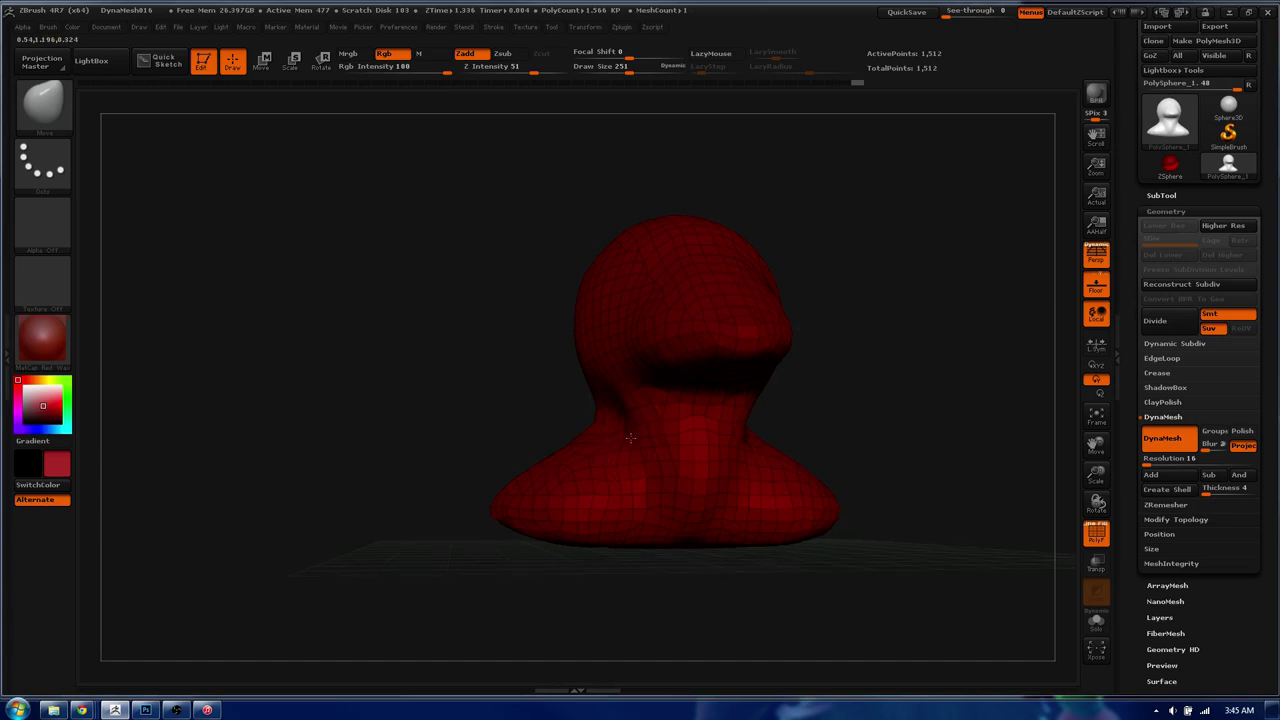
pyautogui.moveTo(616, 430)
pyautogui.mouseDown()
pyautogui.moveTo(669, 449)
pyautogui.moveTo(663, 428)
pyautogui.moveTo(703, 425)
pyautogui.moveTo(677, 428)
pyautogui.moveTo(692, 427)
pyautogui.mouseUp()
pyautogui.press('s')
pyautogui.press('s')
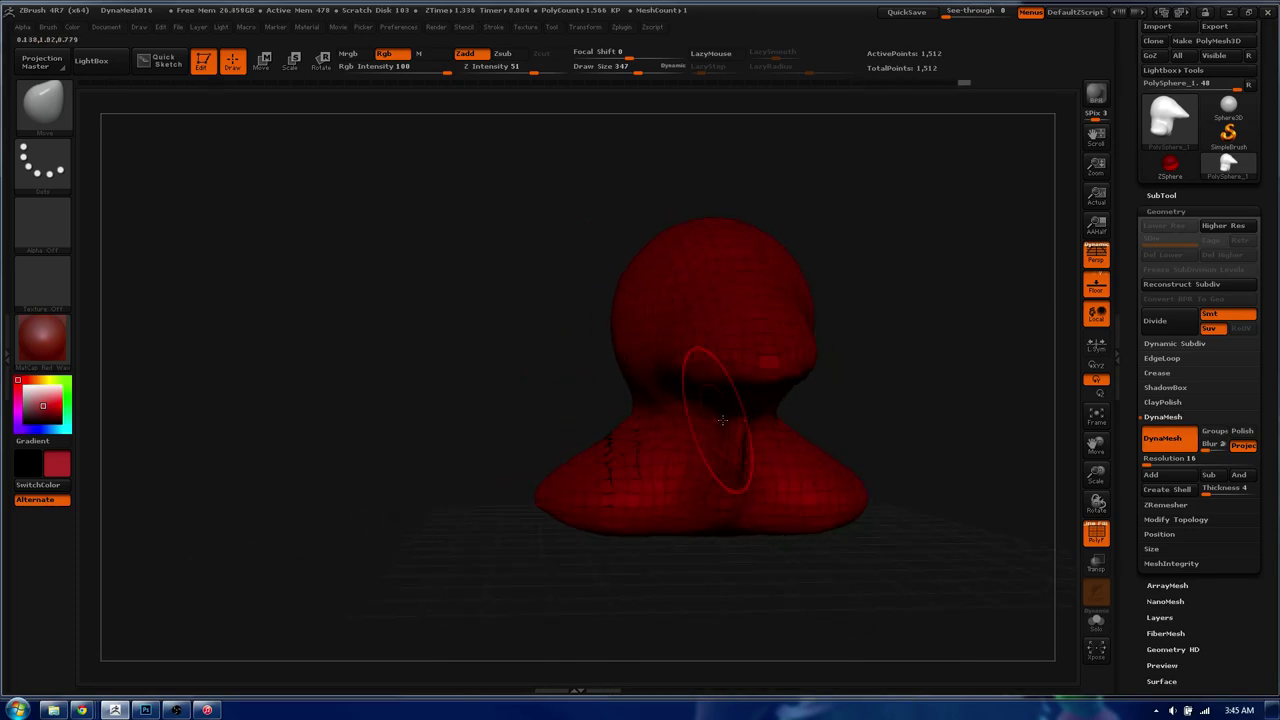
pyautogui.hotkey('alt', 'Tab')
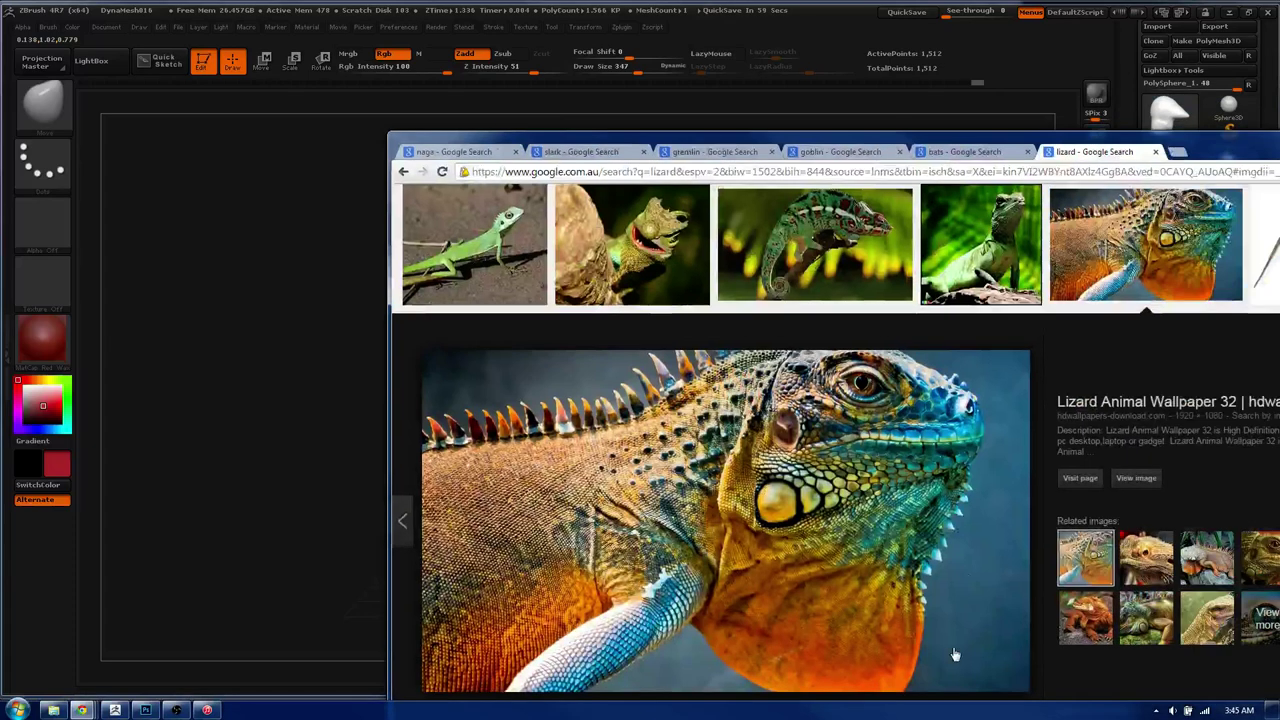
pyautogui.click(1231, 153)
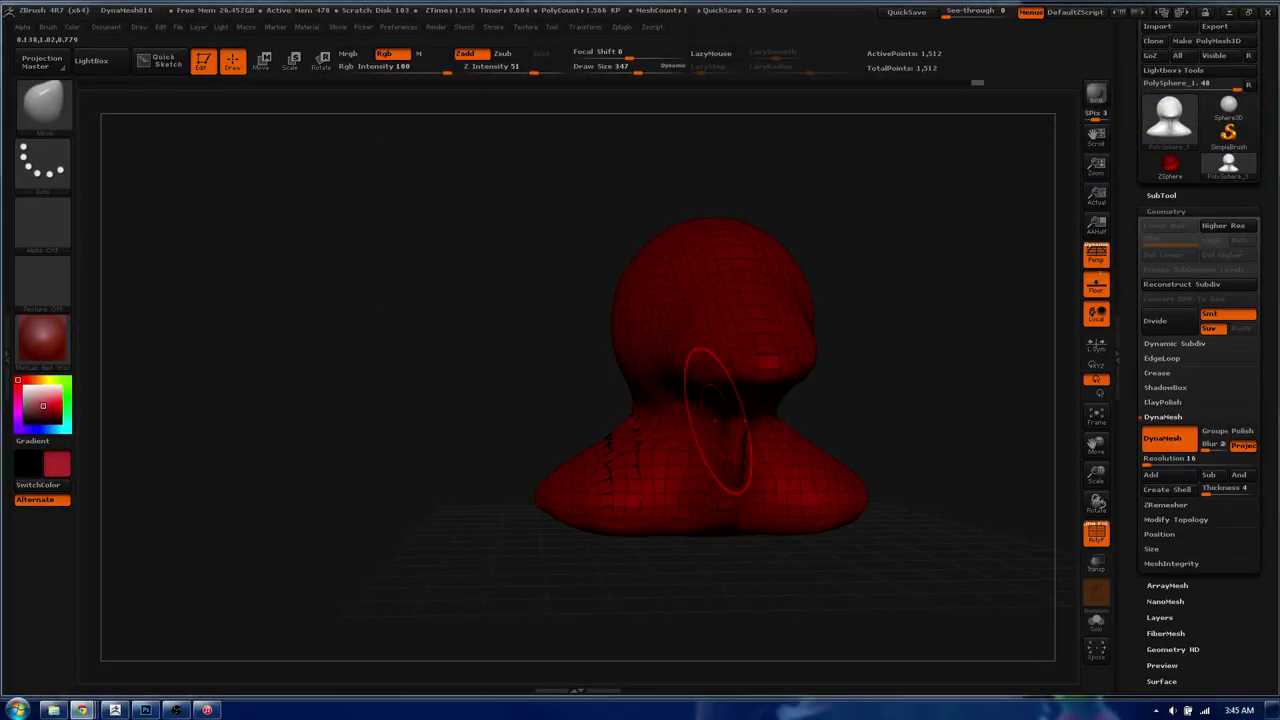
# - Pull an ear up from the top of the head and re-DynaMesh it
pyautogui.moveTo(495, 340); pyautogui.dragTo(759, 435)
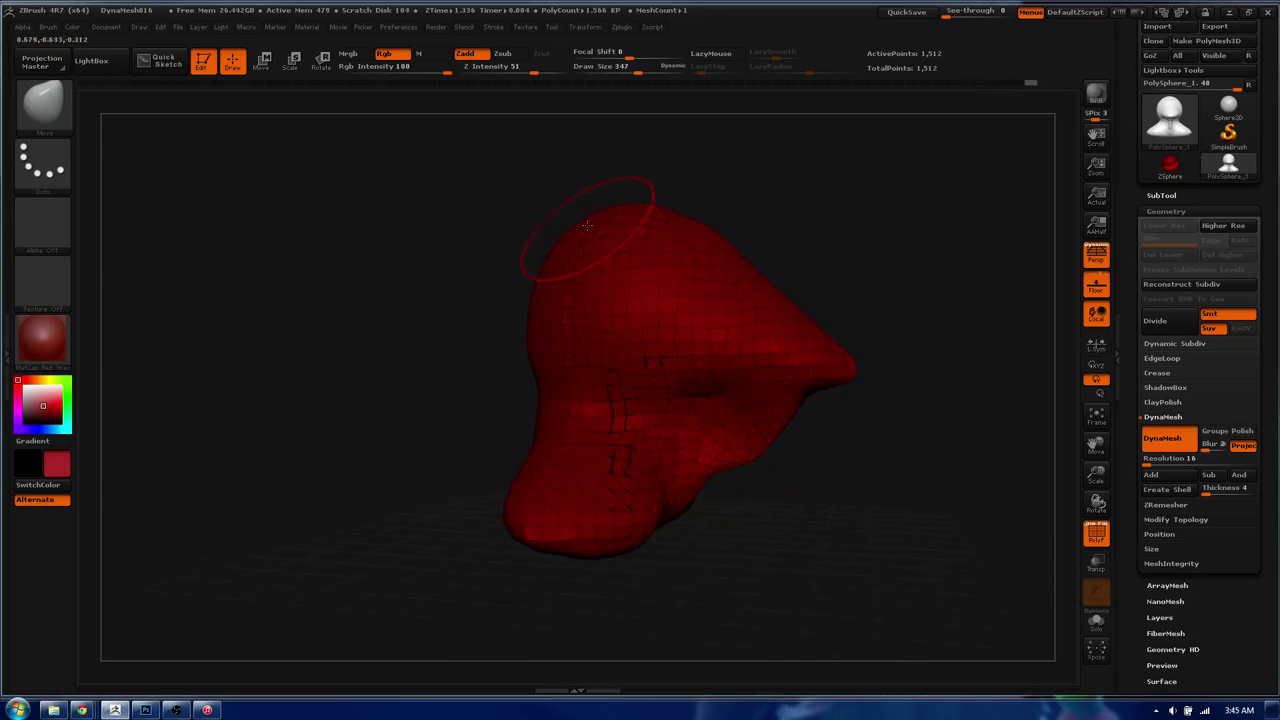
pyautogui.moveTo(587, 224); pyautogui.dragTo(488, 230)
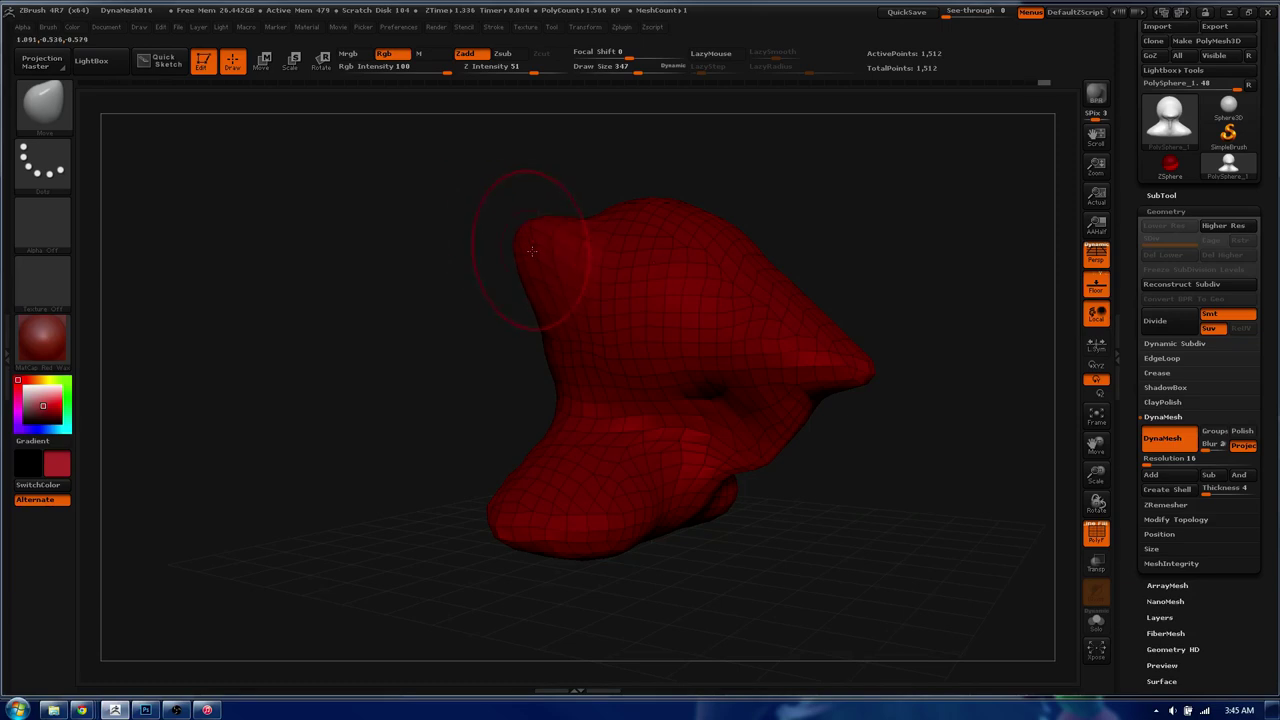
pyautogui.keyDown('shift'); pyautogui.moveTo(569, 210); pyautogui.dragTo(572, 214); pyautogui.keyUp('shift')
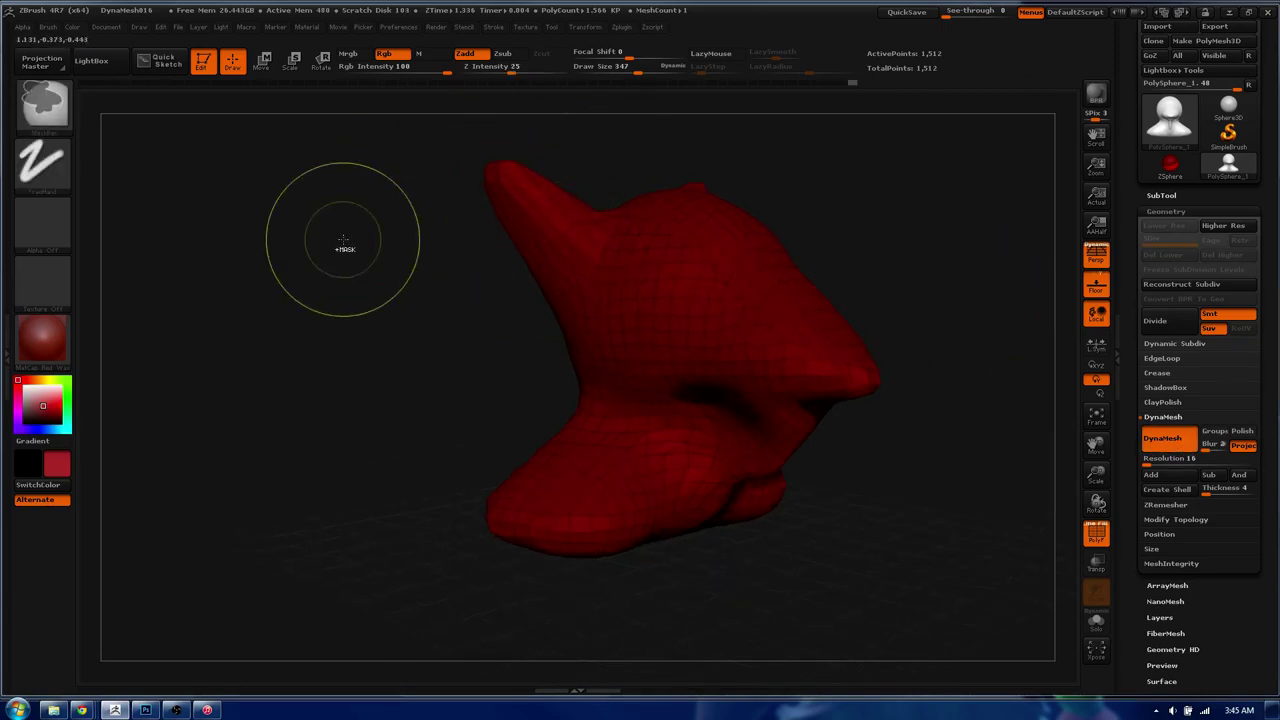
pyautogui.keyDown('ctrl'); pyautogui.moveTo(331, 249); pyautogui.dragTo(340, 260); pyautogui.keyUp('ctrl')
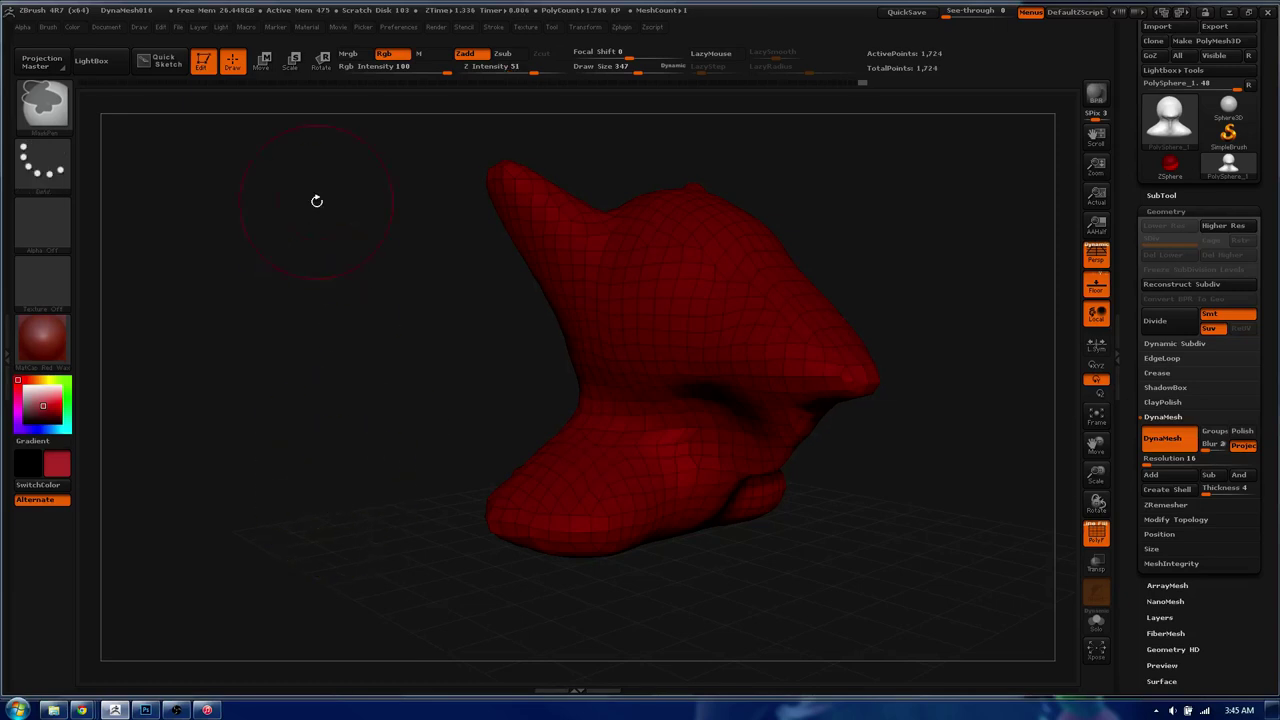
# - Set the Move brush Focal Shift to -59 and soften its falloff
pyautogui.moveTo(342, 389)
pyautogui.mouseDown()
pyautogui.moveTo(431, 306)
pyautogui.moveTo(585, 257)
pyautogui.mouseUp()
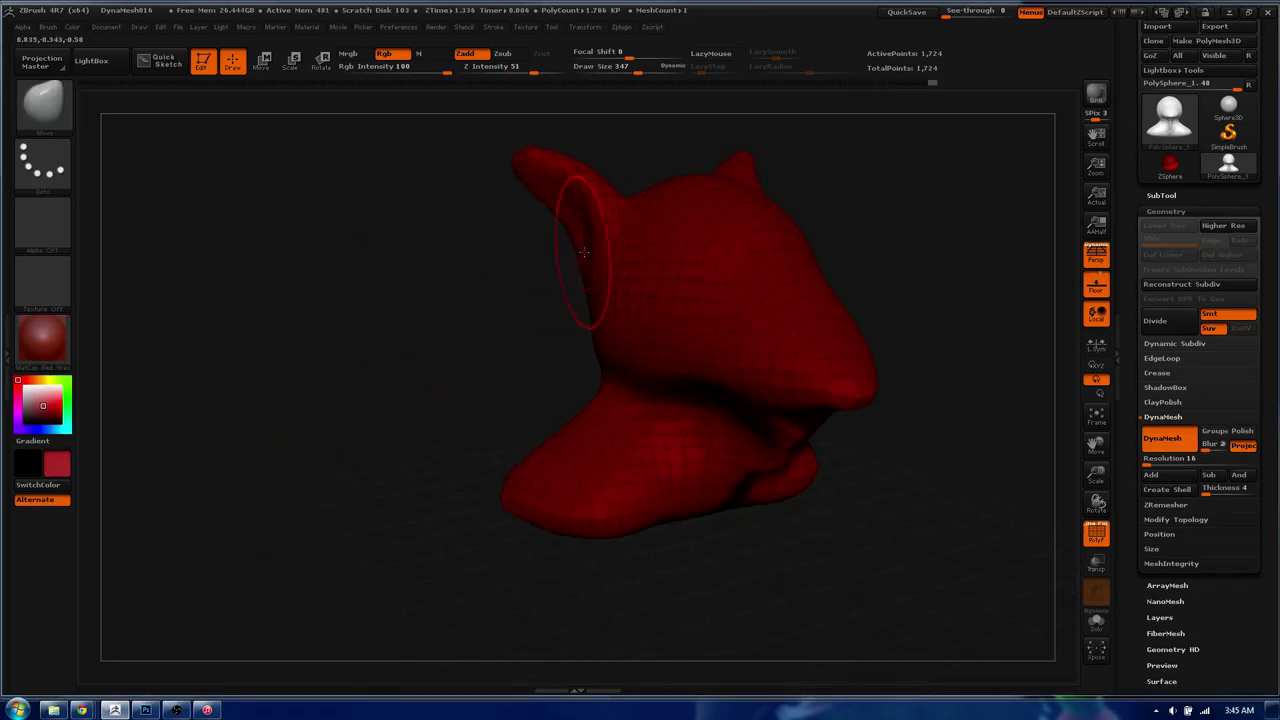
pyautogui.moveTo(600, 271); pyautogui.dragTo(726, 332)
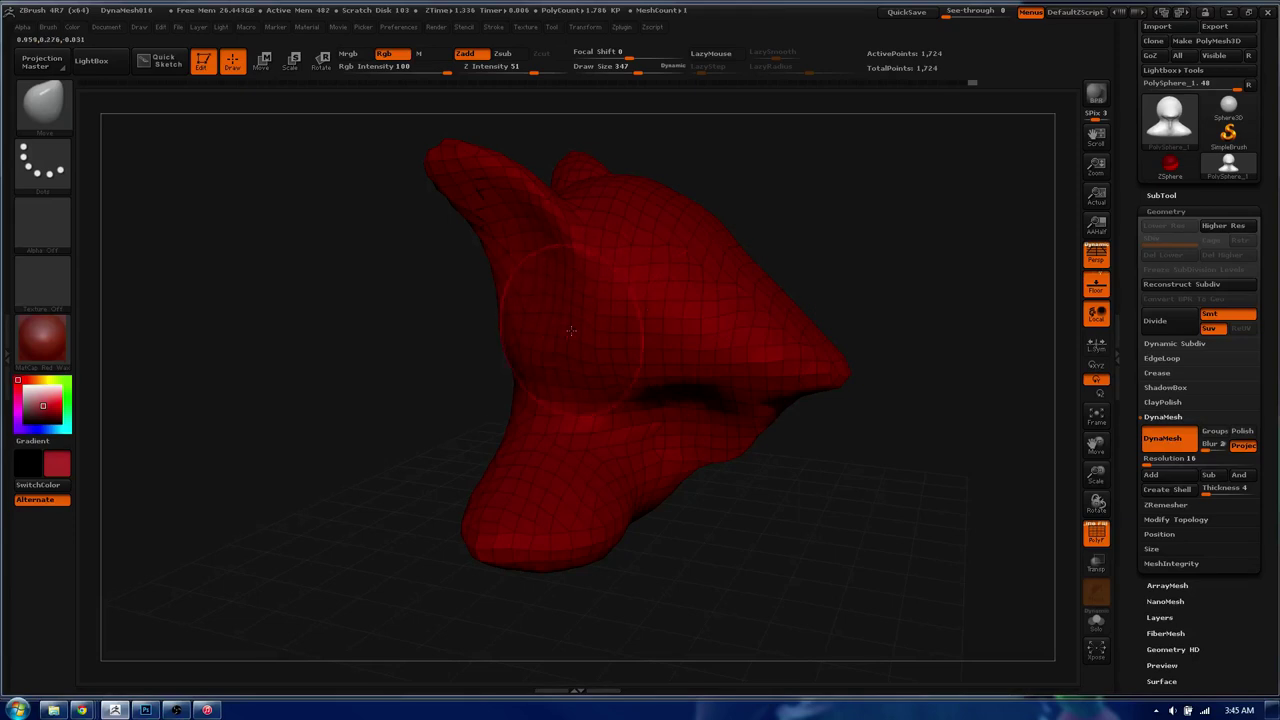
pyautogui.press('space')
pyautogui.moveTo(550, 350); pyautogui.dragTo(575, 346)
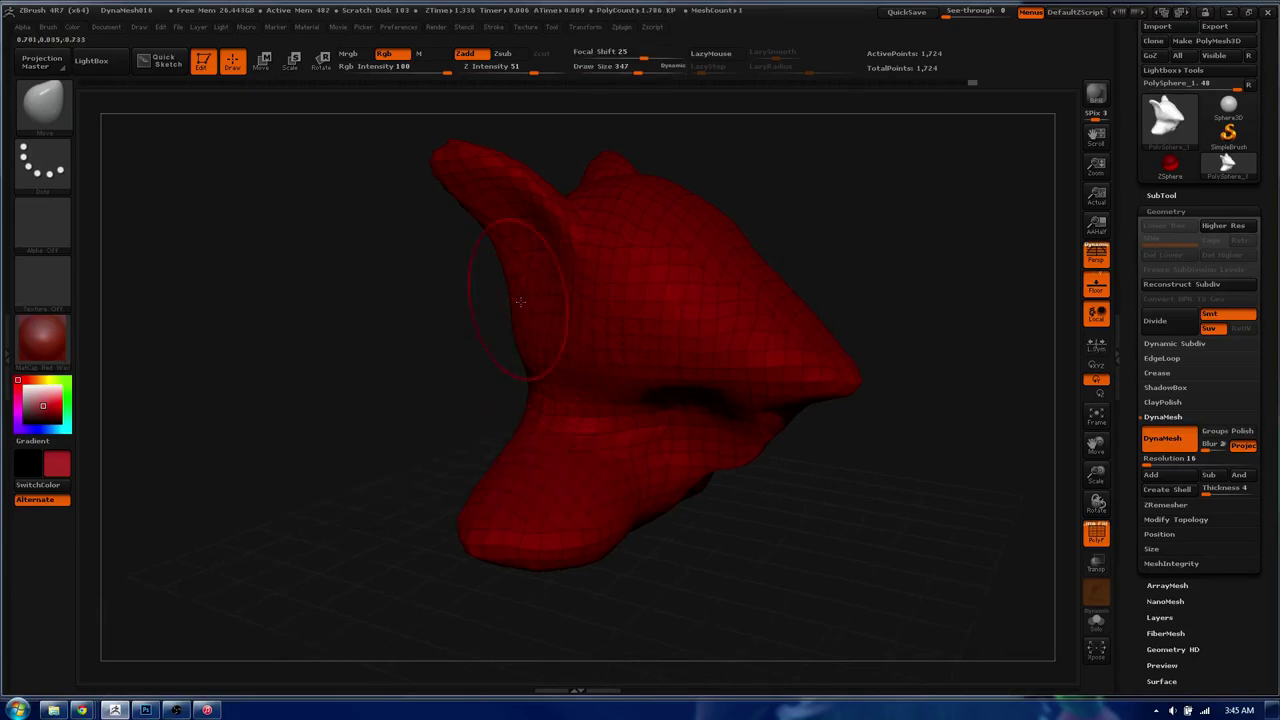
pyautogui.moveTo(643, 57)
pyautogui.mouseDown()
pyautogui.moveTo(597, 58)
pyautogui.moveTo(633, 57)
pyautogui.mouseUp()
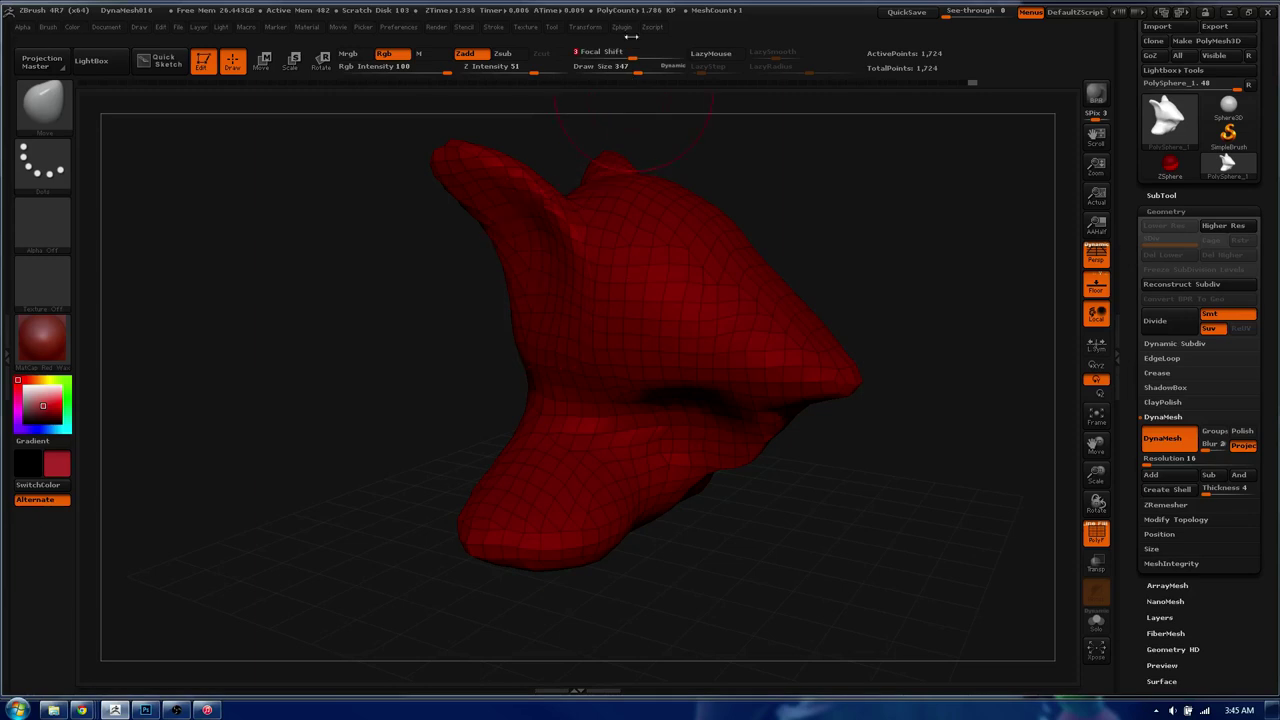
pyautogui.press('space')
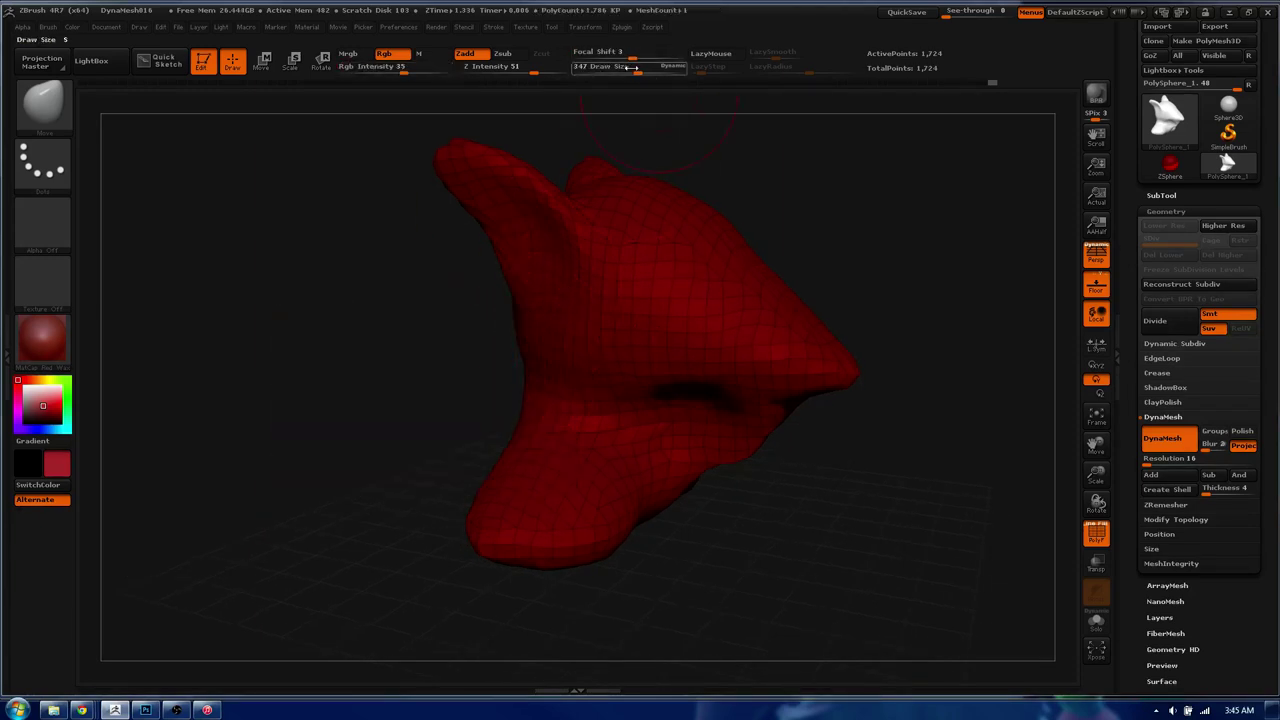
pyautogui.moveTo(632, 57)
pyautogui.mouseDown()
pyautogui.moveTo(648, 55)
pyautogui.moveTo(596, 56)
pyautogui.mouseUp()
# - Reduce the brush Draw Size from 347 to 136
pyautogui.moveTo(551, 318); pyautogui.dragTo(478, 324)
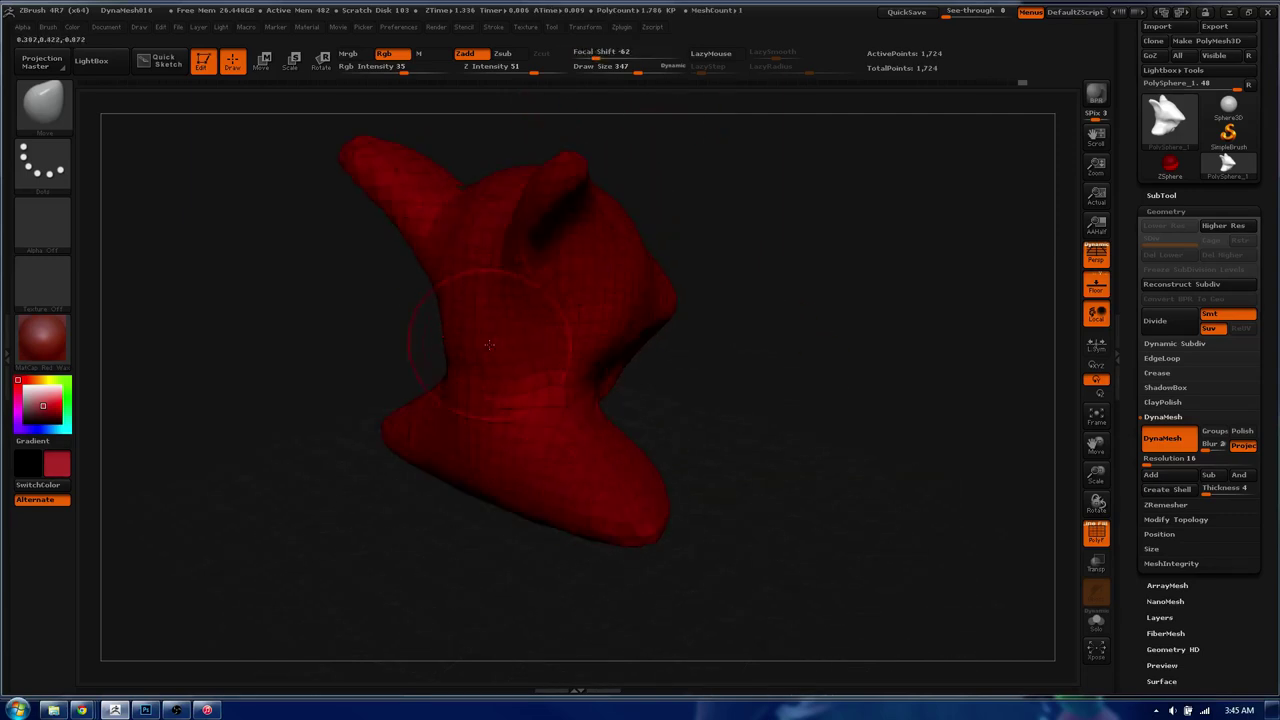
pyautogui.moveTo(489, 344)
pyautogui.mouseDown()
pyautogui.moveTo(543, 214)
pyautogui.moveTo(574, 278)
pyautogui.mouseUp()
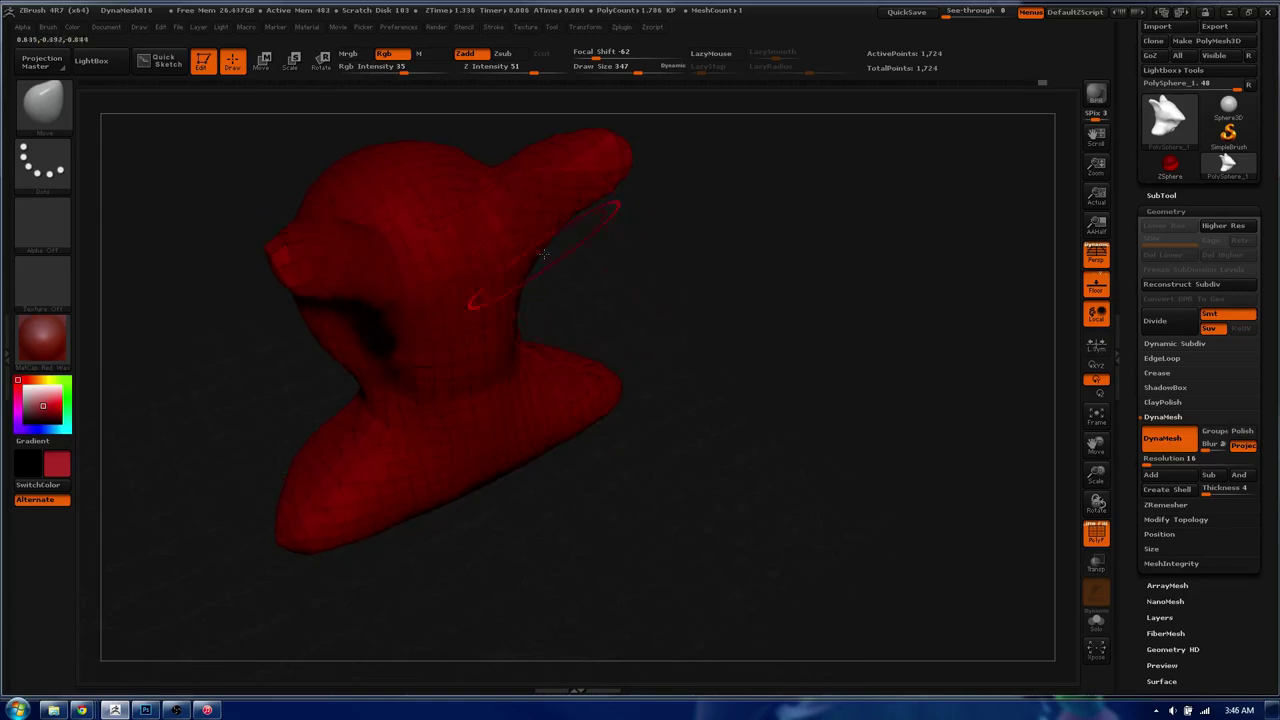
pyautogui.moveTo(660, 240)
pyautogui.mouseDown()
pyautogui.moveTo(529, 314)
pyautogui.moveTo(546, 260)
pyautogui.moveTo(527, 285)
pyautogui.moveTo(528, 271)
pyautogui.moveTo(561, 386)
pyautogui.moveTo(578, 340)
pyautogui.mouseUp()
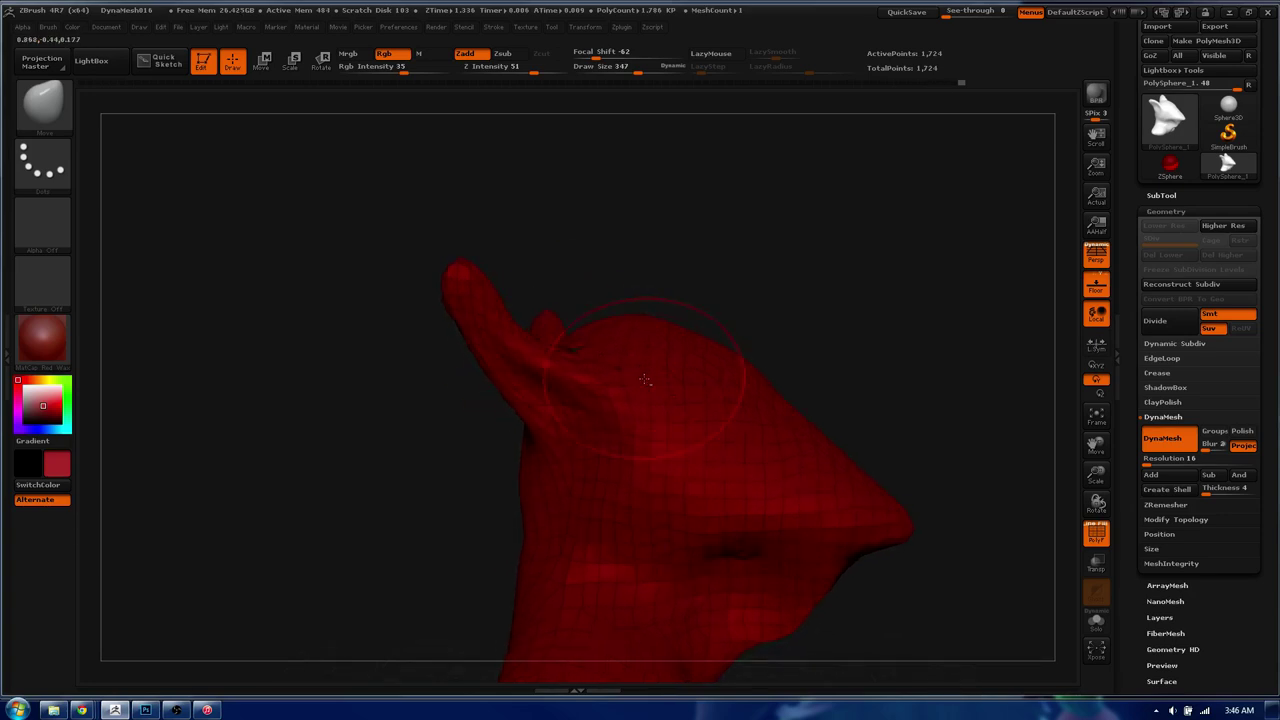
pyautogui.moveTo(700, 371); pyautogui.dragTo(657, 386)
pyautogui.press('s')
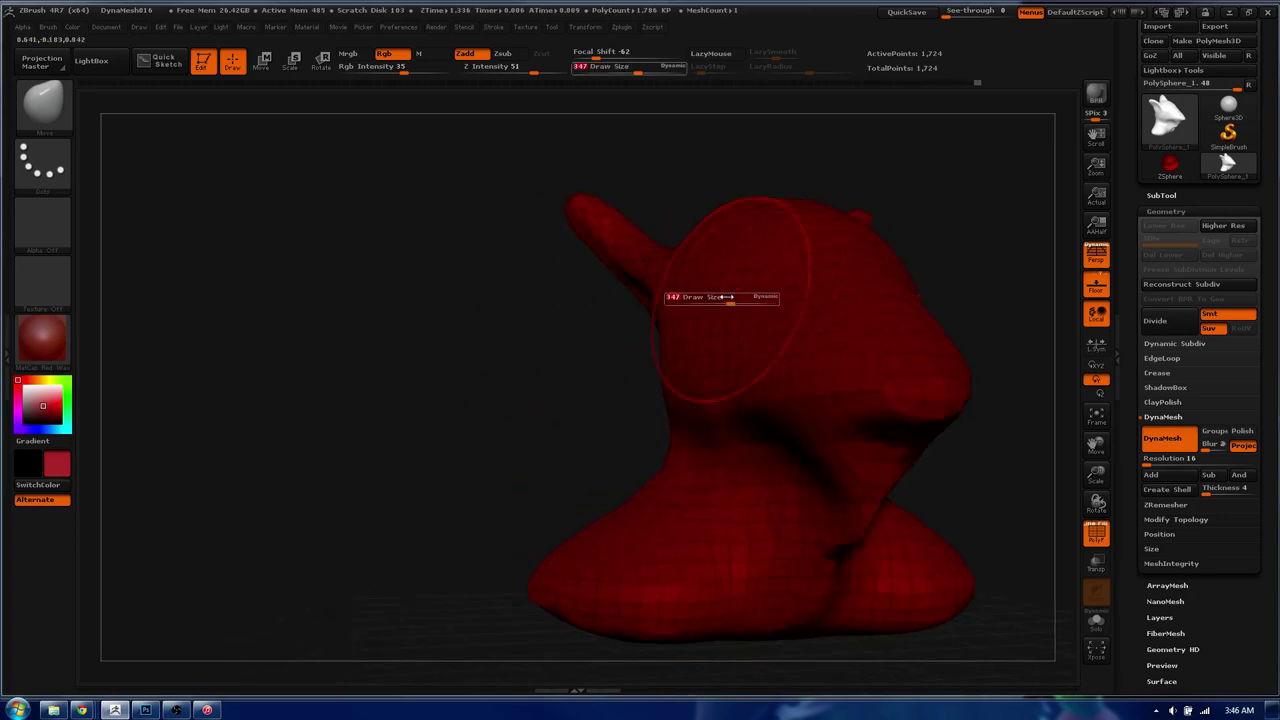
pyautogui.moveTo(743, 296)
pyautogui.mouseDown()
pyautogui.moveTo(710, 298)
pyautogui.moveTo(745, 265)
pyautogui.moveTo(765, 290)
pyautogui.moveTo(757, 300)
pyautogui.mouseUp()
pyautogui.press('s')
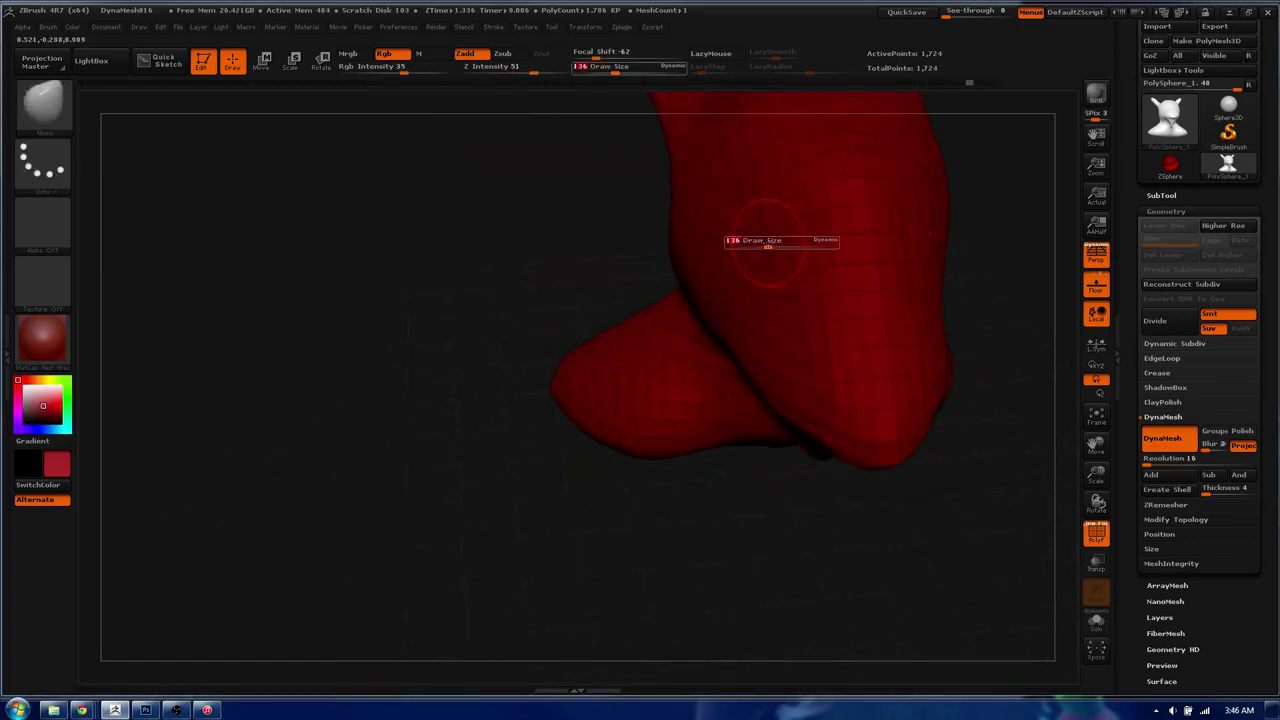
# - Re-DynaMesh the horned head to 1,664 points and raise Draw Size to 232
pyautogui.moveTo(767, 242); pyautogui.dragTo(943, 183)
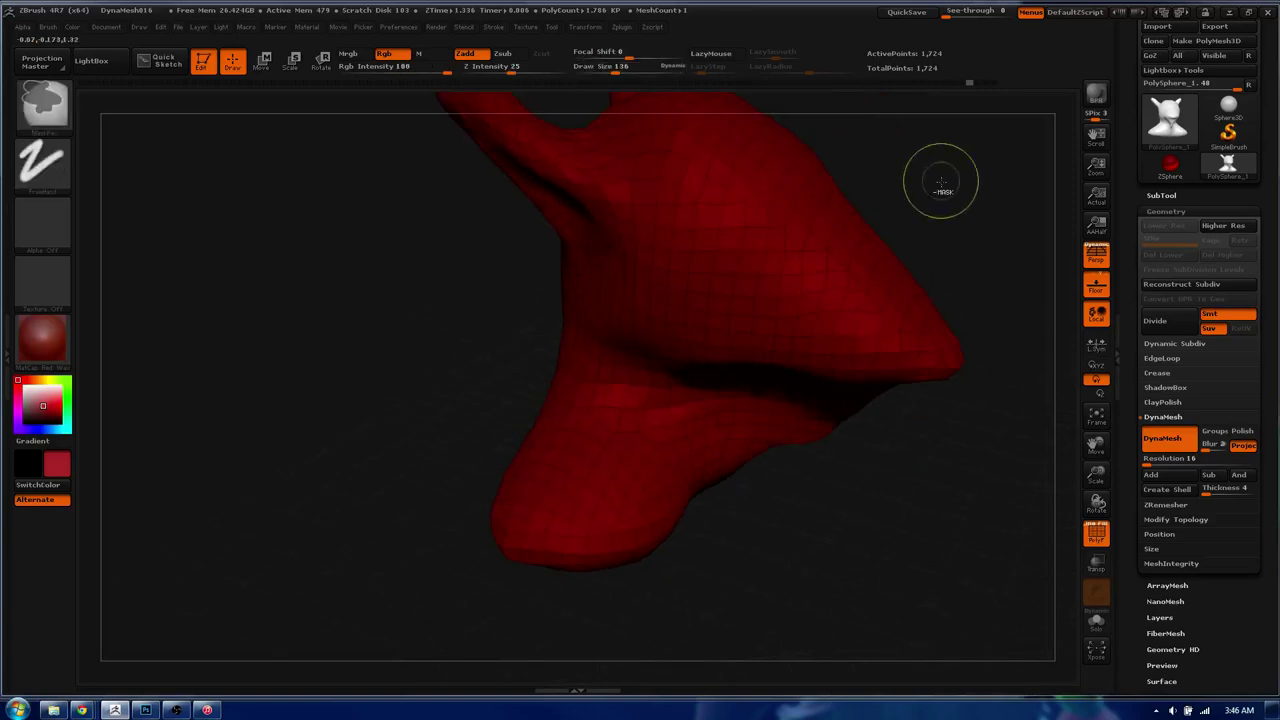
pyautogui.moveTo(812, 206)
pyautogui.keyDown('alt'); pyautogui.mouseDown()
pyautogui.moveTo(723, 277)
pyautogui.moveTo(681, 250)
pyautogui.mouseUp(); pyautogui.keyUp('alt')
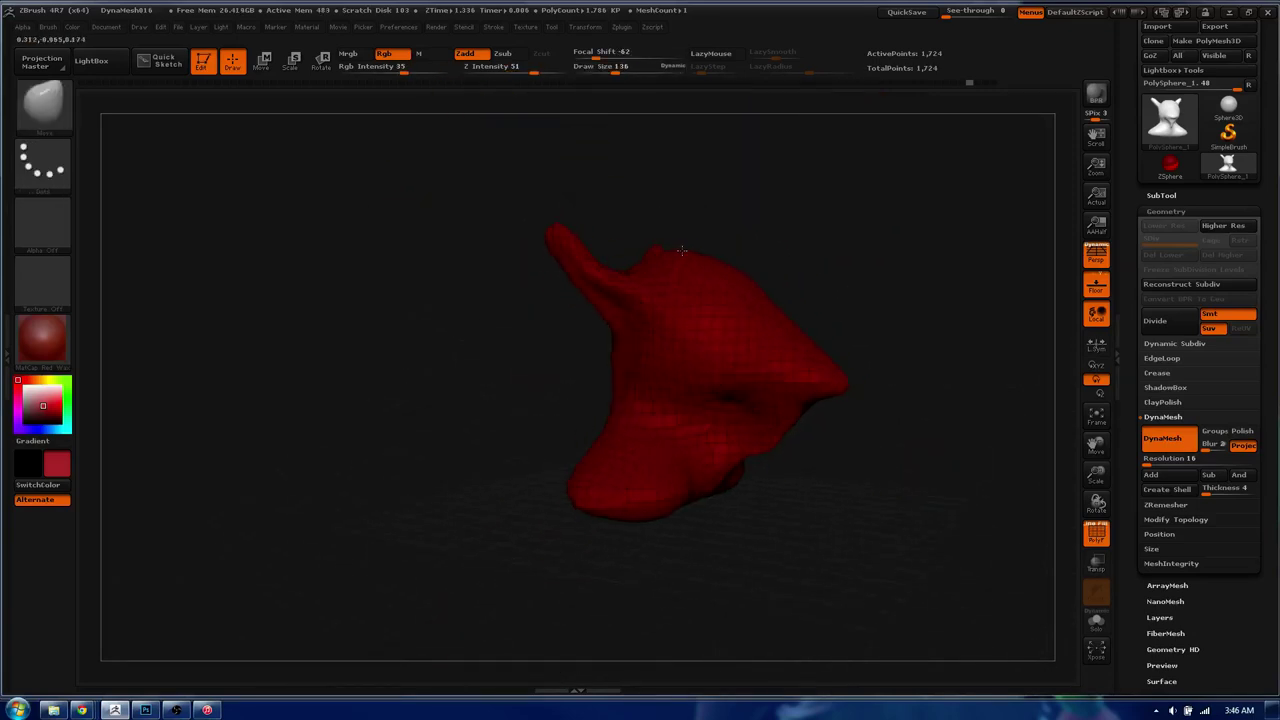
pyautogui.keyDown('ctrl'); pyautogui.moveTo(859, 298); pyautogui.dragTo(860, 277); pyautogui.keyUp('ctrl')
pyautogui.moveTo(767, 330)
pyautogui.mouseDown()
pyautogui.moveTo(646, 298)
pyautogui.moveTo(690, 276)
pyautogui.mouseUp()
pyautogui.press('s')
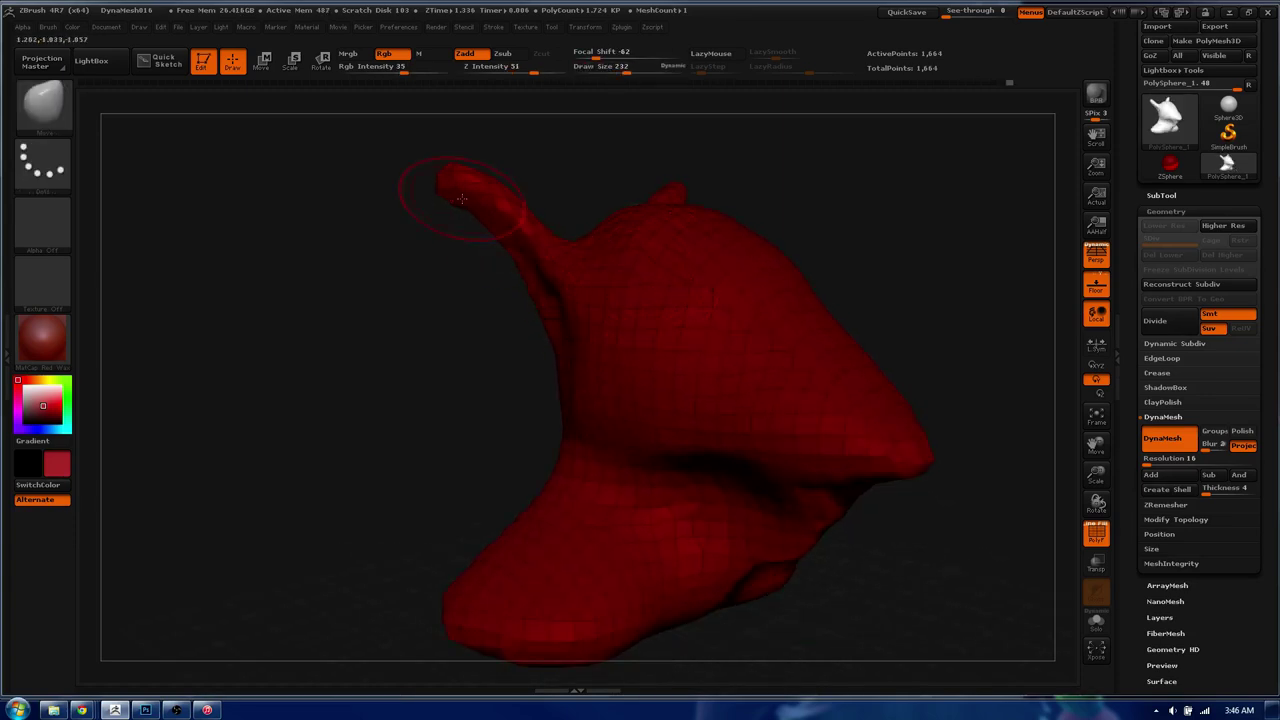
pyautogui.moveTo(462, 198); pyautogui.dragTo(712, 272)
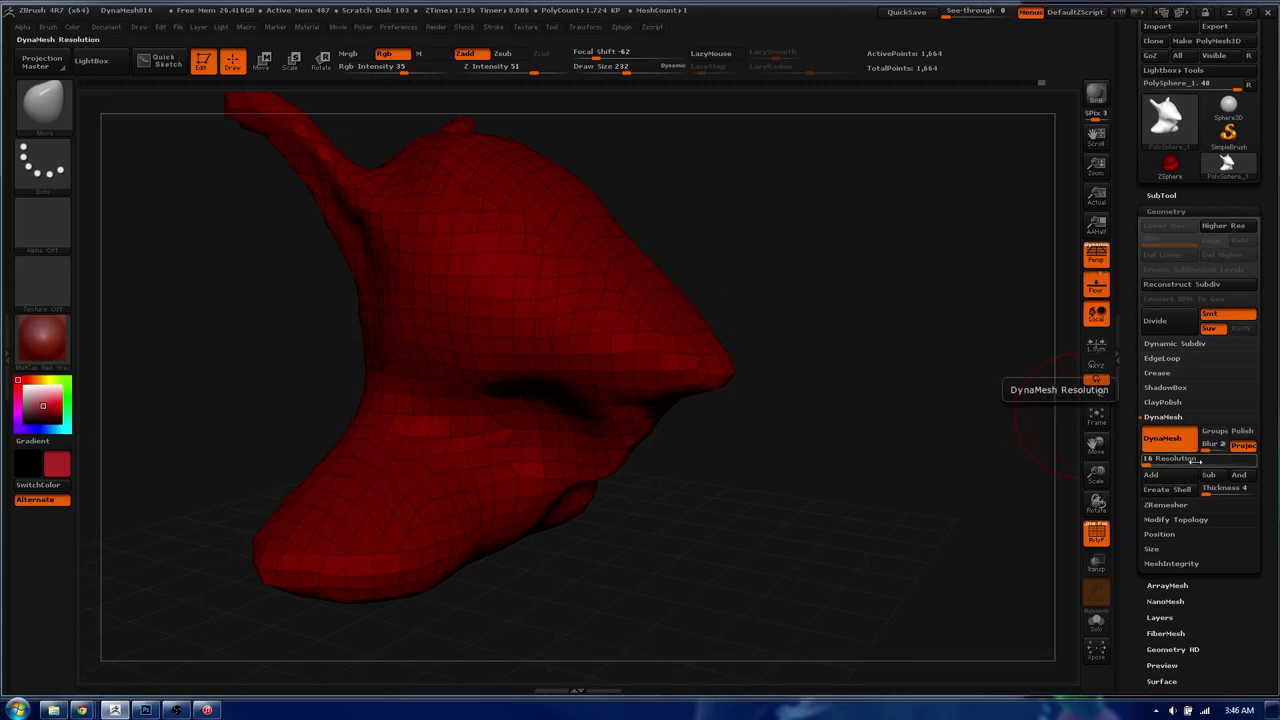
# - Enter 1664 in the DynaMesh value field and re-DynaMesh the head
pyautogui.click(1190, 458)
pyautogui.write('1664')
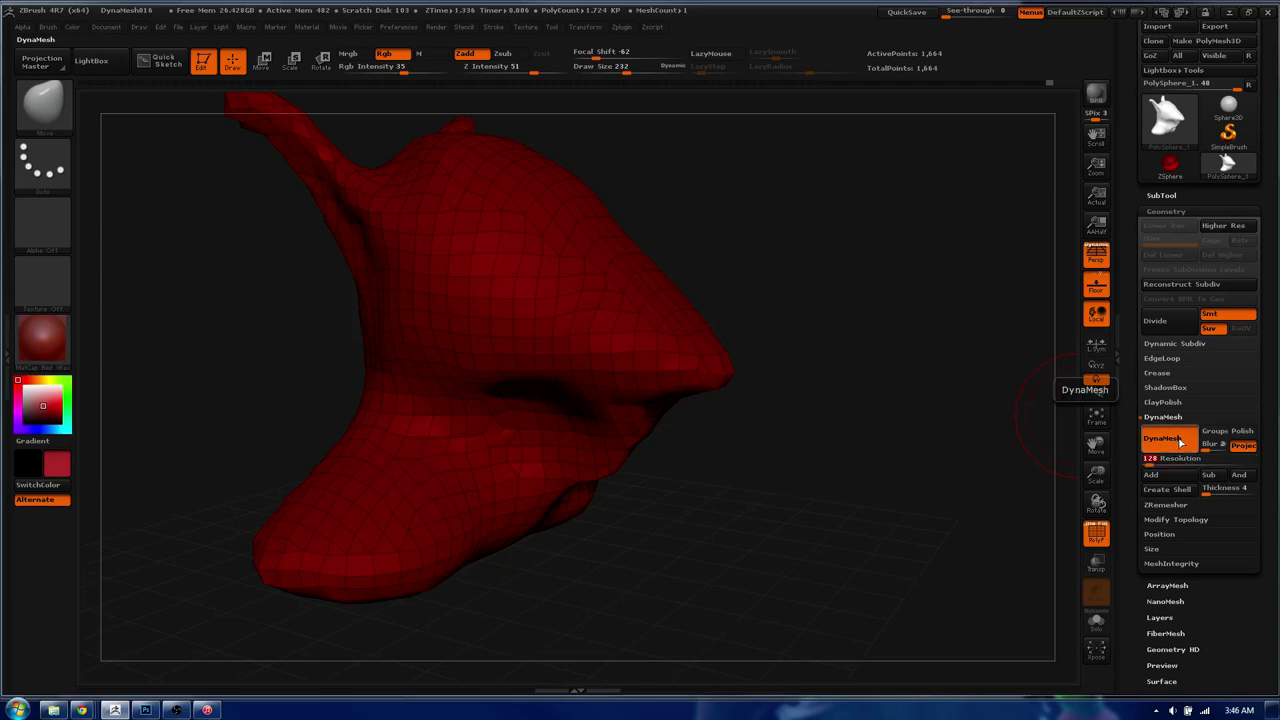
pyautogui.click(1150, 440)
pyautogui.keyDown('ctrl'); pyautogui.keyDown('shift'); pyautogui.moveTo(907, 214); pyautogui.dragTo(920, 312); pyautogui.keyUp('shift'); pyautogui.keyUp('ctrl')
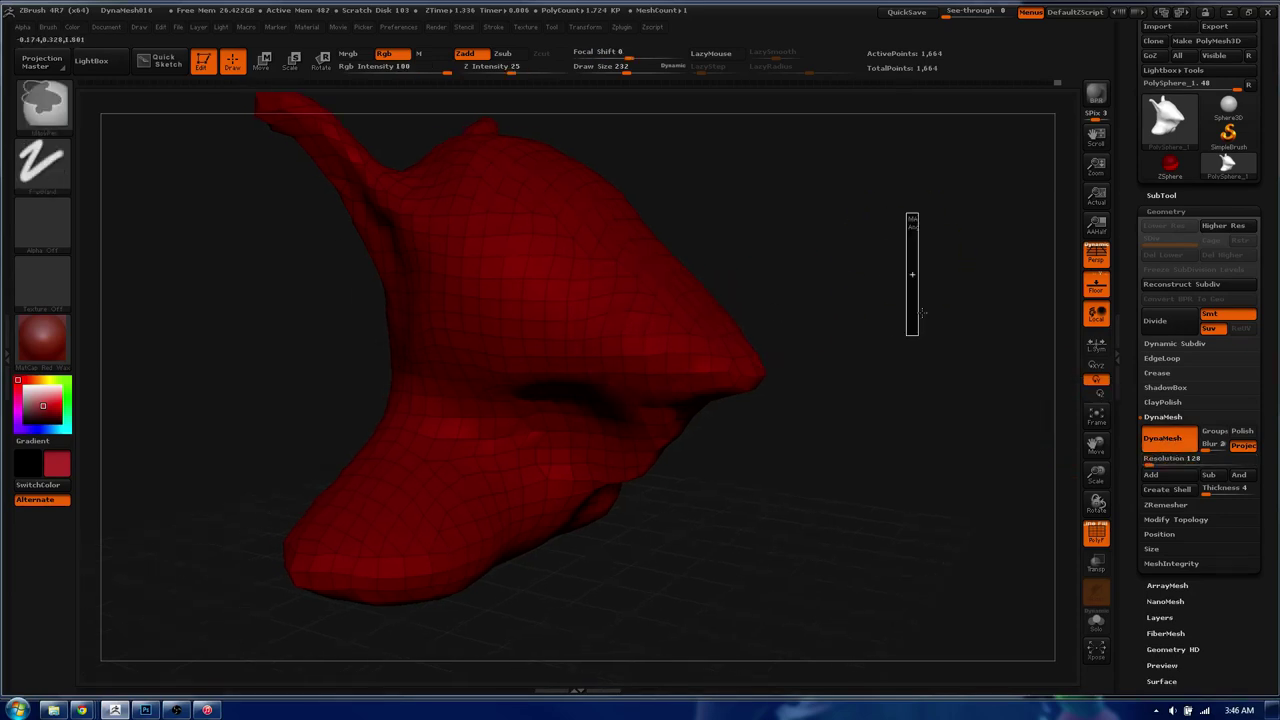
pyautogui.moveTo(545, 300)
pyautogui.mouseDown()
pyautogui.moveTo(706, 277)
pyautogui.moveTo(653, 324)
pyautogui.moveTo(589, 416)
pyautogui.mouseUp()
# - Smooth the snout surface, checking it from profile and tilted front views
pyautogui.press('shift')
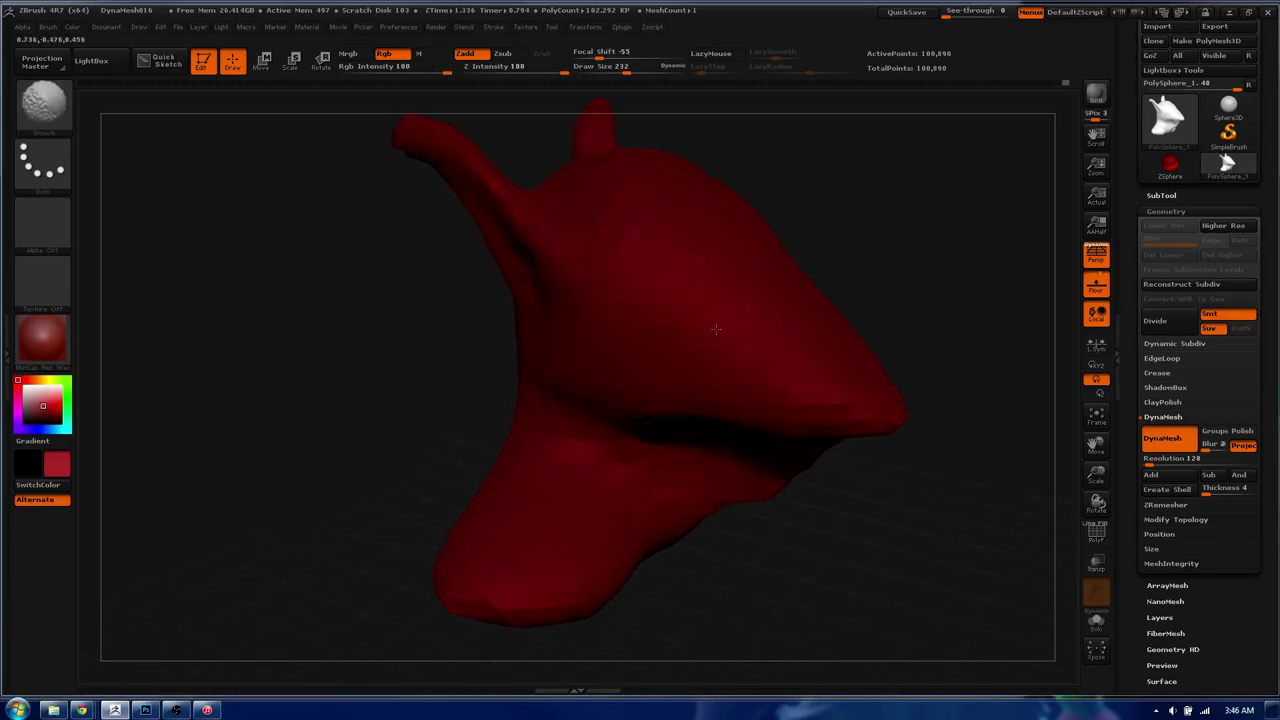
pyautogui.keyDown('alt'); pyautogui.moveTo(780, 401); pyautogui.dragTo(880, 72); pyautogui.keyUp('alt')
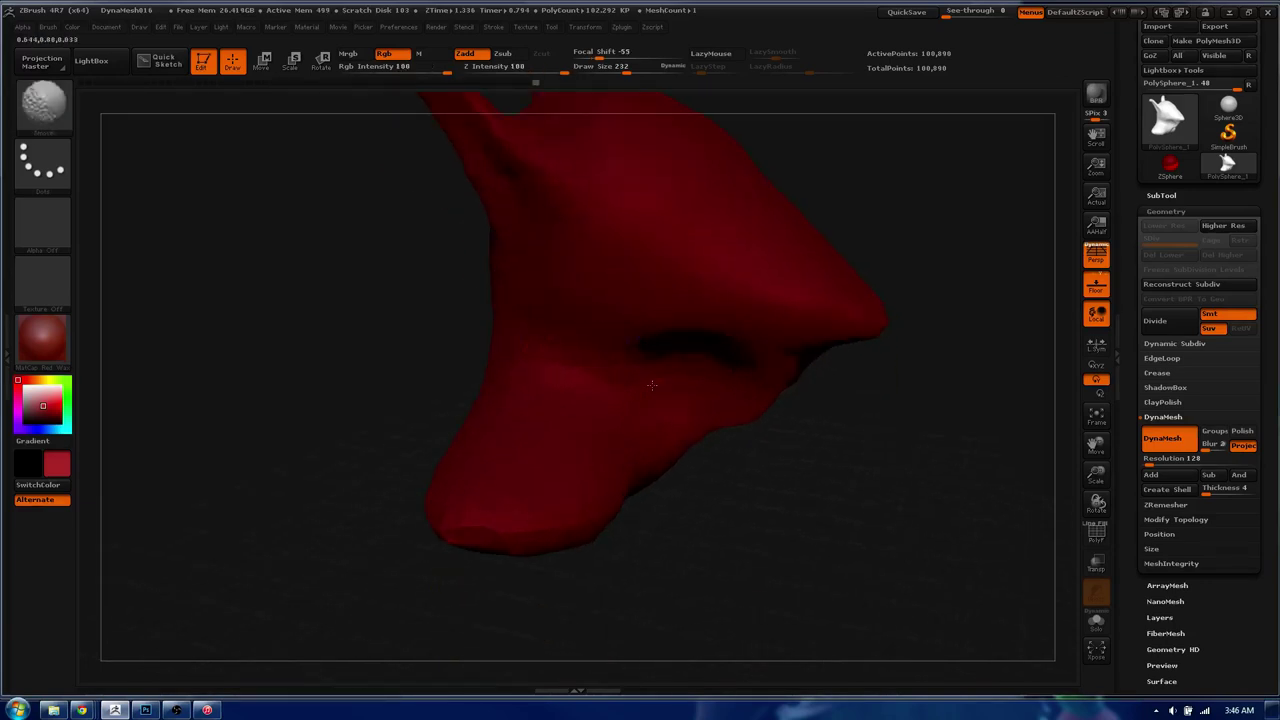
pyautogui.moveTo(691, 271)
pyautogui.keyDown('shift'); pyautogui.mouseDown()
pyautogui.moveTo(686, 306)
pyautogui.moveTo(584, 289)
pyautogui.mouseUp(); pyautogui.keyUp('shift')
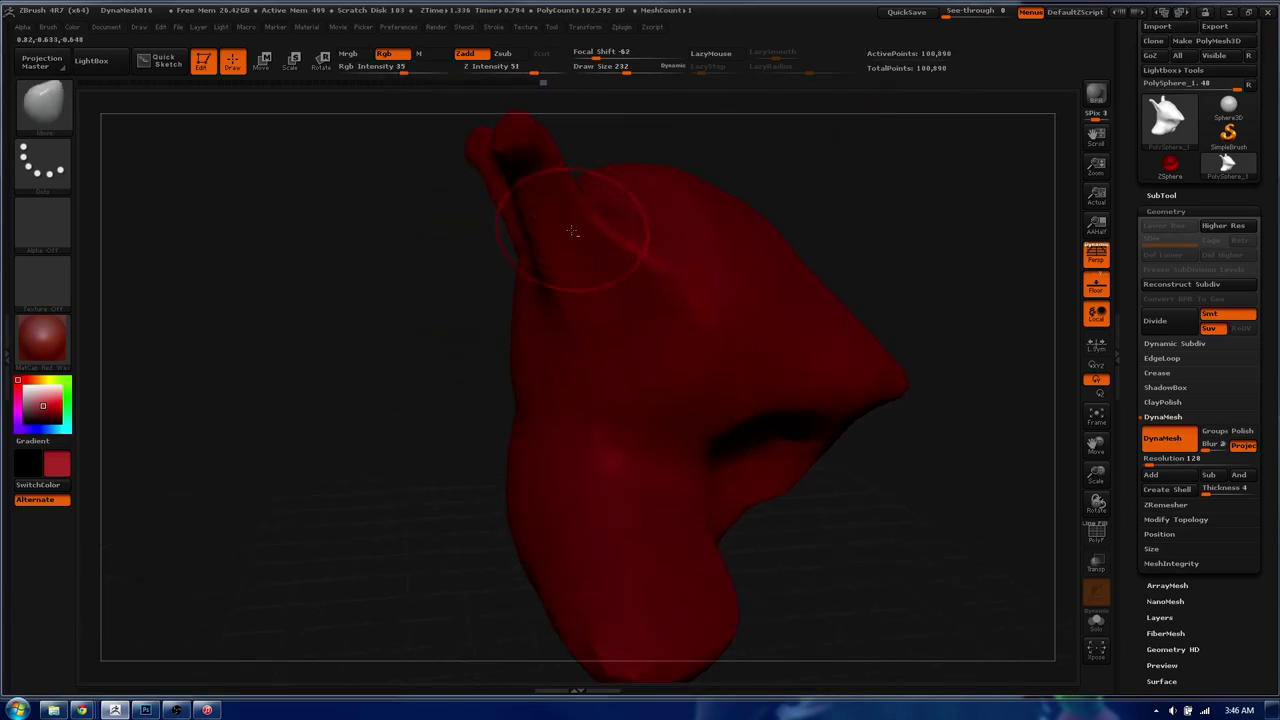
pyautogui.moveTo(571, 243)
pyautogui.mouseDown()
pyautogui.moveTo(596, 353)
pyautogui.moveTo(551, 224)
pyautogui.mouseUp()
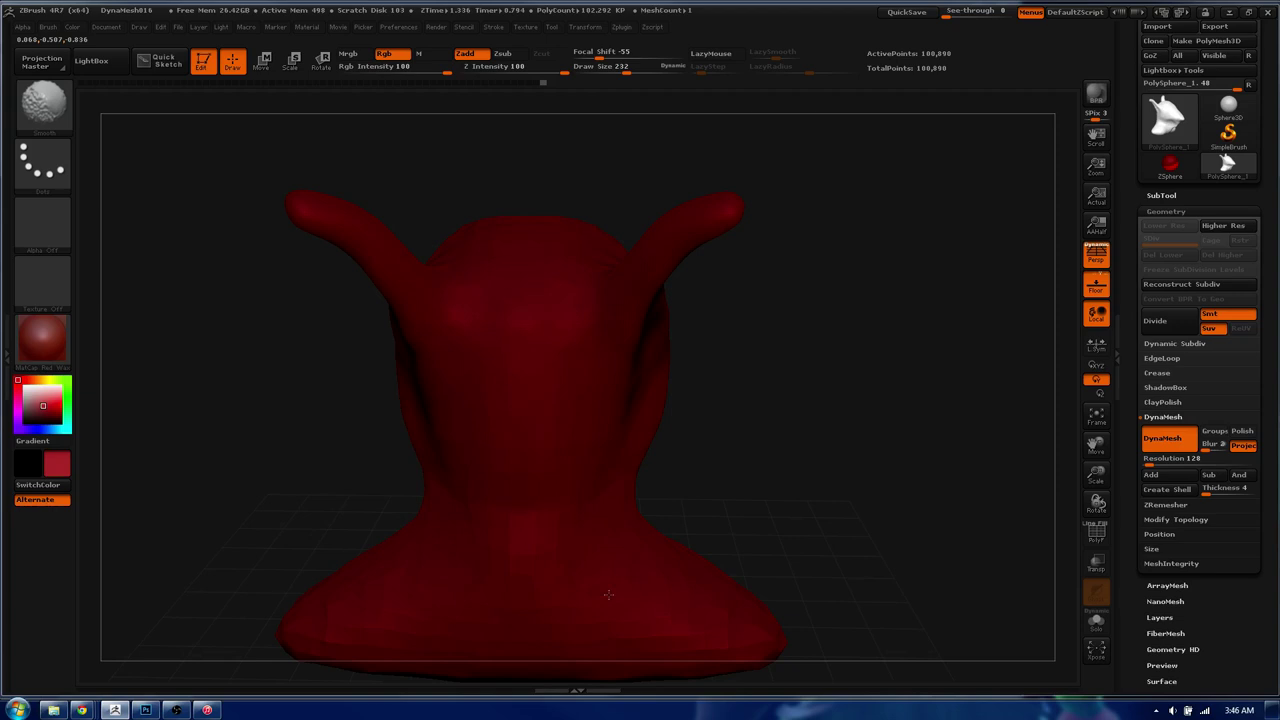
pyautogui.moveTo(562, 600)
pyautogui.mouseDown()
pyautogui.moveTo(614, 400)
pyautogui.moveTo(686, 337)
pyautogui.moveTo(666, 329)
pyautogui.moveTo(611, 412)
pyautogui.moveTo(640, 428)
pyautogui.moveTo(537, 399)
pyautogui.mouseUp()
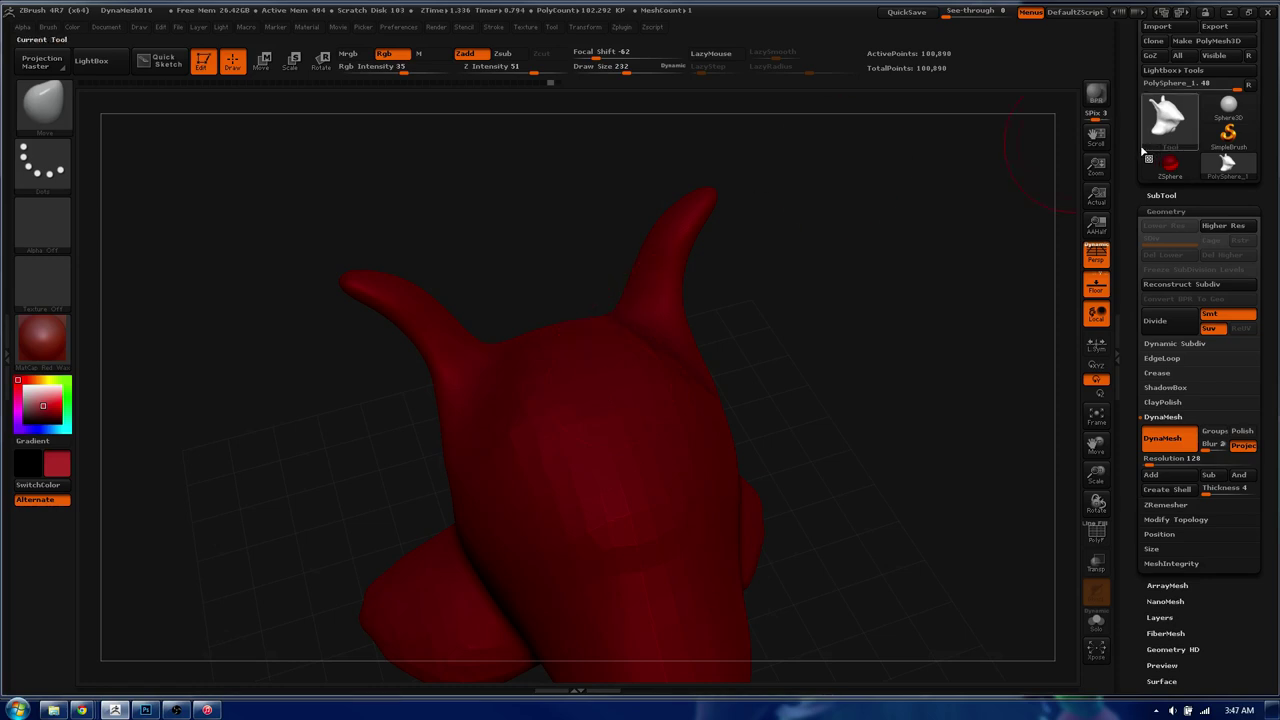
# - Narrow the ZBrush window and move the stream chat window to the top right
pyautogui.moveTo(1277, 117)
pyautogui.mouseDown()
pyautogui.moveTo(1051, 143)
pyautogui.moveTo(1081, 117)
pyautogui.mouseUp()
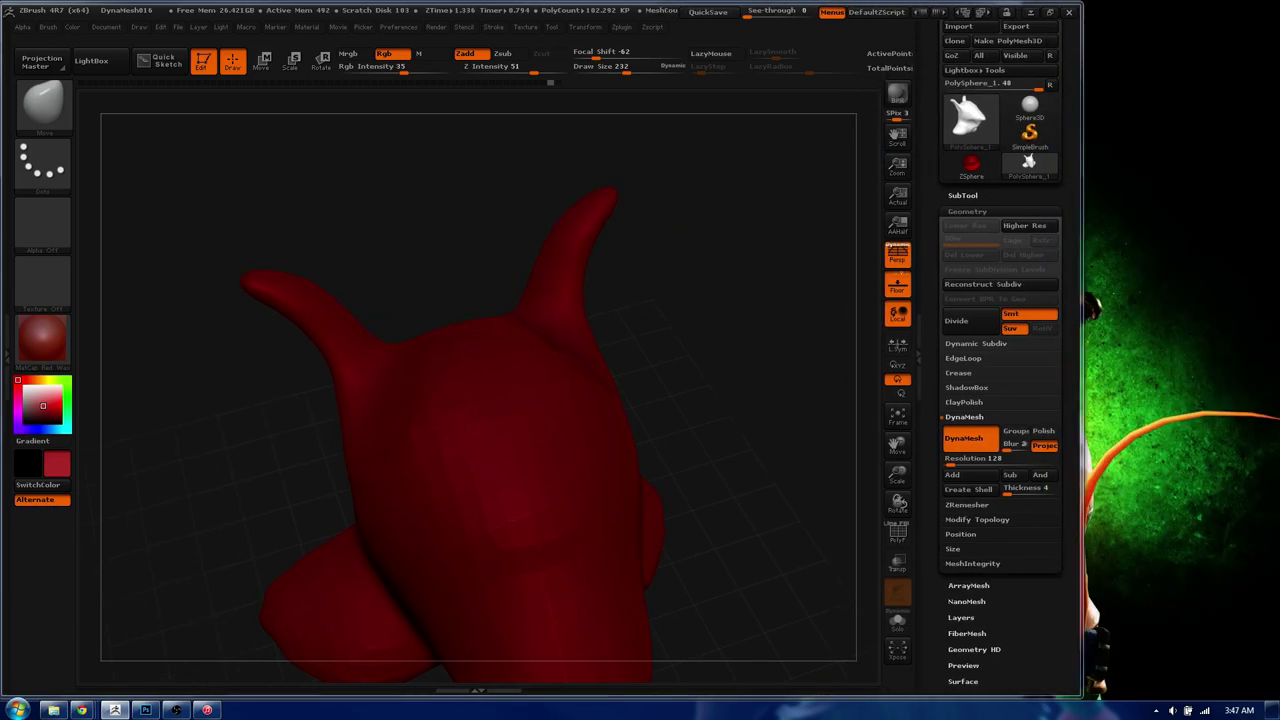
pyautogui.hotkey('alt', 'Tab')
pyautogui.moveTo(1220, 52); pyautogui.dragTo(1187, 19)
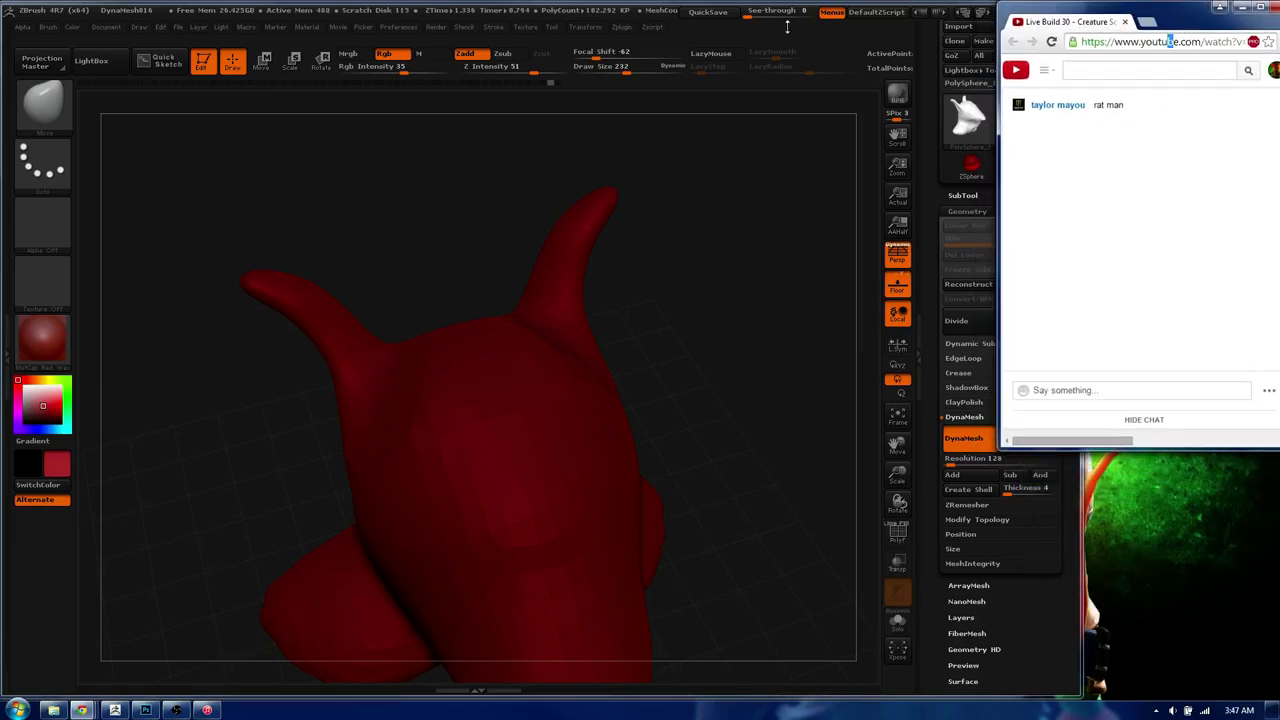
pyautogui.click(751, 8)
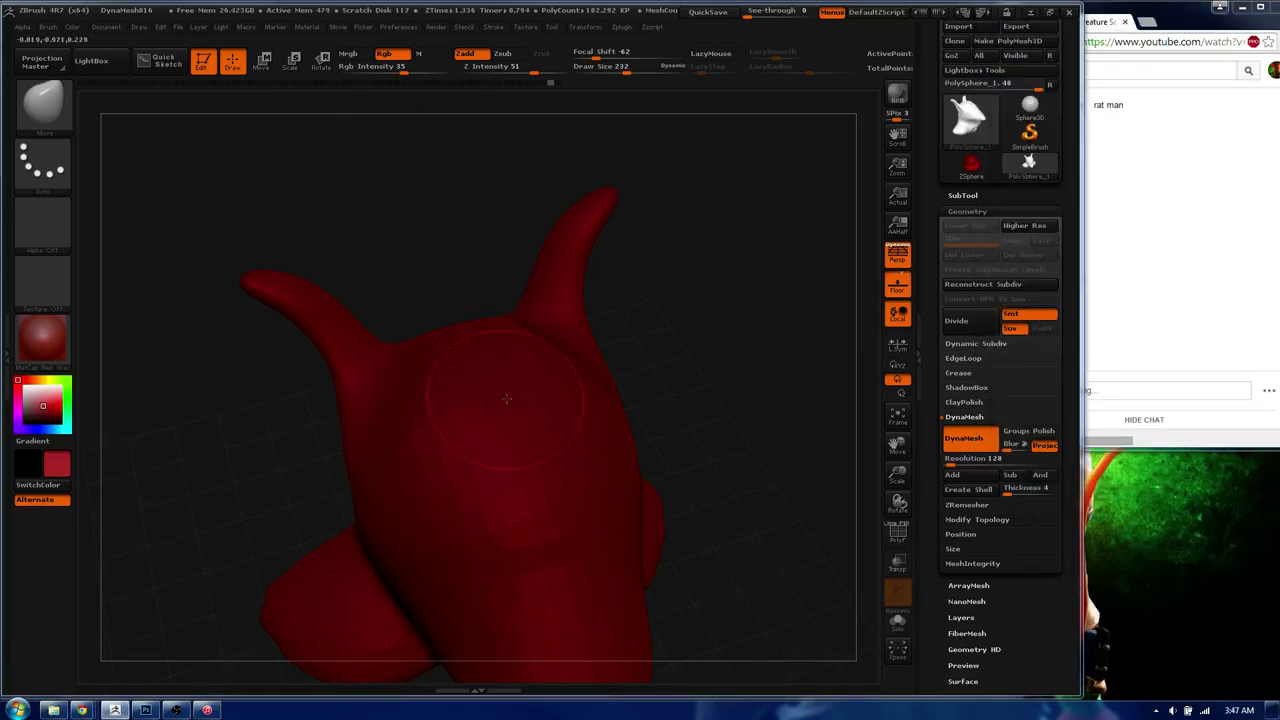
# - Lower the DynaMesh Resolution from 128 to 24 and remesh the head
pyautogui.moveTo(506, 399)
pyautogui.mouseDown(button='right')
pyautogui.moveTo(543, 400)
pyautogui.moveTo(514, 349)
pyautogui.moveTo(506, 283)
pyautogui.mouseUp(button='right')
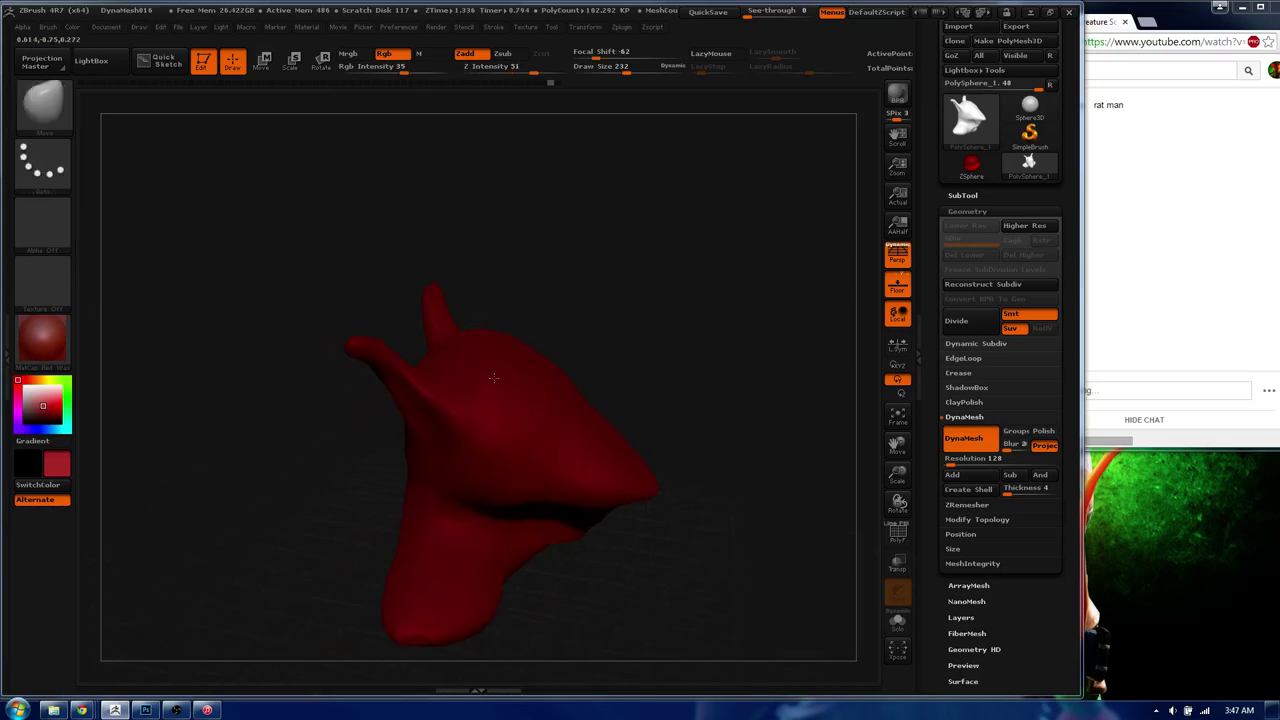
pyautogui.moveTo(493, 378)
pyautogui.mouseDown(button='right')
pyautogui.moveTo(465, 357)
pyautogui.moveTo(526, 329)
pyautogui.moveTo(483, 345)
pyautogui.mouseUp(button='right')
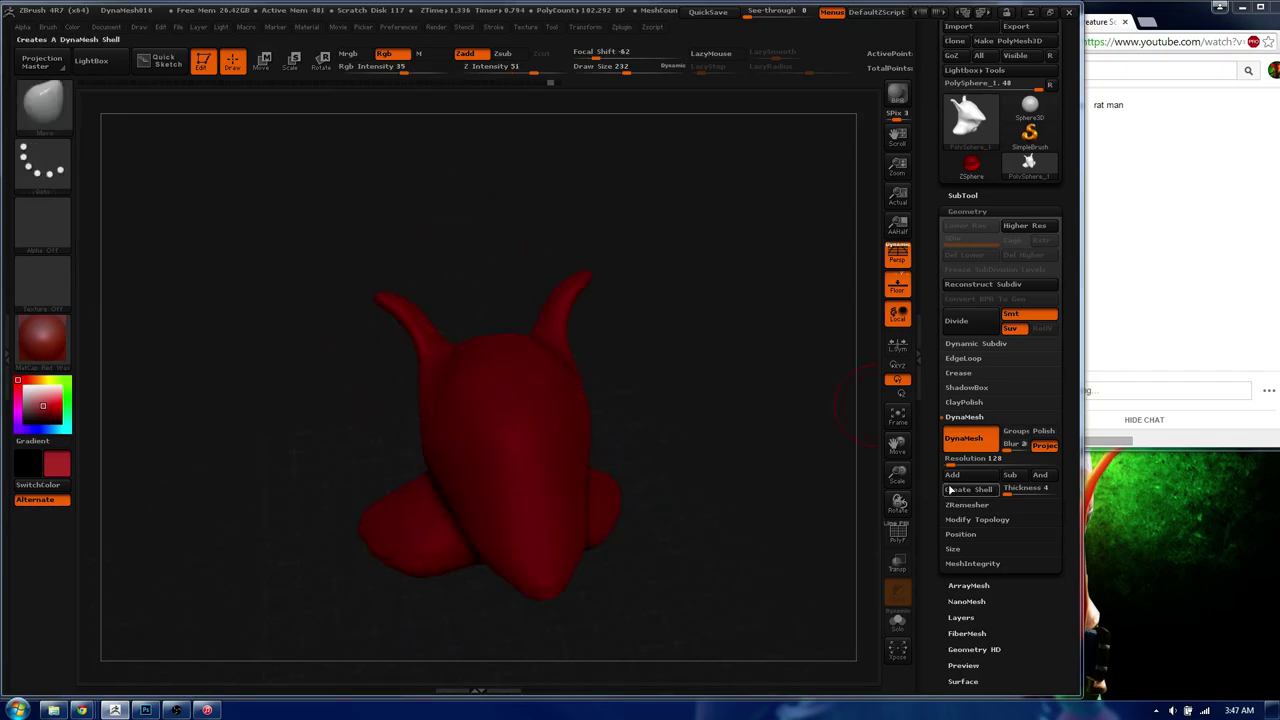
pyautogui.moveTo(950, 458); pyautogui.dragTo(955, 458)
pyautogui.click(964, 442)
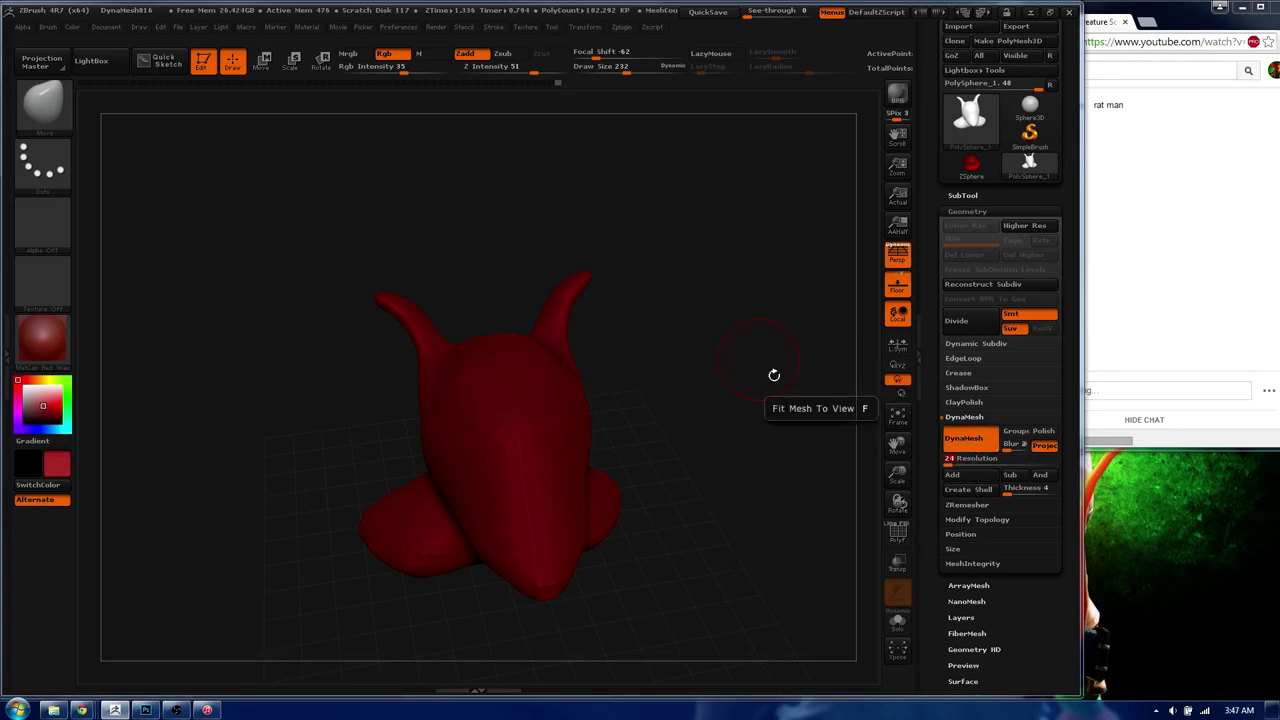
# - Switch to the Standard brush with B-S-T and set Draw Size to 170
pyautogui.moveTo(650, 520); pyautogui.dragTo(604, 408)
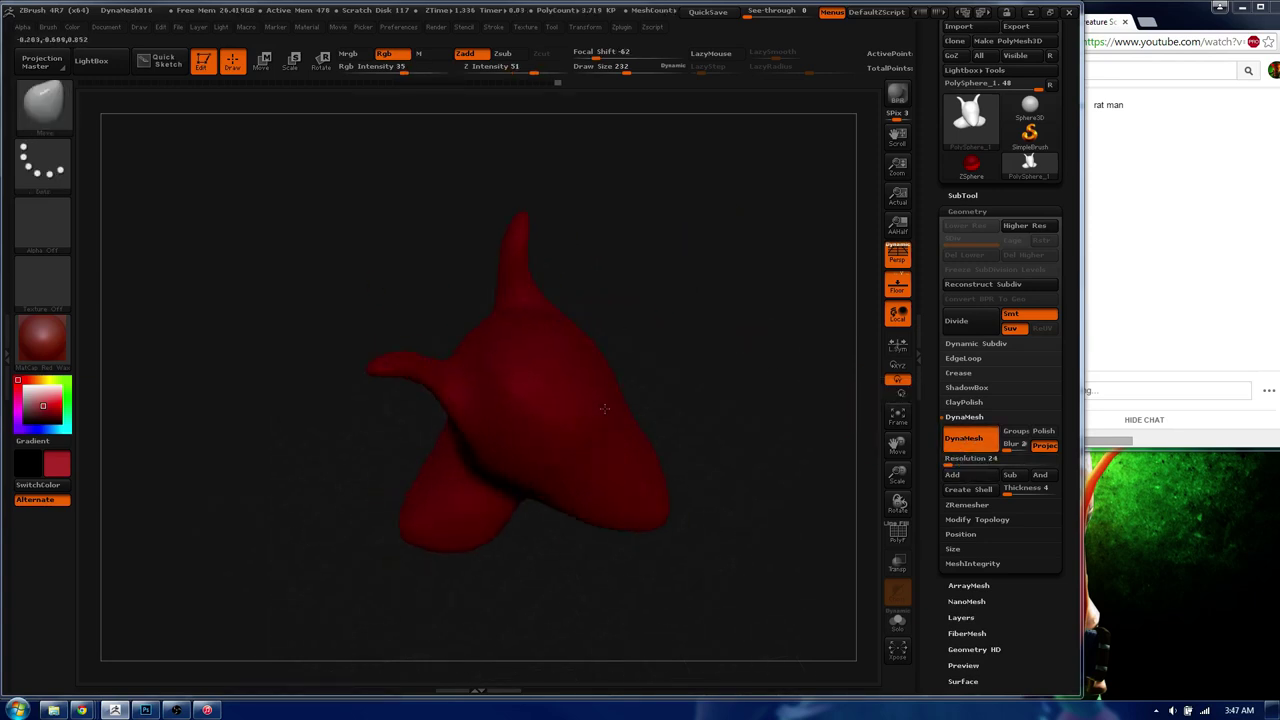
pyautogui.press('b')
pyautogui.press('s')
pyautogui.press('t')
pyautogui.press('s')
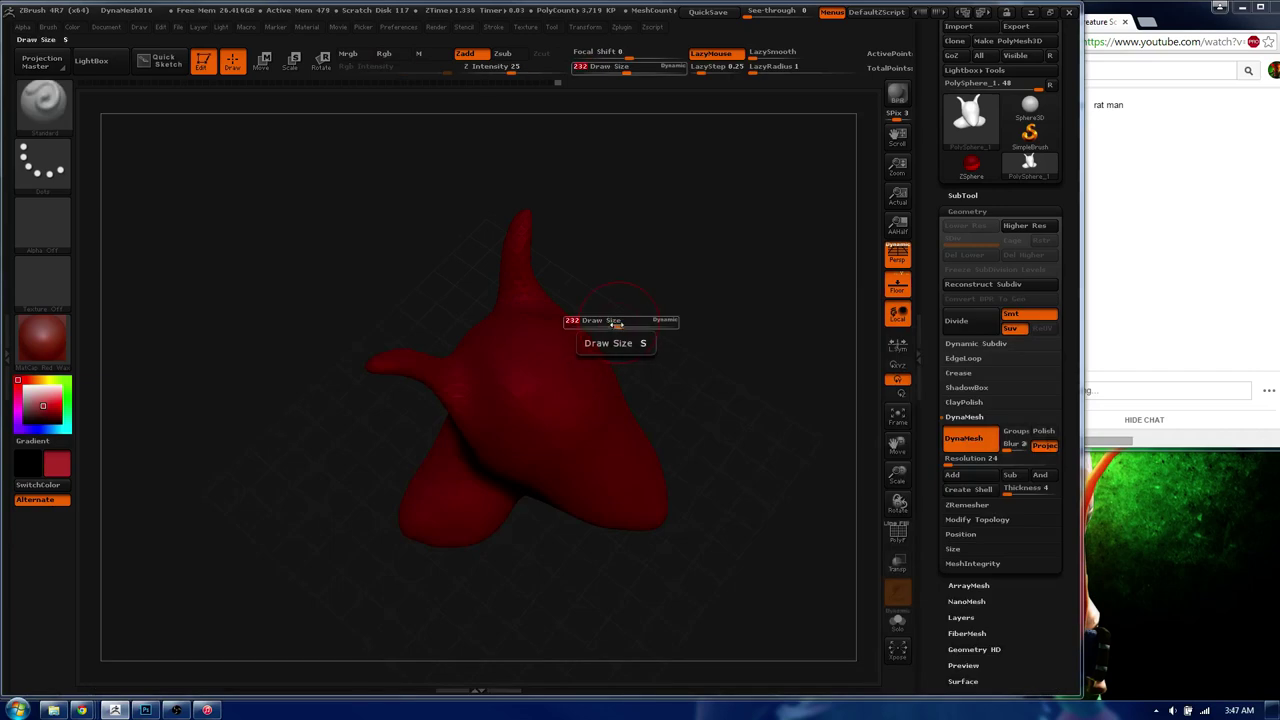
pyautogui.moveTo(618, 322); pyautogui.dragTo(611, 322)
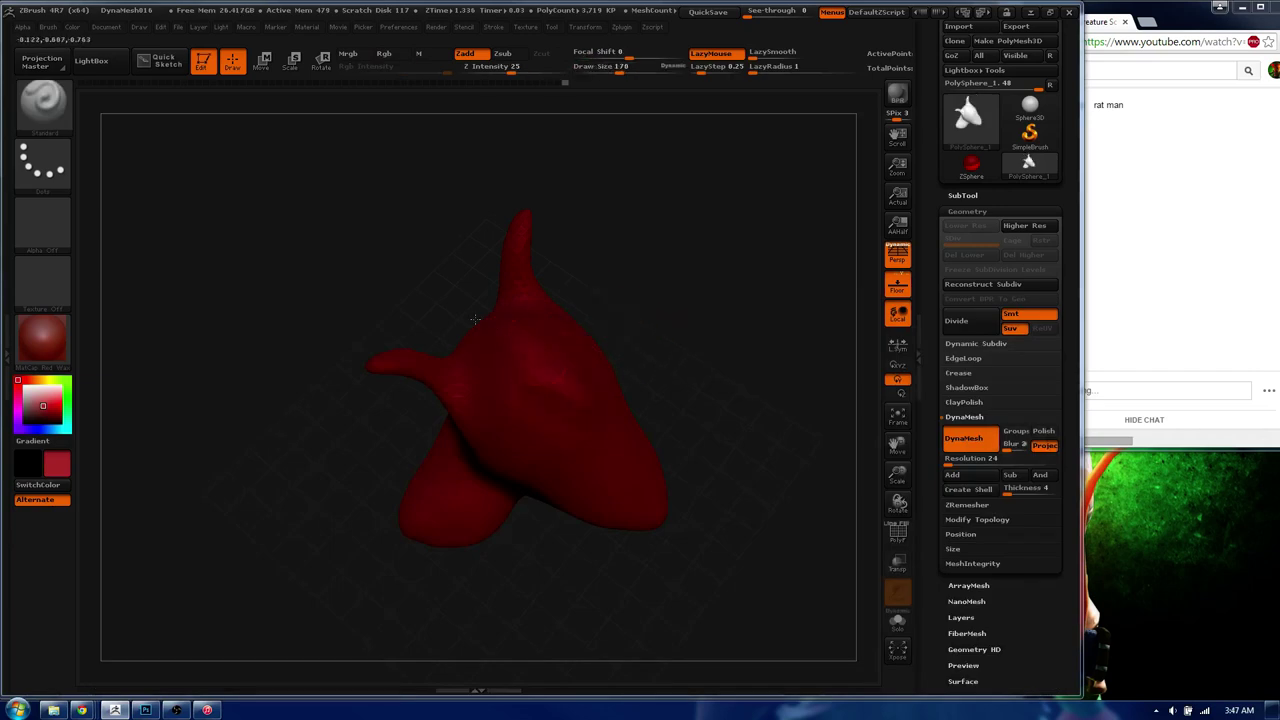
pyautogui.moveTo(522, 362)
pyautogui.mouseDown()
pyautogui.moveTo(611, 349)
pyautogui.moveTo(485, 424)
pyautogui.mouseUp()
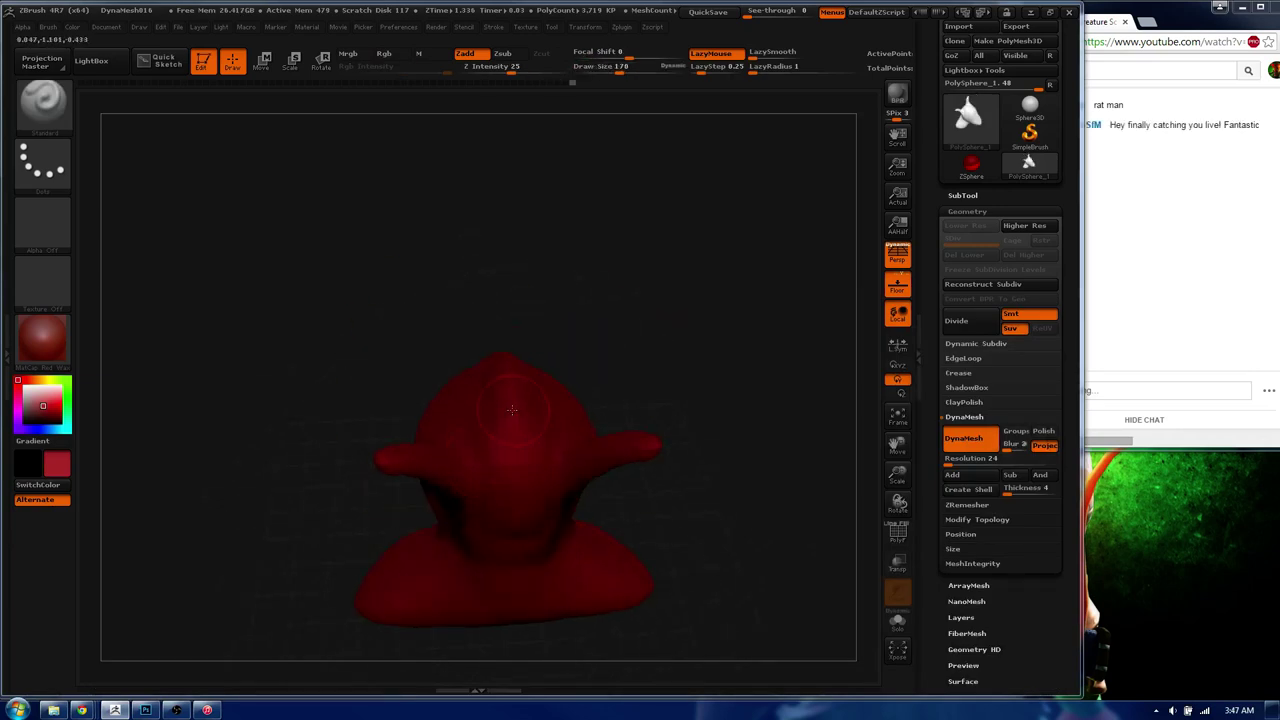
# - Narrow the ZBrush window beside the chat and zoom in close on the head
pyautogui.moveTo(519, 494); pyautogui.dragTo(1050, 163)
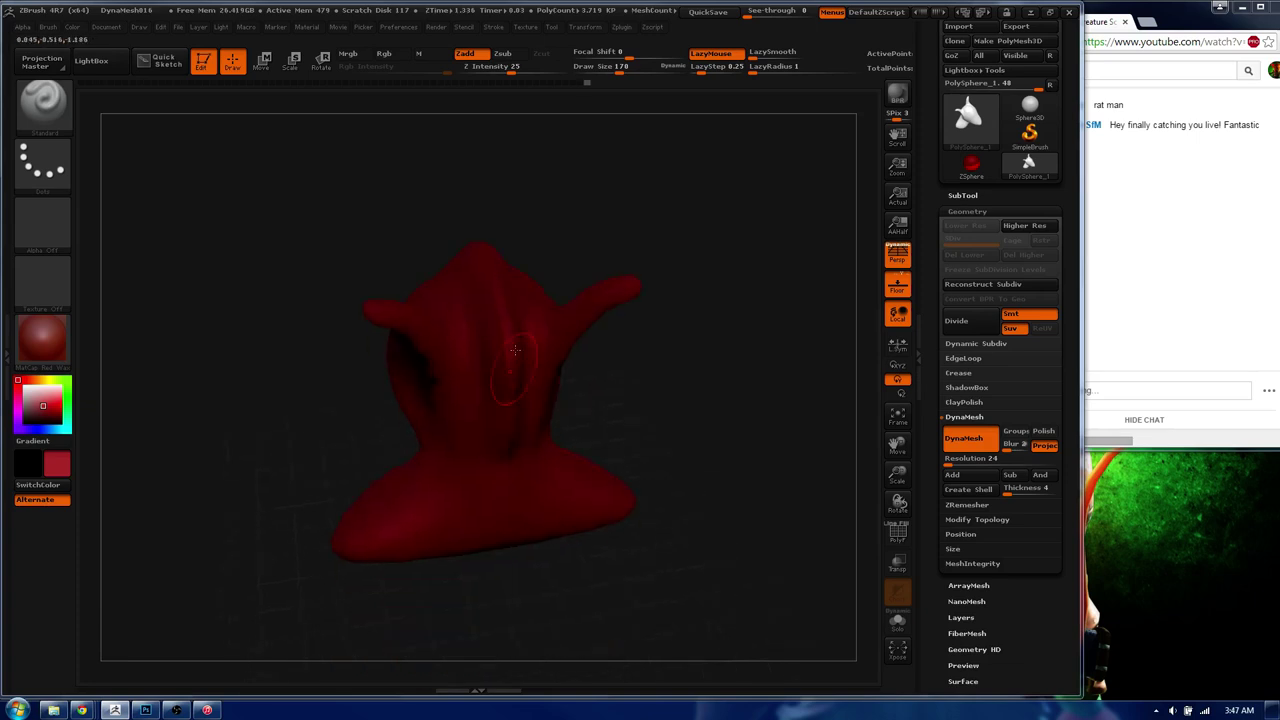
pyautogui.click(1177, 27)
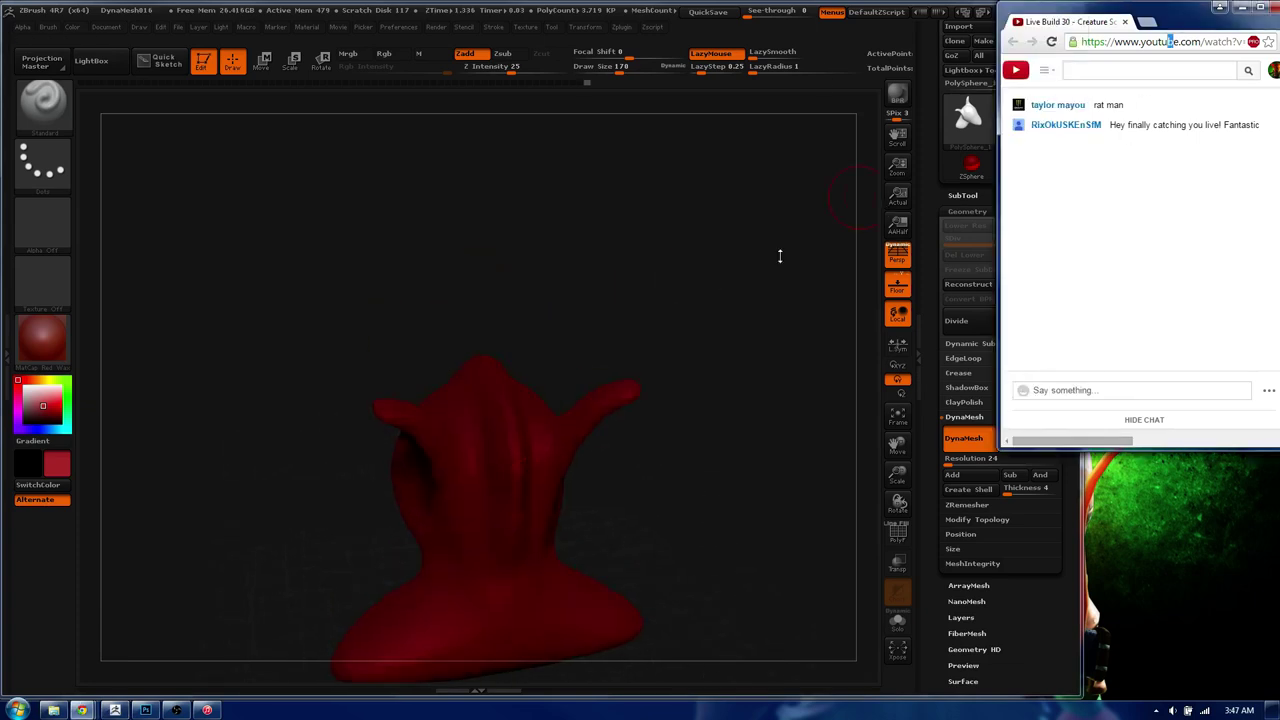
pyautogui.moveTo(1082, 485); pyautogui.dragTo(1008, 470)
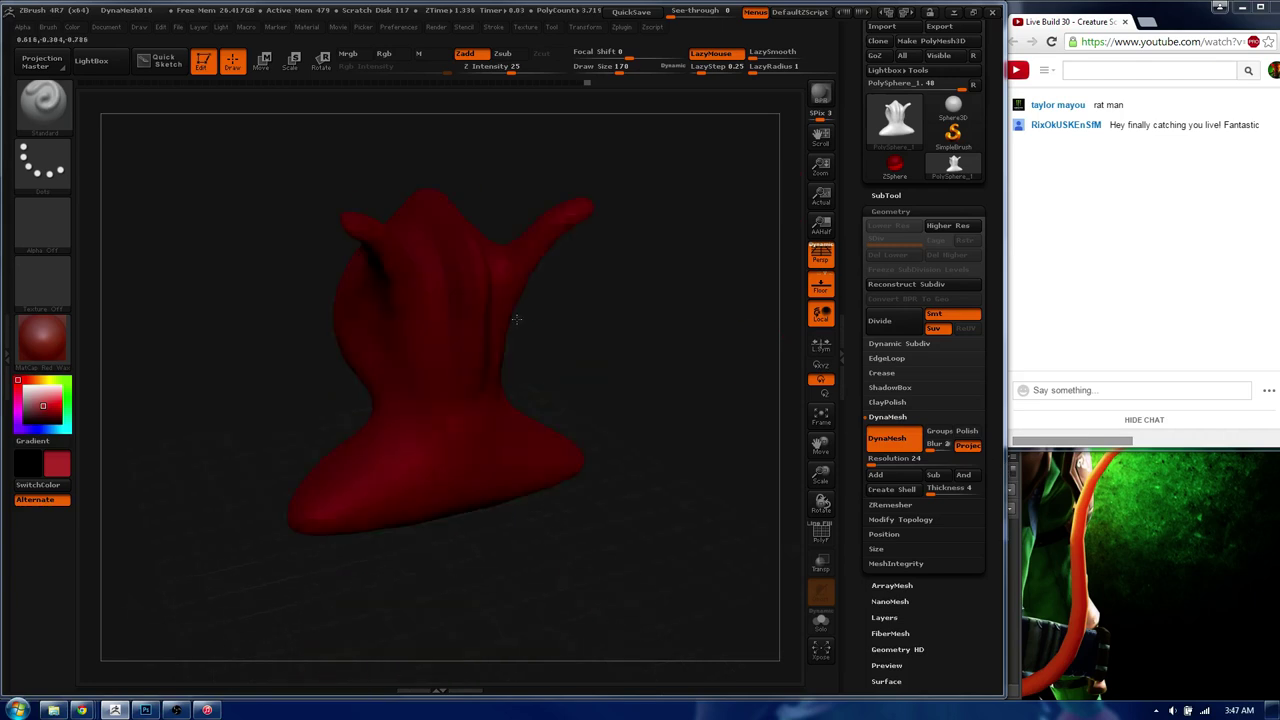
pyautogui.moveTo(488, 258); pyautogui.dragTo(540, 395)
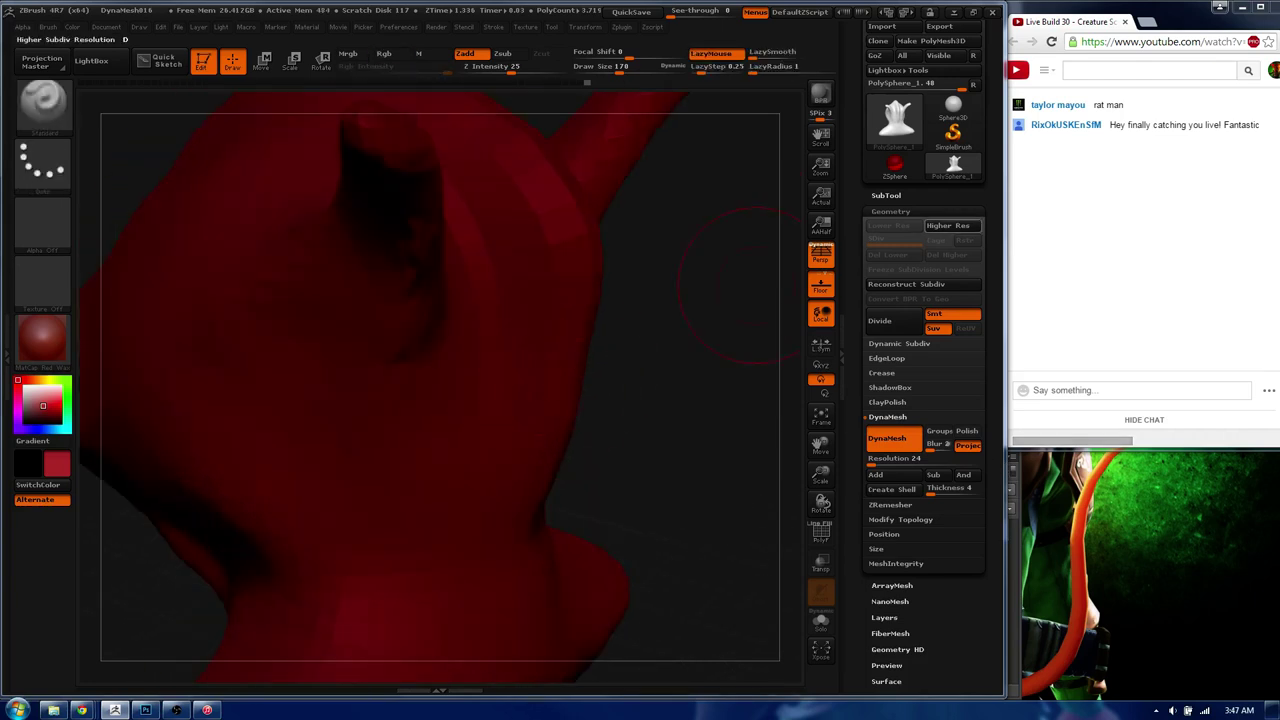
pyautogui.press('d')
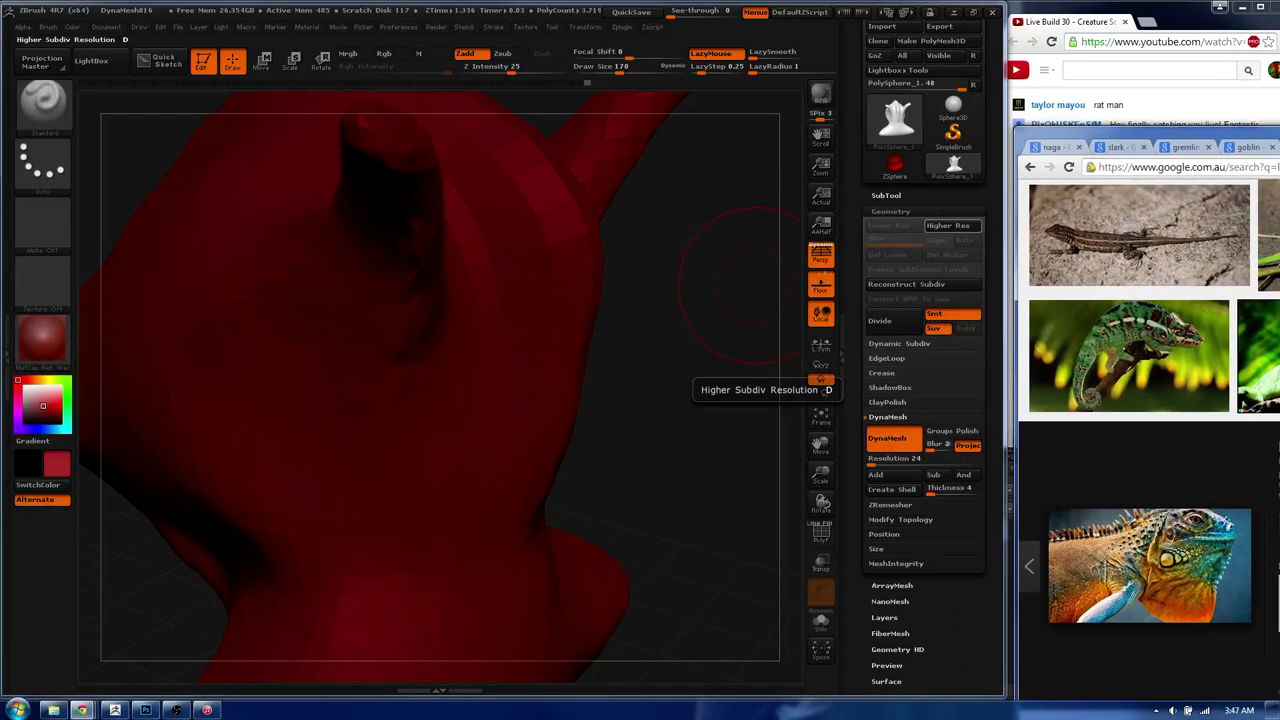
# - Bring the chat forward and frame the head, zooming in on the snout
pyautogui.click(1172, 40)
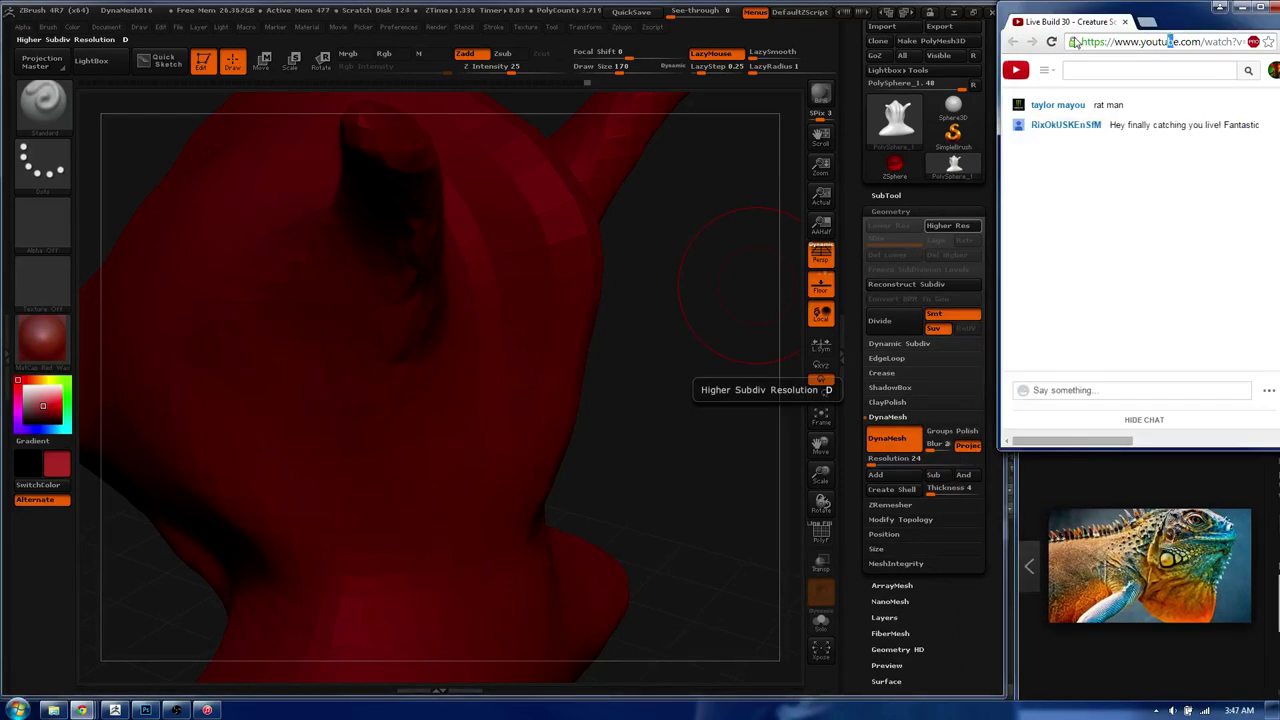
pyautogui.moveTo(446, 402); pyautogui.dragTo(521, 376)
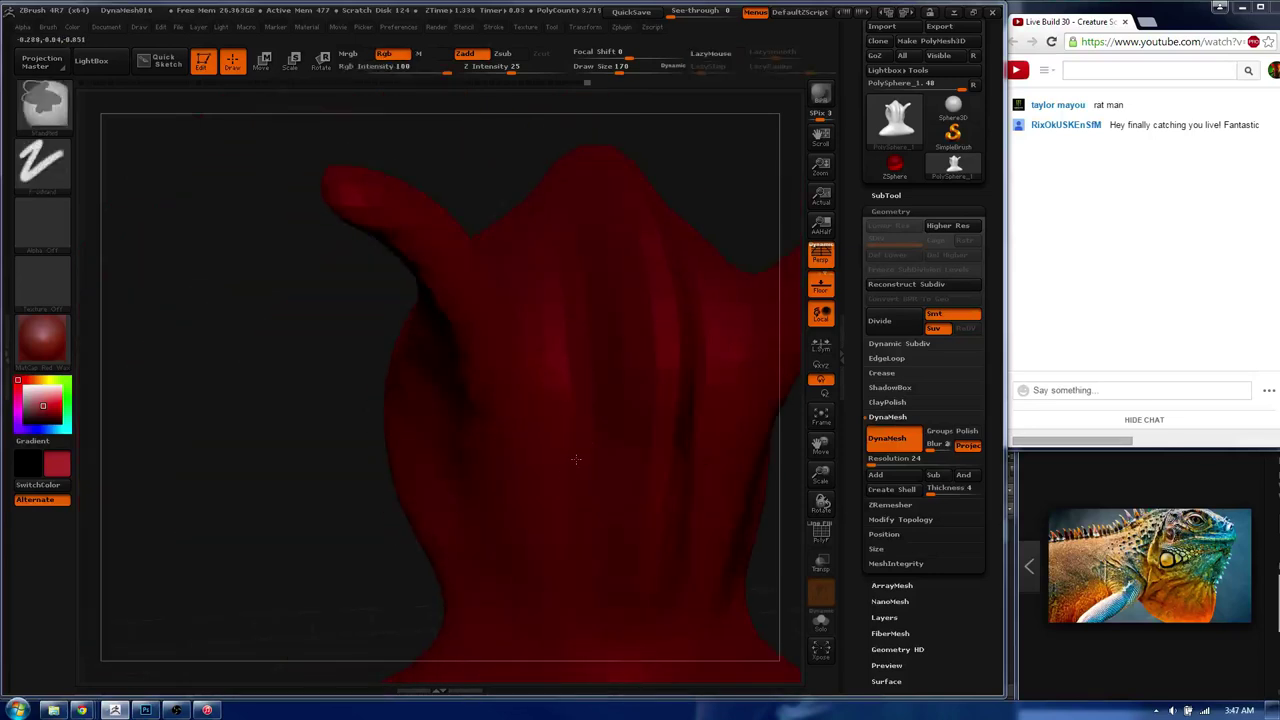
pyautogui.press('f')
pyautogui.moveTo(522, 376); pyautogui.dragTo(563, 330)
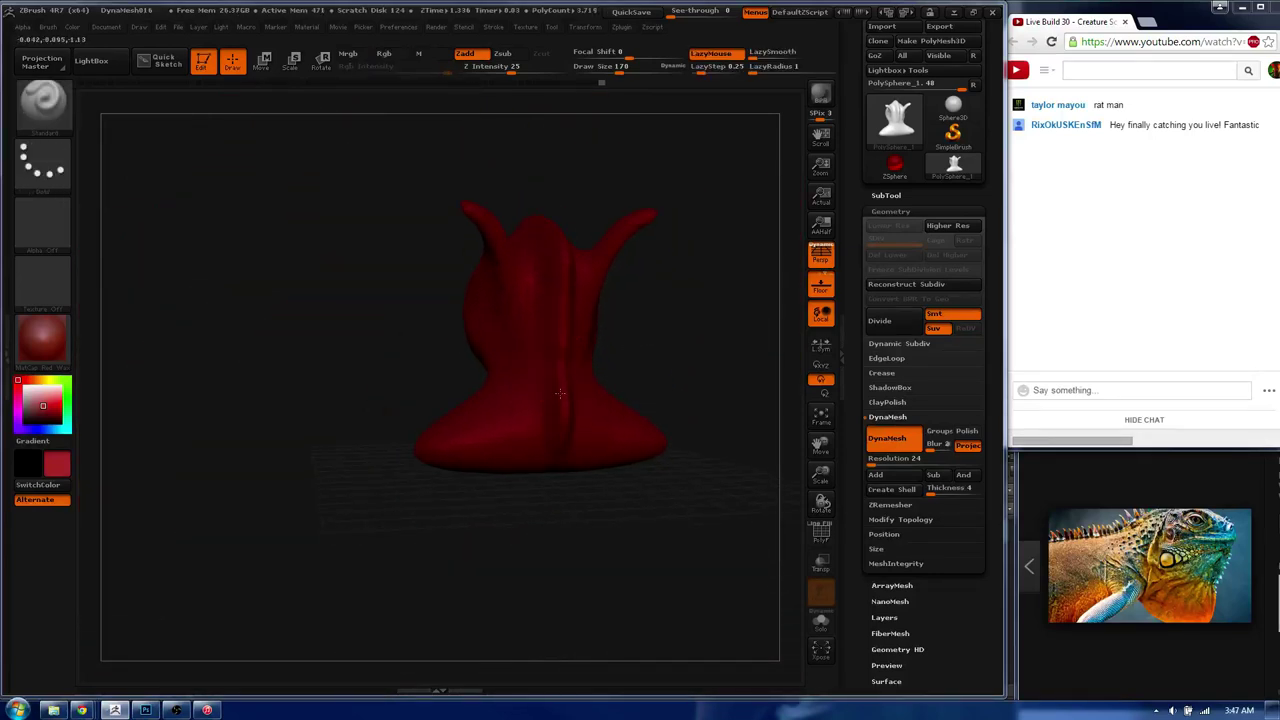
pyautogui.moveTo(567, 413)
pyautogui.mouseDown()
pyautogui.moveTo(459, 419)
pyautogui.moveTo(571, 415)
pyautogui.mouseUp()
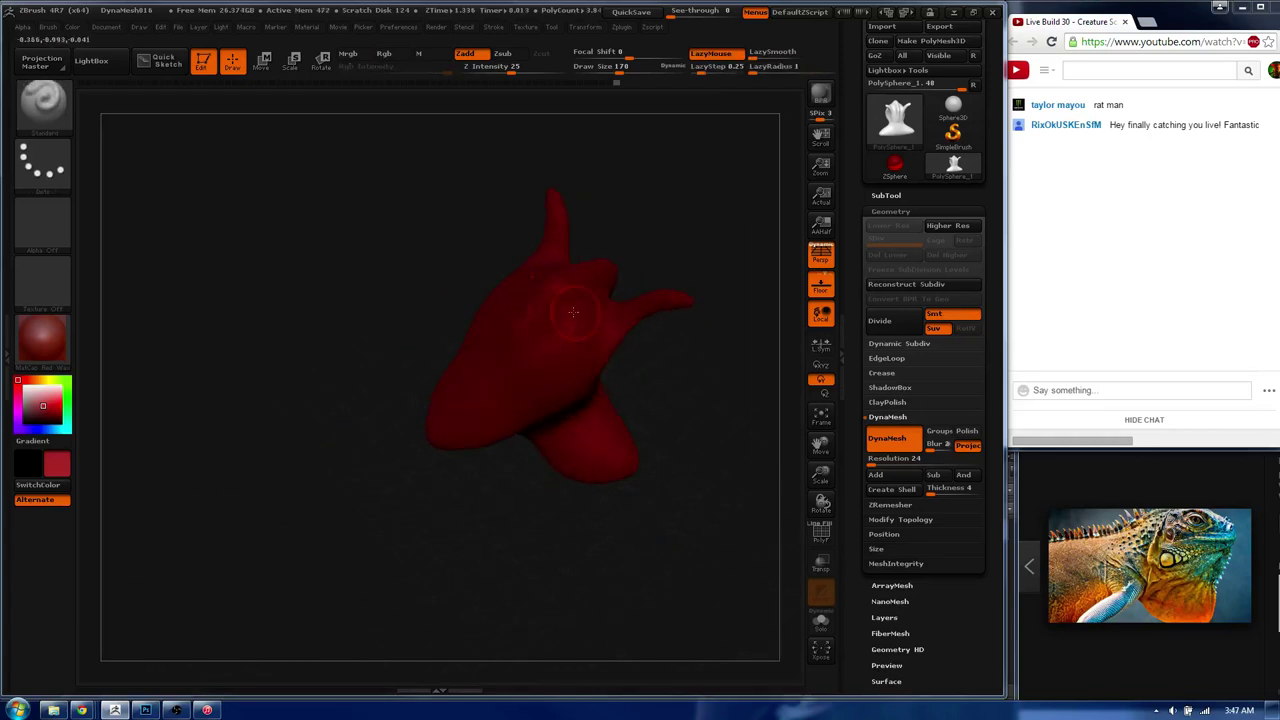
pyautogui.moveTo(563, 347)
pyautogui.mouseDown()
pyautogui.moveTo(473, 386)
pyautogui.moveTo(529, 320)
pyautogui.moveTo(647, 261)
pyautogui.mouseUp()
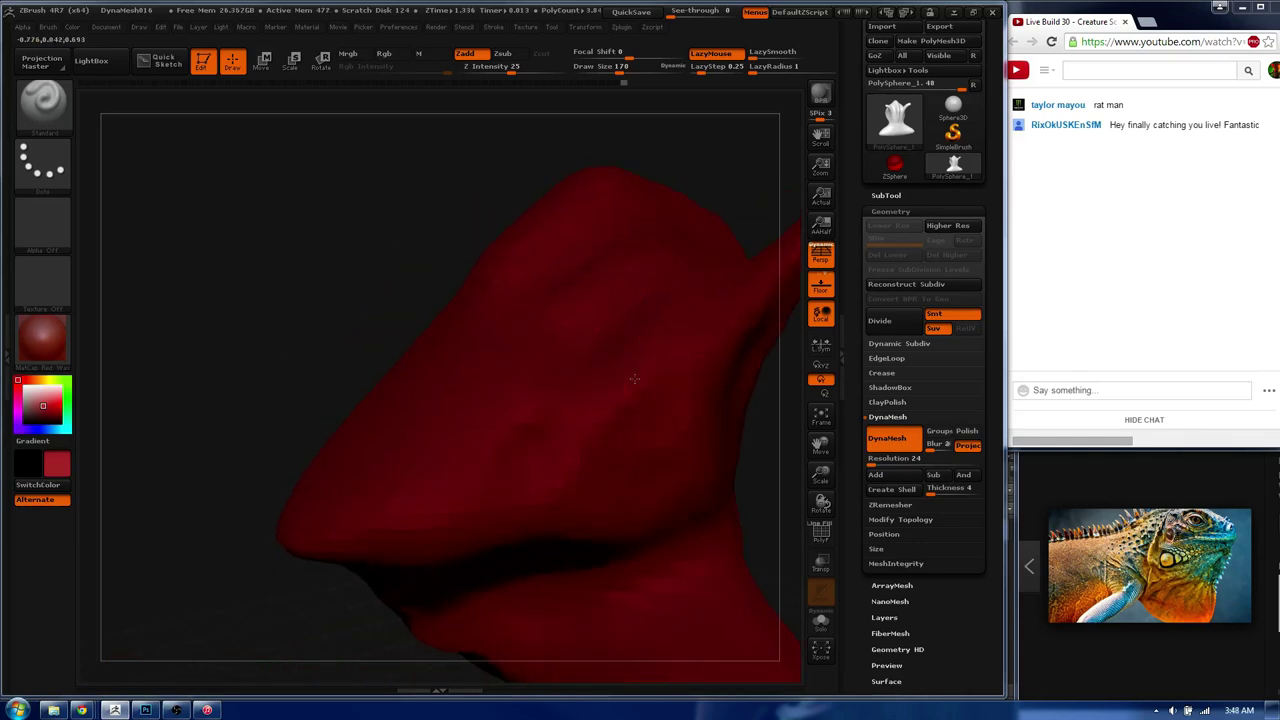
# - Turn off LazyMouse and smooth the neck surface from front and side views
pyautogui.click(712, 54)
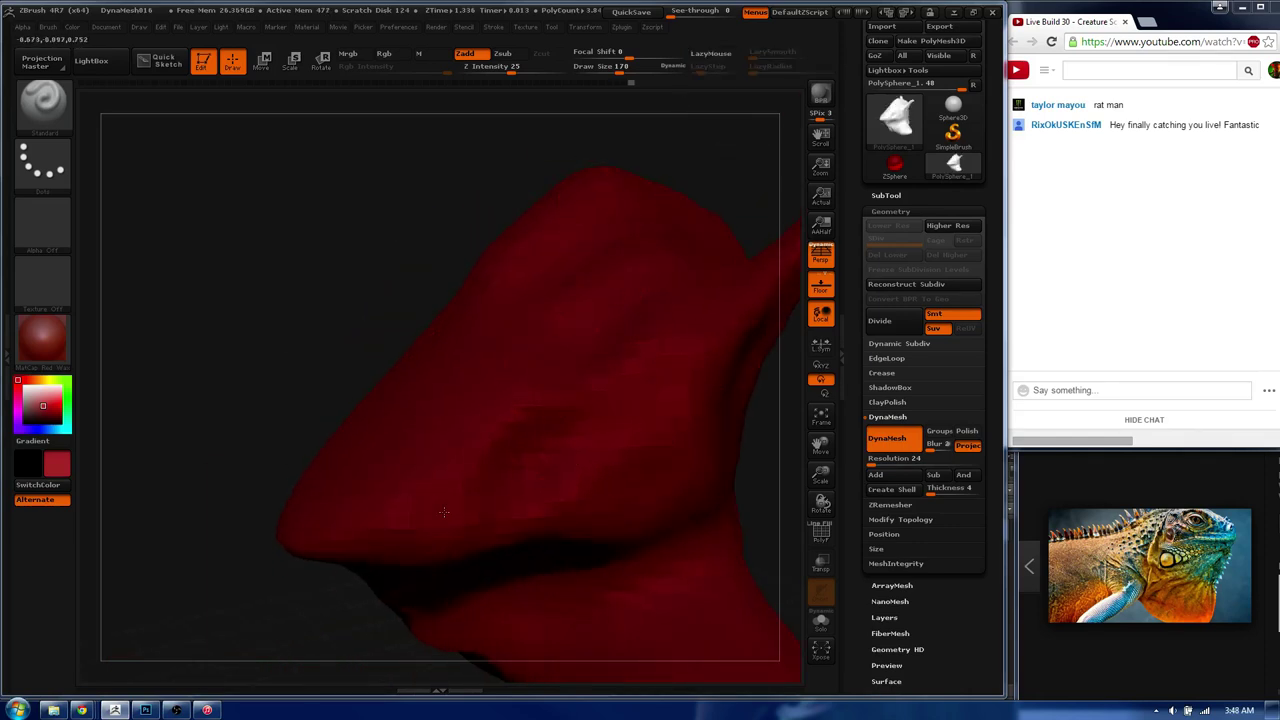
pyautogui.press('shift')
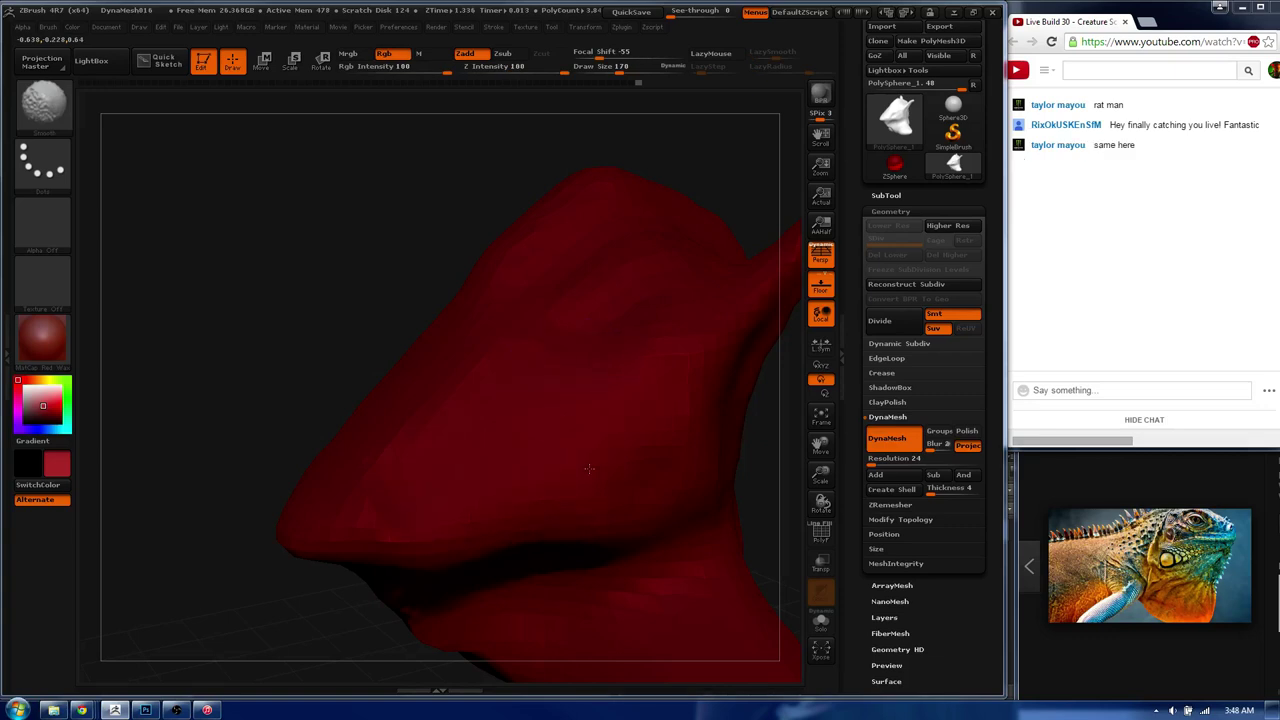
pyautogui.moveTo(500, 428)
pyautogui.mouseDown()
pyautogui.moveTo(508, 366)
pyautogui.moveTo(486, 349)
pyautogui.moveTo(471, 410)
pyautogui.moveTo(626, 411)
pyautogui.mouseUp()
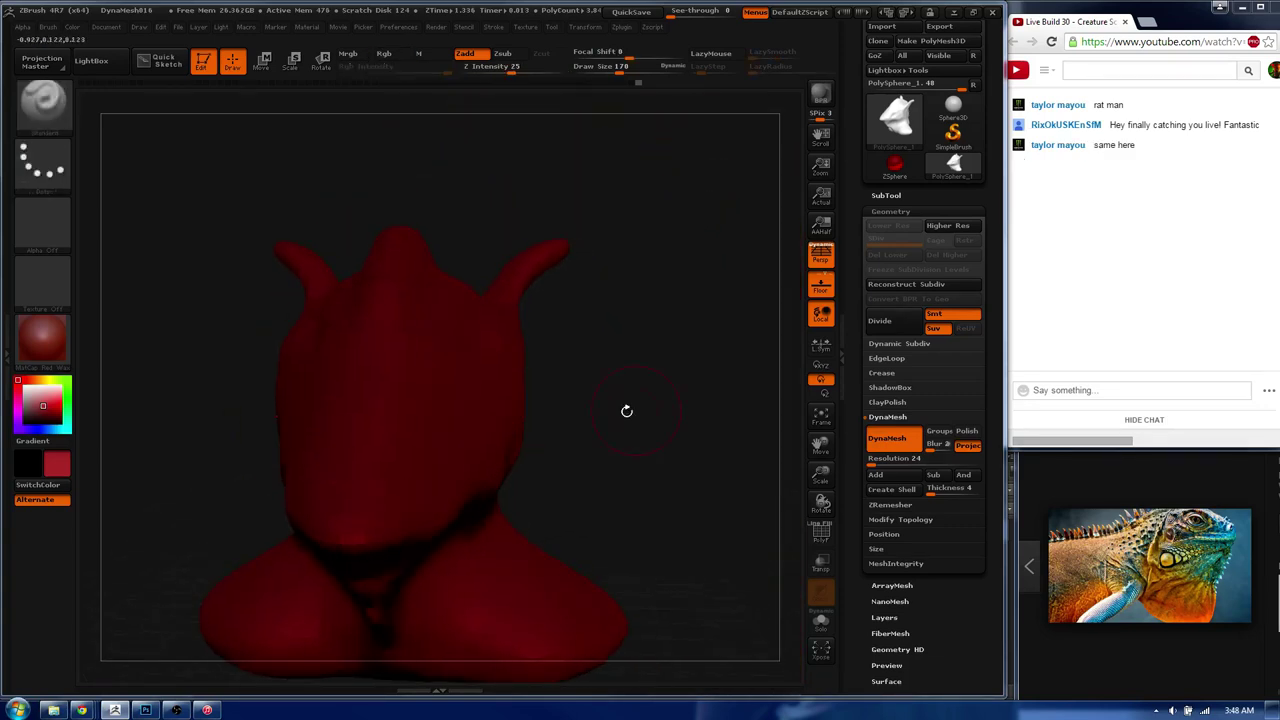
pyautogui.moveTo(450, 485)
pyautogui.mouseDown()
pyautogui.moveTo(443, 457)
pyautogui.moveTo(429, 471)
pyautogui.moveTo(403, 444)
pyautogui.moveTo(425, 468)
pyautogui.mouseUp()
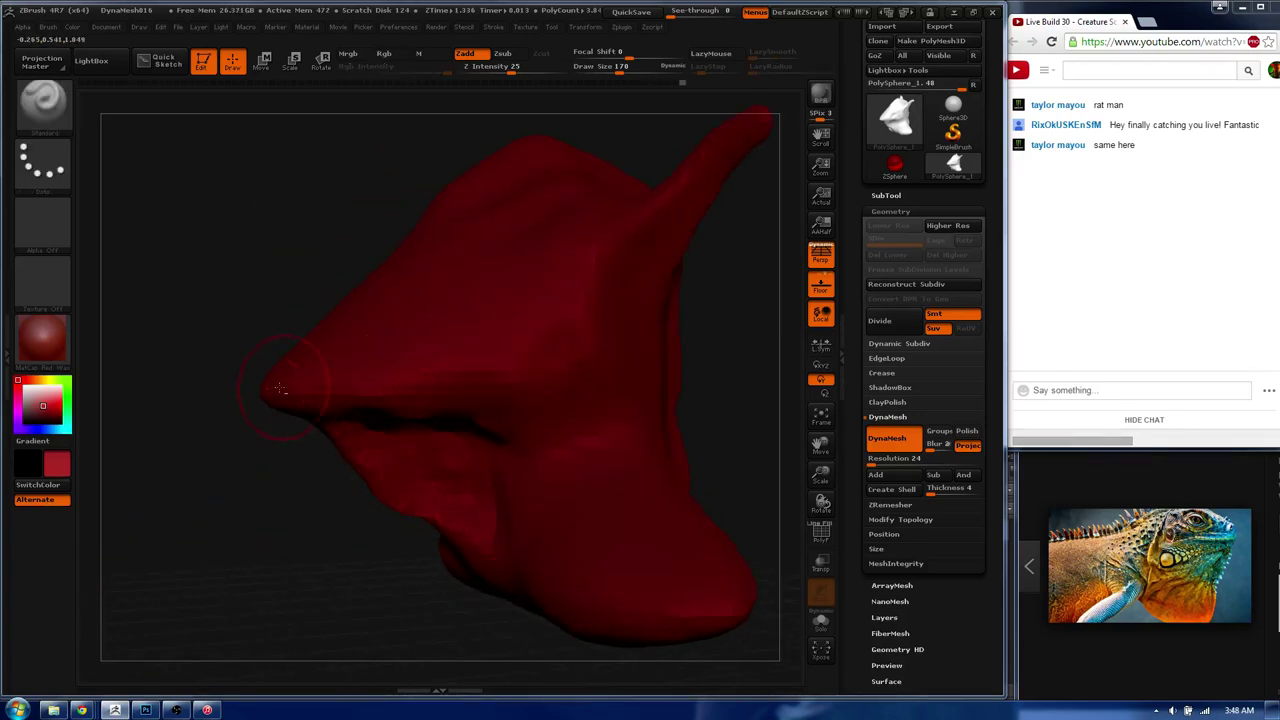
pyautogui.moveTo(522, 410); pyautogui.dragTo(443, 372, button='right')
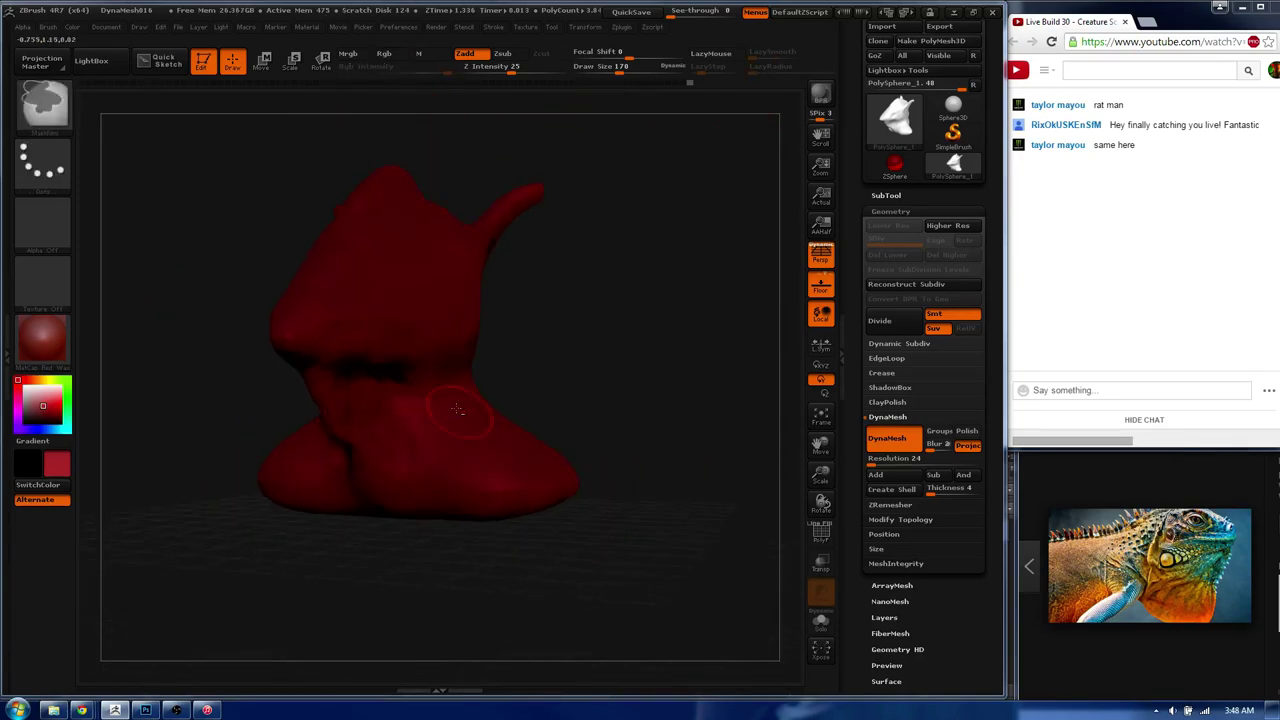
# - Enlarge the brush to Draw Size 244 and sculpt the neck from frontal and side angles
pyautogui.press('s')
pyautogui.moveTo(450, 392); pyautogui.dragTo(466, 426)
pyautogui.moveTo(466, 426)
pyautogui.mouseDown(button='right')
pyautogui.moveTo(477, 458)
pyautogui.moveTo(560, 471)
pyautogui.moveTo(581, 494)
pyautogui.moveTo(562, 443)
pyautogui.moveTo(440, 475)
pyautogui.mouseUp(button='right')
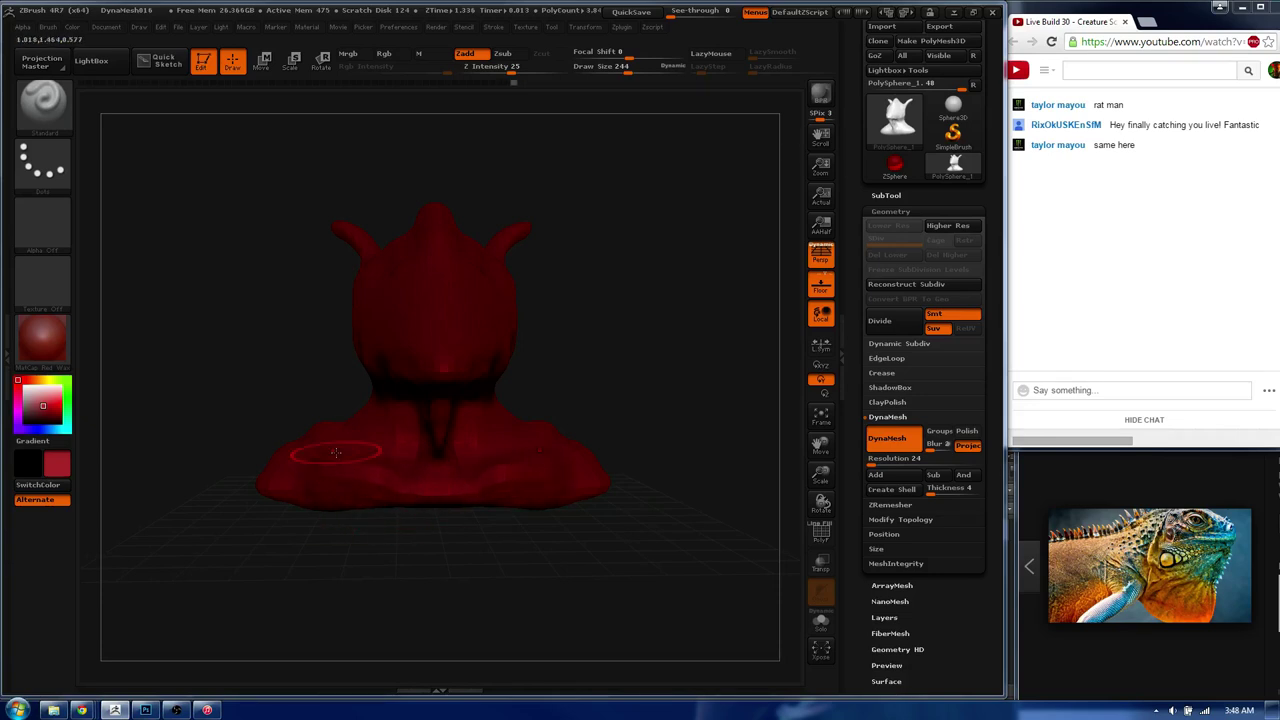
pyautogui.moveTo(336, 453)
pyautogui.mouseDown(button='right')
pyautogui.moveTo(360, 457)
pyautogui.moveTo(322, 459)
pyautogui.mouseUp(button='right')
pyautogui.moveTo(378, 493)
pyautogui.mouseDown(button='right')
pyautogui.moveTo(524, 458)
pyautogui.moveTo(441, 442)
pyautogui.moveTo(506, 457)
pyautogui.moveTo(590, 325)
pyautogui.mouseUp(button='right')
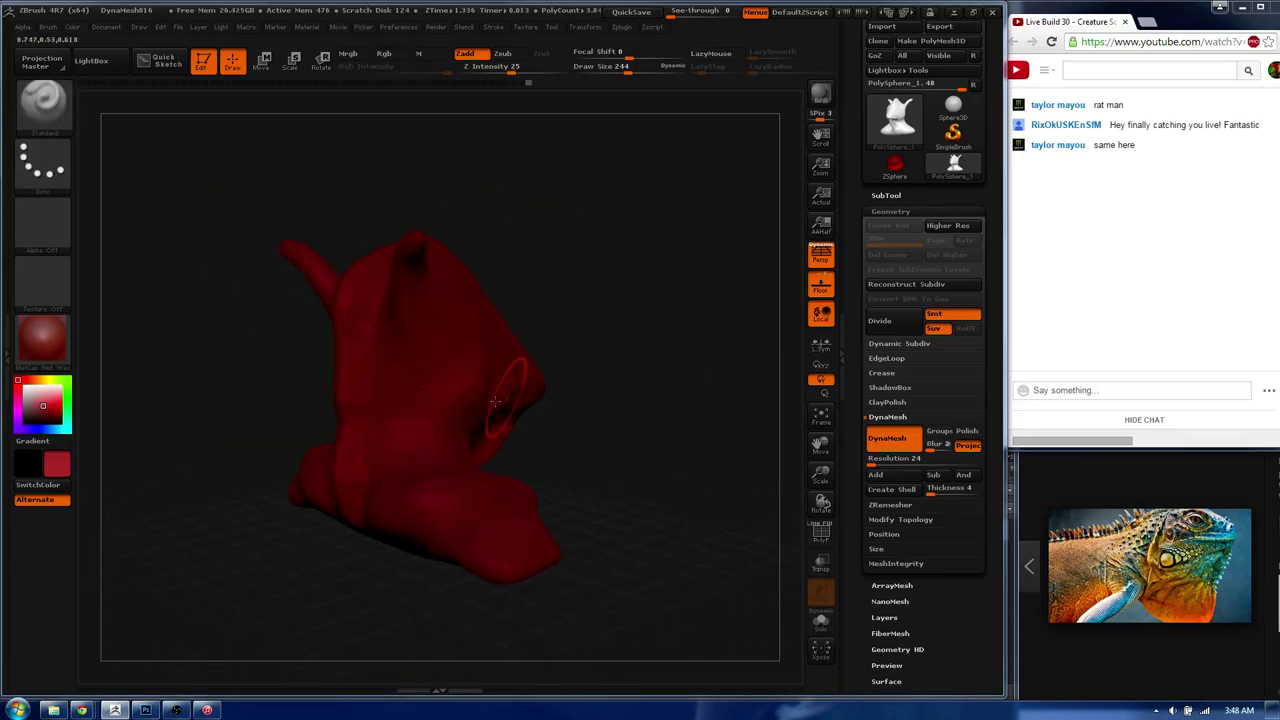
pyautogui.press('ctrl')
pyautogui.keyDown('alt'); pyautogui.moveTo(478, 401); pyautogui.dragTo(283, 393, button='right'); pyautogui.keyUp('alt')
# - Check the material list, keeping Red Wax, and open the larger colour picker
pyautogui.click(45, 340)
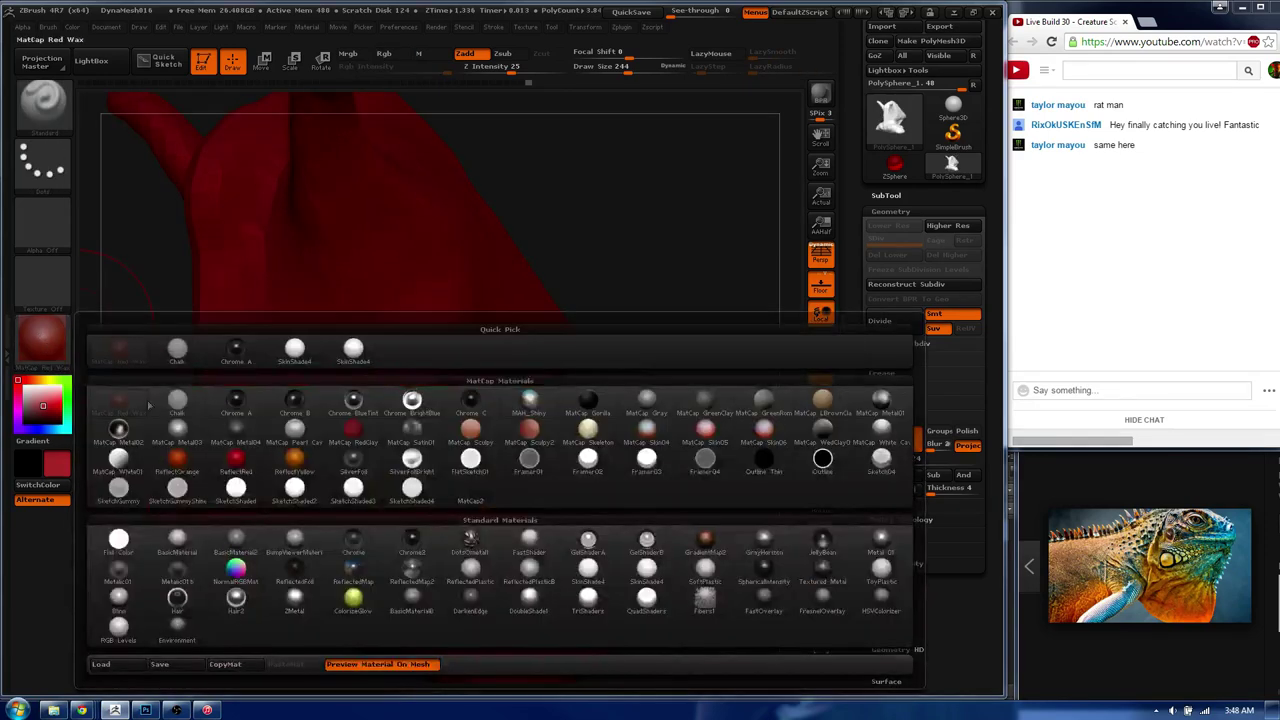
pyautogui.click(55, 420)
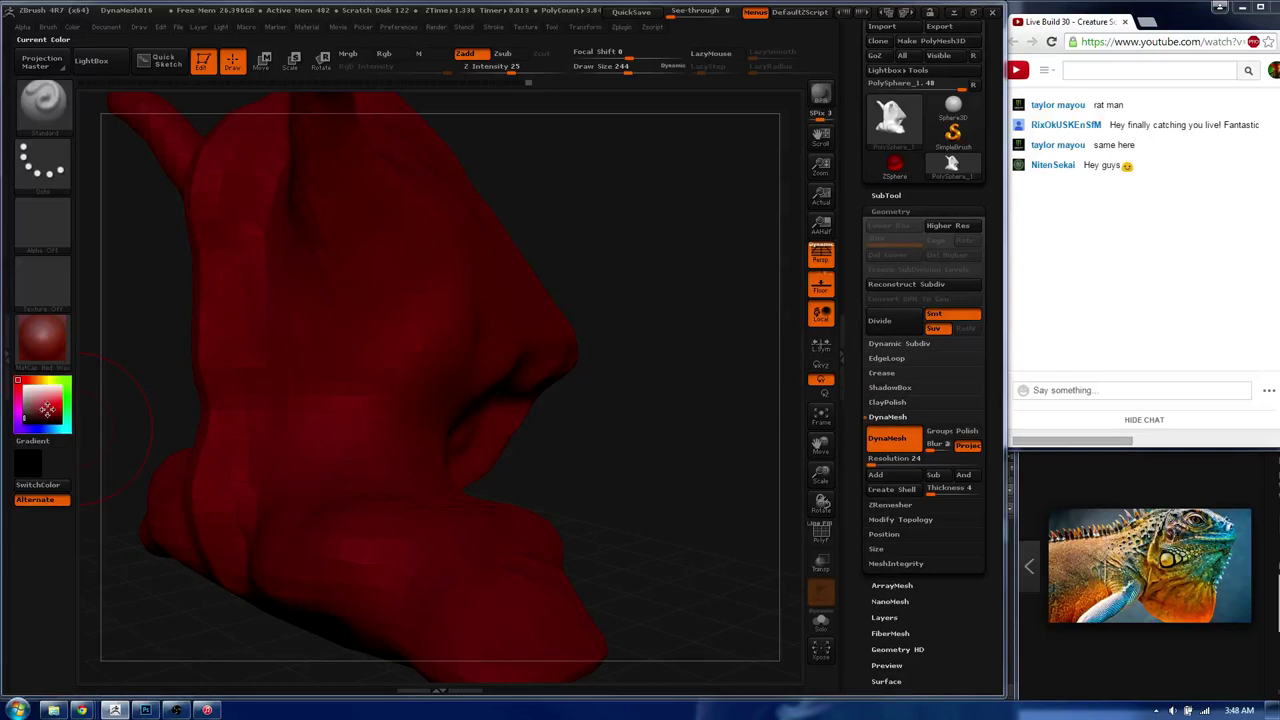
pyautogui.click(42, 340)
pyautogui.click(130, 397)
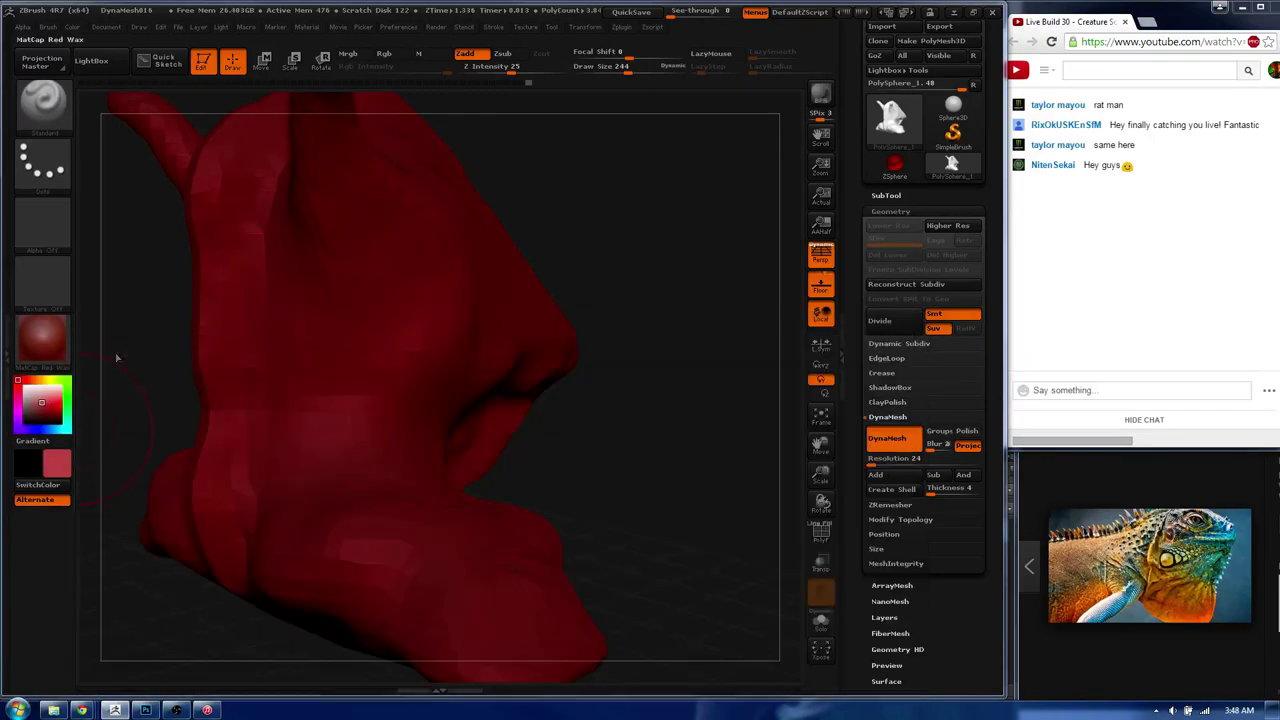
pyautogui.click(62, 420)
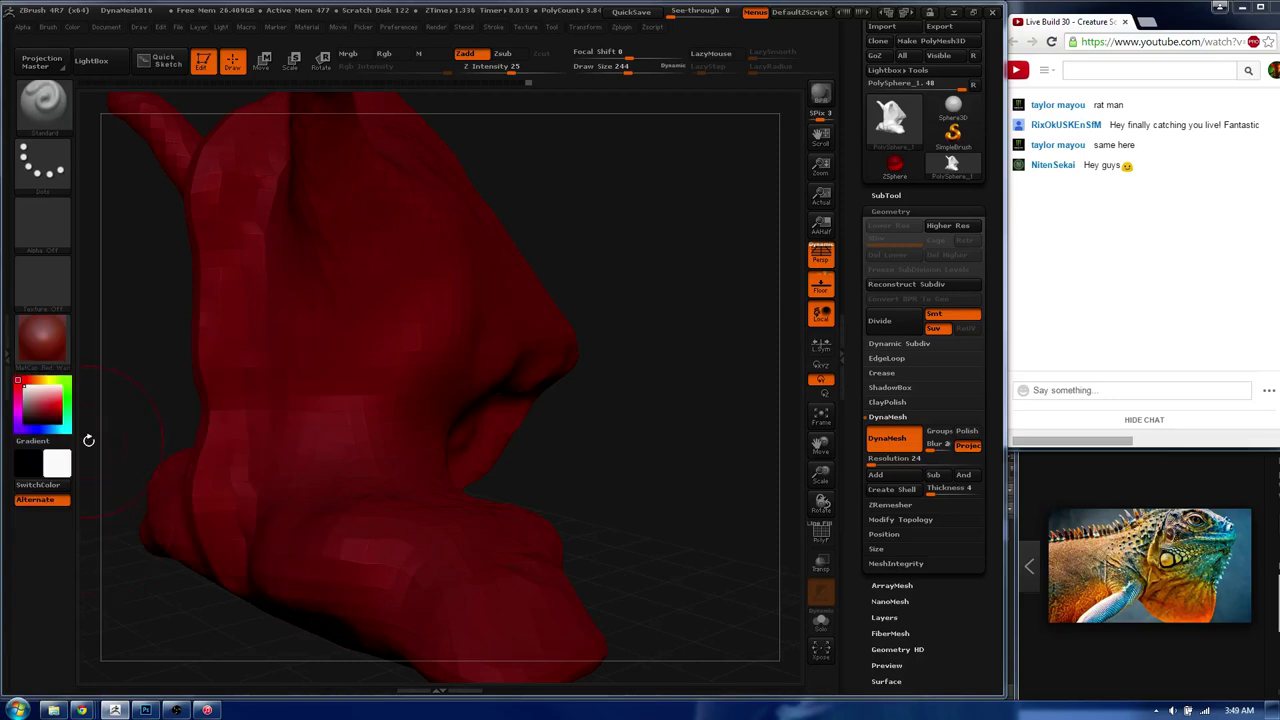
# - Build up the rounded knob at the base of the neck with the Standard brush
pyautogui.moveTo(130, 400); pyautogui.dragTo(377, 110)
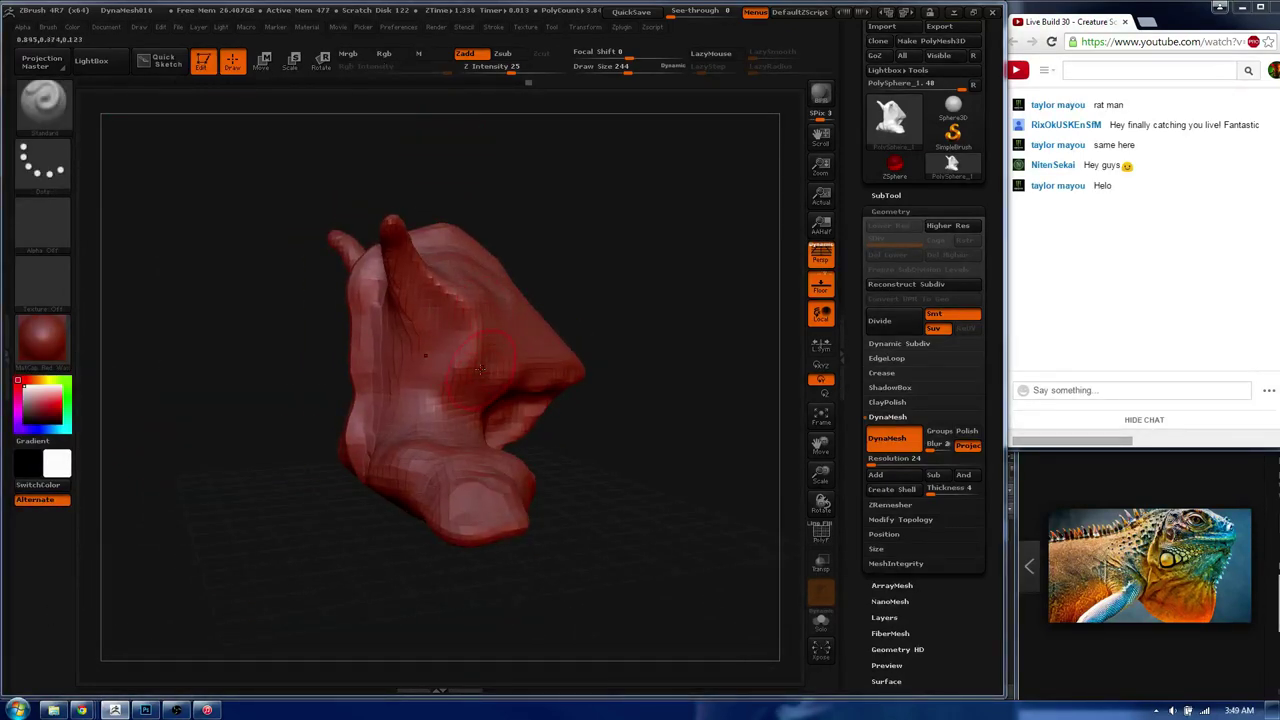
pyautogui.moveTo(492, 374)
pyautogui.mouseDown()
pyautogui.moveTo(489, 449)
pyautogui.moveTo(421, 513)
pyautogui.mouseUp()
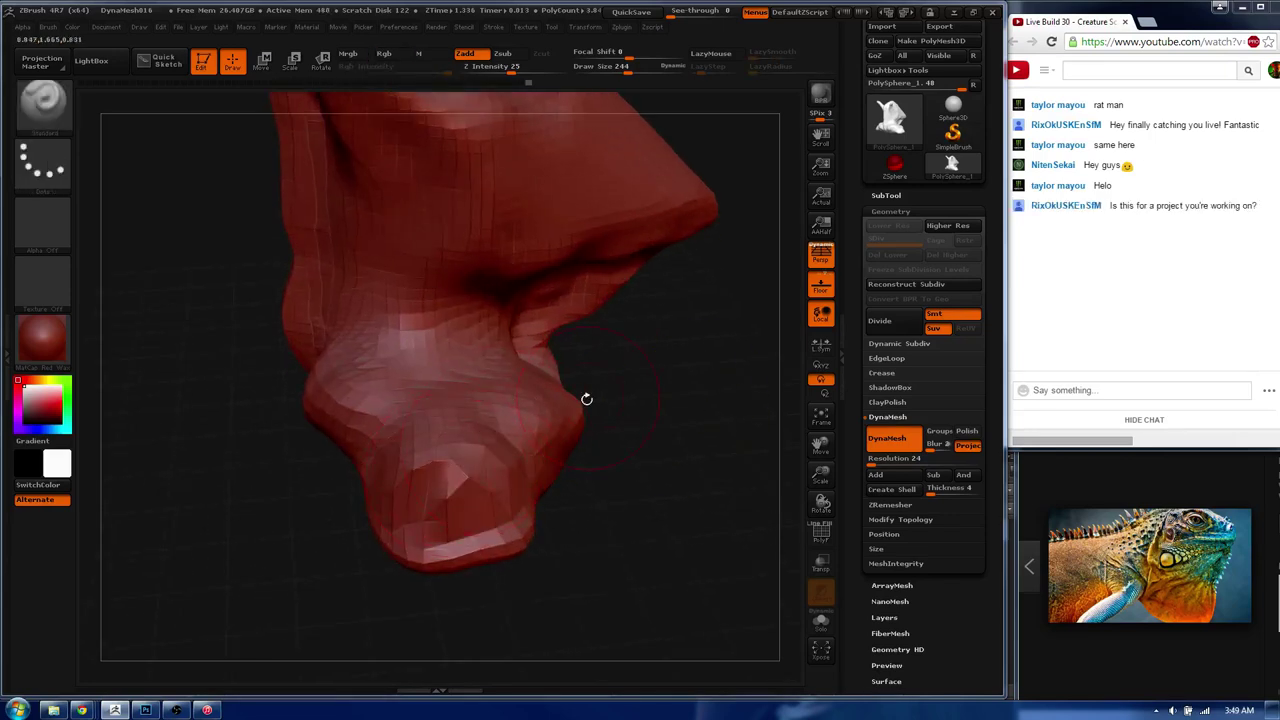
pyautogui.keyDown('alt'); pyautogui.moveTo(586, 397); pyautogui.dragTo(586, 421); pyautogui.keyUp('alt')
pyautogui.moveTo(470, 470)
pyautogui.mouseDown()
pyautogui.moveTo(430, 517)
pyautogui.moveTo(570, 520)
pyautogui.mouseUp()
pyautogui.moveTo(590, 470); pyautogui.dragTo(596, 444)
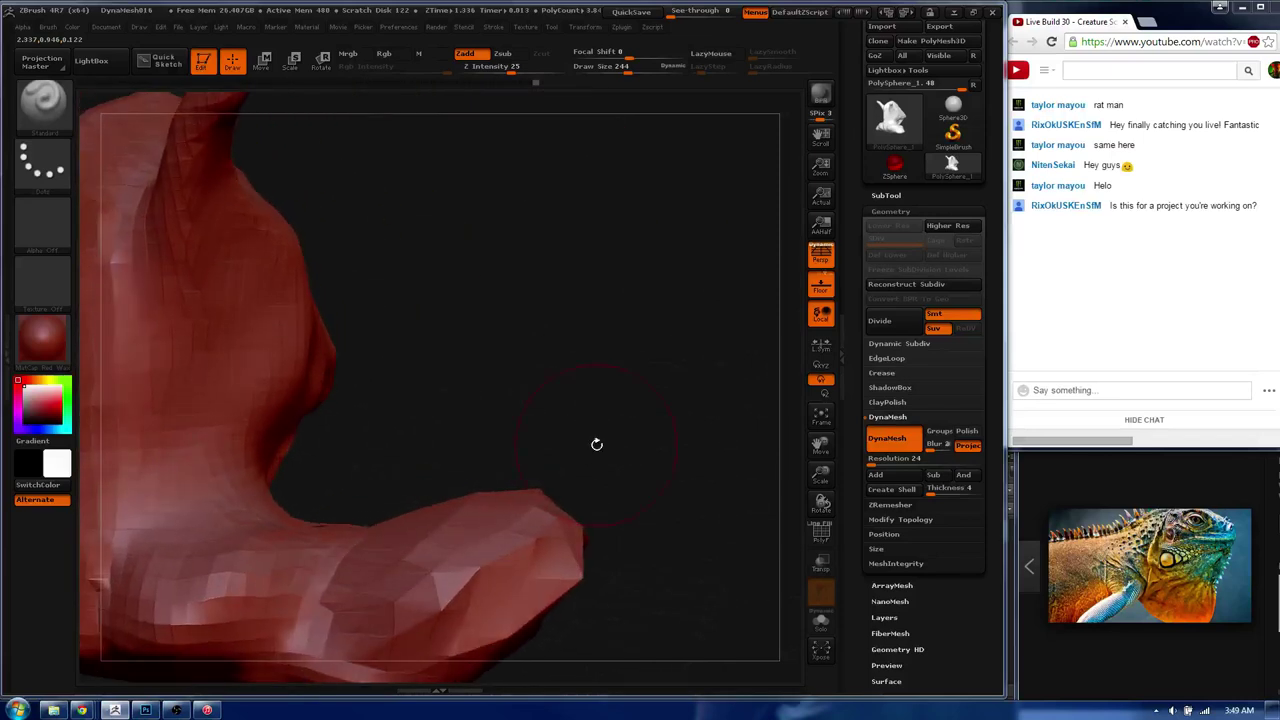
pyautogui.moveTo(583, 487); pyautogui.dragTo(736, 330)
# - Mask a strip beside the base knob and remesh, then undo the resulting bulge
pyautogui.press('ctrl')
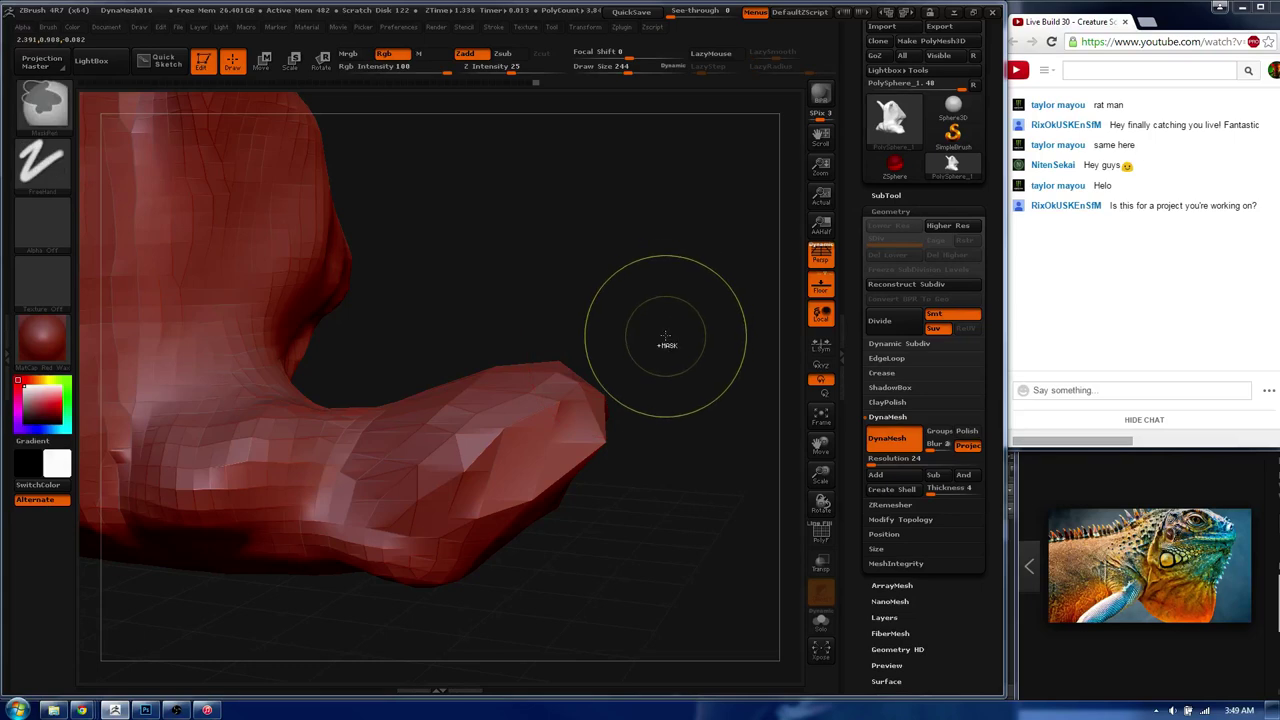
pyautogui.keyDown('ctrl'); pyautogui.moveTo(671, 306); pyautogui.dragTo(699, 412); pyautogui.keyUp('ctrl')
pyautogui.keyDown('shift'); pyautogui.moveTo(575, 405); pyautogui.dragTo(478, 468); pyautogui.keyUp('shift')
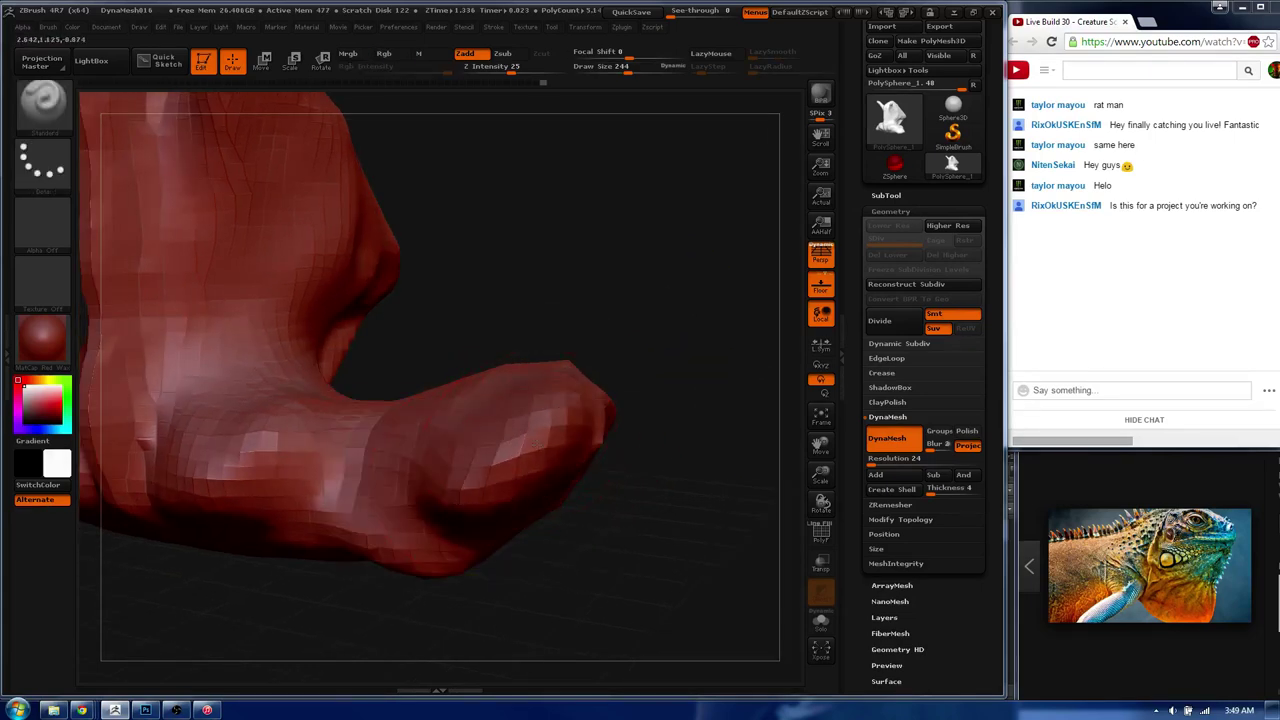
pyautogui.keyDown('ctrl'); pyautogui.moveTo(708, 300); pyautogui.dragTo(708, 520); pyautogui.keyUp('ctrl')
pyautogui.keyDown('ctrl'); pyautogui.moveTo(655, 330); pyautogui.dragTo(680, 555); pyautogui.keyUp('ctrl')
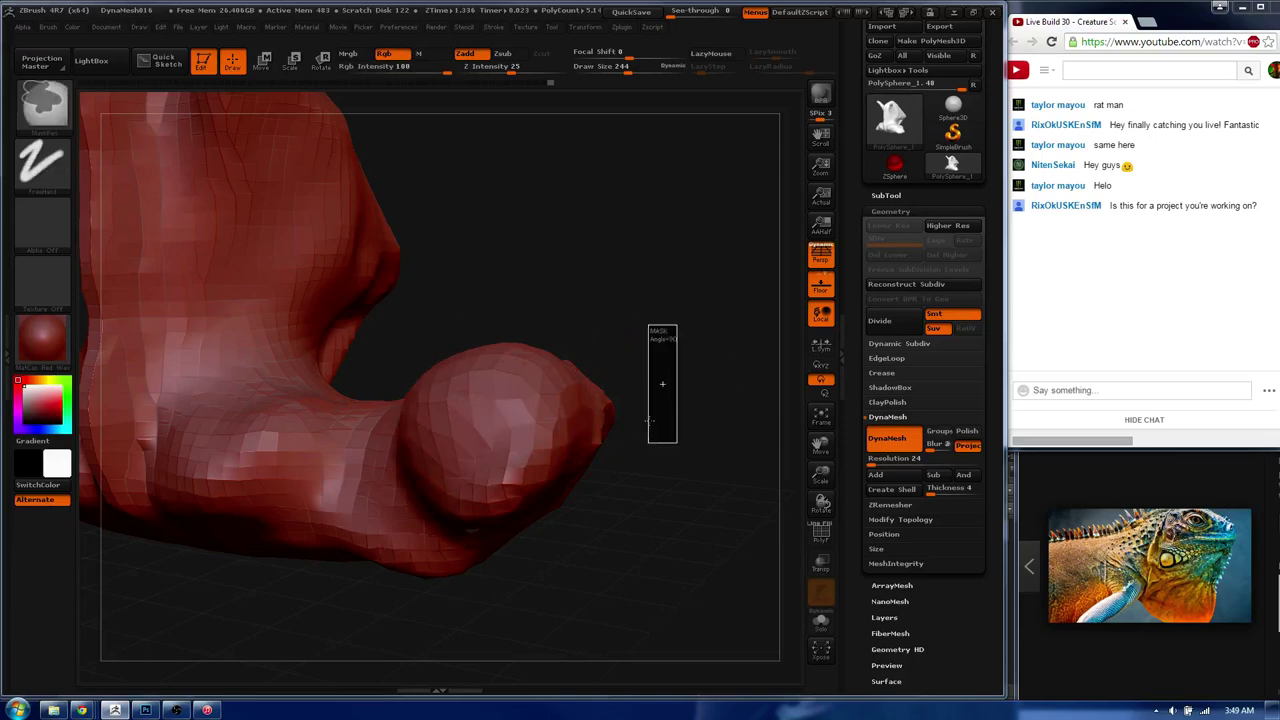
pyautogui.hotkey('ctrl', 'z')
# - Shrink the brush Draw Size to 148 and then down to 140
pyautogui.moveTo(595, 285)
pyautogui.mouseDown()
pyautogui.moveTo(538, 373)
pyautogui.moveTo(425, 330)
pyautogui.mouseUp()
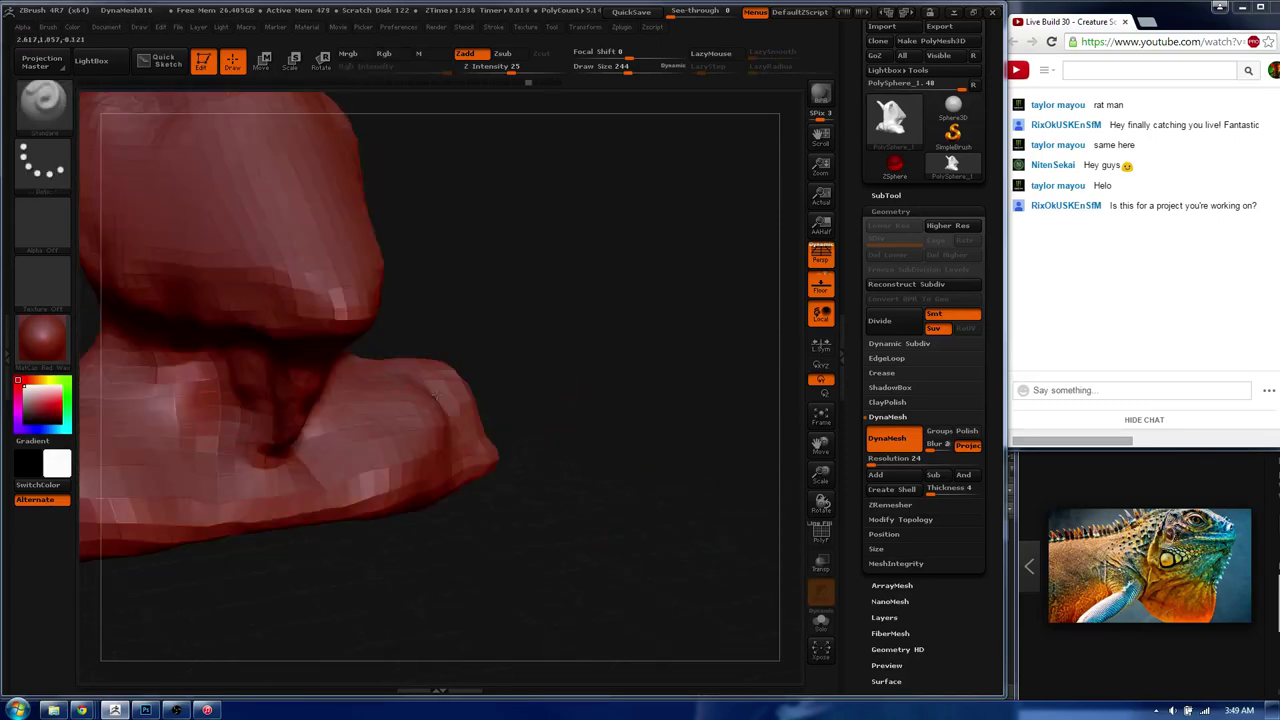
pyautogui.press('[')
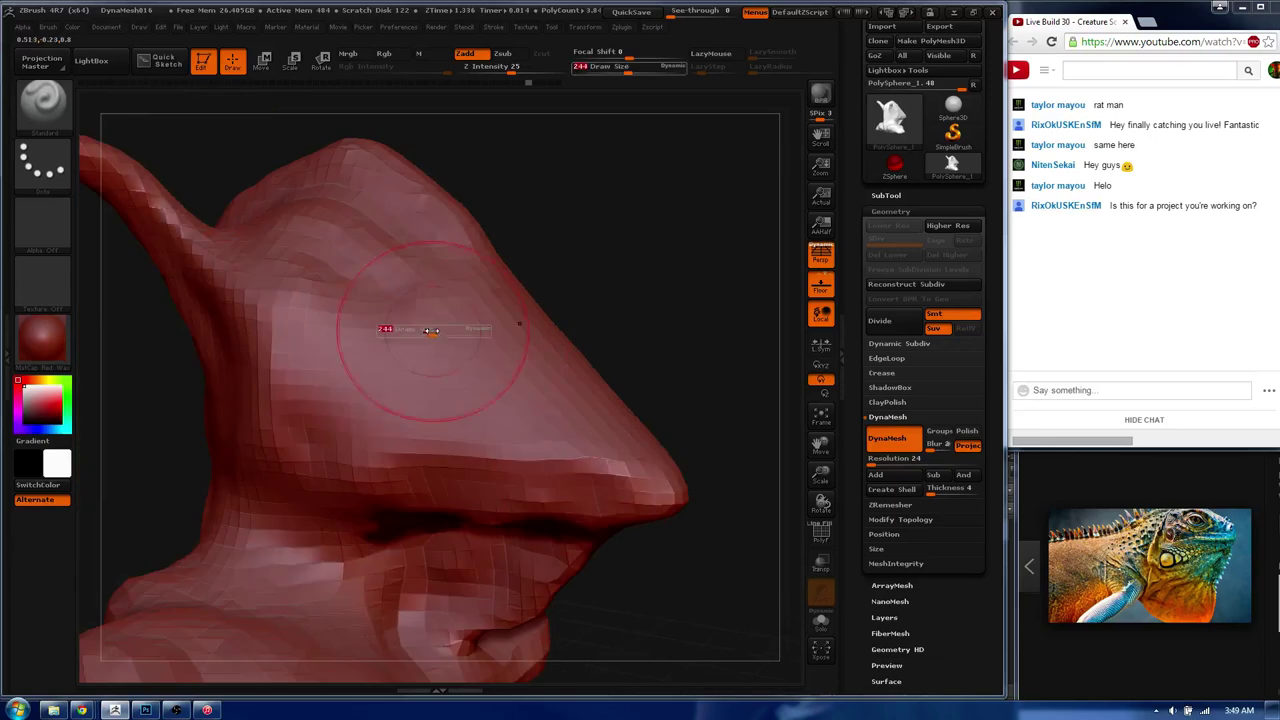
pyautogui.press('[')
pyautogui.press('[')
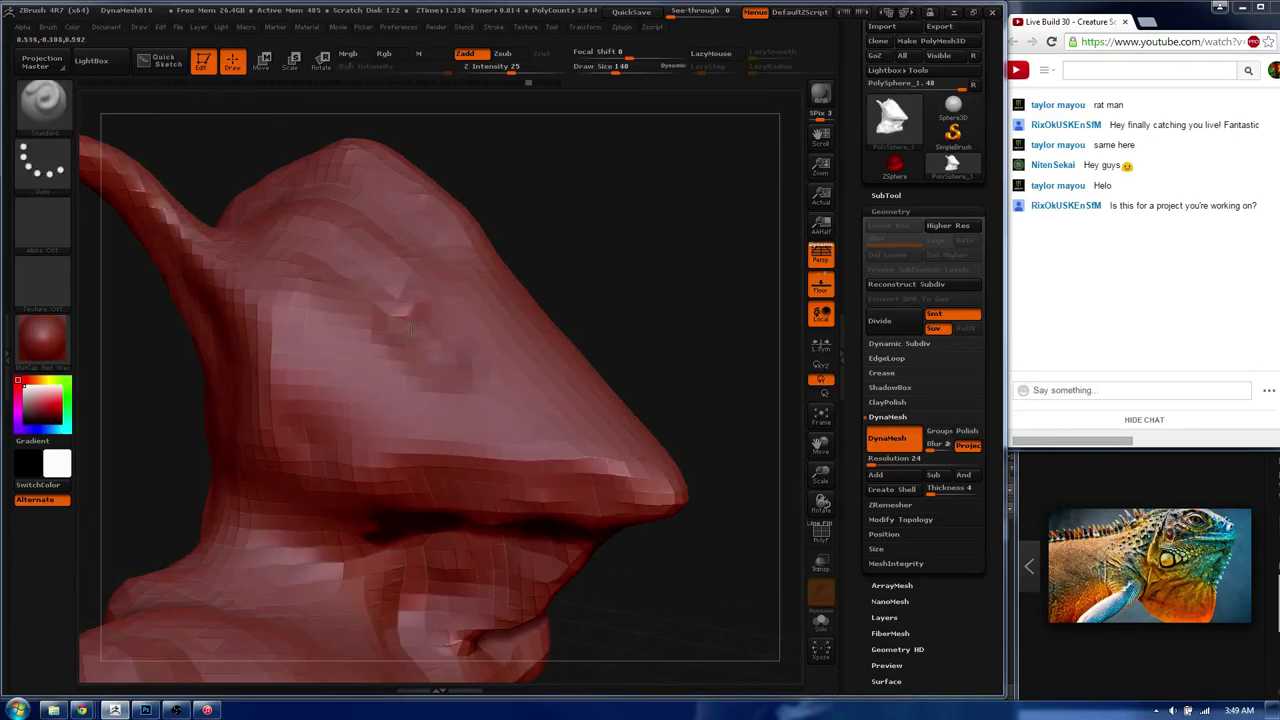
pyautogui.moveTo(428, 258); pyautogui.dragTo(700, 290)
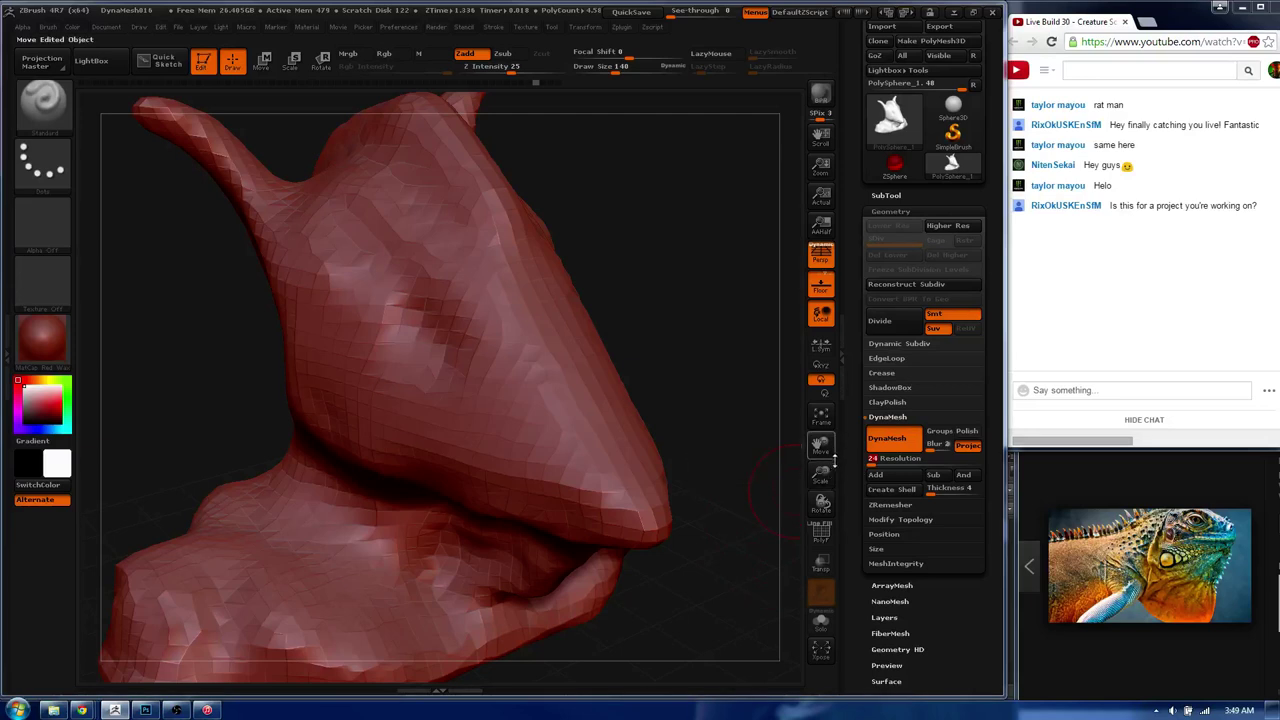
# - Change DynaMesh Resolution from 24 to 64 and re-DynaMesh the horned head
pyautogui.moveTo(868, 458); pyautogui.dragTo(854, 453)
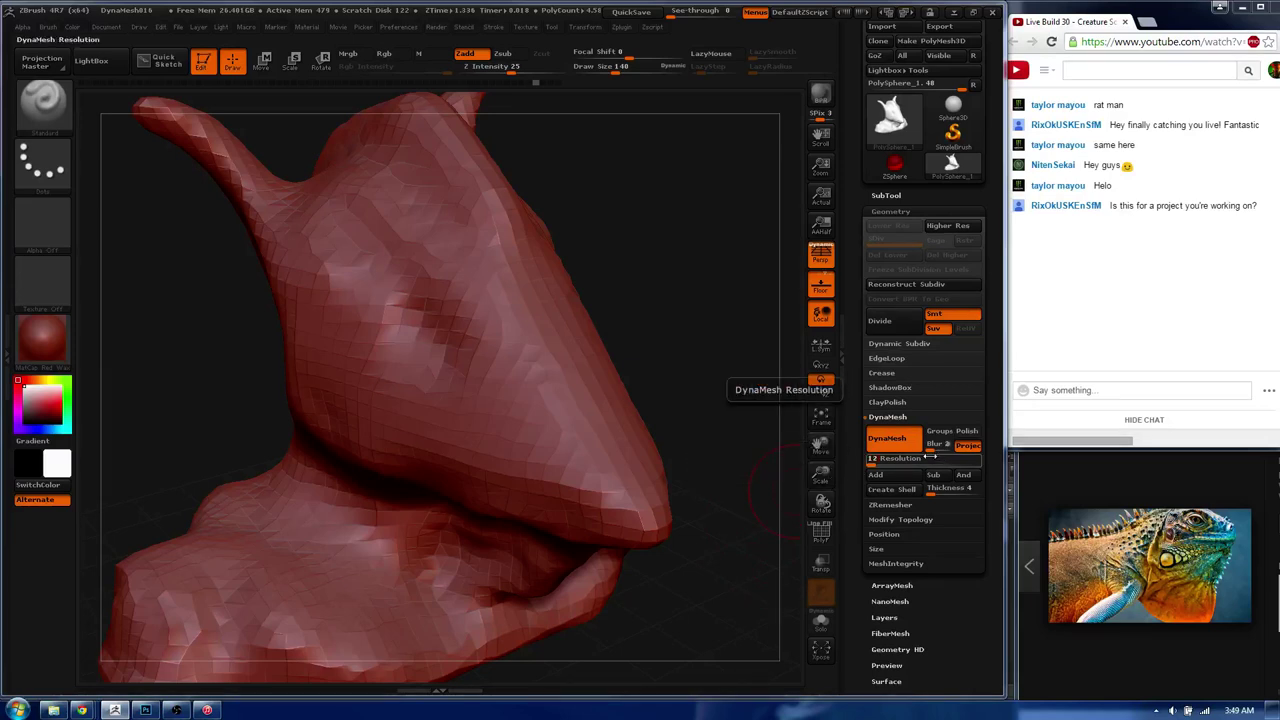
pyautogui.write('4')
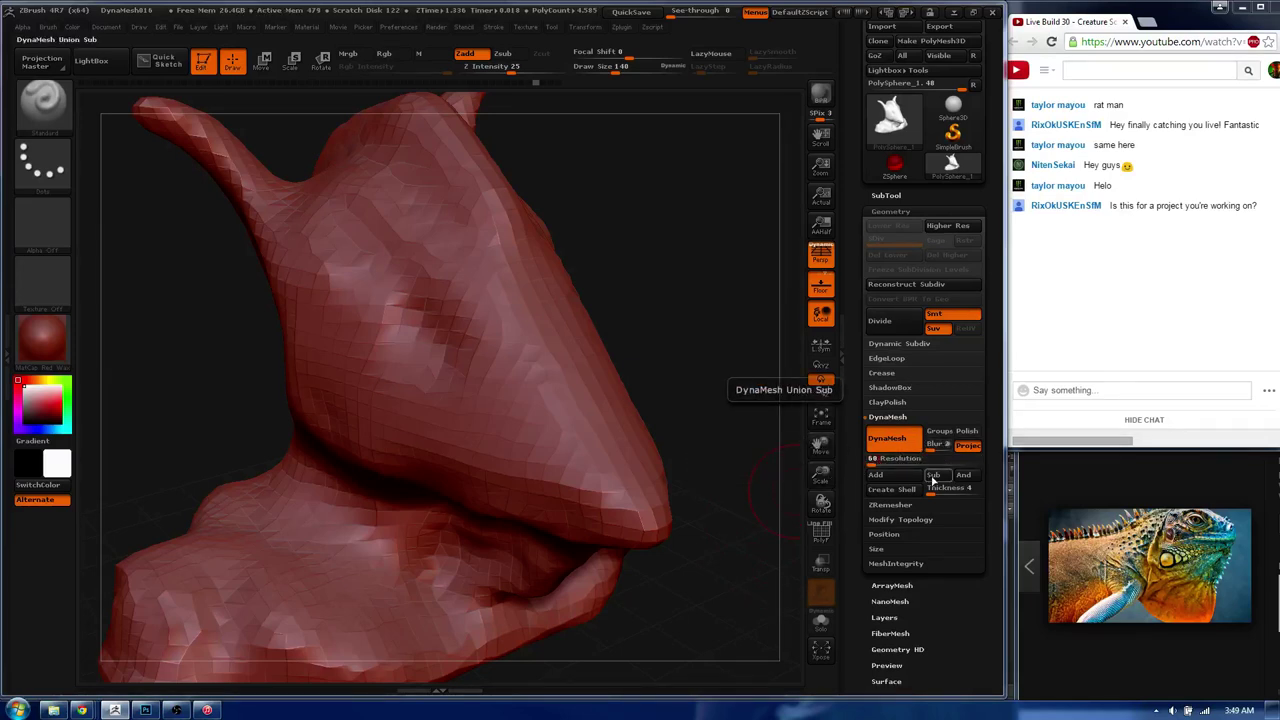
pyautogui.moveTo(686, 320)
pyautogui.keyDown('ctrl'); pyautogui.mouseDown()
pyautogui.moveTo(679, 240)
pyautogui.moveTo(677, 463)
pyautogui.mouseUp(); pyautogui.keyUp('ctrl')
# - Smooth the upper head and carve an eye socket dent above the snout
pyautogui.moveTo(695, 340); pyautogui.dragTo(713, 302)
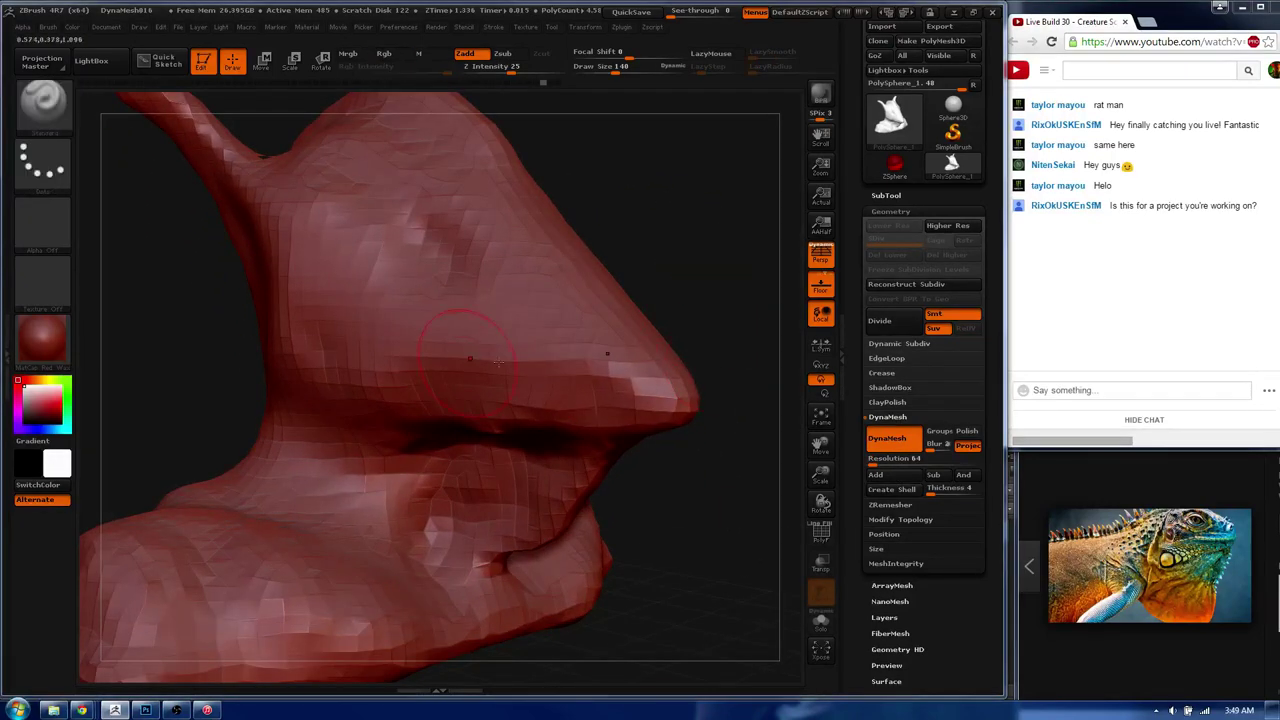
pyautogui.press('shift')
pyautogui.moveTo(679, 327); pyautogui.dragTo(650, 340)
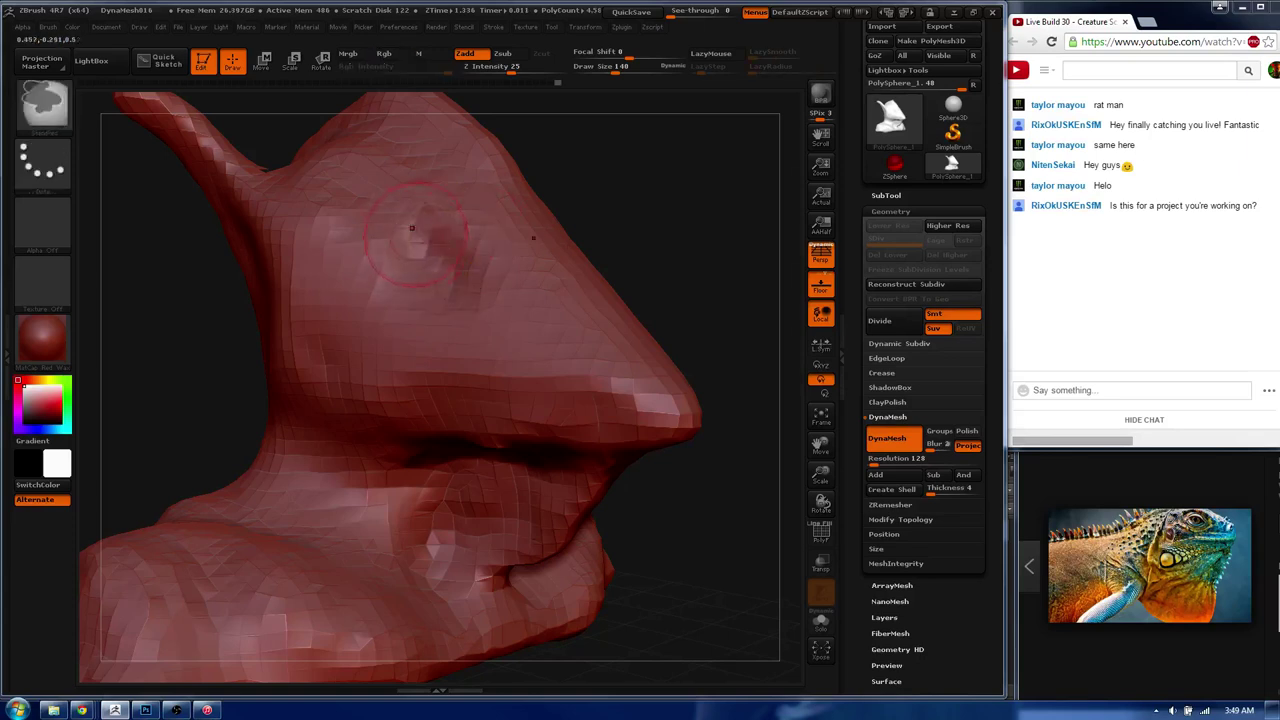
pyautogui.moveTo(411, 228); pyautogui.dragTo(475, 290)
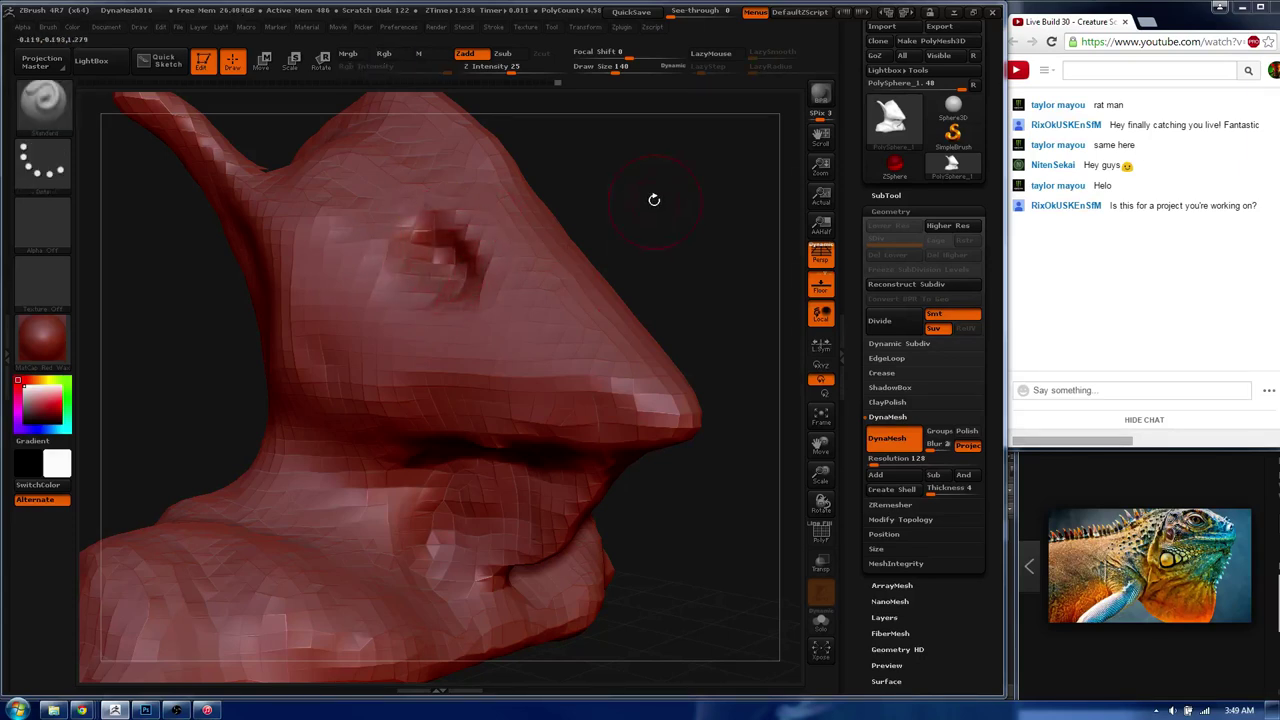
# - Open and close the quick tool palette, returning to the Standard brush
pyautogui.press('g')
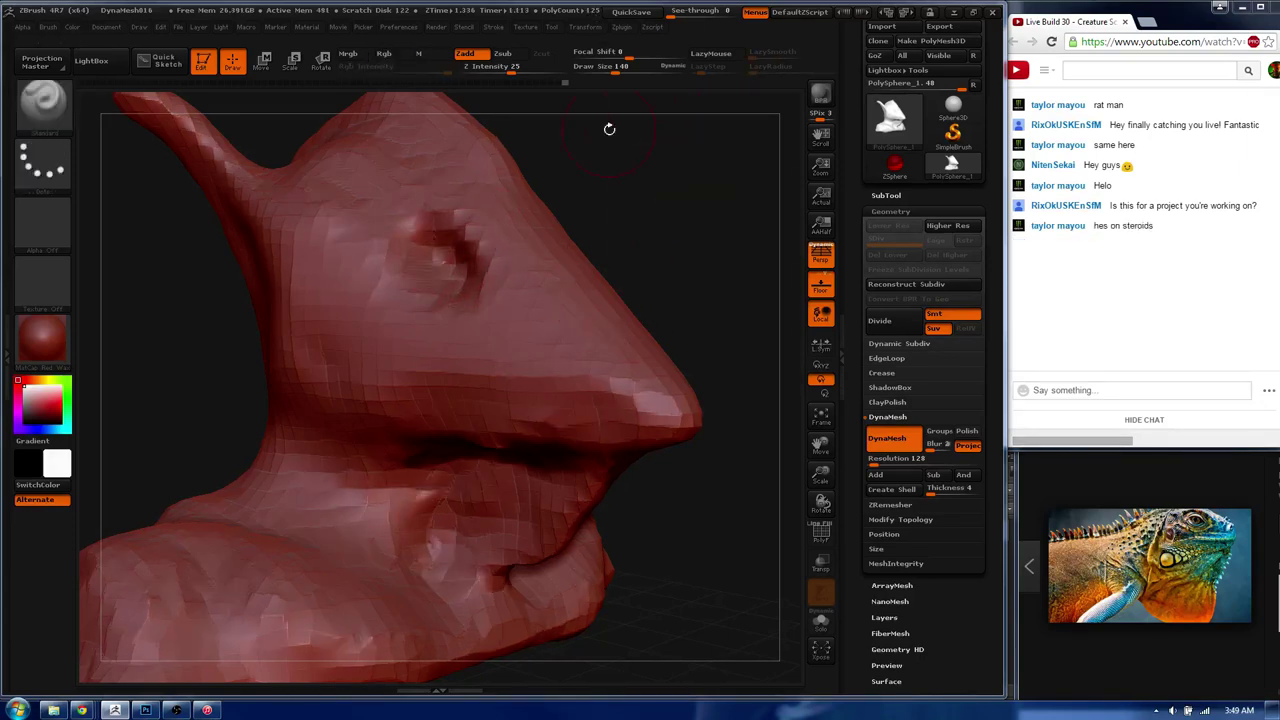
pyautogui.moveTo(610, 129); pyautogui.dragTo(548, 365)
pyautogui.press('space')
pyautogui.press('g')
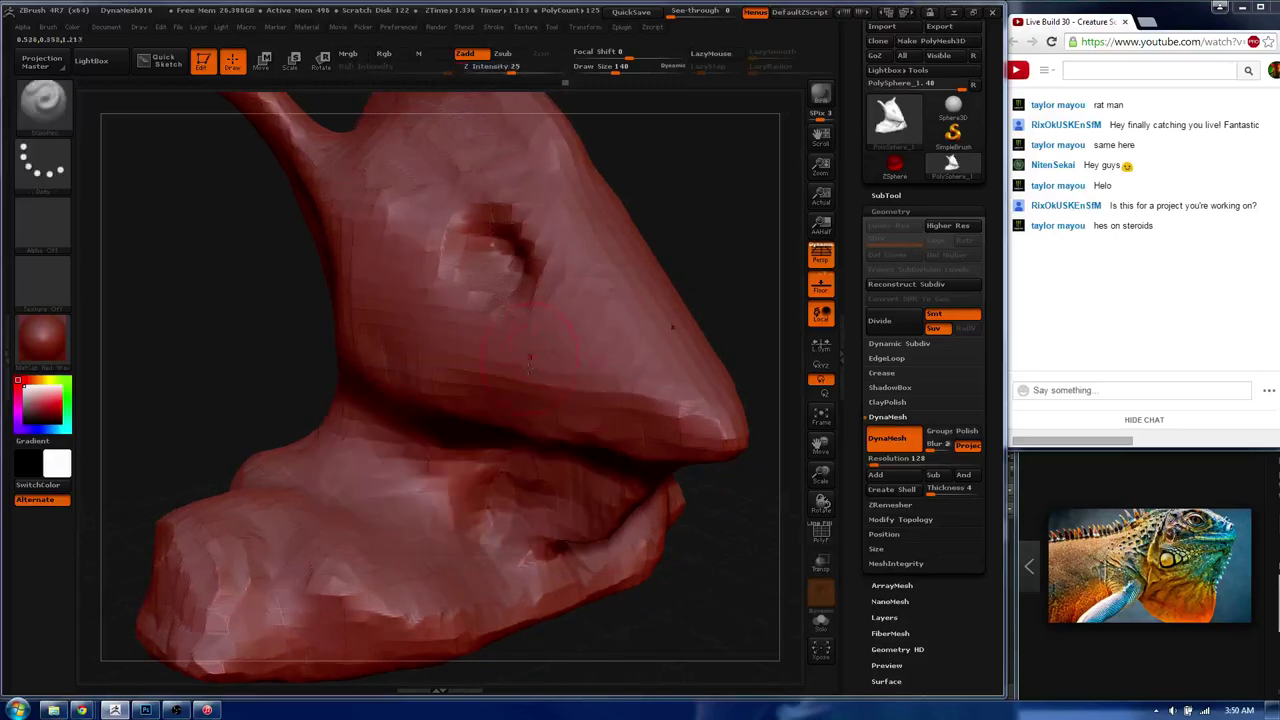
pyautogui.press('g')
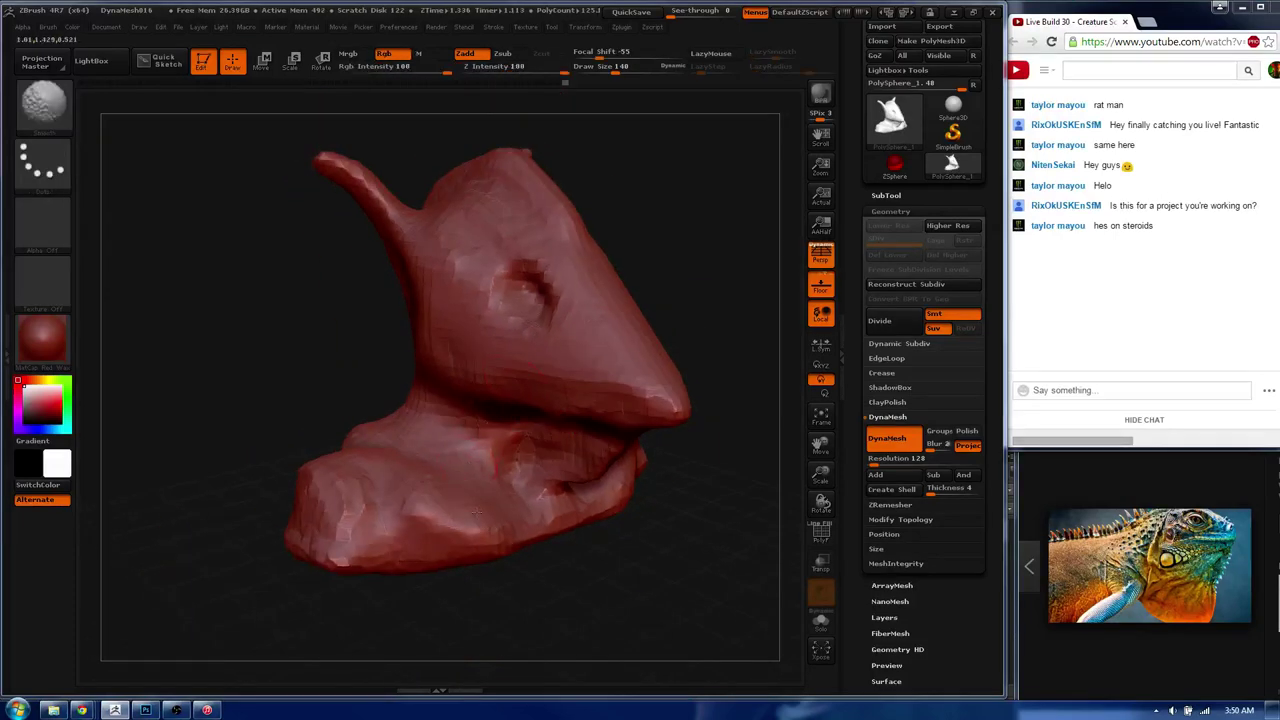
pyautogui.press('g')
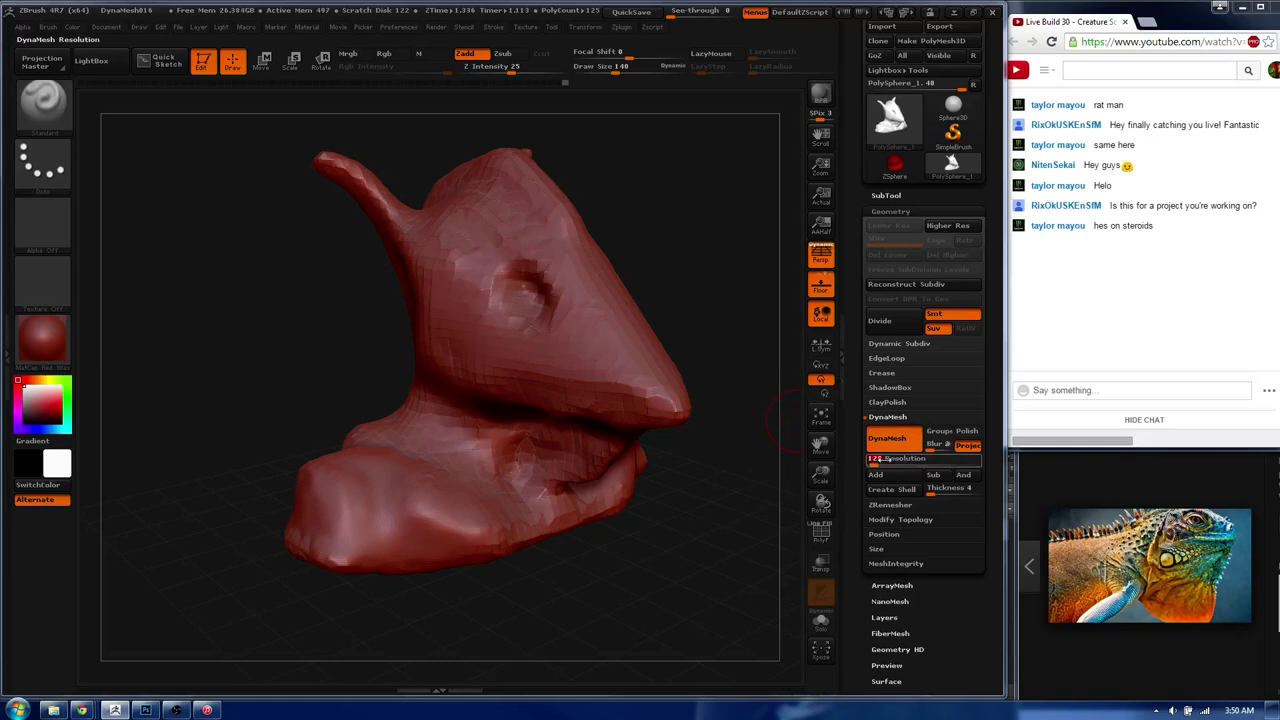
# - Lower DynaMesh Resolution from 128 to 64 and remesh so the eye socket rounds out
pyautogui.moveTo(888, 455); pyautogui.dragTo(886, 449)
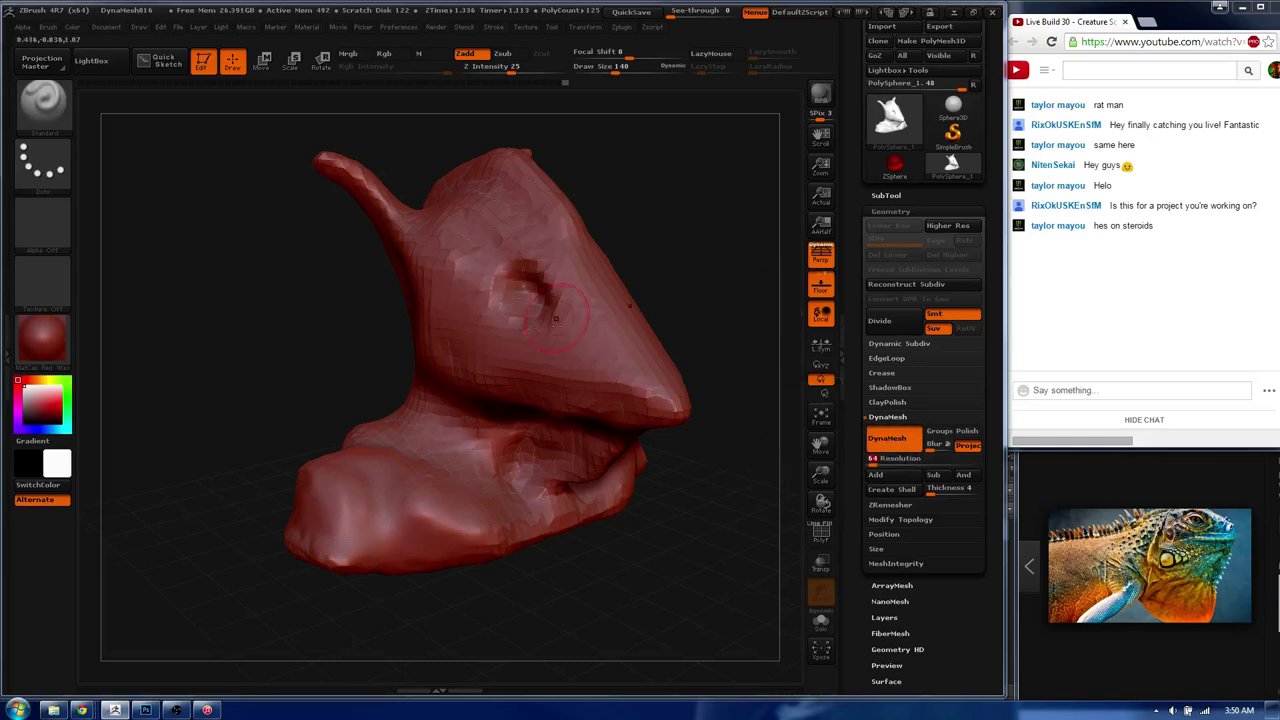
pyautogui.moveTo(522, 281); pyautogui.dragTo(526, 286)
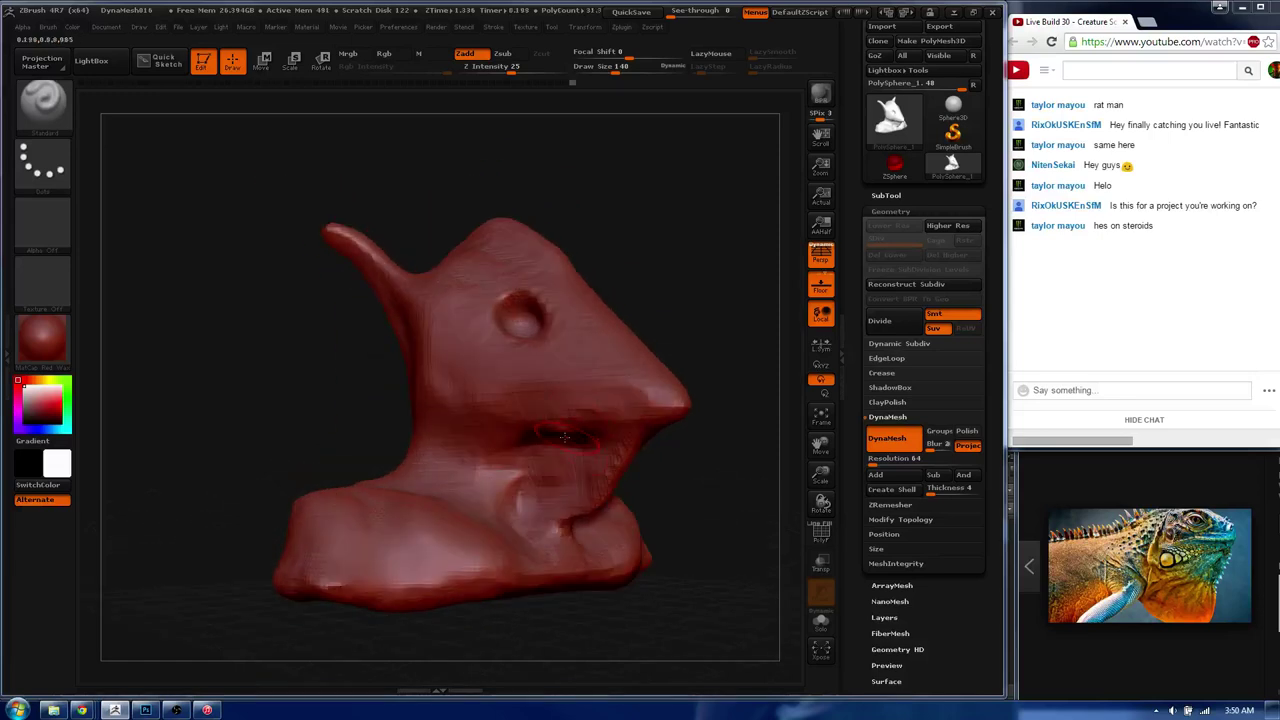
pyautogui.moveTo(700, 420); pyautogui.dragTo(628, 411)
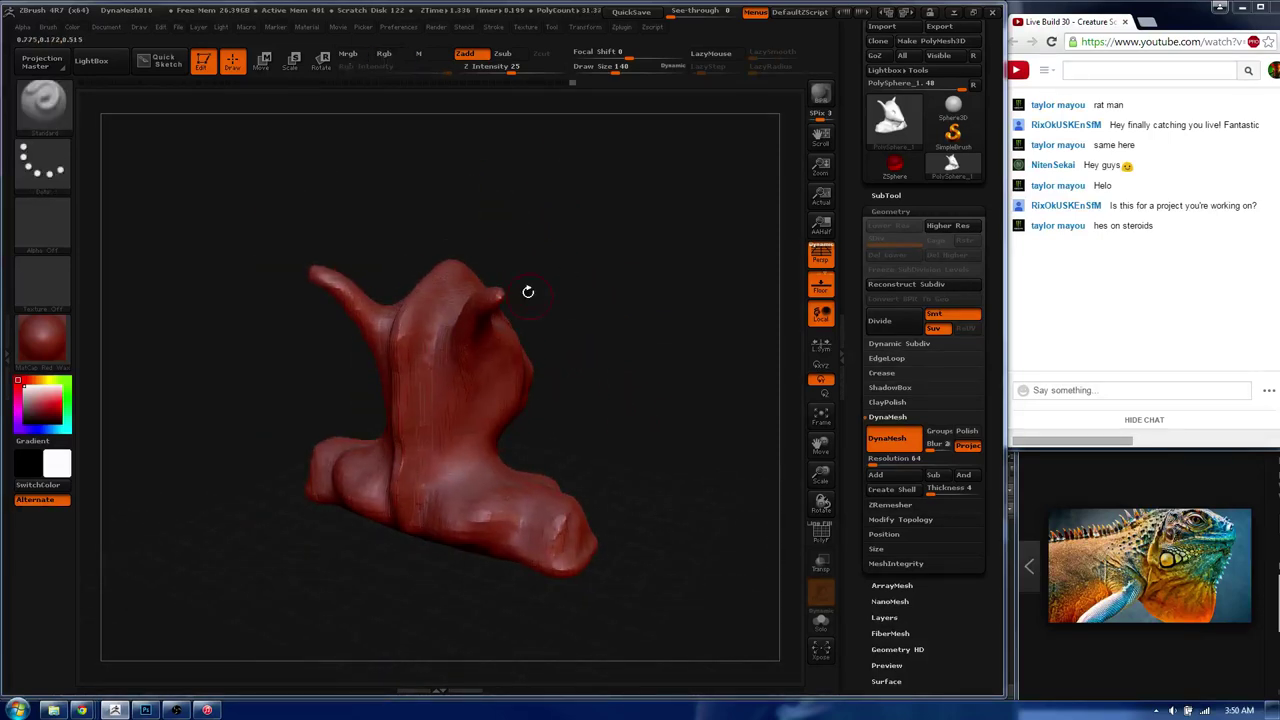
pyautogui.moveTo(529, 289); pyautogui.dragTo(568, 345)
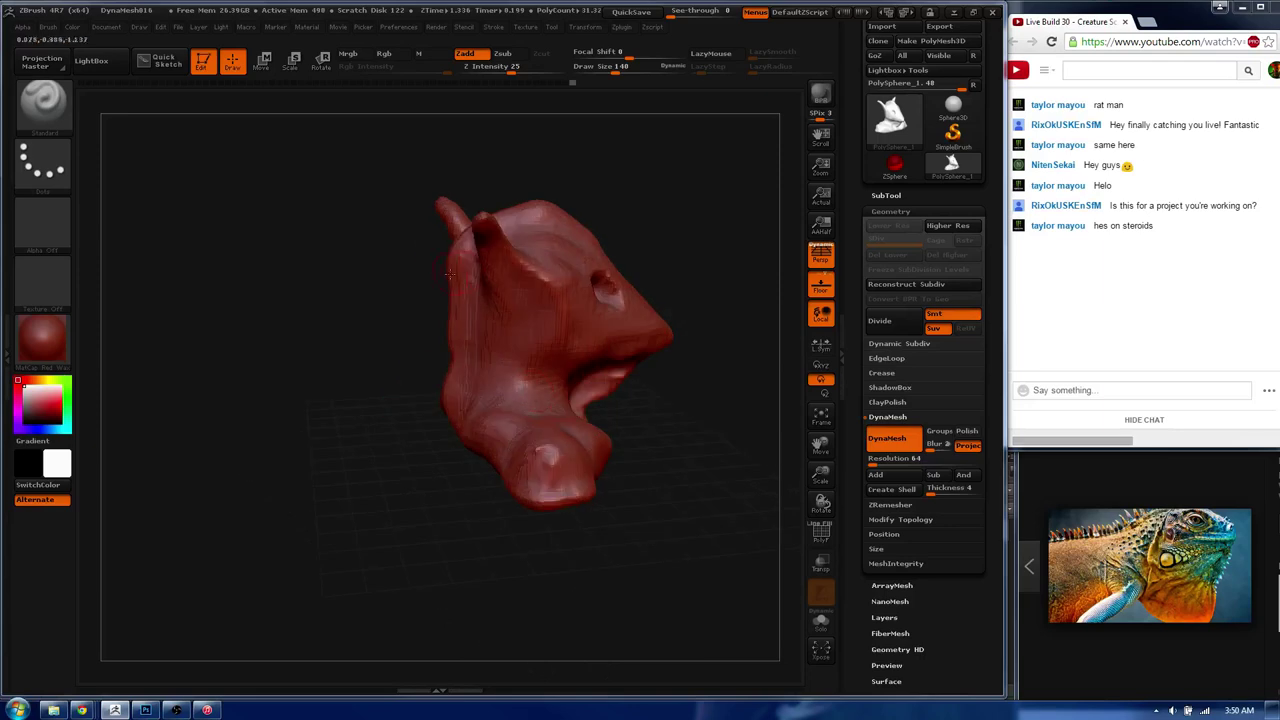
# - Pick a different sculpting brush and enlarge it to a draw size of 370
pyautogui.press('b')
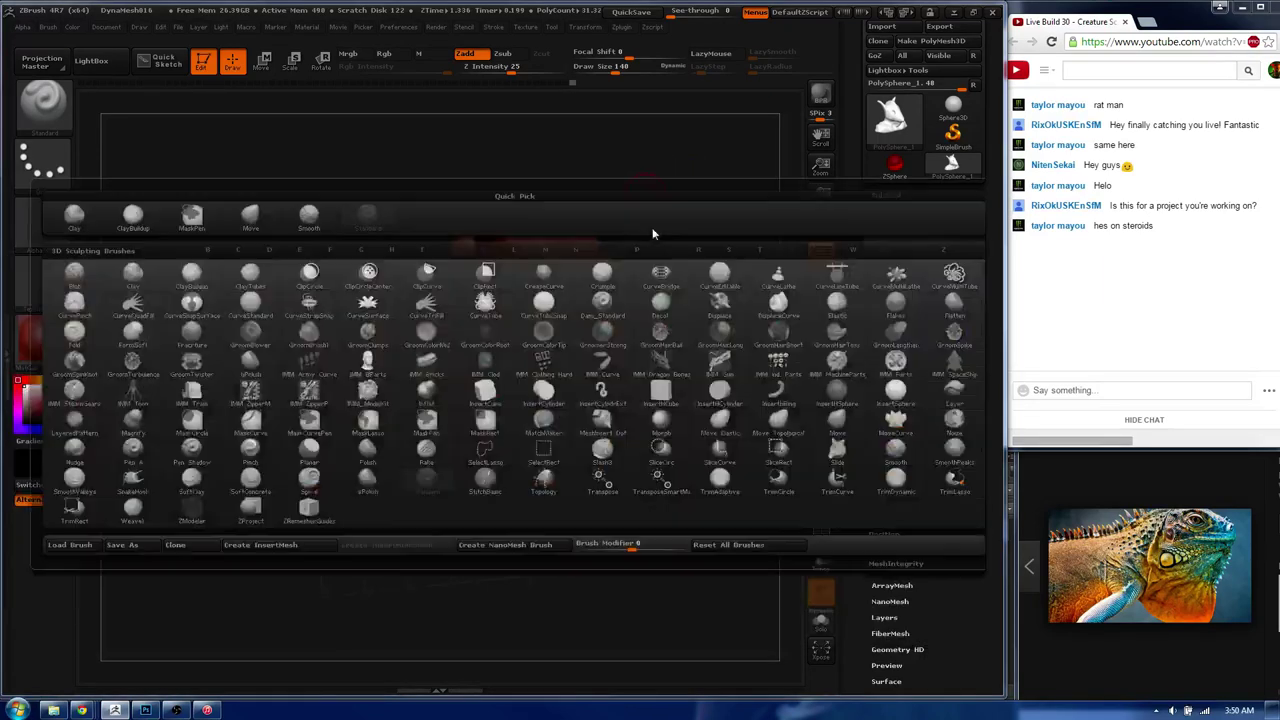
pyautogui.click(654, 235)
pyautogui.press('s')
pyautogui.moveTo(529, 385); pyautogui.dragTo(560, 385)
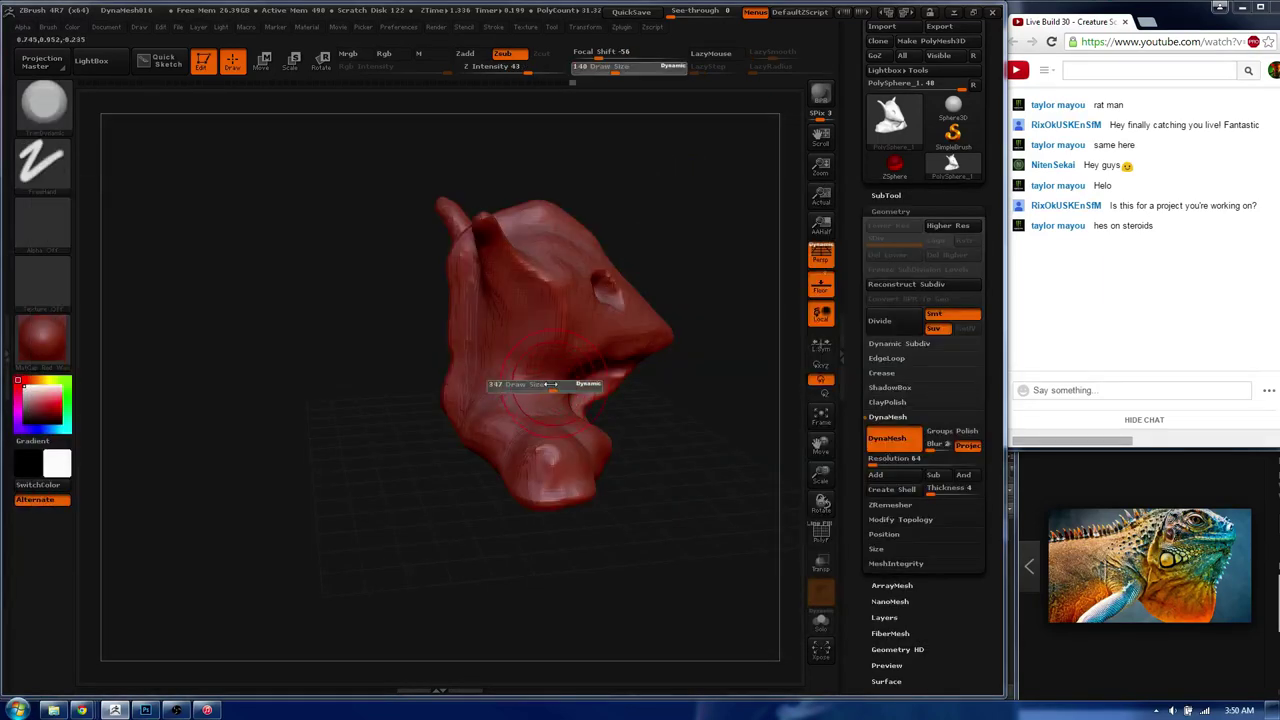
pyautogui.moveTo(371, 428); pyautogui.dragTo(459, 428)
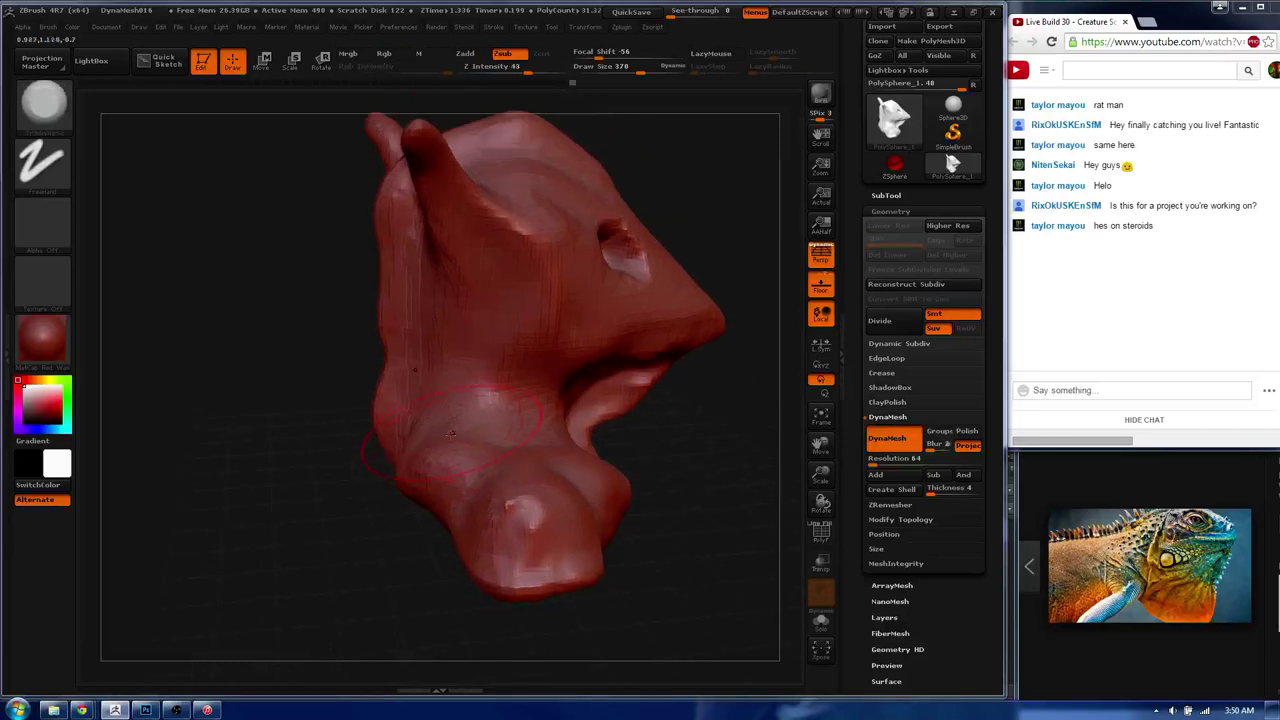
# - Switch to the TrimDynamic brush and smooth the head while checking front, side and back views
pyautogui.press('b')
pyautogui.press('t')
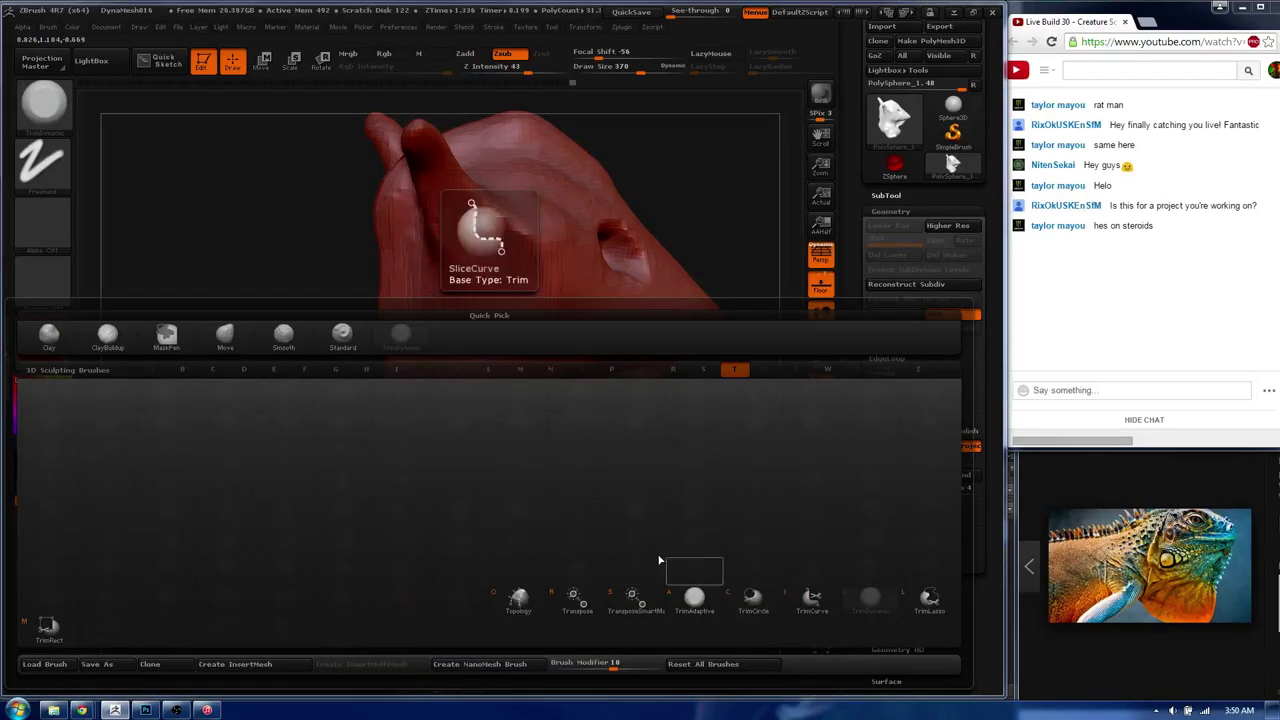
pyautogui.click(871, 600)
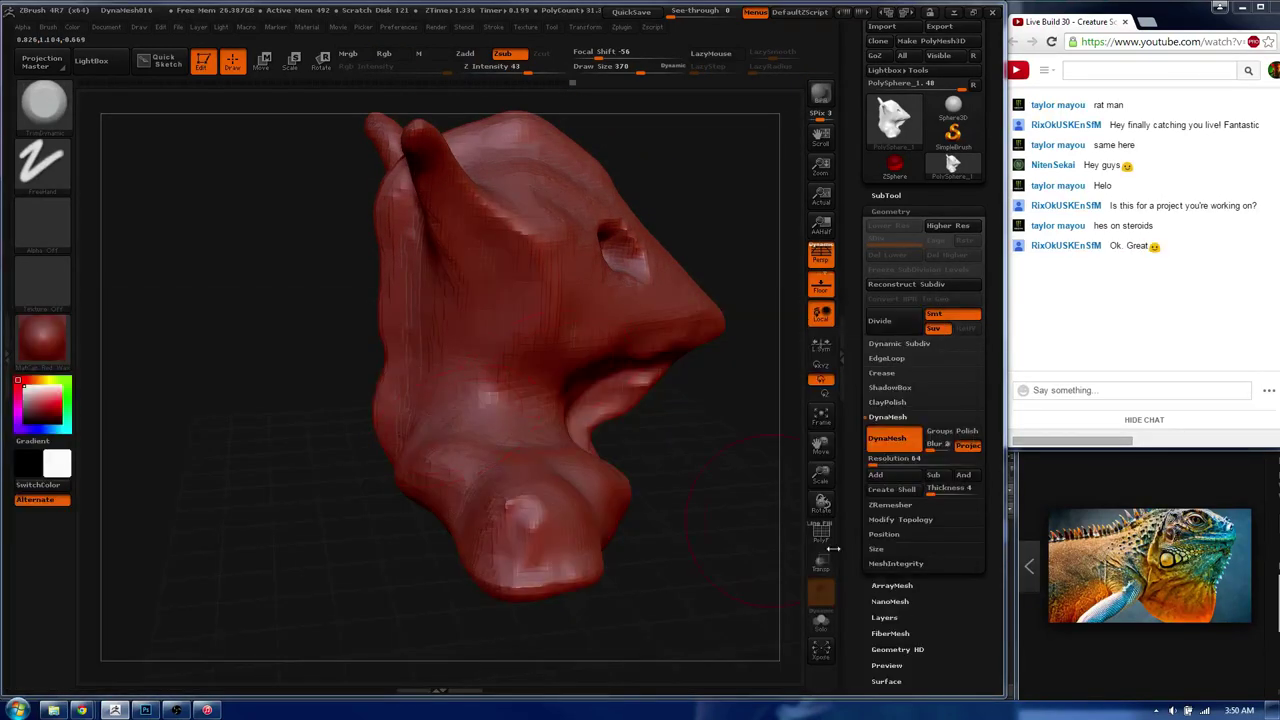
pyautogui.moveTo(720, 500); pyautogui.dragTo(548, 498)
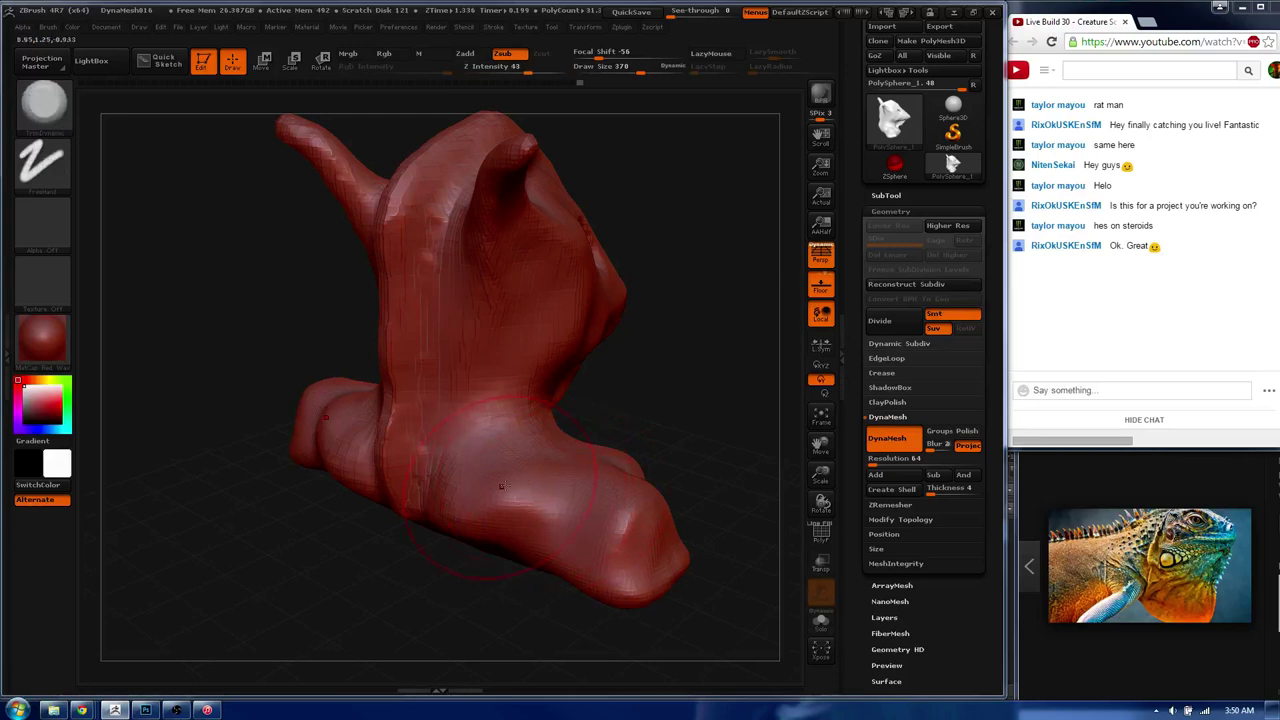
pyautogui.press('capslock')
pyautogui.moveTo(445, 299); pyautogui.dragTo(586, 432)
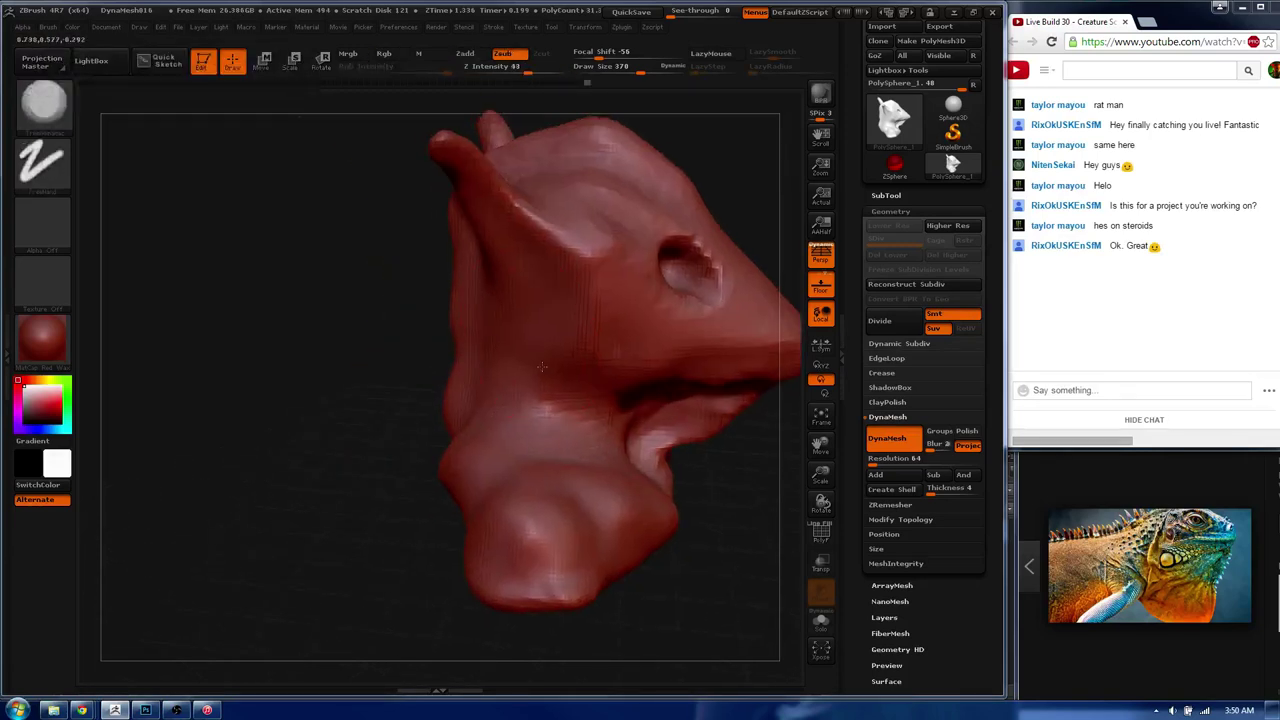
pyautogui.press('shift')
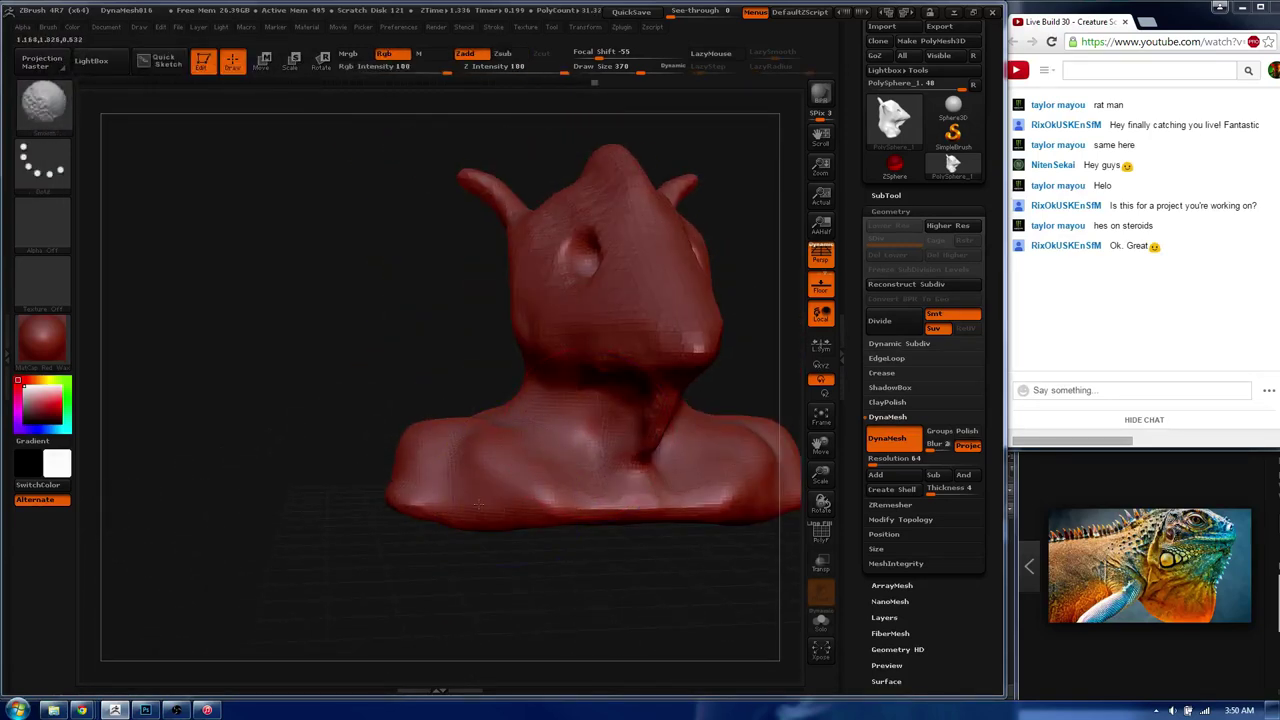
pyautogui.moveTo(478, 520); pyautogui.dragTo(510, 360)
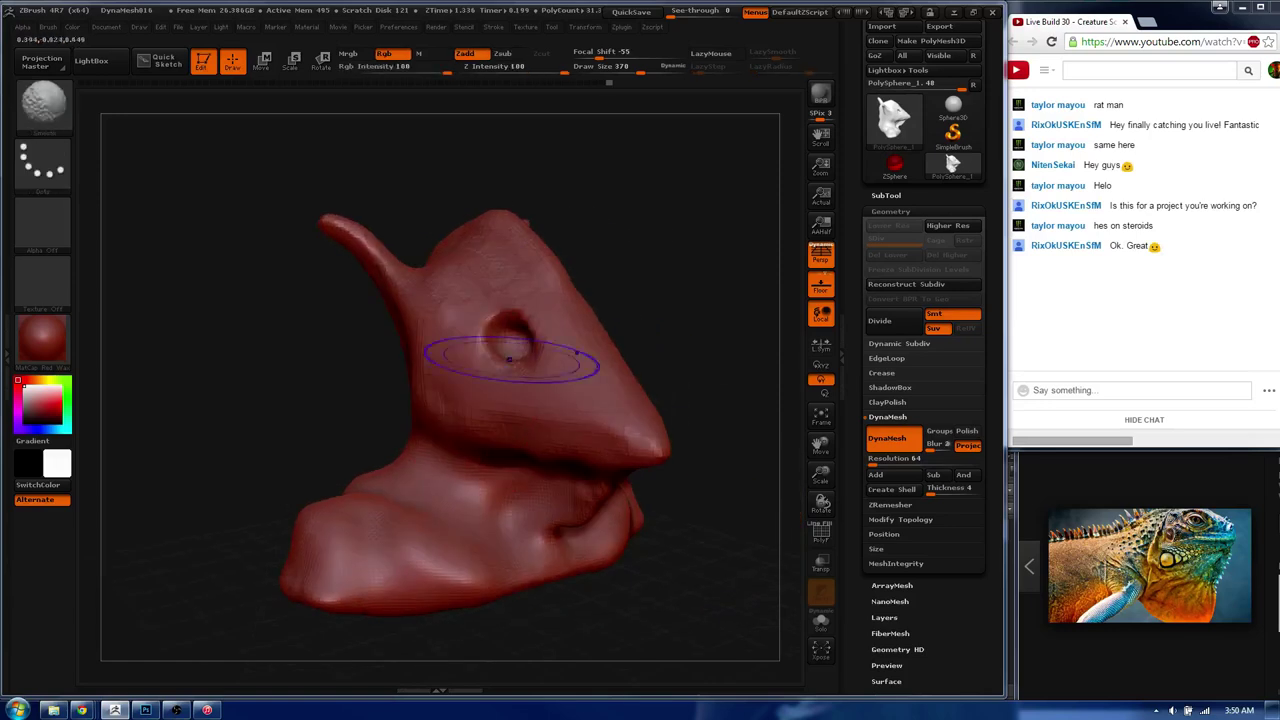
pyautogui.moveTo(426, 315); pyautogui.dragTo(483, 410)
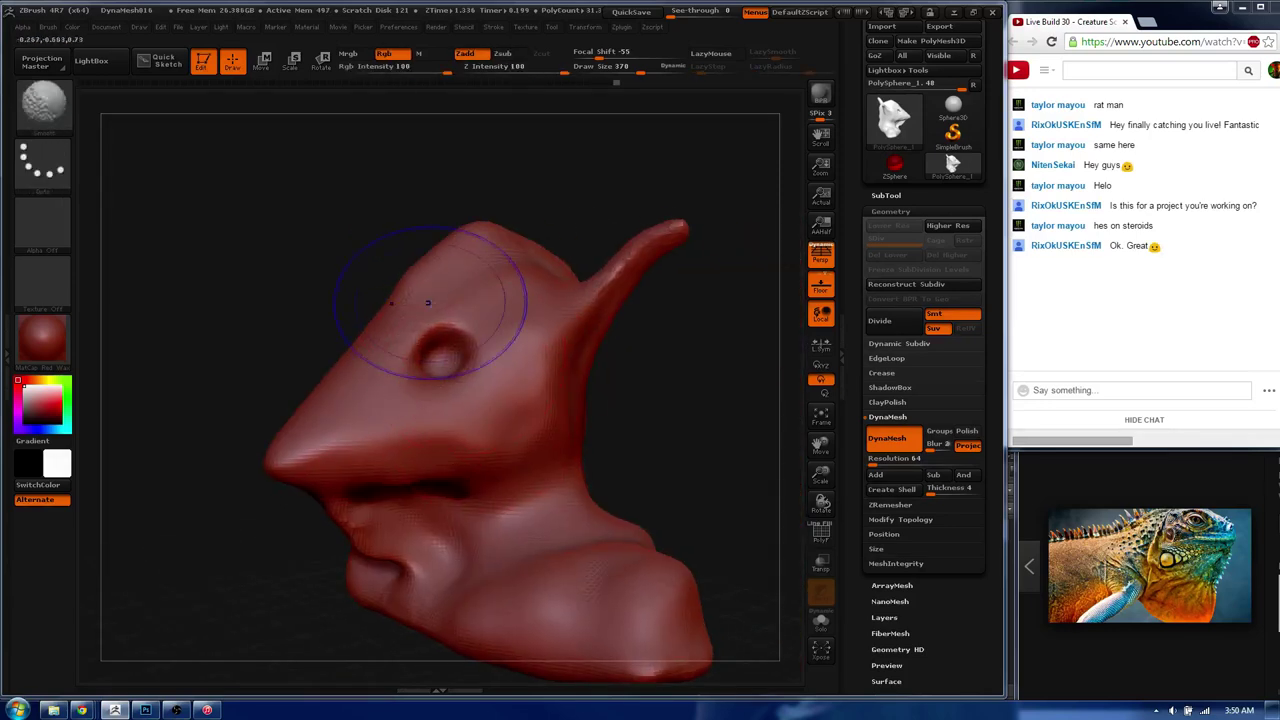
pyautogui.moveTo(529, 202); pyautogui.dragTo(597, 305)
pyautogui.press('shift')
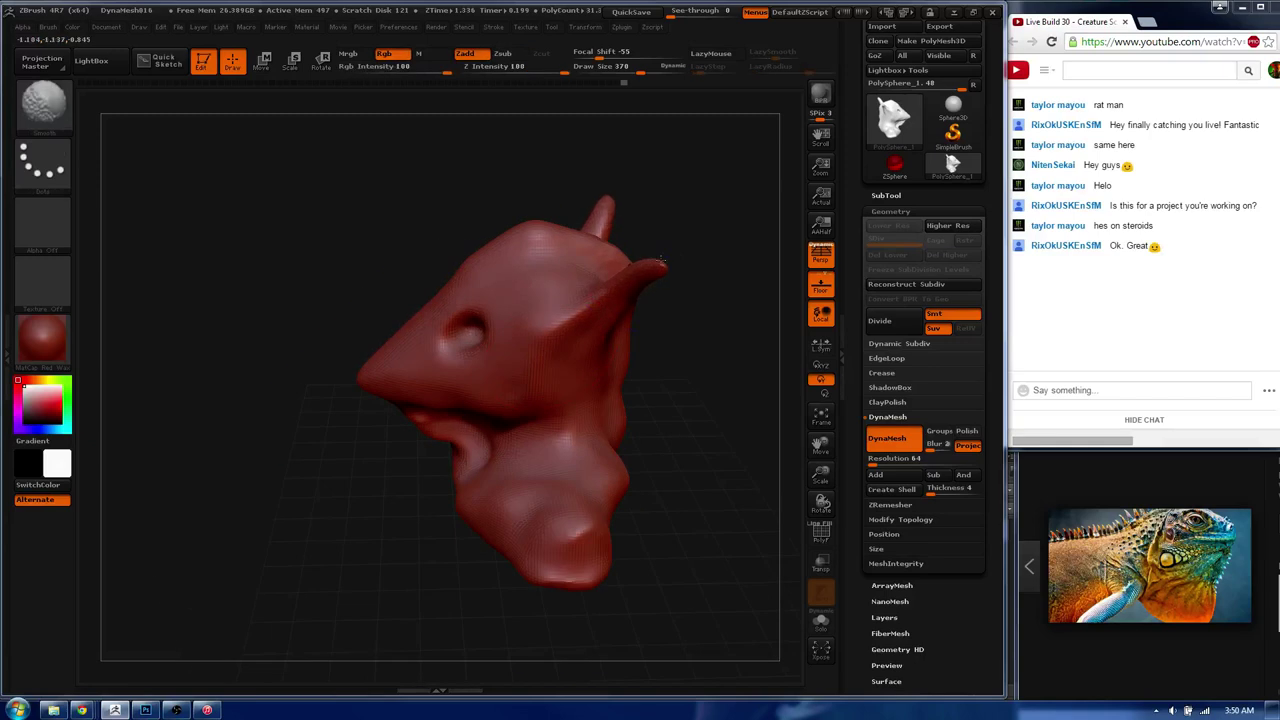
pyautogui.keyDown('shift'); pyautogui.moveTo(660, 262); pyautogui.dragTo(413, 333); pyautogui.keyUp('shift')
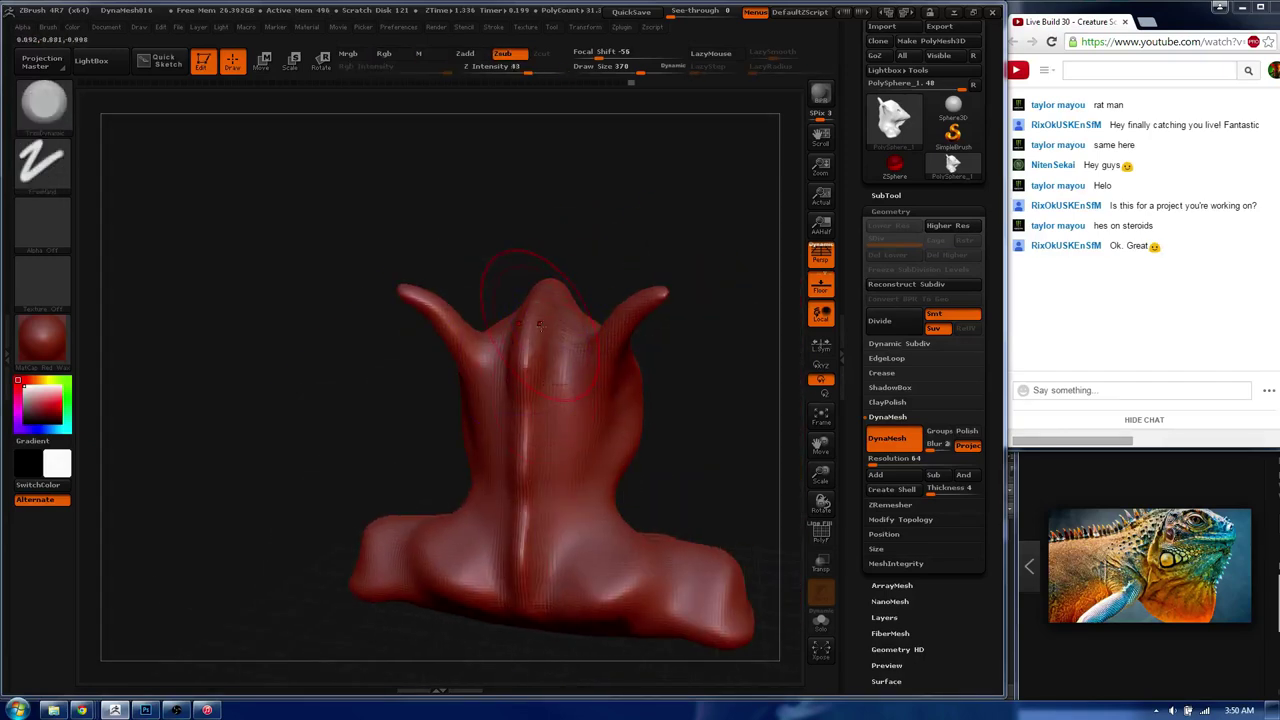
# - Shrink the brush draw size from 370 to 136, then view both horns
pyautogui.press('s')
pyautogui.moveTo(545, 314)
pyautogui.mouseDown()
pyautogui.moveTo(505, 314)
pyautogui.moveTo(573, 286)
pyautogui.mouseUp()
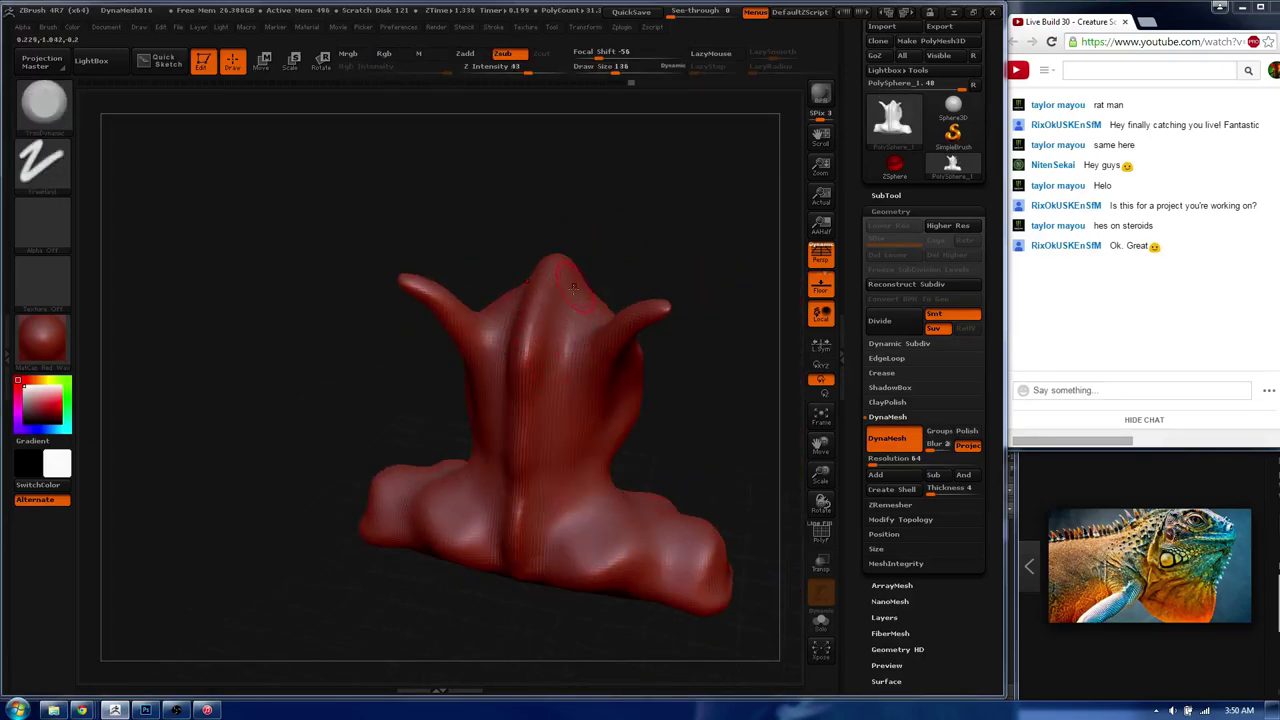
pyautogui.moveTo(572, 342); pyautogui.dragTo(566, 394)
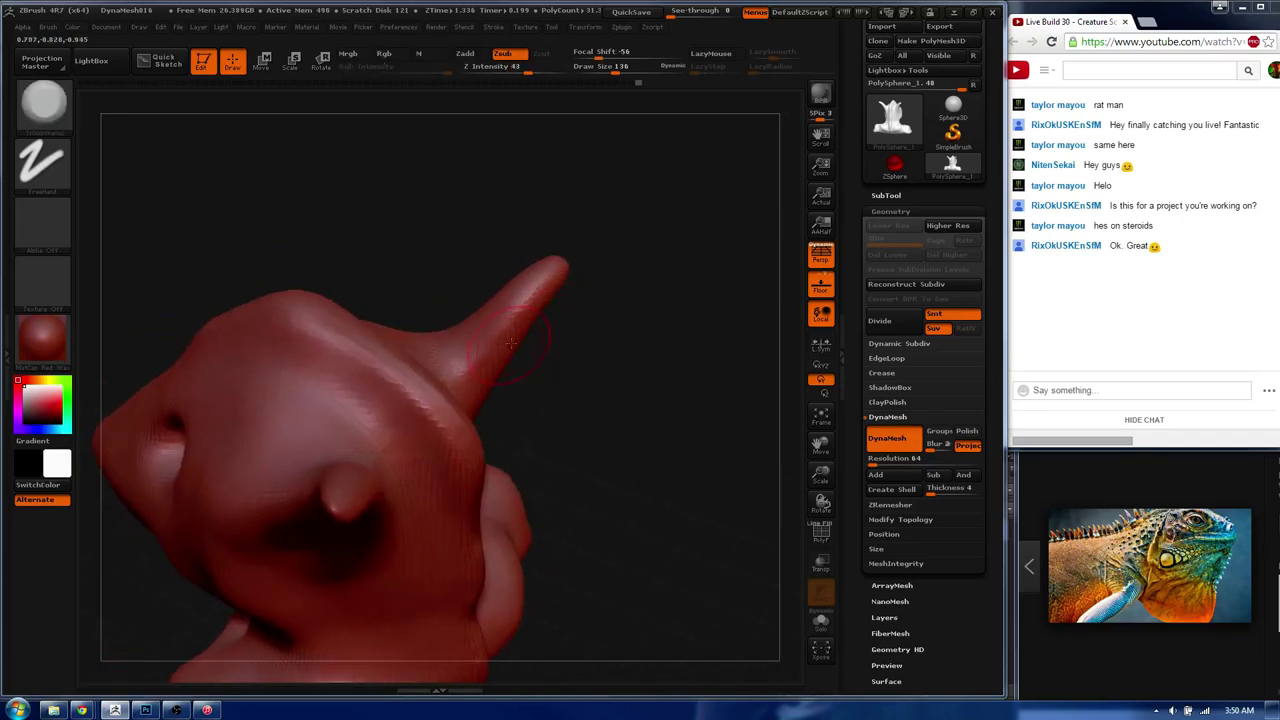
pyautogui.moveTo(566, 394)
pyautogui.mouseDown()
pyautogui.moveTo(576, 340)
pyautogui.moveTo(443, 337)
pyautogui.moveTo(500, 323)
pyautogui.mouseUp()
# - With the Standard brush at draw size 170, carve a sharp ridge down the horn
pyautogui.press('b')
pyautogui.press('s')
pyautogui.press('t')
pyautogui.press('s')
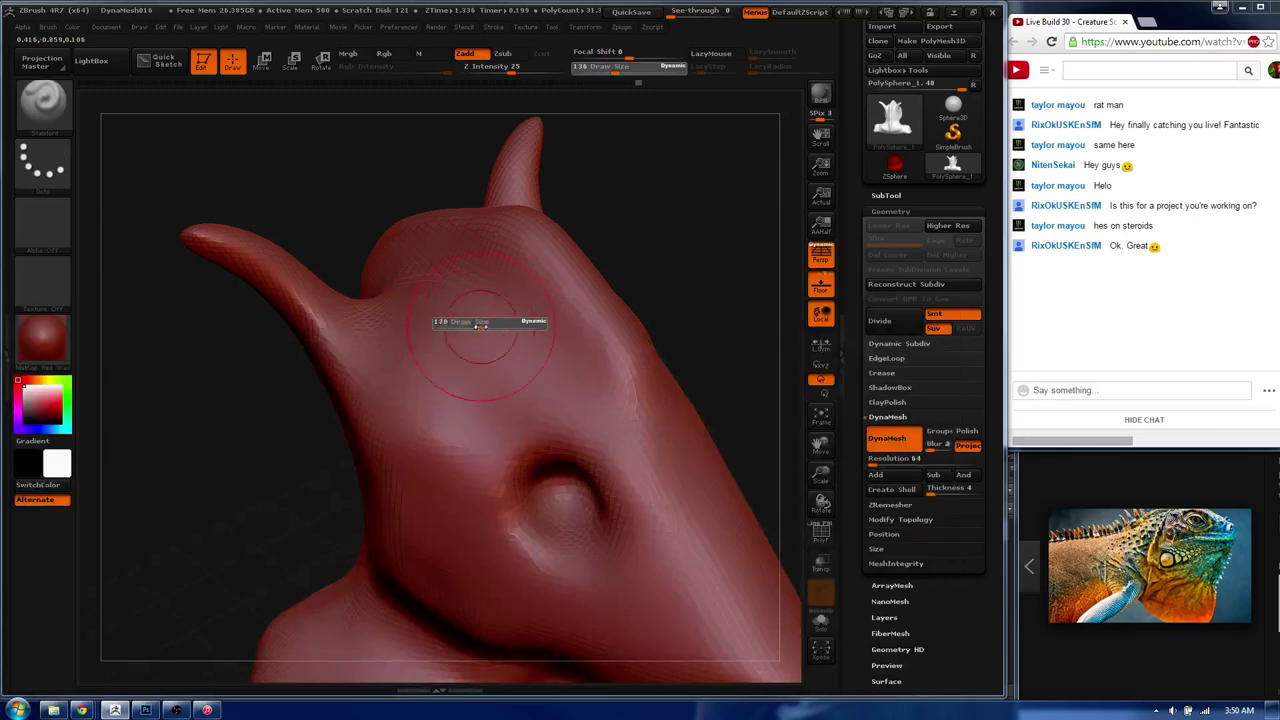
pyautogui.moveTo(330, 190)
pyautogui.mouseDown()
pyautogui.moveTo(263, 305)
pyautogui.moveTo(365, 420)
pyautogui.mouseUp()
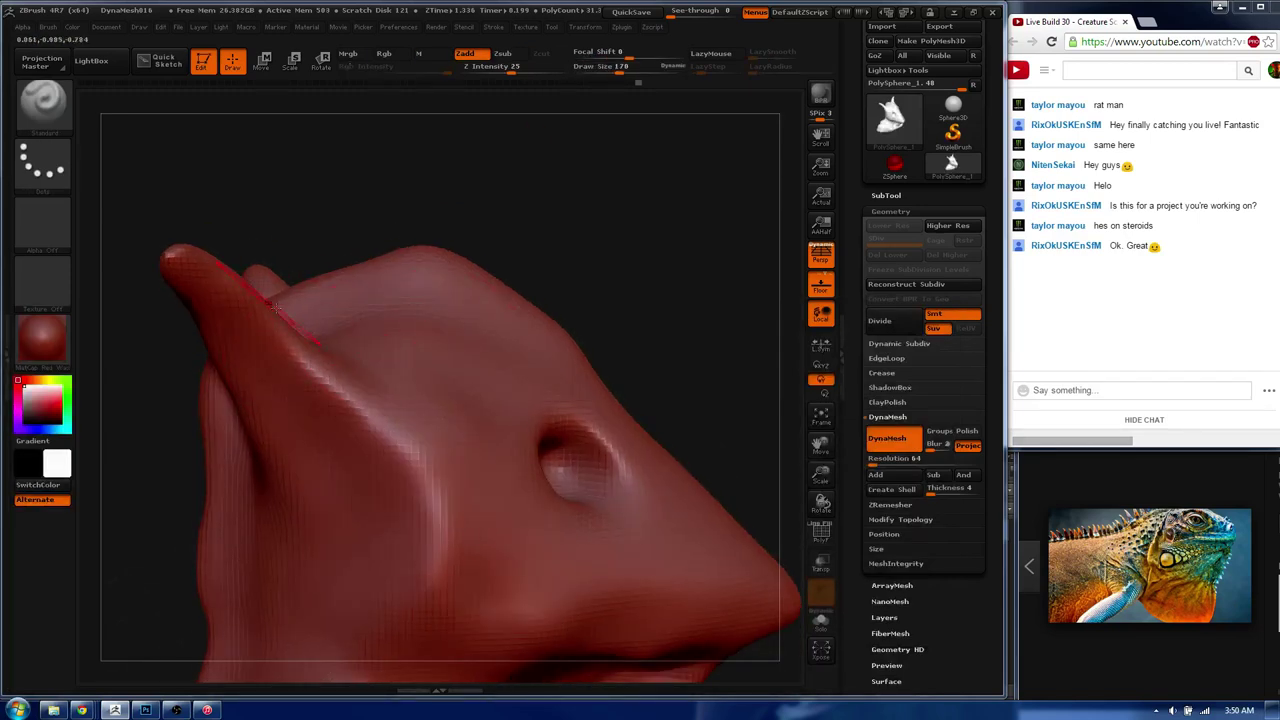
pyautogui.moveTo(275, 315)
pyautogui.mouseDown()
pyautogui.moveTo(455, 505)
pyautogui.moveTo(269, 358)
pyautogui.moveTo(350, 530)
pyautogui.moveTo(320, 450)
pyautogui.mouseUp()
pyautogui.moveTo(230, 340); pyautogui.dragTo(230, 308)
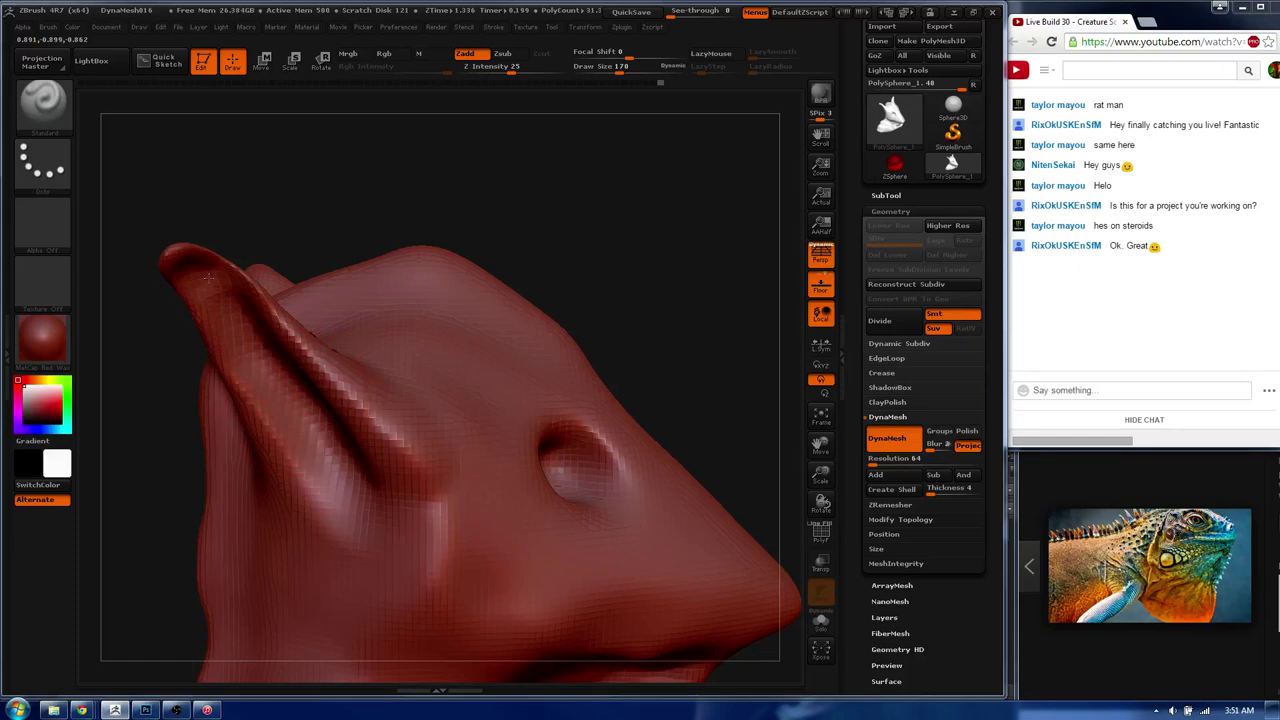
pyautogui.moveTo(214, 100)
pyautogui.mouseDown()
pyautogui.moveTo(367, 398)
pyautogui.moveTo(262, 348)
pyautogui.mouseUp()
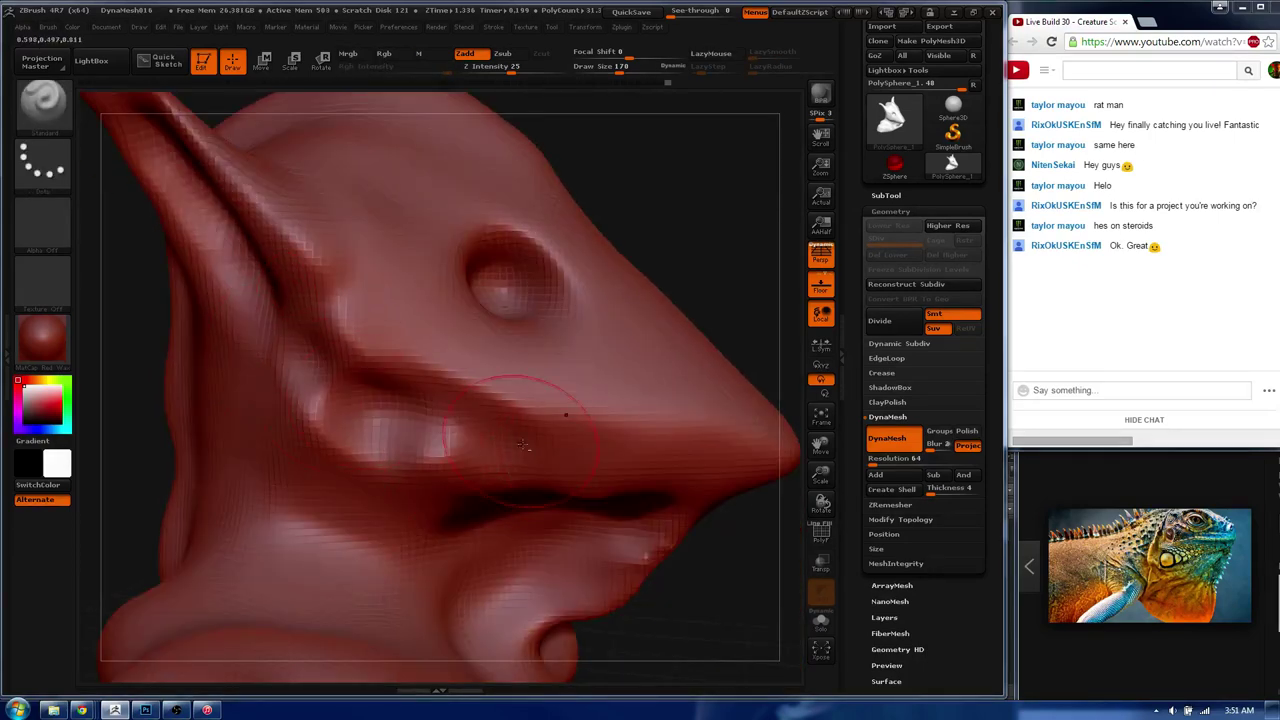
# - Sculpt the cheek and mouth area, reshape the nose, and carve a crease under the jaw
pyautogui.moveTo(514, 377); pyautogui.dragTo(430, 500, button='right')
pyautogui.moveTo(528, 357)
pyautogui.mouseDown(button='right')
pyautogui.moveTo(553, 361)
pyautogui.moveTo(330, 320)
pyautogui.mouseUp(button='right')
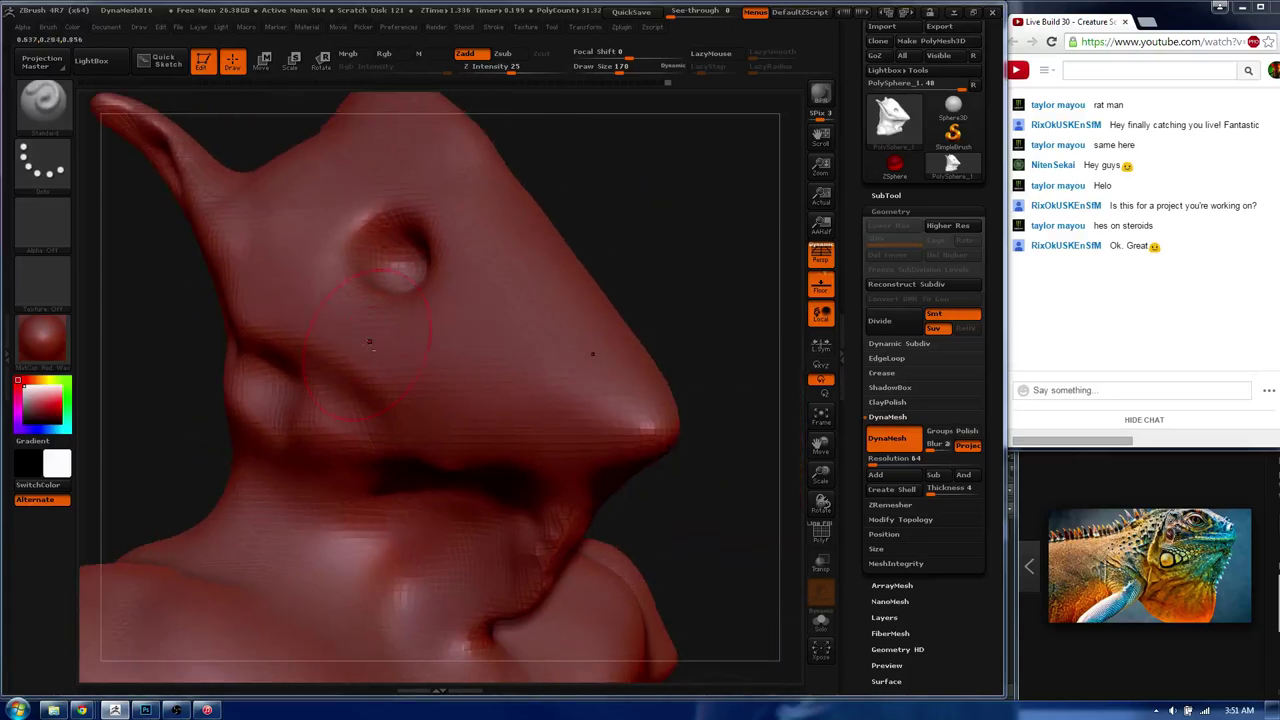
pyautogui.moveTo(292, 312)
pyautogui.mouseDown()
pyautogui.moveTo(350, 385)
pyautogui.moveTo(520, 420)
pyautogui.mouseUp()
pyautogui.moveTo(340, 430)
pyautogui.mouseDown()
pyautogui.moveTo(660, 420)
pyautogui.moveTo(640, 460)
pyautogui.mouseUp()
pyautogui.moveTo(660, 425); pyautogui.dragTo(600, 430, button='right')
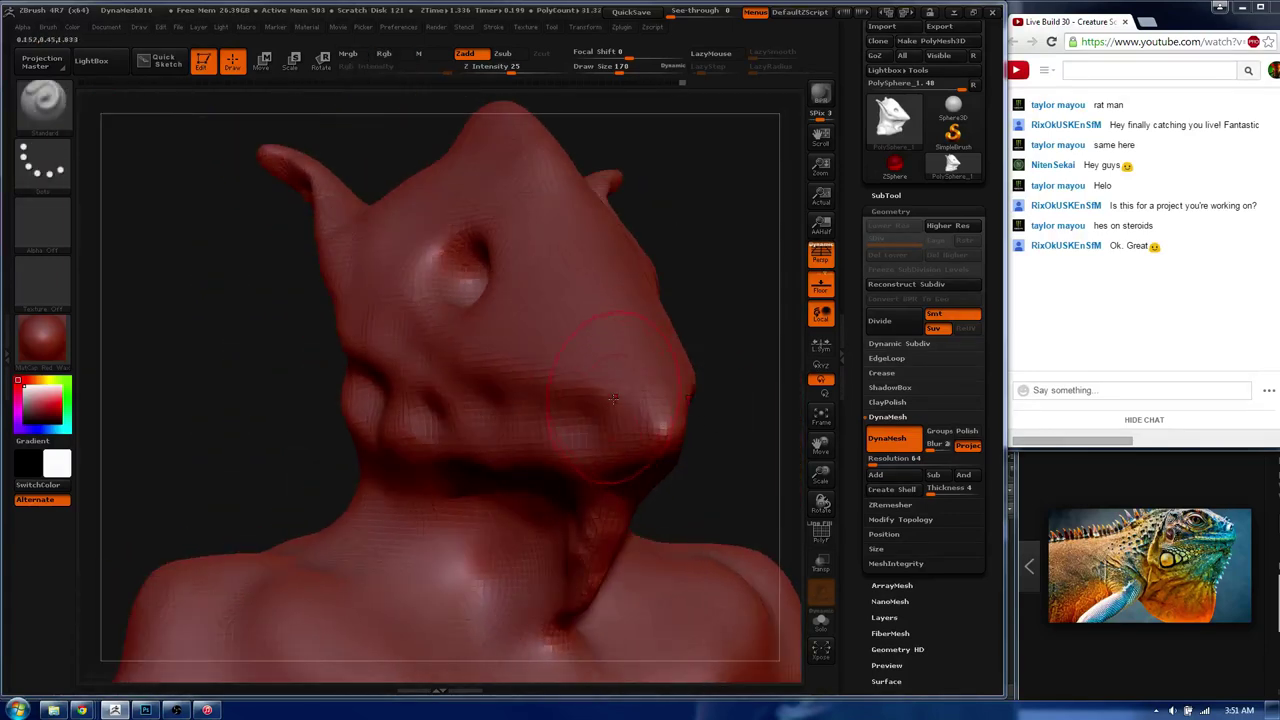
pyautogui.moveTo(540, 420); pyautogui.dragTo(715, 410)
pyautogui.moveTo(530, 393); pyautogui.dragTo(552, 451, button='right')
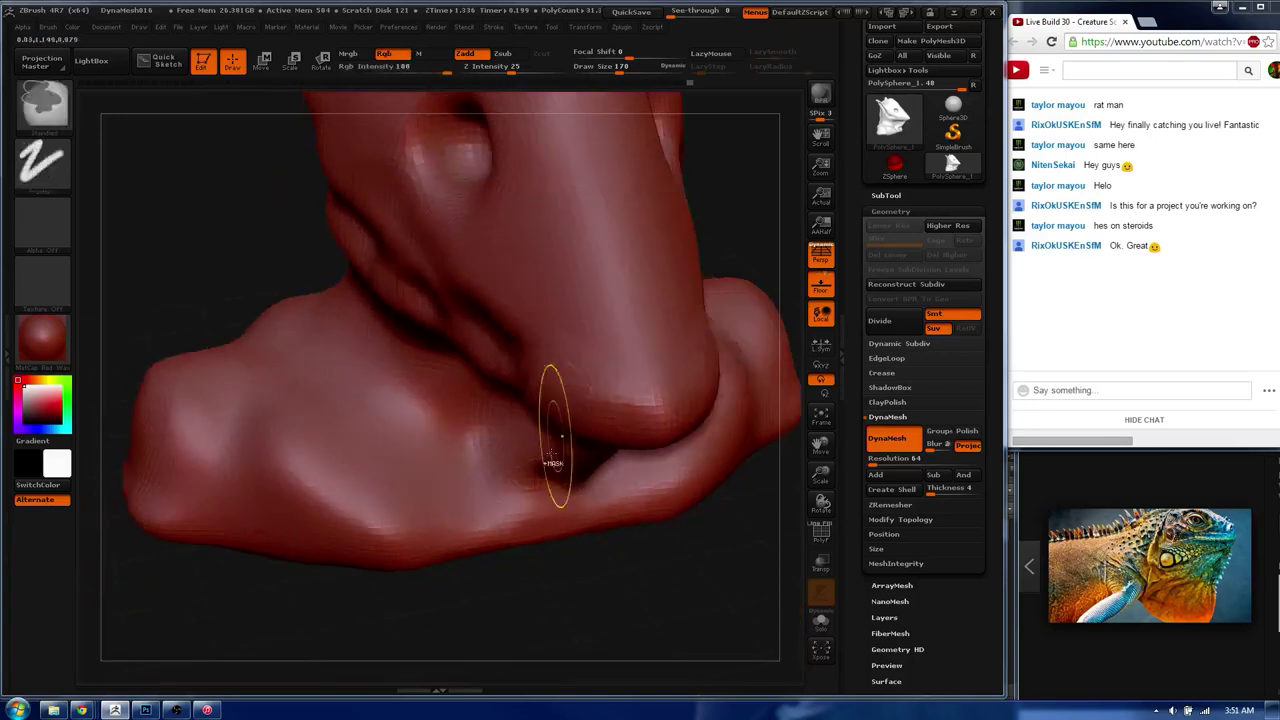
pyautogui.moveTo(552, 451); pyautogui.dragTo(600, 390)
pyautogui.moveTo(600, 390); pyautogui.dragTo(538, 375, button='right')
# - Switch to a different sculpting brush, enlarge it, and turn the snout toward the front
pyautogui.press('b')
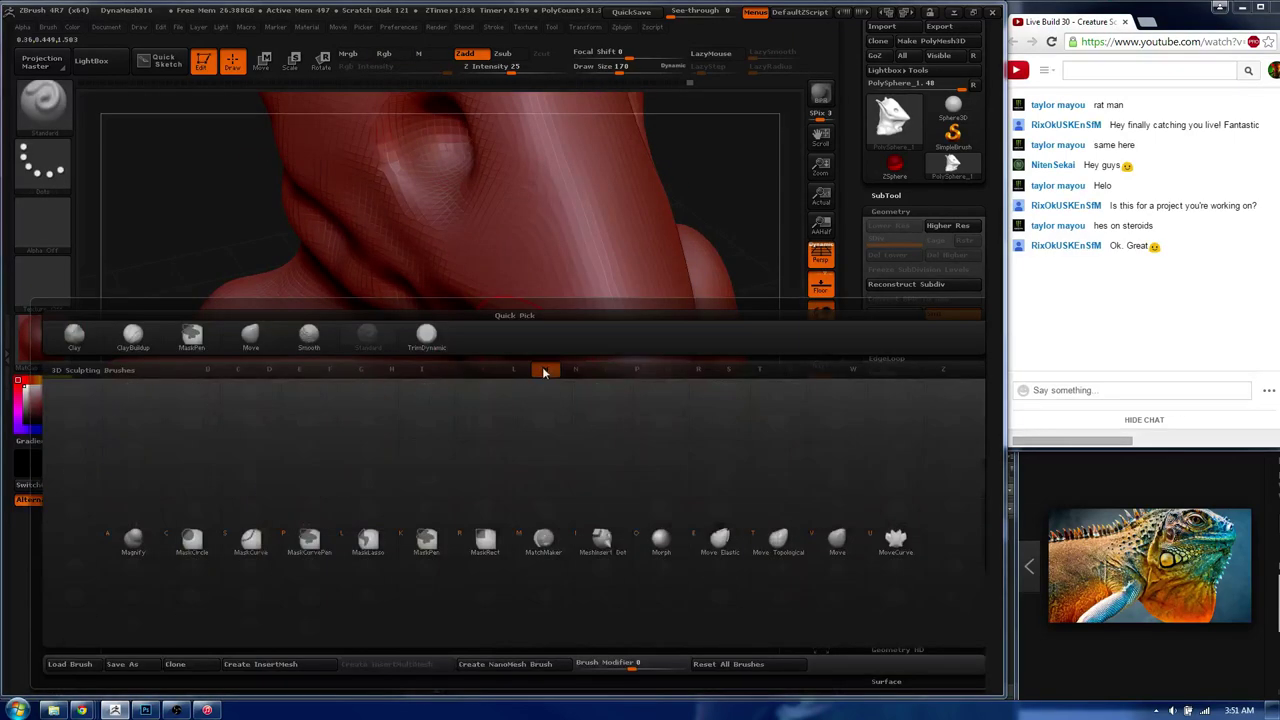
pyautogui.press('c')
pyautogui.press('b')
pyautogui.press('s')
pyautogui.moveTo(542, 368)
pyautogui.mouseDown()
pyautogui.moveTo(580, 369)
pyautogui.moveTo(620, 320)
pyautogui.moveTo(562, 404)
pyautogui.moveTo(592, 396)
pyautogui.moveTo(546, 435)
pyautogui.mouseUp()
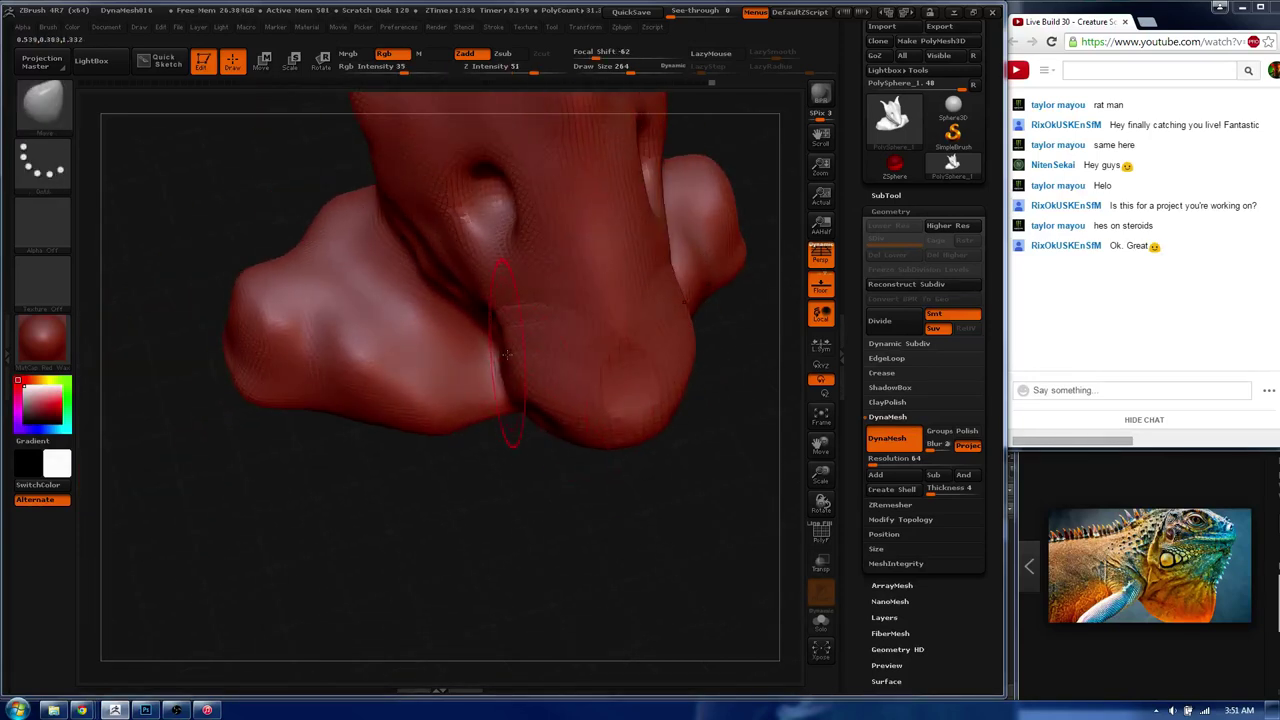
pyautogui.moveTo(640, 480)
pyautogui.mouseDown()
pyautogui.moveTo(675, 470)
pyautogui.moveTo(726, 416)
pyautogui.mouseUp()
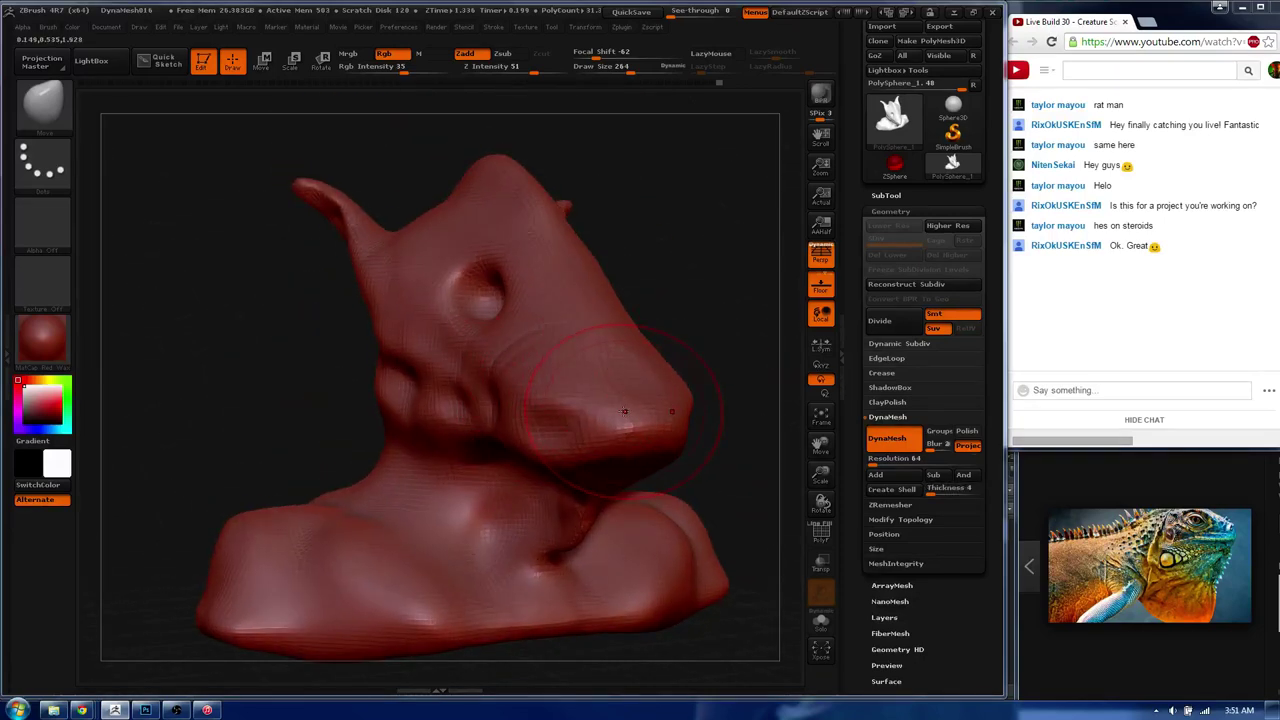
# - Press two nostrils into the snout tip with the Standard brush at draw size 75
pyautogui.press('b')
pyautogui.press('Escape')
pyautogui.press('b')
pyautogui.press('s')
pyautogui.press('t')
pyautogui.press('s')
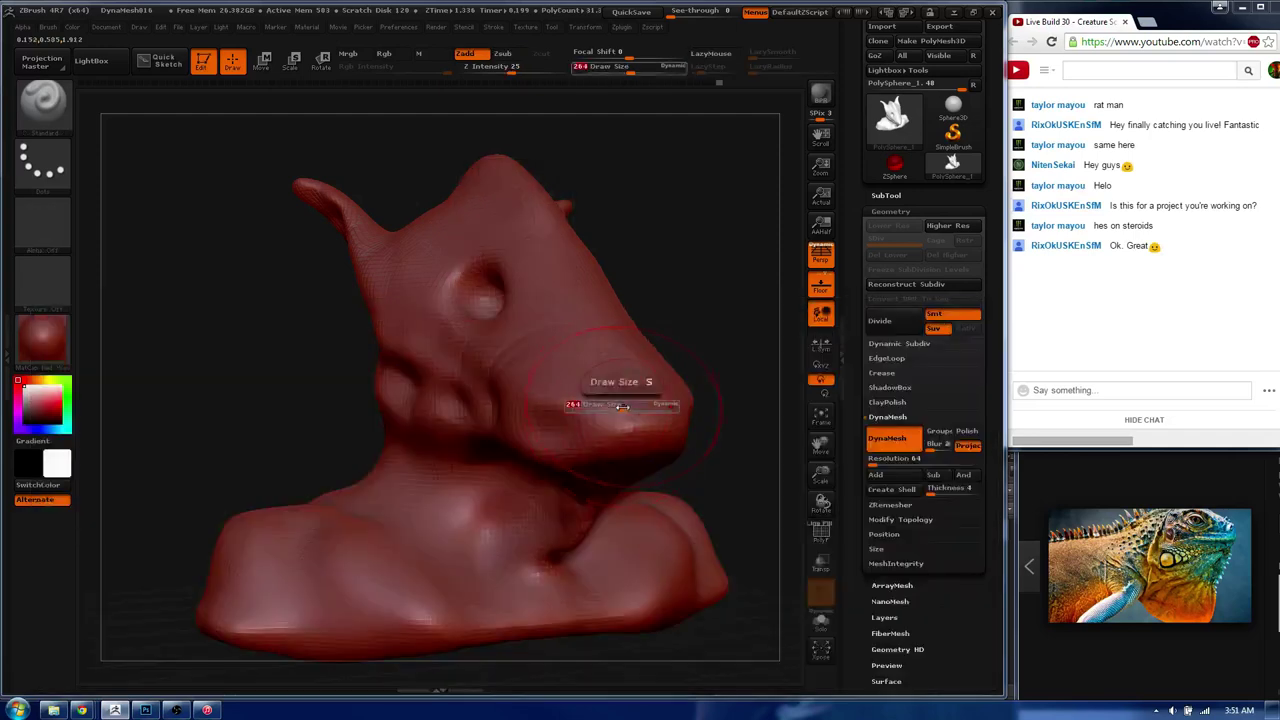
pyautogui.moveTo(622, 406)
pyautogui.mouseDown()
pyautogui.moveTo(600, 406)
pyautogui.moveTo(488, 318)
pyautogui.mouseUp()
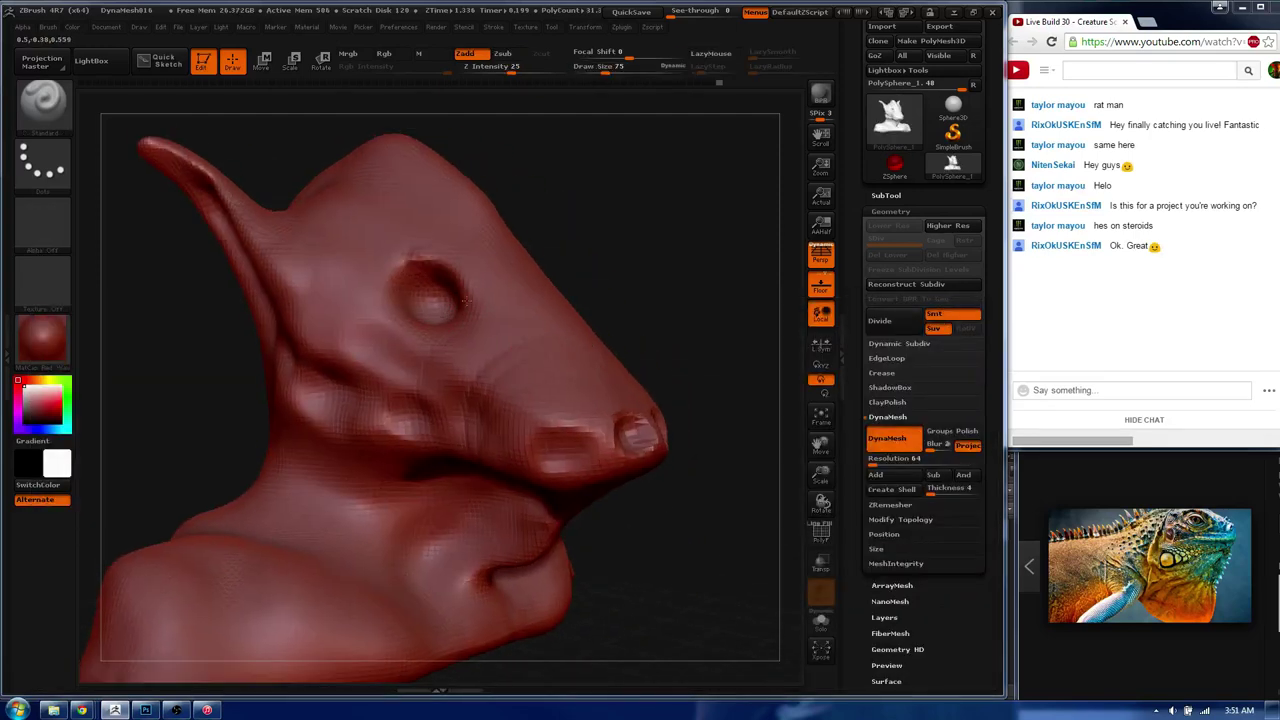
pyautogui.moveTo(449, 277)
pyautogui.keyDown('shift'); pyautogui.mouseDown()
pyautogui.moveTo(447, 323)
pyautogui.moveTo(477, 370)
pyautogui.mouseUp(); pyautogui.keyUp('shift')
pyautogui.moveTo(568, 397); pyautogui.dragTo(563, 240)
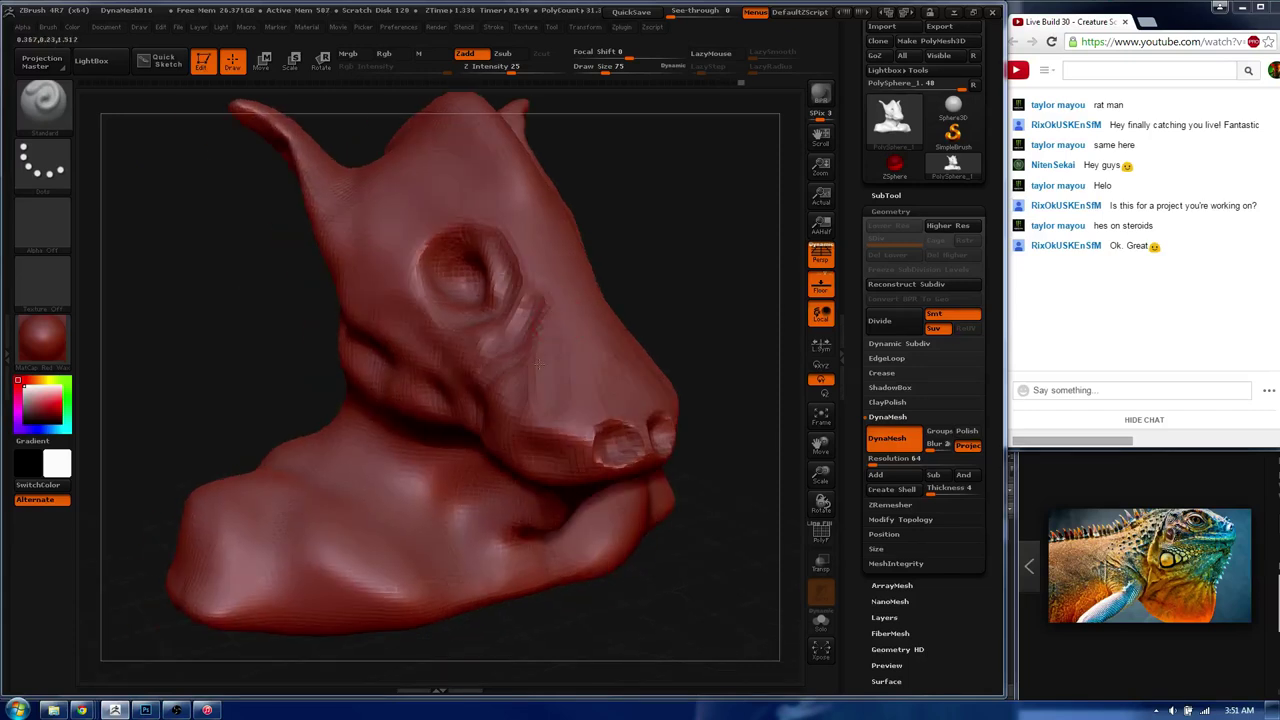
# - Raise the draw size to 175 and smooth the snout between the eye and nose
pyautogui.press('b')
pyautogui.press('Escape')
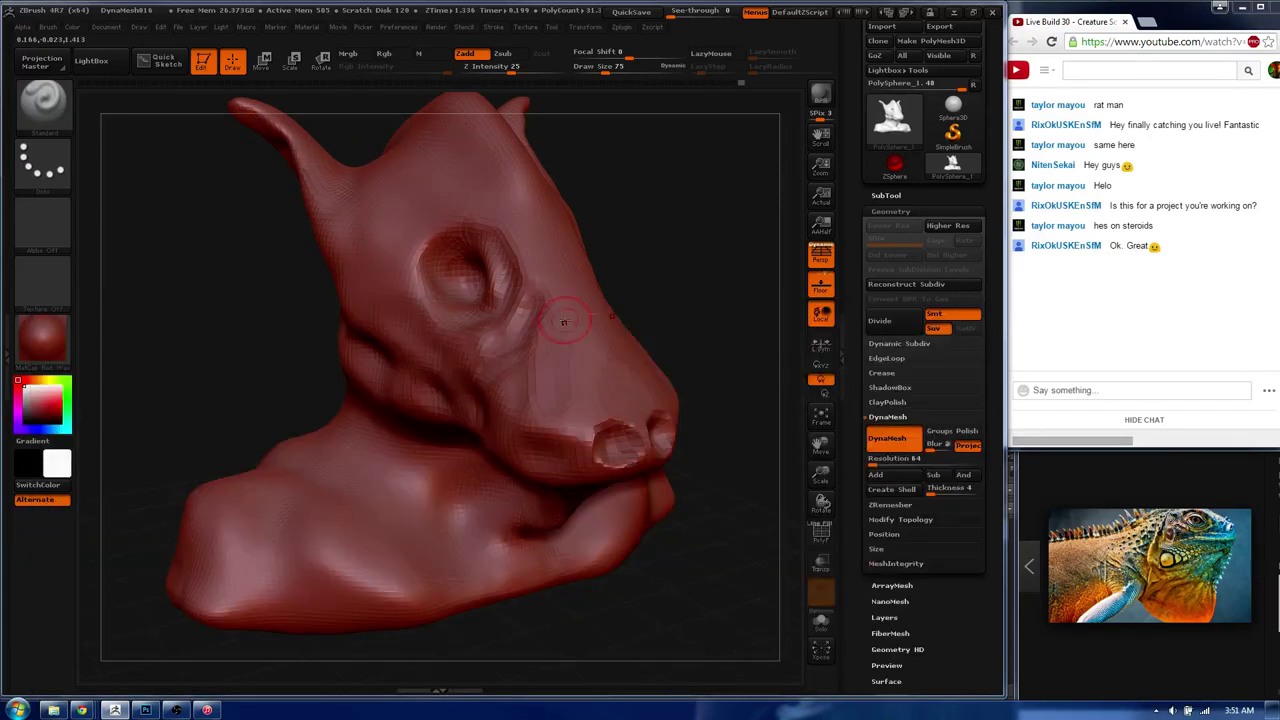
pyautogui.press('s')
pyautogui.moveTo(570, 320); pyautogui.dragTo(600, 318)
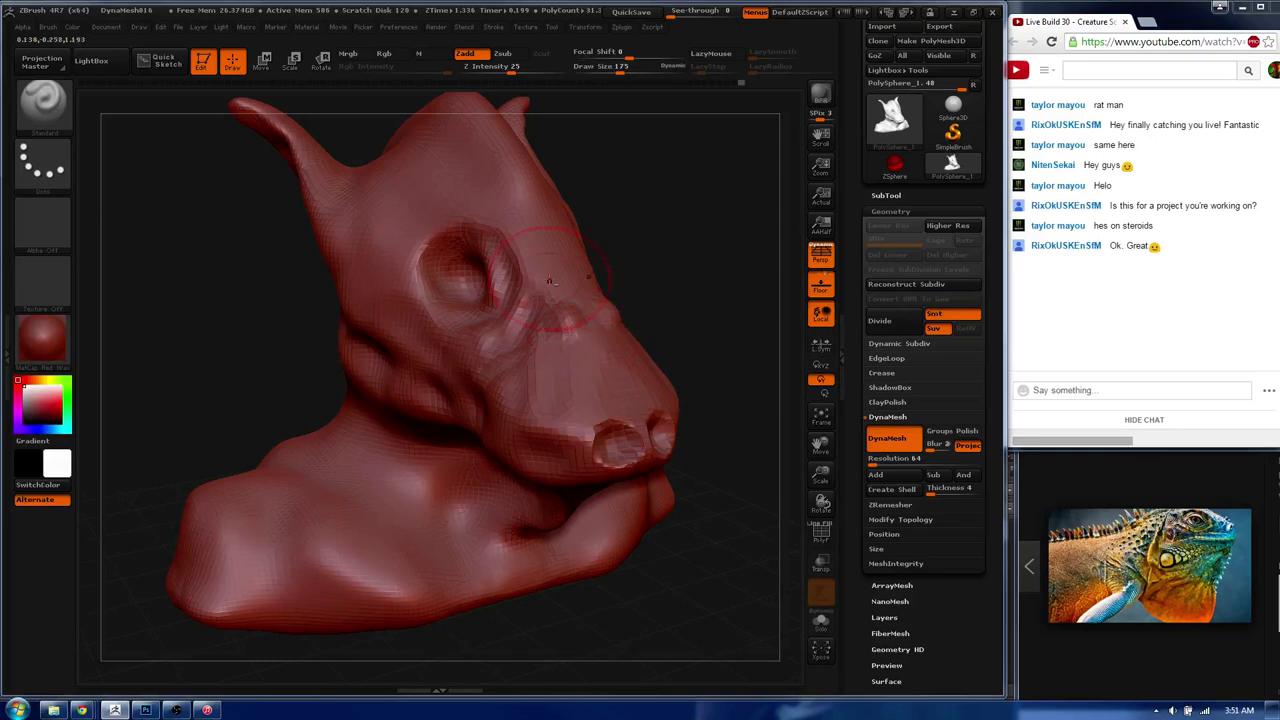
pyautogui.moveTo(520, 270)
pyautogui.keyDown('shift'); pyautogui.mouseDown()
pyautogui.moveTo(565, 315)
pyautogui.moveTo(574, 363)
pyautogui.moveTo(532, 326)
pyautogui.moveTo(533, 250)
pyautogui.mouseUp(); pyautogui.keyUp('shift')
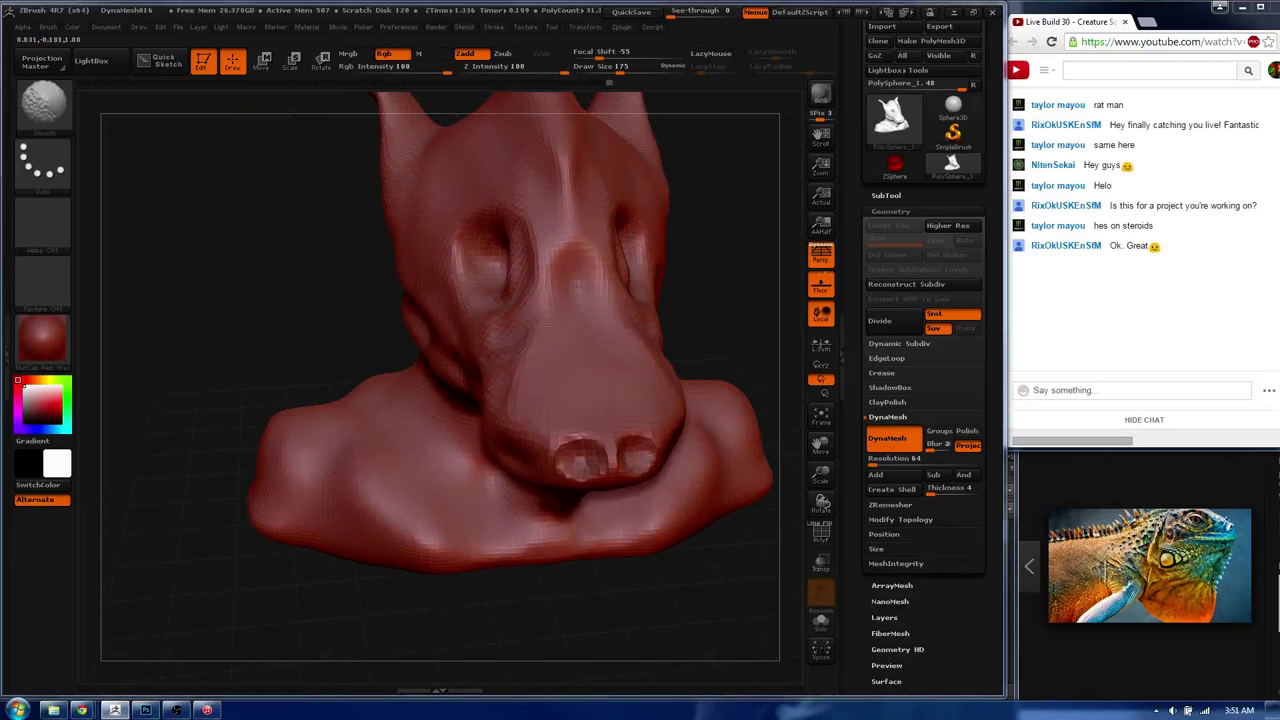
# - Glance at the Google Images reference window, then put it away again
pyautogui.moveTo(499, 362); pyautogui.dragTo(483, 344)
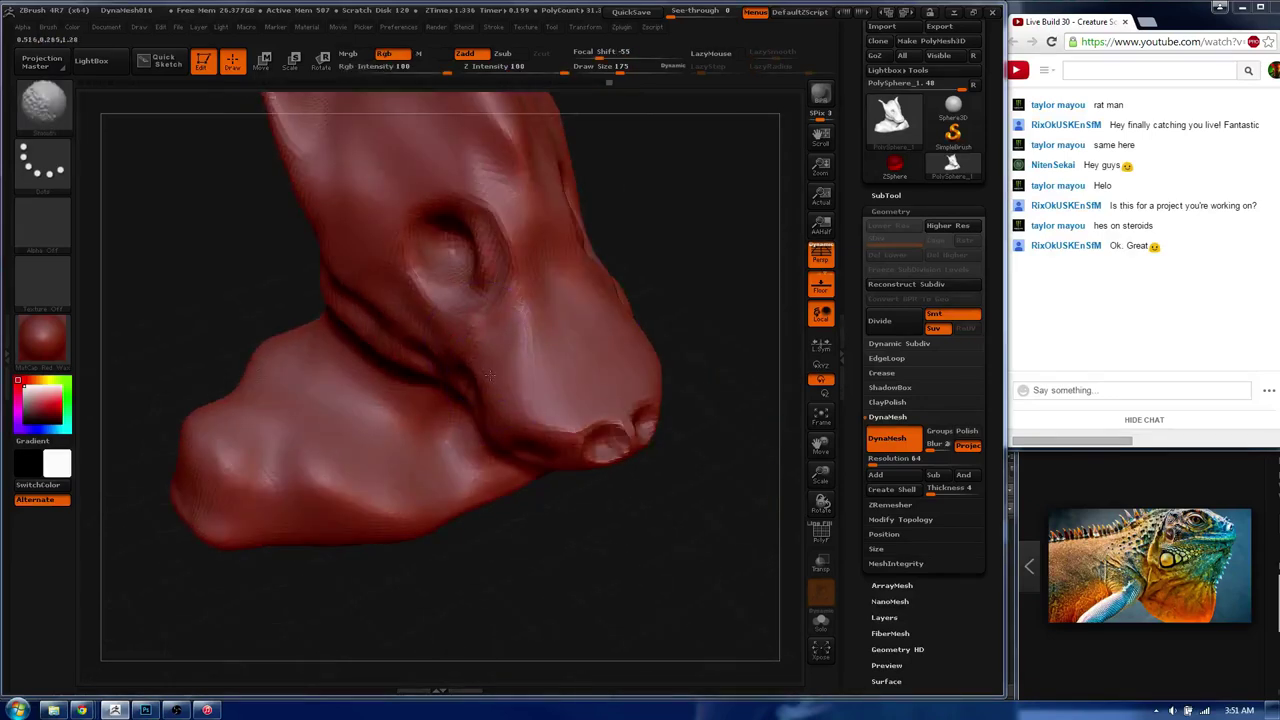
pyautogui.click(1122, 450)
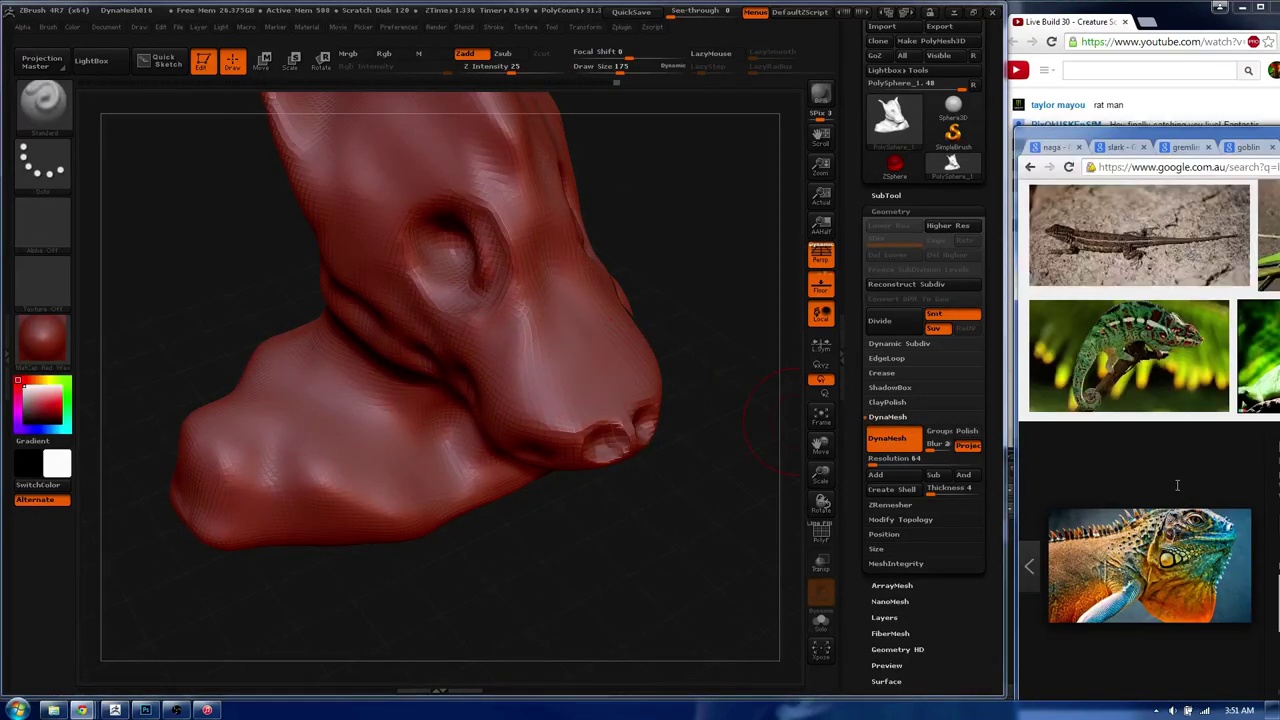
pyautogui.moveTo(1153, 140); pyautogui.dragTo(1279, 140)
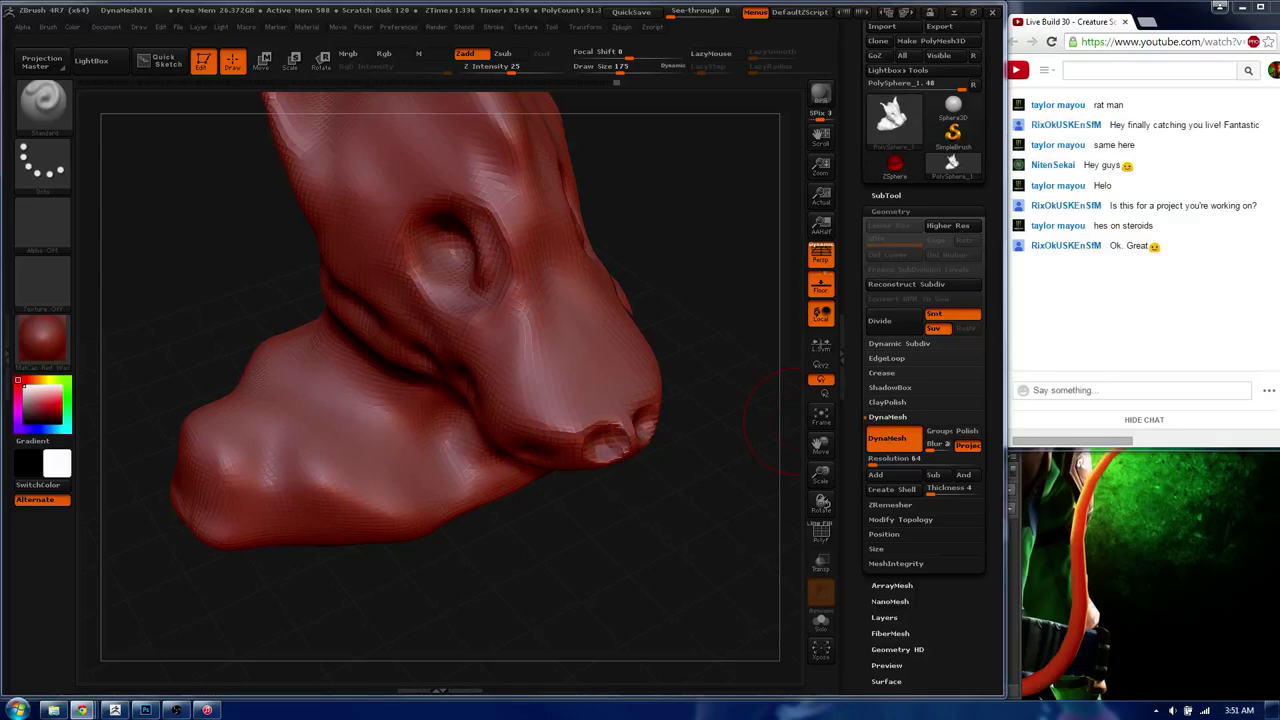
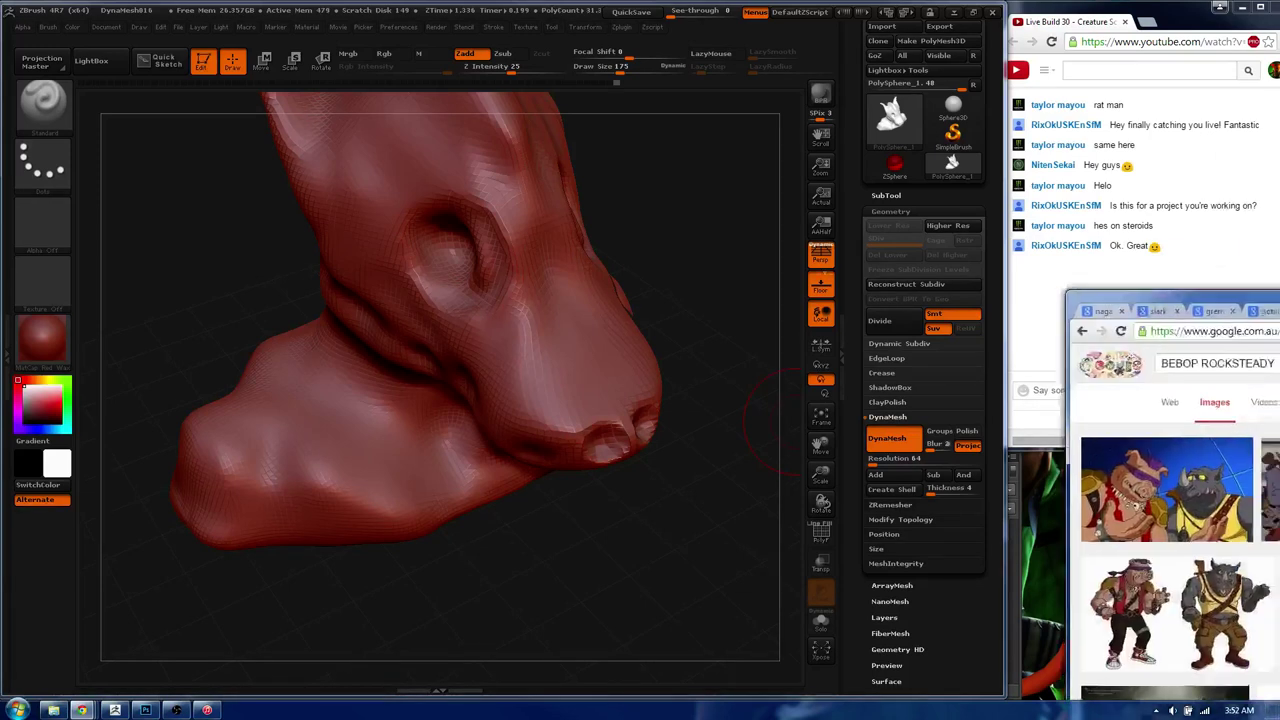
# - Move the lizard and chameleon reference window to the lower right, below the chat
pyautogui.moveTo(1279, 340); pyautogui.dragTo(1208, 238)
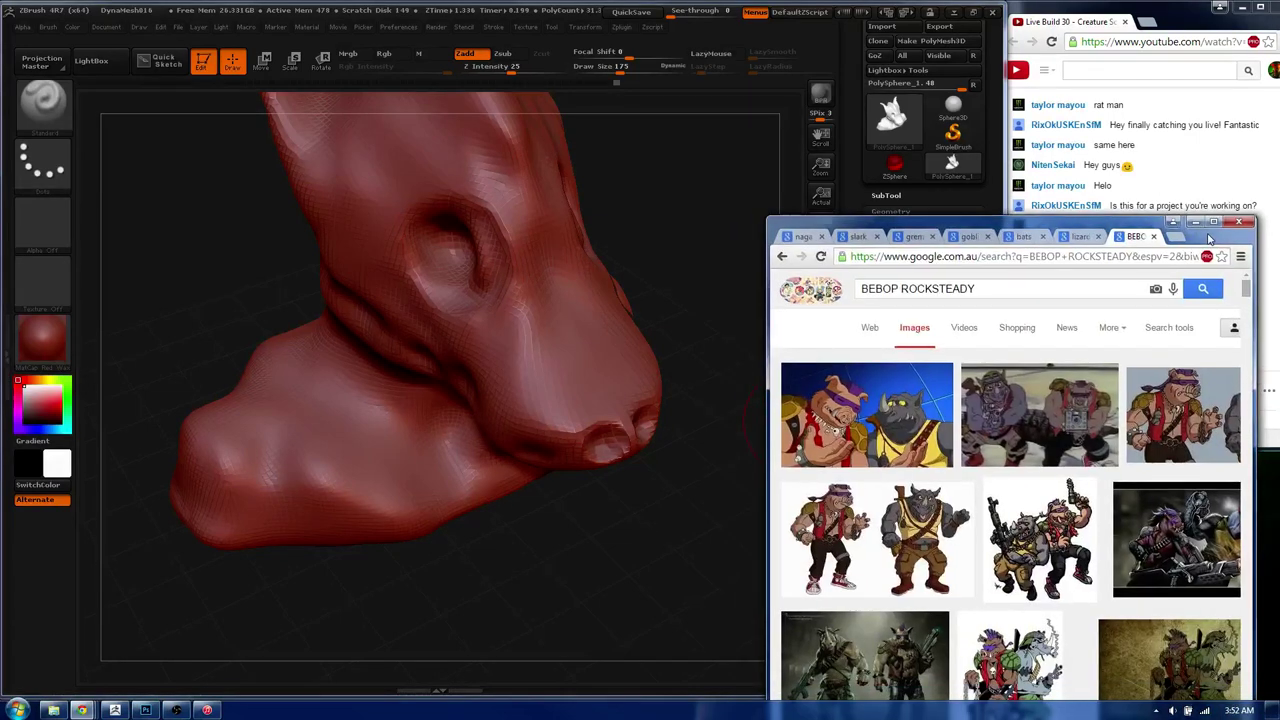
pyautogui.moveTo(1208, 238)
pyautogui.mouseDown()
pyautogui.moveTo(1185, 179)
pyautogui.moveTo(1270, 535)
pyautogui.mouseUp()
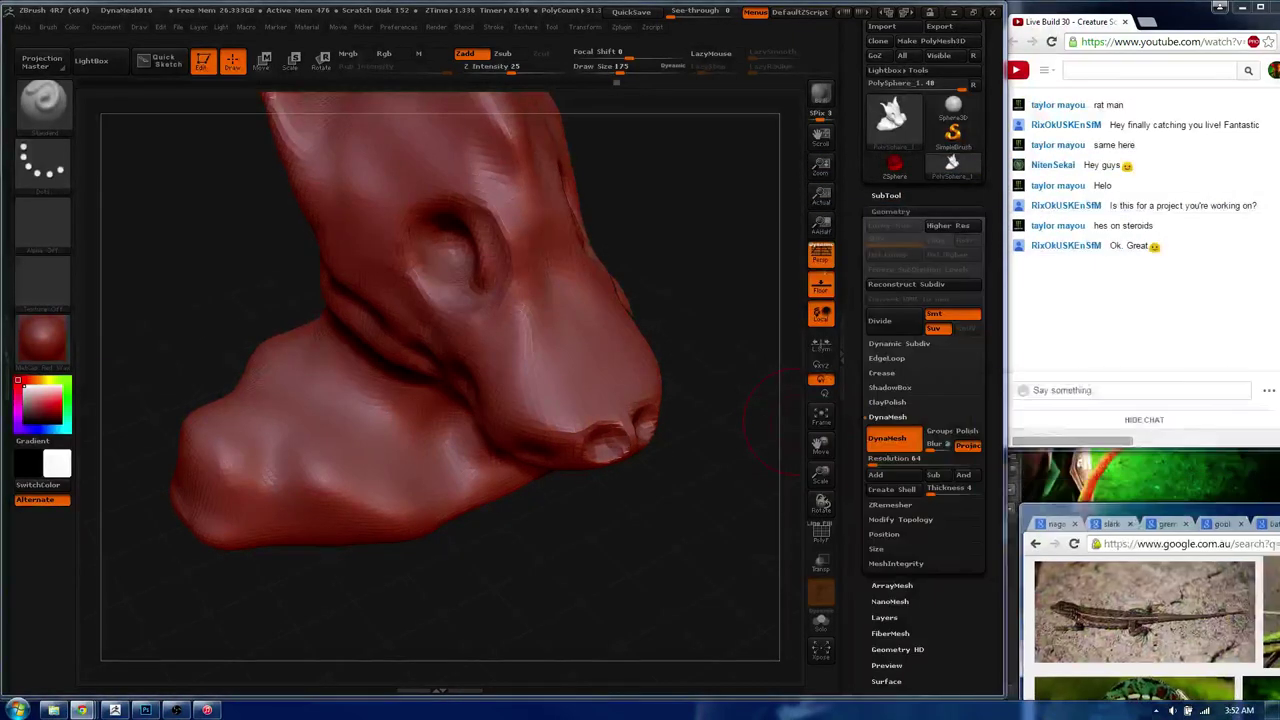
pyautogui.moveTo(1270, 535); pyautogui.dragTo(1256, 440)
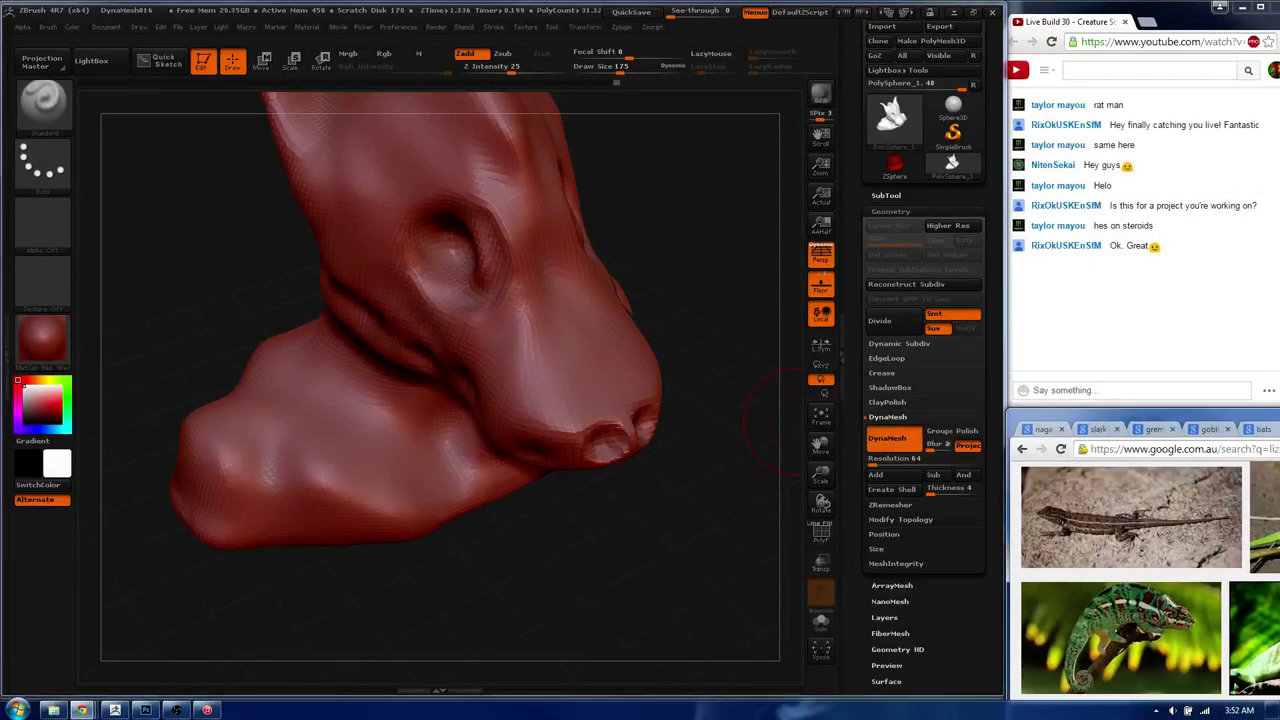
pyautogui.click(645, 9)
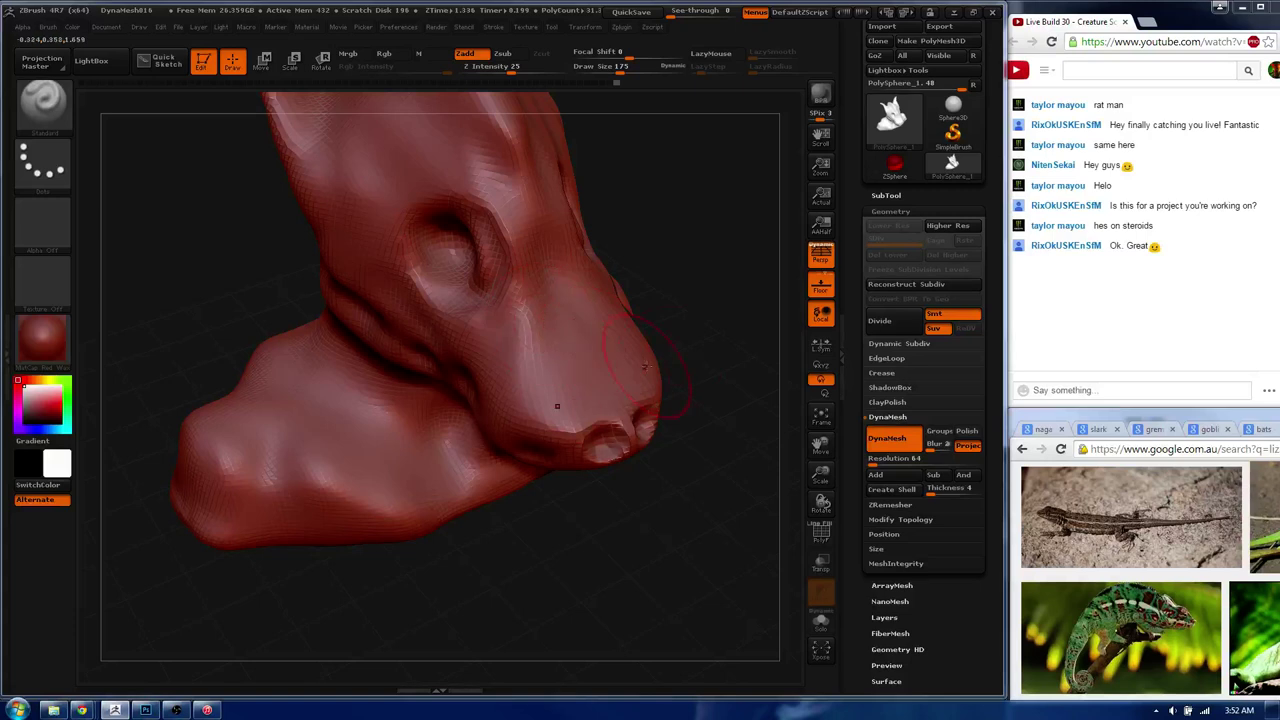
# - Turn the head to a side view and return to the Standard brush
pyautogui.moveTo(645, 367)
pyautogui.mouseDown()
pyautogui.moveTo(614, 246)
pyautogui.moveTo(528, 420)
pyautogui.mouseUp()
pyautogui.press('b')
pyautogui.press('c')
pyautogui.press('b')
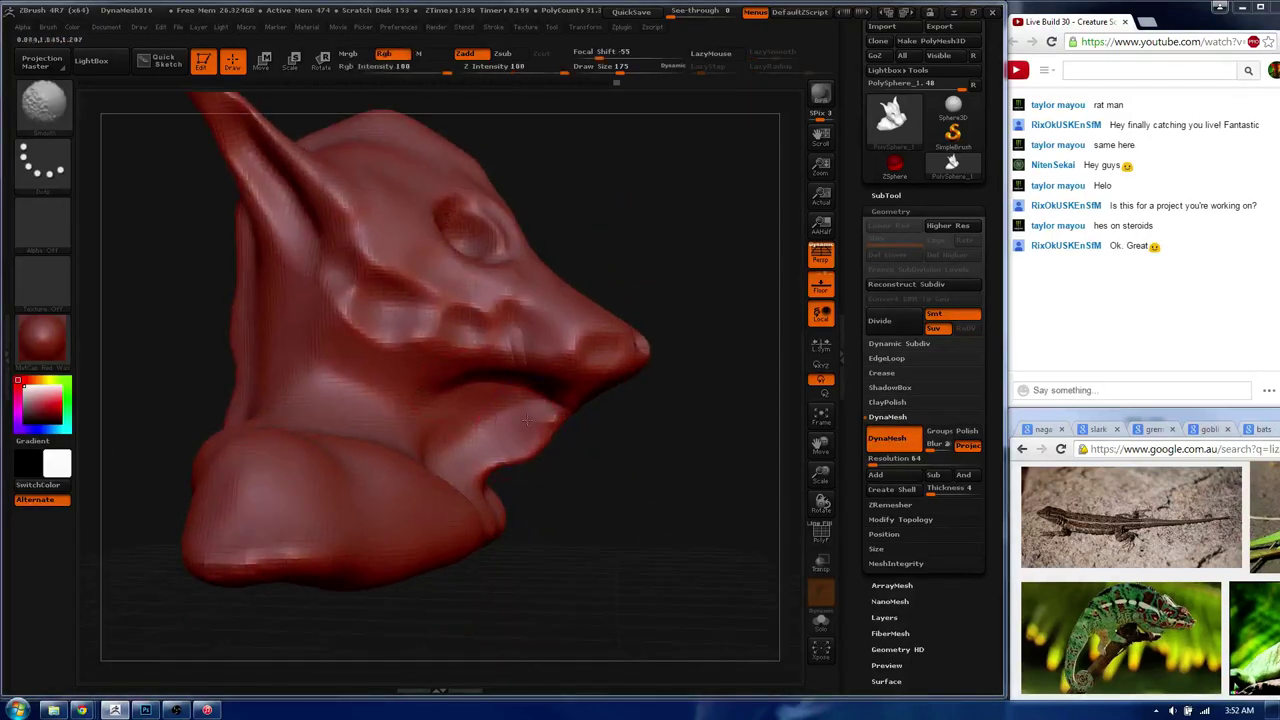
pyautogui.press('b')
pyautogui.press('s')
pyautogui.press('t')
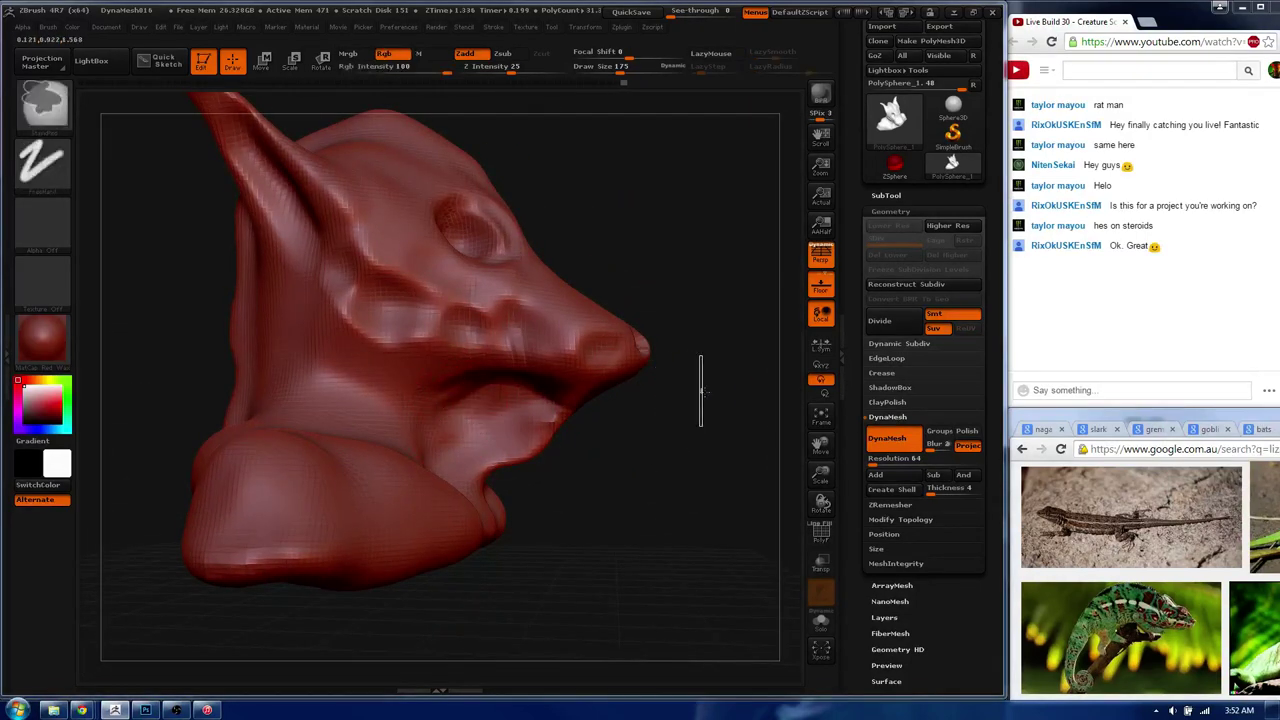
pyautogui.moveTo(597, 326); pyautogui.dragTo(527, 426)
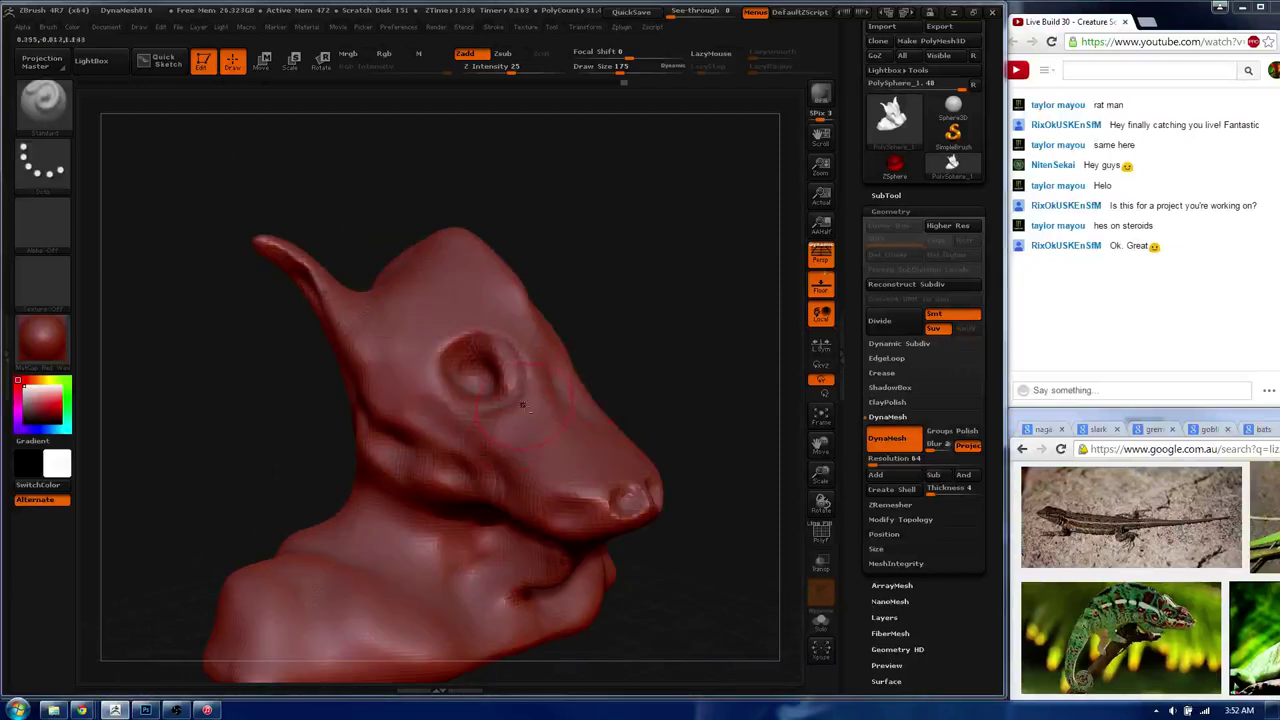
# - Pick the Move brush at about size 290 and inspect the horn and chin
pyautogui.press('b')
pyautogui.click(550, 487)
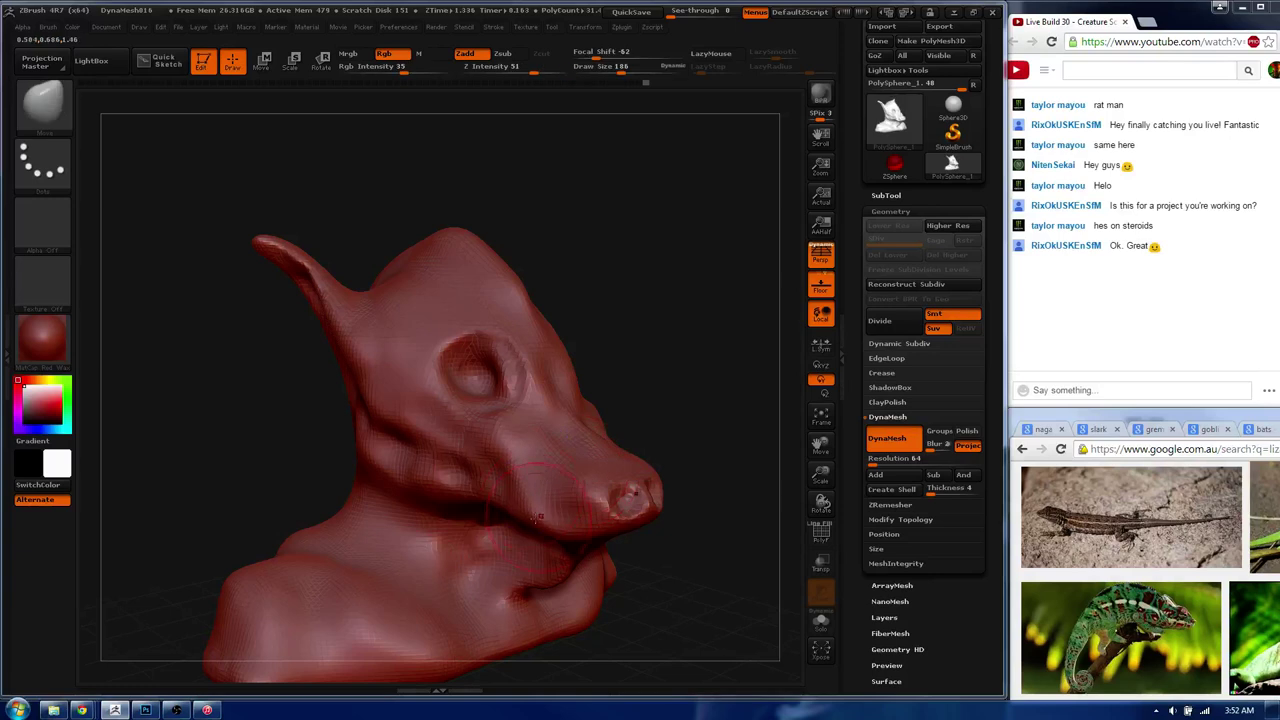
pyautogui.moveTo(560, 492); pyautogui.dragTo(538, 507)
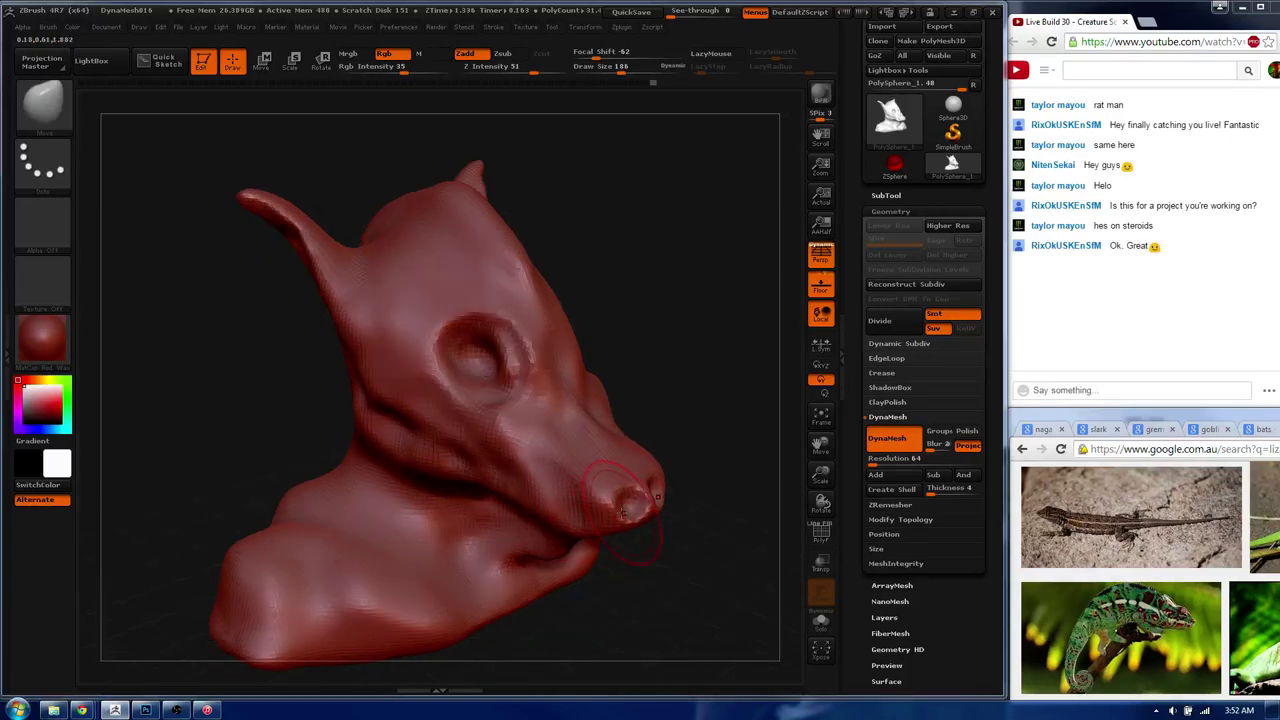
pyautogui.moveTo(622, 510); pyautogui.dragTo(630, 497, button='right')
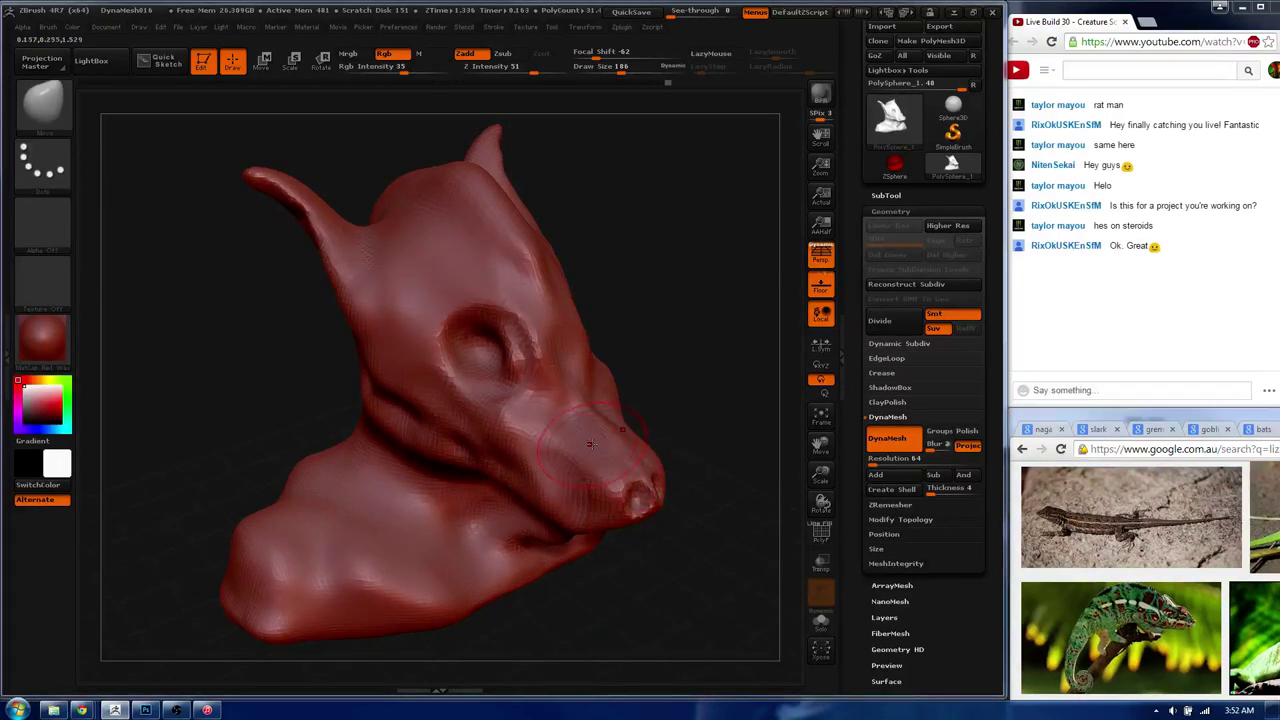
pyautogui.moveTo(562, 409)
pyautogui.mouseDown(button='right')
pyautogui.moveTo(641, 500)
pyautogui.moveTo(585, 374)
pyautogui.moveTo(540, 354)
pyautogui.mouseUp(button='right')
pyautogui.press('s')
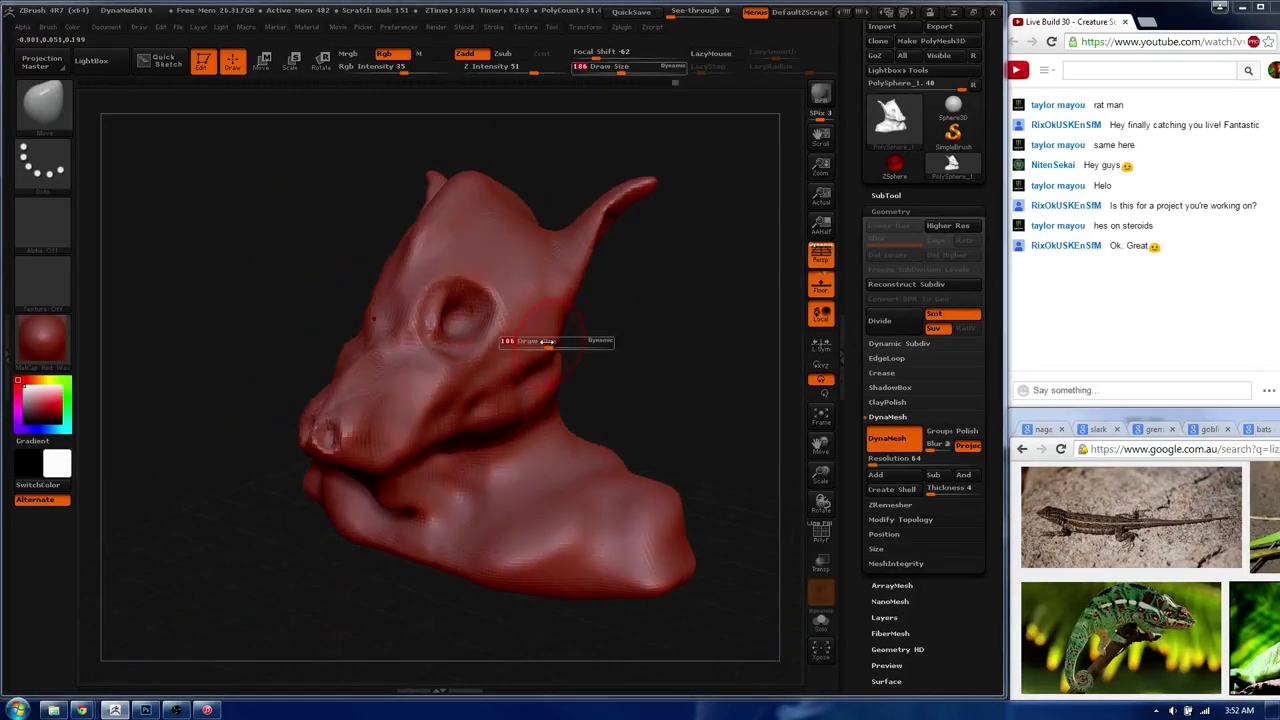
pyautogui.moveTo(540, 344); pyautogui.dragTo(552, 344)
pyautogui.moveTo(543, 420)
pyautogui.mouseDown(button='right')
pyautogui.moveTo(561, 401)
pyautogui.moveTo(538, 430)
pyautogui.moveTo(552, 437)
pyautogui.mouseUp(button='right')
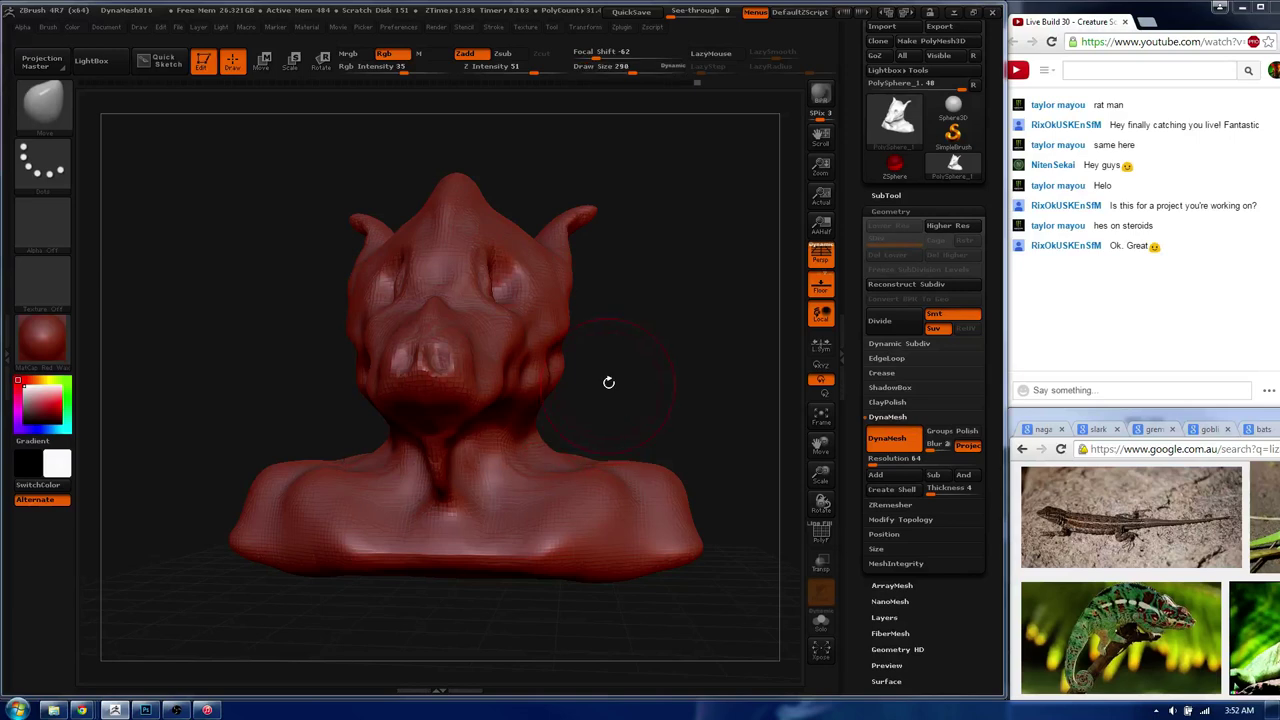
# - Raise the Move brush to size 686, then shrink it for a three-quarter view
pyautogui.press('v')
pyautogui.press('v')
pyautogui.press('s')
pyautogui.moveTo(600, 405); pyautogui.dragTo(612, 405)
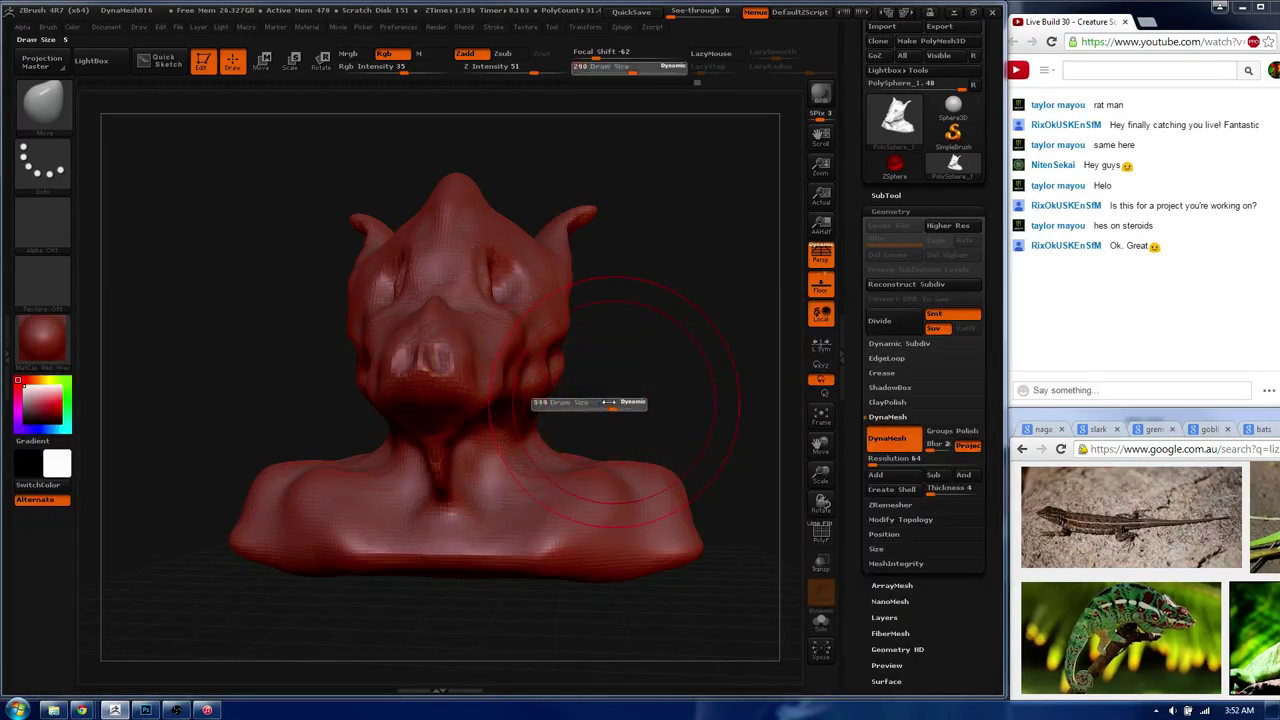
pyautogui.press('s')
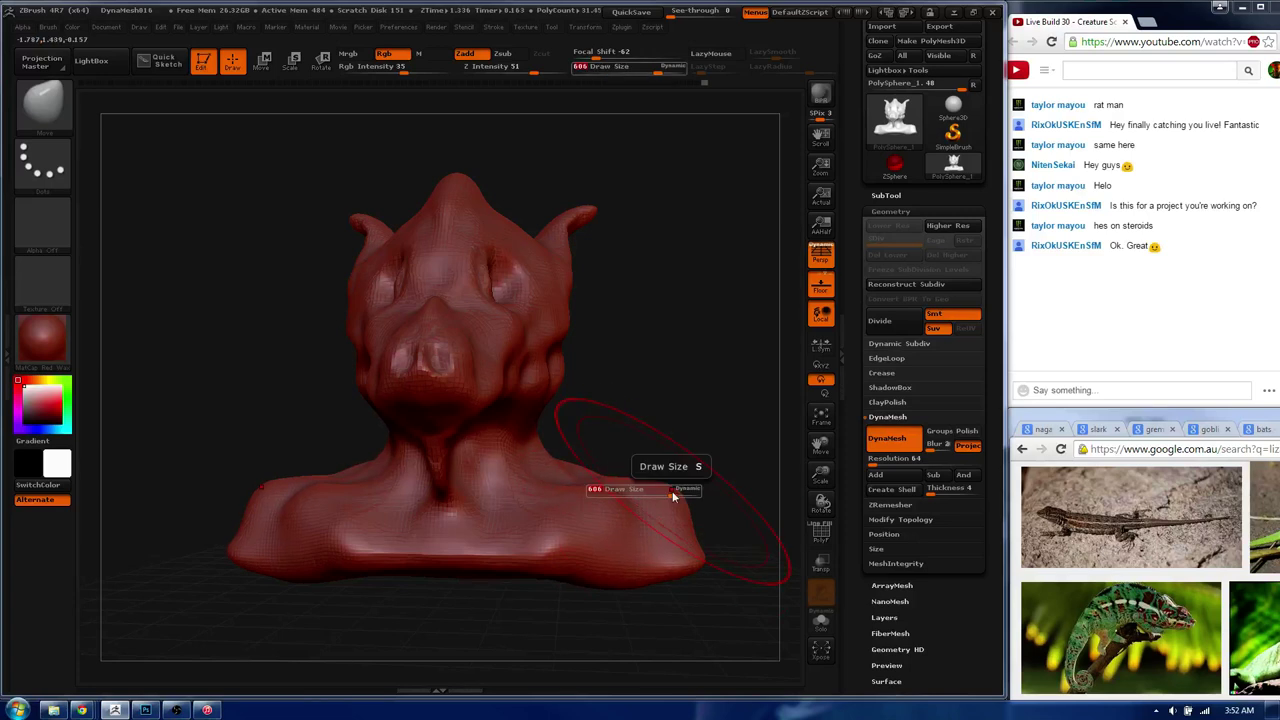
pyautogui.moveTo(690, 470)
pyautogui.mouseDown()
pyautogui.moveTo(640, 512)
pyautogui.moveTo(679, 495)
pyautogui.moveTo(686, 515)
pyautogui.mouseUp()
pyautogui.press('s')
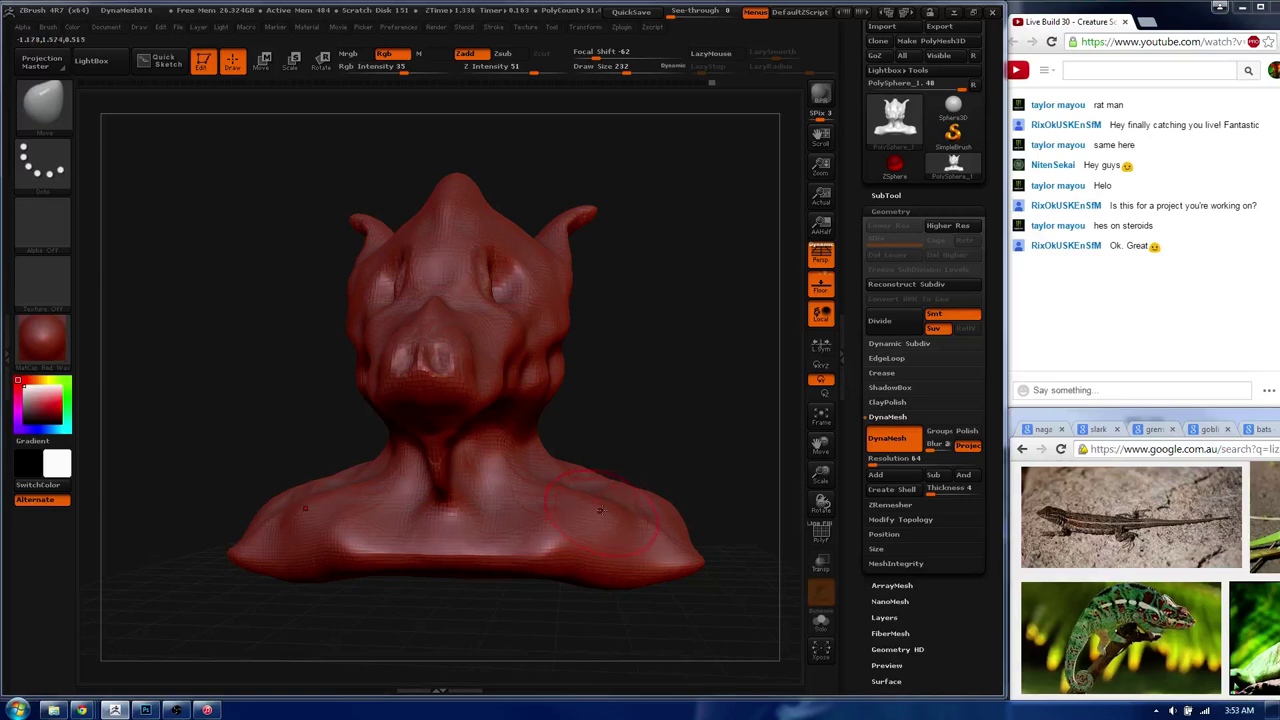
pyautogui.moveTo(591, 519); pyautogui.dragTo(614, 529)
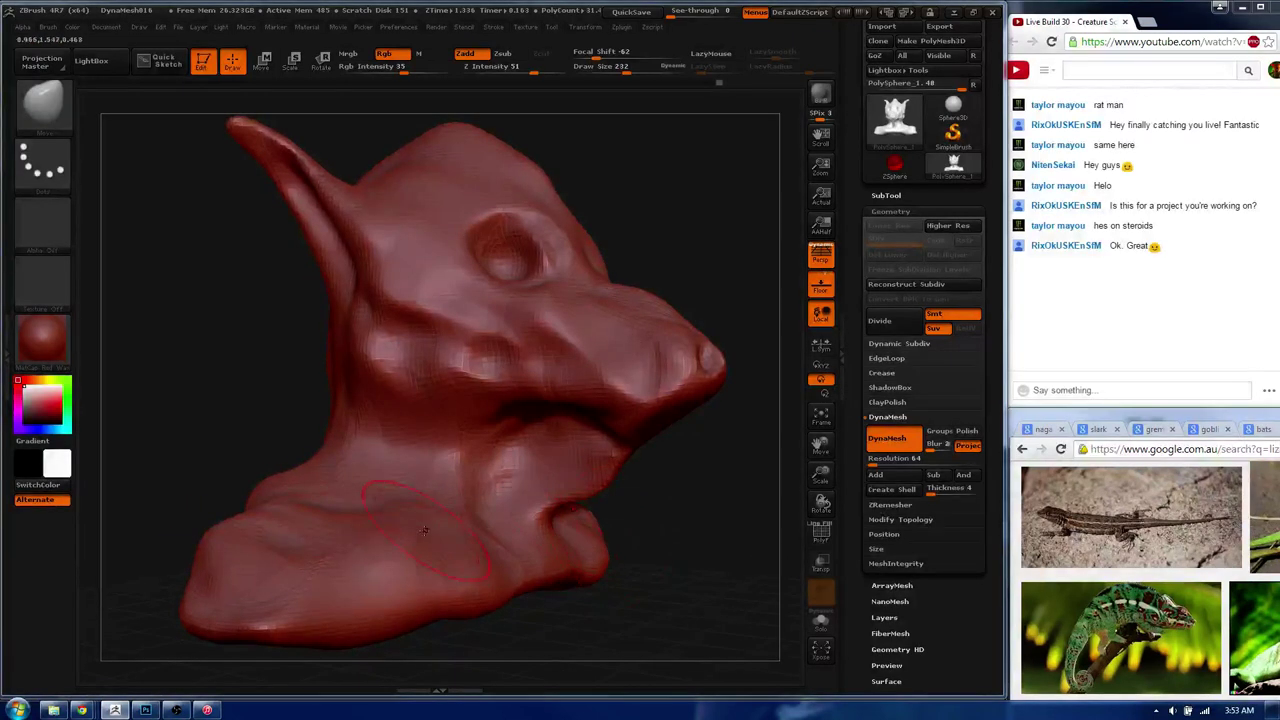
# - Use the Standard brush at size 118 and smooth around the eye and cheek
pyautogui.press('b')
pyautogui.press('s')
pyautogui.press('t')
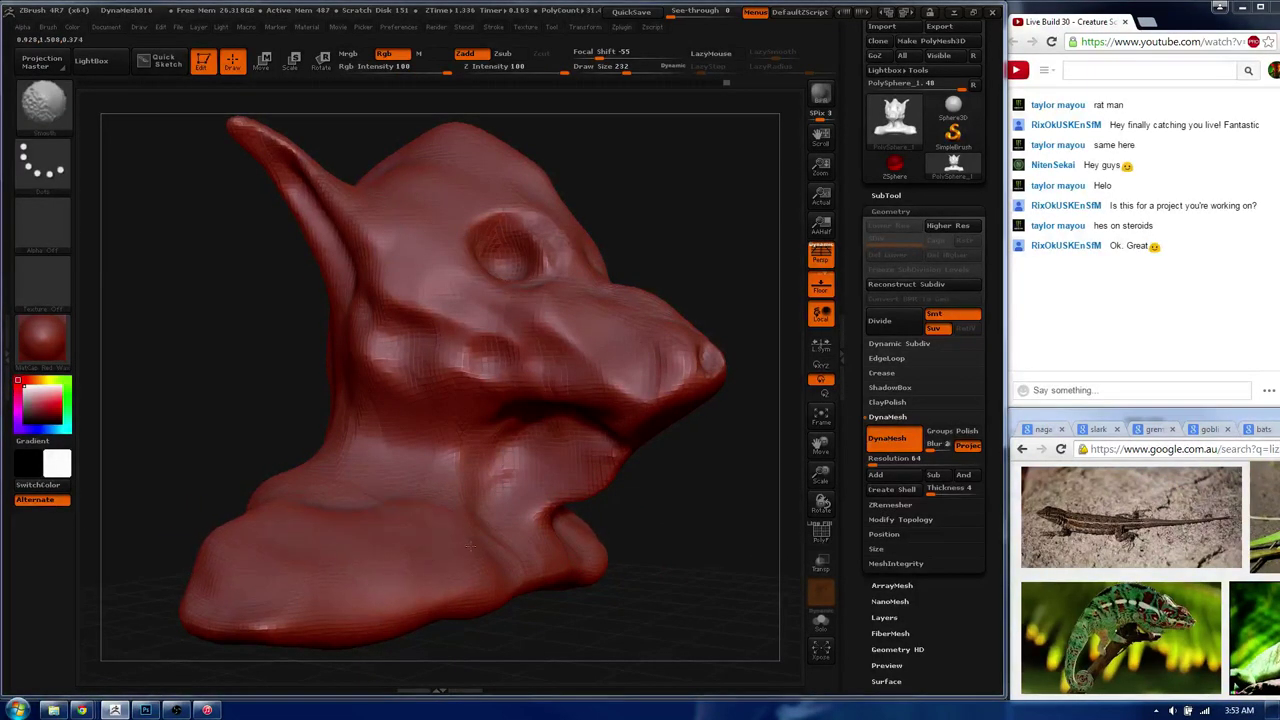
pyautogui.keyDown('alt'); pyautogui.moveTo(470, 545); pyautogui.dragTo(480, 457); pyautogui.keyUp('alt')
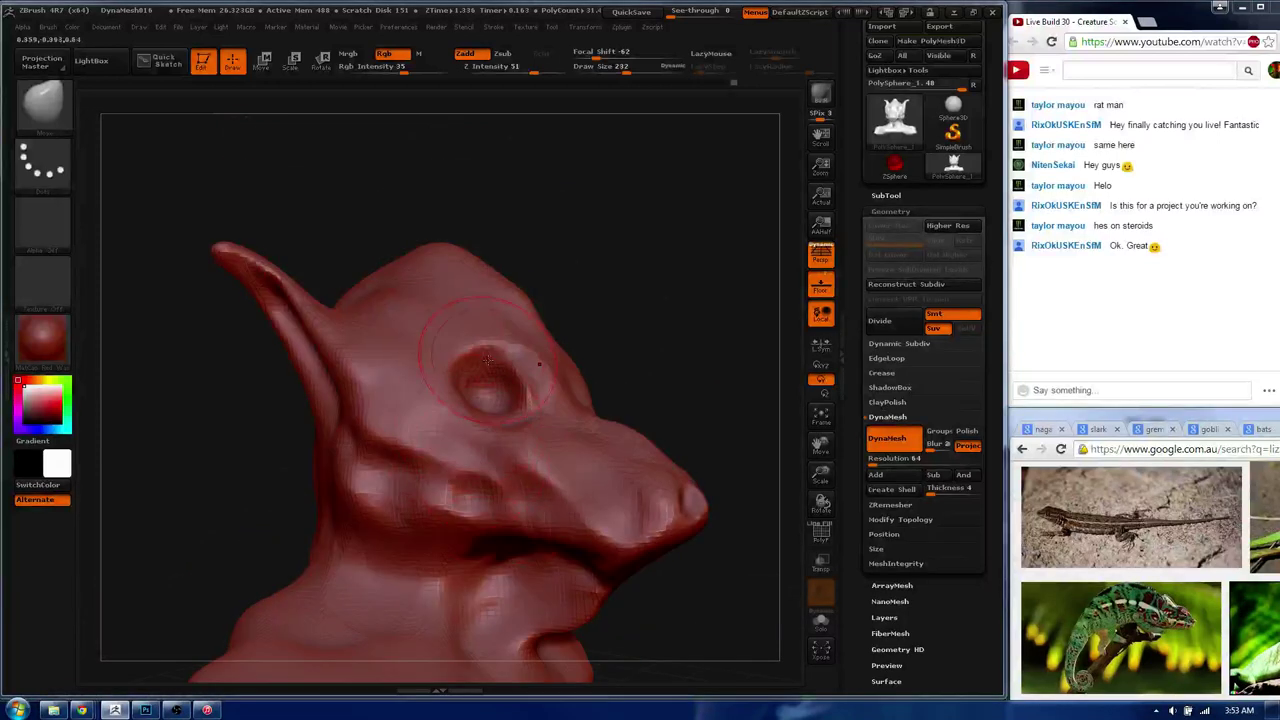
pyautogui.press('b')
pyautogui.press('s')
pyautogui.press('t')
pyautogui.press('s')
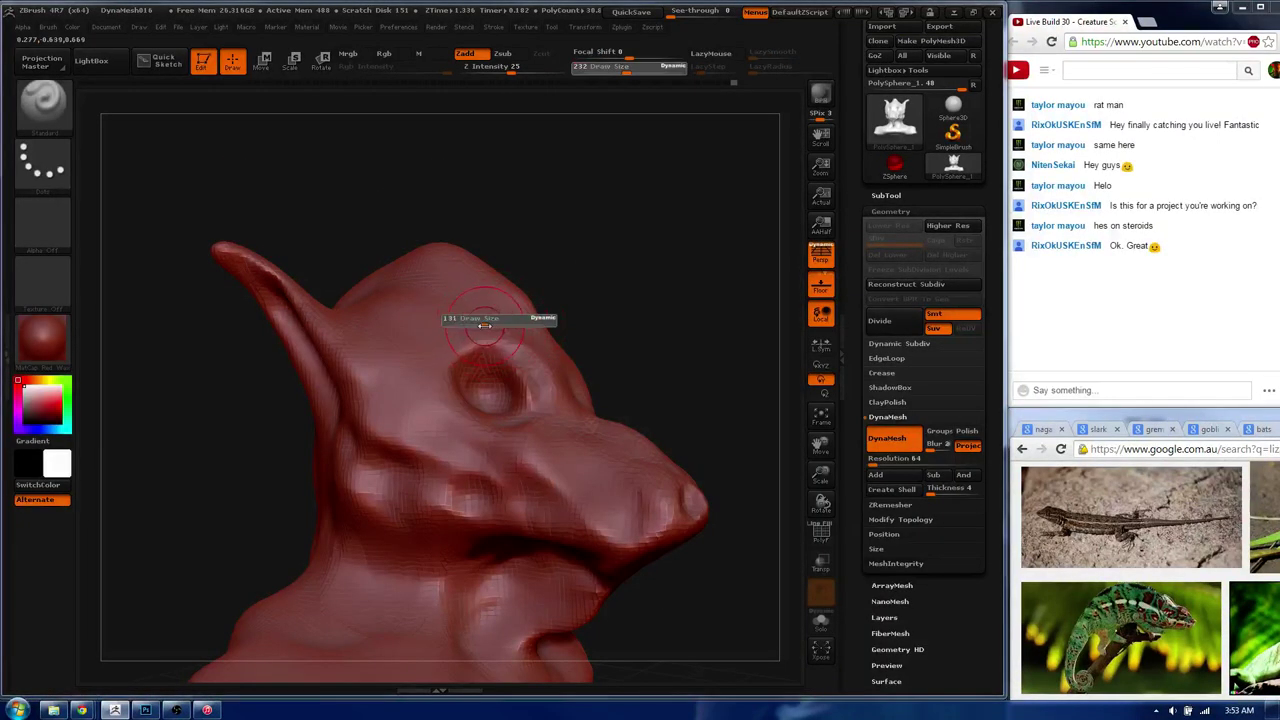
pyautogui.click(482, 325)
pyautogui.press('ctrl')
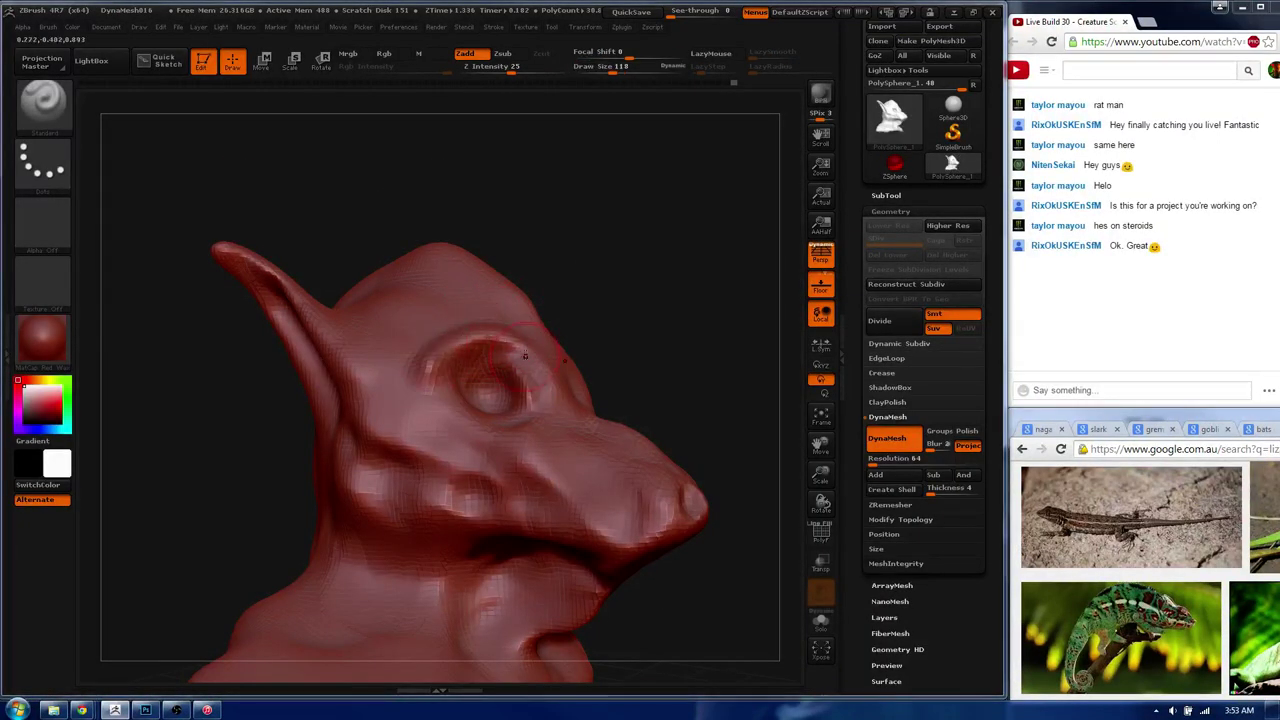
pyautogui.keyDown('shift'); pyautogui.moveTo(586, 423); pyautogui.dragTo(565, 418); pyautogui.keyUp('shift')
pyautogui.moveTo(720, 480); pyautogui.dragTo(483, 501)
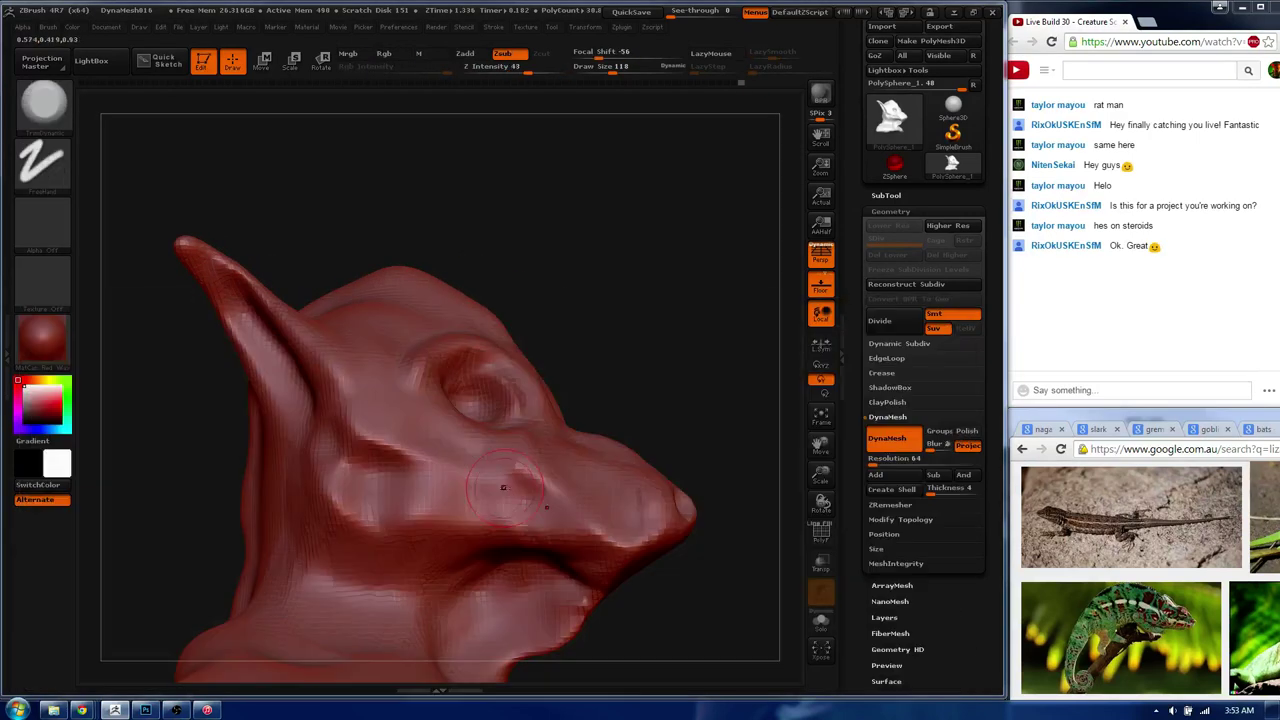
# - At brush size 214, carve a nostril dent and a nose-bridge dent on the snout
pyautogui.press('s')
pyautogui.moveTo(488, 486); pyautogui.dragTo(499, 486)
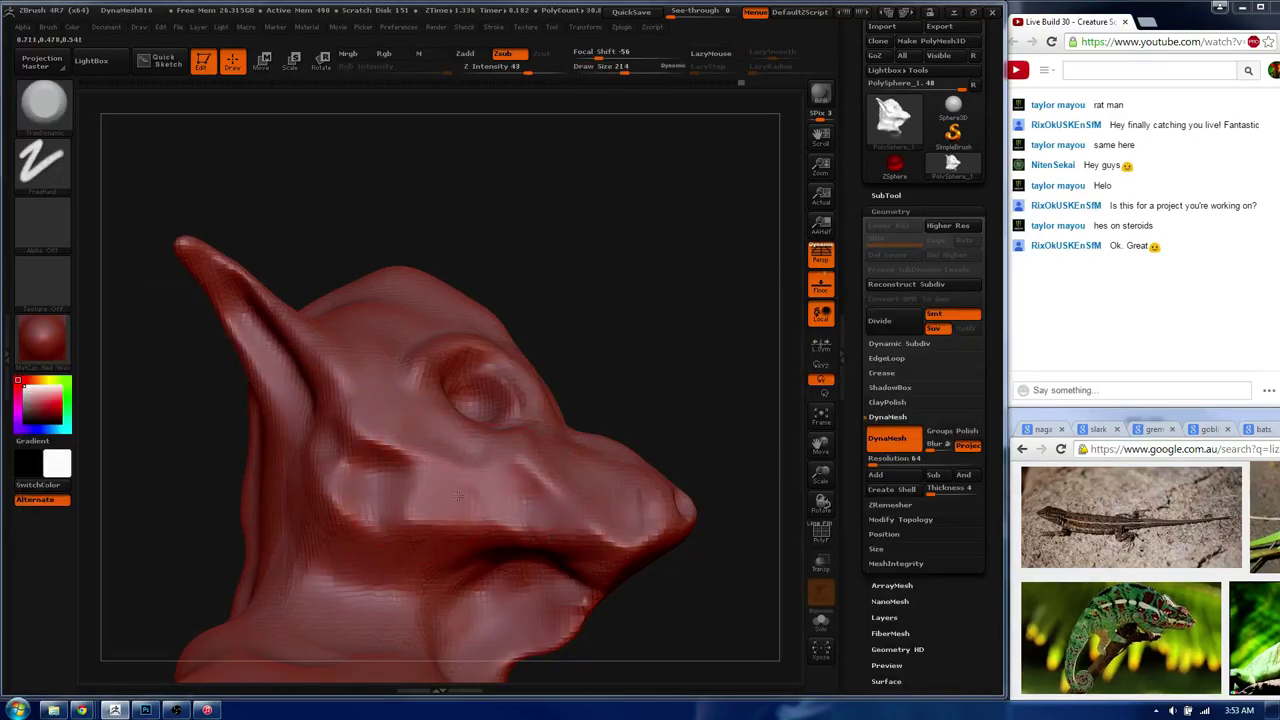
pyautogui.moveTo(410, 485); pyautogui.dragTo(360, 440)
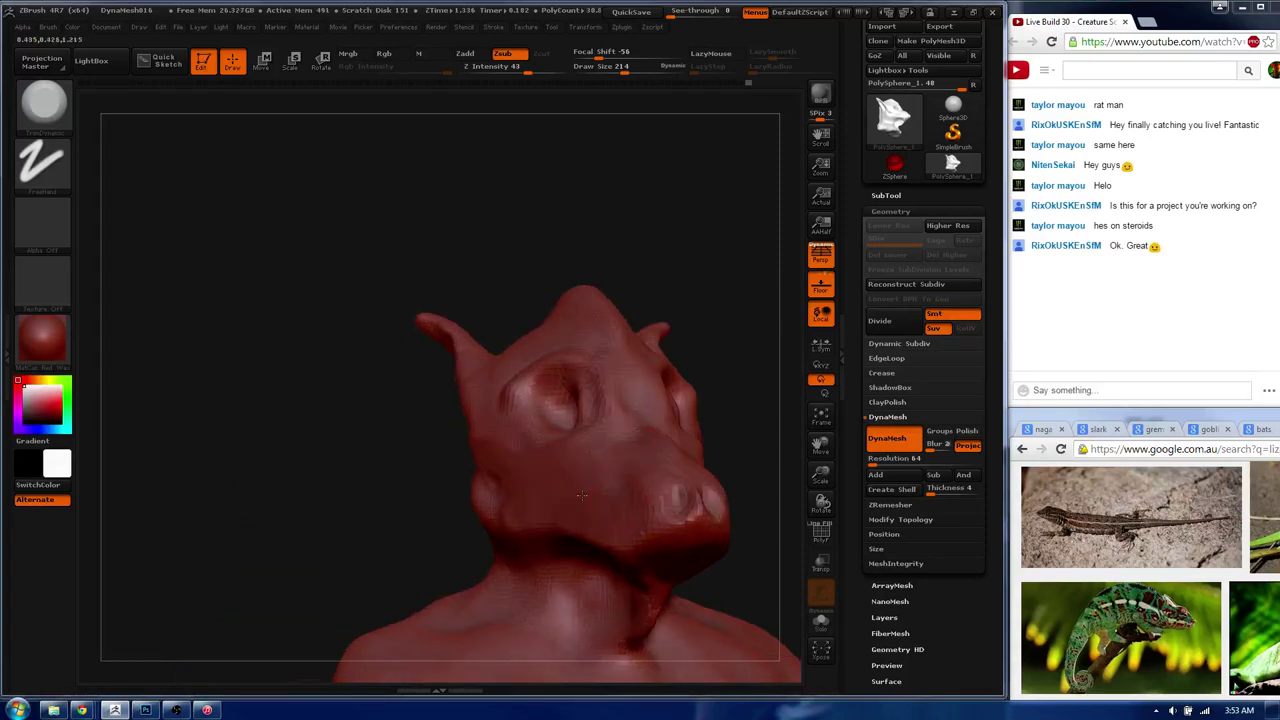
pyautogui.moveTo(583, 496); pyautogui.dragTo(590, 487)
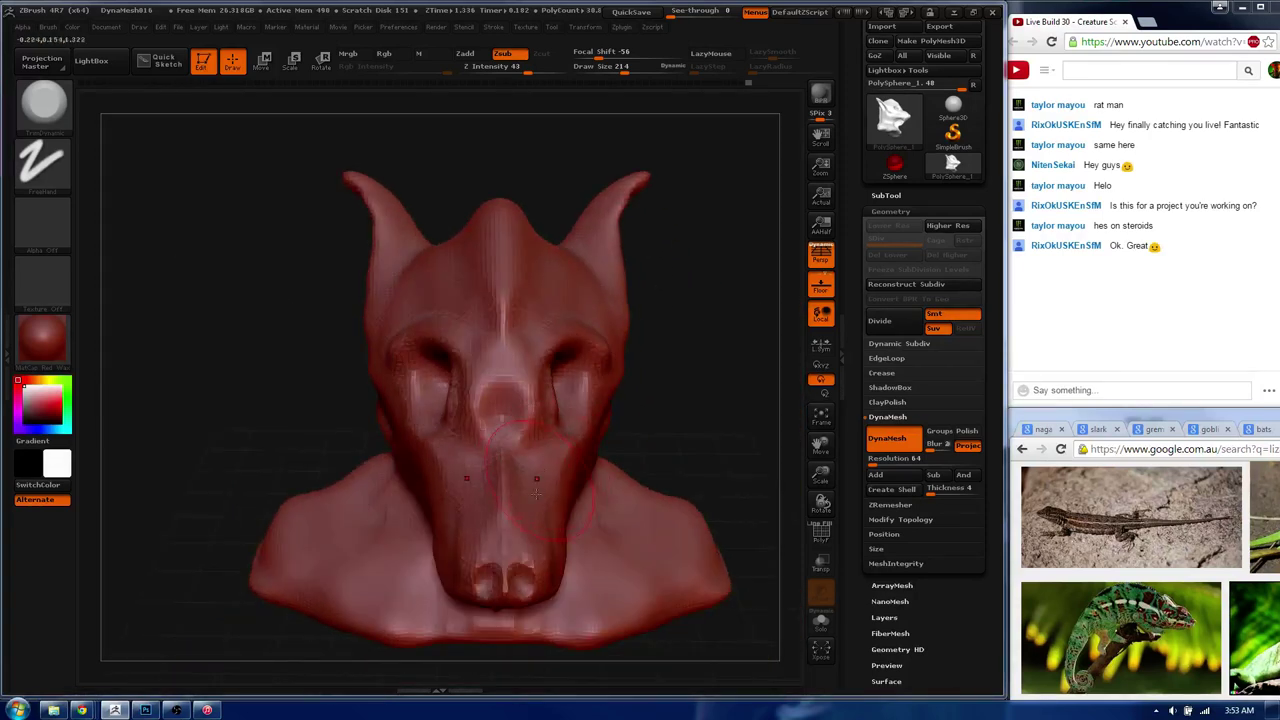
pyautogui.keyDown('alt'); pyautogui.moveTo(498, 392); pyautogui.dragTo(502, 420); pyautogui.keyUp('alt')
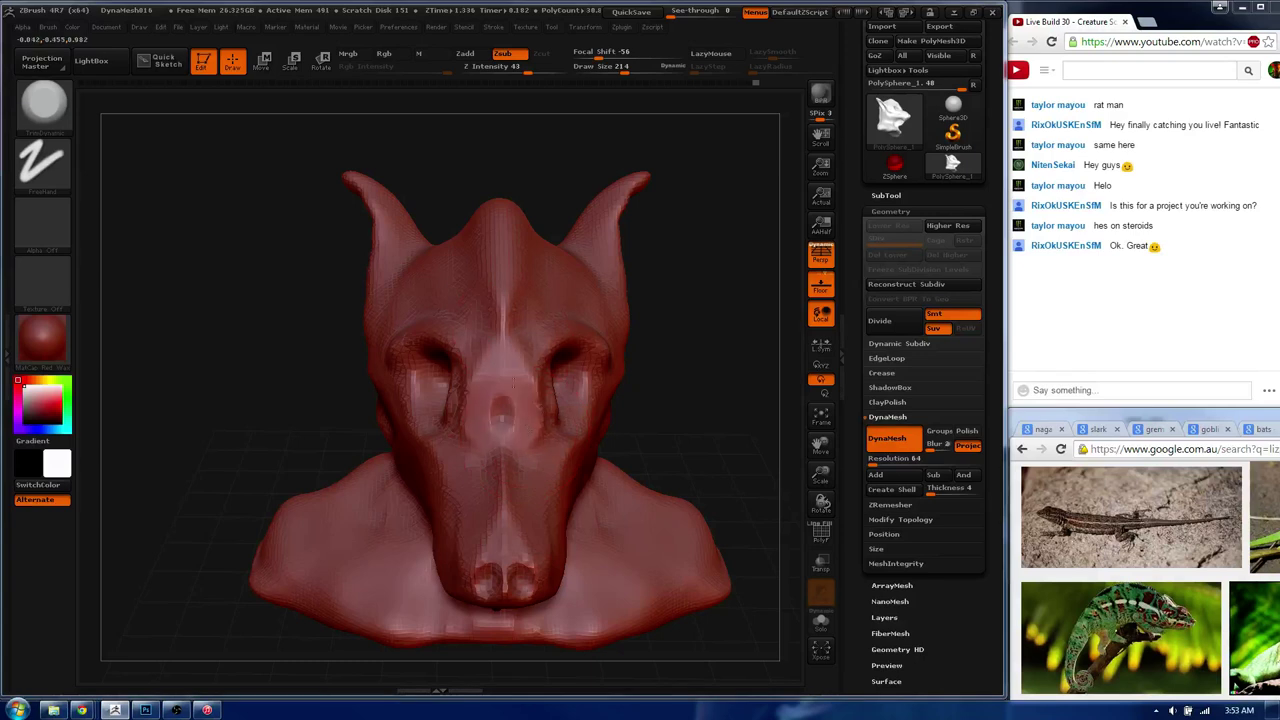
# - Carve mirrored grooves down the forehead with the Standard brush
pyautogui.press('b')
pyautogui.press('s')
pyautogui.press('t')
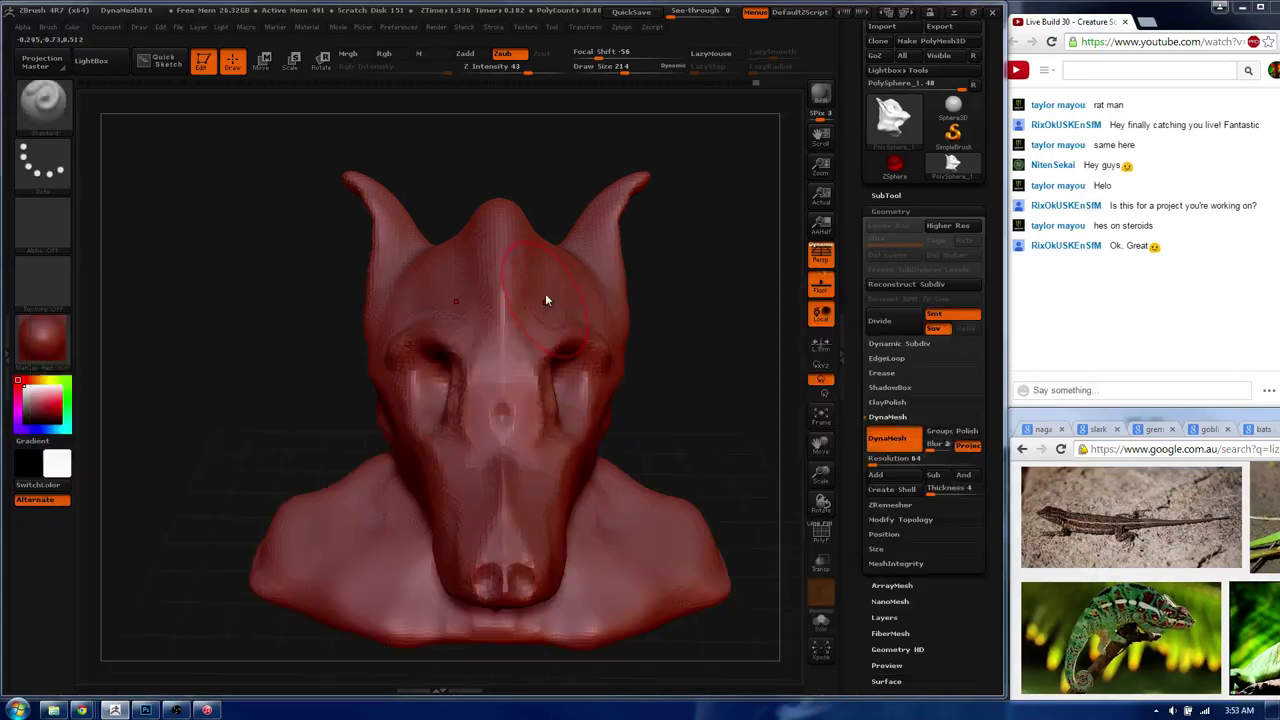
pyautogui.press('s')
pyautogui.moveTo(488, 283)
pyautogui.mouseDown()
pyautogui.moveTo(485, 193)
pyautogui.moveTo(519, 354)
pyautogui.moveTo(532, 362)
pyautogui.mouseUp()
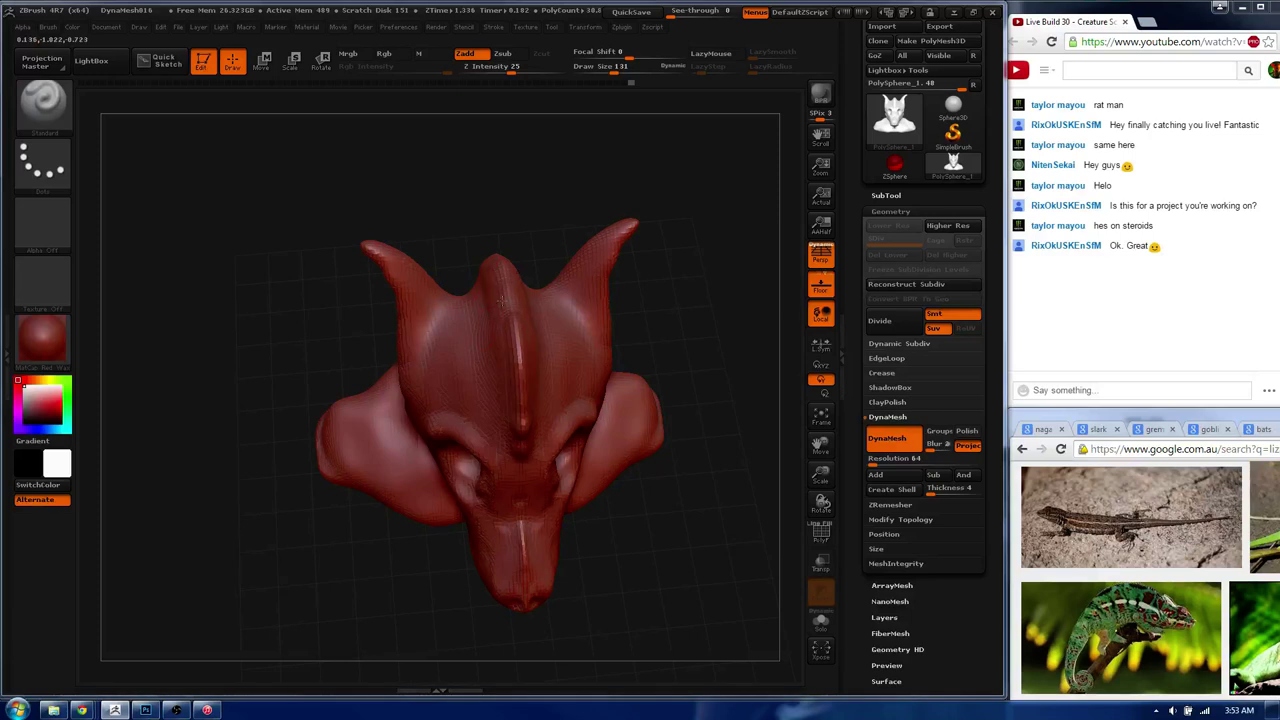
pyautogui.moveTo(462, 321)
pyautogui.mouseDown()
pyautogui.moveTo(490, 408)
pyautogui.moveTo(503, 293)
pyautogui.mouseUp()
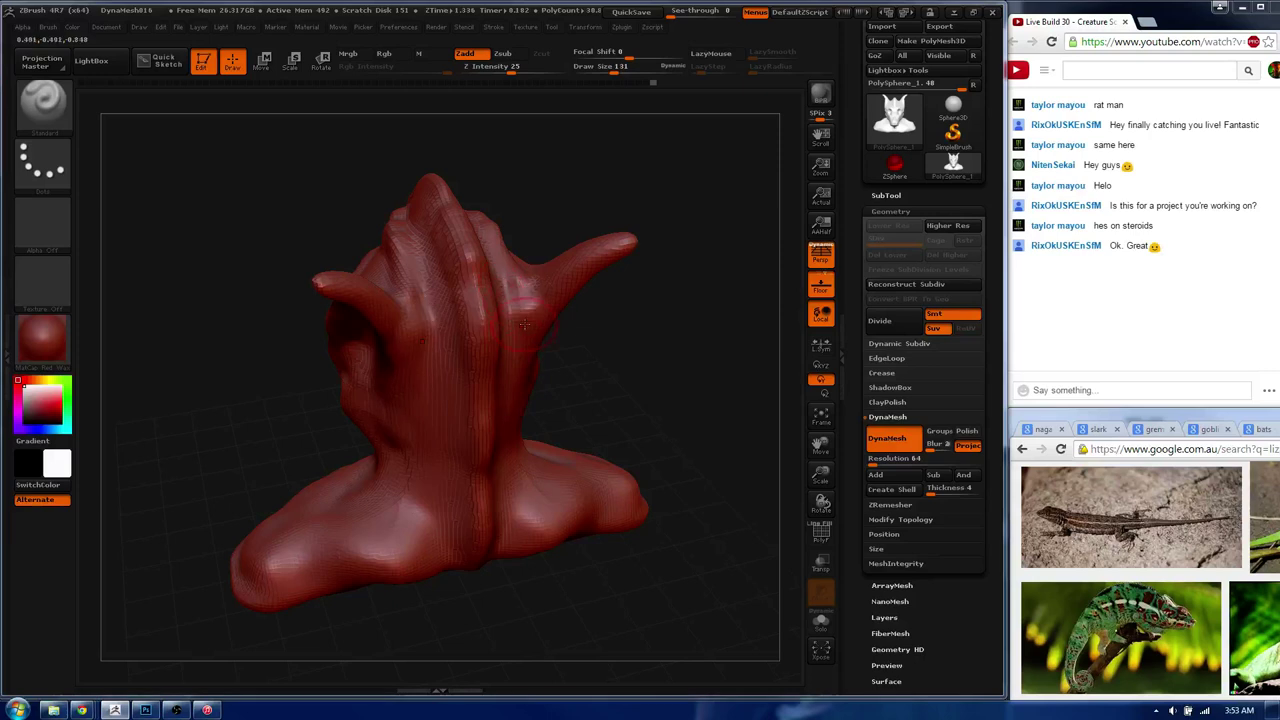
pyautogui.moveTo(523, 334)
pyautogui.mouseDown()
pyautogui.moveTo(581, 294)
pyautogui.moveTo(594, 259)
pyautogui.moveTo(619, 288)
pyautogui.moveTo(571, 277)
pyautogui.moveTo(612, 262)
pyautogui.moveTo(376, 276)
pyautogui.mouseUp()
# - Orbit to a side-on view of the horn and list only S brushes
pyautogui.press('s')
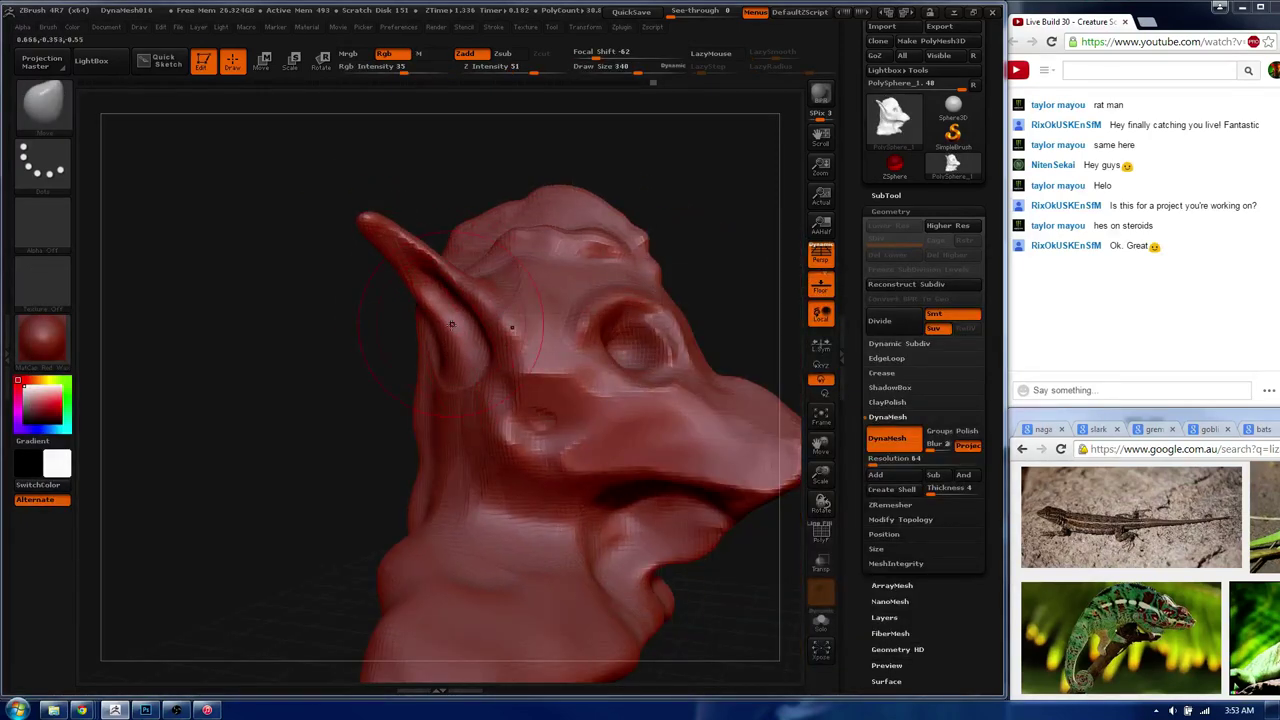
pyautogui.moveTo(345, 240)
pyautogui.mouseDown()
pyautogui.moveTo(379, 256)
pyautogui.moveTo(357, 243)
pyautogui.mouseUp()
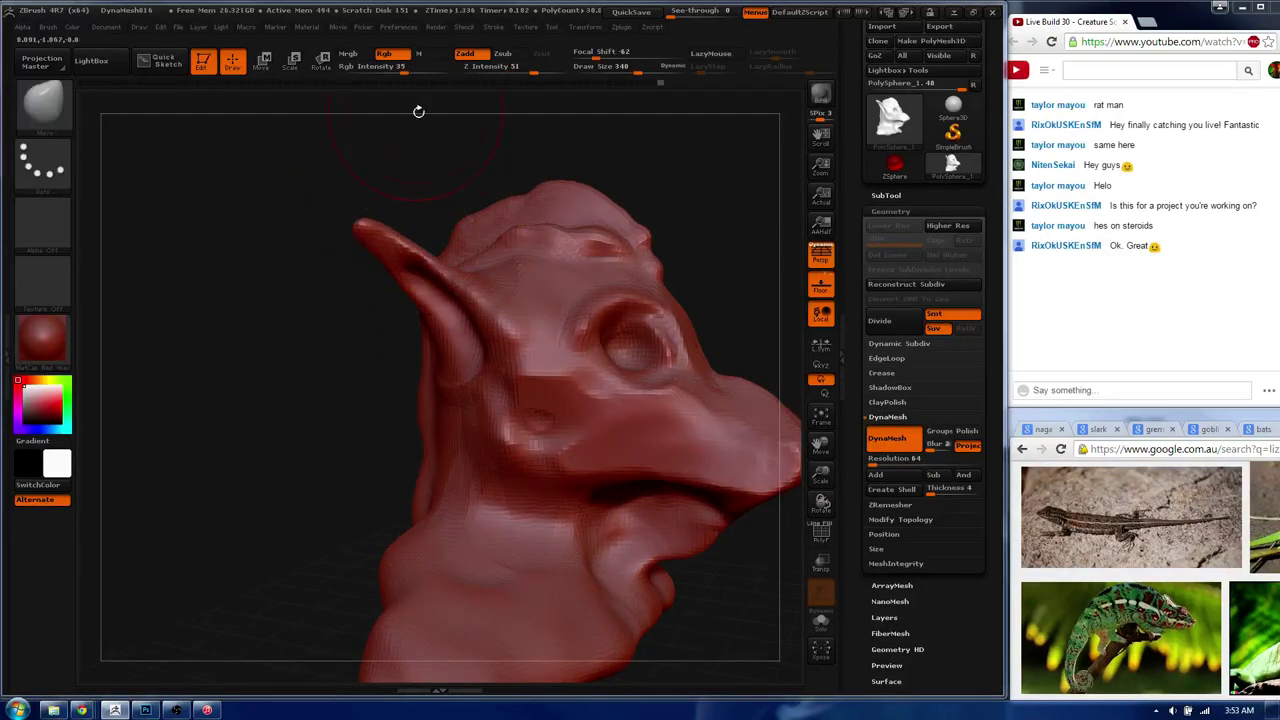
pyautogui.moveTo(405, 450); pyautogui.dragTo(455, 372)
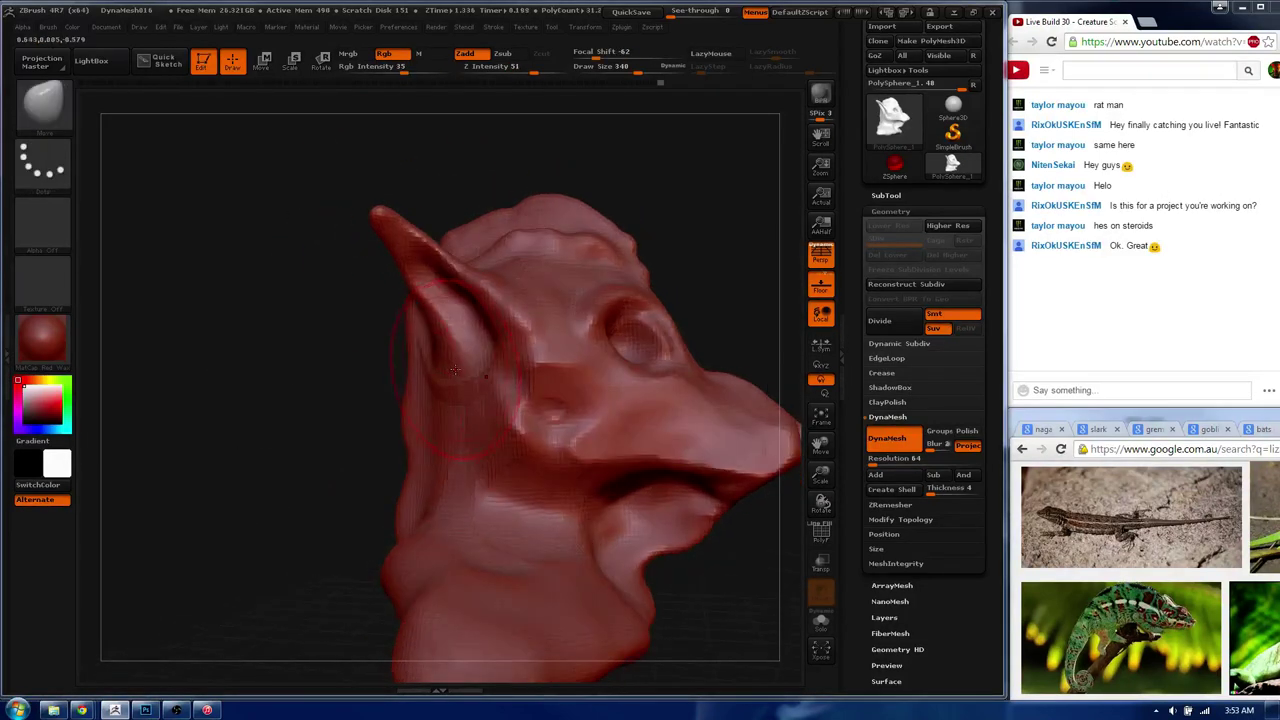
pyautogui.press('b')
pyautogui.press('s')
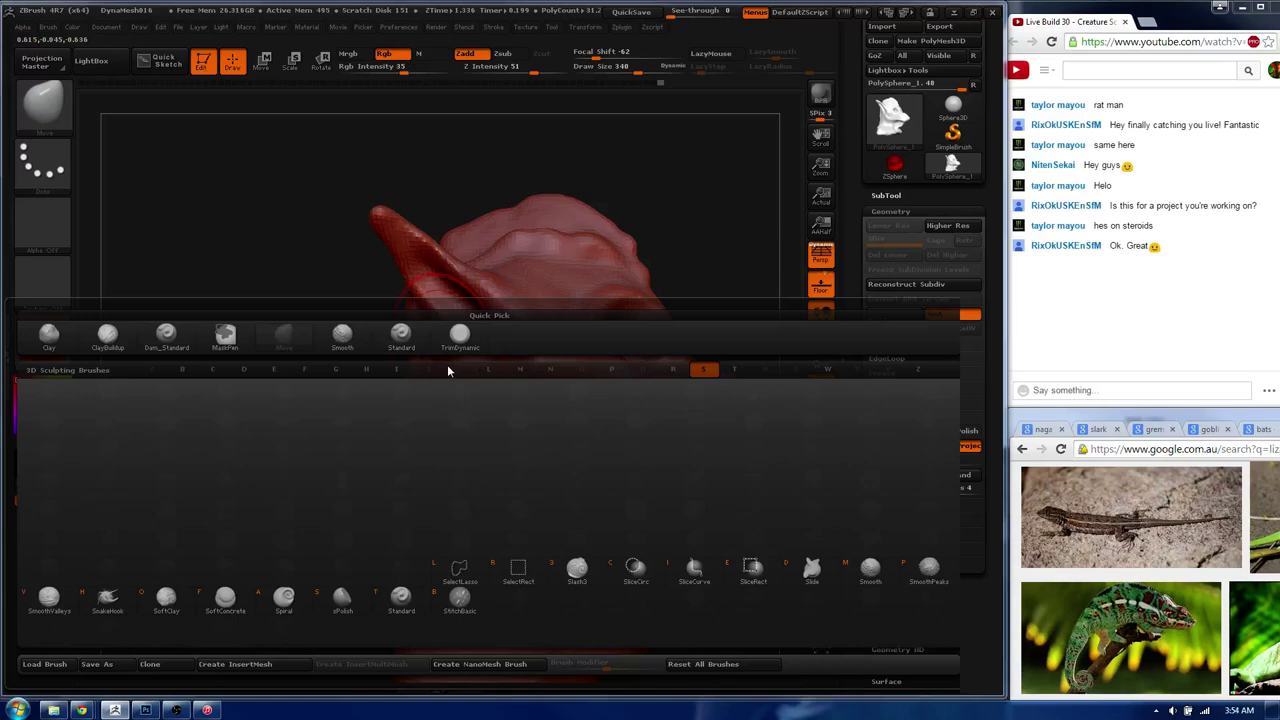
# - With SnakeHook at size 393, pull the ear into a horn, undo, and smooth the tip
pyautogui.press('t')
pyautogui.press('s')
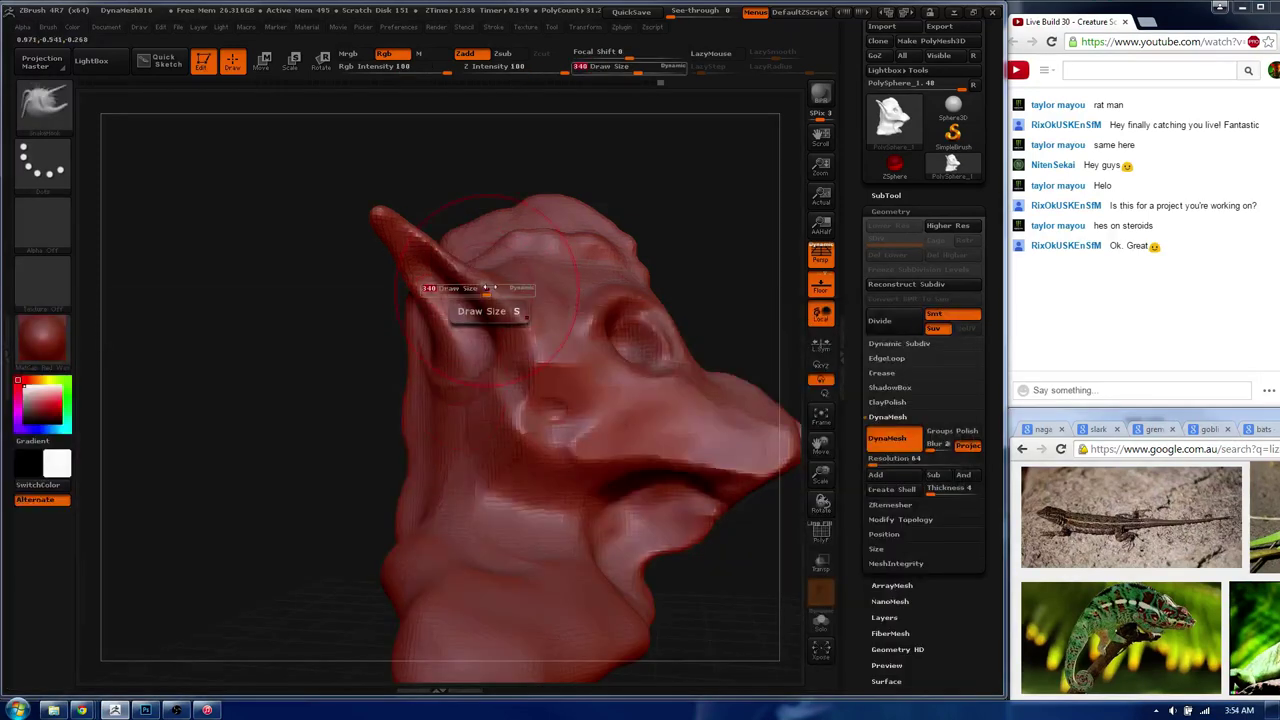
pyautogui.moveTo(486, 288)
pyautogui.mouseDown()
pyautogui.moveTo(298, 487)
pyautogui.moveTo(512, 451)
pyautogui.mouseUp()
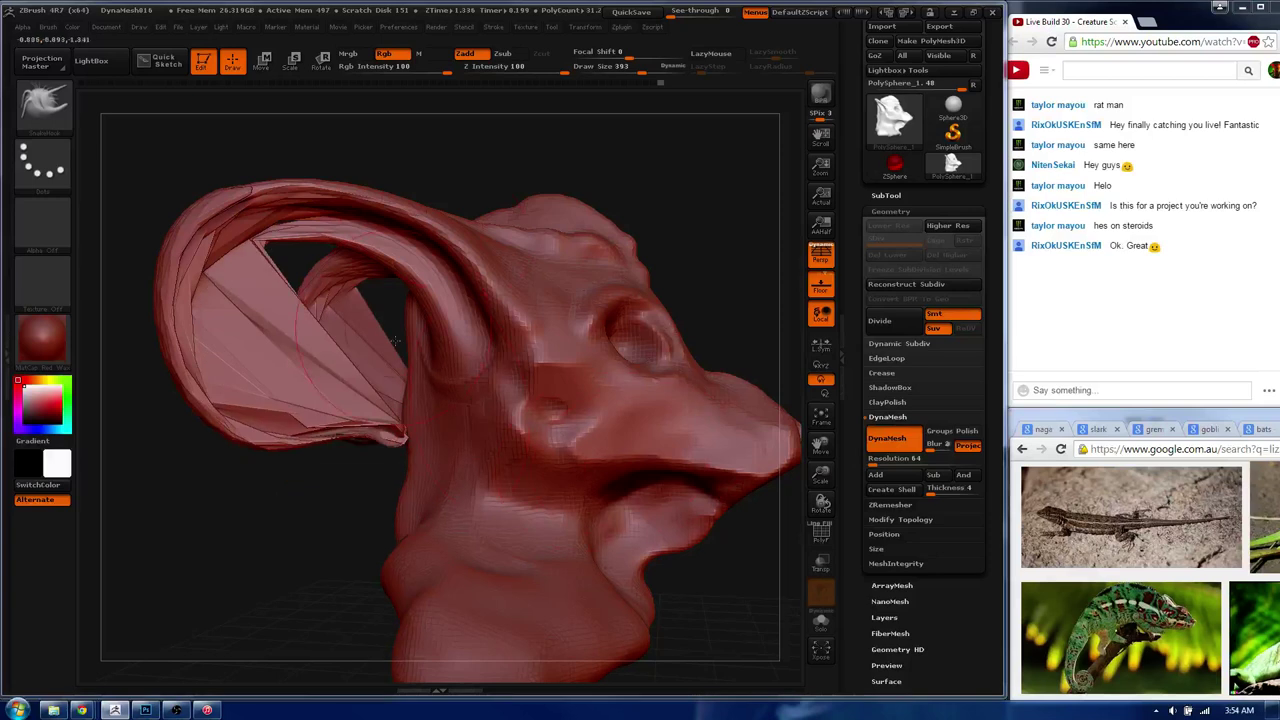
pyautogui.moveTo(396, 341); pyautogui.dragTo(536, 327)
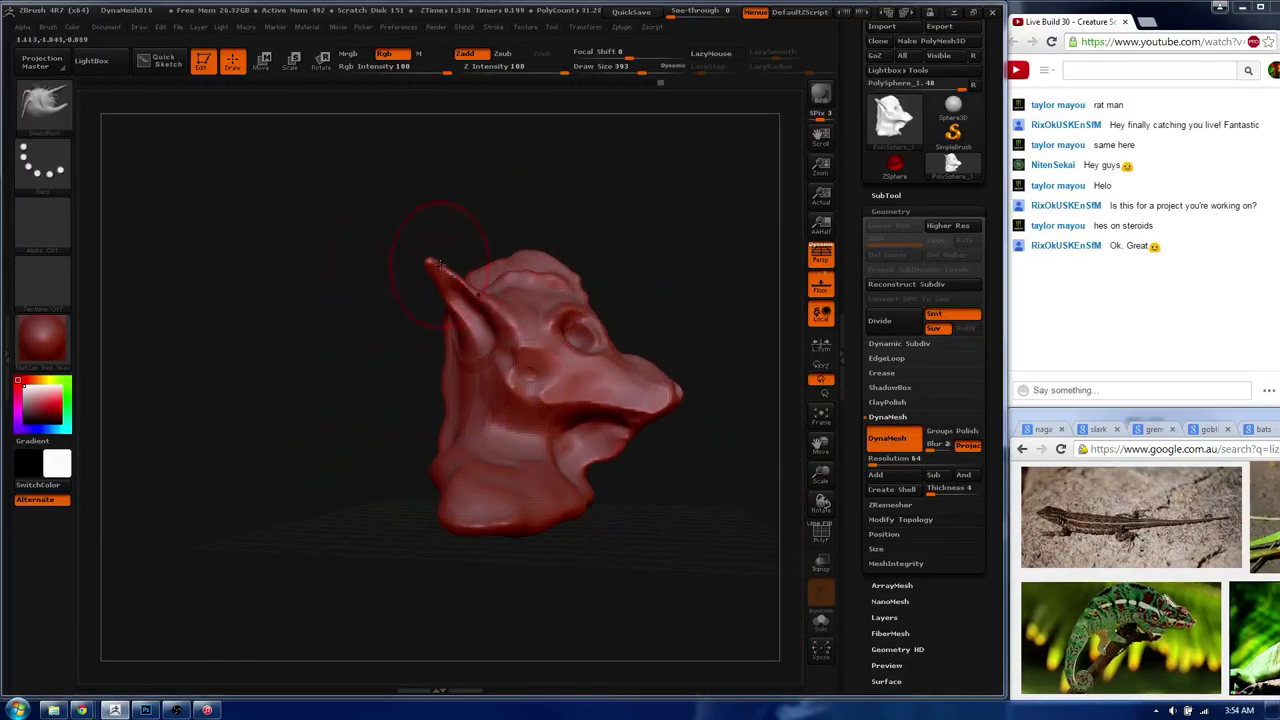
pyautogui.moveTo(437, 263)
pyautogui.mouseDown()
pyautogui.moveTo(357, 228)
pyautogui.moveTo(298, 240)
pyautogui.mouseUp()
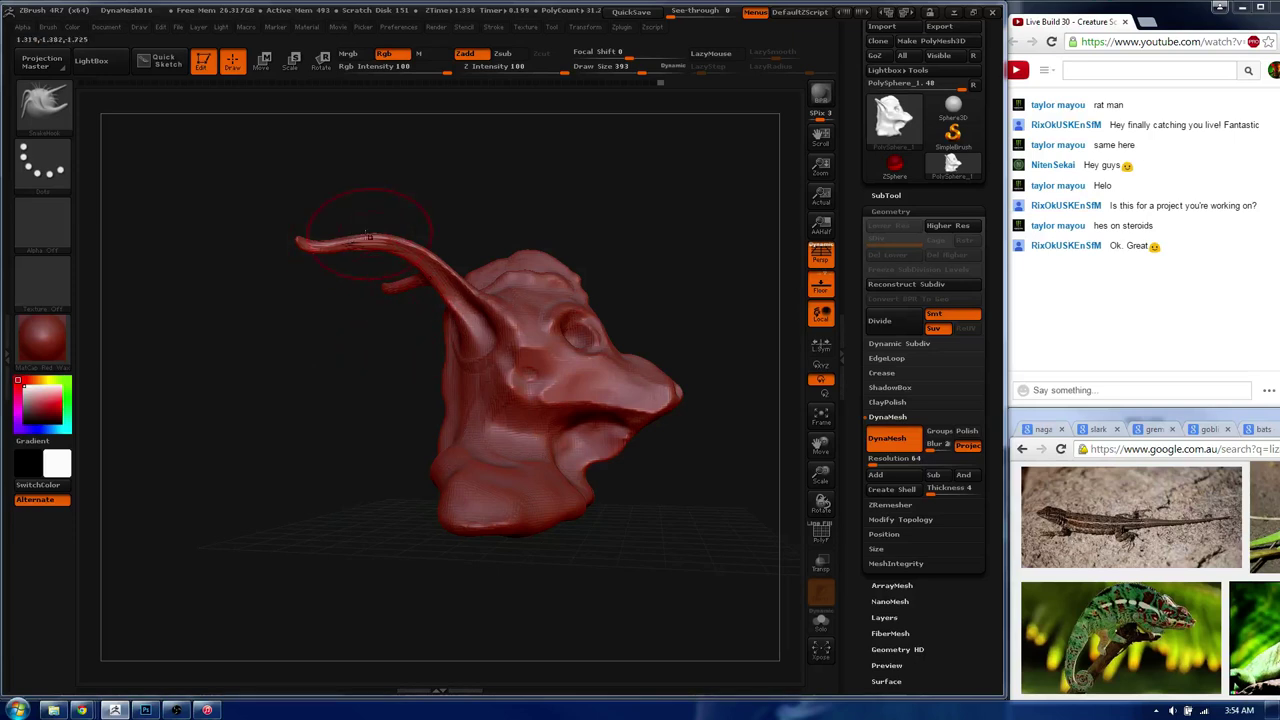
pyautogui.hotkey('ctrl', 'z')
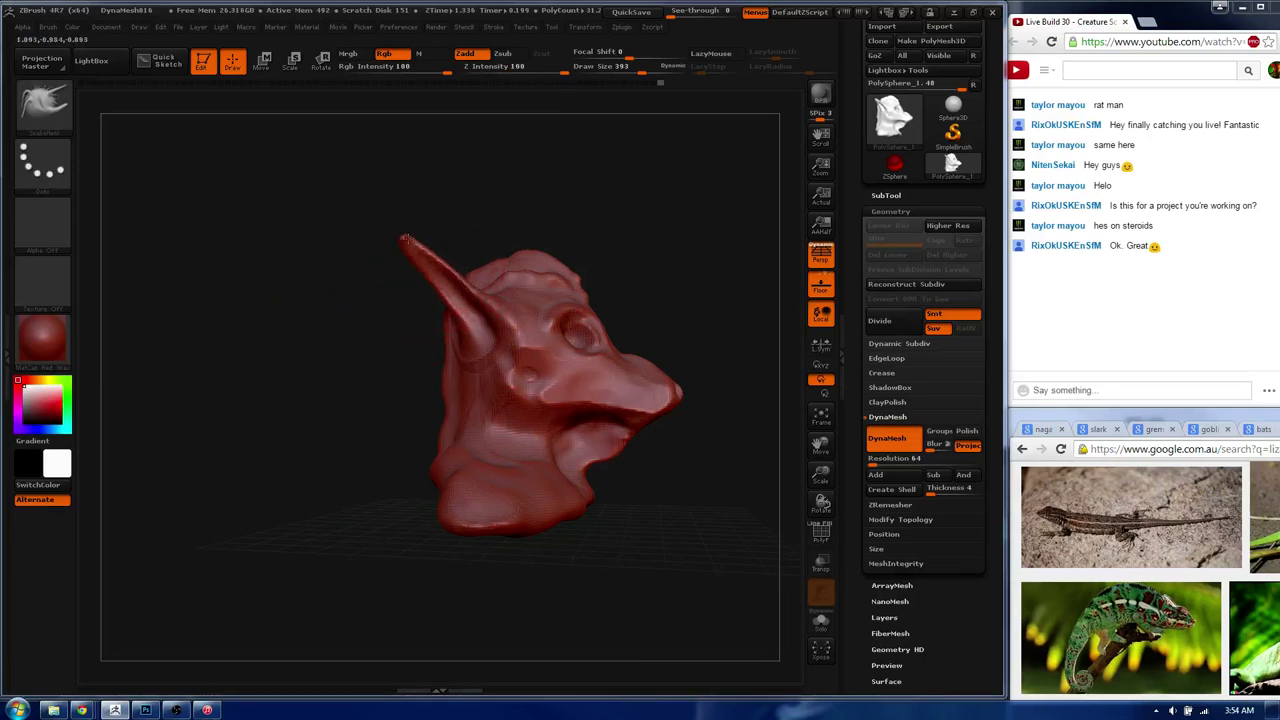
pyautogui.moveTo(423, 309)
pyautogui.keyDown('shift'); pyautogui.mouseDown()
pyautogui.moveTo(457, 286)
pyautogui.moveTo(430, 266)
pyautogui.moveTo(479, 254)
pyautogui.moveTo(355, 232)
pyautogui.mouseUp(); pyautogui.keyUp('shift')
# - At size 1000, pull the ear into a drooping tip, smooth the neck, and raise the head top
pyautogui.press('s')
pyautogui.hotkey('ctrl', 'z')
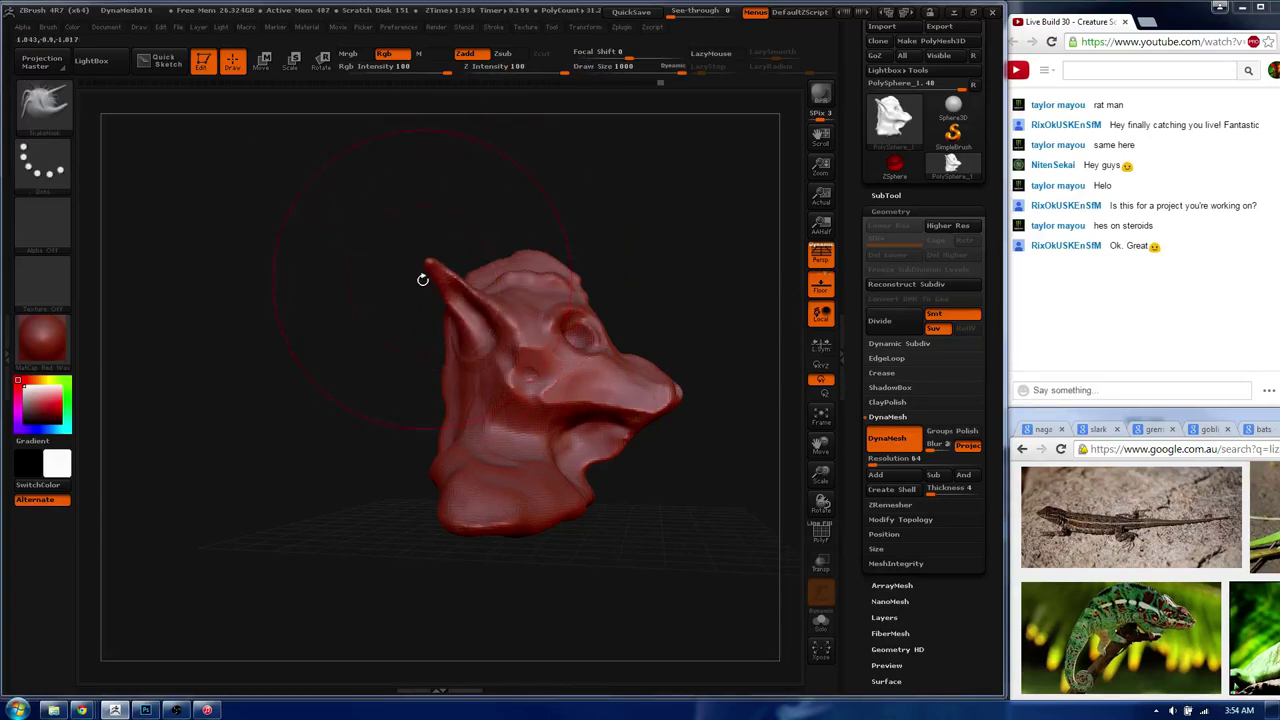
pyautogui.moveTo(423, 280); pyautogui.dragTo(392, 262)
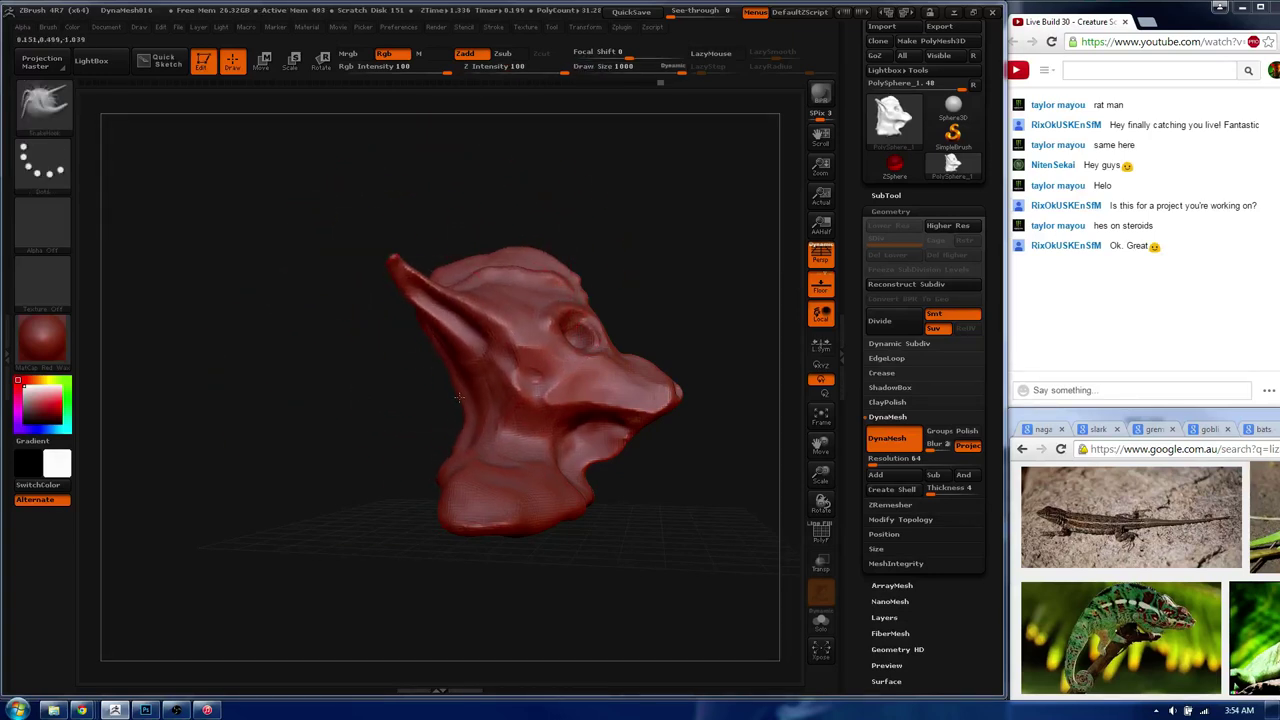
pyautogui.keyDown('shift'); pyautogui.moveTo(458, 397); pyautogui.dragTo(470, 440); pyautogui.keyUp('shift')
pyautogui.moveTo(580, 320); pyautogui.dragTo(515, 268)
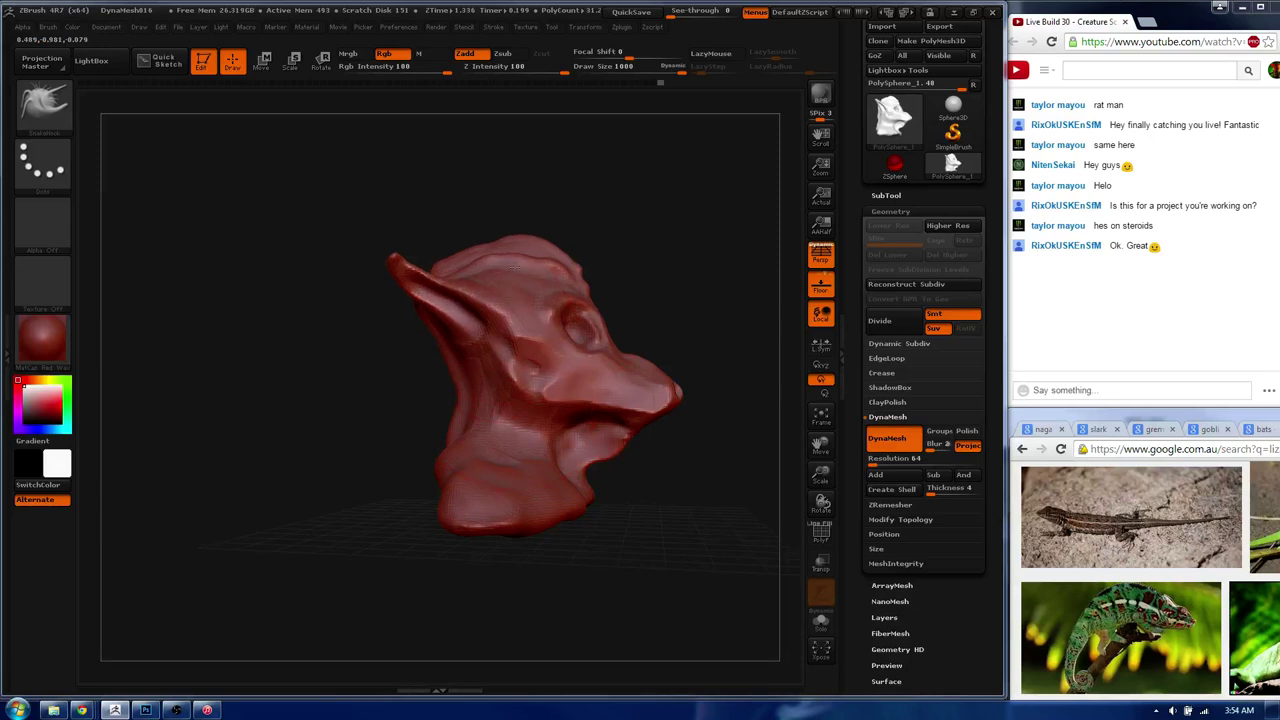
pyautogui.moveTo(408, 258); pyautogui.dragTo(423, 355)
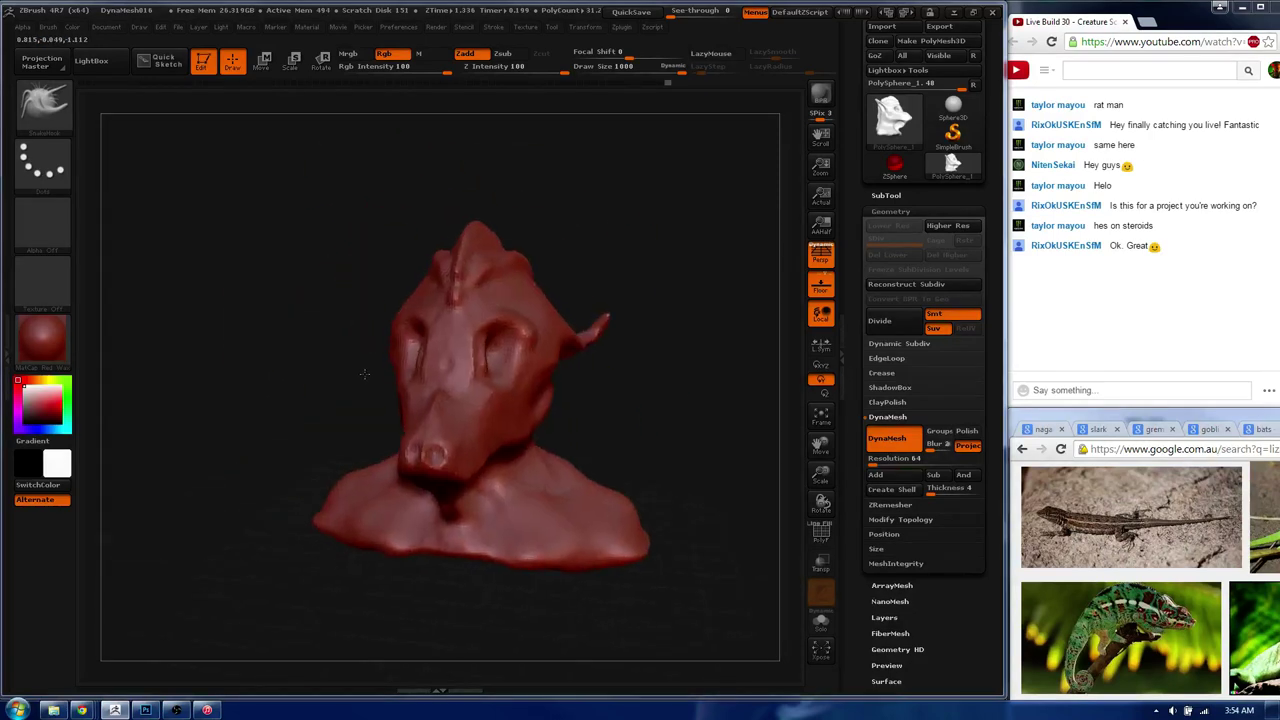
# - Sculpt the brow above the eye and deepen the eye socket
pyautogui.moveTo(423, 355)
pyautogui.mouseDown()
pyautogui.moveTo(529, 328)
pyautogui.moveTo(490, 319)
pyautogui.mouseUp()
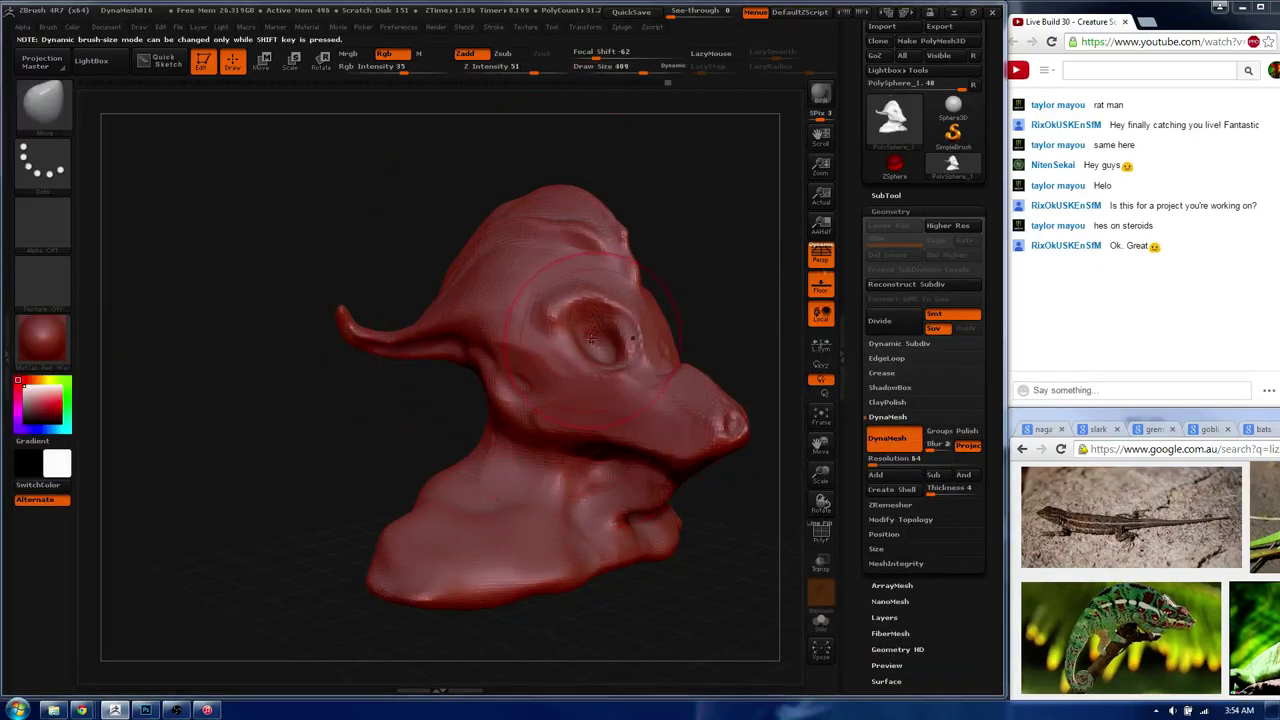
pyautogui.moveTo(598, 355)
pyautogui.mouseDown()
pyautogui.moveTo(575, 370)
pyautogui.moveTo(454, 279)
pyautogui.moveTo(450, 255)
pyautogui.mouseUp()
pyautogui.moveTo(540, 278)
pyautogui.mouseDown()
pyautogui.moveTo(515, 323)
pyautogui.moveTo(470, 270)
pyautogui.mouseUp()
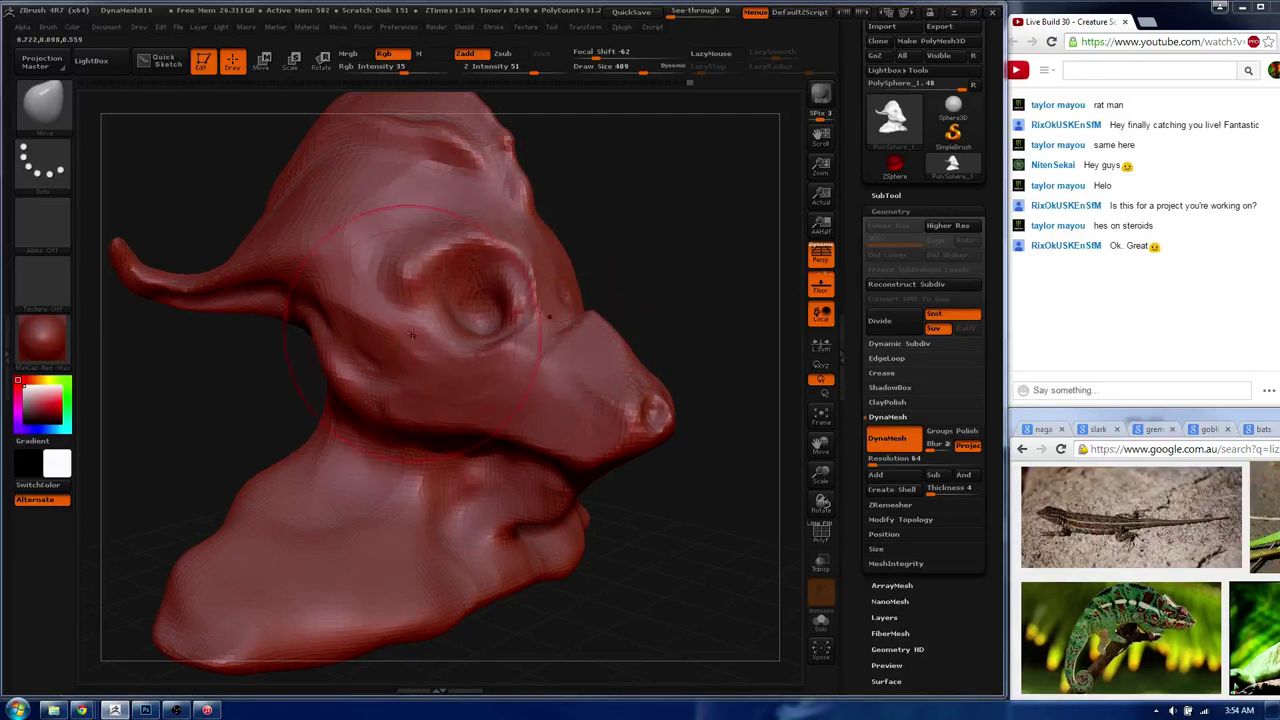
pyautogui.moveTo(440, 320)
pyautogui.mouseDown()
pyautogui.moveTo(470, 265)
pyautogui.moveTo(430, 210)
pyautogui.mouseUp()
pyautogui.moveTo(500, 260); pyautogui.dragTo(440, 320)
# - Shrink the brush to 105 and carve creases from the snout toward the eye
pyautogui.moveTo(720, 330); pyautogui.dragTo(540, 325)
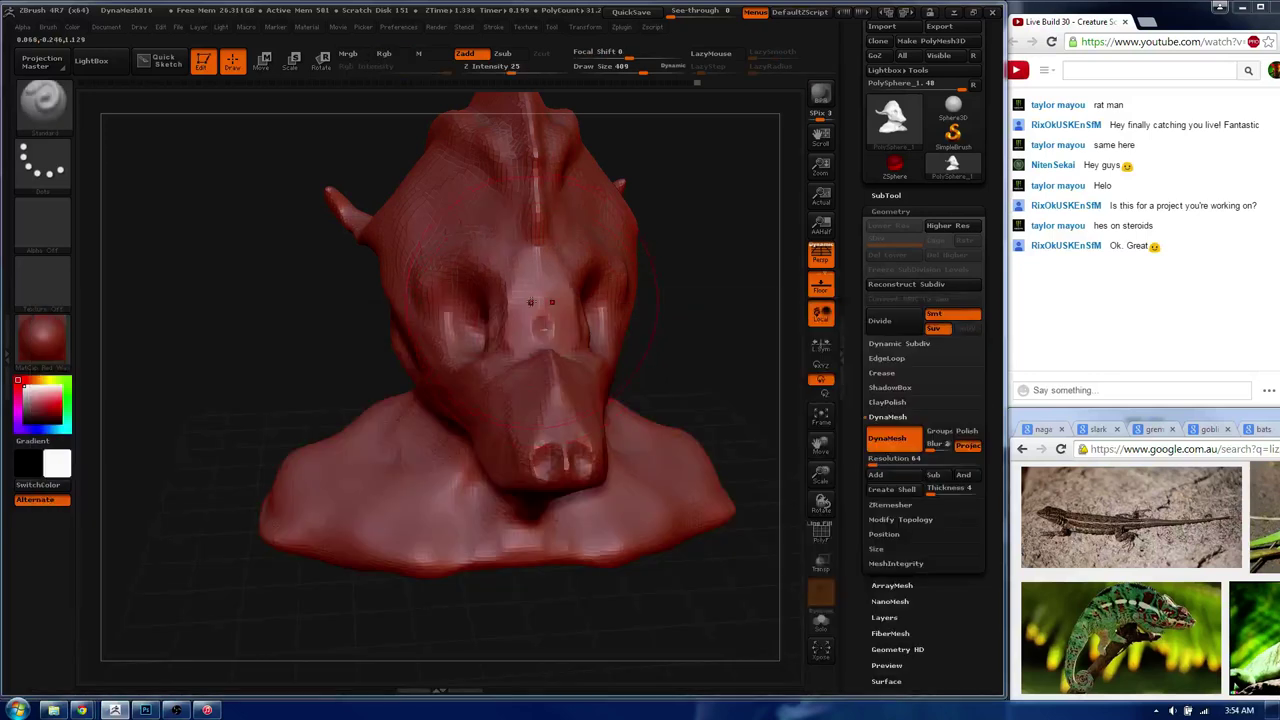
pyautogui.press('s')
pyautogui.moveTo(531, 302); pyautogui.dragTo(498, 300)
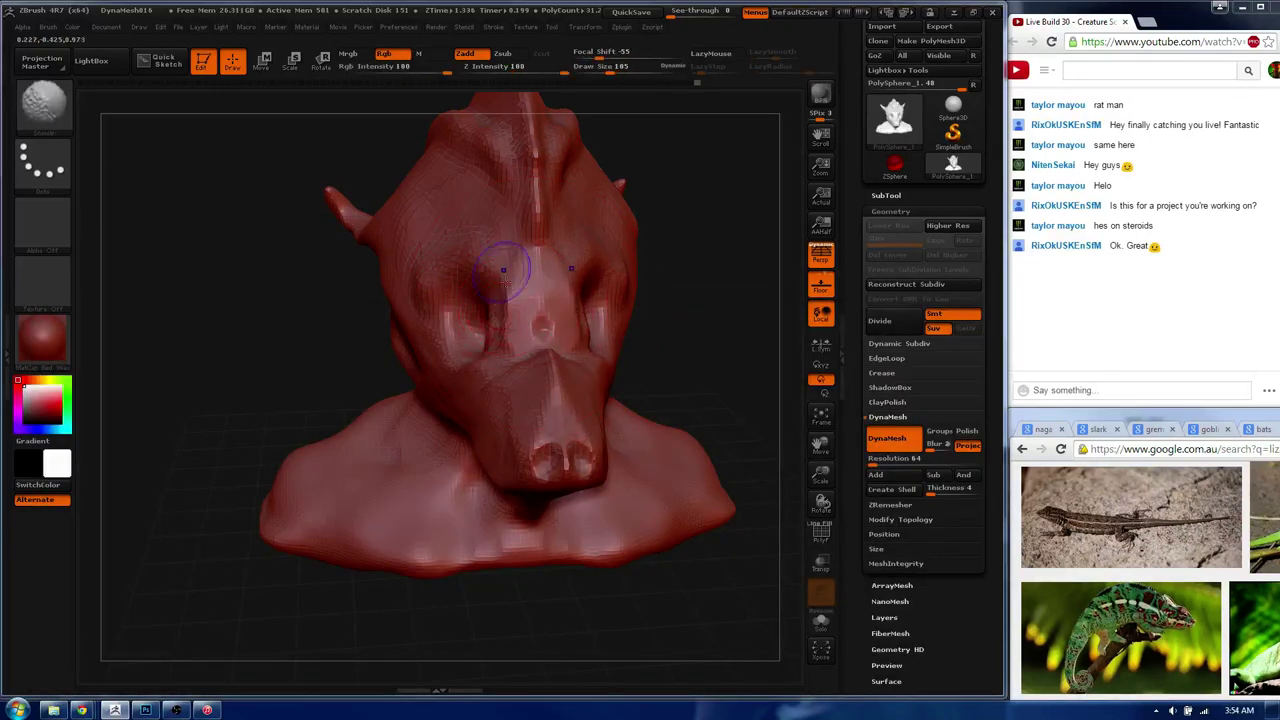
pyautogui.moveTo(469, 241); pyautogui.dragTo(445, 329)
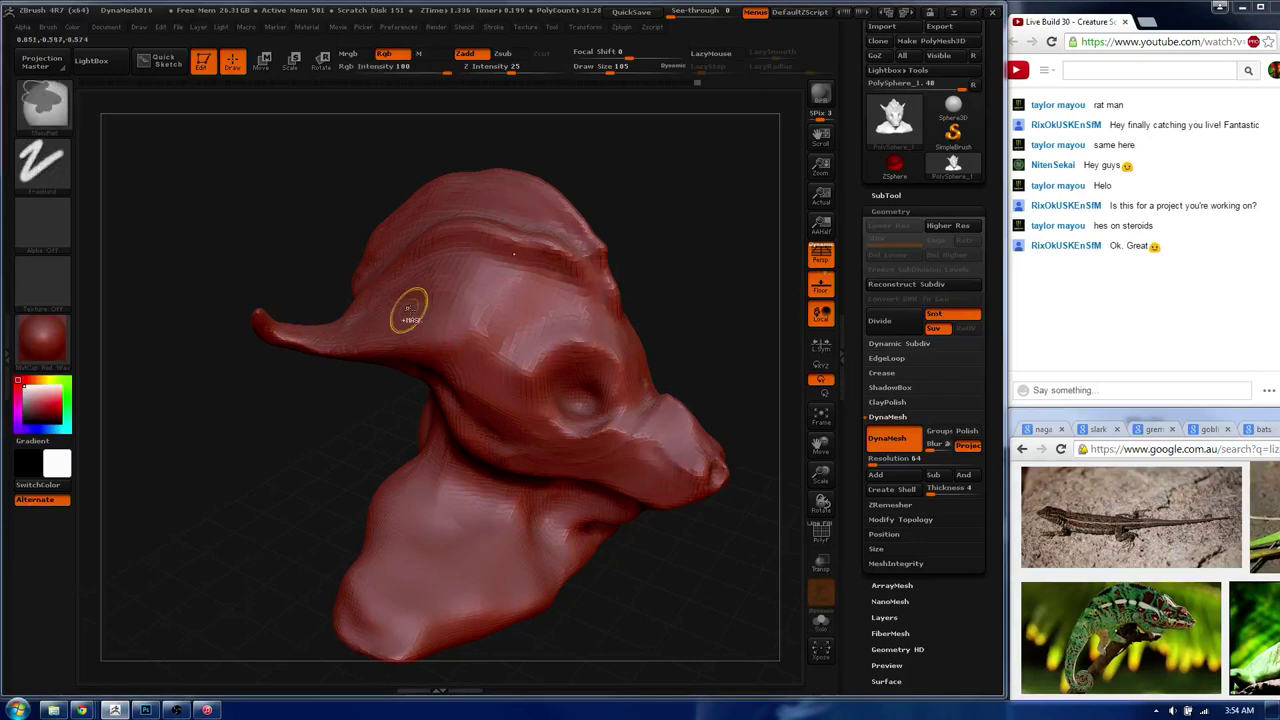
pyautogui.press('ctrl')
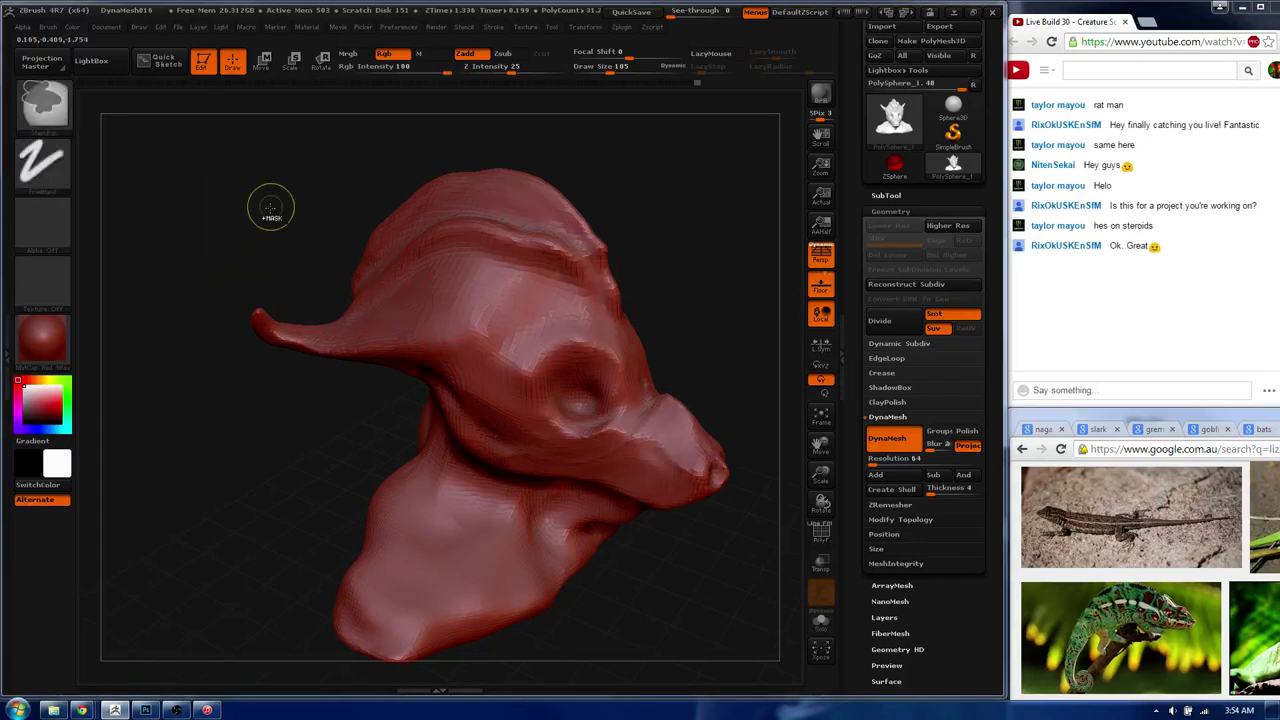
pyautogui.moveTo(287, 305); pyautogui.dragTo(366, 305)
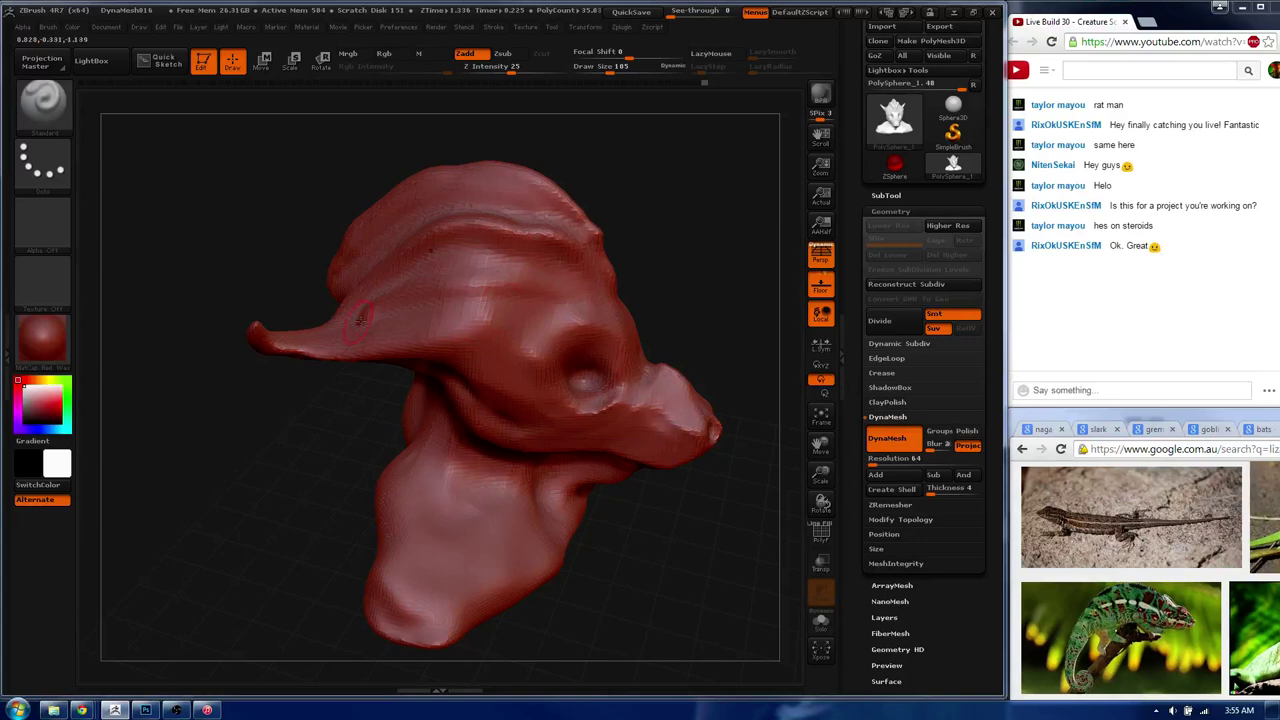
pyautogui.moveTo(417, 307); pyautogui.dragTo(592, 304)
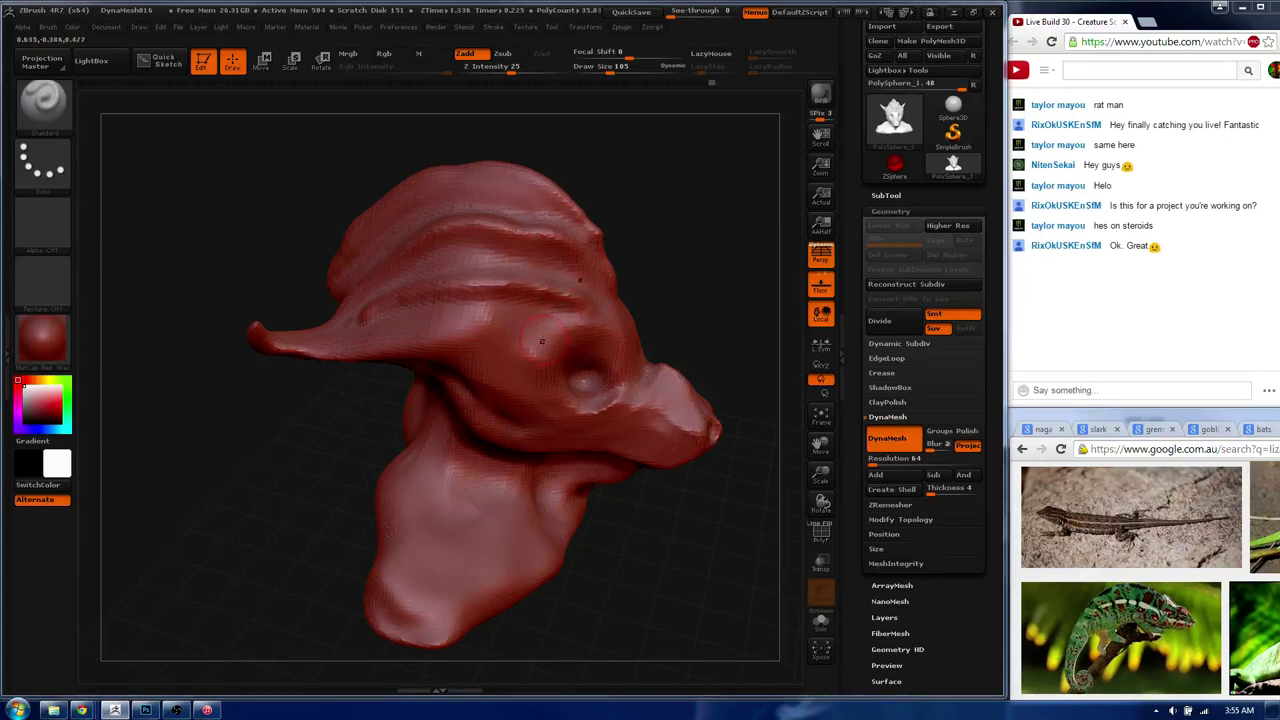
pyautogui.moveTo(542, 341)
pyautogui.mouseDown()
pyautogui.moveTo(416, 340)
pyautogui.moveTo(528, 334)
pyautogui.mouseUp()
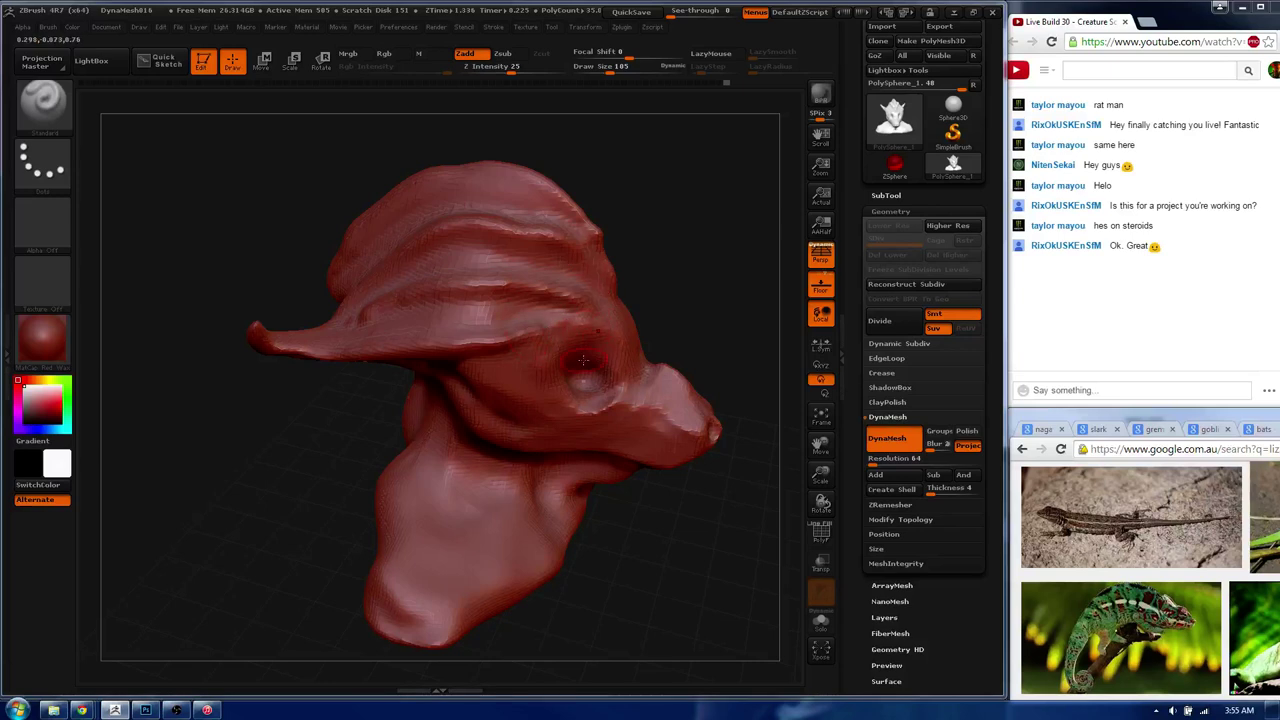
# - Reshape the face around the eye and cheek and sculpt the brow beside the eye
pyautogui.moveTo(740, 360); pyautogui.dragTo(530, 342)
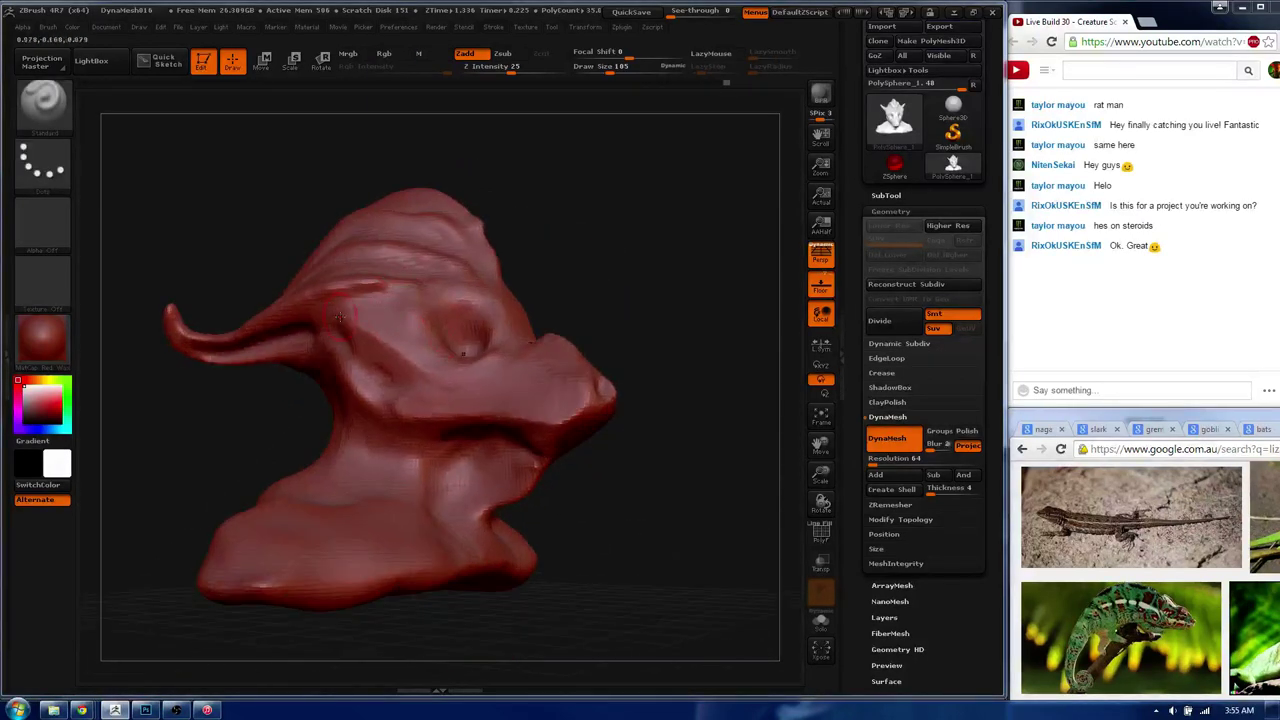
pyautogui.moveTo(339, 317); pyautogui.dragTo(490, 400)
pyautogui.press('ctrl')
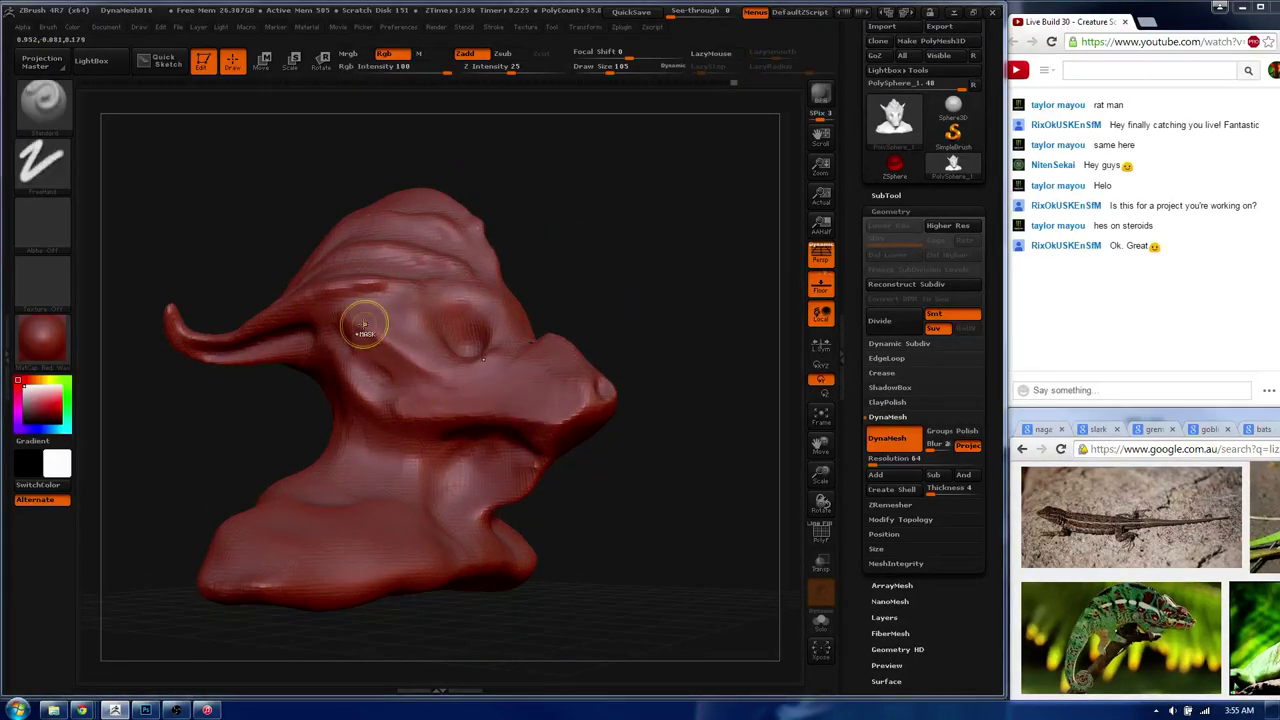
pyautogui.press('e')
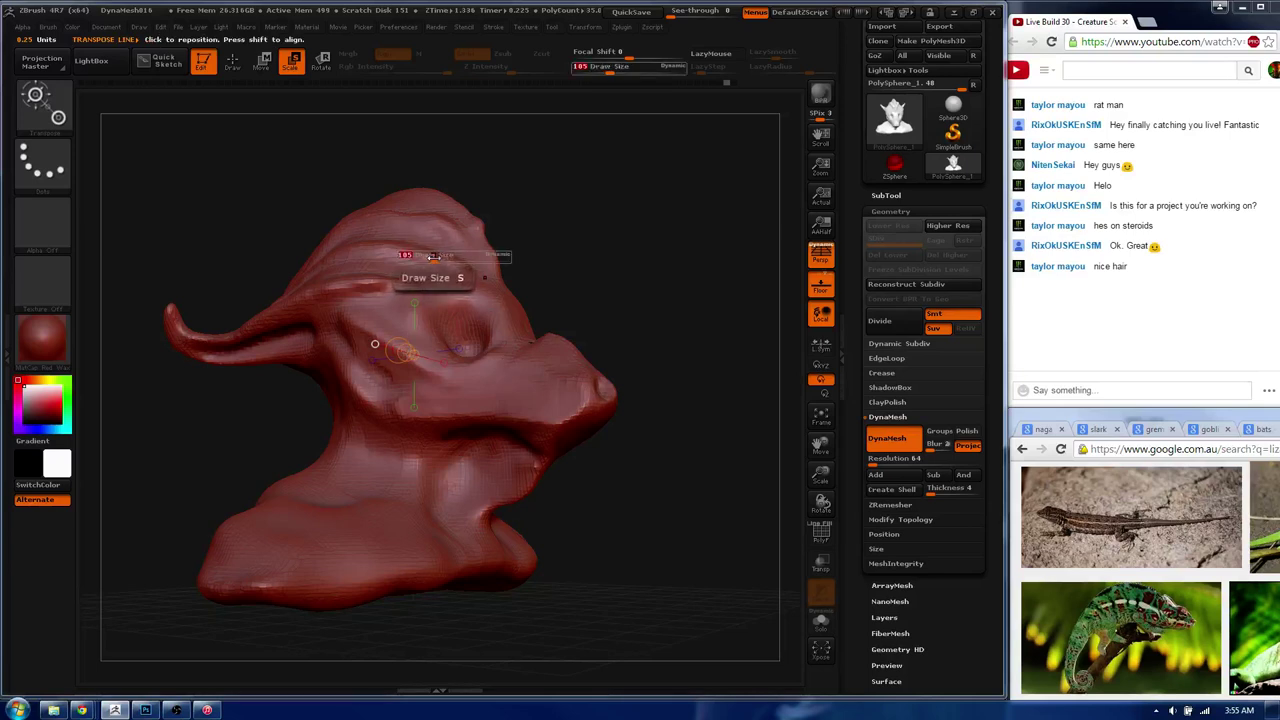
pyautogui.moveTo(560, 230); pyautogui.dragTo(543, 252)
pyautogui.press('q')
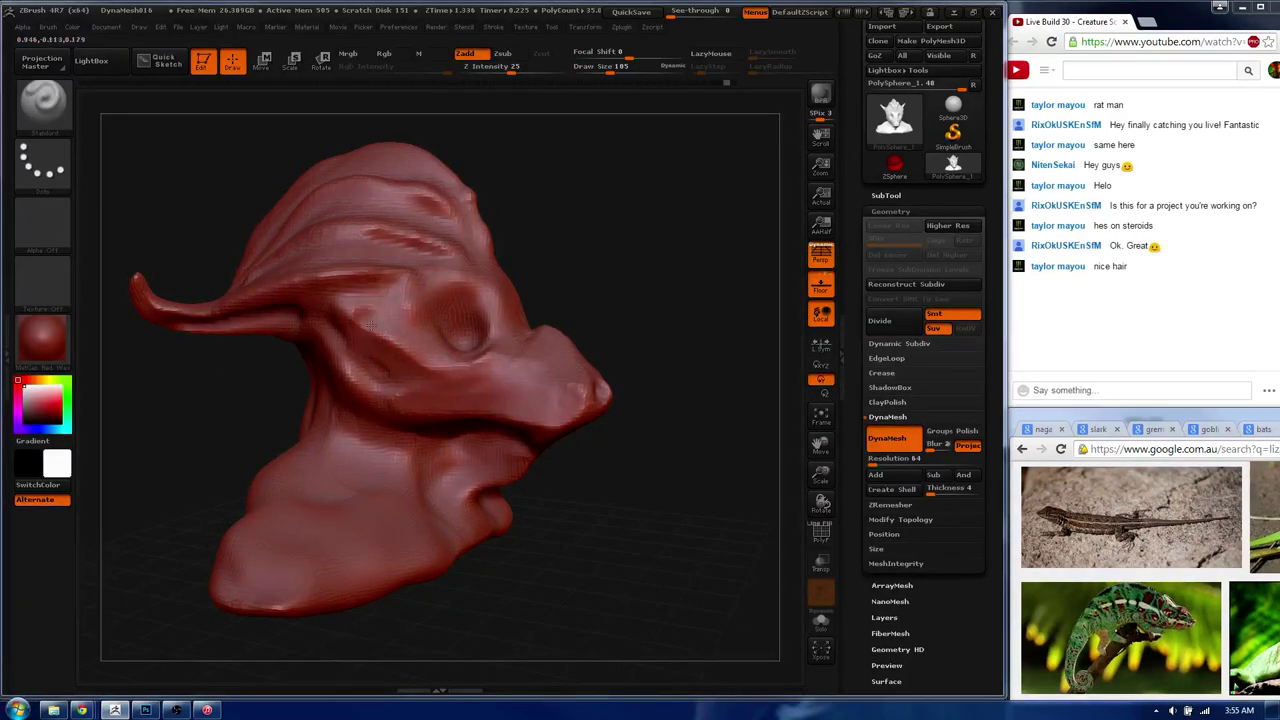
pyautogui.moveTo(371, 325); pyautogui.dragTo(345, 314)
# - Smooth away the nostrils on the snout, then return to the Standard brush
pyautogui.press('b')
pyautogui.press('c')
pyautogui.press('b')
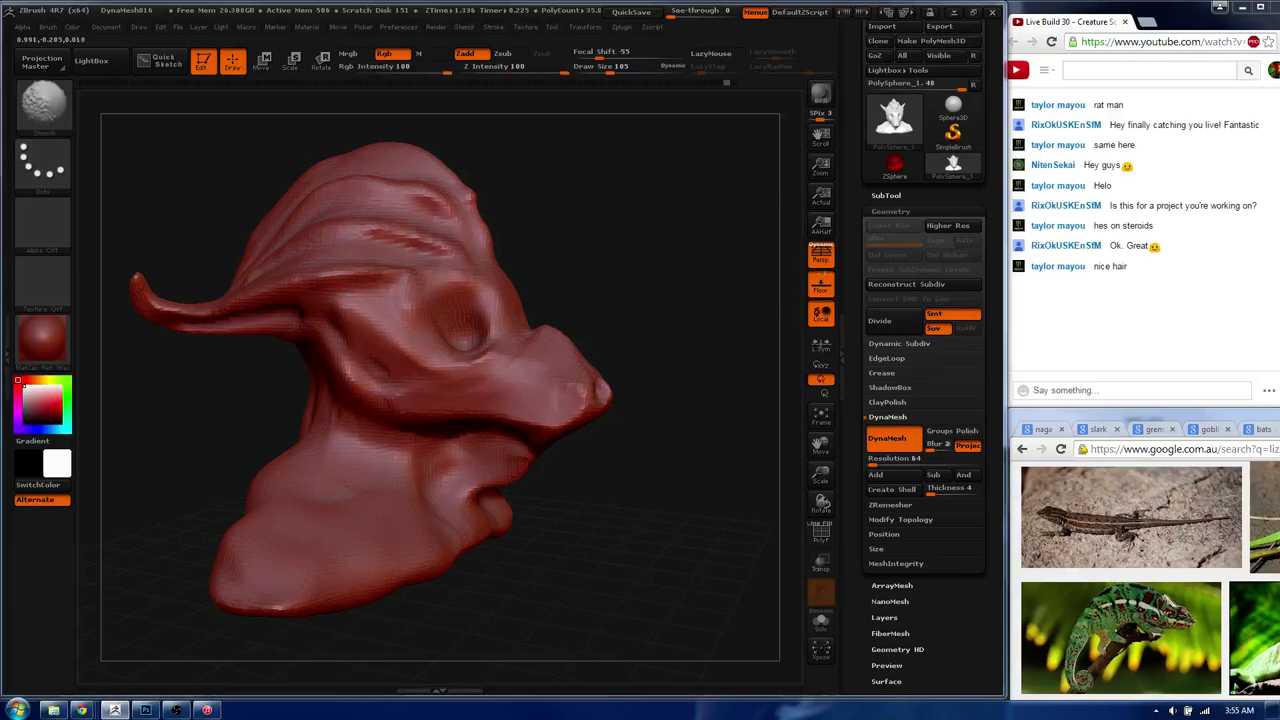
pyautogui.press('b')
pyautogui.press('s')
pyautogui.press('t')
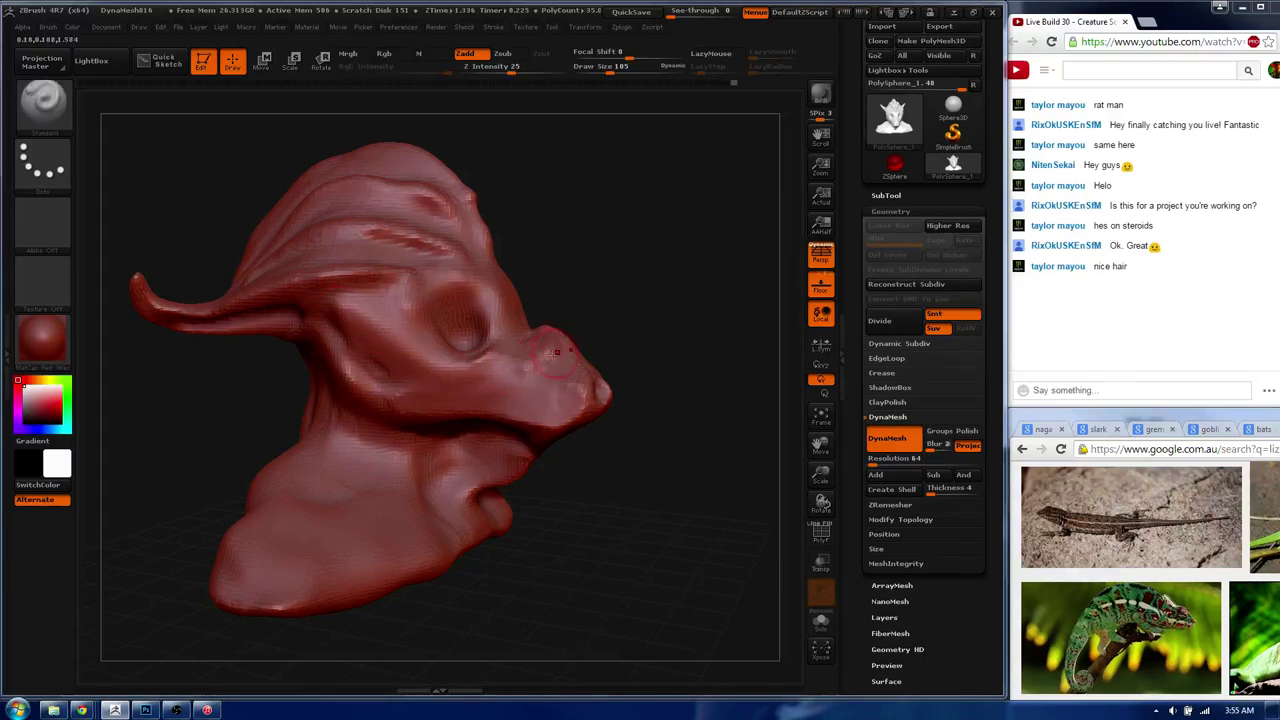
pyautogui.moveTo(555, 352)
pyautogui.mouseDown()
pyautogui.moveTo(580, 356)
pyautogui.moveTo(550, 342)
pyautogui.moveTo(582, 408)
pyautogui.mouseUp()
pyautogui.press('b')
pyautogui.press('c')
pyautogui.press('b')
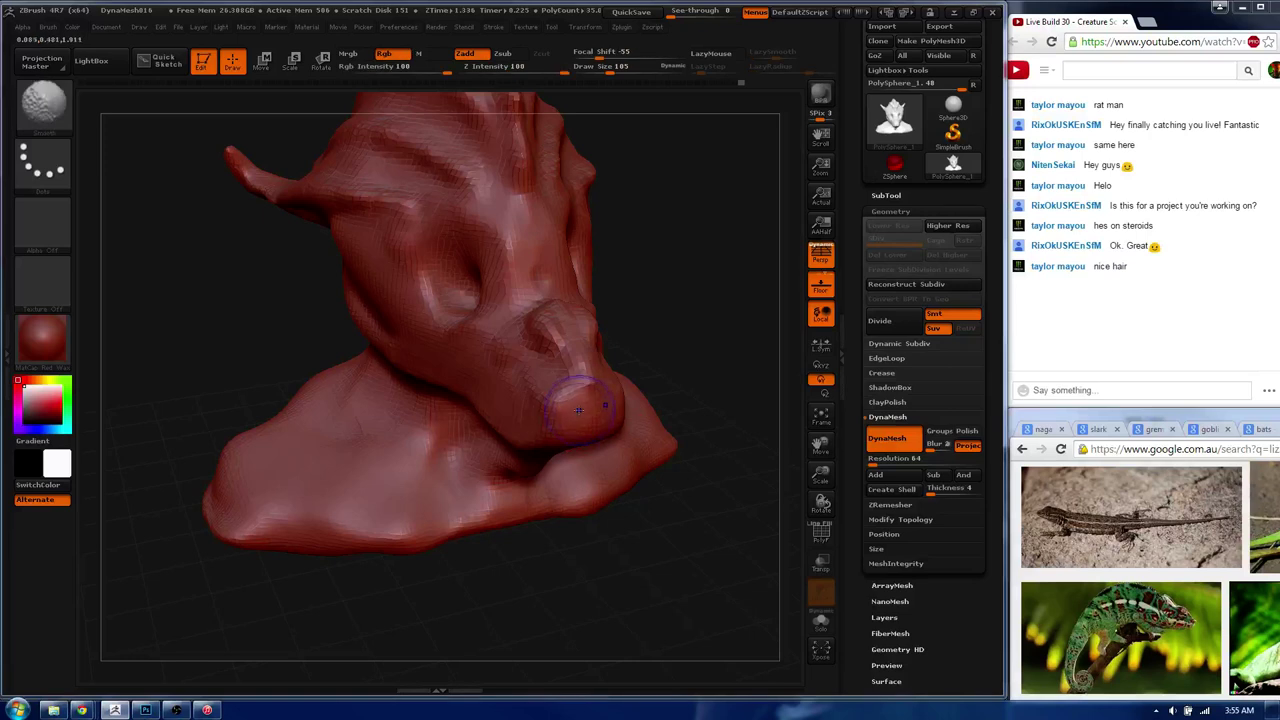
pyautogui.press('b')
pyautogui.press('s')
pyautogui.press('t')
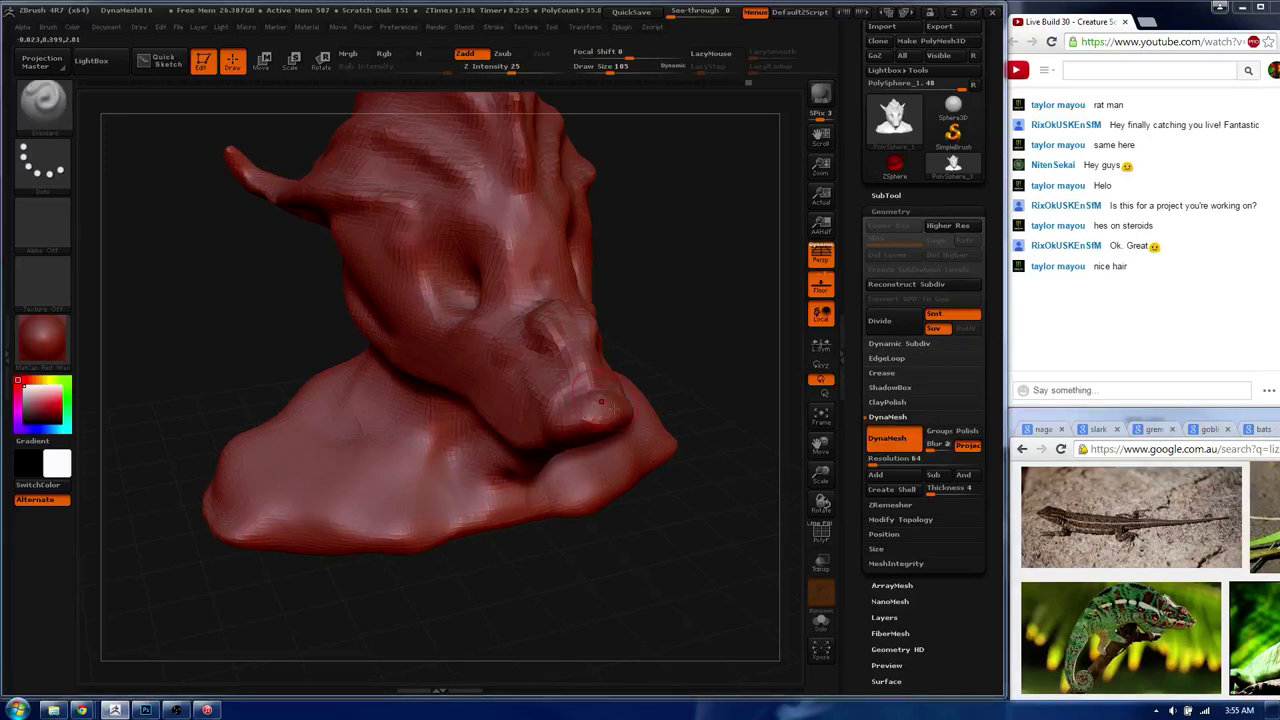
# - Zoom in on the nose, then orbit the head to view it from behind
pyautogui.moveTo(557, 428); pyautogui.dragTo(551, 374)
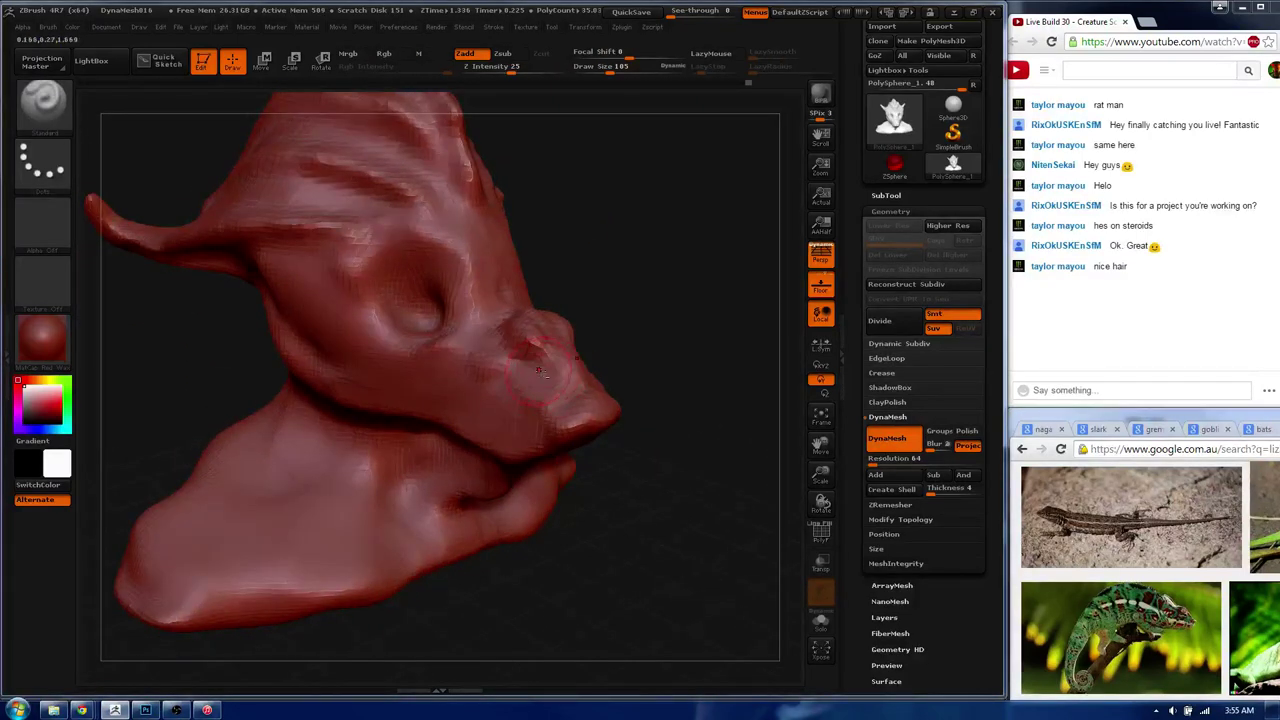
pyautogui.moveTo(551, 374); pyautogui.dragTo(515, 381)
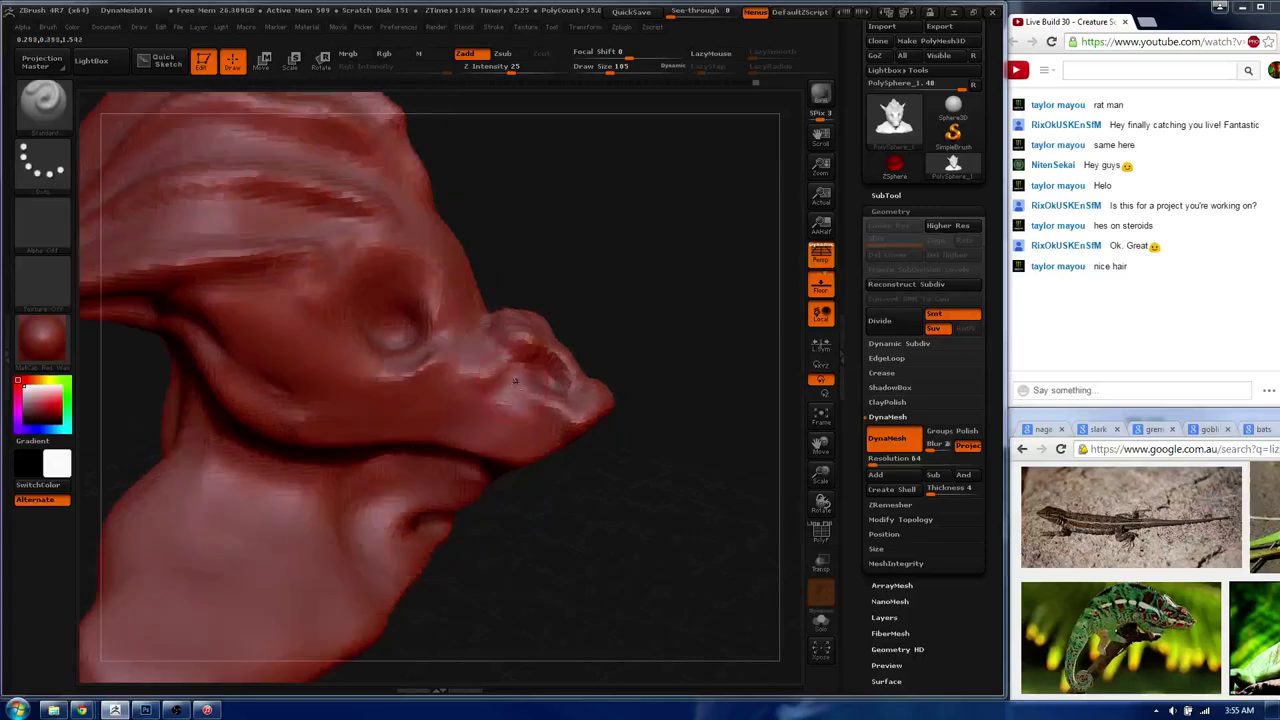
pyautogui.moveTo(428, 365); pyautogui.dragTo(413, 380)
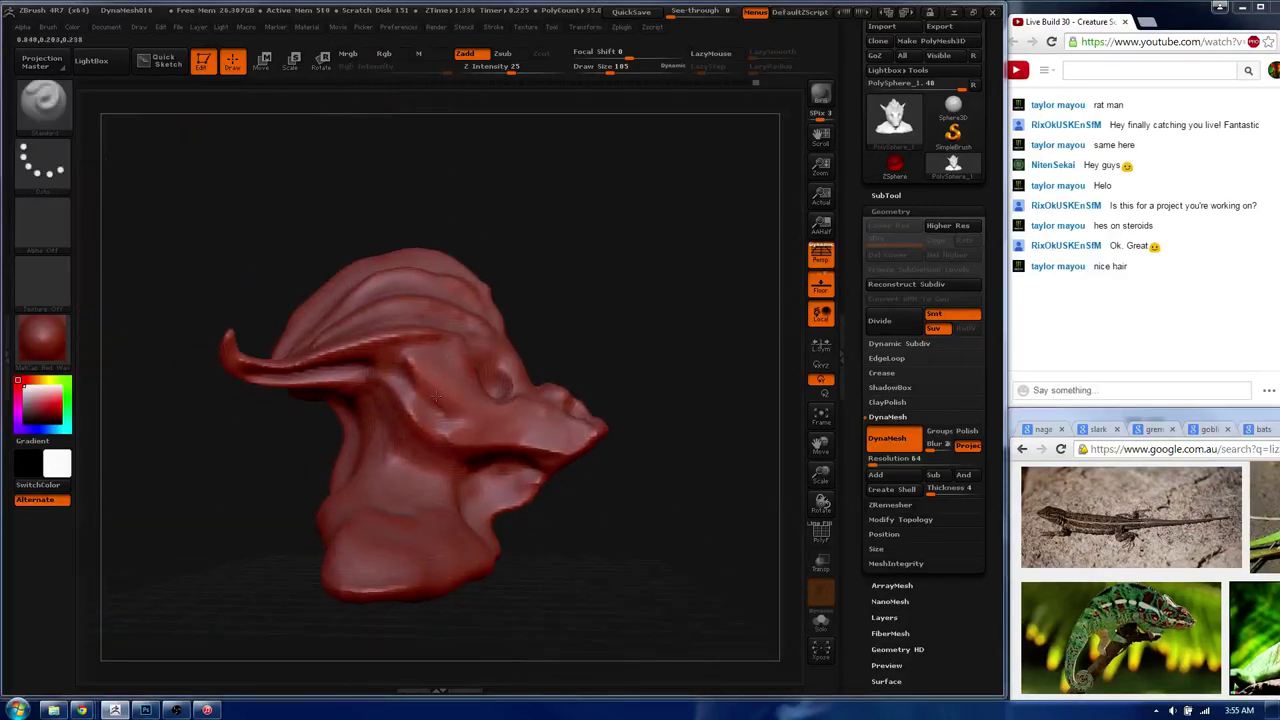
pyautogui.moveTo(466, 423); pyautogui.dragTo(415, 312)
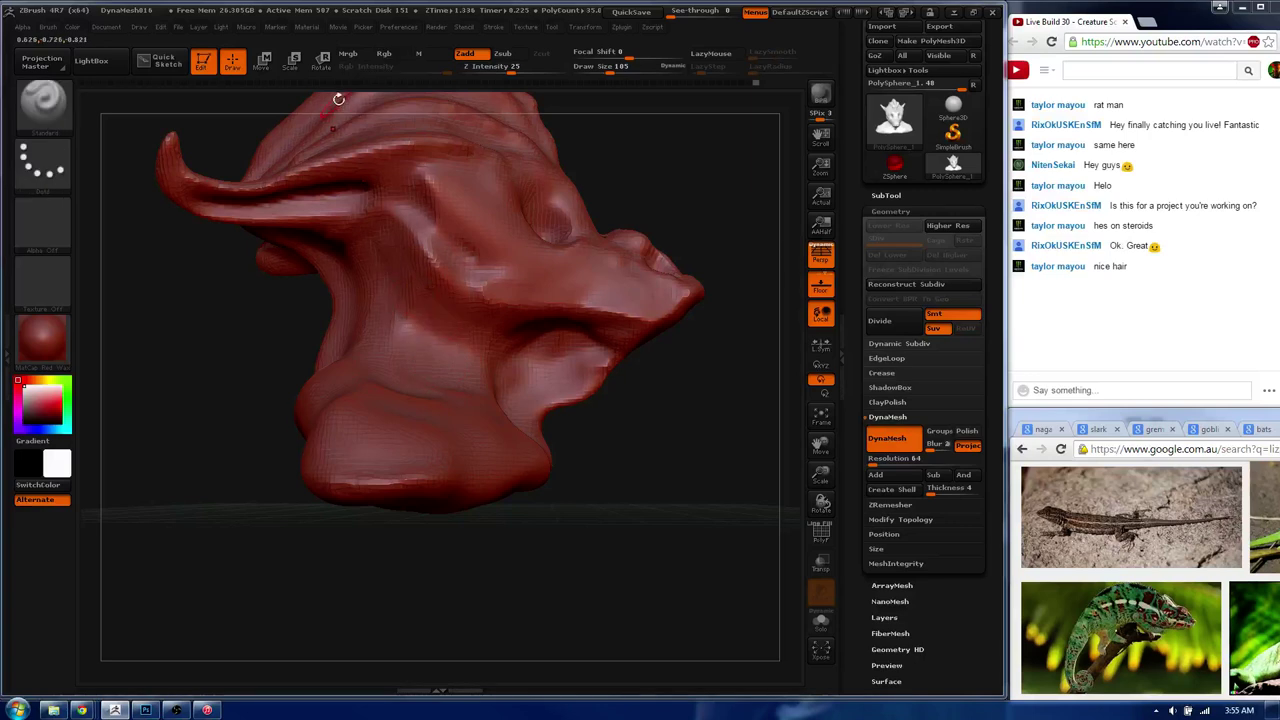
pyautogui.moveTo(461, 352); pyautogui.dragTo(440, 346)
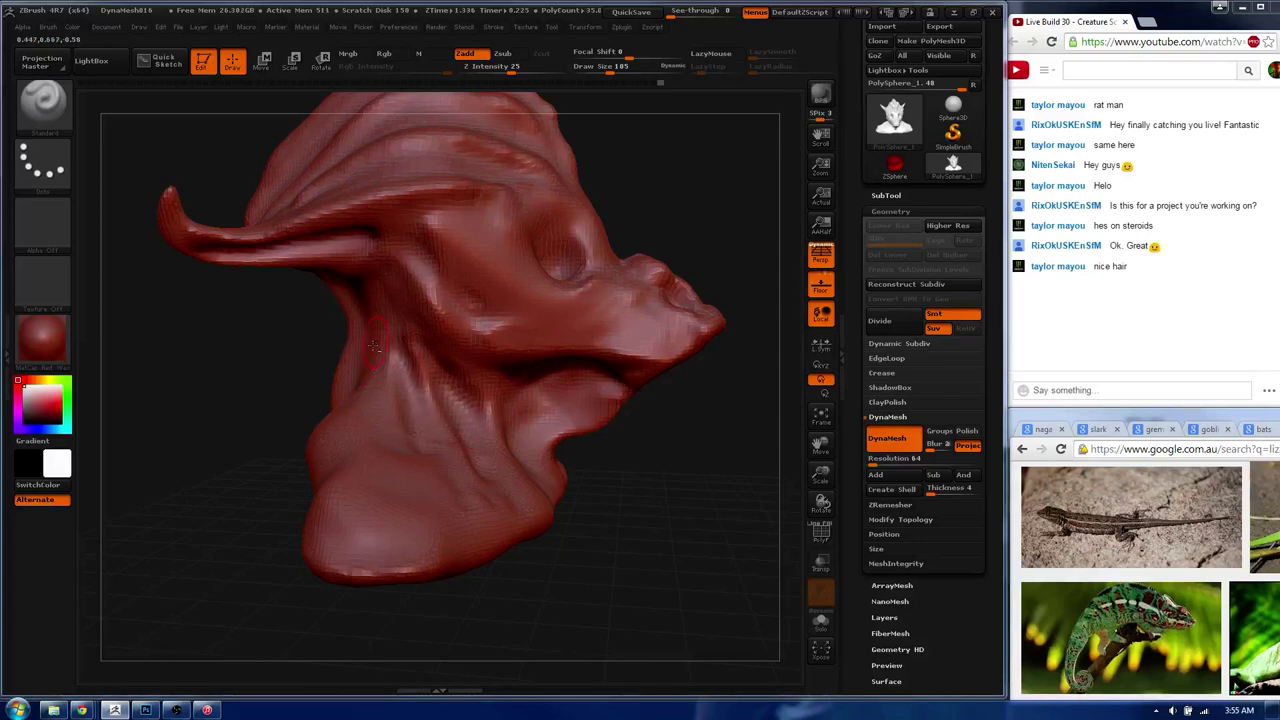
pyautogui.moveTo(392, 424)
pyautogui.mouseDown()
pyautogui.moveTo(369, 337)
pyautogui.moveTo(310, 450)
pyautogui.mouseUp()
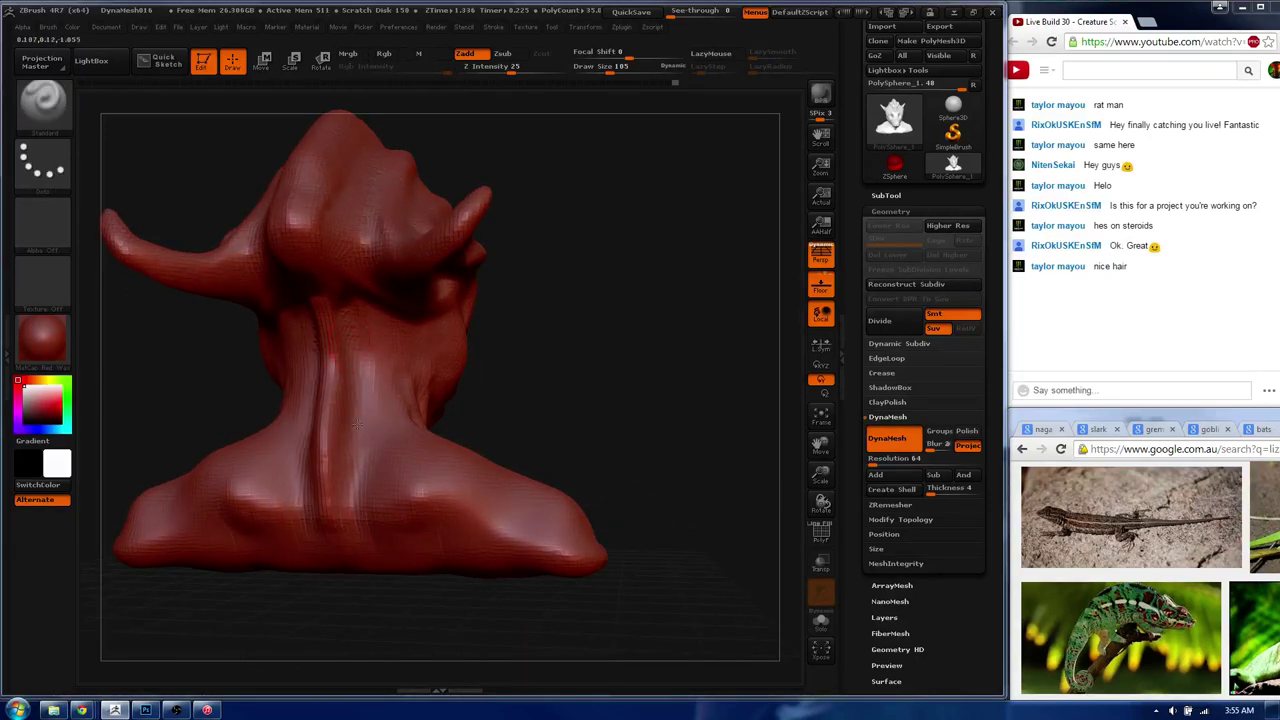
# - Deepen the groove down the back of the neck and set the stroke to FreeHand
pyautogui.moveTo(308, 370)
pyautogui.mouseDown()
pyautogui.moveTo(310, 480)
pyautogui.moveTo(343, 358)
pyautogui.mouseUp()
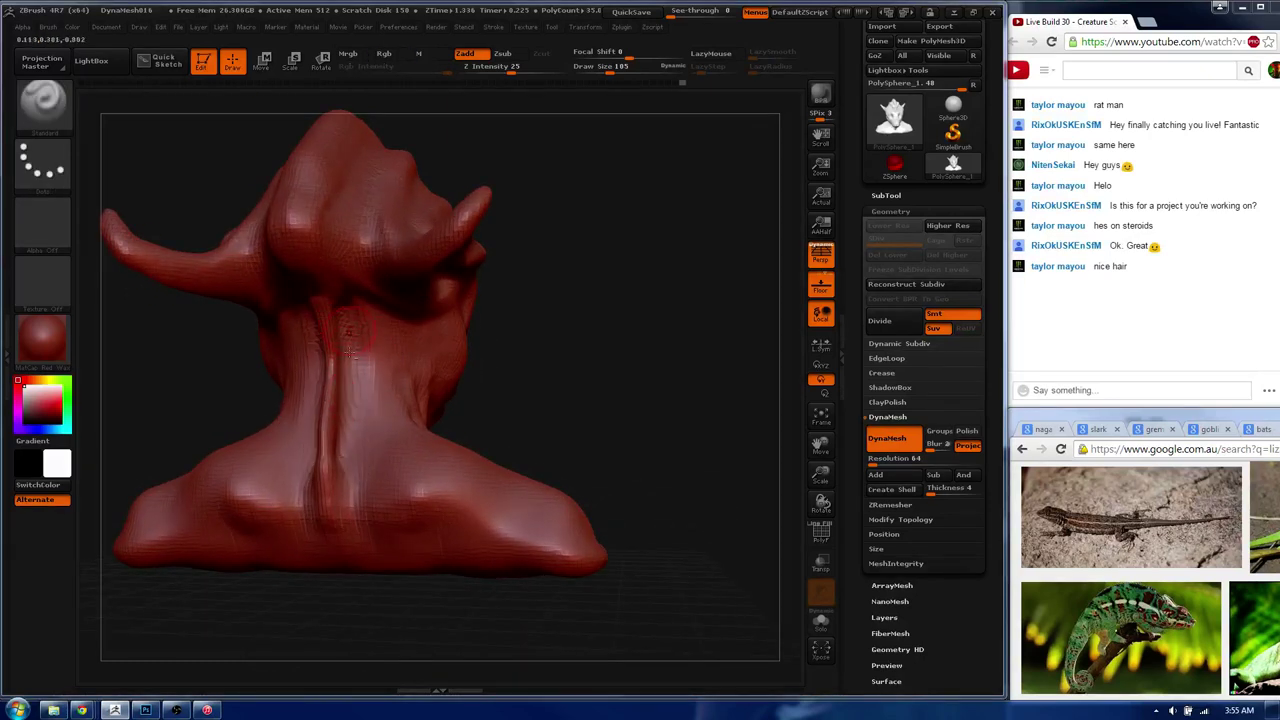
pyautogui.moveTo(586, 320); pyautogui.dragTo(531, 292)
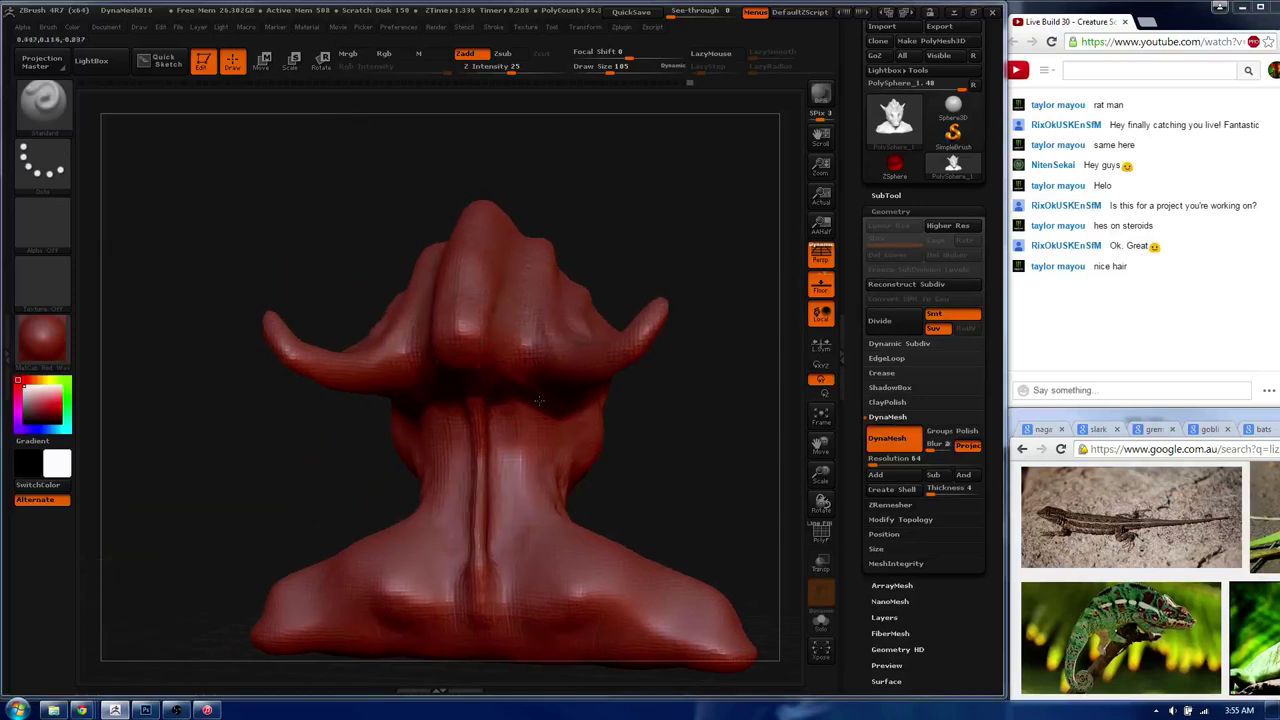
pyautogui.moveTo(680, 360); pyautogui.dragTo(723, 375)
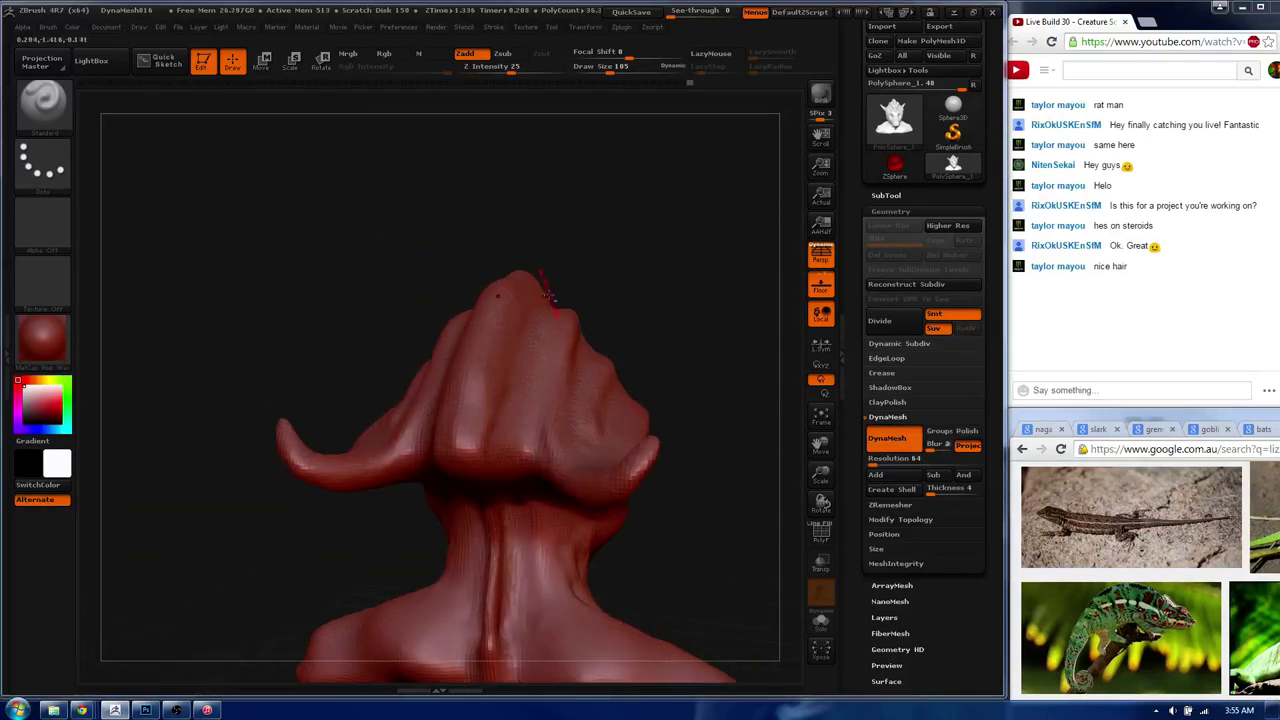
pyautogui.moveTo(549, 296)
pyautogui.mouseDown()
pyautogui.moveTo(511, 383)
pyautogui.moveTo(550, 290)
pyautogui.mouseUp()
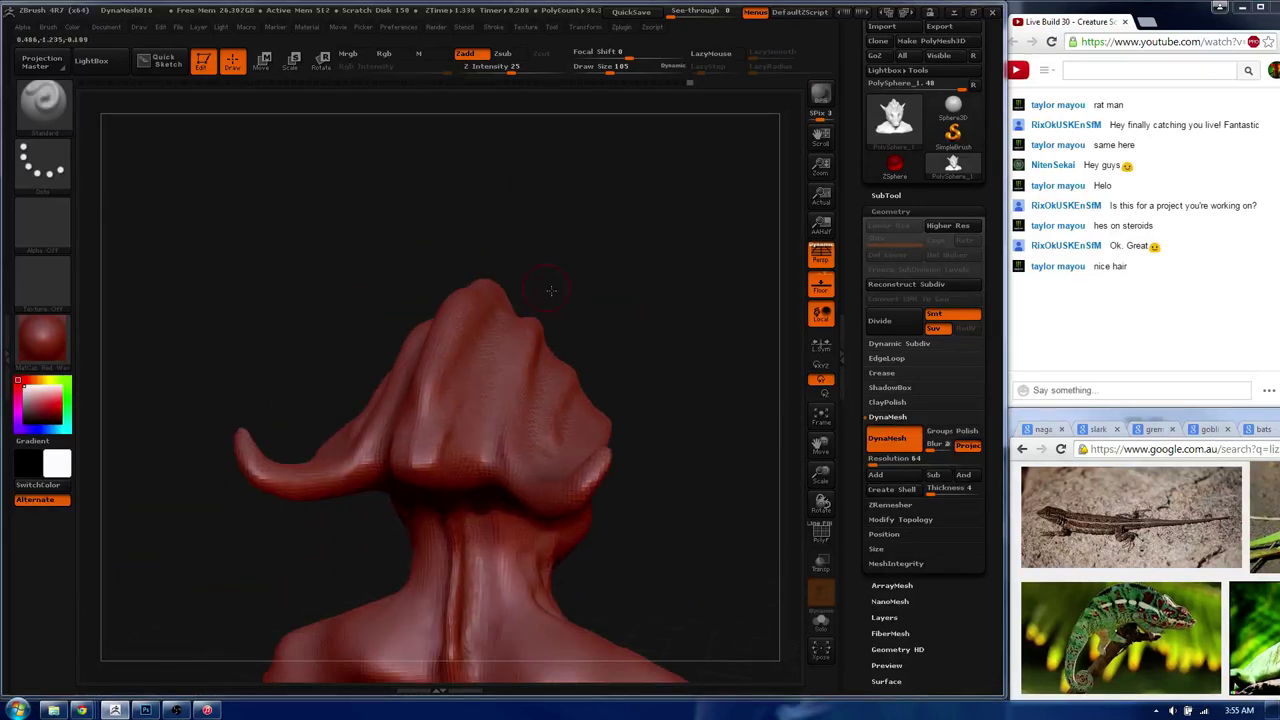
pyautogui.click(36, 154)
pyautogui.click(229, 182)
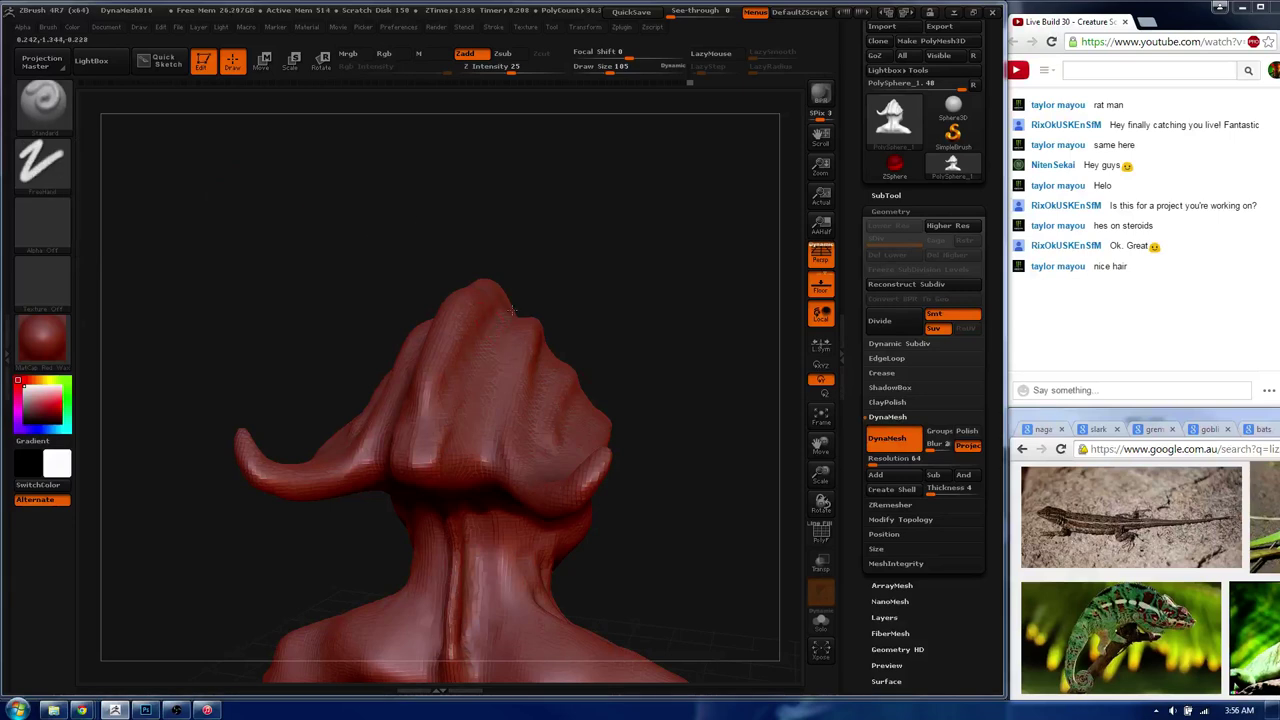
pyautogui.moveTo(401, 417)
pyautogui.mouseDown()
pyautogui.moveTo(463, 419)
pyautogui.moveTo(458, 478)
pyautogui.moveTo(432, 461)
pyautogui.moveTo(489, 400)
pyautogui.mouseUp()
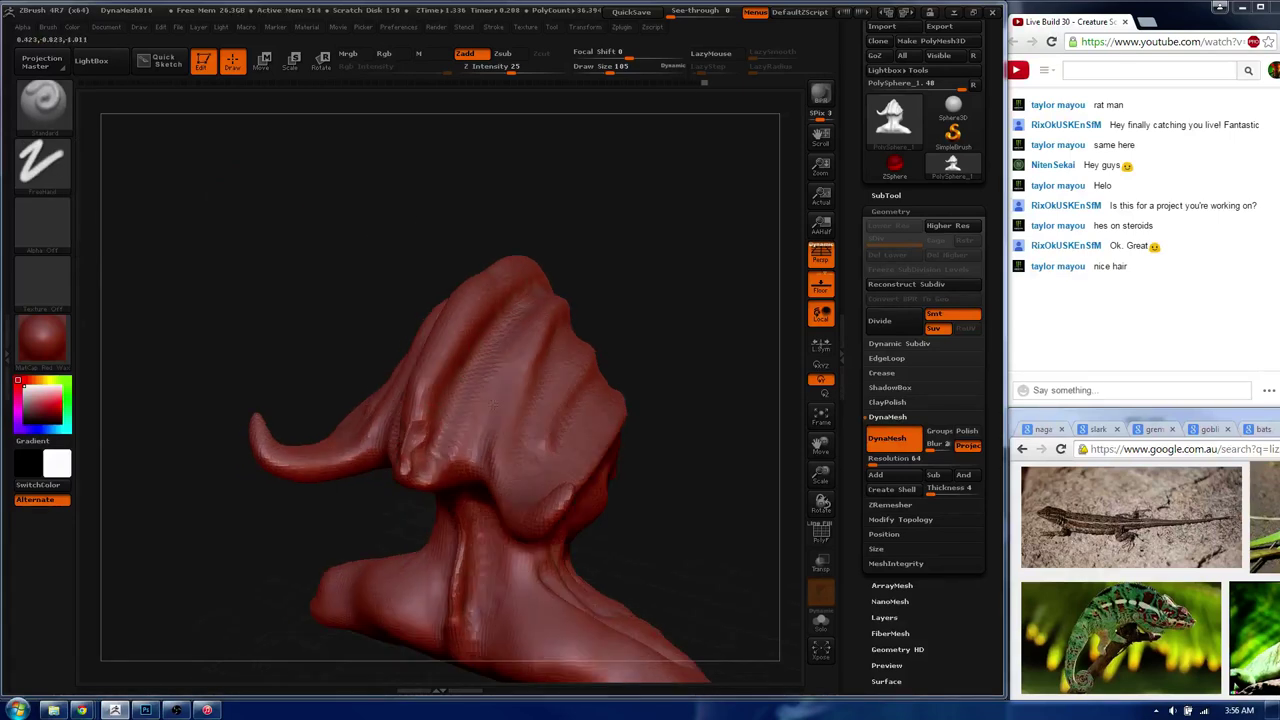
# - Carve three diagonal ridges across the top of the head and smooth them
pyautogui.press('b')
pyautogui.press('s')
pyautogui.press('t')
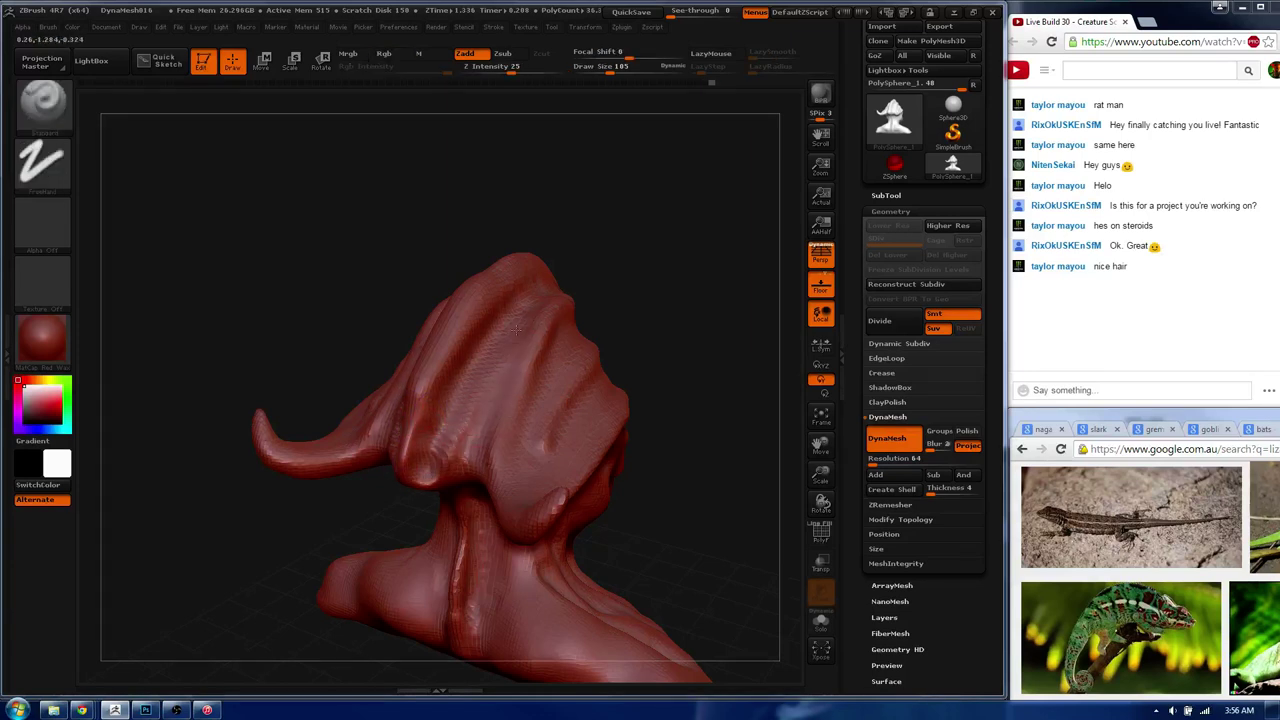
pyautogui.moveTo(533, 375); pyautogui.dragTo(607, 350)
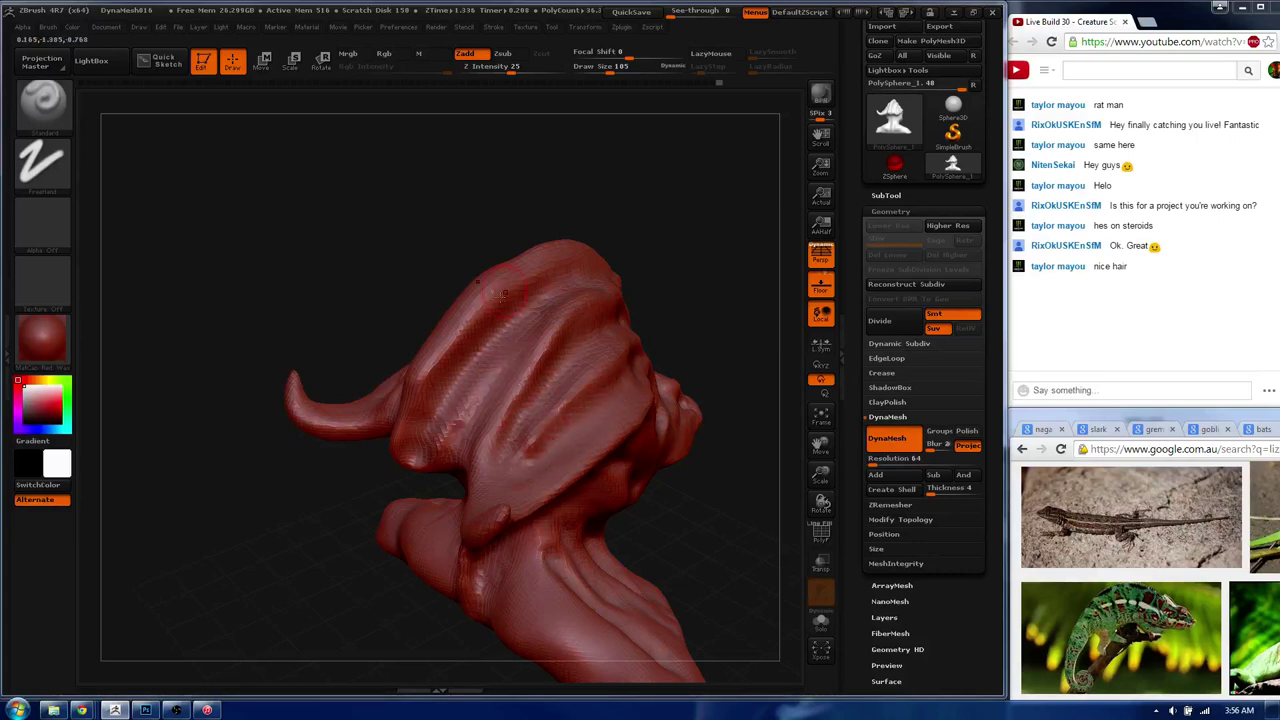
pyautogui.moveTo(500, 293); pyautogui.dragTo(565, 299)
pyautogui.moveTo(642, 272); pyautogui.dragTo(520, 292)
pyautogui.moveTo(605, 278); pyautogui.dragTo(485, 300)
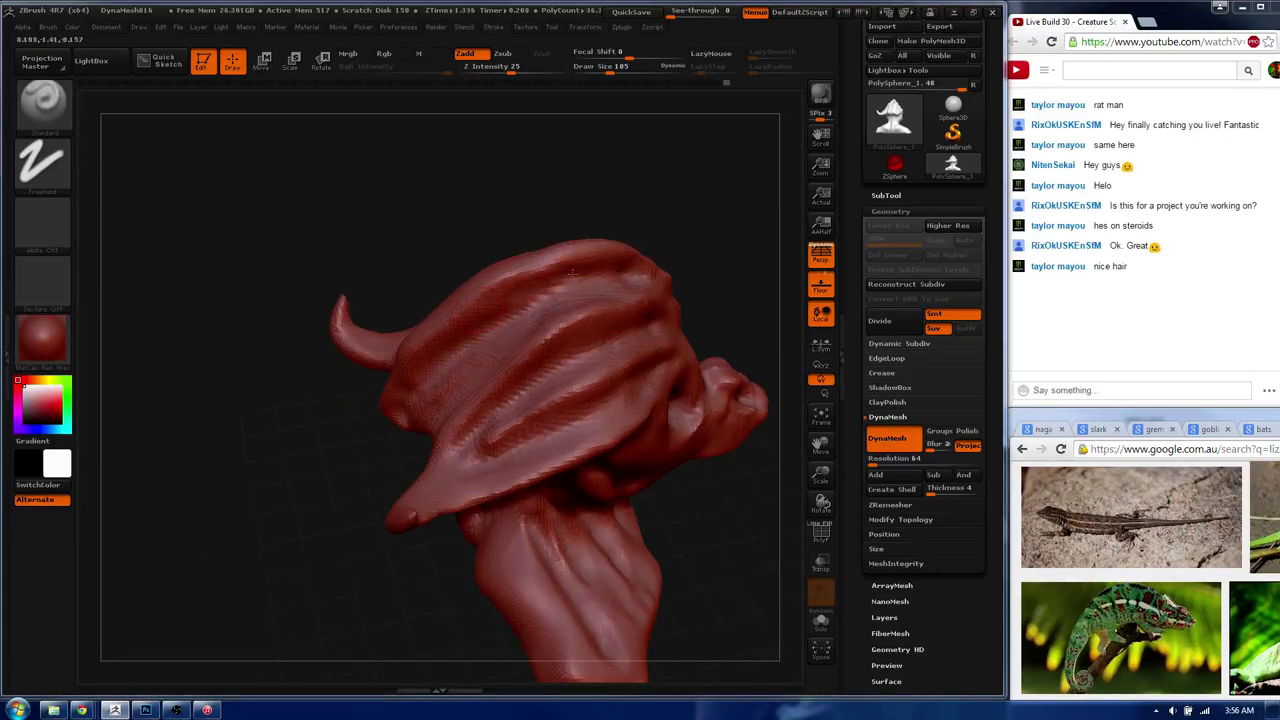
pyautogui.moveTo(555, 268); pyautogui.dragTo(453, 320)
pyautogui.press('1')
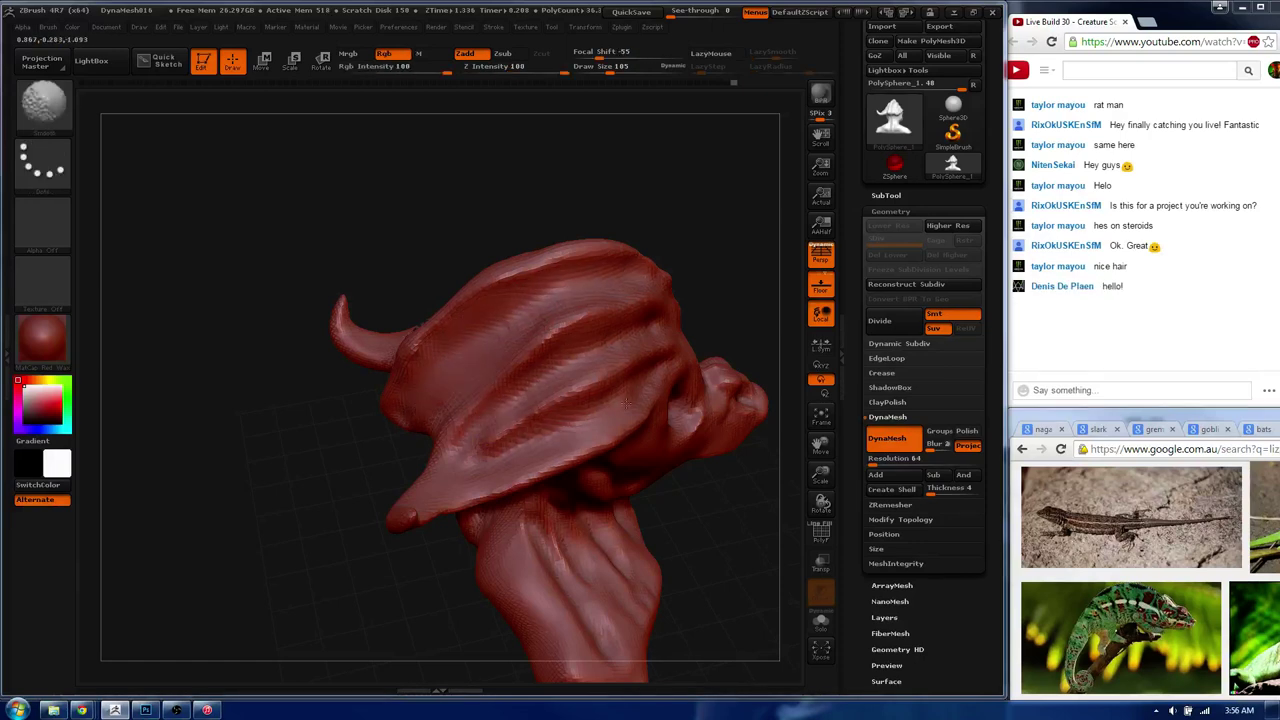
pyautogui.press('2')
pyautogui.moveTo(250, 330)
pyautogui.mouseDown()
pyautogui.moveTo(306, 311)
pyautogui.moveTo(470, 385)
pyautogui.moveTo(393, 300)
pyautogui.mouseUp()
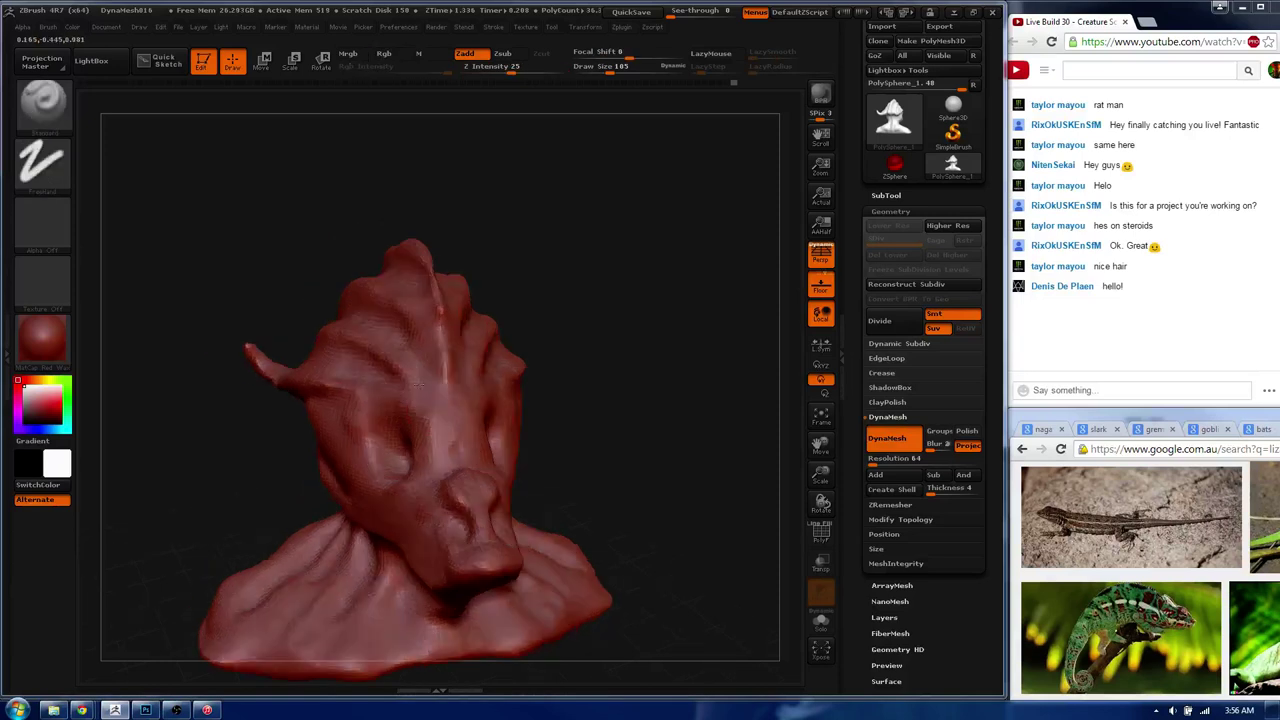
# - Reshape the upper head outline and crease the brow from a side view
pyautogui.moveTo(640, 420); pyautogui.dragTo(438, 396)
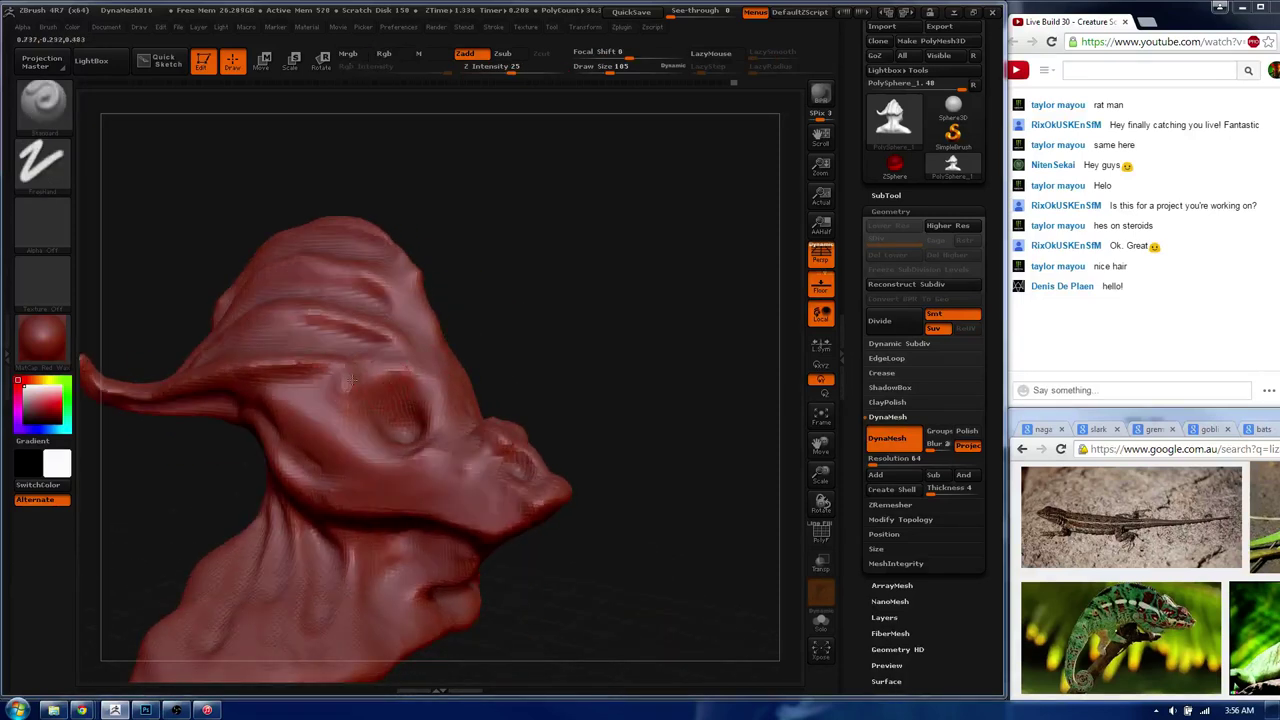
pyautogui.moveTo(350, 390)
pyautogui.mouseDown()
pyautogui.moveTo(427, 364)
pyautogui.moveTo(410, 322)
pyautogui.moveTo(432, 306)
pyautogui.moveTo(452, 335)
pyautogui.mouseUp()
pyautogui.press('b')
pyautogui.hotkey('shift', 'd')
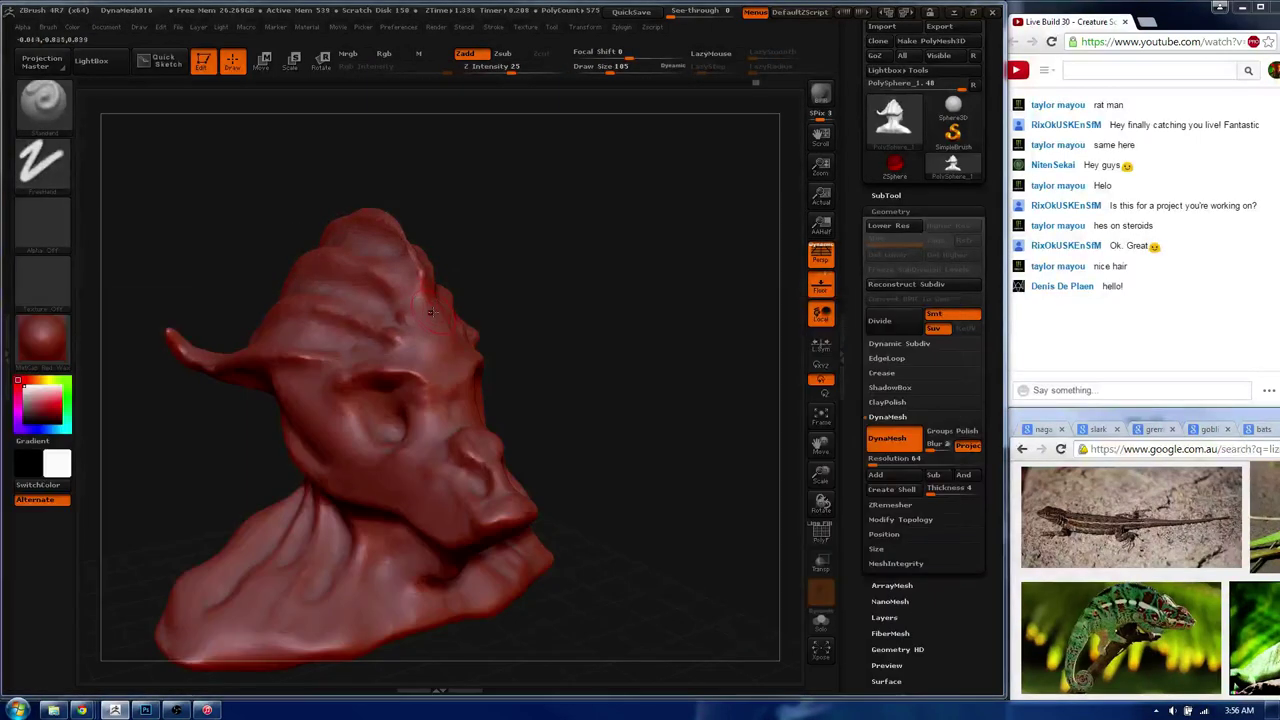
pyautogui.moveTo(620, 400); pyautogui.dragTo(656, 400)
pyautogui.moveTo(640, 450)
pyautogui.keyDown('alt'); pyautogui.mouseDown()
pyautogui.moveTo(640, 380)
pyautogui.moveTo(619, 360)
pyautogui.mouseUp(); pyautogui.keyUp('alt')
pyautogui.hotkey('shift', 'd')
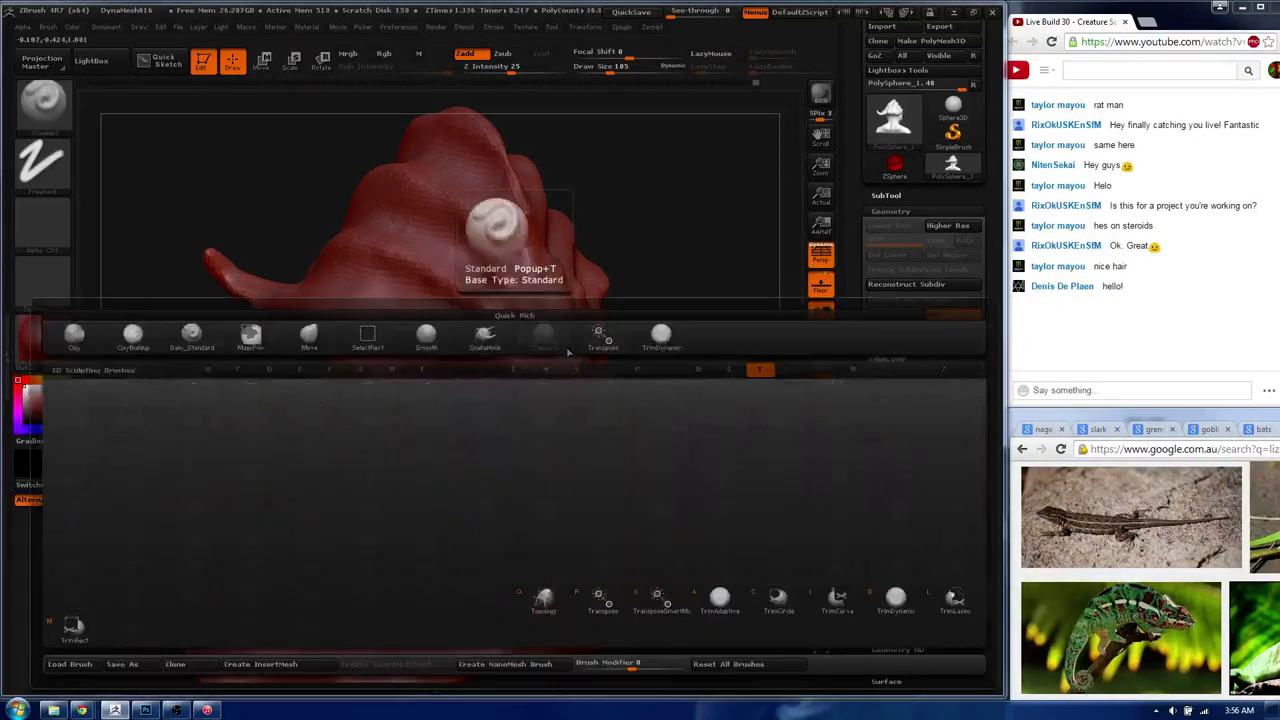
# - Carve sharp brow creases with Dam Standard at Draw Size 160
pyautogui.press('b')
pyautogui.press('d')
pyautogui.press('s')
# - Build up the bridge of the nose with a Zadd clay brush
pyautogui.press('s')
pyautogui.moveTo(547, 301)
pyautogui.mouseDown()
pyautogui.moveTo(575, 301)
pyautogui.moveTo(525, 340)
pyautogui.moveTo(564, 330)
pyautogui.moveTo(500, 340)
pyautogui.moveTo(385, 322)
pyautogui.moveTo(570, 360)
pyautogui.moveTo(535, 430)
pyautogui.mouseUp()
pyautogui.press('b')
pyautogui.press('c')
pyautogui.press('b')
pyautogui.press('b')
pyautogui.press('s')
# - Press rounder, deeper eye sockets on both sides with the Standard brush, smoothing afterward
pyautogui.press('t')
pyautogui.moveTo(488, 370); pyautogui.dragTo(510, 458)
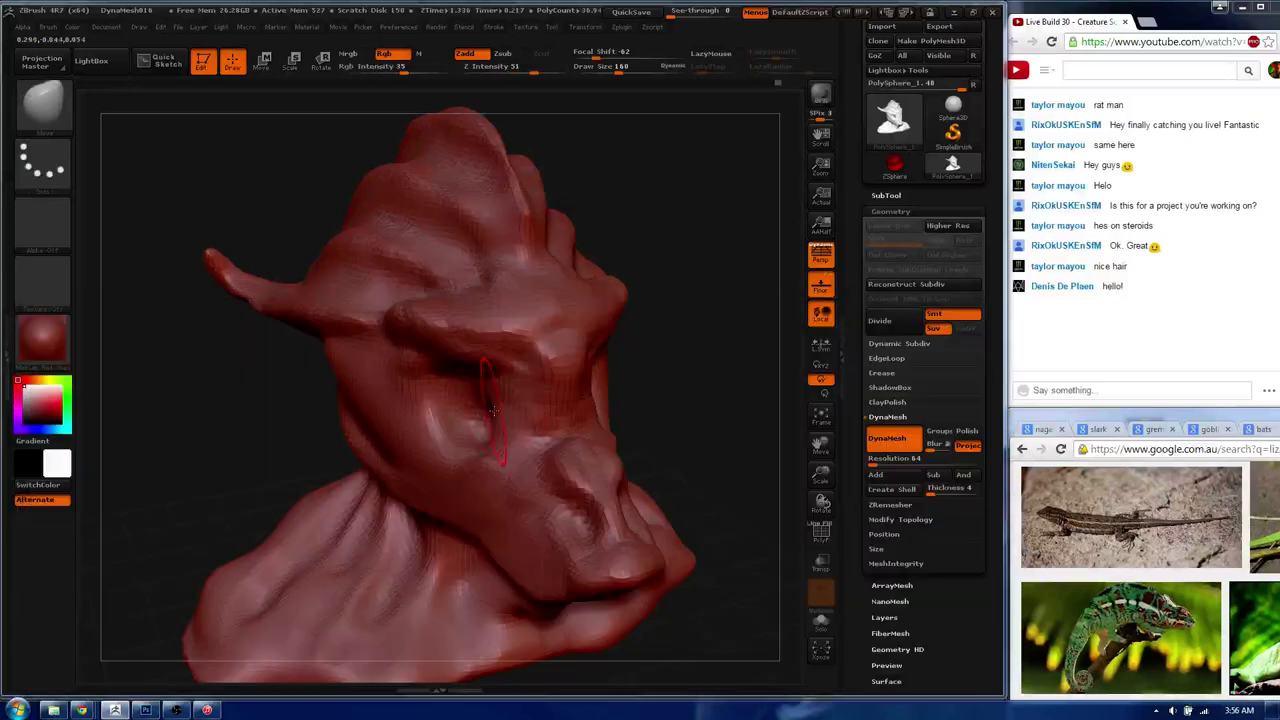
pyautogui.moveTo(489, 415)
pyautogui.mouseDown()
pyautogui.moveTo(505, 420)
pyautogui.moveTo(470, 410)
pyautogui.moveTo(450, 440)
pyautogui.mouseUp()
pyautogui.moveTo(450, 395); pyautogui.dragTo(470, 420)
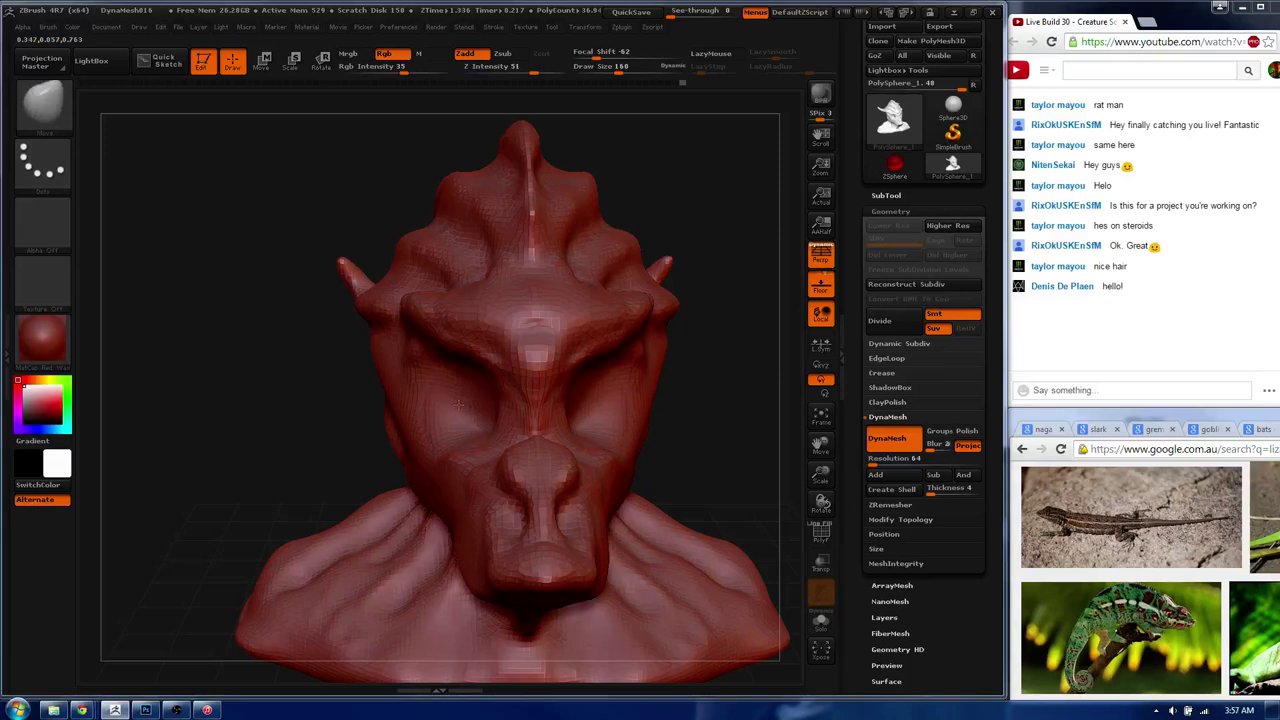
pyautogui.press('shift')
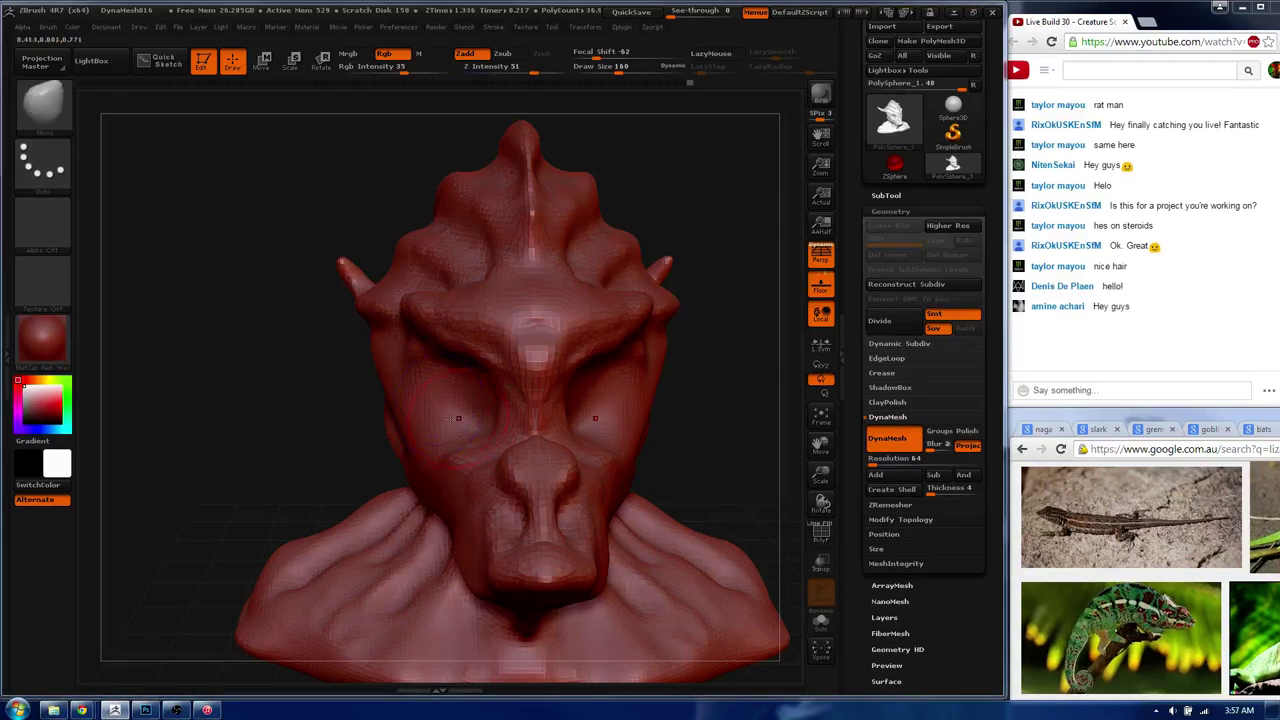
pyautogui.moveTo(418, 418); pyautogui.dragTo(601, 554)
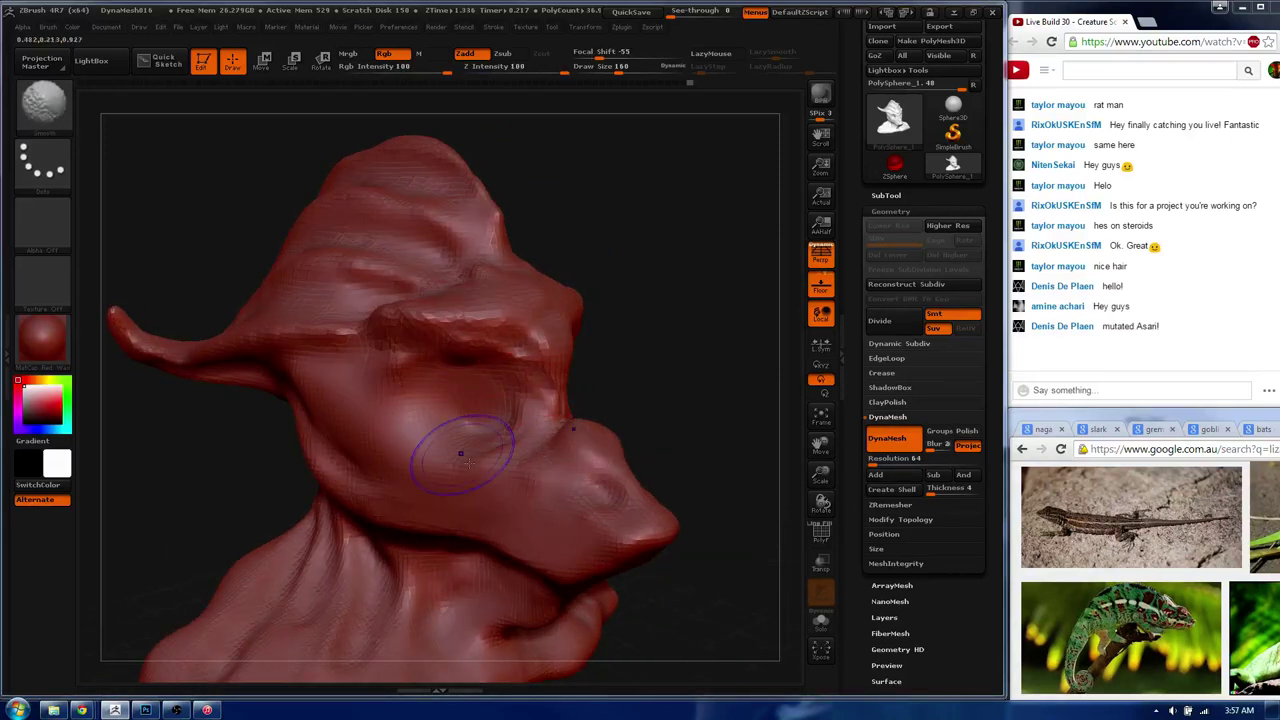
# - Enlarge the brush to 189, undo the last sculpt changes and reselect Standard
pyautogui.press('s')
pyautogui.moveTo(463, 351); pyautogui.dragTo(471, 351)
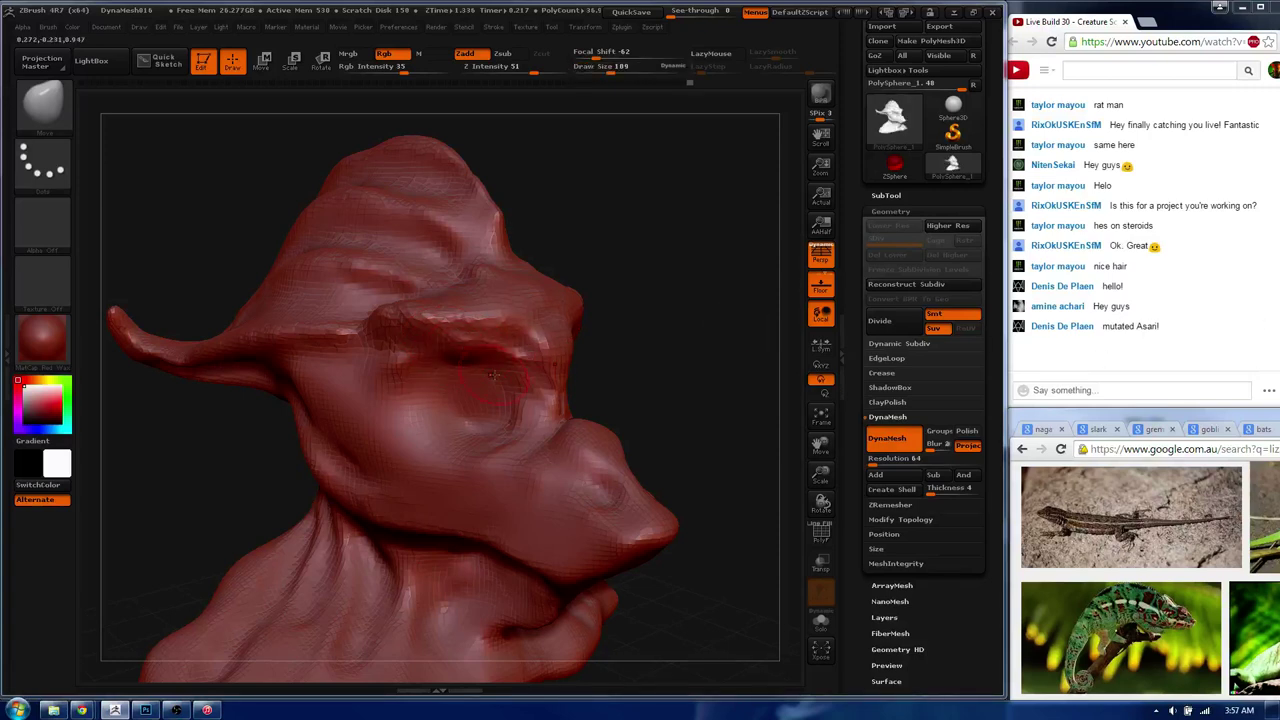
pyautogui.hotkey('ctrl', 'z')
pyautogui.press('b')
pyautogui.press('s')
pyautogui.press('t')
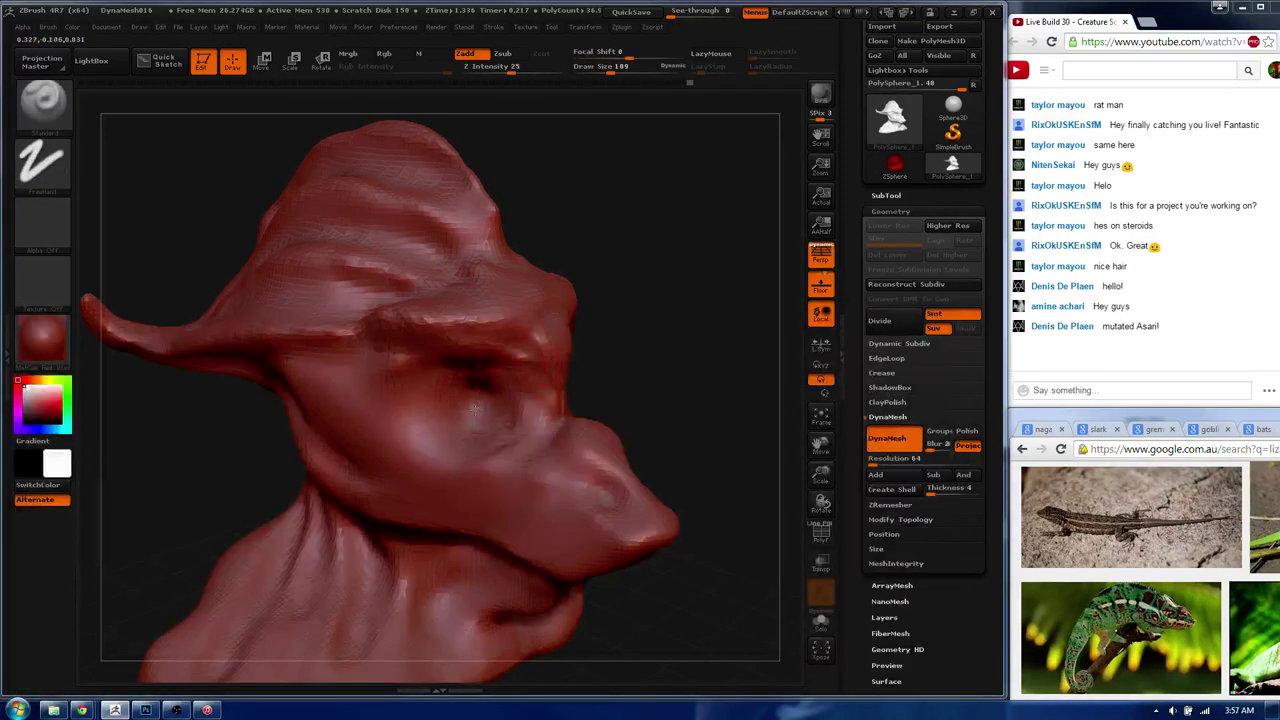
# - Press a rounder eye socket, reshape the snout tip and pull the cheek toward the jaw
pyautogui.moveTo(500, 402)
pyautogui.mouseDown()
pyautogui.moveTo(461, 418)
pyautogui.moveTo(588, 454)
pyautogui.moveTo(590, 437)
pyautogui.moveTo(639, 510)
pyautogui.mouseUp()
pyautogui.moveTo(556, 468)
pyautogui.mouseDown()
pyautogui.moveTo(641, 494)
pyautogui.moveTo(595, 523)
pyautogui.moveTo(347, 432)
pyautogui.mouseUp()
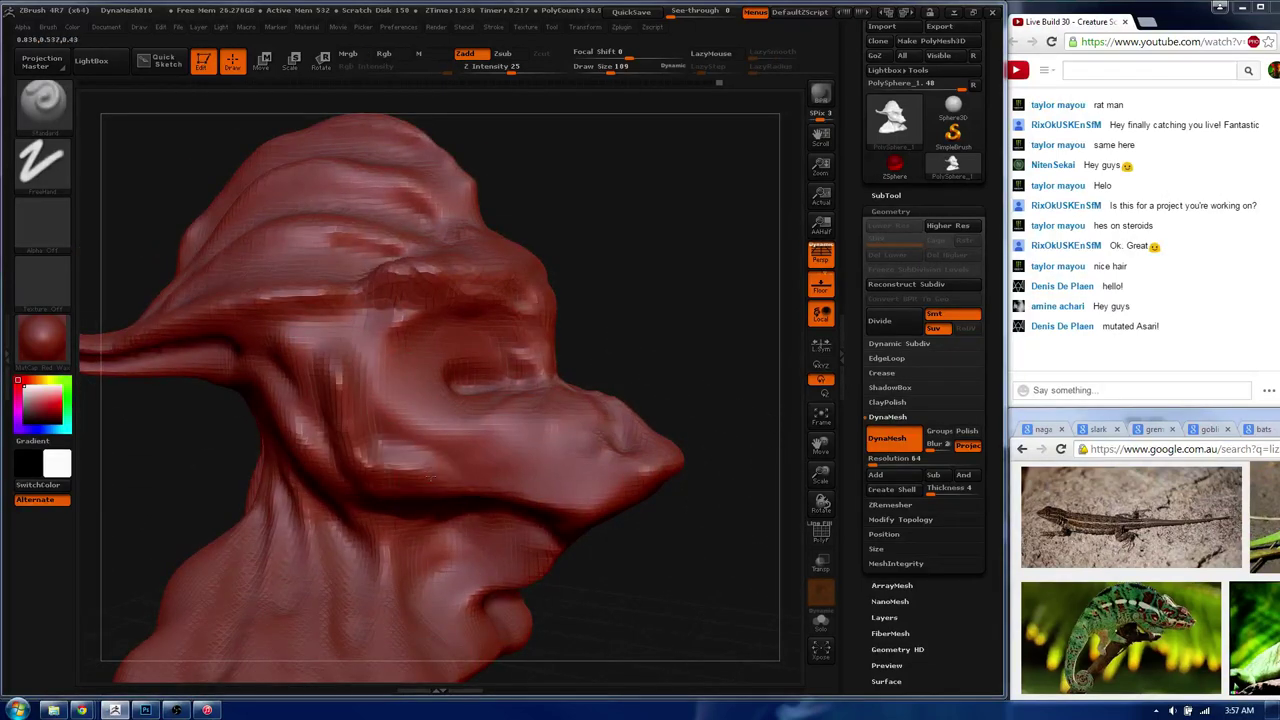
pyautogui.press('ctrl')
pyautogui.moveTo(341, 358); pyautogui.dragTo(414, 492)
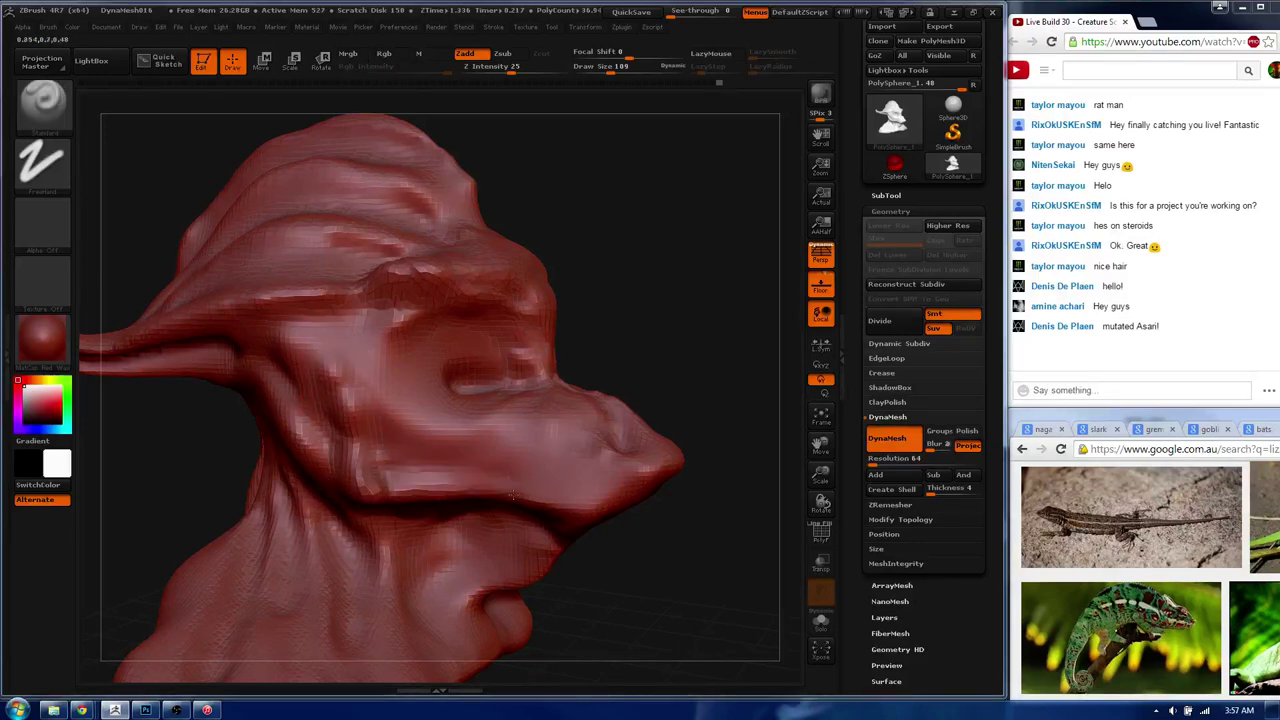
pyautogui.moveTo(600, 540)
pyautogui.mouseDown()
pyautogui.moveTo(541, 444)
pyautogui.moveTo(438, 406)
pyautogui.mouseUp()
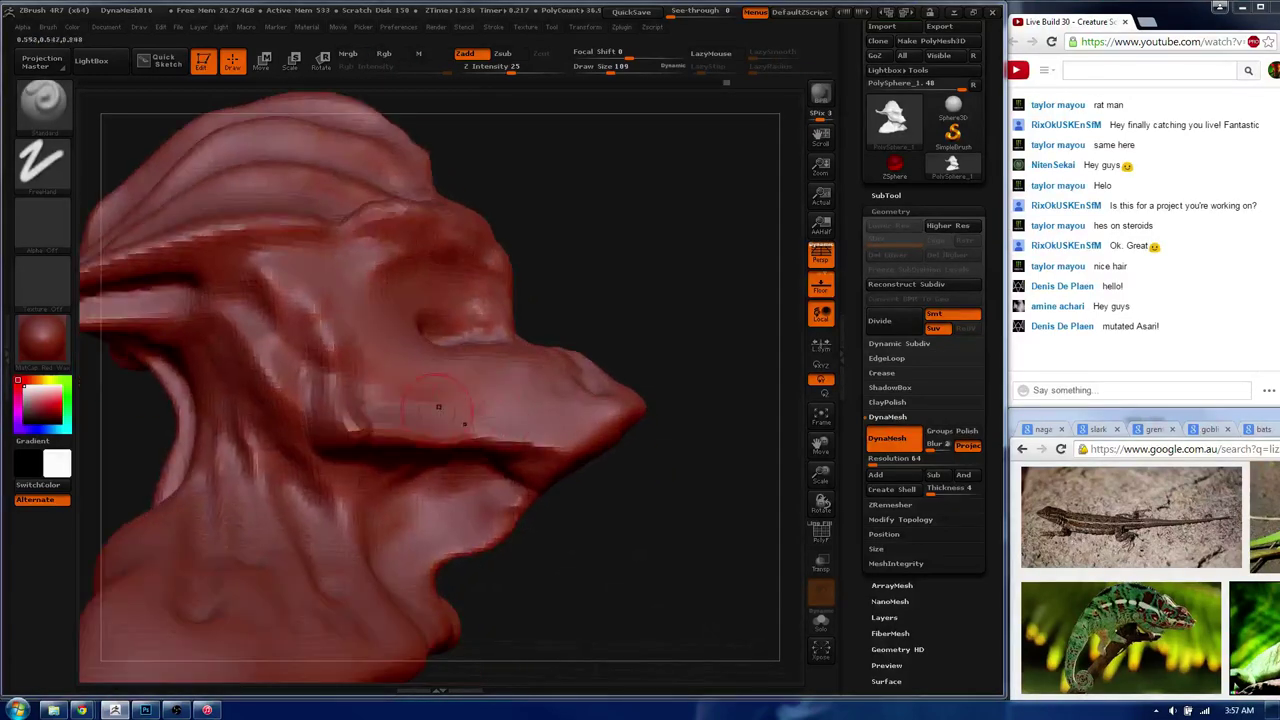
pyautogui.moveTo(610, 425)
pyautogui.keyDown('shift'); pyautogui.mouseDown()
pyautogui.moveTo(676, 433)
pyautogui.moveTo(586, 429)
pyautogui.moveTo(599, 456)
pyautogui.moveTo(613, 452)
pyautogui.moveTo(606, 405)
pyautogui.moveTo(568, 430)
pyautogui.mouseUp(); pyautogui.keyUp('shift')
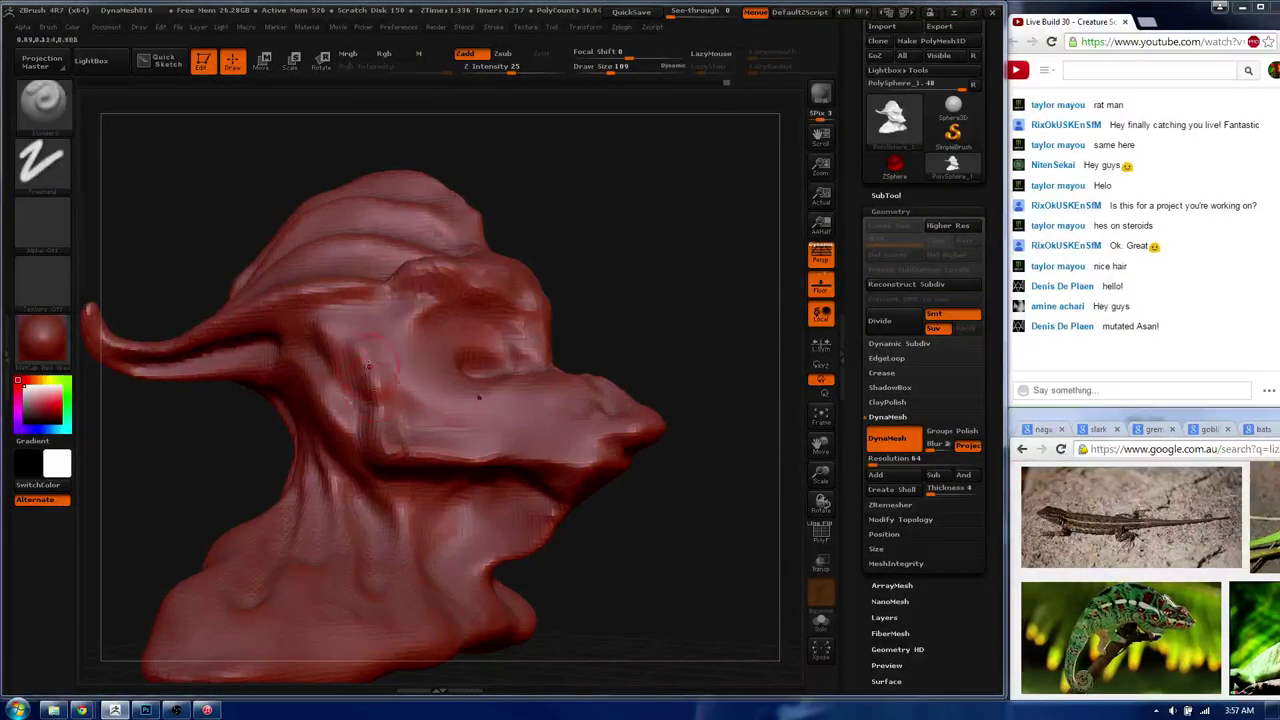
# - Smooth and re-carve a softer cheek crease, then deepen the crease along the neck
pyautogui.press('shift')
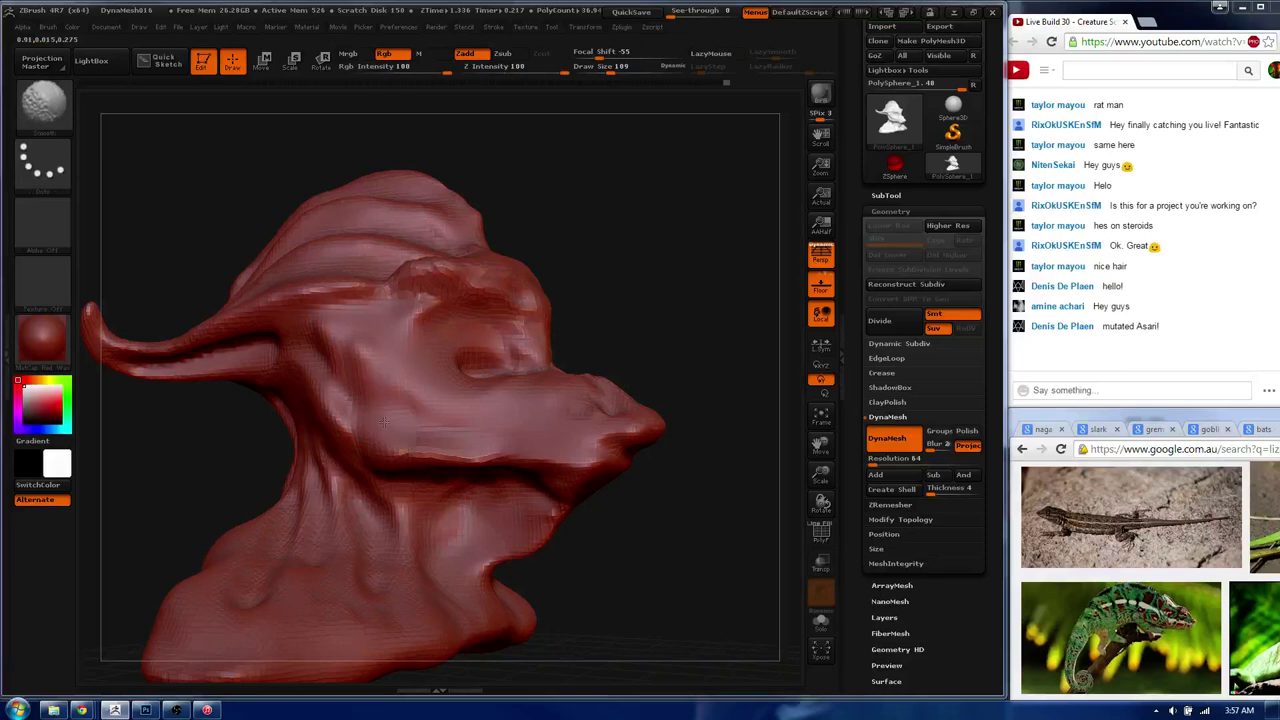
pyautogui.keyDown('shift'); pyautogui.moveTo(384, 422); pyautogui.dragTo(457, 443); pyautogui.keyUp('shift')
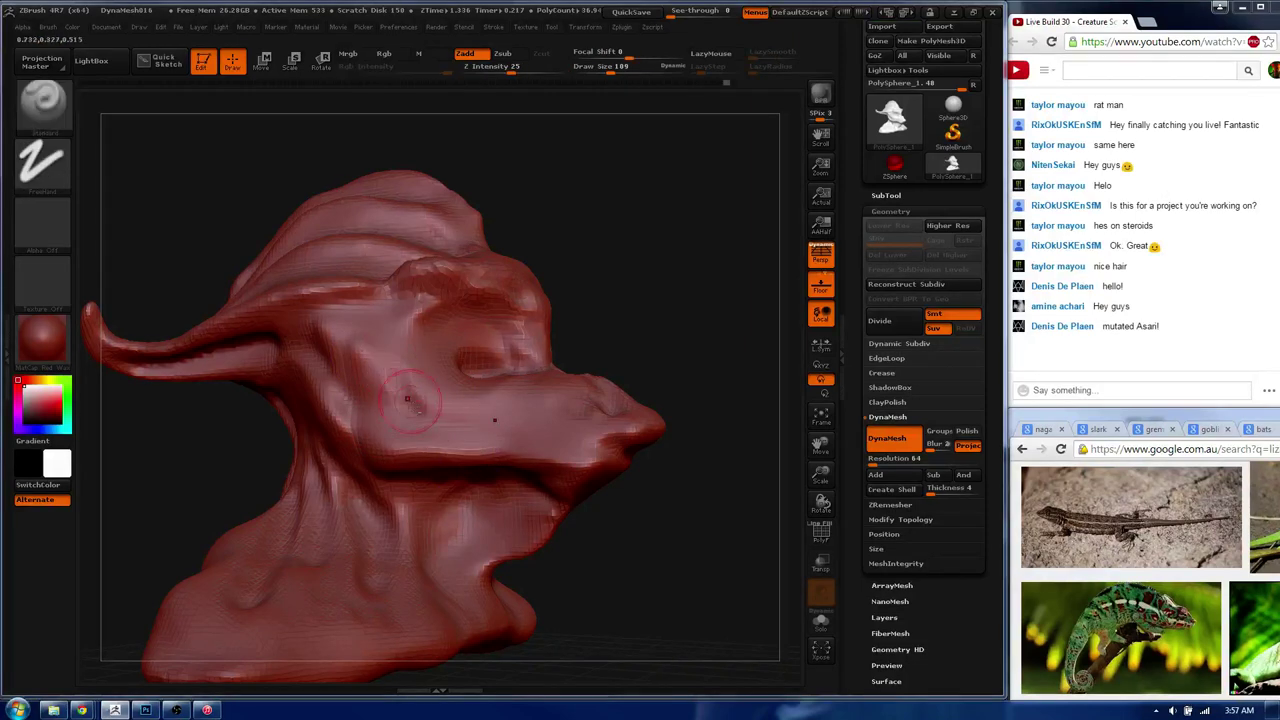
pyautogui.moveTo(407, 399); pyautogui.dragTo(483, 408)
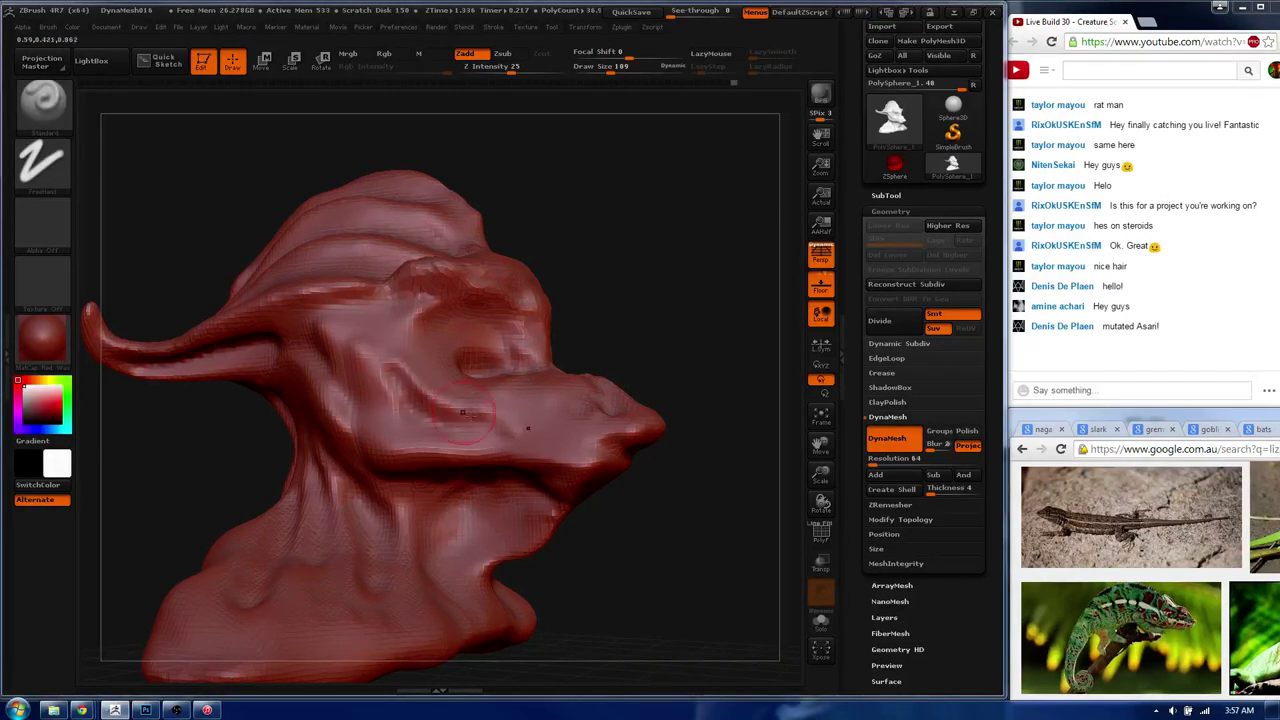
pyautogui.press('shift')
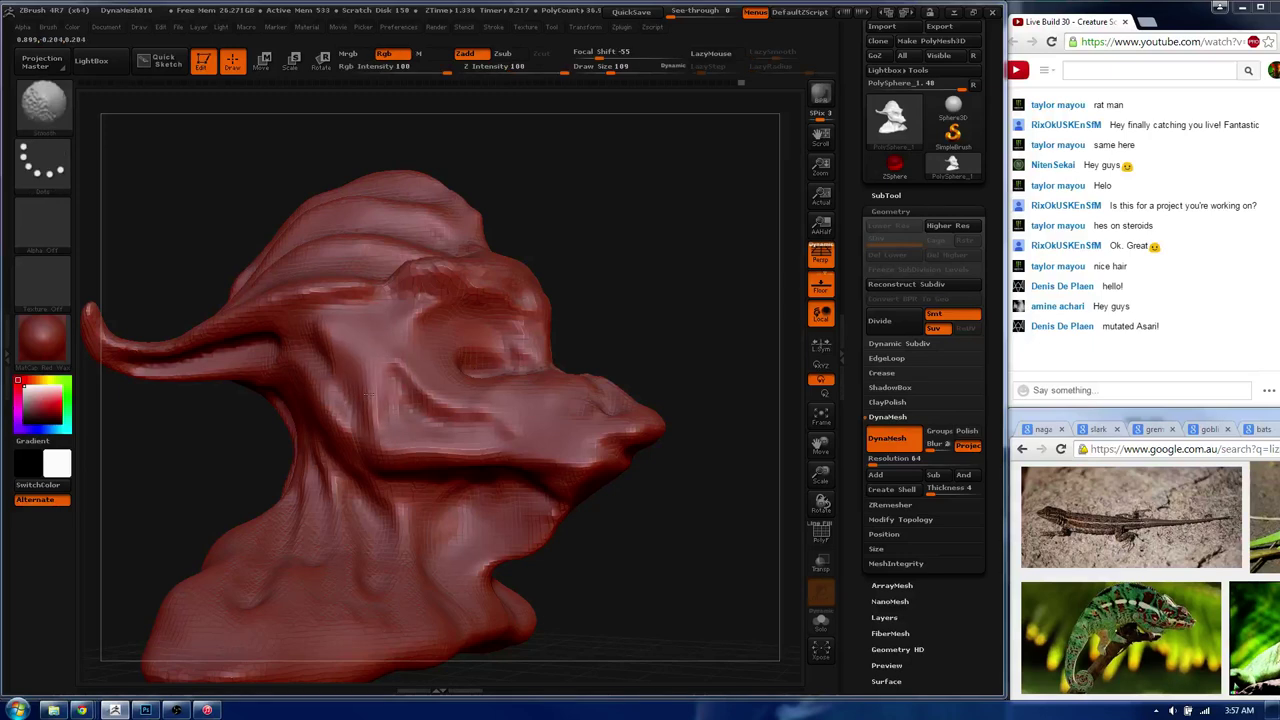
pyautogui.keyDown('shift'); pyautogui.moveTo(380, 440); pyautogui.dragTo(550, 453); pyautogui.keyUp('shift')
pyautogui.moveTo(453, 432); pyautogui.dragTo(402, 478)
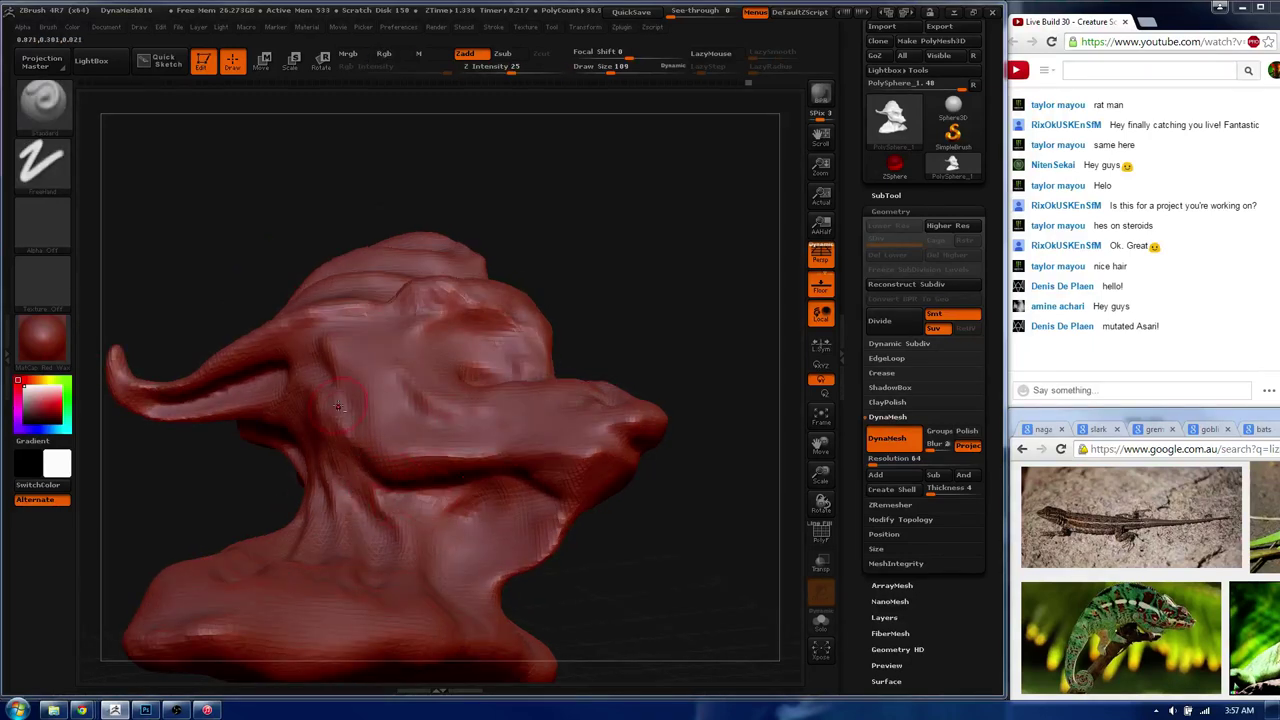
pyautogui.moveTo(340, 402)
pyautogui.mouseDown()
pyautogui.moveTo(390, 500)
pyautogui.moveTo(330, 510)
pyautogui.mouseUp()
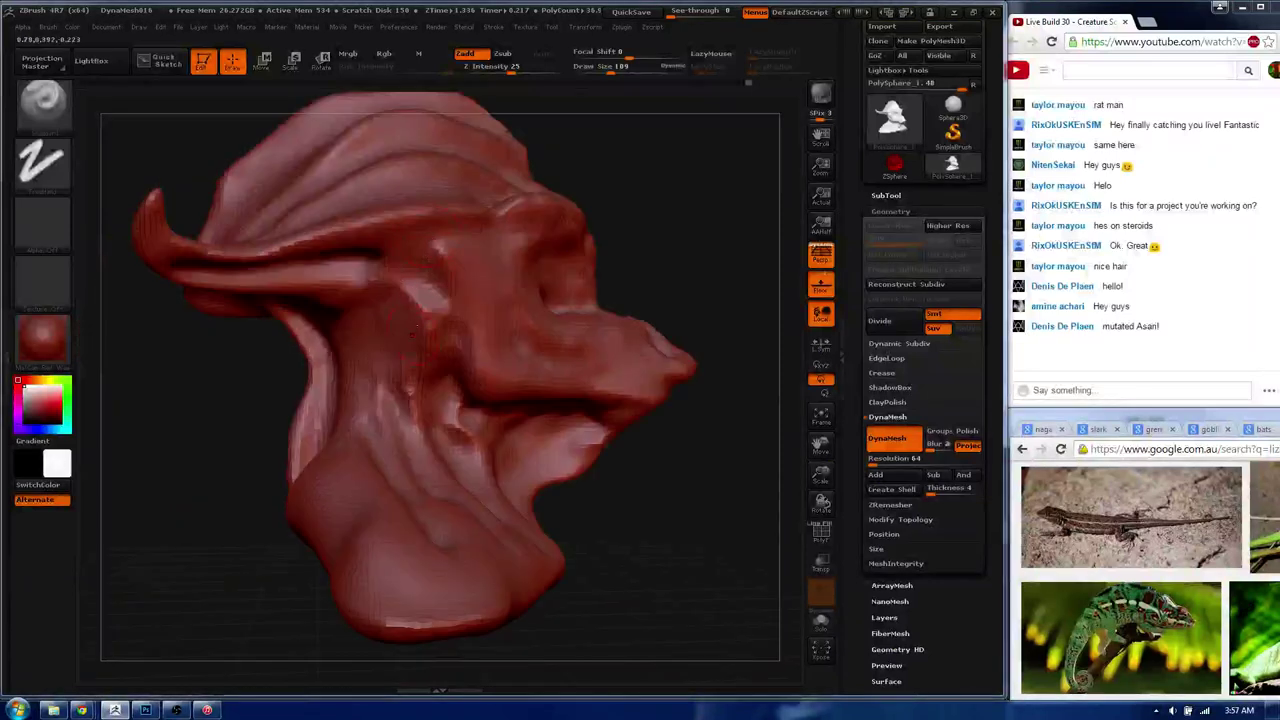
# - Pull the shoulders outward in front view with the Move brush at Draw Size 797
pyautogui.moveTo(415, 332)
pyautogui.keyDown('alt'); pyautogui.mouseDown()
pyautogui.moveTo(487, 298)
pyautogui.moveTo(483, 310)
pyautogui.mouseUp(); pyautogui.keyUp('alt')
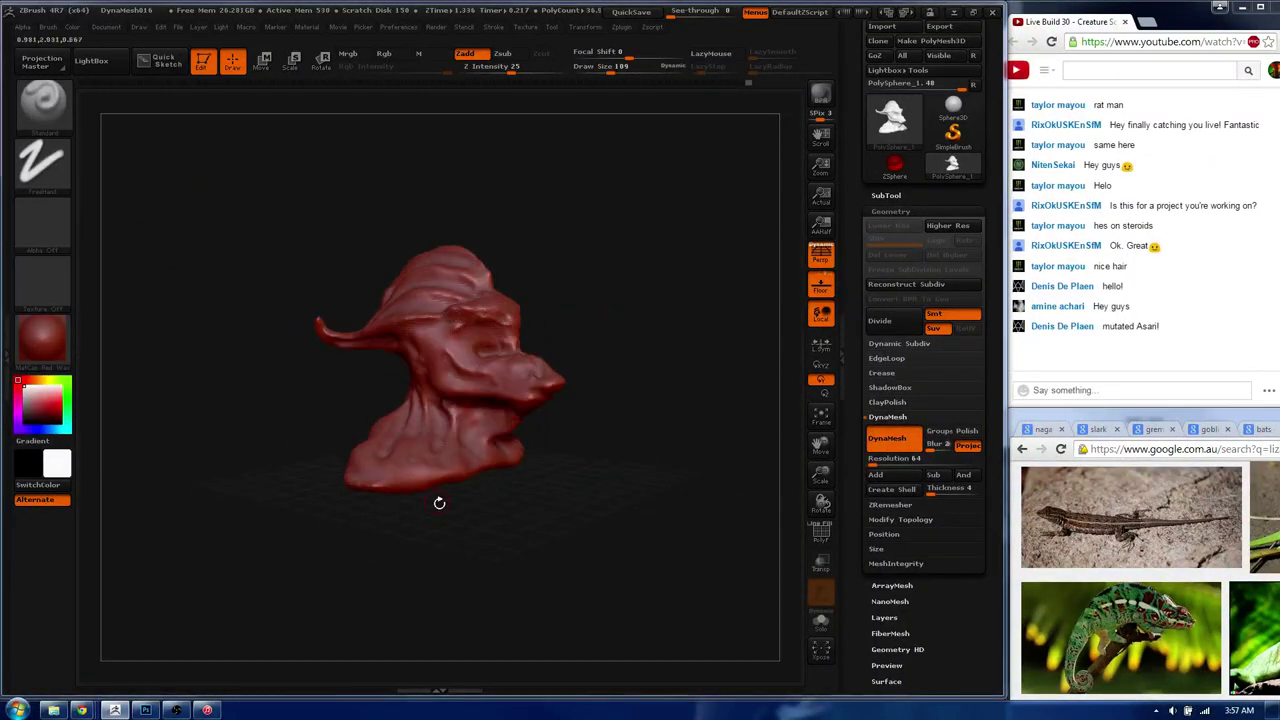
pyautogui.press('b')
pyautogui.press('c')
pyautogui.press('l')
pyautogui.press('s')
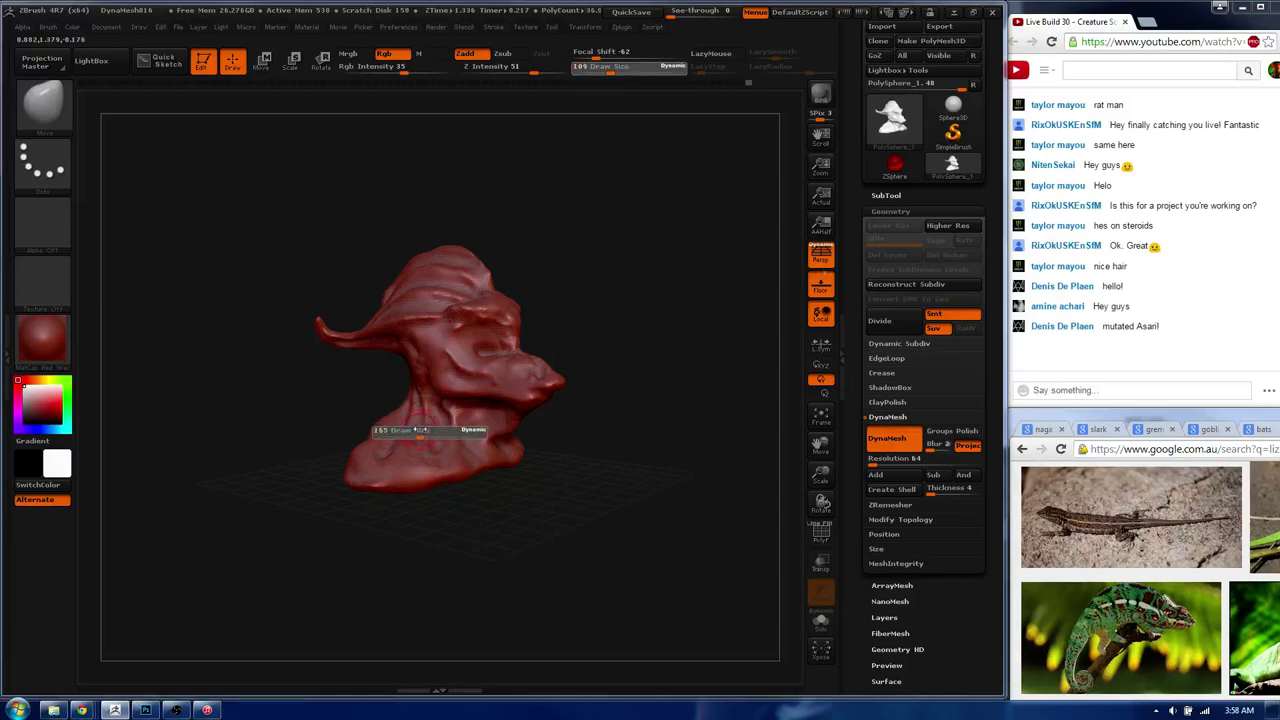
pyautogui.moveTo(453, 430); pyautogui.dragTo(470, 430)
pyautogui.keyDown('shift'); pyautogui.moveTo(460, 520); pyautogui.dragTo(360, 515); pyautogui.keyUp('shift')
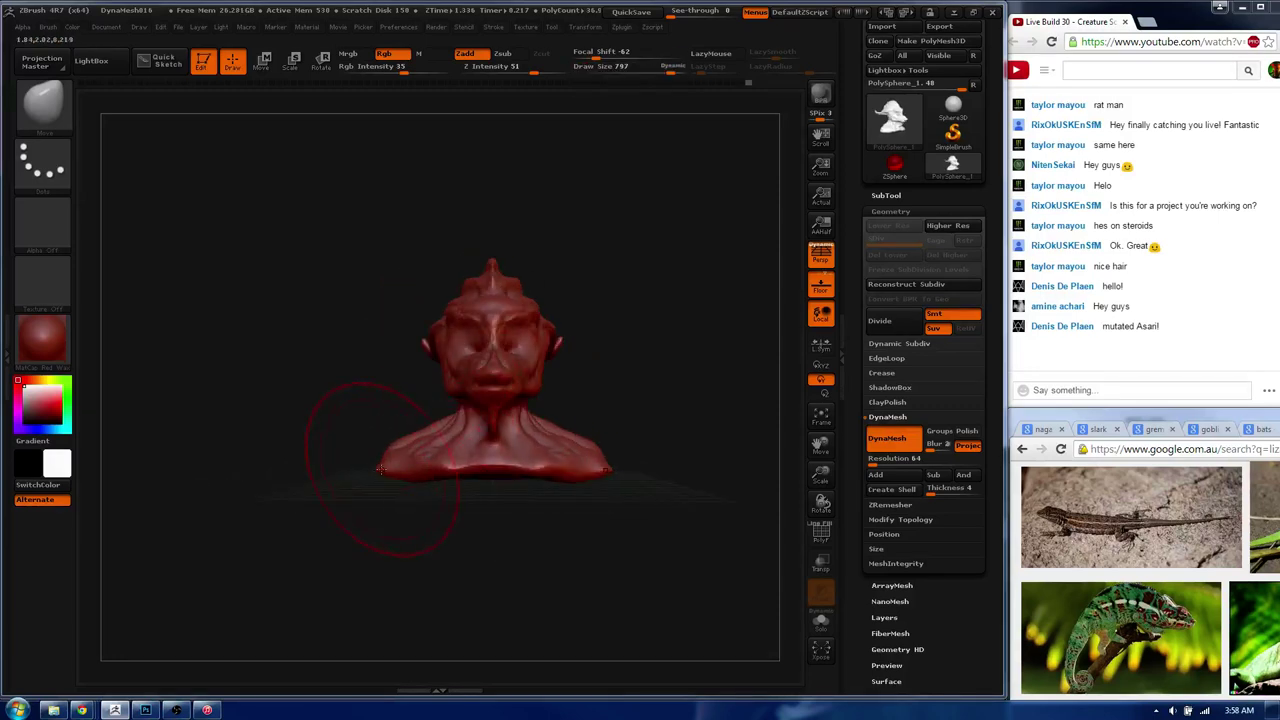
pyautogui.moveTo(368, 467)
pyautogui.mouseDown()
pyautogui.moveTo(350, 469)
pyautogui.moveTo(358, 483)
pyautogui.mouseUp()
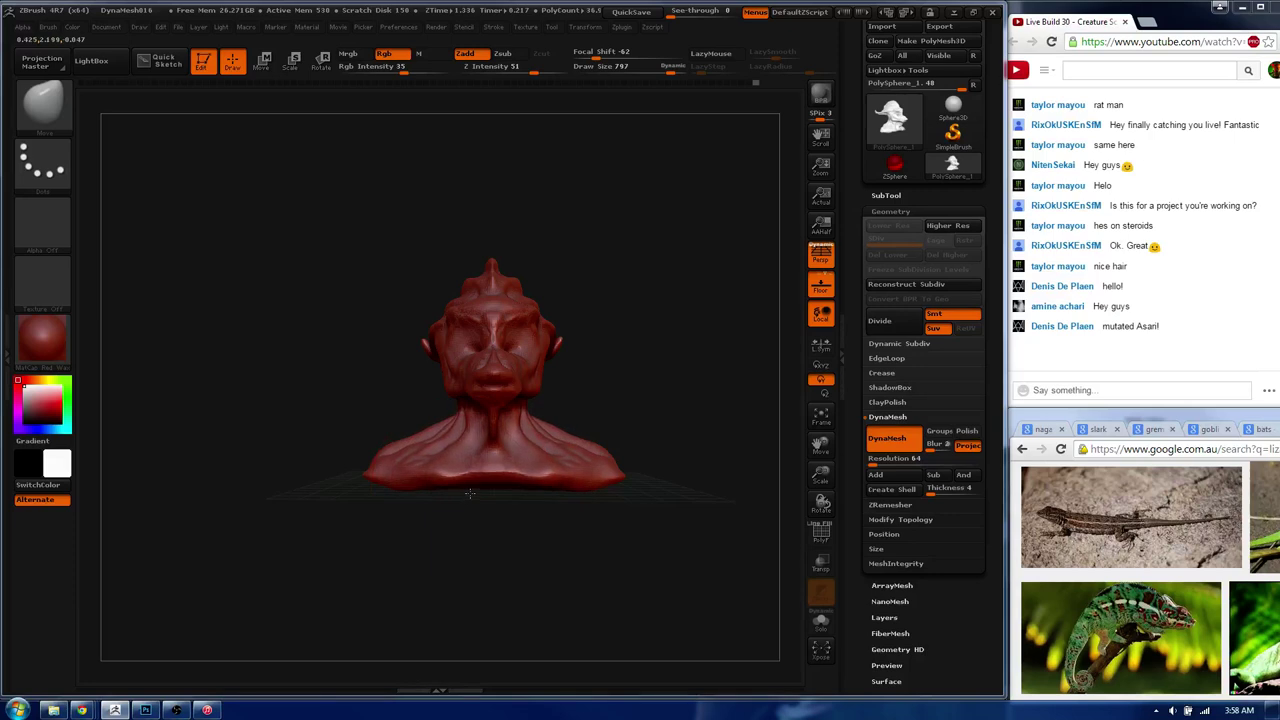
# - Select the TrimDynamic brush and inspect the bust from three-quarter, side and front views
pyautogui.press('b')
pyautogui.press('t')
pyautogui.press('d')
pyautogui.moveTo(420, 485)
pyautogui.mouseDown()
pyautogui.moveTo(456, 485)
pyautogui.moveTo(396, 462)
pyautogui.moveTo(502, 480)
pyautogui.moveTo(630, 473)
pyautogui.mouseUp()
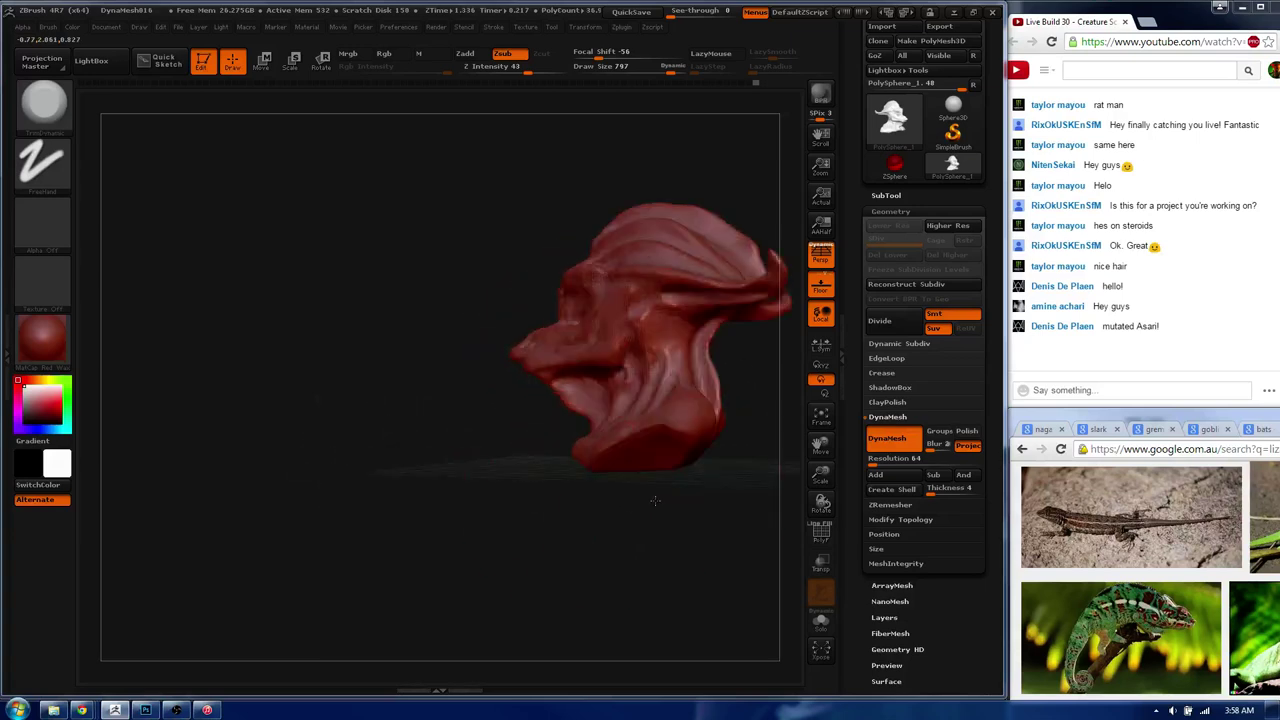
pyautogui.moveTo(550, 470); pyautogui.dragTo(470, 462)
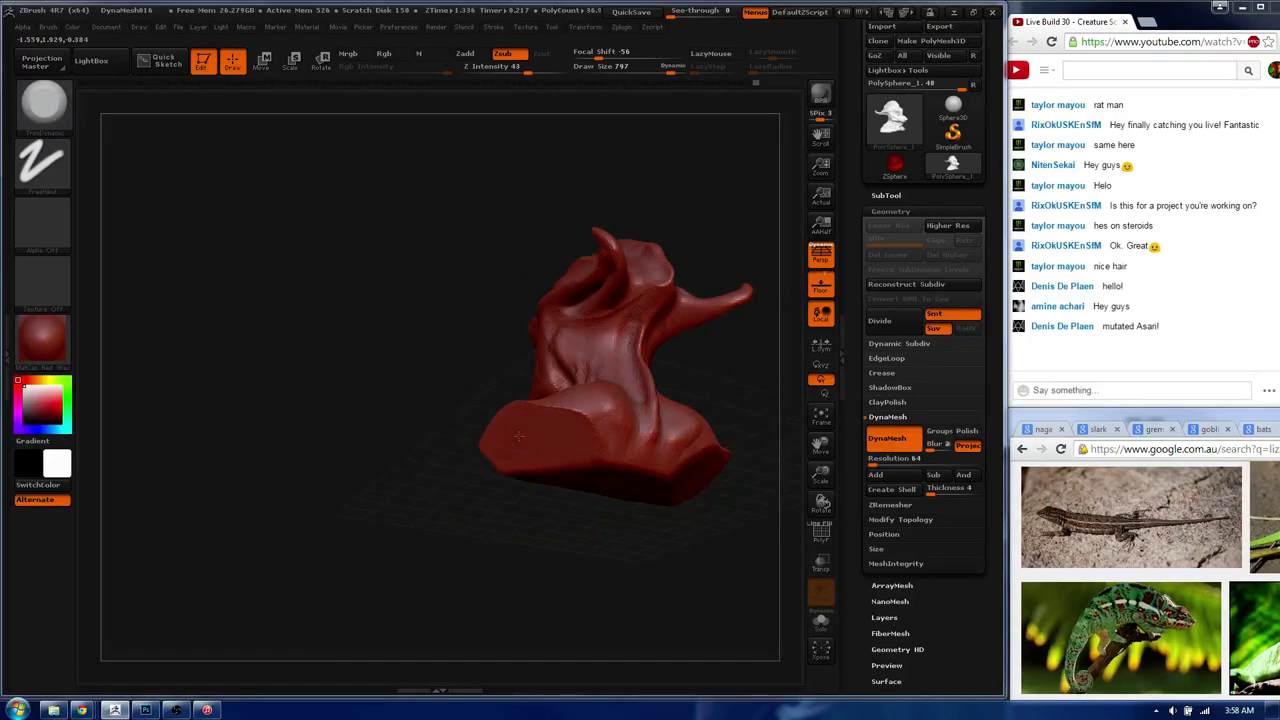
pyautogui.moveTo(640, 488)
pyautogui.mouseDown()
pyautogui.moveTo(551, 491)
pyautogui.moveTo(517, 446)
pyautogui.mouseUp()
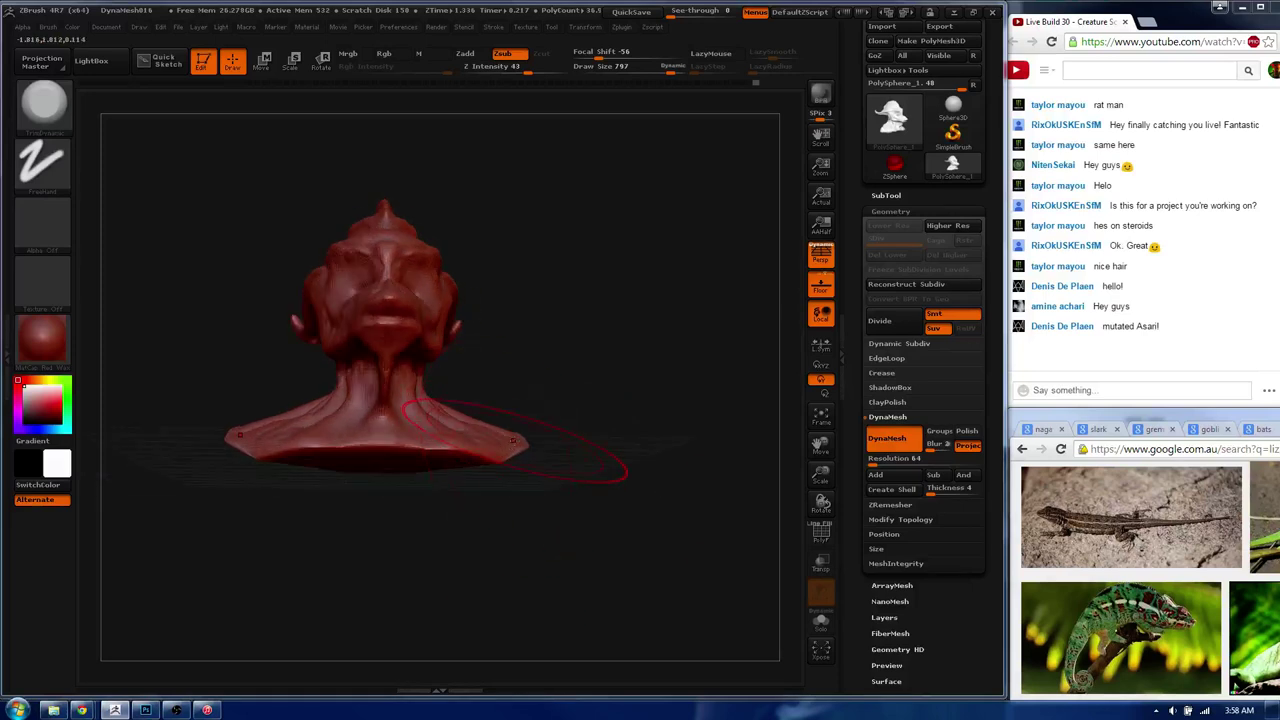
# - Try the Polish brush and another library brush at size 270 on the head
pyautogui.press('b')
pyautogui.click(516, 440)
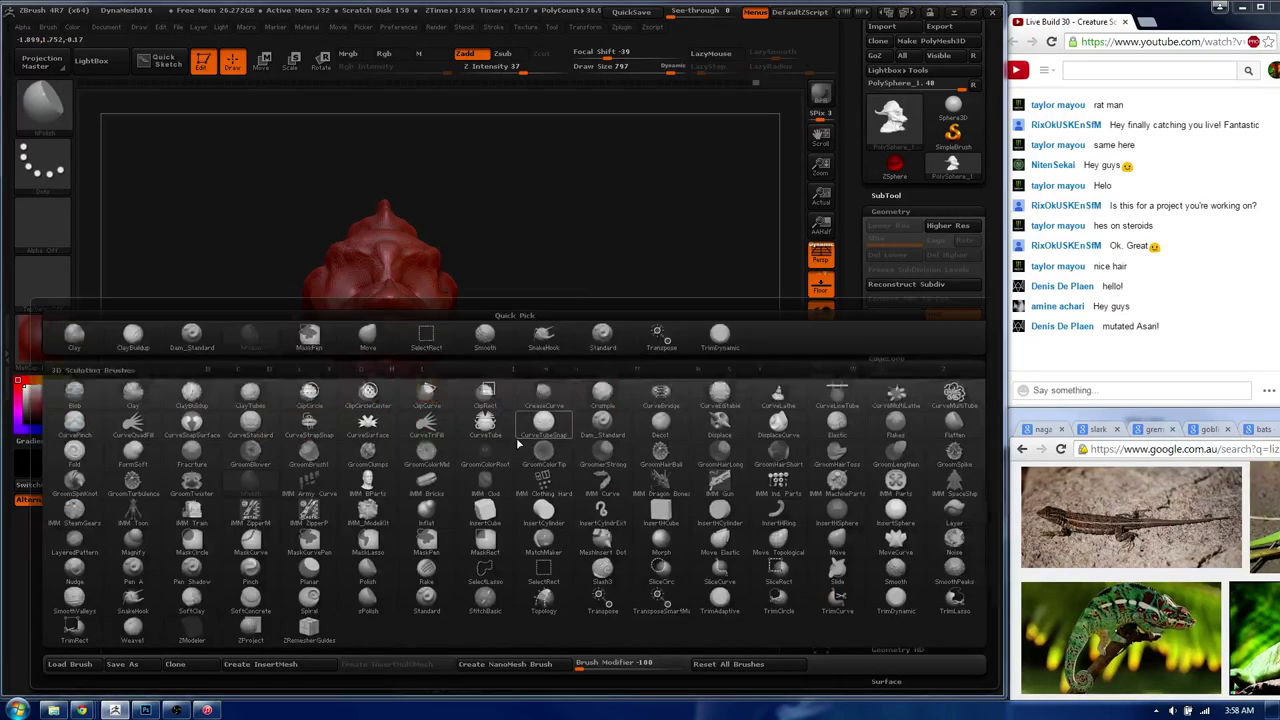
pyautogui.press('b')
pyautogui.press('p')
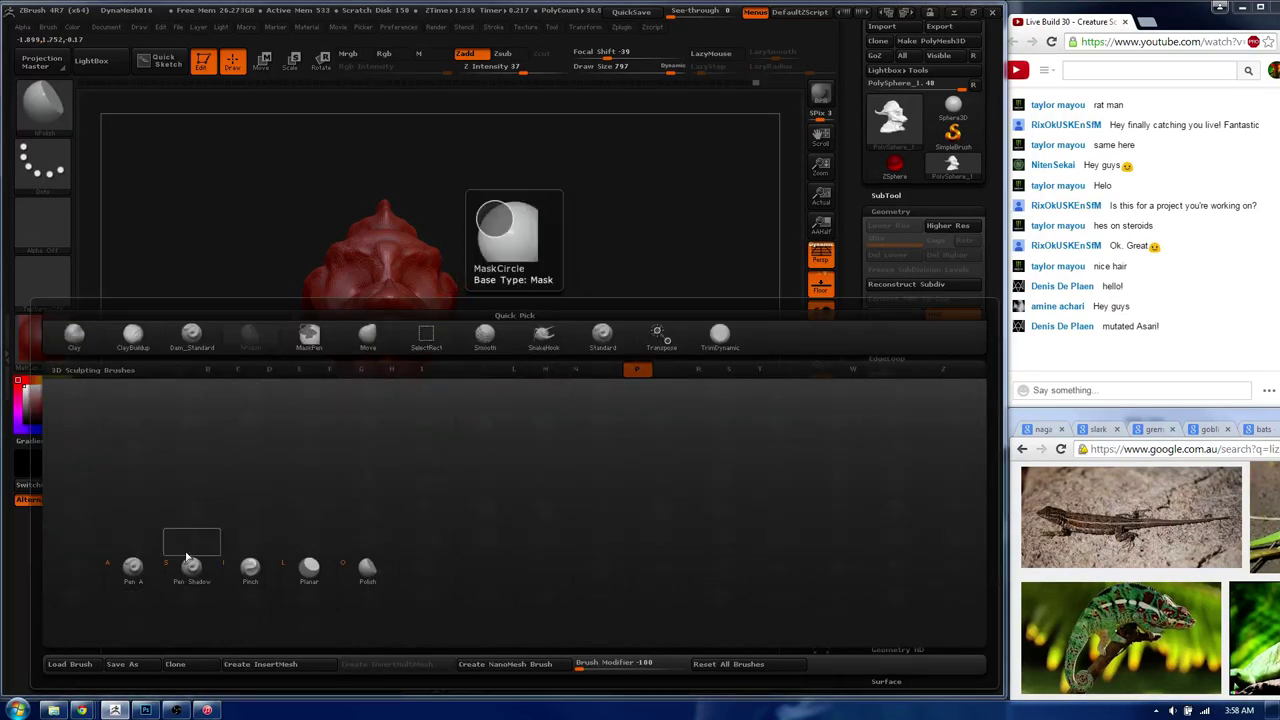
pyautogui.click(383, 580)
pyautogui.press('b')
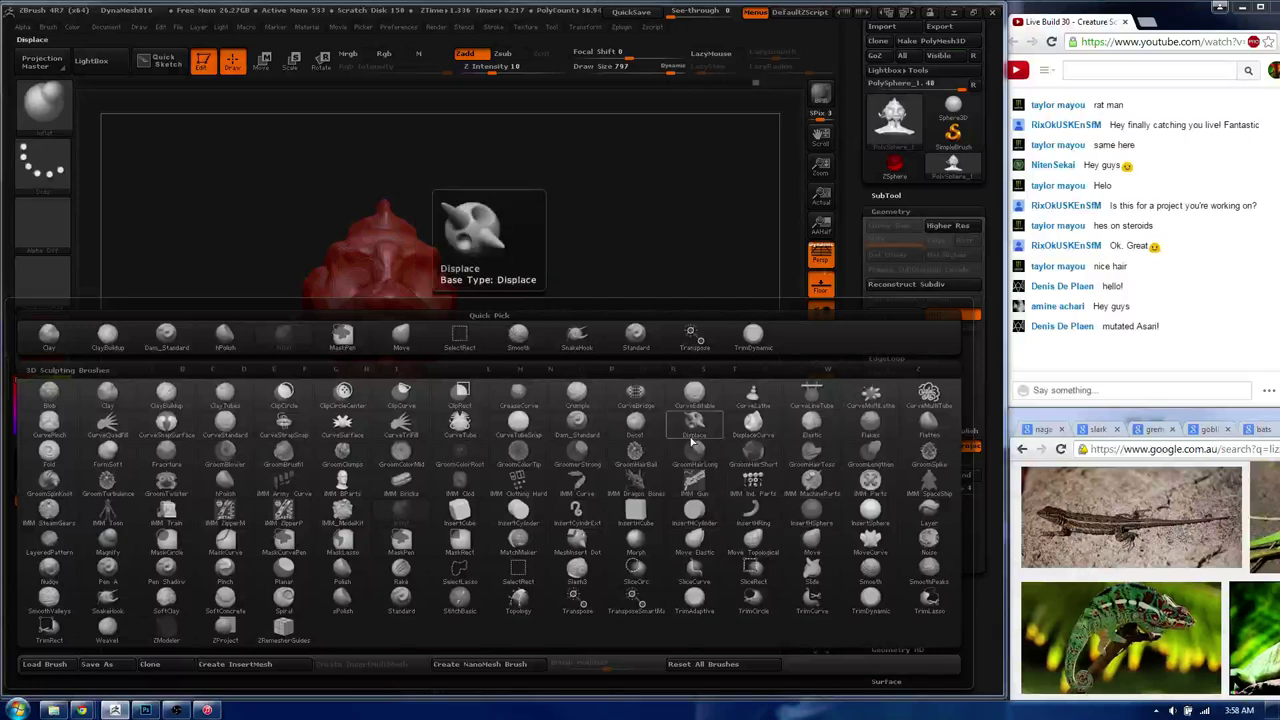
pyautogui.click(369, 436)
pyautogui.moveTo(551, 271)
pyautogui.mouseDown()
pyautogui.moveTo(603, 294)
pyautogui.moveTo(553, 422)
pyautogui.moveTo(514, 414)
pyautogui.moveTo(520, 365)
pyautogui.moveTo(480, 367)
pyautogui.mouseUp()
pyautogui.press('s')
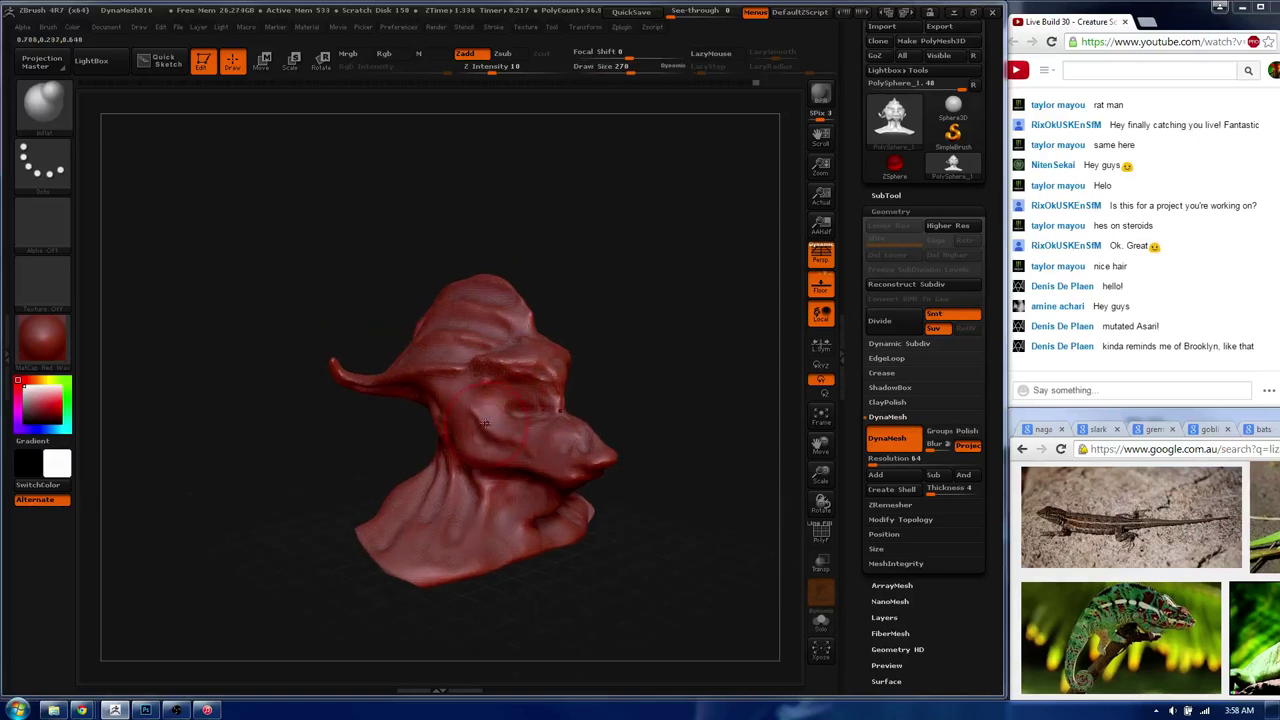
pyautogui.moveTo(700, 300)
pyautogui.mouseDown()
pyautogui.moveTo(600, 380)
pyautogui.moveTo(446, 413)
pyautogui.moveTo(452, 380)
pyautogui.mouseUp()
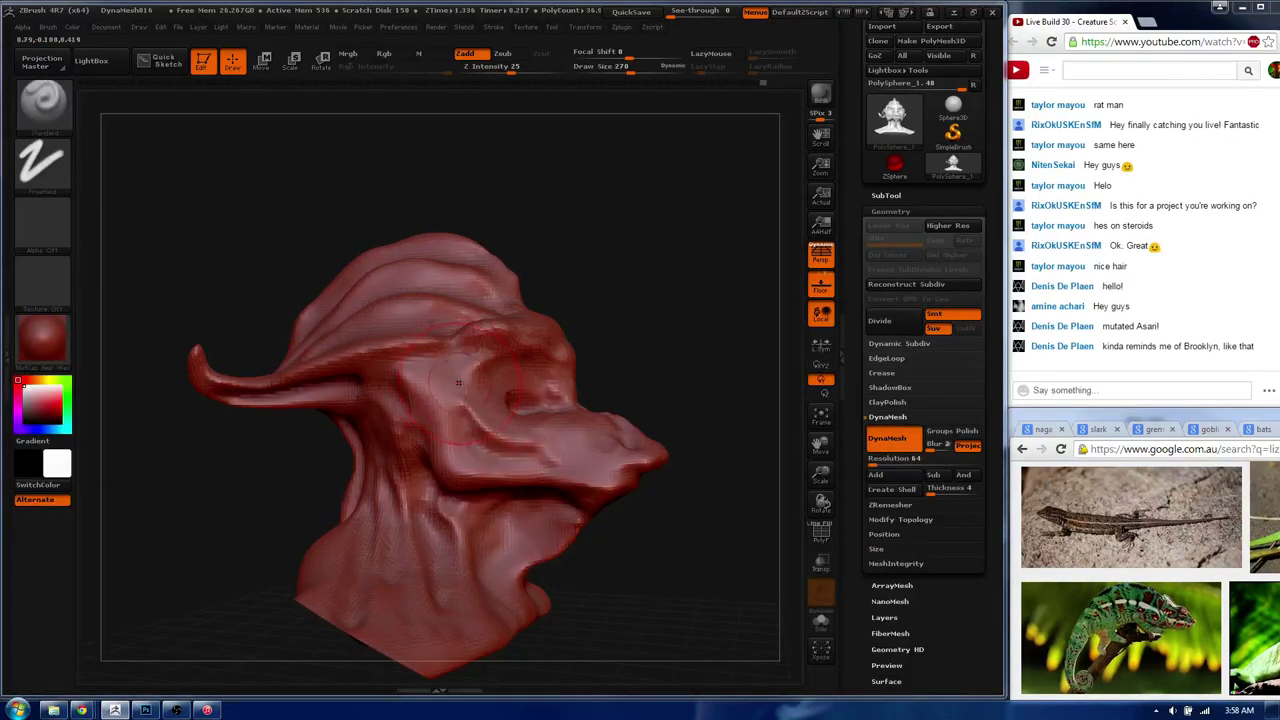
# - Smooth the neck with Standard at size 126 and set DynaMesh Resolution to 128
pyautogui.press('b')
pyautogui.press('Escape')
pyautogui.press('s')
pyautogui.moveTo(447, 375); pyautogui.dragTo(438, 375)
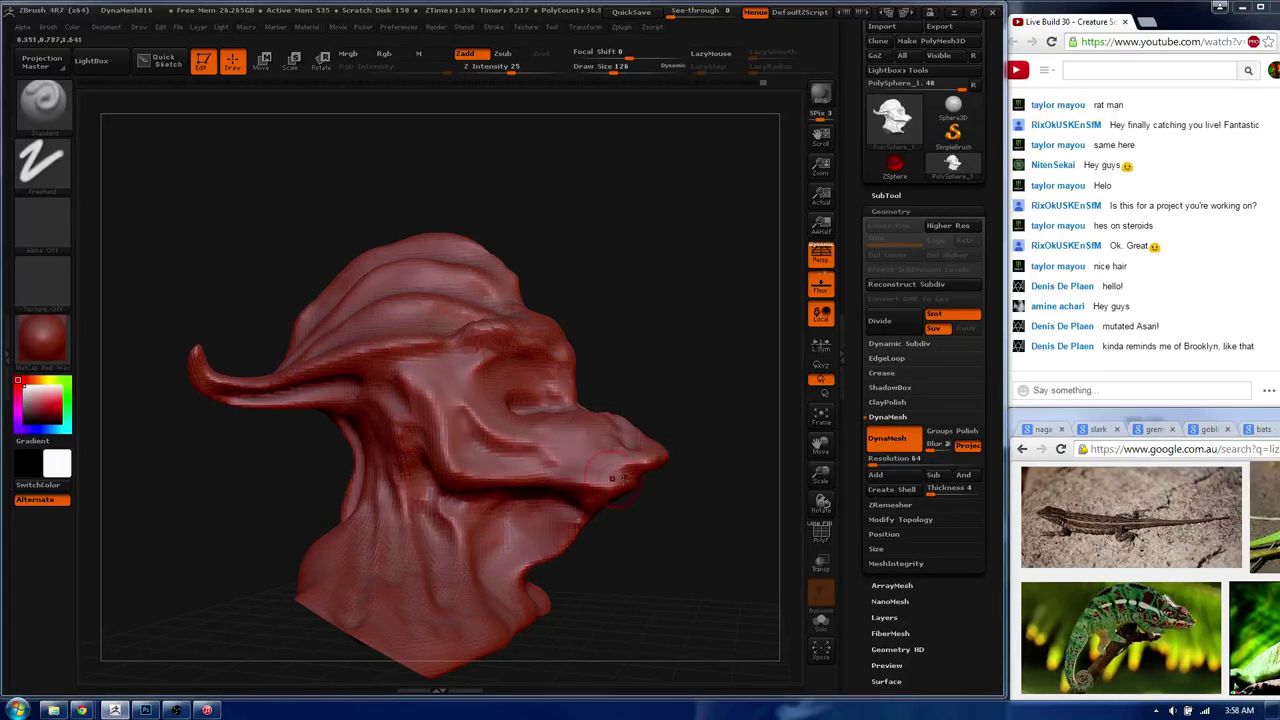
pyautogui.moveTo(612, 478); pyautogui.dragTo(593, 471)
pyautogui.moveTo(563, 534)
pyautogui.keyDown('shift'); pyautogui.mouseDown()
pyautogui.moveTo(510, 545)
pyautogui.moveTo(507, 513)
pyautogui.moveTo(646, 406)
pyautogui.moveTo(390, 405)
pyautogui.mouseUp(); pyautogui.keyUp('shift')
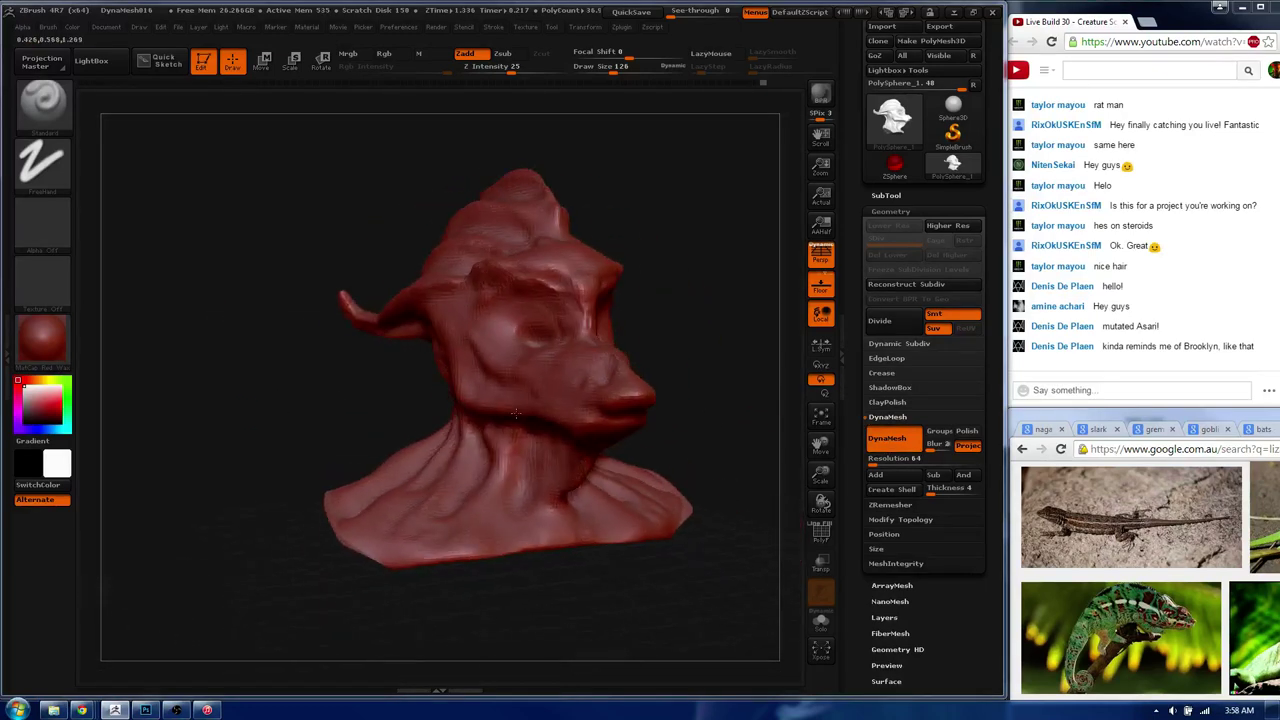
pyautogui.moveTo(871, 458); pyautogui.dragTo(893, 457)
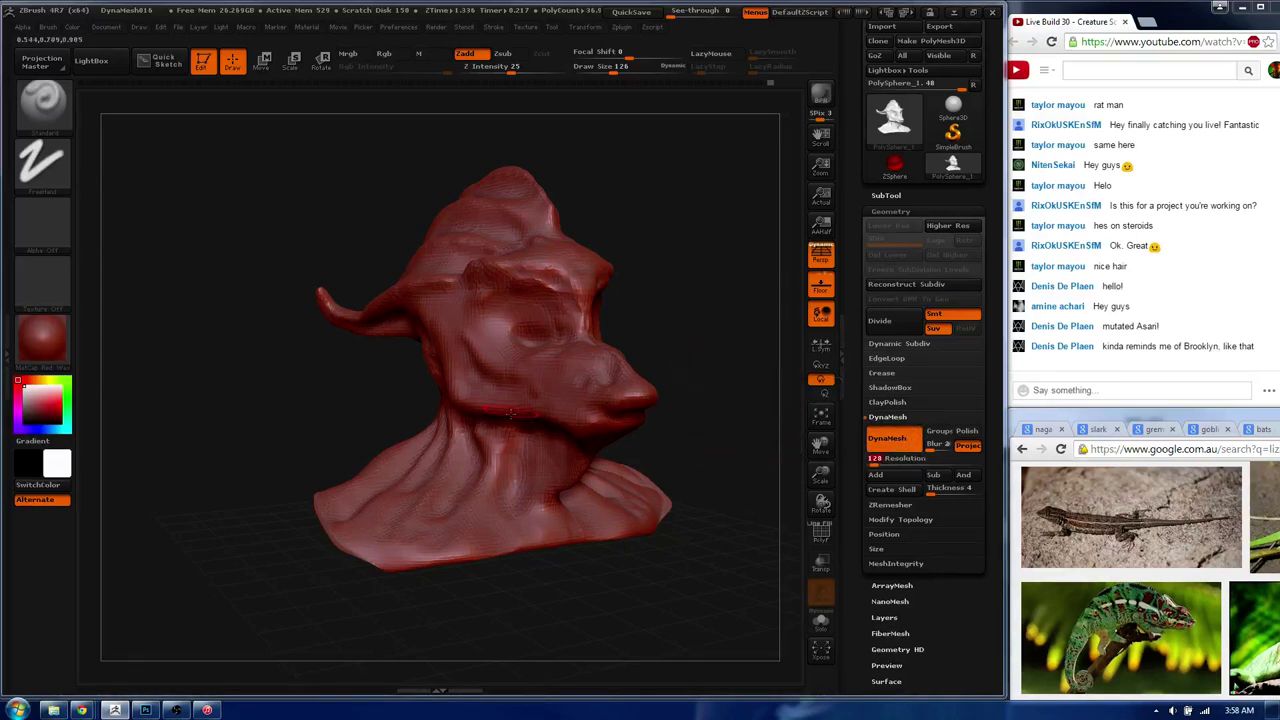
# - Build up the ridge above the eye and reshape the surrounding eye area
pyautogui.moveTo(510, 414); pyautogui.dragTo(525, 326)
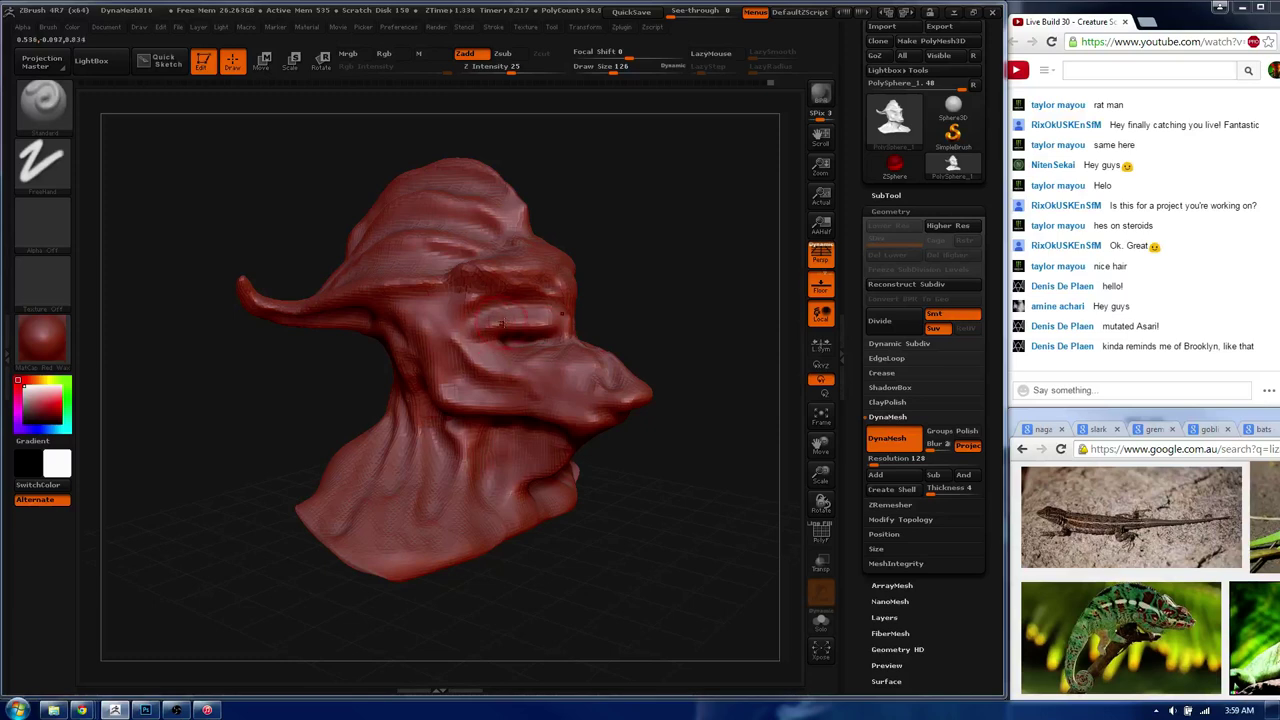
pyautogui.moveTo(466, 333); pyautogui.dragTo(473, 300)
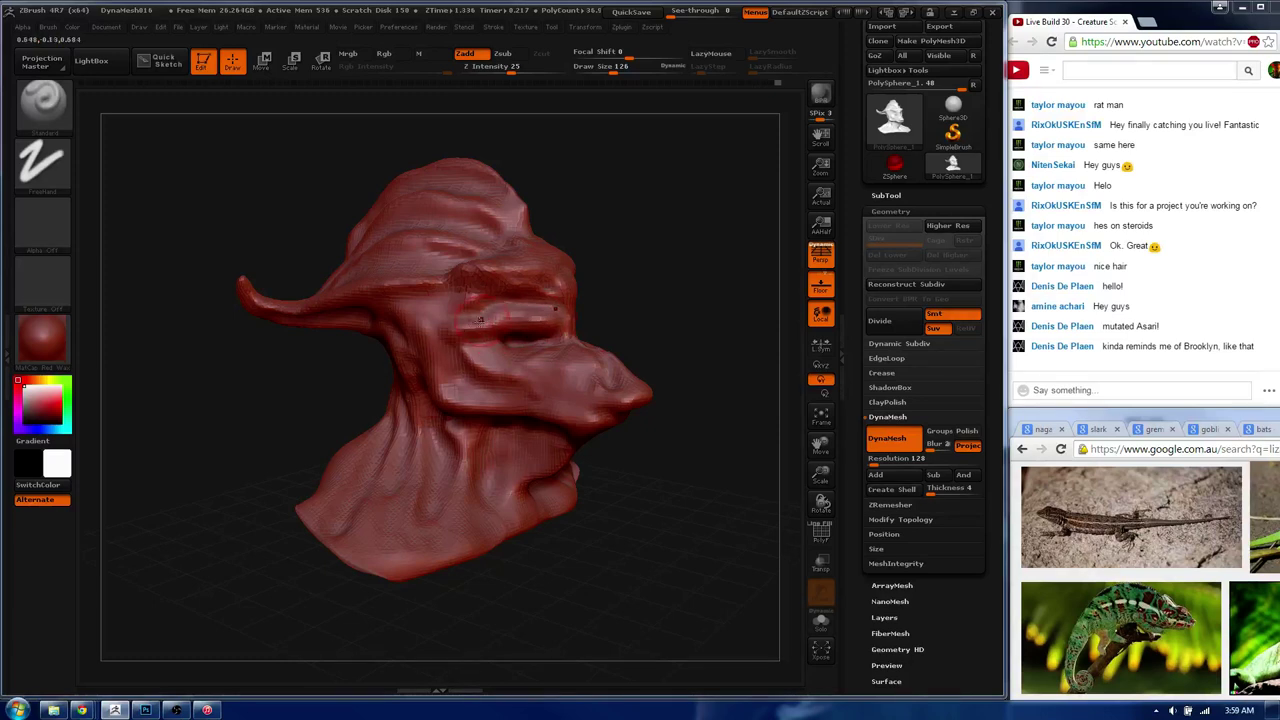
pyautogui.press('d')
pyautogui.press('d')
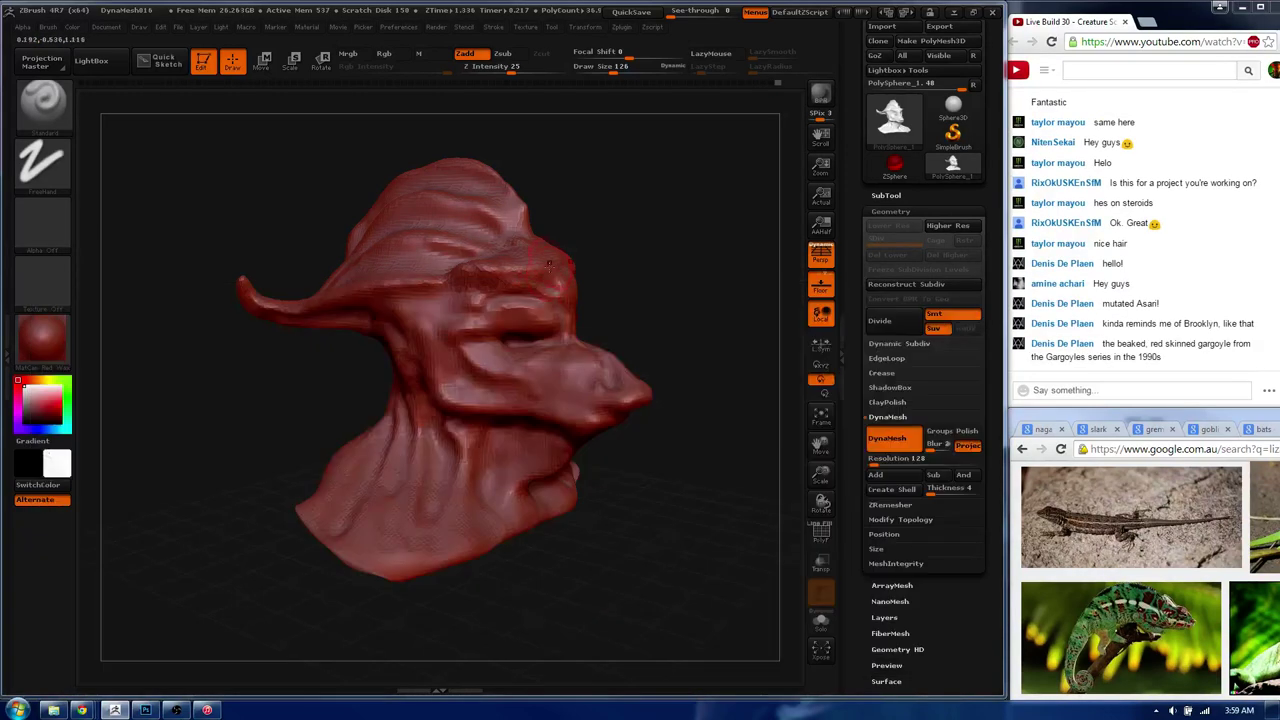
pyautogui.hotkey('shift', 'd')
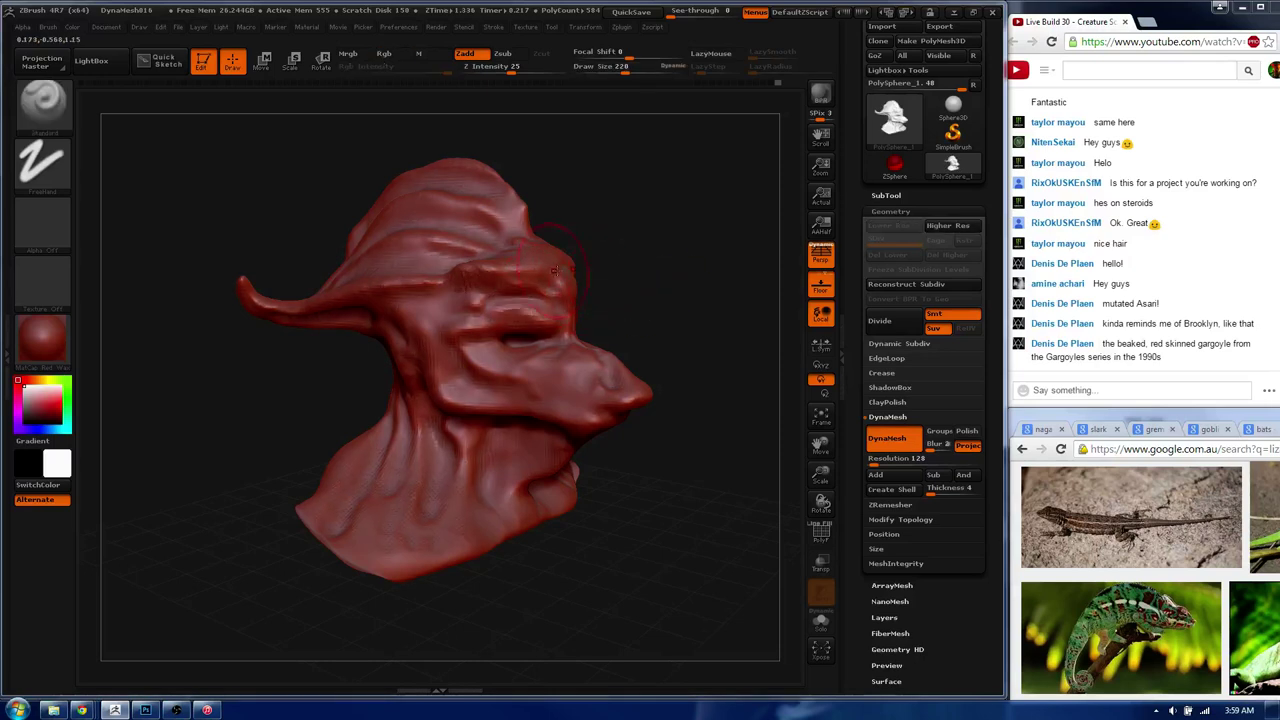
pyautogui.keyDown('alt'); pyautogui.moveTo(577, 290); pyautogui.dragTo(423, 346); pyautogui.keyUp('alt')
pyautogui.press('d')
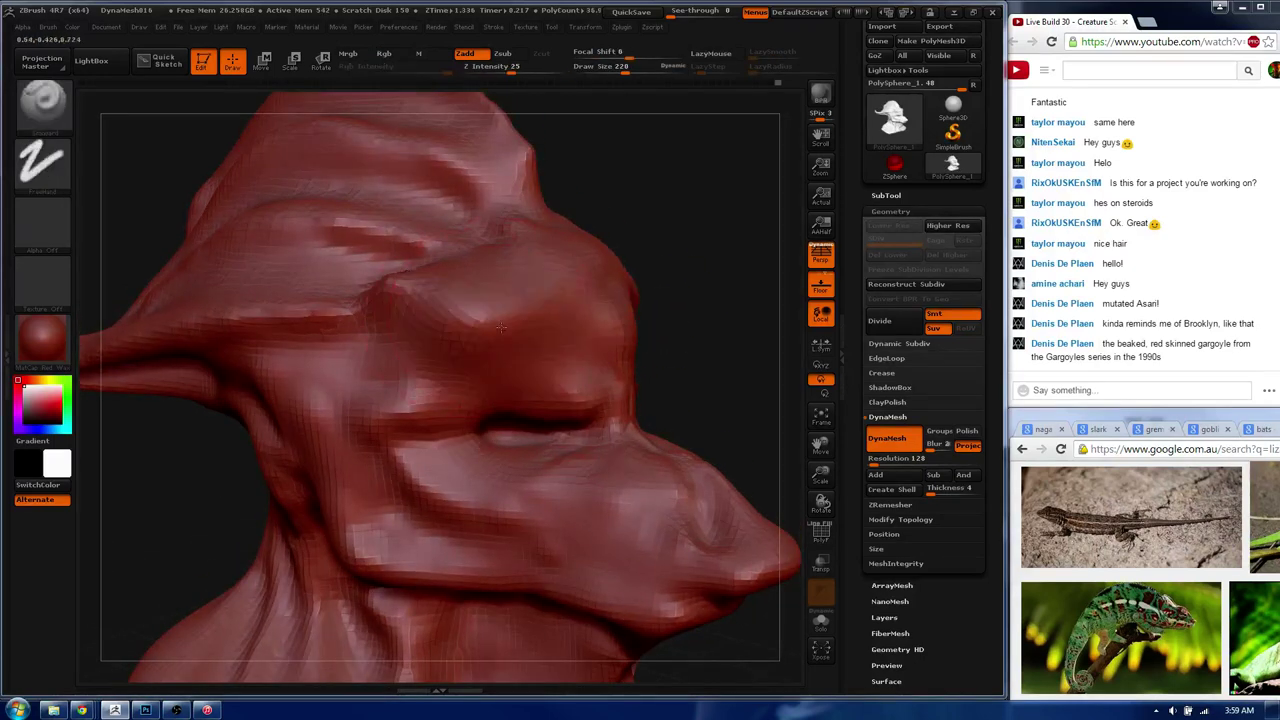
pyautogui.moveTo(430, 300); pyautogui.dragTo(560, 340)
pyautogui.moveTo(520, 280); pyautogui.dragTo(660, 420)
# - Sculpt the heavy brow bulge with TrimDynamic, carve the eye socket and smooth the upper lid
pyautogui.press('b')
pyautogui.click(547, 346)
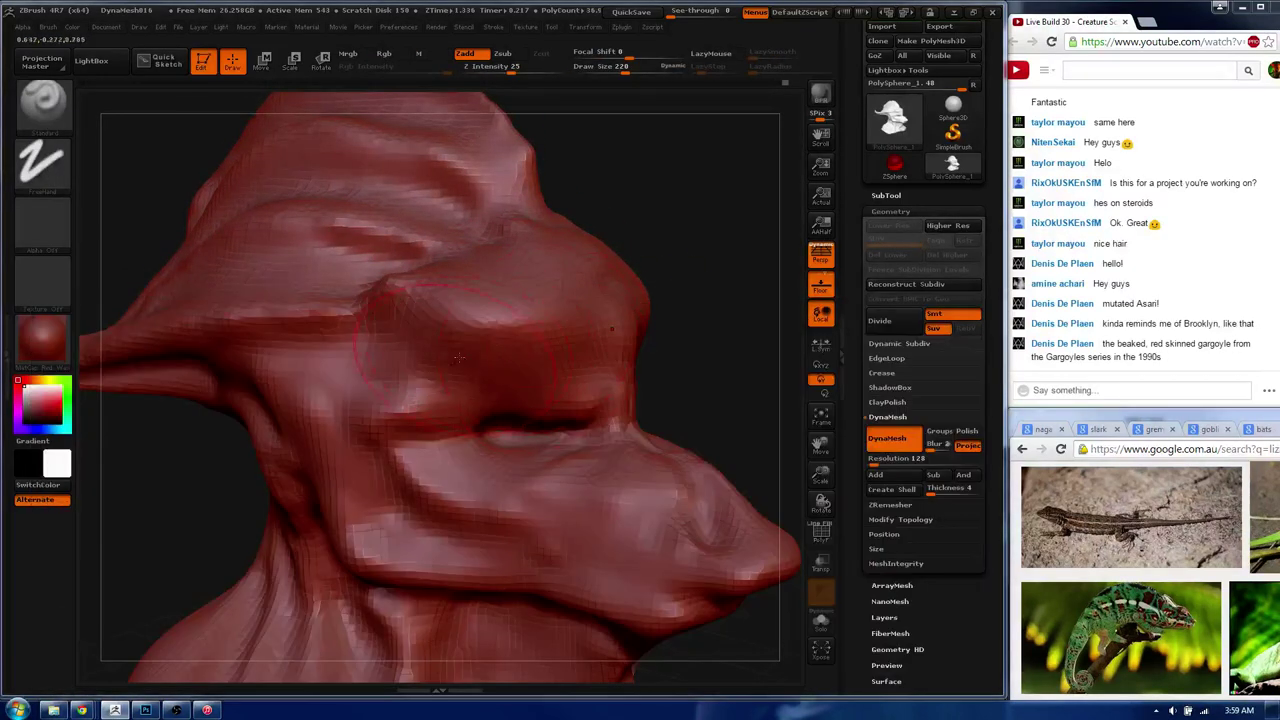
pyautogui.keyDown('shift'); pyautogui.moveTo(500, 340); pyautogui.dragTo(420, 400); pyautogui.keyUp('shift')
pyautogui.keyDown('shift'); pyautogui.moveTo(440, 330); pyautogui.dragTo(370, 410); pyautogui.keyUp('shift')
pyautogui.moveTo(400, 320)
pyautogui.keyDown('shift'); pyautogui.mouseDown()
pyautogui.moveTo(517, 393)
pyautogui.moveTo(600, 350)
pyautogui.mouseUp(); pyautogui.keyUp('shift')
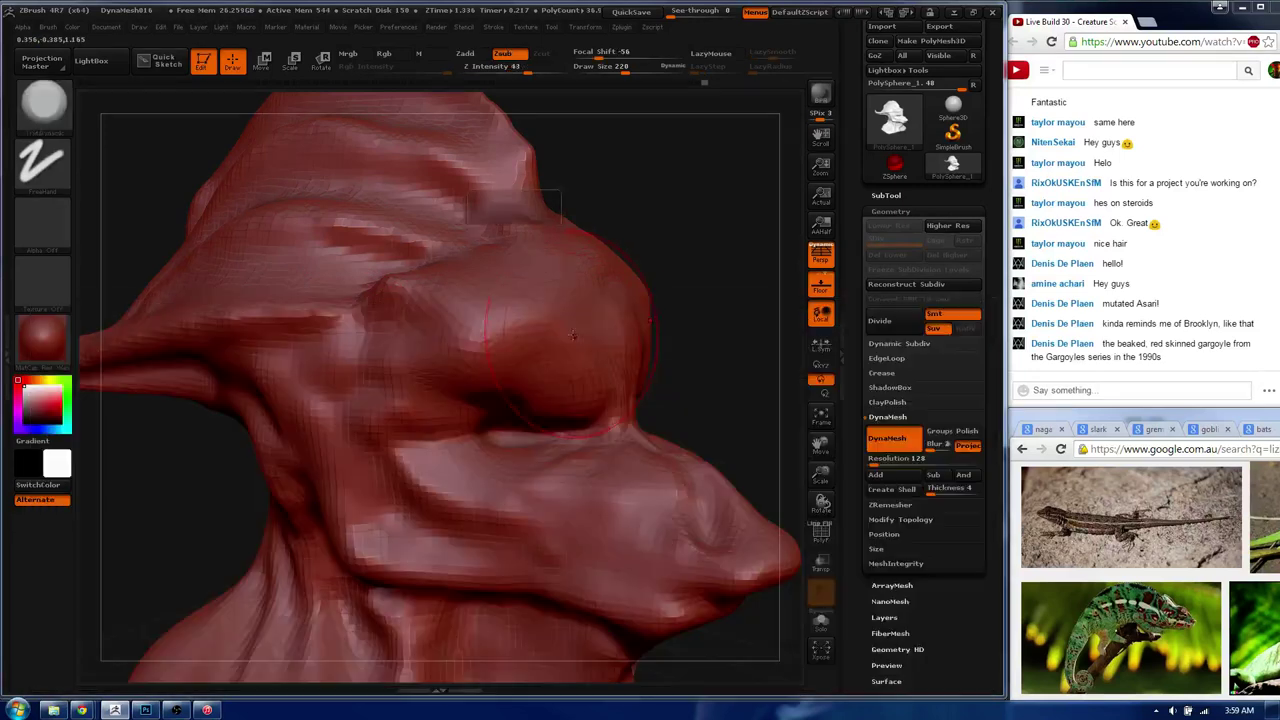
pyautogui.moveTo(480, 320); pyautogui.dragTo(594, 333)
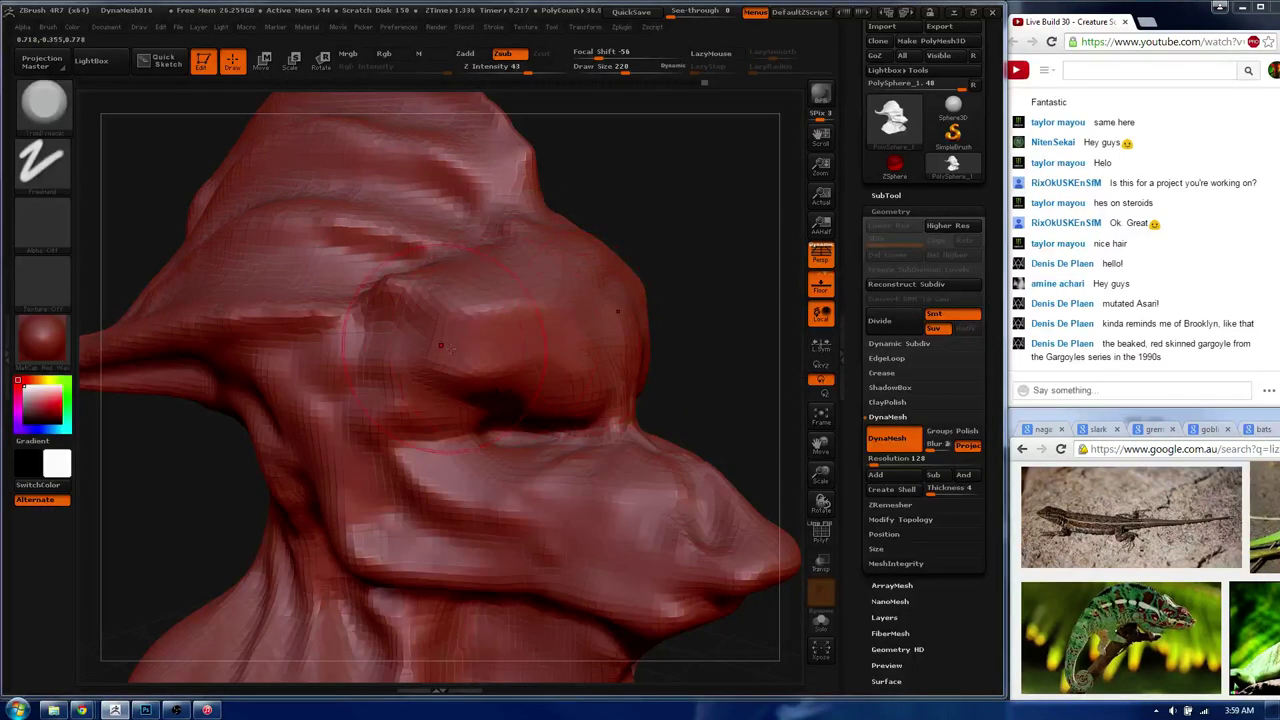
pyautogui.moveTo(440, 320); pyautogui.dragTo(560, 330)
pyautogui.moveTo(480, 340); pyautogui.dragTo(531, 355)
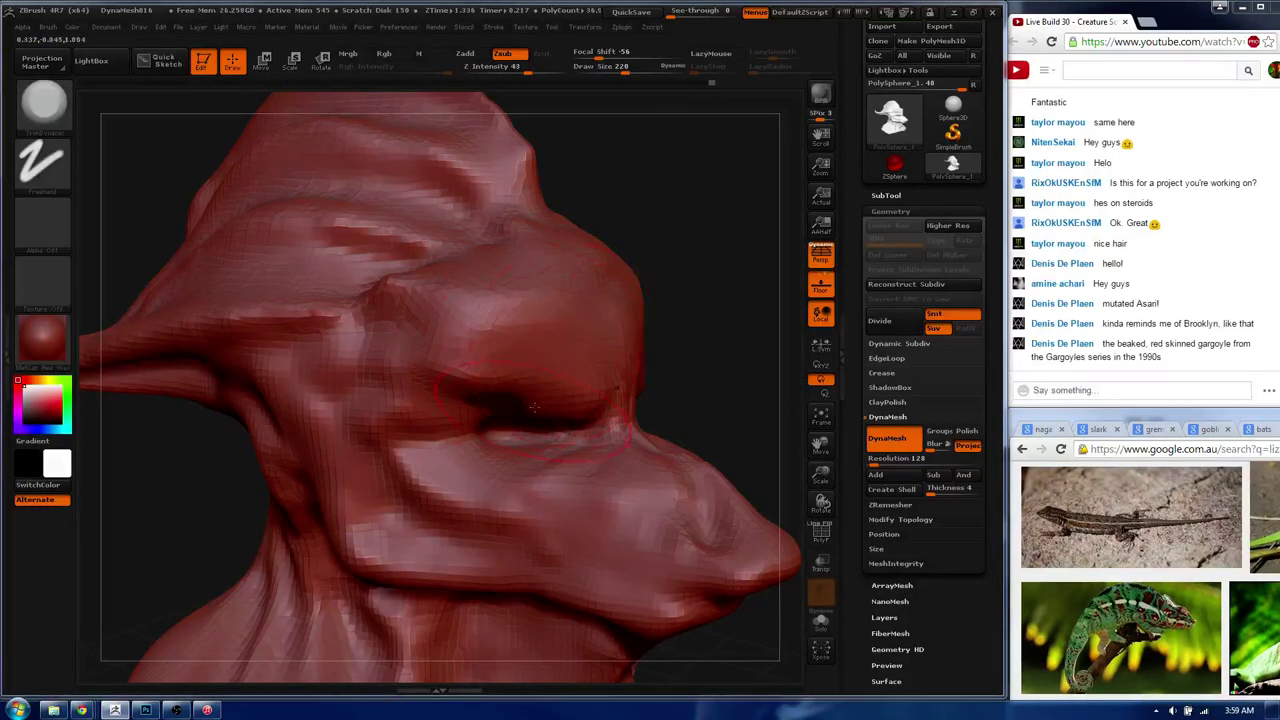
# - Bring the live chat window forward and hide the image search results
pyautogui.moveTo(534, 406); pyautogui.dragTo(500, 430, button='right')
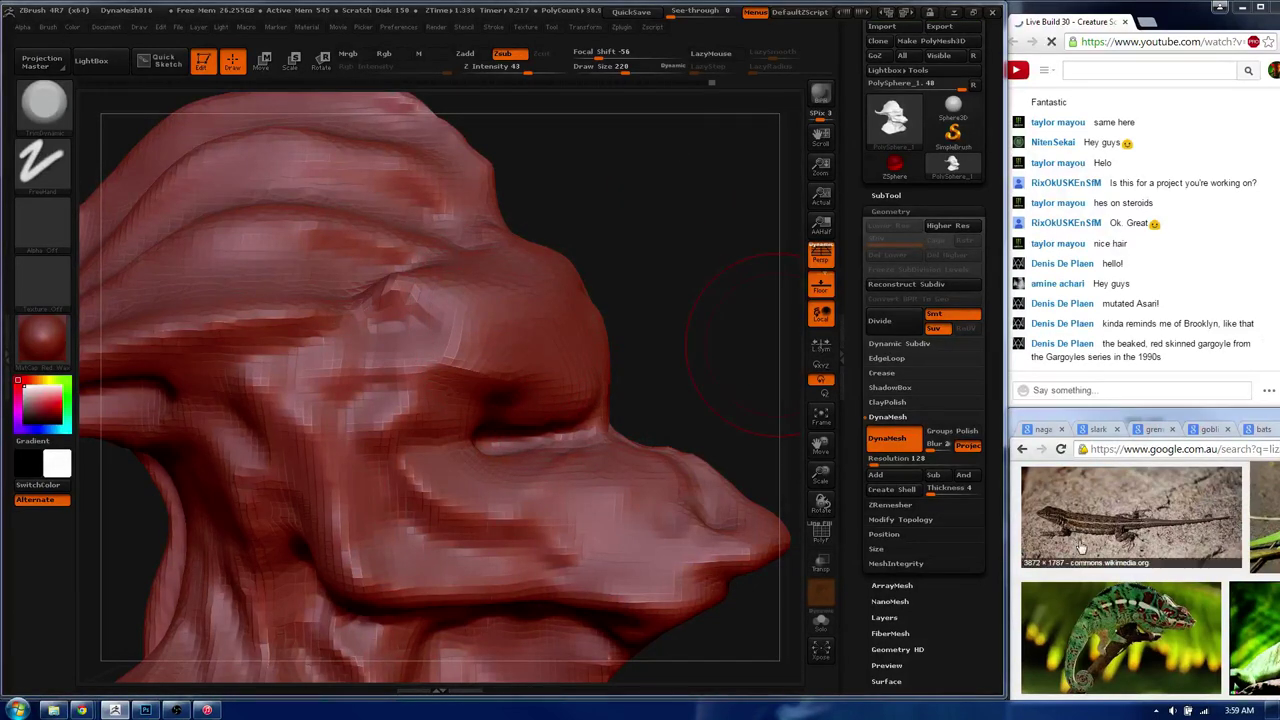
pyautogui.click(1135, 317)
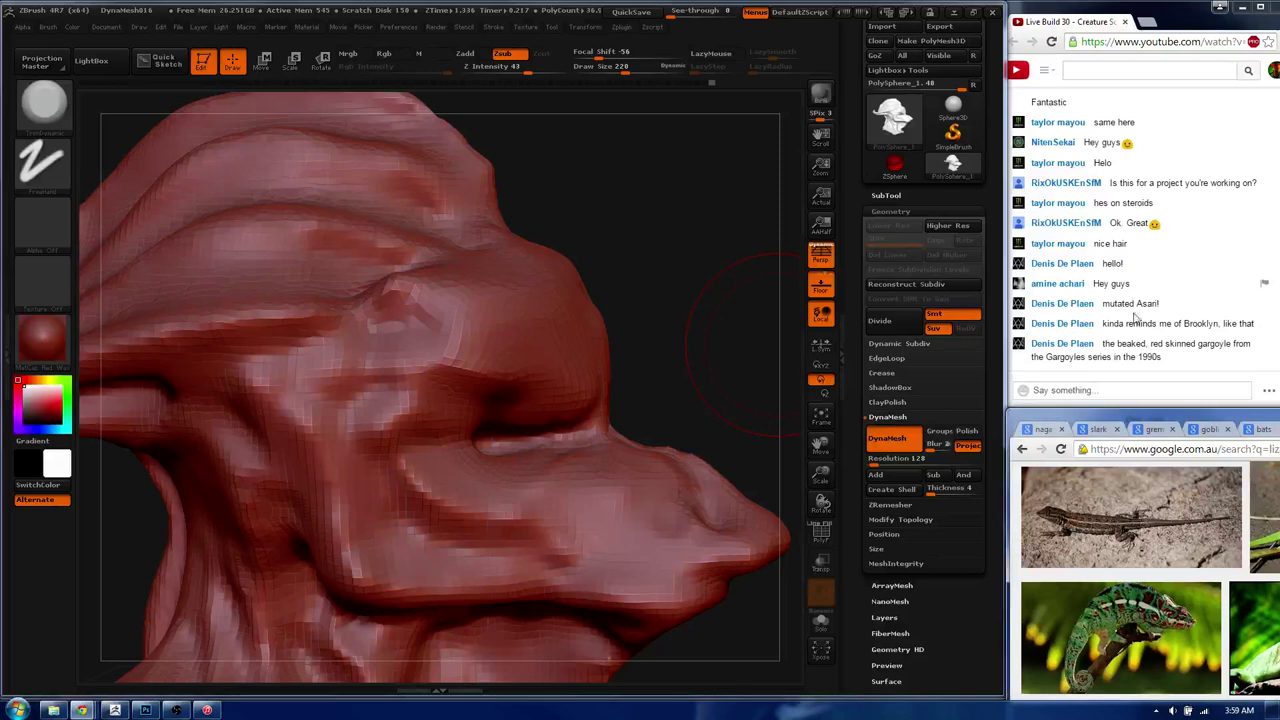
pyautogui.click(1098, 410)
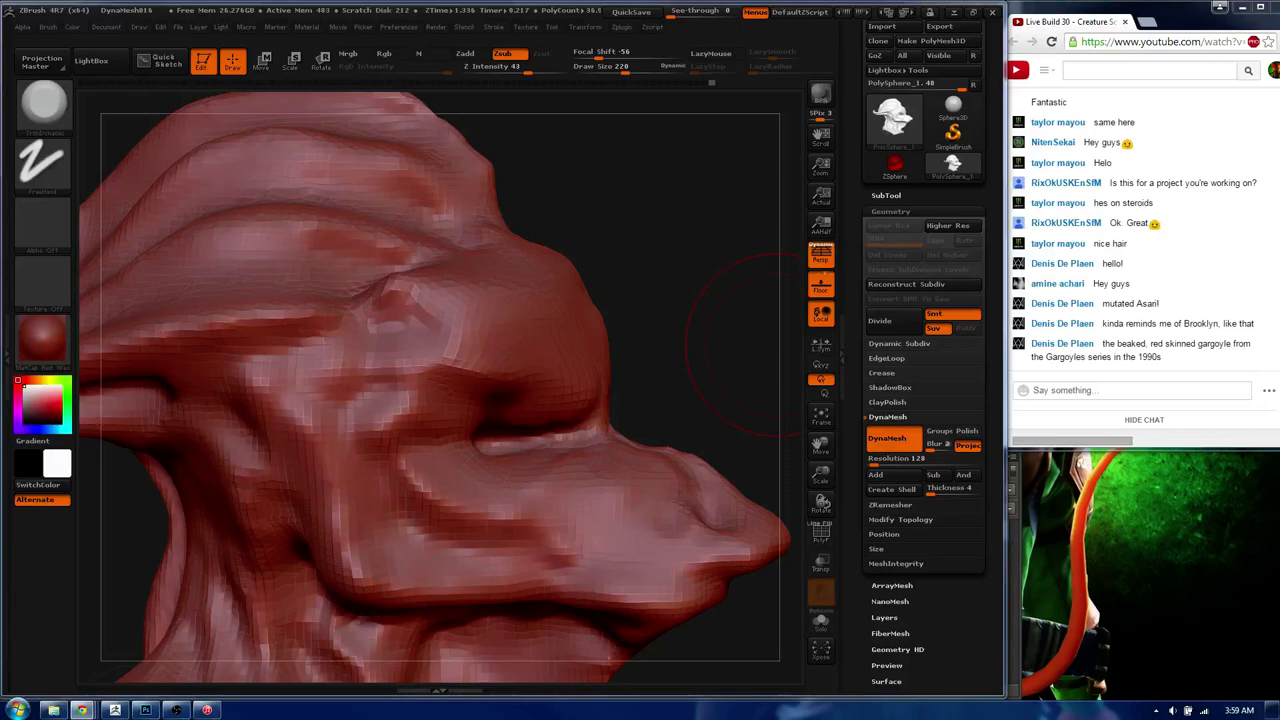
# - Bring the Gargoyles image search results forward and position them over the sculpt
pyautogui.press('capslock')
pyautogui.hotkey('alt', 'Tab')
pyautogui.moveTo(1275, 165)
pyautogui.mouseDown()
pyautogui.moveTo(1219, 178)
pyautogui.moveTo(1215, 65)
pyautogui.mouseUp()
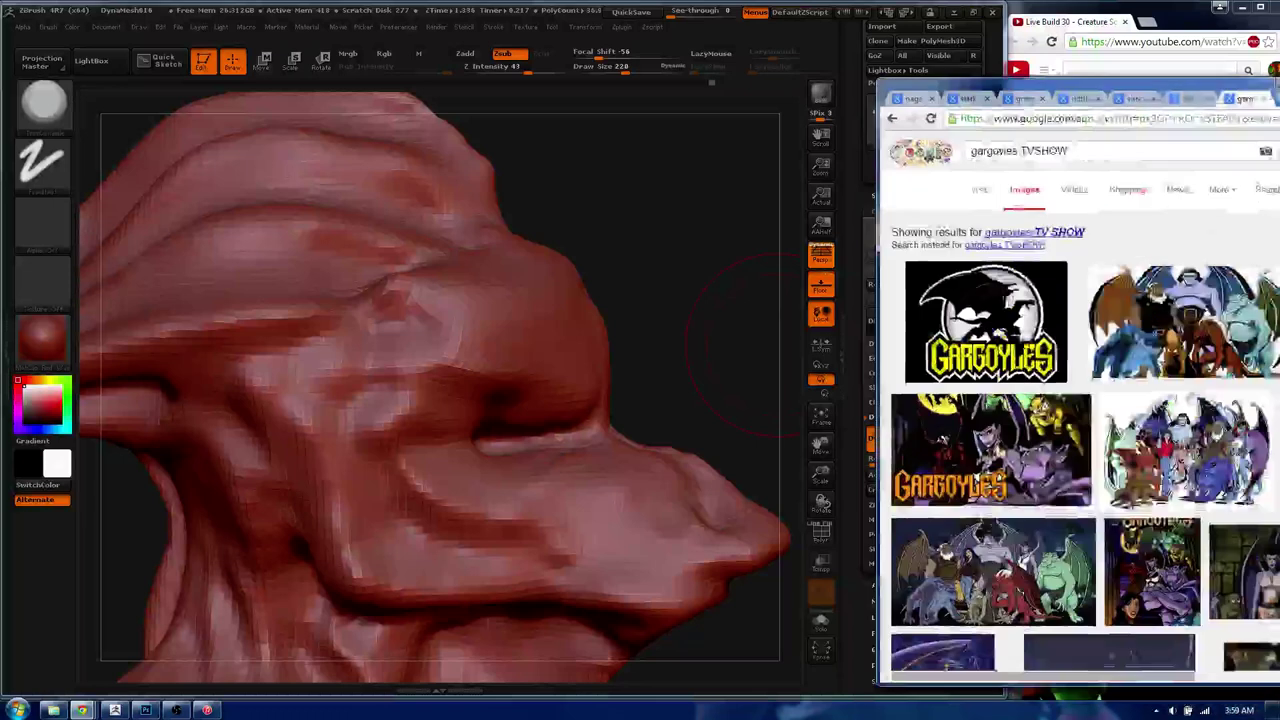
pyautogui.moveTo(1215, 65); pyautogui.dragTo(1123, 91)
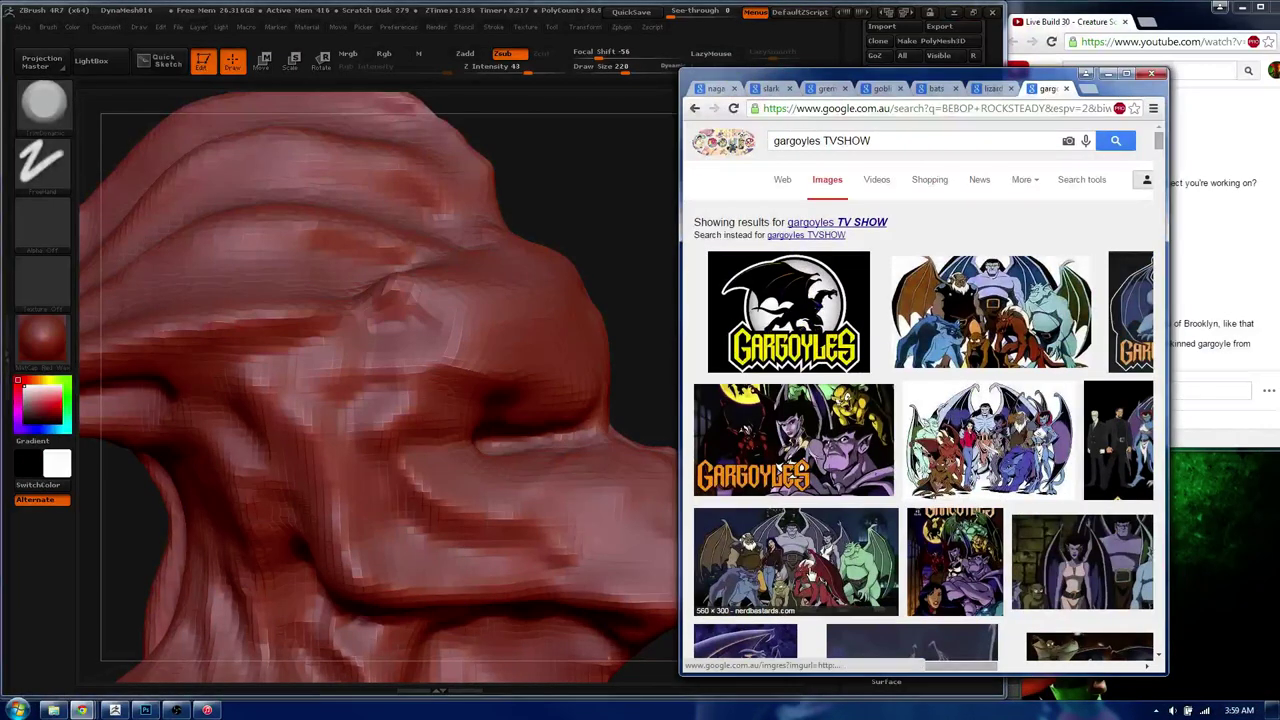
# - Preview disney-gargoyles.jpg and a larger Gargoyles group image, then move the browser to the lower right
pyautogui.scroll(-1, 972, 445)
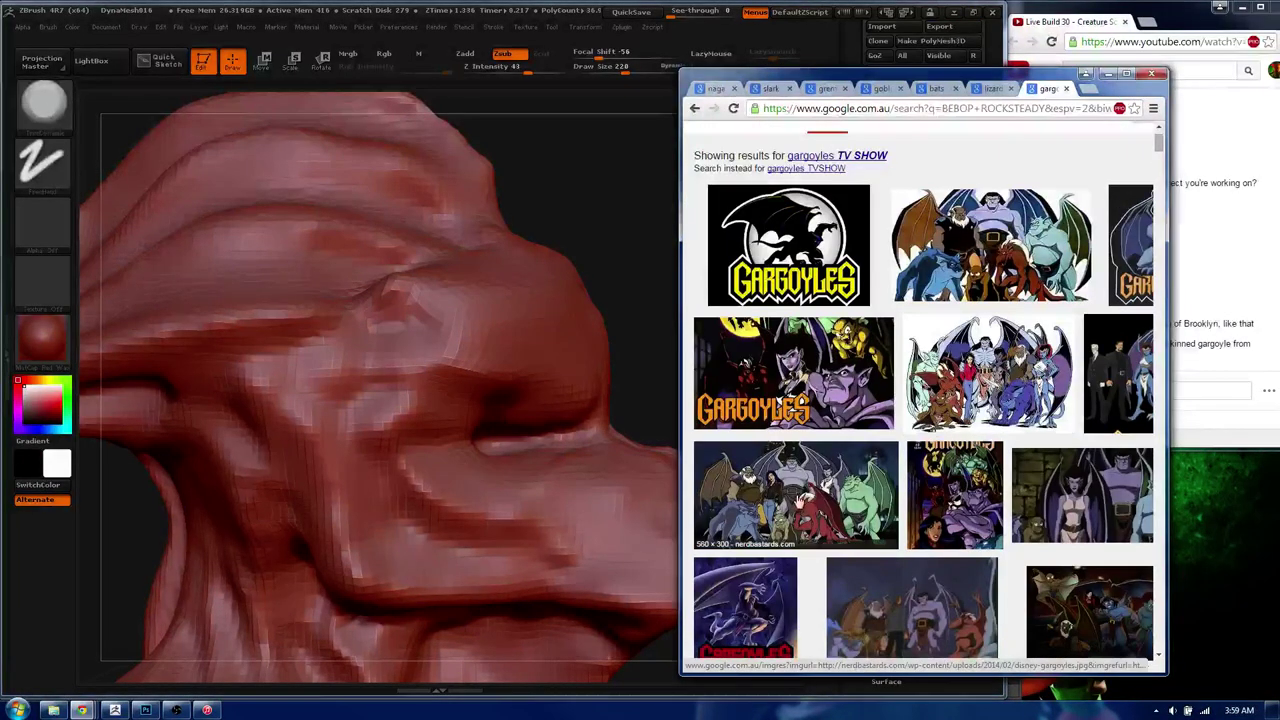
pyautogui.click(795, 495)
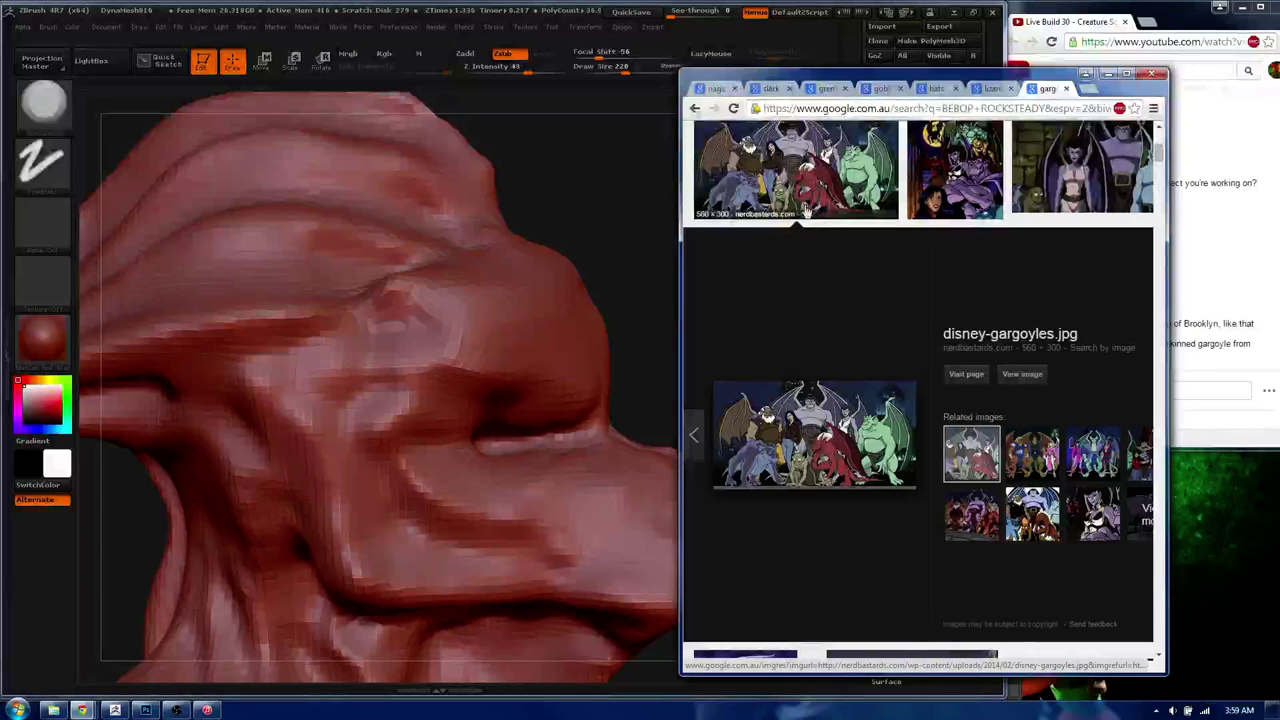
pyautogui.press('Escape')
pyautogui.scroll(-3, 912, 322)
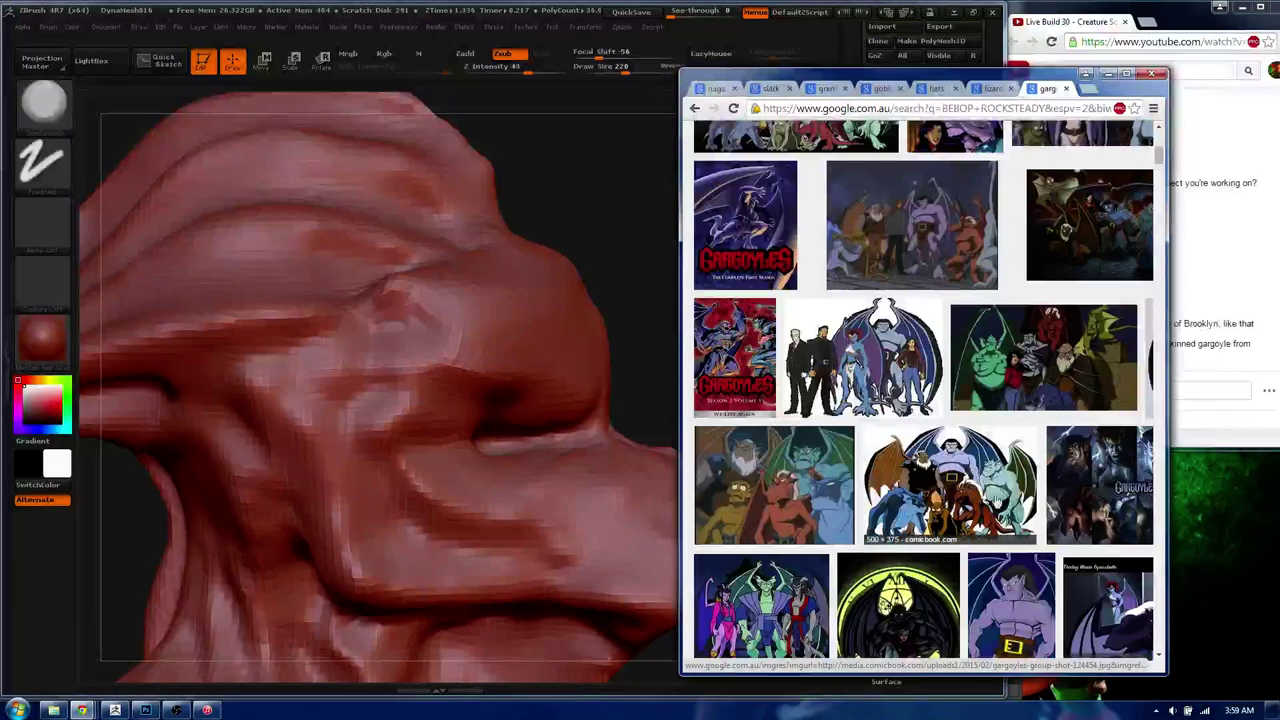
pyautogui.click(780, 486)
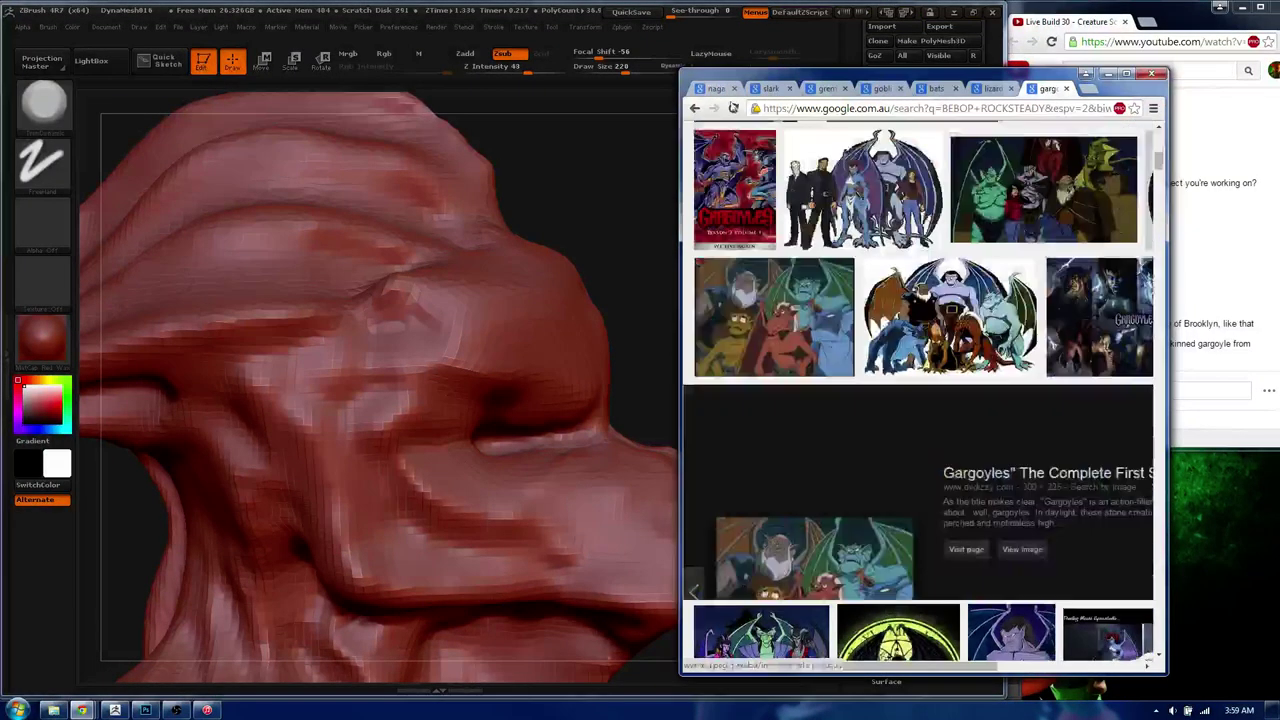
pyautogui.scroll(-1, 790, 164)
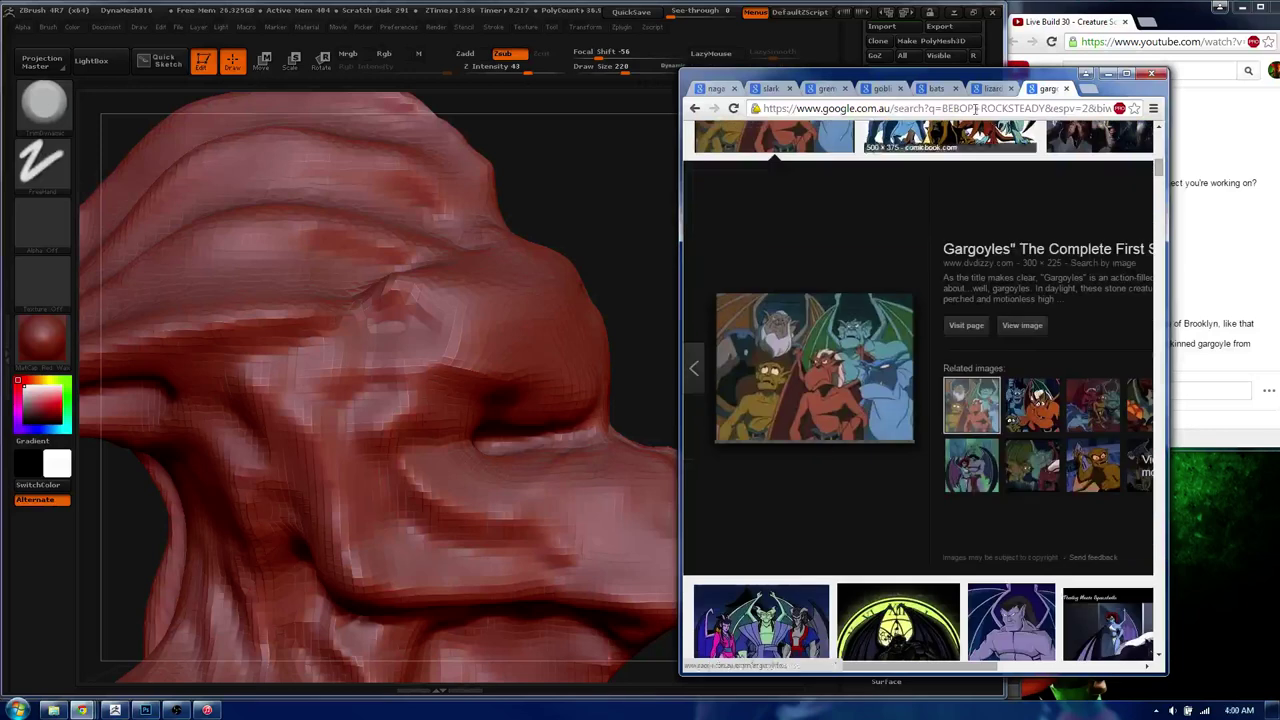
pyautogui.moveTo(980, 72)
pyautogui.mouseDown()
pyautogui.moveTo(1272, 248)
pyautogui.moveTo(1279, 318)
pyautogui.mouseUp()
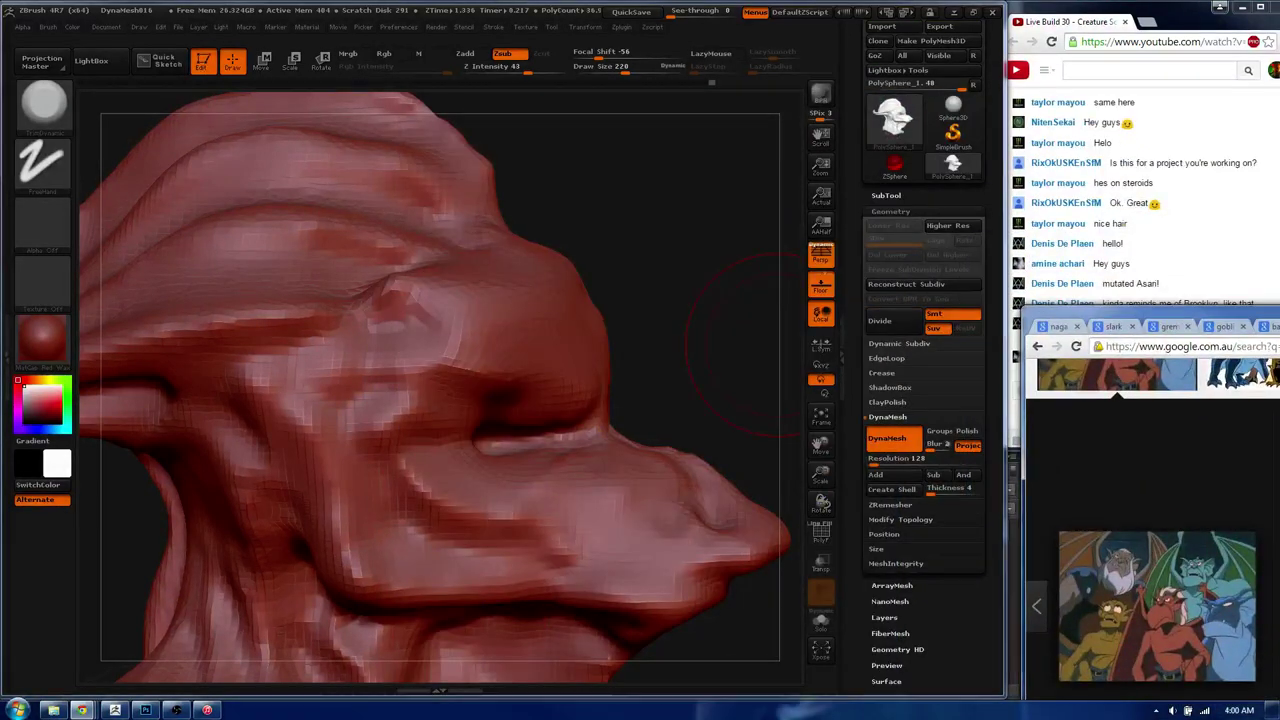
# - QuickSave the project, frame the whole head and bring the live stream chat forward
pyautogui.click(631, 11)
pyautogui.moveTo(438, 278); pyautogui.dragTo(428, 190)
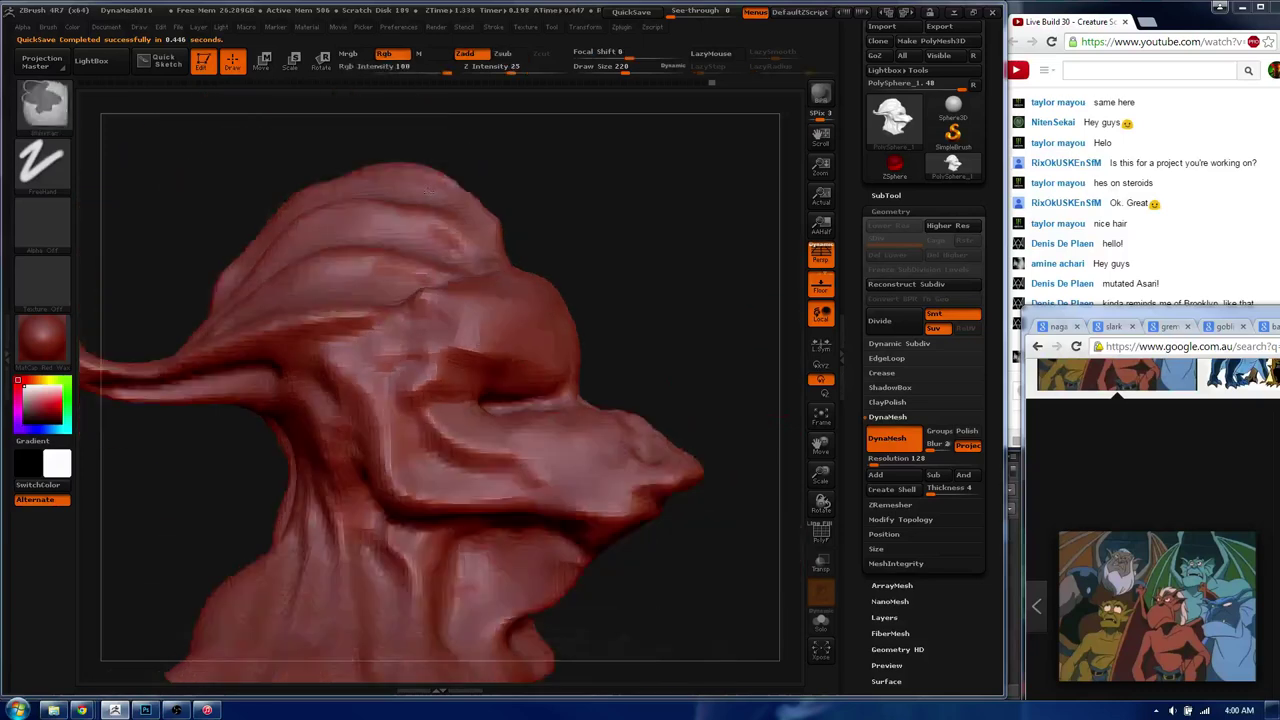
pyautogui.keyDown('alt'); pyautogui.moveTo(466, 371); pyautogui.dragTo(620, 428); pyautogui.keyUp('alt')
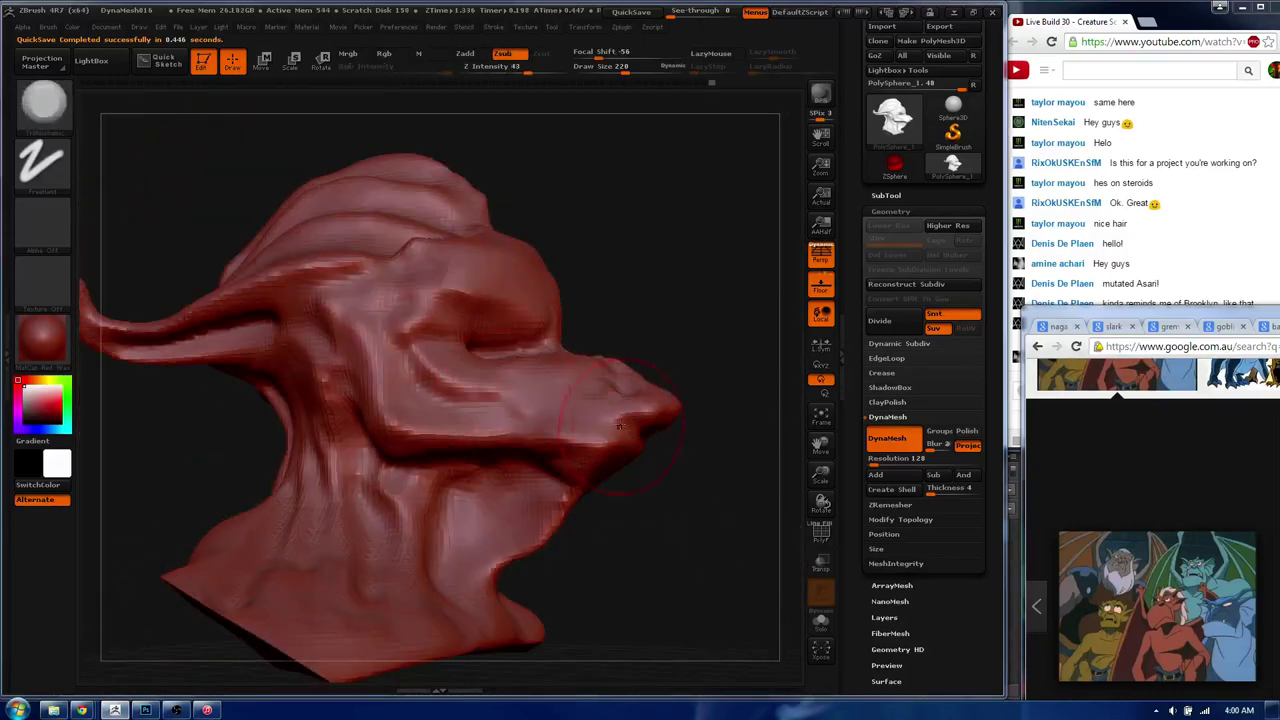
pyautogui.press('space')
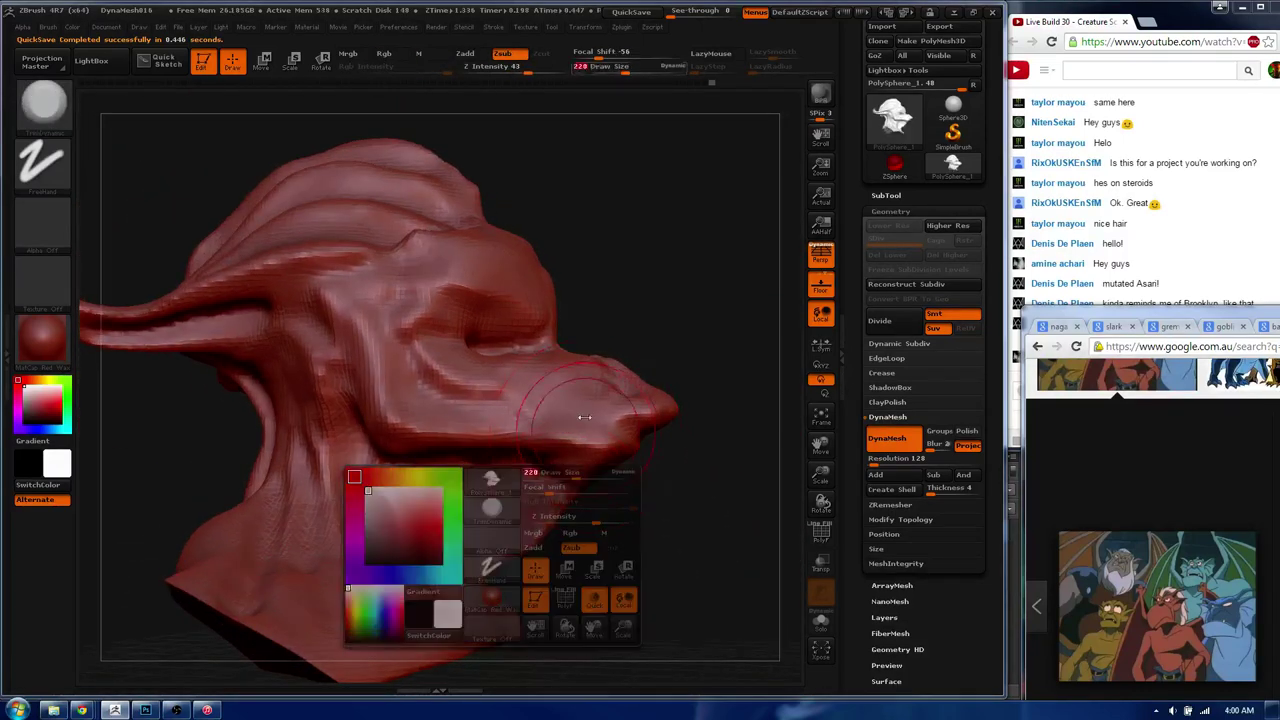
pyautogui.press('b')
pyautogui.click(578, 428)
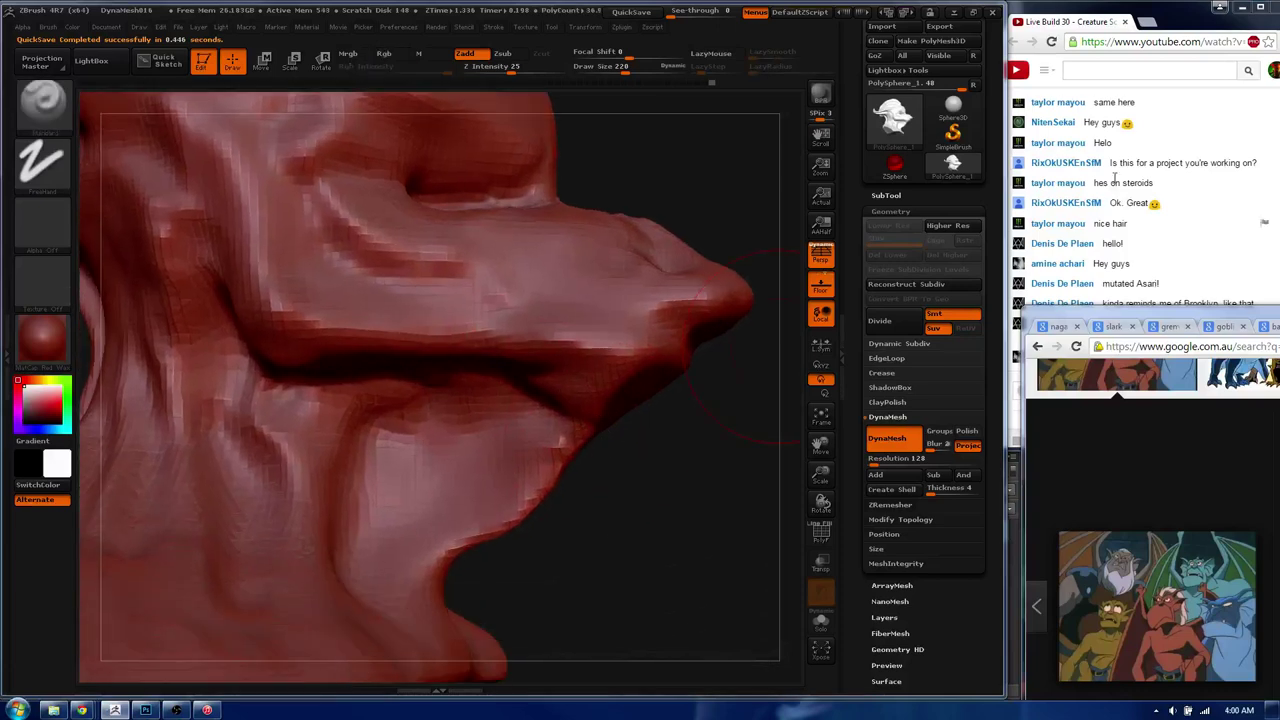
pyautogui.click(1188, 25)
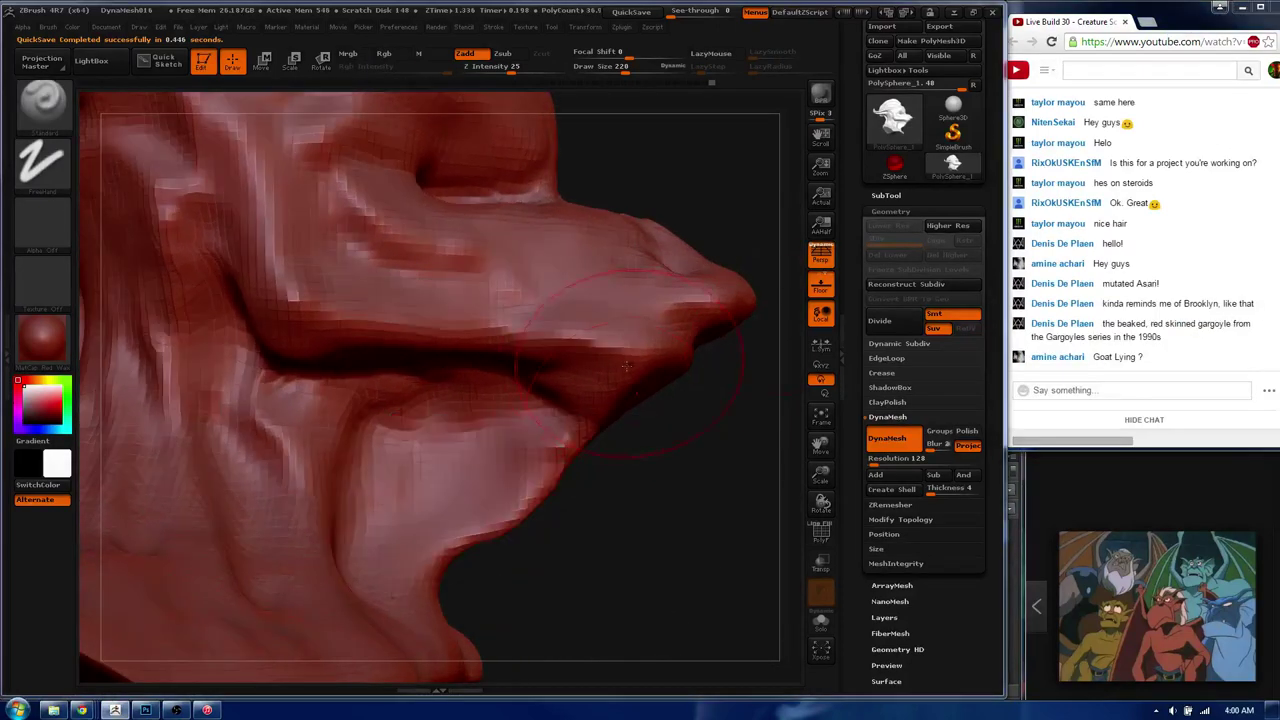
# - Select the Standard brush at size 86
pyautogui.press('b')
pyautogui.press('s')
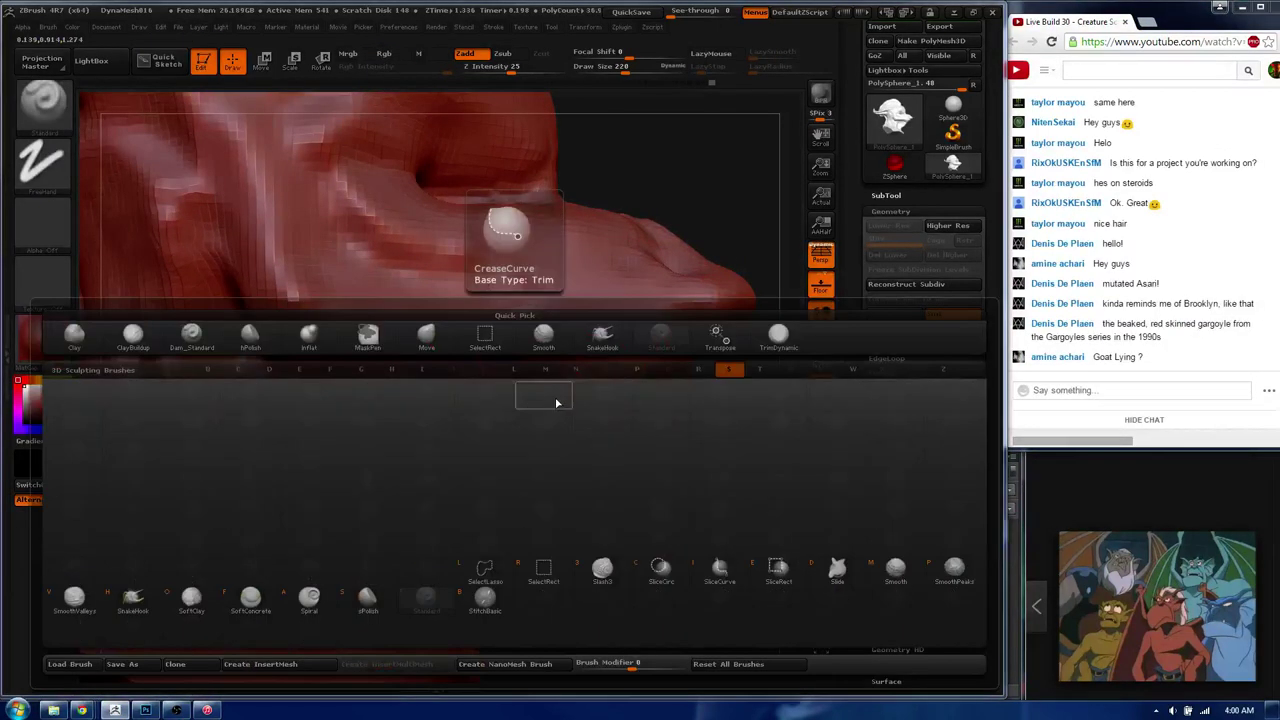
pyautogui.press('Escape')
pyautogui.press('s')
pyautogui.moveTo(560, 393)
pyautogui.mouseDown()
pyautogui.moveTo(545, 393)
pyautogui.moveTo(630, 392)
pyautogui.moveTo(620, 375)
pyautogui.moveTo(600, 376)
pyautogui.moveTo(540, 440)
pyautogui.mouseUp()
# - Smooth the lower lip edge and reshape the area below the lip and the jaw contour
pyautogui.moveTo(605, 400); pyautogui.dragTo(540, 445)
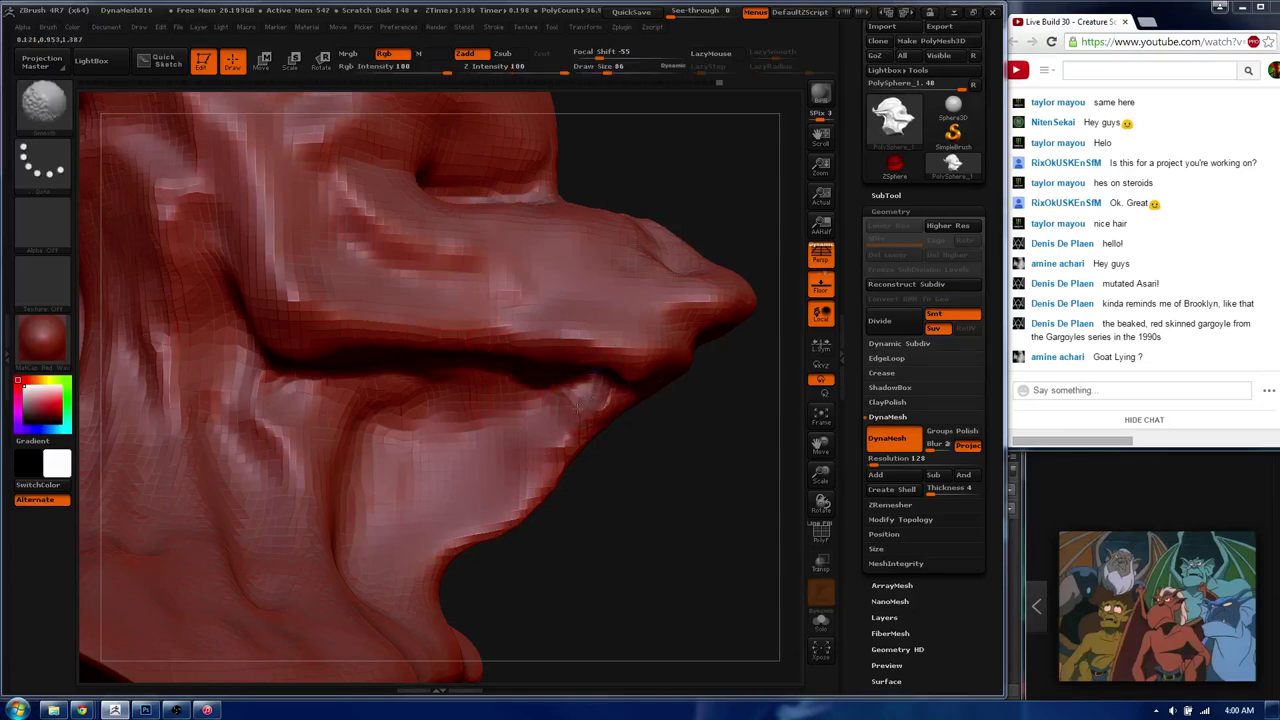
pyautogui.keyDown('shift'); pyautogui.moveTo(600, 400); pyautogui.dragTo(540, 455); pyautogui.keyUp('shift')
pyautogui.moveTo(440, 390)
pyautogui.mouseDown()
pyautogui.moveTo(360, 450)
pyautogui.moveTo(350, 520)
pyautogui.mouseUp()
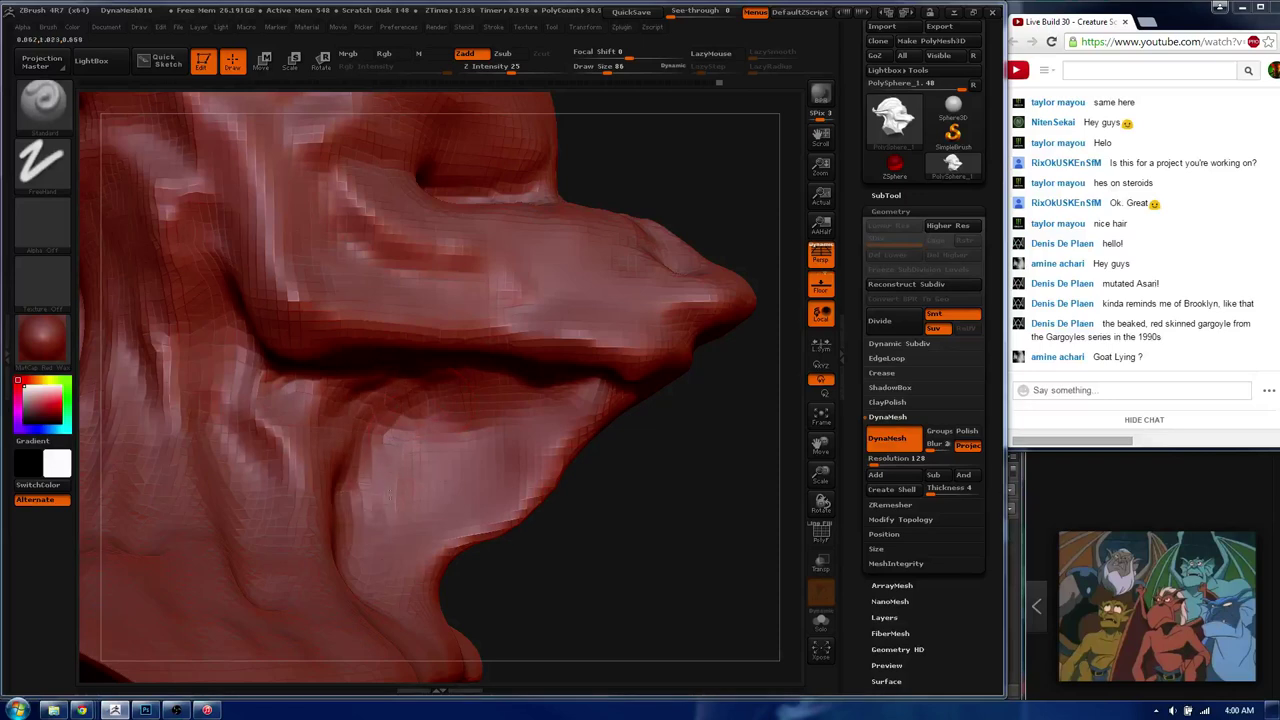
pyautogui.moveTo(450, 480); pyautogui.dragTo(397, 588)
pyautogui.moveTo(470, 530)
pyautogui.mouseDown()
pyautogui.moveTo(540, 470)
pyautogui.moveTo(570, 420)
pyautogui.mouseUp()
pyautogui.moveTo(520, 510); pyautogui.dragTo(560, 450)
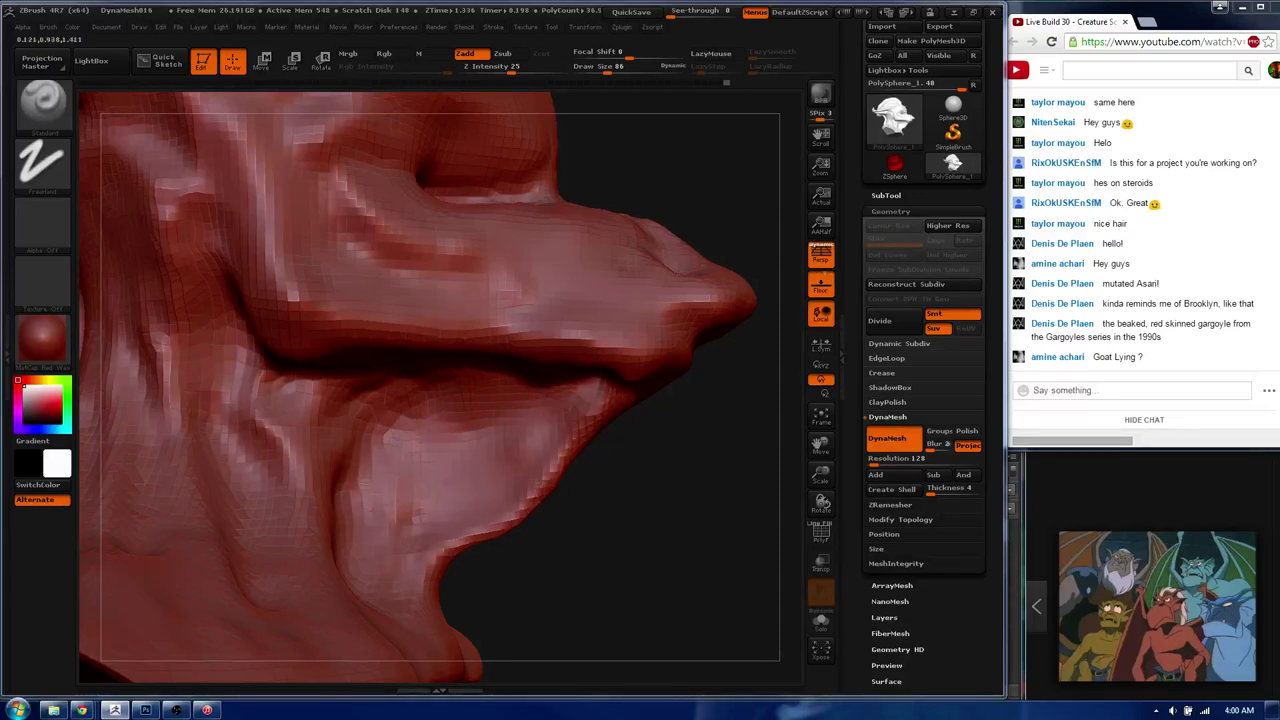
pyautogui.moveTo(480, 530); pyautogui.dragTo(540, 465)
# - Clear the mask and smooth the jaw and neck surface
pyautogui.moveTo(702, 462)
pyautogui.keyDown('ctrl'); pyautogui.mouseDown()
pyautogui.moveTo(651, 541)
pyautogui.moveTo(660, 520)
pyautogui.mouseUp(); pyautogui.keyUp('ctrl')
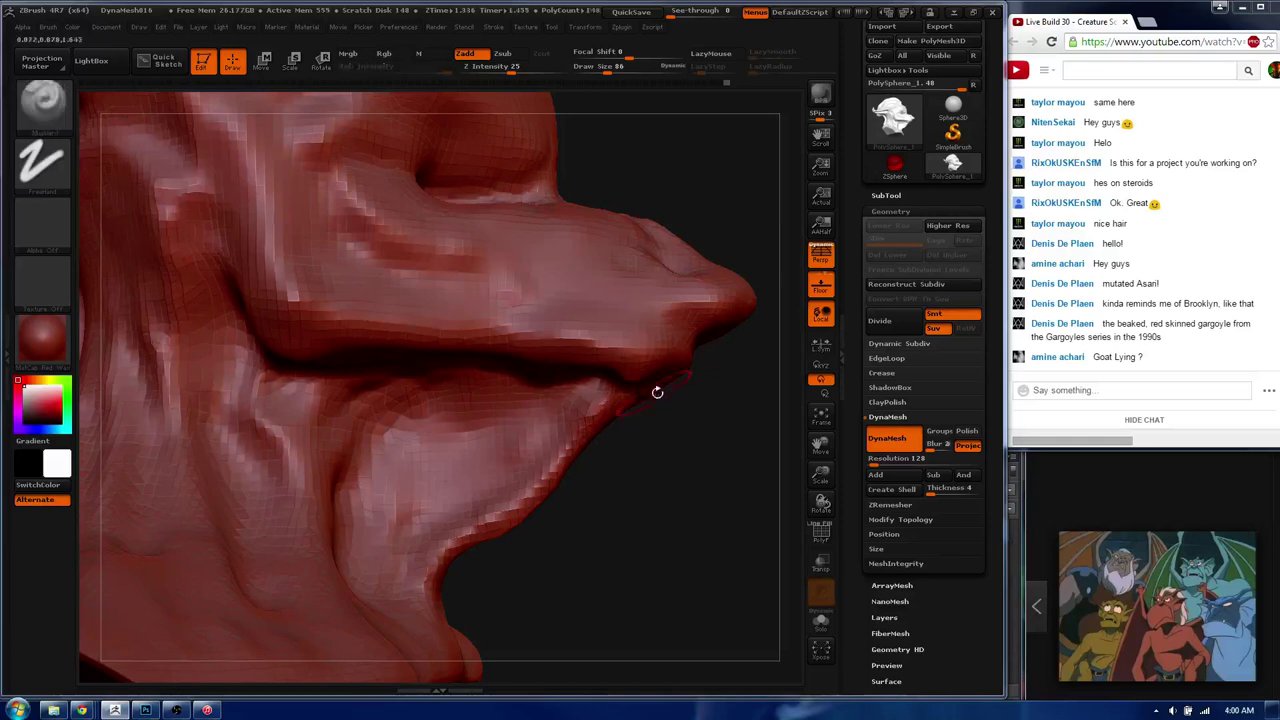
pyautogui.keyDown('shift'); pyautogui.moveTo(654, 394); pyautogui.dragTo(300, 450); pyautogui.keyUp('shift')
pyautogui.keyDown('shift'); pyautogui.moveTo(350, 300); pyautogui.dragTo(522, 497); pyautogui.keyUp('shift')
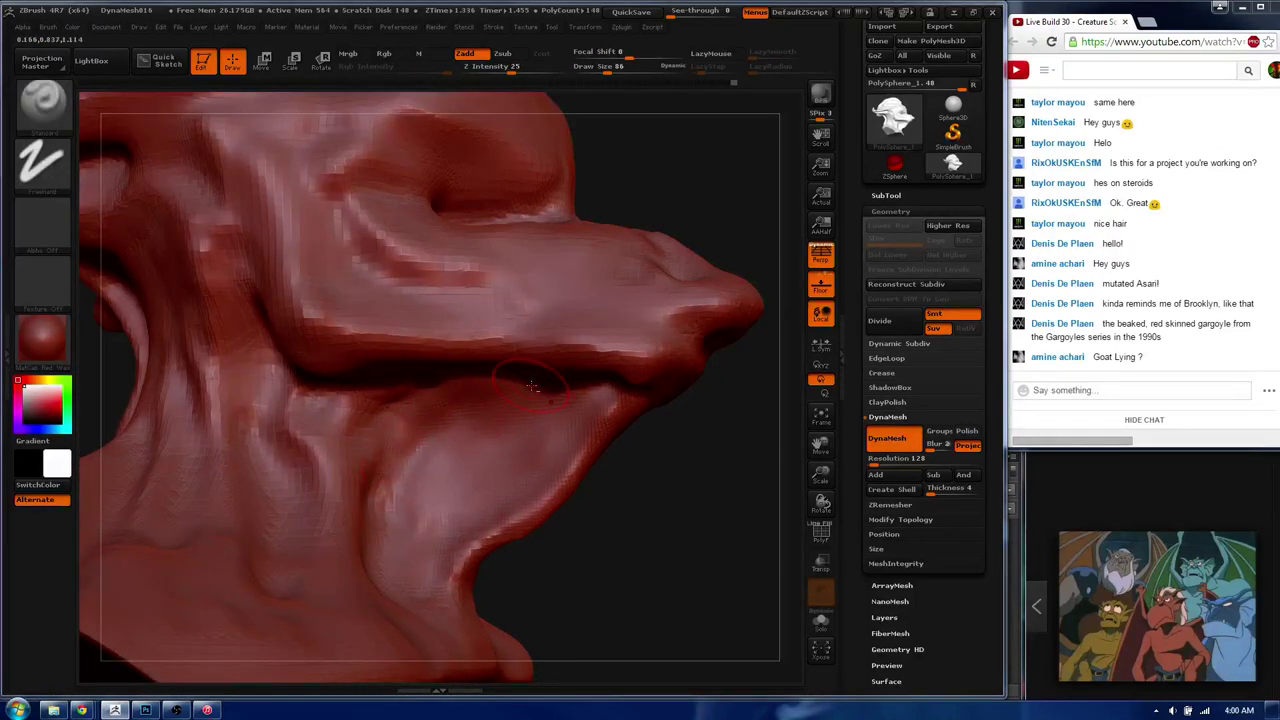
pyautogui.moveTo(530, 380)
pyautogui.mouseDown()
pyautogui.moveTo(538, 357)
pyautogui.moveTo(610, 343)
pyautogui.moveTo(603, 402)
pyautogui.mouseUp()
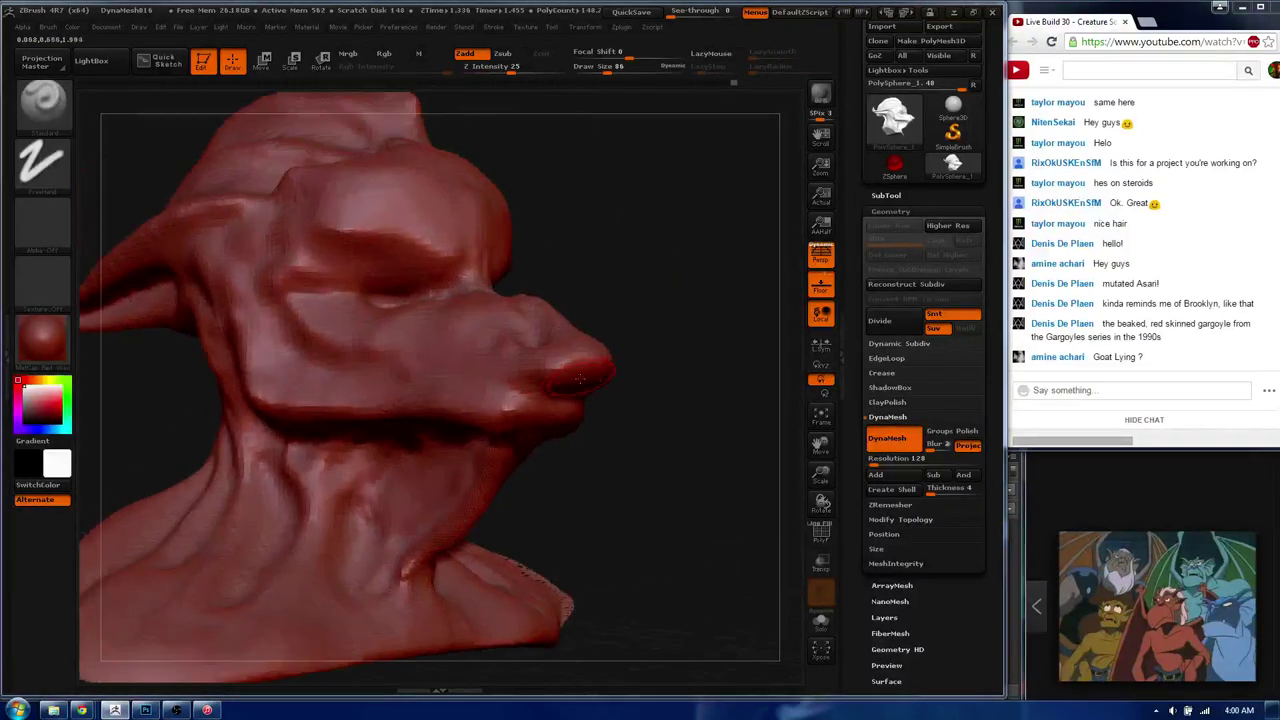
pyautogui.moveTo(603, 402)
pyautogui.mouseDown(button='right')
pyautogui.moveTo(566, 454)
pyautogui.moveTo(573, 415)
pyautogui.moveTo(538, 391)
pyautogui.mouseUp(button='right')
# - Return to the Standard sculpting brush at size 170
pyautogui.press('w')
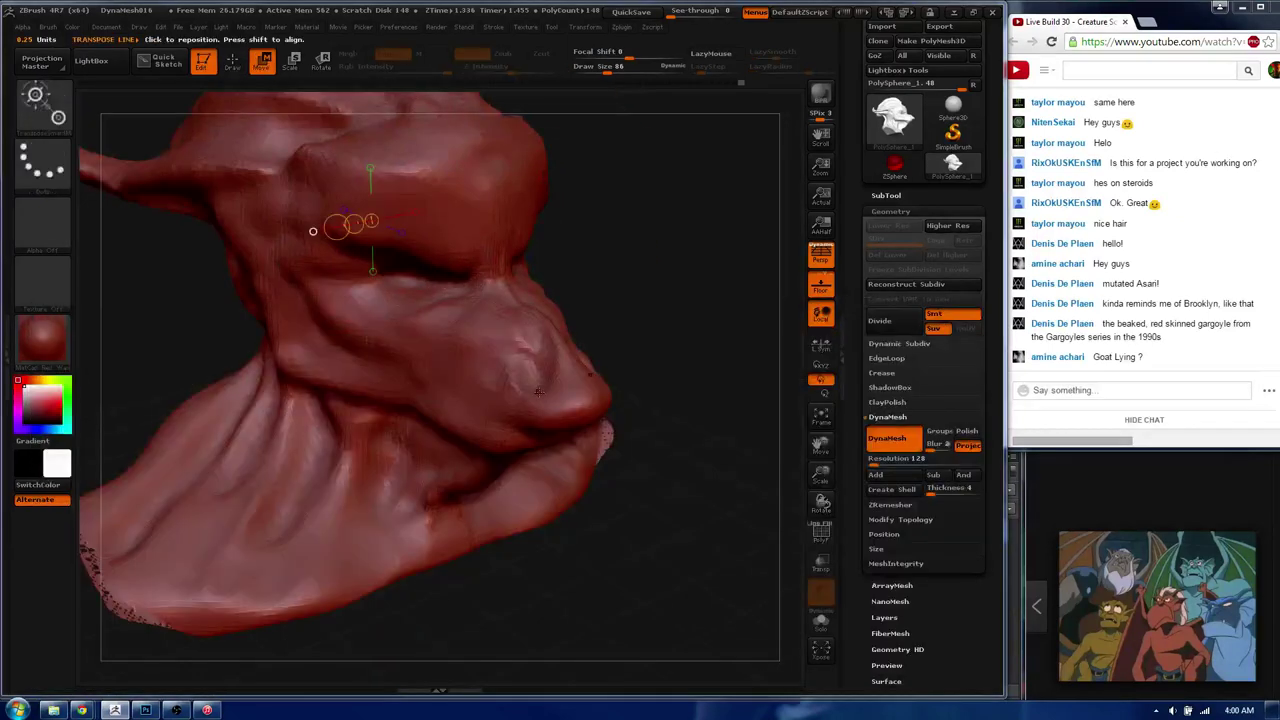
pyautogui.press('b')
pyautogui.press('s')
pyautogui.press('t')
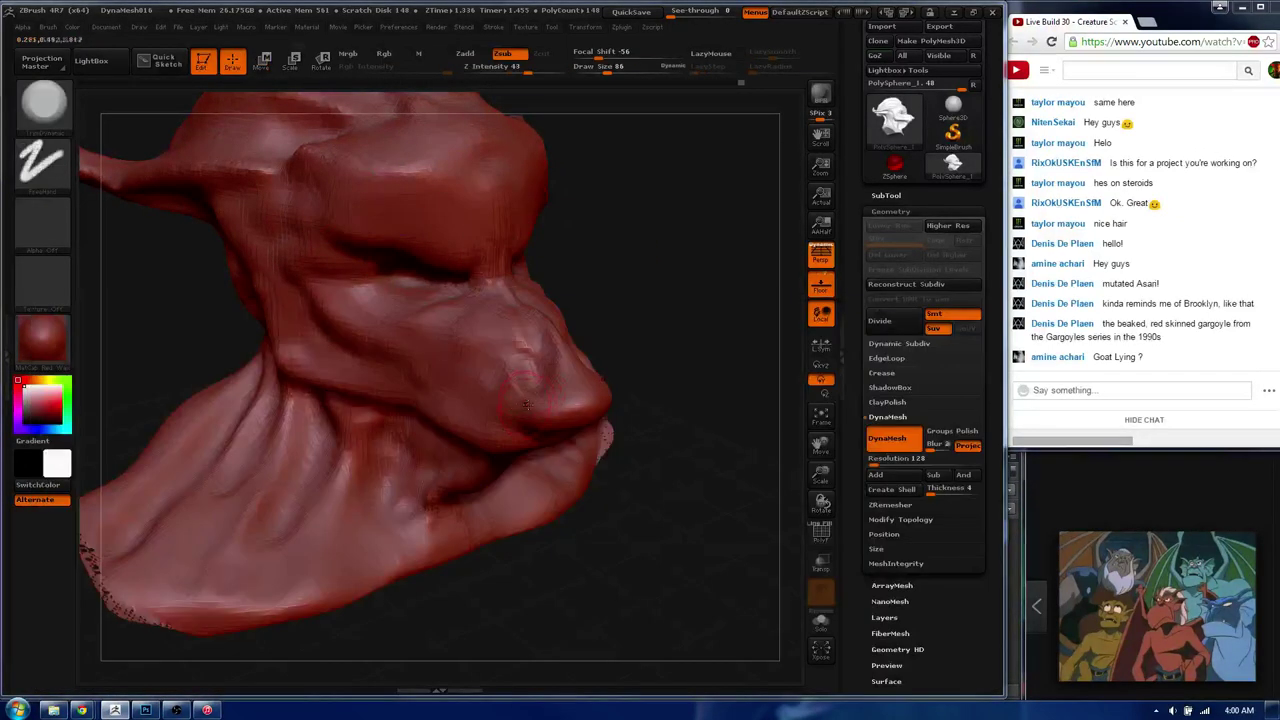
pyautogui.press('s')
pyautogui.moveTo(517, 412); pyautogui.dragTo(557, 407)
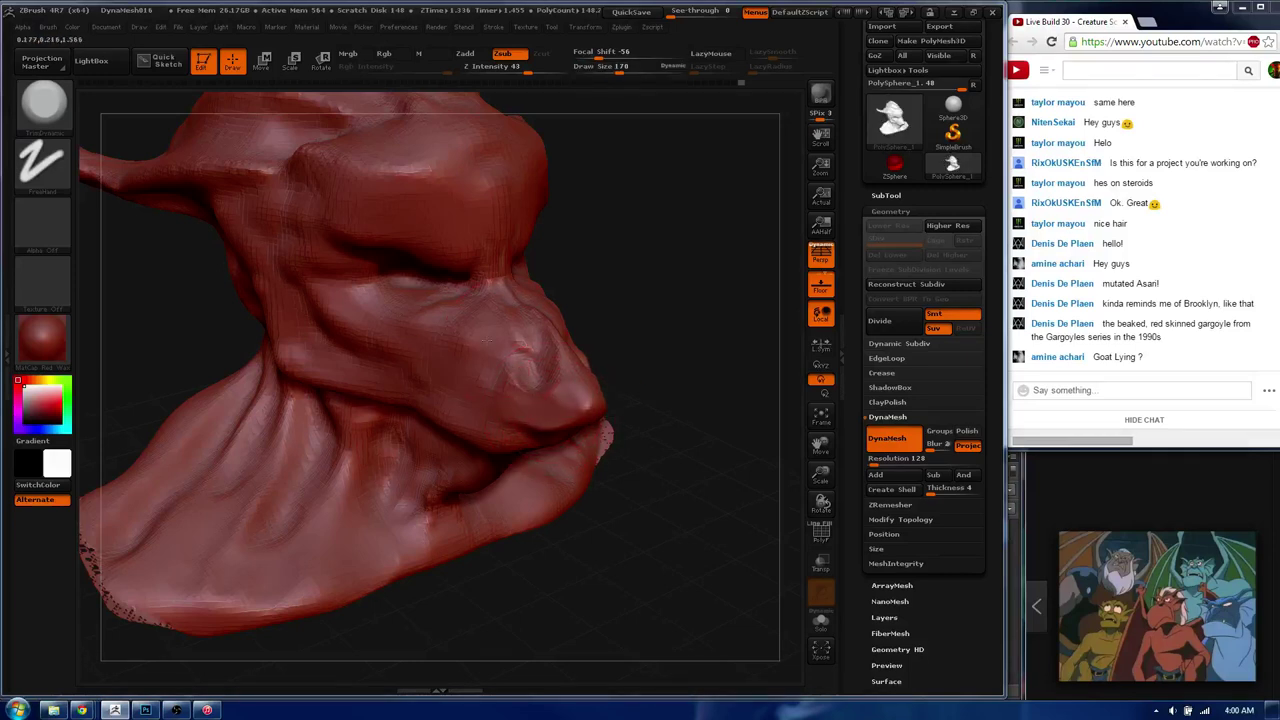
# - Orbit the head to a side profile and zoom in on the neck
pyautogui.moveTo(490, 342)
pyautogui.mouseDown()
pyautogui.moveTo(401, 428)
pyautogui.moveTo(476, 381)
pyautogui.mouseUp()
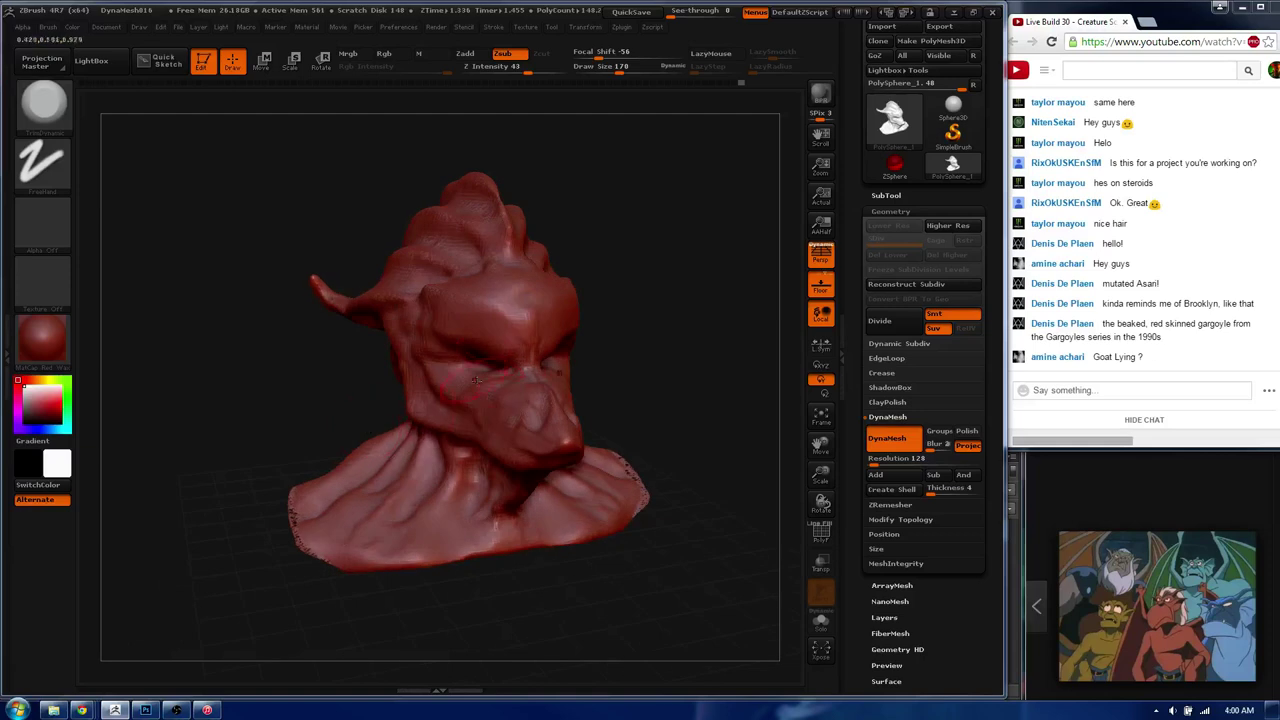
pyautogui.press('ctrl')
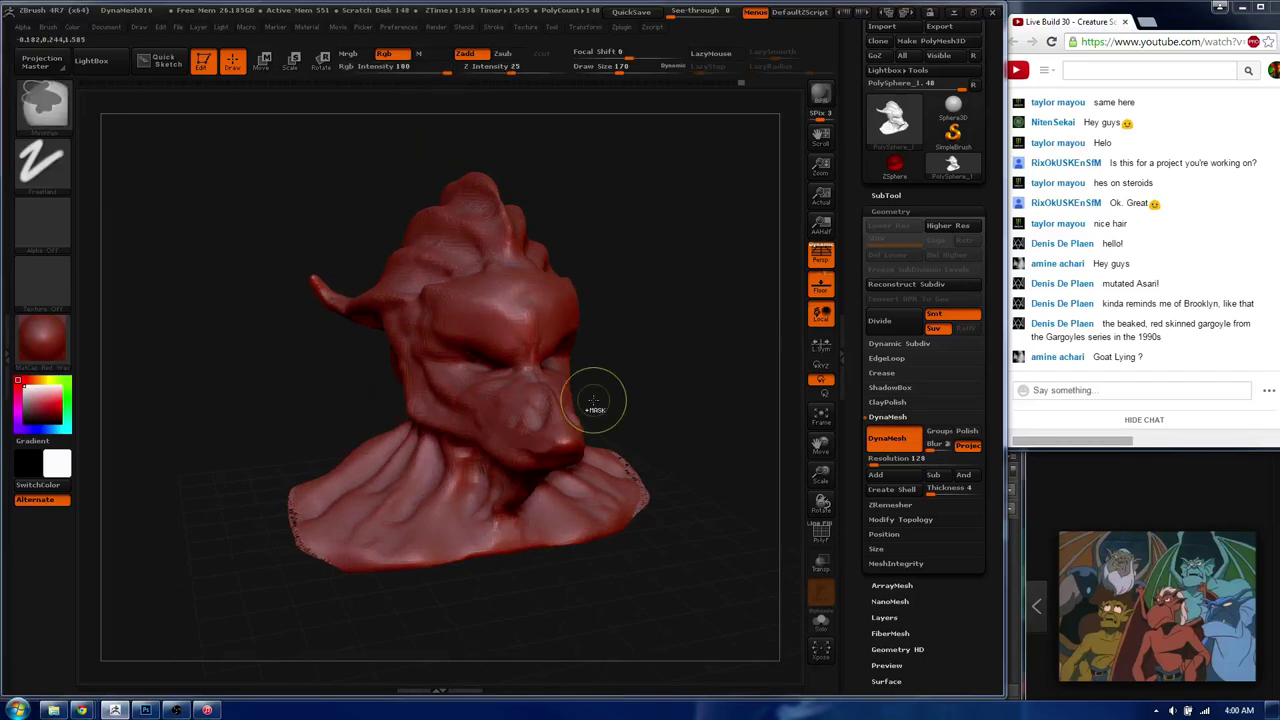
pyautogui.moveTo(436, 515)
pyautogui.mouseDown()
pyautogui.moveTo(474, 338)
pyautogui.moveTo(371, 471)
pyautogui.mouseUp()
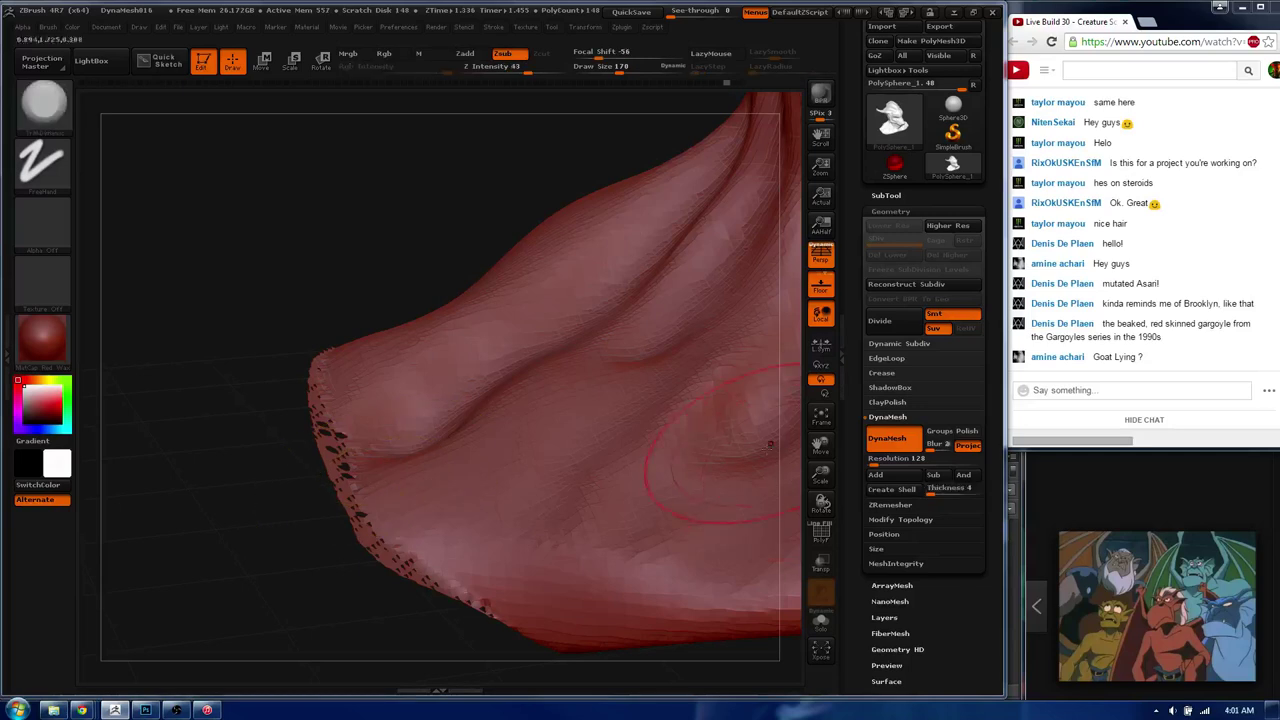
pyautogui.moveTo(477, 400)
pyautogui.mouseDown()
pyautogui.moveTo(387, 363)
pyautogui.moveTo(526, 344)
pyautogui.mouseUp()
# - Disable DynaMesh and ZRemesh the head at a Target Polygons Count of 12
pyautogui.press('f')
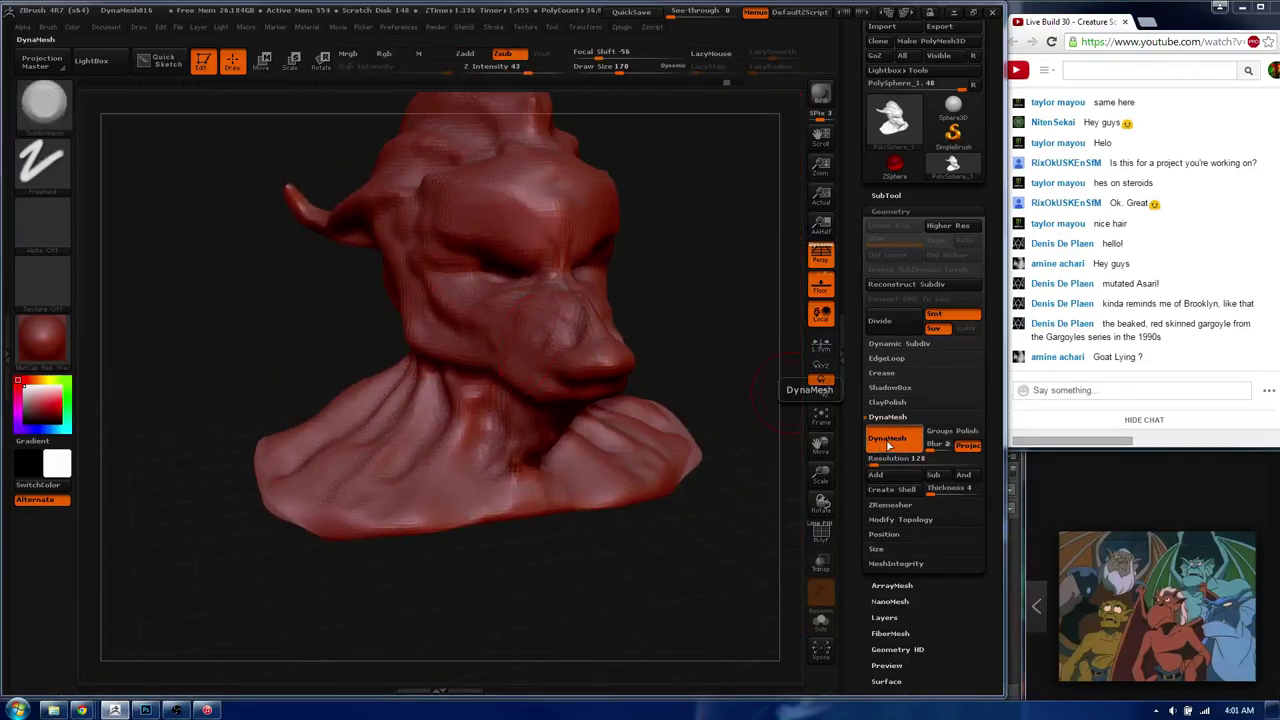
pyautogui.click(886, 450)
pyautogui.click(890, 505)
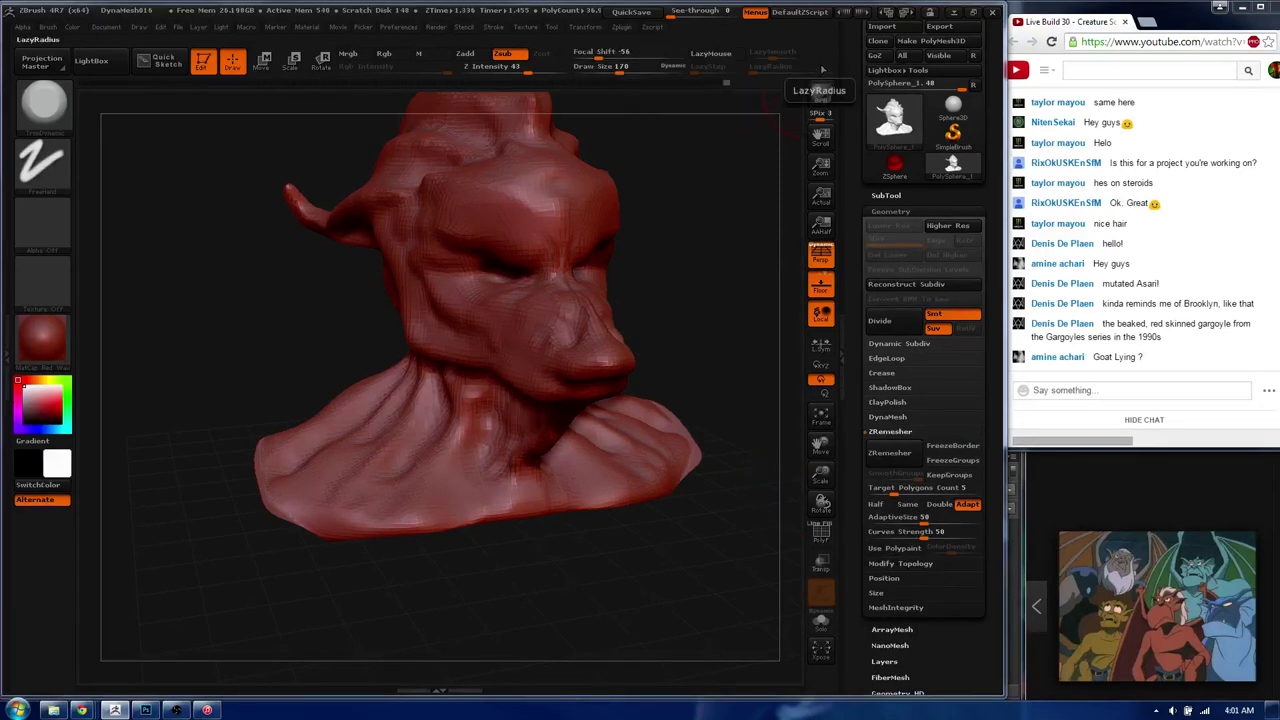
pyautogui.click(903, 485)
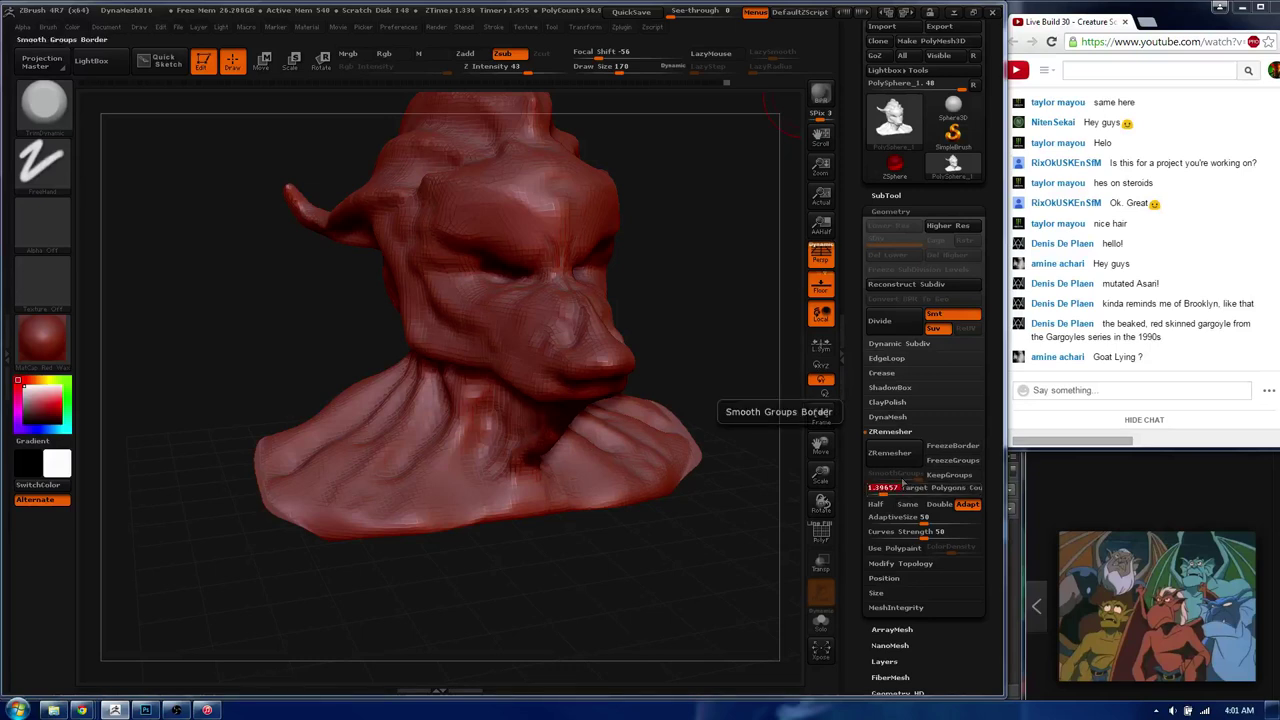
pyautogui.write('12')
pyautogui.press('Return')
pyautogui.click(900, 455)
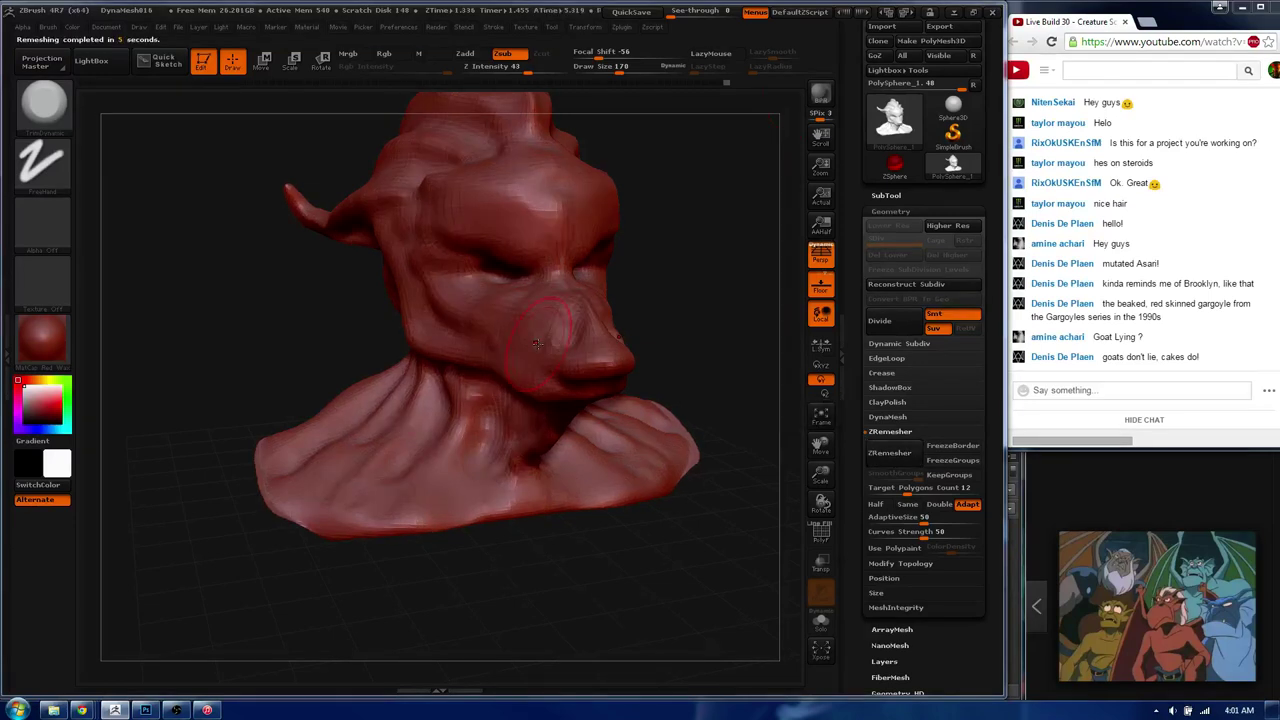
pyautogui.moveTo(526, 482)
pyautogui.mouseDown()
pyautogui.moveTo(585, 432)
pyautogui.moveTo(470, 440)
pyautogui.mouseUp()
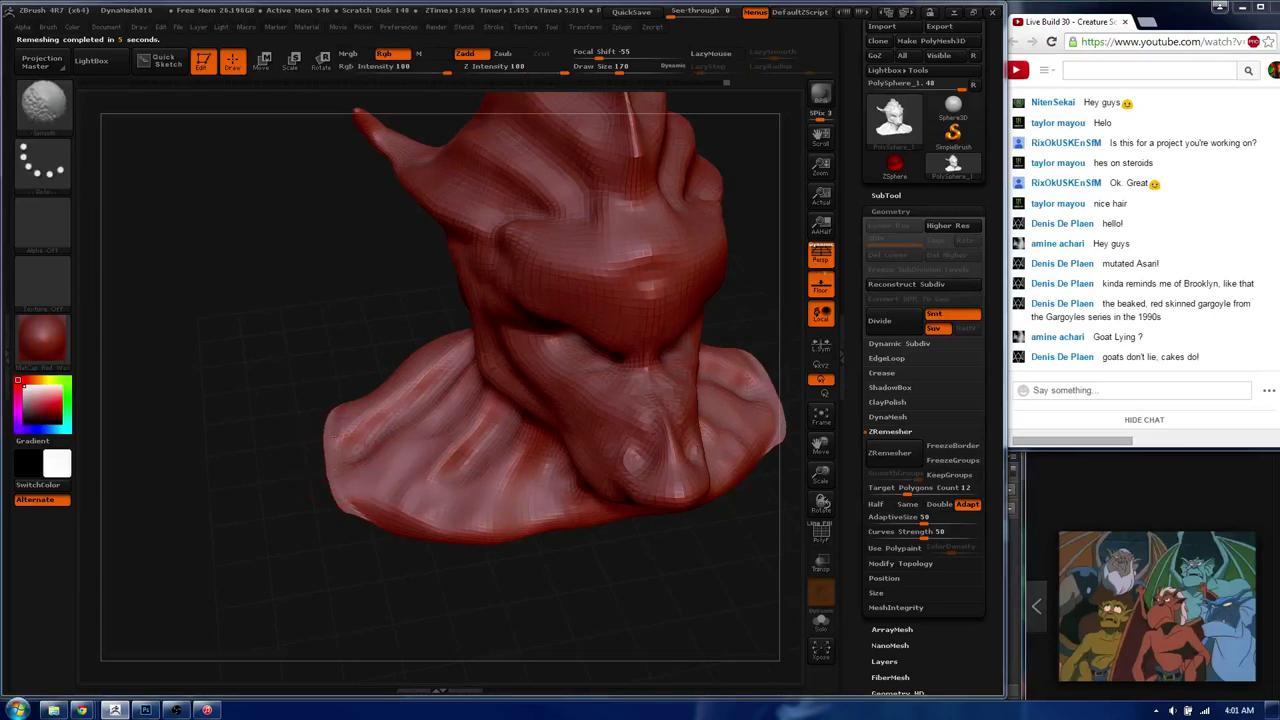
# - Carve a stroke on top of the head, then subdivide the ZRemeshed mesh once with Ctrl+D
pyautogui.moveTo(440, 590)
pyautogui.mouseDown()
pyautogui.moveTo(513, 329)
pyautogui.moveTo(338, 453)
pyautogui.moveTo(583, 410)
pyautogui.mouseUp()
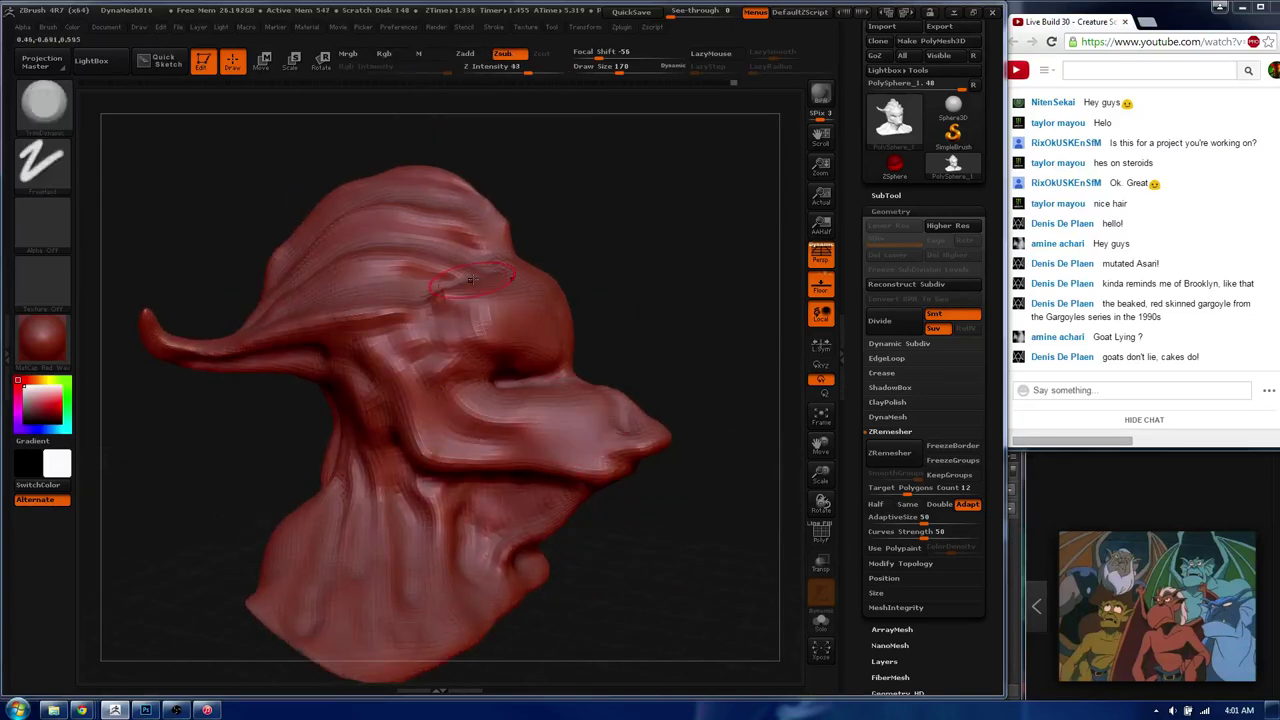
pyautogui.moveTo(583, 410)
pyautogui.mouseDown()
pyautogui.moveTo(620, 430)
pyautogui.moveTo(493, 345)
pyautogui.moveTo(532, 365)
pyautogui.moveTo(519, 395)
pyautogui.mouseUp()
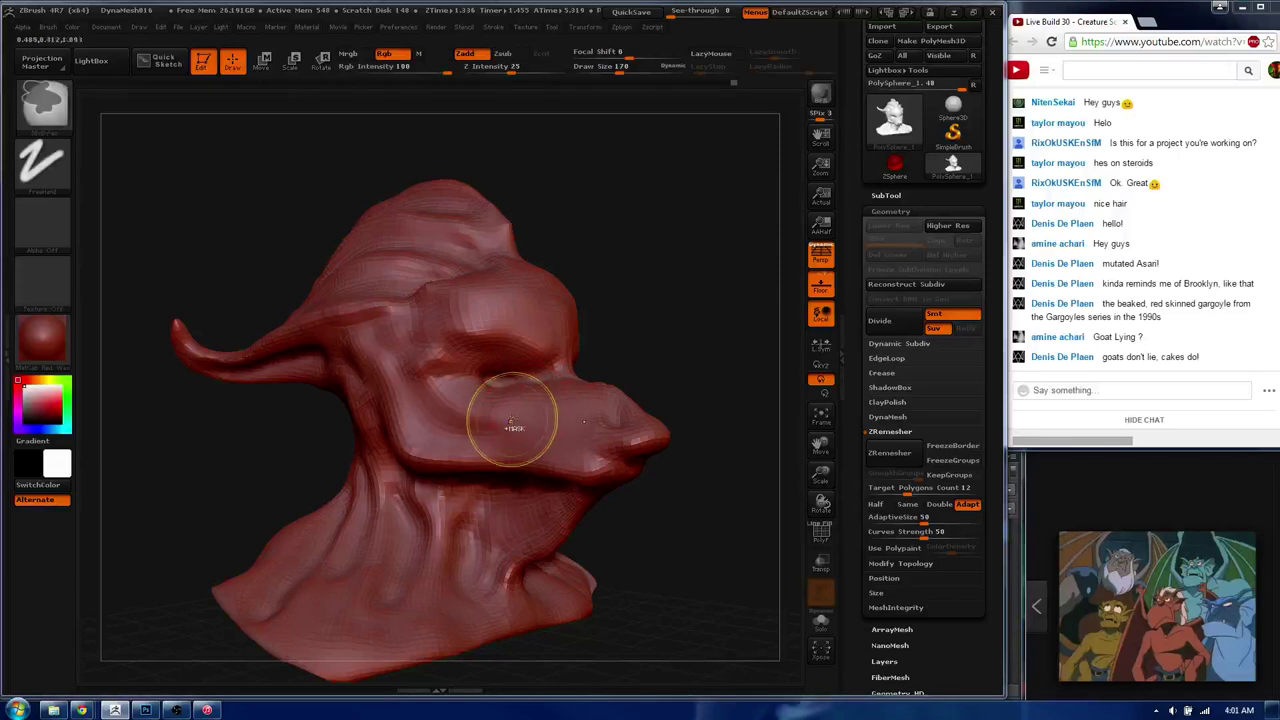
pyautogui.hotkey('ctrl', 'd')
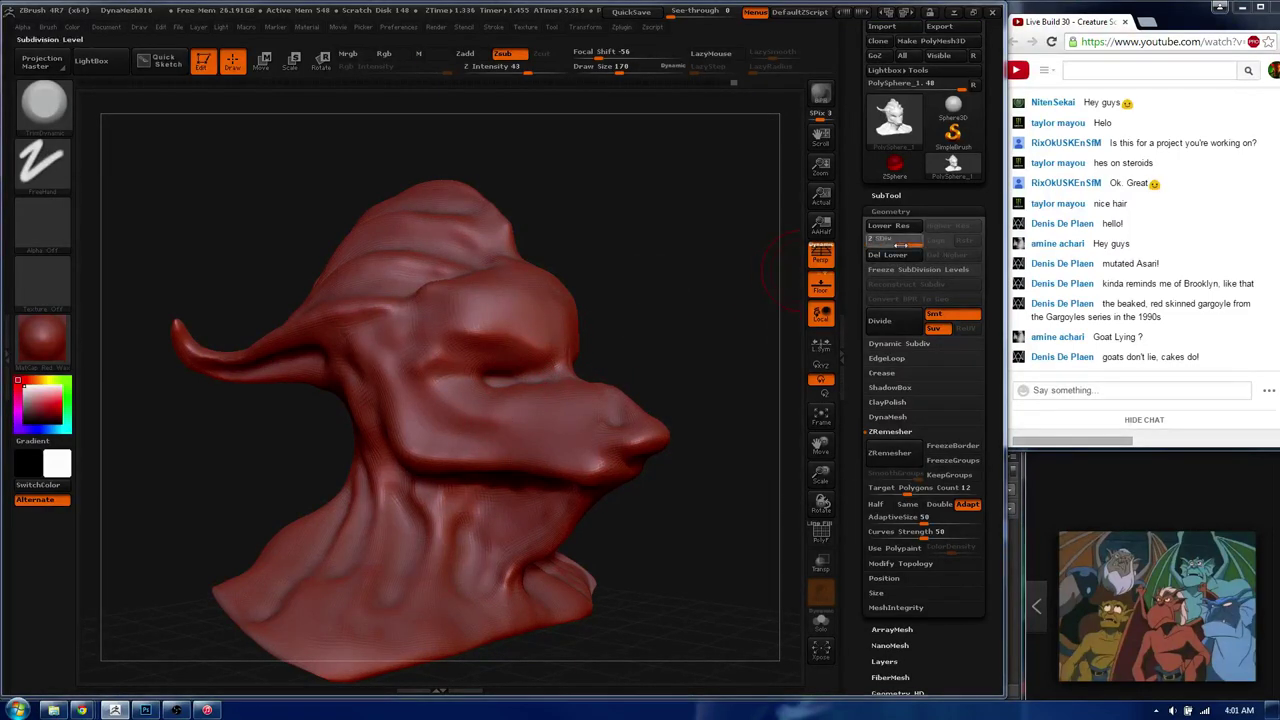
# - Collapse the ZRemesher settings and orbit to inspect the side profile, neck and underside
pyautogui.click(900, 430)
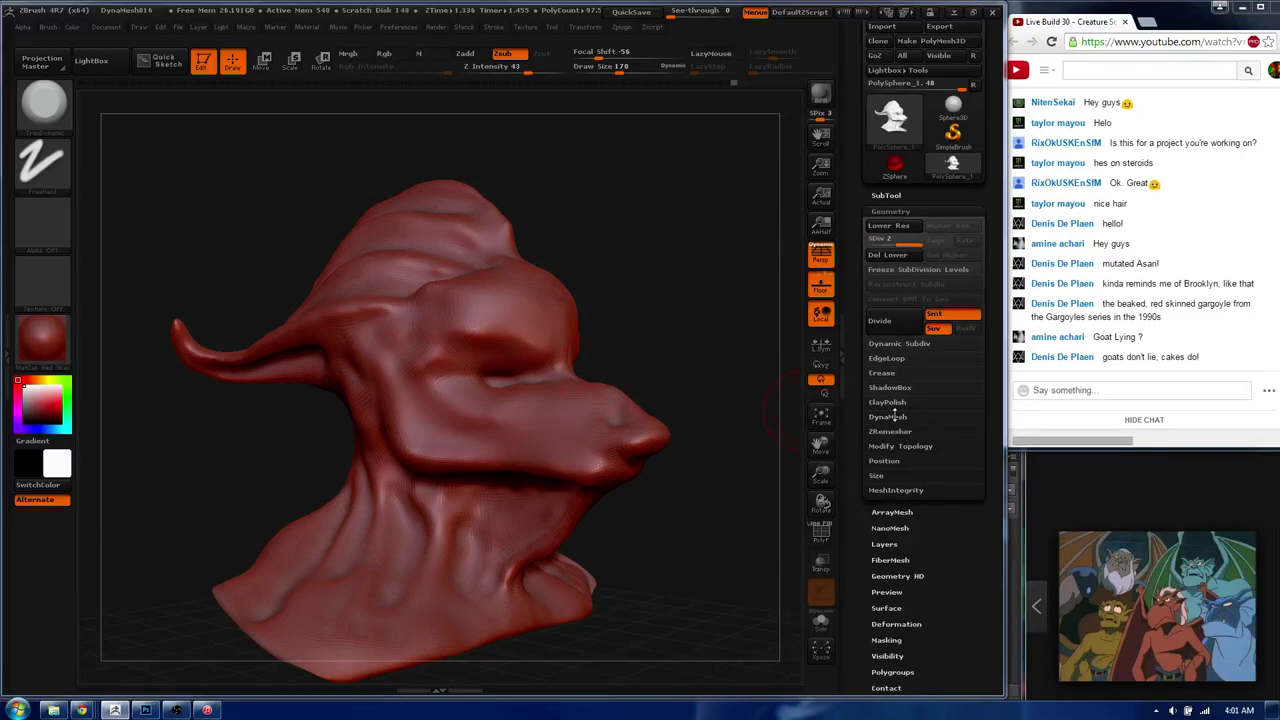
pyautogui.moveTo(459, 326)
pyautogui.mouseDown()
pyautogui.moveTo(497, 346)
pyautogui.moveTo(530, 340)
pyautogui.mouseUp()
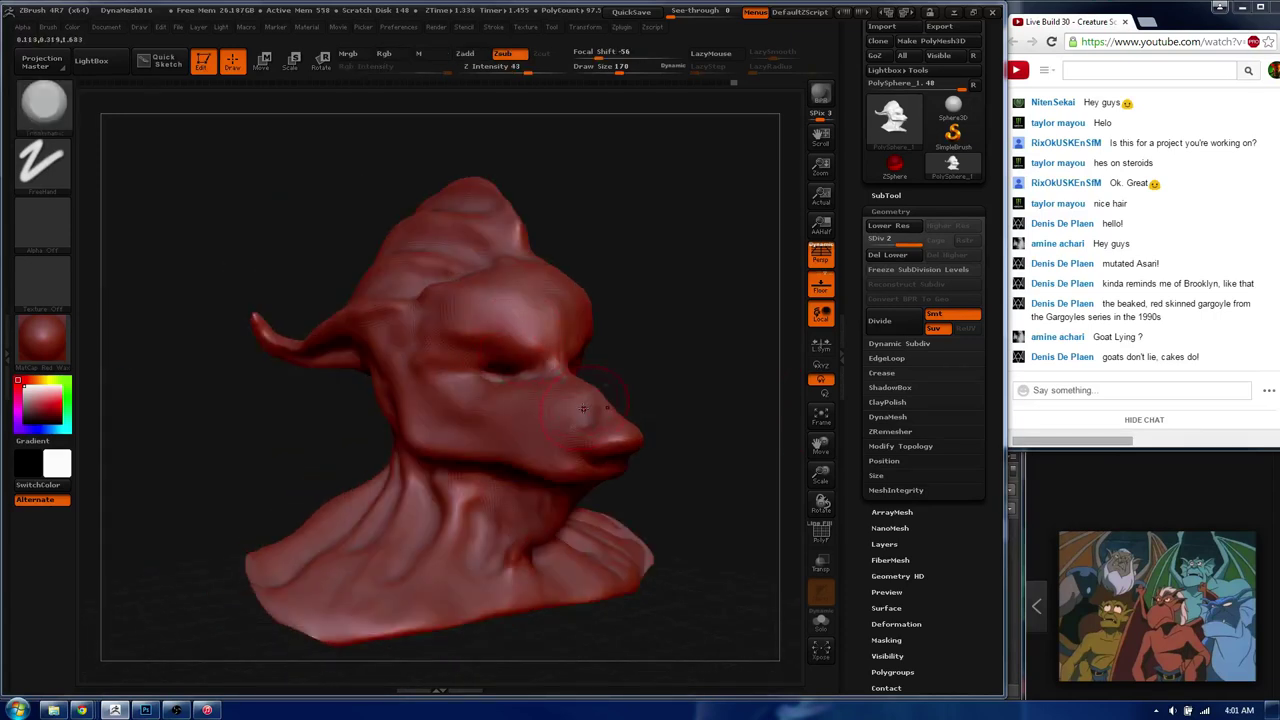
pyautogui.moveTo(583, 408)
pyautogui.mouseDown()
pyautogui.moveTo(678, 264)
pyautogui.moveTo(620, 330)
pyautogui.mouseUp()
pyautogui.moveTo(520, 400); pyautogui.dragTo(598, 334)
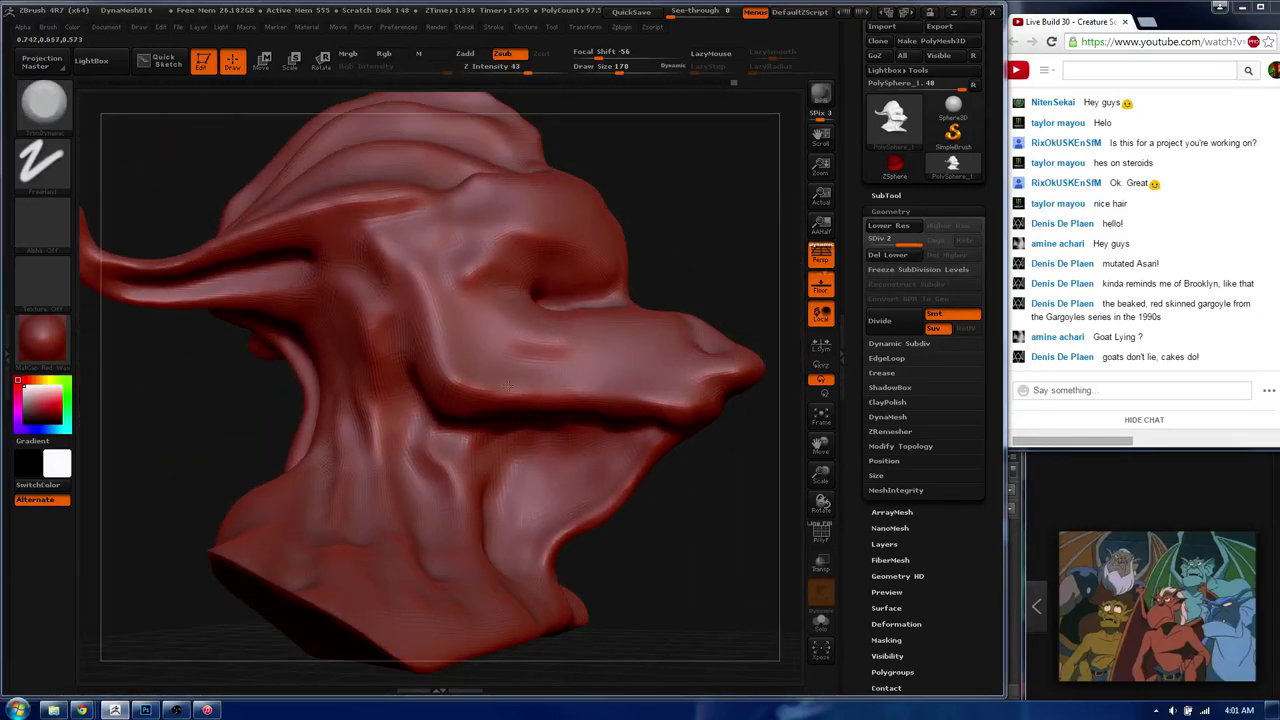
# - Choose a new sculpting brush from the picker and set its draw size to 186
pyautogui.press('b')
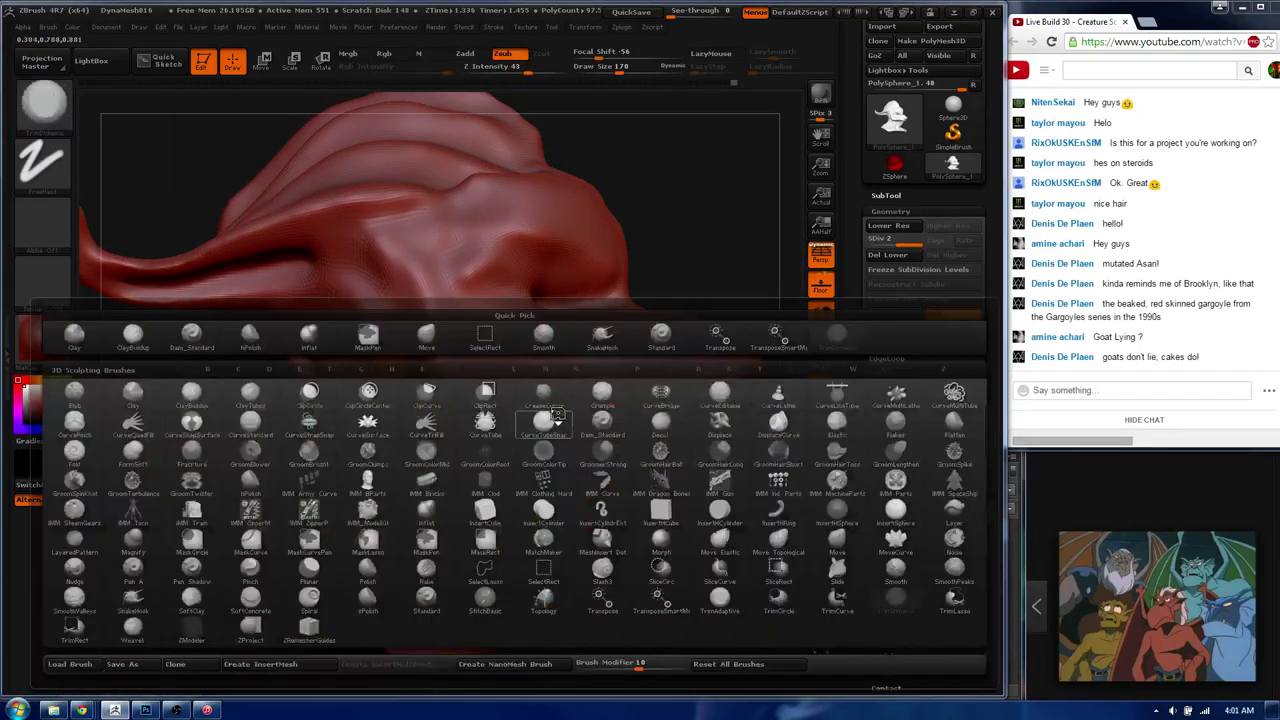
pyautogui.click(555, 413)
pyautogui.moveTo(540, 388); pyautogui.dragTo(556, 388)
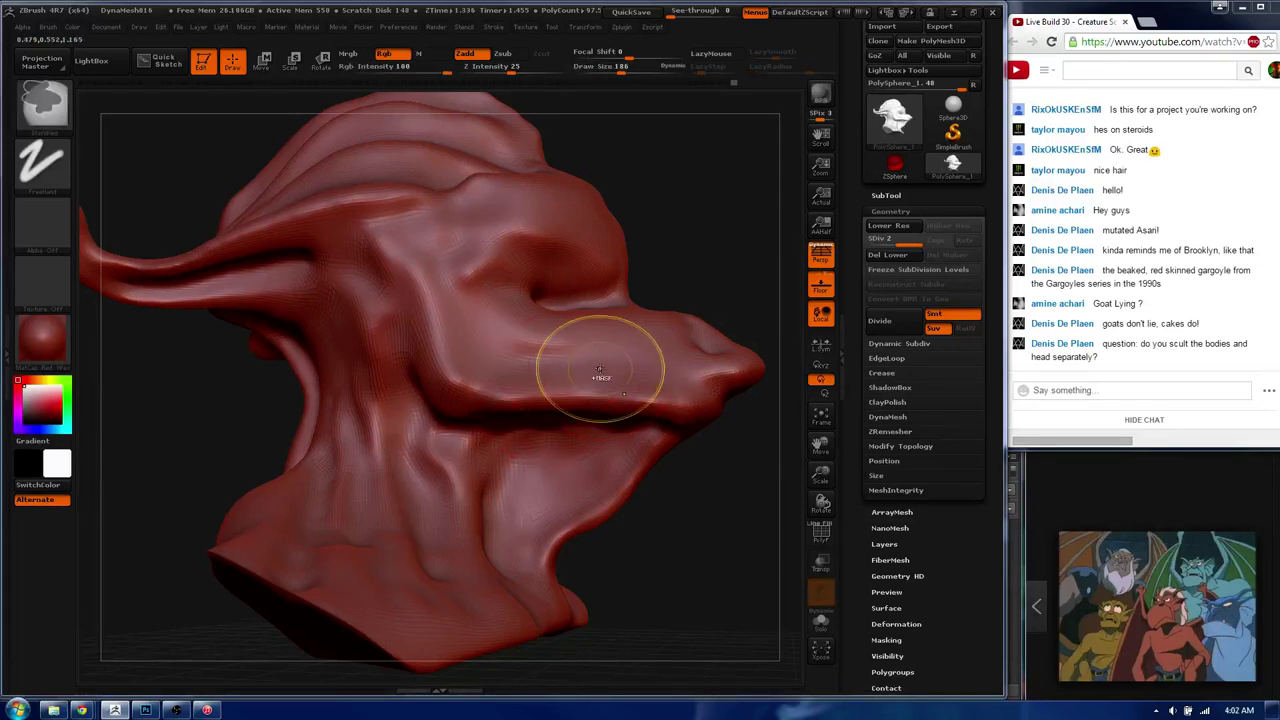
# - Drop to the lowest subdivision level to check the head, then step back up one level
pyautogui.hotkey('shift', 'd')
pyautogui.moveTo(607, 385)
pyautogui.mouseDown()
pyautogui.moveTo(563, 388)
pyautogui.moveTo(557, 277)
pyautogui.mouseUp()
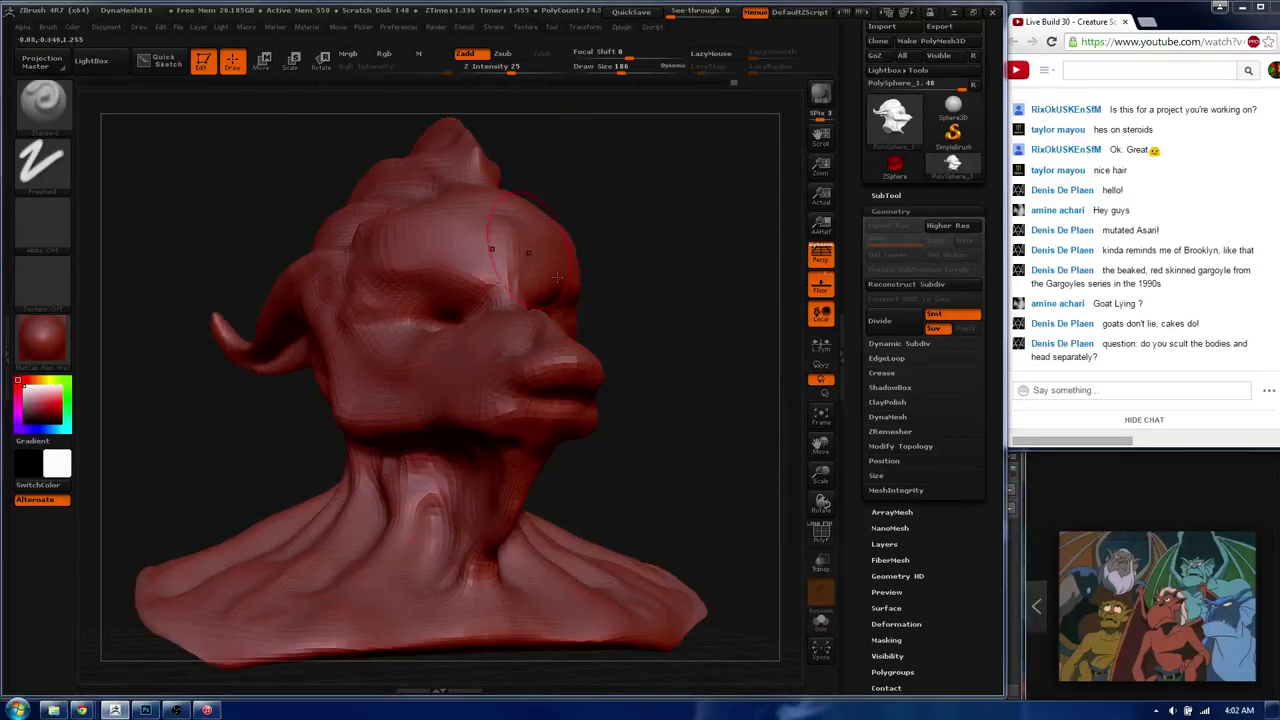
pyautogui.press('d')
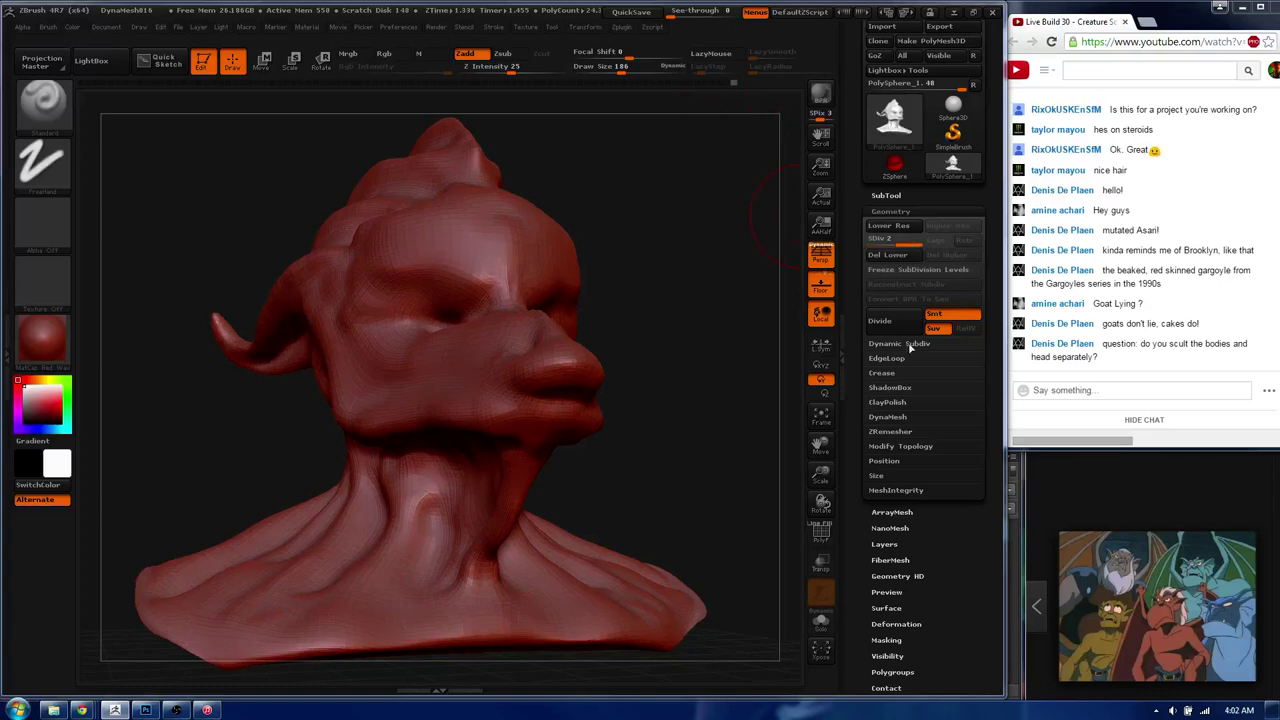
# - Expand the DynaMesh and ZRemesher settings and review the snout from side and three-quarter views
pyautogui.click(896, 418)
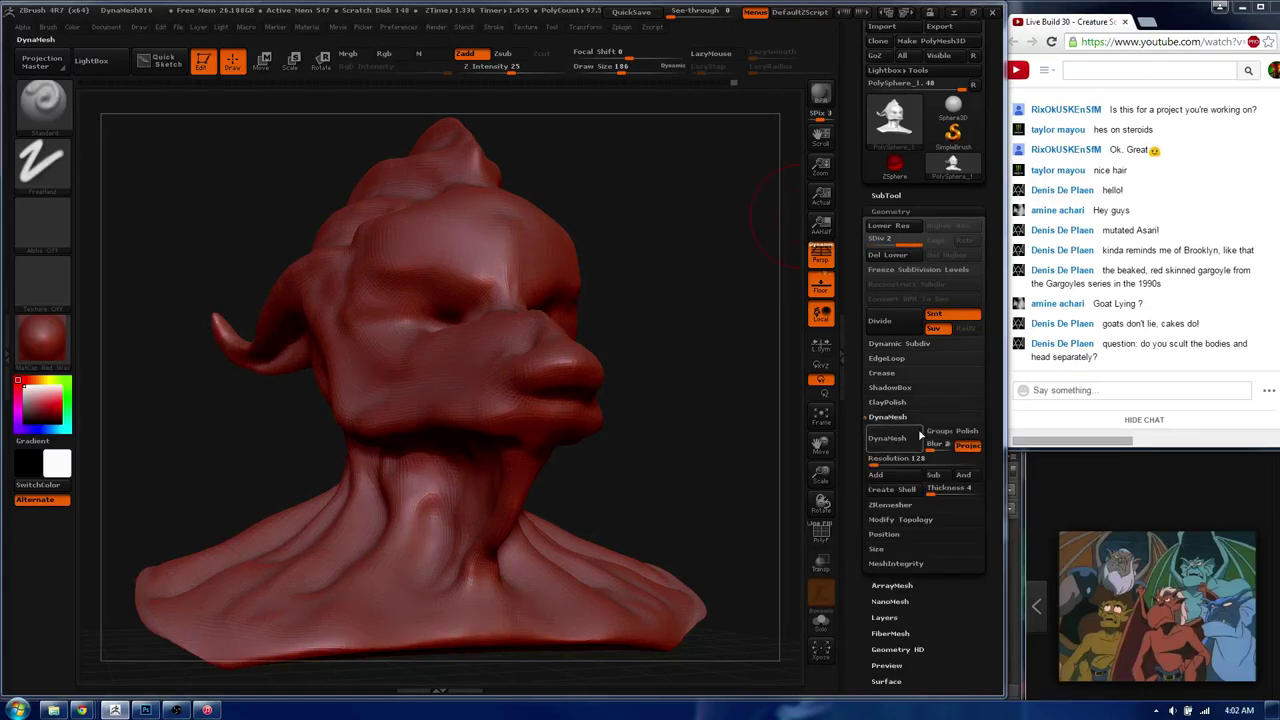
pyautogui.click(890, 504)
pyautogui.moveTo(690, 450); pyautogui.dragTo(478, 408)
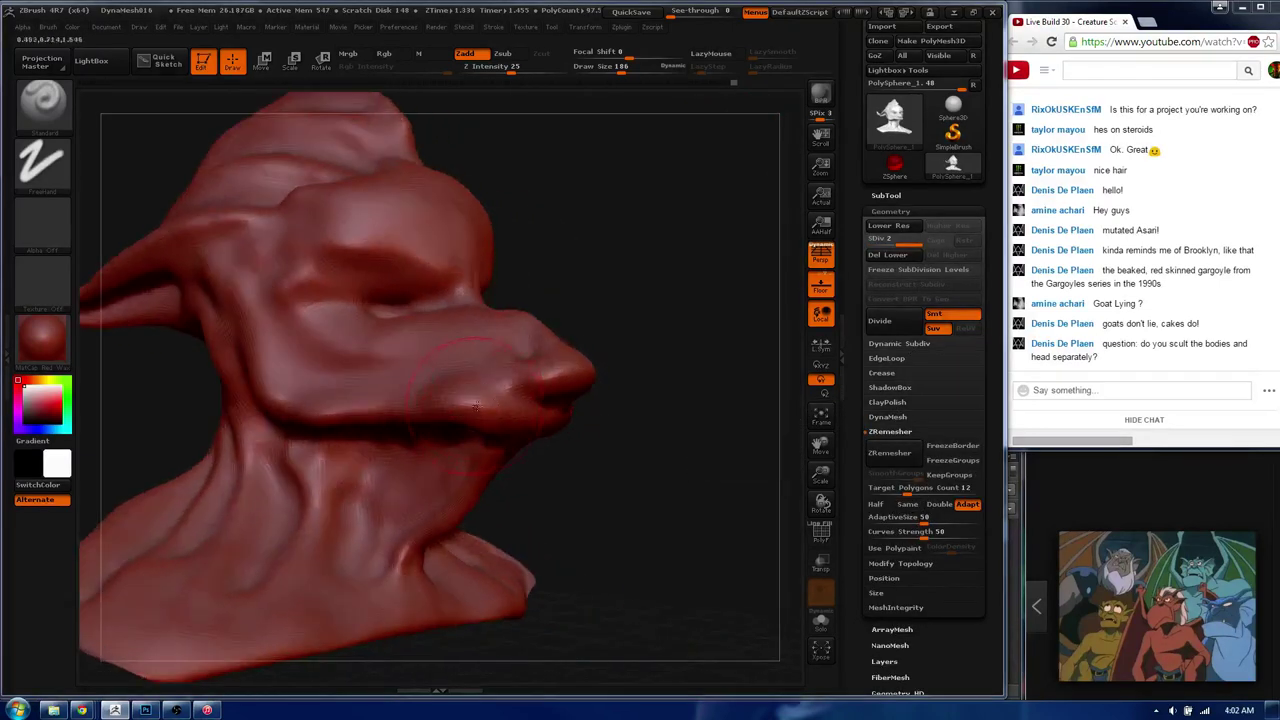
pyautogui.scroll(1, 400, 313)
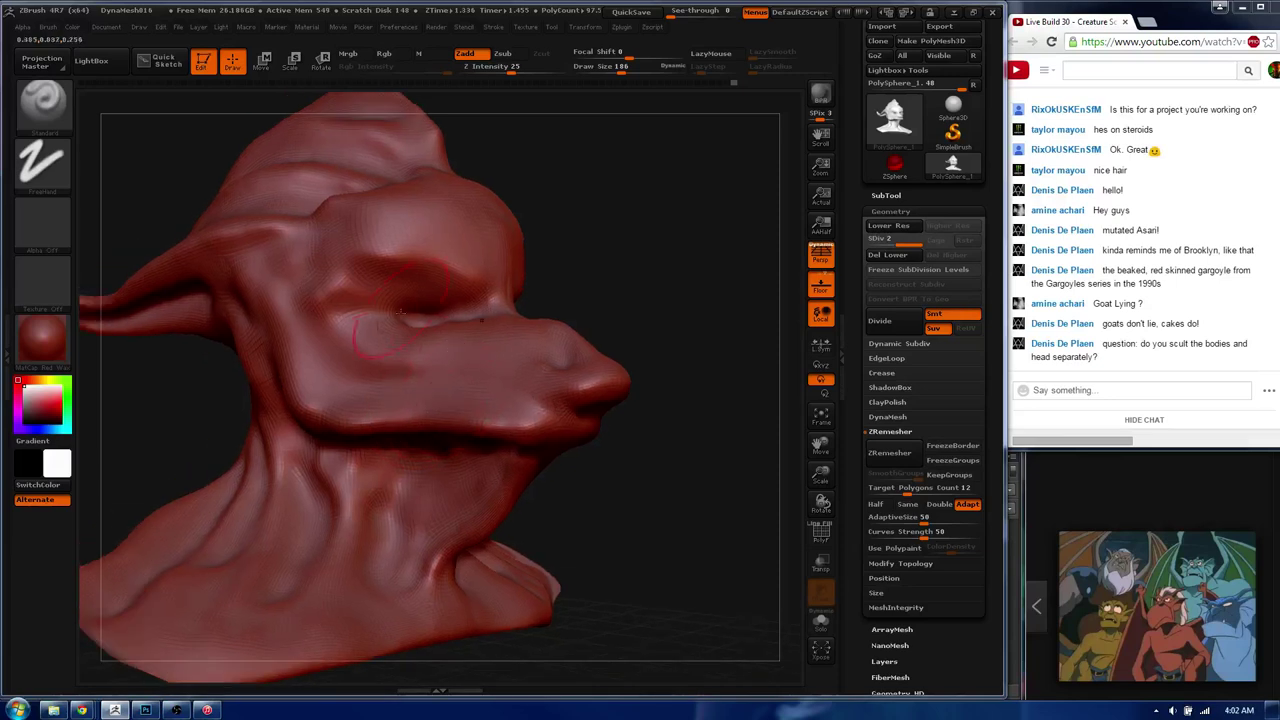
pyautogui.moveTo(700, 330); pyautogui.dragTo(457, 391)
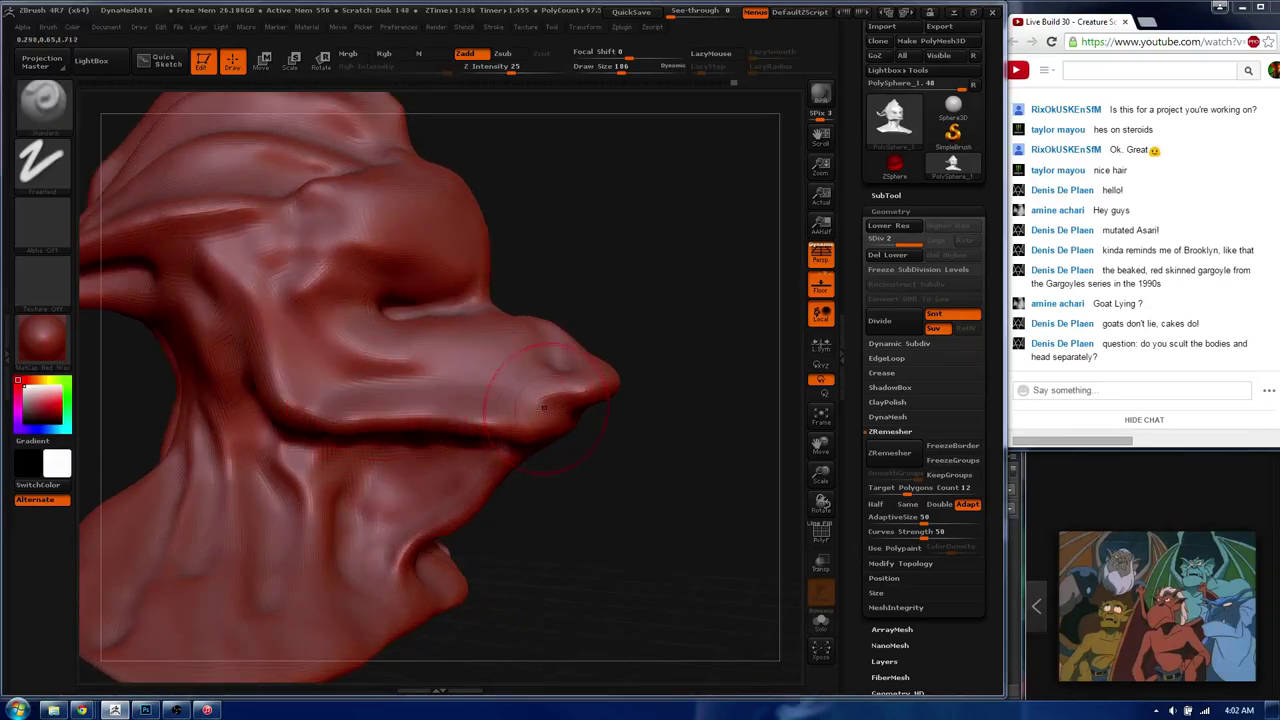
pyautogui.moveTo(620, 450)
pyautogui.mouseDown()
pyautogui.moveTo(667, 389)
pyautogui.moveTo(627, 378)
pyautogui.mouseUp()
pyautogui.press('shift')
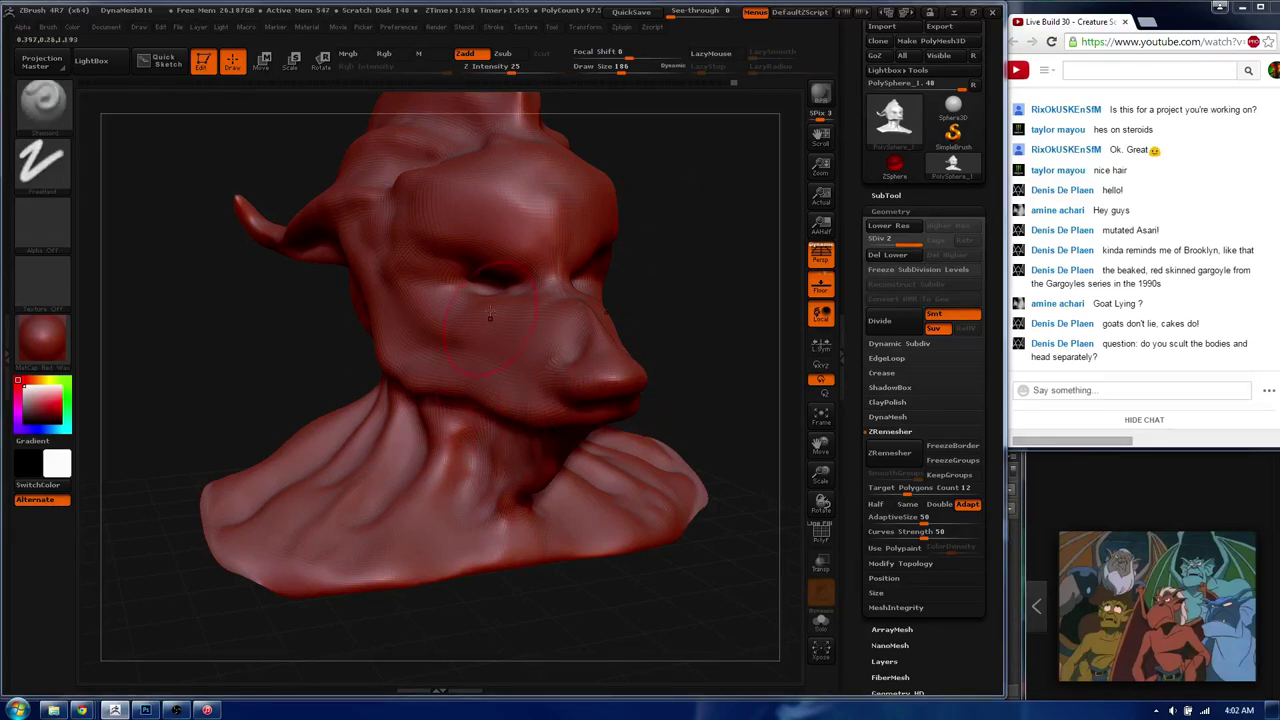
pyautogui.press('space')
# - Orbit around the bust to inspect the neck, top of head, back and face
pyautogui.moveTo(490, 317)
pyautogui.keyDown('alt'); pyautogui.mouseDown()
pyautogui.moveTo(521, 367)
pyautogui.moveTo(552, 343)
pyautogui.mouseUp(); pyautogui.keyUp('alt')
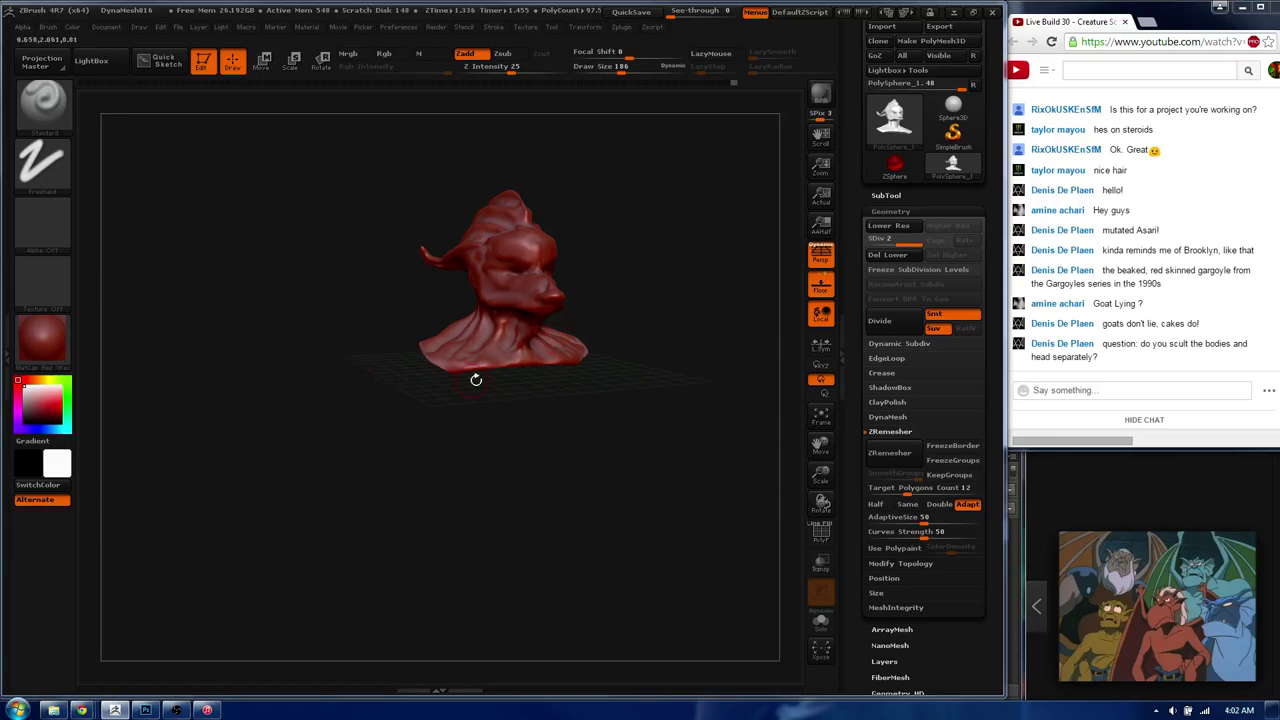
pyautogui.keyDown('alt'); pyautogui.moveTo(469, 361); pyautogui.dragTo(506, 377); pyautogui.keyUp('alt')
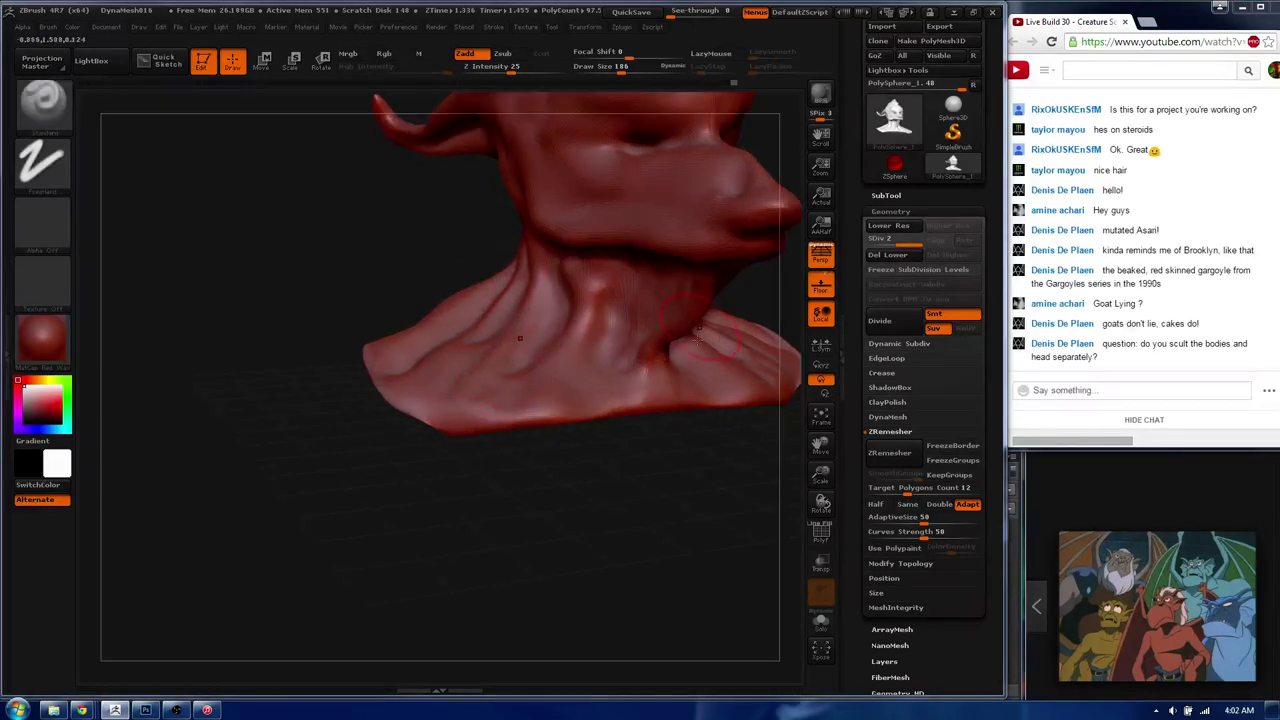
pyautogui.moveTo(697, 340); pyautogui.dragTo(459, 338)
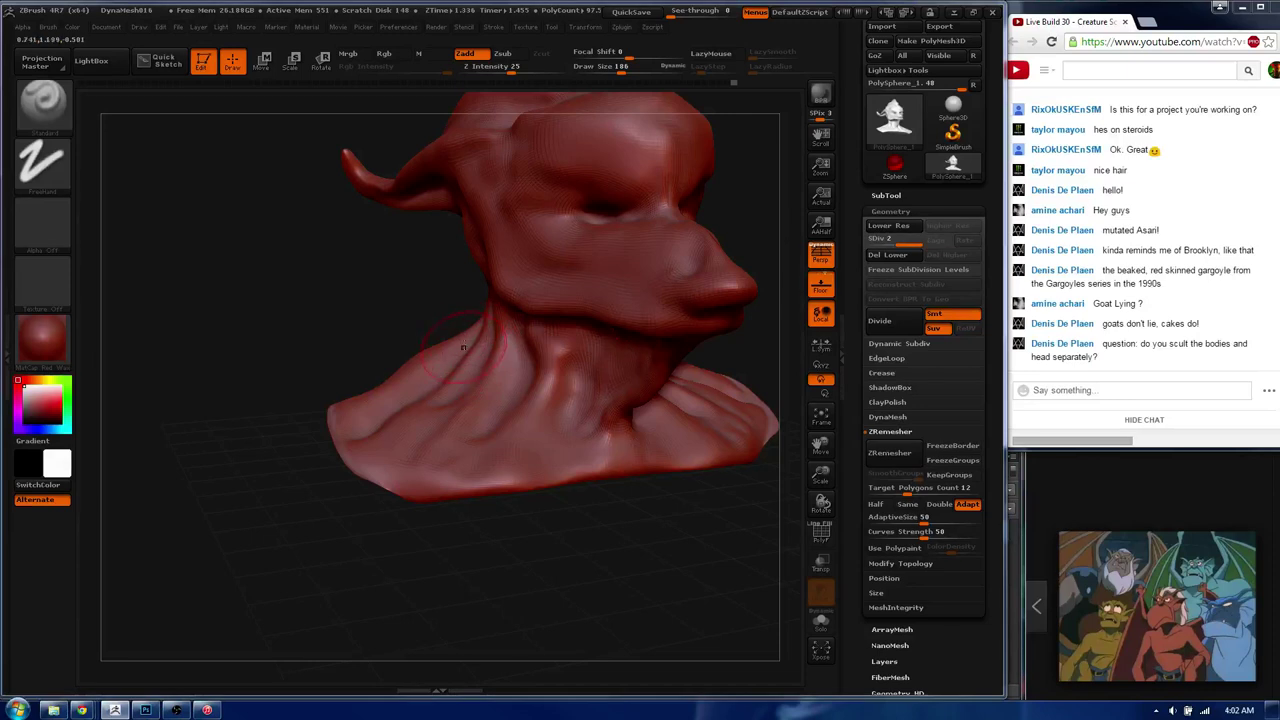
pyautogui.moveTo(484, 380); pyautogui.dragTo(520, 326)
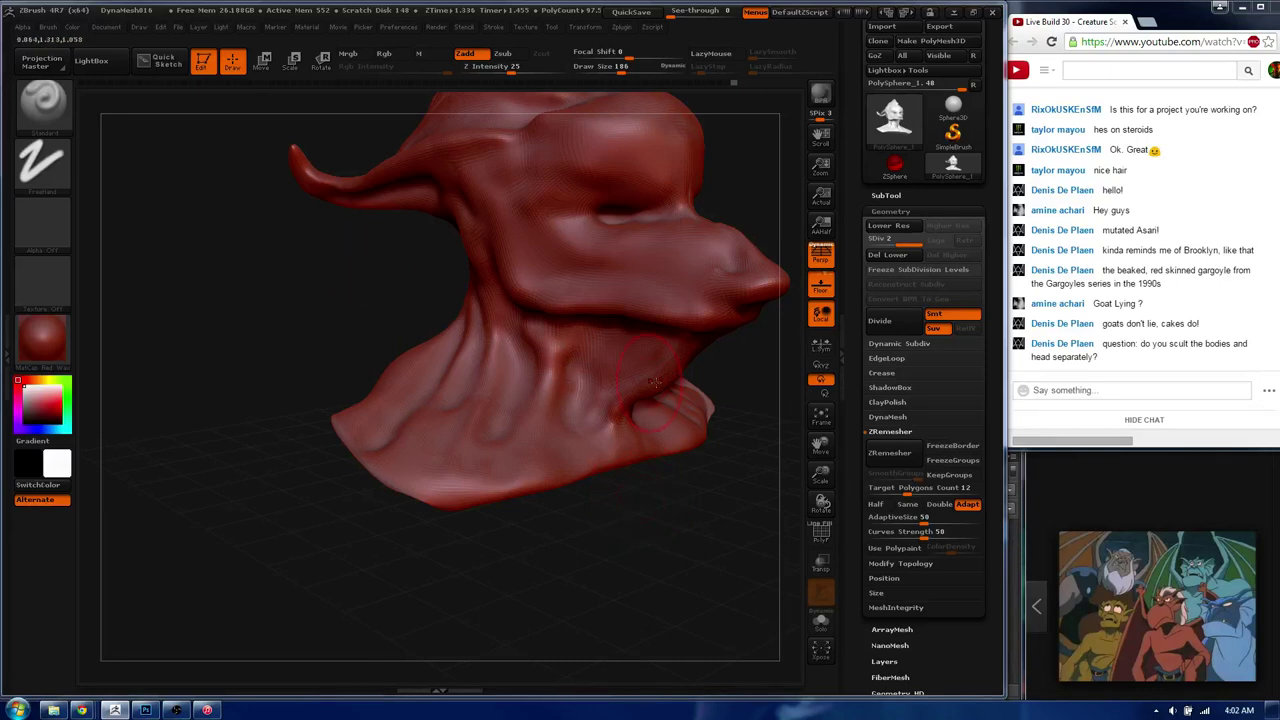
pyautogui.moveTo(543, 364)
pyautogui.mouseDown()
pyautogui.moveTo(585, 356)
pyautogui.moveTo(516, 325)
pyautogui.mouseUp()
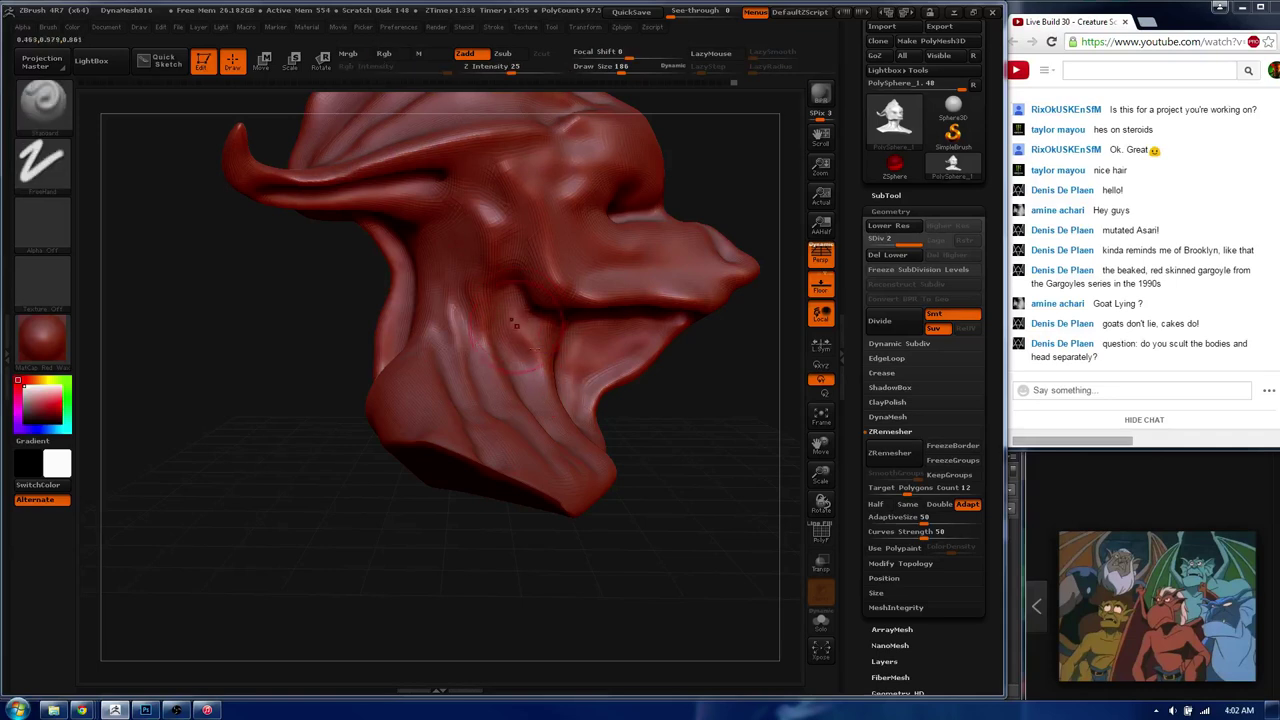
pyautogui.moveTo(478, 267); pyautogui.dragTo(486, 399)
pyautogui.moveTo(411, 342); pyautogui.dragTo(469, 346)
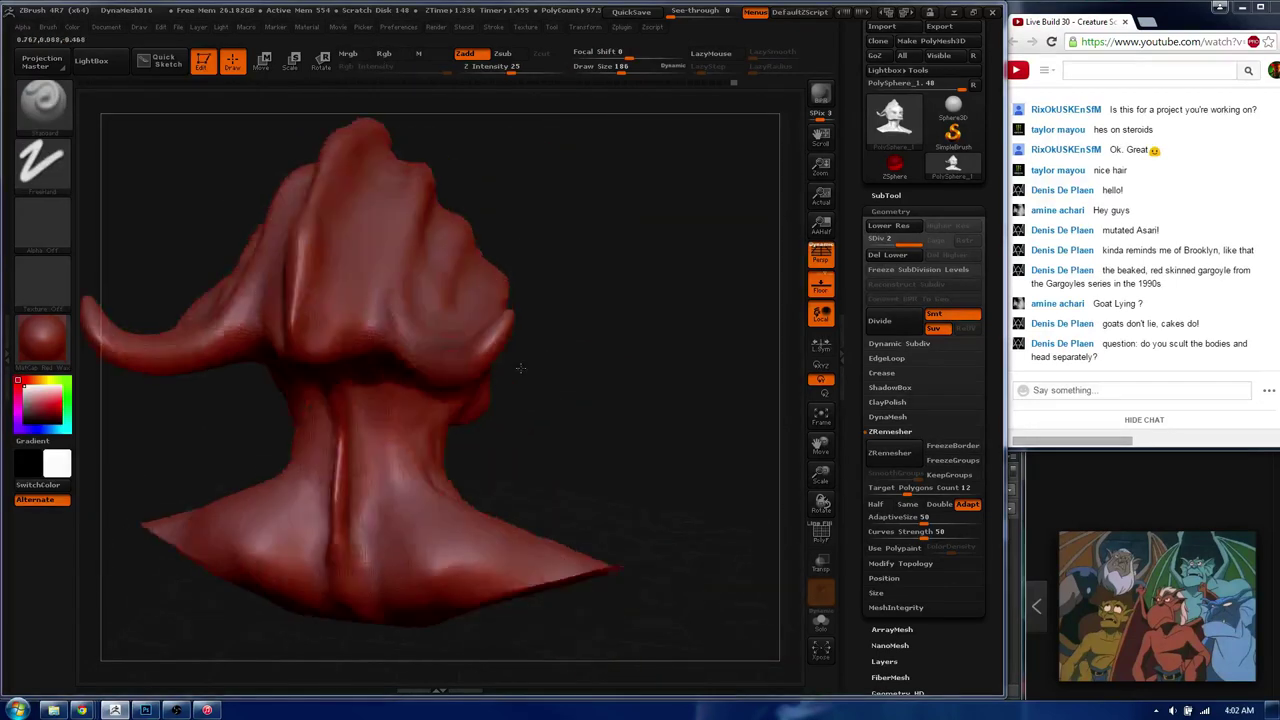
pyautogui.moveTo(356, 483); pyautogui.dragTo(463, 349)
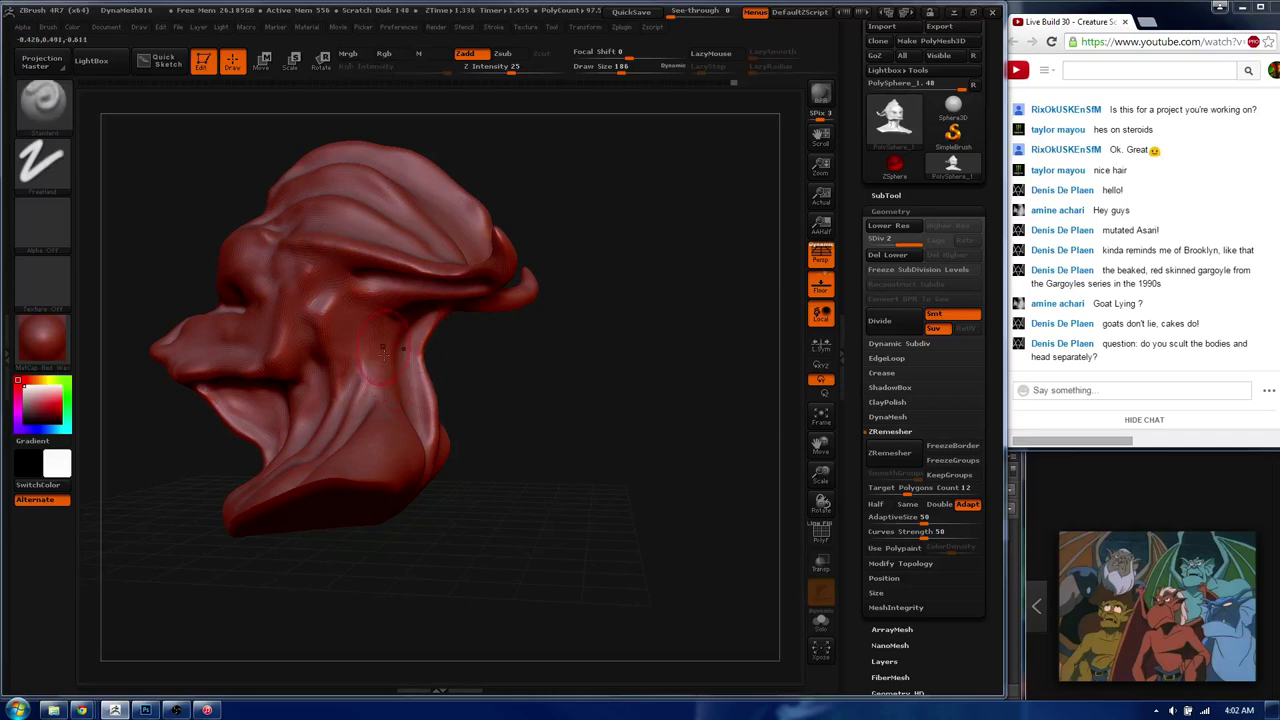
pyautogui.moveTo(383, 425); pyautogui.dragTo(568, 525)
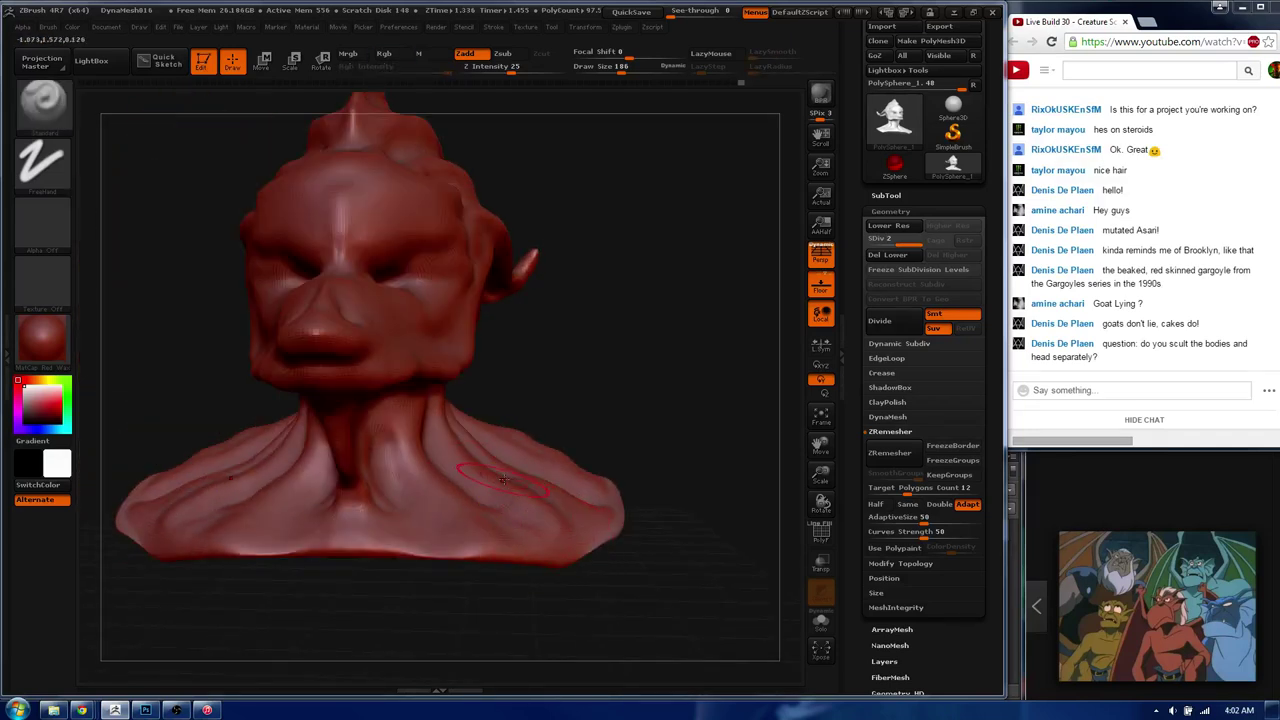
# - Switch to a dots-stroke brush and resculpt the creases on the front of the neck
pyautogui.press('b')
pyautogui.click(516, 479)
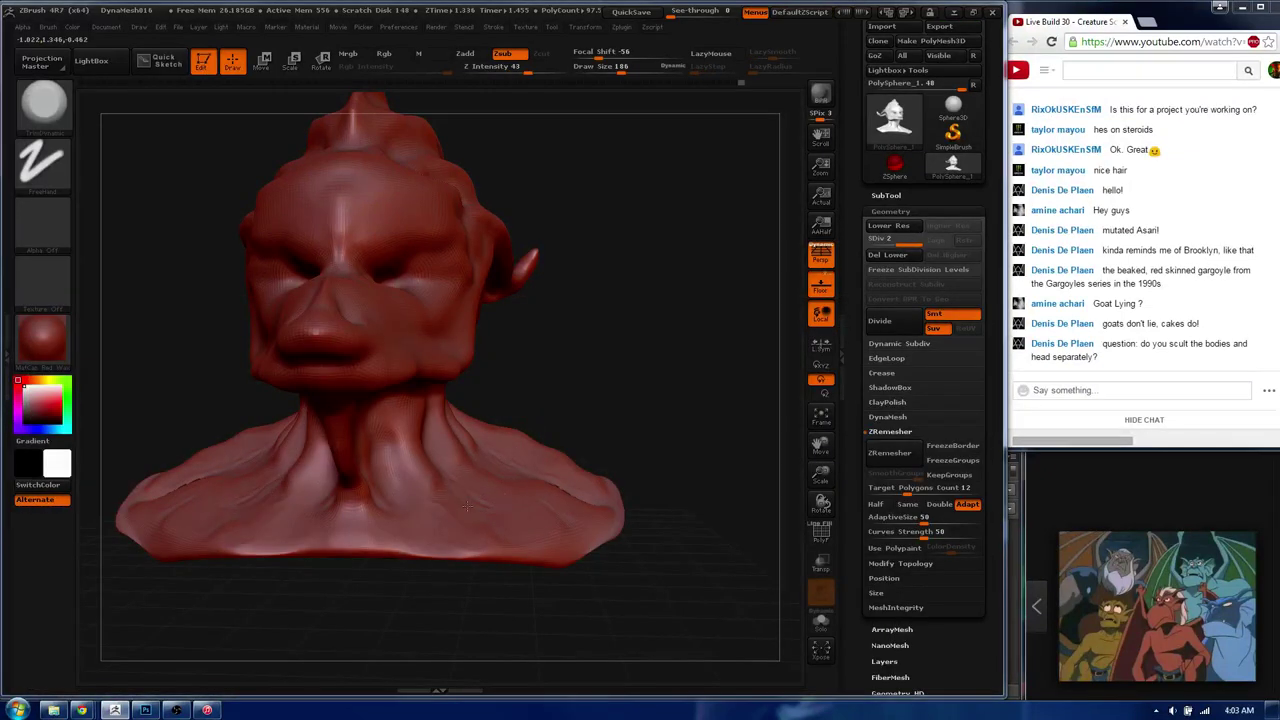
pyautogui.press('b')
pyautogui.press('s')
pyautogui.press('t')
pyautogui.keyDown('shift'); pyautogui.moveTo(457, 480); pyautogui.dragTo(463, 430); pyautogui.keyUp('shift')
pyautogui.moveTo(409, 486); pyautogui.dragTo(502, 403)
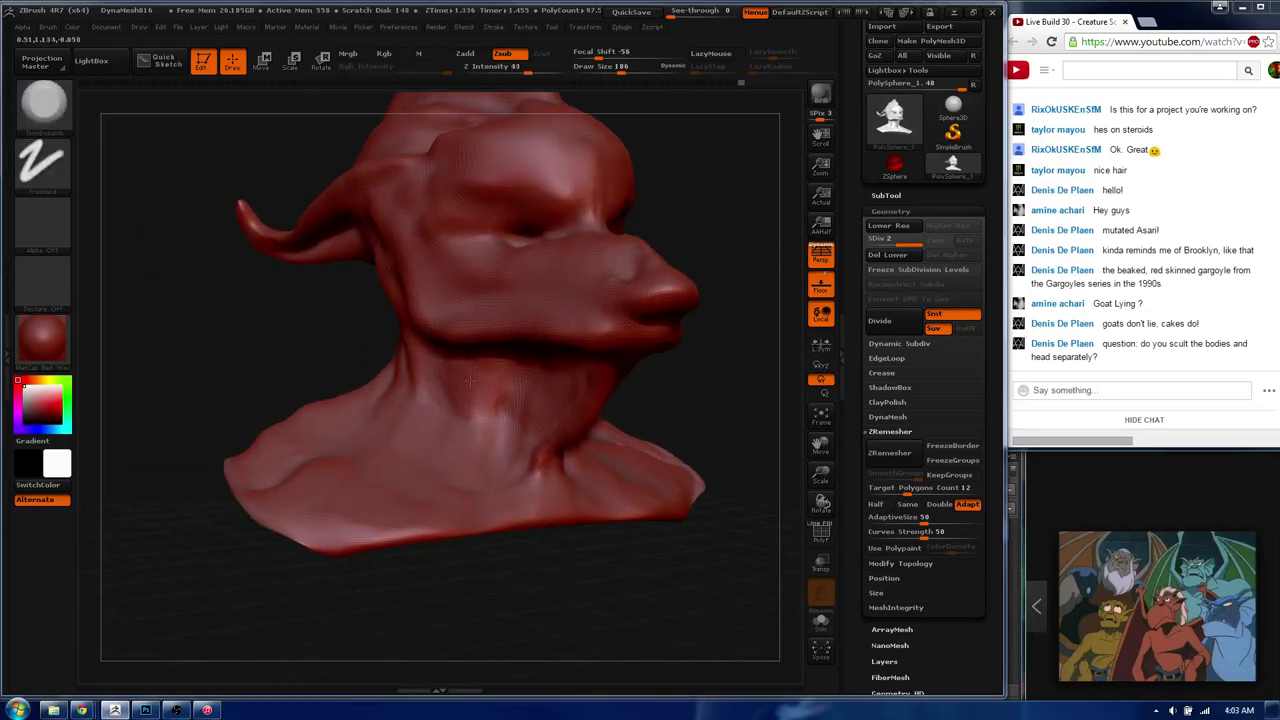
# - Return to the Standard brush and shift the Chrome reference window to the right
pyautogui.press('s')
pyautogui.press('t')
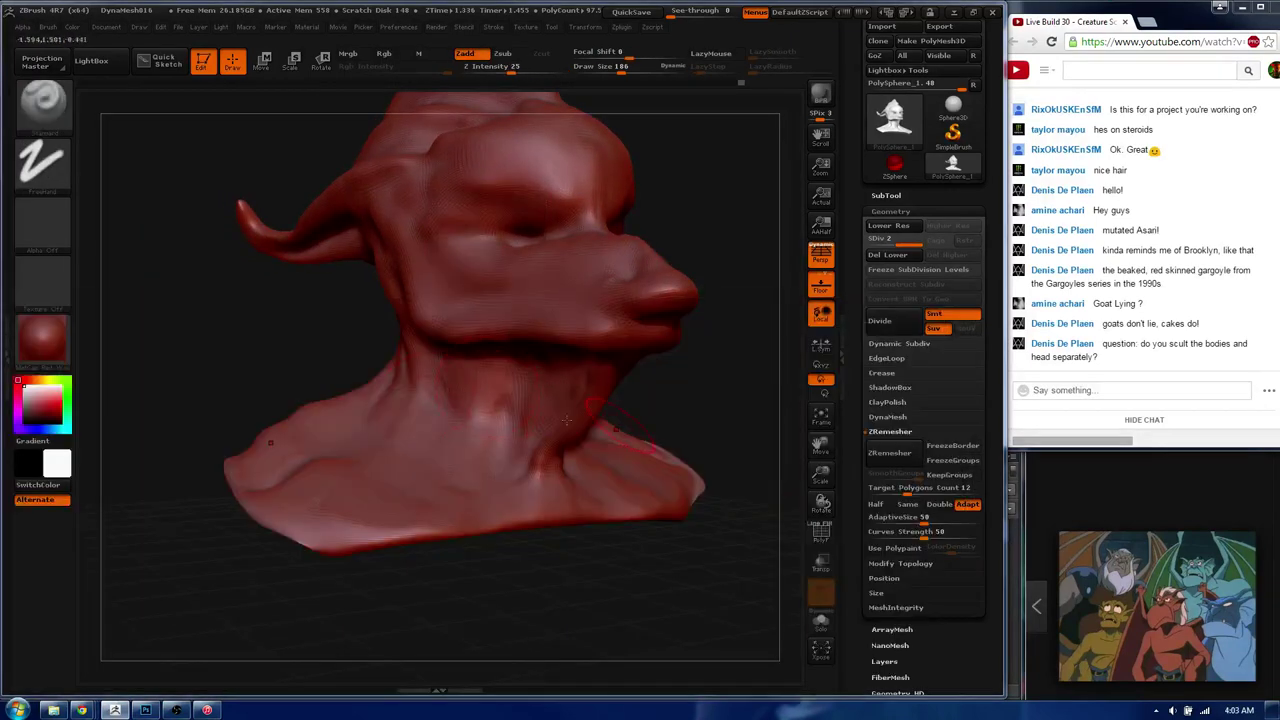
pyautogui.hotkey('alt', 'Tab')
pyautogui.moveTo(1193, 310); pyautogui.dragTo(1279, 334)
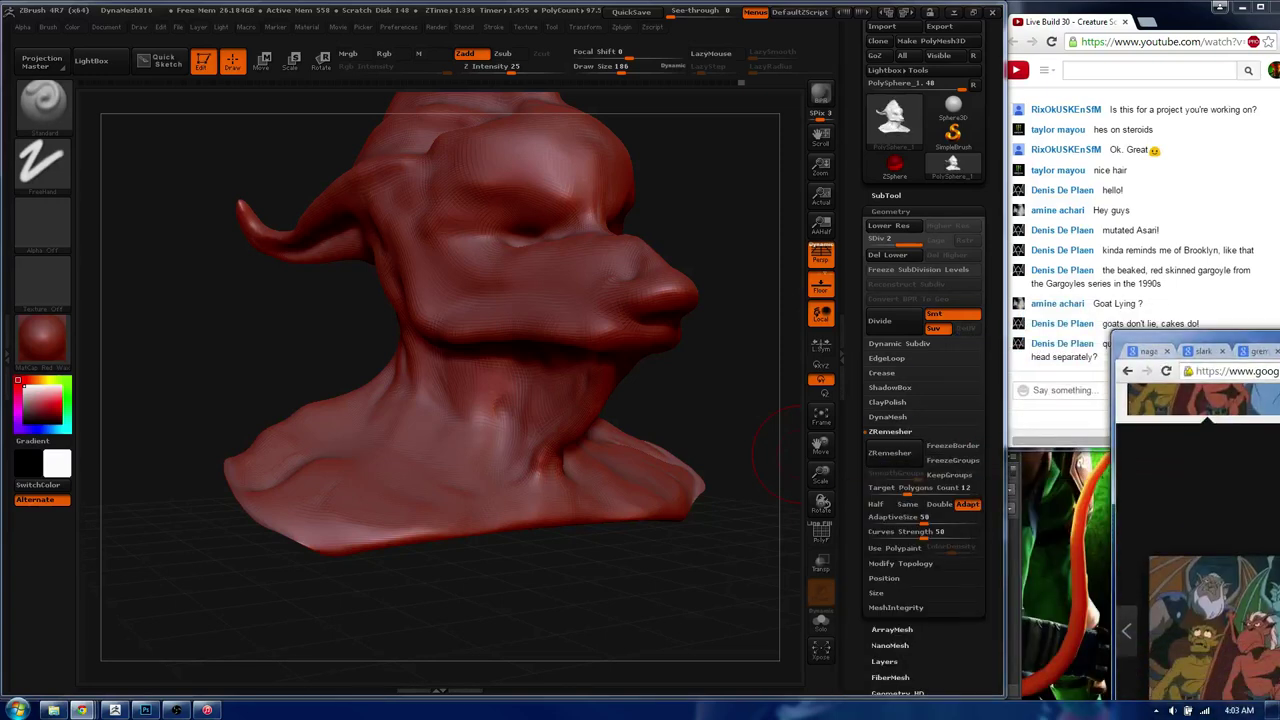
# - Move the lizard image references up beside the sculpt and turn the head to a front view
pyautogui.moveTo(1265, 338); pyautogui.dragTo(1151, 174)
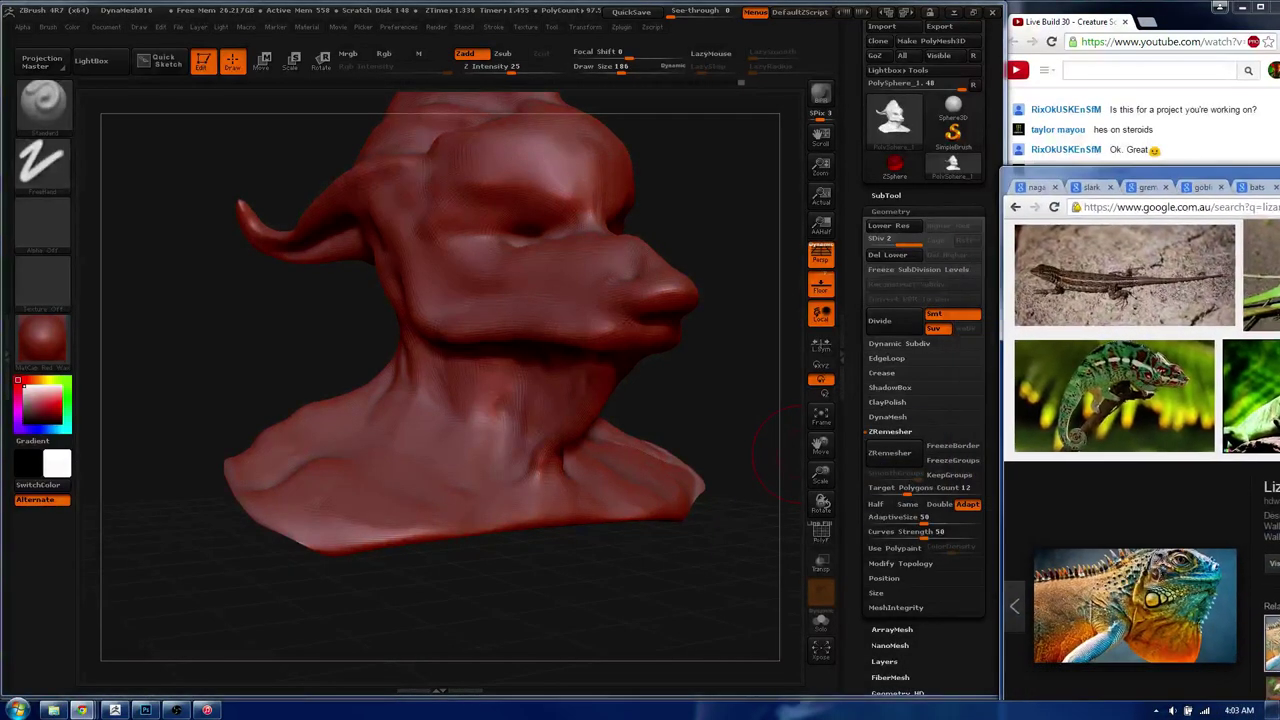
pyautogui.moveTo(457, 251); pyautogui.dragTo(557, 385)
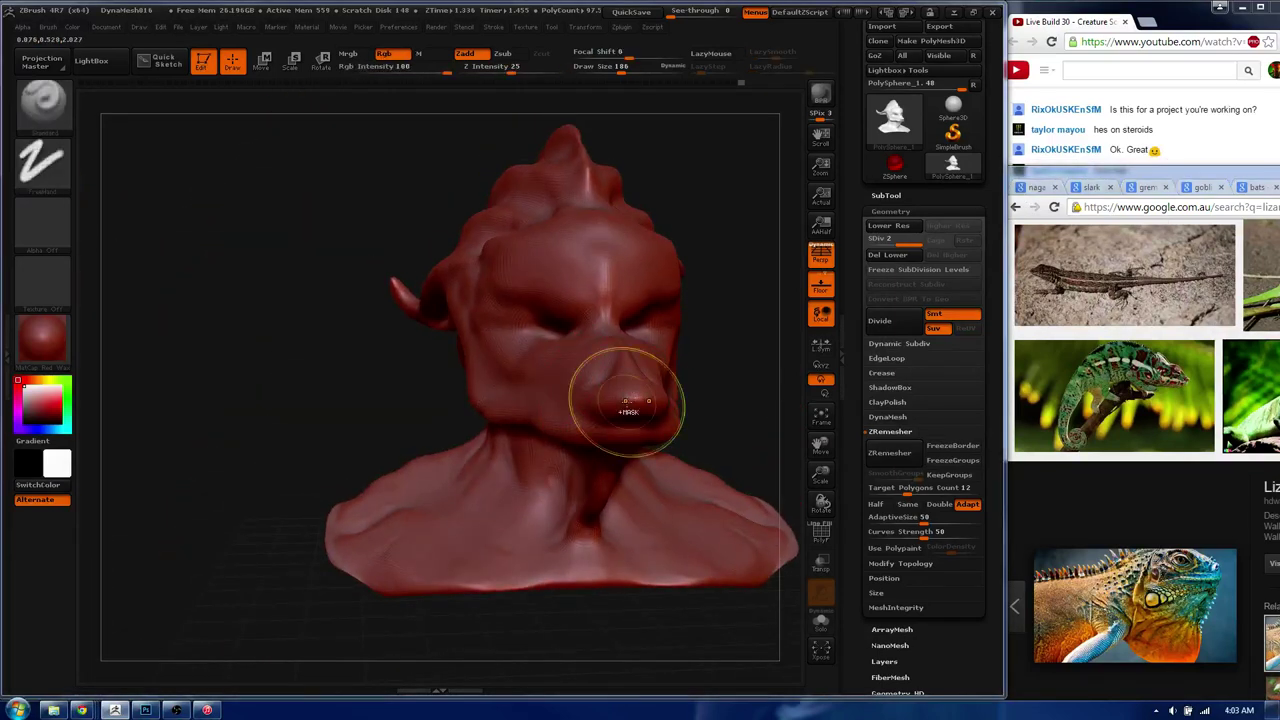
pyautogui.moveTo(557, 385)
pyautogui.keyDown('shift'); pyautogui.mouseDown()
pyautogui.moveTo(628, 398)
pyautogui.moveTo(590, 395)
pyautogui.moveTo(608, 401)
pyautogui.mouseUp(); pyautogui.keyUp('shift')
pyautogui.press('s')
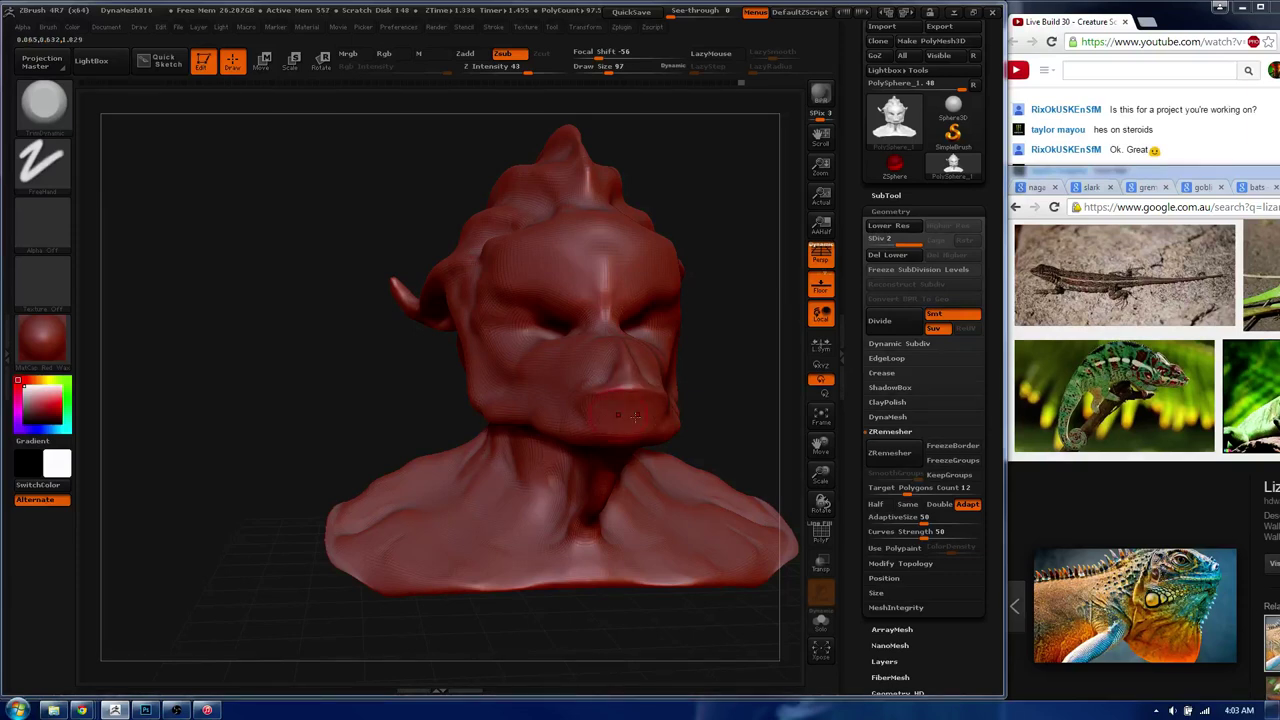
pyautogui.moveTo(635, 415); pyautogui.dragTo(572, 408, button='right')
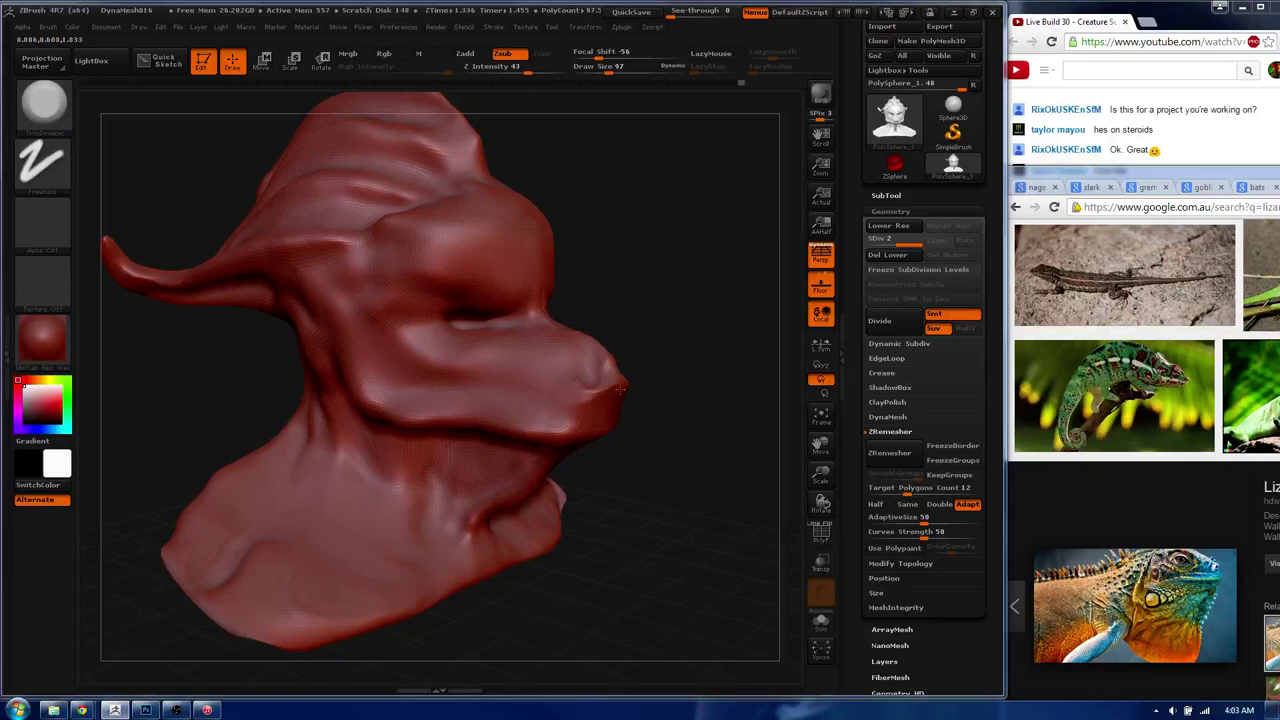
pyautogui.moveTo(619, 390); pyautogui.dragTo(580, 400, button='right')
# - Pick a different sculpting brush at size 181 and zoom in on the snout
pyautogui.press('b')
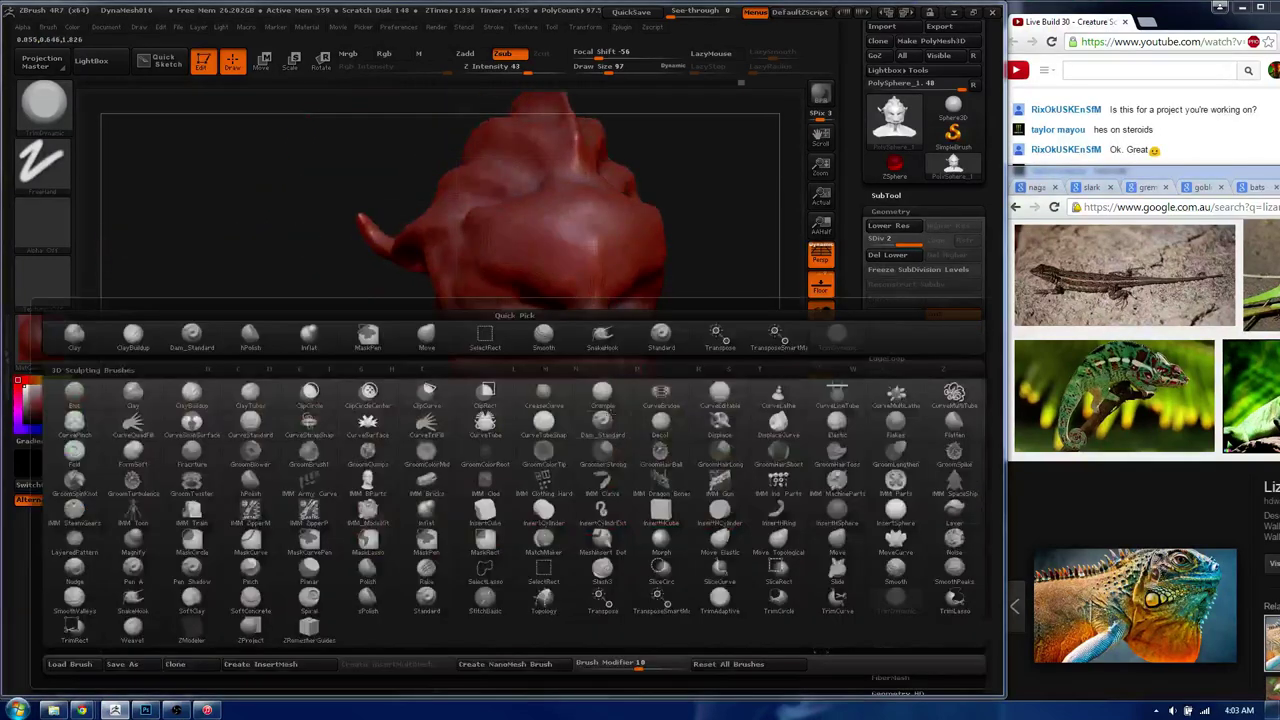
pyautogui.click(616, 410)
pyautogui.press('s')
pyautogui.moveTo(600, 403); pyautogui.dragTo(640, 403)
pyautogui.moveTo(610, 405); pyautogui.dragTo(637, 425, button='right')
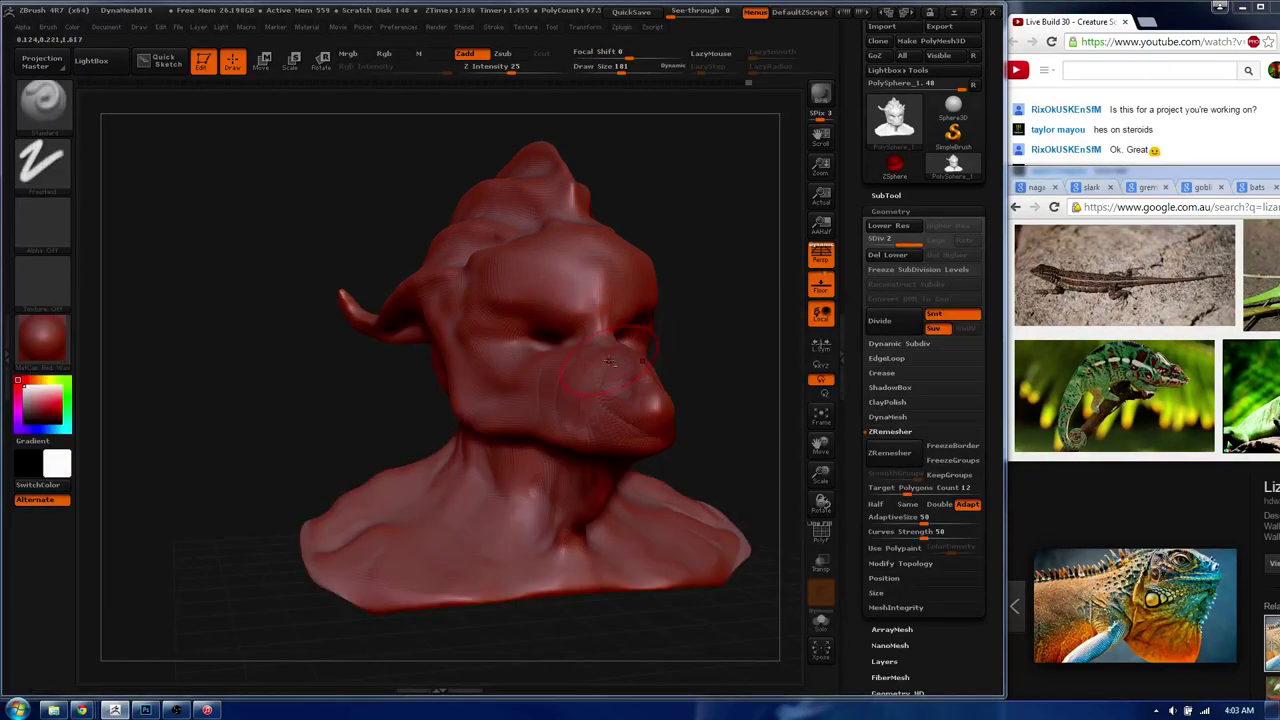
pyautogui.keyDown('alt'); pyautogui.moveTo(607, 362); pyautogui.dragTo(770, 225, button='right'); pyautogui.keyUp('alt')
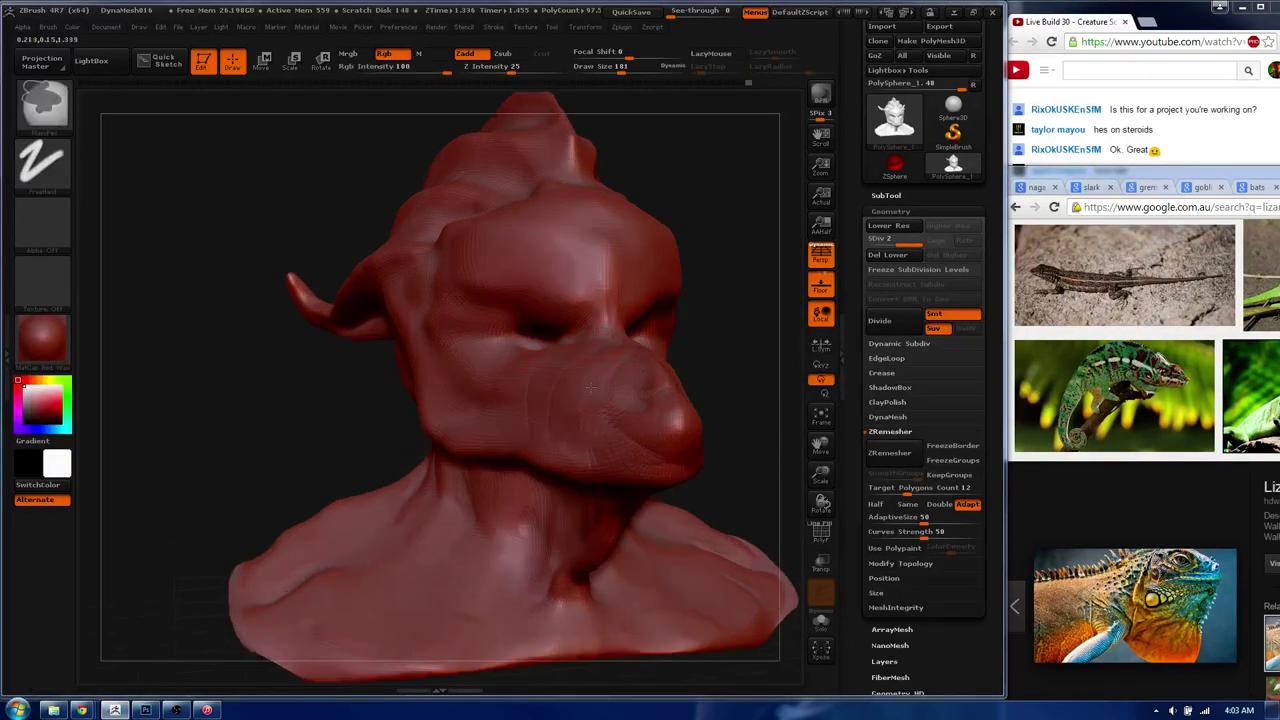
pyautogui.click(1190, 28)
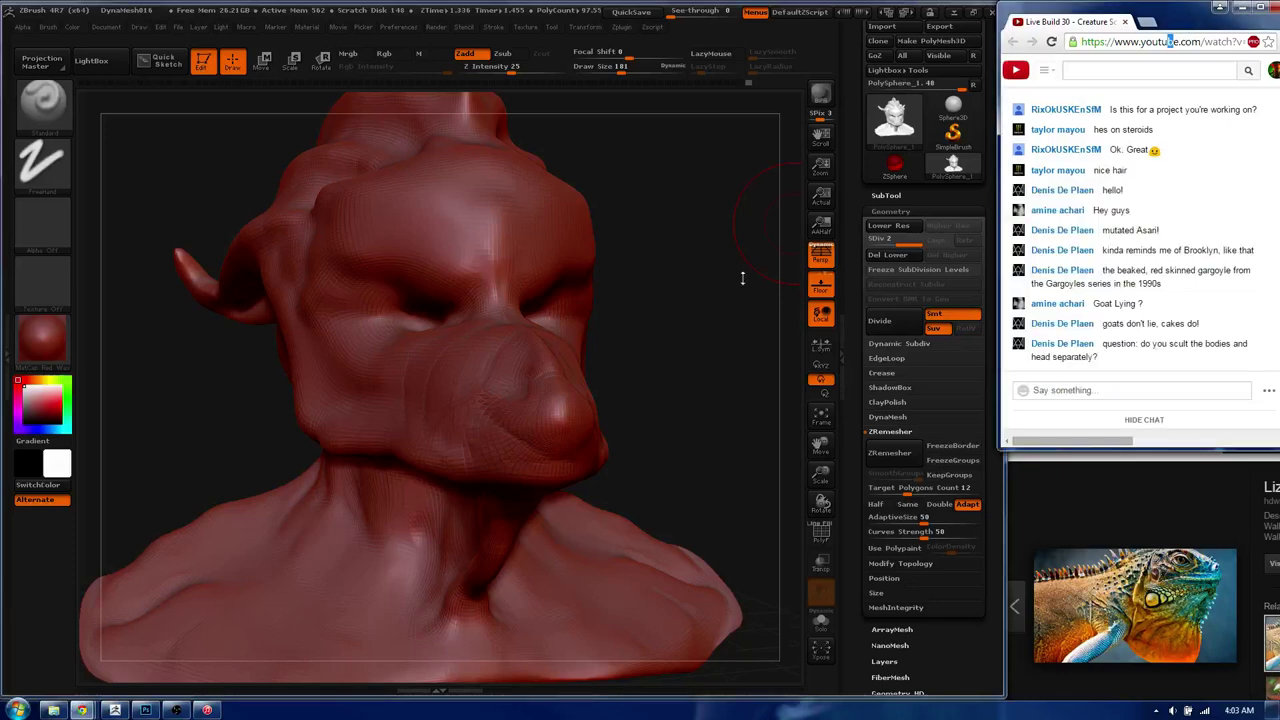
pyautogui.moveTo(743, 277); pyautogui.dragTo(543, 408)
# - At draw size 65, smooth the snout's side and deepen the mouth groove along the jaw
pyautogui.press('s')
pyautogui.moveTo(578, 487); pyautogui.dragTo(617, 528)
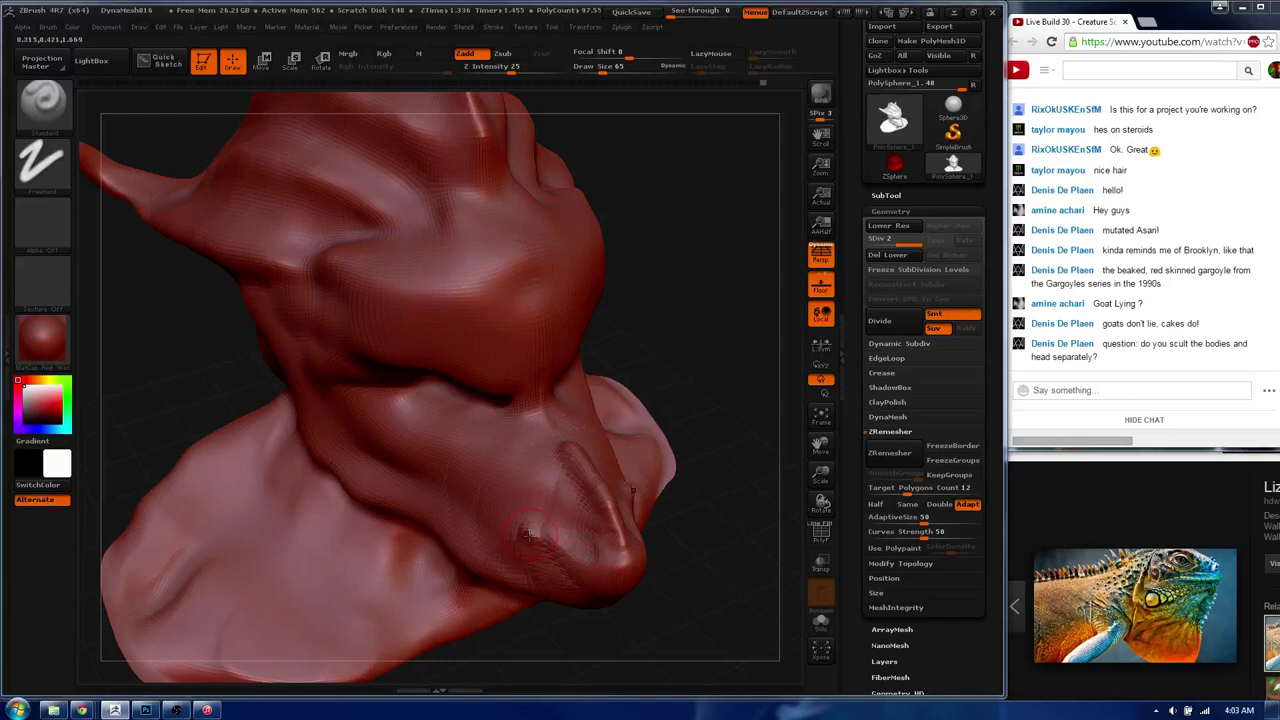
pyautogui.moveTo(474, 500)
pyautogui.mouseDown()
pyautogui.moveTo(463, 451)
pyautogui.moveTo(543, 400)
pyautogui.moveTo(470, 480)
pyautogui.moveTo(563, 451)
pyautogui.mouseUp()
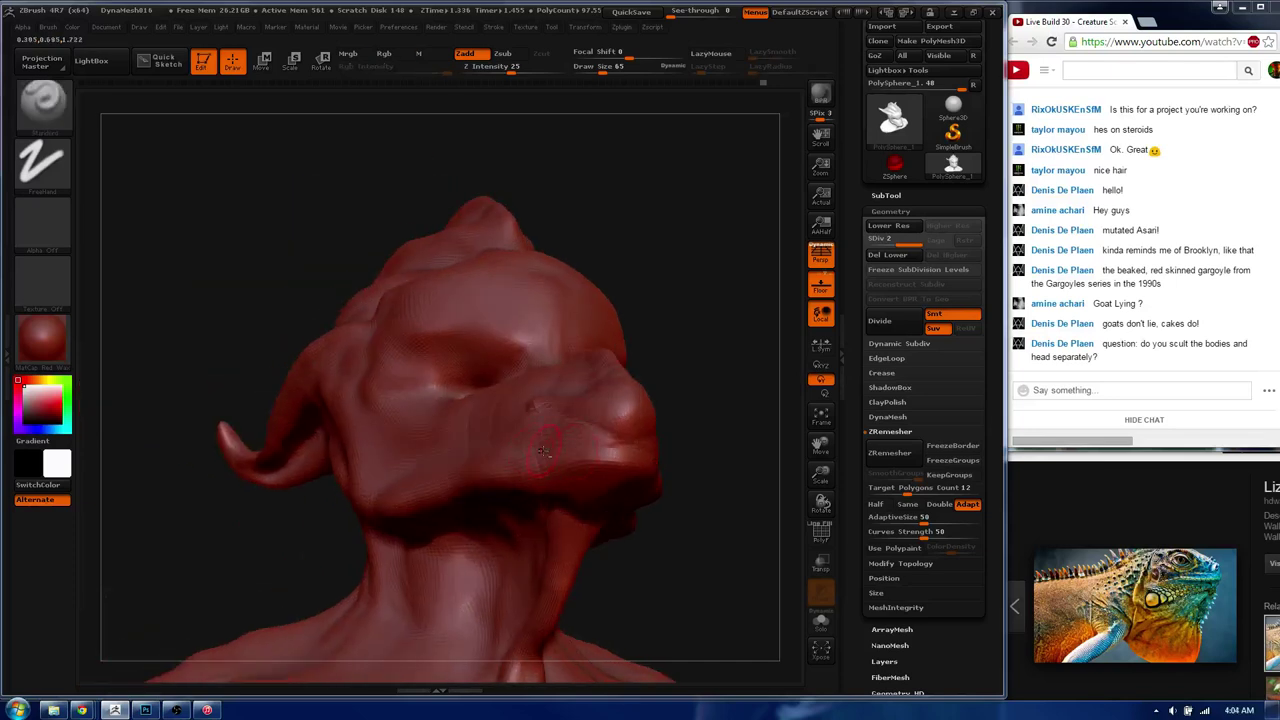
pyautogui.press('shift')
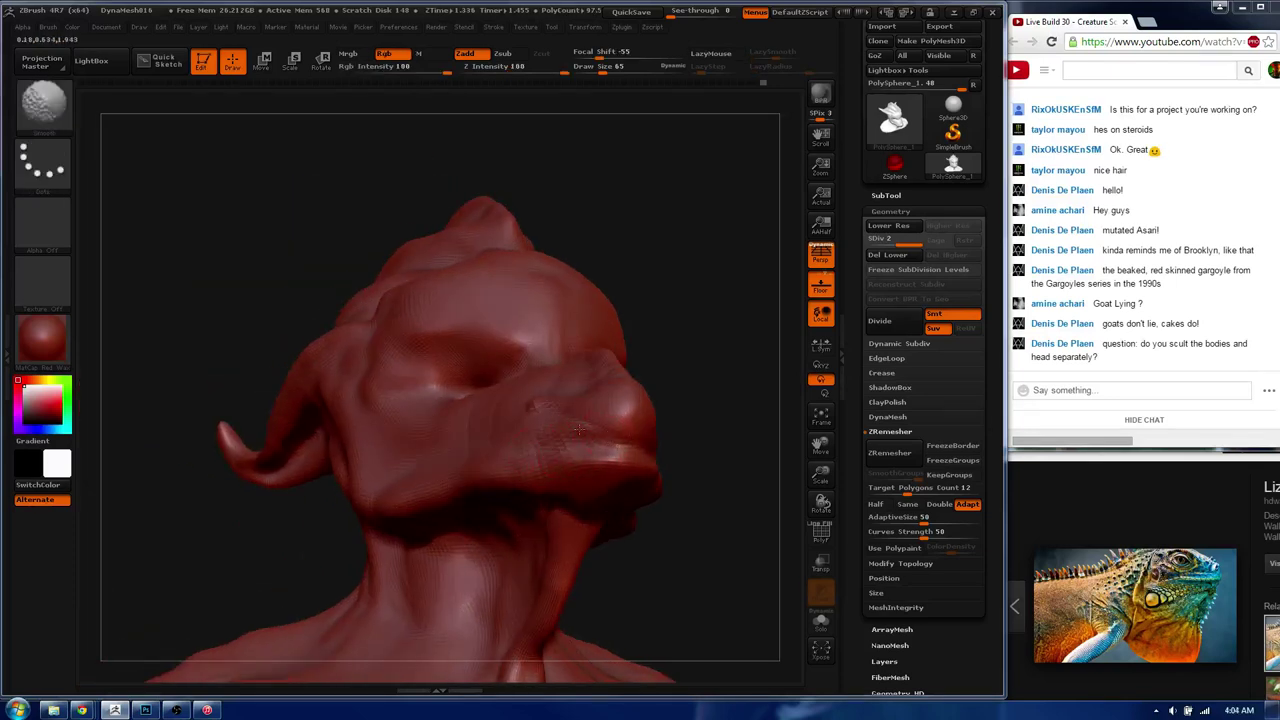
pyautogui.moveTo(618, 432); pyautogui.dragTo(595, 450)
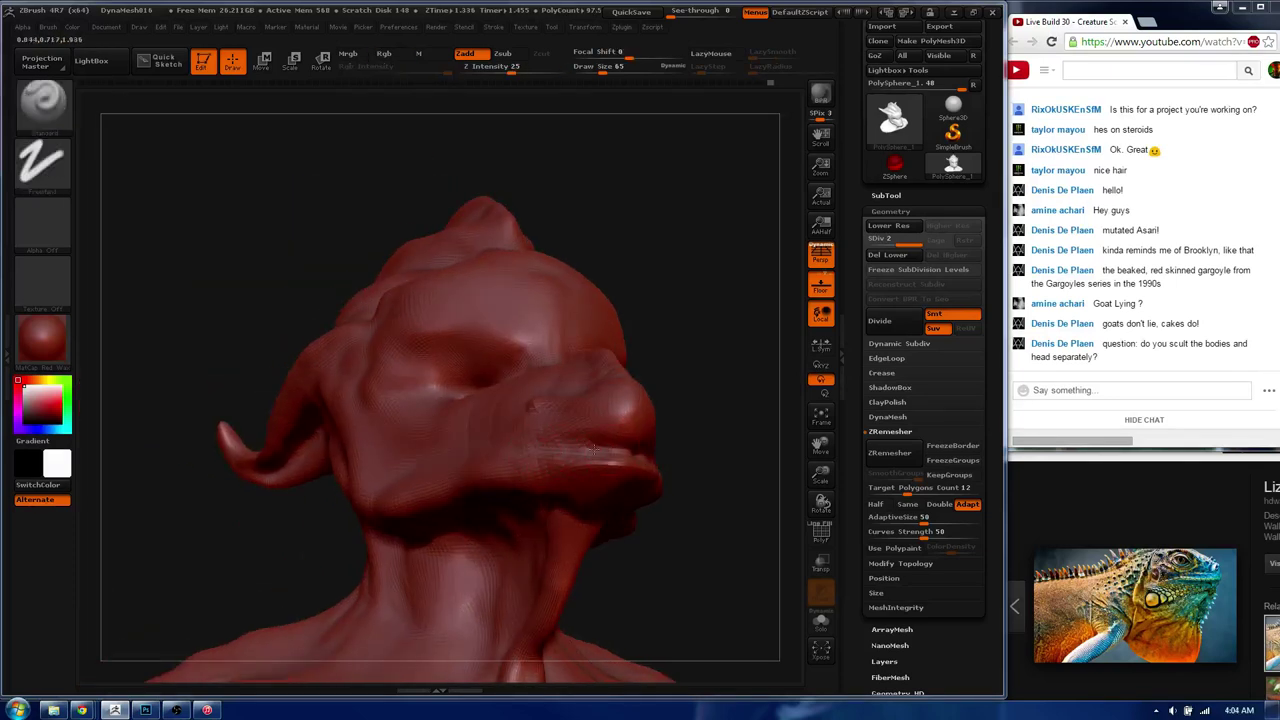
pyautogui.moveTo(570, 447); pyautogui.dragTo(540, 452, button='right')
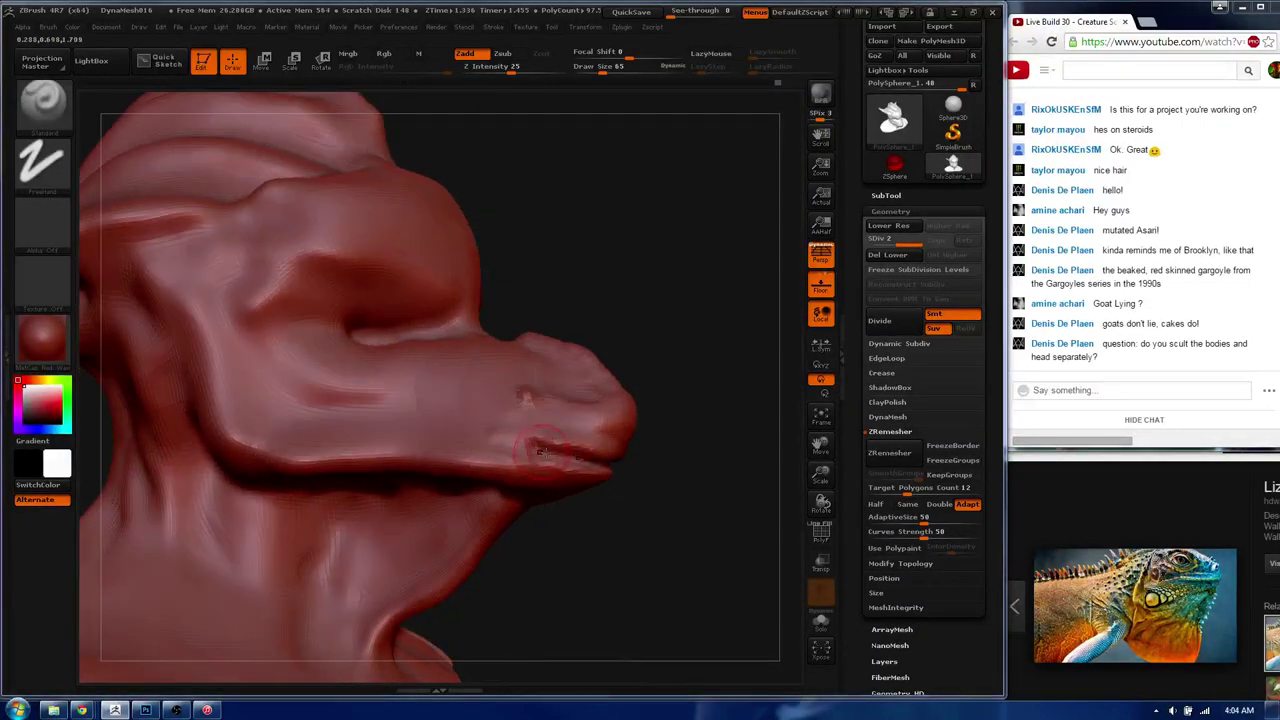
pyautogui.moveTo(540, 451); pyautogui.dragTo(369, 447)
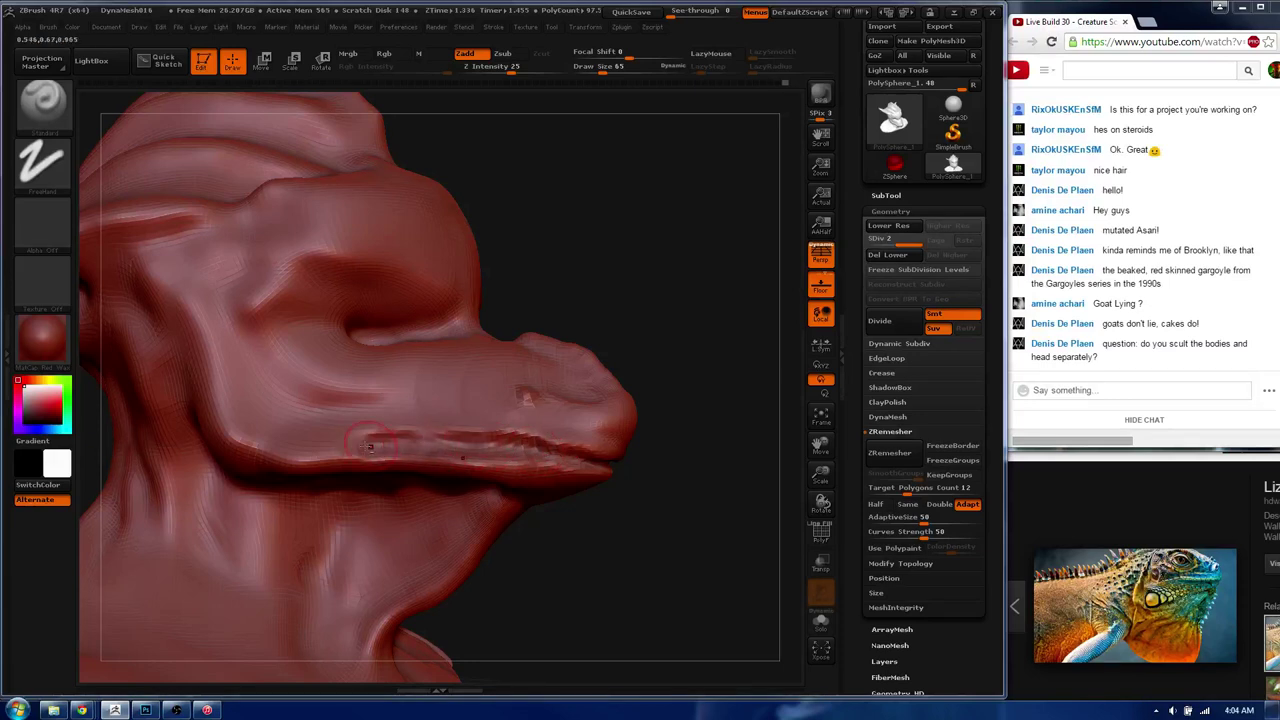
# - Undo the last stroke and orbit to check the jaw, head top, neck and shoulders
pyautogui.moveTo(483, 441); pyautogui.dragTo(480, 450, button='right')
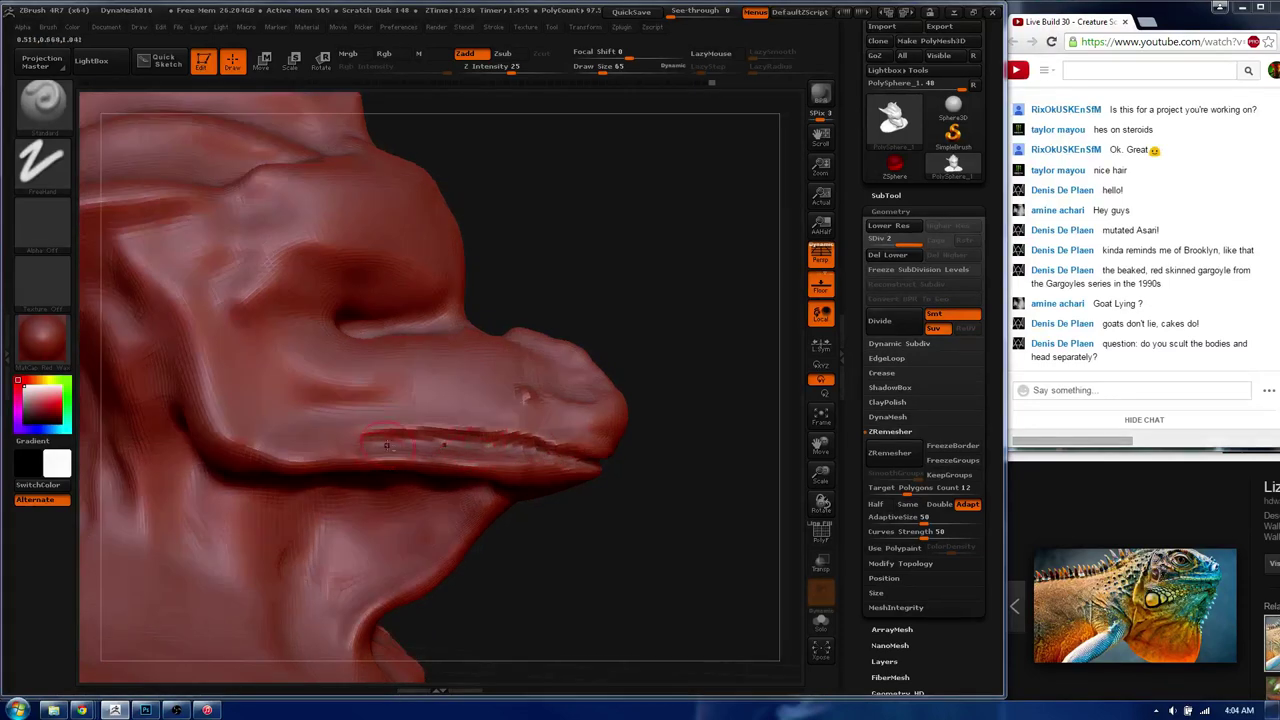
pyautogui.hotkey('ctrl', 'z')
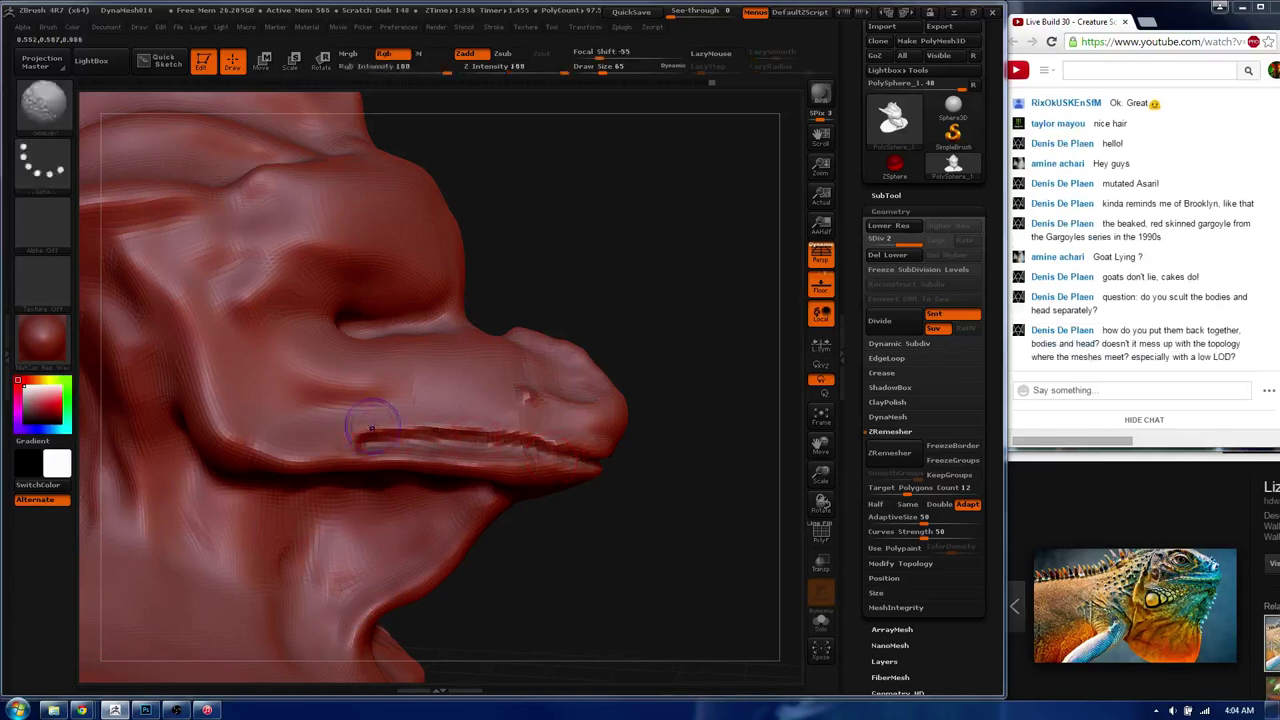
pyautogui.moveTo(520, 440); pyautogui.dragTo(460, 410, button='right')
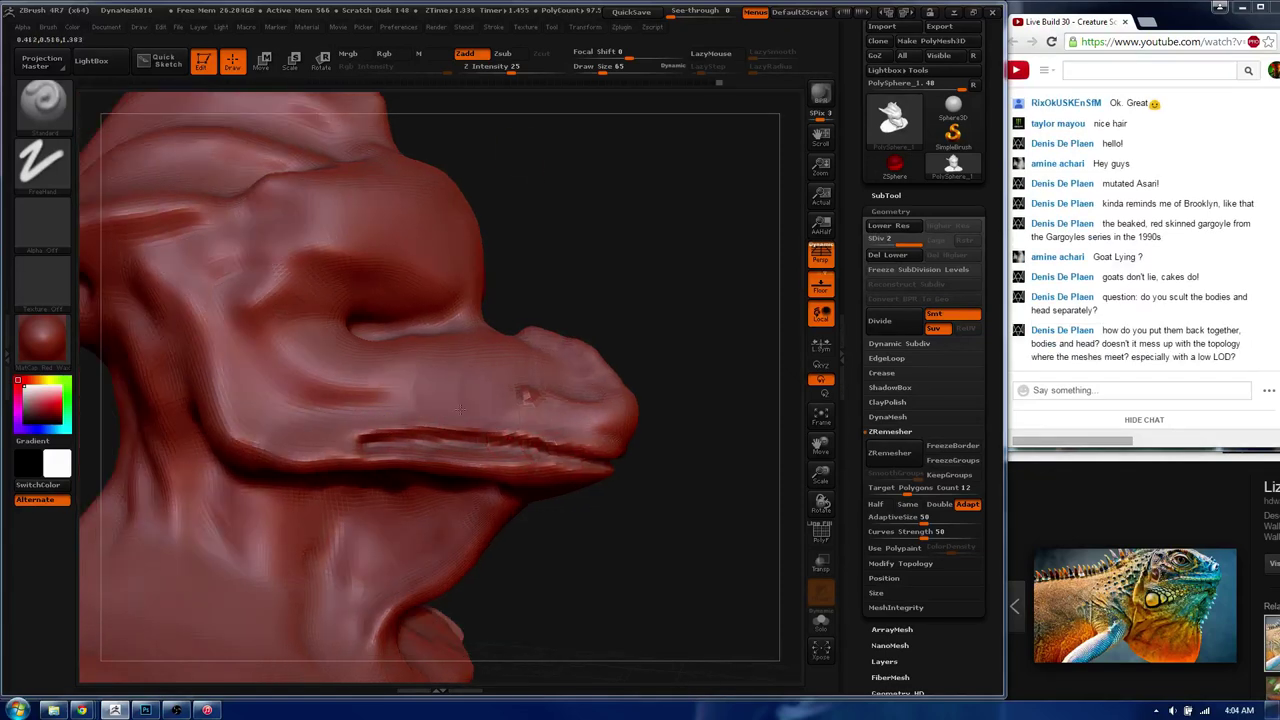
pyautogui.moveTo(409, 191); pyautogui.dragTo(414, 252, button='right')
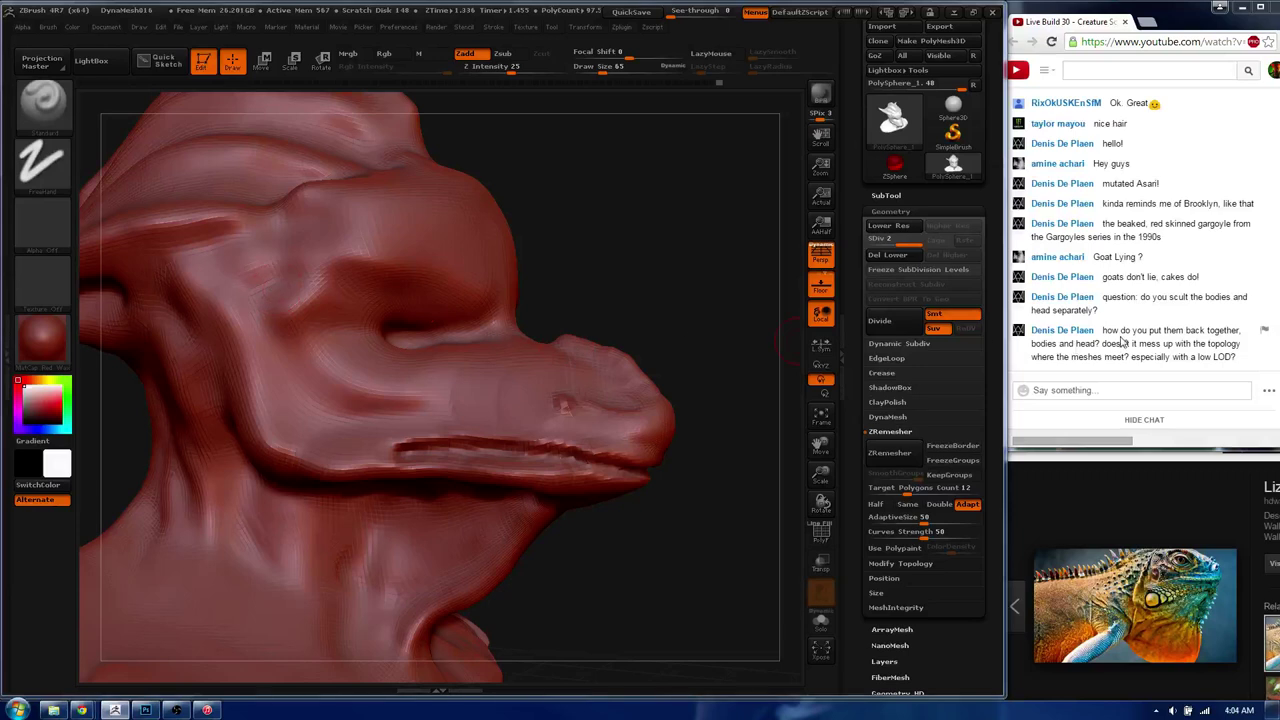
pyautogui.moveTo(1146, 357); pyautogui.dragTo(1070, 333)
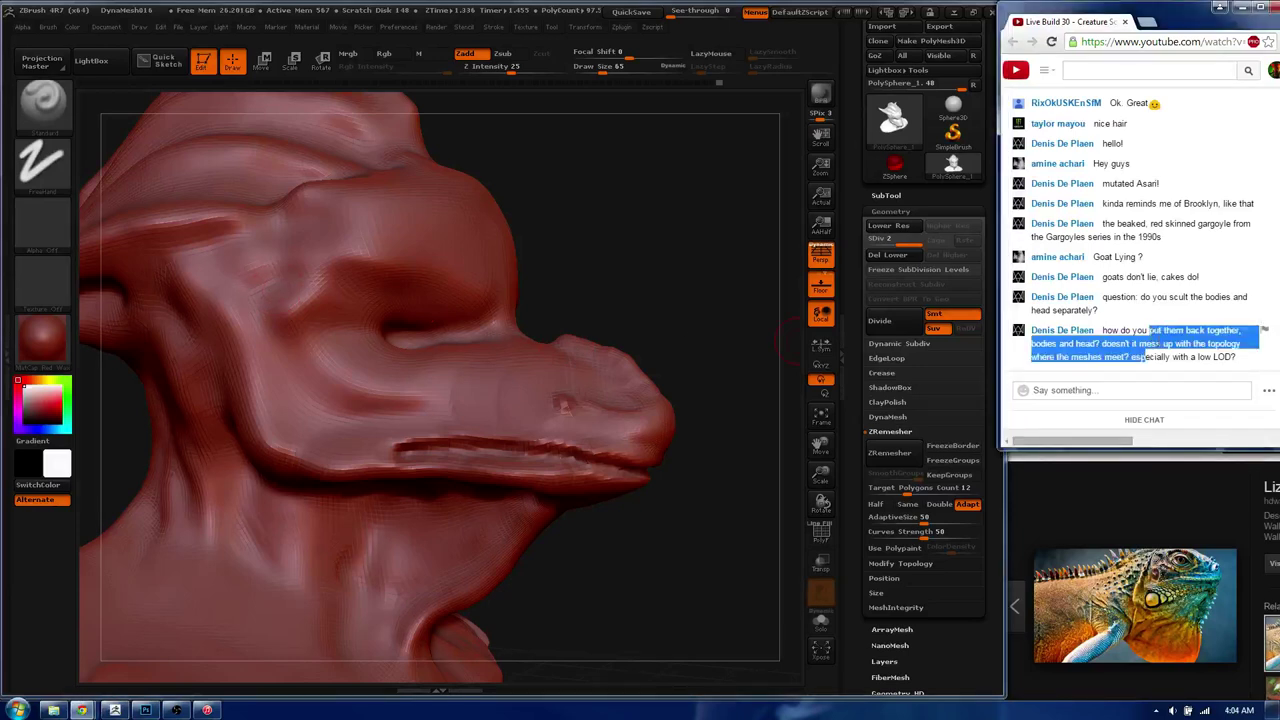
pyautogui.click(1070, 333)
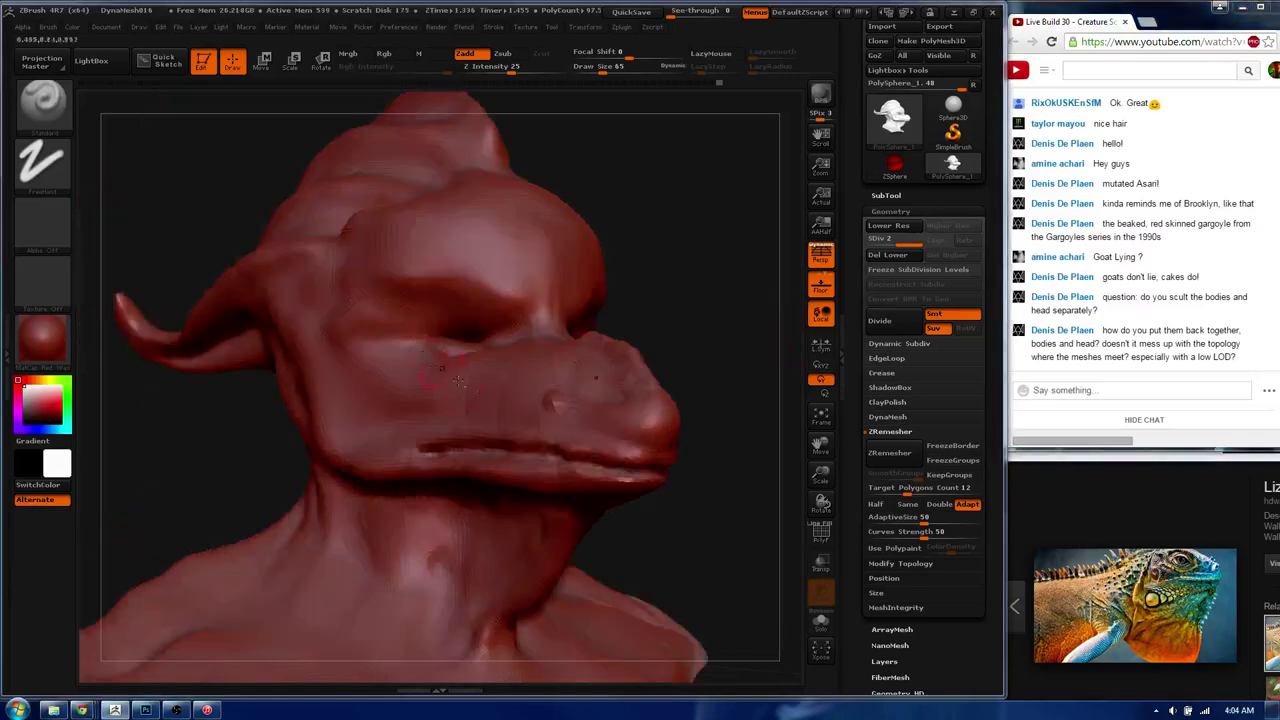
pyautogui.moveTo(490, 361); pyautogui.dragTo(467, 342)
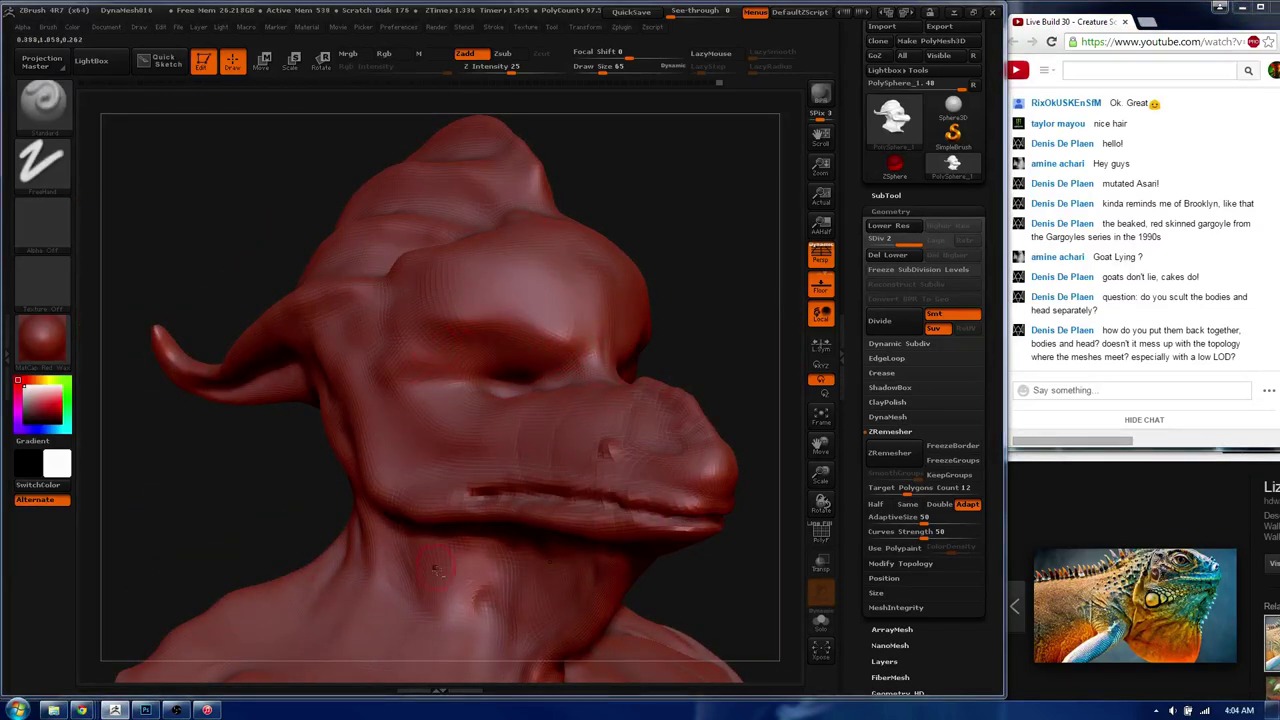
pyautogui.moveTo(435, 570); pyautogui.dragTo(340, 462)
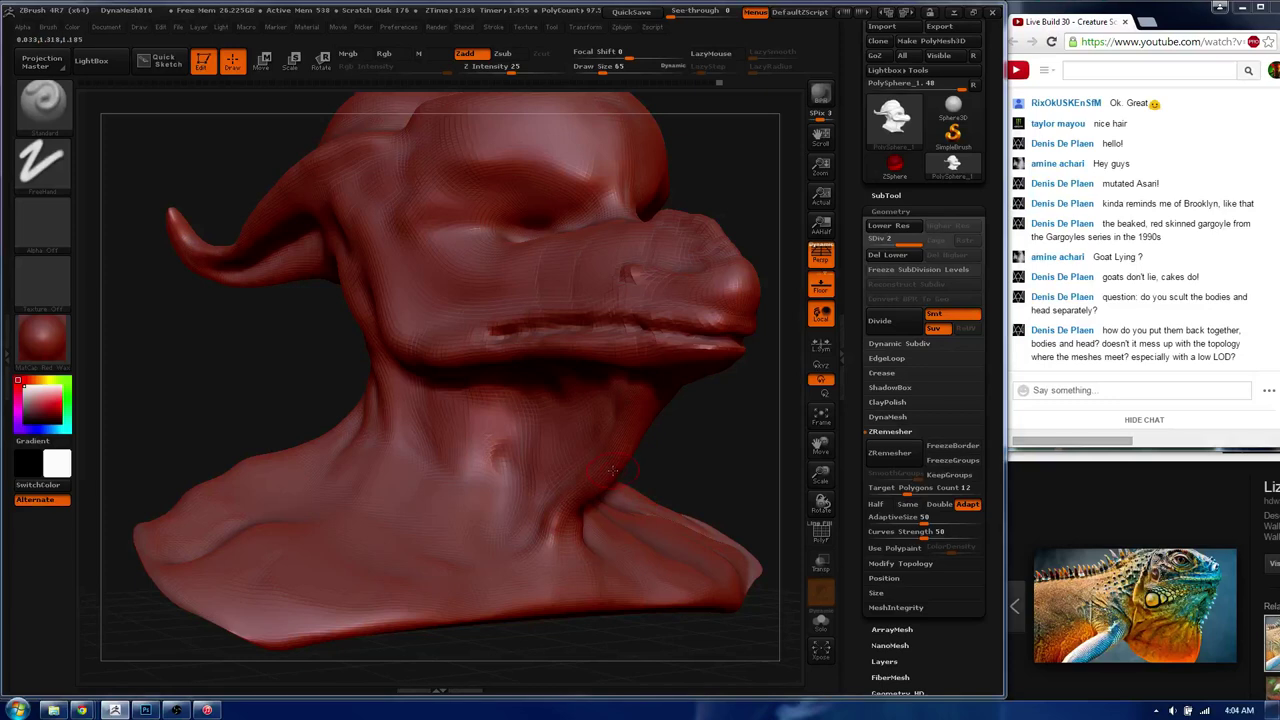
# - Deepen the eyelid crease toward the snout and build up the upper eyelid bulge
pyautogui.moveTo(467, 376)
pyautogui.mouseDown()
pyautogui.moveTo(464, 401)
pyautogui.moveTo(528, 395)
pyautogui.mouseUp()
pyautogui.moveTo(693, 333); pyautogui.dragTo(506, 266, button='right')
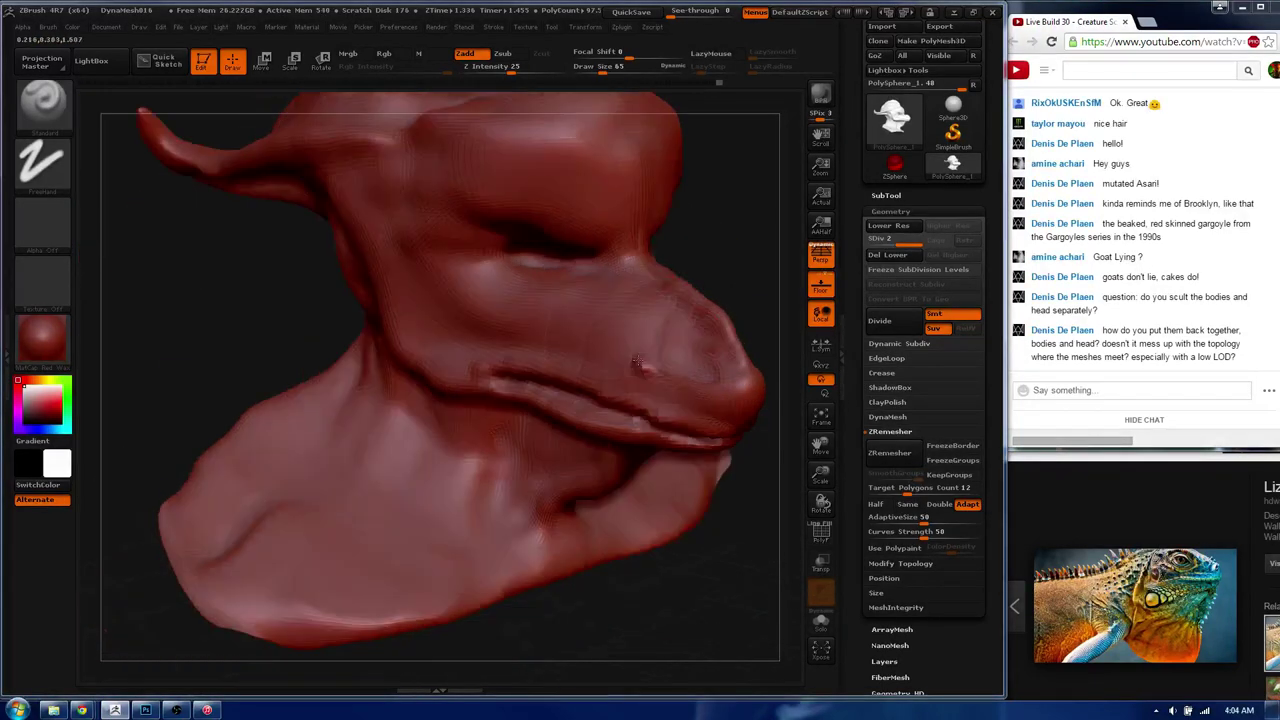
pyautogui.moveTo(506, 266)
pyautogui.mouseDown()
pyautogui.moveTo(471, 266)
pyautogui.moveTo(560, 284)
pyautogui.mouseUp()
pyautogui.moveTo(446, 258); pyautogui.dragTo(580, 276)
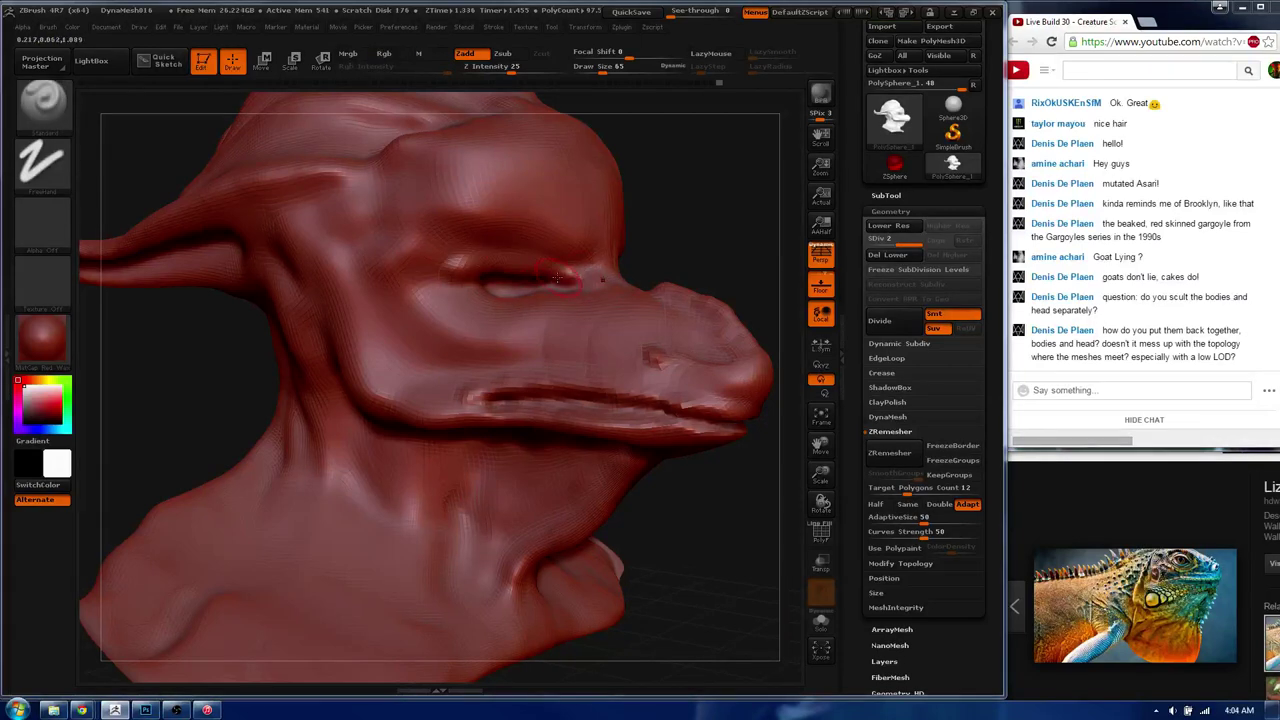
pyautogui.moveTo(482, 256); pyautogui.dragTo(576, 262)
pyautogui.moveTo(442, 255)
pyautogui.mouseDown()
pyautogui.moveTo(560, 262)
pyautogui.moveTo(628, 290)
pyautogui.moveTo(583, 343)
pyautogui.mouseUp()
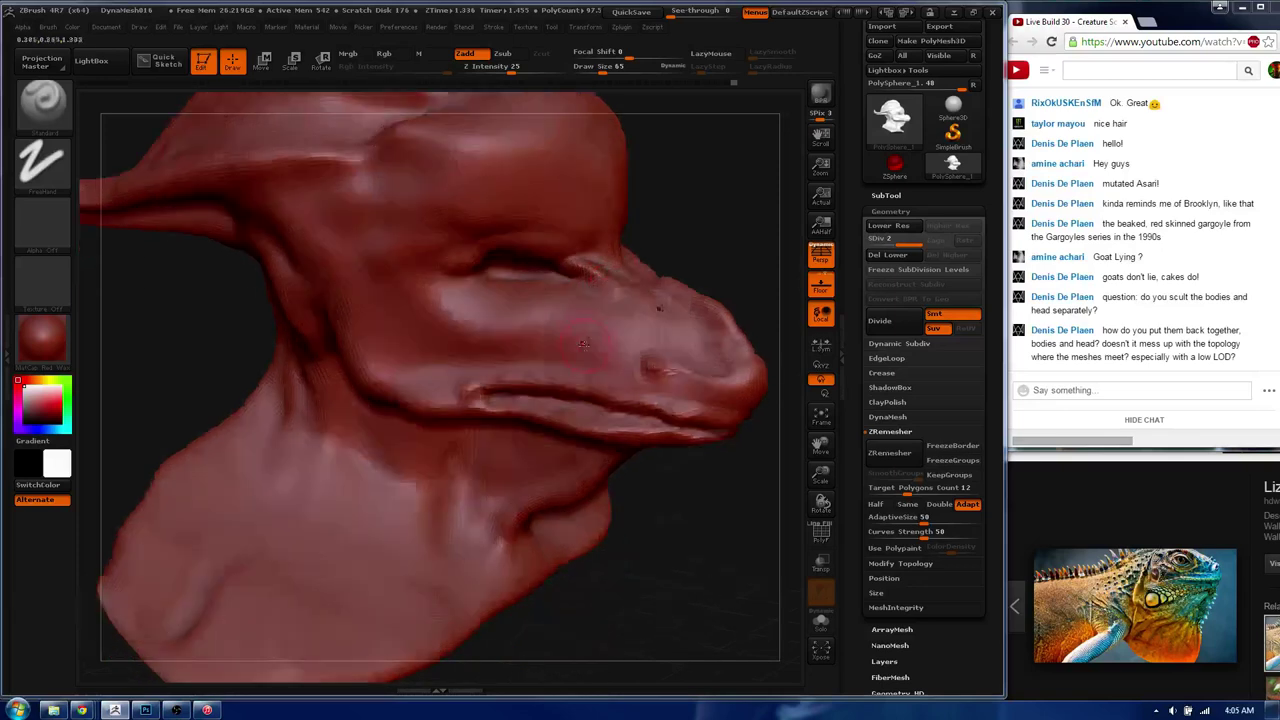
pyautogui.keyDown('shift'); pyautogui.moveTo(462, 283); pyautogui.dragTo(476, 291); pyautogui.keyUp('shift')
# - Carve and soften a crease below the eye, then add brow creases toward the eye corner
pyautogui.moveTo(536, 324)
pyautogui.mouseDown()
pyautogui.moveTo(472, 326)
pyautogui.moveTo(430, 290)
pyautogui.moveTo(455, 320)
pyautogui.moveTo(510, 340)
pyautogui.mouseUp()
pyautogui.press('shift')
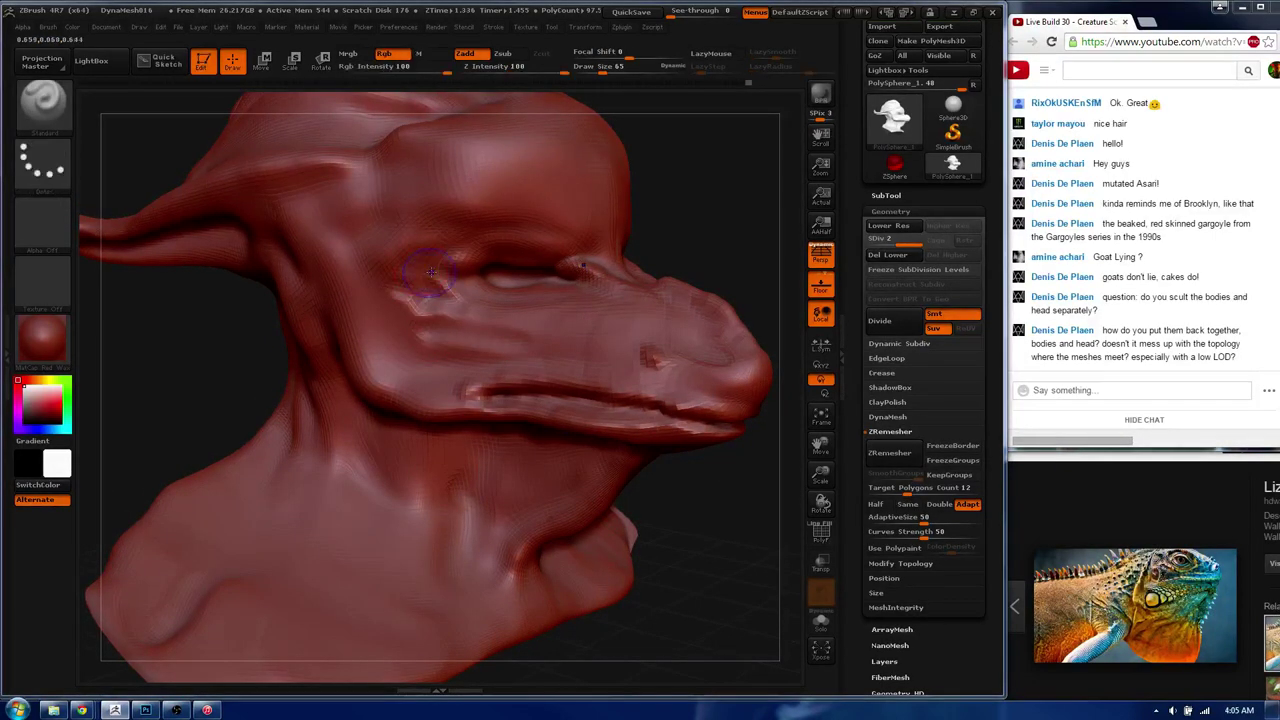
pyautogui.moveTo(412, 274)
pyautogui.keyDown('shift'); pyautogui.mouseDown()
pyautogui.moveTo(447, 324)
pyautogui.moveTo(503, 329)
pyautogui.moveTo(485, 325)
pyautogui.moveTo(497, 281)
pyautogui.moveTo(578, 369)
pyautogui.moveTo(469, 358)
pyautogui.mouseUp(); pyautogui.keyUp('shift')
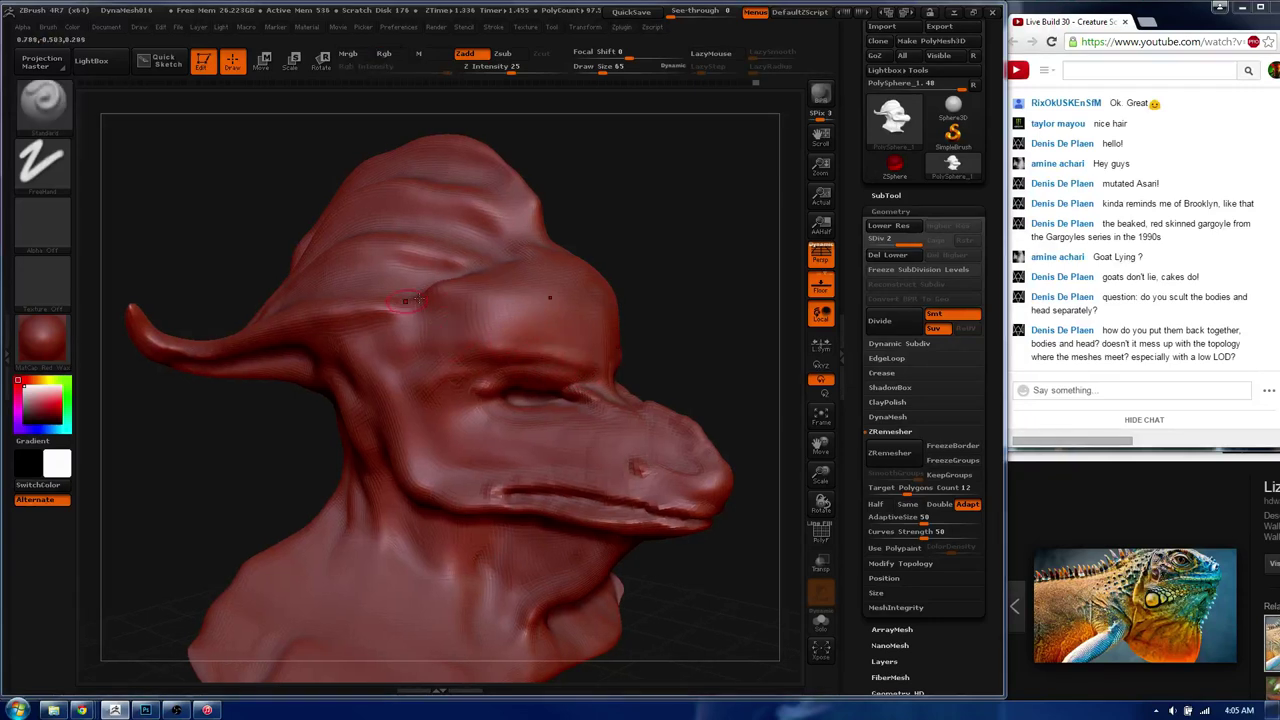
pyautogui.moveTo(394, 303); pyautogui.dragTo(418, 297)
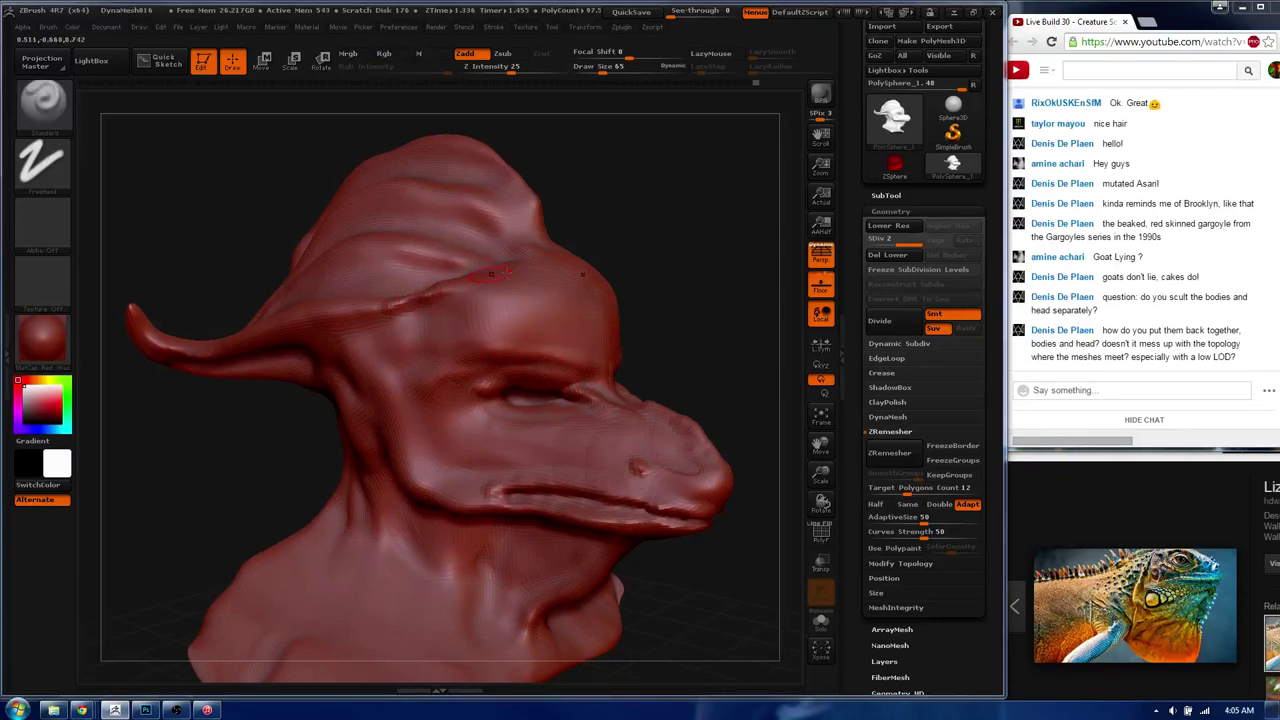
pyautogui.moveTo(470, 302); pyautogui.dragTo(583, 366)
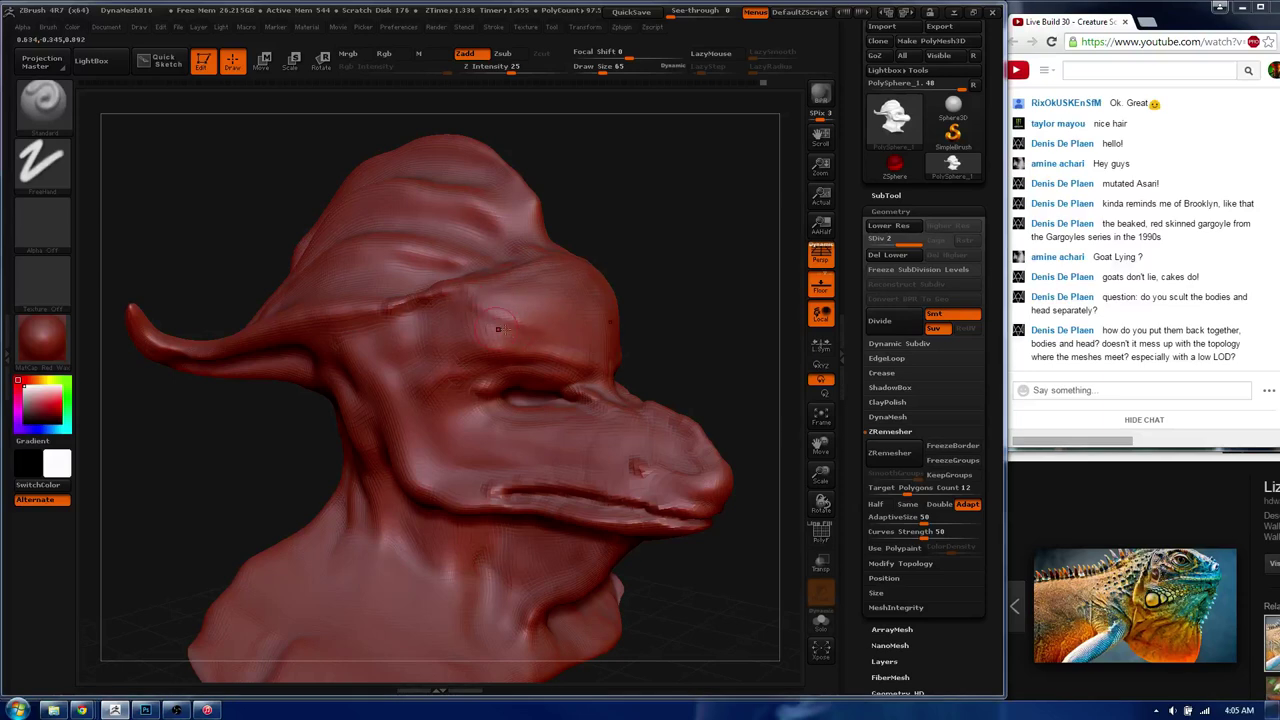
pyautogui.moveTo(443, 410)
pyautogui.mouseDown()
pyautogui.moveTo(428, 380)
pyautogui.moveTo(490, 395)
pyautogui.mouseUp()
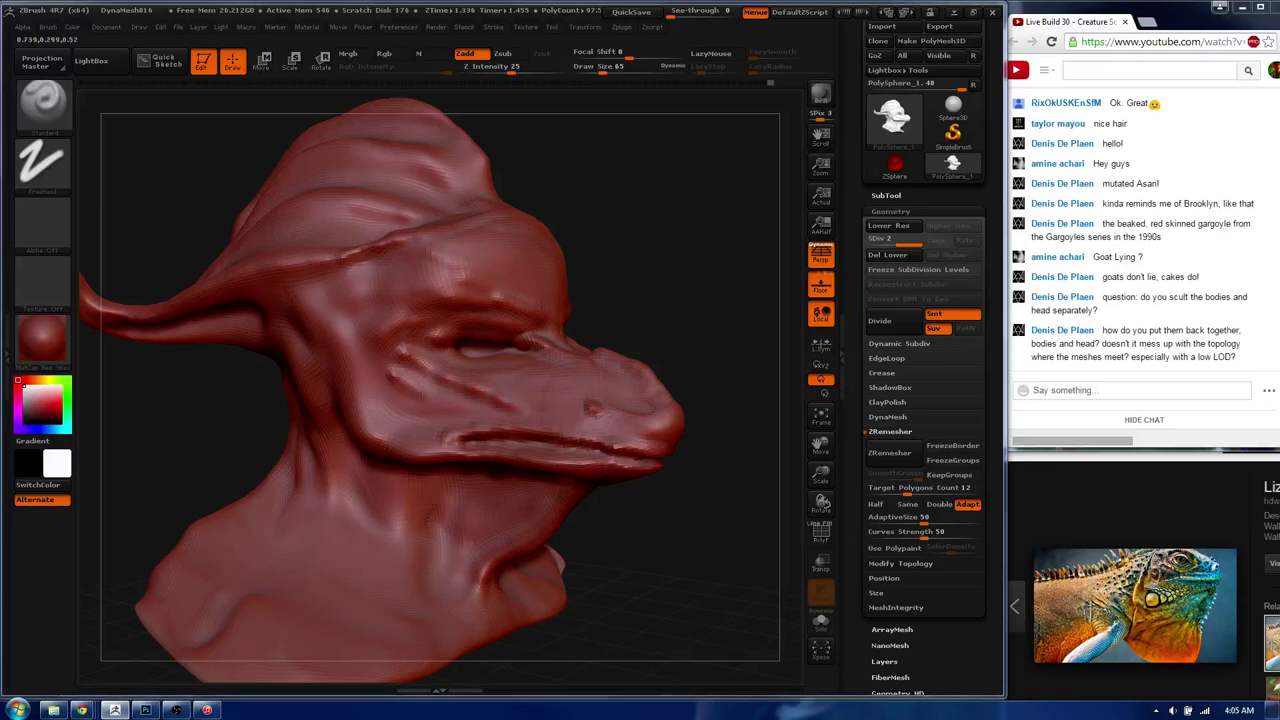
# - Switch briefly to a smoothing brush, then back to Standard at draw size 131
pyautogui.press('b')
pyautogui.press('s')
pyautogui.press('f')
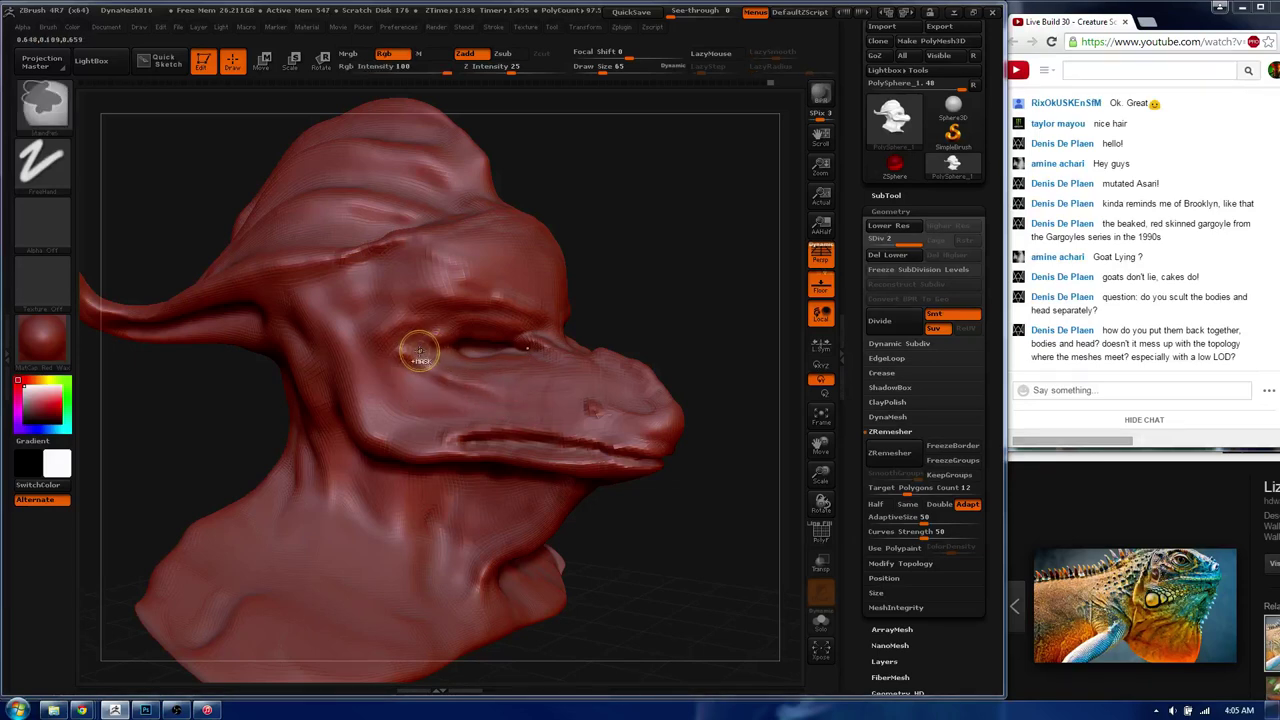
pyautogui.press('b')
pyautogui.press('s')
pyautogui.press('t')
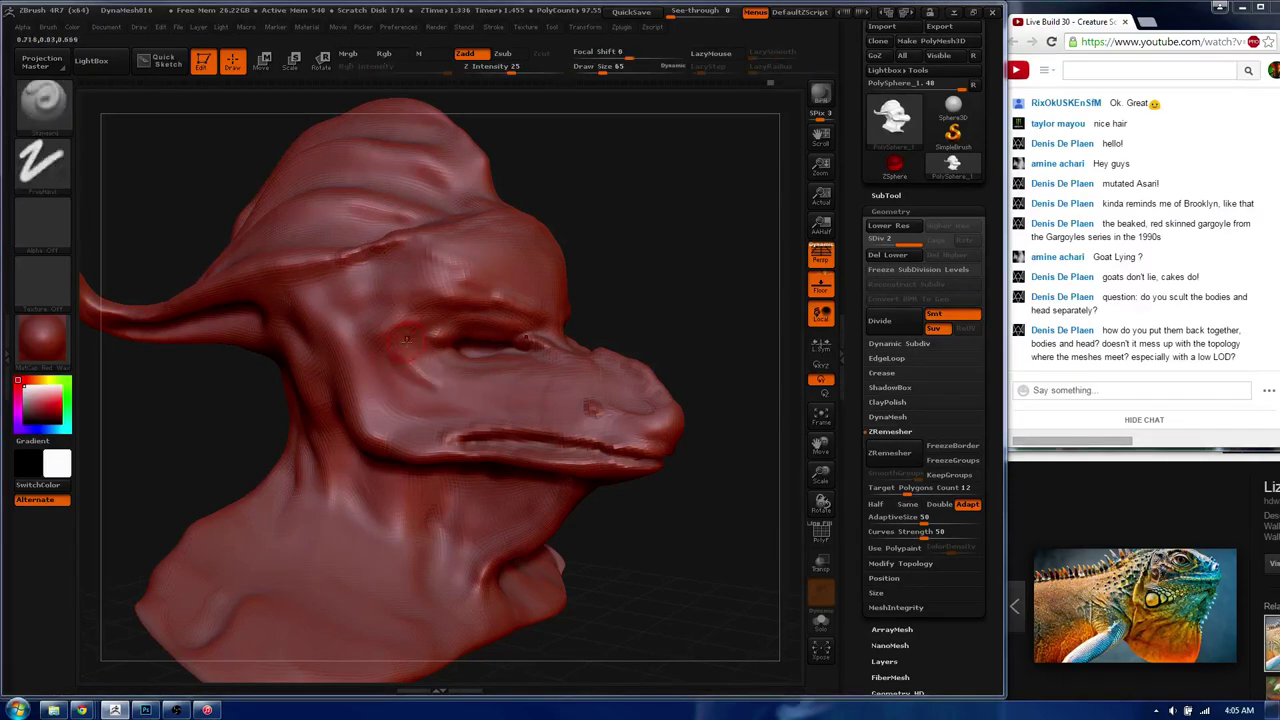
pyautogui.moveTo(392, 354)
pyautogui.mouseDown()
pyautogui.moveTo(426, 355)
pyautogui.moveTo(385, 350)
pyautogui.mouseUp()
pyautogui.press('shift')
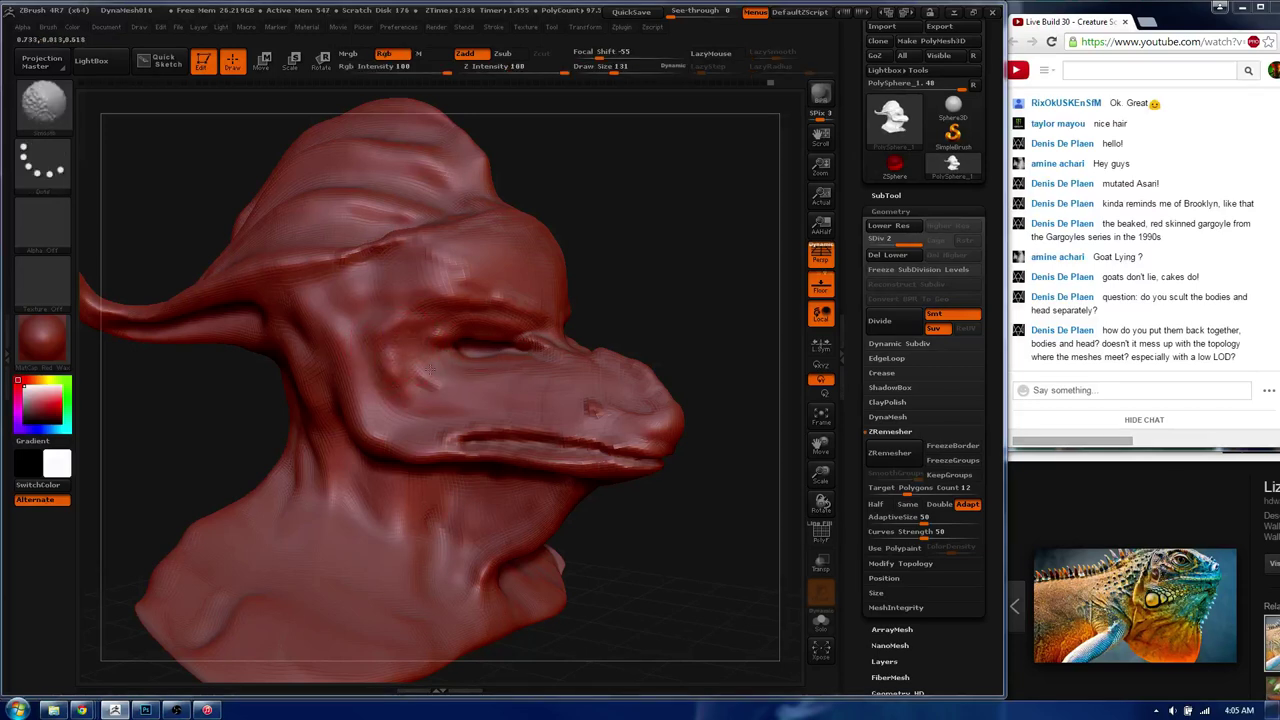
# - Set the brush draw size to 26 with ds26 and look up at the neck's underside
pyautogui.press('b')
pyautogui.press('t')
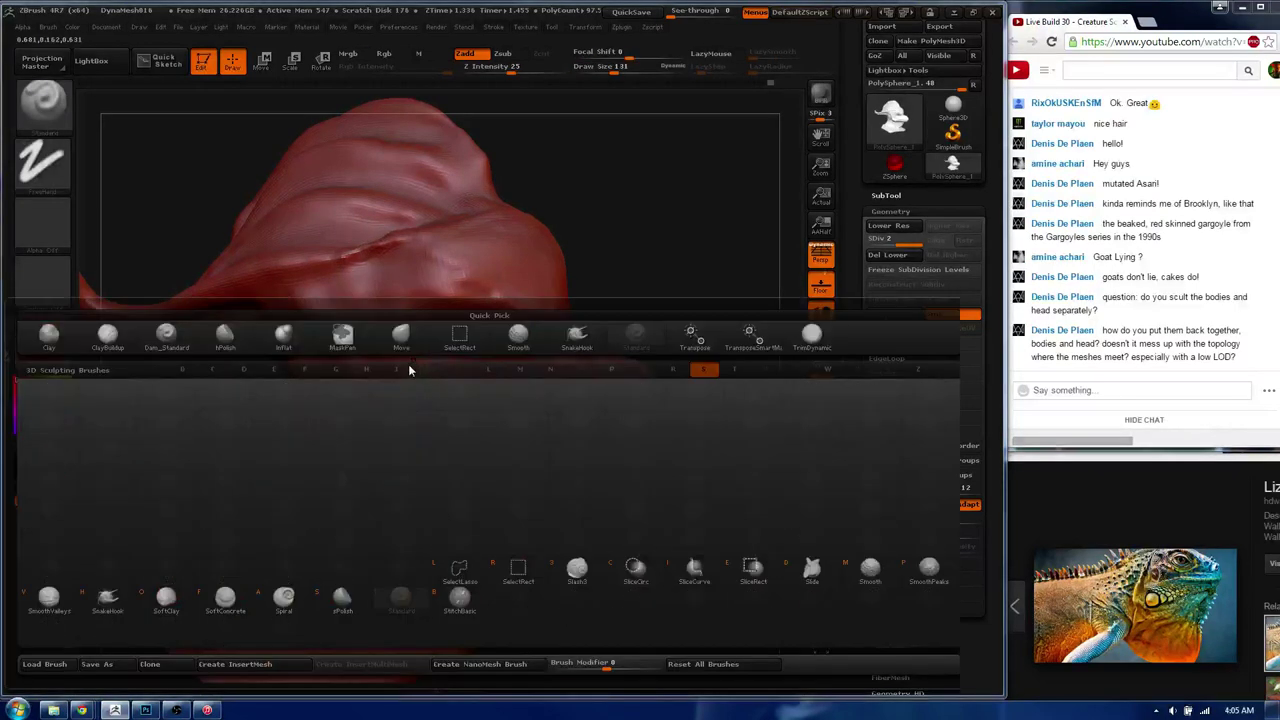
pyautogui.write('ds')
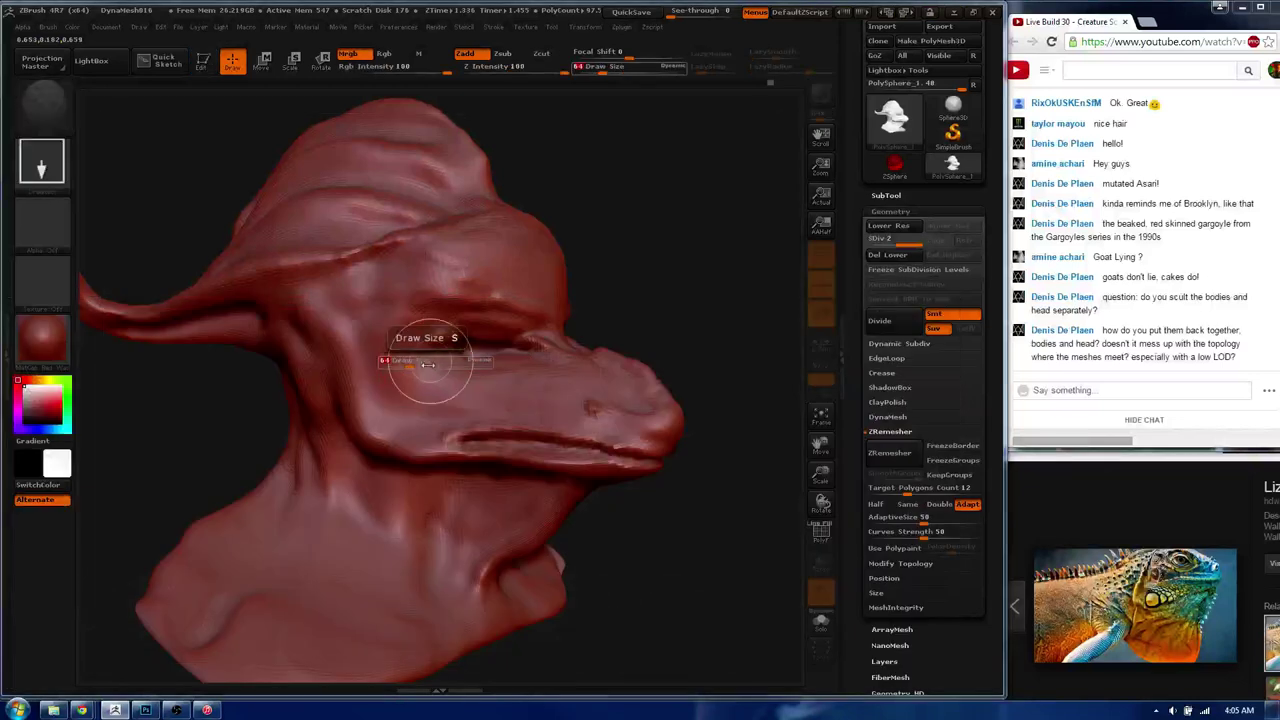
pyautogui.write('26')
pyautogui.press('Return')
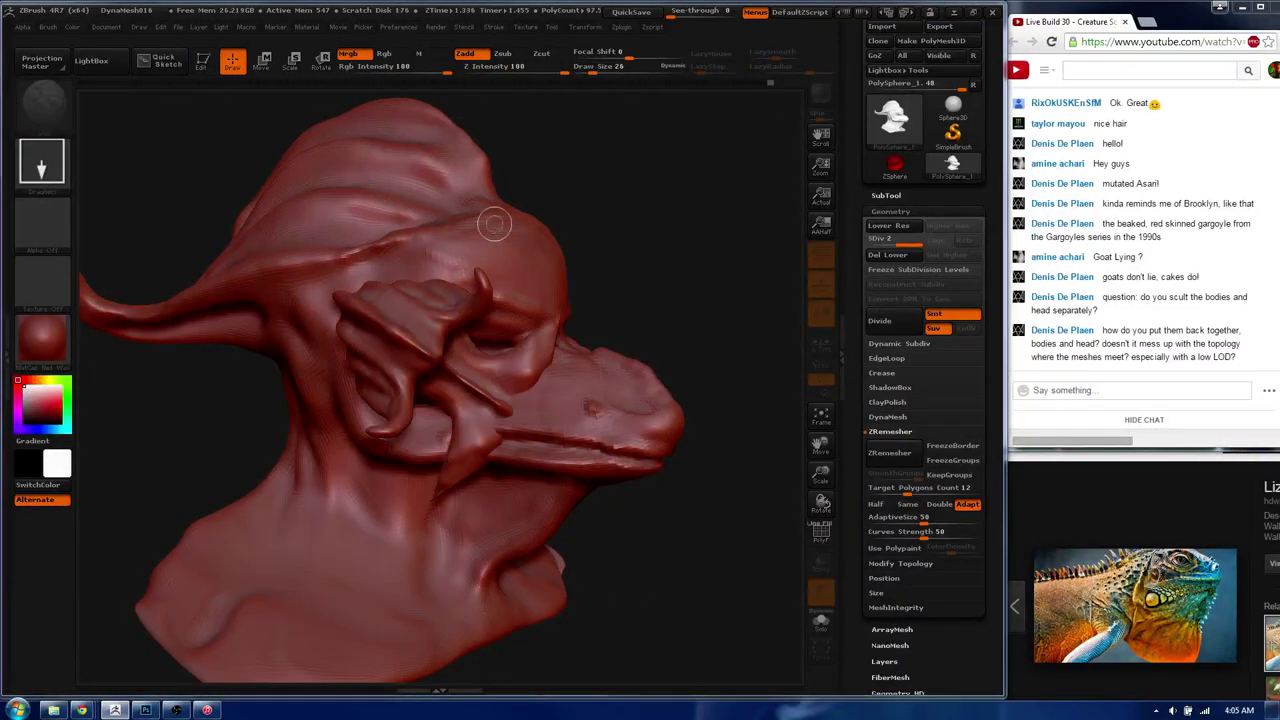
pyautogui.moveTo(495, 384); pyautogui.dragTo(560, 443, button='right')
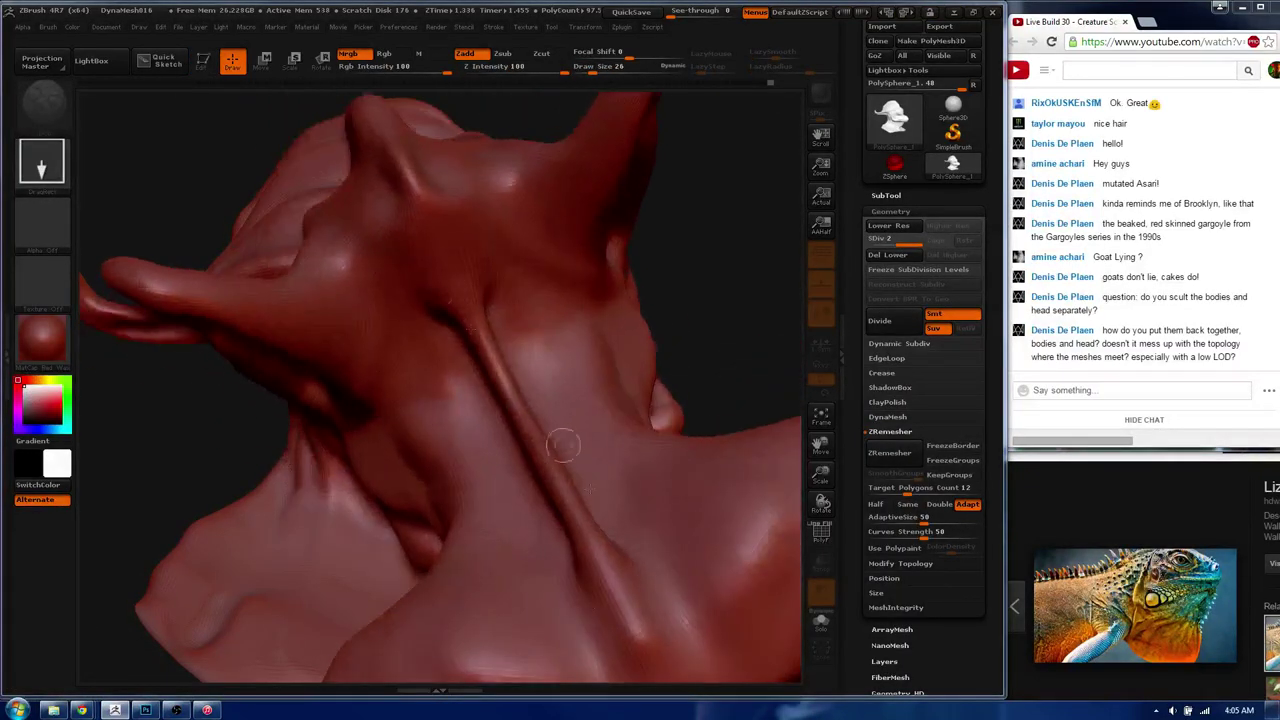
# - Re-enable Edit mode on the head mesh and snap the view to a straight front angle
pyautogui.click(205, 62)
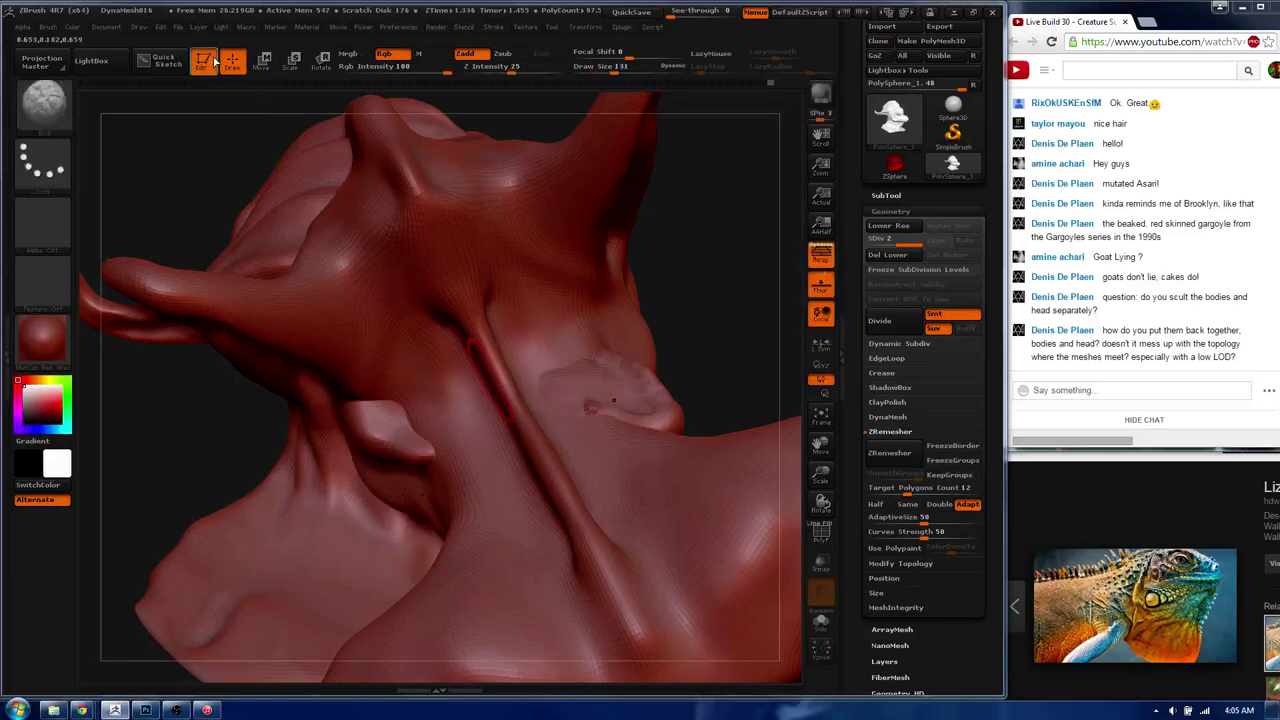
pyautogui.click(215, 68)
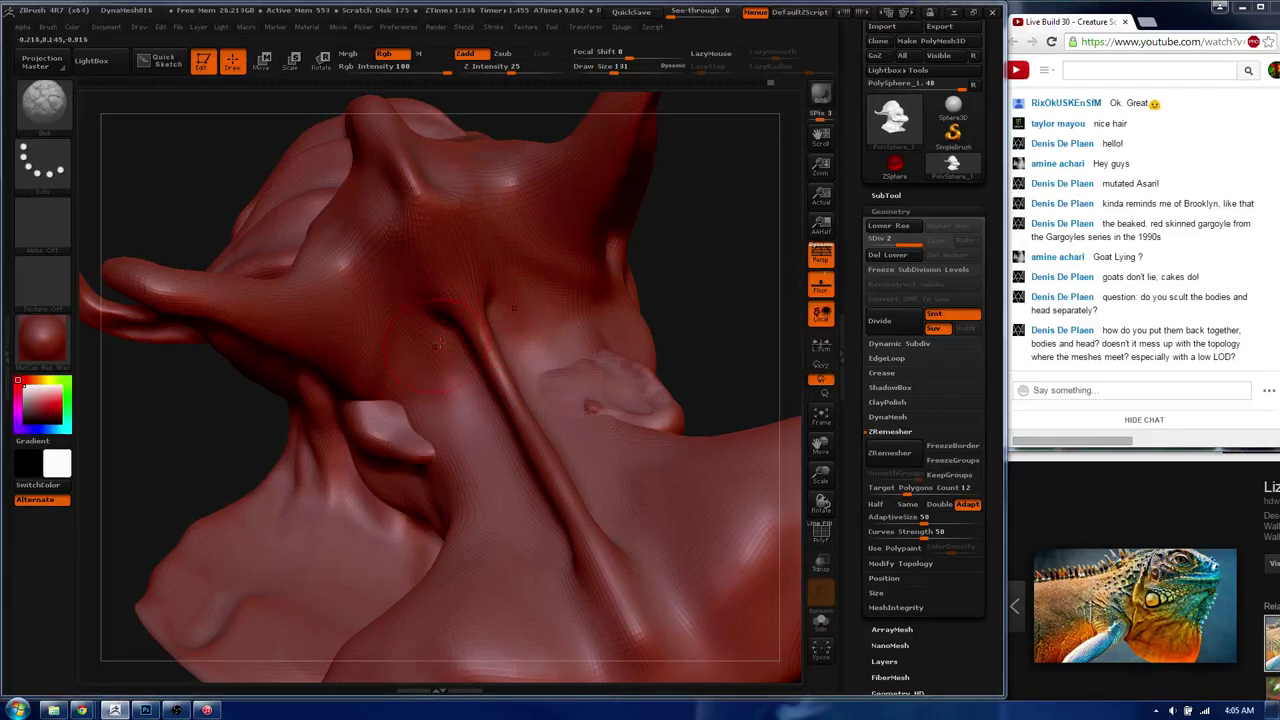
pyautogui.moveTo(508, 320)
pyautogui.mouseDown(button='right')
pyautogui.moveTo(500, 340)
pyautogui.moveTo(566, 268)
pyautogui.moveTo(543, 209)
pyautogui.mouseUp(button='right')
pyautogui.press('capslock')
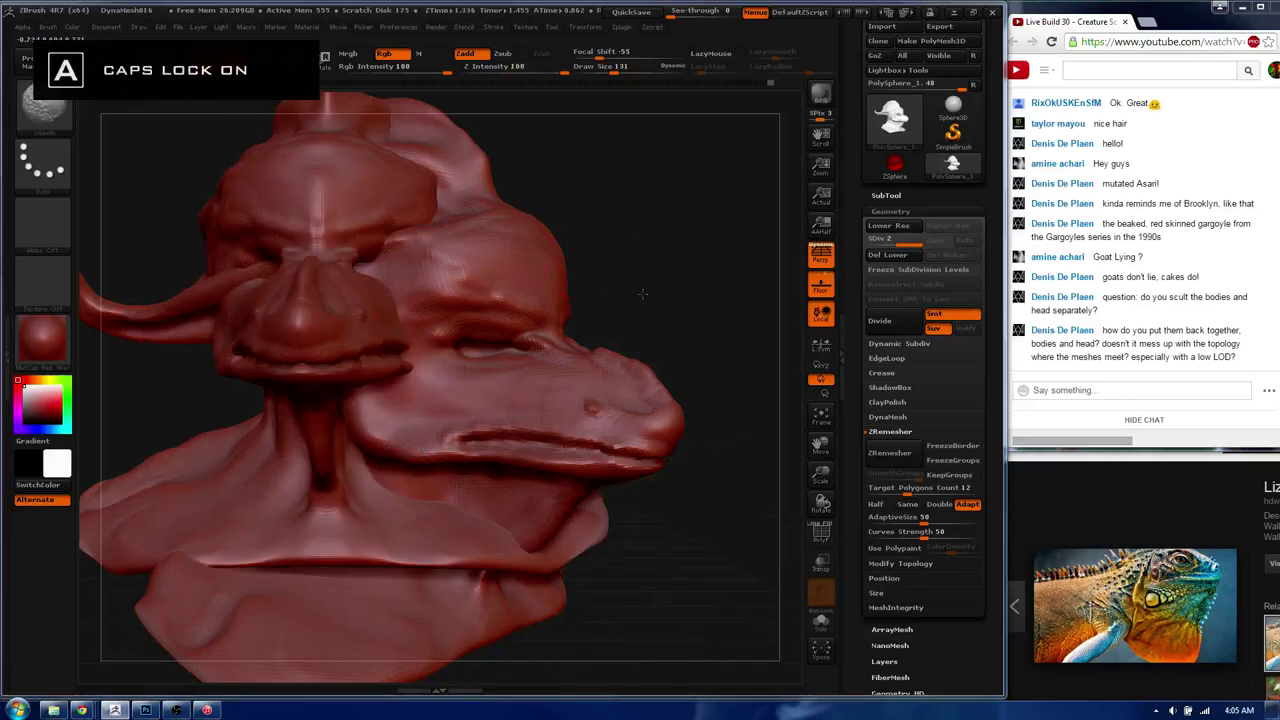
pyautogui.press('capslock')
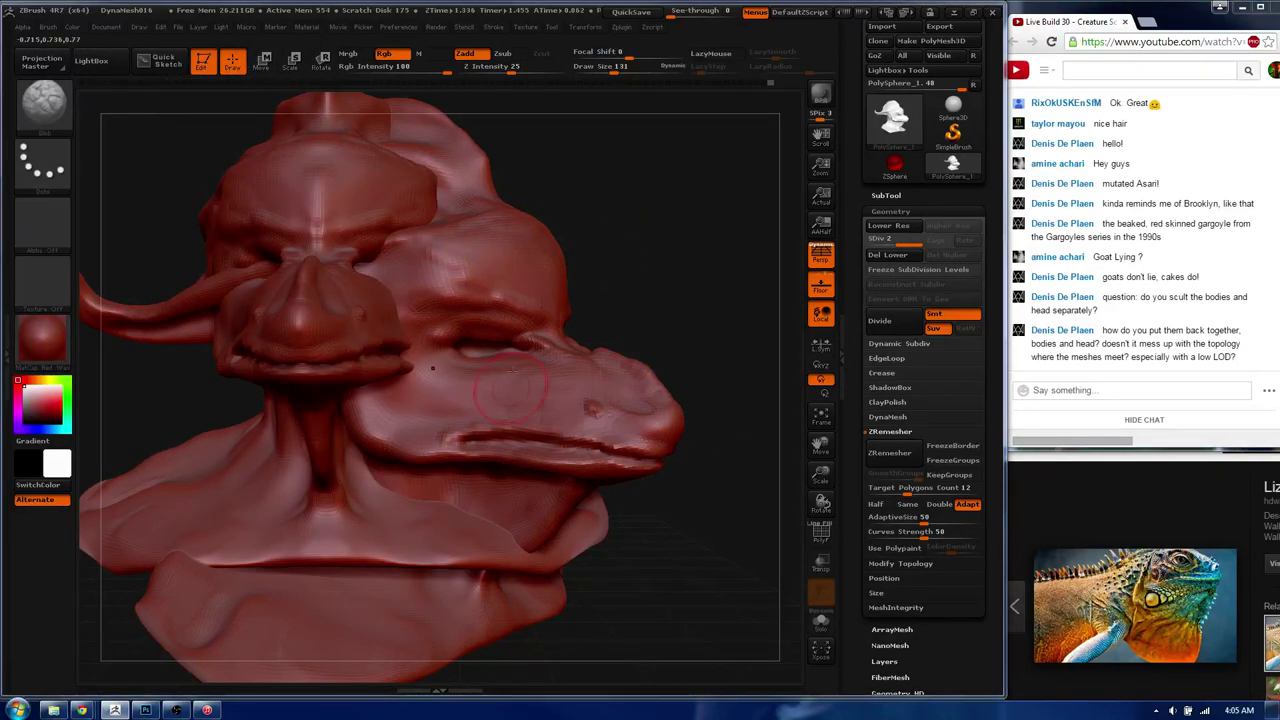
# - Orbit the head through three-quarter, horn and right-profile views, ending on a left-facing view
pyautogui.moveTo(510, 385); pyautogui.dragTo(615, 415, button='right')
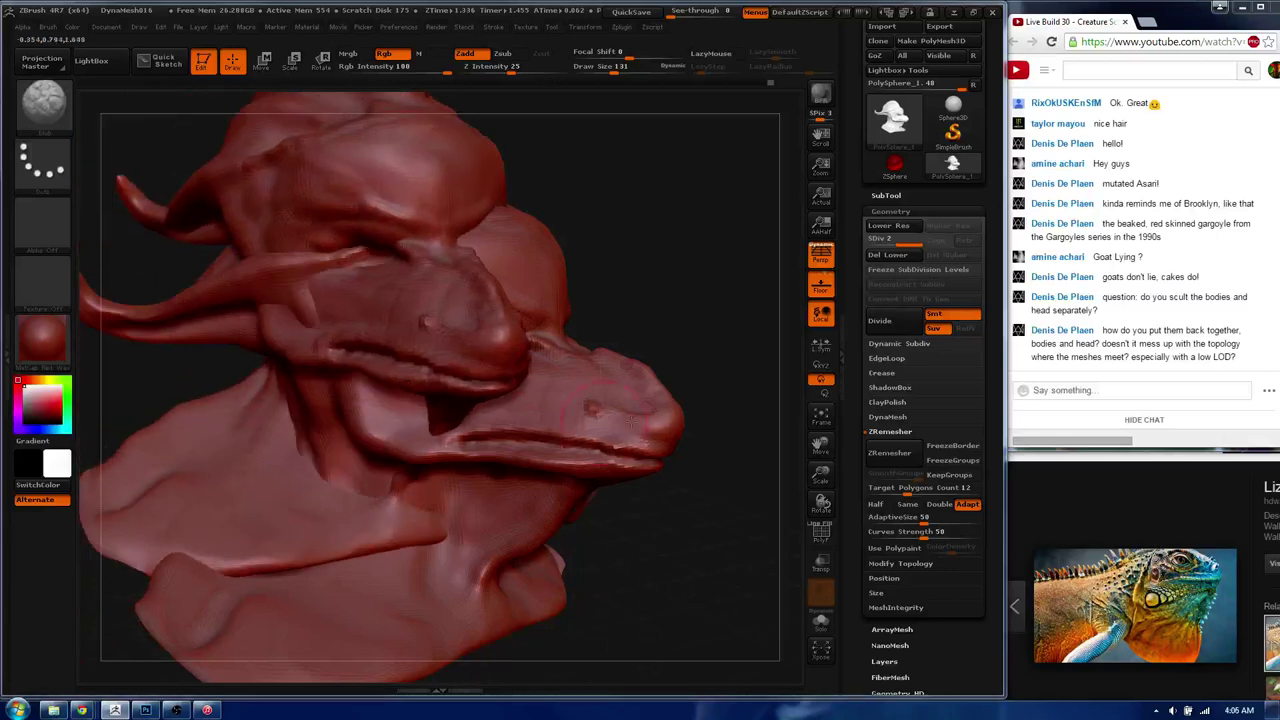
pyautogui.moveTo(605, 405); pyautogui.dragTo(530, 410, button='right')
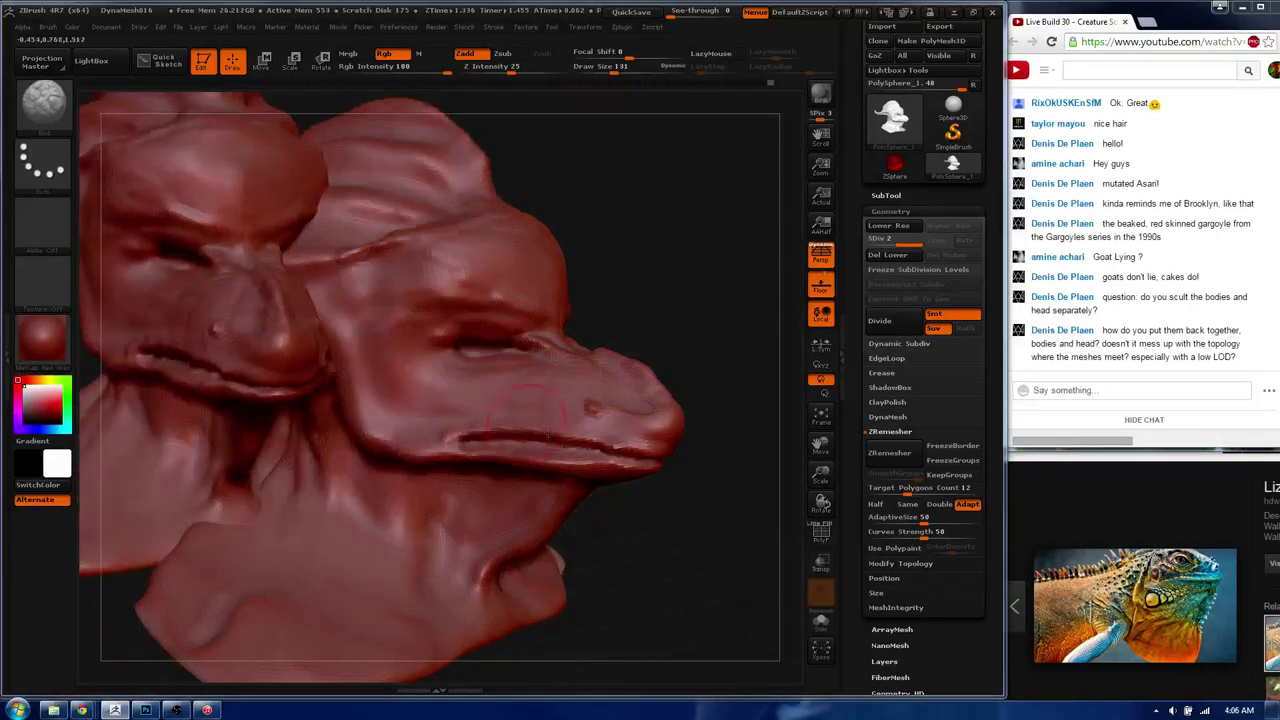
pyautogui.moveTo(491, 372); pyautogui.dragTo(670, 382, button='right')
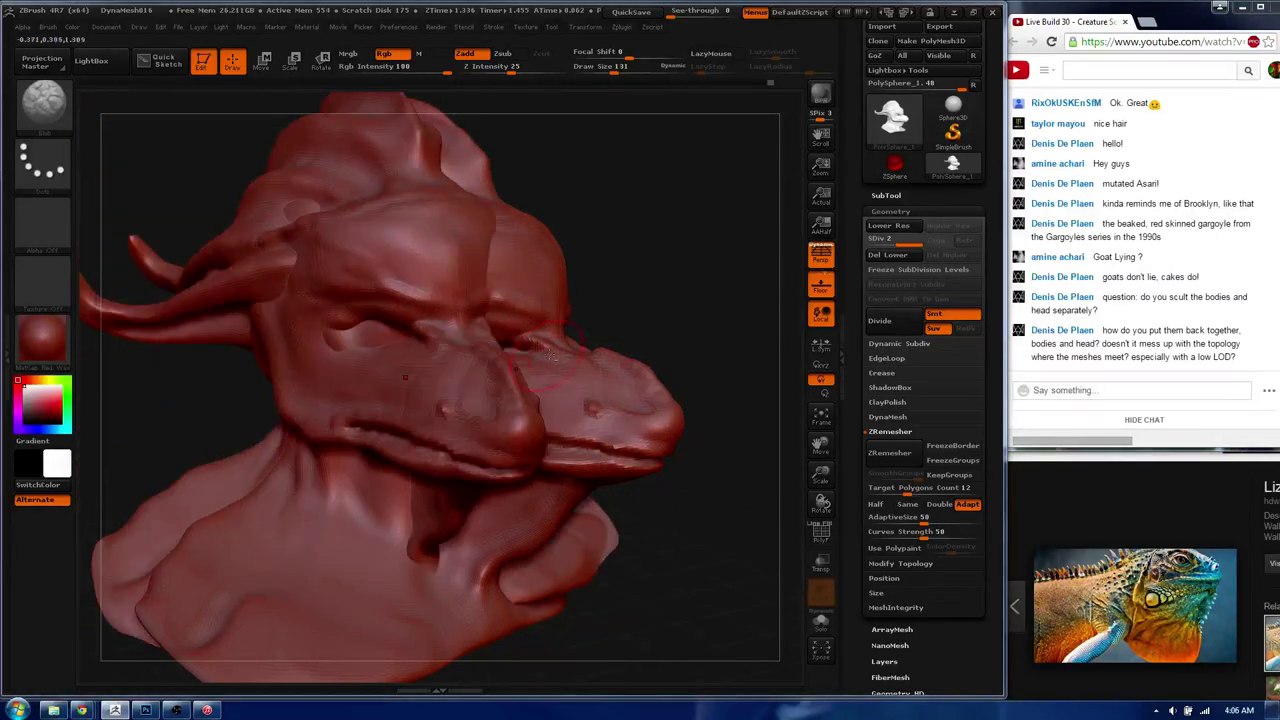
pyautogui.moveTo(548, 355); pyautogui.dragTo(505, 345, button='right')
pyautogui.moveTo(573, 457); pyautogui.dragTo(711, 397, button='right')
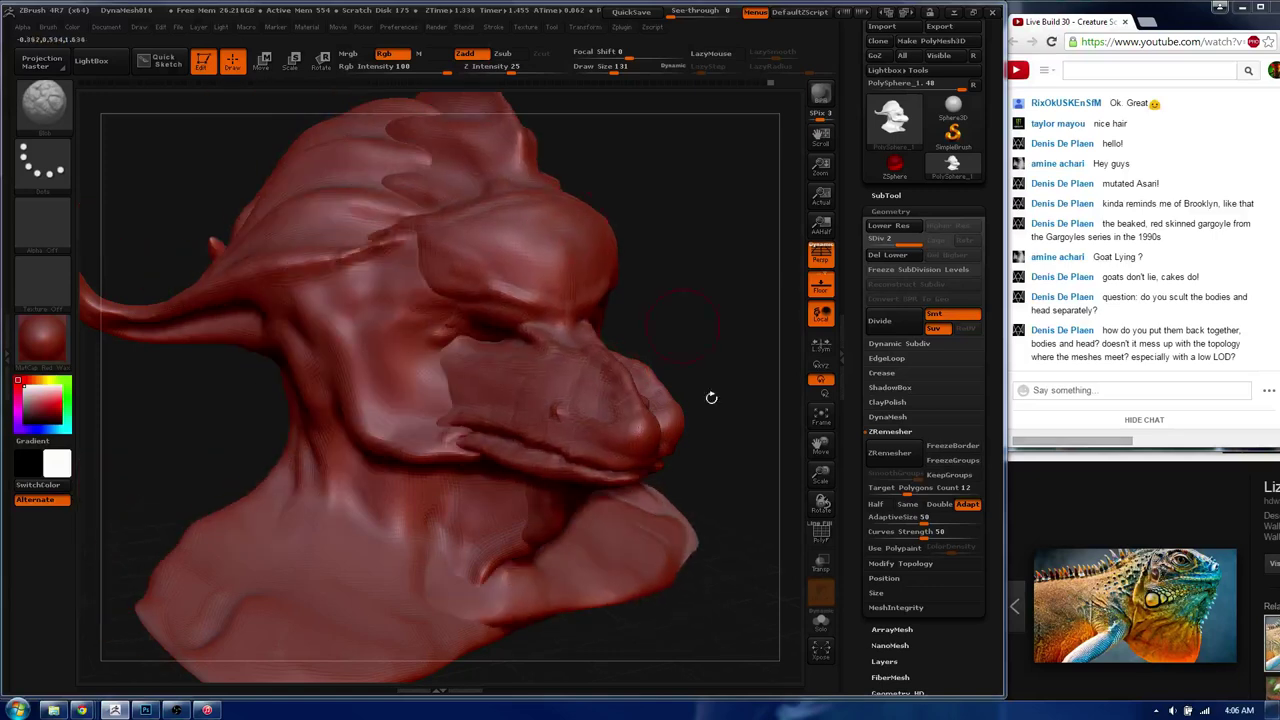
pyautogui.moveTo(529, 411)
pyautogui.mouseDown(button='right')
pyautogui.moveTo(416, 369)
pyautogui.moveTo(557, 346)
pyautogui.mouseUp(button='right')
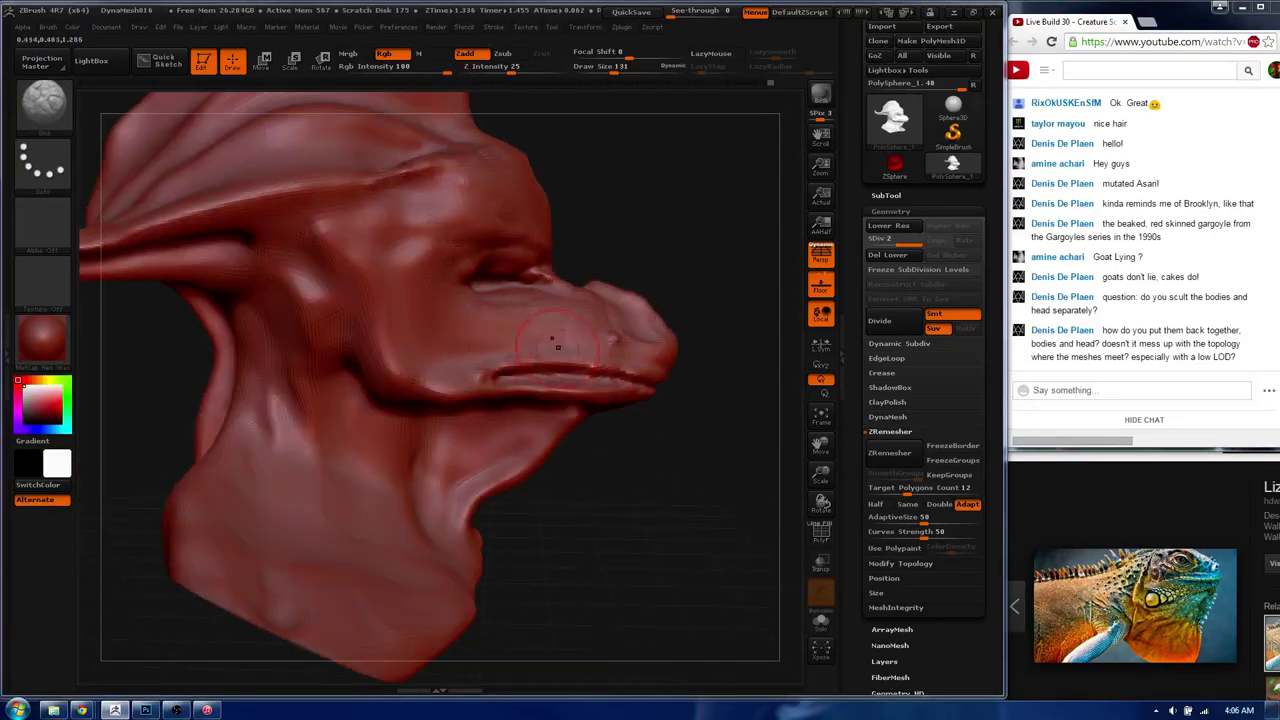
# - Smooth the cheek below the eye and the area near the eye at draw sizes 113–170
pyautogui.press('s')
pyautogui.moveTo(494, 350); pyautogui.dragTo(486, 346)
pyautogui.moveTo(471, 357); pyautogui.dragTo(449, 357, button='right')
pyautogui.moveTo(449, 357)
pyautogui.keyDown('shift'); pyautogui.mouseDown()
pyautogui.moveTo(475, 357)
pyautogui.moveTo(450, 346)
pyautogui.moveTo(582, 339)
pyautogui.moveTo(486, 334)
pyautogui.mouseUp(); pyautogui.keyUp('shift')
pyautogui.press('s')
pyautogui.press('s')
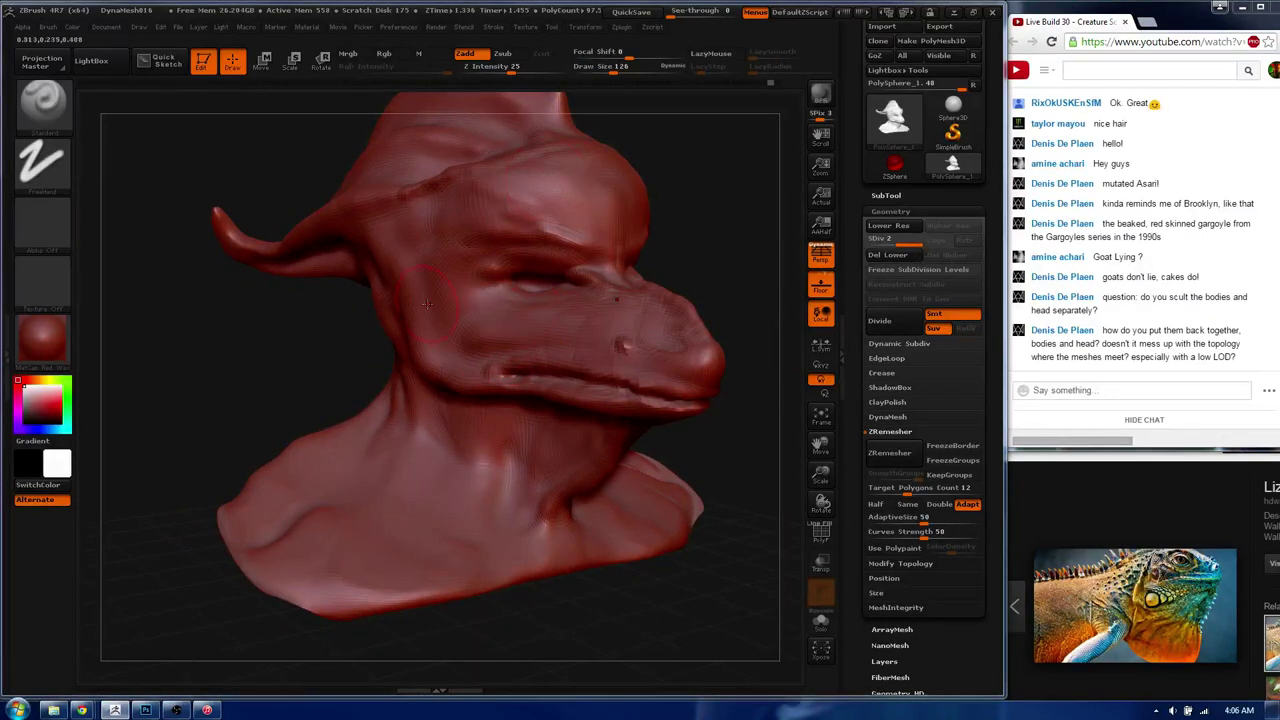
pyautogui.moveTo(427, 303); pyautogui.dragTo(400, 290)
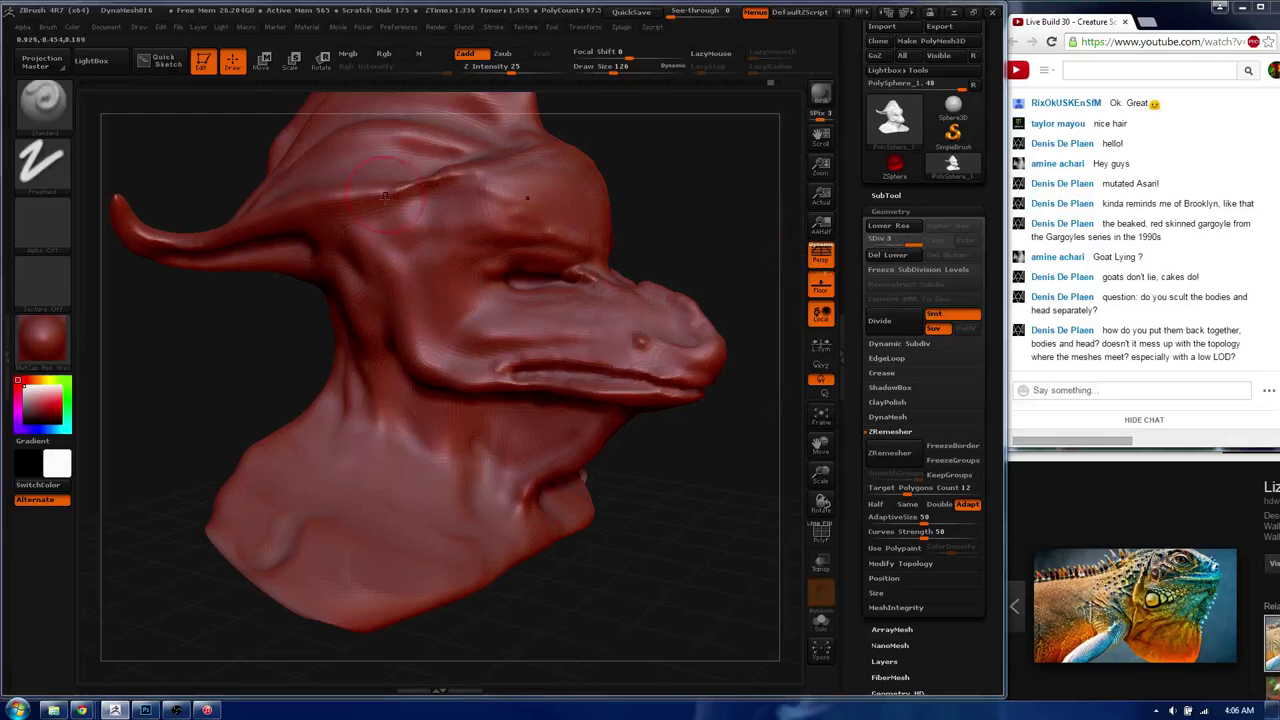
pyautogui.moveTo(492, 355); pyautogui.dragTo(424, 341)
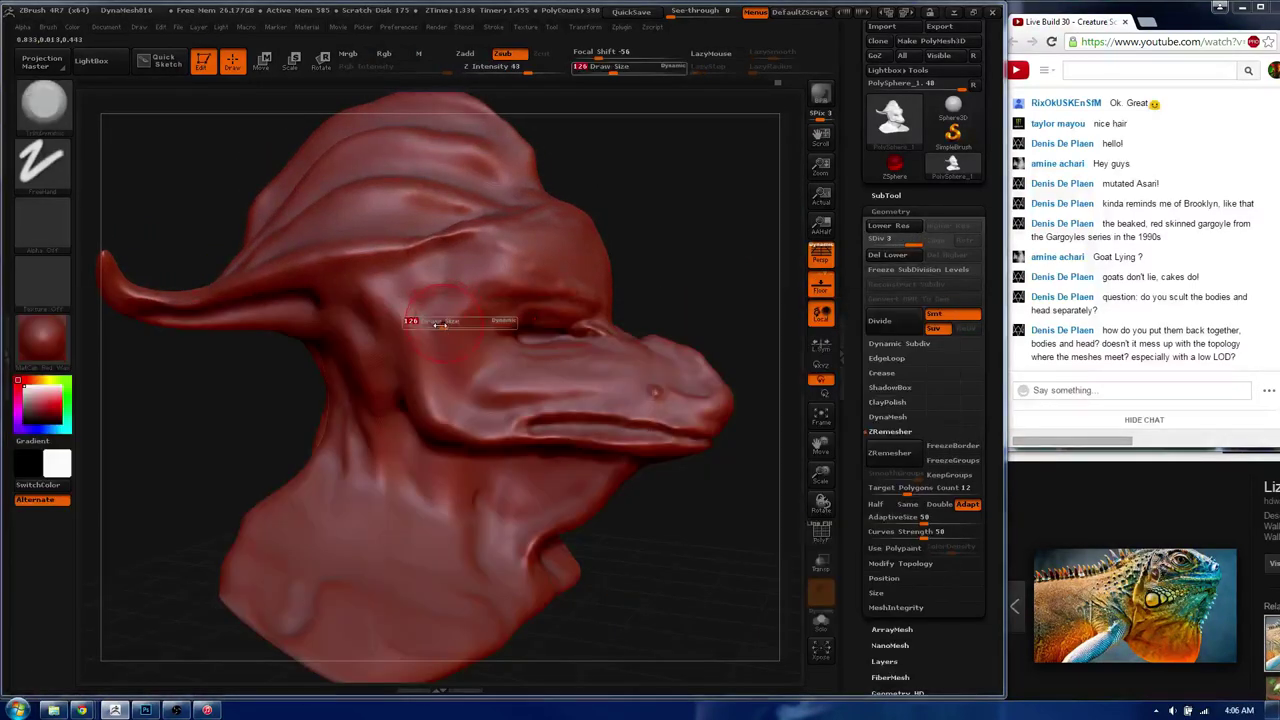
pyautogui.moveTo(424, 341)
pyautogui.keyDown('shift'); pyautogui.mouseDown()
pyautogui.moveTo(425, 322)
pyautogui.moveTo(426, 387)
pyautogui.mouseUp(); pyautogui.keyUp('shift')
pyautogui.moveTo(421, 340); pyautogui.dragTo(445, 362)
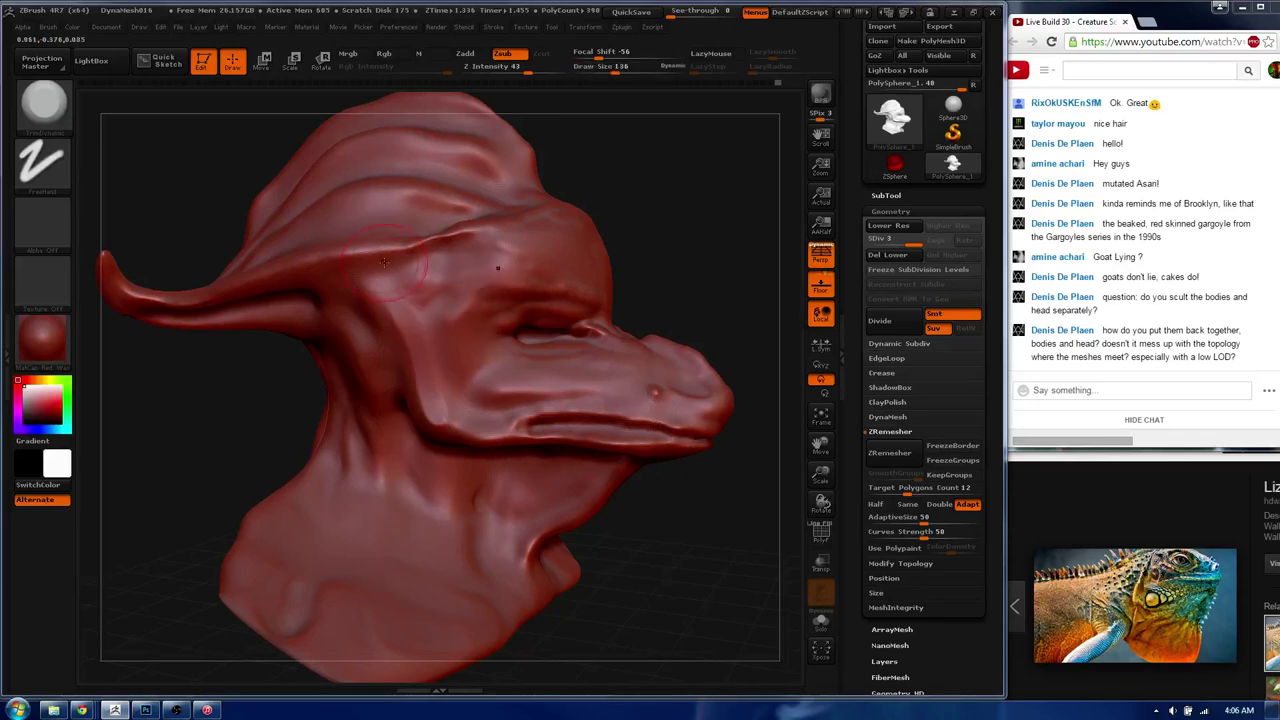
# - Switch to the Standard brush at draw size 78, undoing a stray stroke
pyautogui.moveTo(300, 220)
pyautogui.keyDown('alt'); pyautogui.mouseDown()
pyautogui.moveTo(441, 275)
pyautogui.moveTo(405, 285)
pyautogui.moveTo(349, 362)
pyautogui.mouseUp(); pyautogui.keyUp('alt')
pyautogui.press('b')
pyautogui.press('s')
pyautogui.press('t')
pyautogui.press('s')
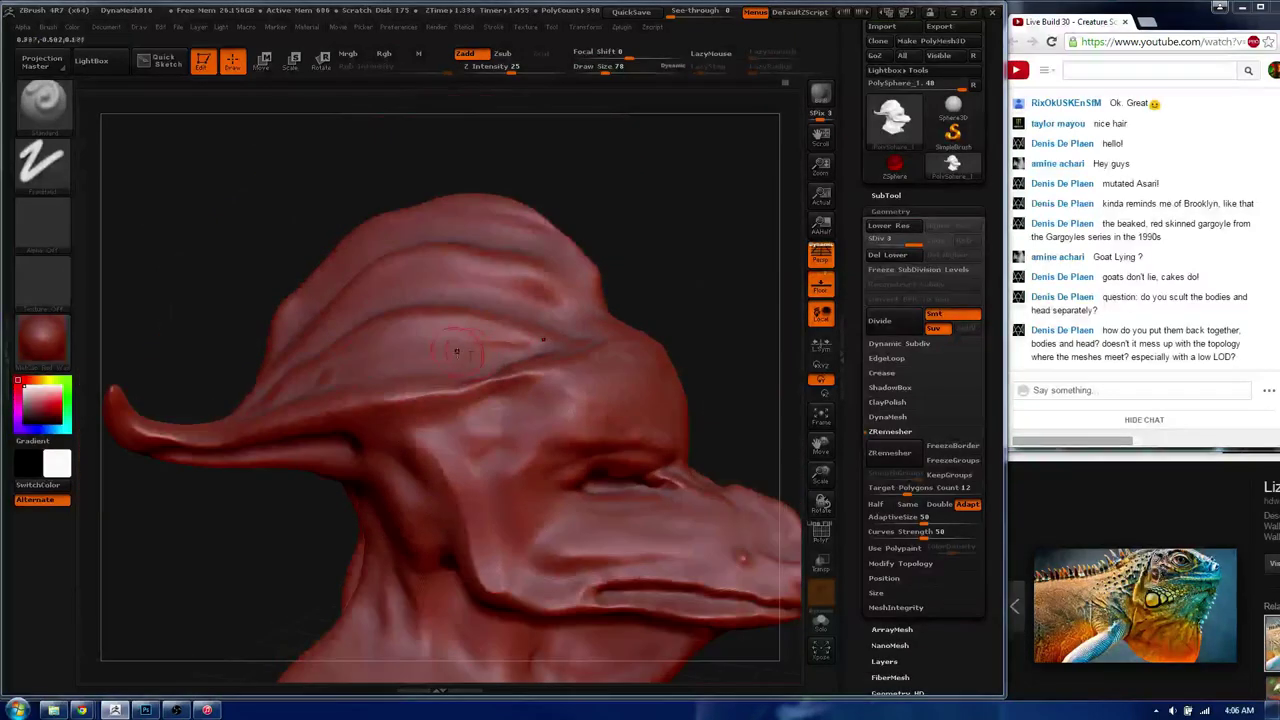
pyautogui.moveTo(443, 351)
pyautogui.mouseDown()
pyautogui.moveTo(455, 344)
pyautogui.moveTo(330, 372)
pyautogui.mouseUp()
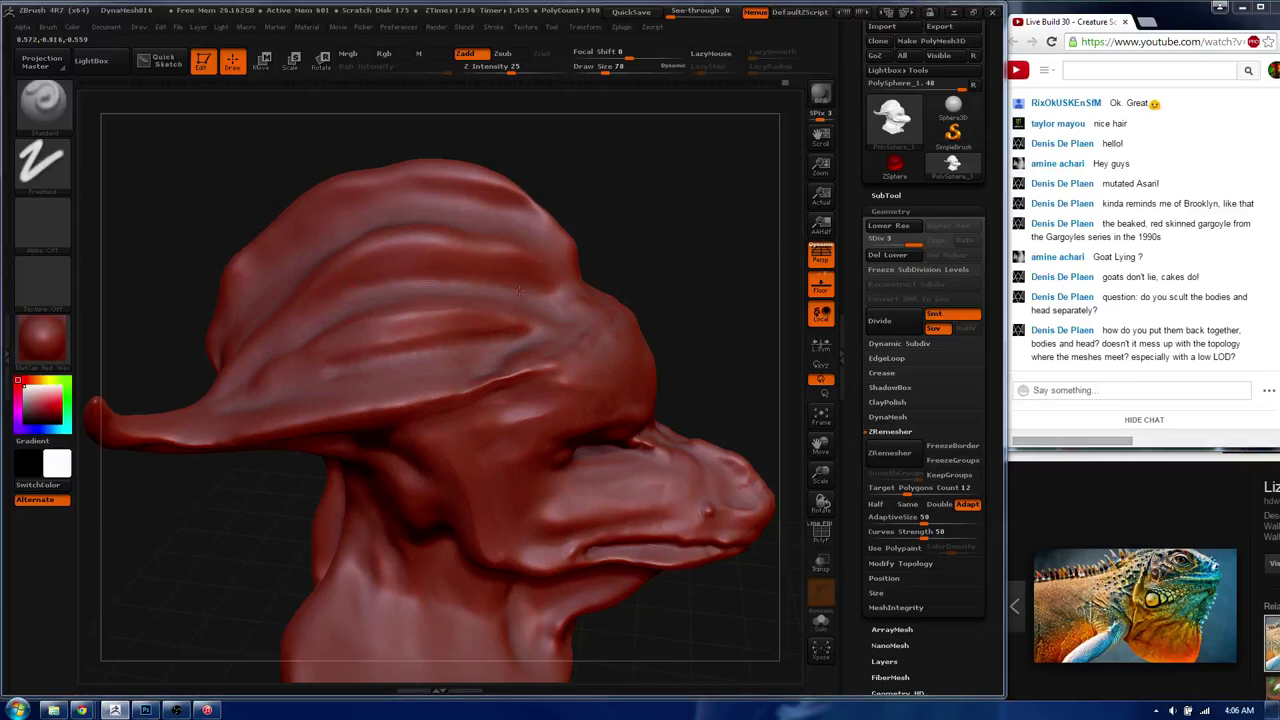
pyautogui.hotkey('ctrl', 'z')
# - Orbit and zoom to inspect the crest, back and top of the head
pyautogui.moveTo(597, 327); pyautogui.dragTo(326, 191)
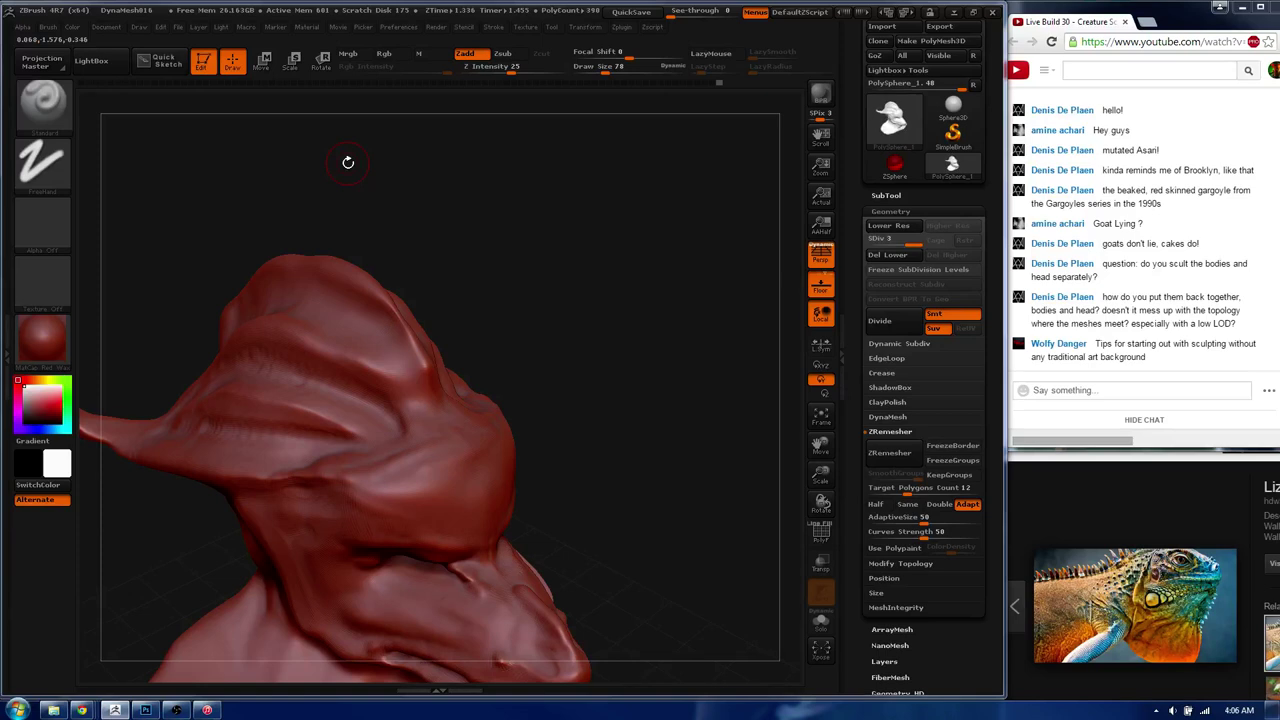
pyautogui.moveTo(536, 371); pyautogui.dragTo(466, 9)
pyautogui.moveTo(471, 374); pyautogui.dragTo(325, 280)
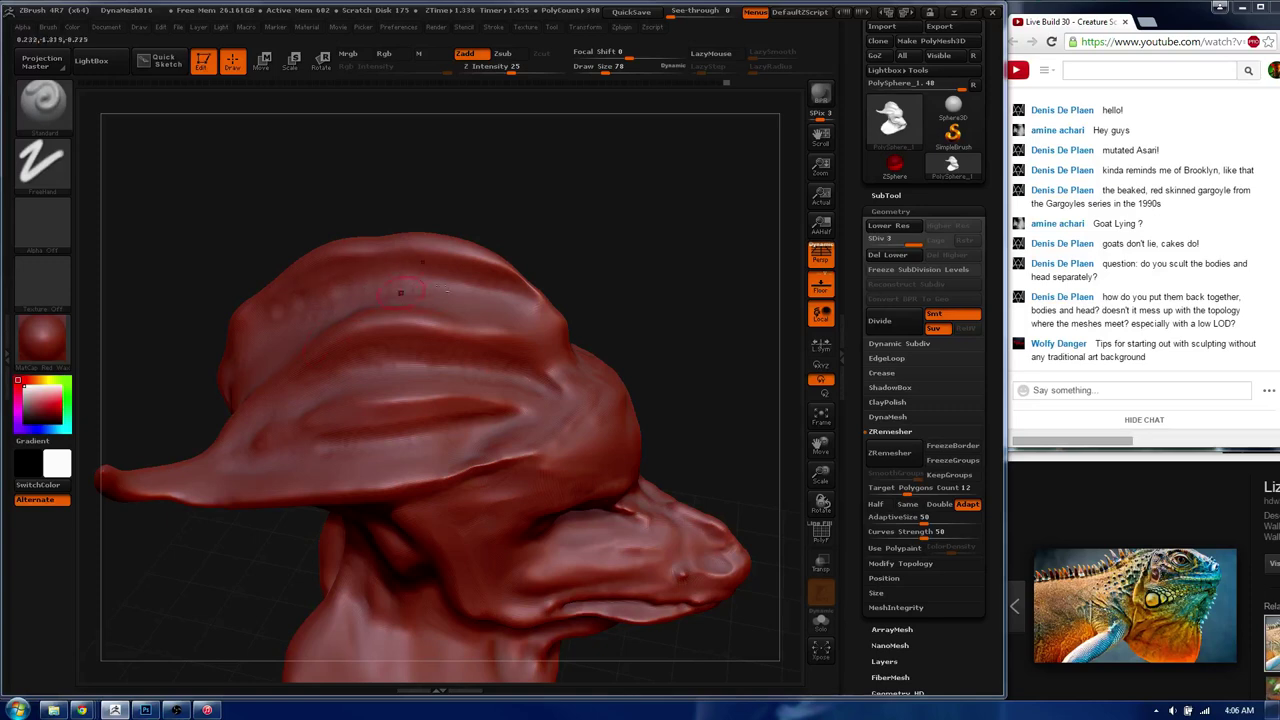
pyautogui.moveTo(400, 292); pyautogui.dragTo(214, 429)
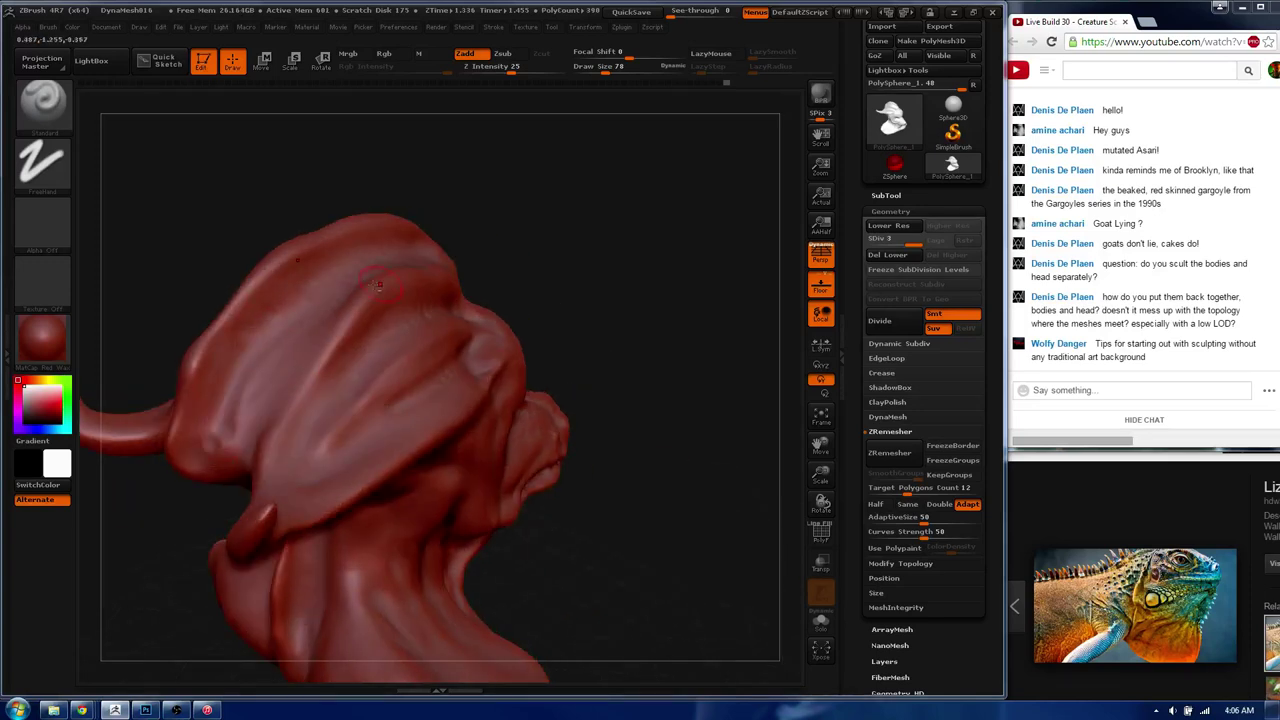
pyautogui.moveTo(470, 414)
pyautogui.mouseDown()
pyautogui.moveTo(623, 380)
pyautogui.moveTo(639, 165)
pyautogui.mouseUp()
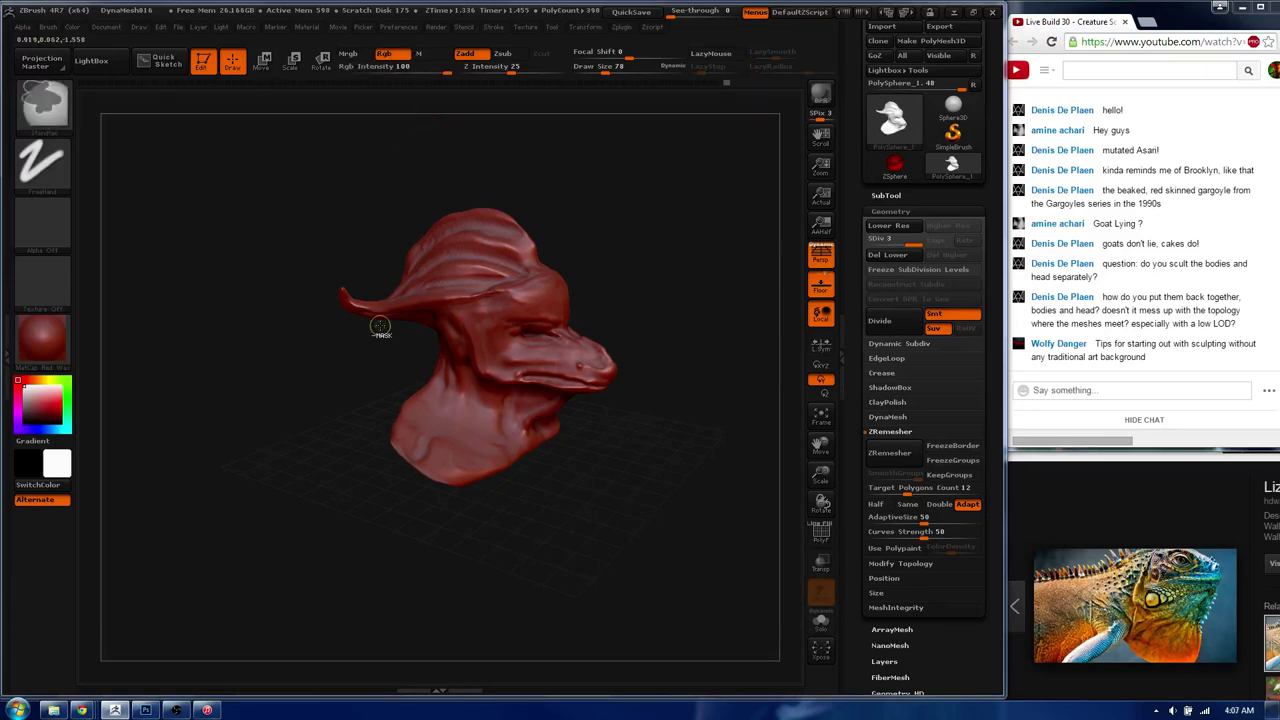
pyautogui.moveTo(380, 323); pyautogui.dragTo(427, 372)
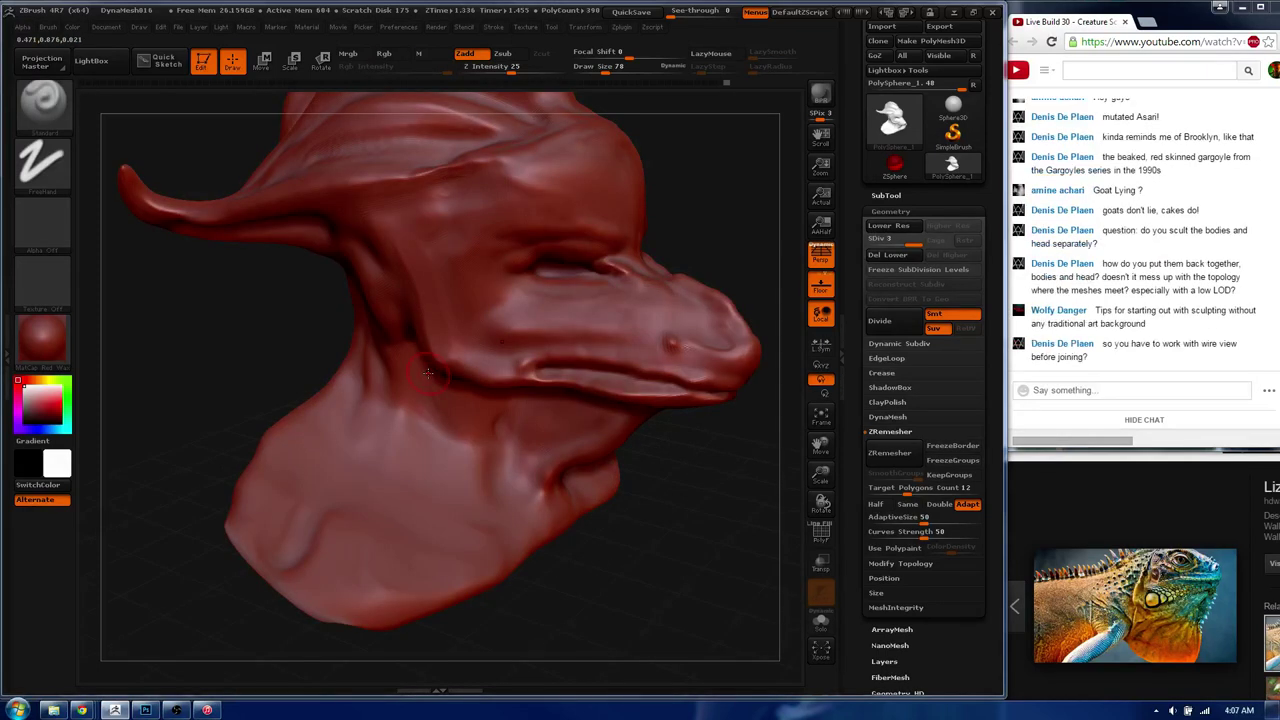
pyautogui.press('super')
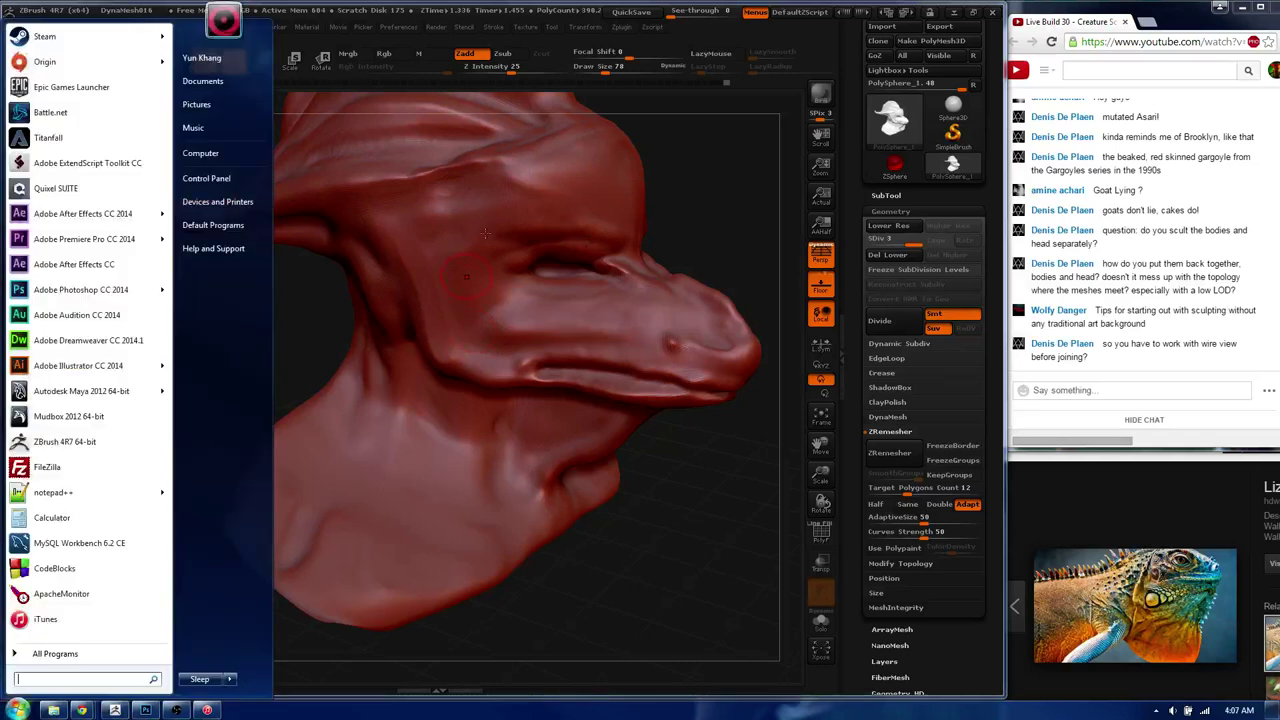
pyautogui.press('super')
# - Sculpt along the cheek and back of the head, briefly checking Geometry > DynaMesh
pyautogui.moveTo(485, 233)
pyautogui.mouseDown()
pyautogui.moveTo(509, 294)
pyautogui.moveTo(455, 307)
pyautogui.mouseUp()
pyautogui.moveTo(451, 250)
pyautogui.mouseDown()
pyautogui.moveTo(549, 288)
pyautogui.moveTo(500, 330)
pyautogui.mouseUp()
pyautogui.moveTo(540, 280); pyautogui.dragTo(478, 360)
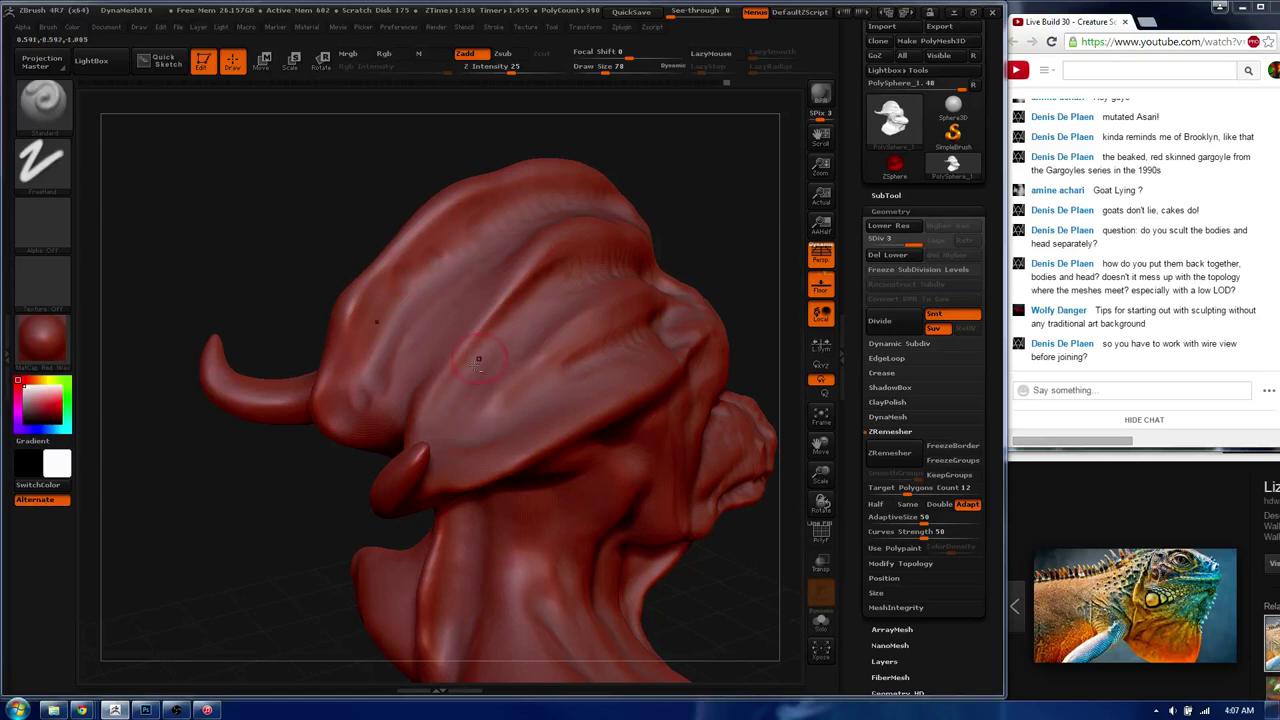
pyautogui.moveTo(505, 268); pyautogui.dragTo(421, 274)
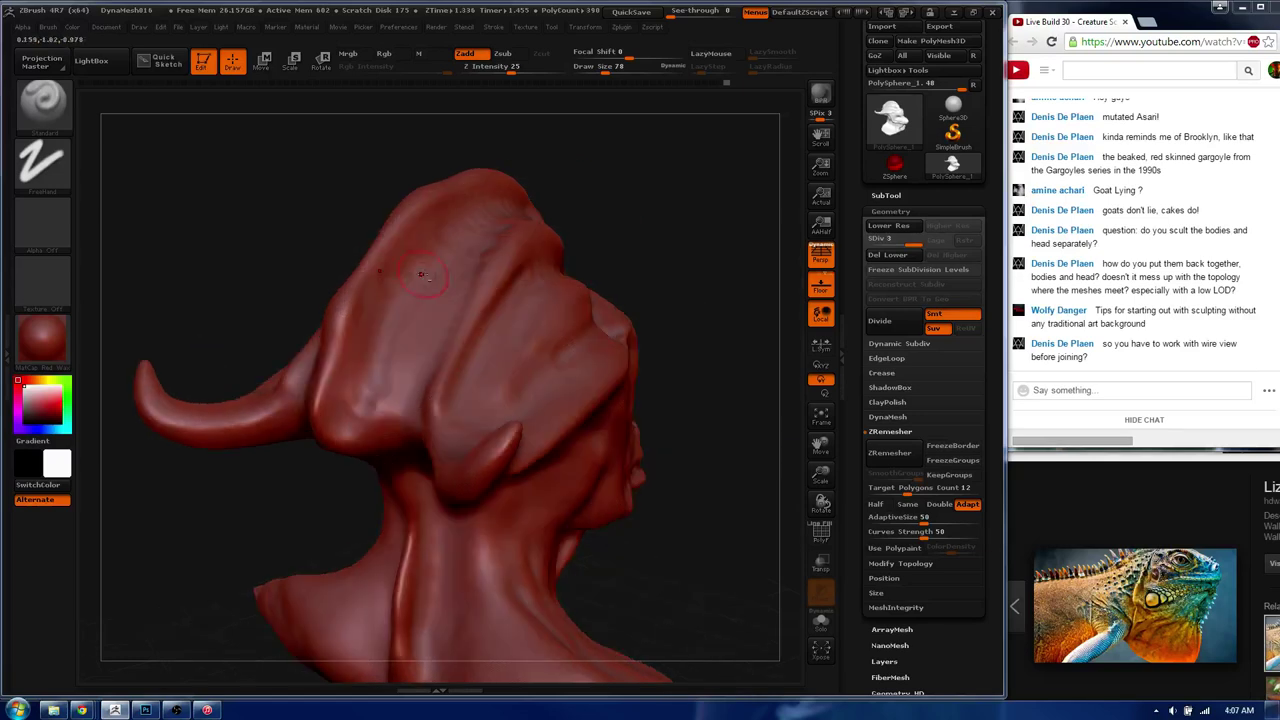
pyautogui.click(905, 417)
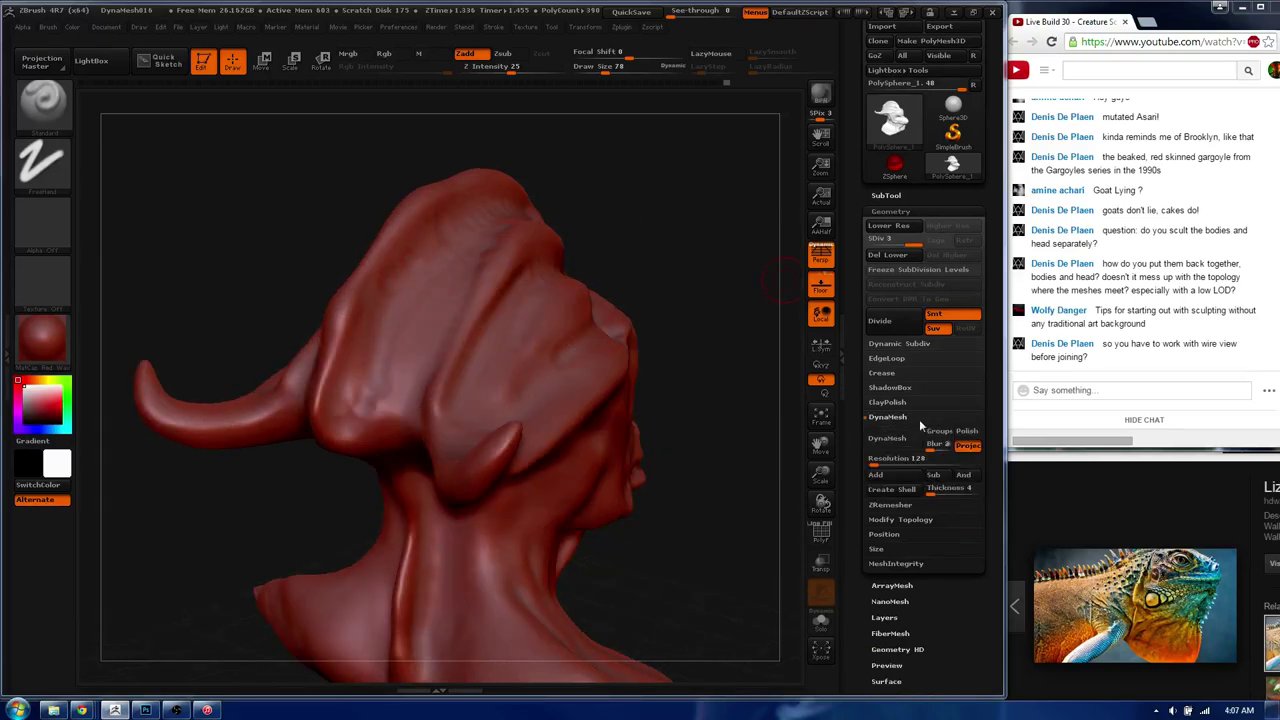
pyautogui.click(905, 417)
pyautogui.moveTo(650, 290)
pyautogui.mouseDown()
pyautogui.moveTo(484, 283)
pyautogui.moveTo(477, 330)
pyautogui.mouseUp()
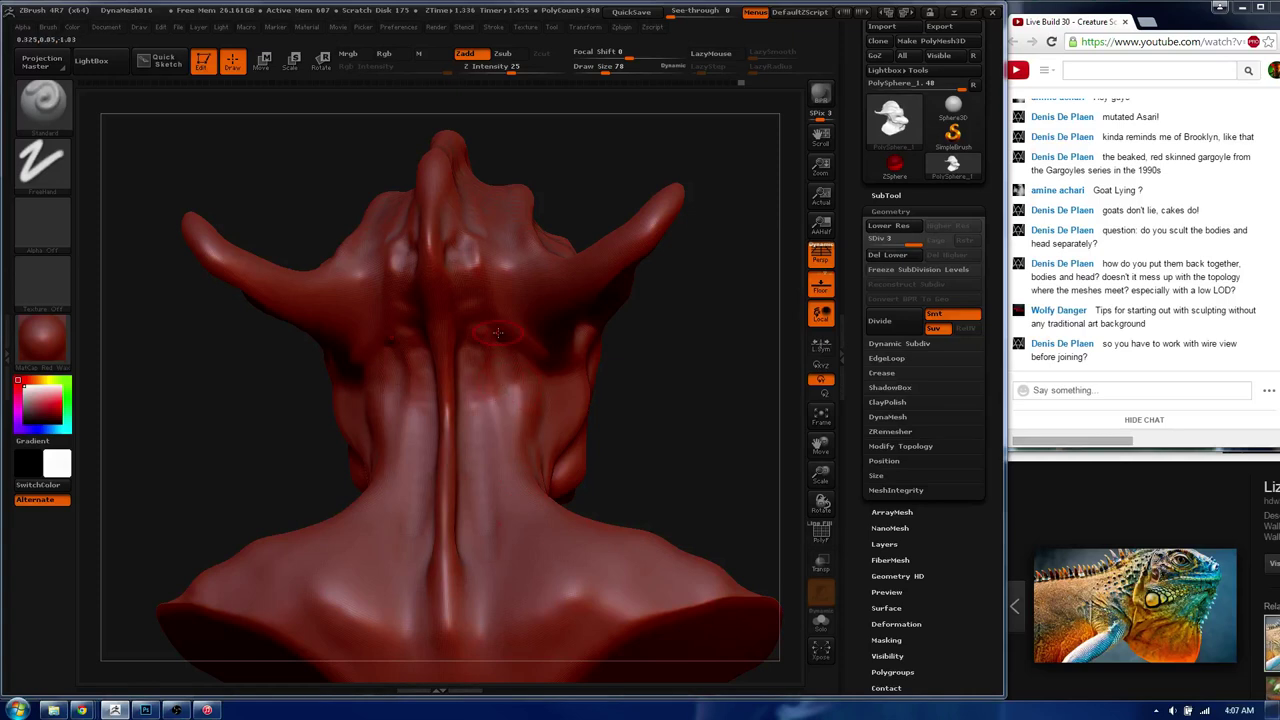
pyautogui.moveTo(500, 338); pyautogui.dragTo(518, 260)
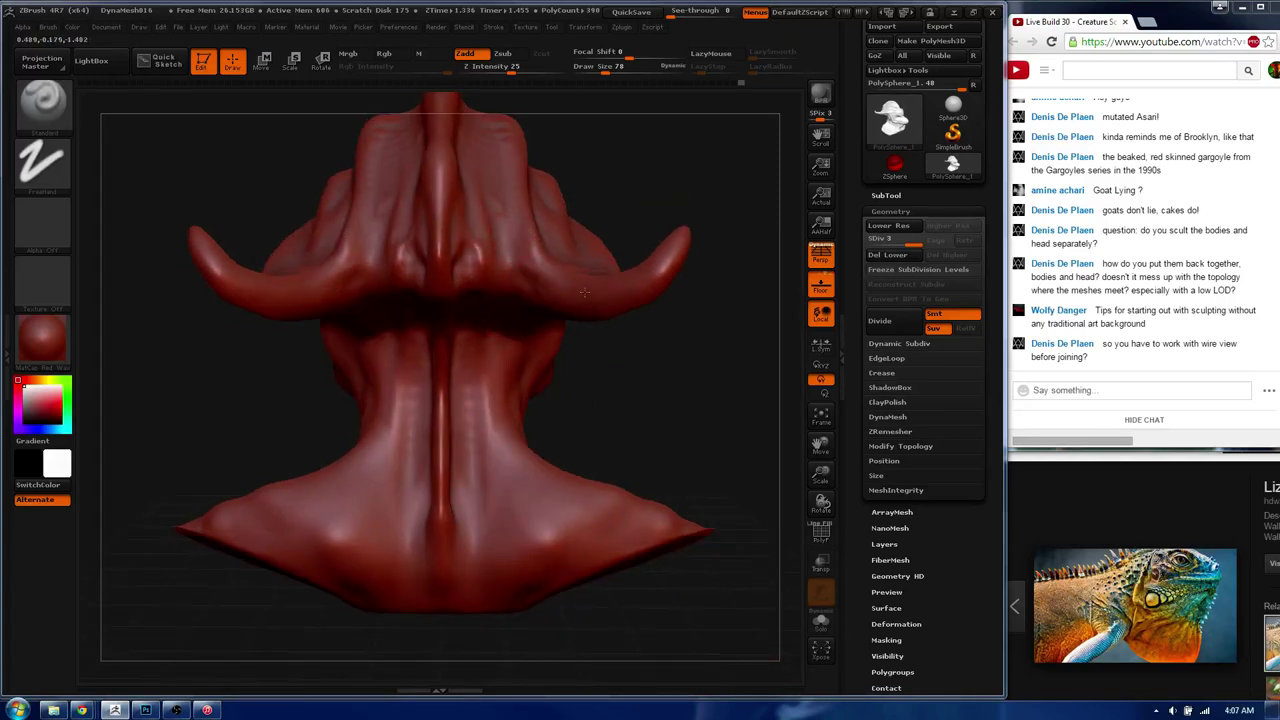
pyautogui.moveTo(650, 281); pyautogui.dragTo(686, 246)
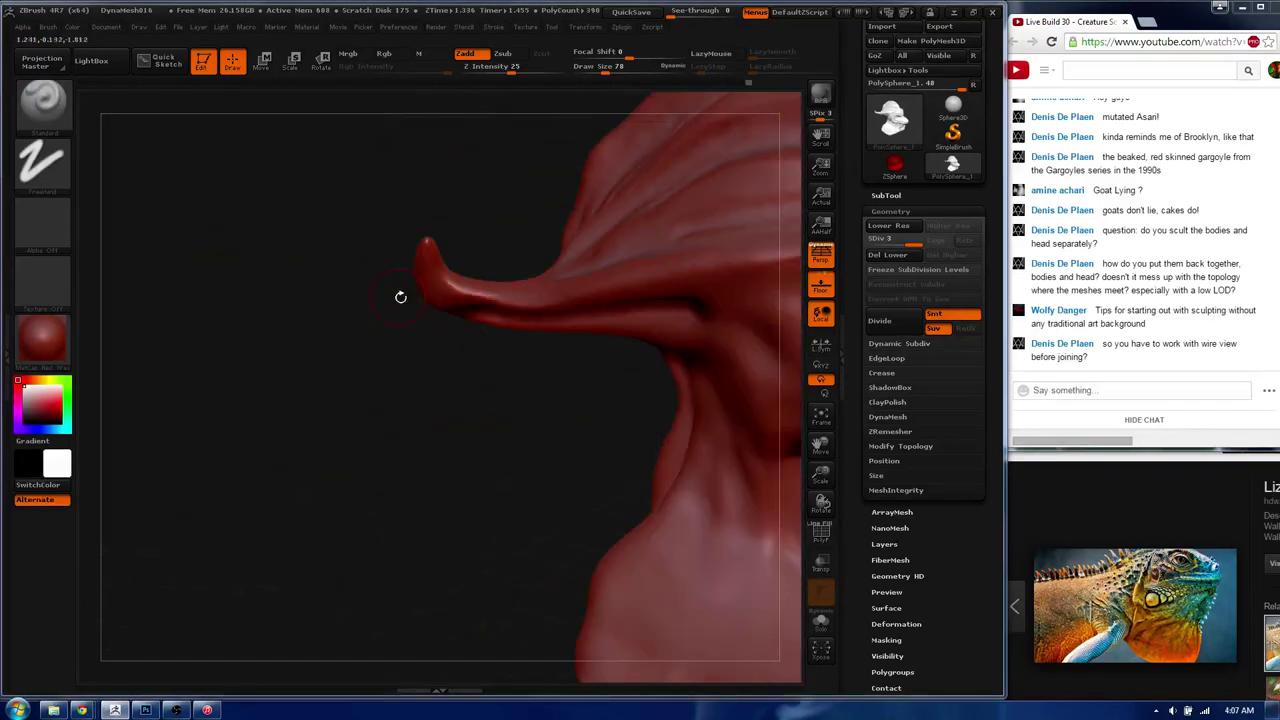
pyautogui.moveTo(400, 294)
pyautogui.mouseDown()
pyautogui.moveTo(438, 276)
pyautogui.moveTo(508, 300)
pyautogui.mouseUp()
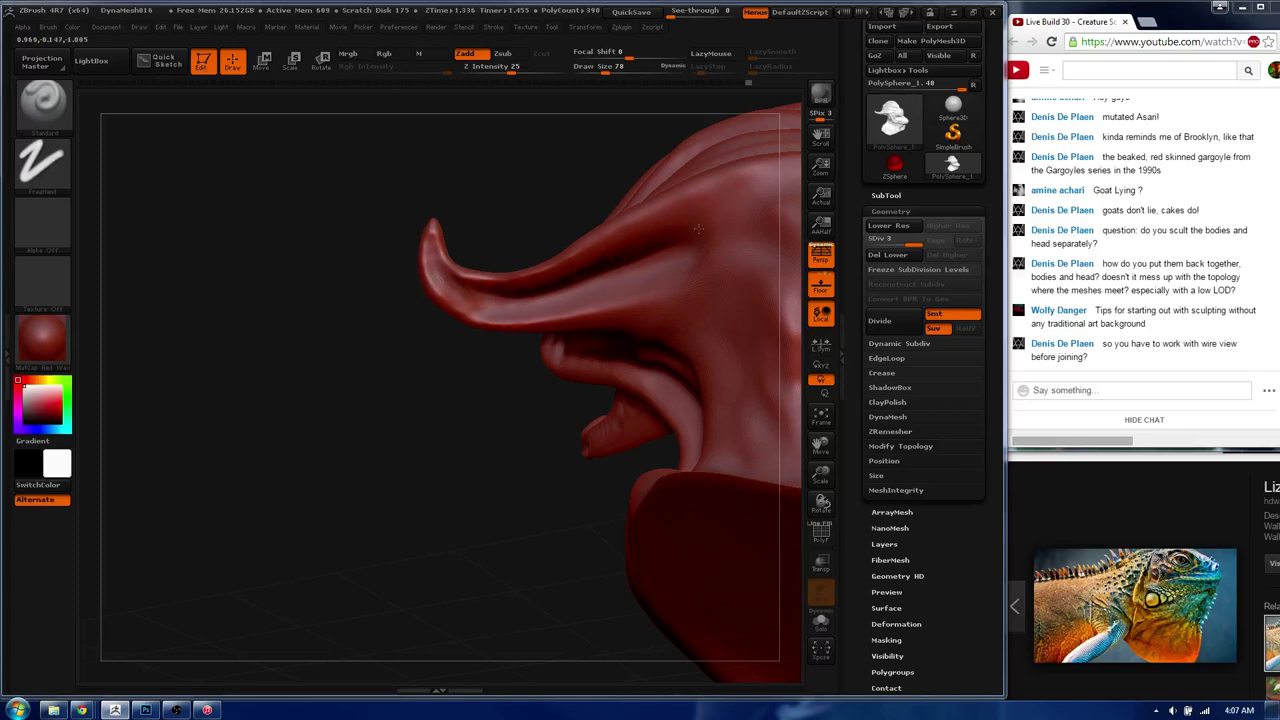
pyautogui.moveTo(622, 263); pyautogui.dragTo(451, 366)
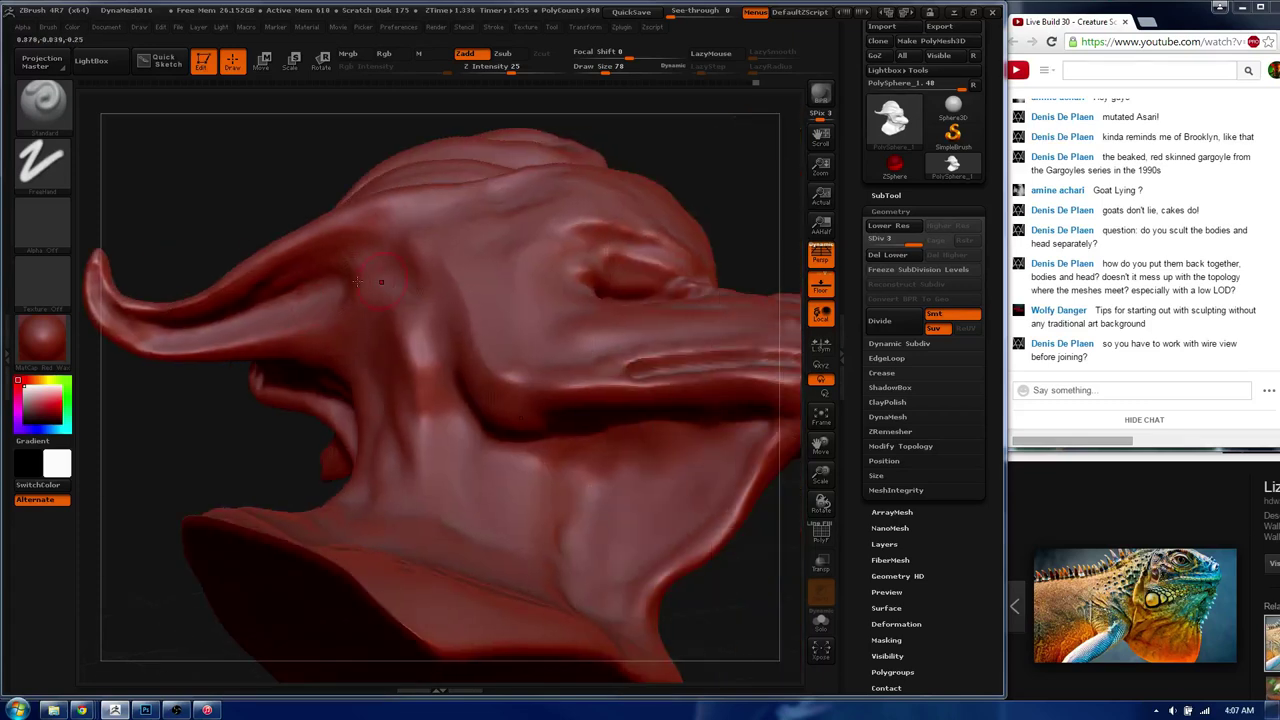
pyautogui.press('f')
pyautogui.moveTo(385, 150)
pyautogui.mouseDown()
pyautogui.moveTo(419, 326)
pyautogui.moveTo(360, 295)
pyautogui.moveTo(349, 309)
pyautogui.mouseUp()
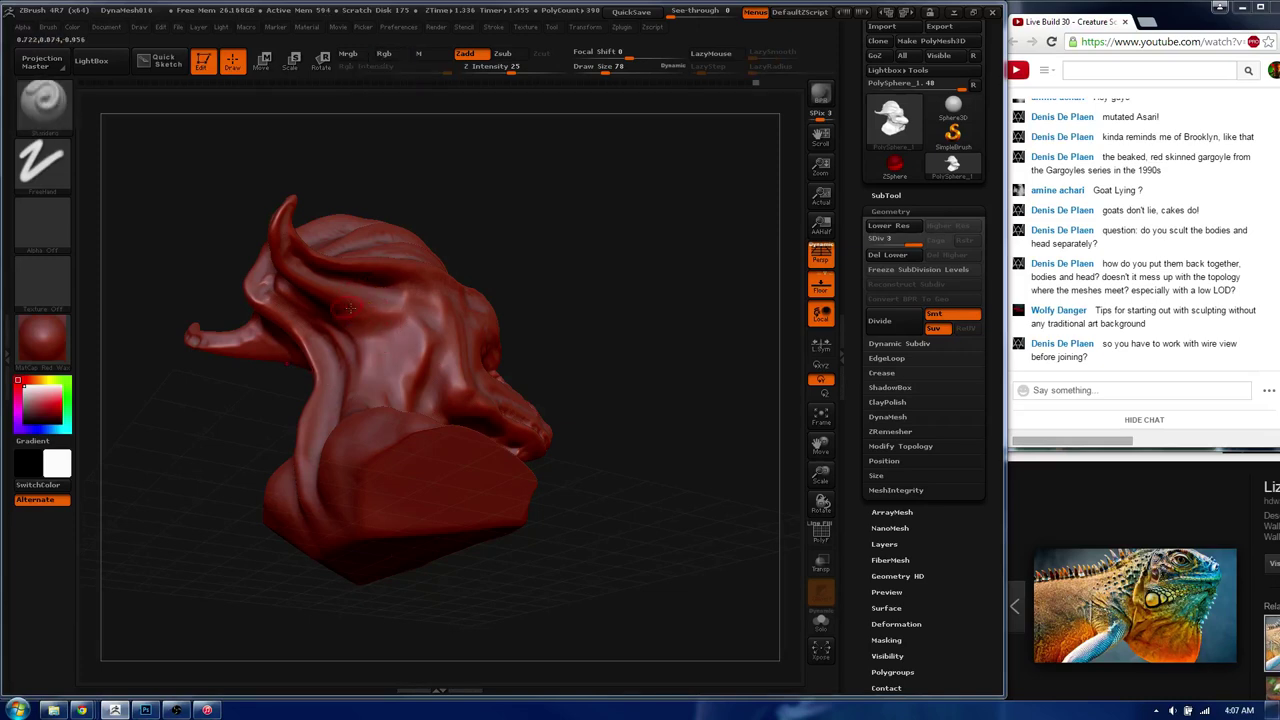
pyautogui.moveTo(367, 319); pyautogui.dragTo(402, 373)
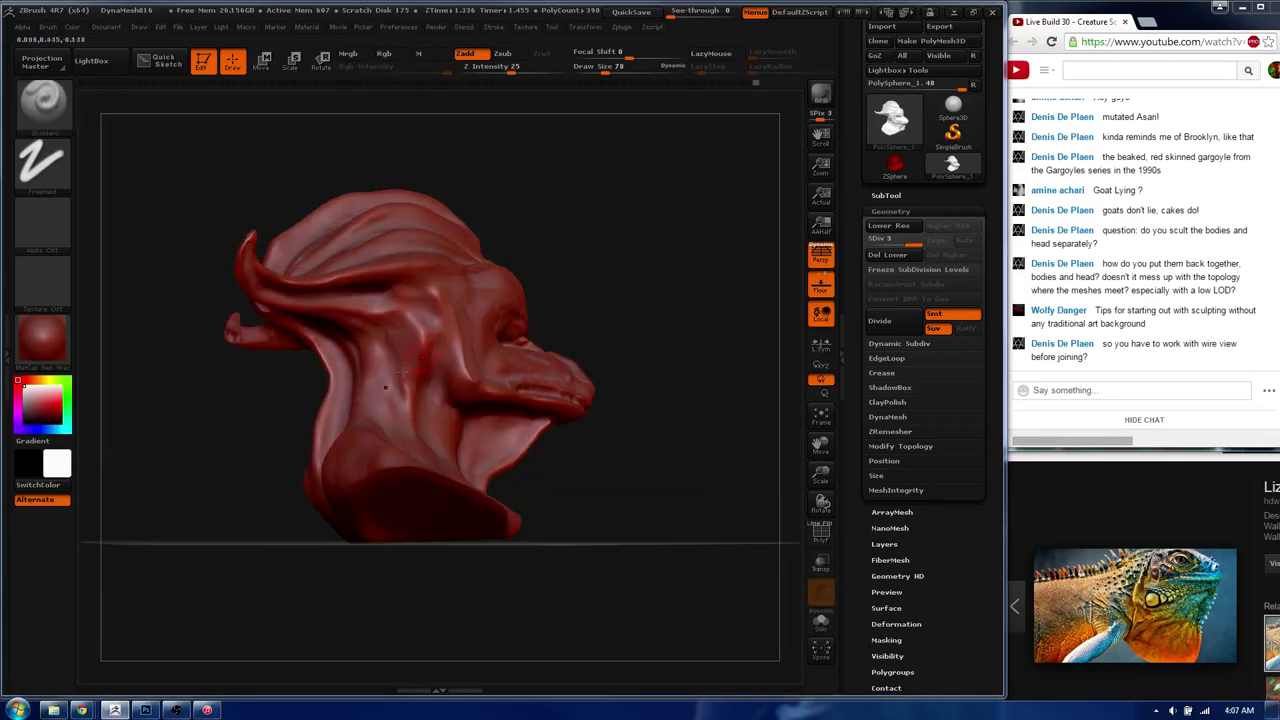
pyautogui.moveTo(405, 325); pyautogui.dragTo(446, 307)
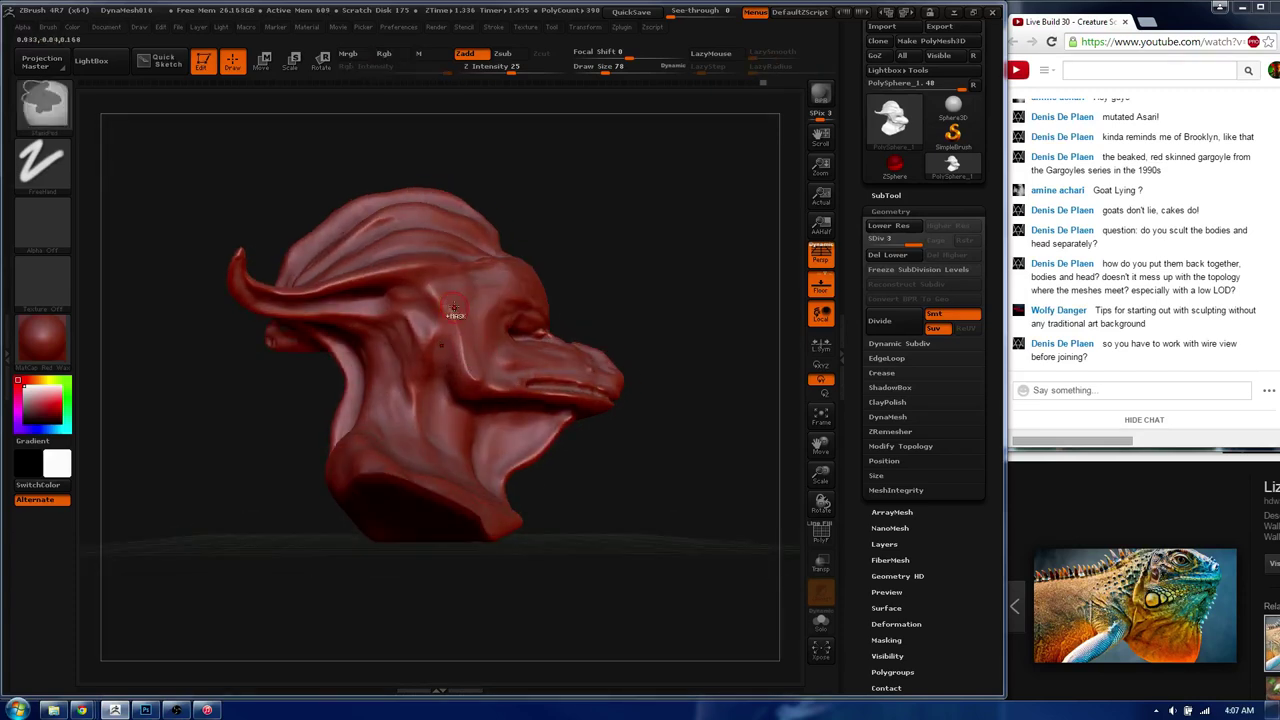
pyautogui.press('space')
pyautogui.click(440, 365)
pyautogui.keyDown('alt'); pyautogui.moveTo(557, 437); pyautogui.dragTo(553, 310); pyautogui.keyUp('alt')
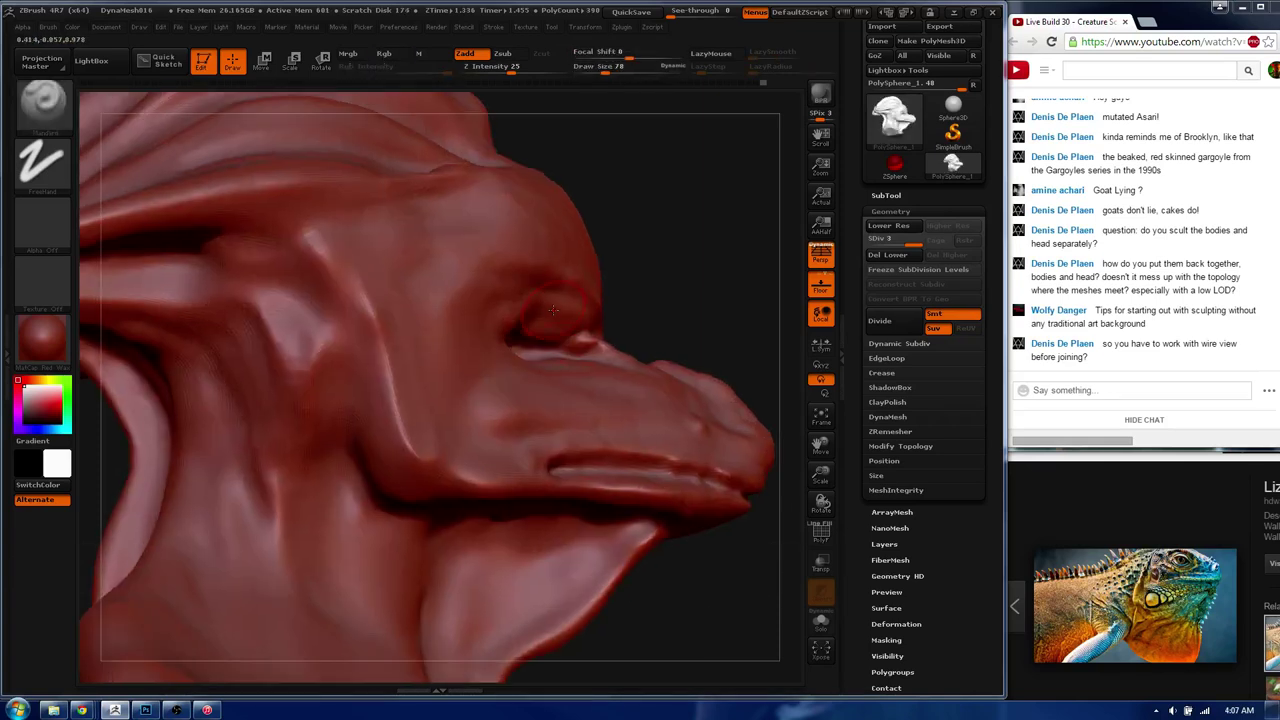
pyautogui.moveTo(492, 342)
pyautogui.mouseDown()
pyautogui.moveTo(336, 447)
pyautogui.moveTo(430, 458)
pyautogui.mouseUp()
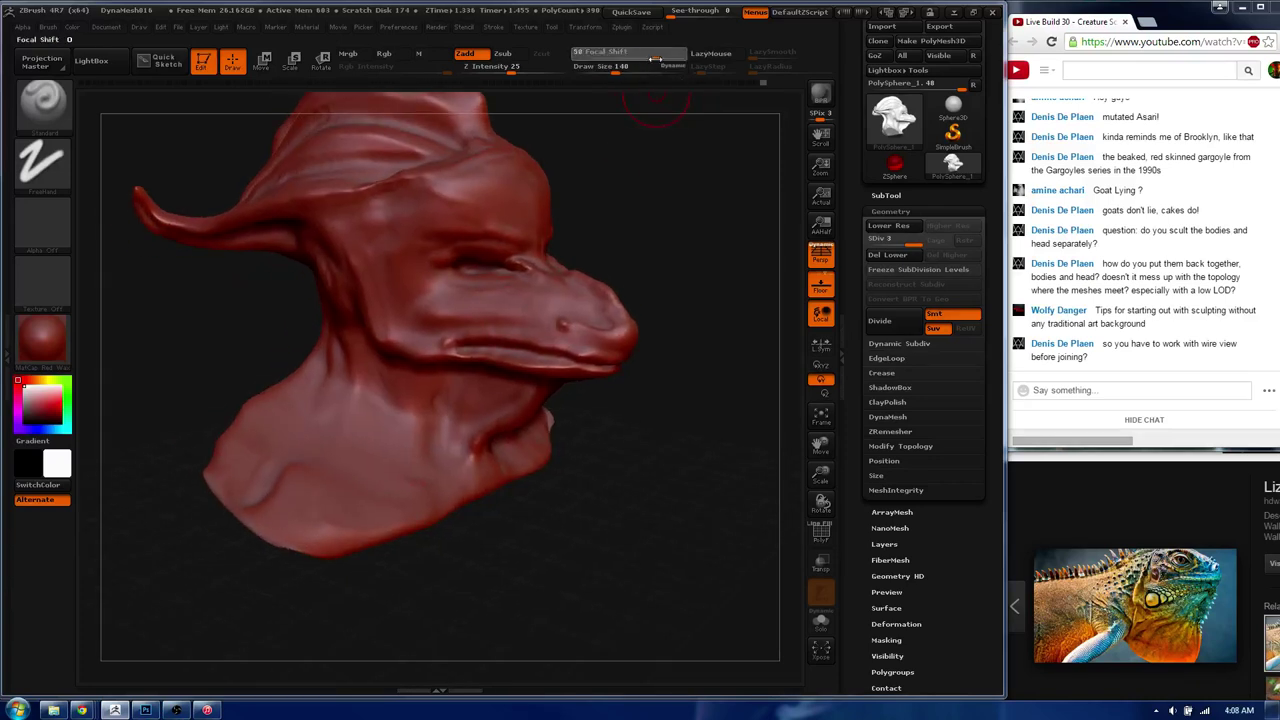
# - Set Focal Shift to -45 and smooth the neck surface
pyautogui.moveTo(634, 60); pyautogui.dragTo(606, 60)
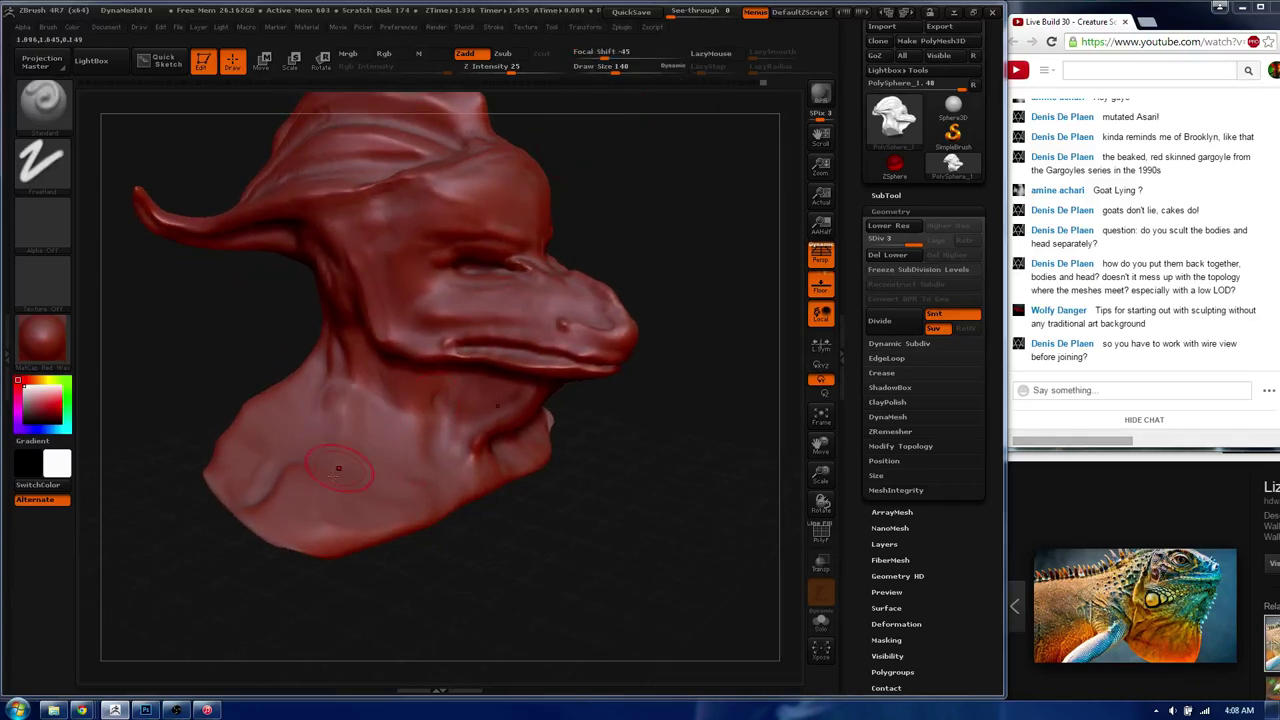
pyautogui.keyDown('shift'); pyautogui.moveTo(385, 400); pyautogui.dragTo(395, 405); pyautogui.keyUp('shift')
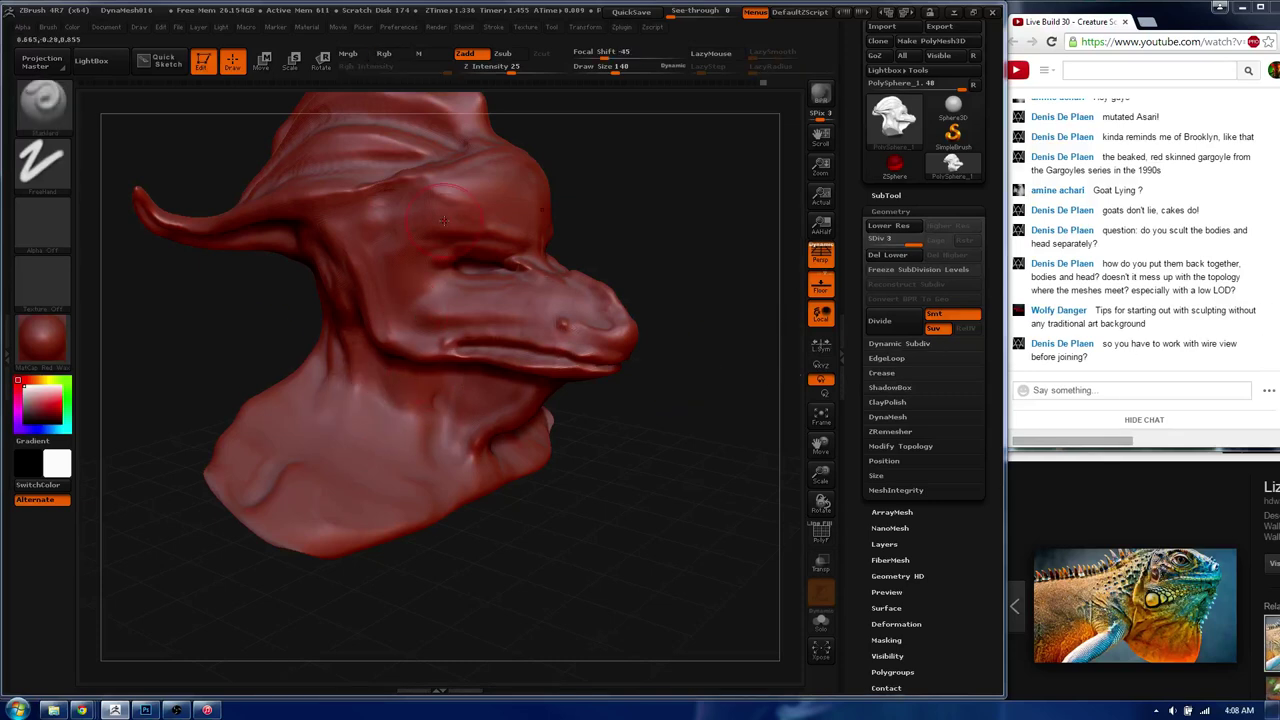
pyautogui.moveTo(376, 338); pyautogui.dragTo(372, 345)
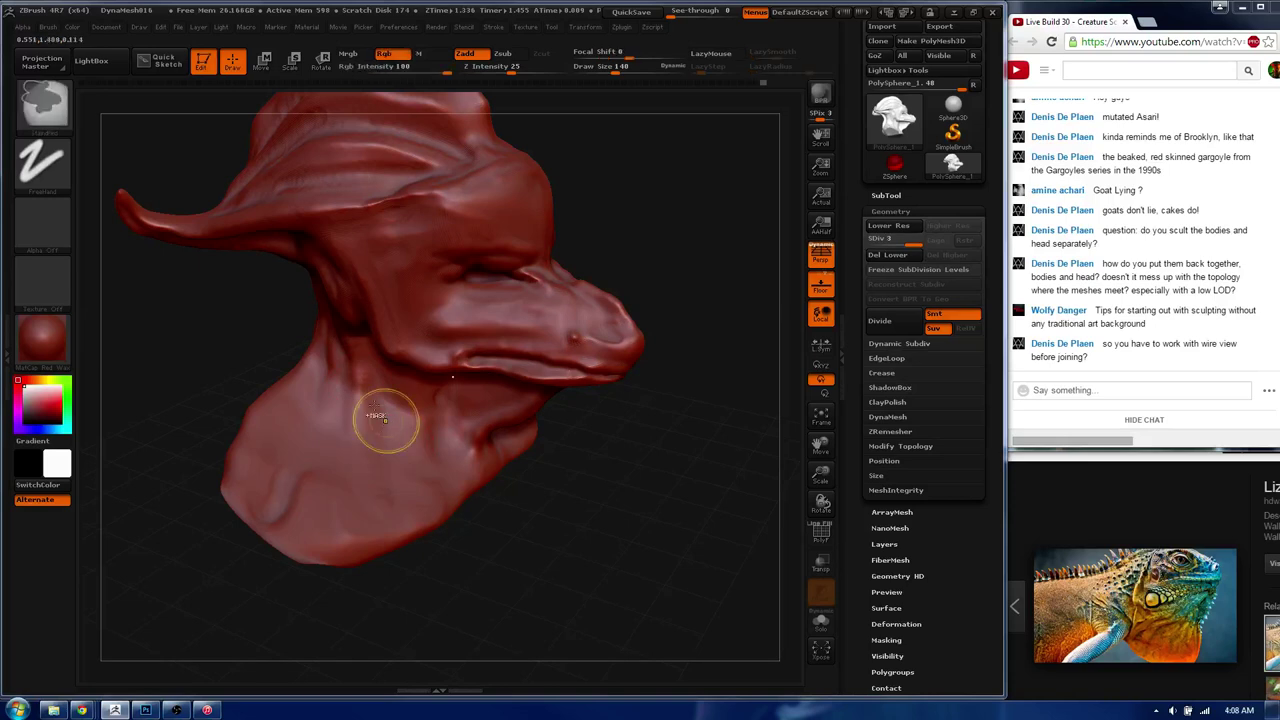
pyautogui.moveTo(360, 390)
pyautogui.keyDown('shift'); pyautogui.mouseDown()
pyautogui.moveTo(386, 414)
pyautogui.moveTo(380, 400)
pyautogui.mouseUp(); pyautogui.keyUp('shift')
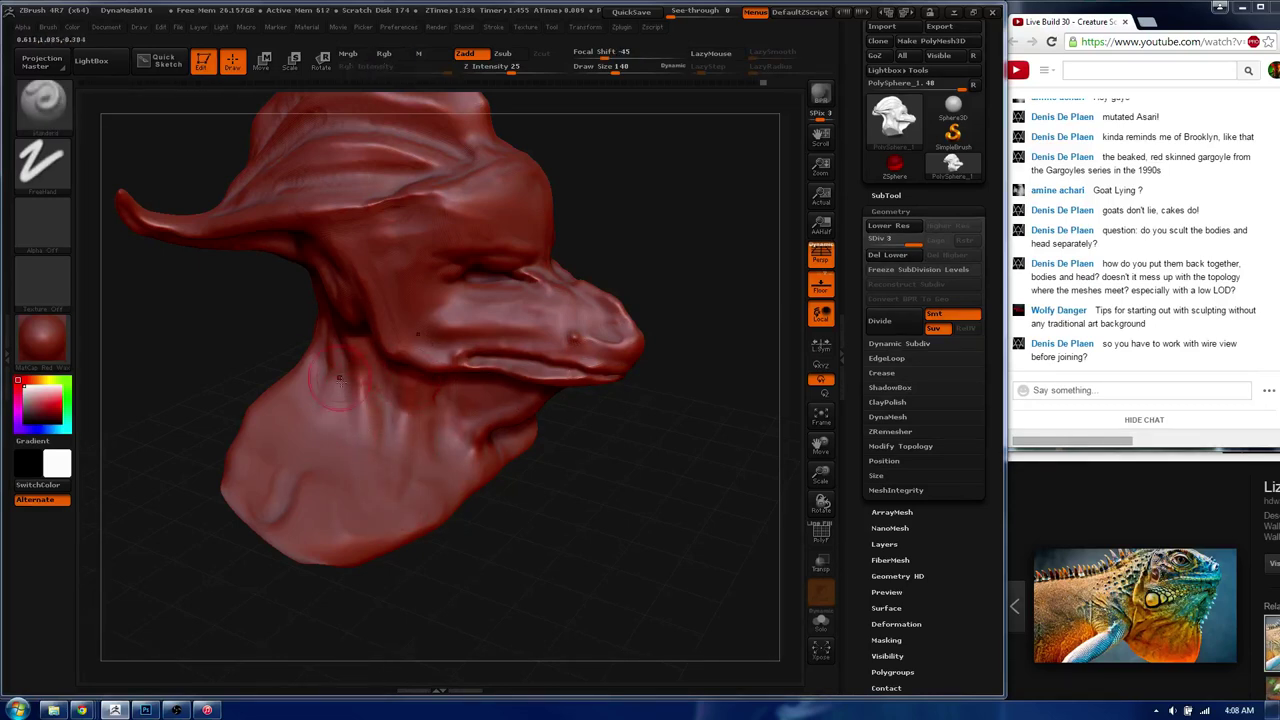
# - Sculpt vertical folds into the neck and bring up the brush palette
pyautogui.moveTo(338, 345); pyautogui.dragTo(339, 448)
pyautogui.moveTo(660, 420); pyautogui.dragTo(560, 420)
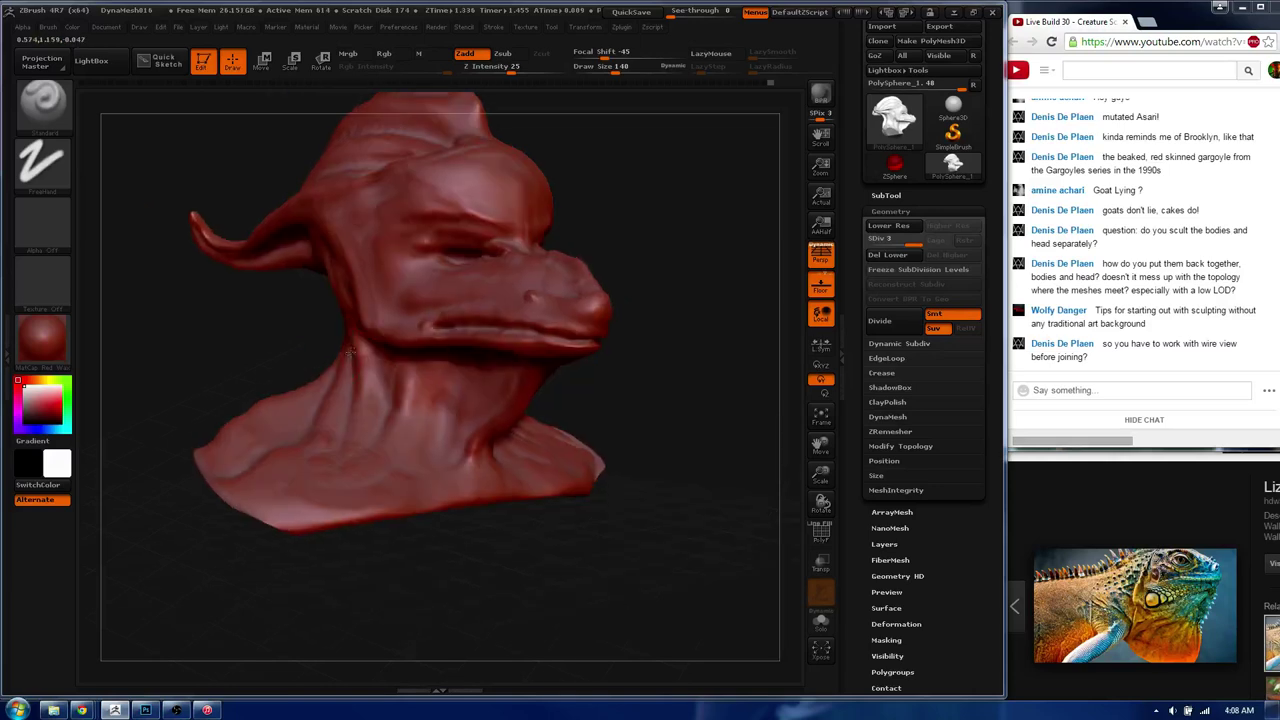
pyautogui.moveTo(640, 450); pyautogui.dragTo(720, 450)
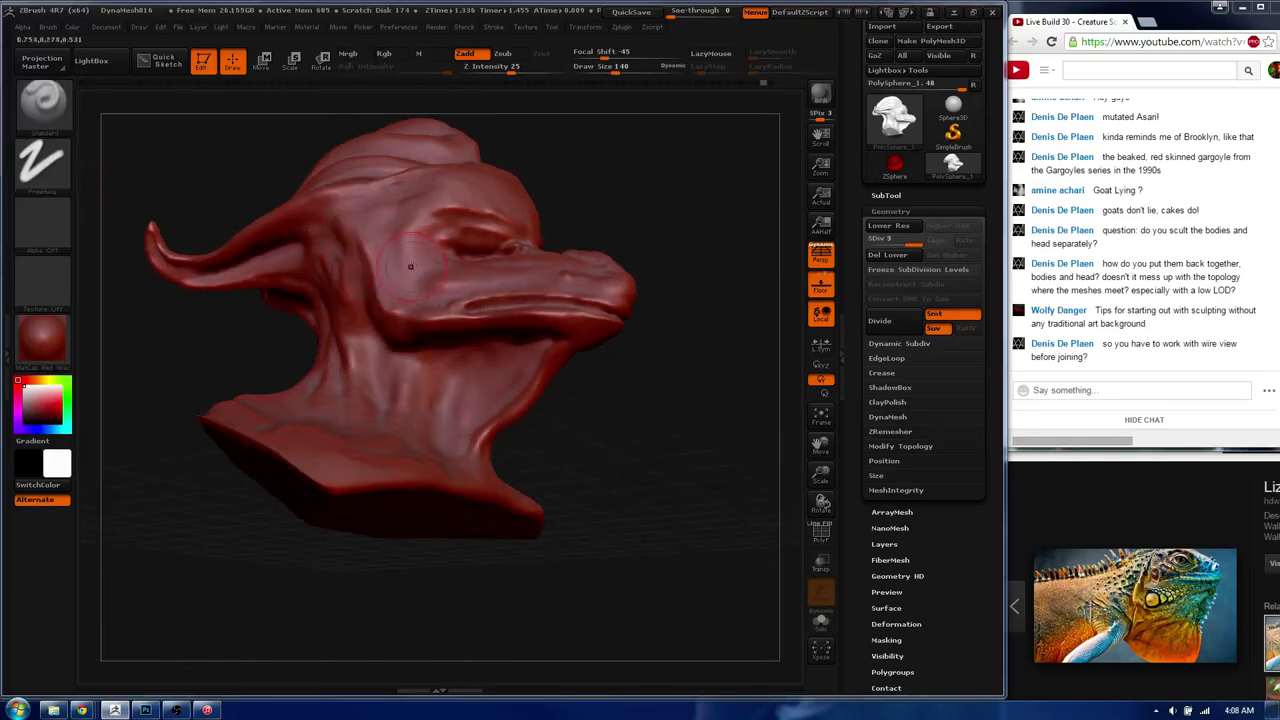
pyautogui.press('b')
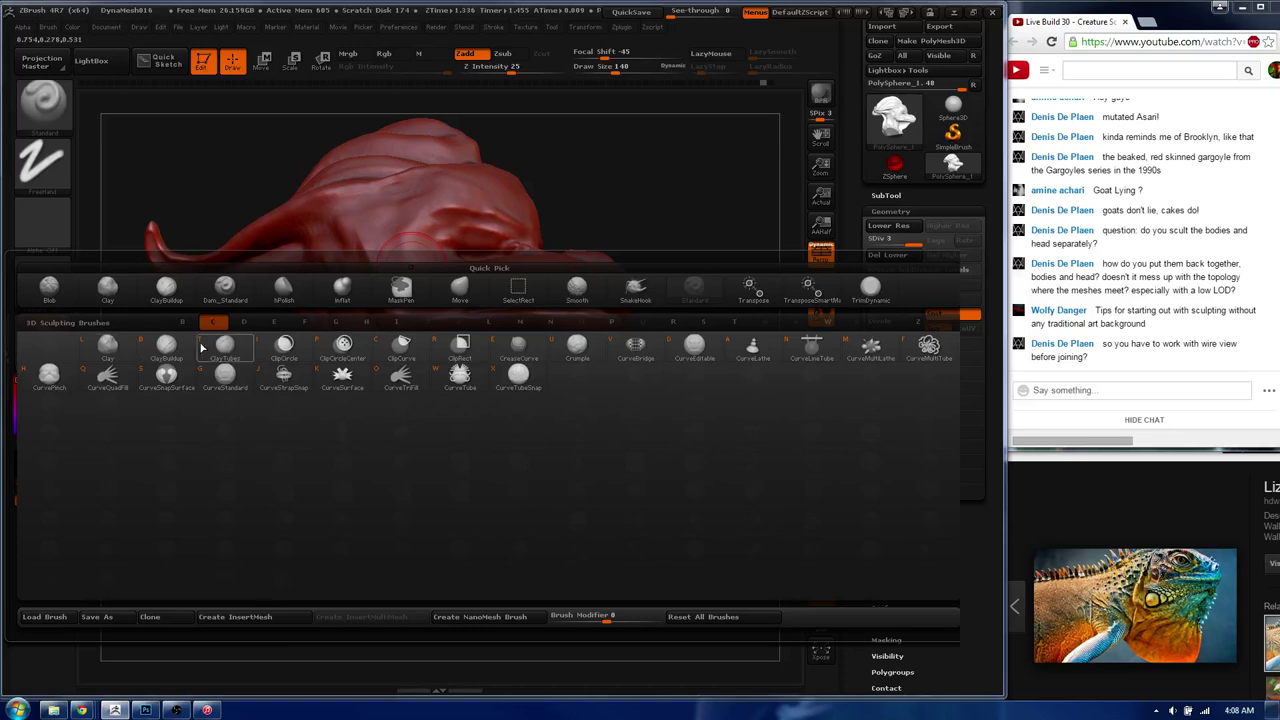
# - Use the ClayBuildup brush to stroke vertical ridges down the neck
pyautogui.click(168, 350)
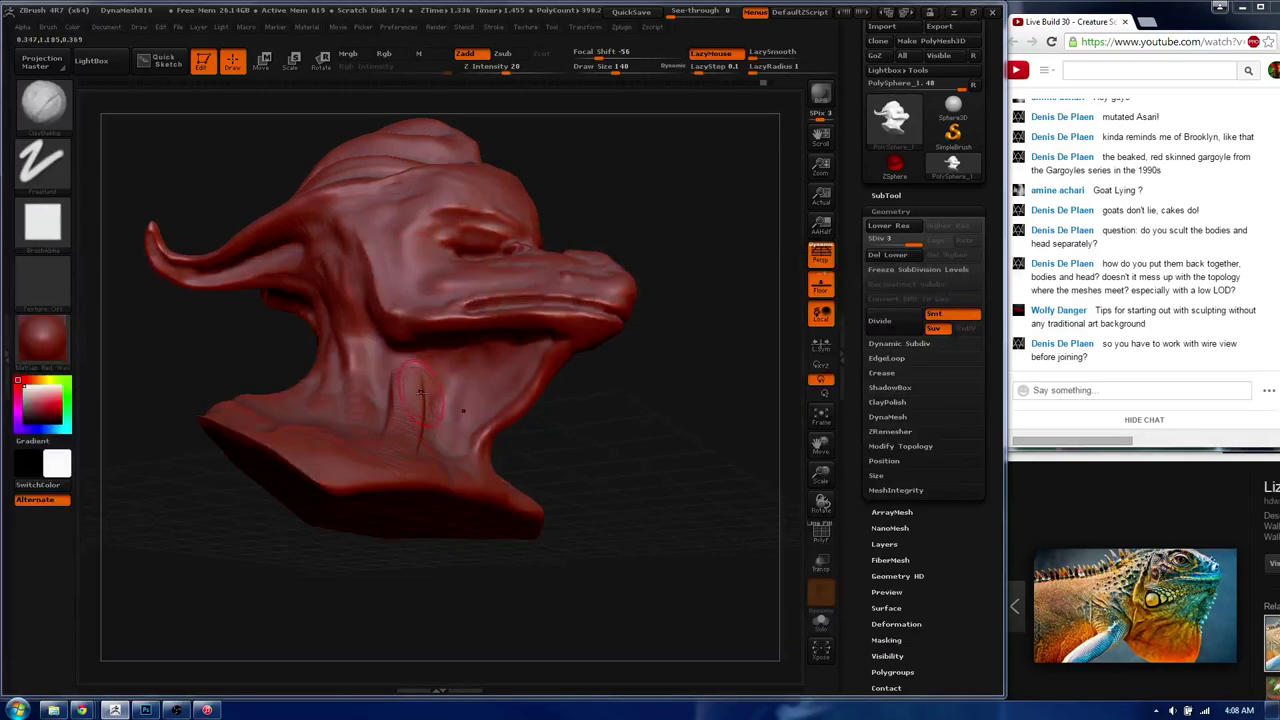
pyautogui.moveTo(405, 385); pyautogui.dragTo(399, 373)
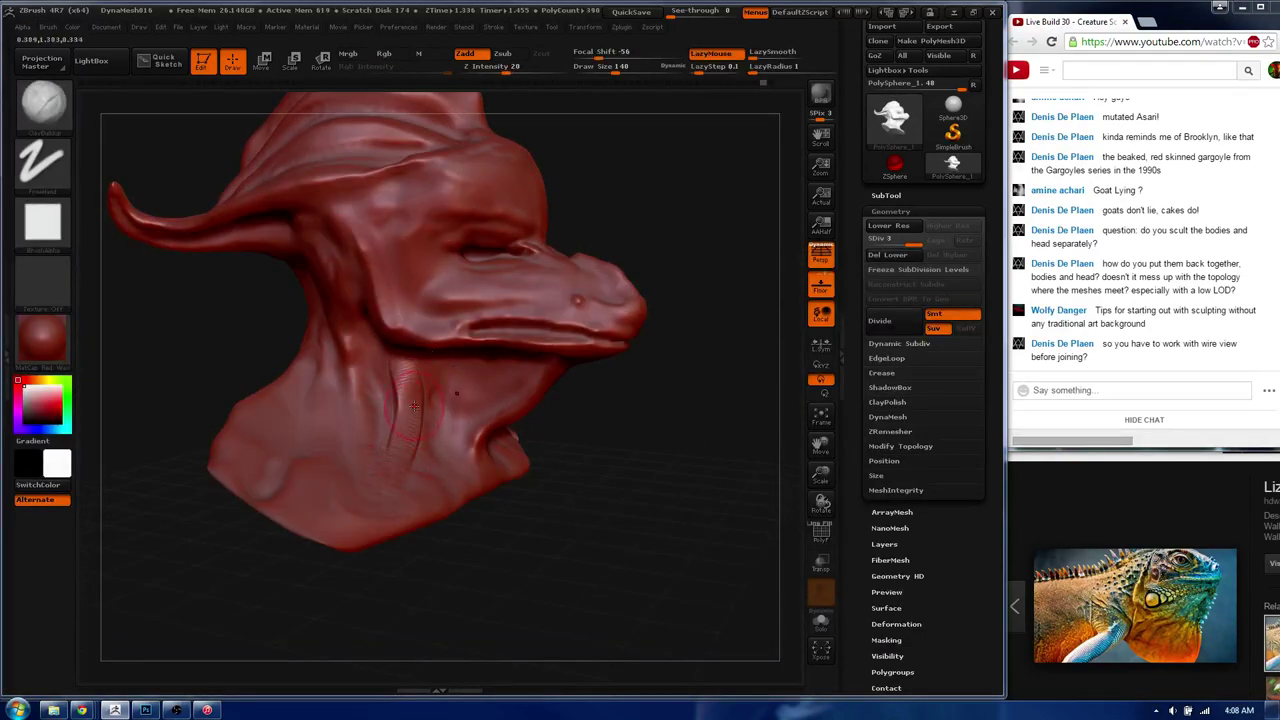
pyautogui.moveTo(396, 384); pyautogui.dragTo(405, 430)
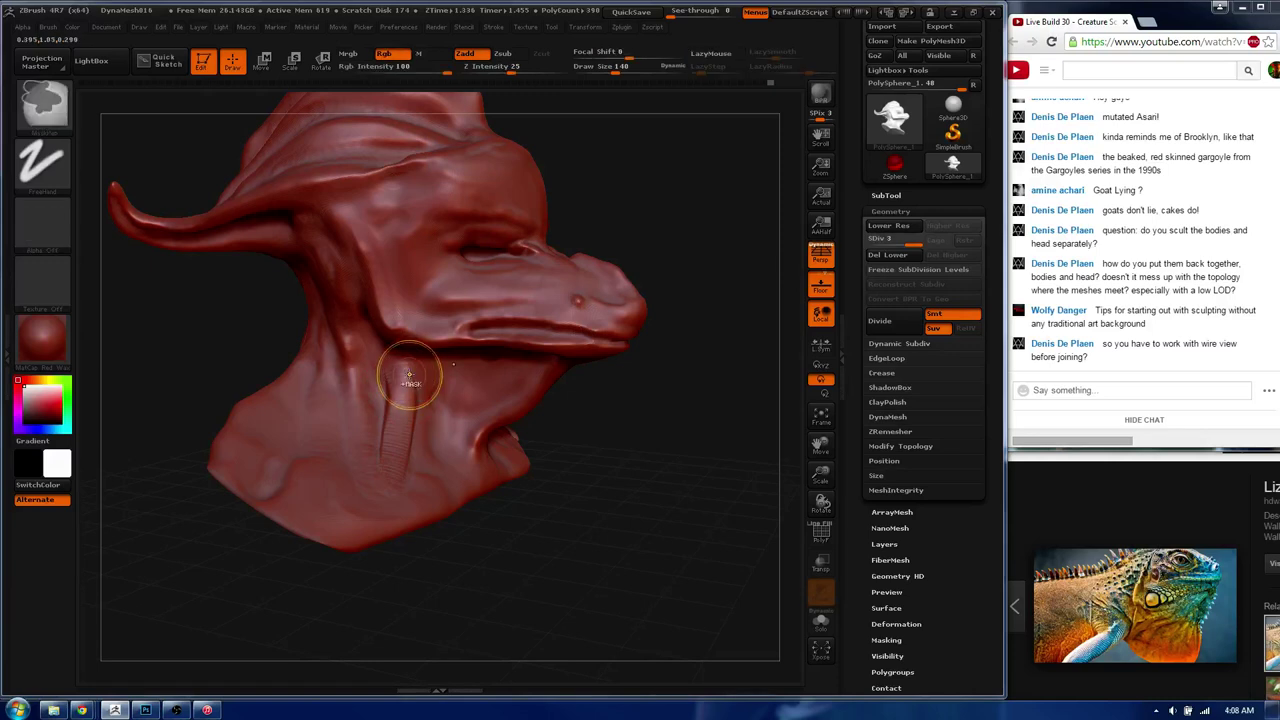
pyautogui.keyDown('shift'); pyautogui.moveTo(408, 377); pyautogui.dragTo(402, 424); pyautogui.keyUp('shift')
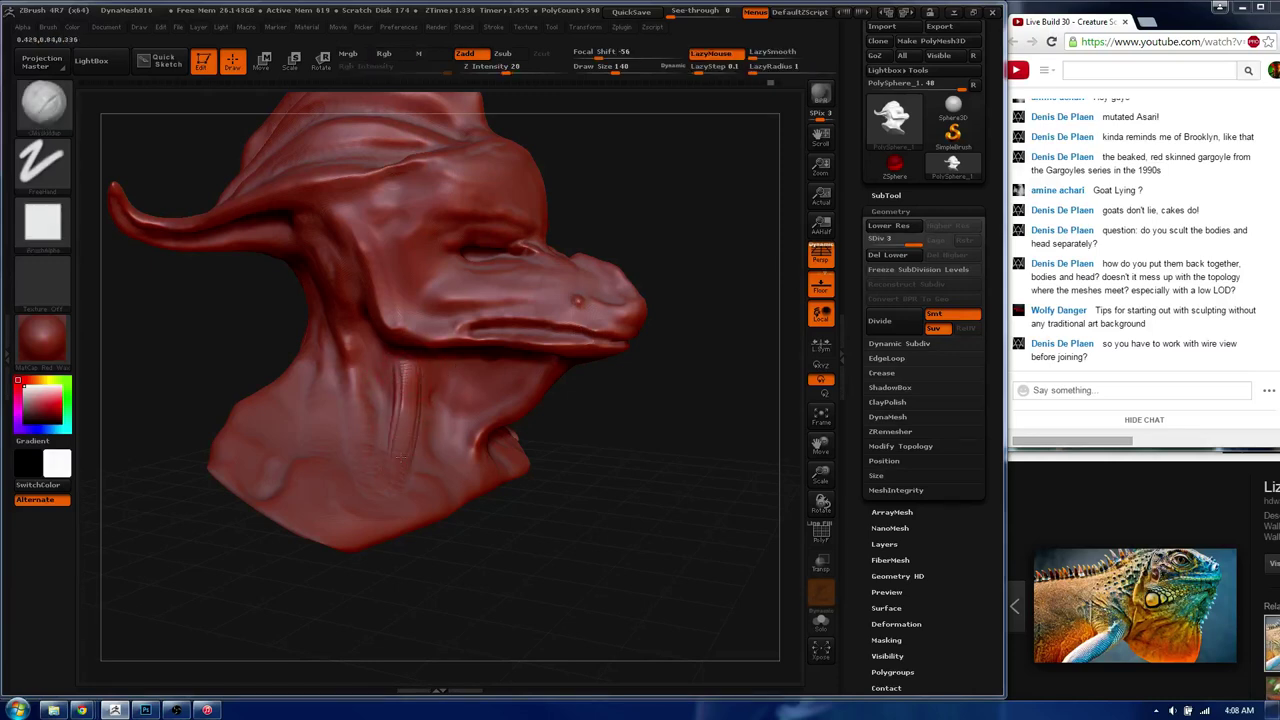
pyautogui.moveTo(560, 440); pyautogui.dragTo(522, 371)
# - Lower Z Intensity to 20 and rotate to inspect the face, horn and neck
pyautogui.press('s')
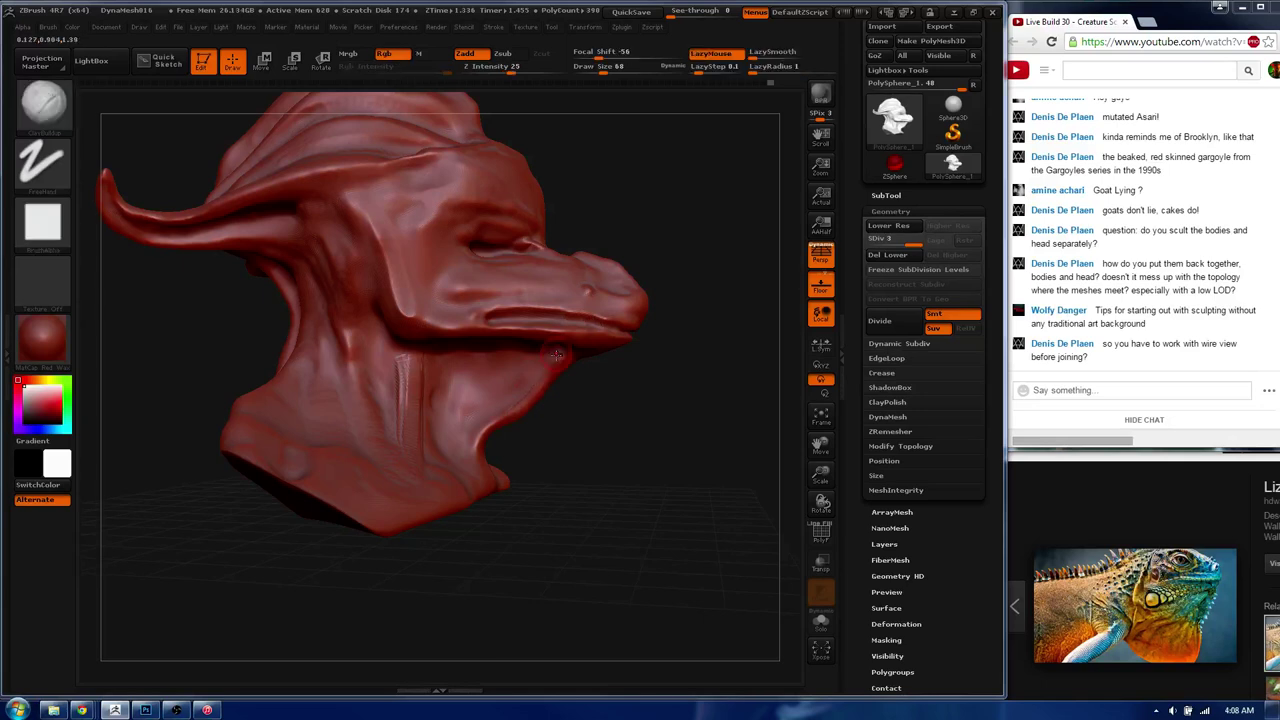
pyautogui.press('shift')
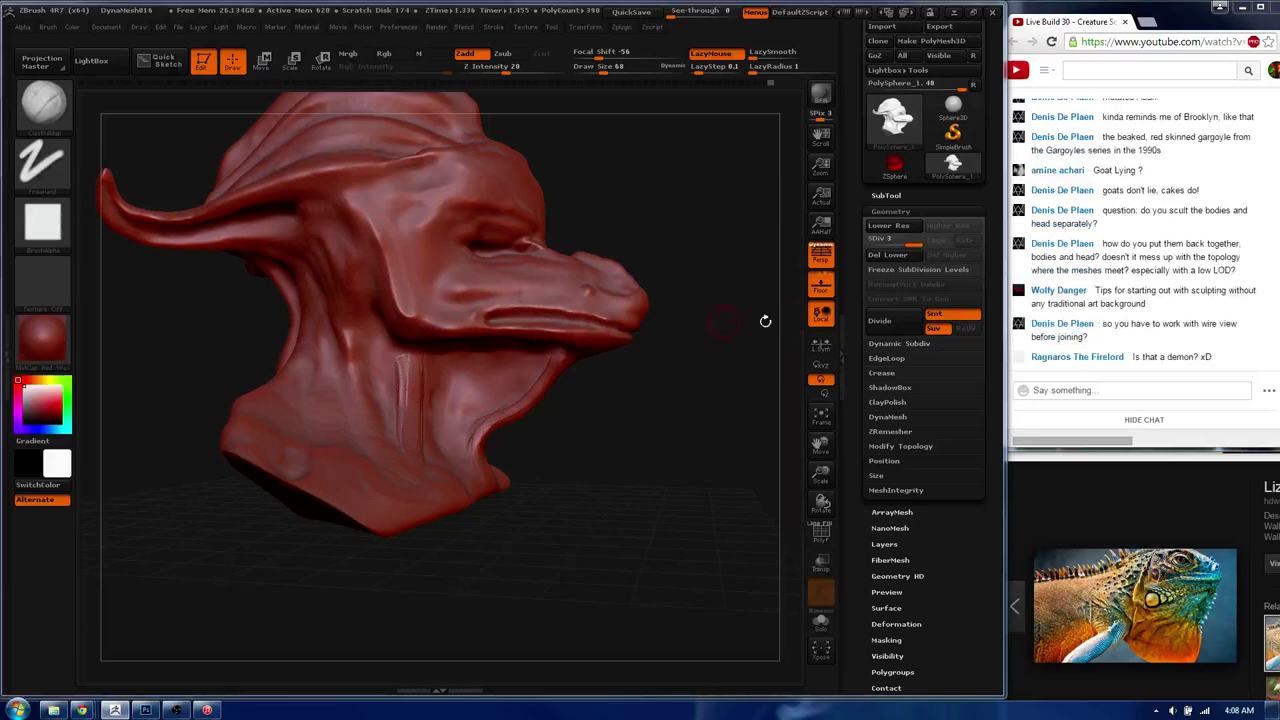
pyautogui.moveTo(363, 262); pyautogui.dragTo(382, 297)
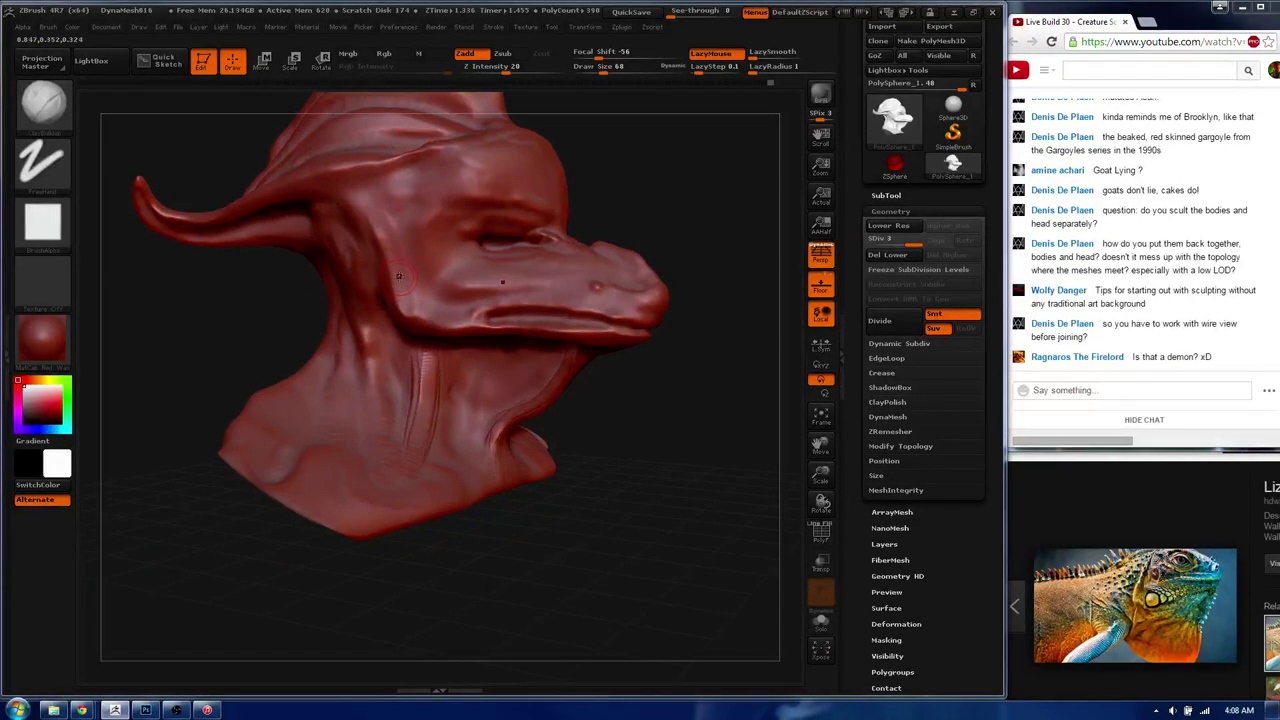
pyautogui.moveTo(399, 276); pyautogui.dragTo(328, 369)
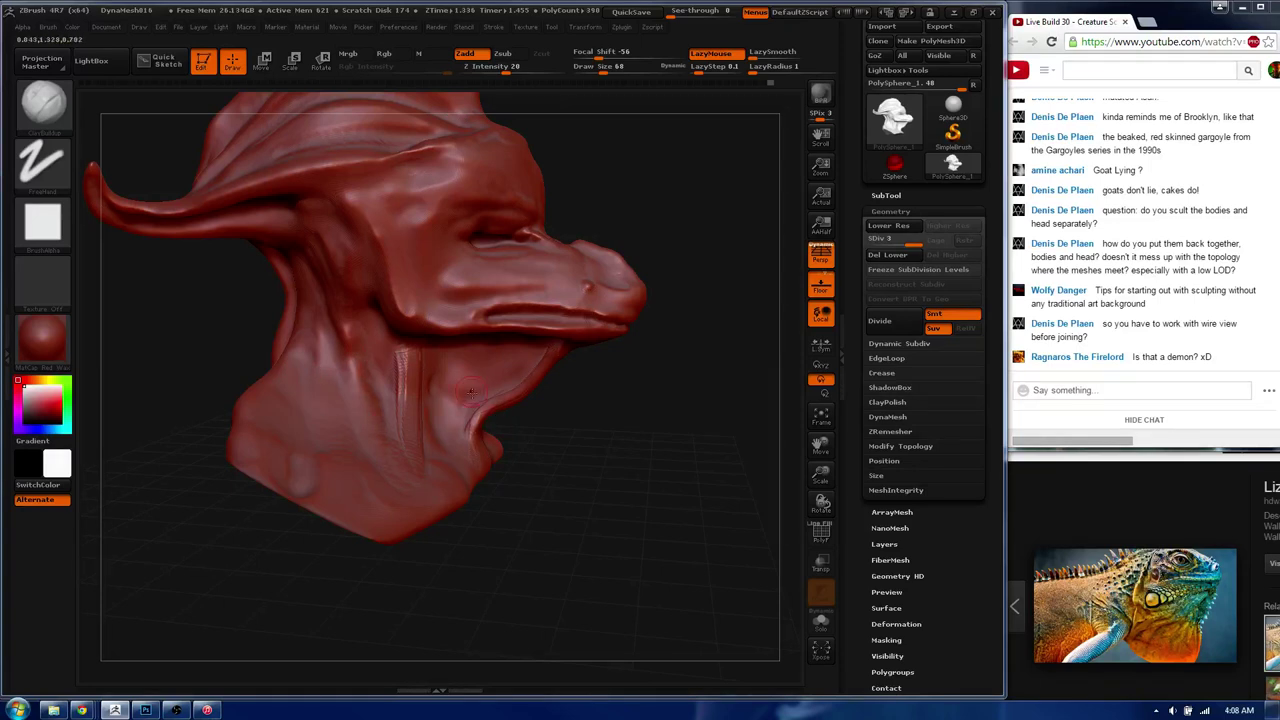
pyautogui.moveTo(361, 421)
pyautogui.mouseDown()
pyautogui.moveTo(322, 346)
pyautogui.moveTo(483, 433)
pyautogui.mouseUp()
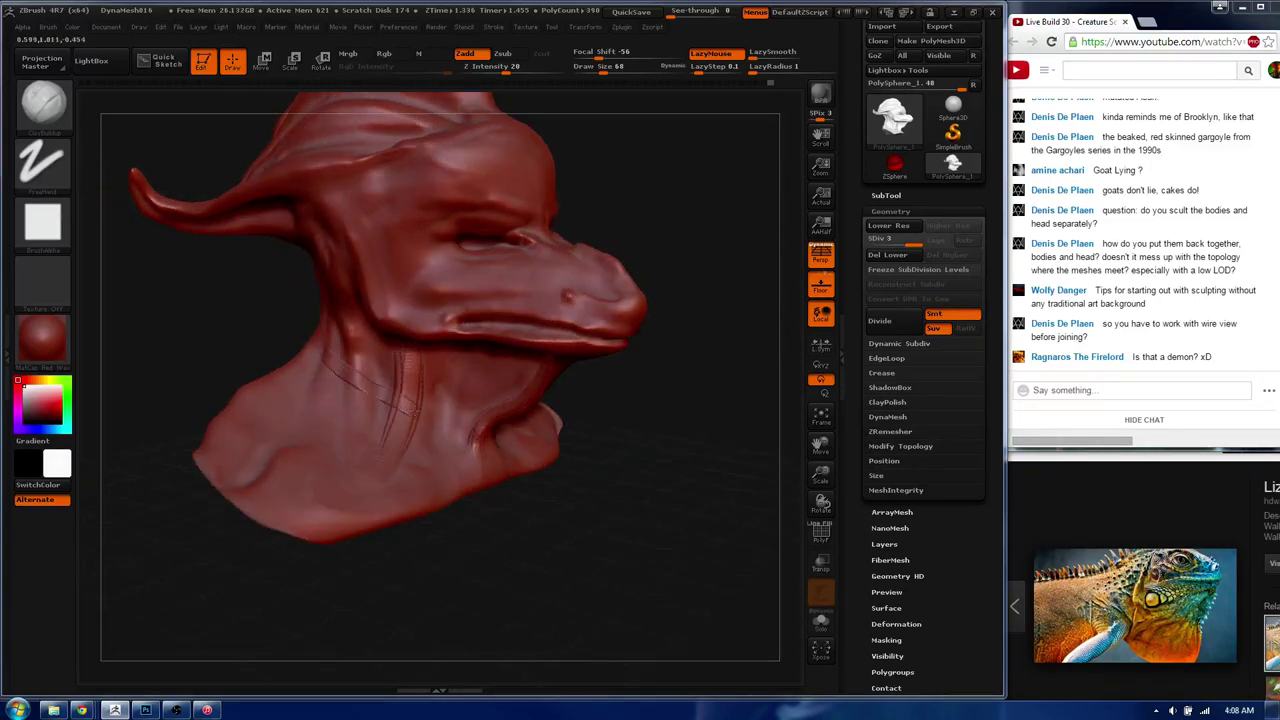
# - Undo the diagonal neck groove and frame the whole head in view
pyautogui.hotkey('ctrl', 'z')
pyautogui.moveTo(360, 346); pyautogui.dragTo(351, 362)
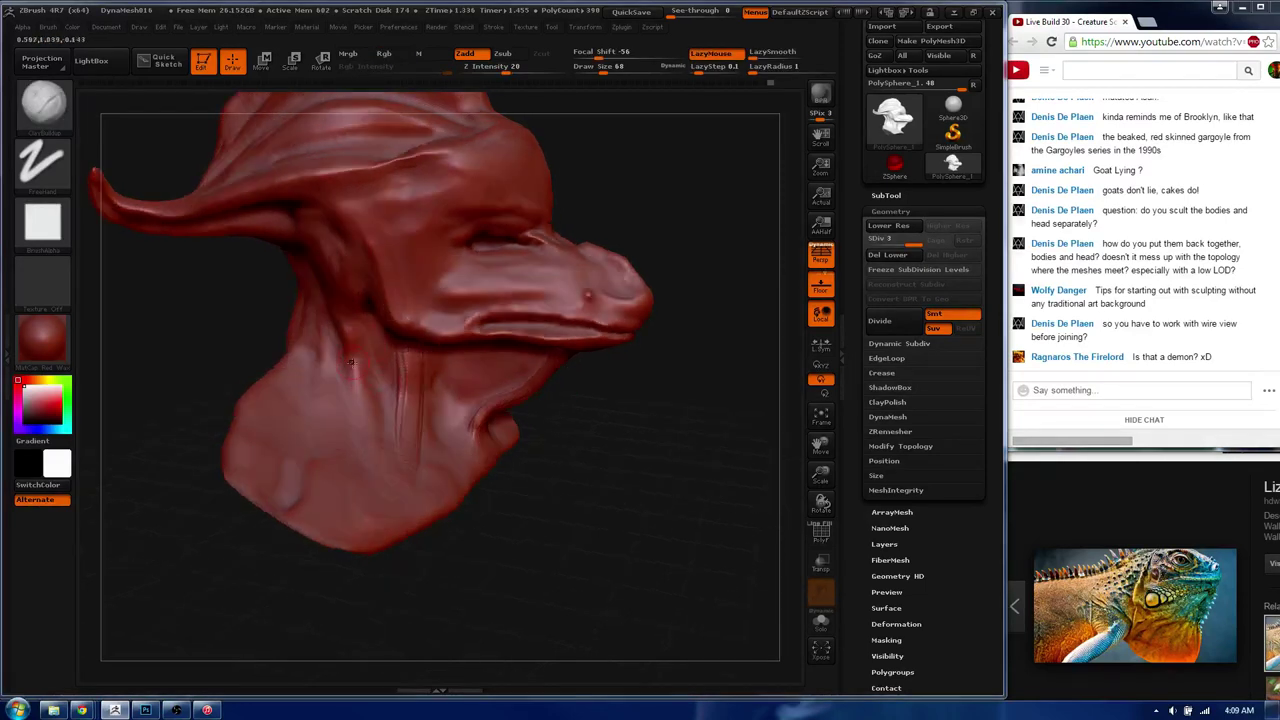
pyautogui.moveTo(326, 290); pyautogui.dragTo(365, 268)
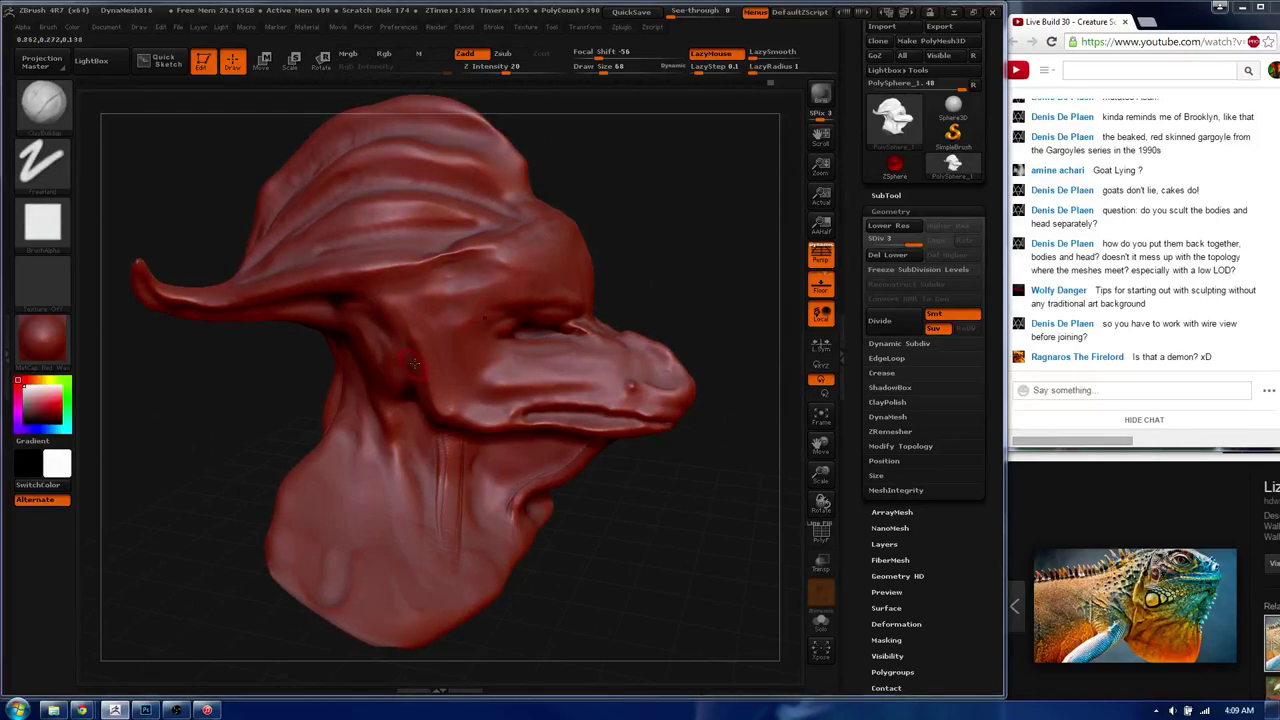
pyautogui.moveTo(389, 394)
pyautogui.mouseDown()
pyautogui.moveTo(424, 434)
pyautogui.moveTo(448, 404)
pyautogui.moveTo(450, 370)
pyautogui.mouseUp()
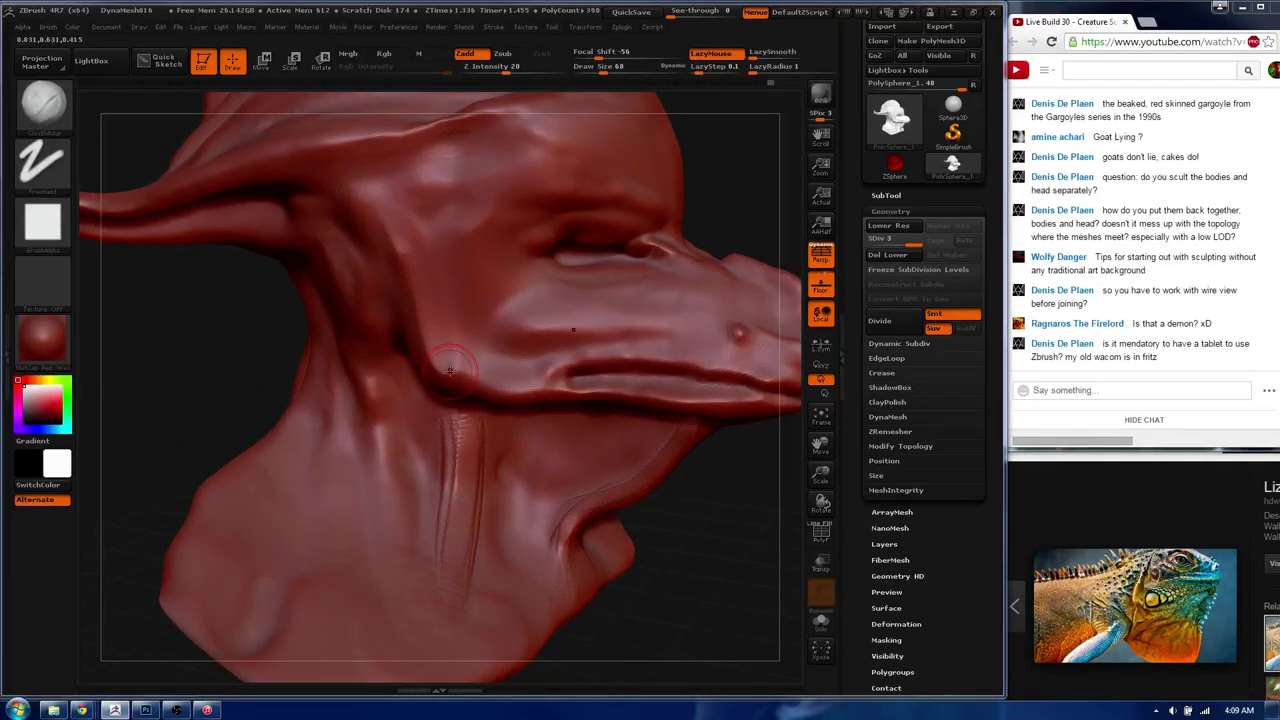
pyautogui.moveTo(450, 370); pyautogui.dragTo(425, 335)
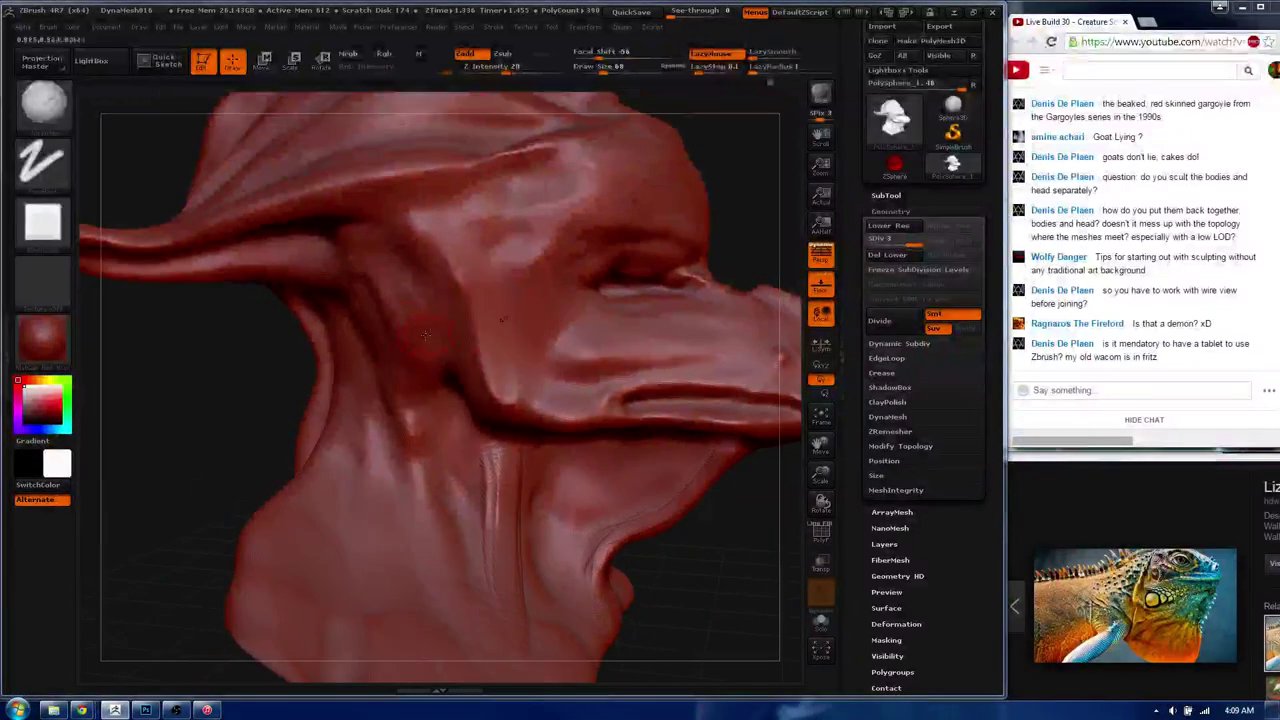
pyautogui.press('f')
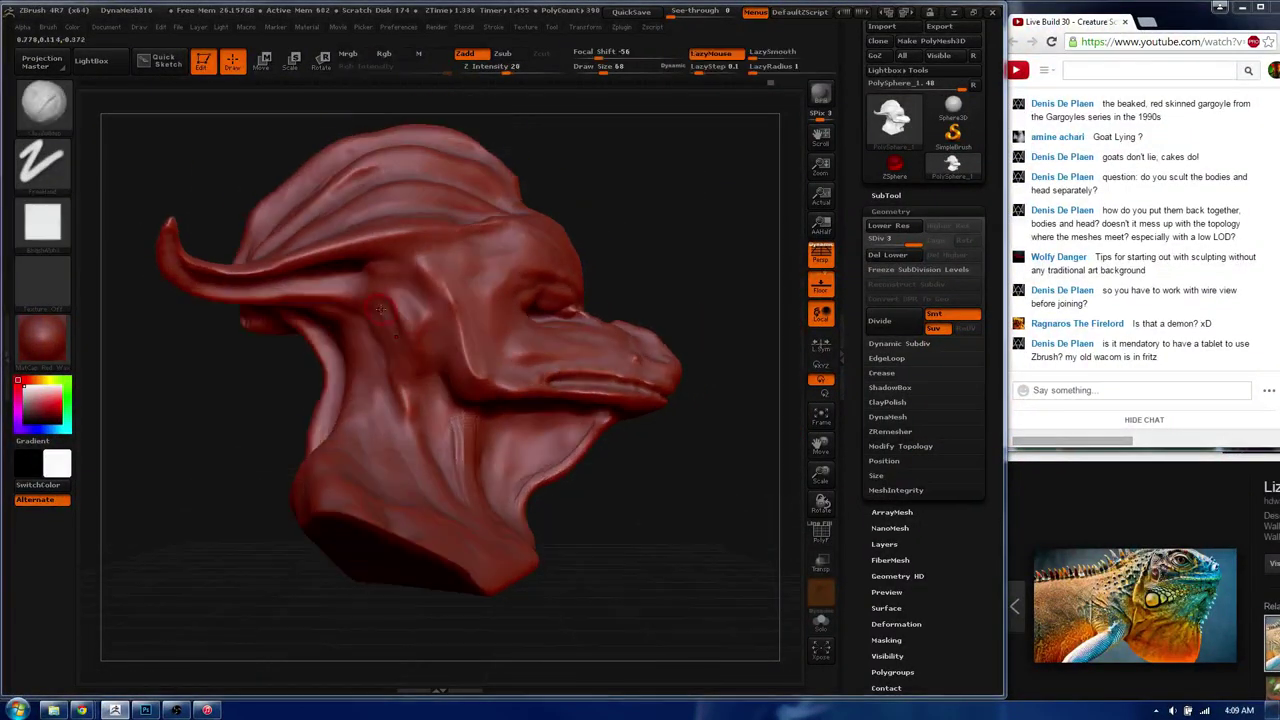
# - Carve grooves down the neck and cheek, and deepen the mouth and jaw creases toward the snout
pyautogui.moveTo(395, 318)
pyautogui.mouseDown()
pyautogui.moveTo(410, 435)
pyautogui.moveTo(399, 316)
pyautogui.moveTo(410, 400)
pyautogui.mouseUp()
pyautogui.moveTo(720, 420); pyautogui.dragTo(560, 430)
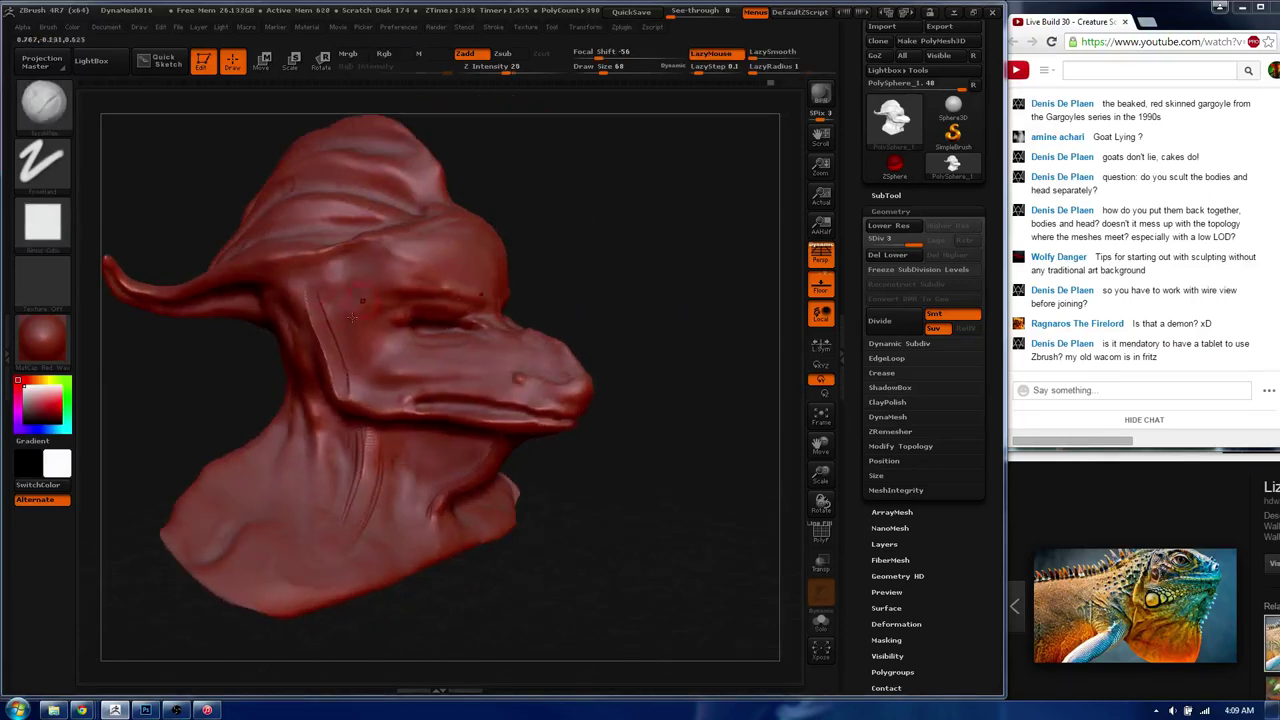
pyautogui.moveTo(345, 332); pyautogui.dragTo(343, 378)
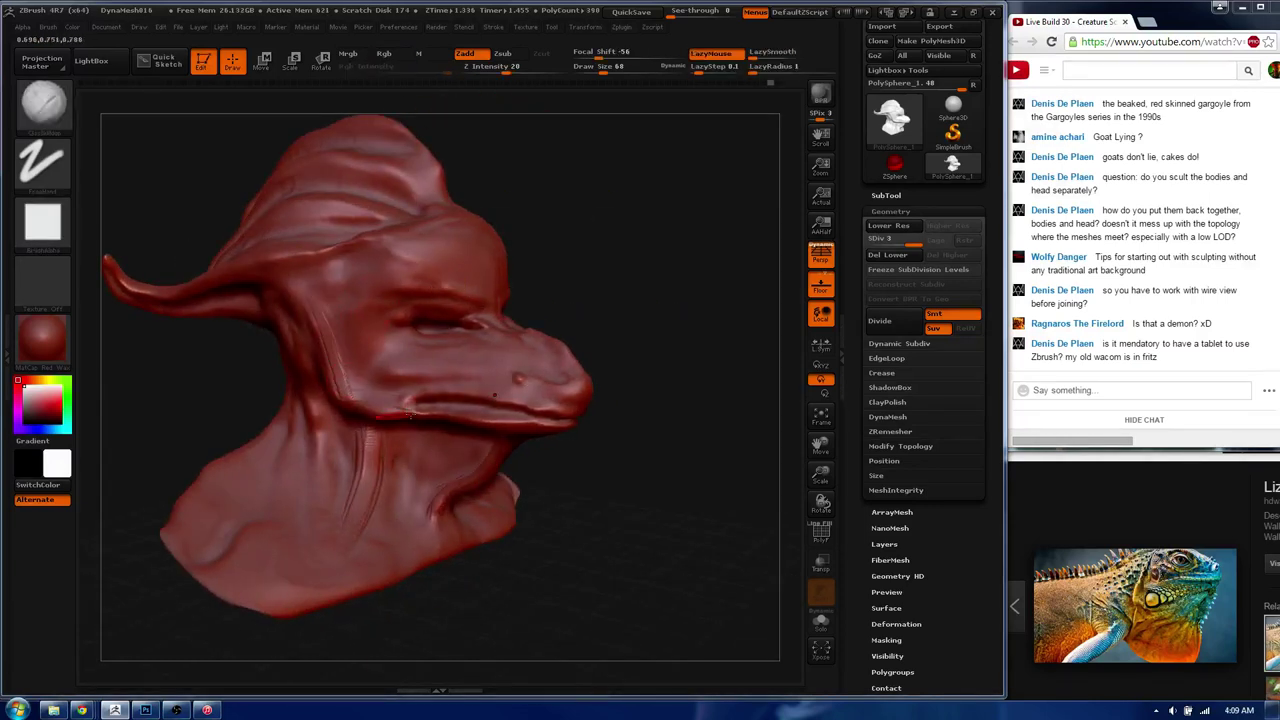
pyautogui.moveTo(457, 392); pyautogui.dragTo(559, 388)
pyautogui.moveTo(440, 408); pyautogui.dragTo(548, 423)
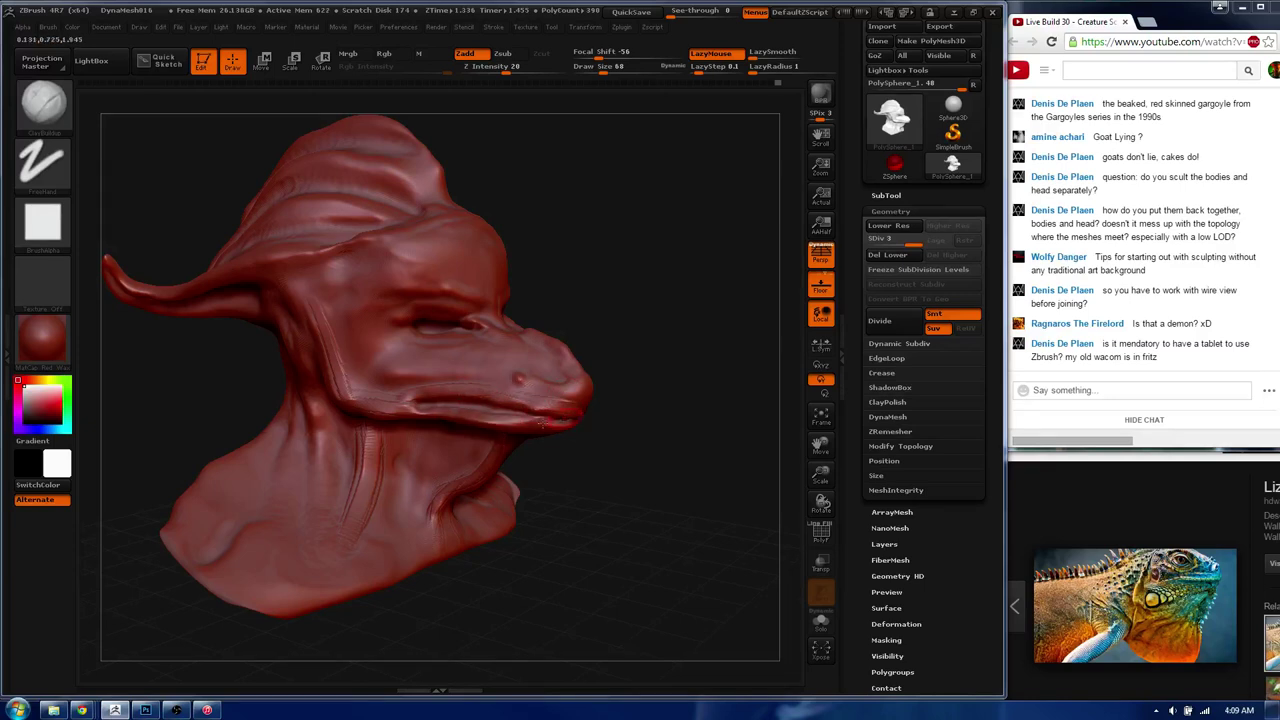
pyautogui.moveTo(700, 340); pyautogui.dragTo(487, 390)
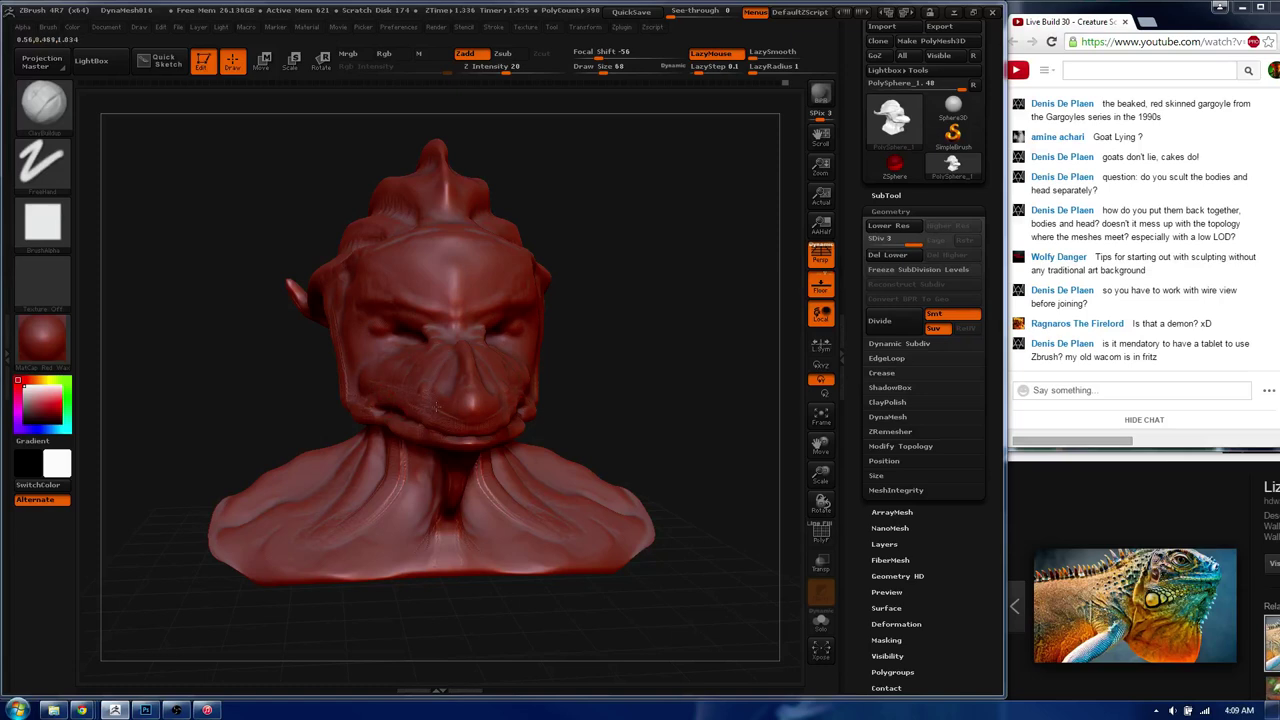
pyautogui.moveTo(427, 380); pyautogui.dragTo(497, 322, button='right')
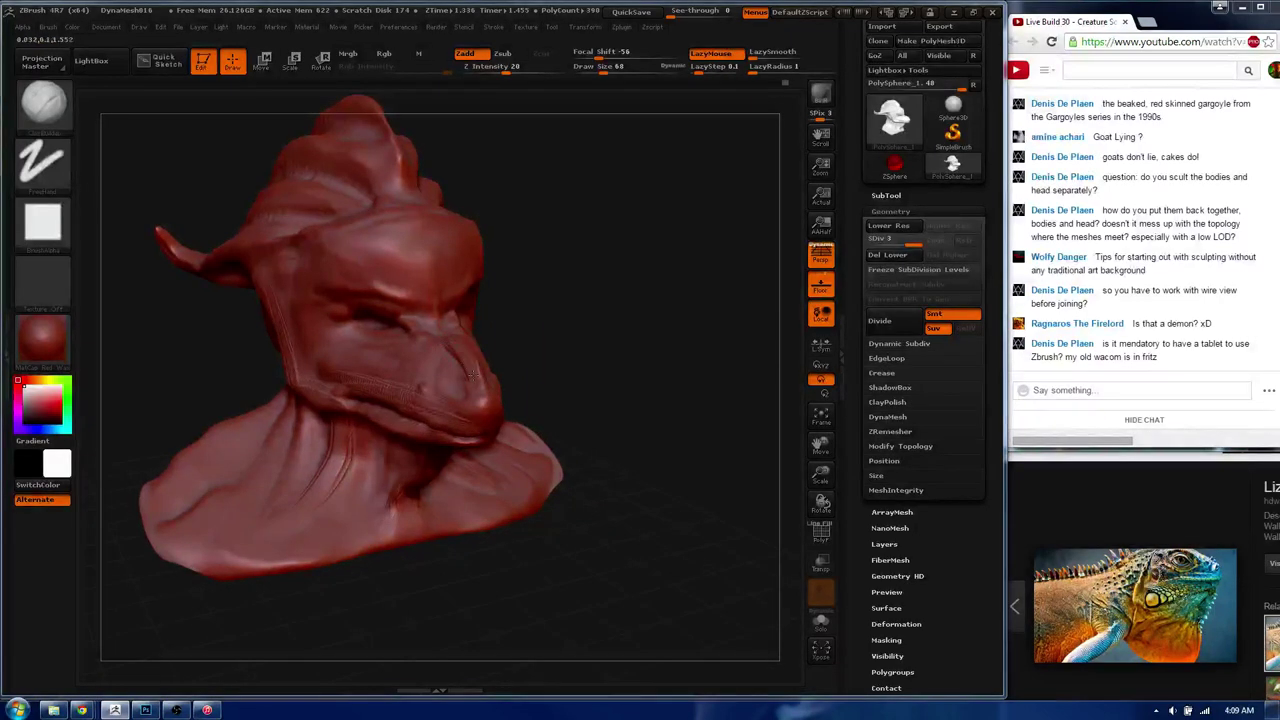
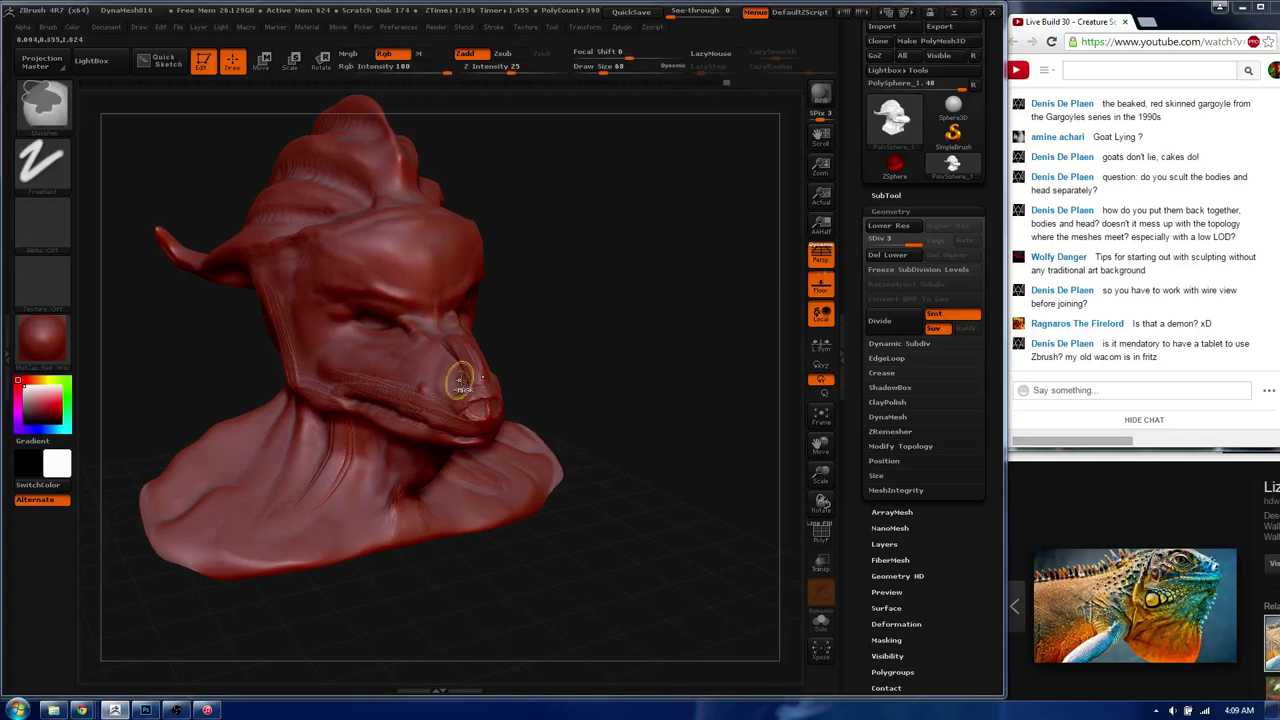
# - Switch to the ClayBuildup brush and sculpt a brow ridge above the eye
pyautogui.moveTo(466, 306); pyautogui.dragTo(500, 410)
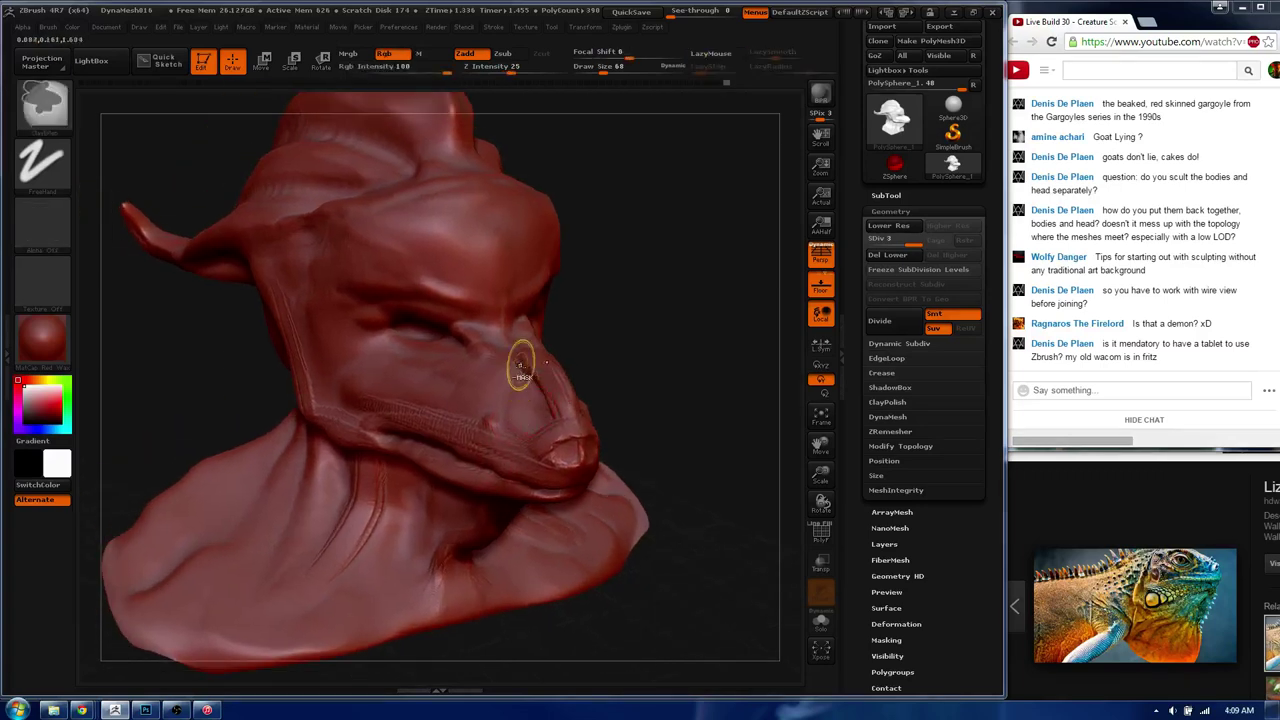
pyautogui.moveTo(530, 405); pyautogui.dragTo(522, 402)
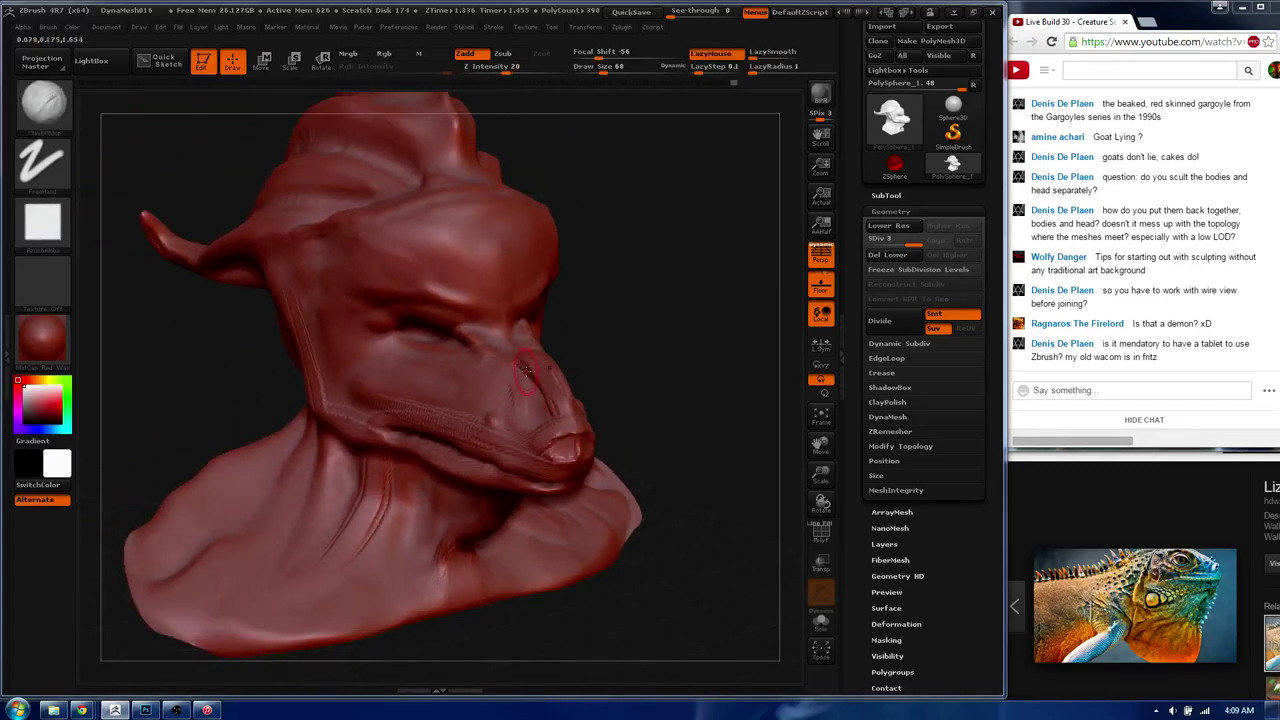
pyautogui.press('b')
pyautogui.press('s')
pyautogui.press('k')
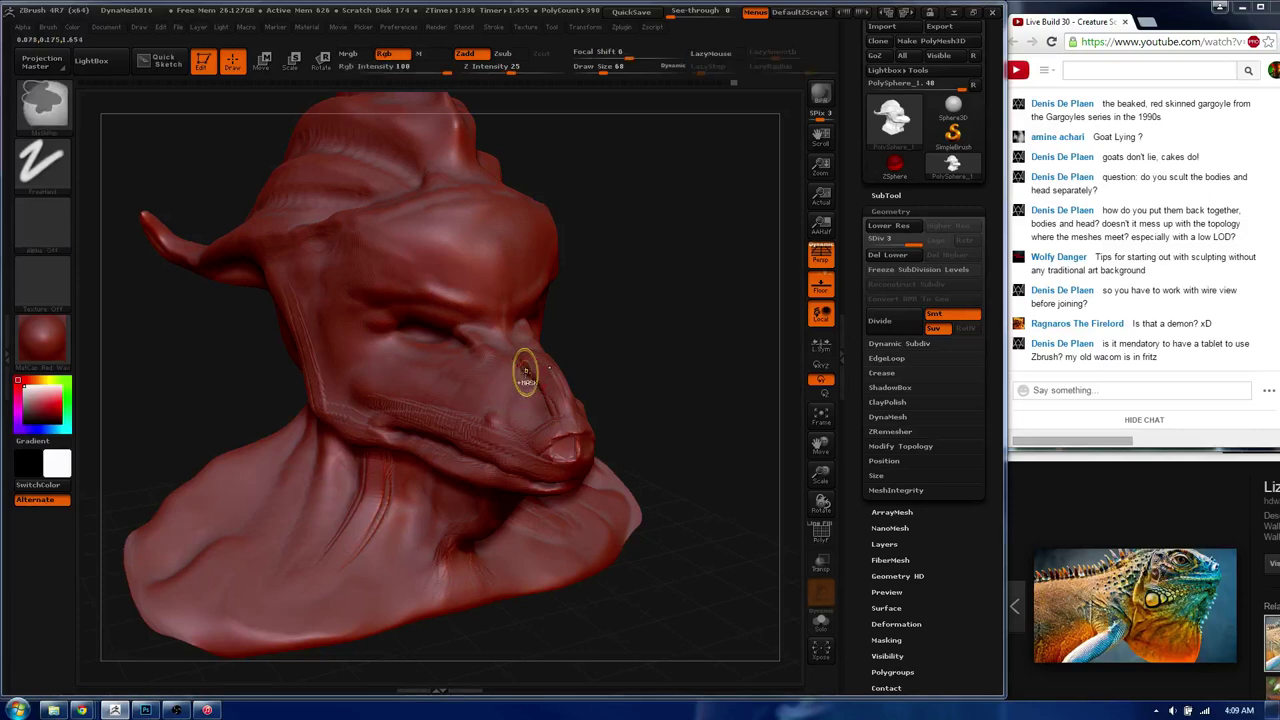
pyautogui.press('b')
pyautogui.press('c')
pyautogui.press('b')
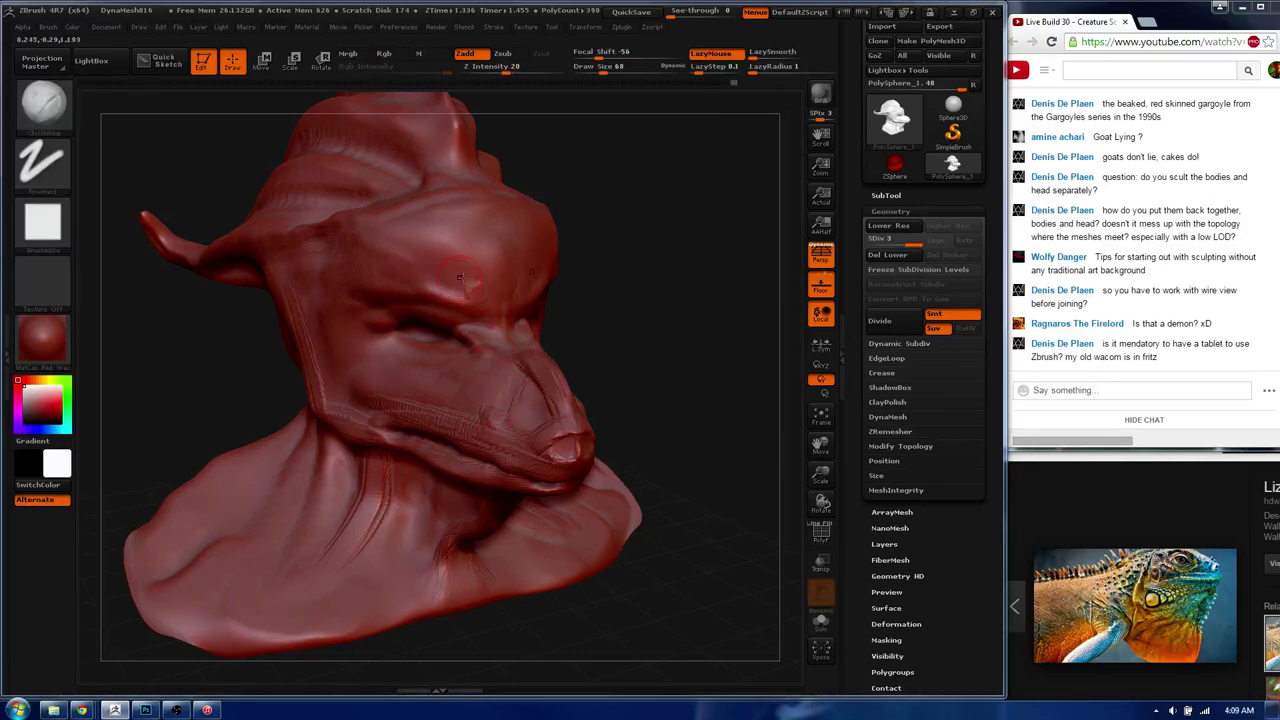
pyautogui.moveTo(460, 278)
pyautogui.mouseDown()
pyautogui.moveTo(545, 270)
pyautogui.moveTo(457, 300)
pyautogui.mouseUp()
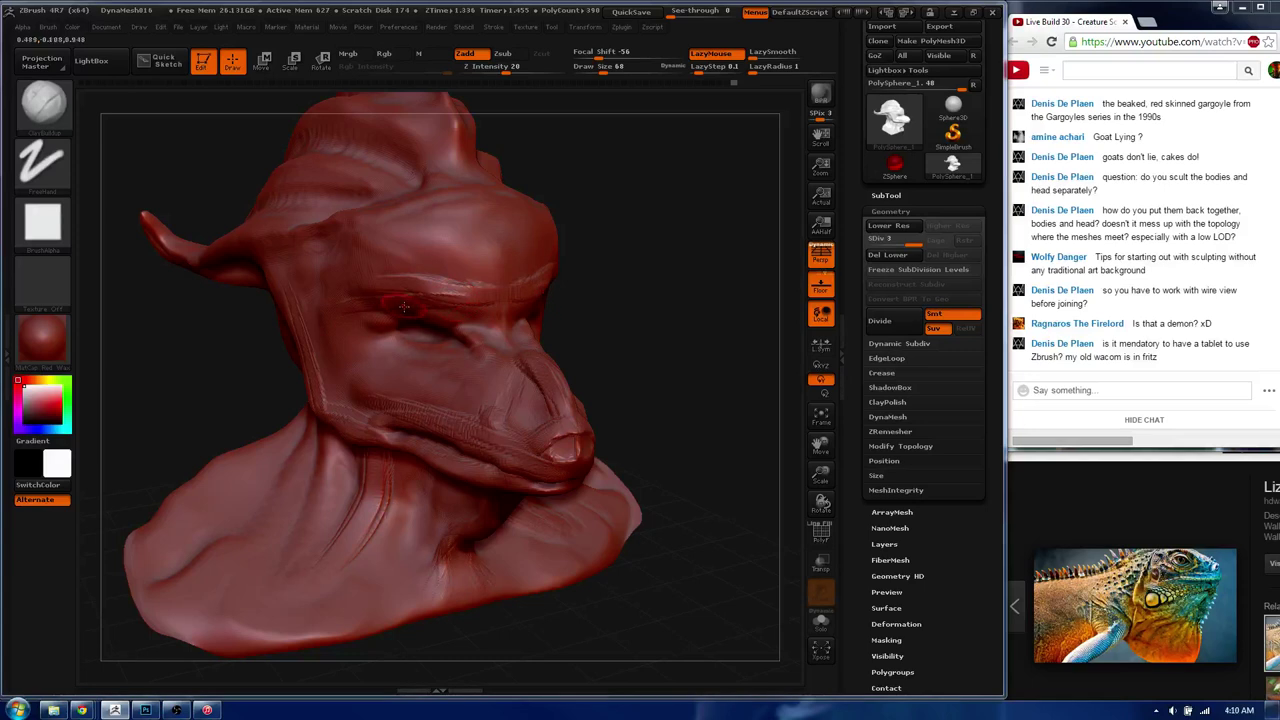
# - Enlarge the brush to 113 and deepen the brow crease across the forehead
pyautogui.press('space')
pyautogui.press('b')
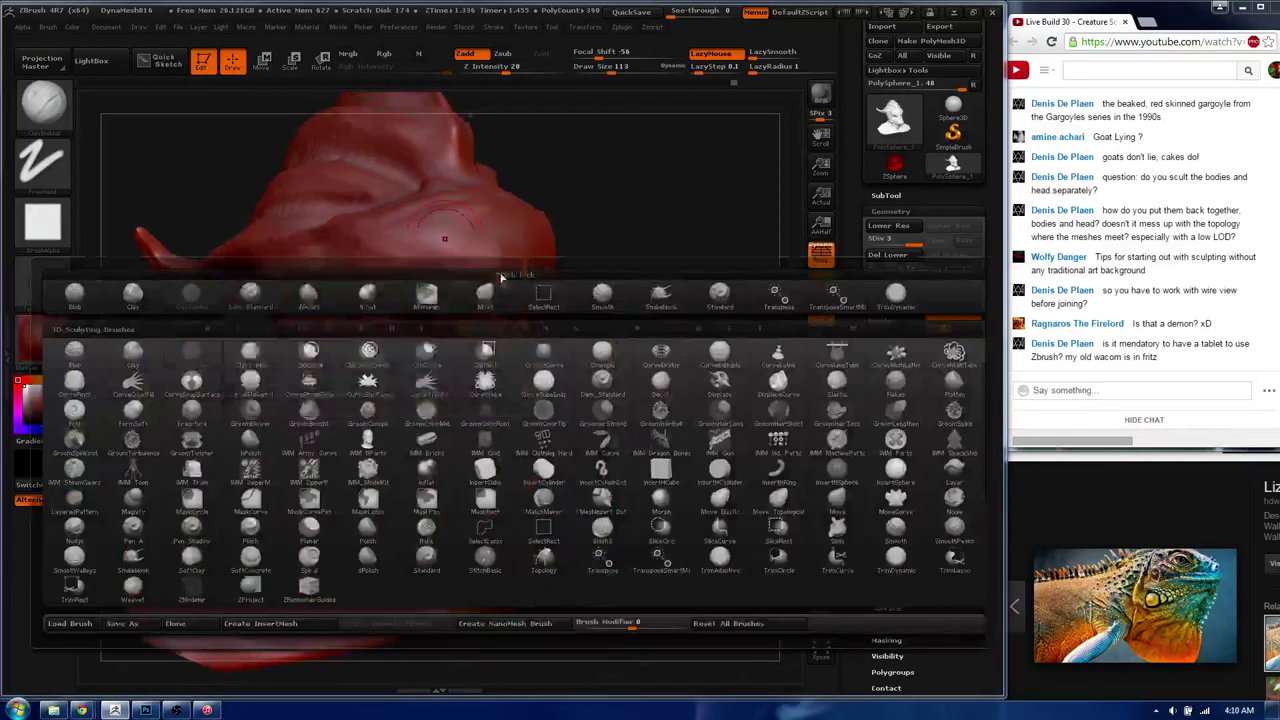
pyautogui.press('Escape')
pyautogui.moveTo(373, 268); pyautogui.dragTo(500, 262)
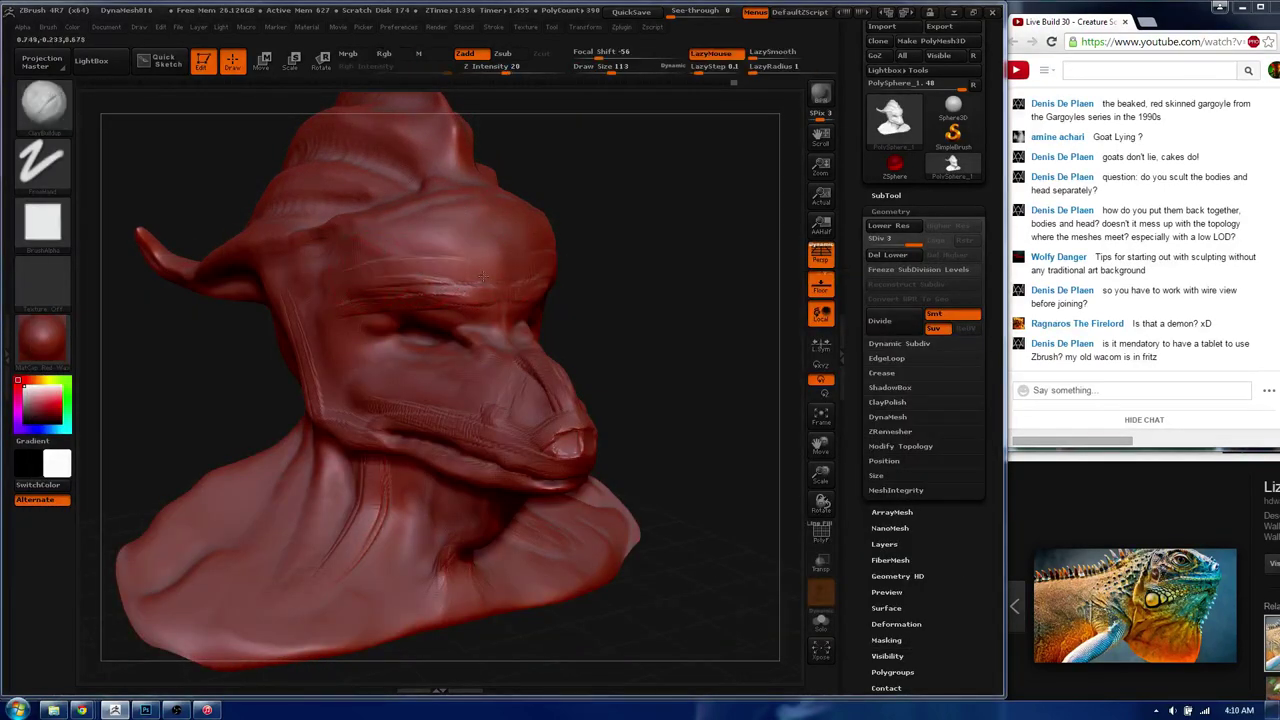
pyautogui.moveTo(425, 276)
pyautogui.mouseDown()
pyautogui.moveTo(478, 292)
pyautogui.moveTo(507, 352)
pyautogui.moveTo(376, 372)
pyautogui.moveTo(385, 407)
pyautogui.mouseUp()
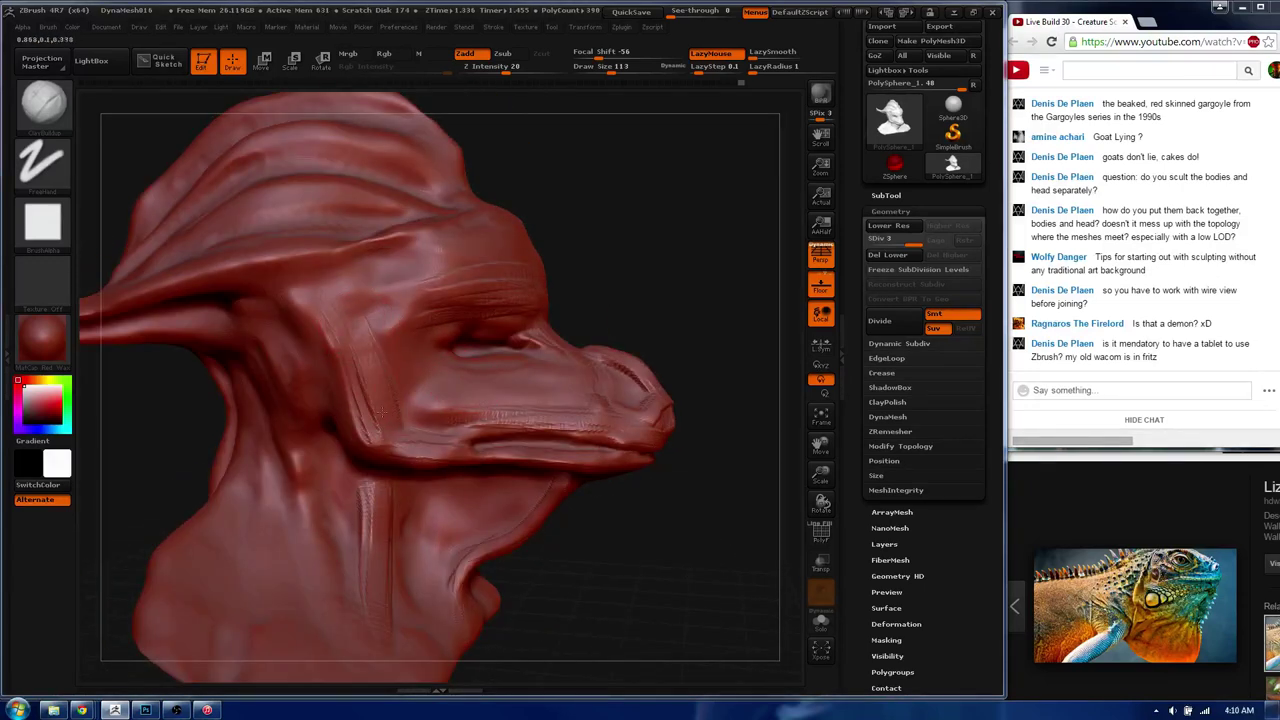
pyautogui.moveTo(423, 363); pyautogui.dragTo(407, 307)
# - Set Draw Size to 72 and Shift-smooth the cheek below the eye
pyautogui.press('s')
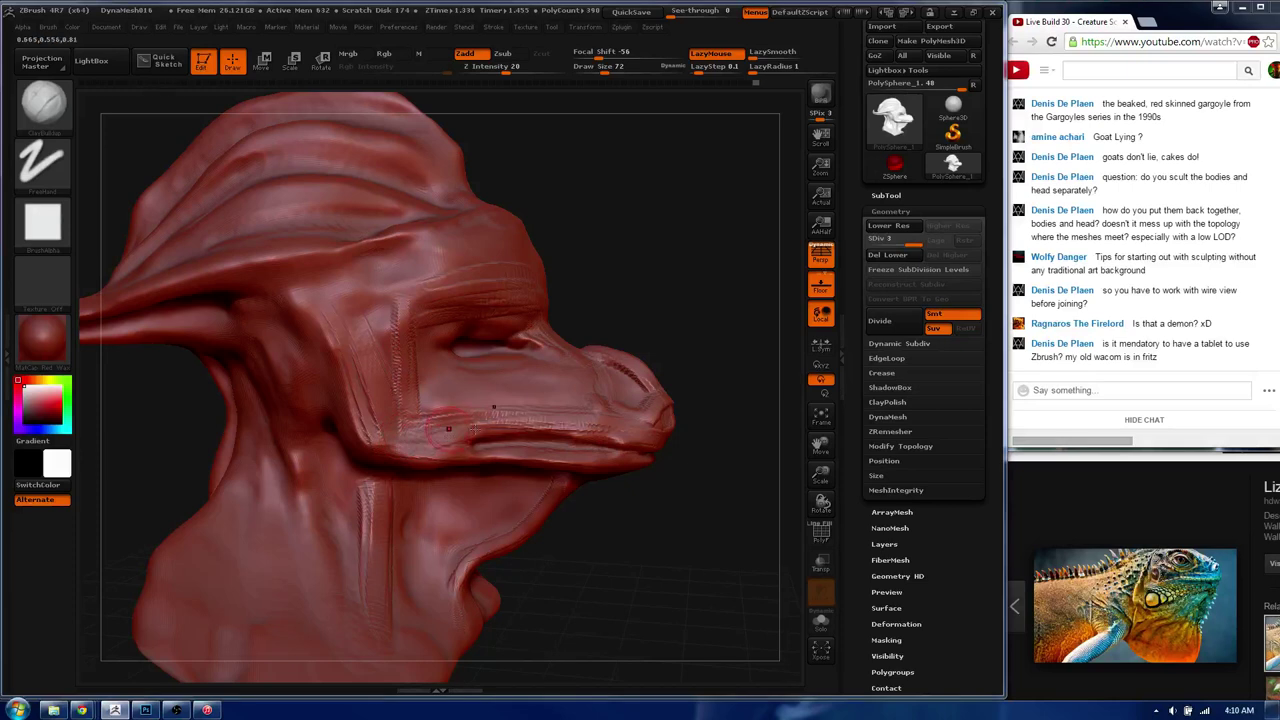
pyautogui.press('shift')
pyautogui.keyDown('shift'); pyautogui.moveTo(387, 428); pyautogui.dragTo(500, 418); pyautogui.keyUp('shift')
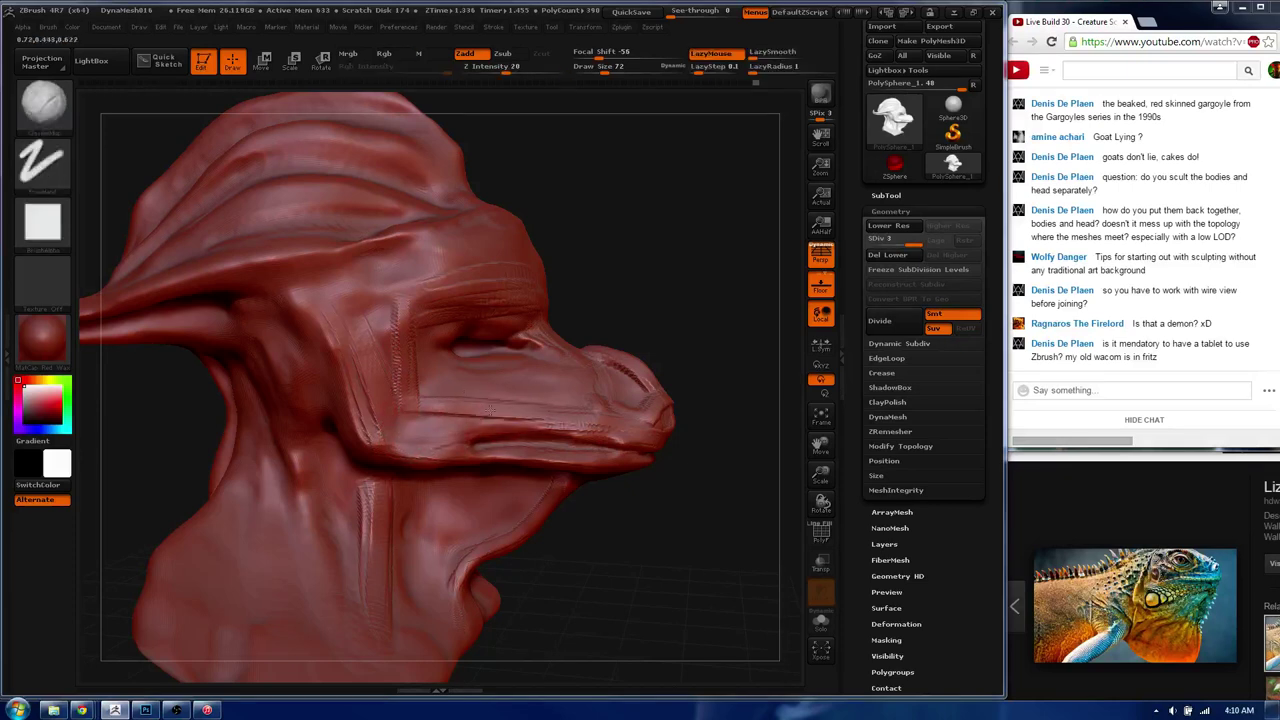
pyautogui.moveTo(420, 424); pyautogui.dragTo(467, 358)
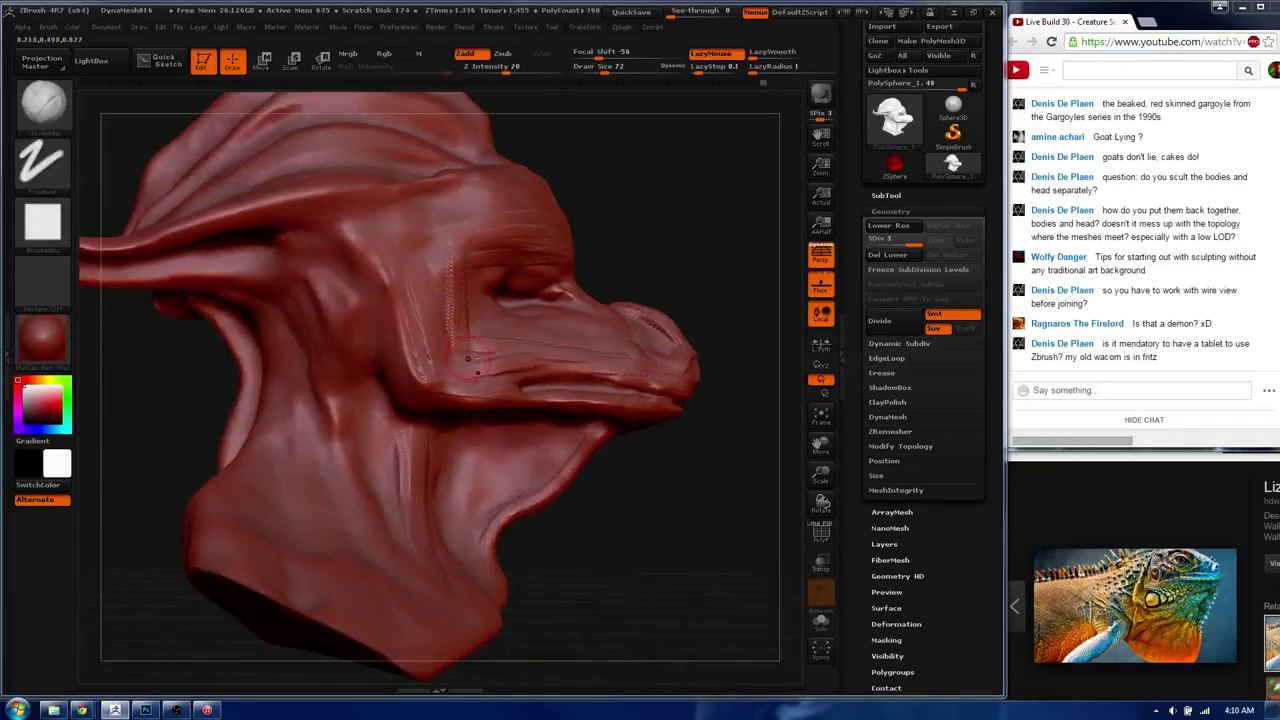
pyautogui.moveTo(455, 485)
pyautogui.mouseDown()
pyautogui.moveTo(427, 416)
pyautogui.moveTo(630, 393)
pyautogui.mouseUp()
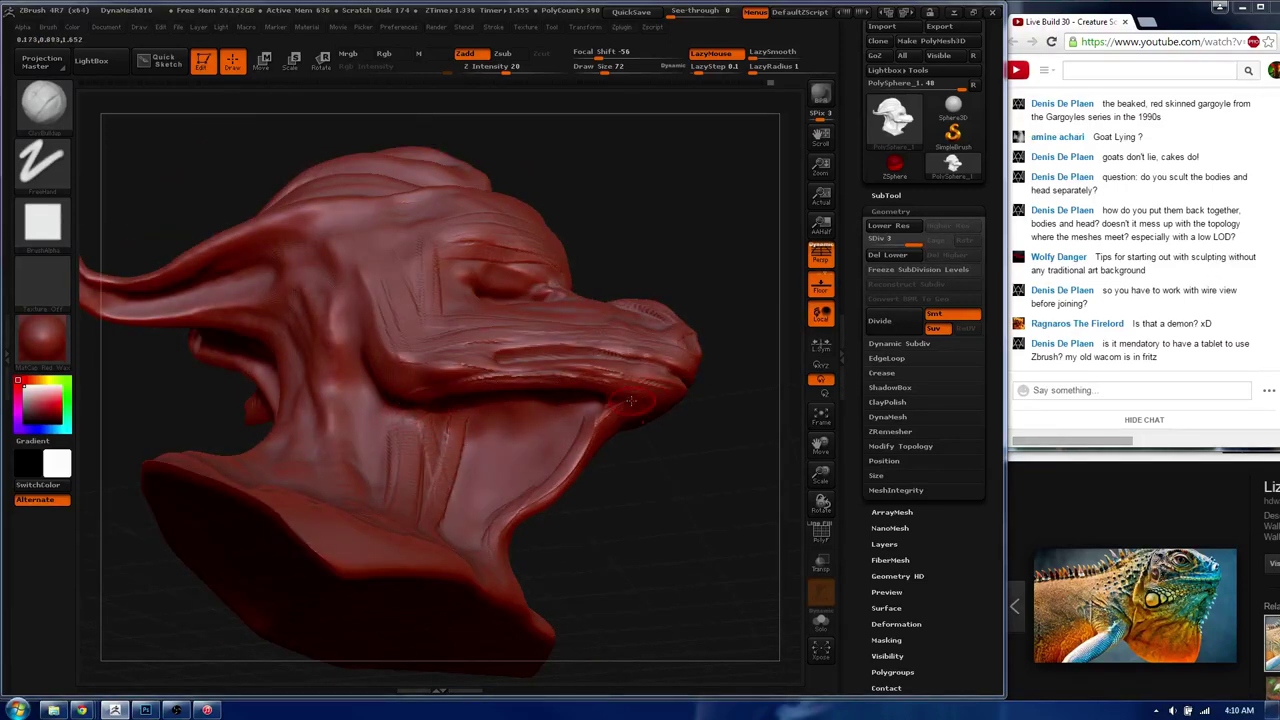
# - Switch to the Standard brush and carve wrinkle grooves into the cheek, neck and brow
pyautogui.moveTo(640, 392)
pyautogui.mouseDown()
pyautogui.moveTo(518, 437)
pyautogui.moveTo(582, 455)
pyautogui.mouseUp()
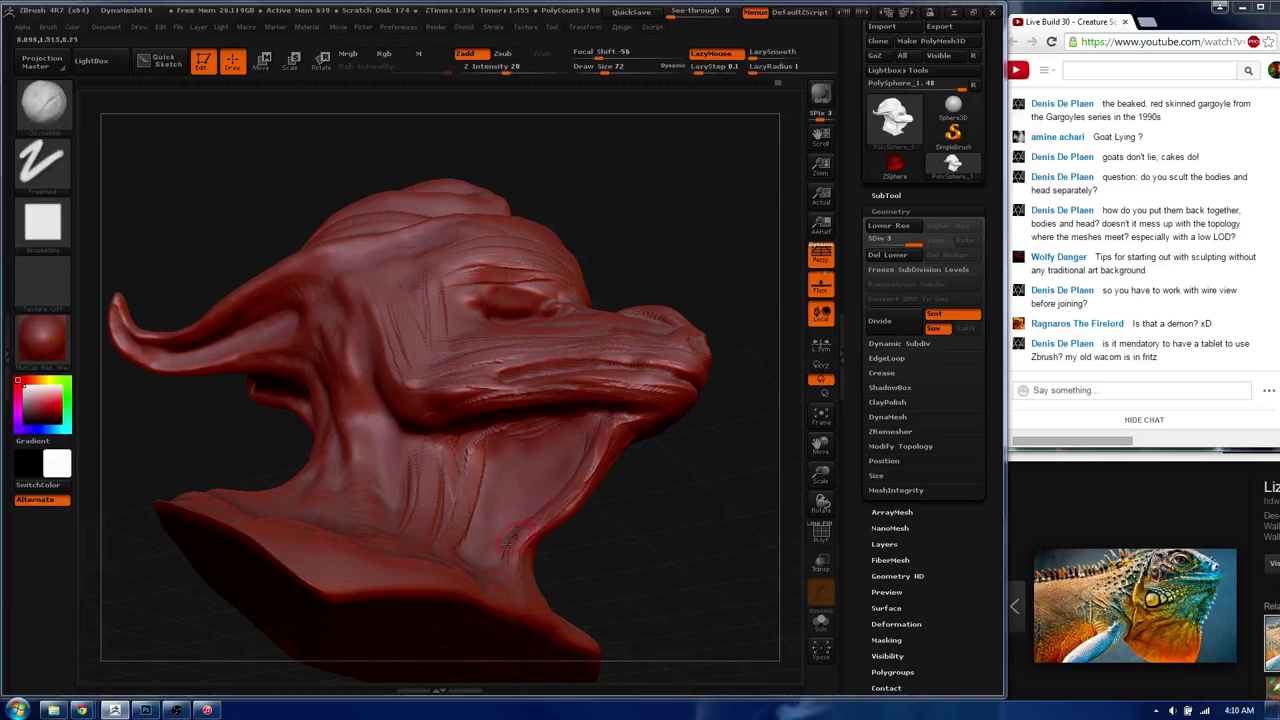
pyautogui.moveTo(585, 450); pyautogui.dragTo(537, 551)
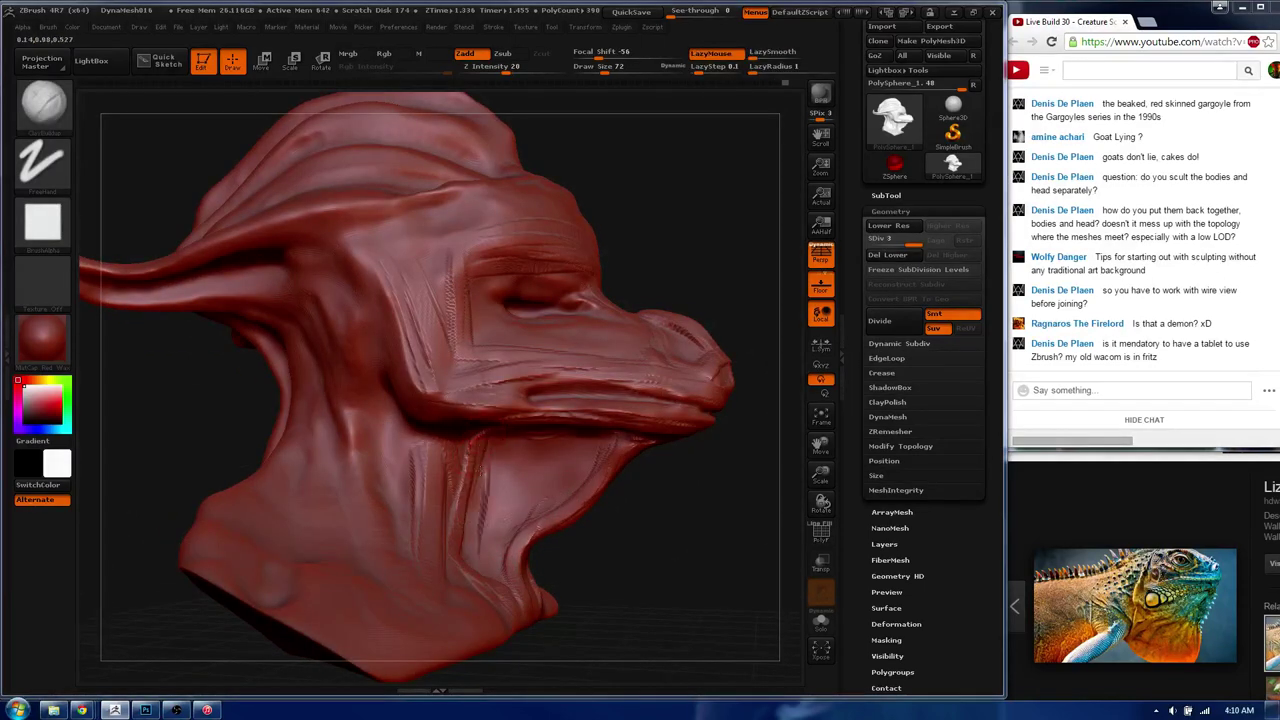
pyautogui.press('b')
pyautogui.press('s')
pyautogui.press('t')
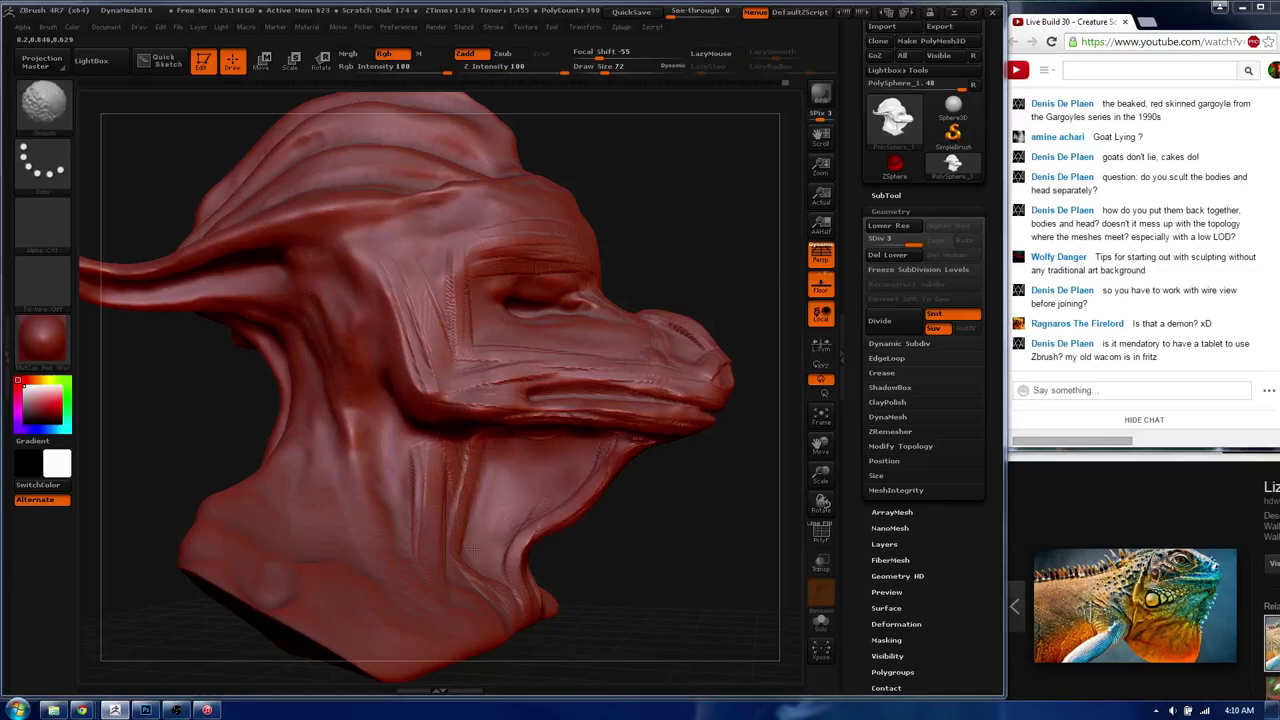
pyautogui.moveTo(475, 549); pyautogui.dragTo(607, 452)
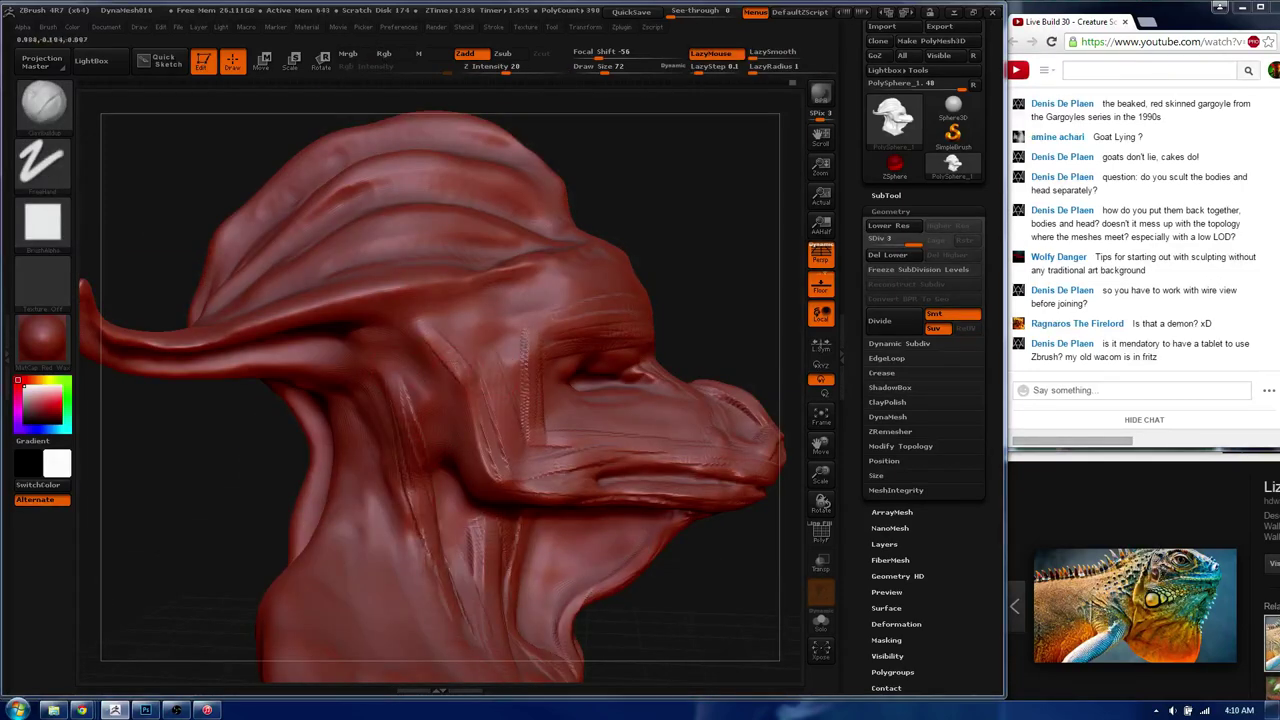
pyautogui.moveTo(428, 326); pyautogui.dragTo(478, 410)
pyautogui.moveTo(546, 292)
pyautogui.mouseDown()
pyautogui.moveTo(510, 380)
pyautogui.moveTo(520, 400)
pyautogui.mouseUp()
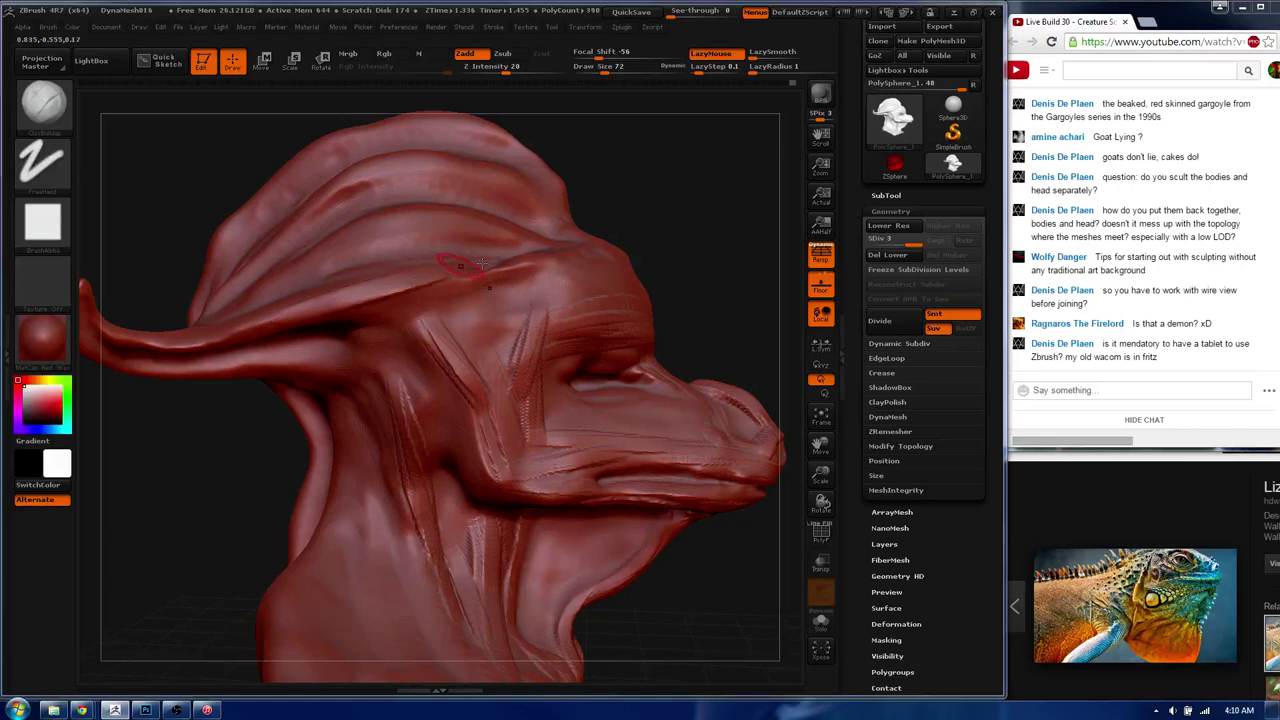
pyautogui.moveTo(445, 283)
pyautogui.mouseDown()
pyautogui.moveTo(546, 254)
pyautogui.moveTo(403, 320)
pyautogui.mouseUp()
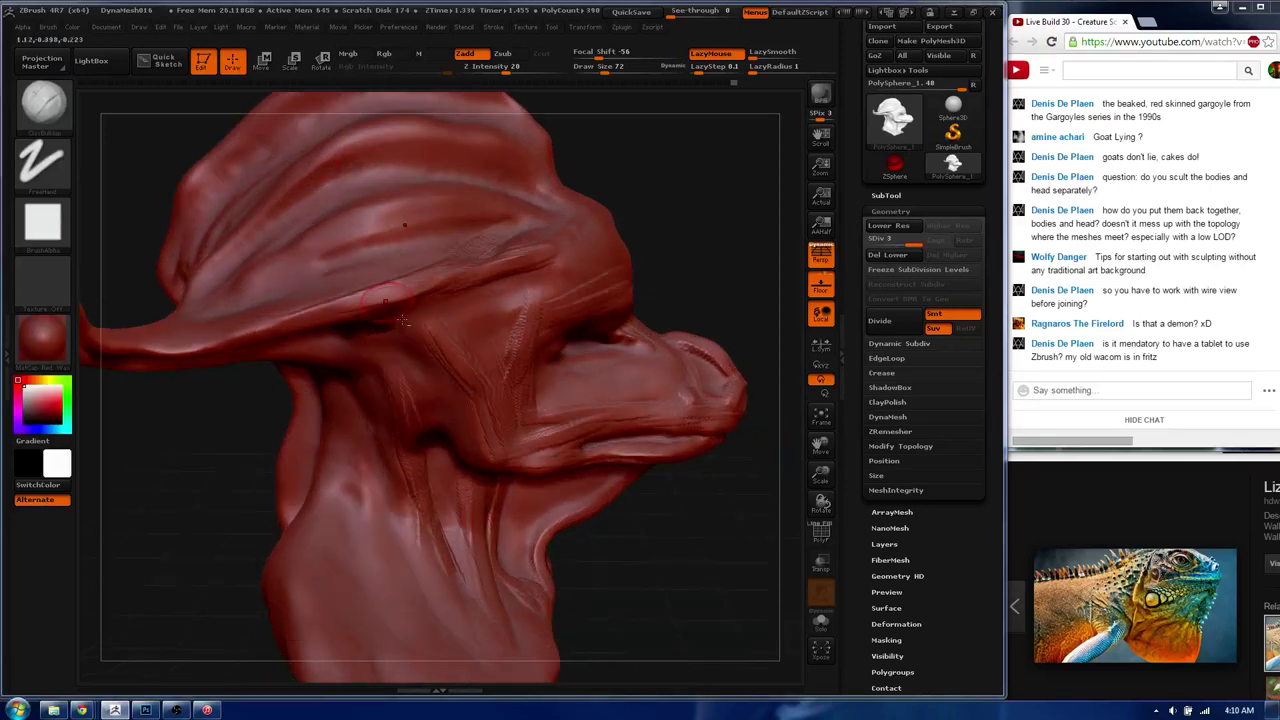
# - Switch back to ClayBuildup and add V-shaped folds meeting the forehead strap
pyautogui.moveTo(292, 328); pyautogui.dragTo(445, 365)
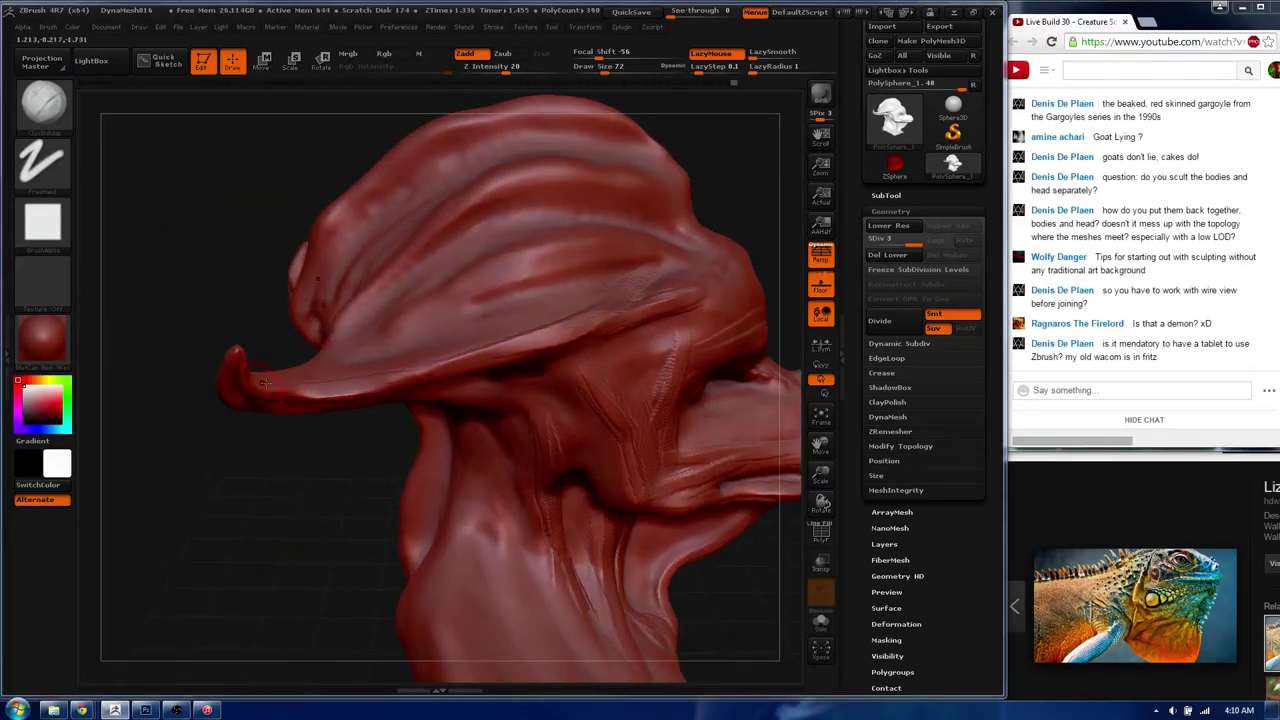
pyautogui.moveTo(380, 365); pyautogui.dragTo(294, 390)
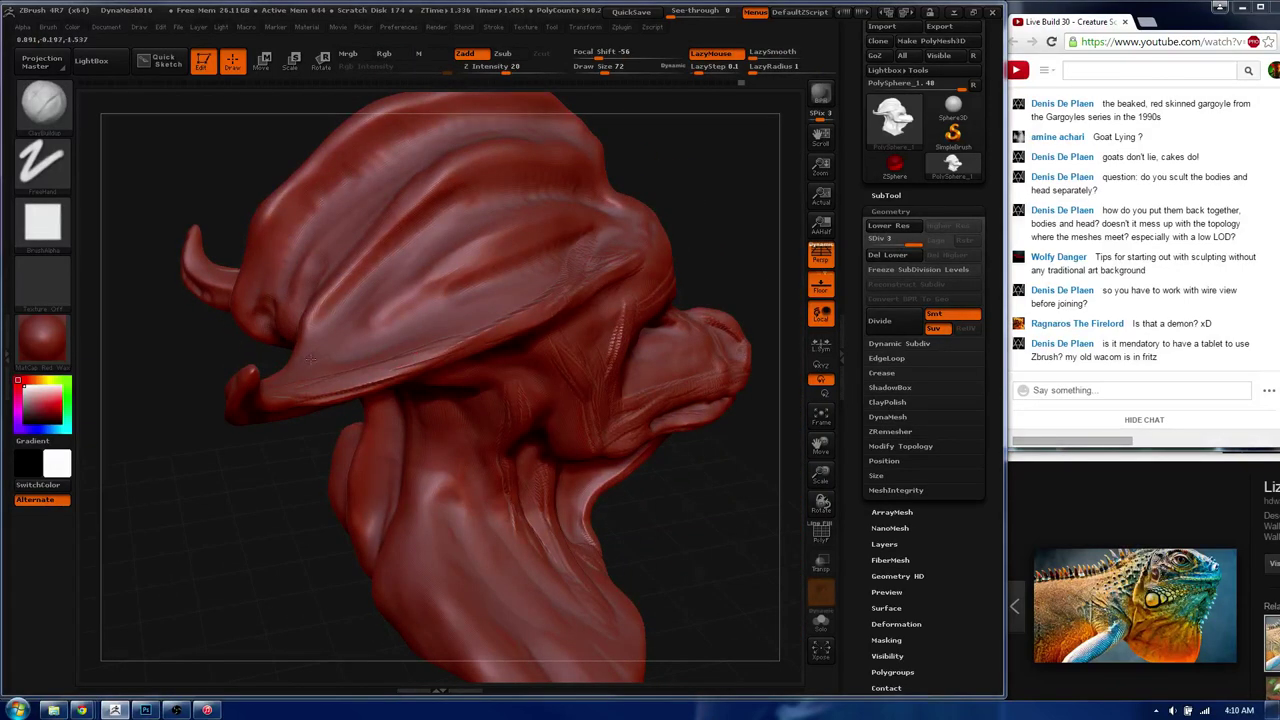
pyautogui.moveTo(590, 237)
pyautogui.mouseDown()
pyautogui.moveTo(522, 283)
pyautogui.moveTo(532, 257)
pyautogui.mouseUp()
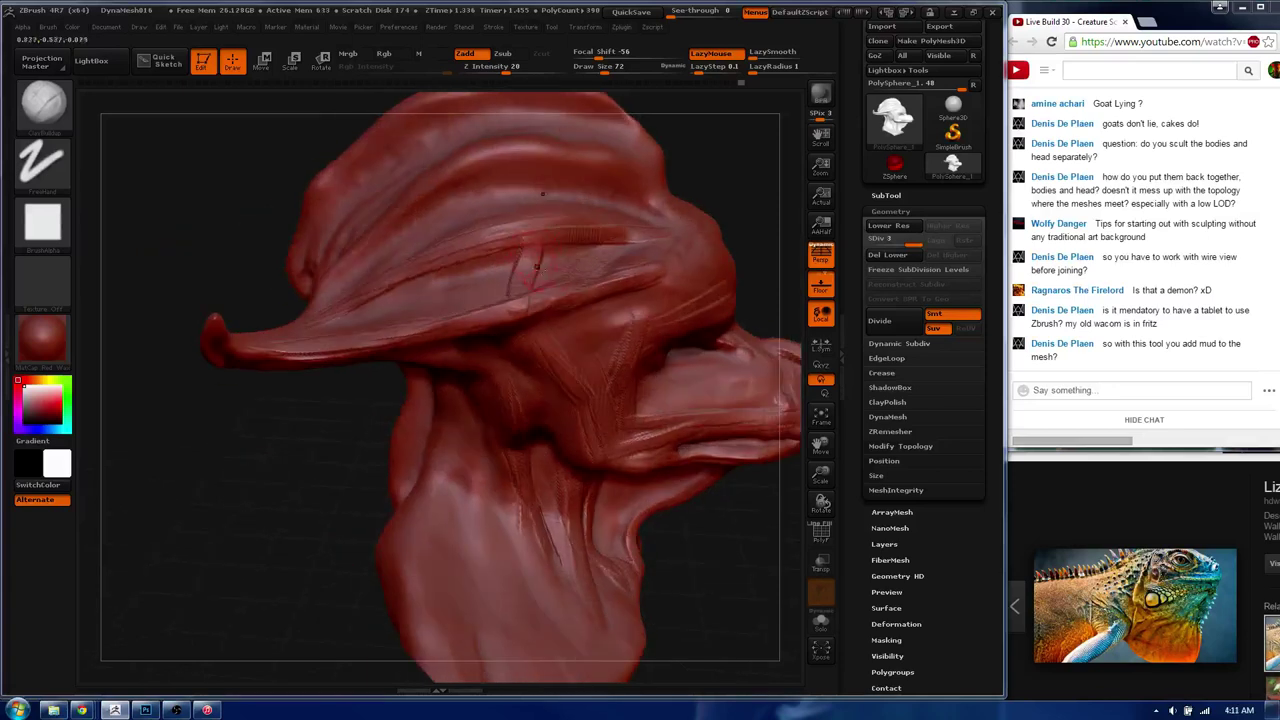
pyautogui.press('b')
pyautogui.press('c')
pyautogui.press('b')
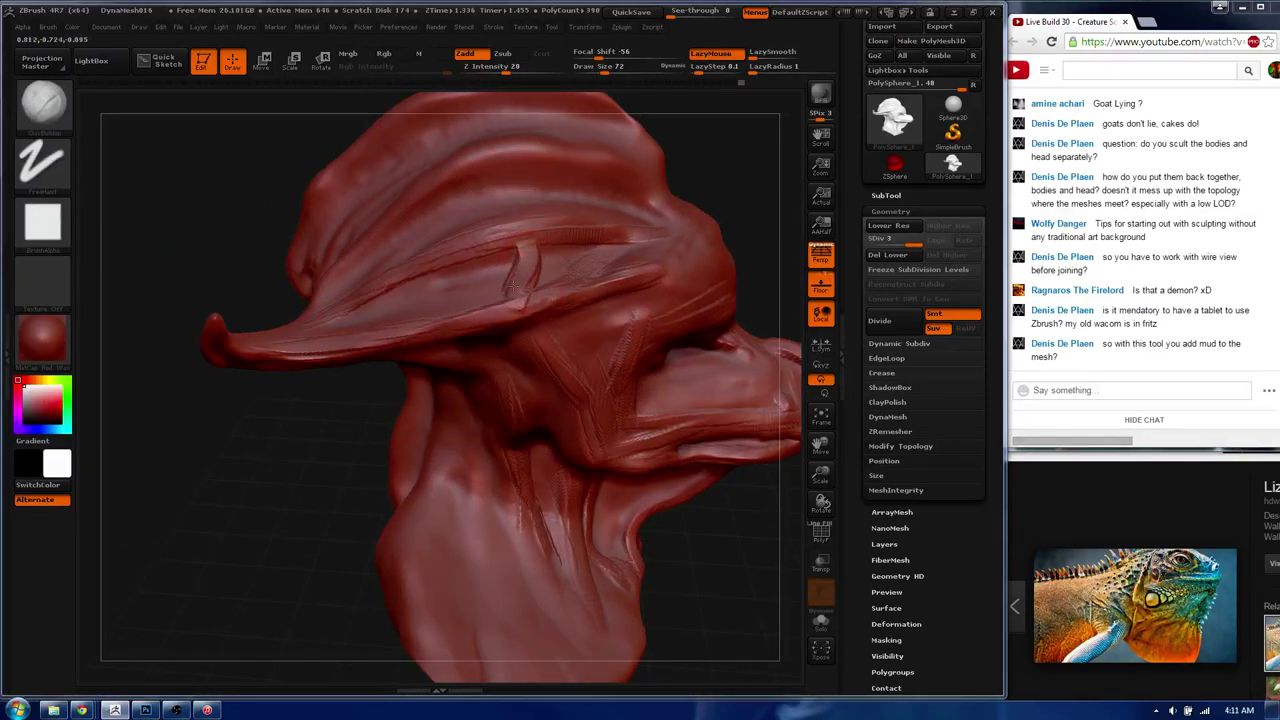
pyautogui.moveTo(440, 280)
pyautogui.mouseDown()
pyautogui.moveTo(510, 258)
pyautogui.moveTo(512, 304)
pyautogui.mouseUp()
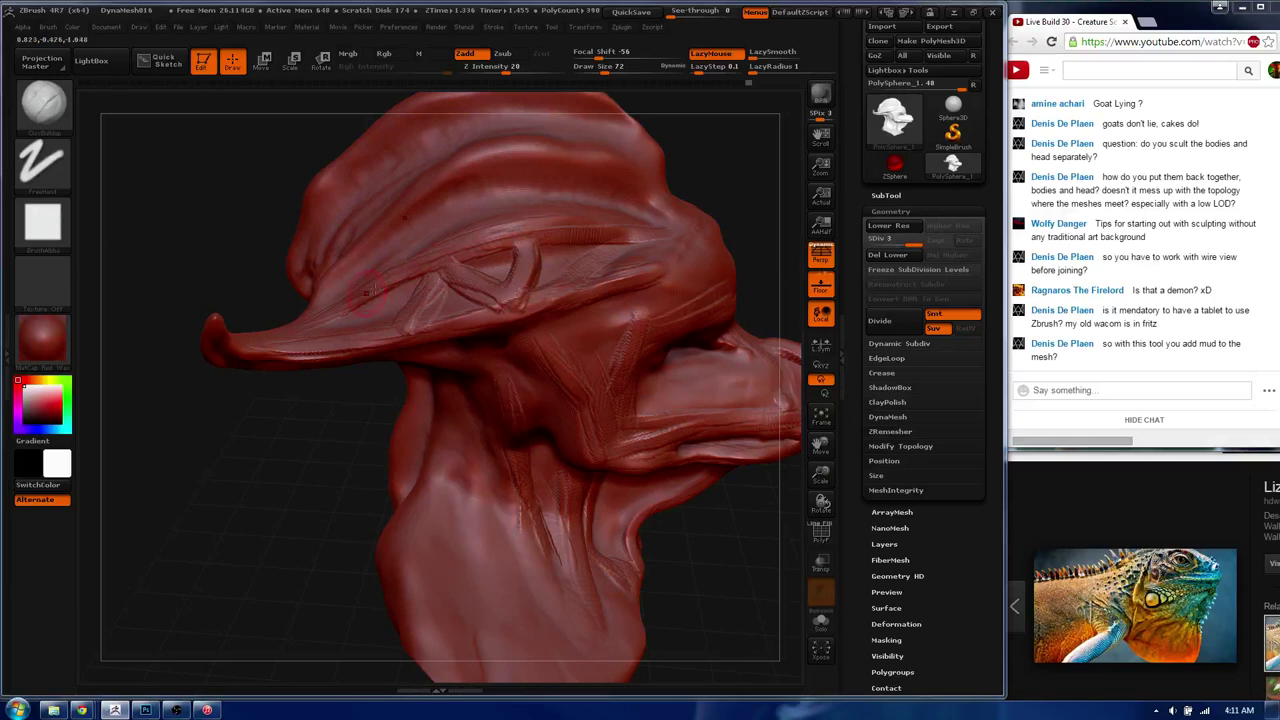
pyautogui.moveTo(557, 264); pyautogui.dragTo(604, 266)
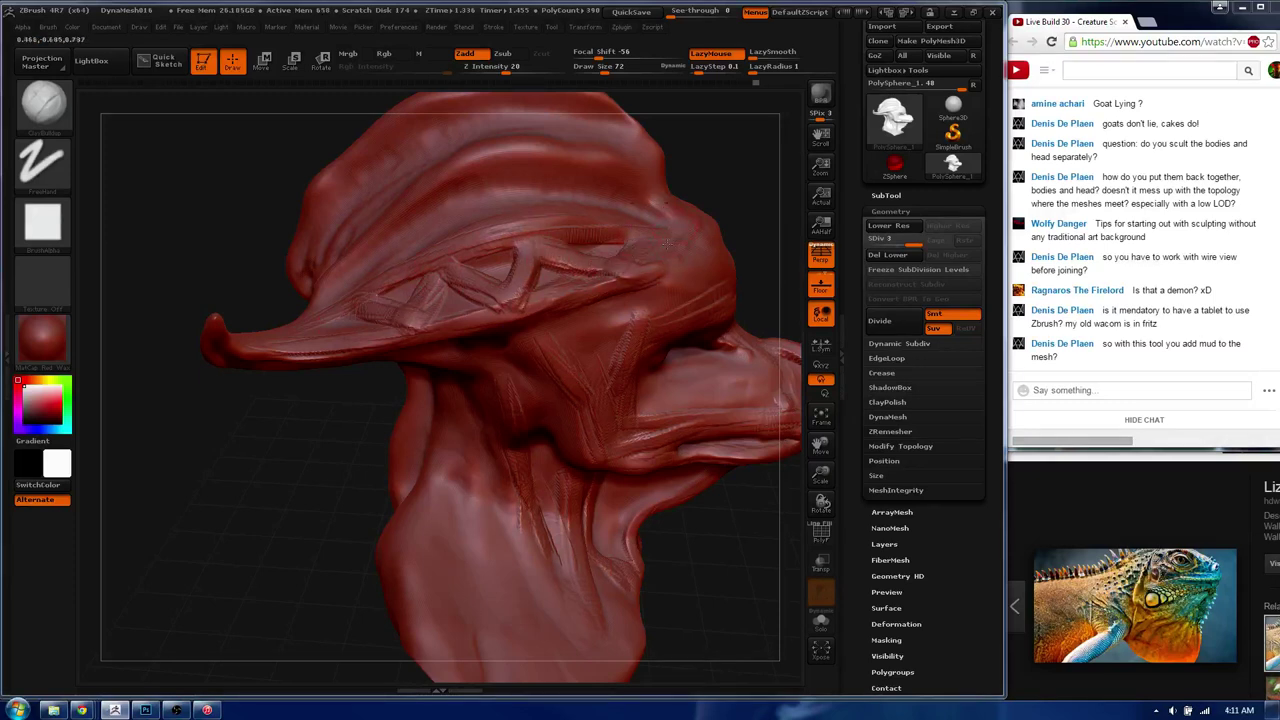
# - Add horizontal clay lines and a groove across the forehead band
pyautogui.moveTo(666, 244); pyautogui.dragTo(526, 316)
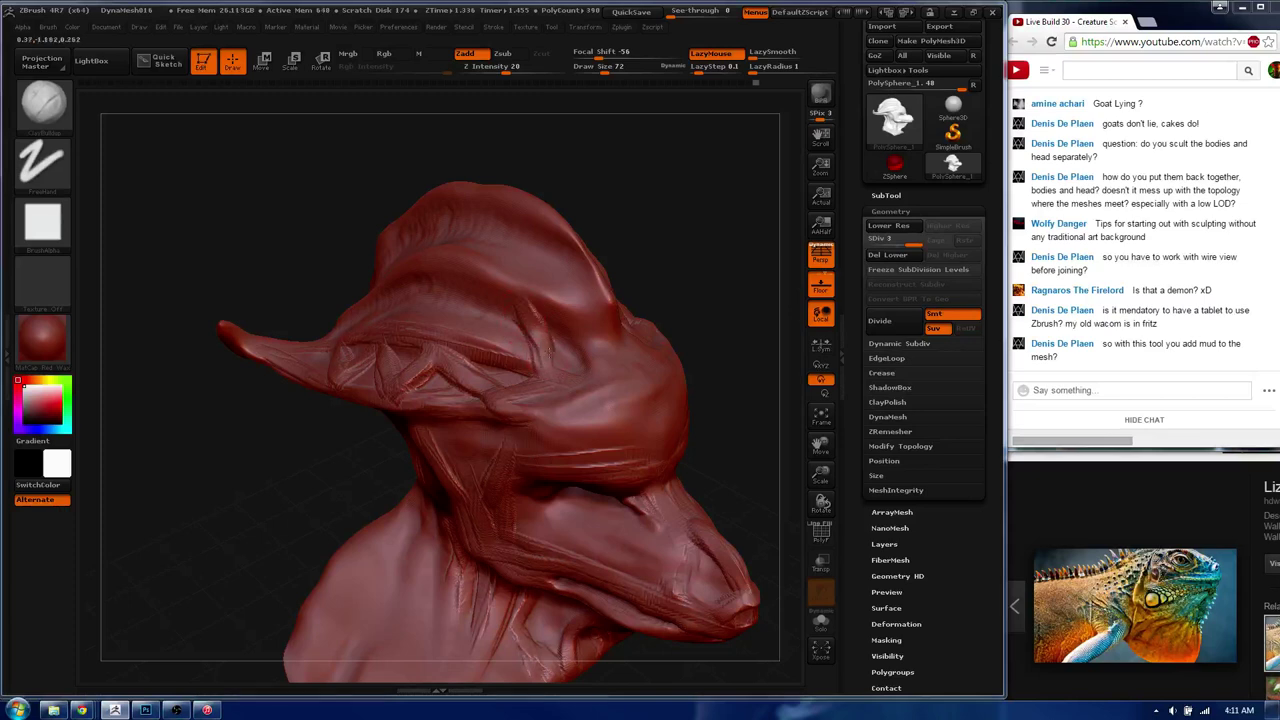
pyautogui.moveTo(520, 286); pyautogui.dragTo(522, 353)
pyautogui.moveTo(420, 330); pyautogui.dragTo(606, 321)
pyautogui.moveTo(480, 316); pyautogui.dragTo(640, 338)
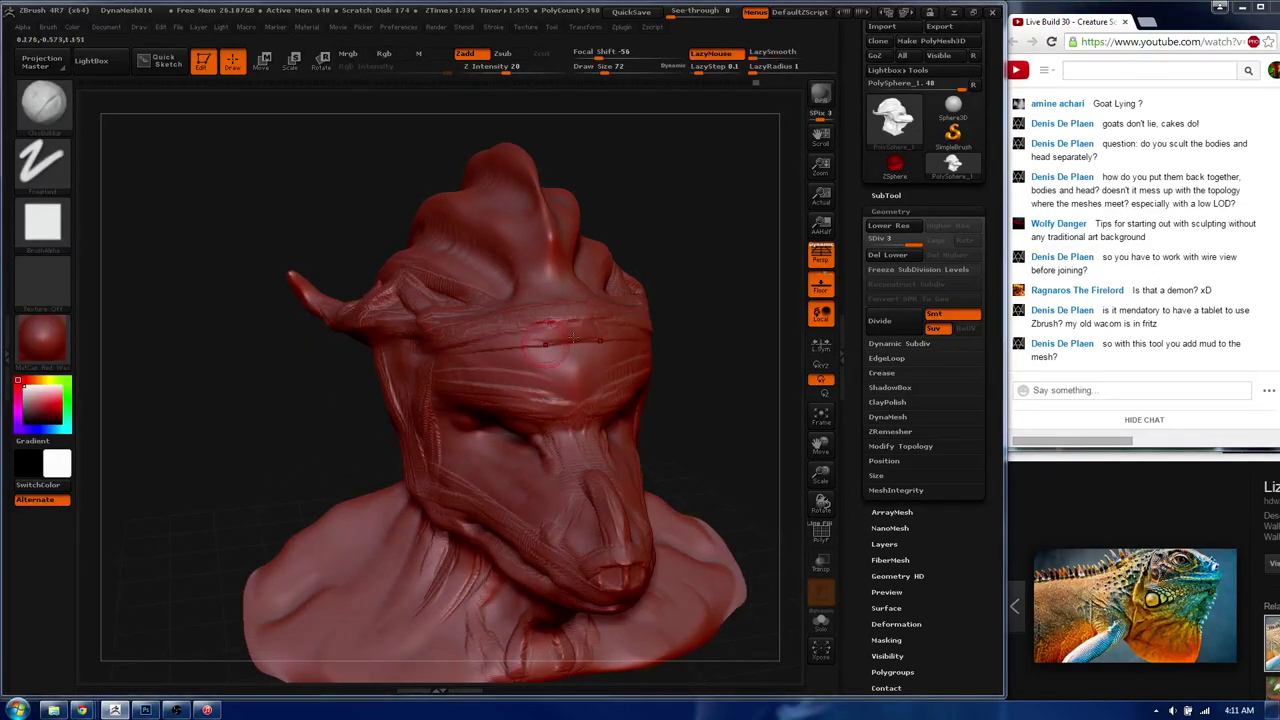
pyautogui.moveTo(462, 338)
pyautogui.mouseDown()
pyautogui.moveTo(644, 352)
pyautogui.moveTo(638, 372)
pyautogui.moveTo(553, 373)
pyautogui.mouseUp()
# - Resize the brush to 181 and smooth away the striations on the brow
pyautogui.press('b')
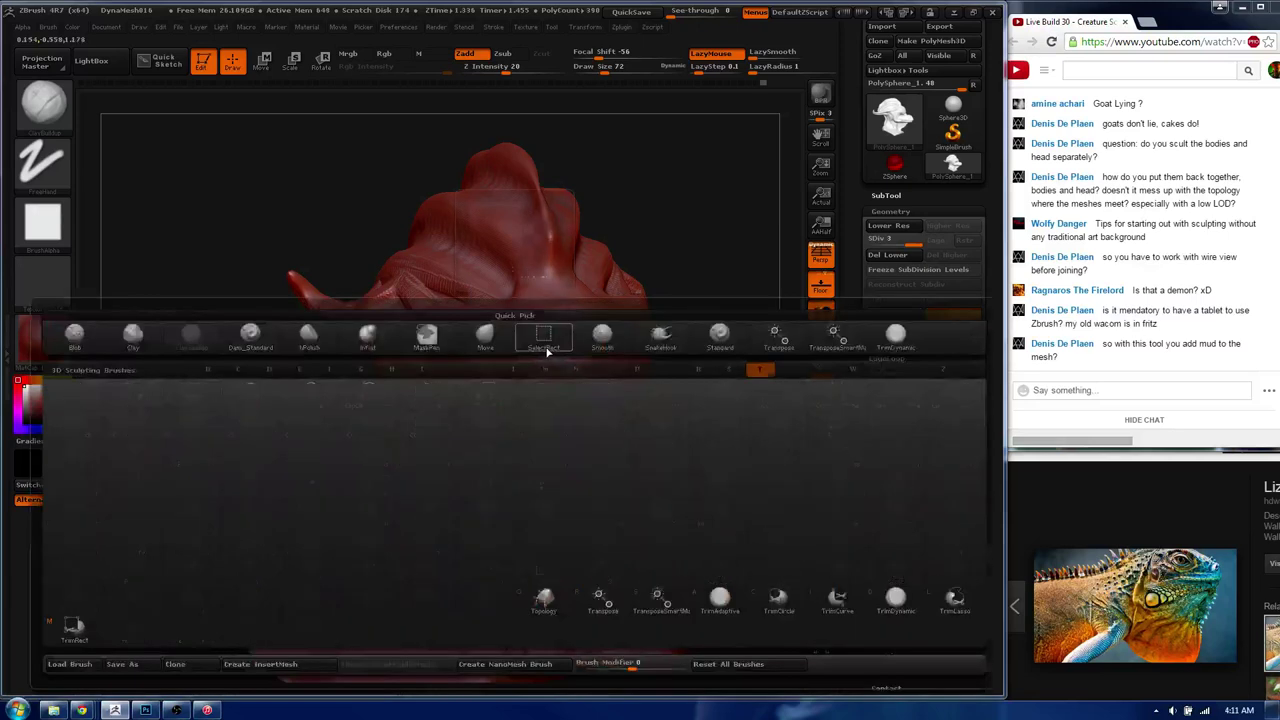
pyautogui.click(523, 338)
pyautogui.press('s')
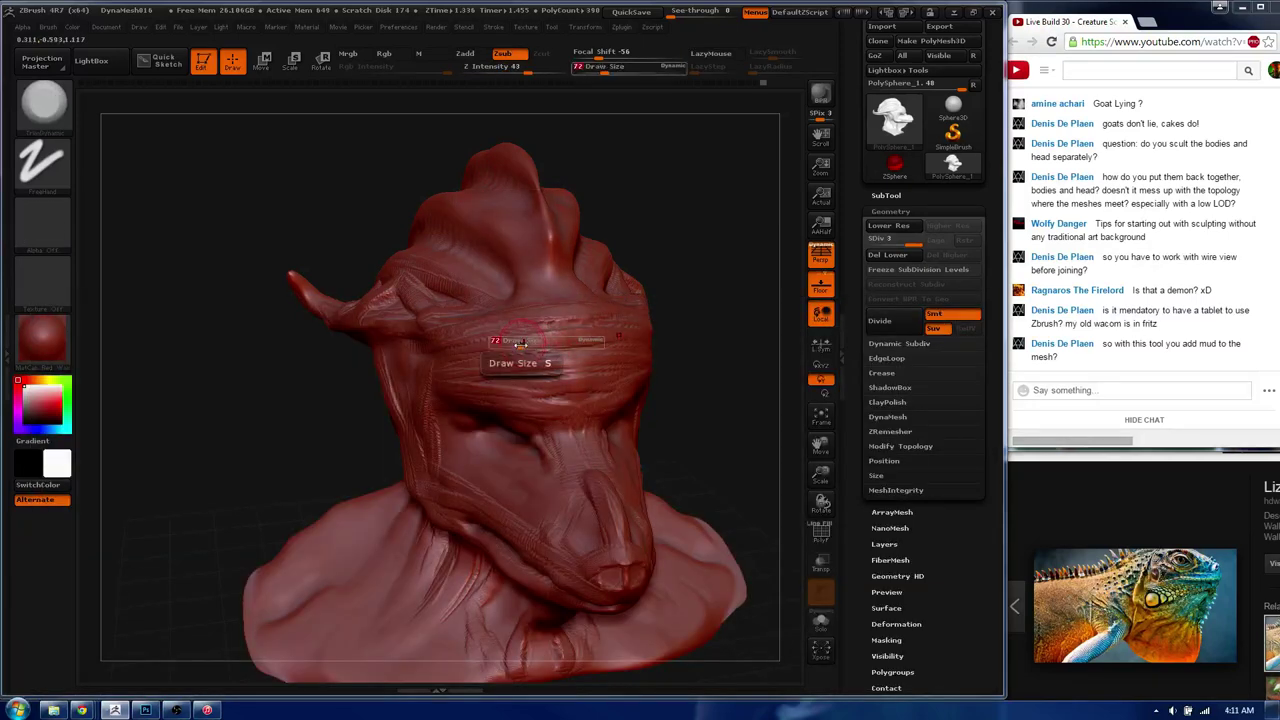
pyautogui.press('s')
pyautogui.moveTo(539, 271)
pyautogui.mouseDown()
pyautogui.moveTo(480, 230)
pyautogui.moveTo(460, 120)
pyautogui.mouseUp()
pyautogui.press('b')
pyautogui.click(459, 92)
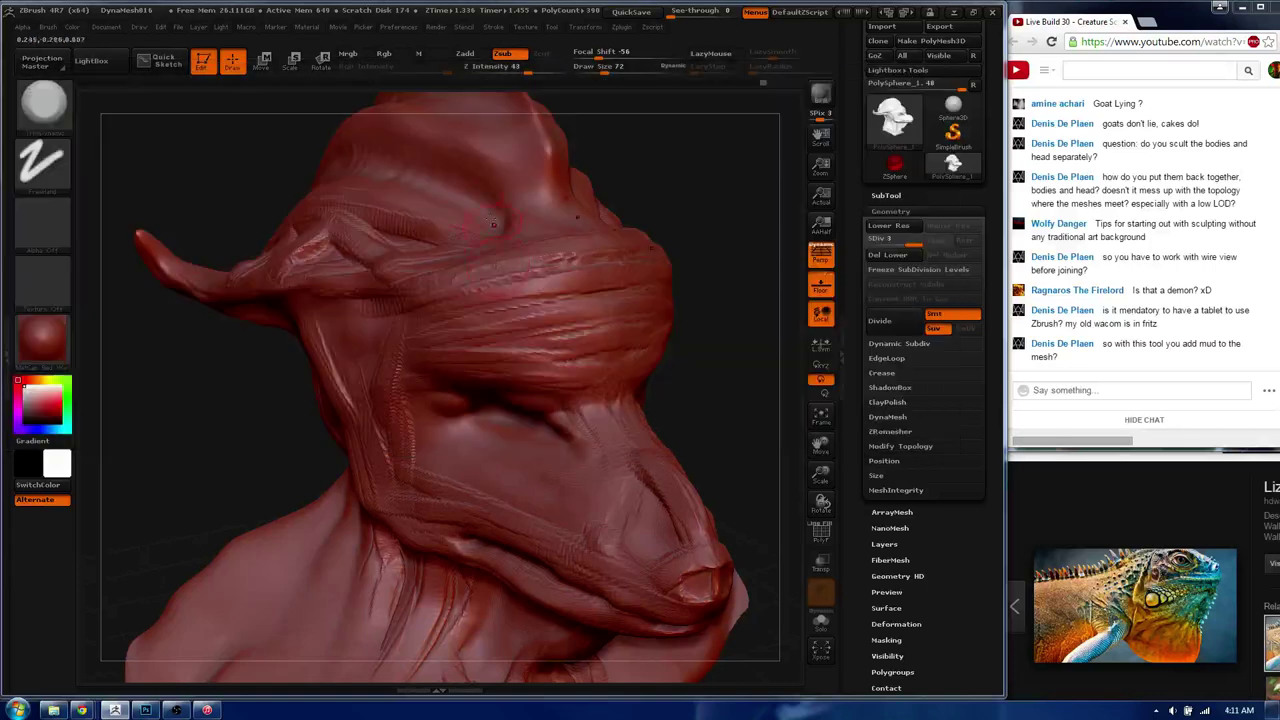
pyautogui.press('s')
pyautogui.moveTo(494, 292)
pyautogui.mouseDown()
pyautogui.moveTo(484, 307)
pyautogui.moveTo(505, 304)
pyautogui.mouseUp()
pyautogui.press('b')
pyautogui.press('s')
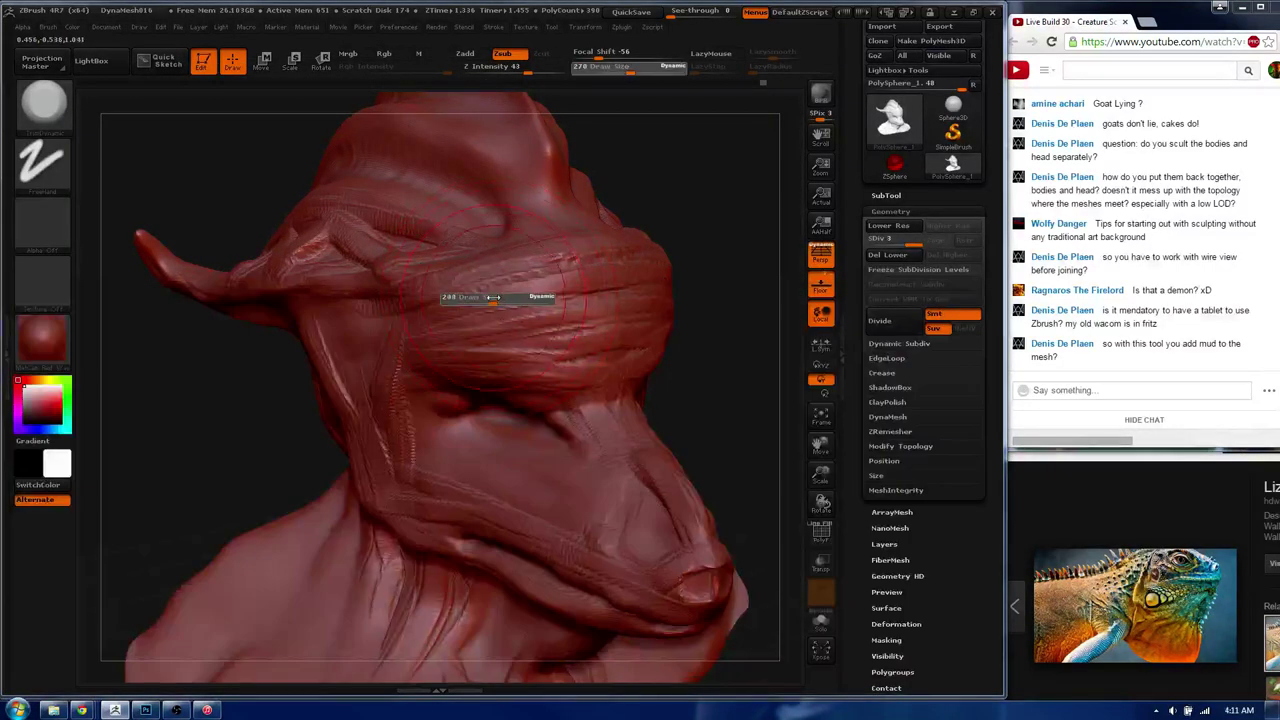
pyautogui.moveTo(594, 290)
pyautogui.keyDown('shift'); pyautogui.mouseDown()
pyautogui.moveTo(568, 342)
pyautogui.moveTo(445, 362)
pyautogui.moveTo(603, 220)
pyautogui.moveTo(590, 380)
pyautogui.moveTo(547, 327)
pyautogui.moveTo(528, 347)
pyautogui.mouseUp(); pyautogui.keyUp('shift')
# - Set Draw Size 35, pick the Clay brush with Dots stroke, and open the Start menu
pyautogui.press('s')
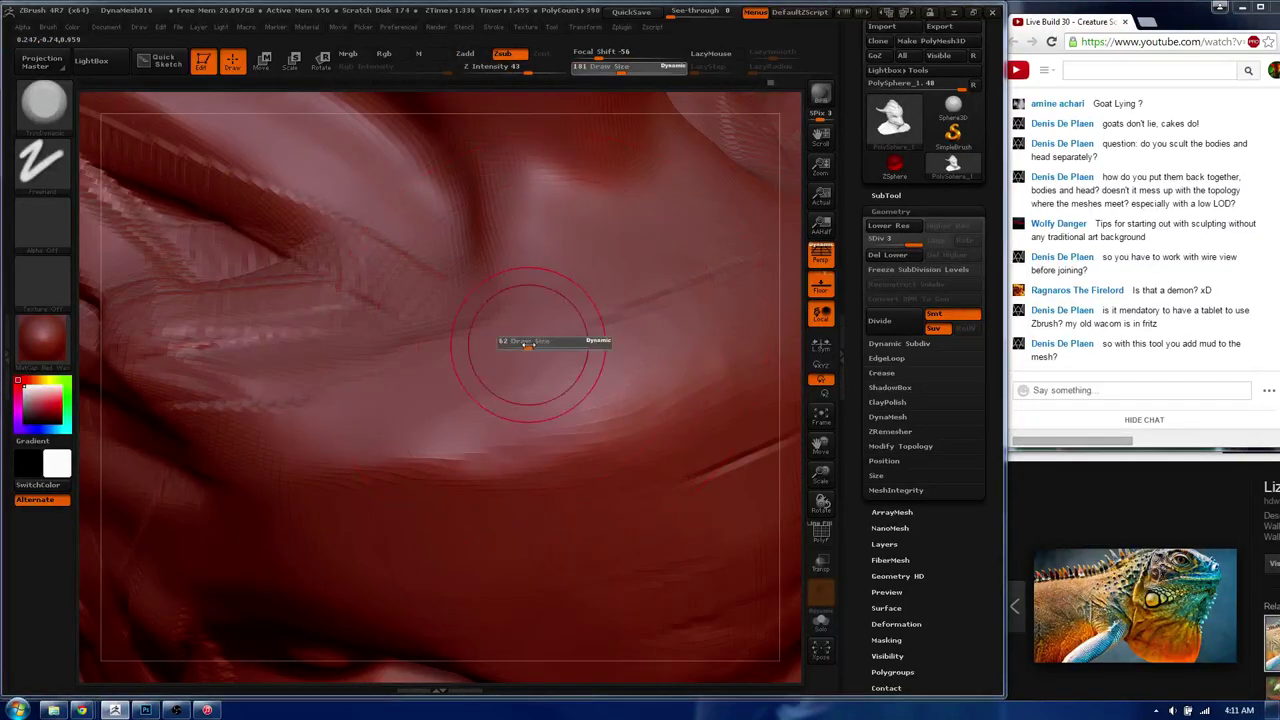
pyautogui.press('b')
pyautogui.press('s')
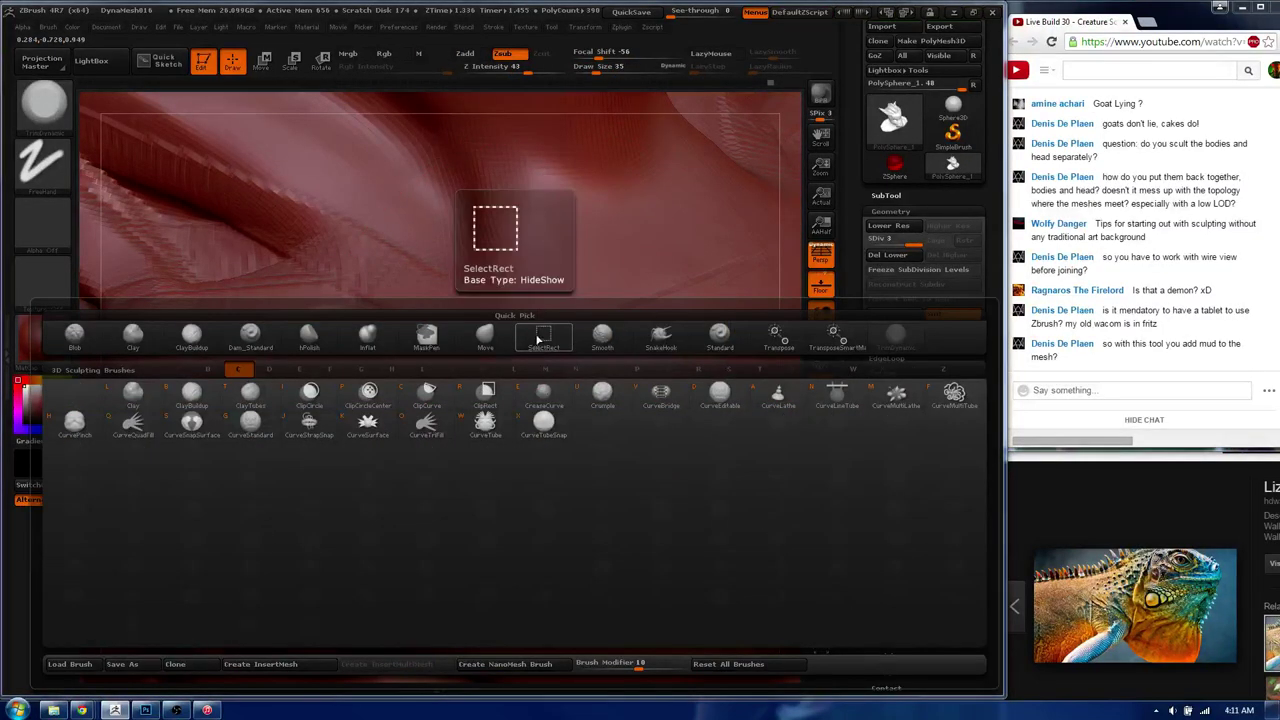
pyautogui.press('t')
pyautogui.keyDown('alt'); pyautogui.moveTo(527, 358); pyautogui.dragTo(545, 395); pyautogui.keyUp('alt')
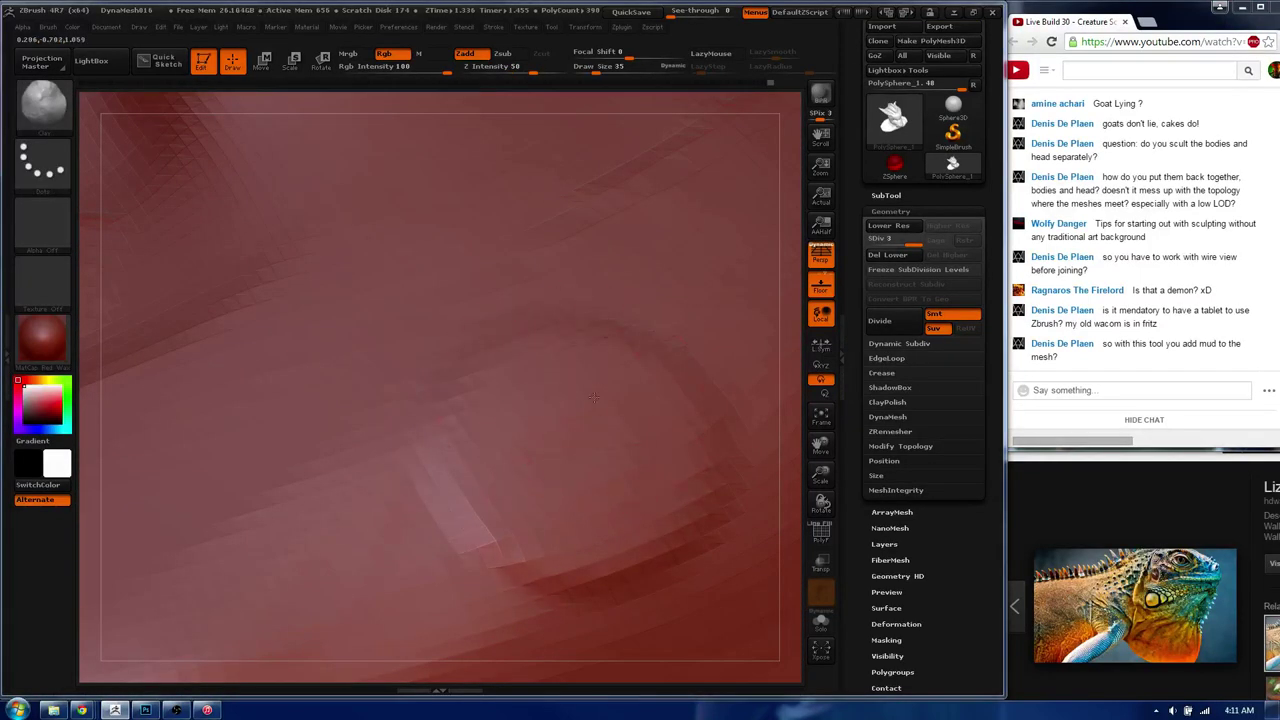
pyautogui.keyDown('alt'); pyautogui.moveTo(554, 401); pyautogui.dragTo(590, 358); pyautogui.keyUp('alt')
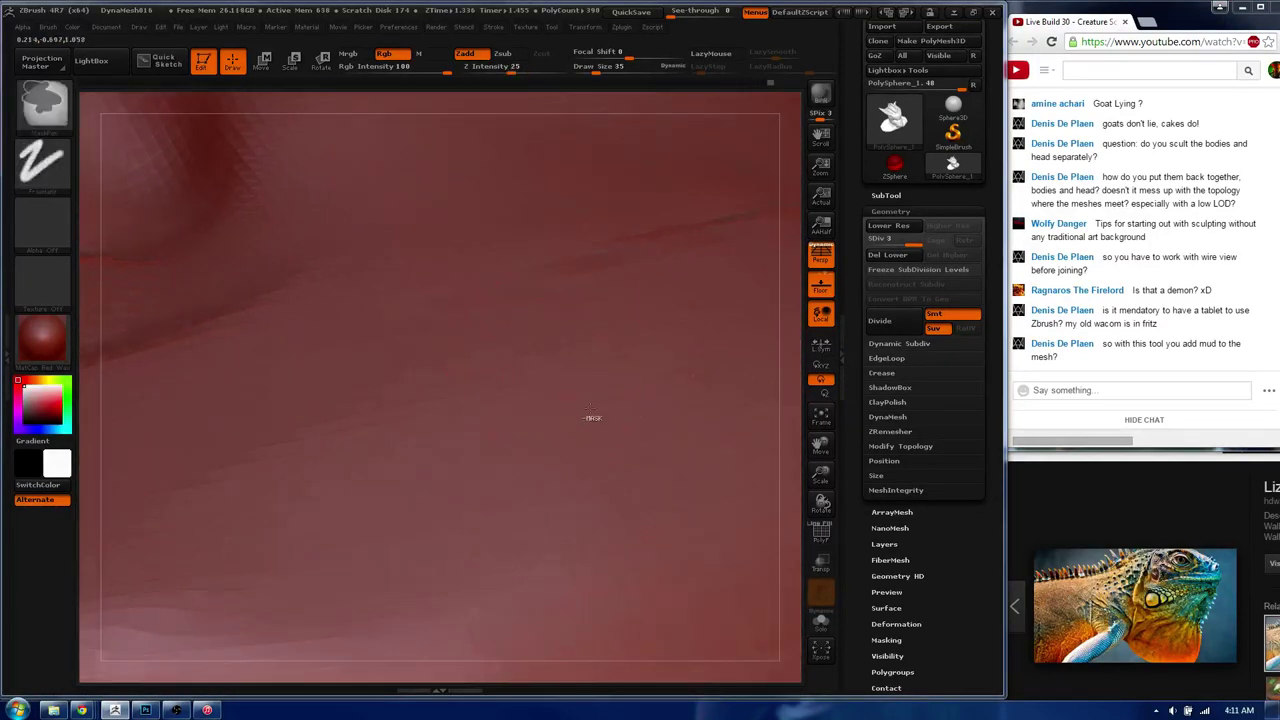
pyautogui.moveTo(591, 417)
pyautogui.keyDown('alt'); pyautogui.mouseDown()
pyautogui.moveTo(404, 224)
pyautogui.moveTo(238, 193)
pyautogui.mouseUp(); pyautogui.keyUp('alt')
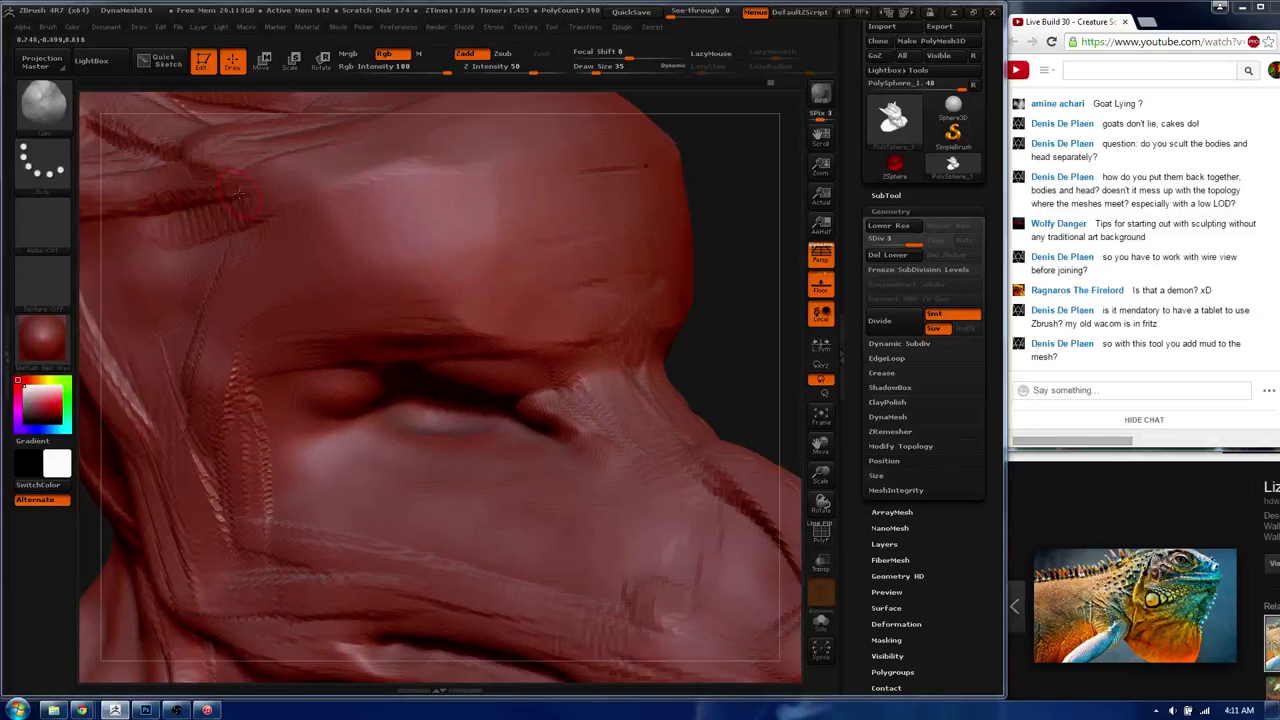
pyautogui.press('super')
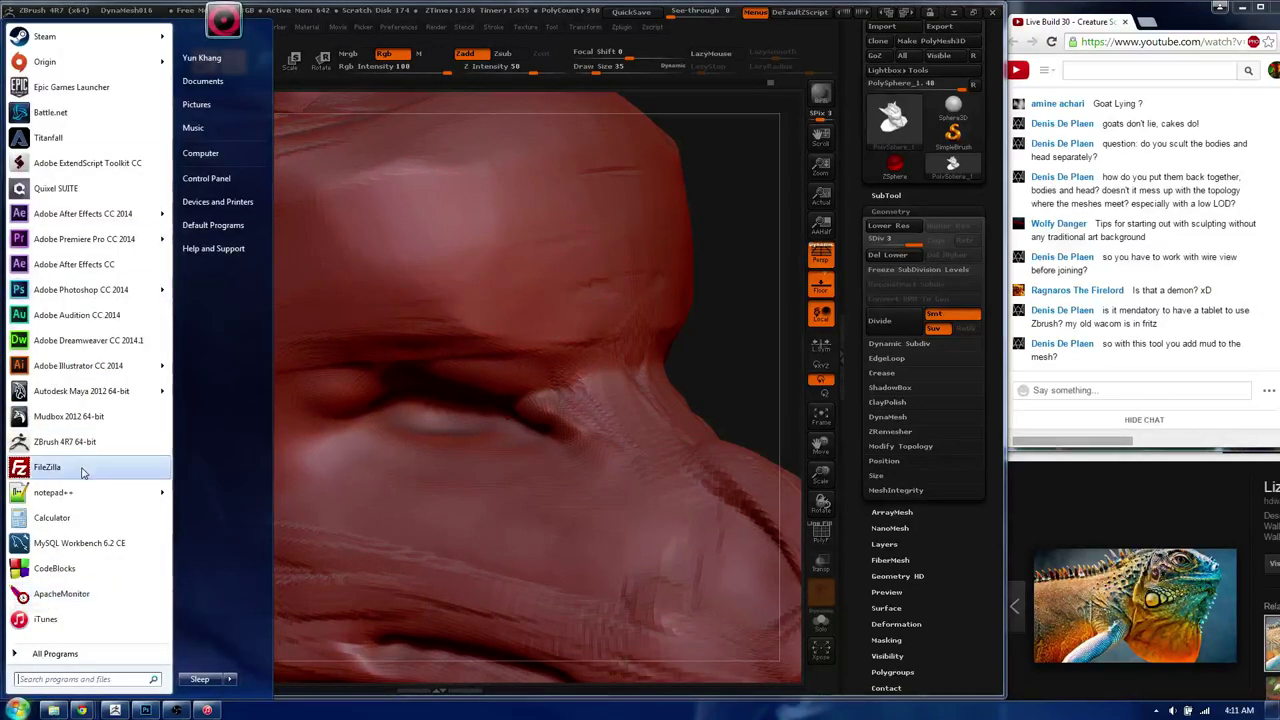
# - Close the Start menu and frame the whole creature bust
pyautogui.click(462, 8)
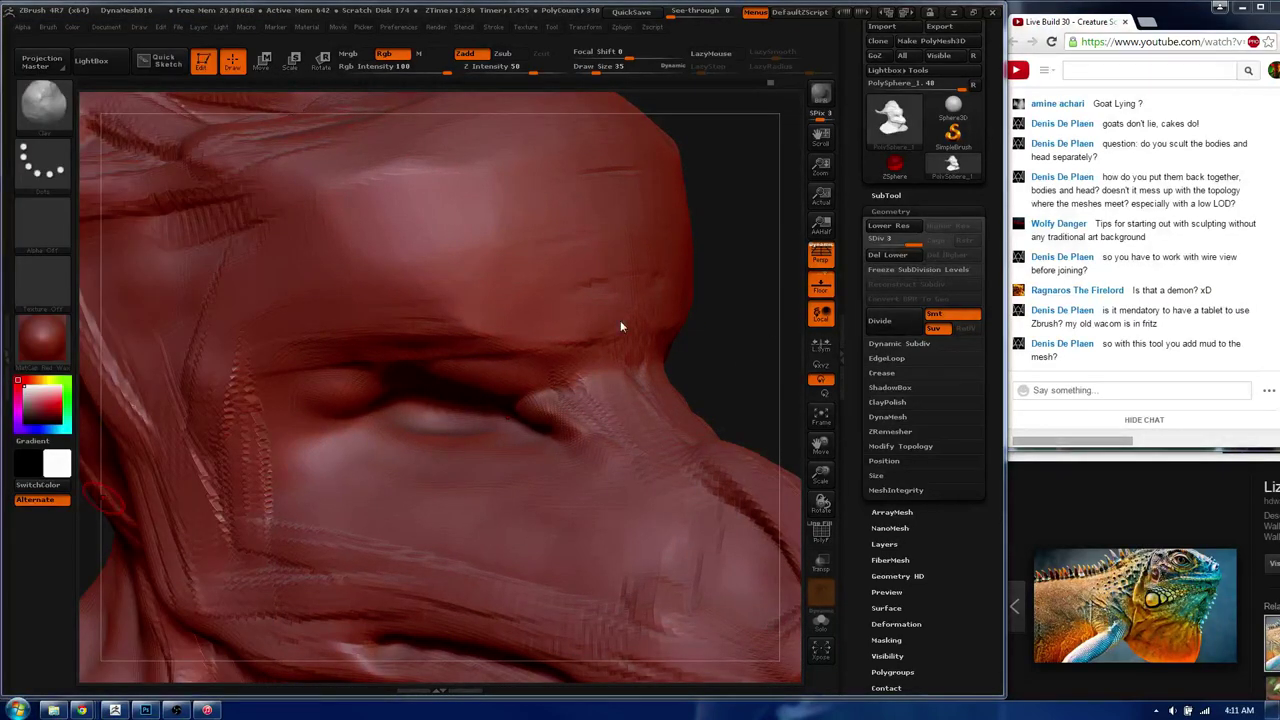
pyautogui.moveTo(620, 326)
pyautogui.mouseDown()
pyautogui.moveTo(520, 418)
pyautogui.moveTo(437, 157)
pyautogui.moveTo(500, 177)
pyautogui.moveTo(481, 398)
pyautogui.moveTo(518, 378)
pyautogui.mouseUp()
pyautogui.press('f')
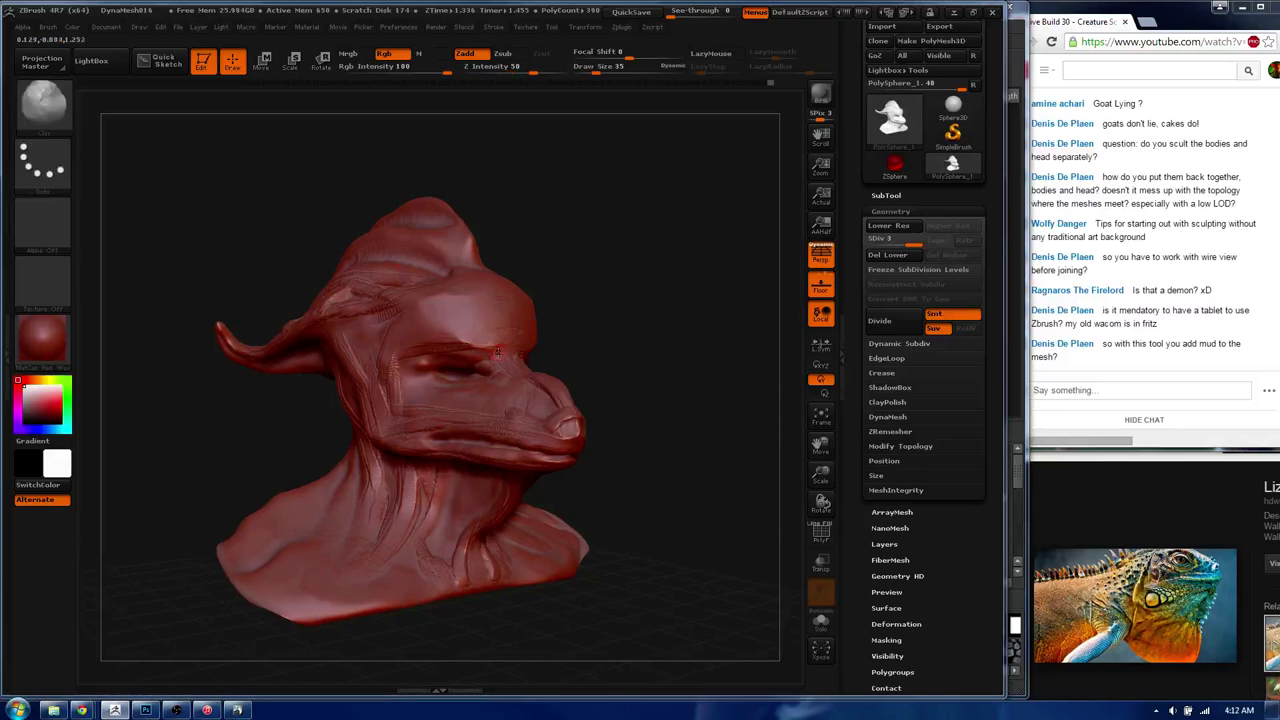
# - Pick the Clay brush, set Draw Size 62, and stroke fine creases across the cheek
pyautogui.press('b')
pyautogui.press('w')
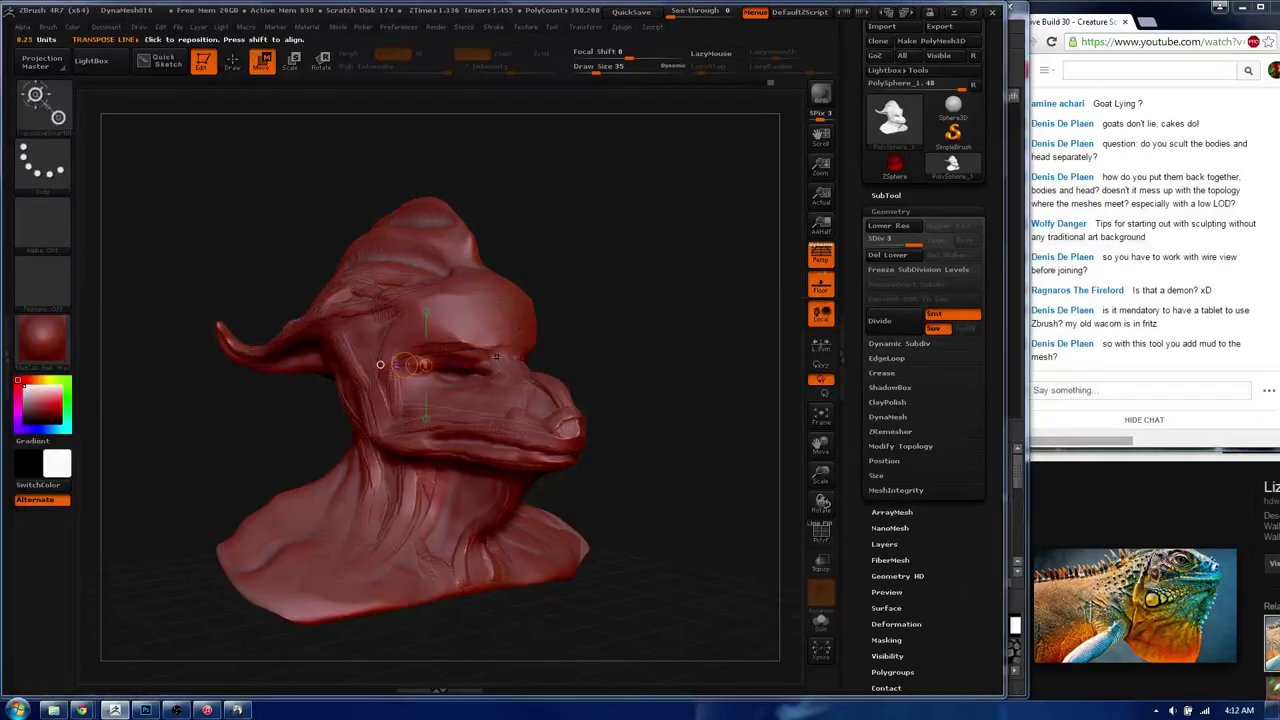
pyautogui.press('b')
pyautogui.press('c')
pyautogui.press('b')
pyautogui.press('b')
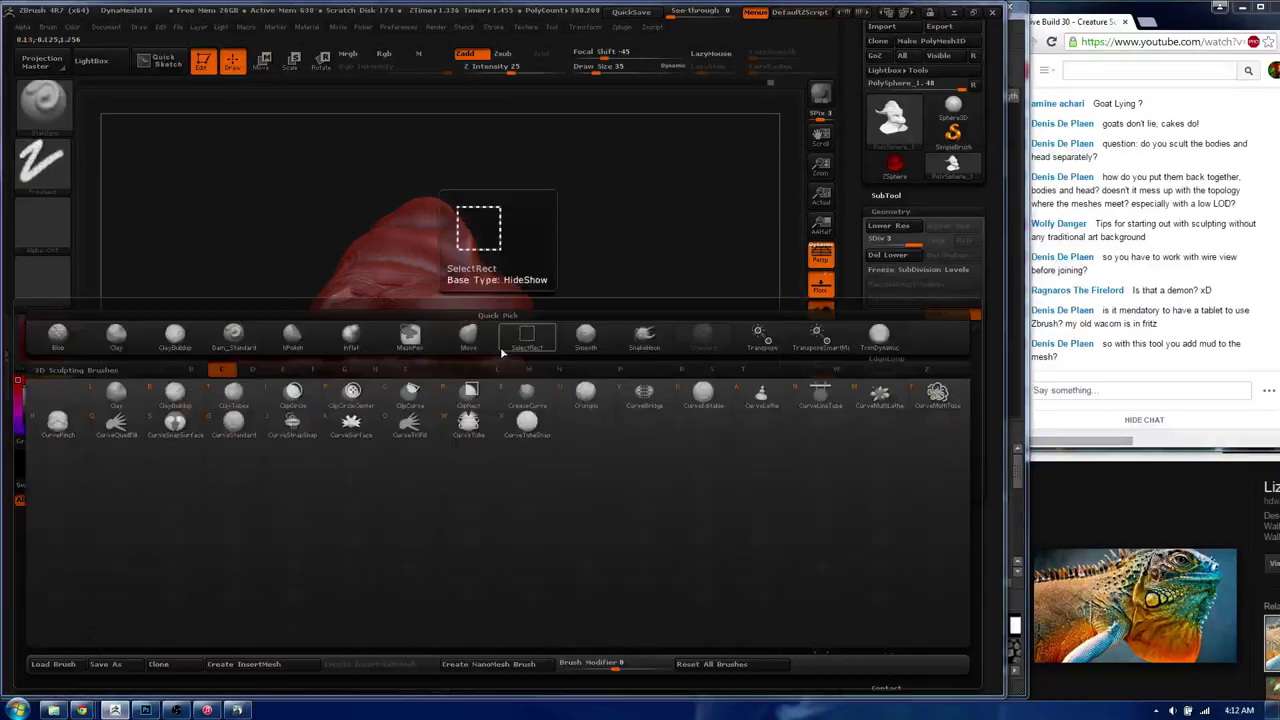
pyautogui.press('s')
pyautogui.press('t')
pyautogui.press('s')
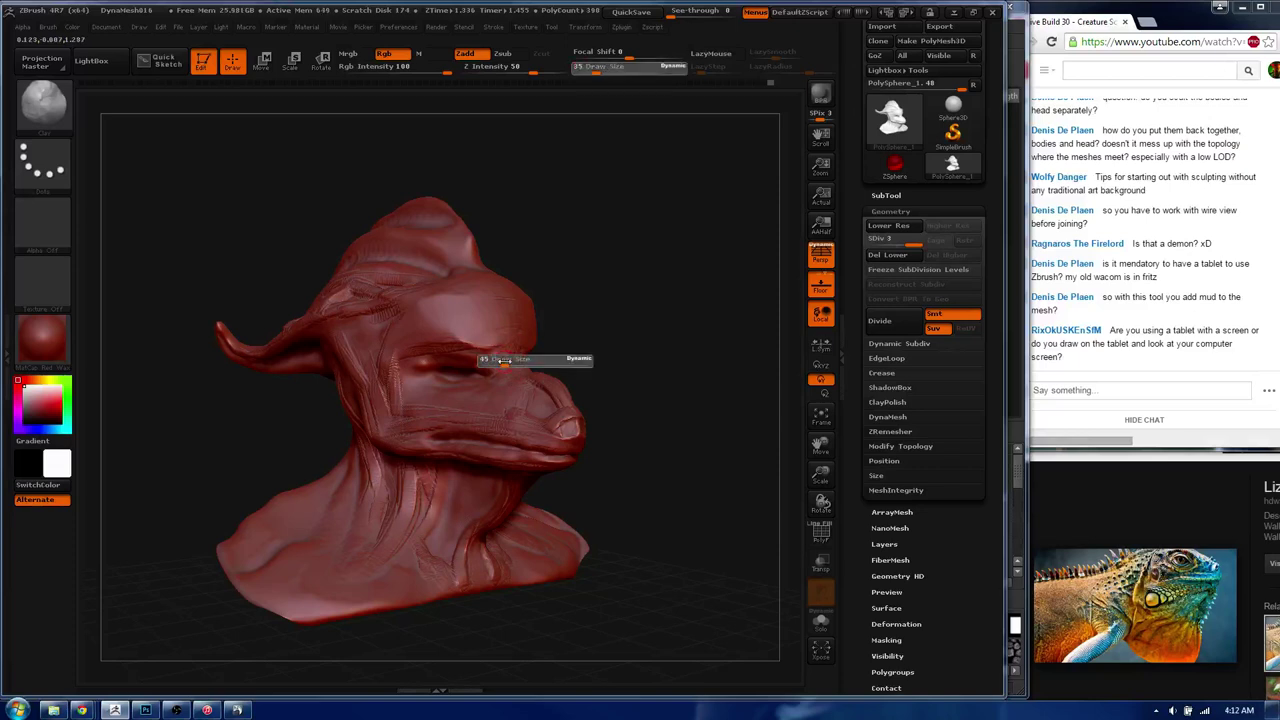
pyautogui.moveTo(500, 350)
pyautogui.mouseDown()
pyautogui.moveTo(514, 361)
pyautogui.moveTo(505, 345)
pyautogui.moveTo(524, 329)
pyautogui.mouseUp()
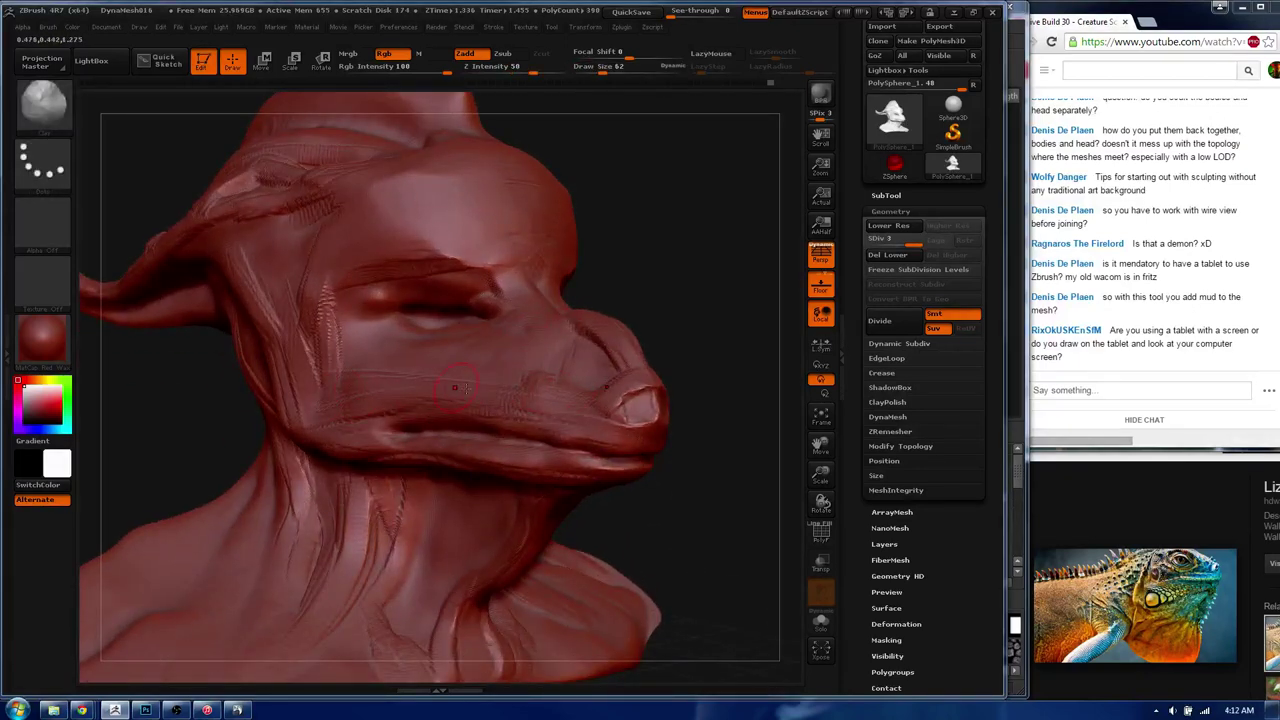
pyautogui.moveTo(345, 339); pyautogui.dragTo(323, 288)
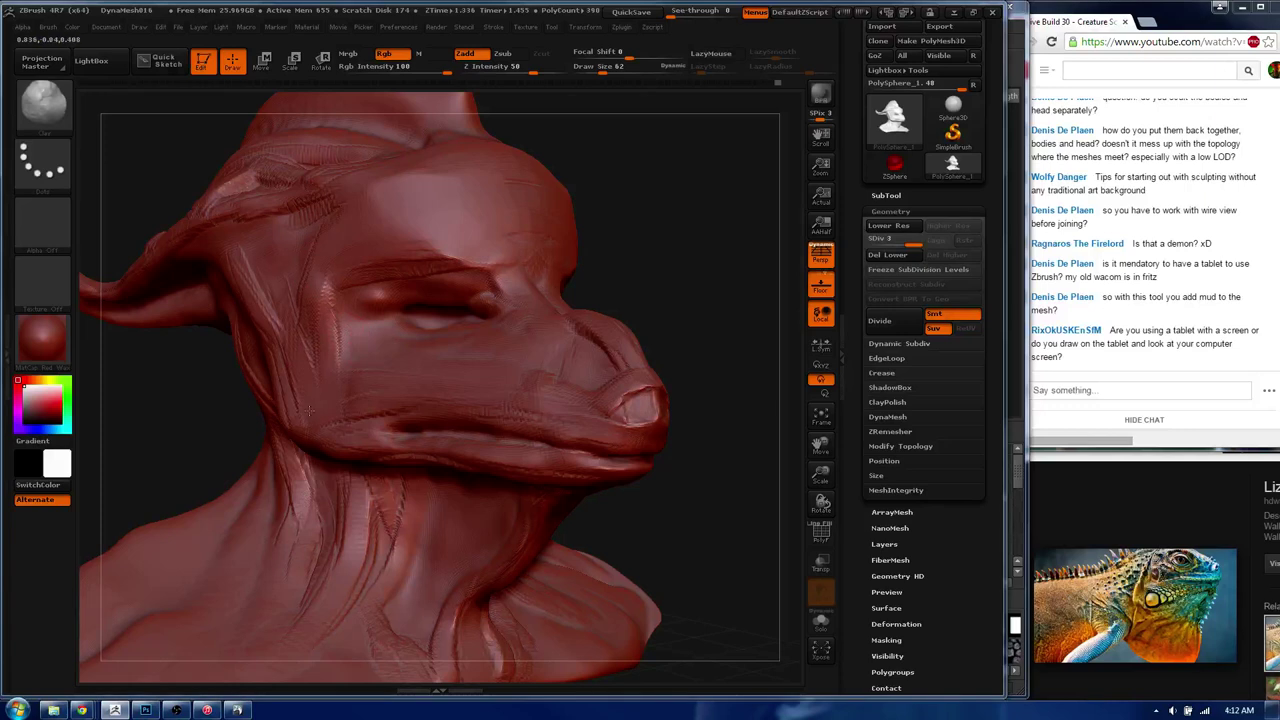
# - Bring Mudbox forward and create the Basic Head mesh
pyautogui.click(236, 710)
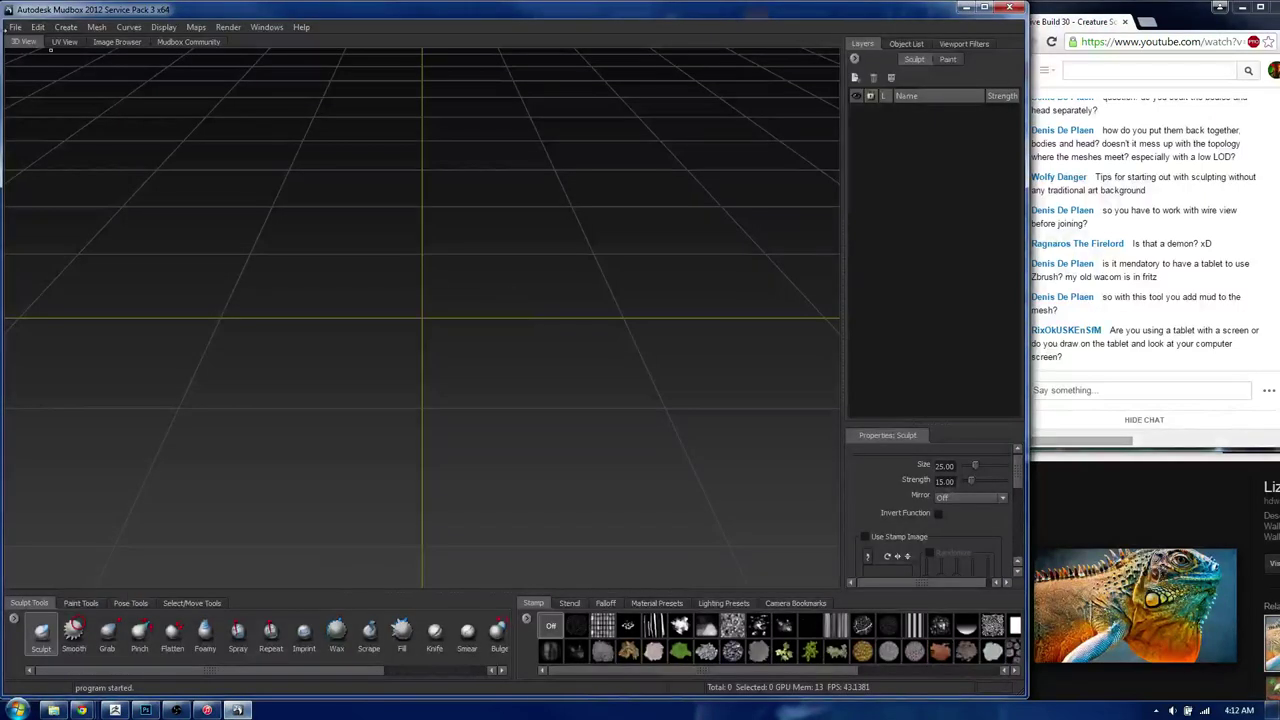
pyautogui.click(100, 28)
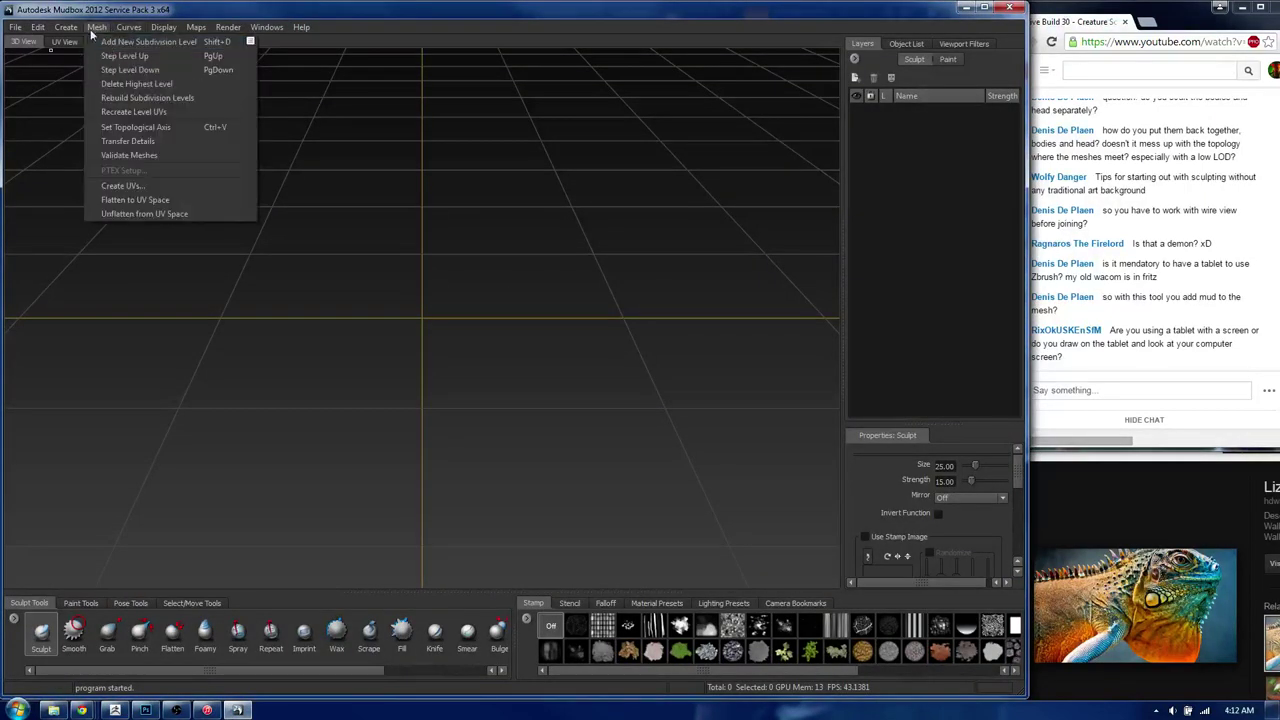
pyautogui.click(157, 42)
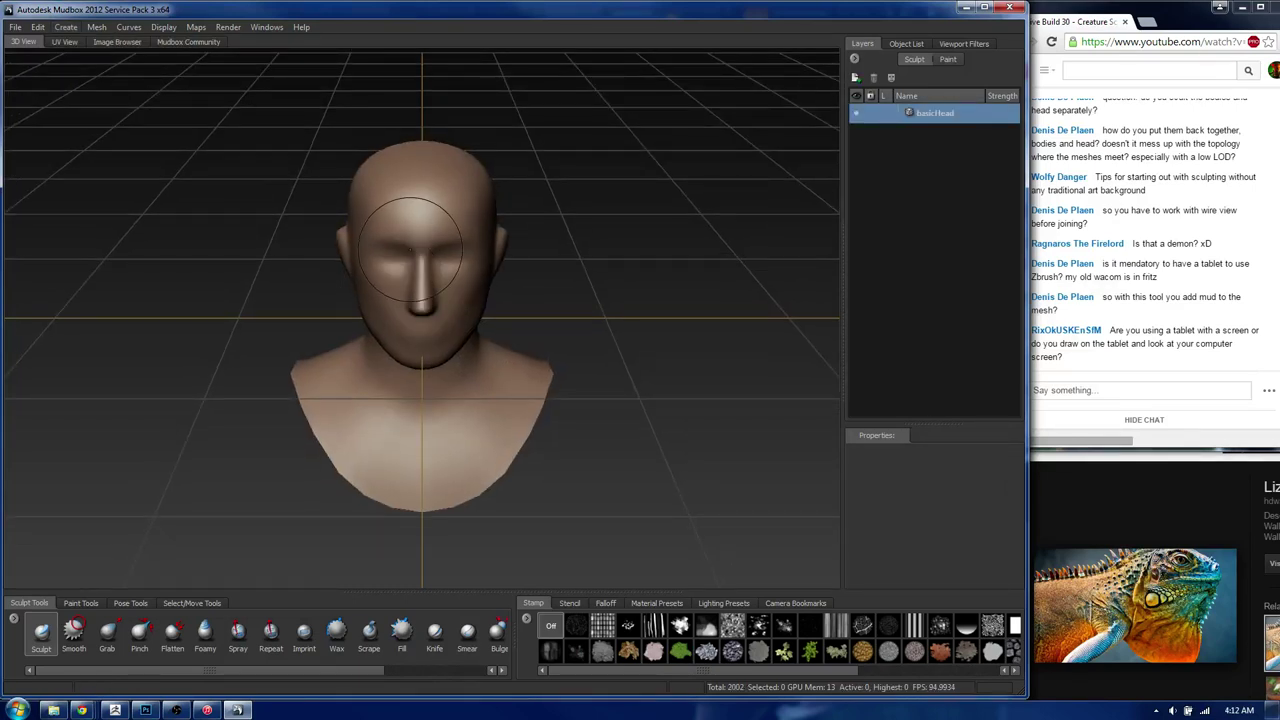
# - Sculpt a brow groove over the left eye and a cheek dent, then return to ZBrush
pyautogui.keyDown('alt'); pyautogui.moveTo(585, 280); pyautogui.dragTo(600, 274); pyautogui.keyUp('alt')
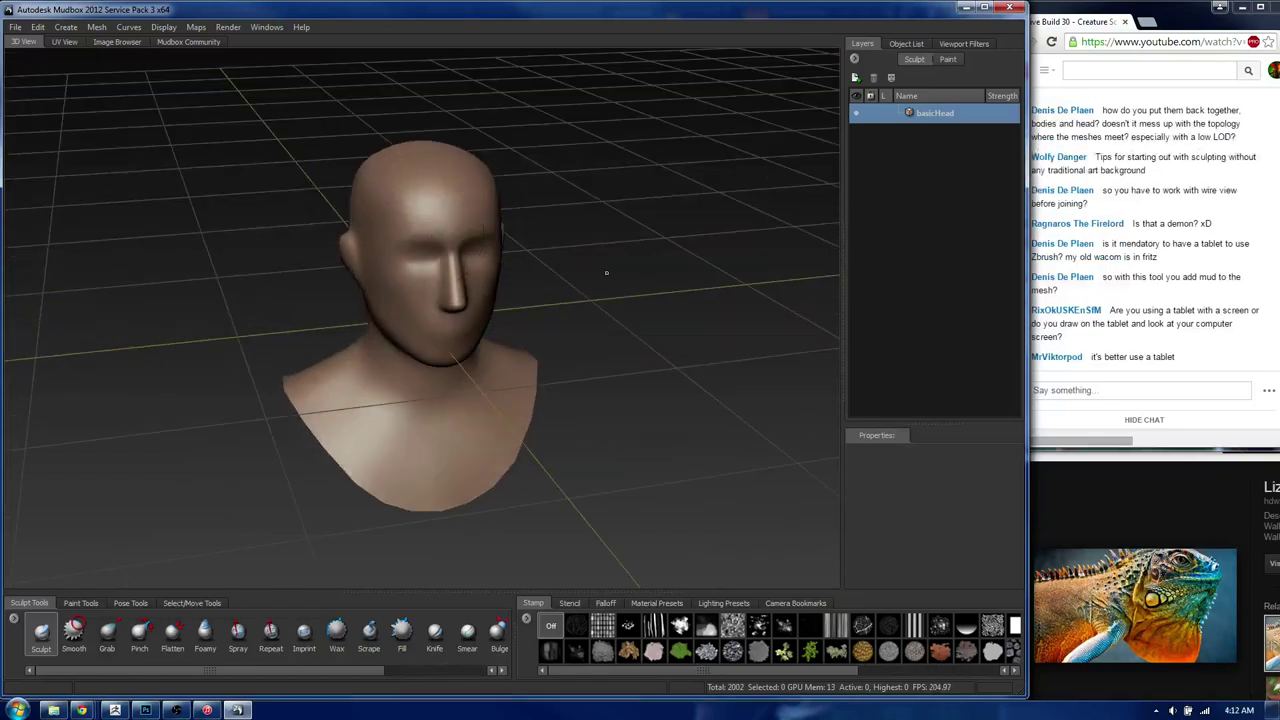
pyautogui.moveTo(460, 225)
pyautogui.mouseDown()
pyautogui.moveTo(403, 243)
pyautogui.moveTo(490, 232)
pyautogui.mouseUp()
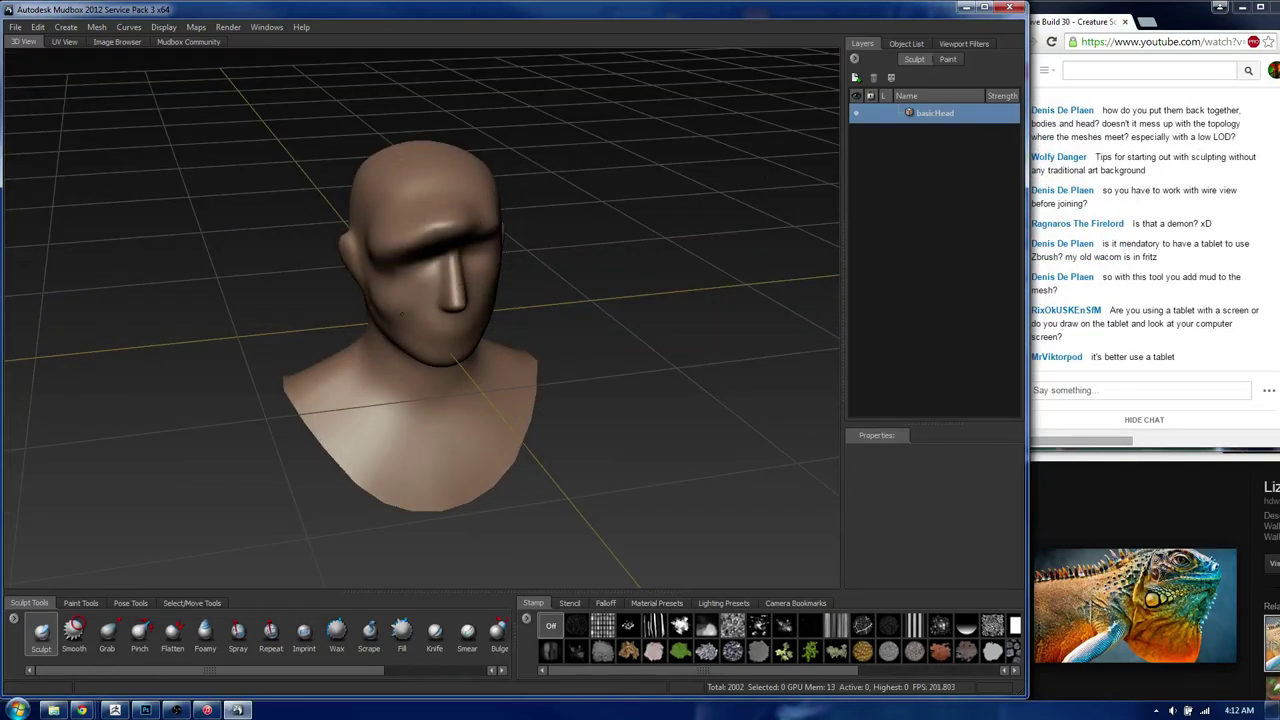
pyautogui.moveTo(390, 285)
pyautogui.mouseDown()
pyautogui.moveTo(421, 322)
pyautogui.moveTo(485, 350)
pyautogui.moveTo(360, 380)
pyautogui.moveTo(460, 440)
pyautogui.mouseUp()
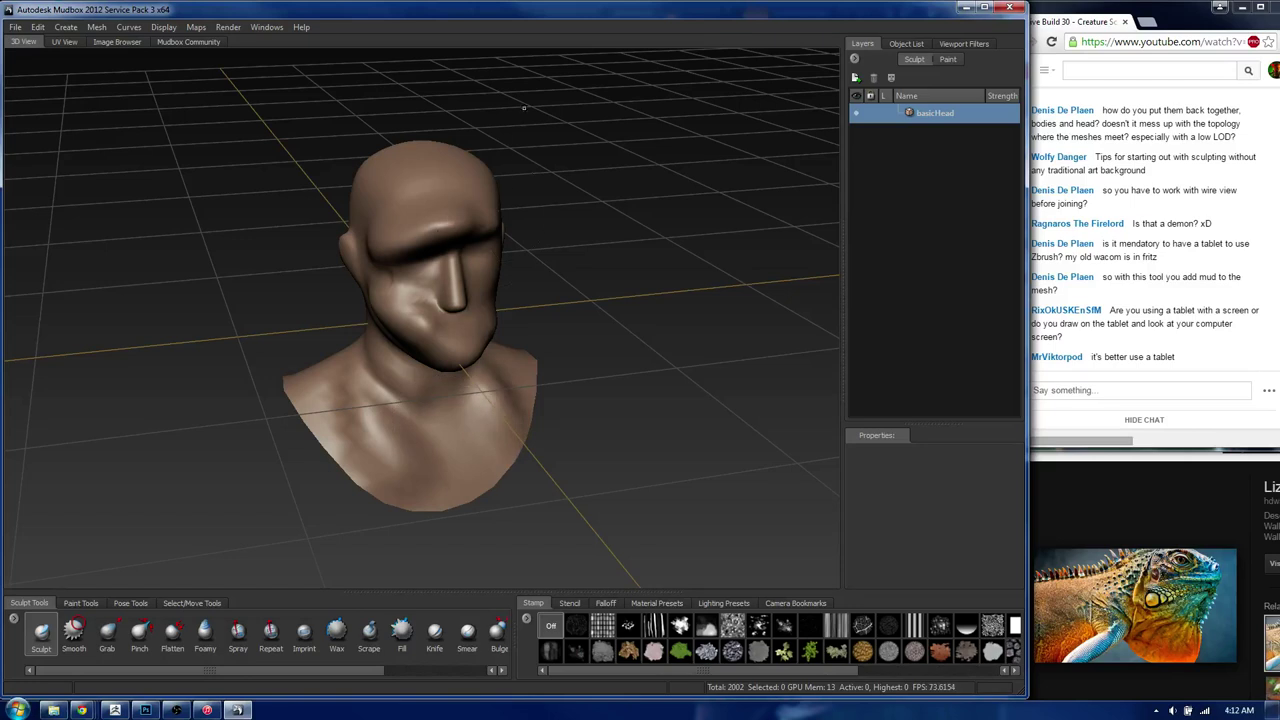
pyautogui.hotkey('alt', 'Tab')
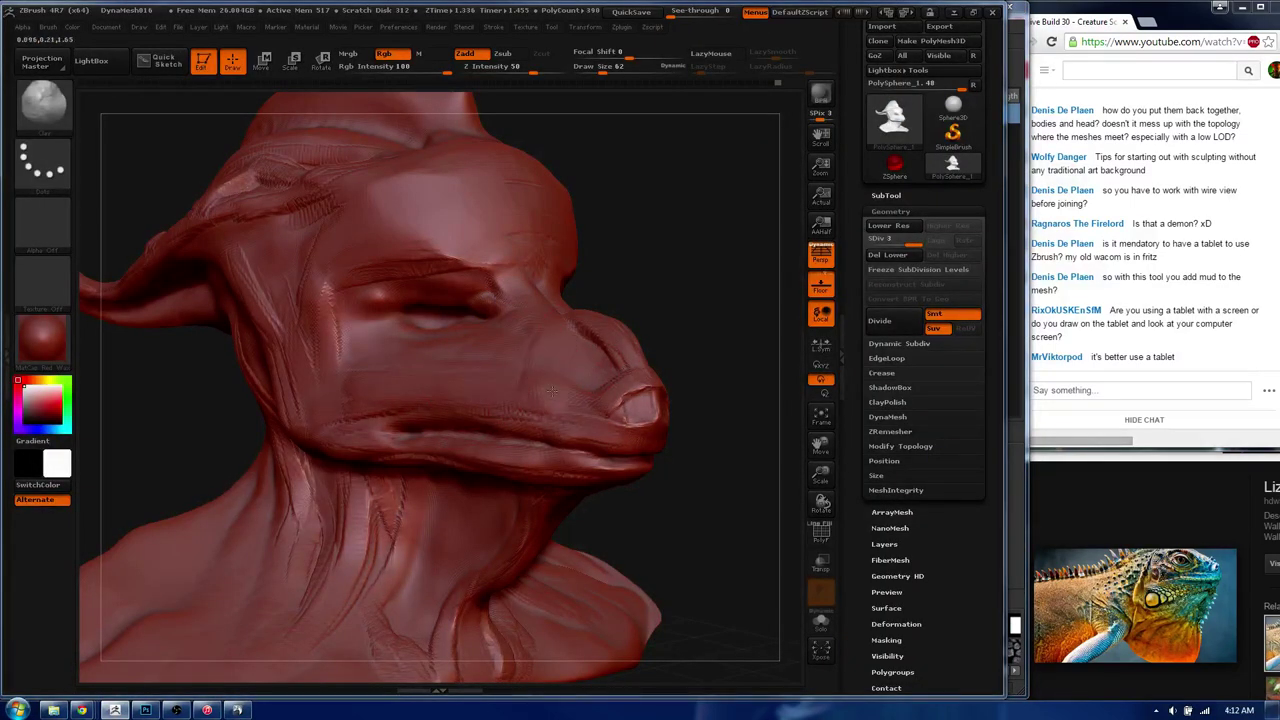
# - Choose the ClayBuildup brush and carve a crease from the brow down toward the cheek
pyautogui.press('b')
pyautogui.press('c')
pyautogui.press('b')
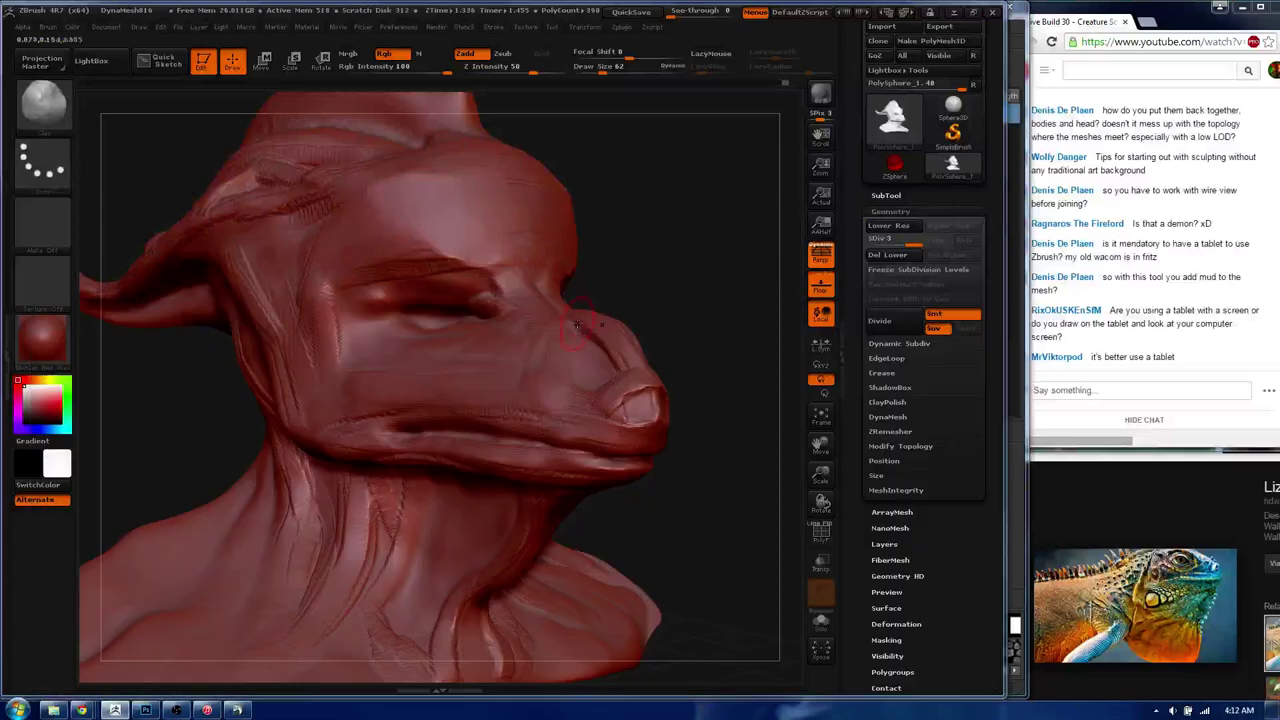
pyautogui.press('b')
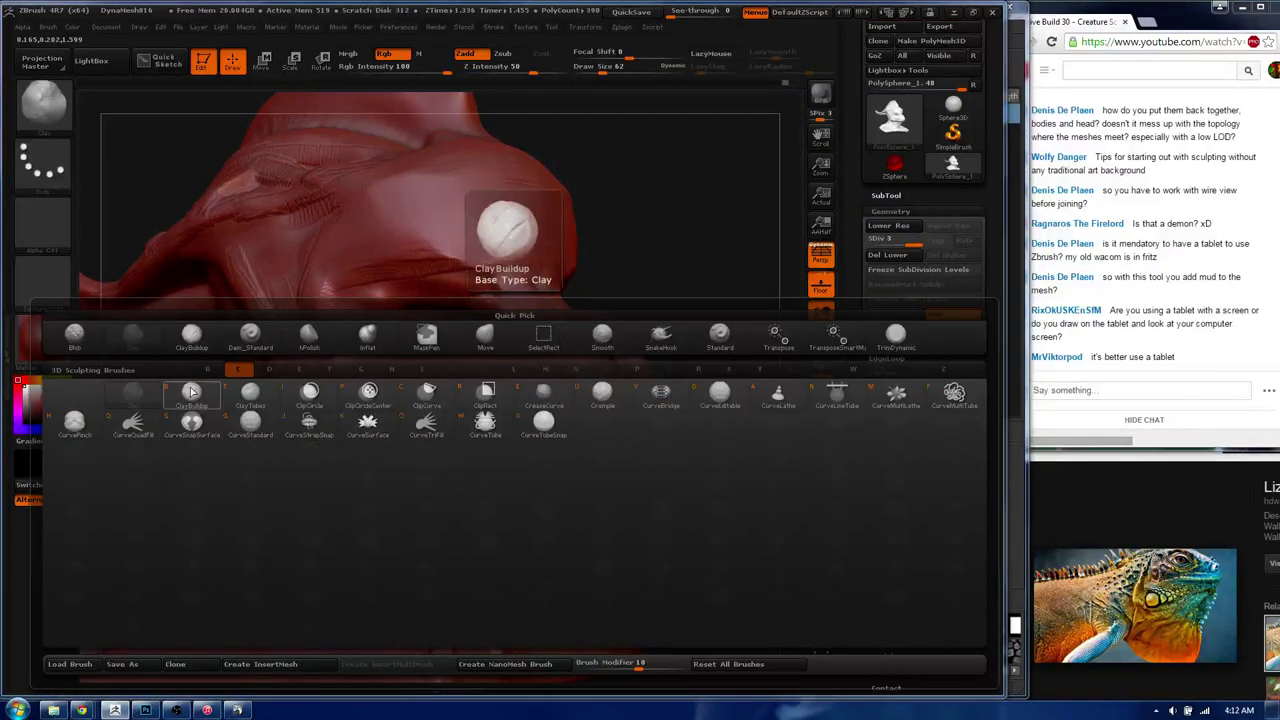
pyautogui.press('c')
pyautogui.press('b')
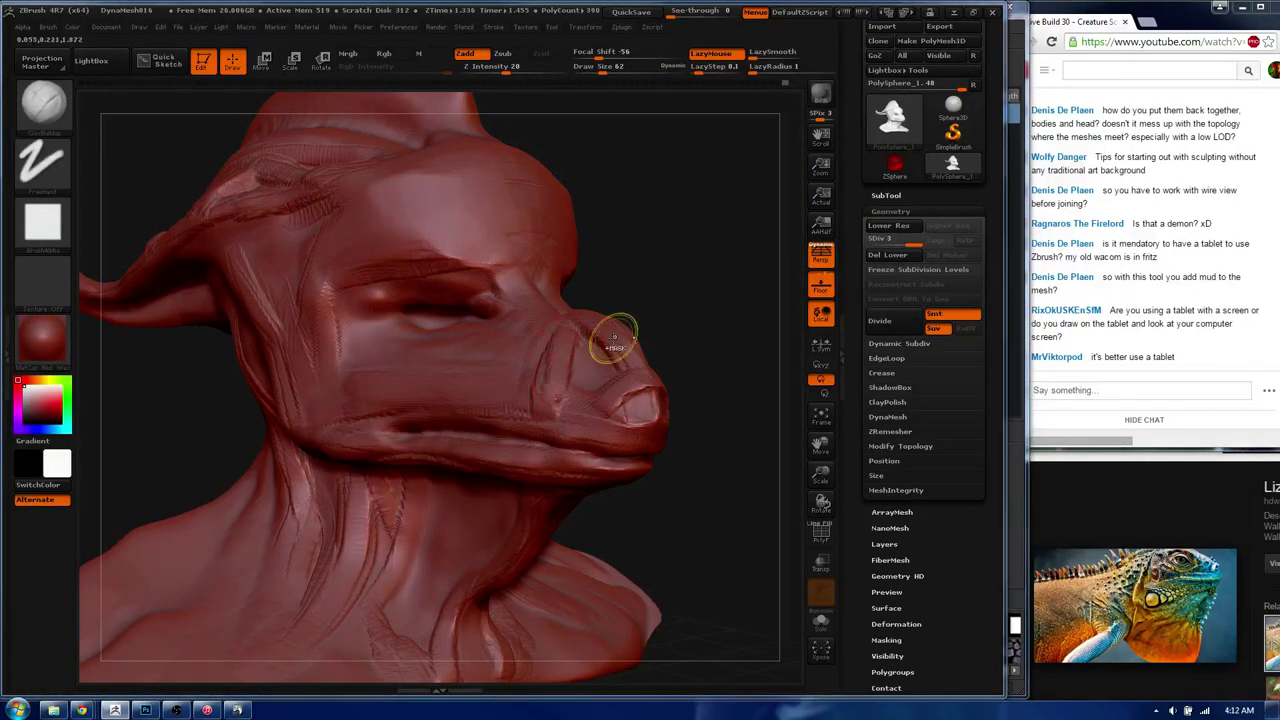
pyautogui.press('ctrl')
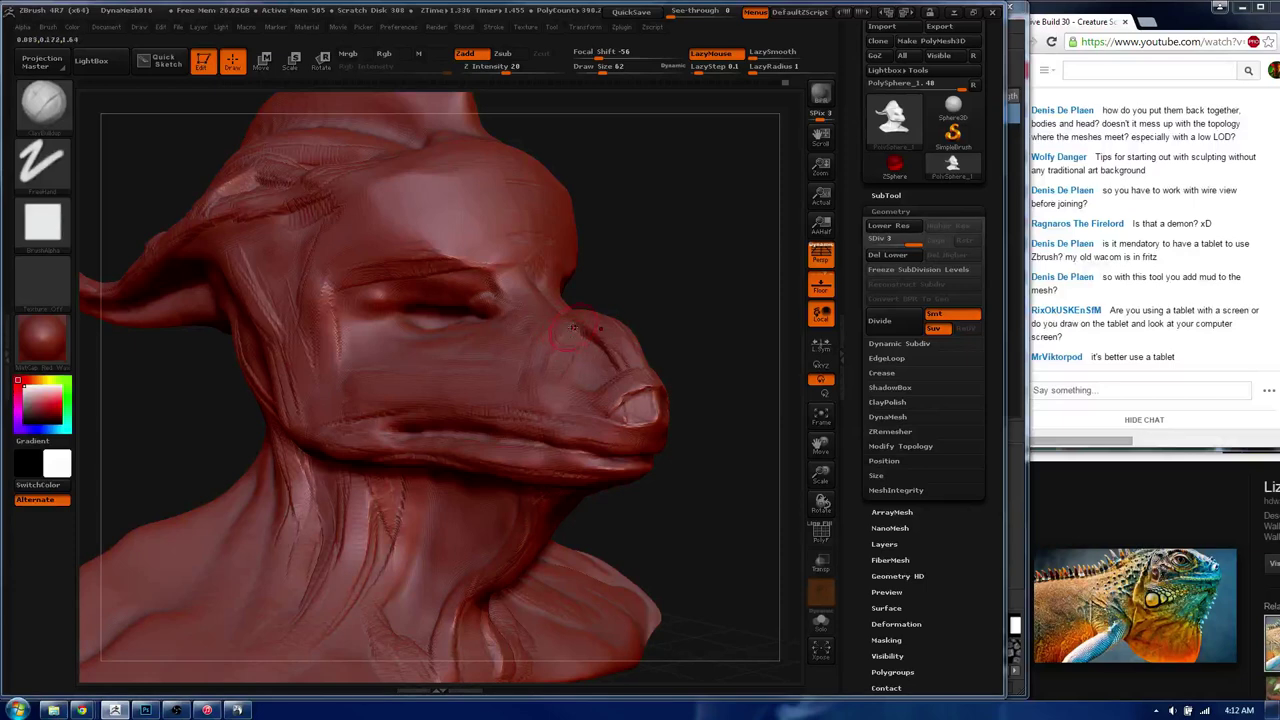
pyautogui.moveTo(428, 326)
pyautogui.mouseDown()
pyautogui.moveTo(460, 339)
pyautogui.moveTo(418, 300)
pyautogui.mouseUp()
pyautogui.press('ctrl')
pyautogui.moveTo(403, 231); pyautogui.dragTo(390, 338)
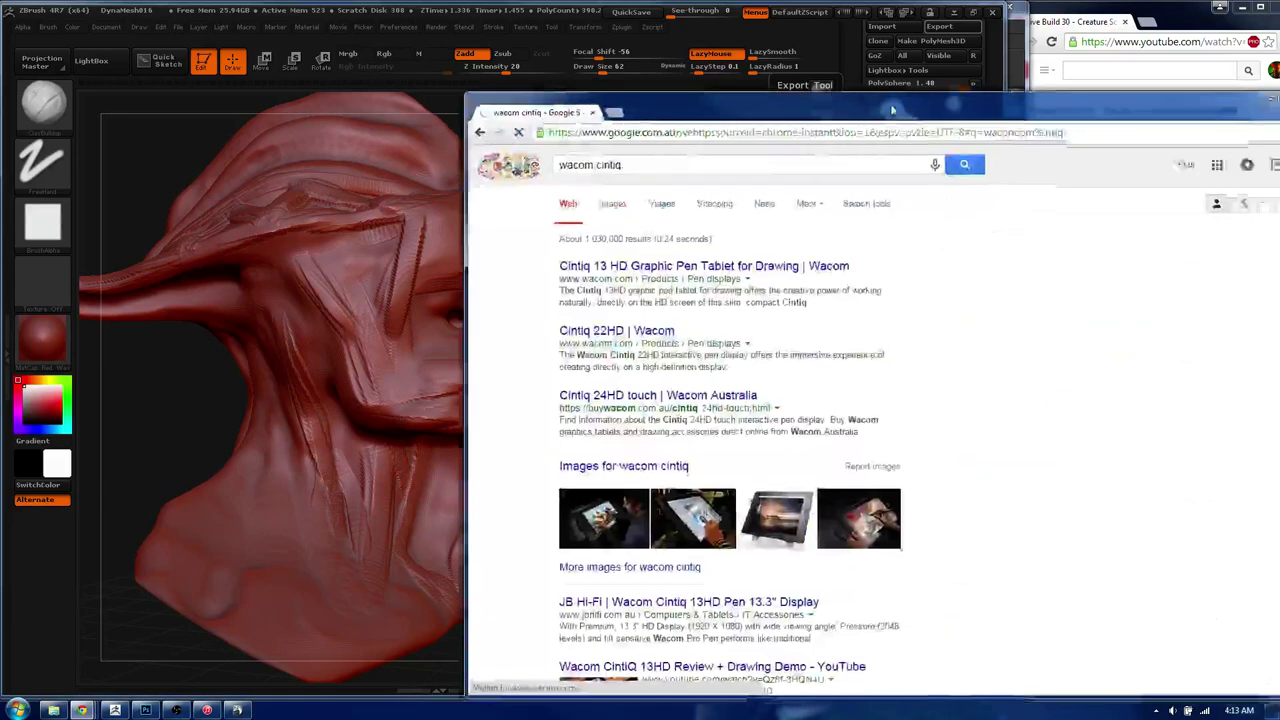
# - Move the Wacom Cintiq 22HD Chrome window aside, dismiss its popup, and reveal ZBrush
pyautogui.moveTo(897, 89); pyautogui.dragTo(722, 78)
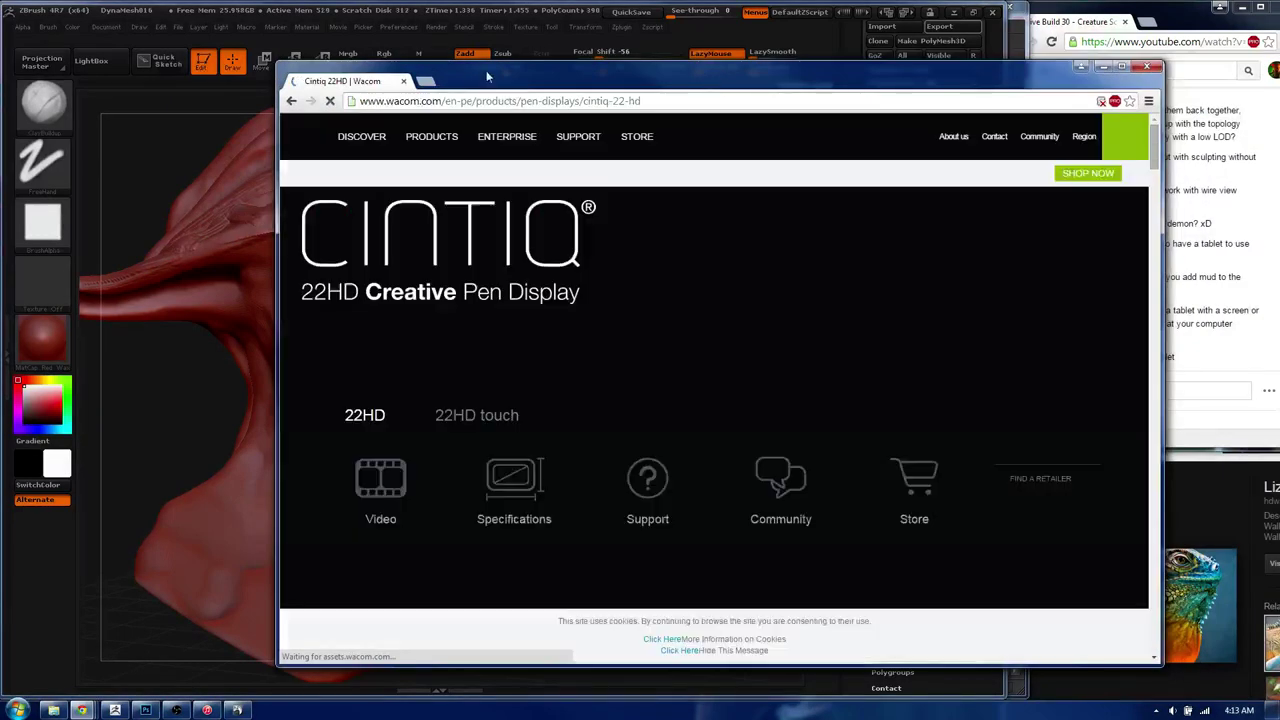
pyautogui.moveTo(489, 78); pyautogui.dragTo(494, 93)
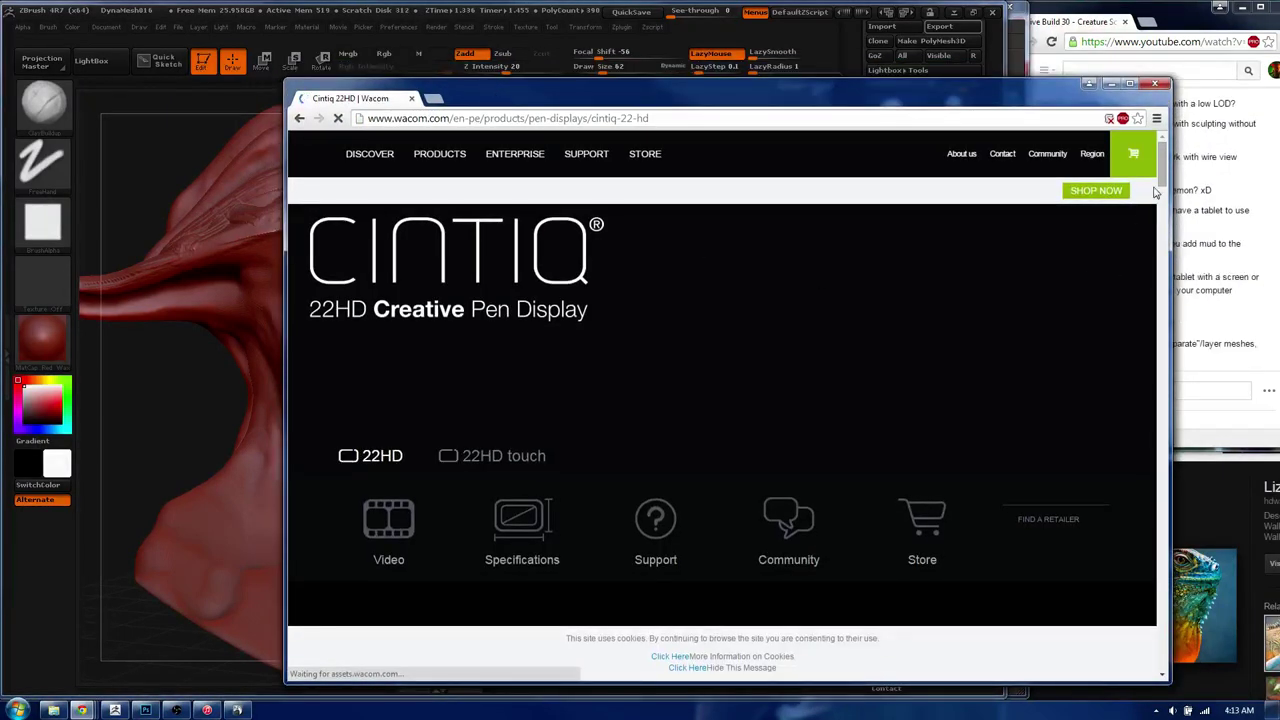
pyautogui.click(1090, 195)
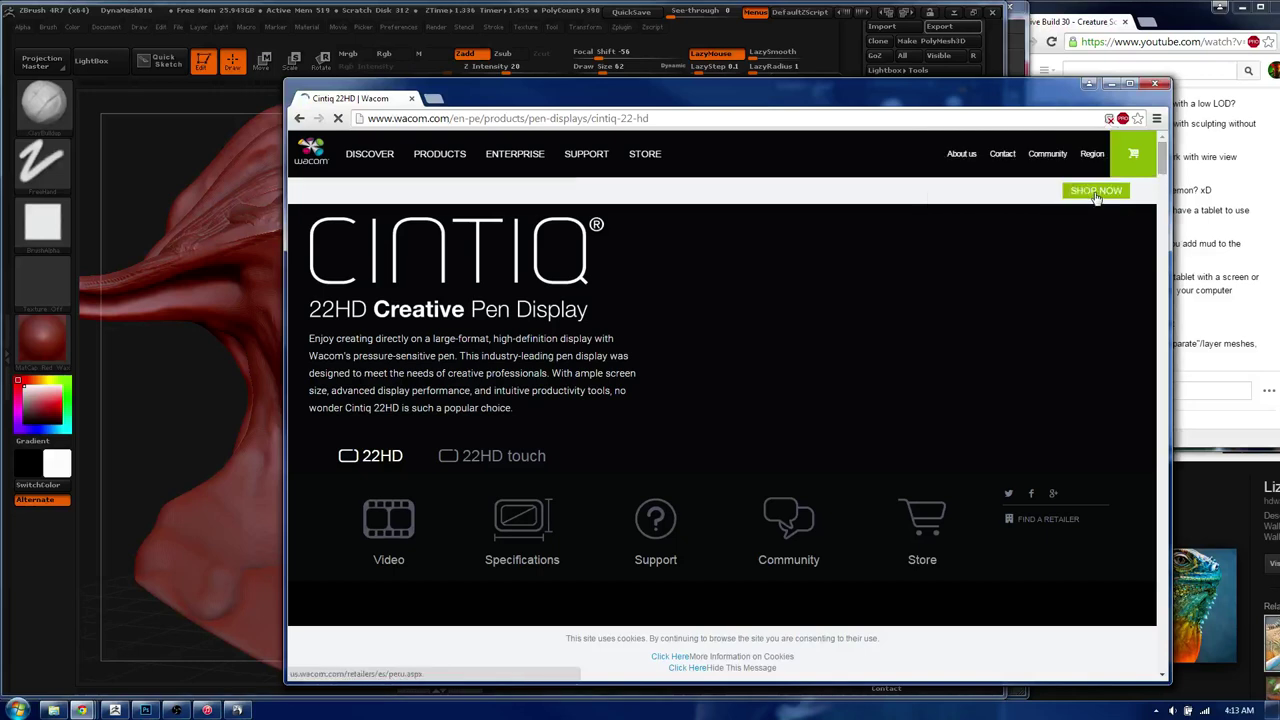
pyautogui.click(1096, 193)
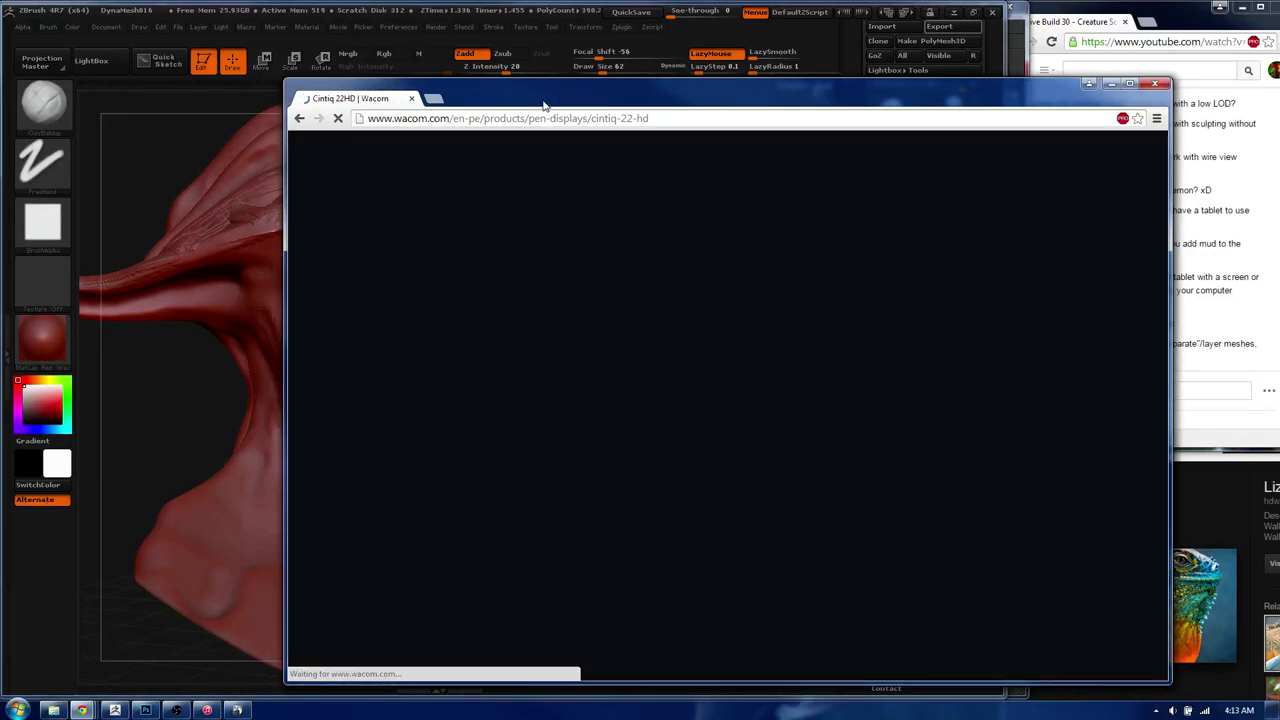
pyautogui.click(1155, 83)
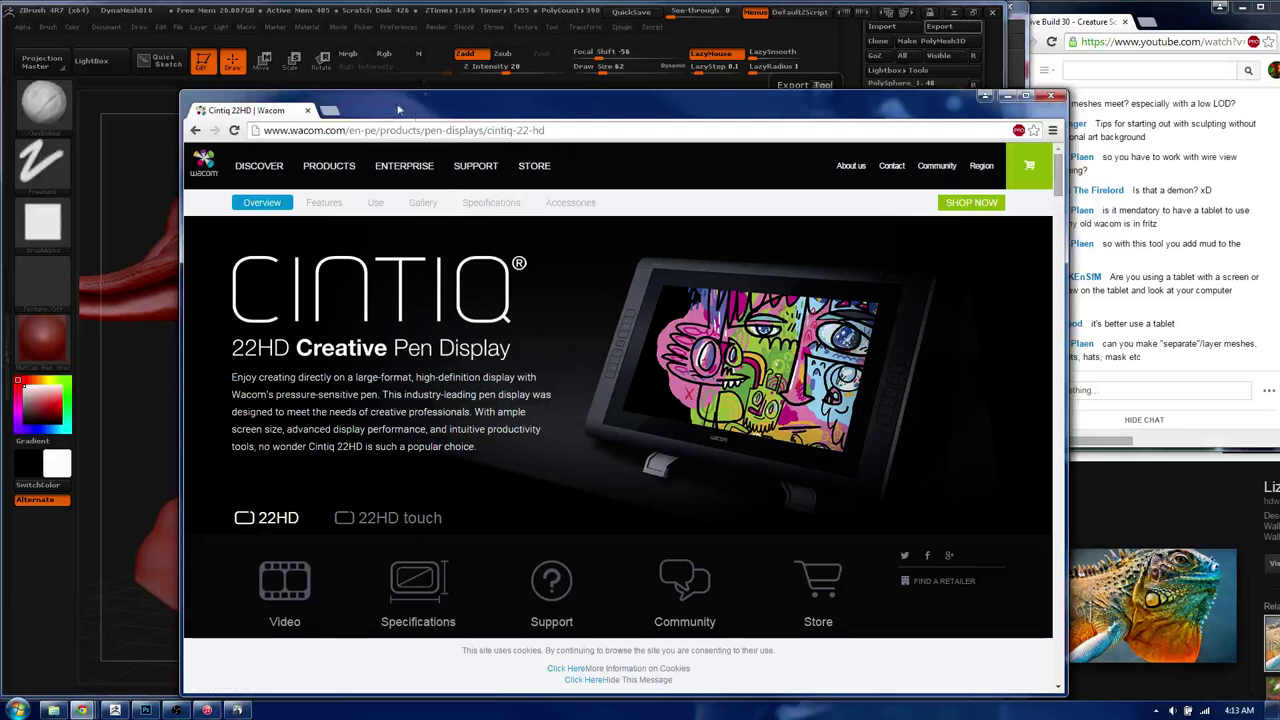
pyautogui.moveTo(398, 108); pyautogui.dragTo(1279, 108)
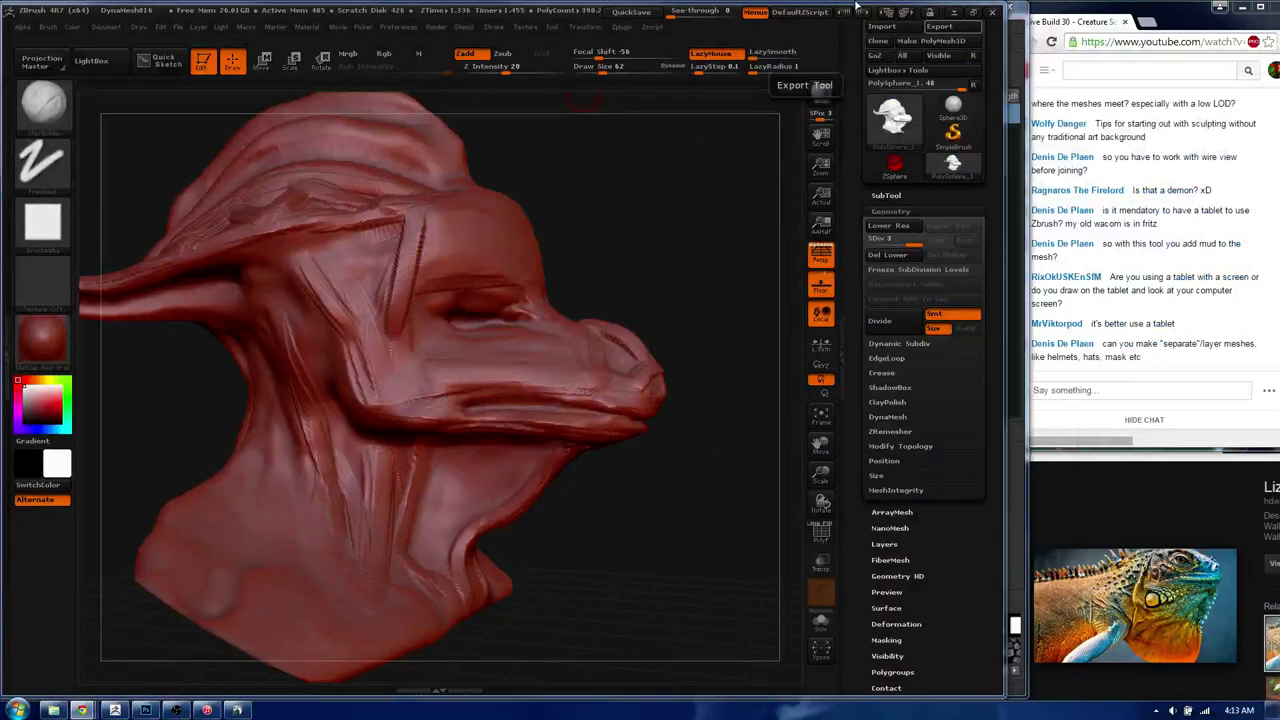
# - Groove the lower eyelid, drop one subdivision level, and carve vertical brow and cheek grooves
pyautogui.moveTo(690, 294); pyautogui.dragTo(398, 292)
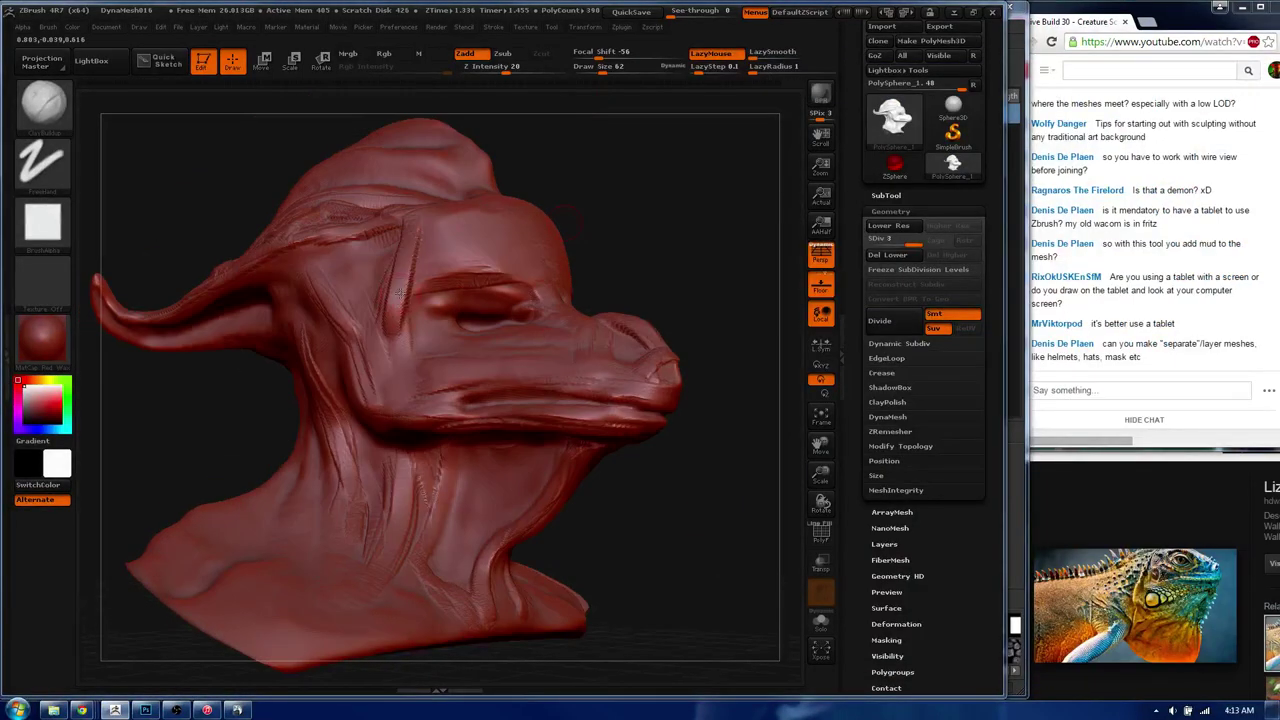
pyautogui.moveTo(465, 327)
pyautogui.mouseDown()
pyautogui.moveTo(528, 315)
pyautogui.moveTo(470, 240)
pyautogui.mouseUp()
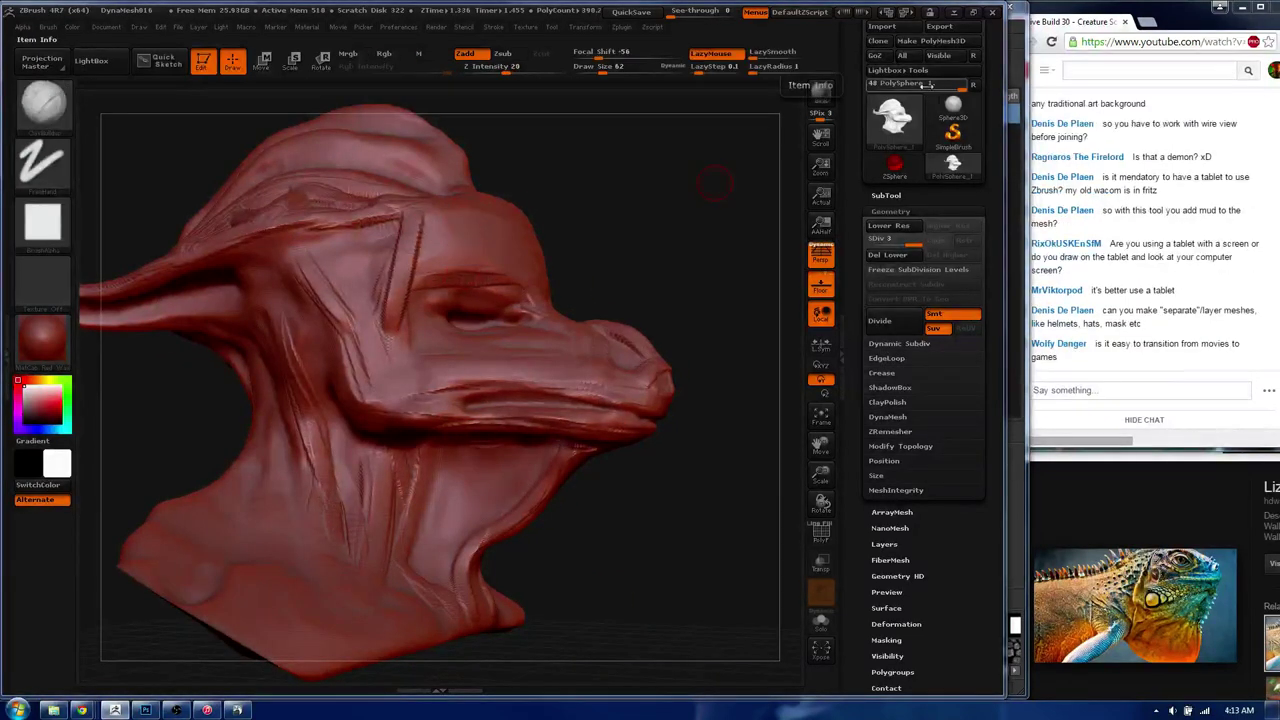
pyautogui.hotkey('shift', 'd')
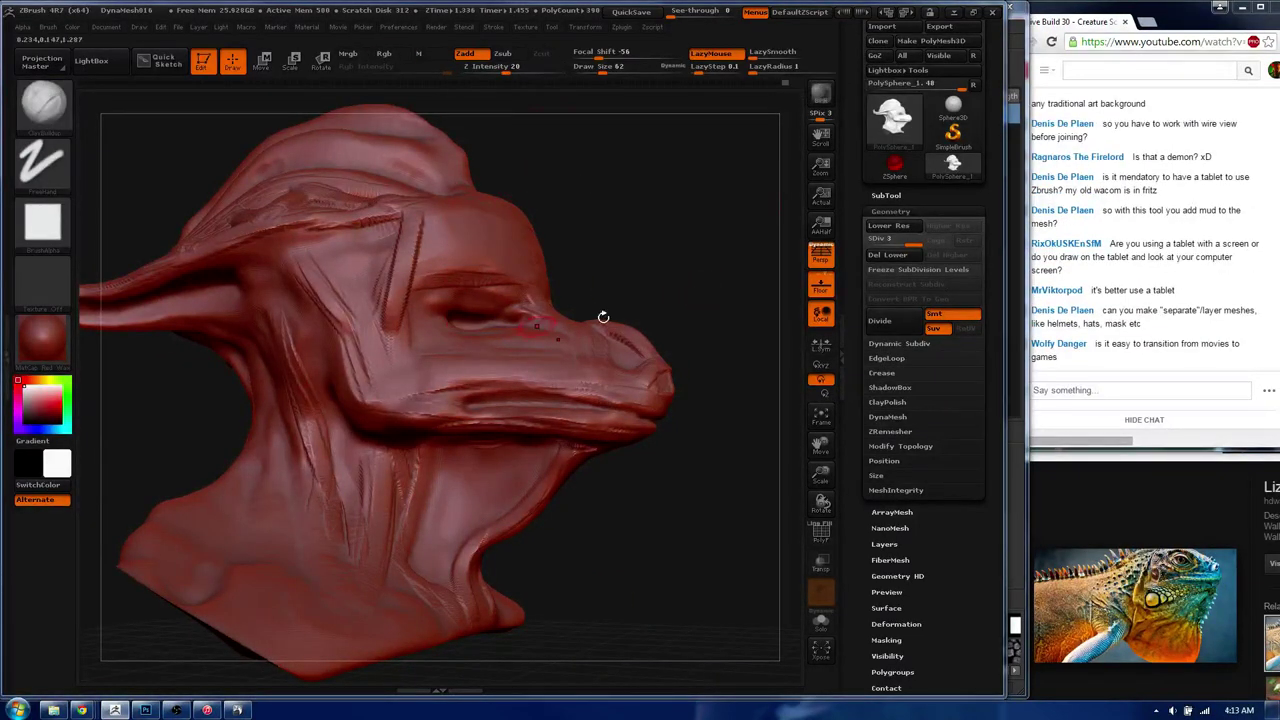
pyautogui.moveTo(410, 240); pyautogui.dragTo(388, 370)
pyautogui.moveTo(405, 209); pyautogui.dragTo(388, 370)
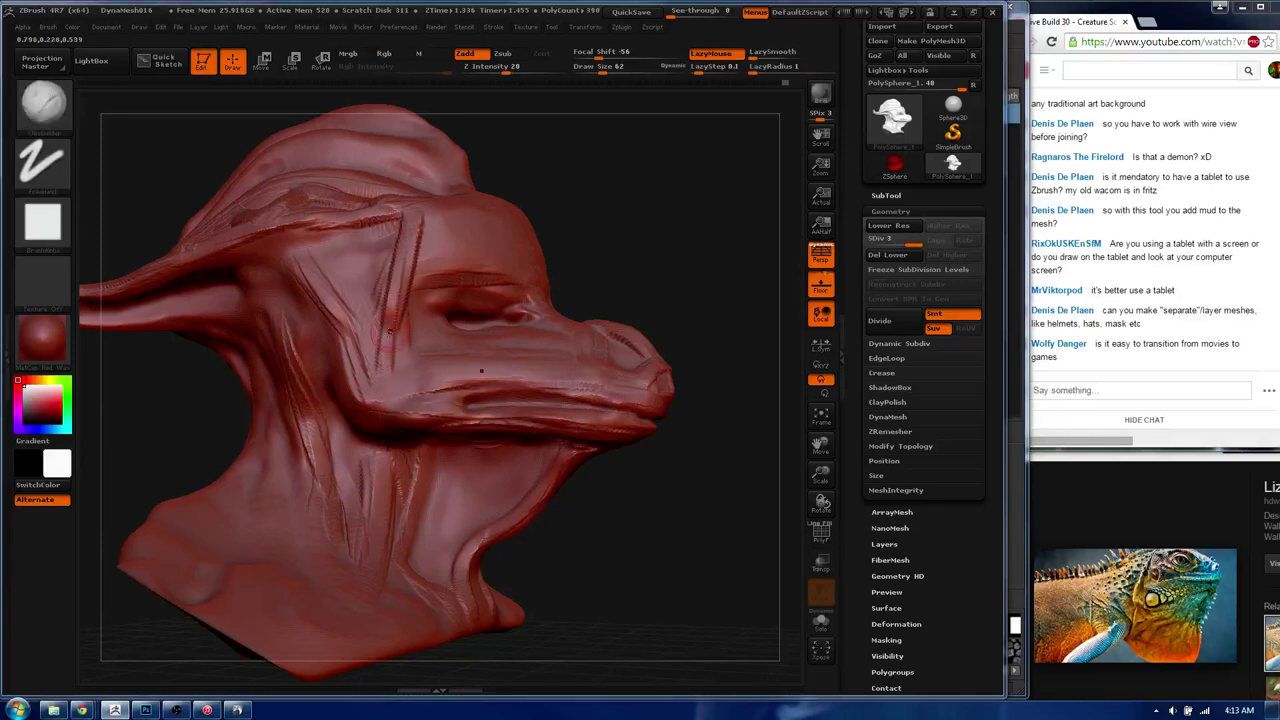
pyautogui.moveTo(402, 260)
pyautogui.mouseDown()
pyautogui.moveTo(398, 386)
pyautogui.moveTo(370, 350)
pyautogui.mouseUp()
pyautogui.moveTo(380, 229)
pyautogui.keyDown('shift'); pyautogui.mouseDown()
pyautogui.moveTo(394, 230)
pyautogui.moveTo(410, 300)
pyautogui.mouseUp(); pyautogui.keyUp('shift')
# - Orbit around the head to inspect the carved lines on the face and neck
pyautogui.moveTo(580, 215); pyautogui.dragTo(600, 230)
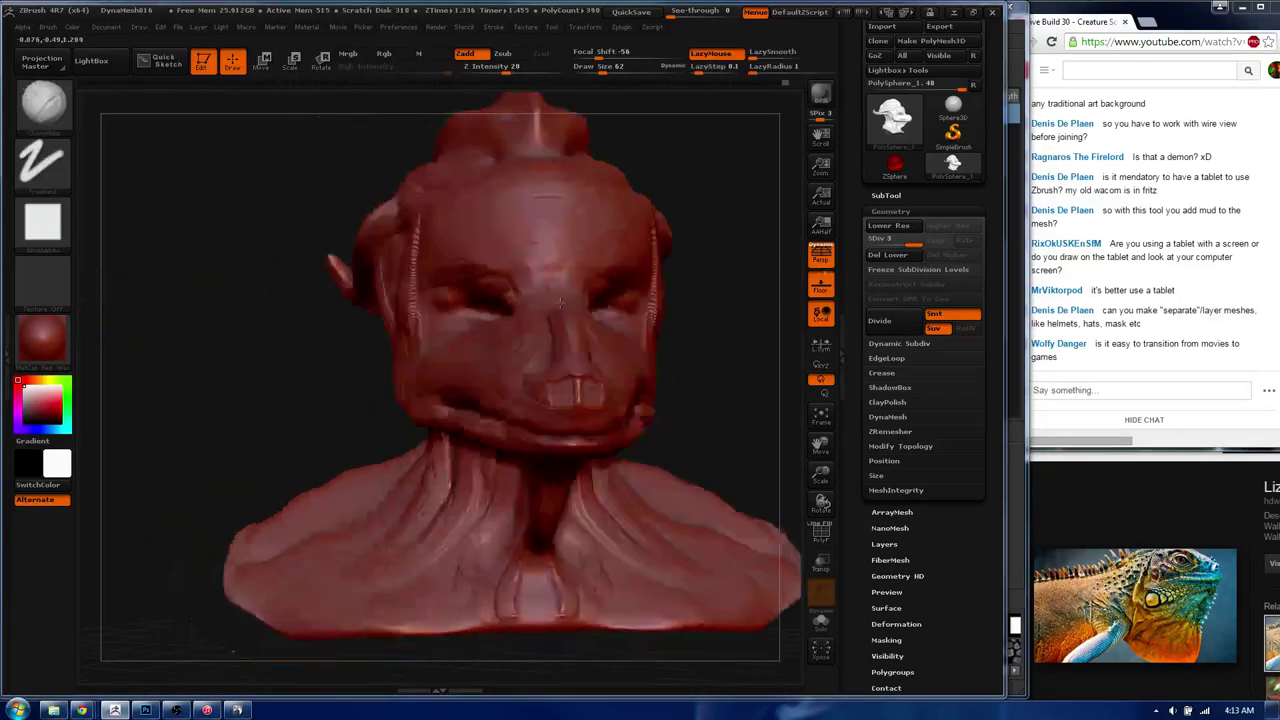
pyautogui.moveTo(444, 264); pyautogui.dragTo(423, 242)
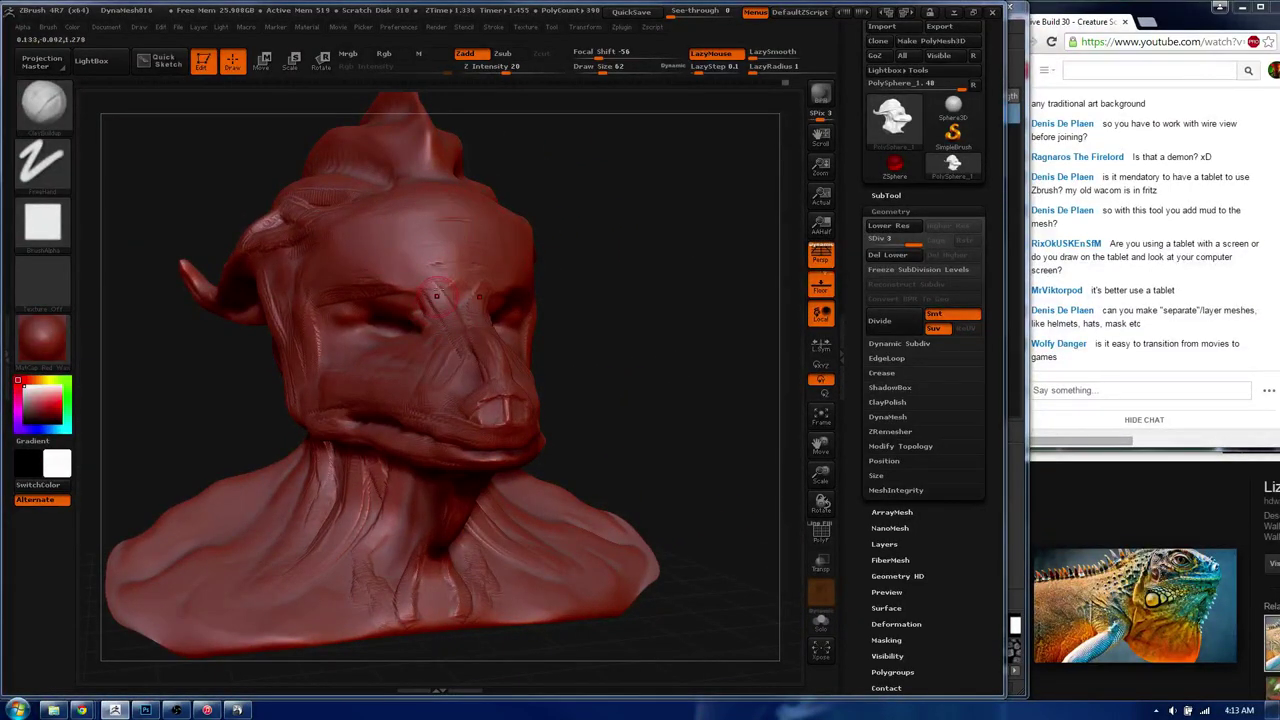
pyautogui.moveTo(436, 296); pyautogui.dragTo(486, 366)
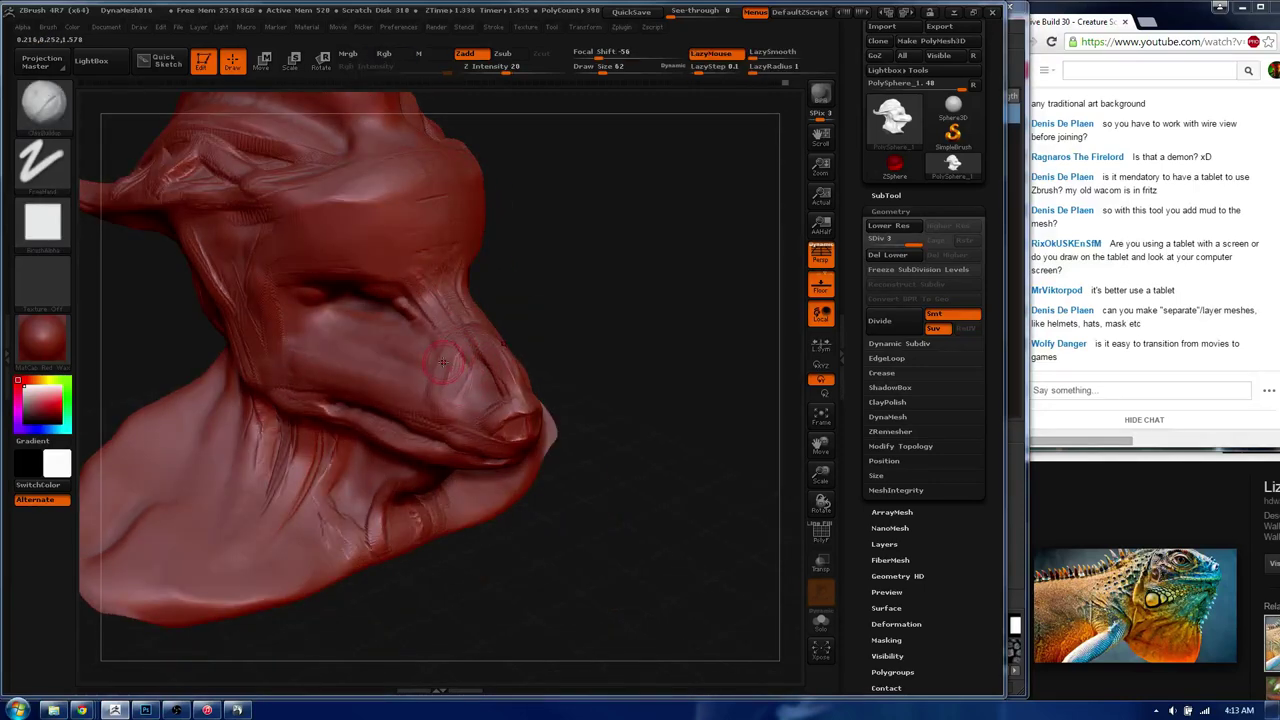
pyautogui.moveTo(442, 362); pyautogui.dragTo(459, 383)
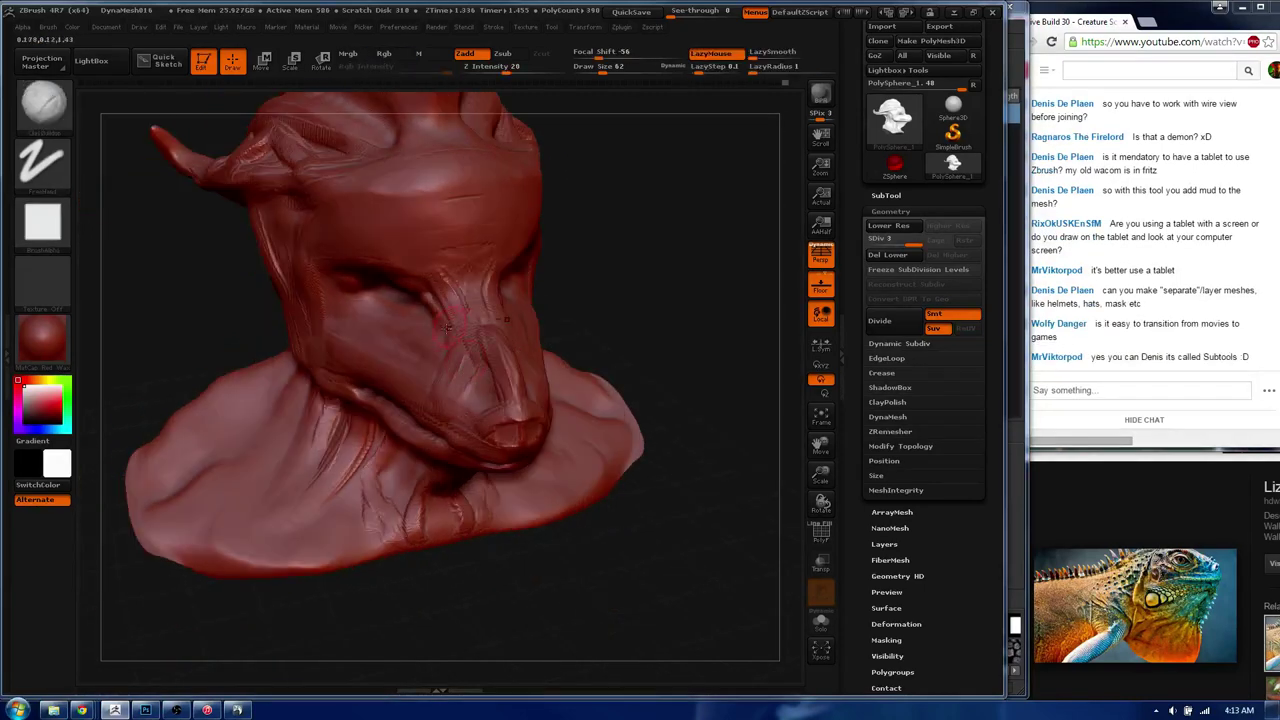
pyautogui.moveTo(447, 326); pyautogui.dragTo(492, 360)
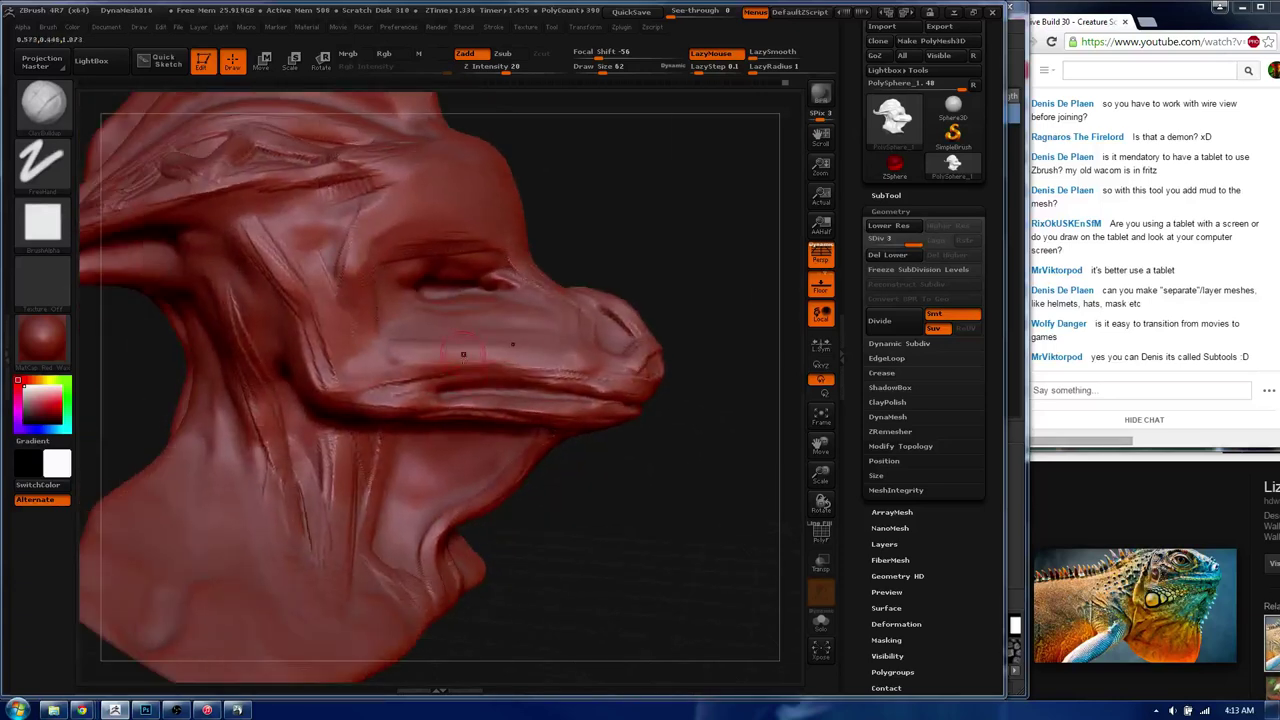
pyautogui.moveTo(372, 371)
pyautogui.mouseDown()
pyautogui.moveTo(407, 391)
pyautogui.moveTo(356, 296)
pyautogui.mouseUp()
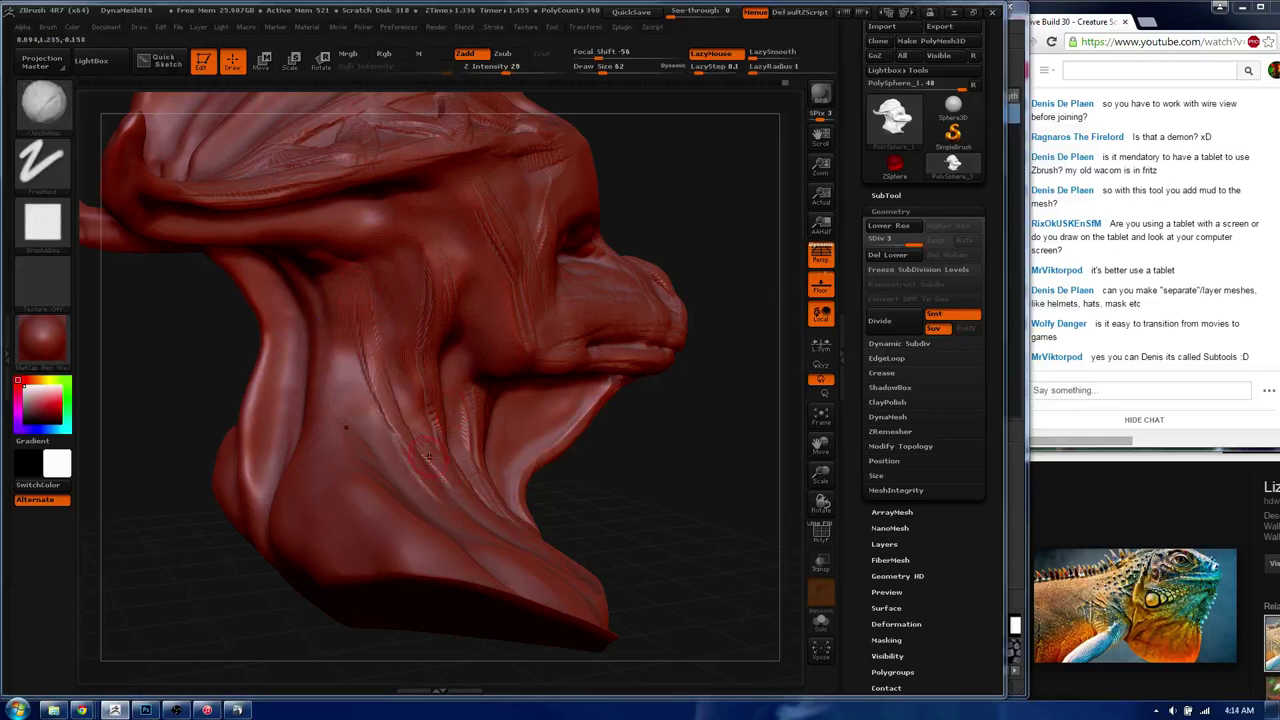
pyautogui.moveTo(414, 388); pyautogui.dragTo(479, 383)
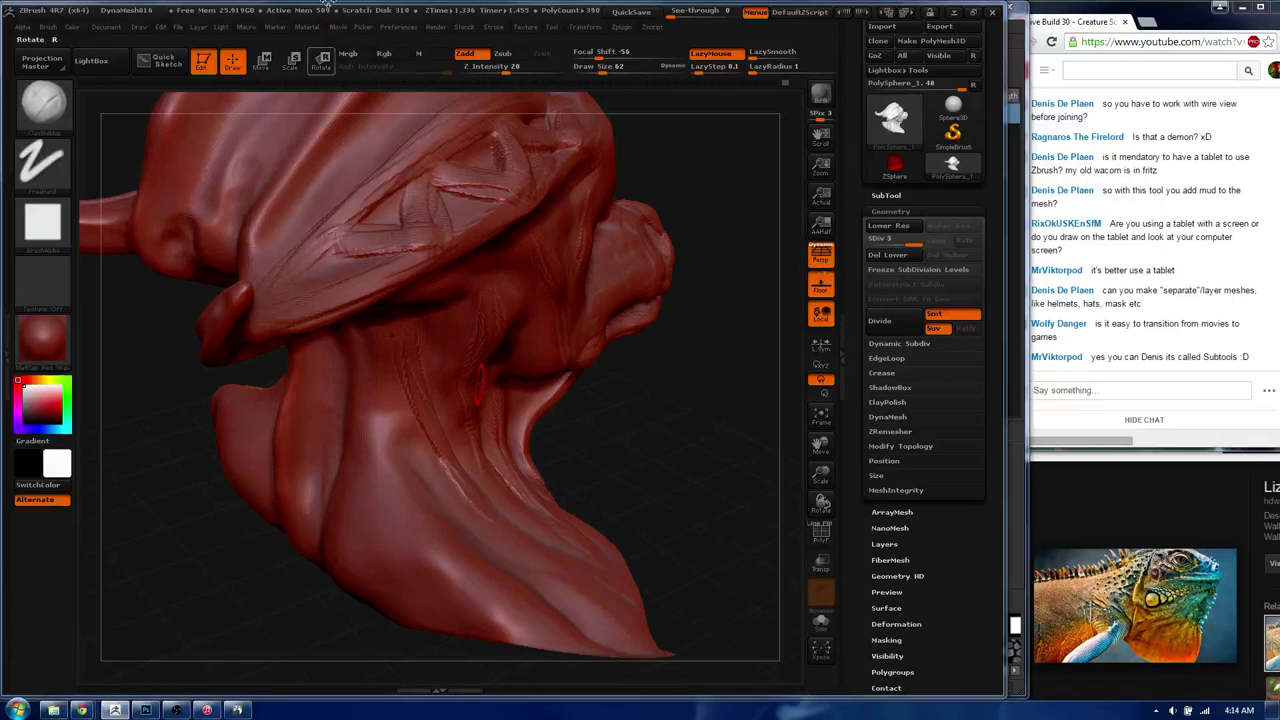
pyautogui.moveTo(725, 100); pyautogui.dragTo(795, 145)
# - Open ZBrush's SubTool list, show Mudbox's Object List, then return to ZBrush
pyautogui.click(886, 195)
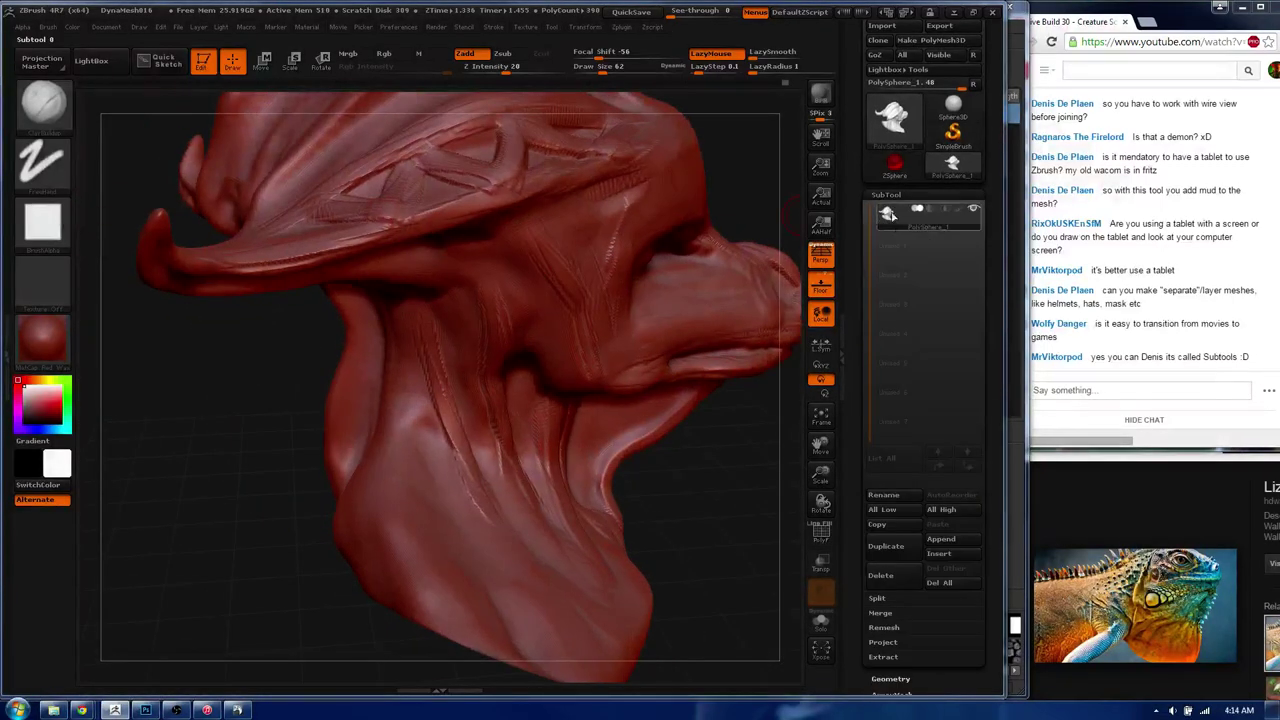
pyautogui.hotkey('alt', 'Tab')
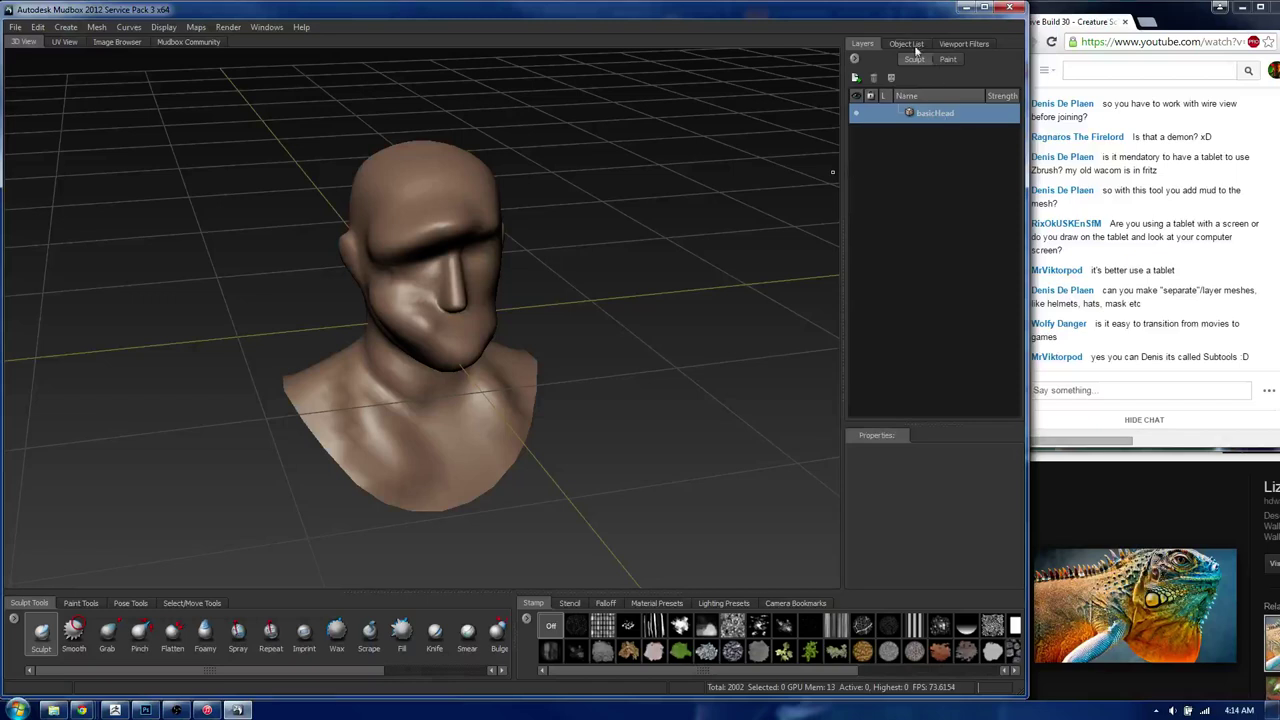
pyautogui.click(910, 45)
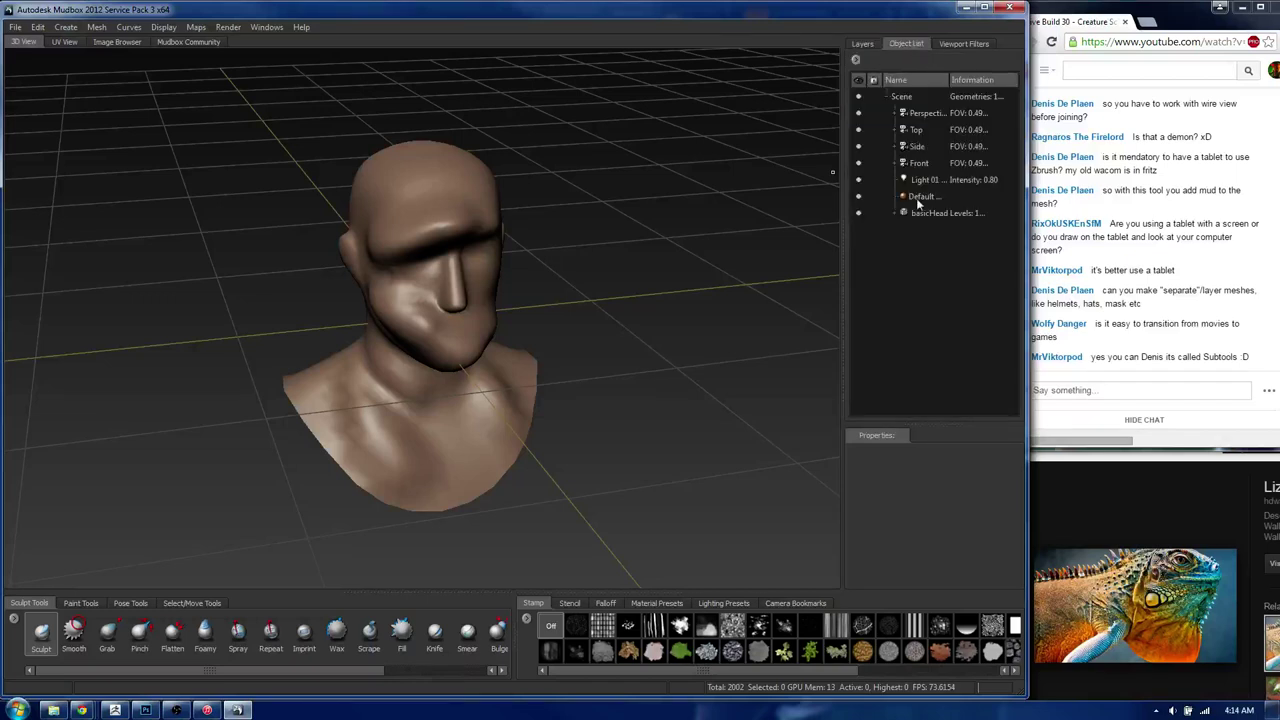
pyautogui.hotkey('alt', 'Tab')
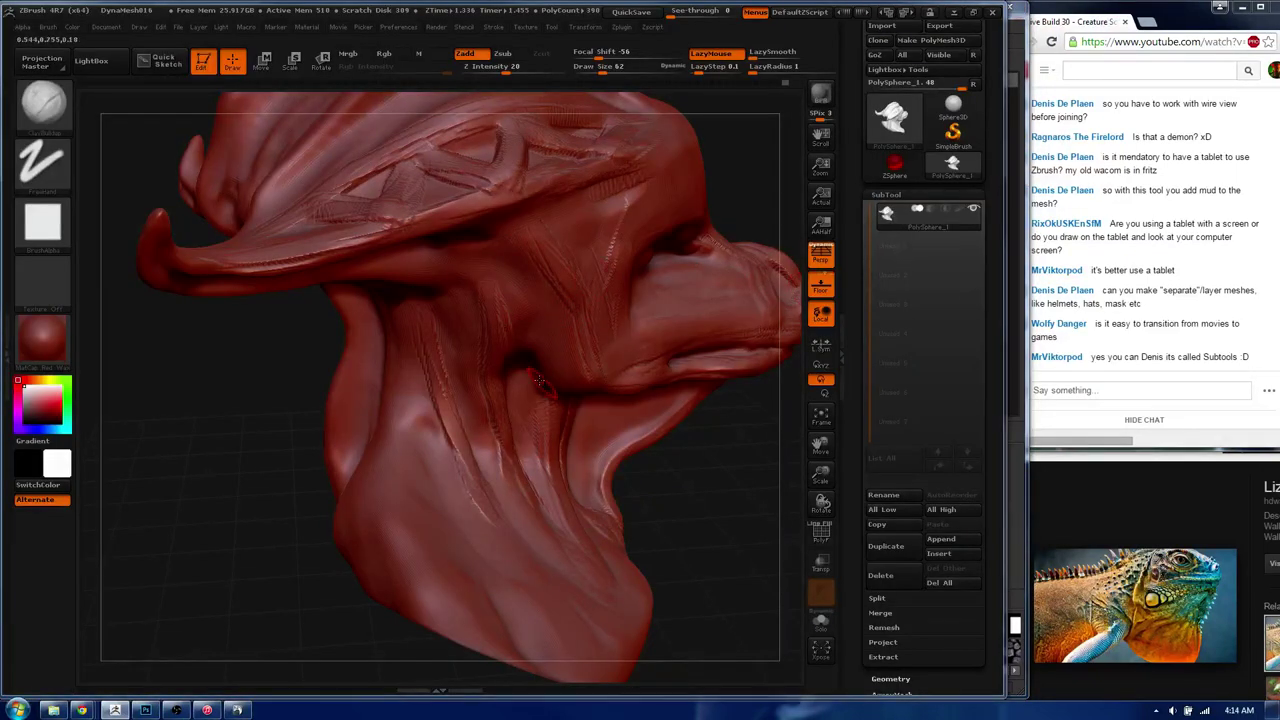
# - Sculpt ridges under the horn and mirrored creases down the rear neck
pyautogui.moveTo(538, 380); pyautogui.dragTo(497, 363)
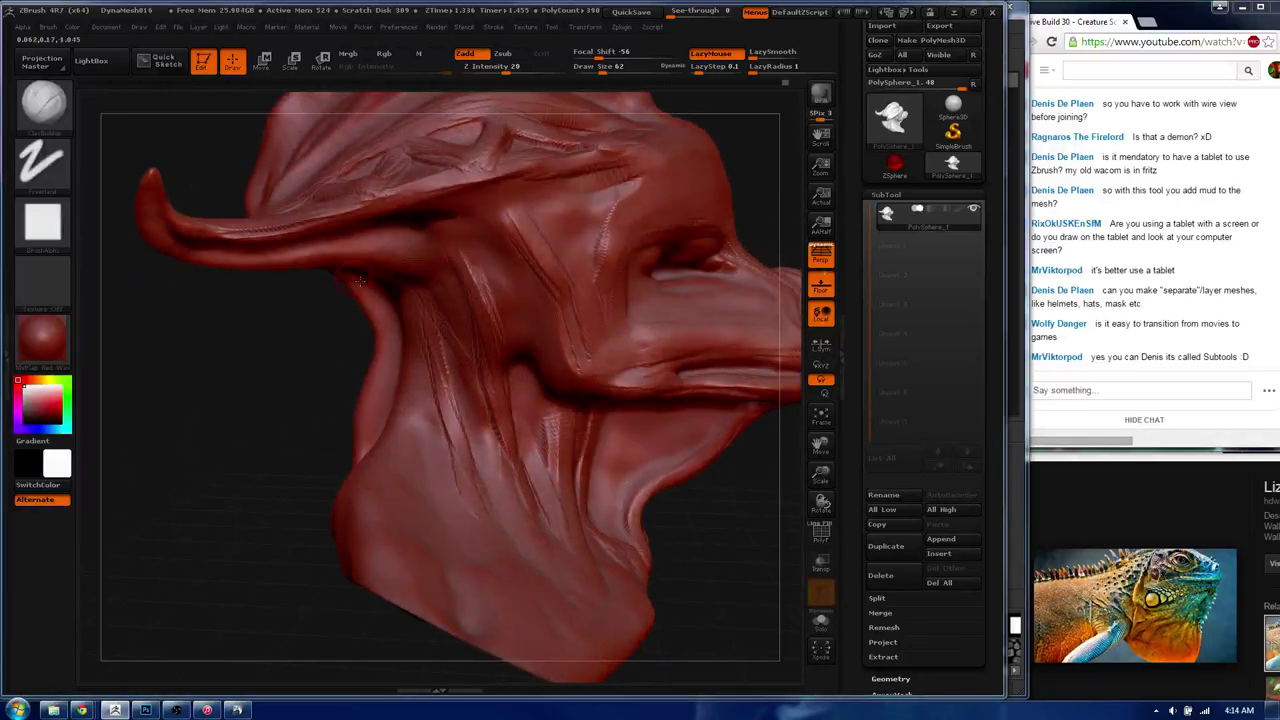
pyautogui.moveTo(358, 282); pyautogui.dragTo(288, 256)
pyautogui.moveTo(244, 213)
pyautogui.mouseDown()
pyautogui.moveTo(402, 200)
pyautogui.moveTo(438, 320)
pyautogui.moveTo(913, 235)
pyautogui.mouseUp()
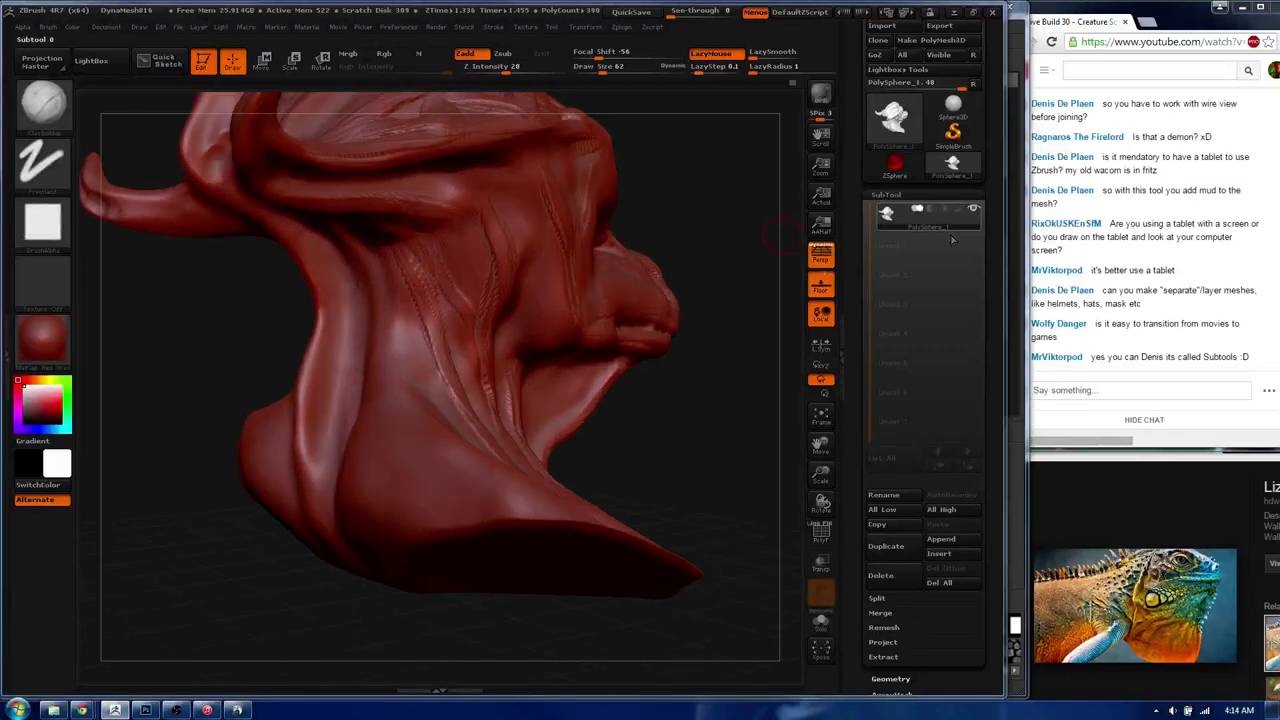
pyautogui.moveTo(700, 330)
pyautogui.mouseDown()
pyautogui.moveTo(449, 272)
pyautogui.moveTo(442, 302)
pyautogui.moveTo(460, 305)
pyautogui.moveTo(443, 300)
pyautogui.mouseUp()
pyautogui.moveTo(456, 430); pyautogui.dragTo(451, 375)
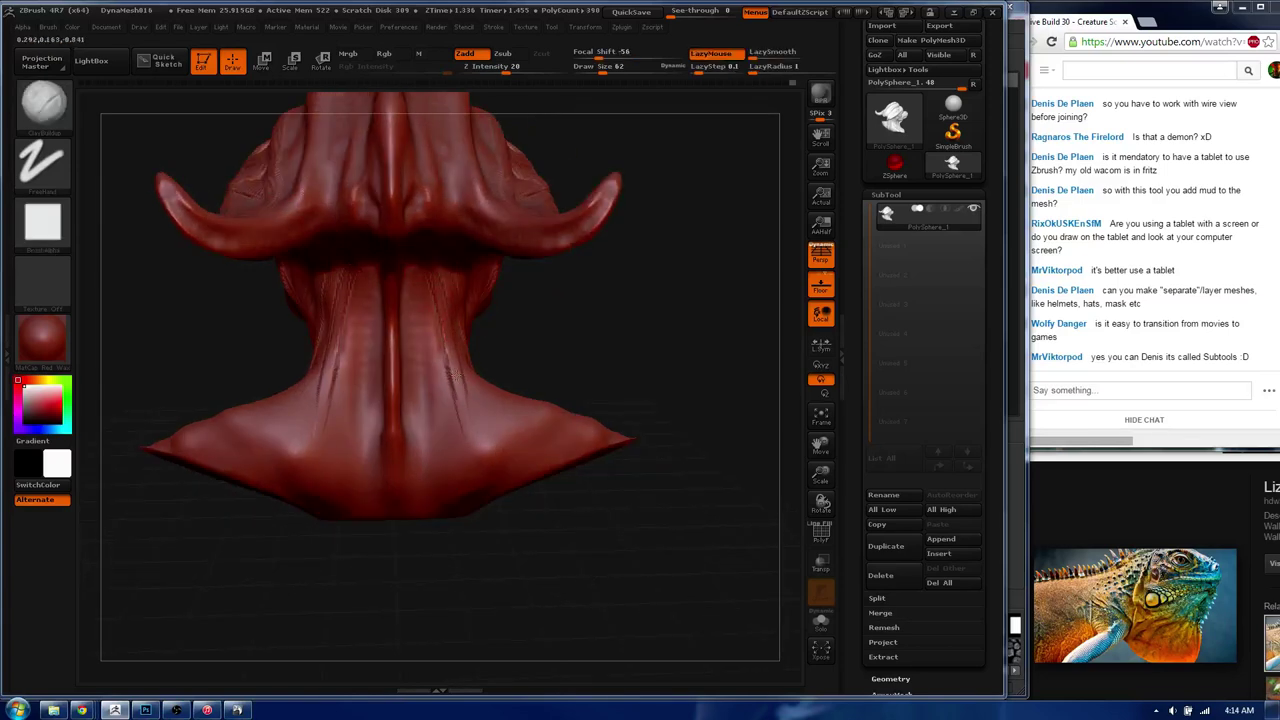
pyautogui.press('b')
pyautogui.moveTo(448, 430); pyautogui.dragTo(440, 346)
pyautogui.moveTo(434, 300); pyautogui.dragTo(458, 425)
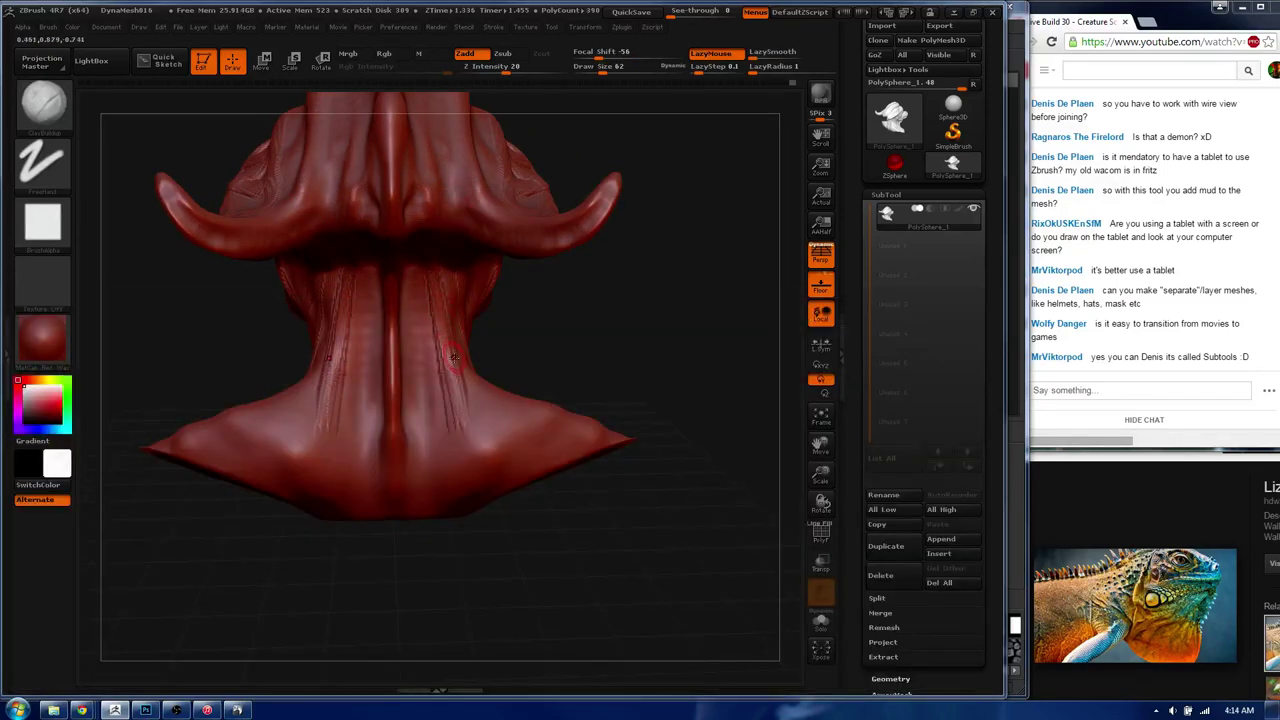
# - Enlarge the brush from 62 to 131 and carve grooves on the head top toward the horn
pyautogui.press('s')
pyautogui.moveTo(430, 335)
pyautogui.mouseDown()
pyautogui.moveTo(476, 335)
pyautogui.moveTo(463, 228)
pyautogui.moveTo(535, 226)
pyautogui.mouseUp()
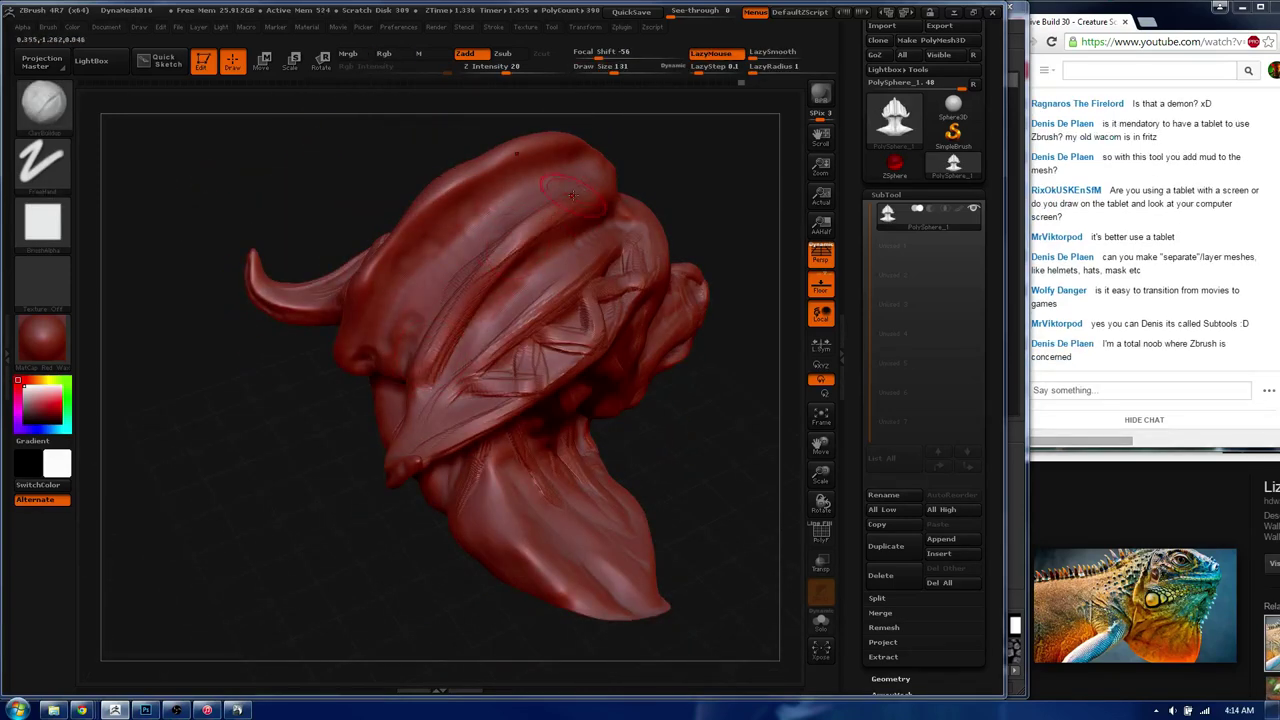
pyautogui.moveTo(571, 193)
pyautogui.mouseDown()
pyautogui.moveTo(361, 324)
pyautogui.moveTo(436, 343)
pyautogui.moveTo(369, 242)
pyautogui.mouseUp()
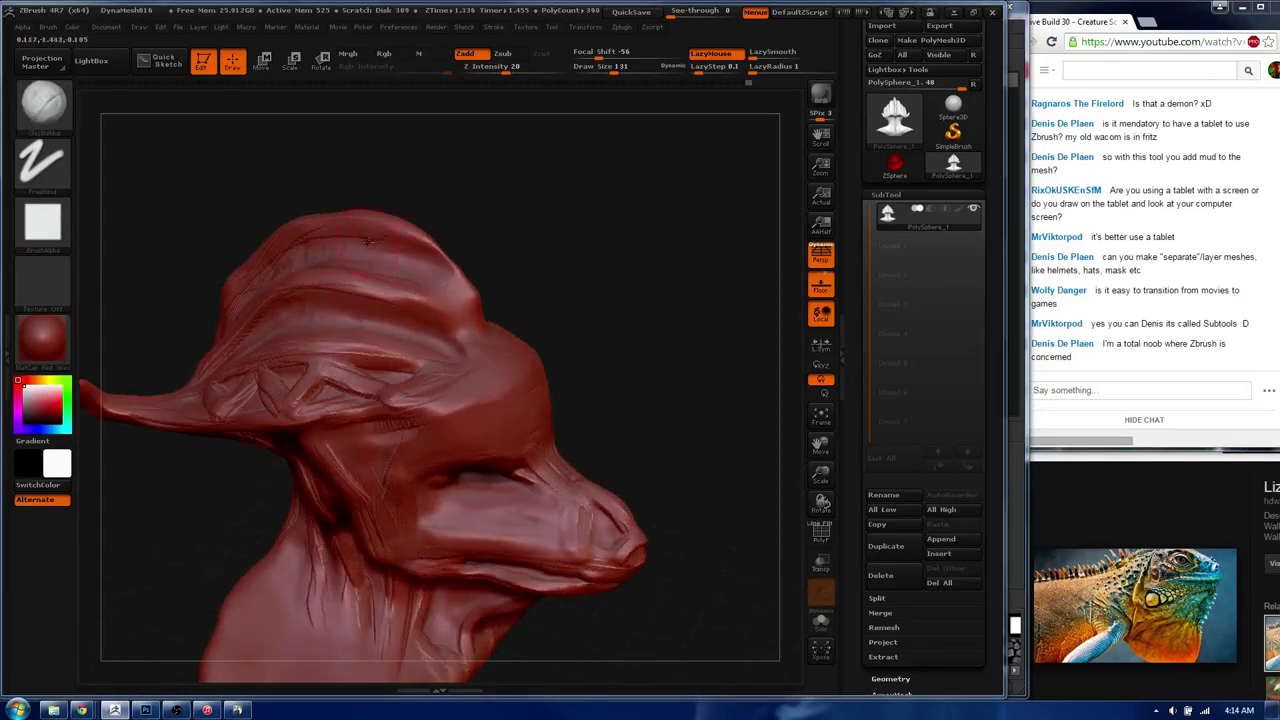
# - Switch to ClayBuildup, build up the ridge on top of the head, and smooth it
pyautogui.press('b')
pyautogui.press('c')
pyautogui.press('b')
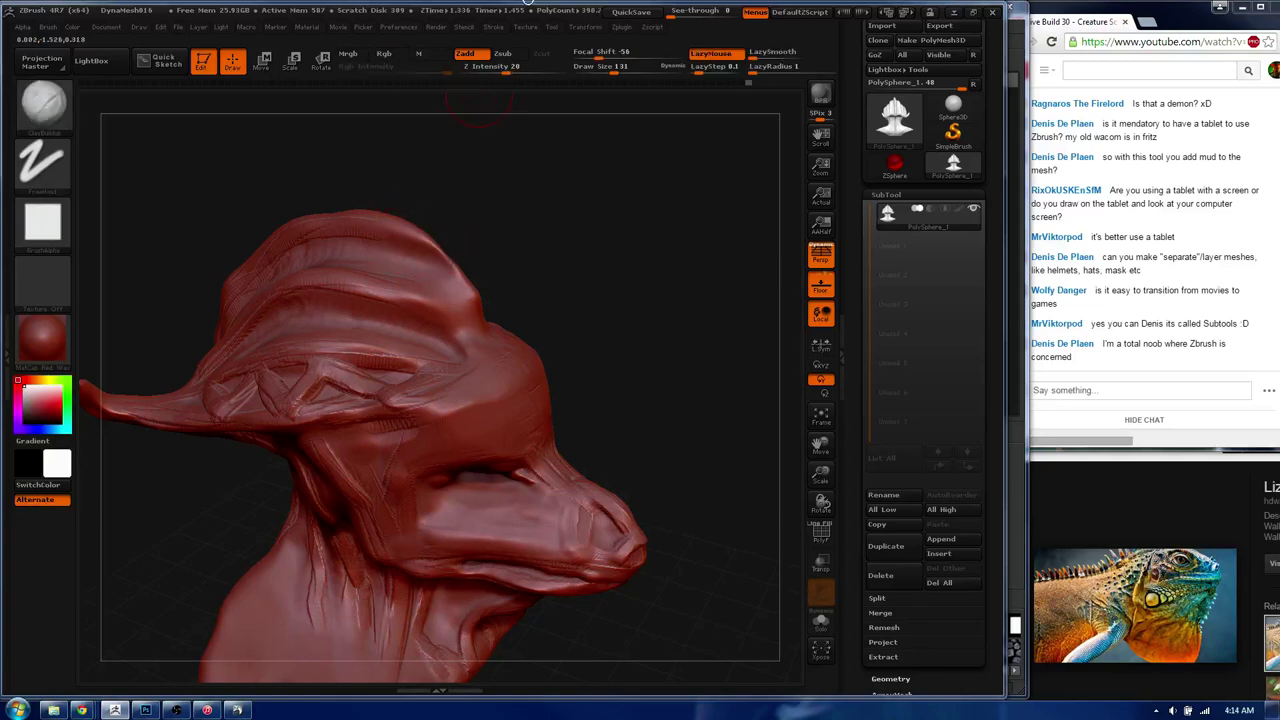
pyautogui.moveTo(463, 293); pyautogui.dragTo(376, 443)
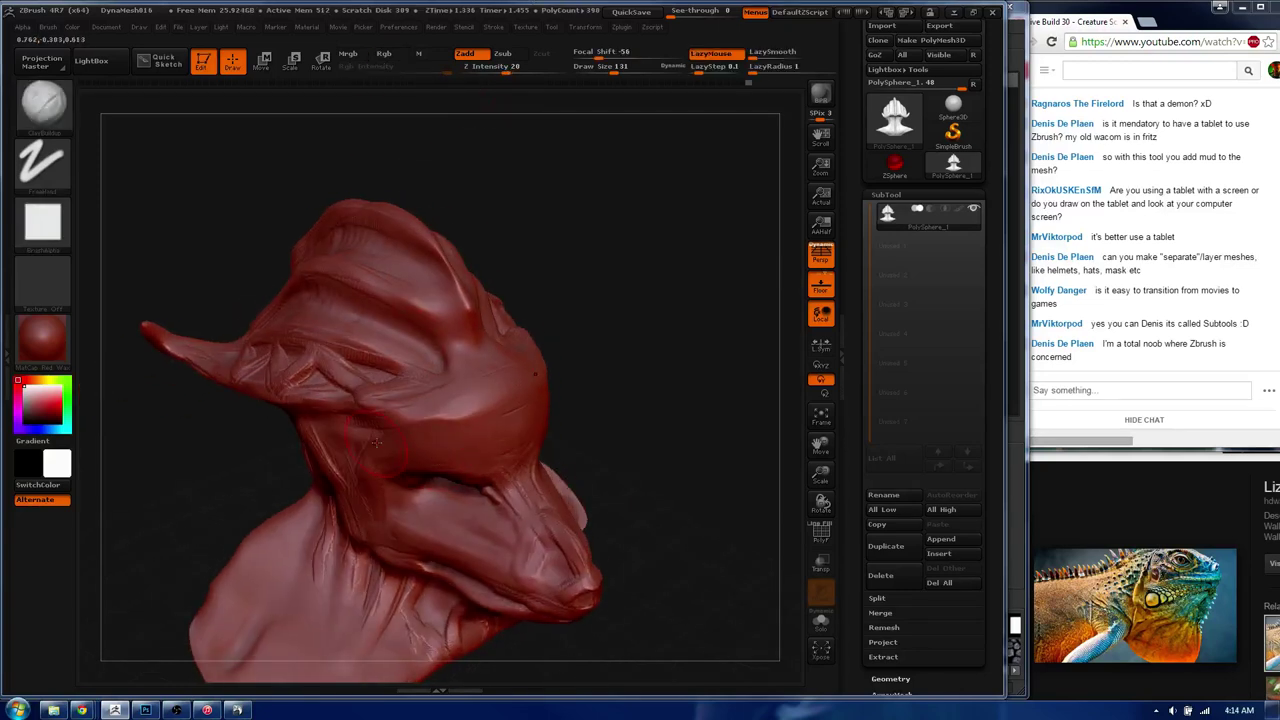
pyautogui.moveTo(434, 291); pyautogui.dragTo(430, 316, button='right')
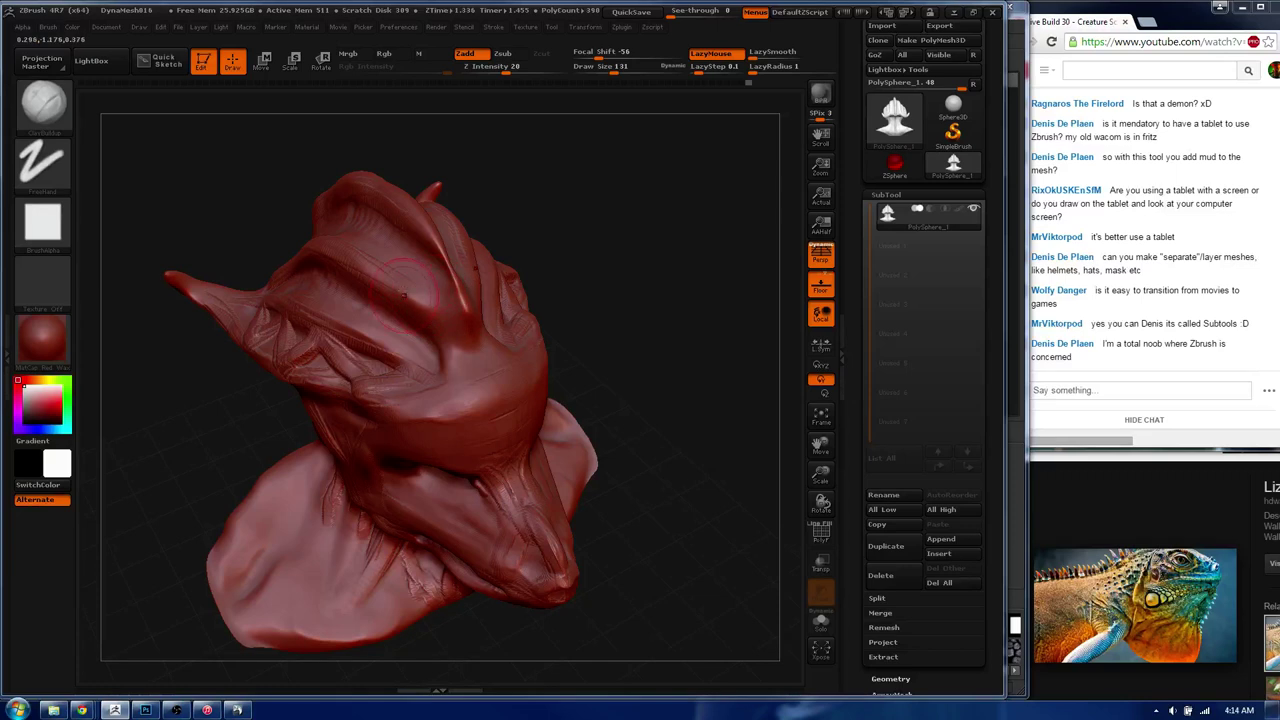
pyautogui.keyDown('ctrl'); pyautogui.moveTo(402, 291); pyautogui.dragTo(400, 310, button='right'); pyautogui.keyUp('ctrl')
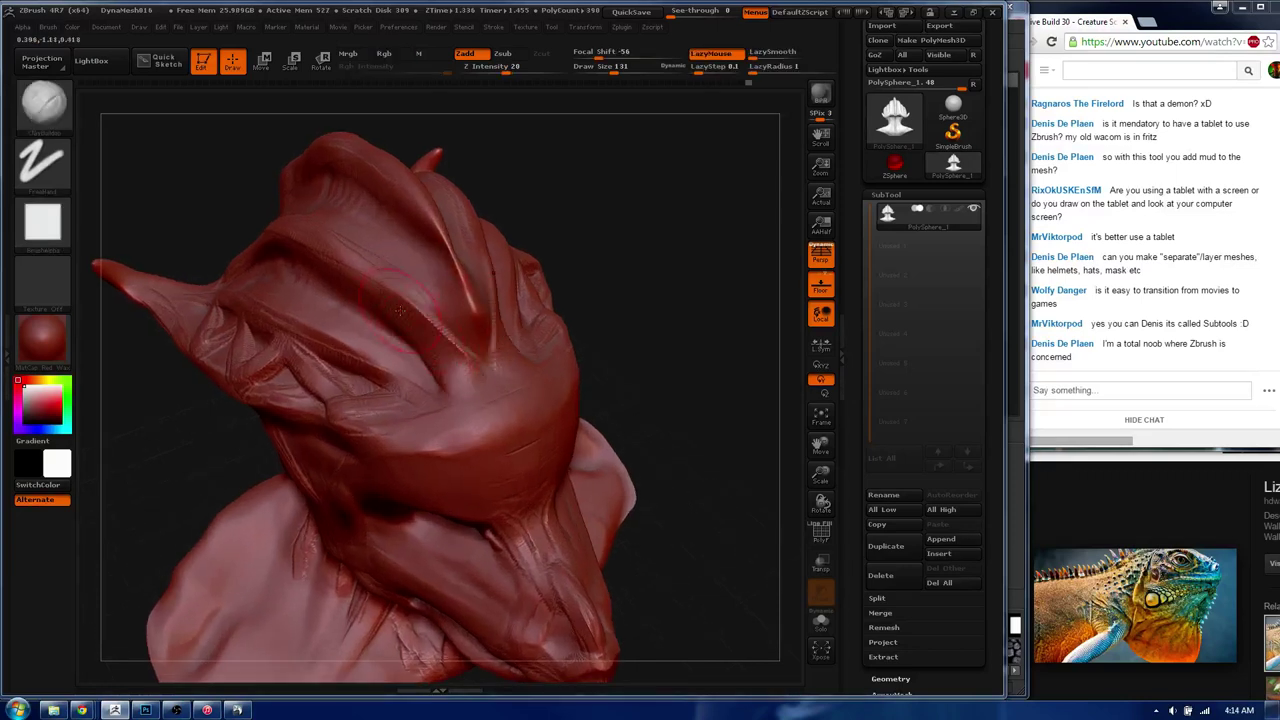
pyautogui.moveTo(400, 310)
pyautogui.mouseDown()
pyautogui.moveTo(445, 365)
pyautogui.moveTo(420, 320)
pyautogui.moveTo(357, 357)
pyautogui.mouseUp()
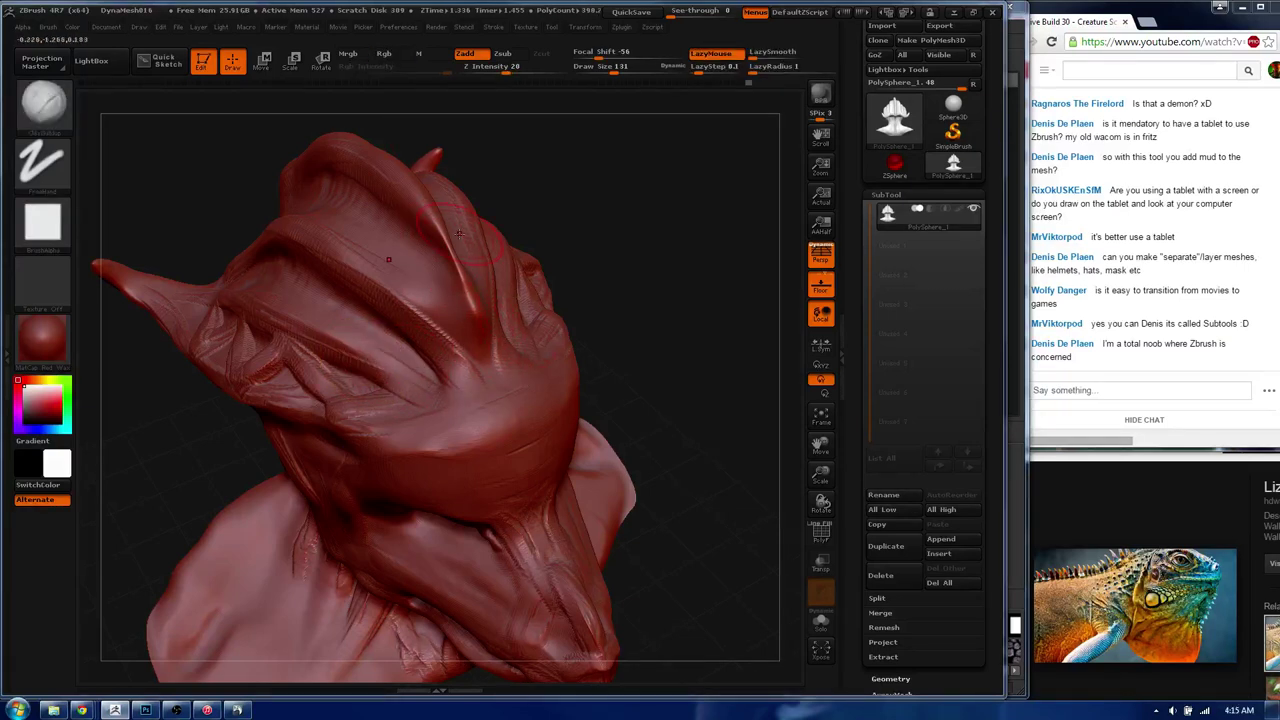
pyautogui.keyDown('shift'); pyautogui.moveTo(424, 234); pyautogui.dragTo(443, 249); pyautogui.keyUp('shift')
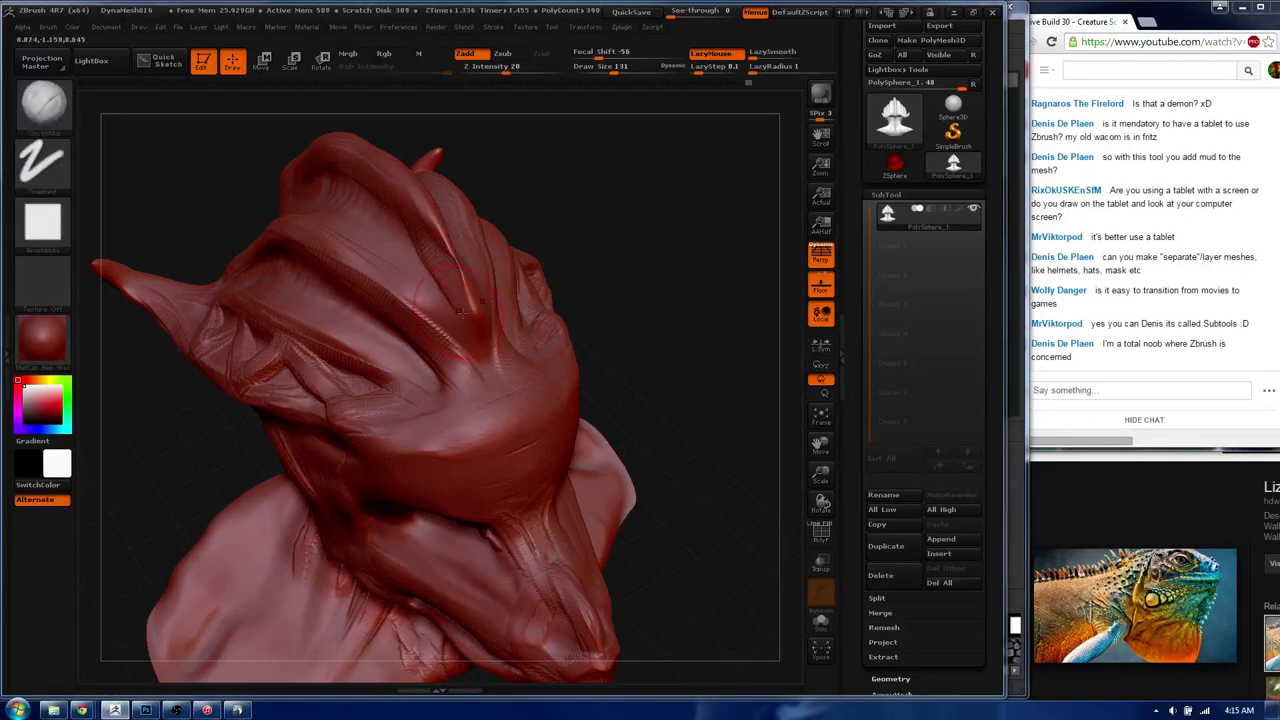
pyautogui.moveTo(441, 225)
pyautogui.keyDown('shift'); pyautogui.mouseDown()
pyautogui.moveTo(455, 222)
pyautogui.moveTo(395, 303)
pyautogui.moveTo(395, 335)
pyautogui.moveTo(429, 341)
pyautogui.moveTo(450, 385)
pyautogui.moveTo(440, 380)
pyautogui.mouseUp(); pyautogui.keyUp('shift')
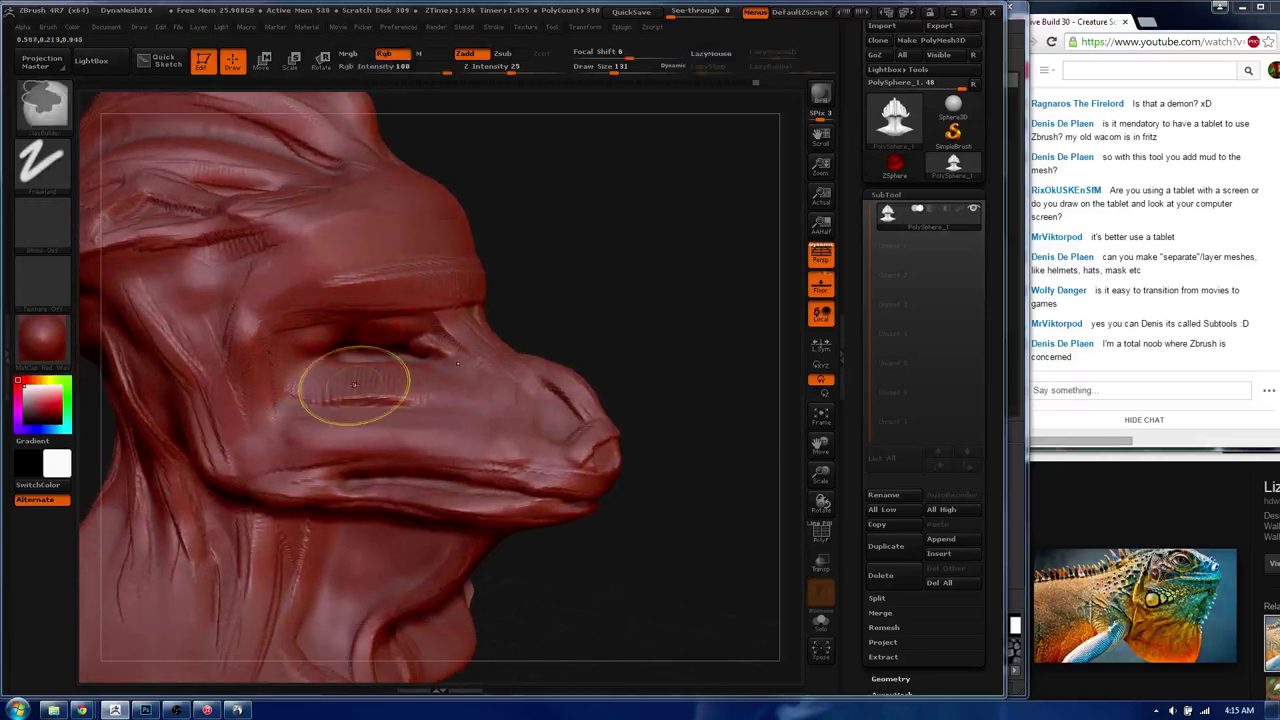
# - Carve creases on the cheek below the eye, then smooth them, checking the head from several angles
pyautogui.moveTo(316, 393)
pyautogui.mouseDown()
pyautogui.moveTo(438, 397)
pyautogui.moveTo(310, 415)
pyautogui.moveTo(390, 430)
pyautogui.moveTo(440, 420)
pyautogui.moveTo(309, 397)
pyautogui.mouseUp()
pyautogui.keyDown('shift'); pyautogui.moveTo(405, 404); pyautogui.dragTo(372, 398); pyautogui.keyUp('shift')
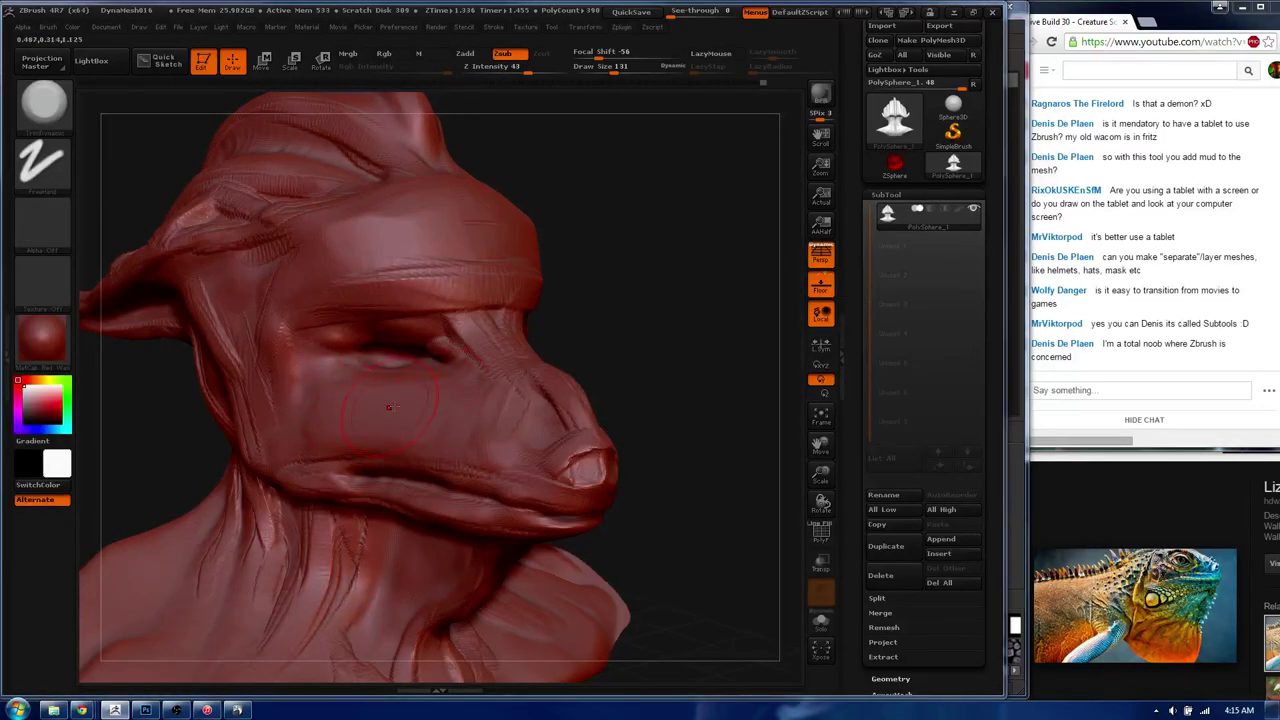
pyautogui.press('b')
pyautogui.click(400, 404)
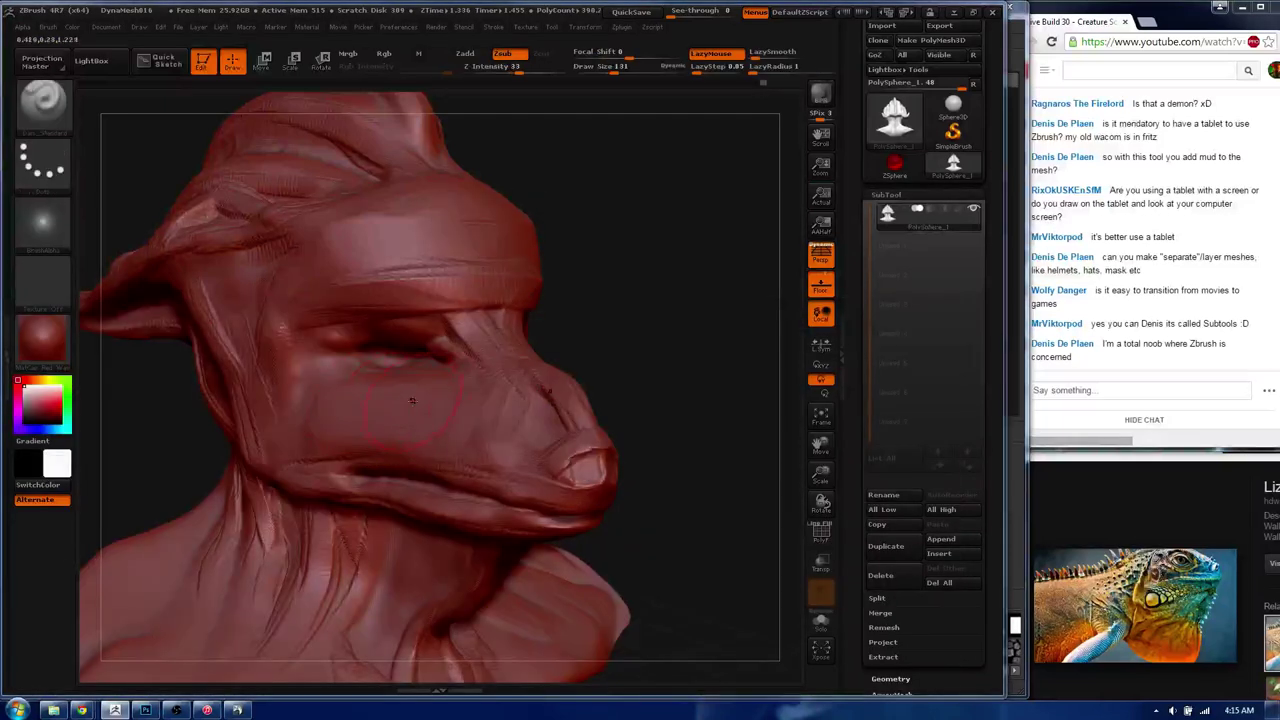
pyautogui.moveTo(411, 401)
pyautogui.mouseDown()
pyautogui.moveTo(440, 390)
pyautogui.moveTo(389, 359)
pyautogui.mouseUp()
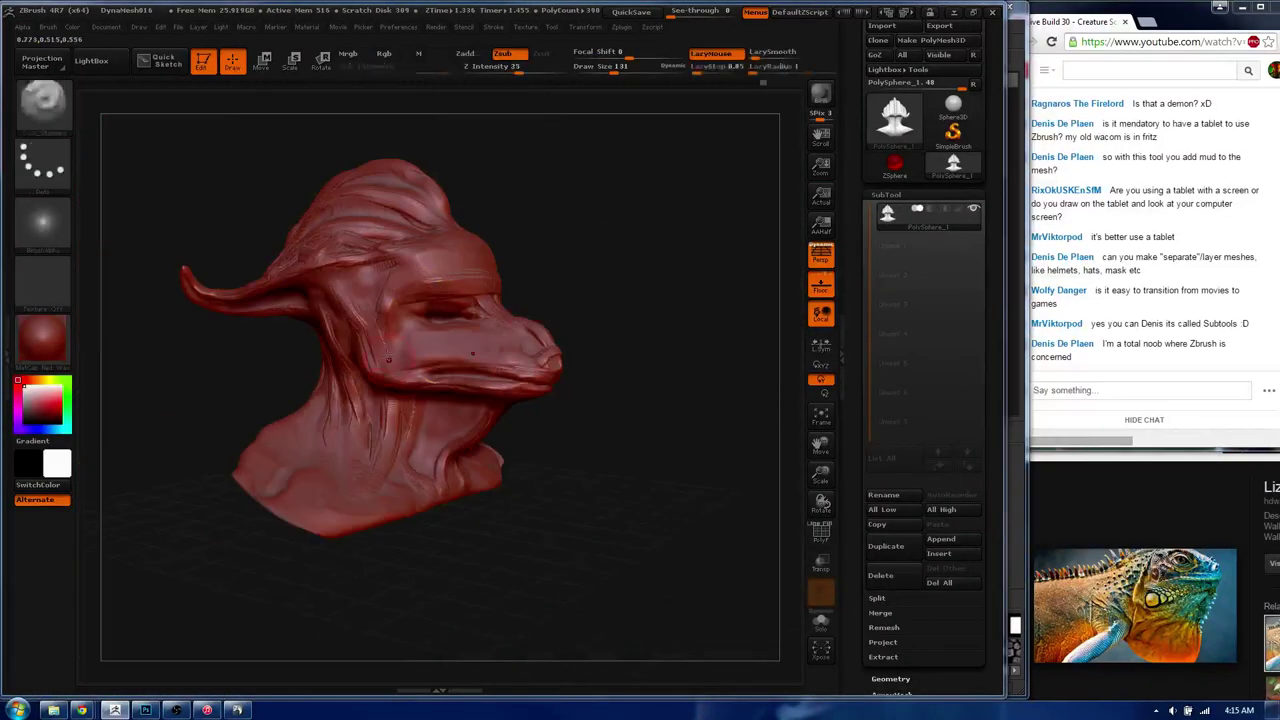
pyautogui.press('shift')
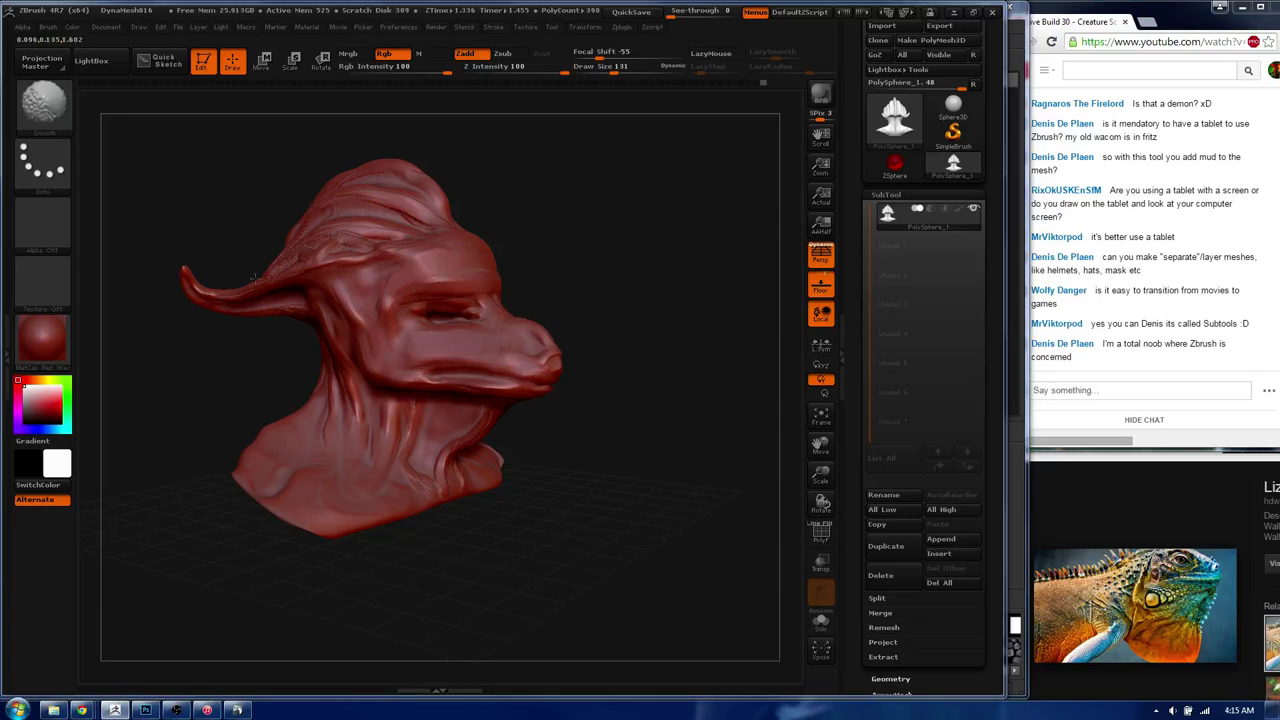
pyautogui.keyDown('shift'); pyautogui.moveTo(365, 172); pyautogui.dragTo(421, 283); pyautogui.keyUp('shift')
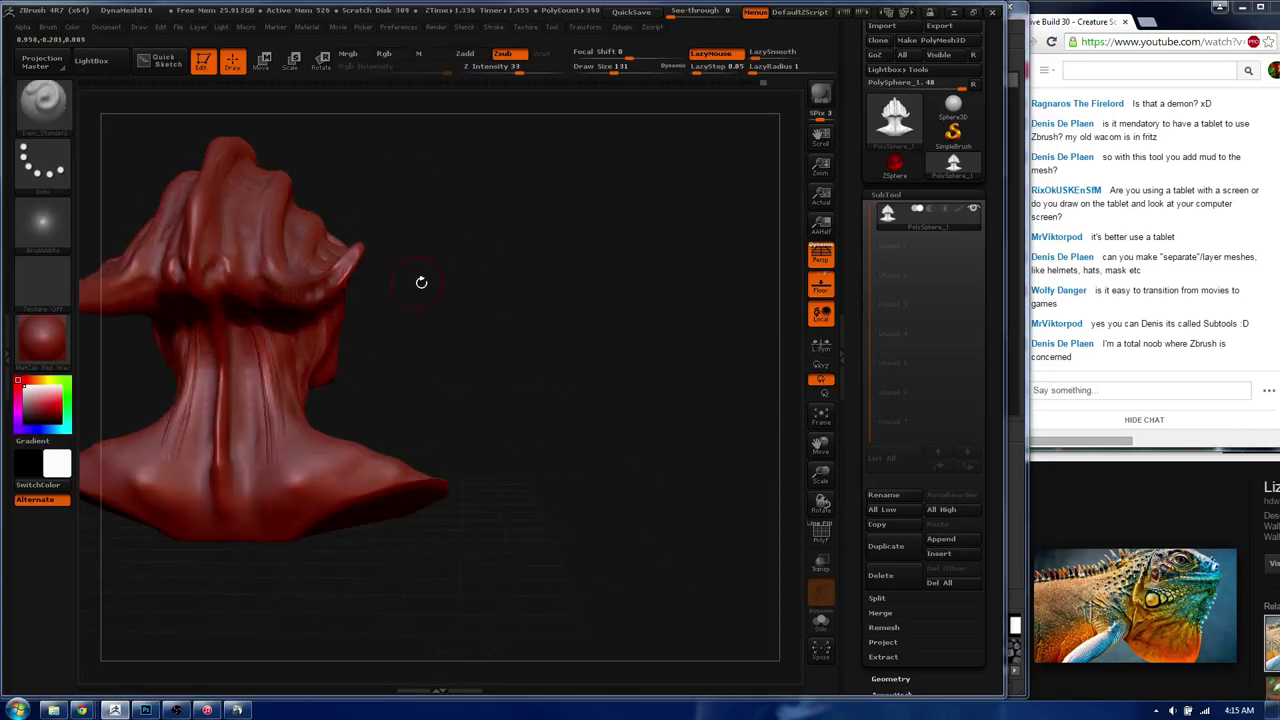
pyautogui.moveTo(326, 272)
pyautogui.keyDown('shift'); pyautogui.mouseDown()
pyautogui.moveTo(474, 314)
pyautogui.moveTo(412, 323)
pyautogui.mouseUp(); pyautogui.keyUp('shift')
pyautogui.moveTo(435, 241); pyautogui.dragTo(528, 171)
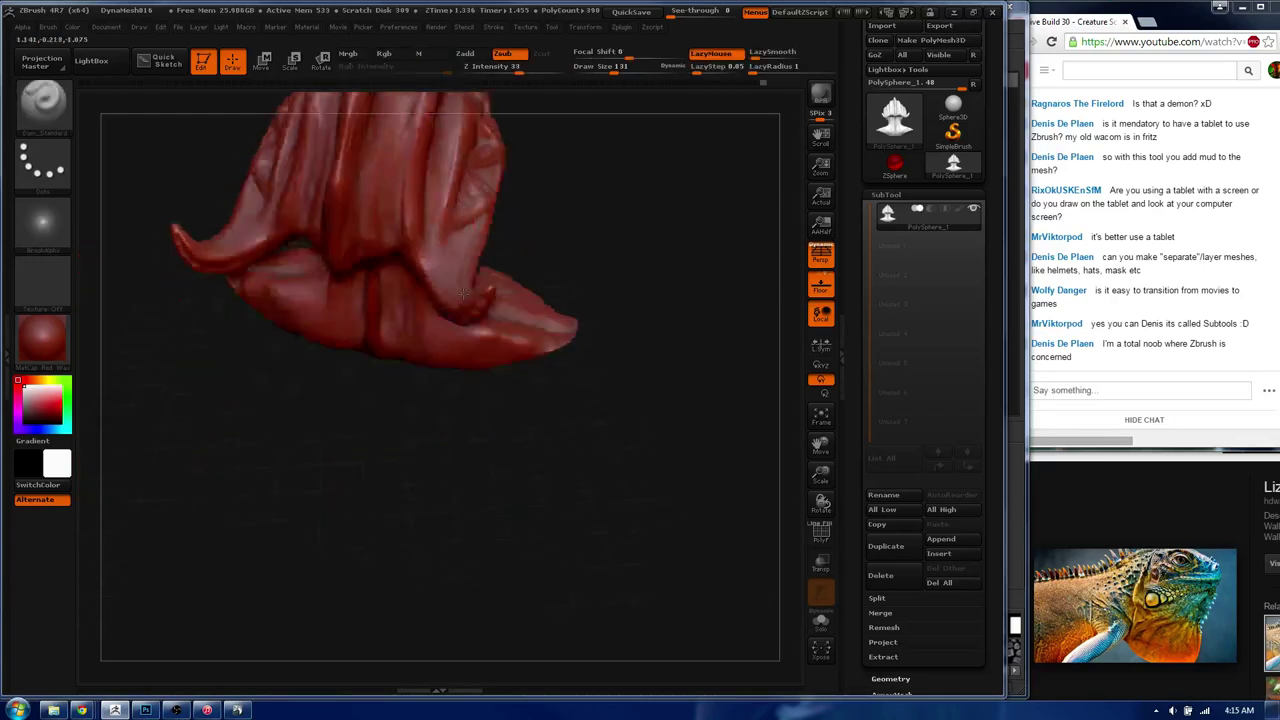
pyautogui.moveTo(414, 303)
pyautogui.mouseDown()
pyautogui.moveTo(474, 321)
pyautogui.moveTo(460, 400)
pyautogui.mouseUp()
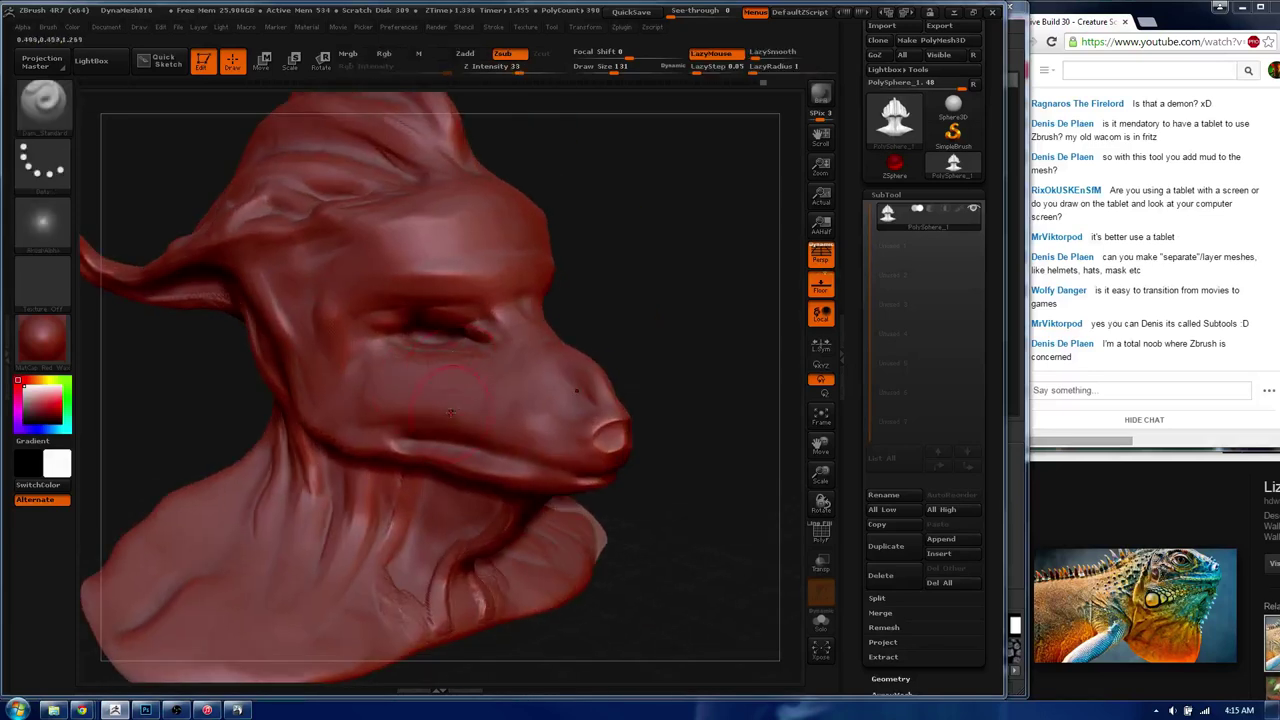
# - Switch to the Dam_Standard crease brush at Draw Size 47
pyautogui.press('b')
pyautogui.press('d')
pyautogui.press('s')
pyautogui.press('s')
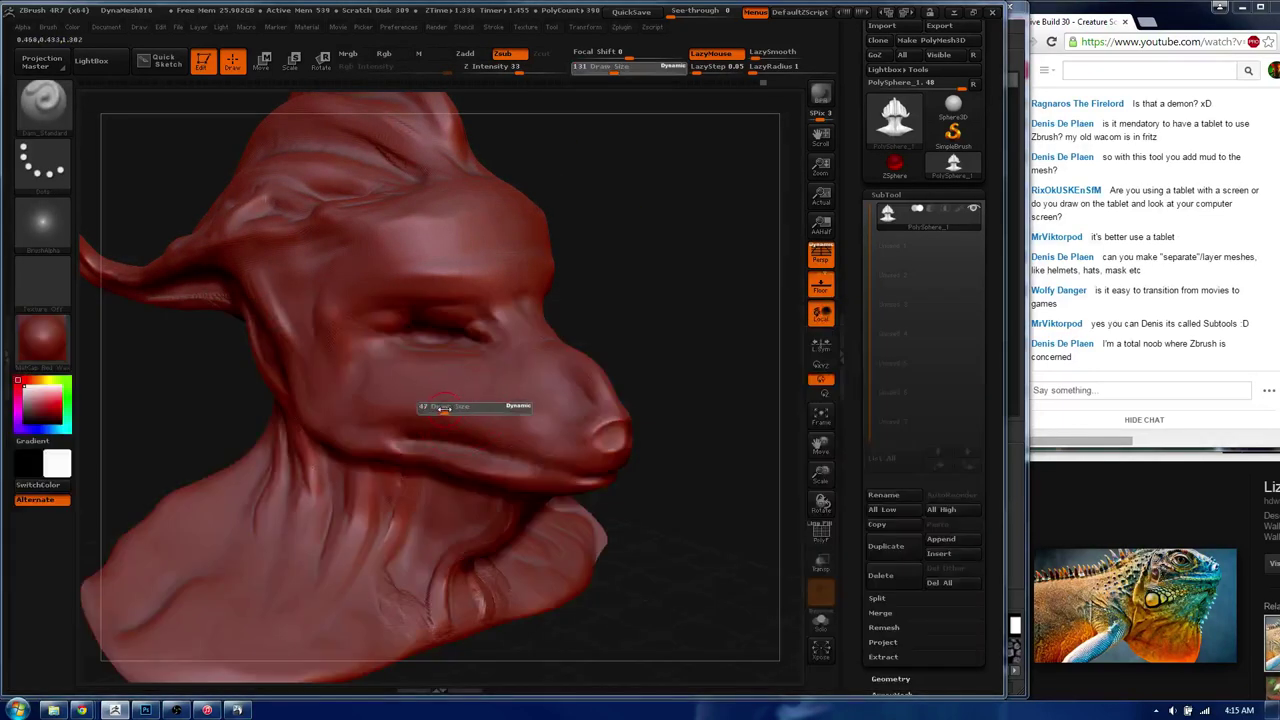
pyautogui.moveTo(690, 430); pyautogui.dragTo(610, 390)
pyautogui.moveTo(660, 320)
pyautogui.mouseDown()
pyautogui.moveTo(412, 364)
pyautogui.moveTo(610, 371)
pyautogui.moveTo(494, 403)
pyautogui.moveTo(470, 368)
pyautogui.moveTo(552, 370)
pyautogui.moveTo(524, 375)
pyautogui.mouseUp()
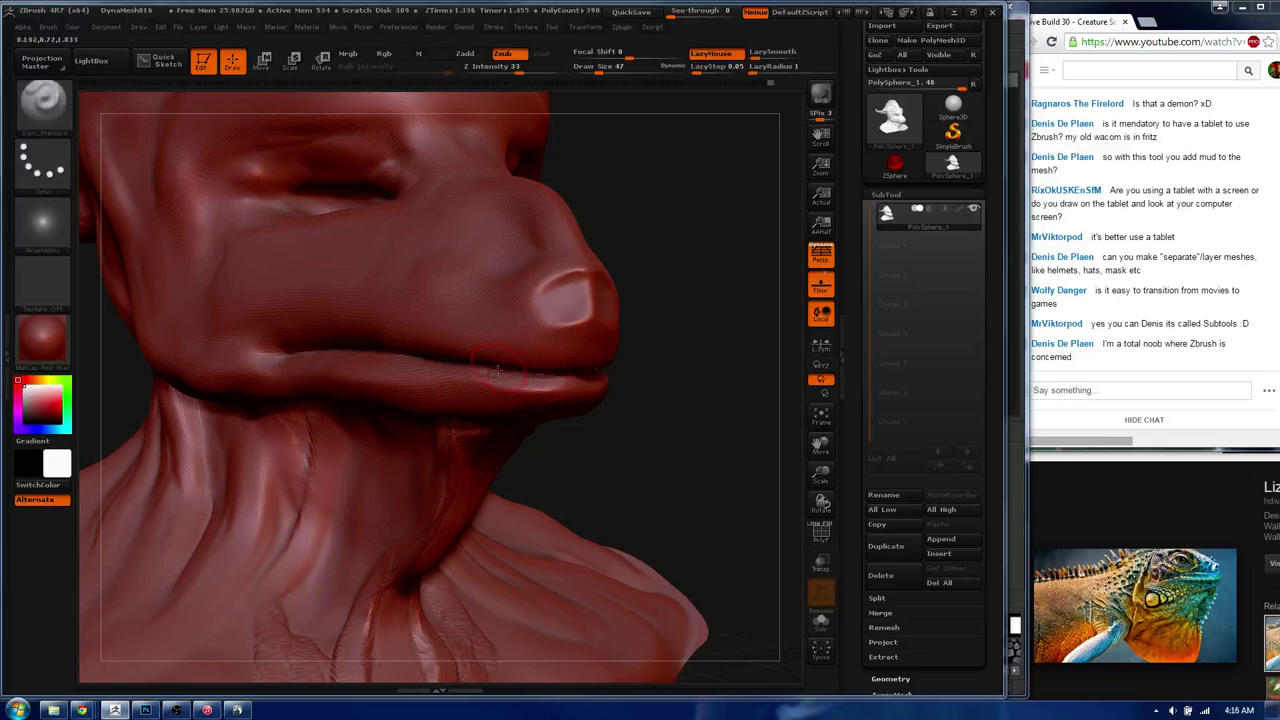
# - Subdivide the head to about 1.56 million polygons and view it in side profile
pyautogui.hotkey('ctrl', 'd')
pyautogui.moveTo(680, 340); pyautogui.dragTo(751, 378)
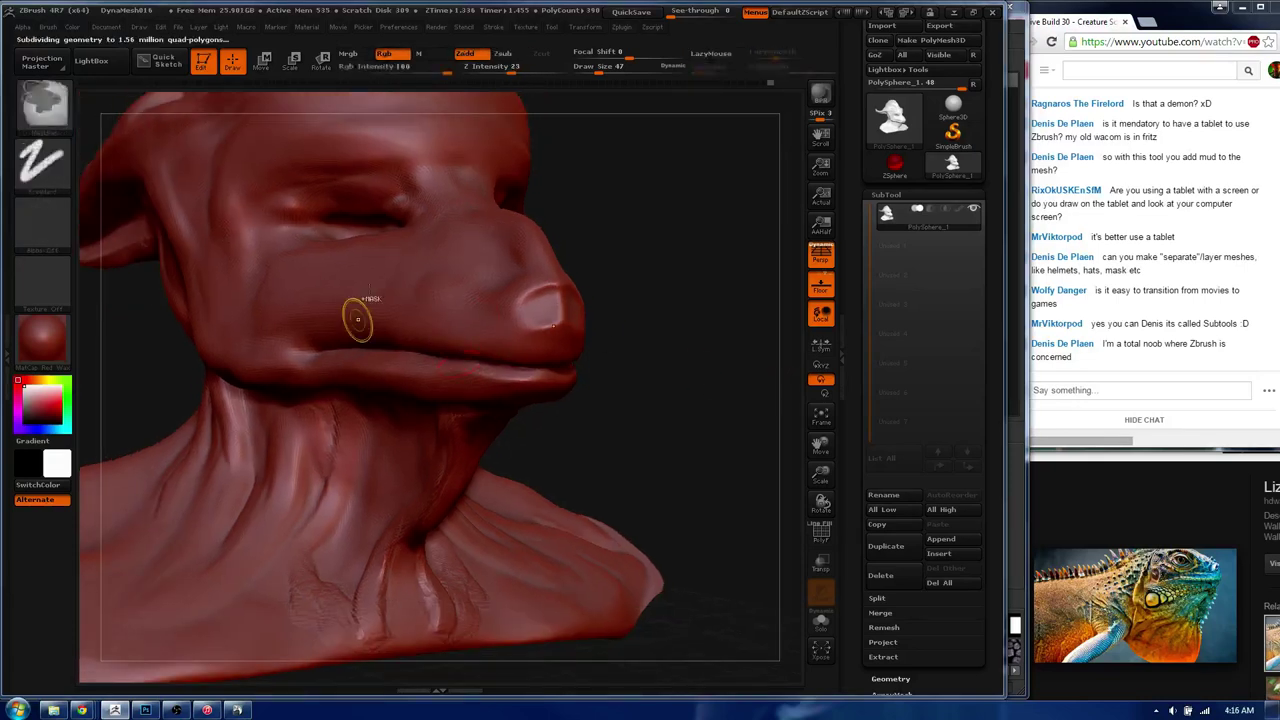
pyautogui.moveTo(380, 393)
pyautogui.mouseDown()
pyautogui.moveTo(470, 398)
pyautogui.moveTo(380, 392)
pyautogui.moveTo(480, 386)
pyautogui.moveTo(468, 382)
pyautogui.mouseUp()
# - With ClayBuildup on ZAdd at intensity 28, build up the lip-line crease, smoothing between strokes
pyautogui.press('b')
pyautogui.press('c')
pyautogui.press('b')
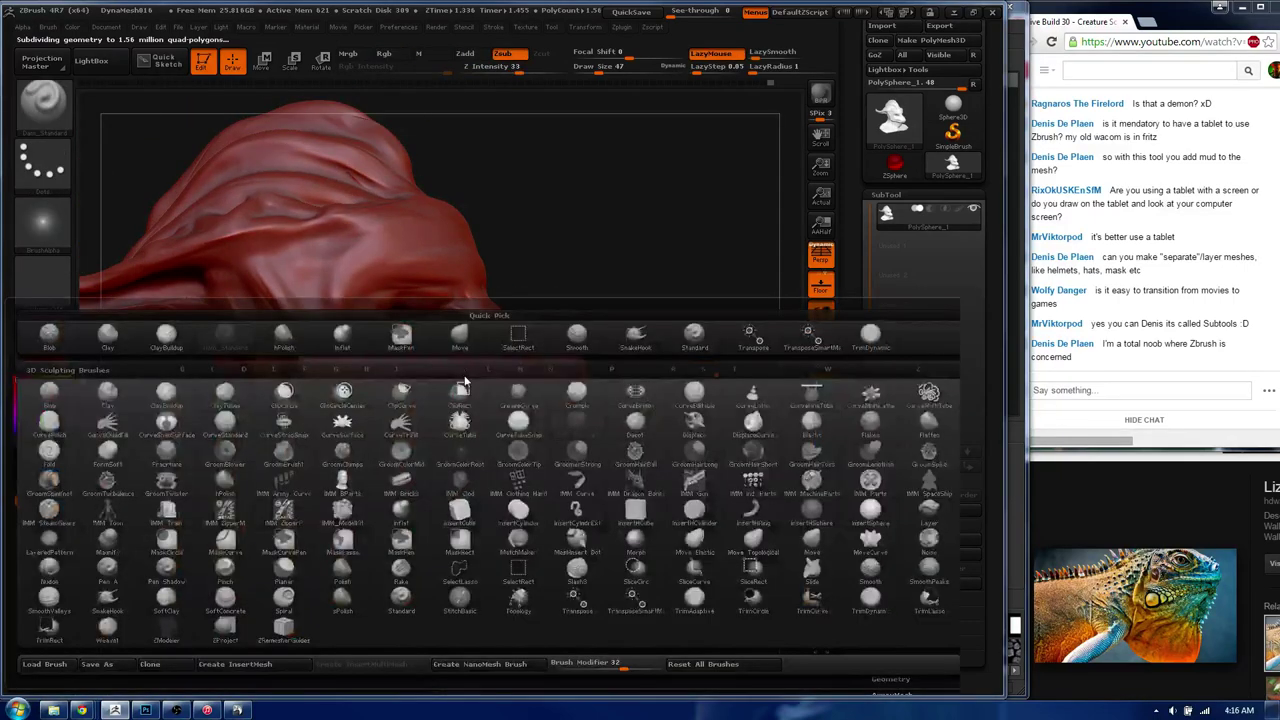
pyautogui.press('b')
pyautogui.press('c')
pyautogui.press('b')
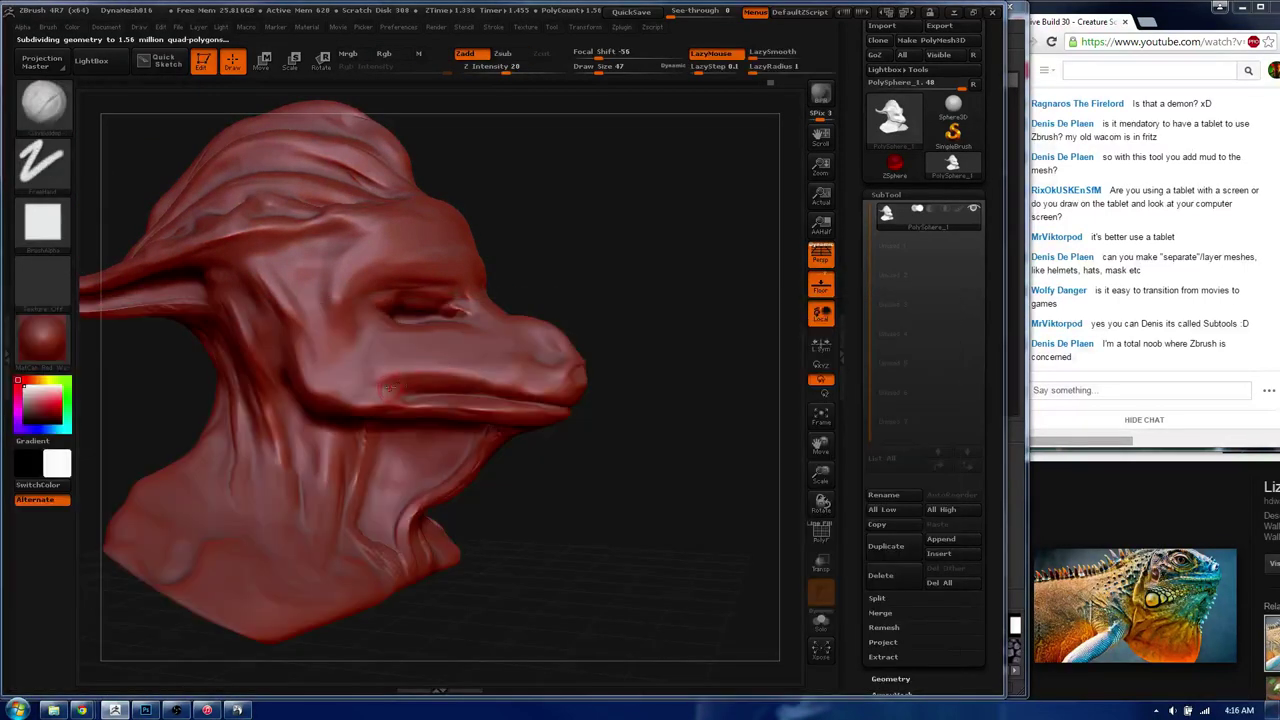
pyautogui.moveTo(384, 382)
pyautogui.mouseDown()
pyautogui.moveTo(532, 386)
pyautogui.moveTo(382, 392)
pyautogui.mouseUp()
pyautogui.moveTo(528, 392)
pyautogui.mouseDown()
pyautogui.moveTo(387, 394)
pyautogui.moveTo(566, 401)
pyautogui.moveTo(556, 390)
pyautogui.mouseUp()
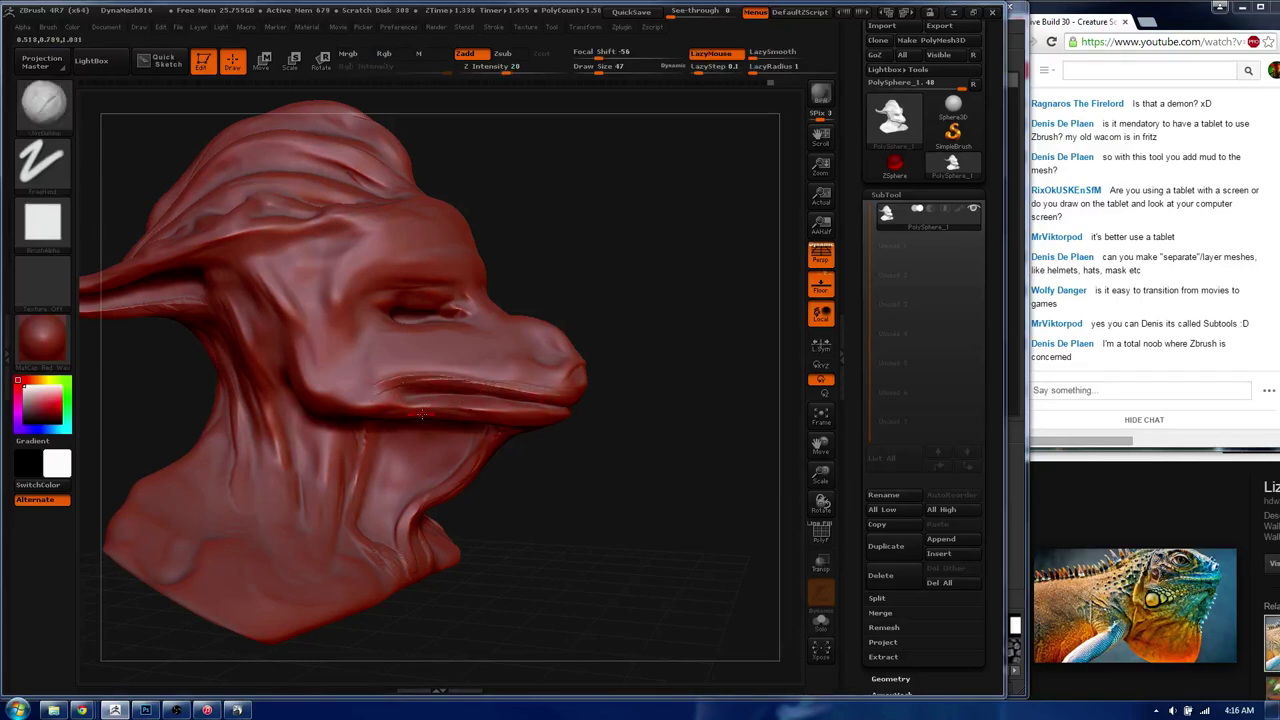
pyautogui.moveTo(422, 414); pyautogui.dragTo(467, 402)
pyautogui.press('shift')
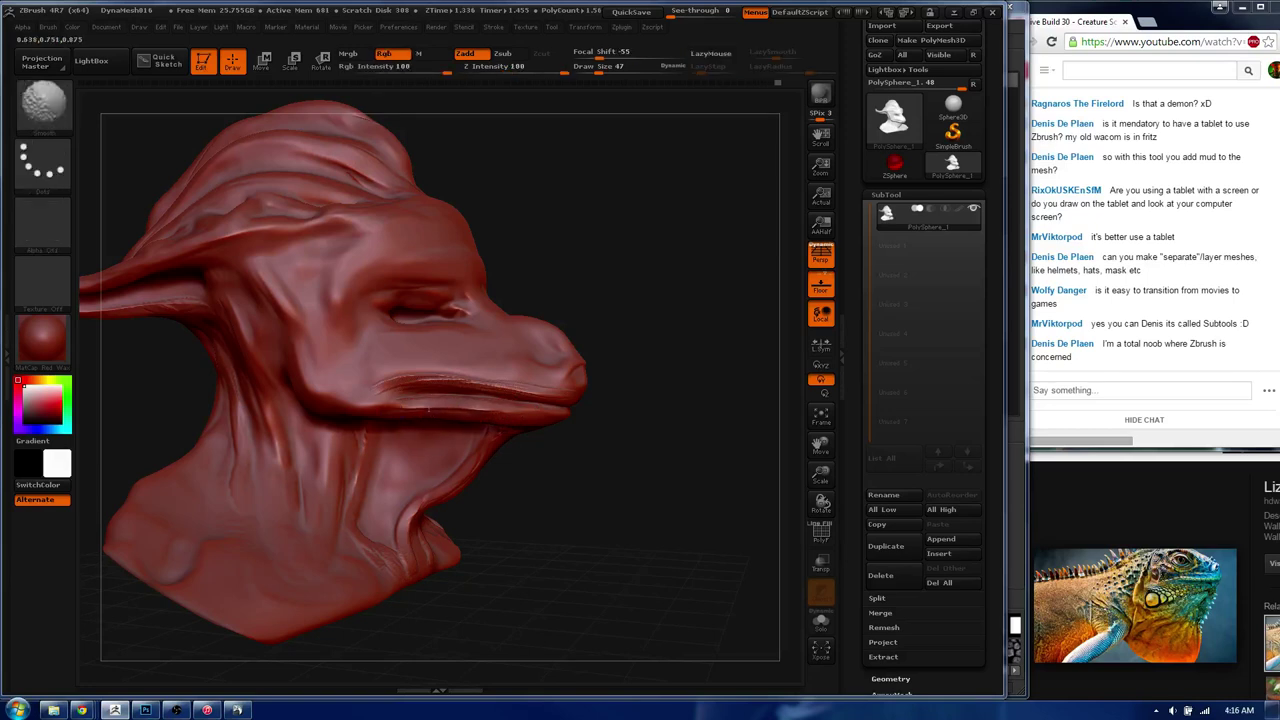
pyautogui.press('shift')
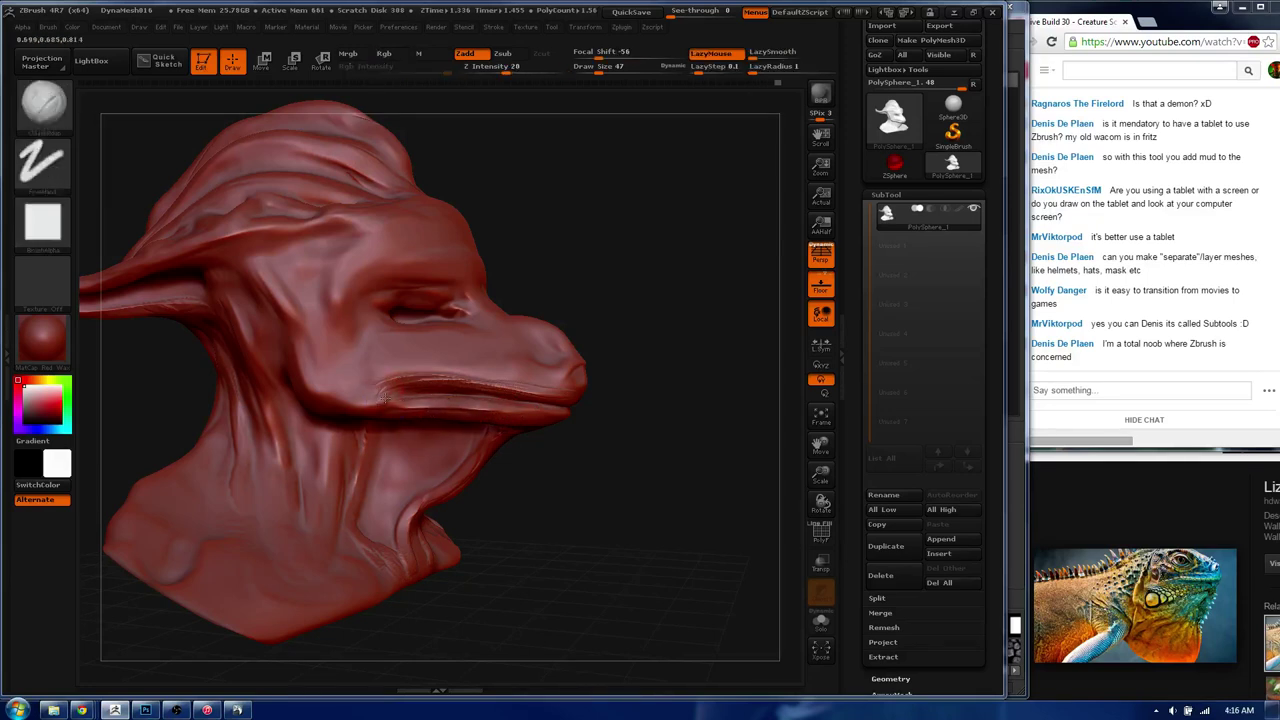
# - Define lip wrinkles, sharpen the lower-lip crease, and carve jawline and mouth-corner creases
pyautogui.moveTo(385, 398); pyautogui.dragTo(540, 388)
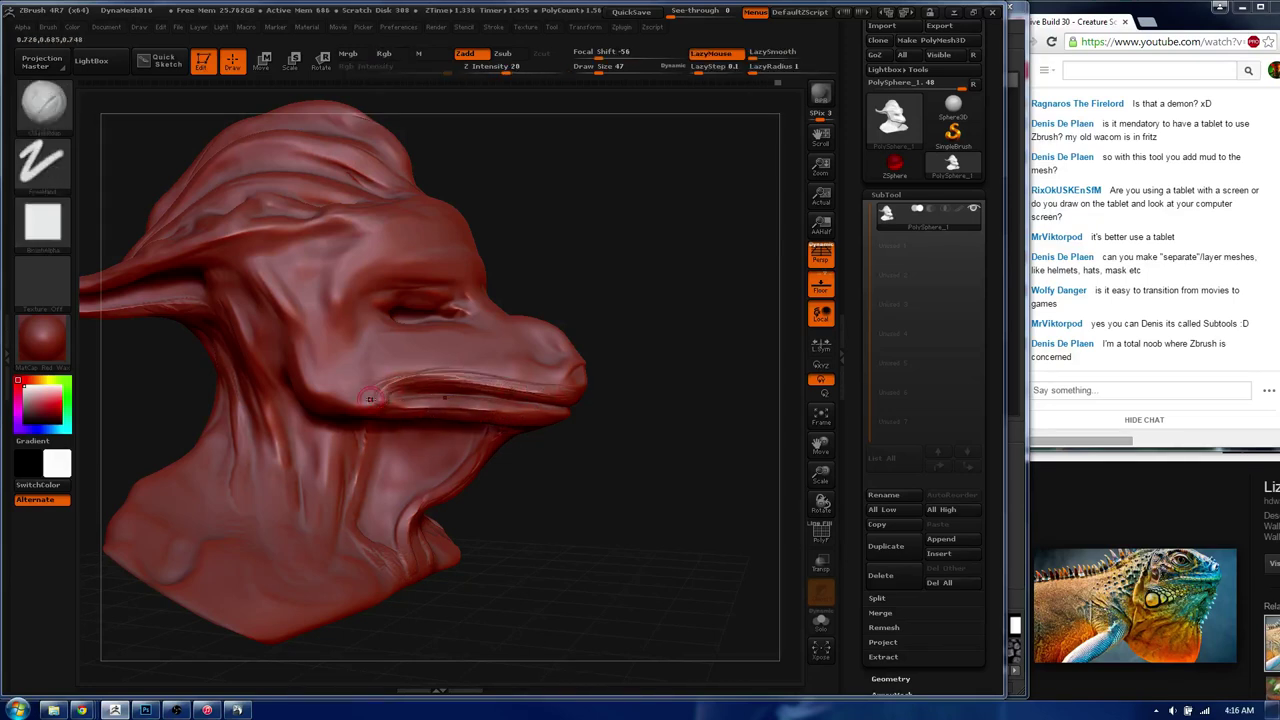
pyautogui.moveTo(369, 398); pyautogui.dragTo(417, 388)
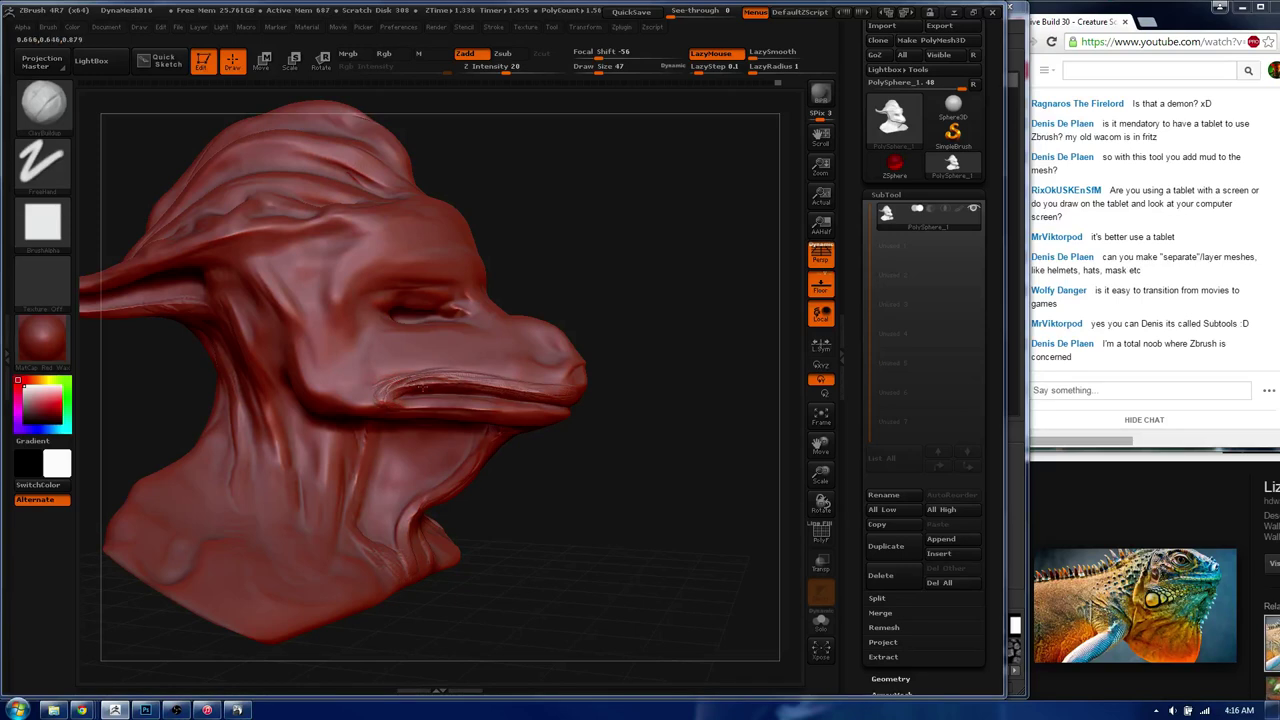
pyautogui.moveTo(505, 390); pyautogui.dragTo(506, 398, button='right')
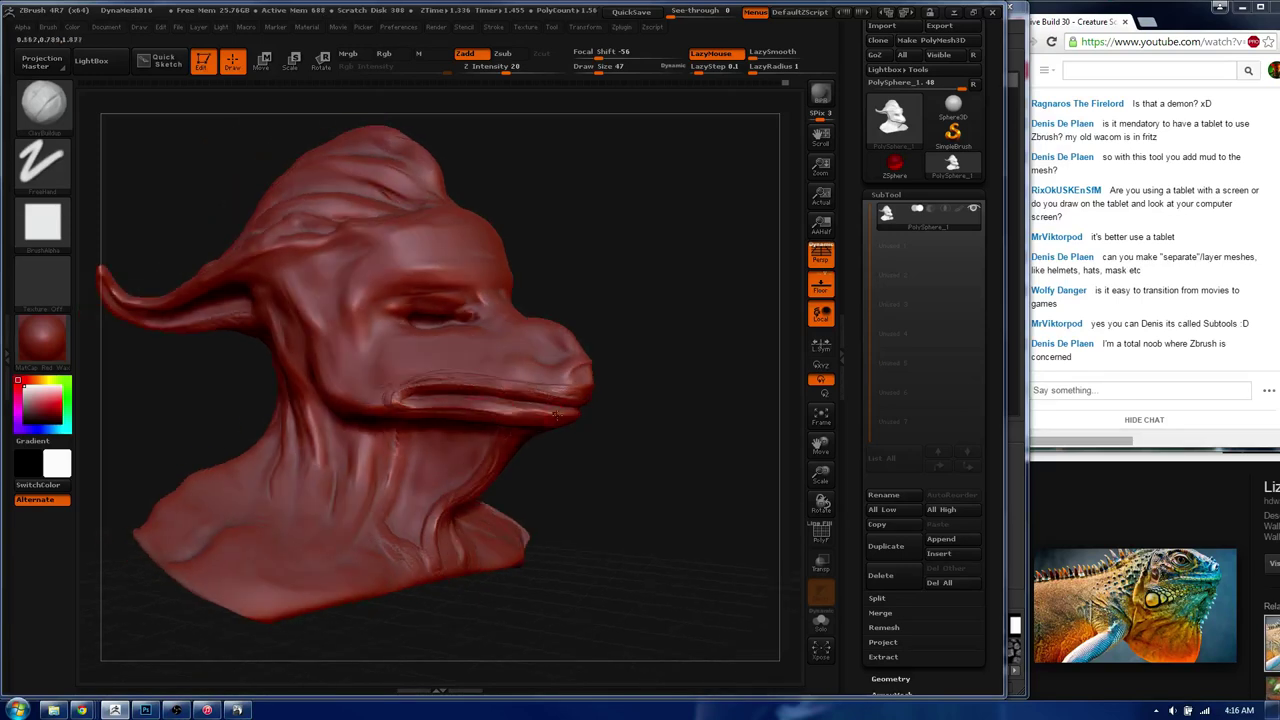
pyautogui.moveTo(556, 413); pyautogui.dragTo(500, 410)
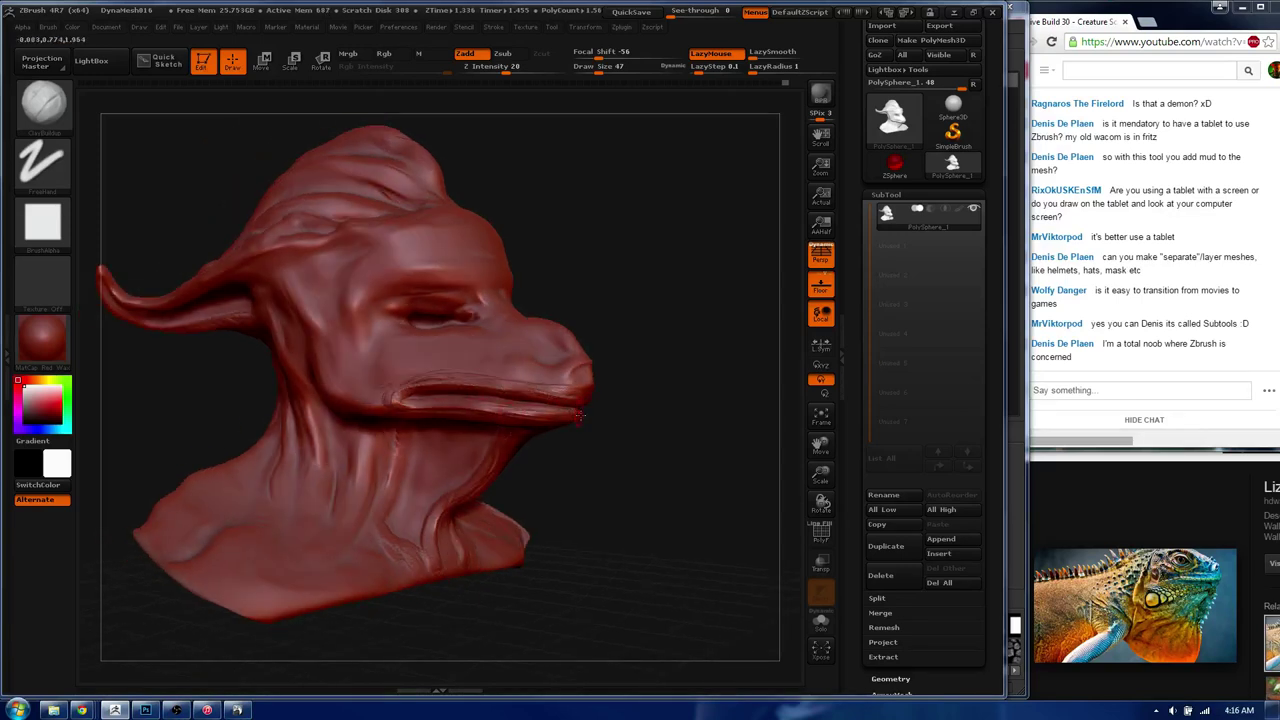
pyautogui.moveTo(579, 415); pyautogui.dragTo(538, 412, button='right')
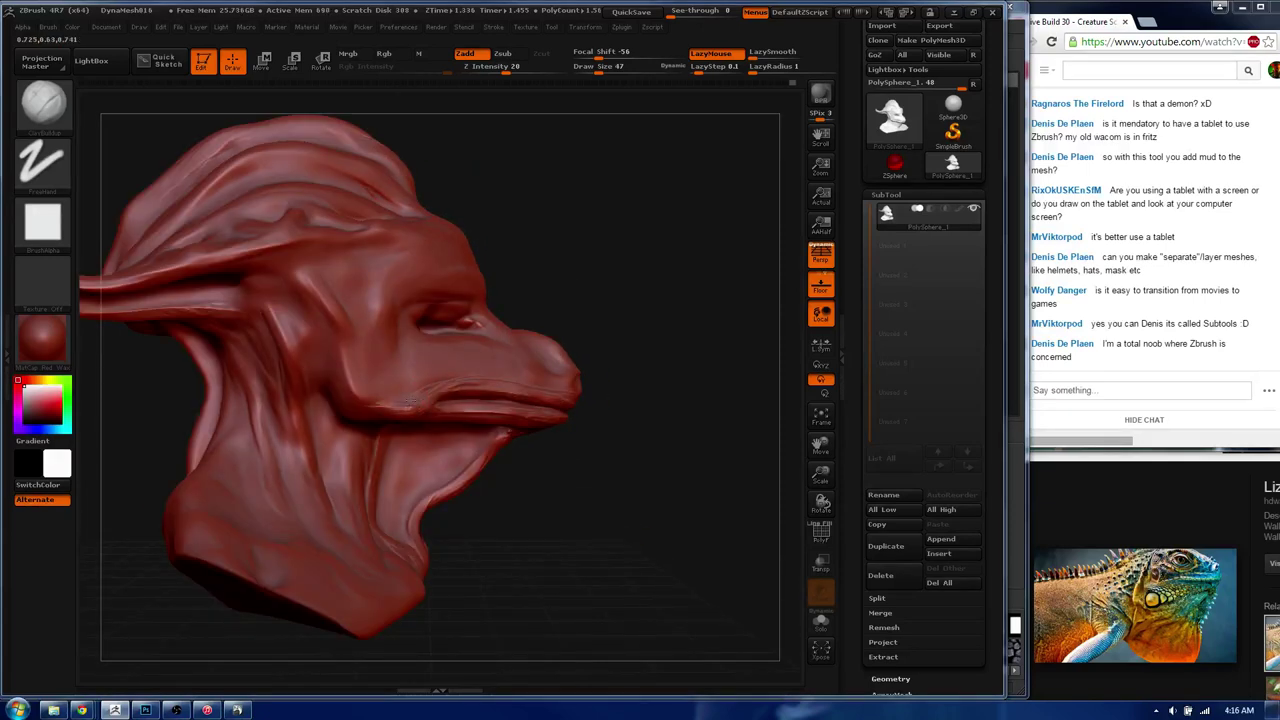
pyautogui.moveTo(416, 389); pyautogui.dragTo(492, 381)
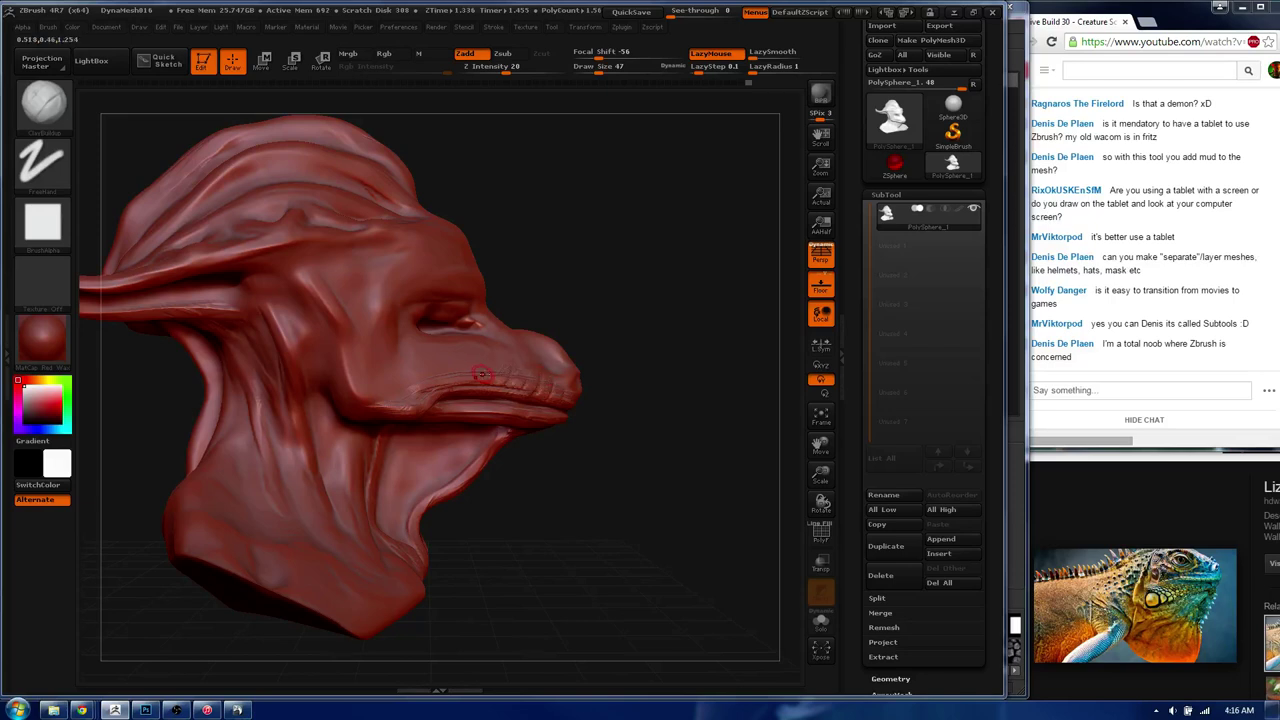
pyautogui.moveTo(442, 368)
pyautogui.mouseDown()
pyautogui.moveTo(447, 388)
pyautogui.moveTo(424, 380)
pyautogui.moveTo(505, 366)
pyautogui.moveTo(530, 390)
pyautogui.mouseUp()
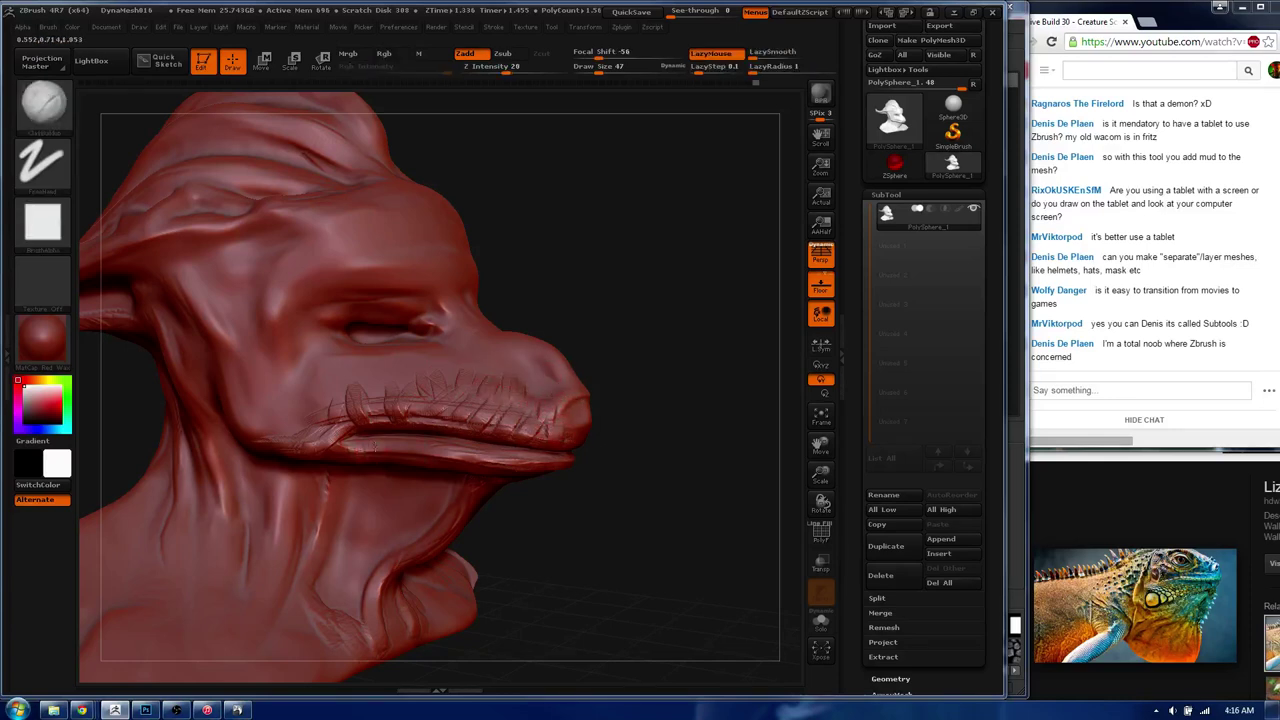
# - Build up the lower lip slightly and raise a ridge over the eye
pyautogui.moveTo(450, 453); pyautogui.dragTo(491, 475)
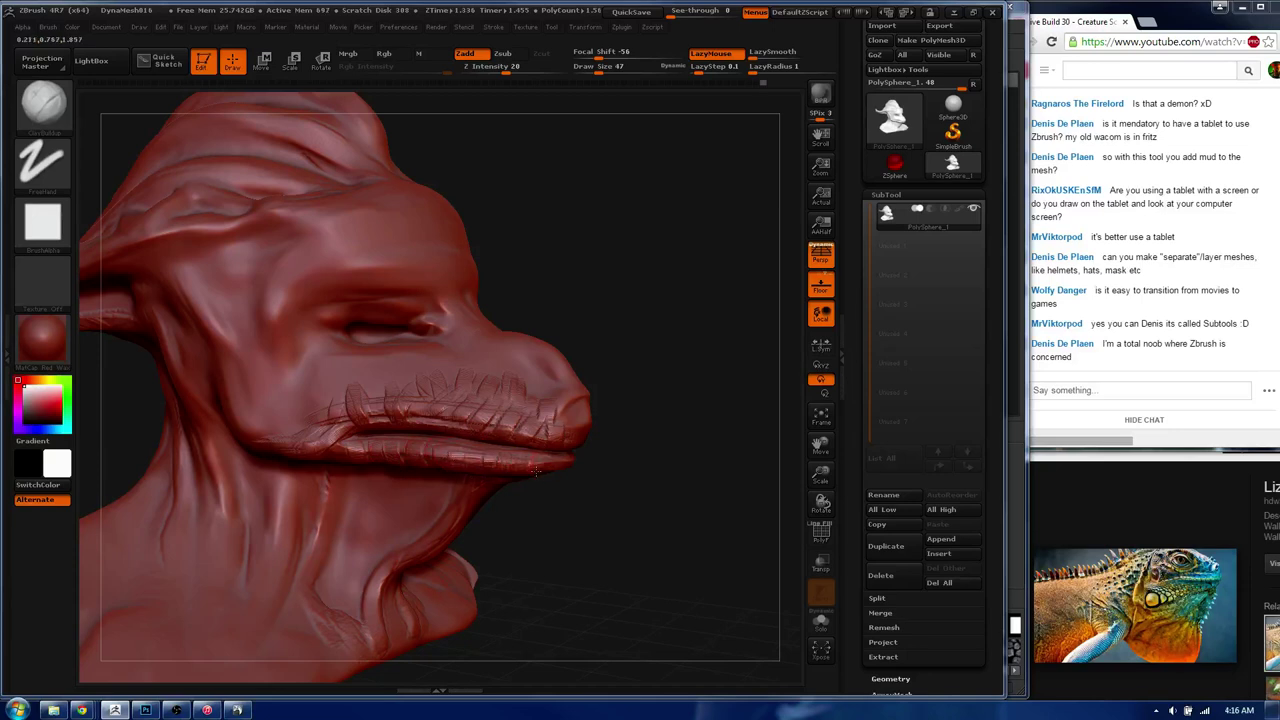
pyautogui.moveTo(560, 432)
pyautogui.mouseDown()
pyautogui.moveTo(568, 462)
pyautogui.moveTo(578, 436)
pyautogui.moveTo(430, 405)
pyautogui.moveTo(345, 445)
pyautogui.mouseUp()
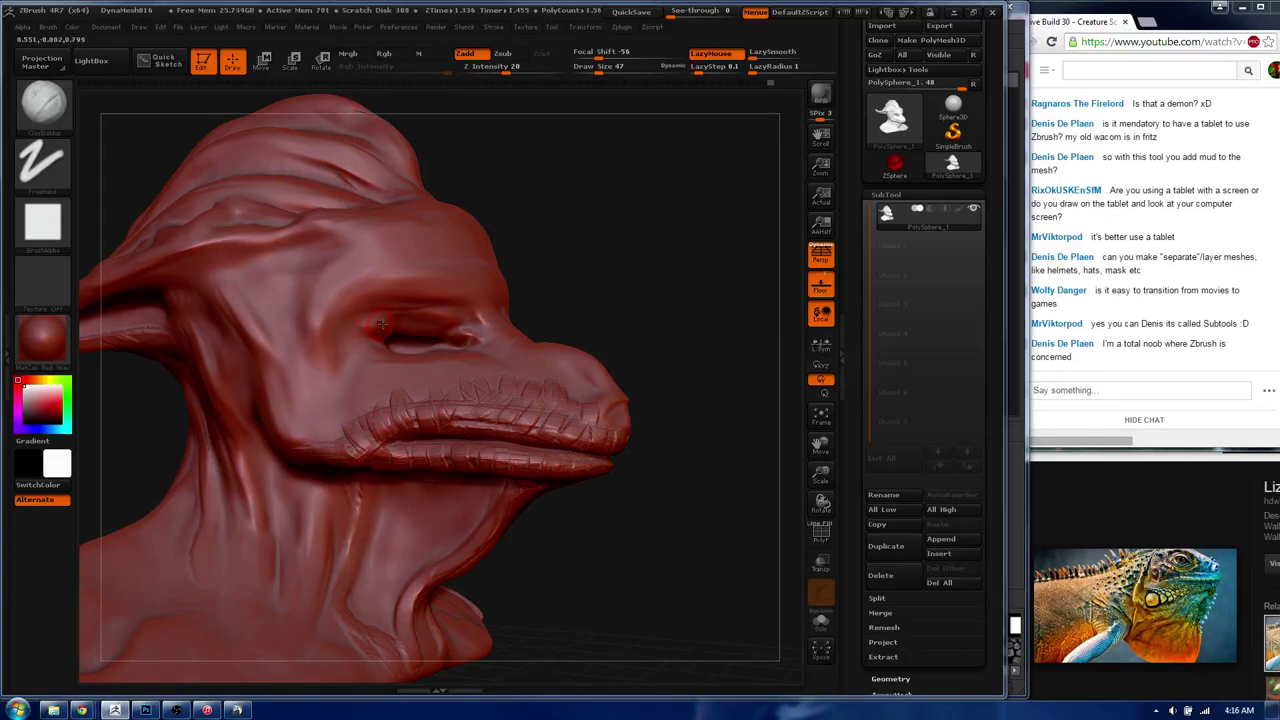
pyautogui.moveTo(362, 318); pyautogui.dragTo(441, 329)
pyautogui.moveTo(381, 325)
pyautogui.mouseDown()
pyautogui.moveTo(431, 321)
pyautogui.moveTo(455, 335)
pyautogui.moveTo(383, 342)
pyautogui.mouseUp()
pyautogui.press('l')
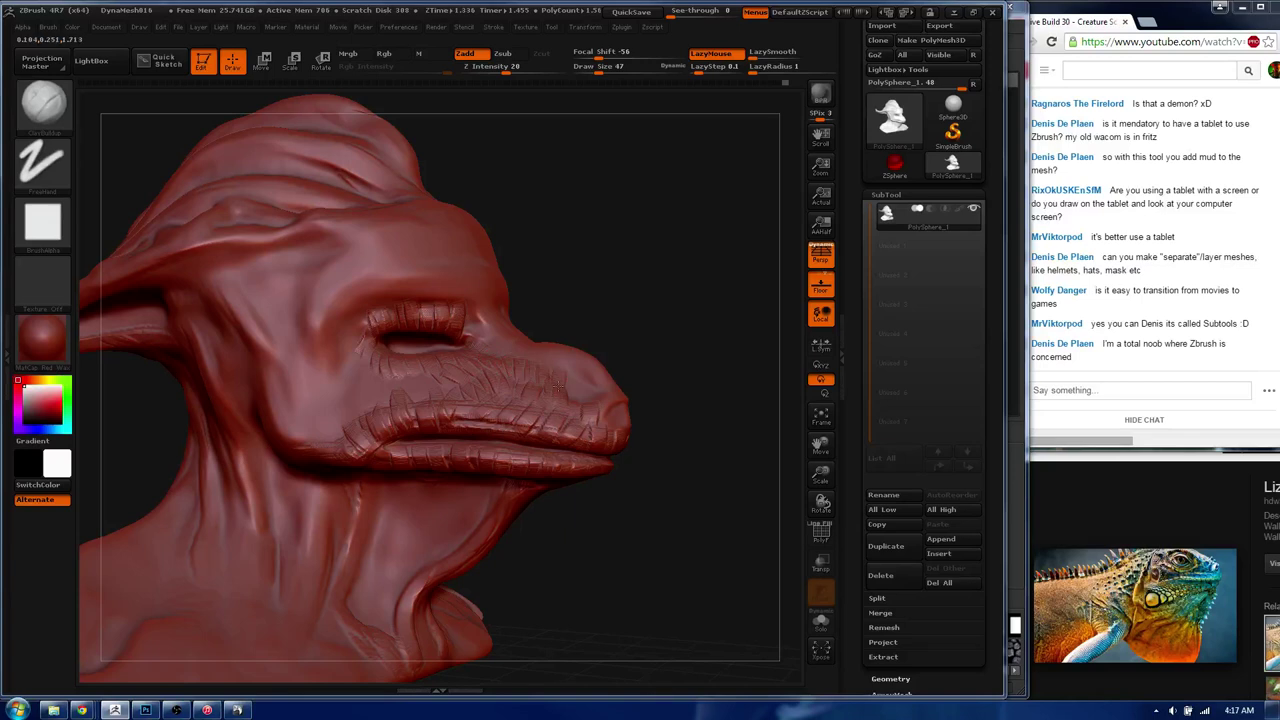
# - Sculpt fine wrinkles and creases down the cheek and along the brow above the eye
pyautogui.moveTo(522, 315)
pyautogui.mouseDown()
pyautogui.moveTo(418, 372)
pyautogui.moveTo(344, 378)
pyautogui.moveTo(342, 406)
pyautogui.moveTo(314, 412)
pyautogui.mouseUp()
pyautogui.moveTo(304, 350)
pyautogui.mouseDown()
pyautogui.moveTo(292, 428)
pyautogui.moveTo(266, 454)
pyautogui.moveTo(241, 452)
pyautogui.mouseUp()
pyautogui.moveTo(197, 379); pyautogui.dragTo(197, 428)
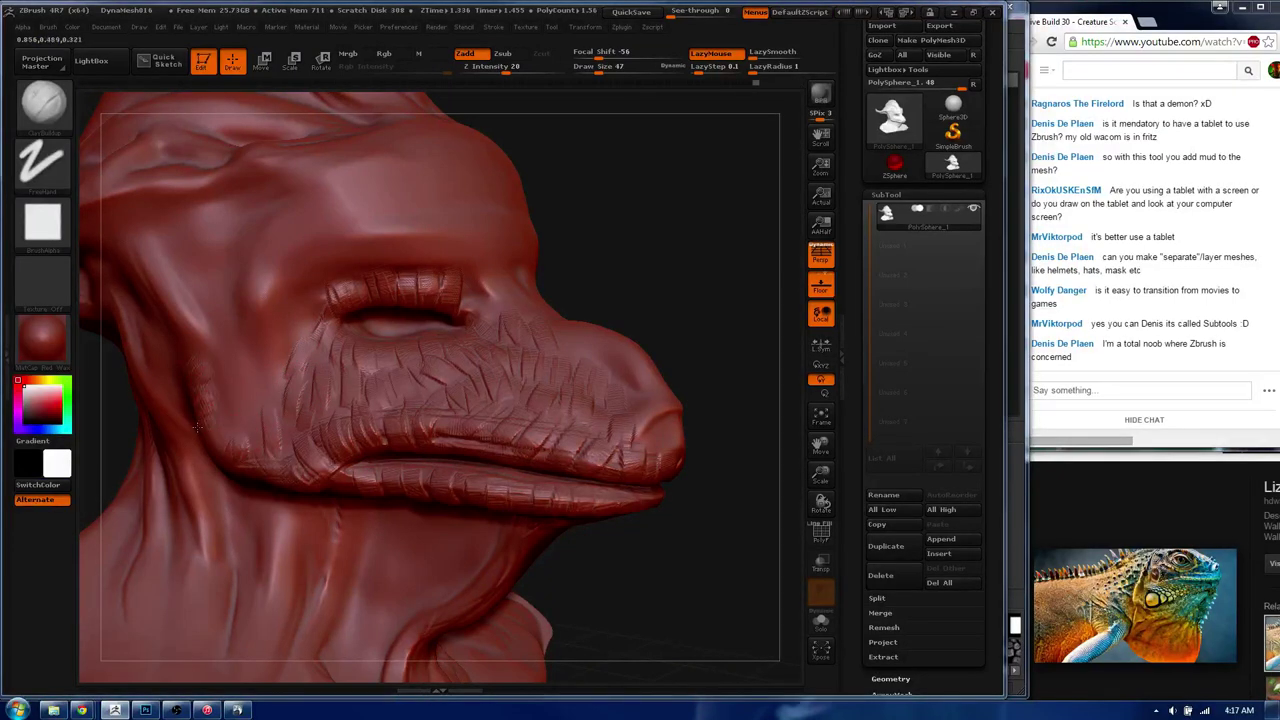
pyautogui.moveTo(210, 357); pyautogui.dragTo(181, 304)
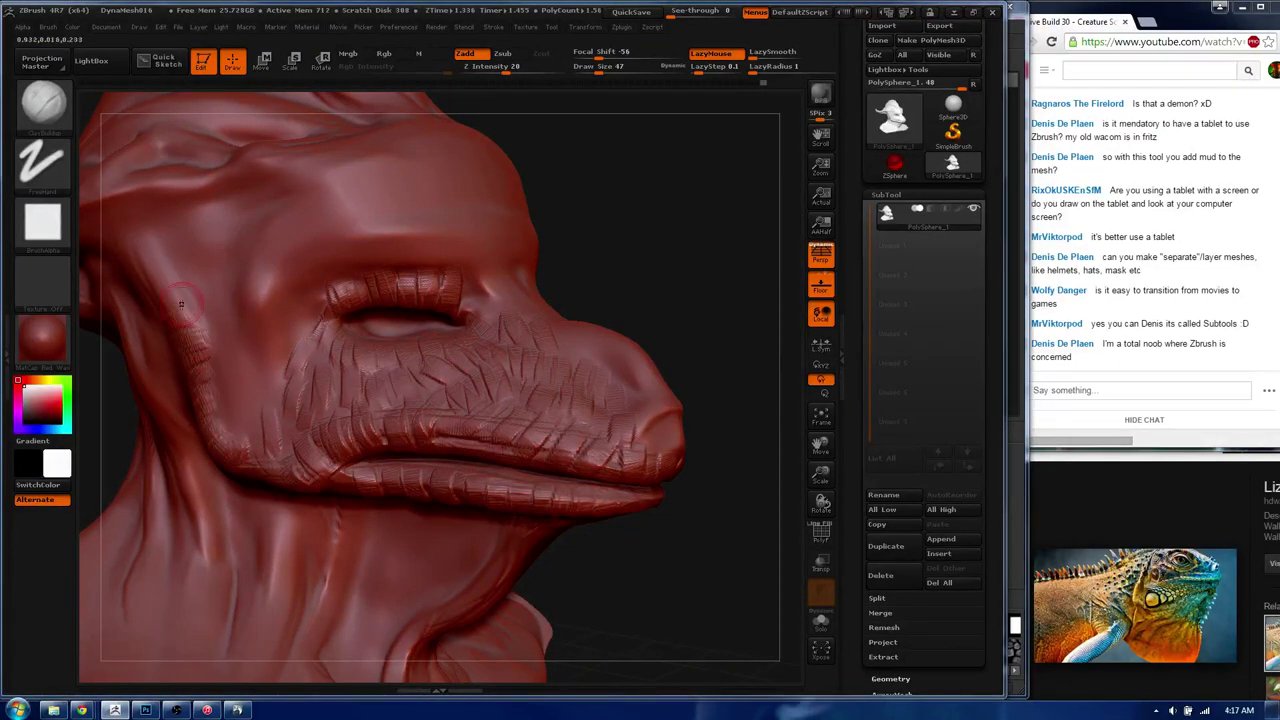
pyautogui.moveTo(255, 290)
pyautogui.mouseDown()
pyautogui.moveTo(336, 250)
pyautogui.moveTo(400, 263)
pyautogui.moveTo(445, 245)
pyautogui.moveTo(525, 246)
pyautogui.mouseUp()
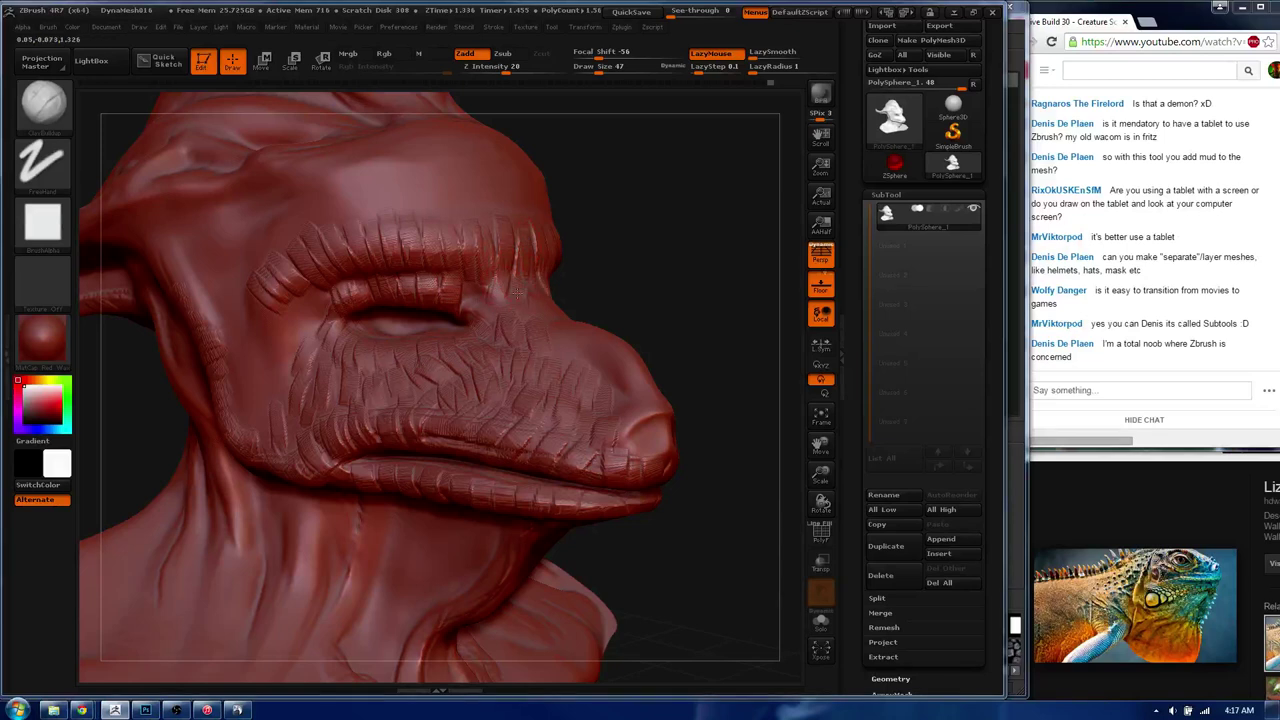
pyautogui.moveTo(594, 317); pyautogui.dragTo(660, 397)
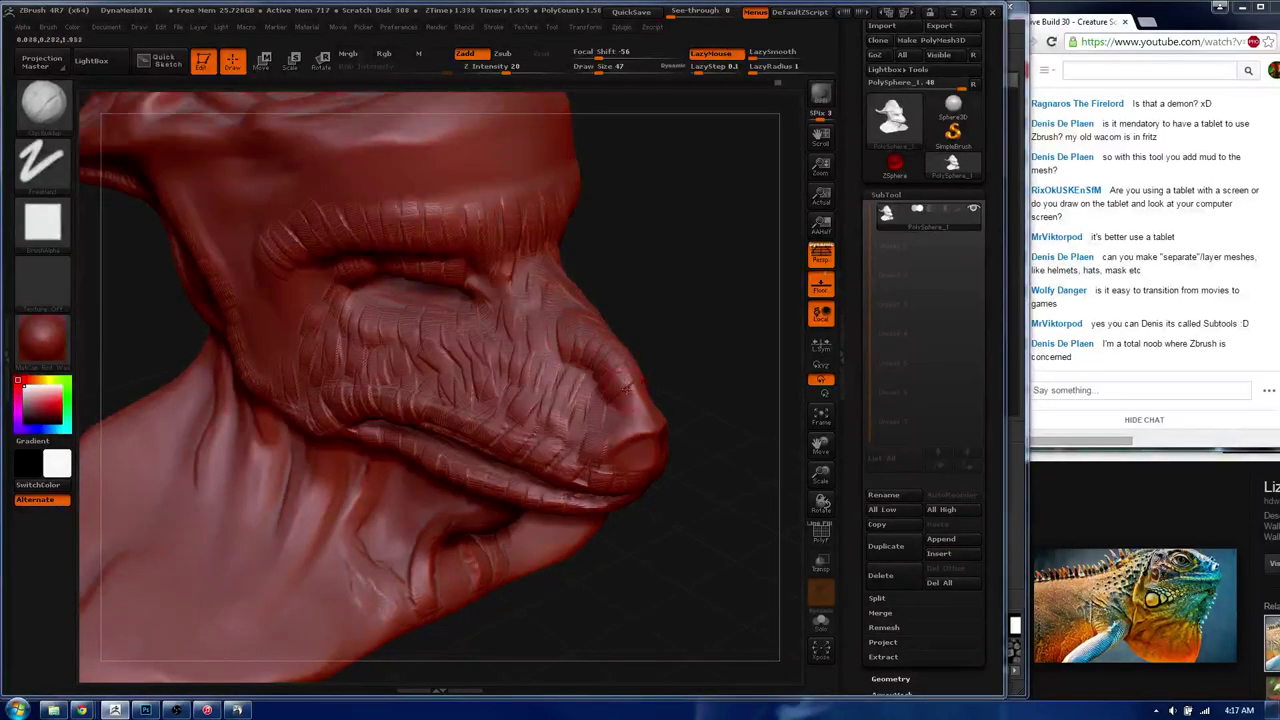
pyautogui.moveTo(583, 380); pyautogui.dragTo(543, 212)
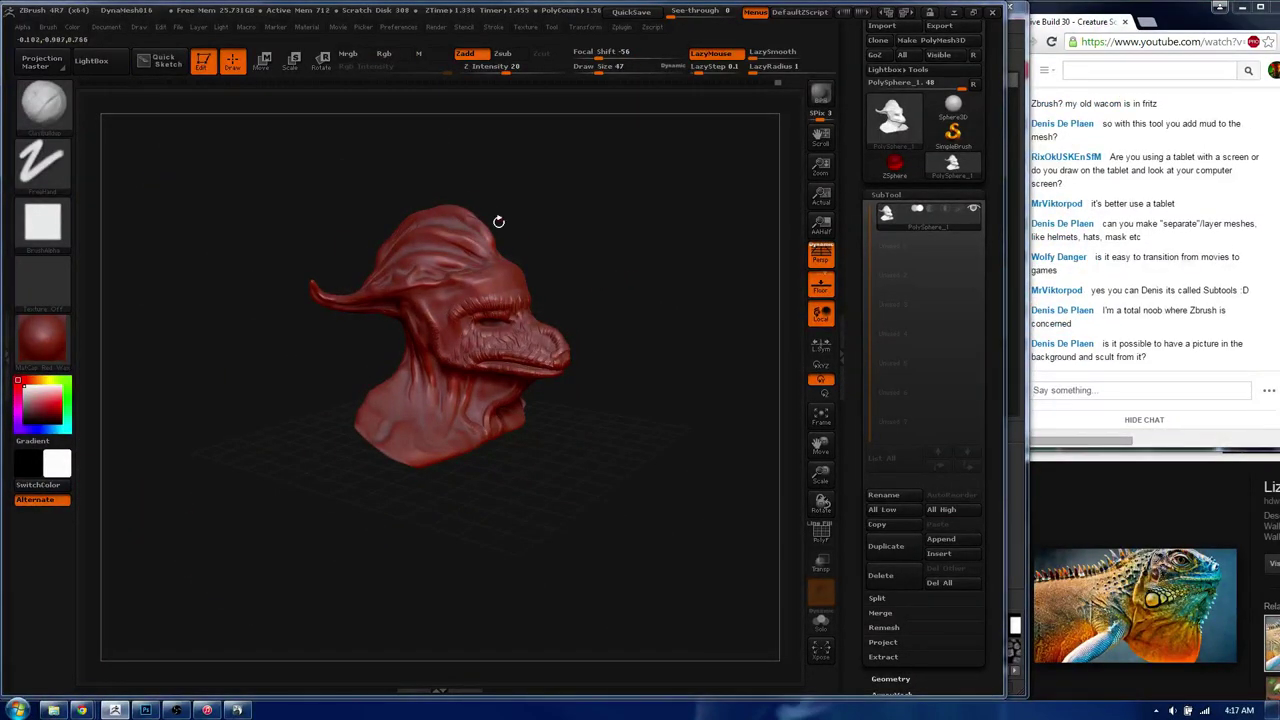
pyautogui.moveTo(440, 362)
pyautogui.keyDown('alt'); pyautogui.mouseDown()
pyautogui.moveTo(519, 410)
pyautogui.moveTo(445, 392)
pyautogui.mouseUp(); pyautogui.keyUp('alt')
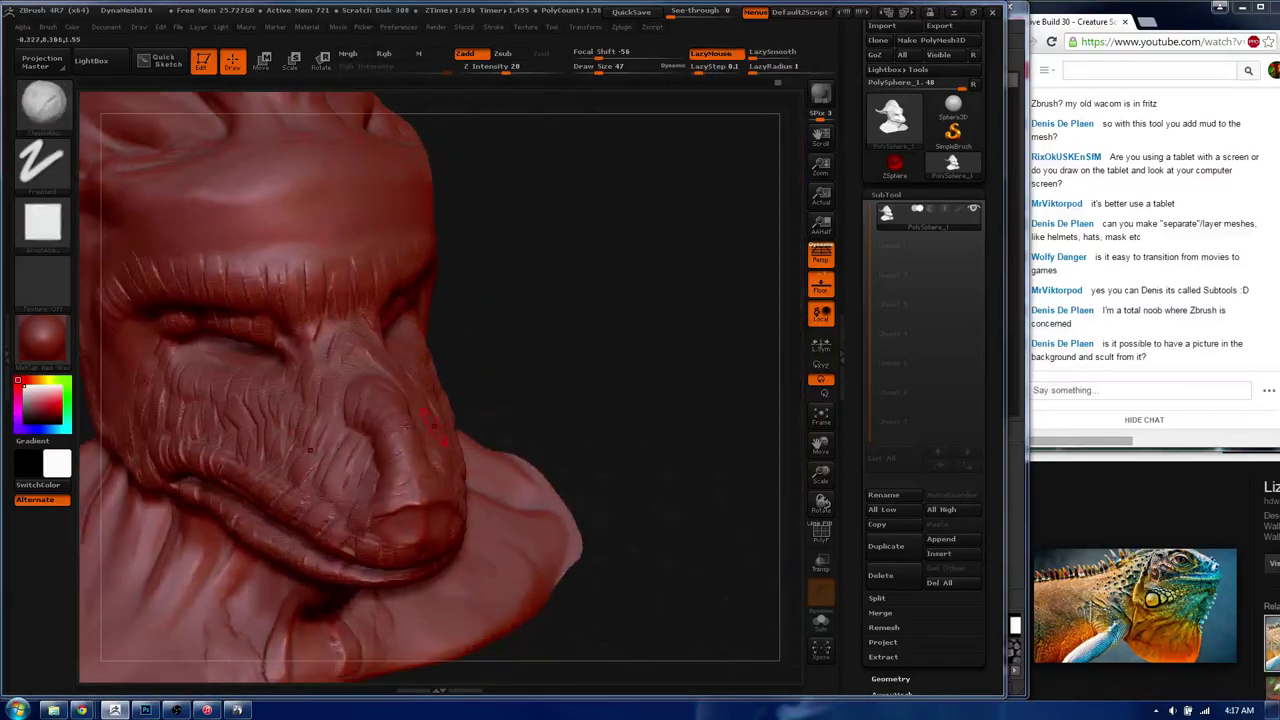
# - Reduce Draw Size from 47 to 24 and smooth a small patch around the nostril
pyautogui.press('b')
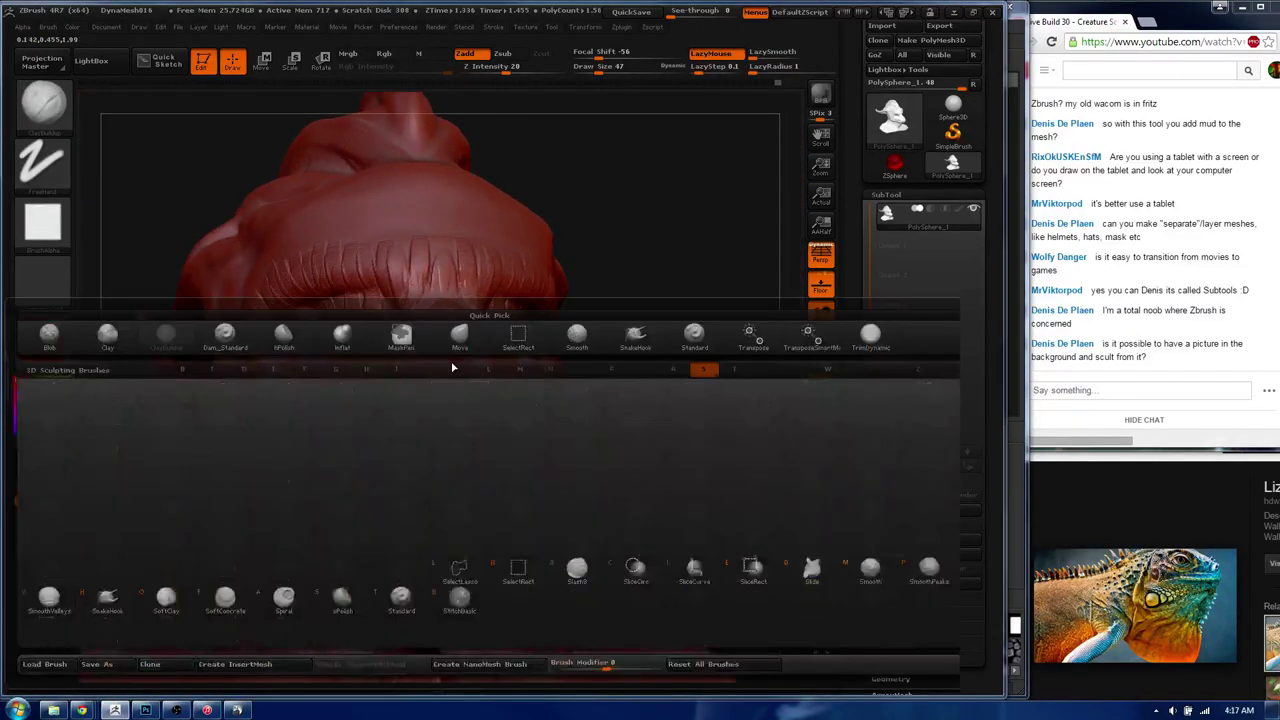
pyautogui.press('s')
pyautogui.press('t')
pyautogui.press('s')
pyautogui.moveTo(470, 377)
pyautogui.mouseDown()
pyautogui.moveTo(446, 382)
pyautogui.moveTo(478, 418)
pyautogui.moveTo(417, 353)
pyautogui.mouseUp()
pyautogui.press('b')
pyautogui.press('s')
pyautogui.press('t')
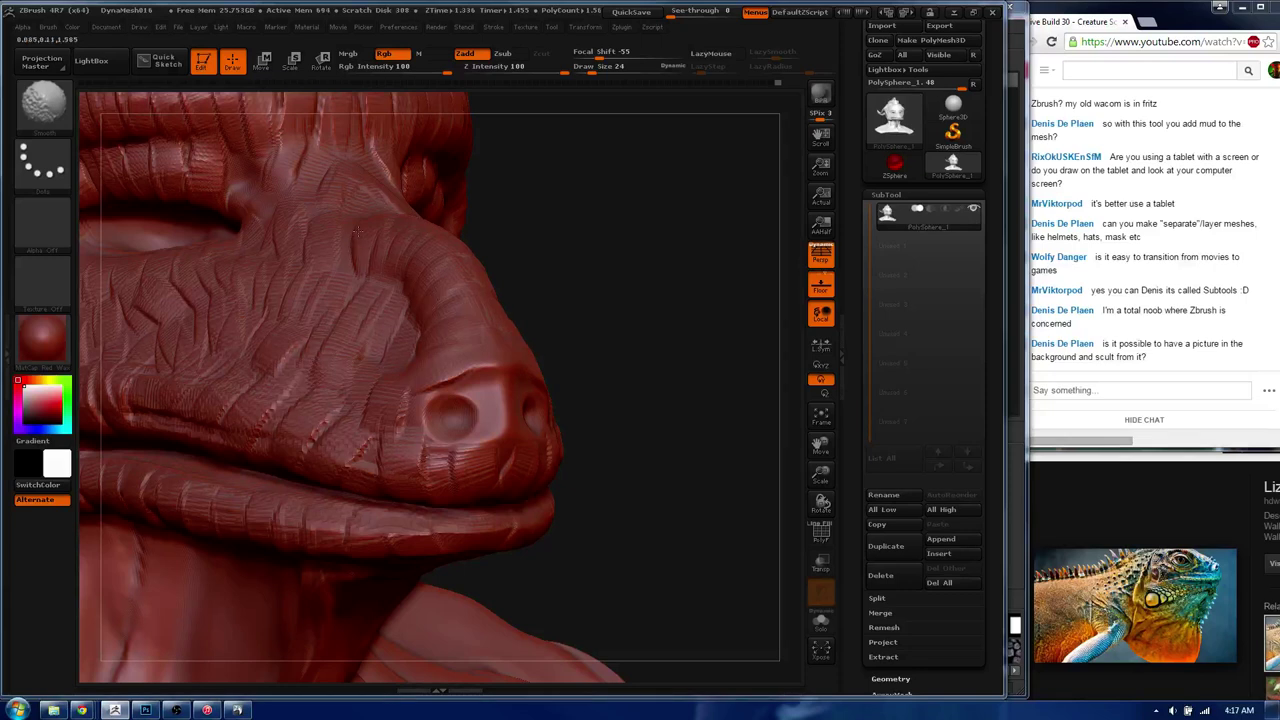
pyautogui.moveTo(352, 448); pyautogui.dragTo(393, 479)
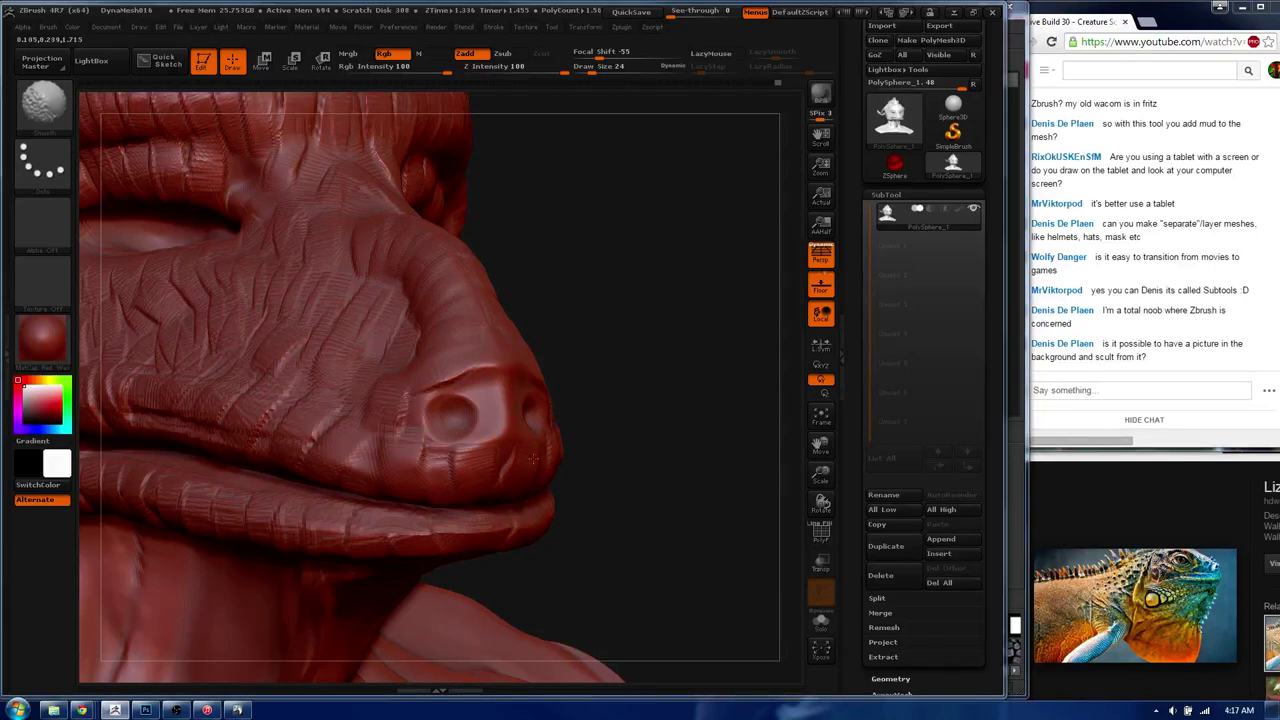
# - Pick a fine detail brush, add wrinkle strokes beneath the eye's lower lid, then frame the bust
pyautogui.press('b')
pyautogui.press('c')
pyautogui.press('b')
pyautogui.moveTo(533, 458)
pyautogui.mouseDown()
pyautogui.moveTo(553, 372)
pyautogui.moveTo(499, 378)
pyautogui.mouseUp()
pyautogui.press('b')
pyautogui.press('s')
pyautogui.press('t')
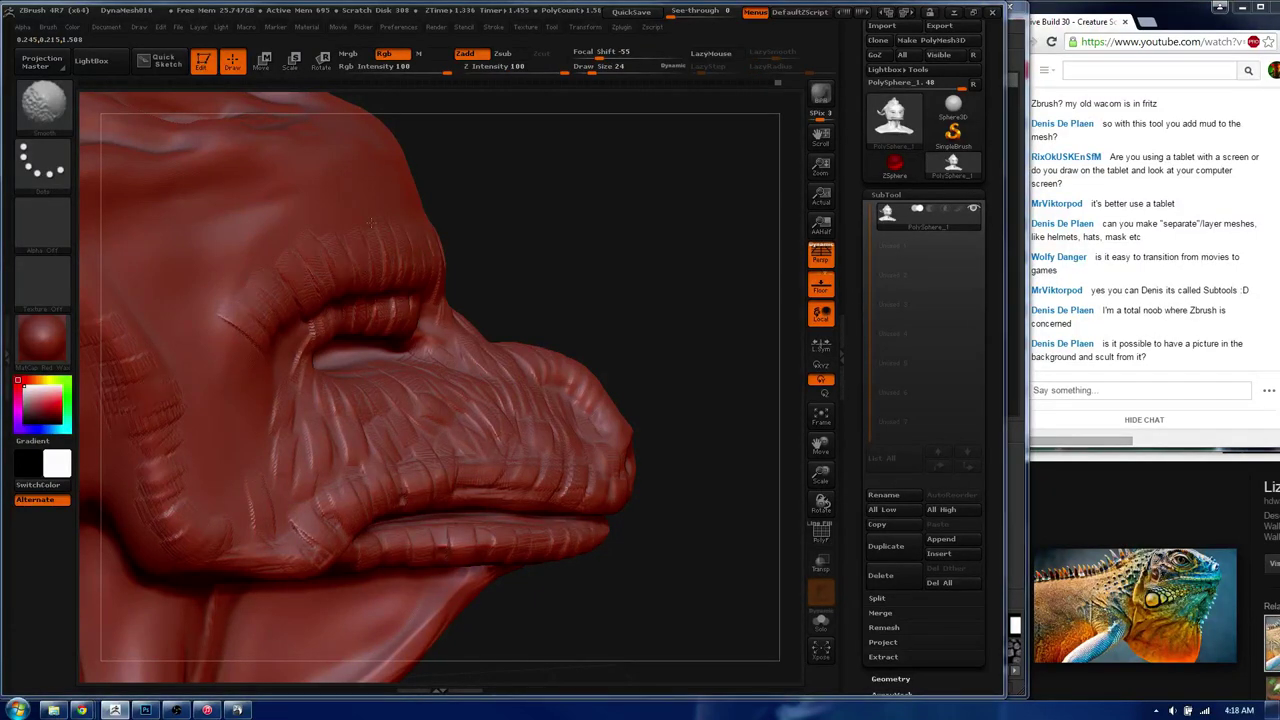
pyautogui.press('b')
pyautogui.press('s')
pyautogui.press('t')
pyautogui.press('b')
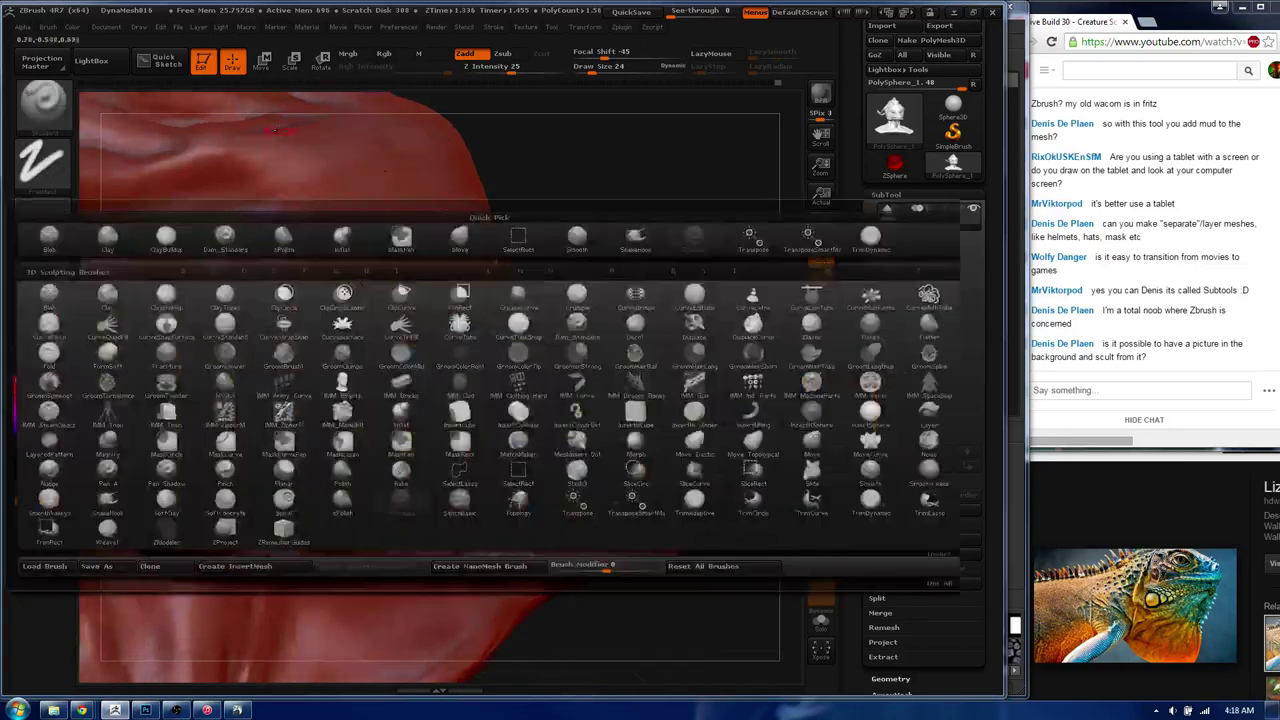
pyautogui.press('c')
pyautogui.press('l')
pyautogui.moveTo(299, 314); pyautogui.dragTo(320, 338, button='right')
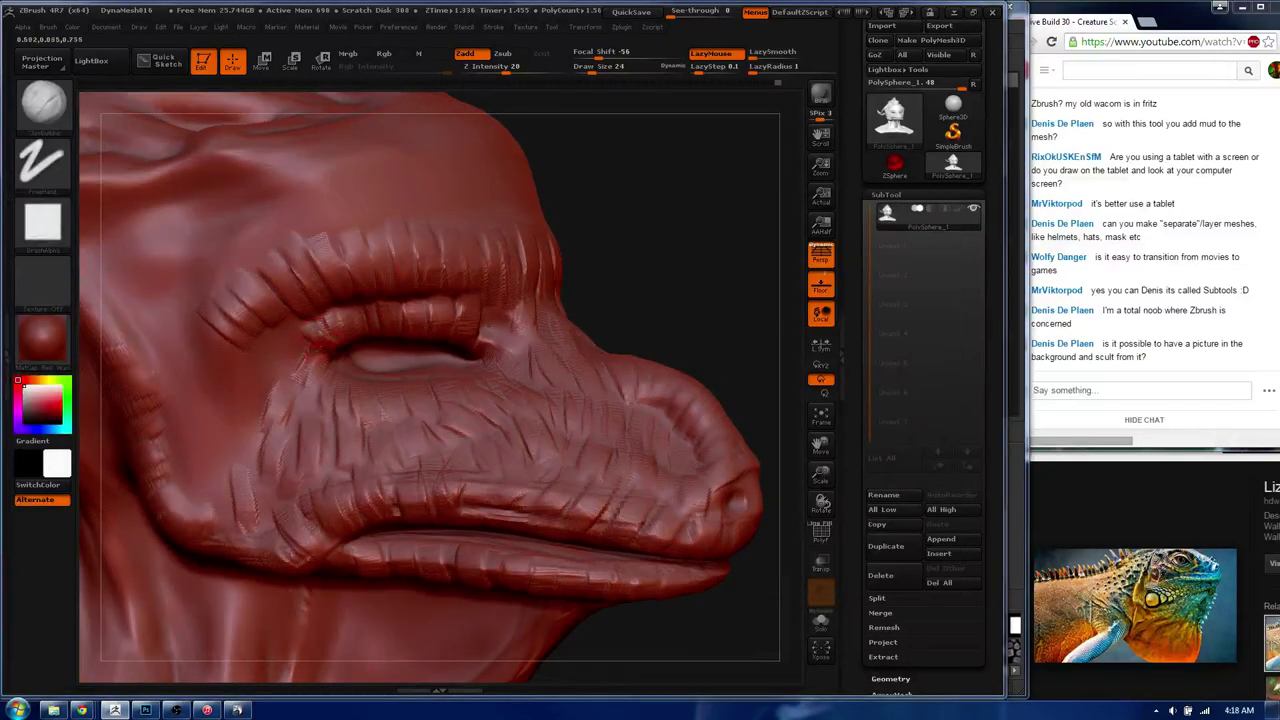
pyautogui.moveTo(312, 352)
pyautogui.mouseDown()
pyautogui.moveTo(343, 385)
pyautogui.moveTo(394, 377)
pyautogui.mouseUp()
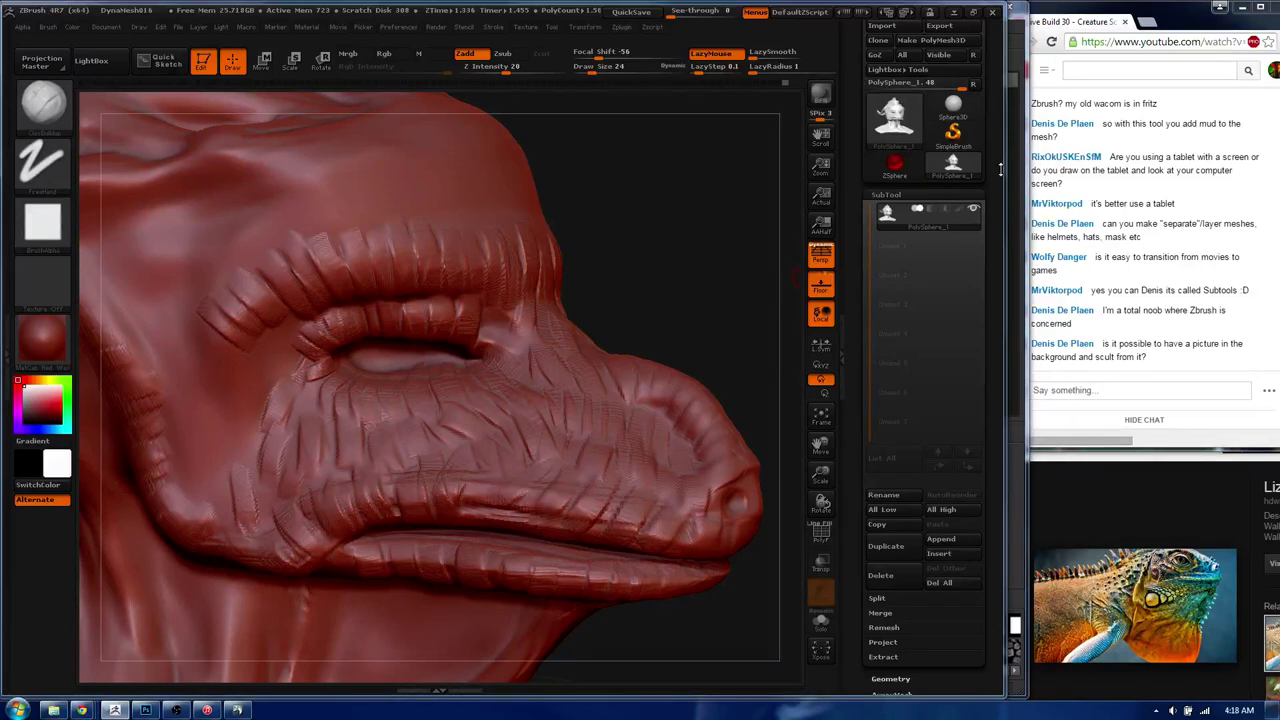
pyautogui.press('f')
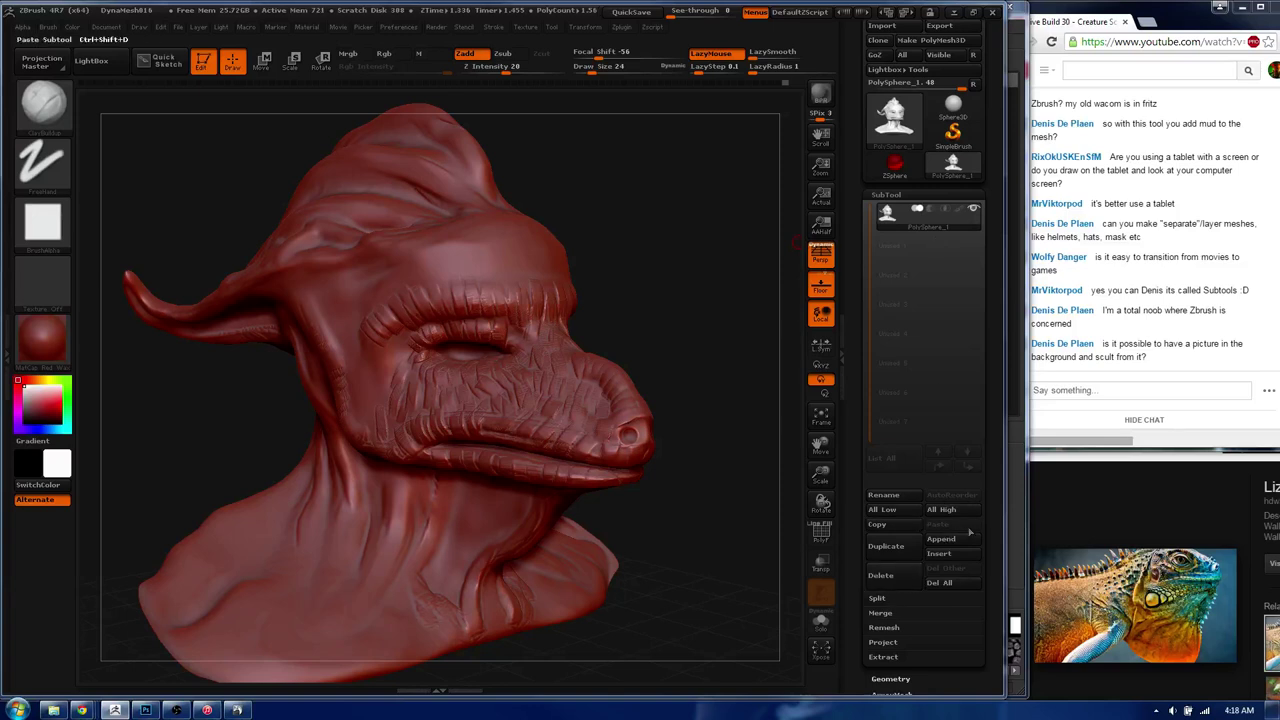
# - Insert a Sphere3D subtool, make it active, and move it out from over the eye
pyautogui.click(940, 555)
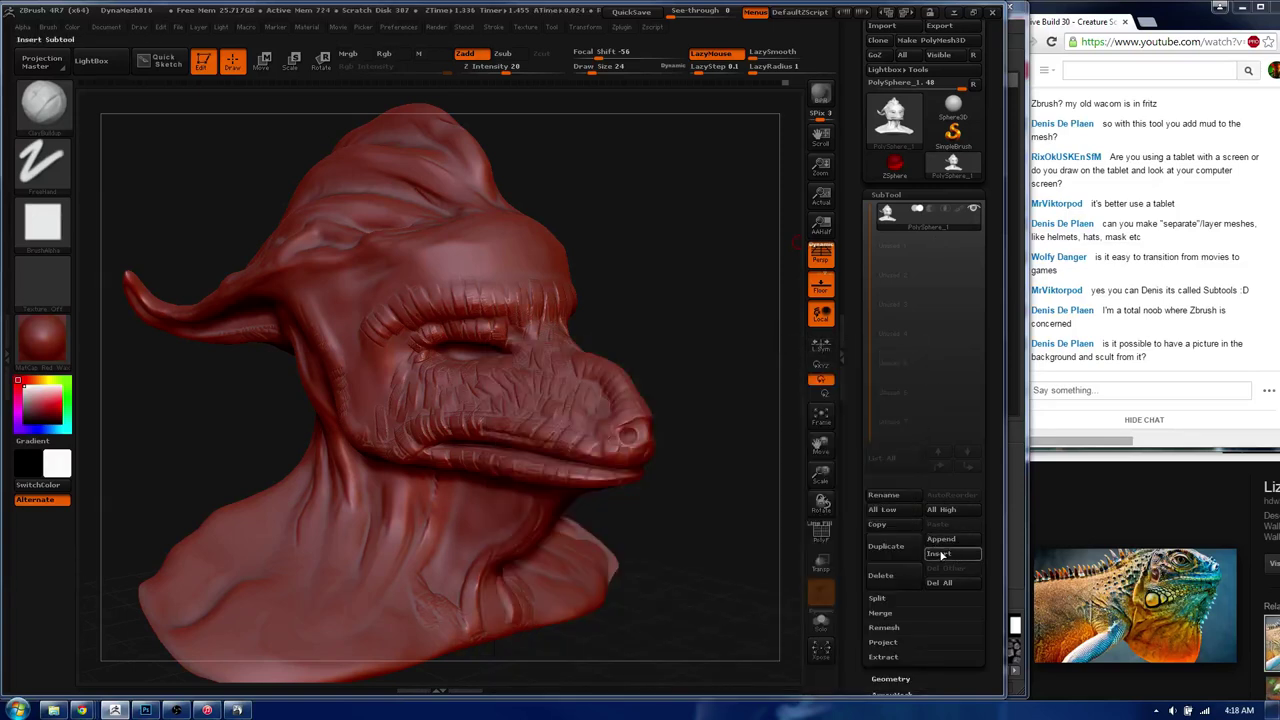
pyautogui.click(940, 555)
pyautogui.moveTo(528, 430)
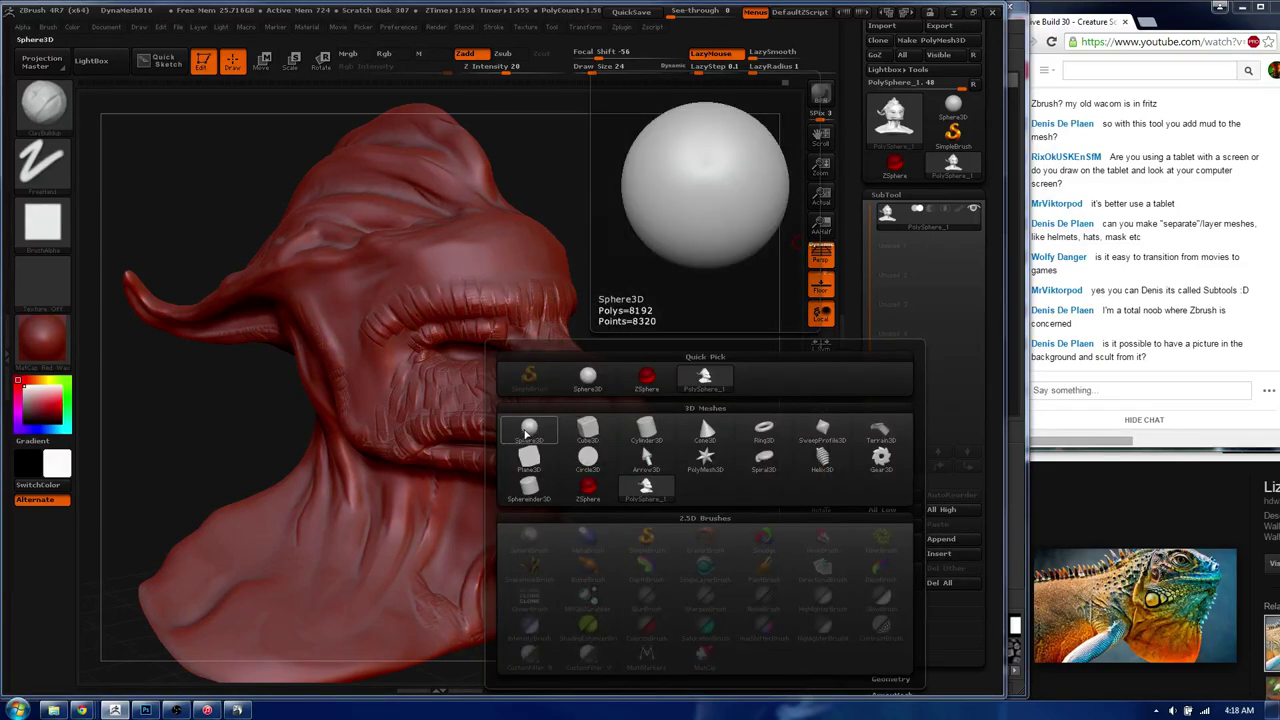
pyautogui.click(528, 432)
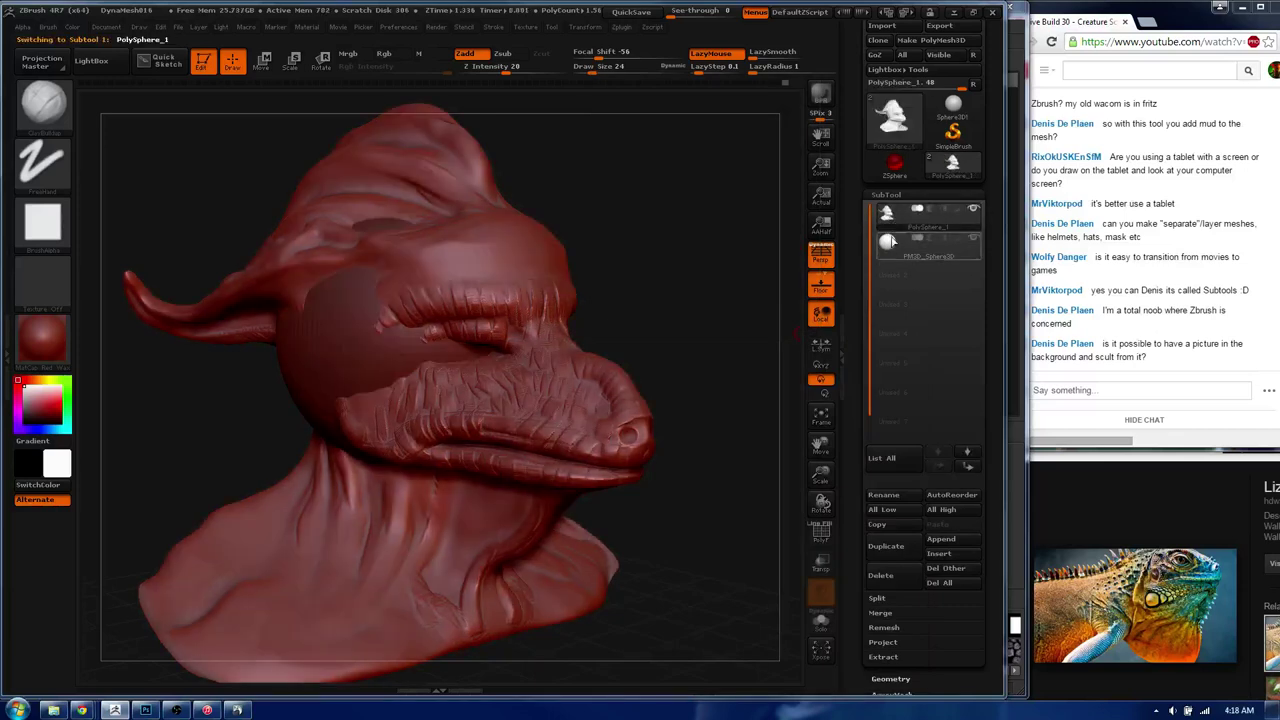
pyautogui.click(888, 241)
pyautogui.click(887, 216)
pyautogui.click(888, 242)
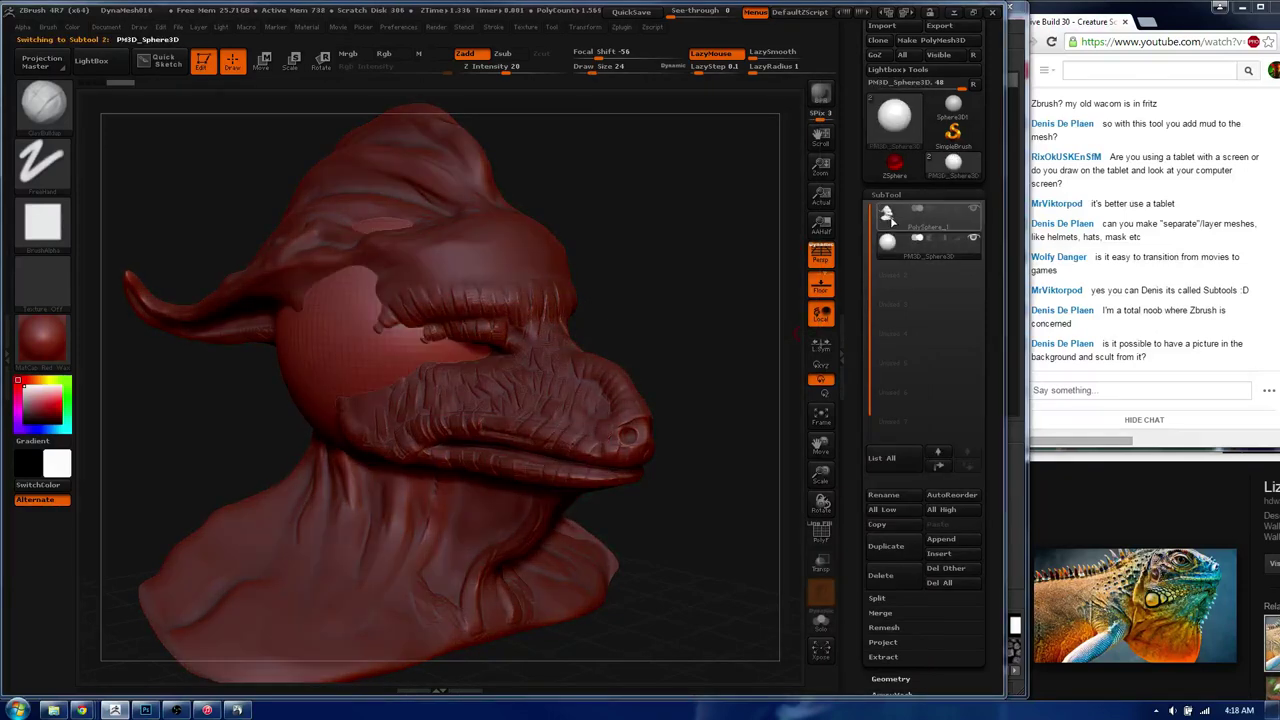
pyautogui.click(888, 216)
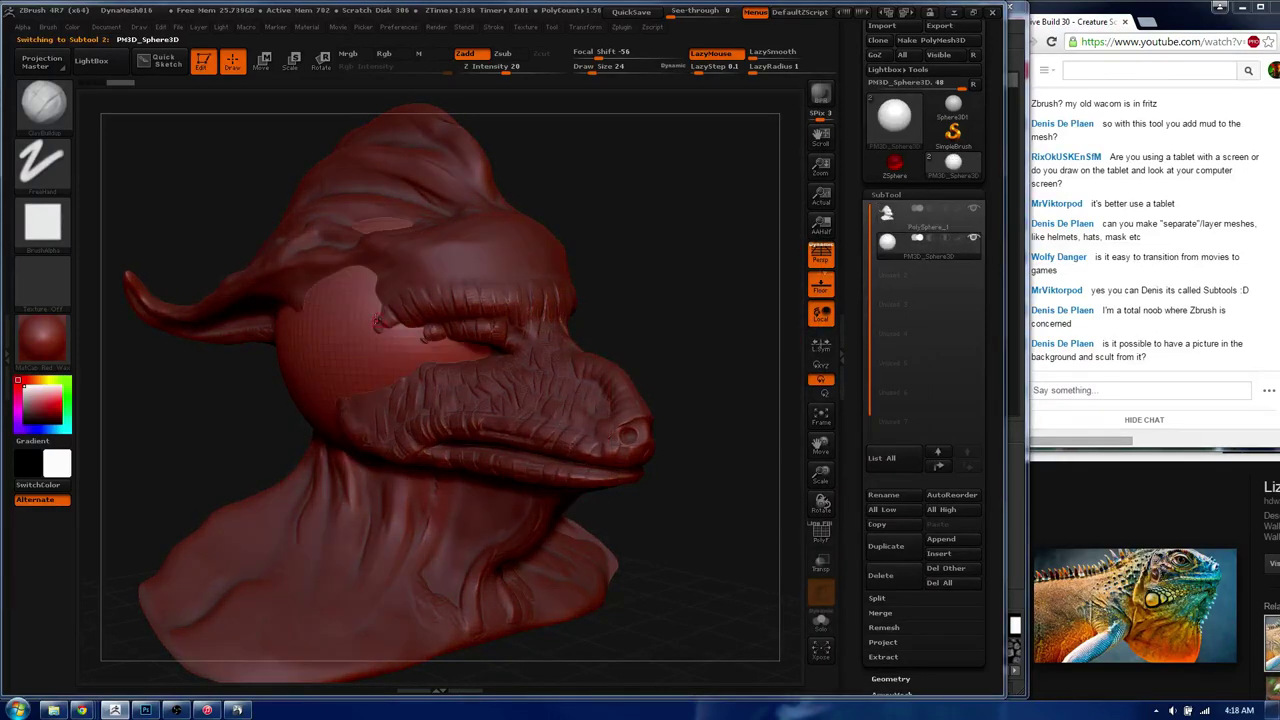
pyautogui.press('w')
pyautogui.moveTo(365, 334)
pyautogui.mouseDown()
pyautogui.moveTo(366, 391)
pyautogui.moveTo(475, 399)
pyautogui.mouseUp()
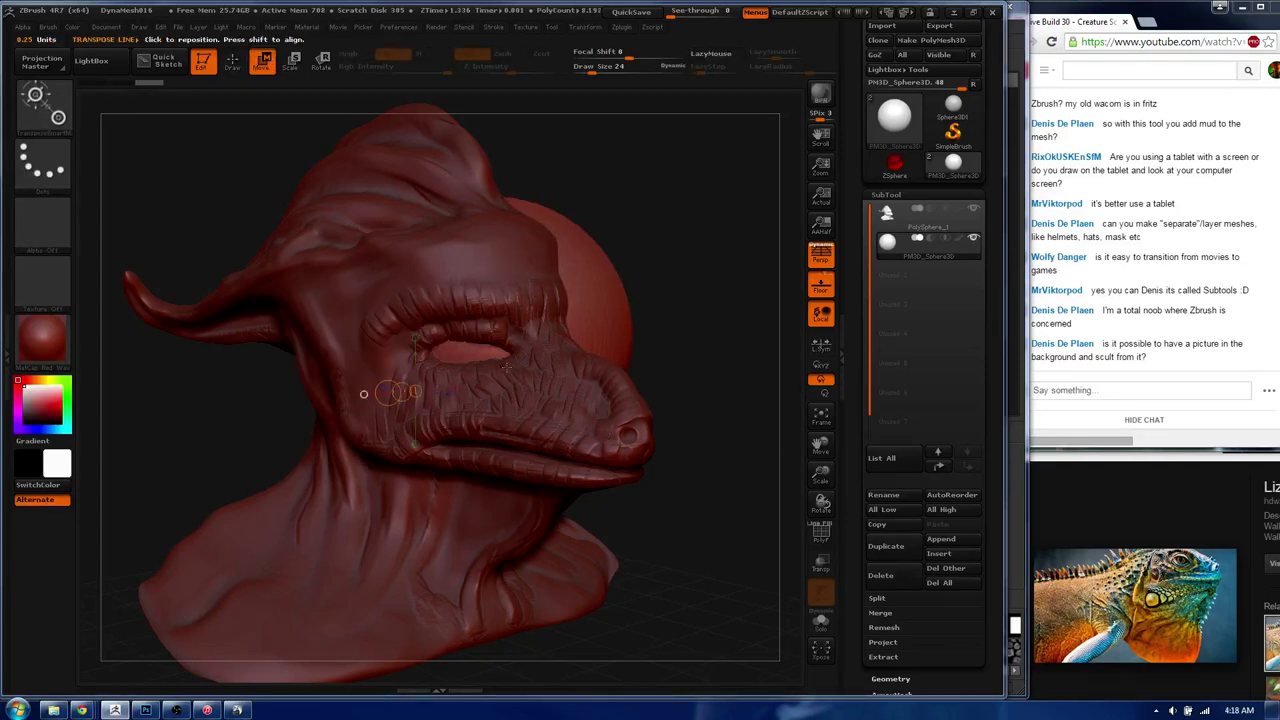
# - With Transp on, scale the sphere down to eyeball size and move it into the eye socket
pyautogui.moveTo(230, 420)
pyautogui.mouseDown()
pyautogui.moveTo(509, 326)
pyautogui.moveTo(396, 322)
pyautogui.moveTo(548, 330)
pyautogui.moveTo(447, 292)
pyautogui.mouseUp()
pyautogui.press('e')
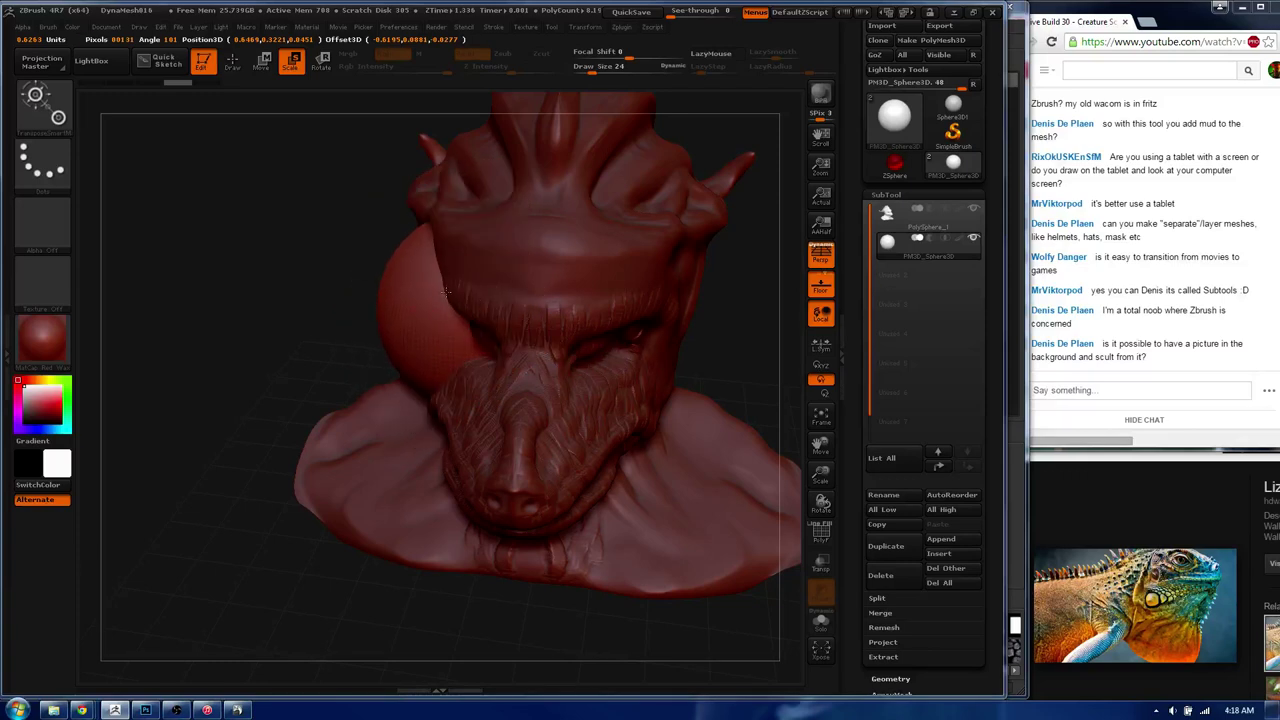
pyautogui.click(820, 568)
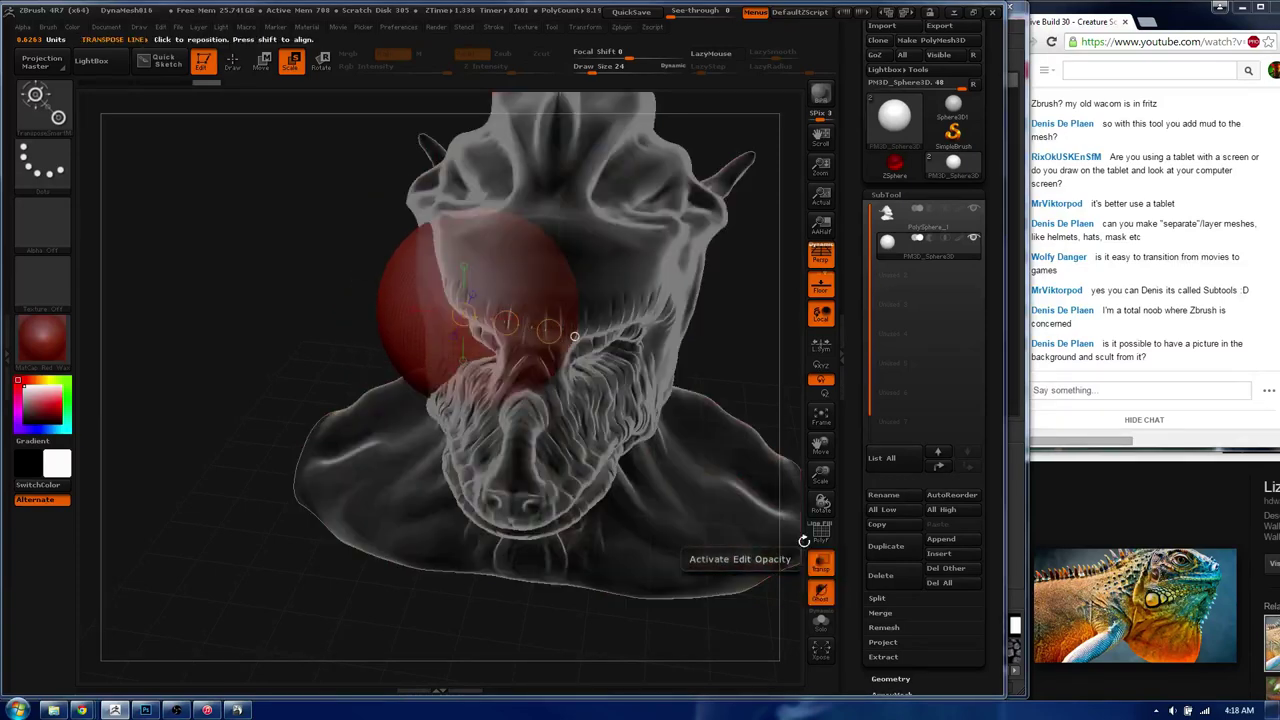
pyautogui.moveTo(549, 330); pyautogui.dragTo(510, 325)
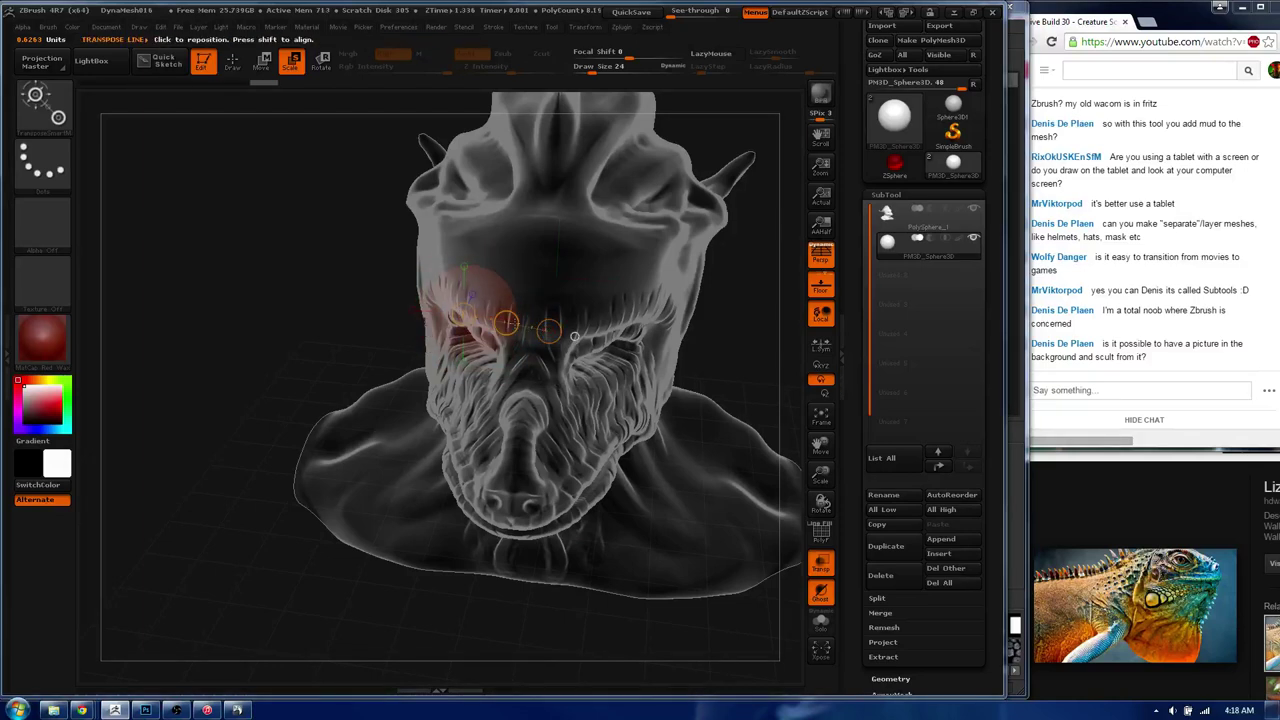
pyautogui.moveTo(574, 336)
pyautogui.mouseDown()
pyautogui.moveTo(452, 343)
pyautogui.moveTo(470, 260)
pyautogui.mouseUp()
pyautogui.press('w')
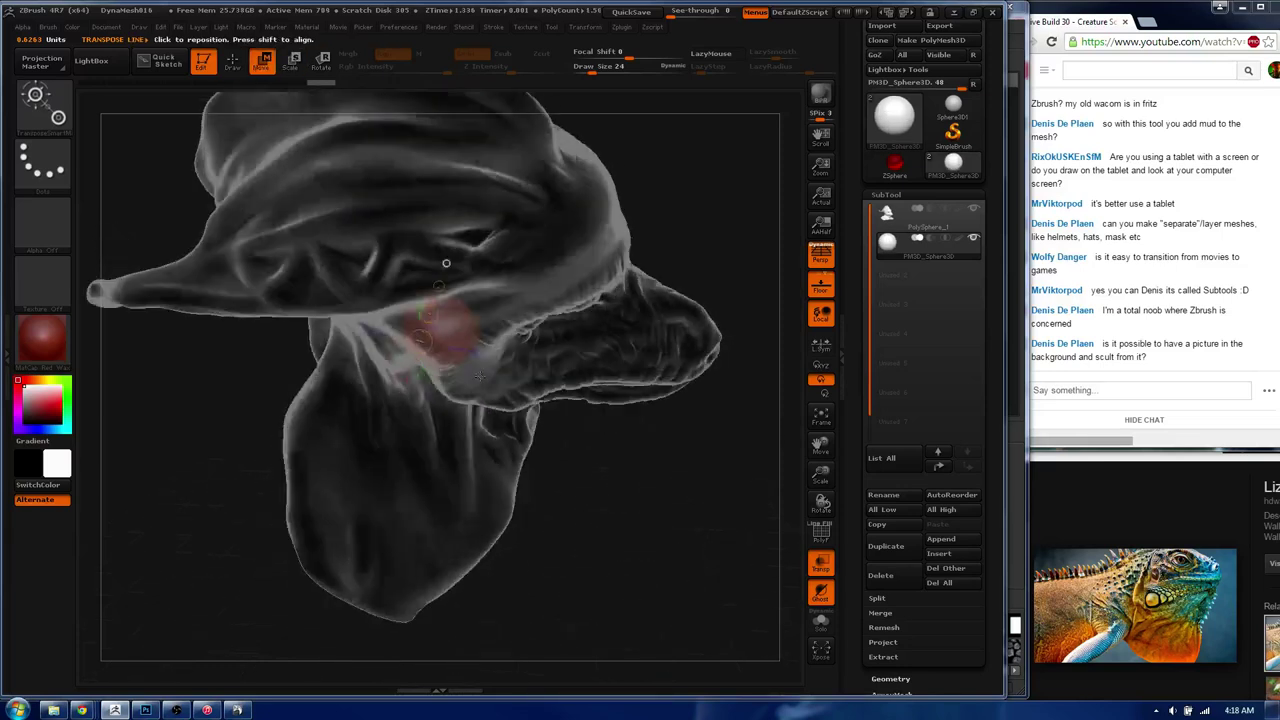
pyautogui.moveTo(443, 335)
pyautogui.mouseDown()
pyautogui.moveTo(565, 315)
pyautogui.moveTo(540, 249)
pyautogui.moveTo(430, 352)
pyautogui.mouseUp()
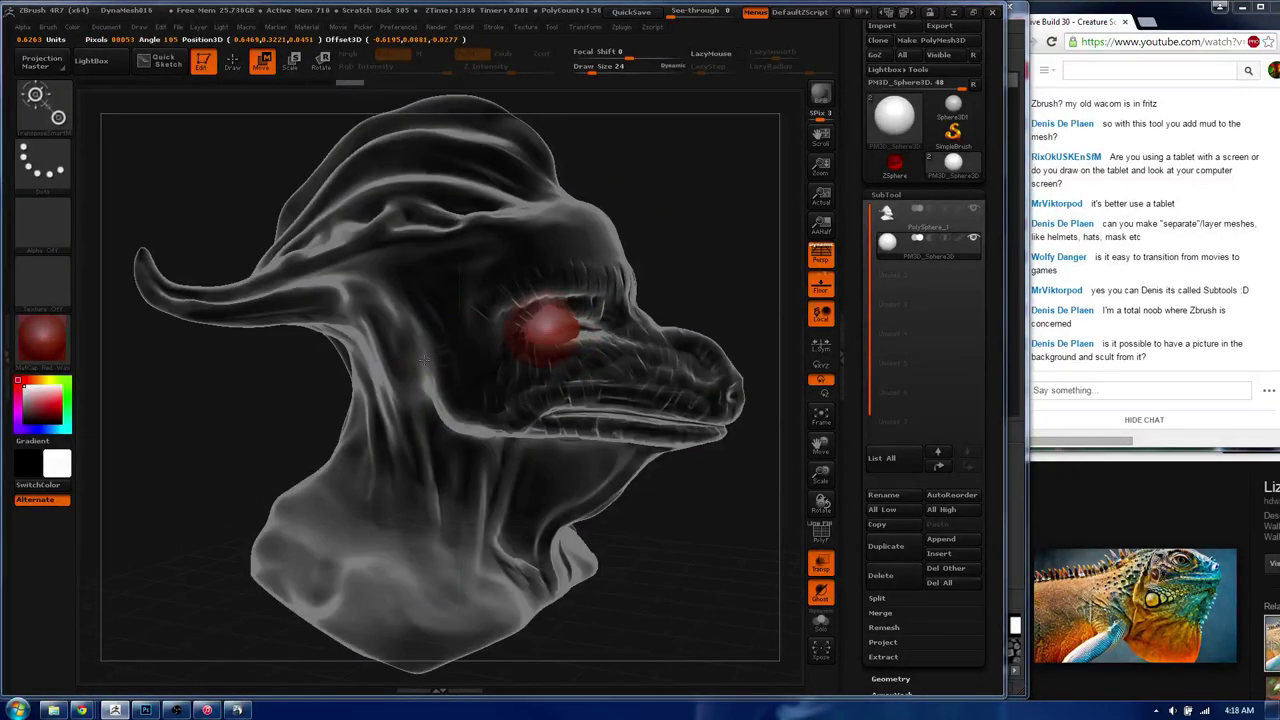
pyautogui.moveTo(430, 352)
pyautogui.mouseDown()
pyautogui.moveTo(440, 372)
pyautogui.moveTo(571, 307)
pyautogui.moveTo(450, 320)
pyautogui.moveTo(475, 318)
pyautogui.mouseUp()
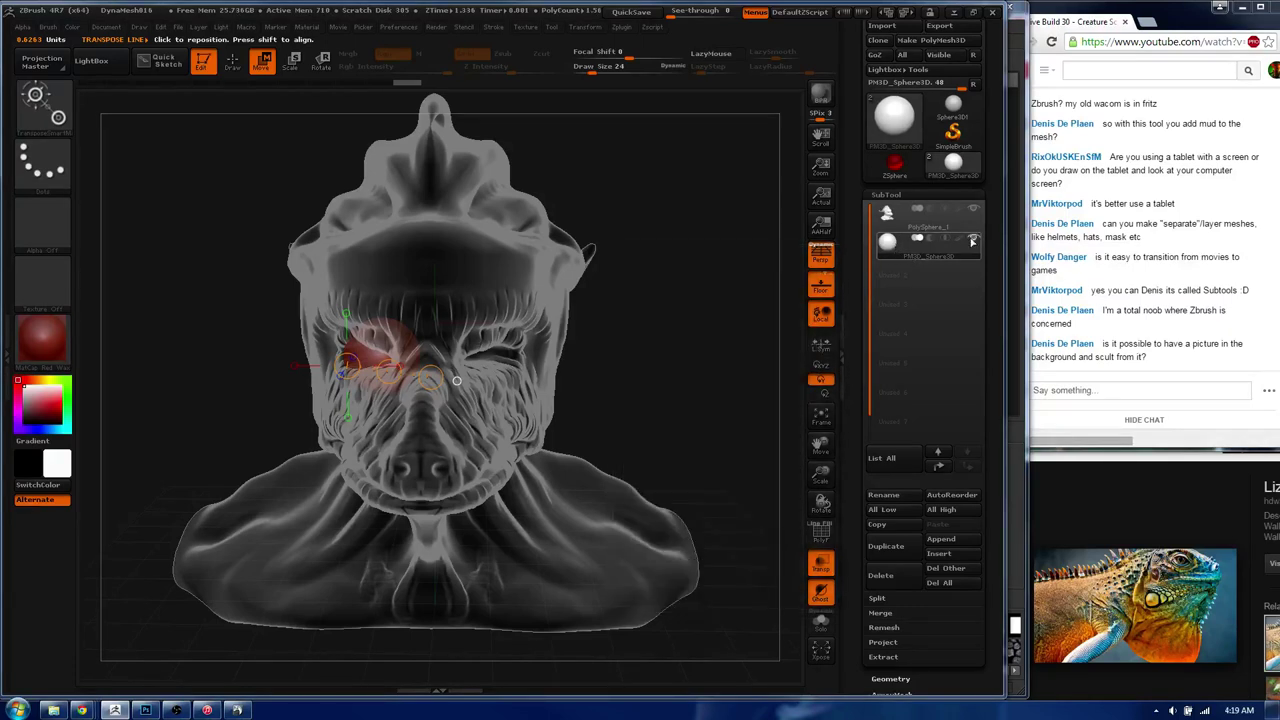
# - Duplicate the sphere subtool, expand Remesh and Split, and bring Chrome's Wacom Cintiq page forward
pyautogui.click(900, 550)
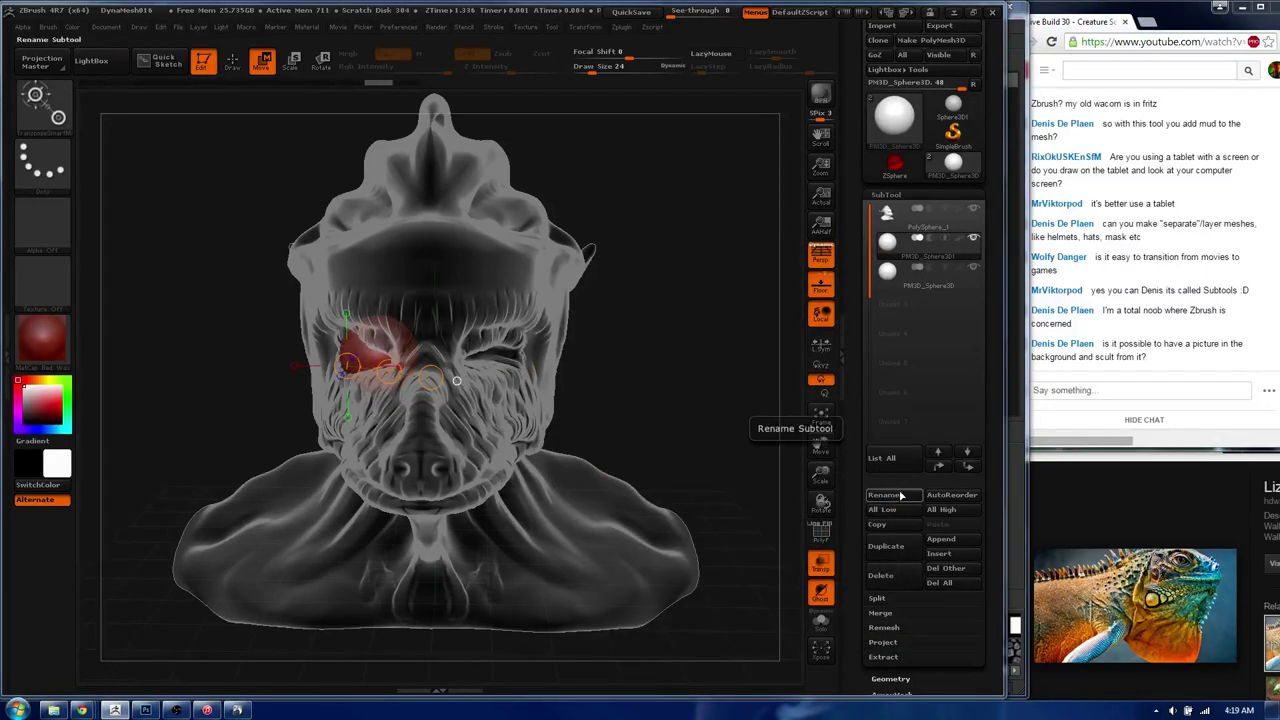
pyautogui.click(889, 628)
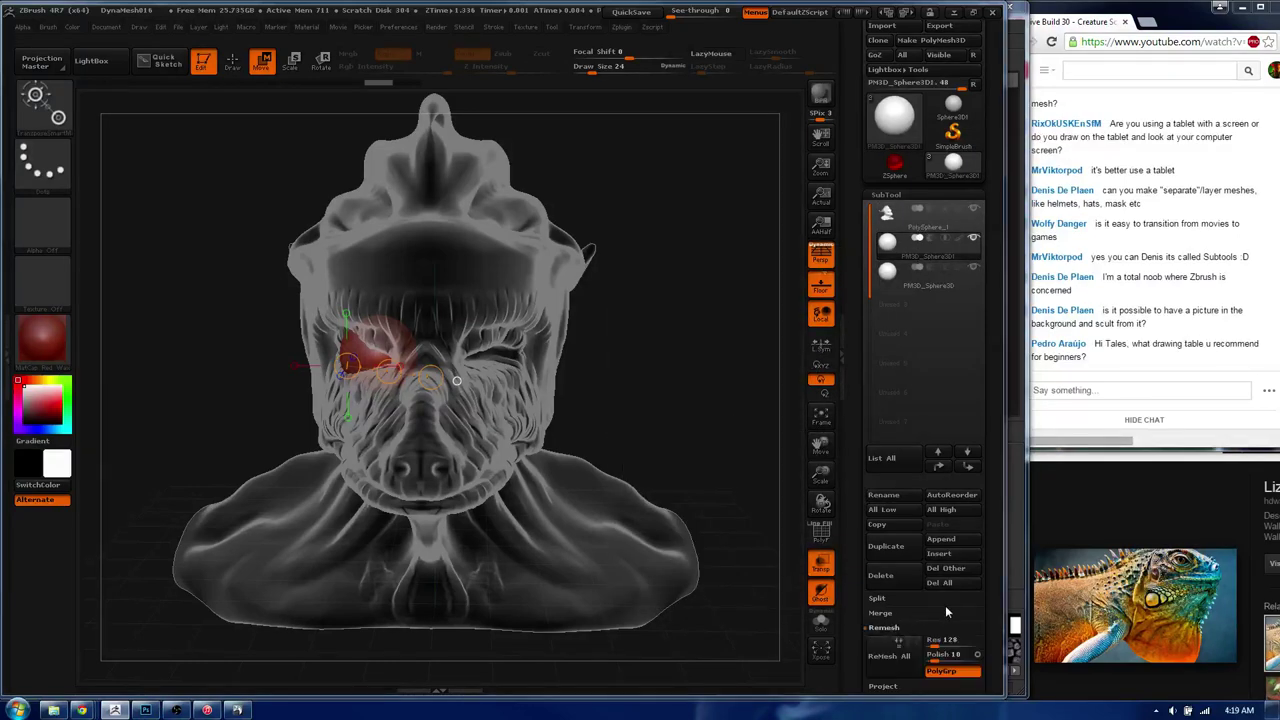
pyautogui.click(896, 600)
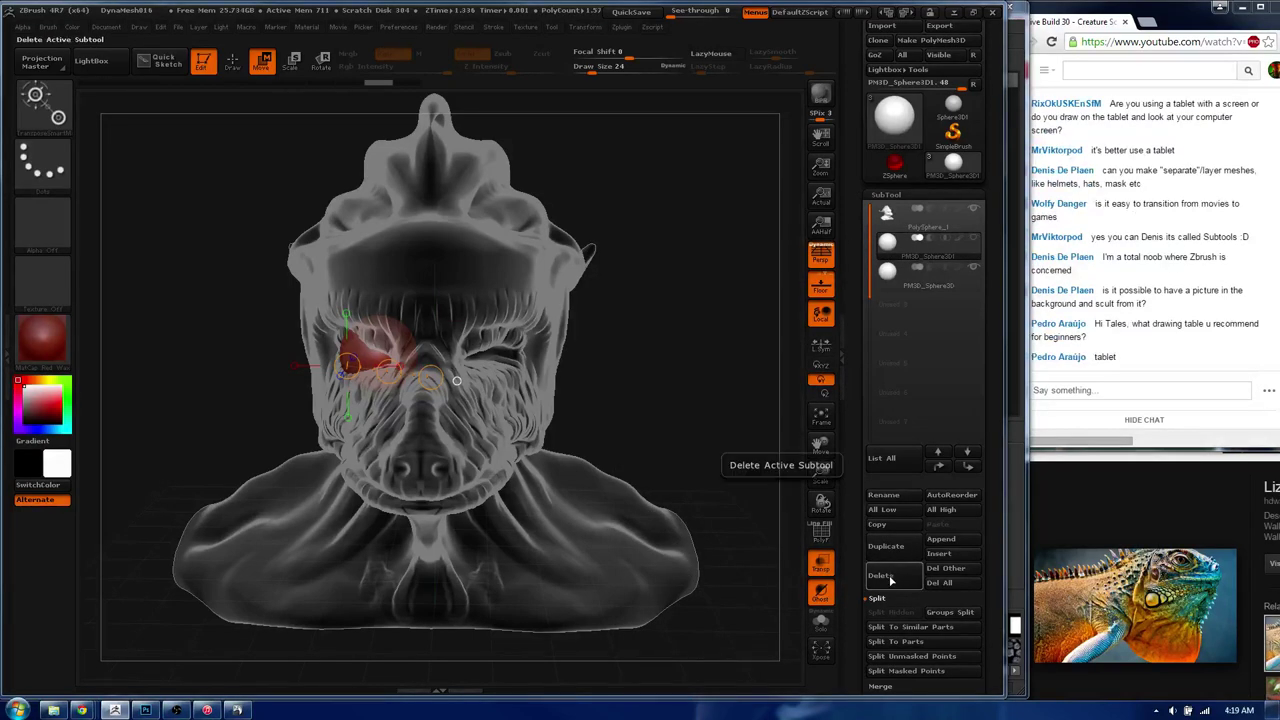
pyautogui.moveTo(952, 165)
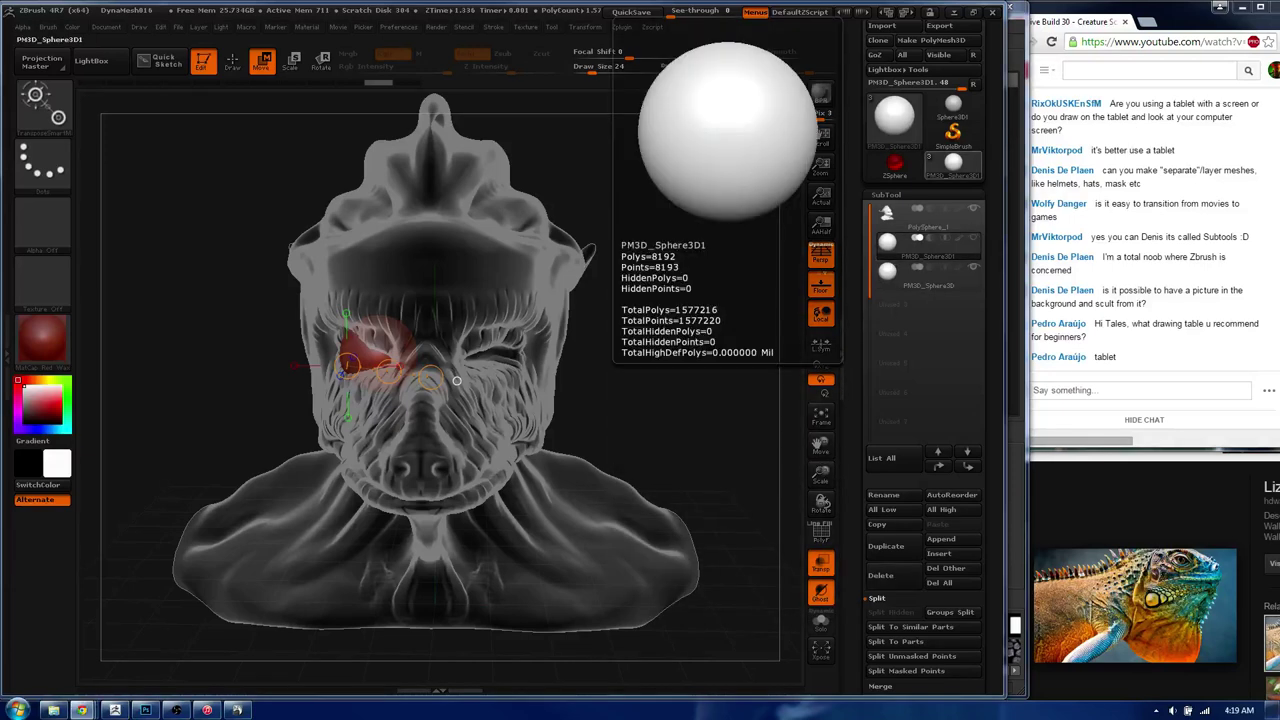
pyautogui.hotkey('alt', 'Tab')
pyautogui.moveTo(391, 175); pyautogui.dragTo(534, 38)
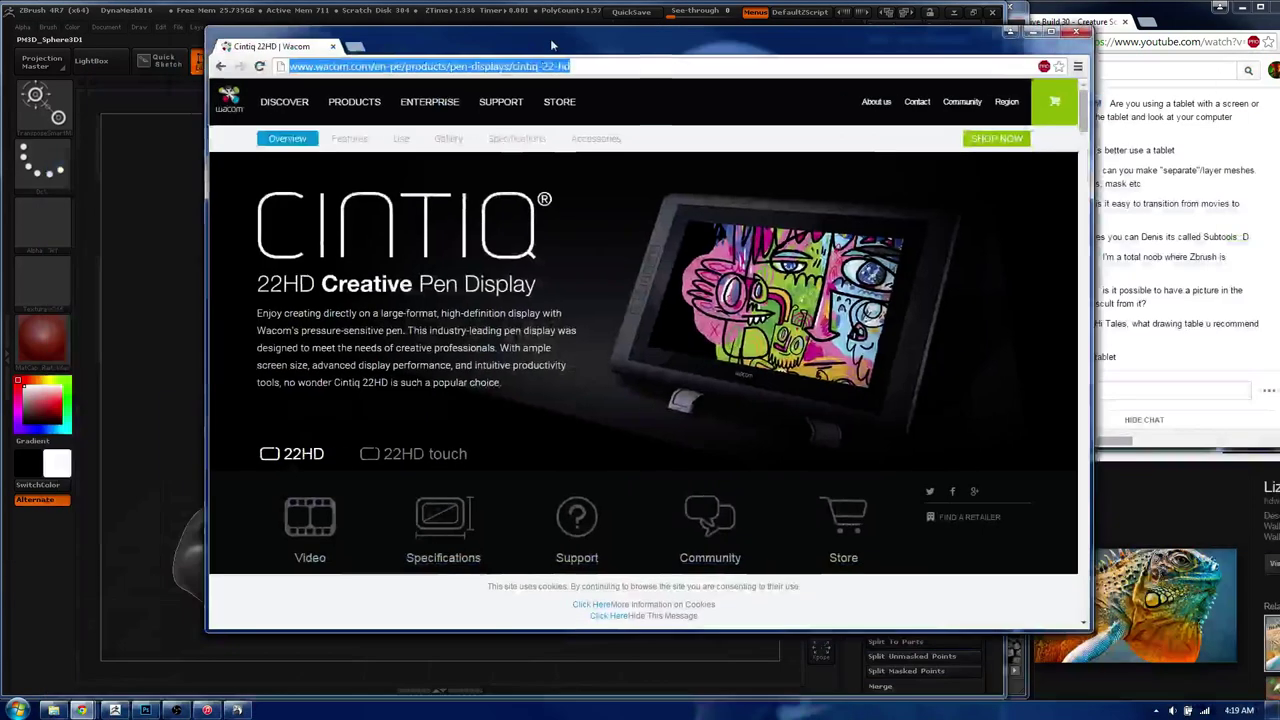
# - Browse wacom.com's Pen tablets to the Intuos Pro medium page, then close the browser
pyautogui.click(355, 108)
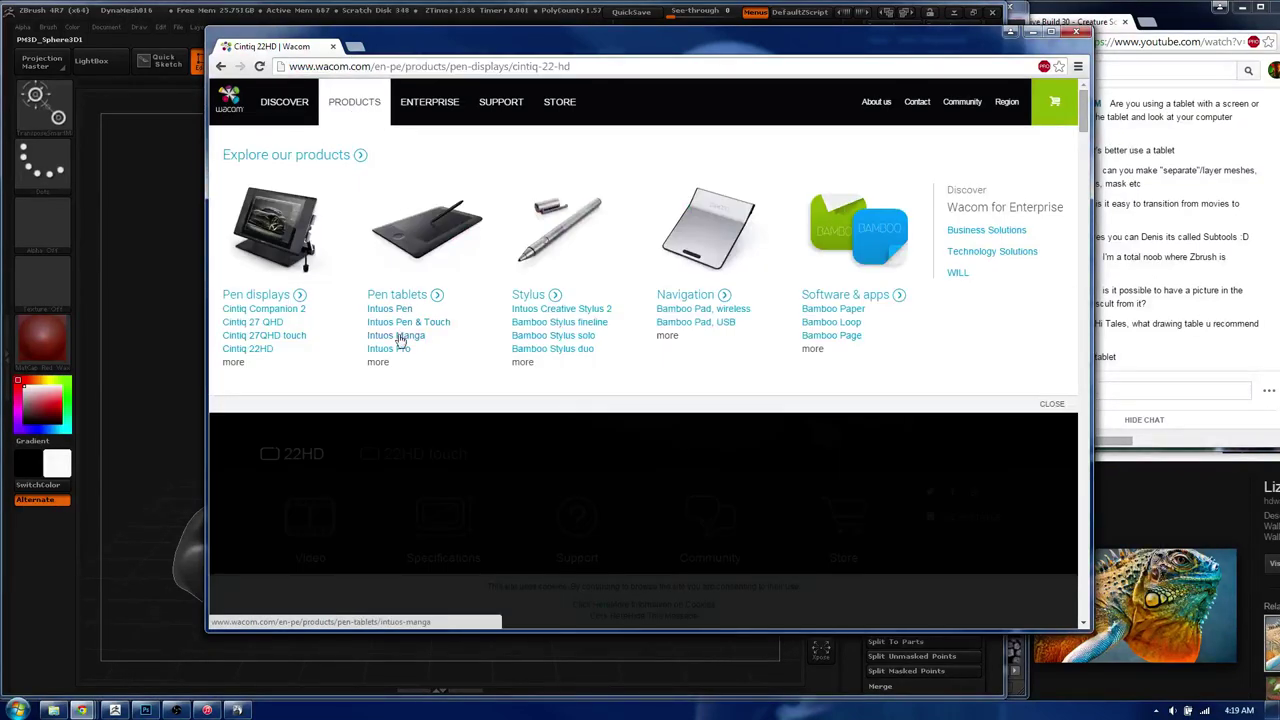
pyautogui.click(413, 240)
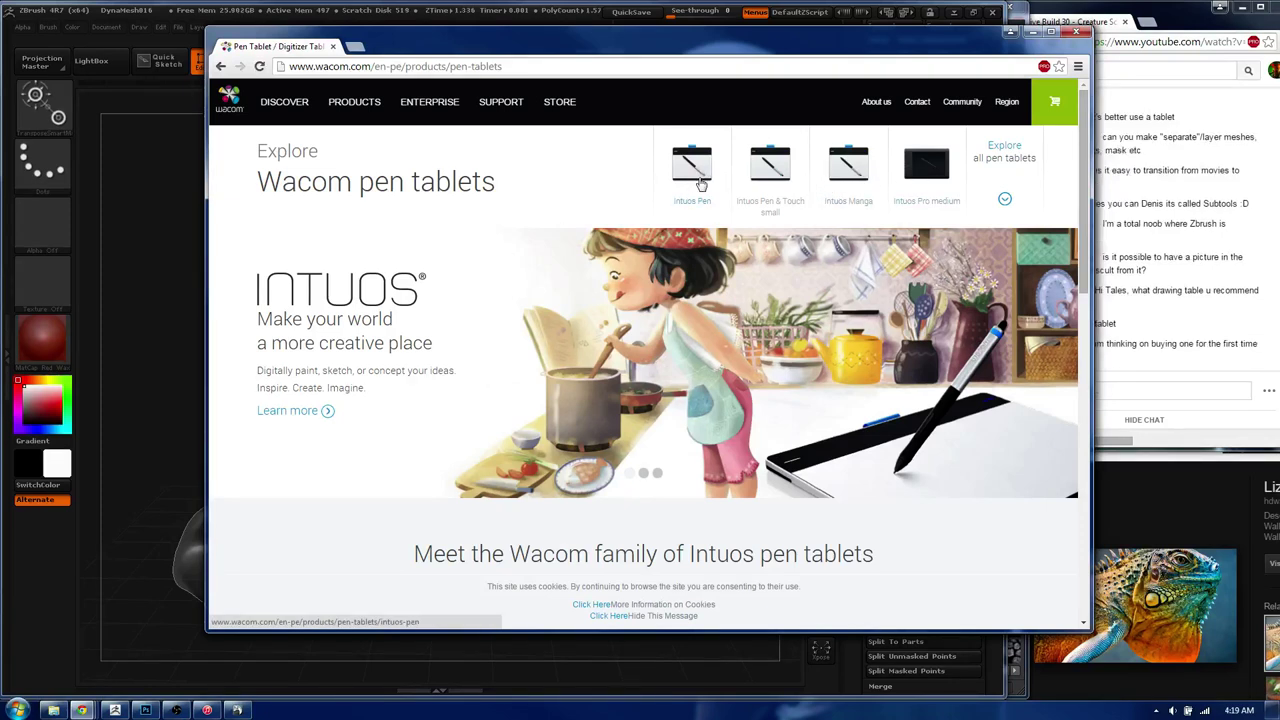
pyautogui.click(920, 176)
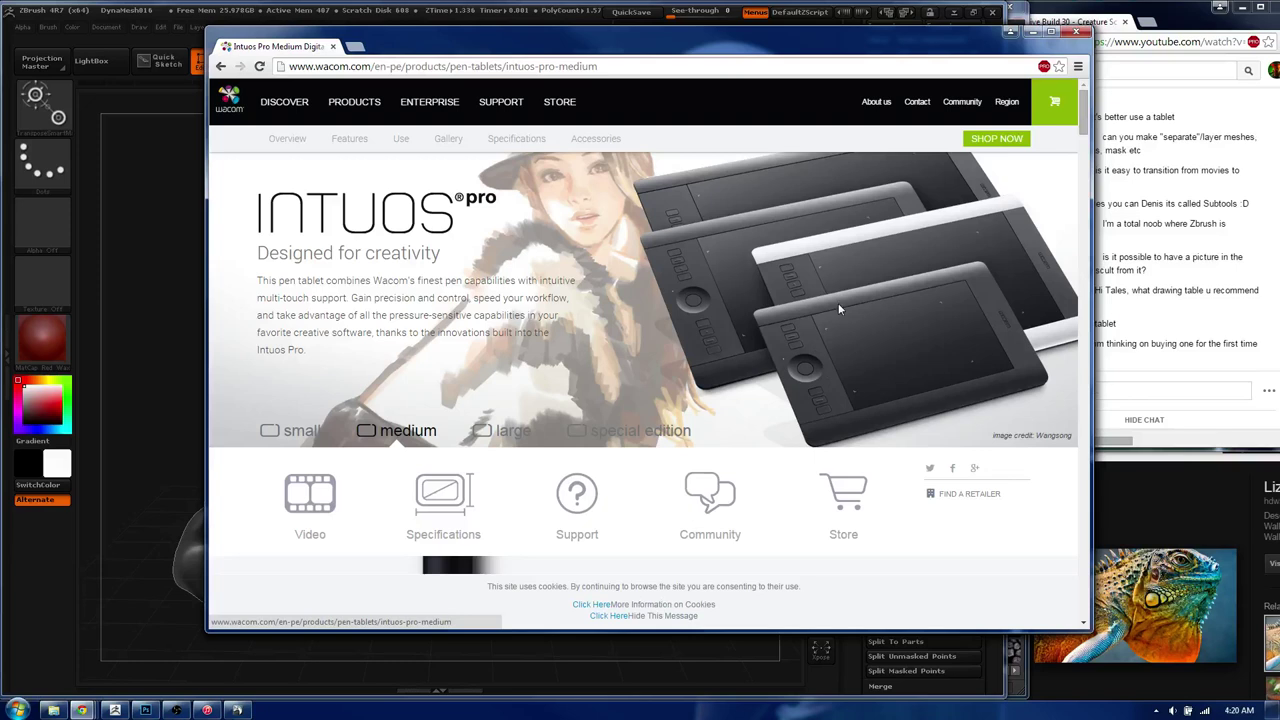
pyautogui.hotkey('ctrl', 'w')
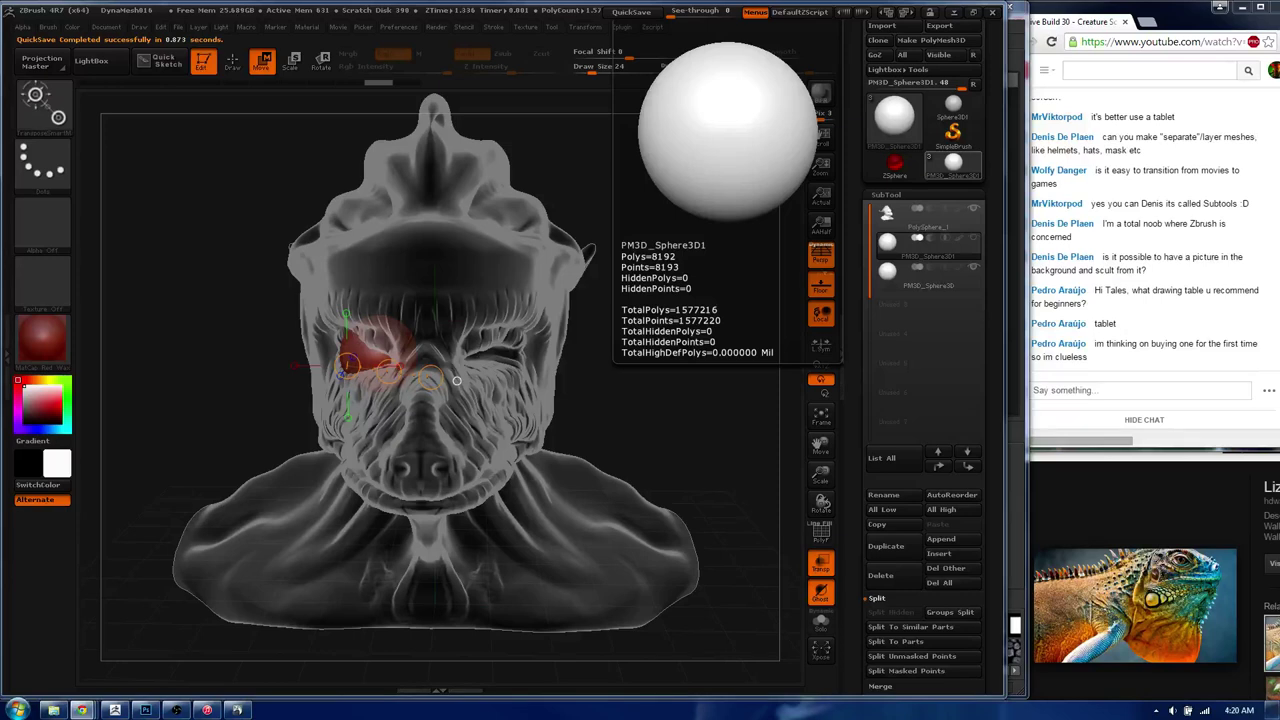
# - Select the PM3D_Sphere3D subtool and delete it, confirming with OK
pyautogui.moveTo(487, 217); pyautogui.dragTo(334, 77)
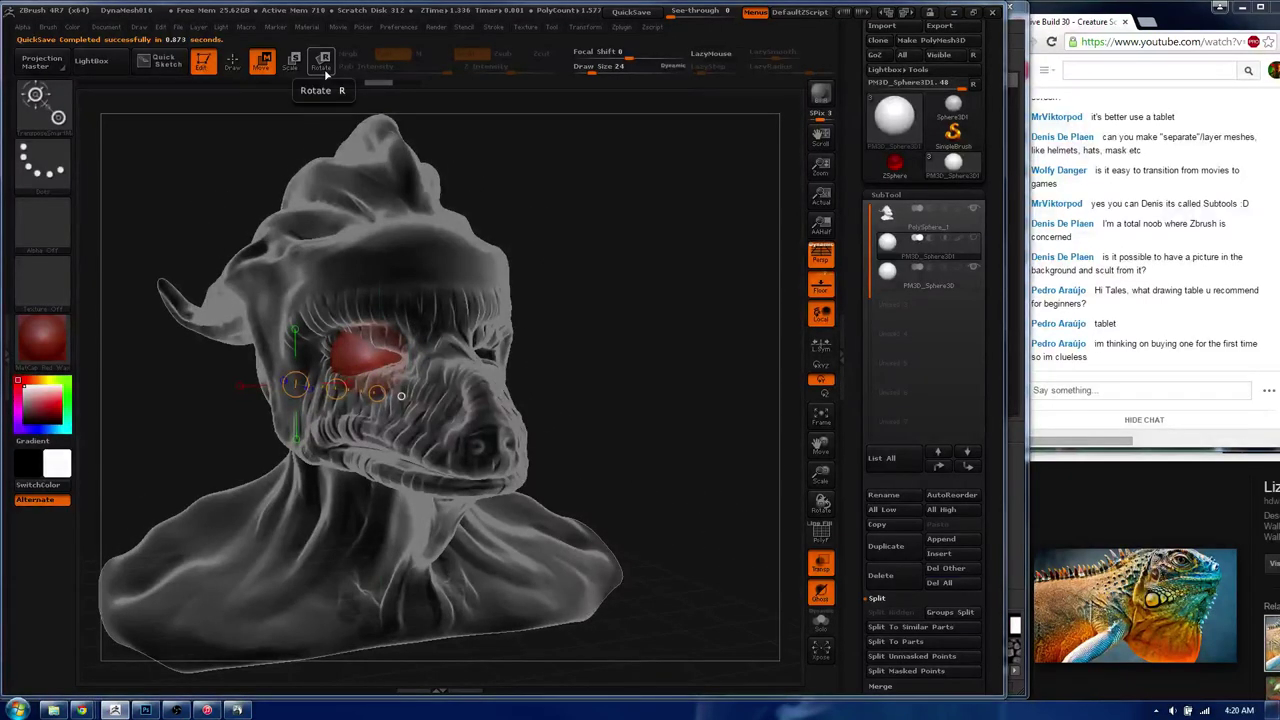
pyautogui.keyDown('alt'); pyautogui.moveTo(400, 250); pyautogui.dragTo(506, 392); pyautogui.keyUp('alt')
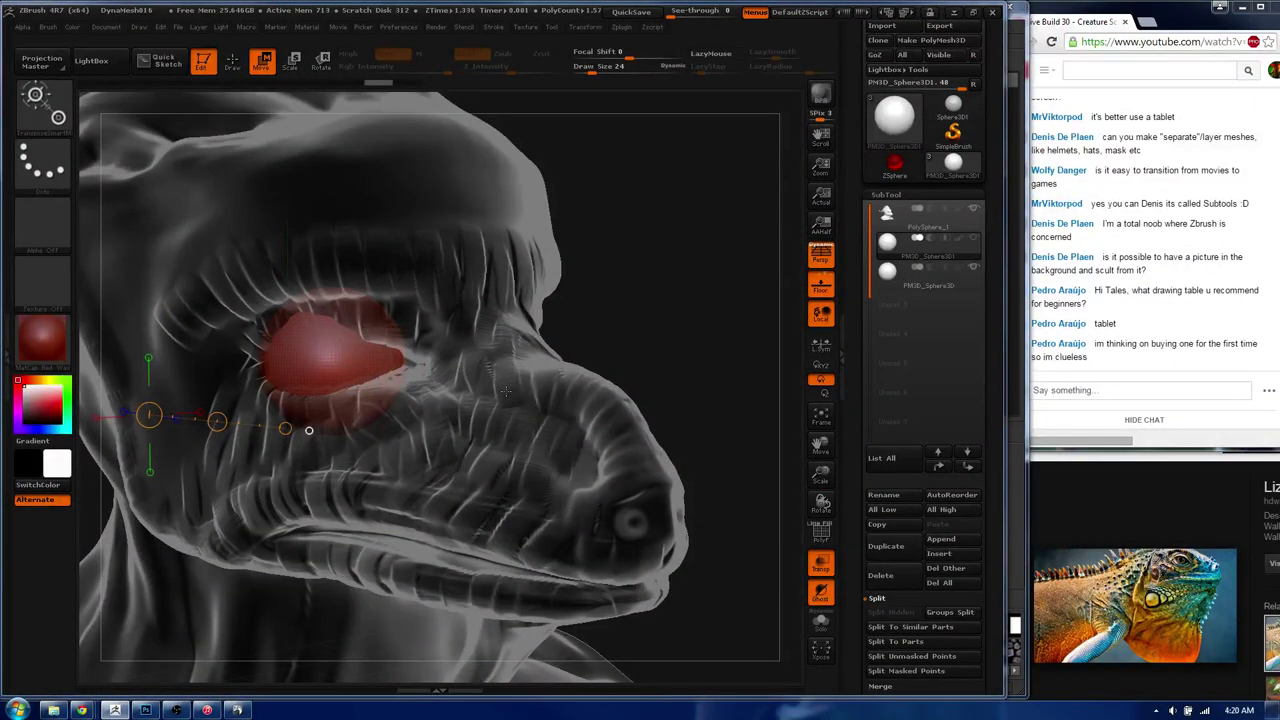
pyautogui.moveTo(560, 200); pyautogui.dragTo(509, 219)
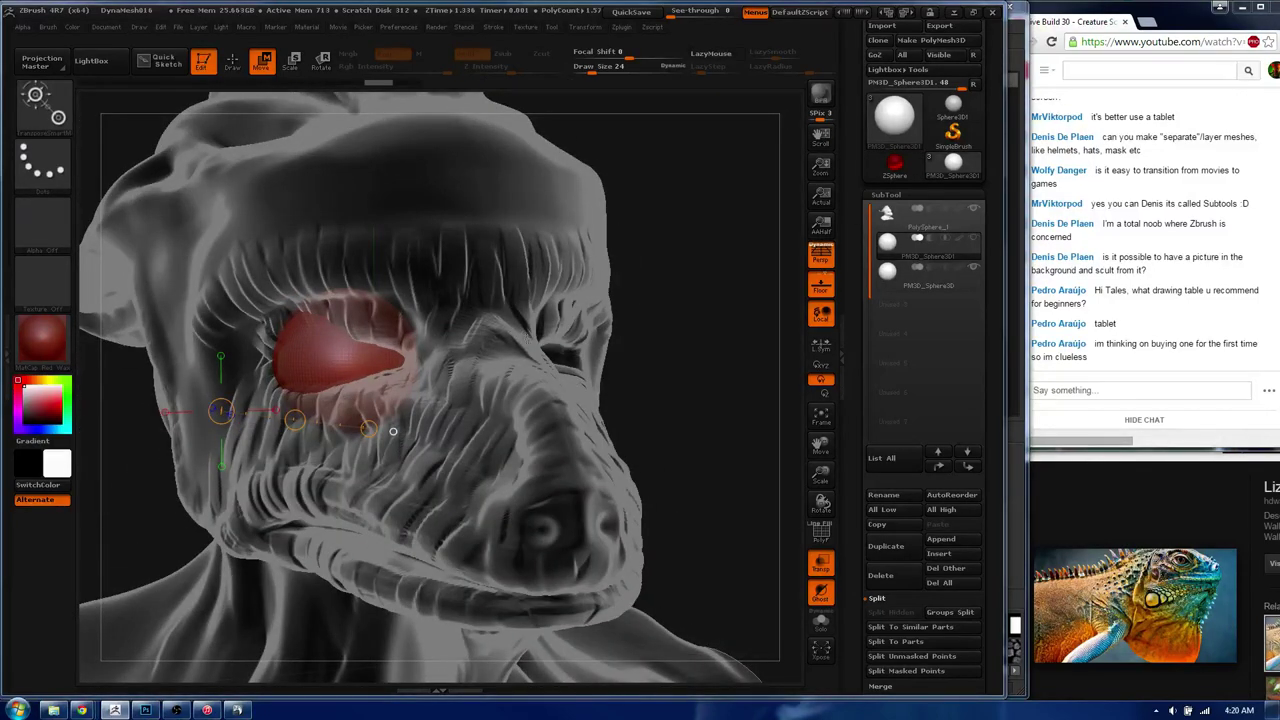
pyautogui.moveTo(640, 300); pyautogui.dragTo(690, 310)
pyautogui.click(920, 272)
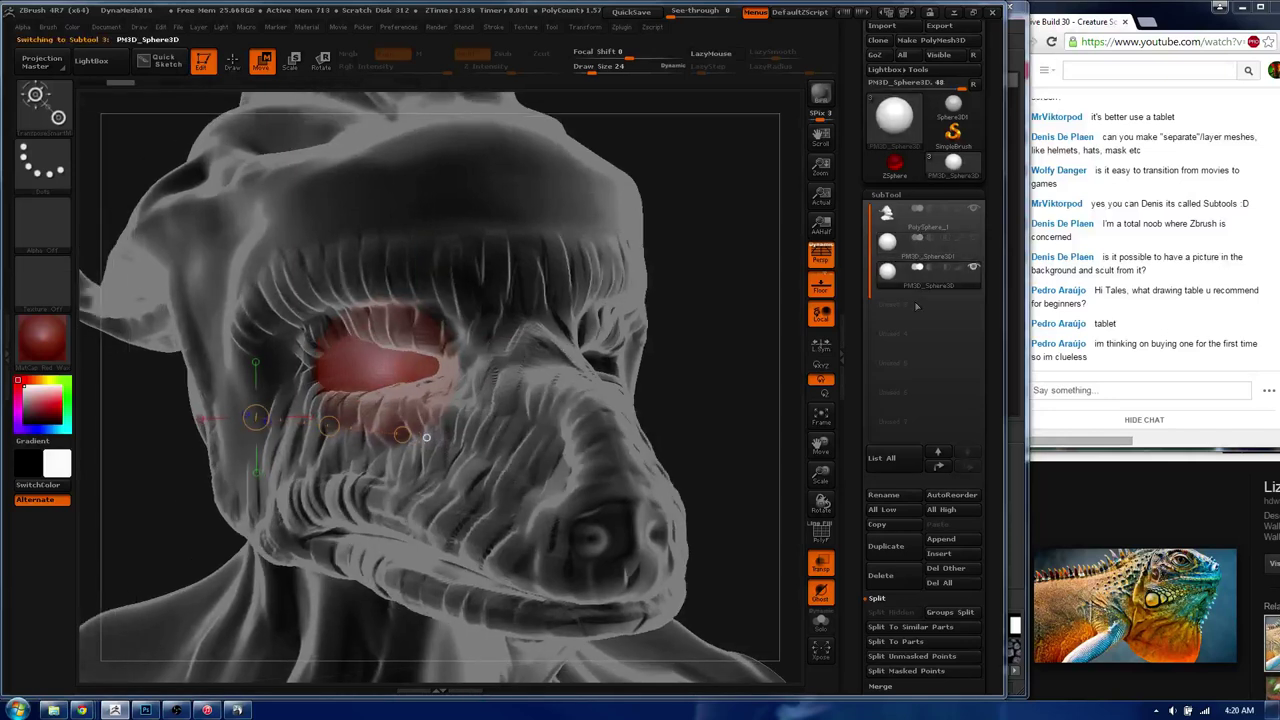
pyautogui.click(881, 575)
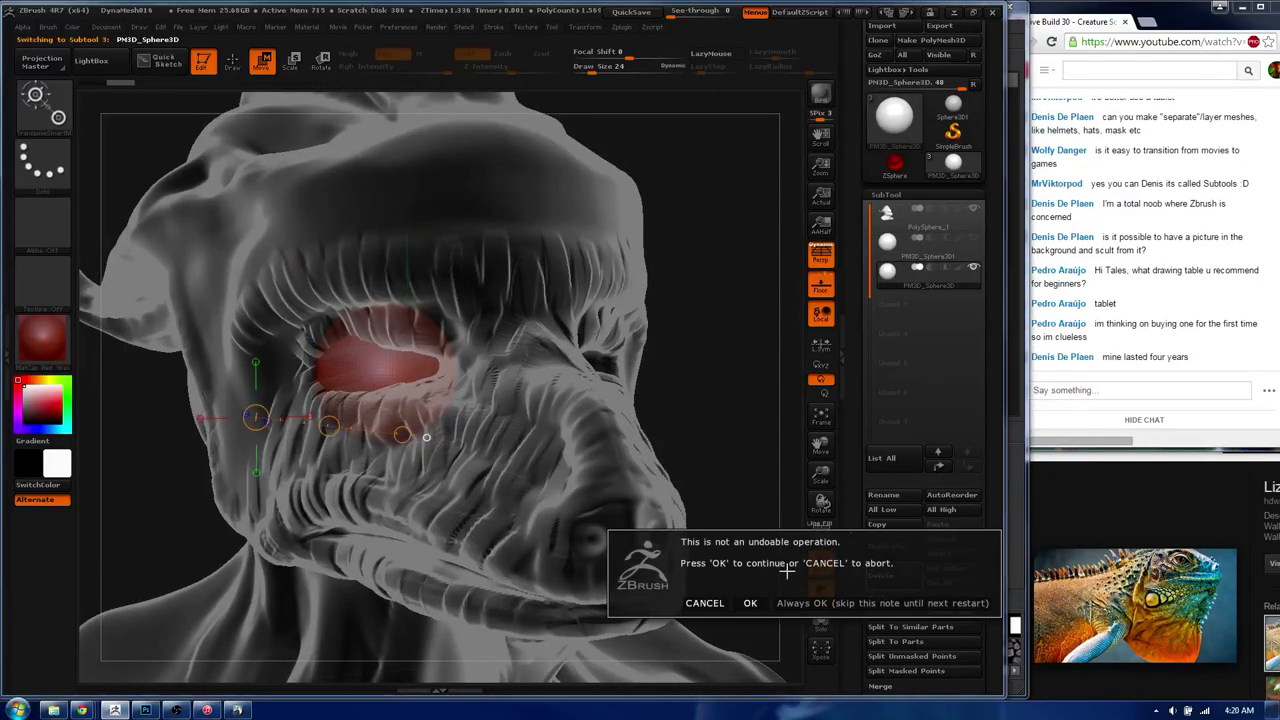
pyautogui.click(750, 603)
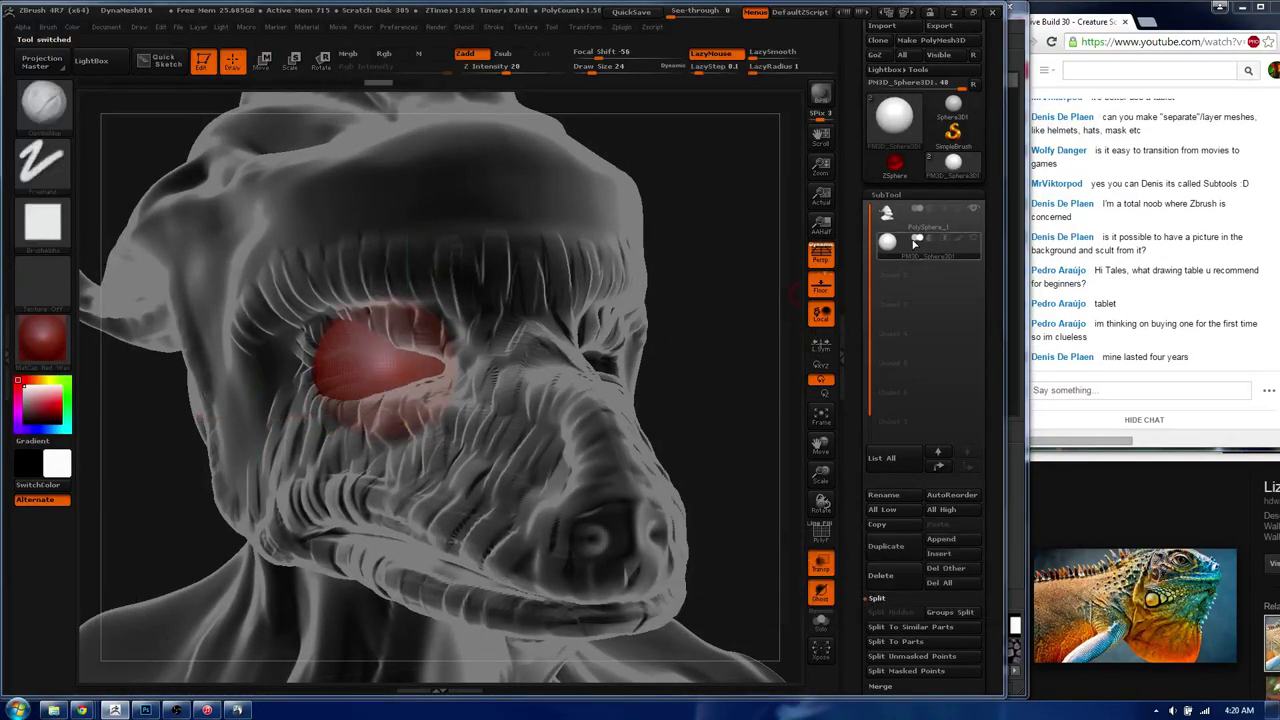
# - Nudge the eyeball with the Move tool and turn off transparency for solid shading
pyautogui.click(265, 60)
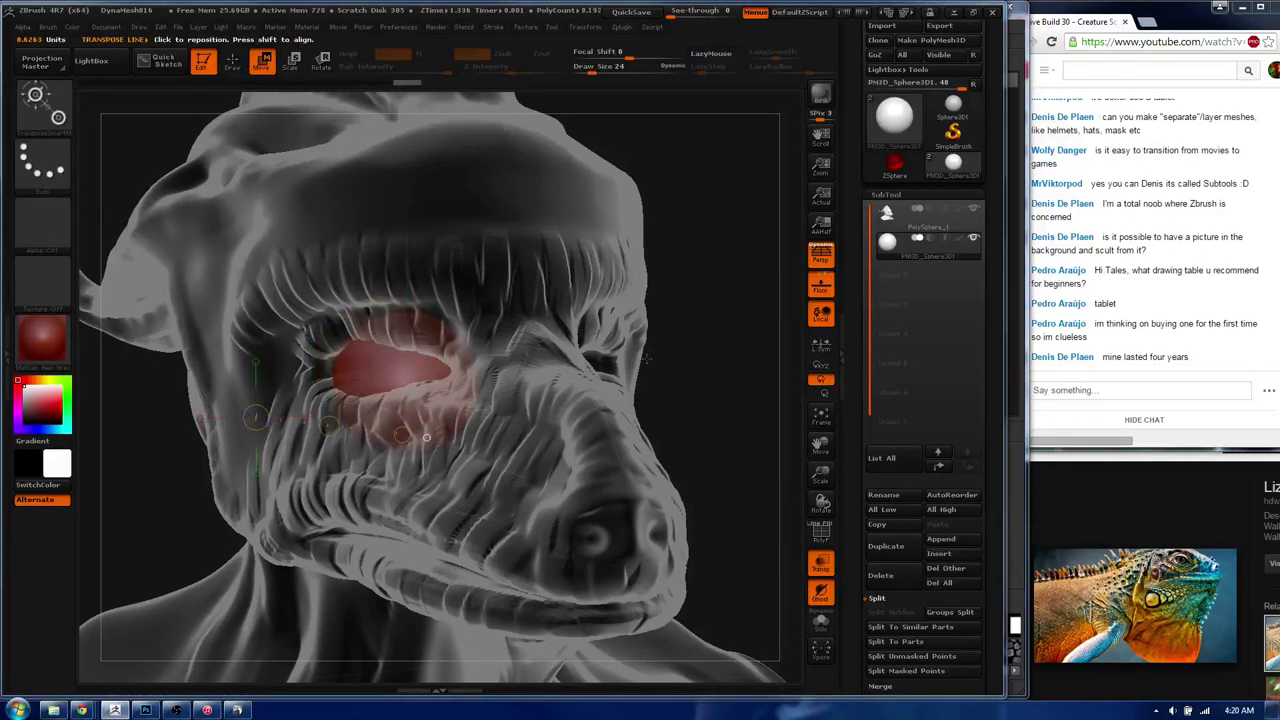
pyautogui.moveTo(345, 441)
pyautogui.mouseDown()
pyautogui.moveTo(300, 430)
pyautogui.moveTo(446, 430)
pyautogui.mouseUp()
pyautogui.scroll(-5, 990, 492)
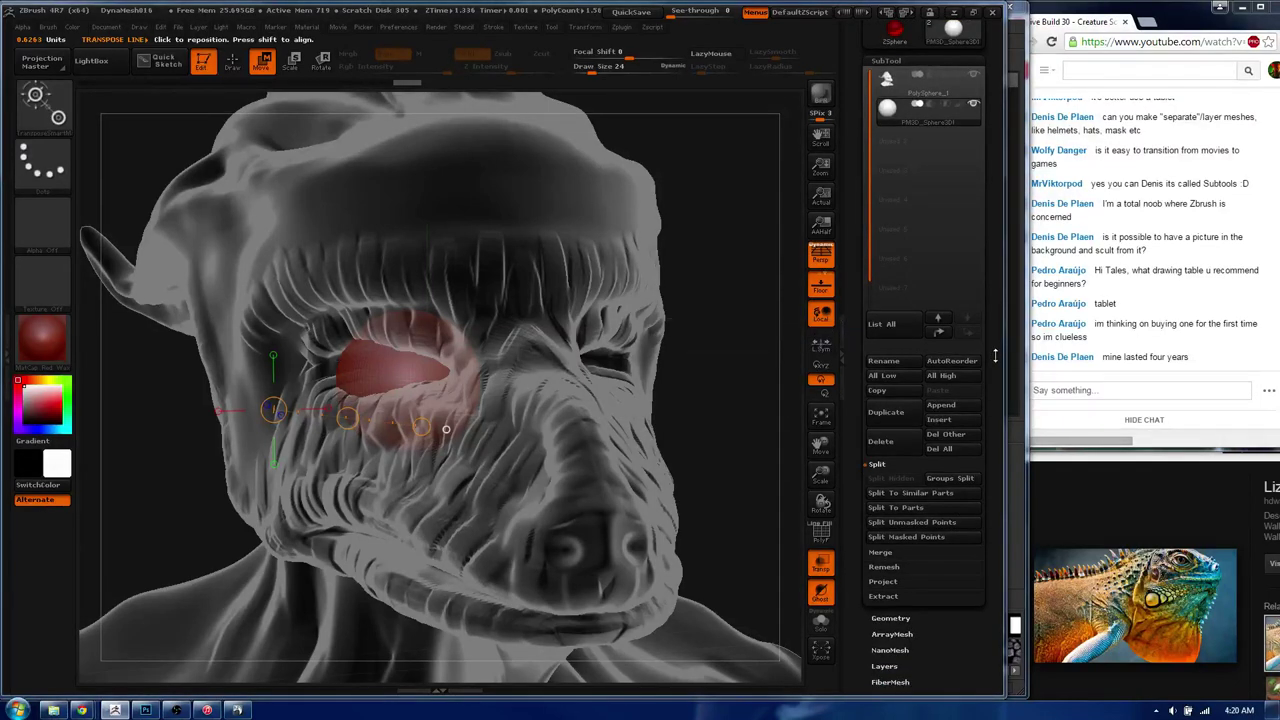
pyautogui.click(903, 566)
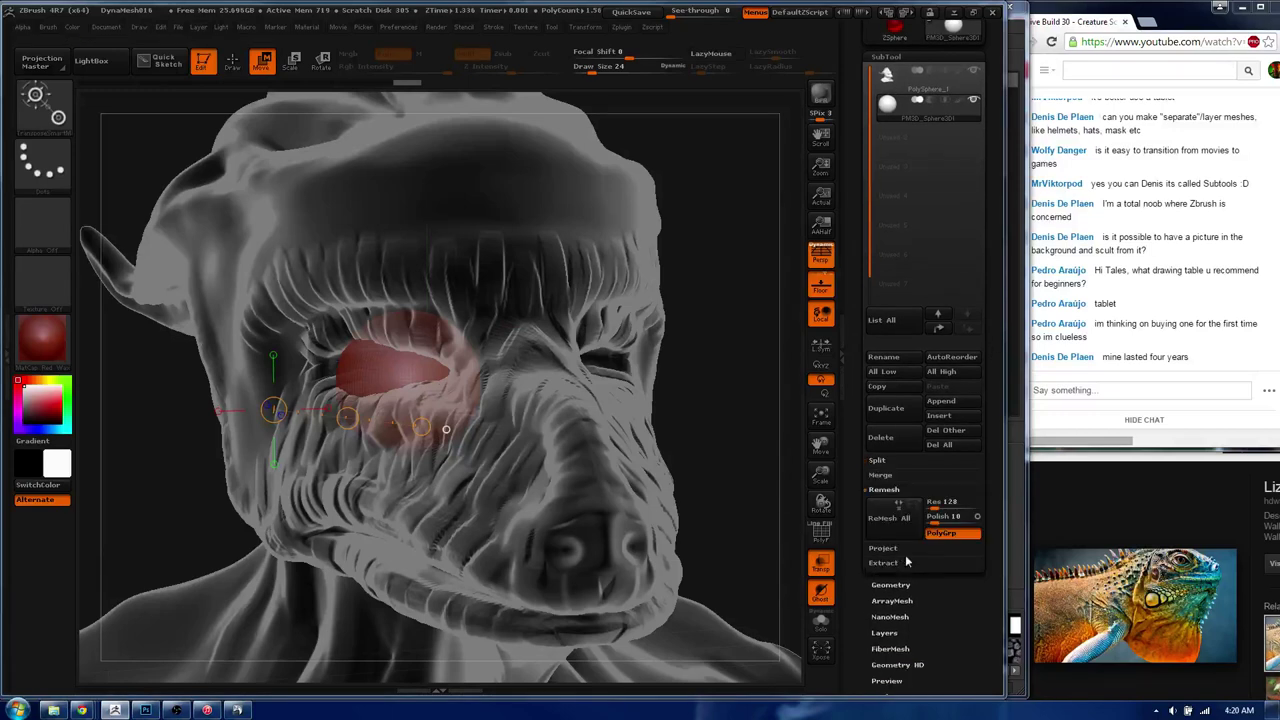
pyautogui.moveTo(820, 500); pyautogui.dragTo(818, 540)
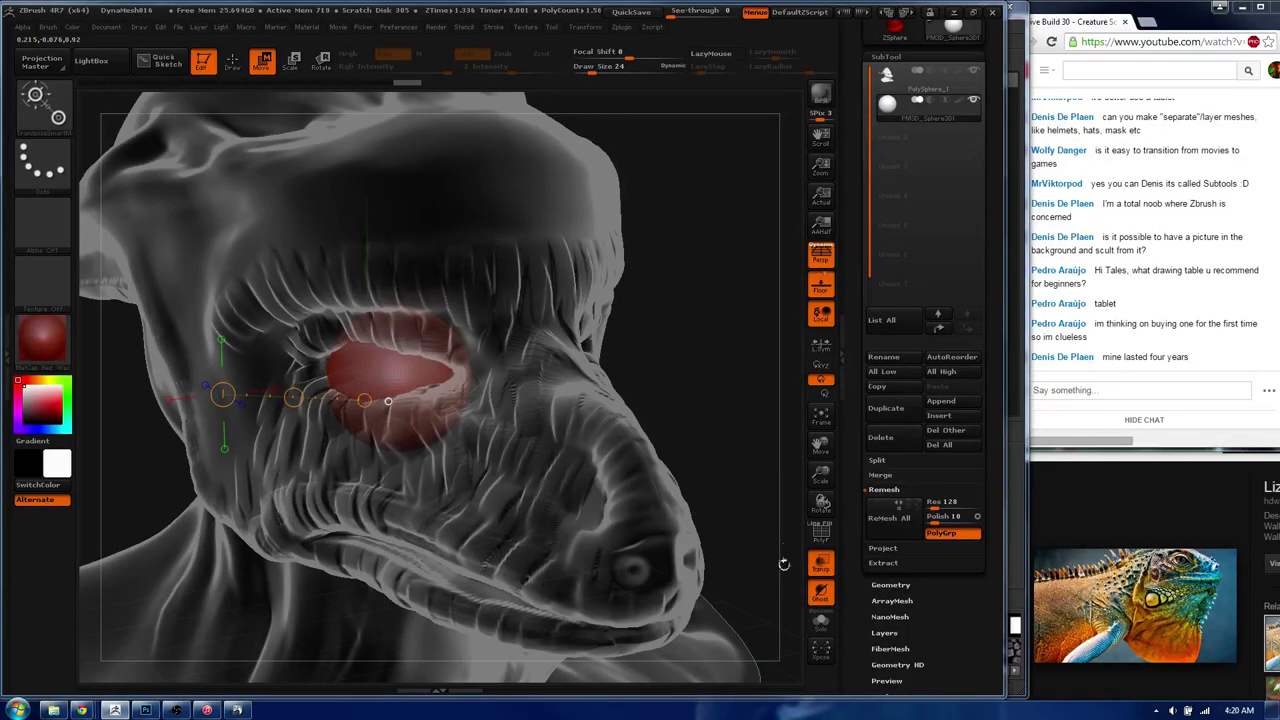
pyautogui.click(820, 562)
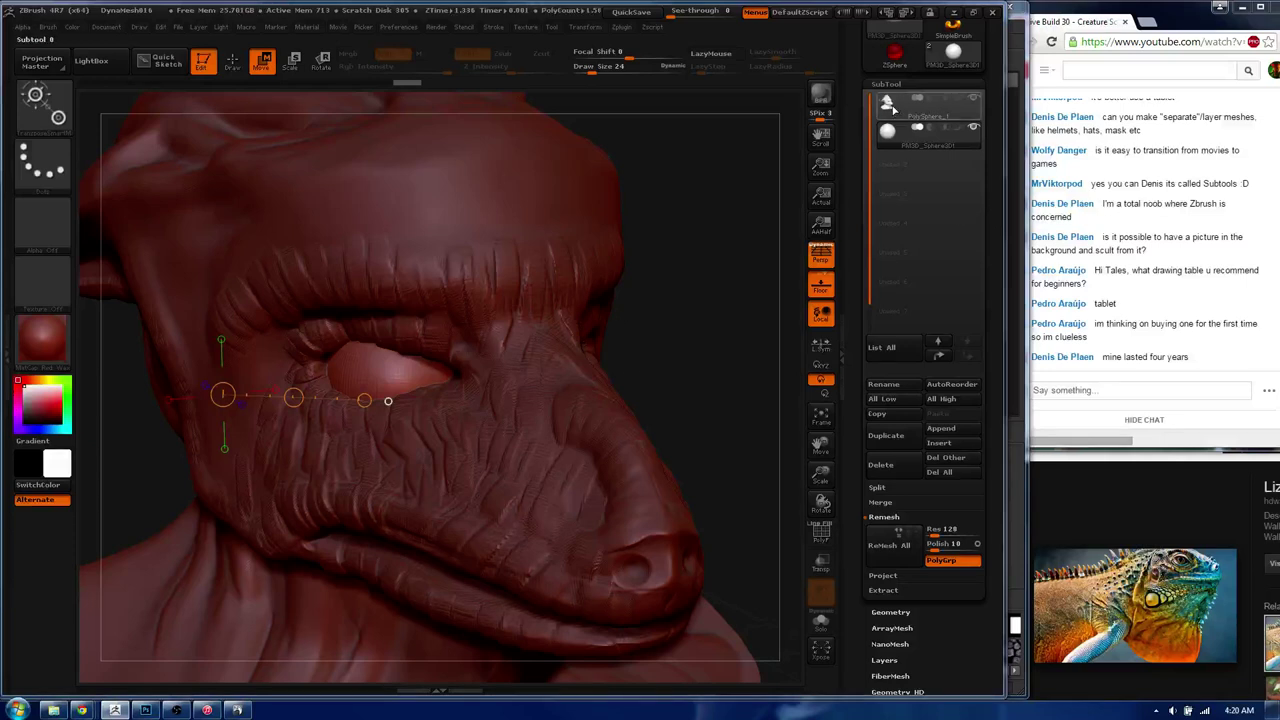
# - Make the head active, push the cheek with a move stroke, and return to Draw mode
pyautogui.keyDown('alt'); pyautogui.click(440, 362); pyautogui.keyUp('alt')
pyautogui.moveTo(700, 200); pyautogui.dragTo(640, 240)
pyautogui.moveTo(367, 497); pyautogui.dragTo(489, 477)
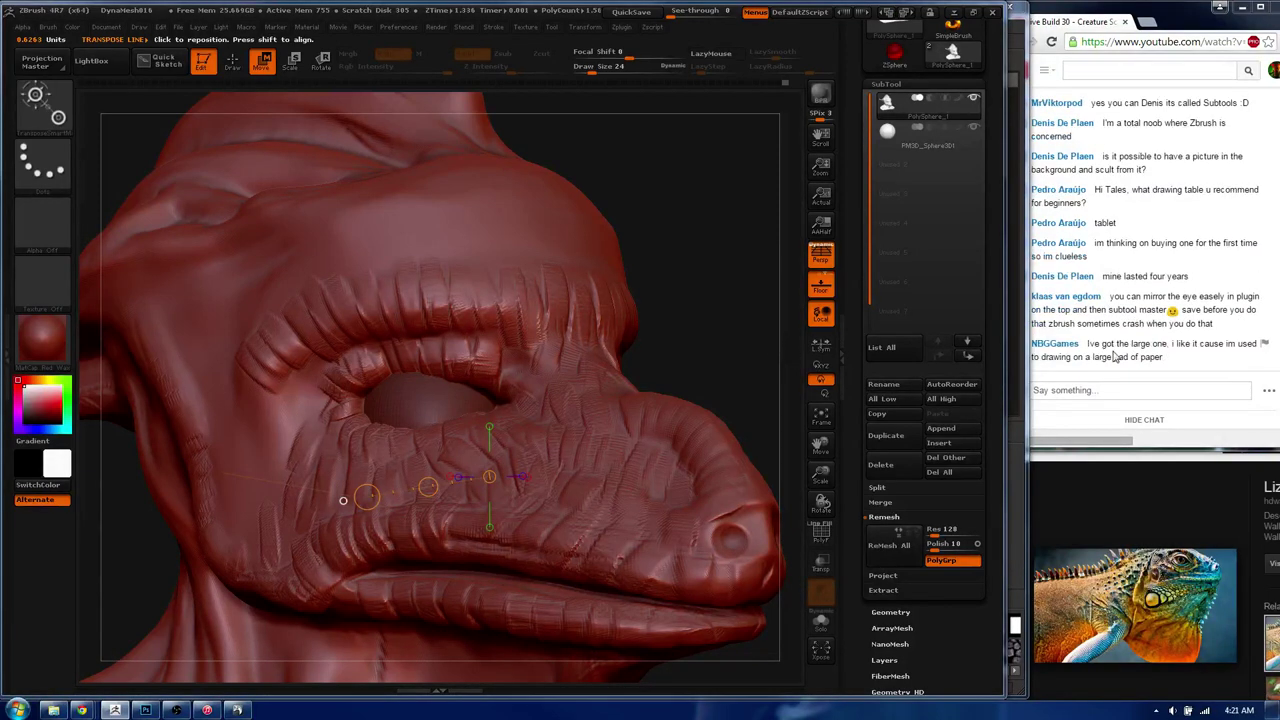
pyautogui.moveTo(600, 140); pyautogui.dragTo(528, 97)
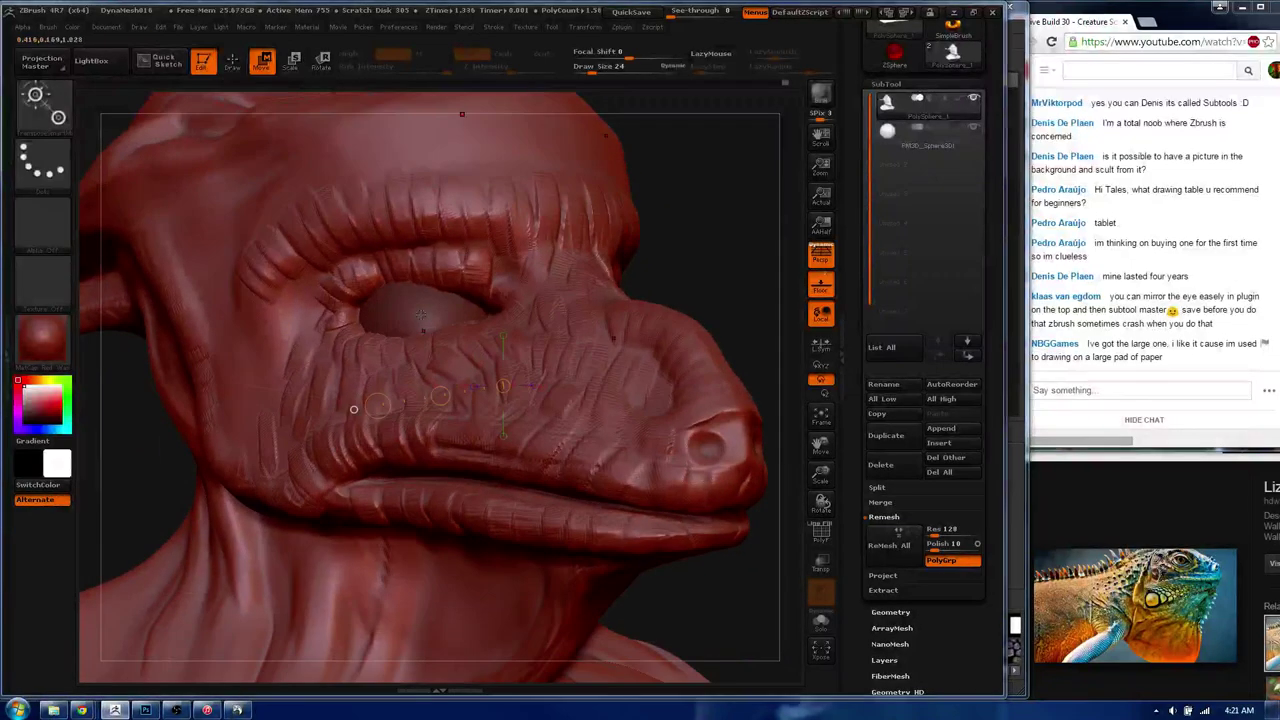
pyautogui.moveTo(421, 316); pyautogui.dragTo(376, 249)
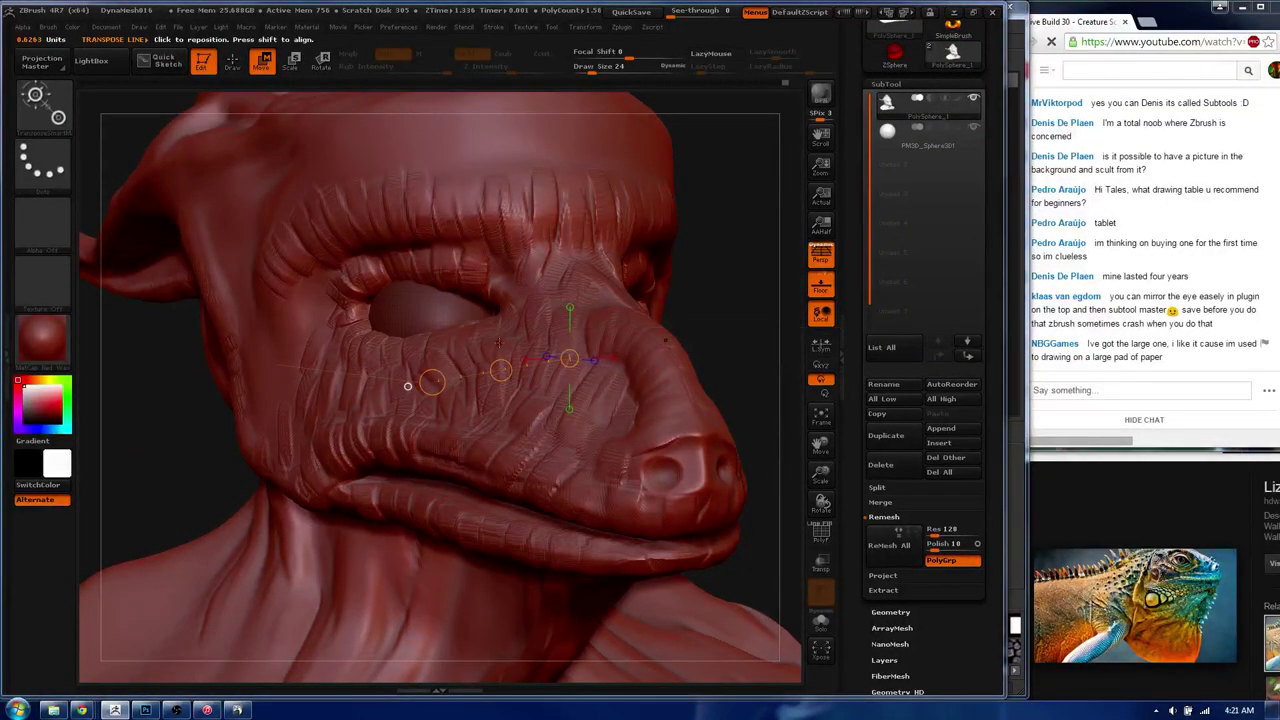
pyautogui.moveTo(407, 386); pyautogui.dragTo(437, 421)
pyautogui.press('q')
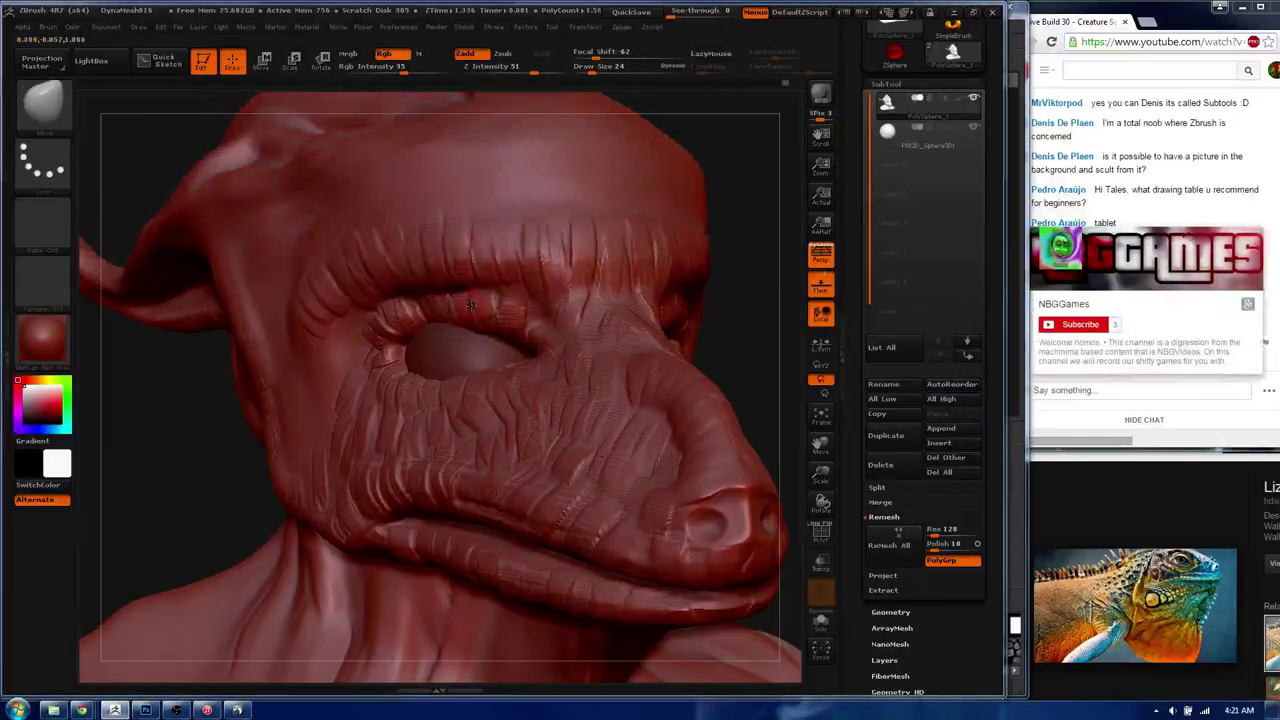
pyautogui.moveTo(469, 327)
pyautogui.mouseDown()
pyautogui.moveTo(433, 320)
pyautogui.moveTo(487, 349)
pyautogui.moveTo(524, 330)
pyautogui.mouseUp()
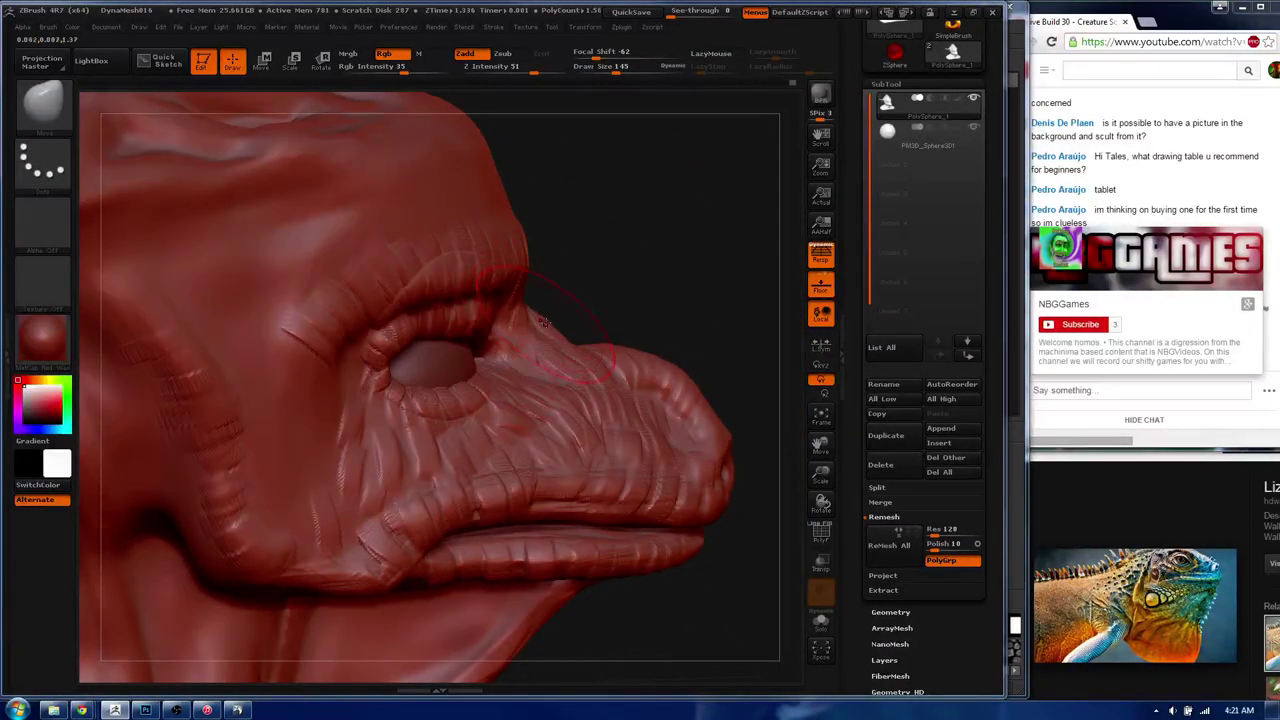
# - Set Draw Size to 311 and Focal Shift to 33, then zoom in on the eye and snout
pyautogui.press('s')
pyautogui.moveTo(523, 255)
pyautogui.mouseDown()
pyautogui.moveTo(556, 332)
pyautogui.moveTo(534, 171)
pyautogui.mouseUp()
pyautogui.press('space')
pyautogui.moveTo(536, 328); pyautogui.dragTo(535, 322)
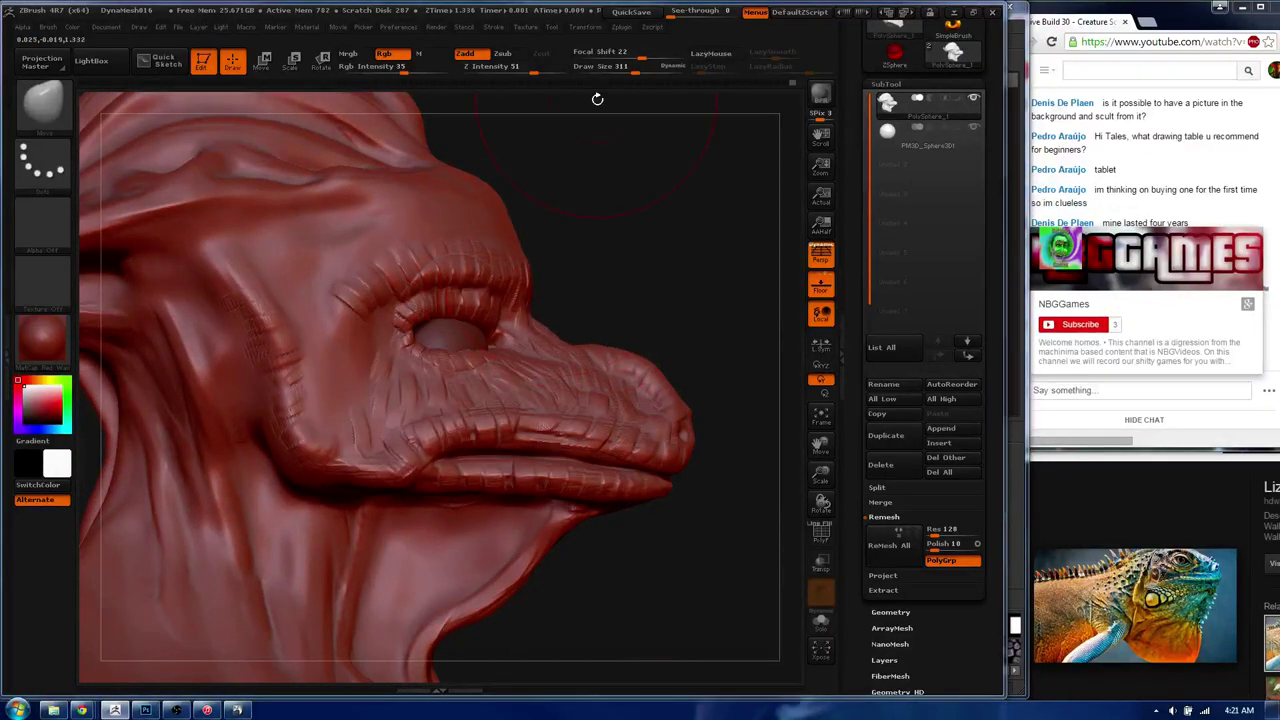
pyautogui.moveTo(619, 56); pyautogui.dragTo(624, 56)
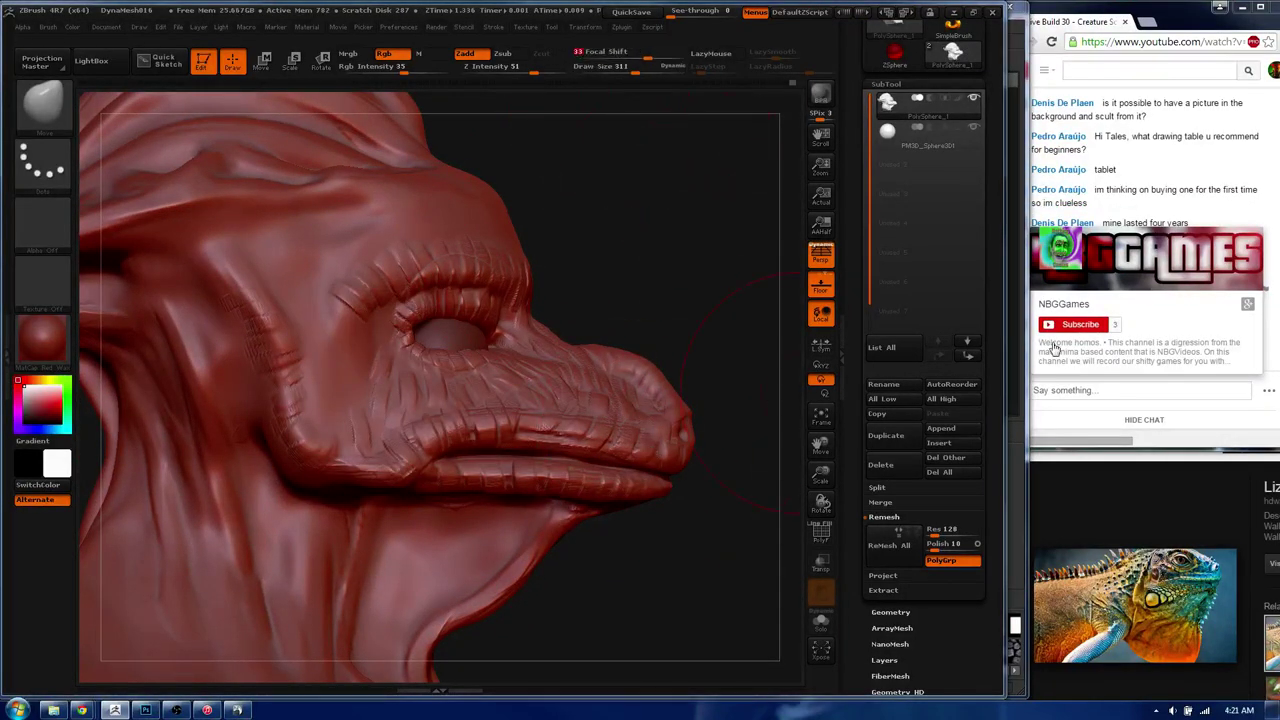
pyautogui.moveTo(410, 340); pyautogui.dragTo(415, 350)
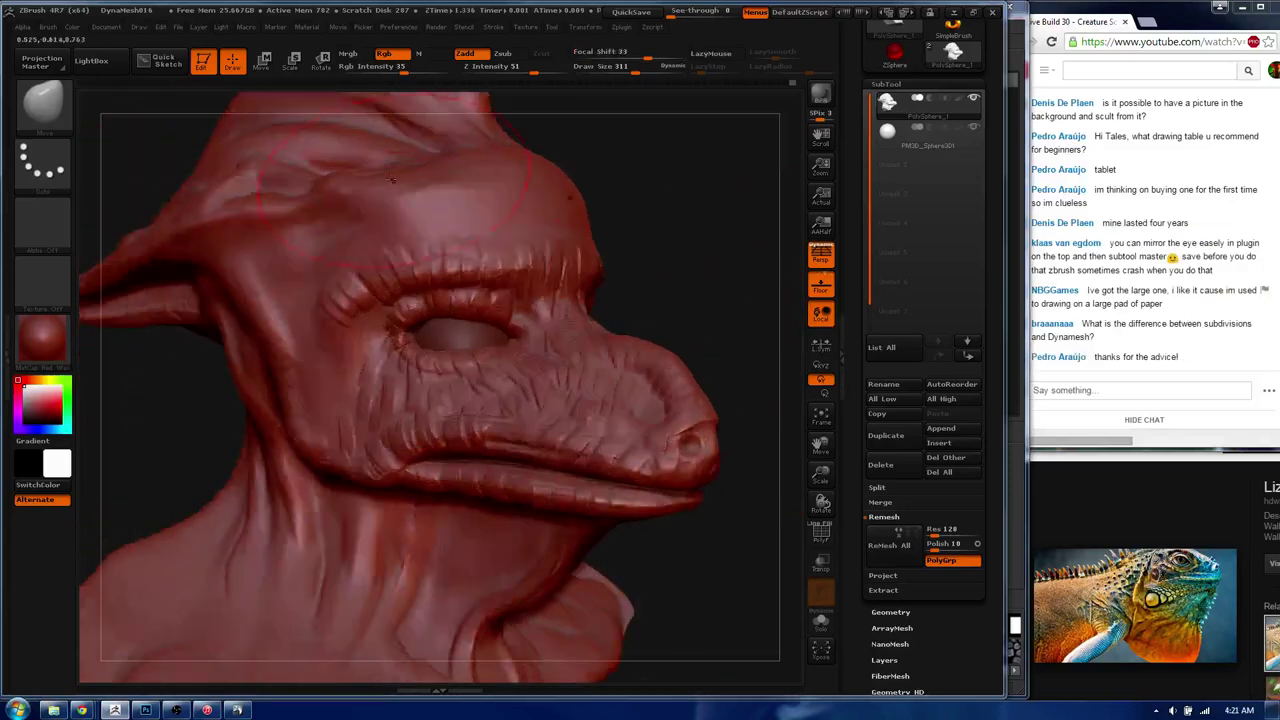
pyautogui.moveTo(1143, 329)
pyautogui.moveTo(529, 339); pyautogui.dragTo(560, 360)
pyautogui.keyDown('alt'); pyautogui.moveTo(700, 330); pyautogui.dragTo(749, 329); pyautogui.keyUp('alt')
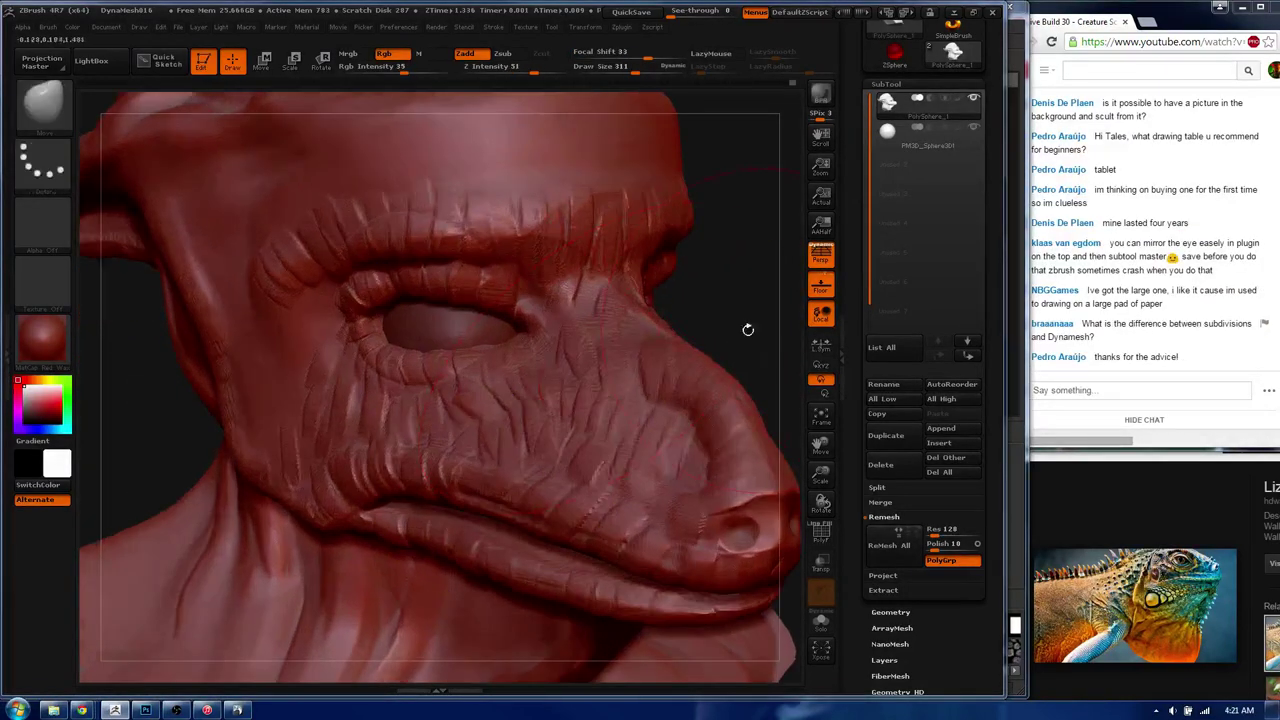
pyautogui.moveTo(993, 352); pyautogui.dragTo(990, 287)
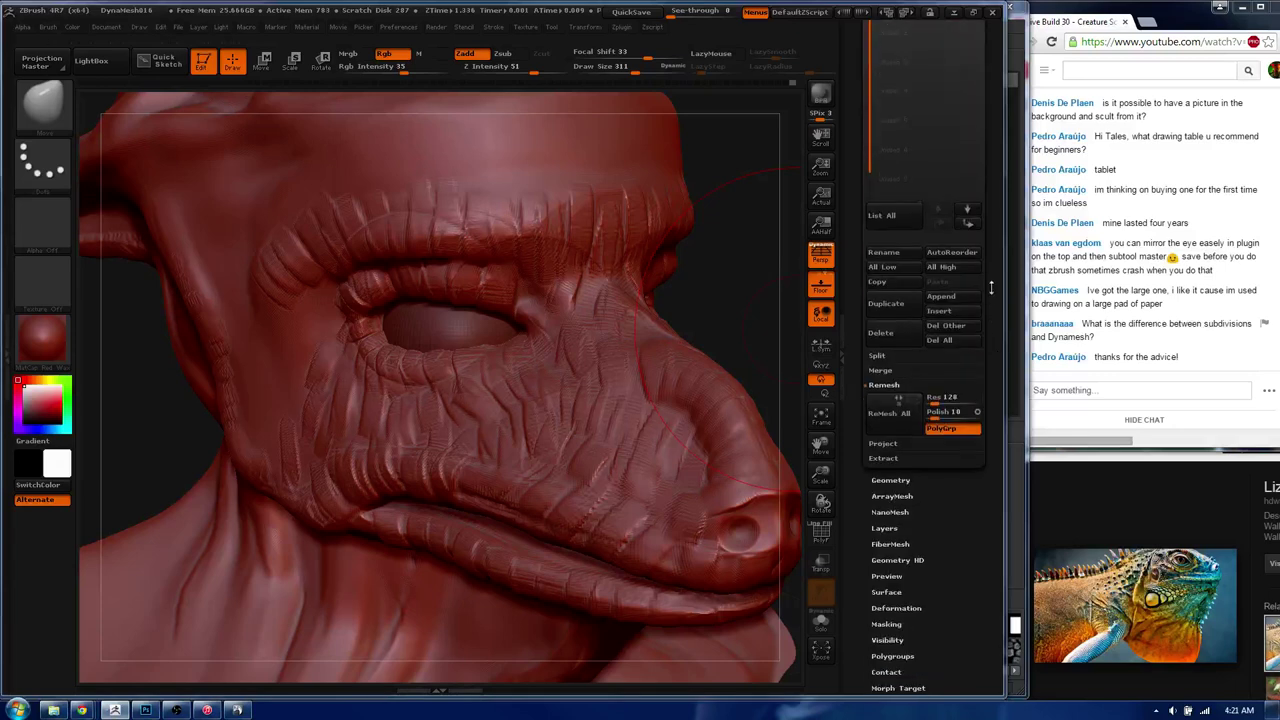
# - Look through the Geometry, DynaMesh and ZRemesher settings for the head
pyautogui.click(893, 481)
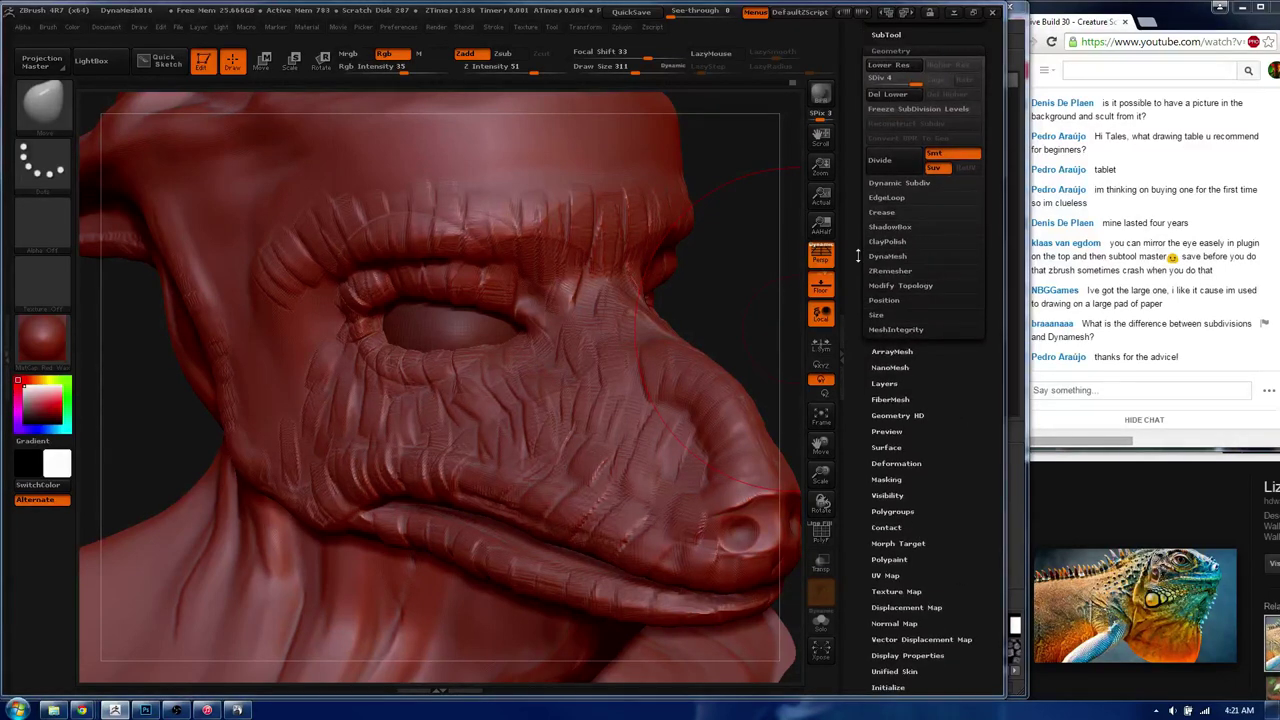
pyautogui.click(888, 256)
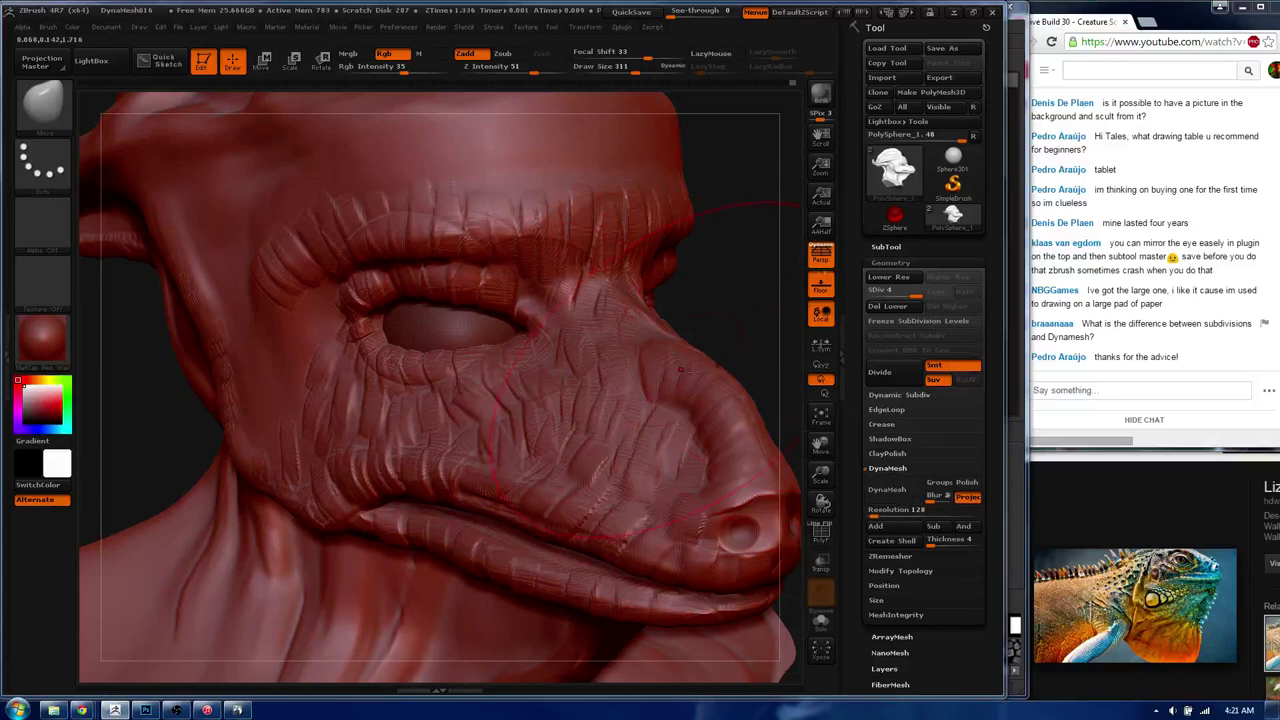
pyautogui.click(896, 557)
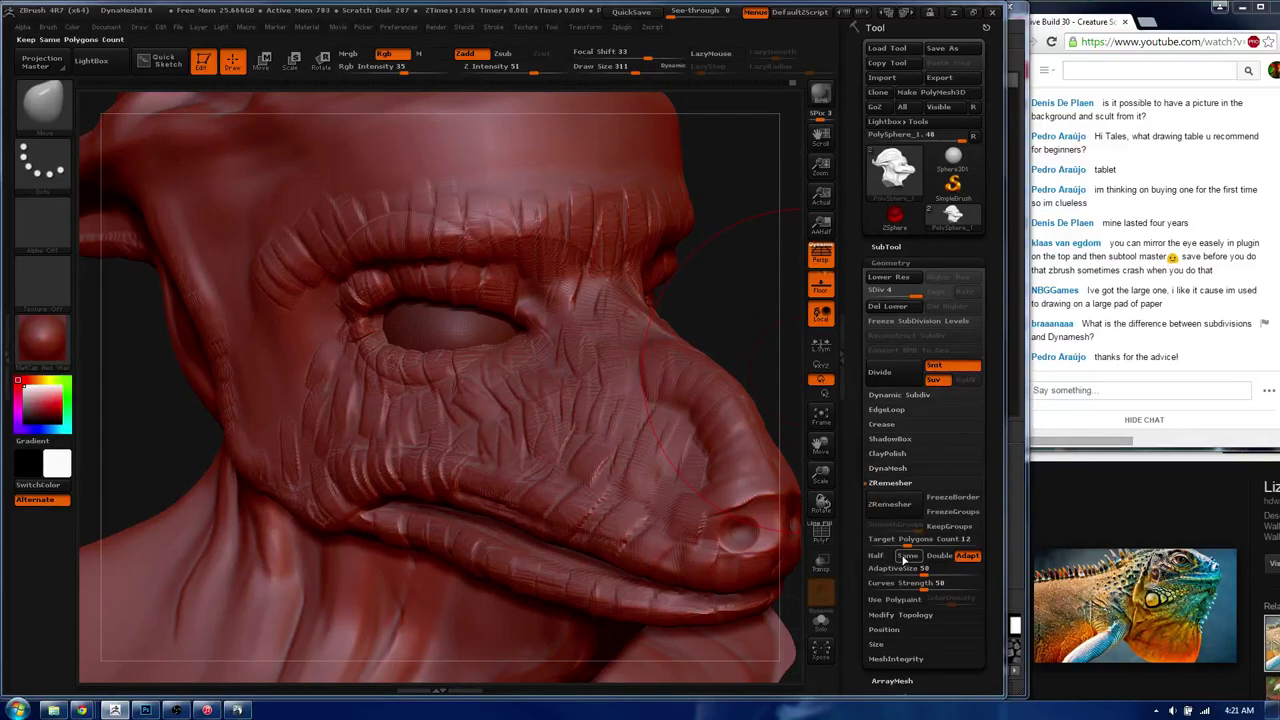
pyautogui.click(887, 468)
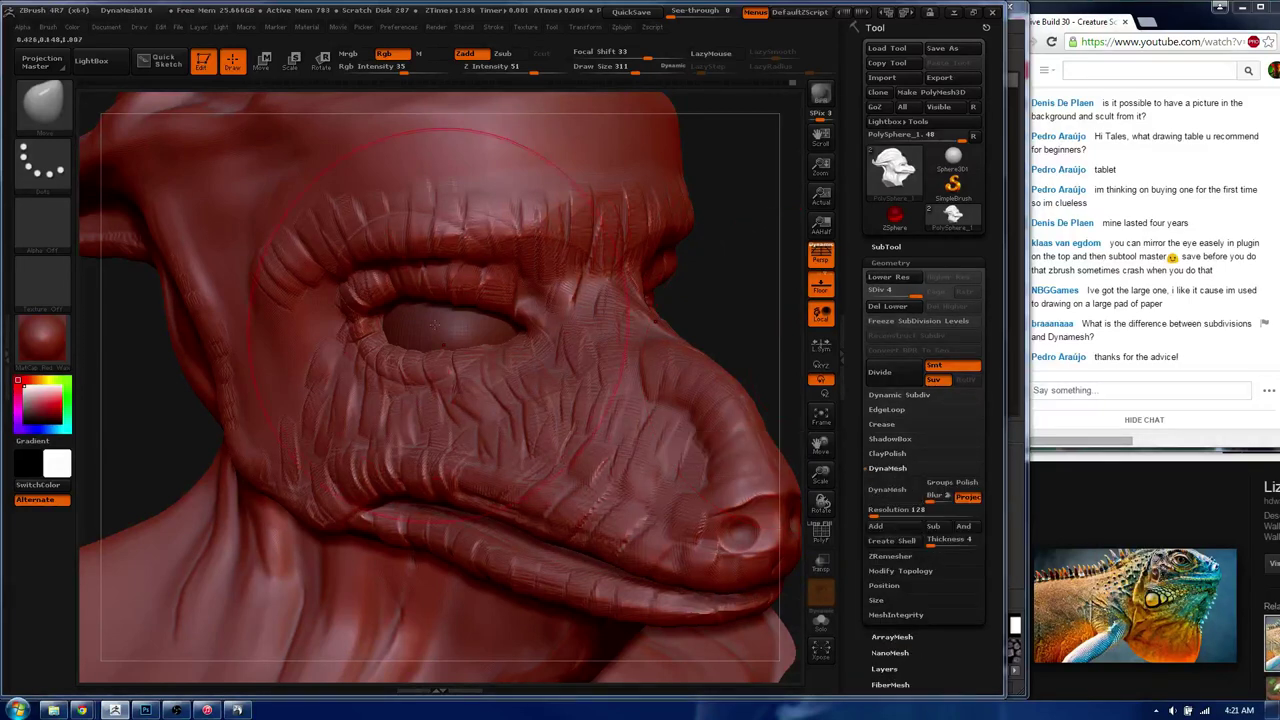
pyautogui.keyDown('alt'); pyautogui.moveTo(668, 380); pyautogui.dragTo(668, 320); pyautogui.keyUp('alt')
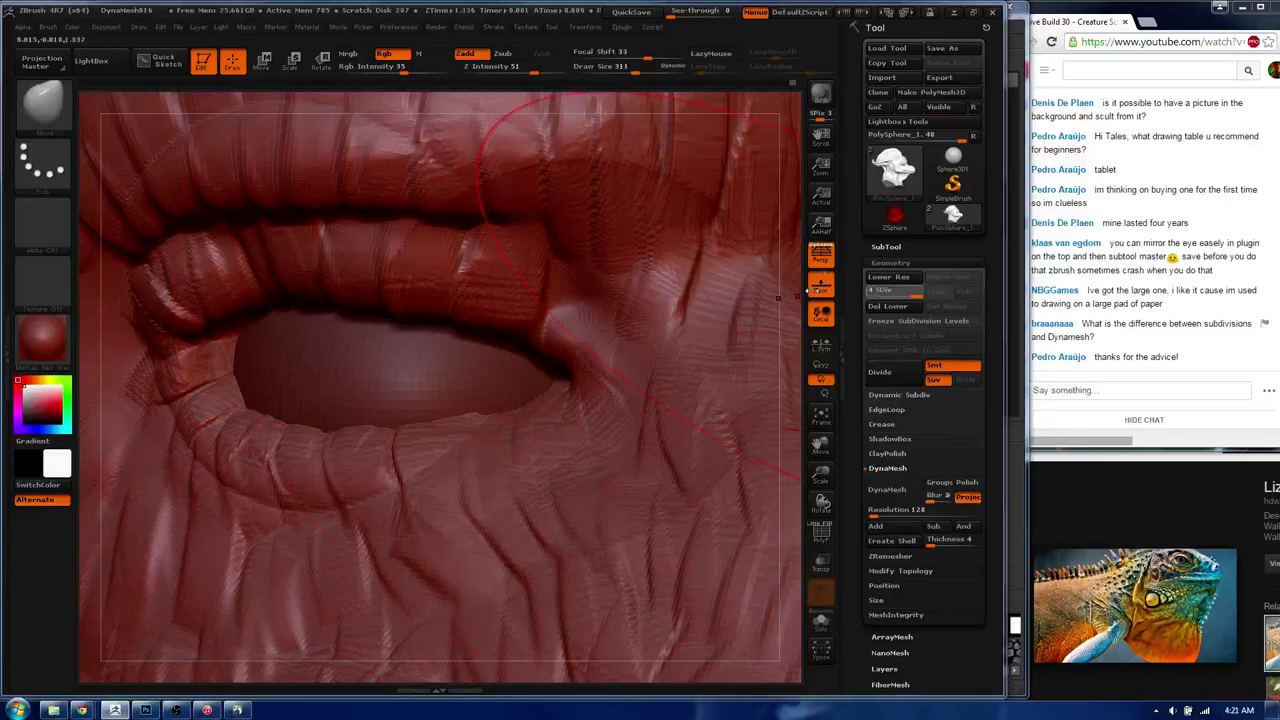
pyautogui.press('shift')
pyautogui.keyDown('alt'); pyautogui.moveTo(508, 380); pyautogui.dragTo(508, 450); pyautogui.keyUp('alt')
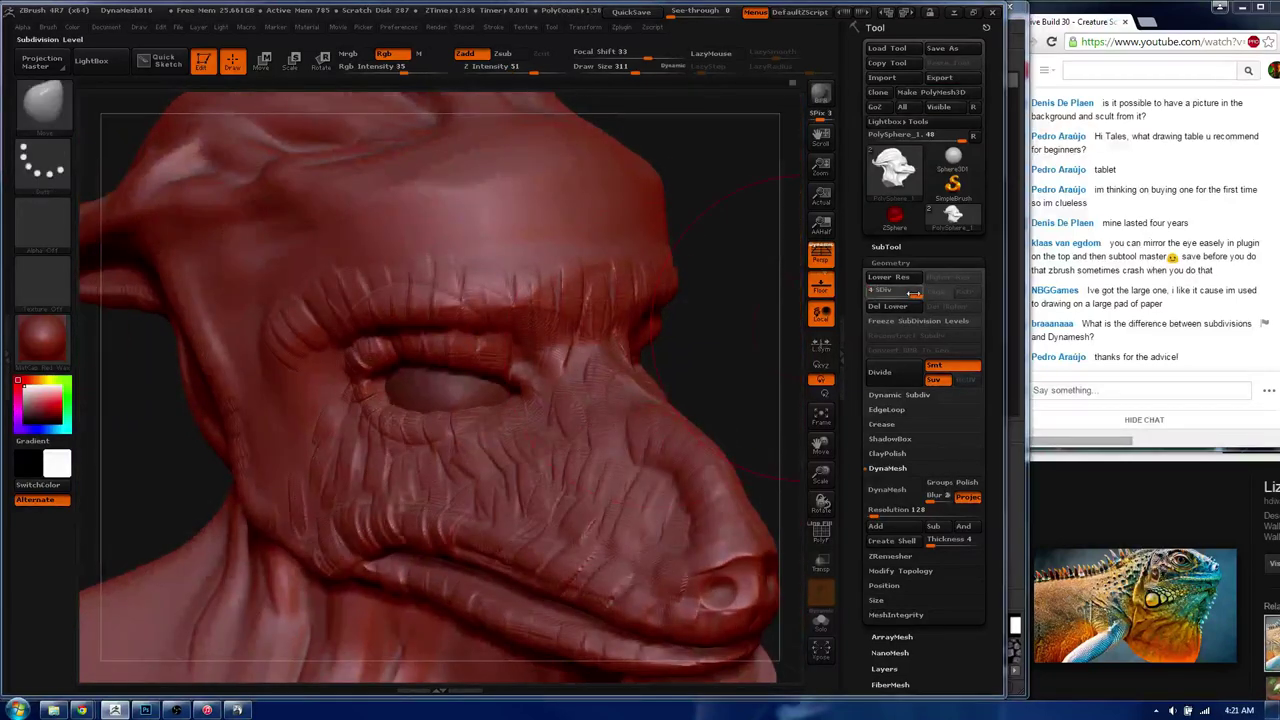
# - Drop the head to SDiv 1, apply DynaMesh, return to SDiv 4, and set Draw Size 47
pyautogui.hotkey('shift', 'd')
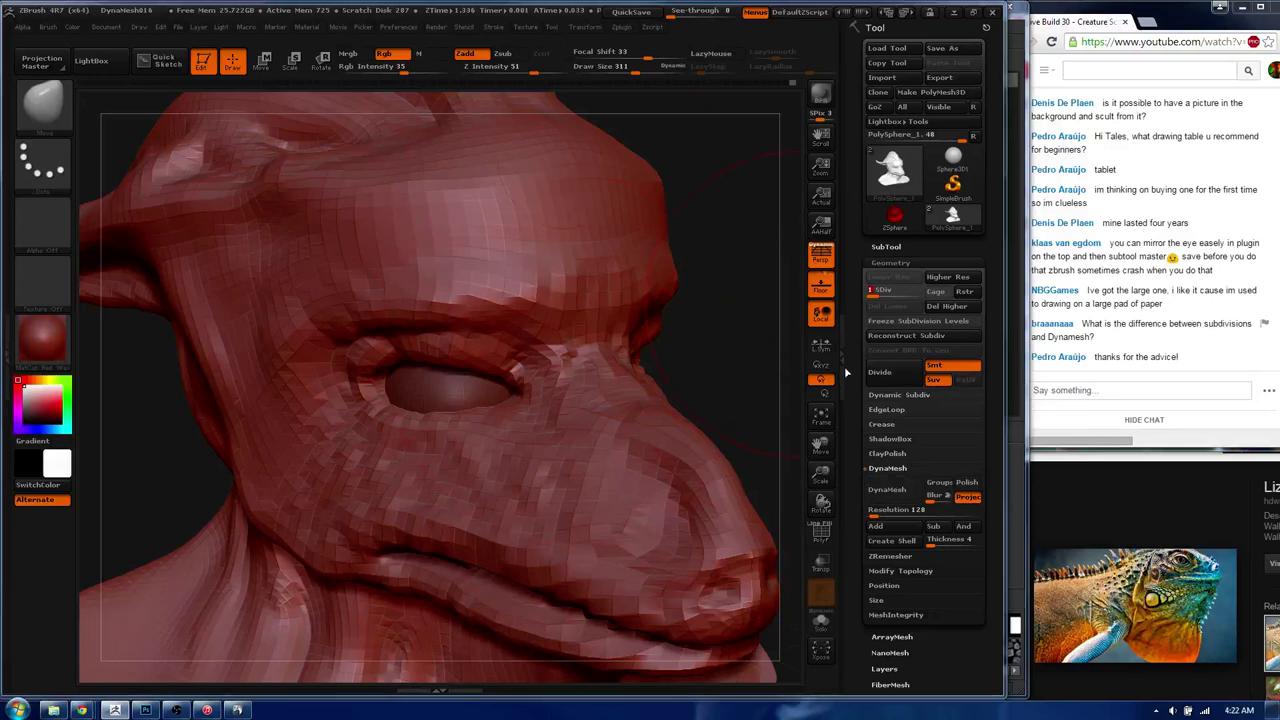
pyautogui.click(897, 487)
pyautogui.hotkey('ctrl', 'd')
pyautogui.hotkey('ctrl', 'd')
pyautogui.hotkey('ctrl', 'd')
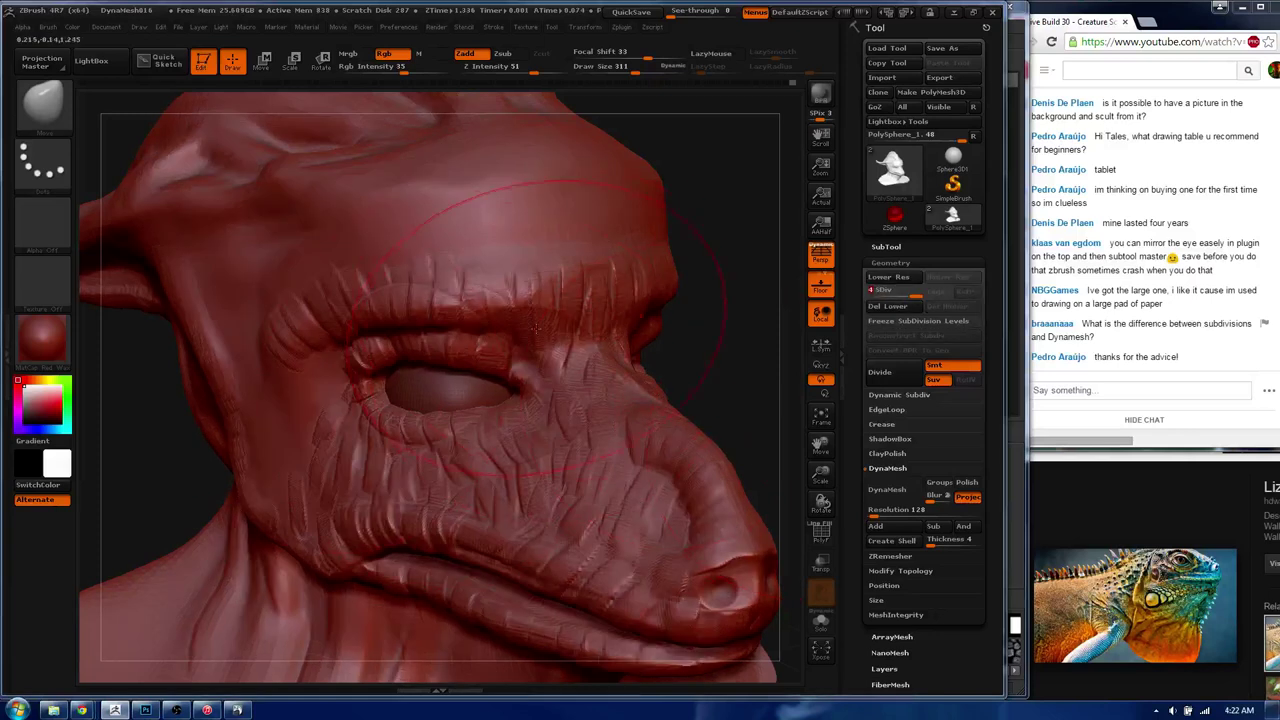
pyautogui.press('s')
pyautogui.moveTo(540, 322); pyautogui.dragTo(485, 322)
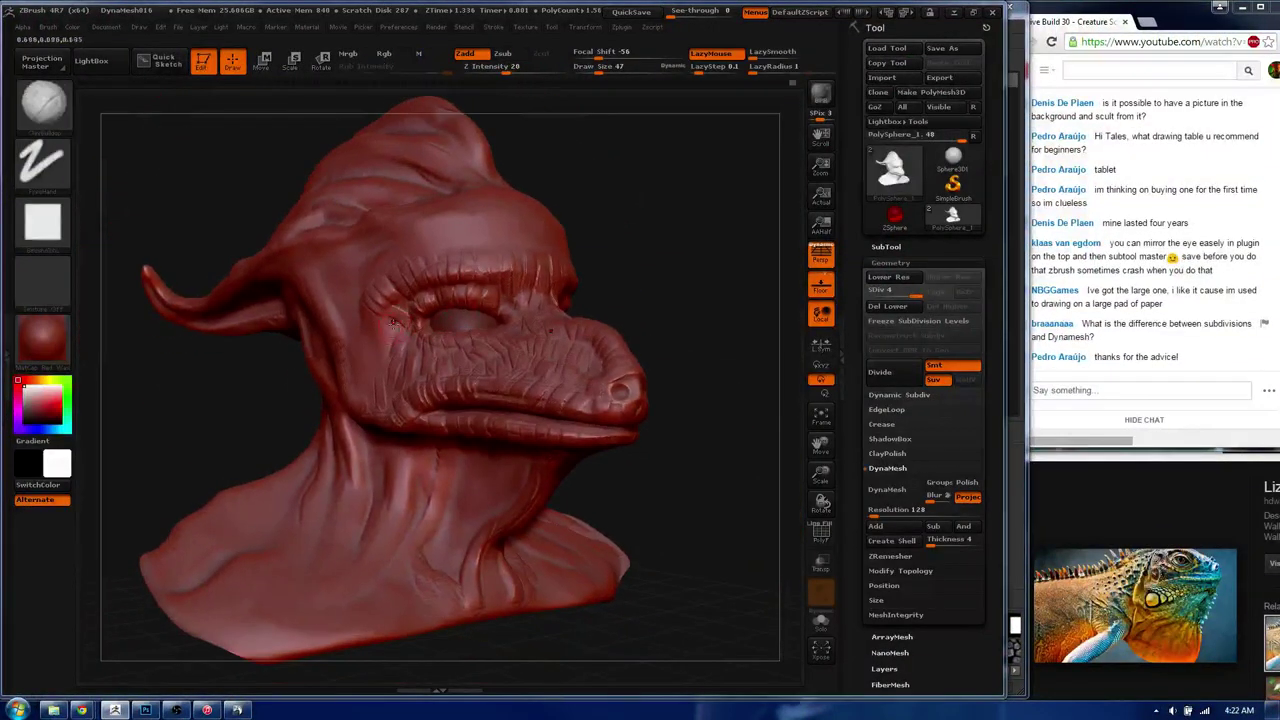
# - Add small wrinkles at the eye corner, then load the Move brush
pyautogui.moveTo(393, 323); pyautogui.dragTo(393, 323)
pyautogui.press('shift')
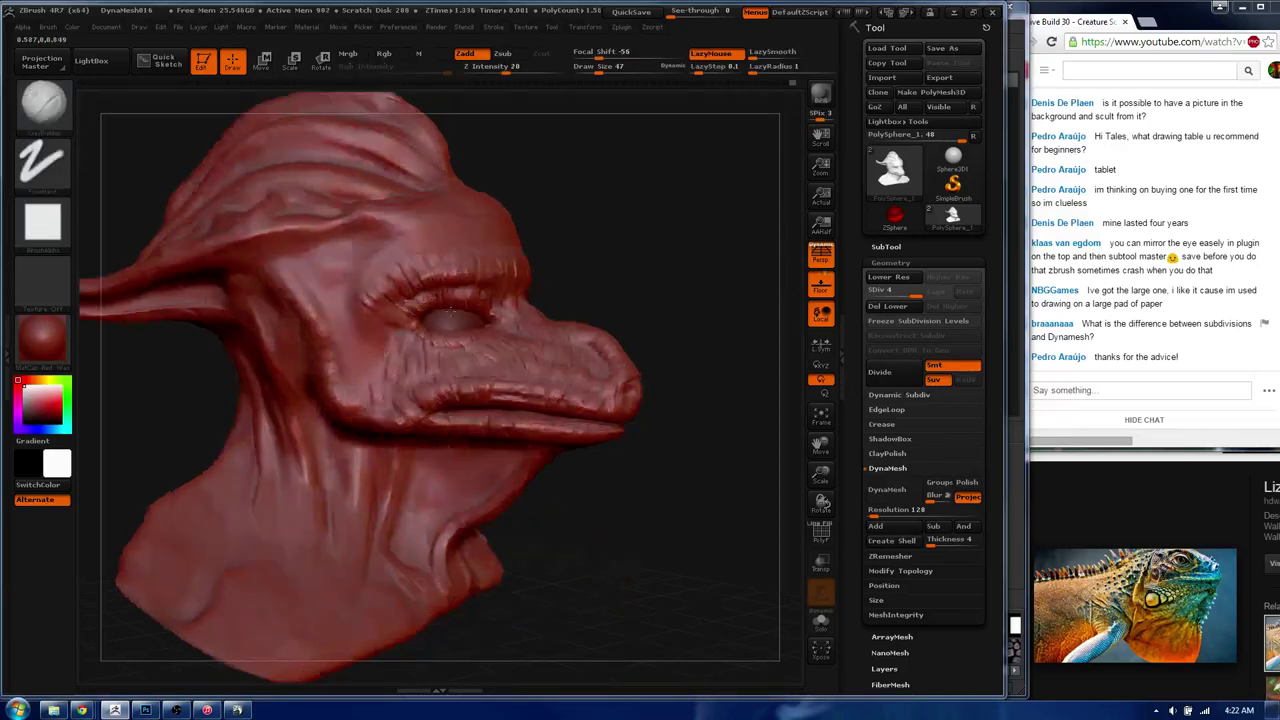
pyautogui.press('b')
pyautogui.press('s')
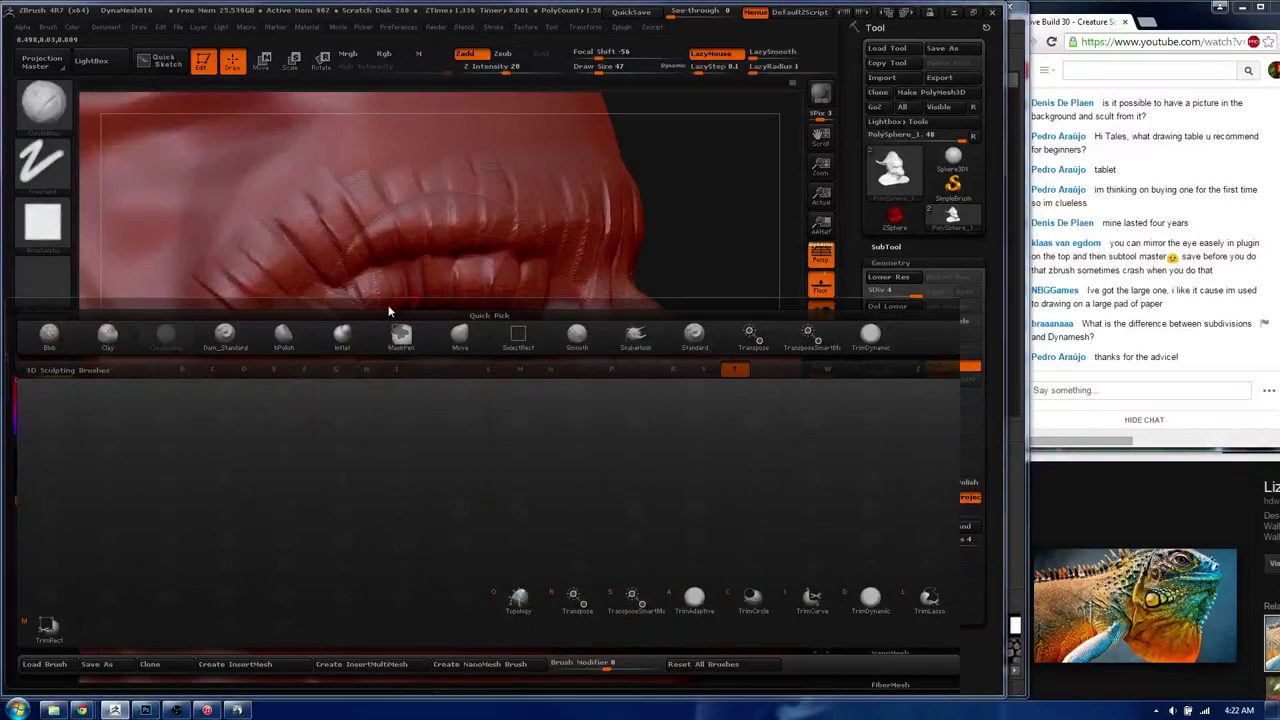
pyautogui.press('t')
pyautogui.press('b')
pyautogui.press('s')
pyautogui.press('t')
# - Raise Draw Size to 136 and reshape the mouth corner and both upper eyelids
pyautogui.moveTo(441, 263); pyautogui.dragTo(361, 312, button='right')
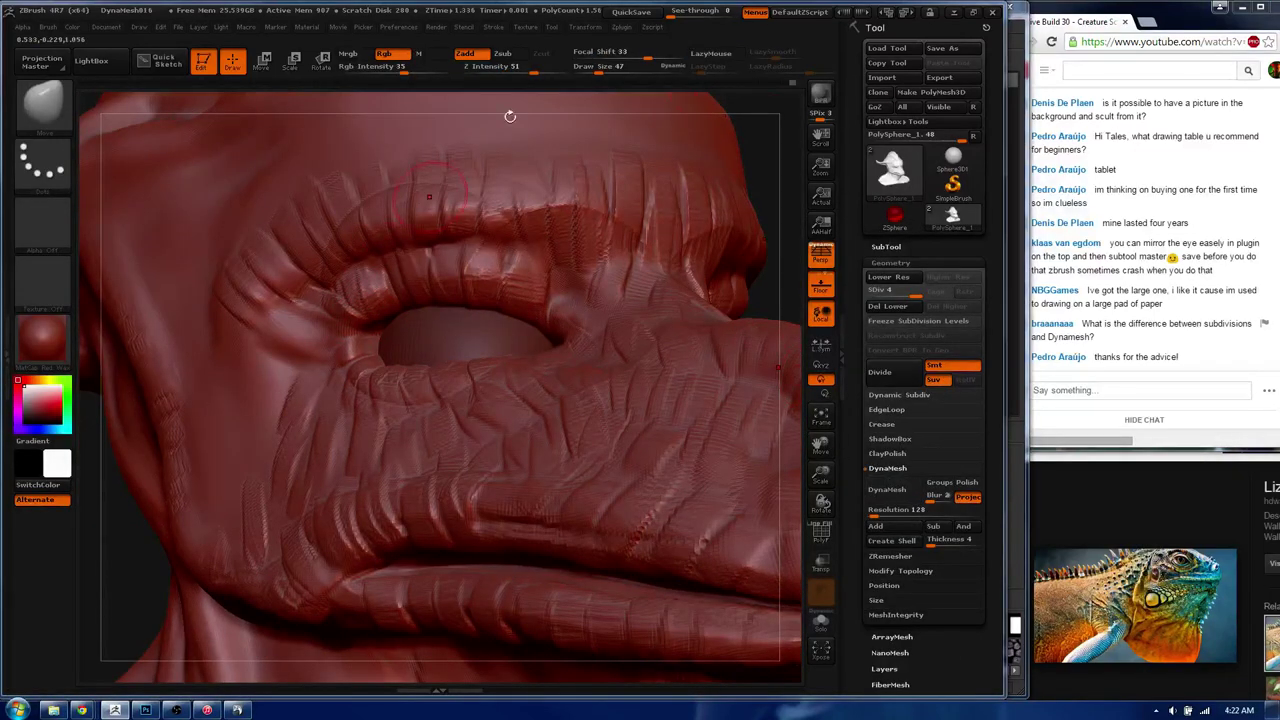
pyautogui.press('s')
pyautogui.moveTo(355, 341); pyautogui.dragTo(372, 342)
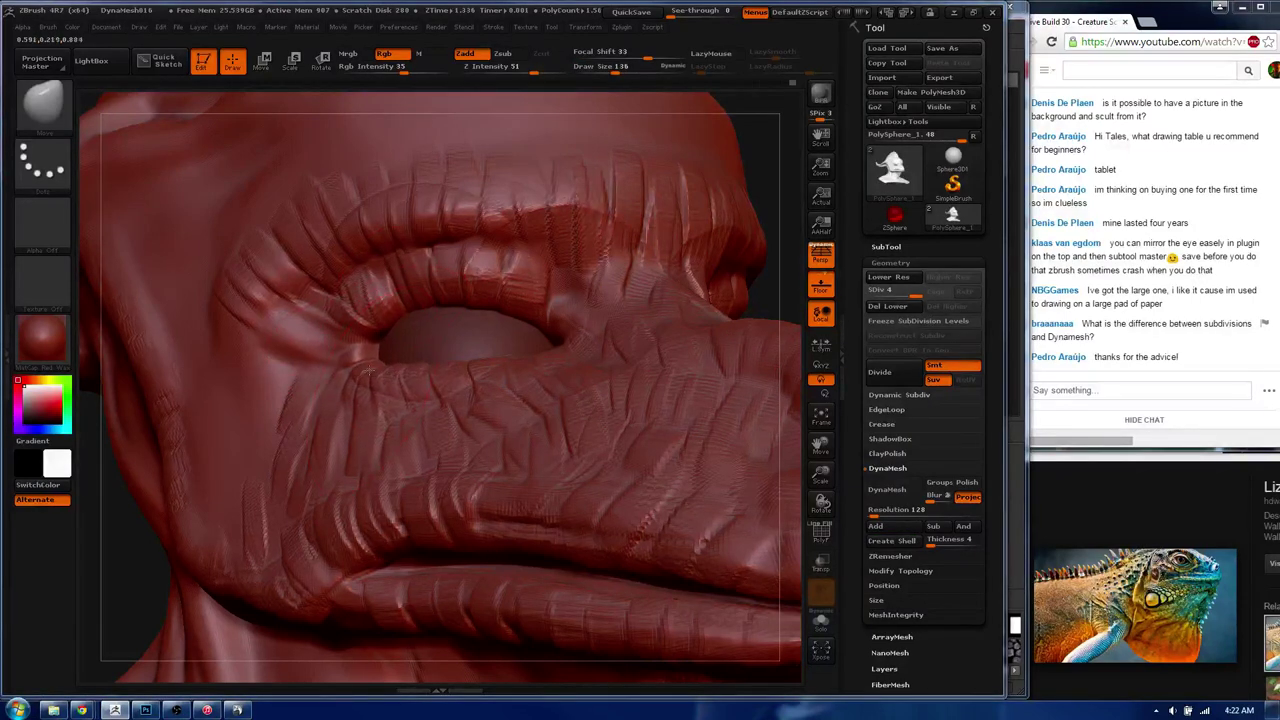
pyautogui.moveTo(365, 360); pyautogui.dragTo(440, 372)
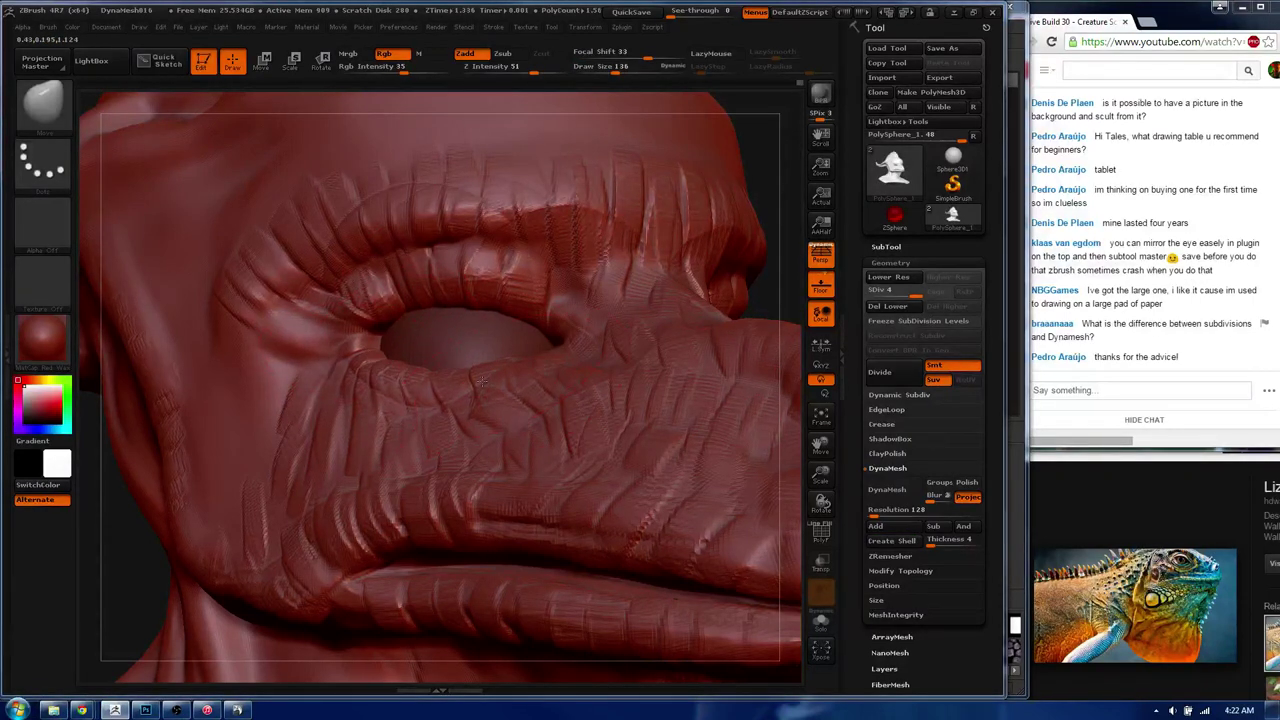
pyautogui.moveTo(543, 288)
pyautogui.mouseDown()
pyautogui.moveTo(590, 372)
pyautogui.moveTo(371, 349)
pyautogui.mouseUp()
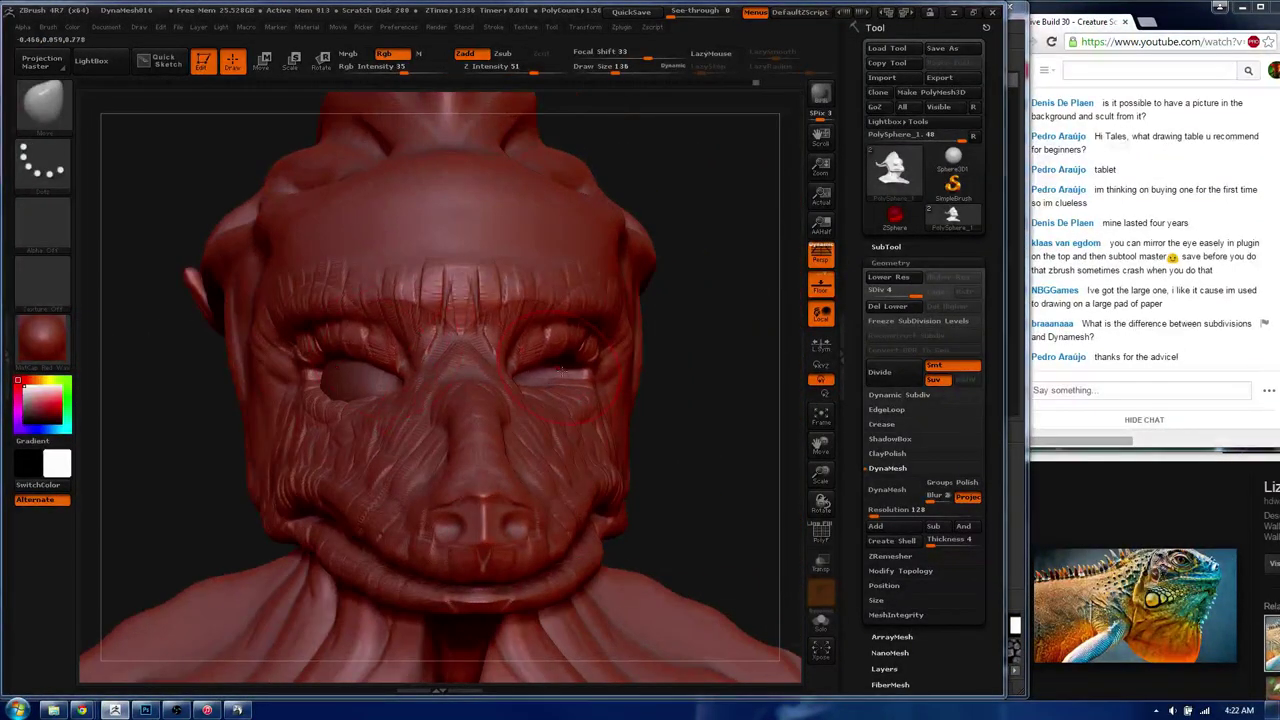
pyautogui.moveTo(725, 300); pyautogui.dragTo(729, 355)
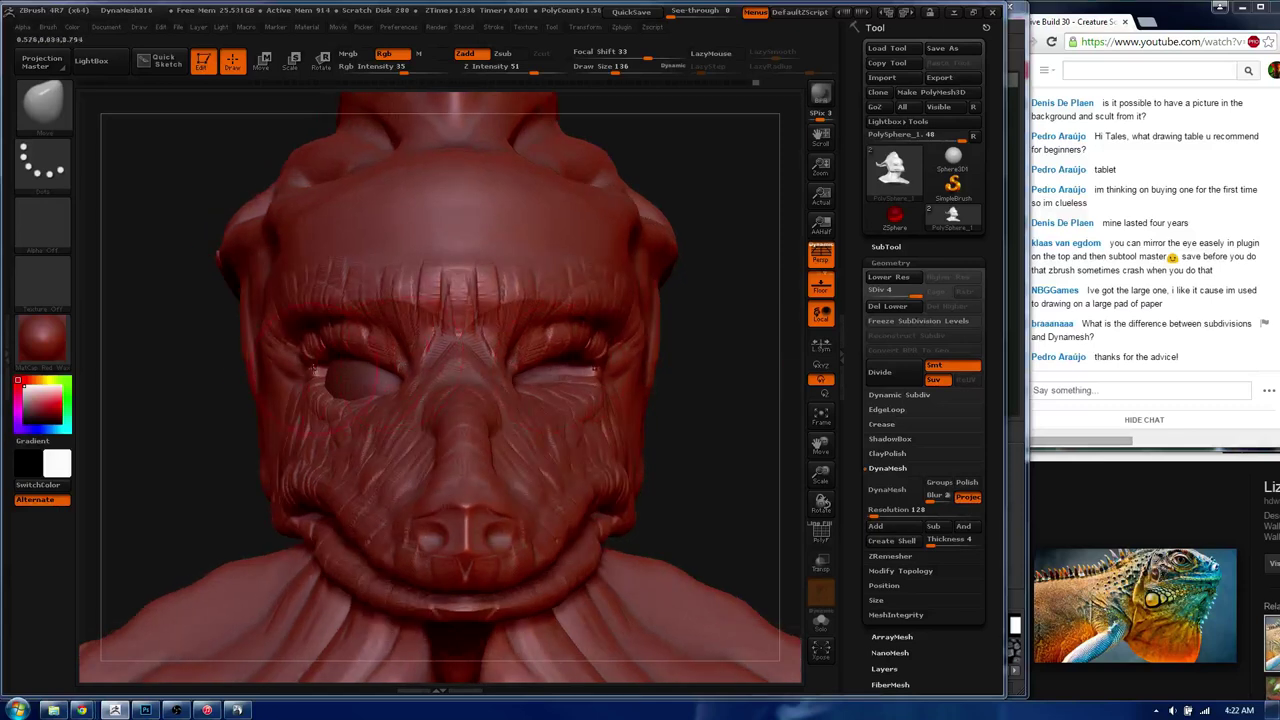
pyautogui.moveTo(378, 350); pyautogui.dragTo(411, 328)
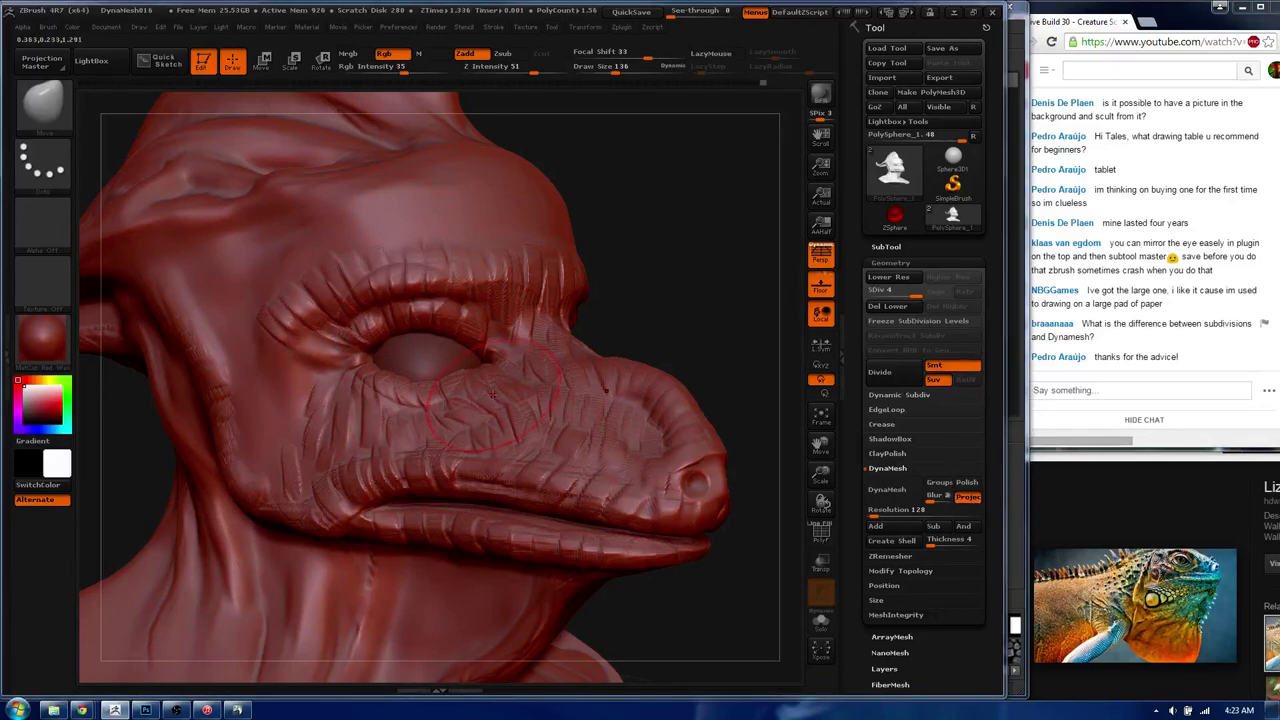
# - At Draw Size 347, push the snout, eye area, forehead and snout top, undoing the smoothing
pyautogui.press(']')
pyautogui.press(']')
pyautogui.press(']')
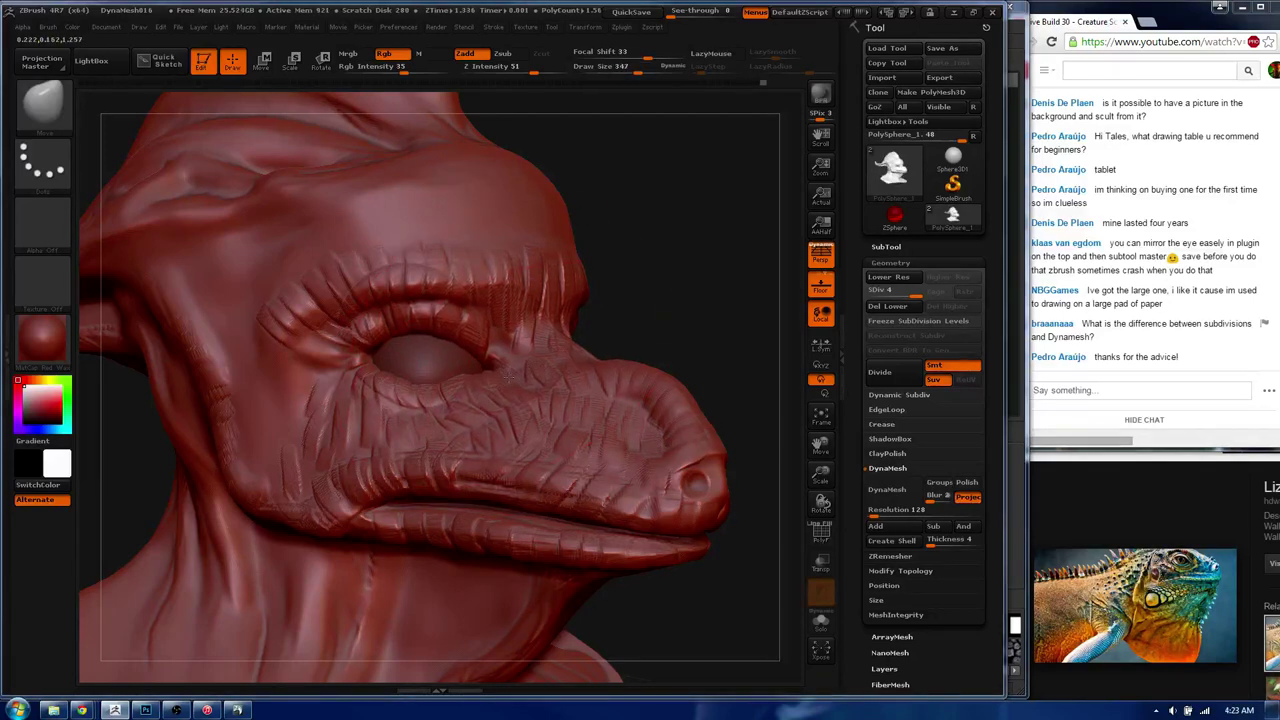
pyautogui.moveTo(510, 375)
pyautogui.mouseDown()
pyautogui.moveTo(493, 335)
pyautogui.moveTo(440, 305)
pyautogui.moveTo(470, 280)
pyautogui.mouseUp()
pyautogui.moveTo(600, 180); pyautogui.dragTo(469, 249)
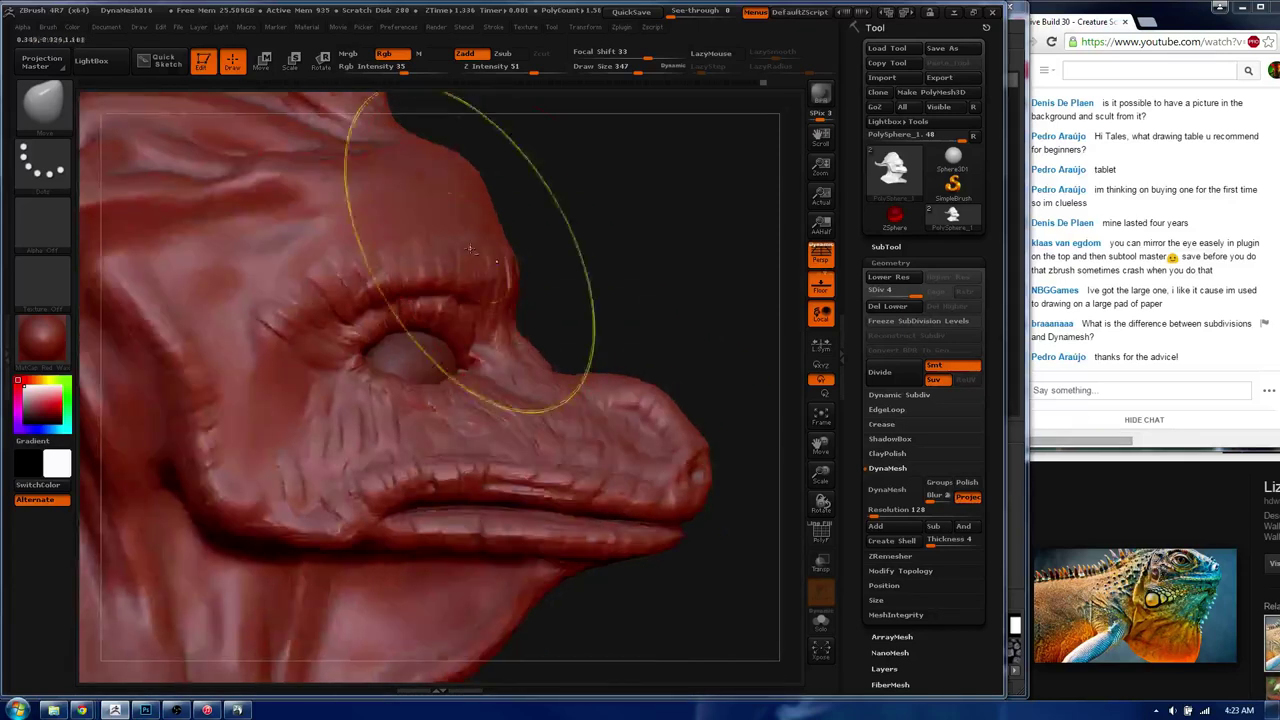
pyautogui.moveTo(560, 160); pyautogui.dragTo(459, 189)
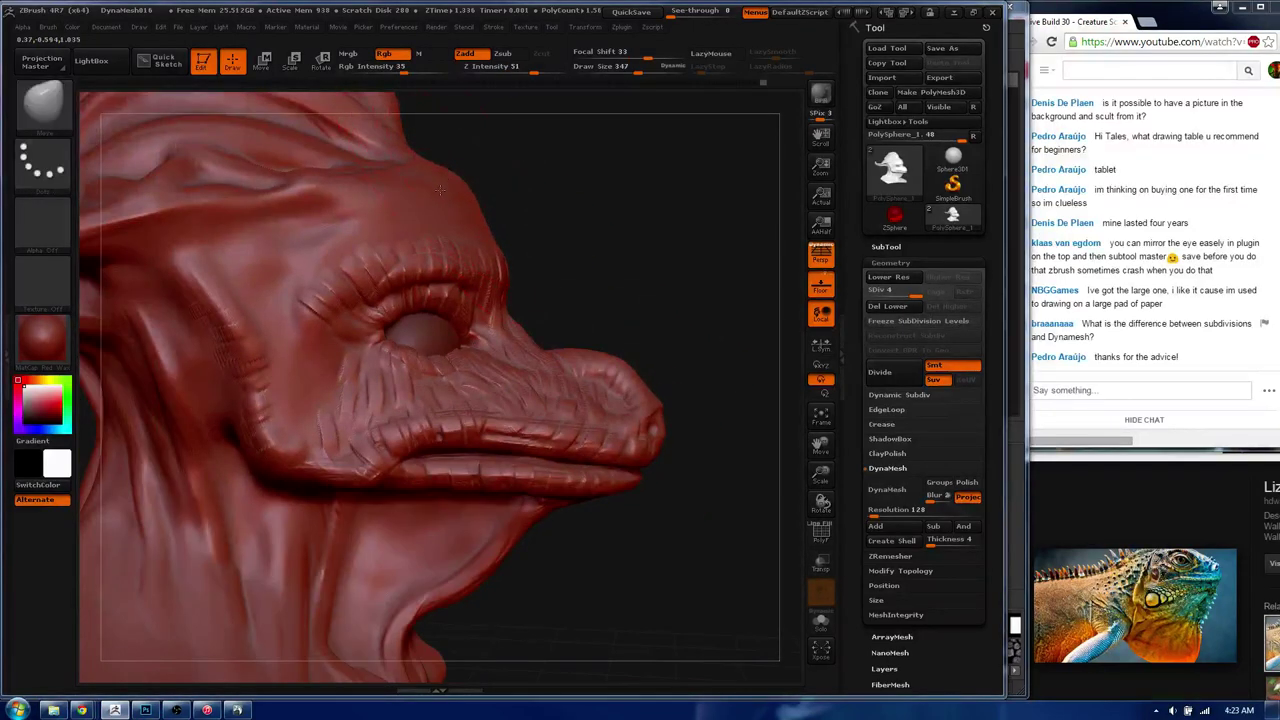
pyautogui.moveTo(447, 183); pyautogui.dragTo(427, 197)
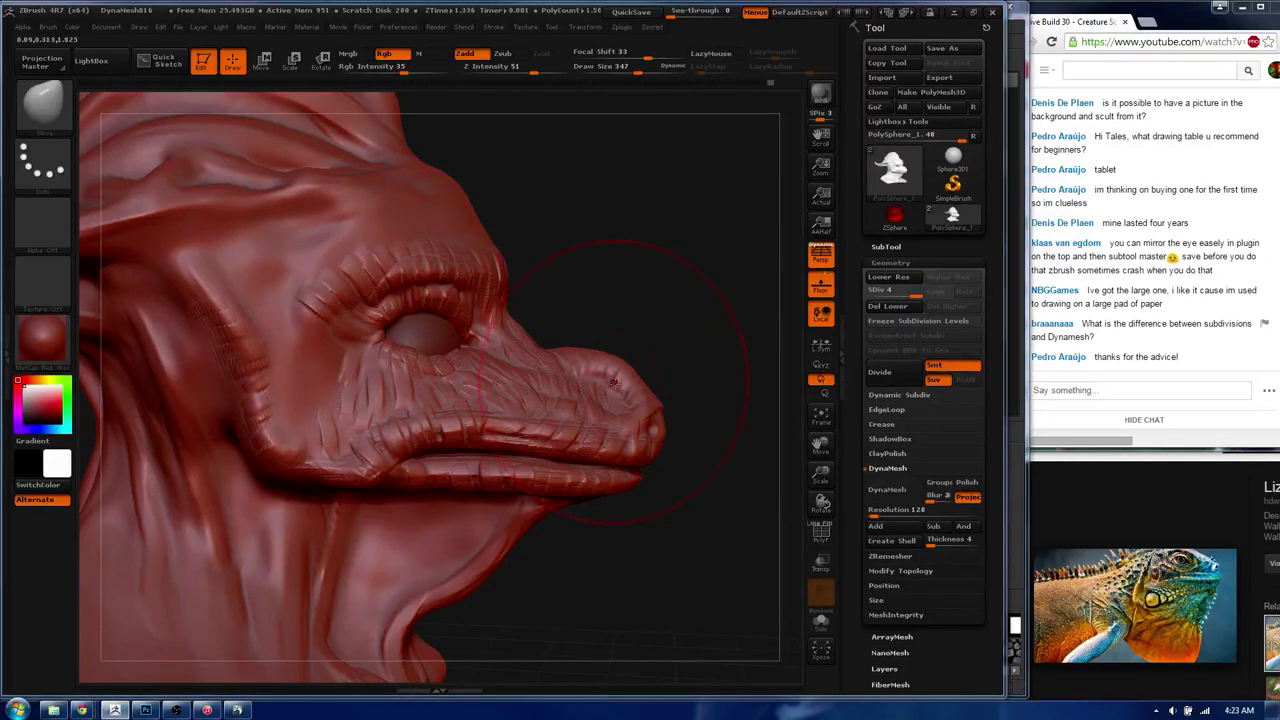
pyautogui.moveTo(613, 383)
pyautogui.mouseDown()
pyautogui.moveTo(621, 352)
pyautogui.moveTo(673, 447)
pyautogui.moveTo(669, 483)
pyautogui.moveTo(671, 400)
pyautogui.mouseUp()
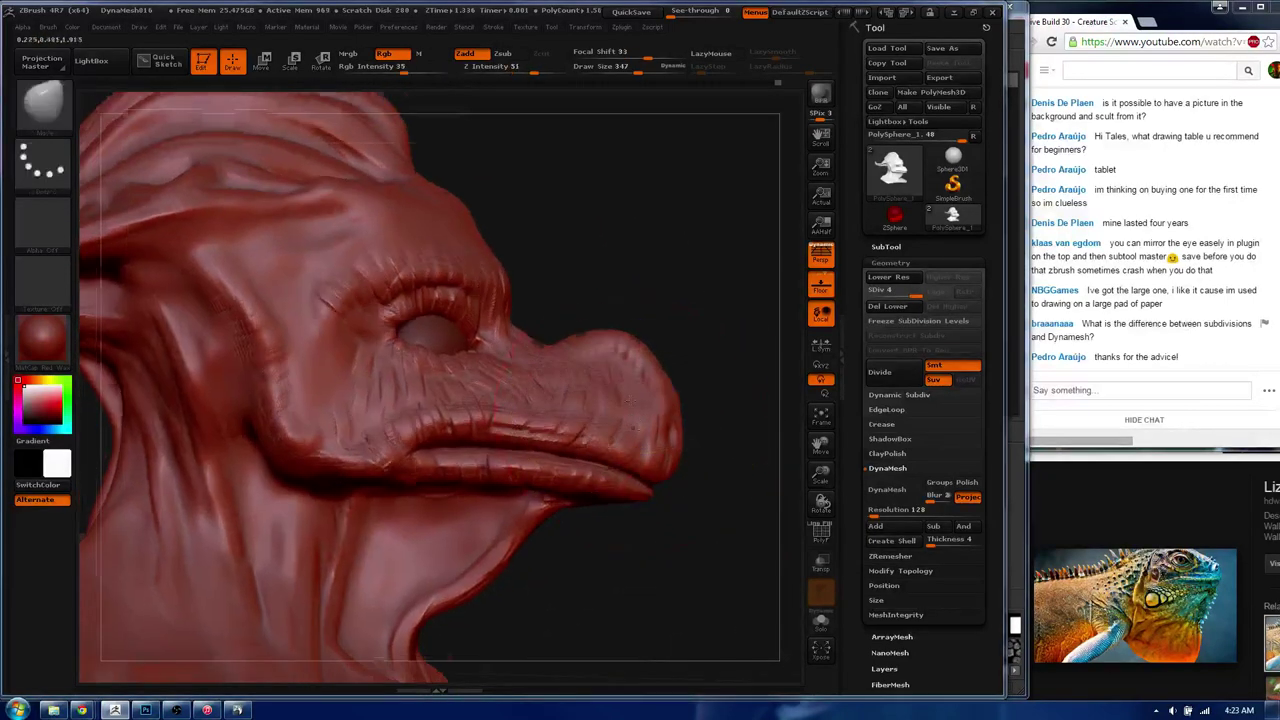
pyautogui.hotkey('ctrl', 'z')
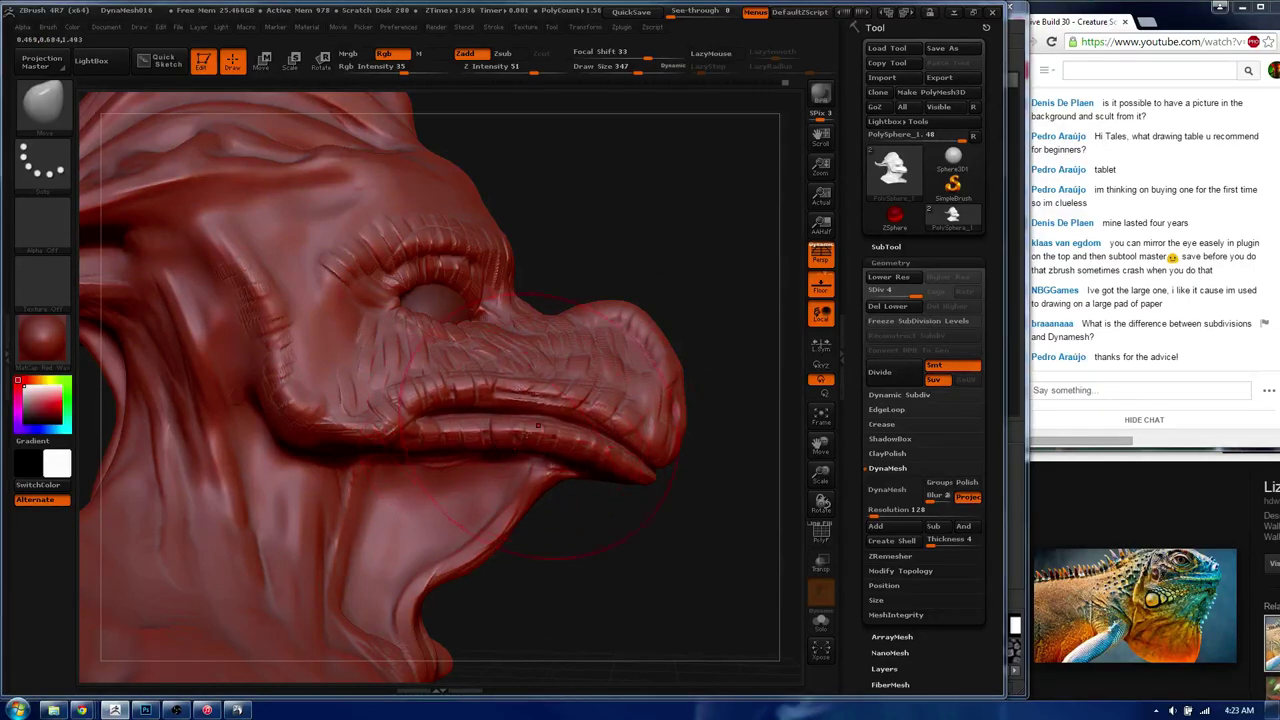
pyautogui.moveTo(625, 380)
pyautogui.mouseDown()
pyautogui.moveTo(571, 366)
pyautogui.moveTo(604, 364)
pyautogui.mouseUp()
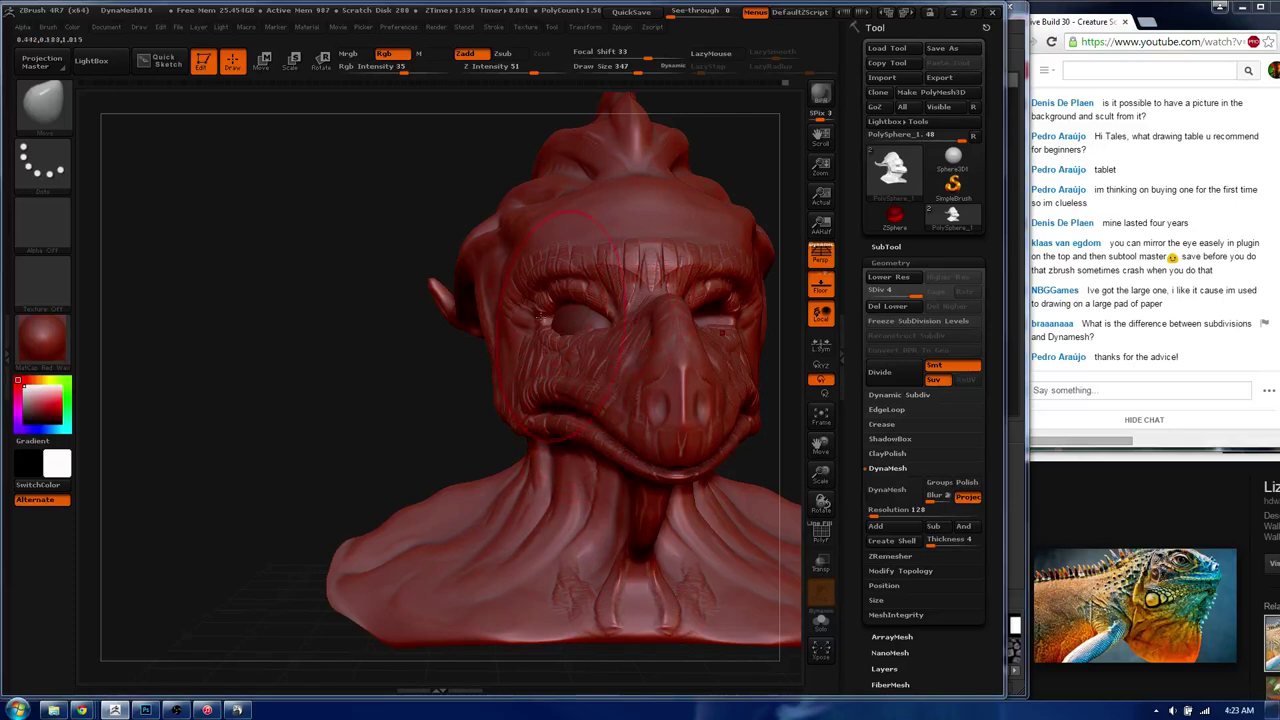
# - Swap sculpting brushes, shrinking Draw Size to 68 and then picking a brush at size 22
pyautogui.press('b')
pyautogui.click(586, 484)
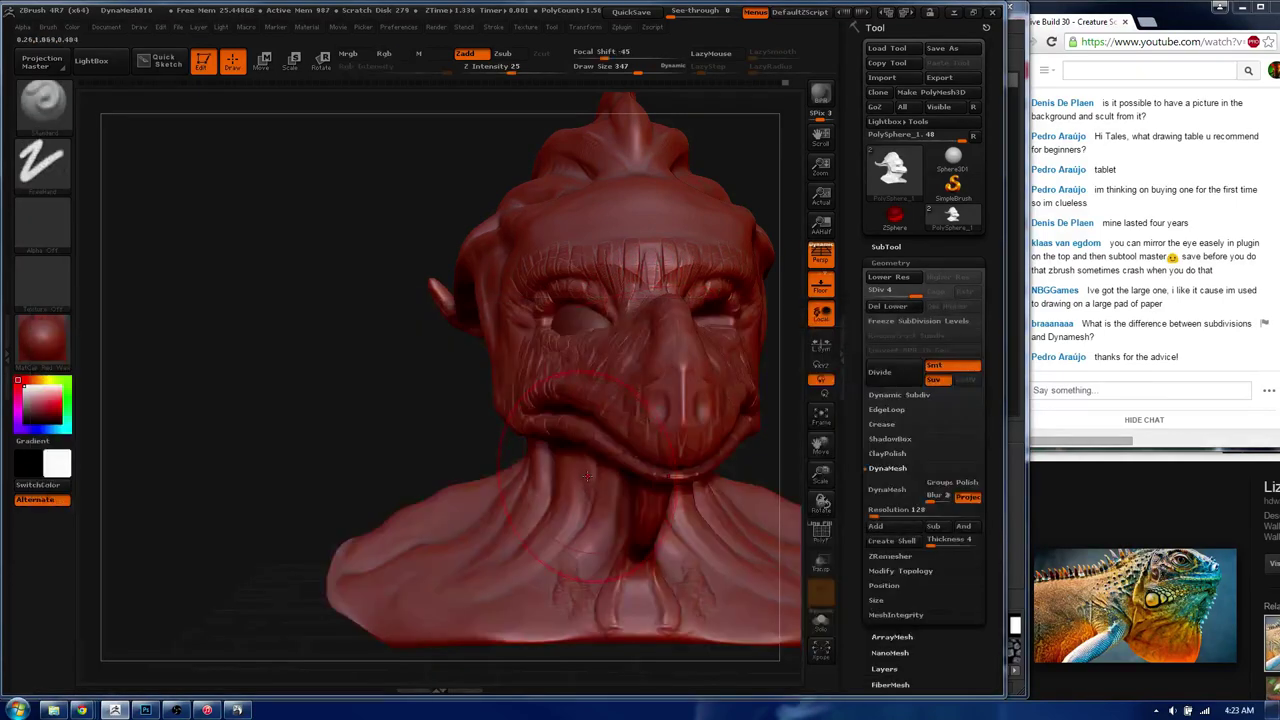
pyautogui.press('s')
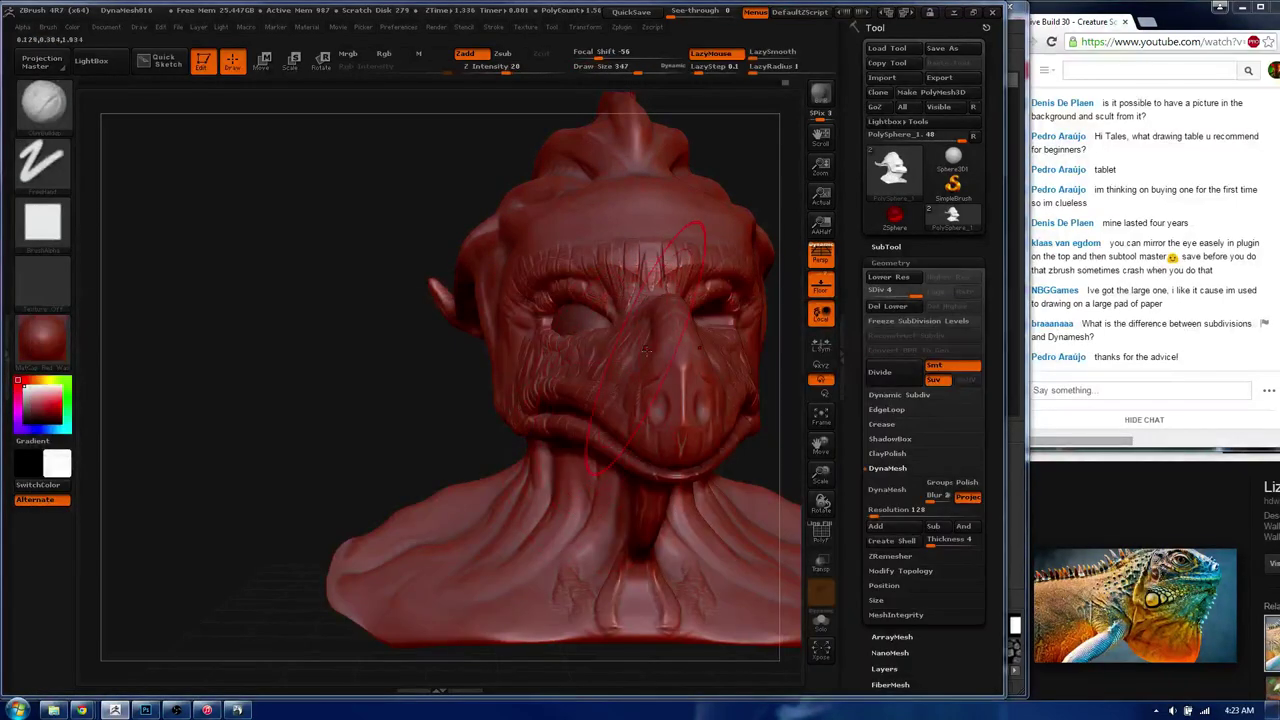
pyautogui.press('b')
pyautogui.press('Escape')
pyautogui.press('s')
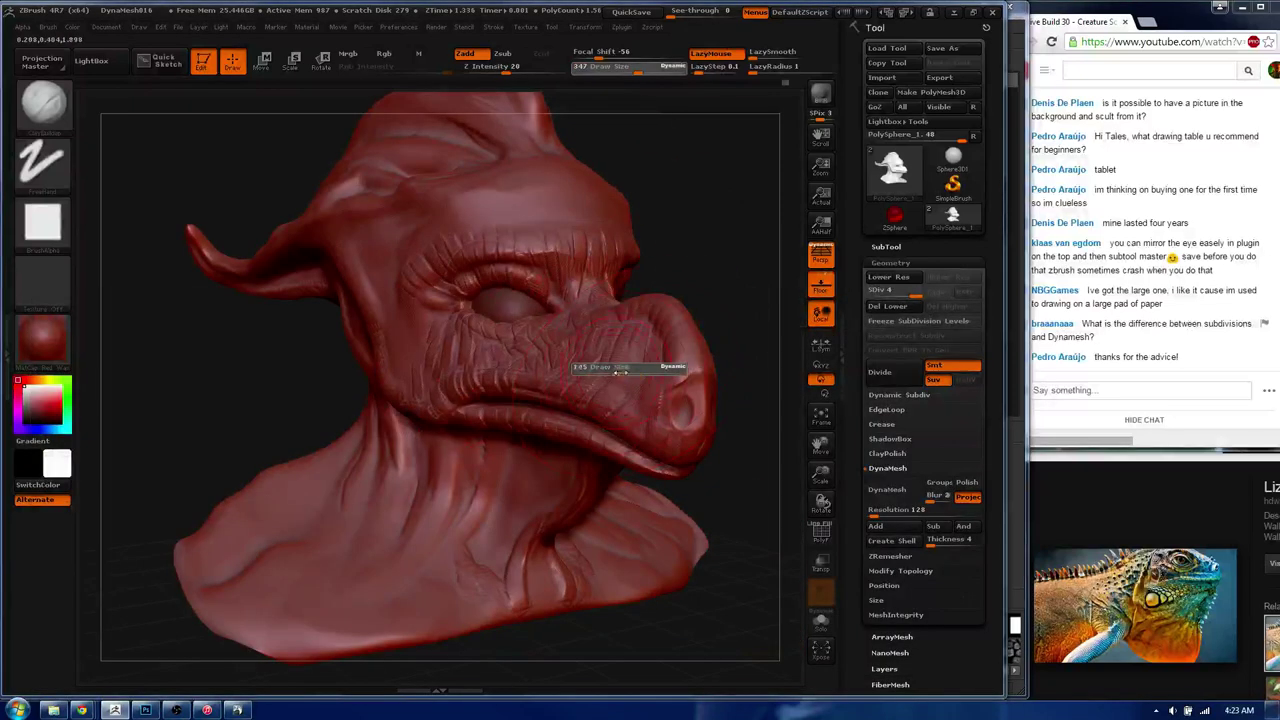
pyautogui.moveTo(660, 369); pyautogui.dragTo(620, 369)
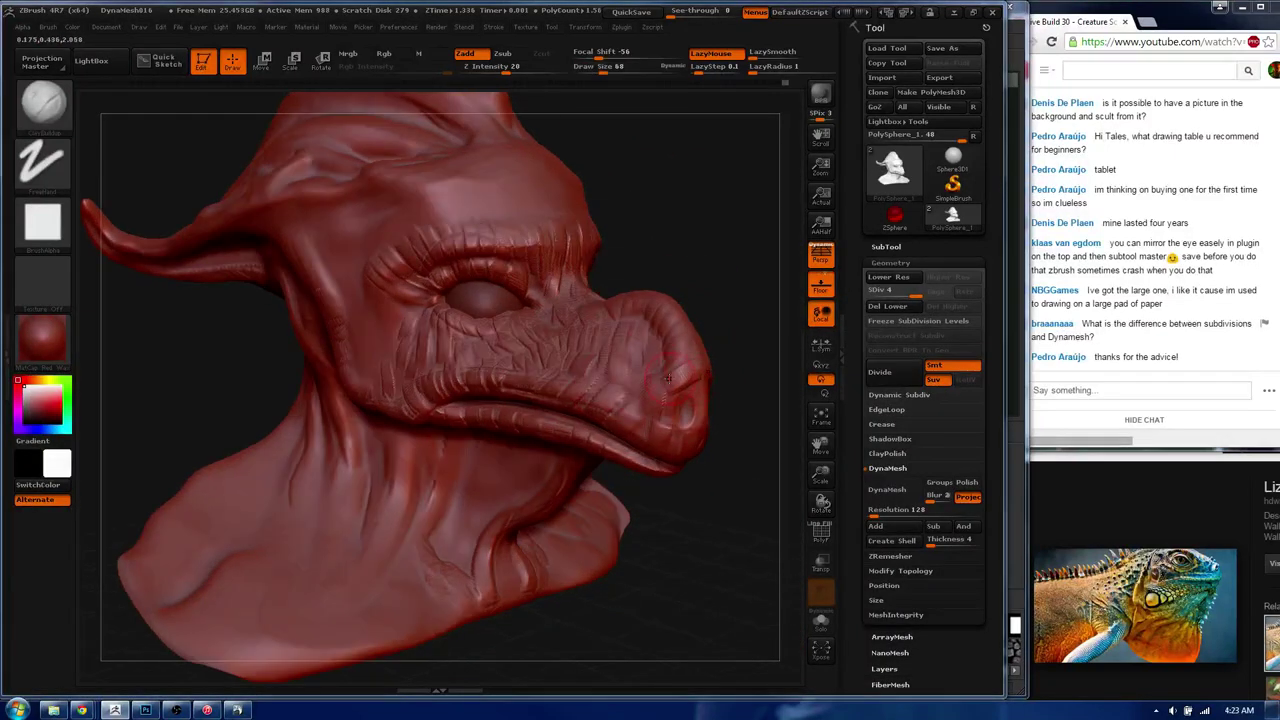
pyautogui.press('b')
pyautogui.click(670, 383)
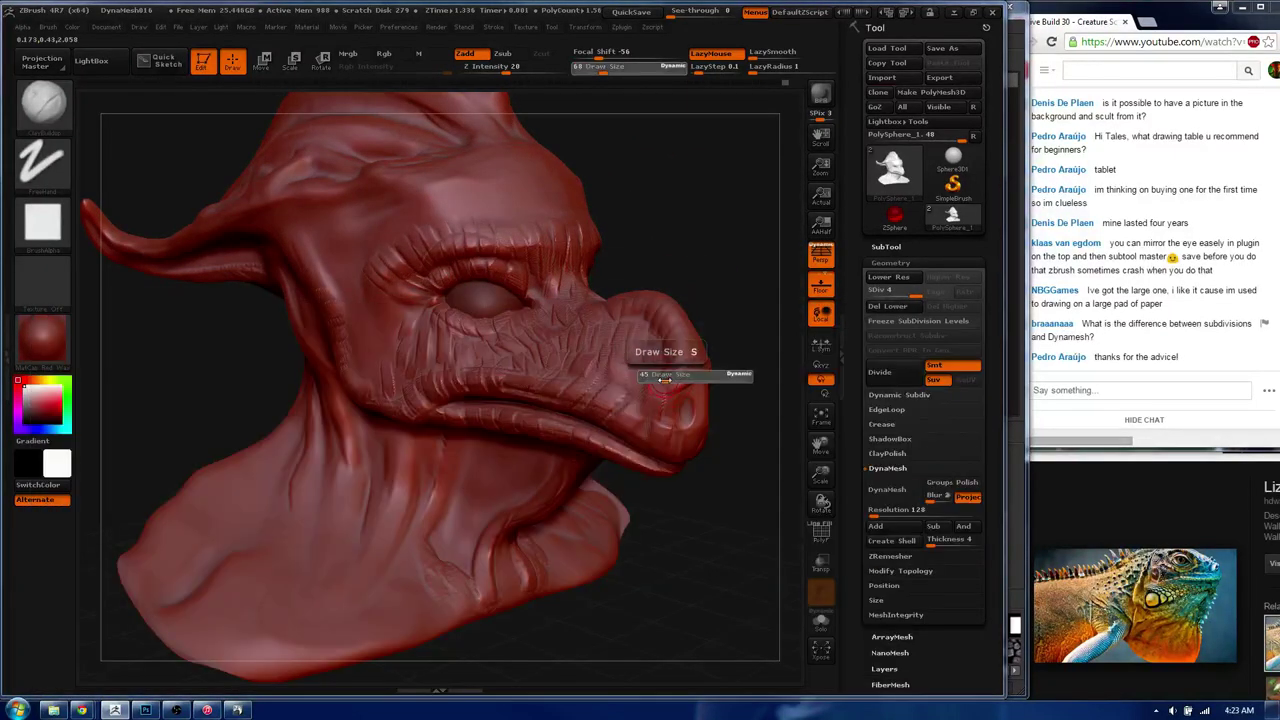
# - Inspect the head from front, three-quarter, profile and side views, setting brush size to 39
pyautogui.moveTo(663, 393); pyautogui.dragTo(386, 363)
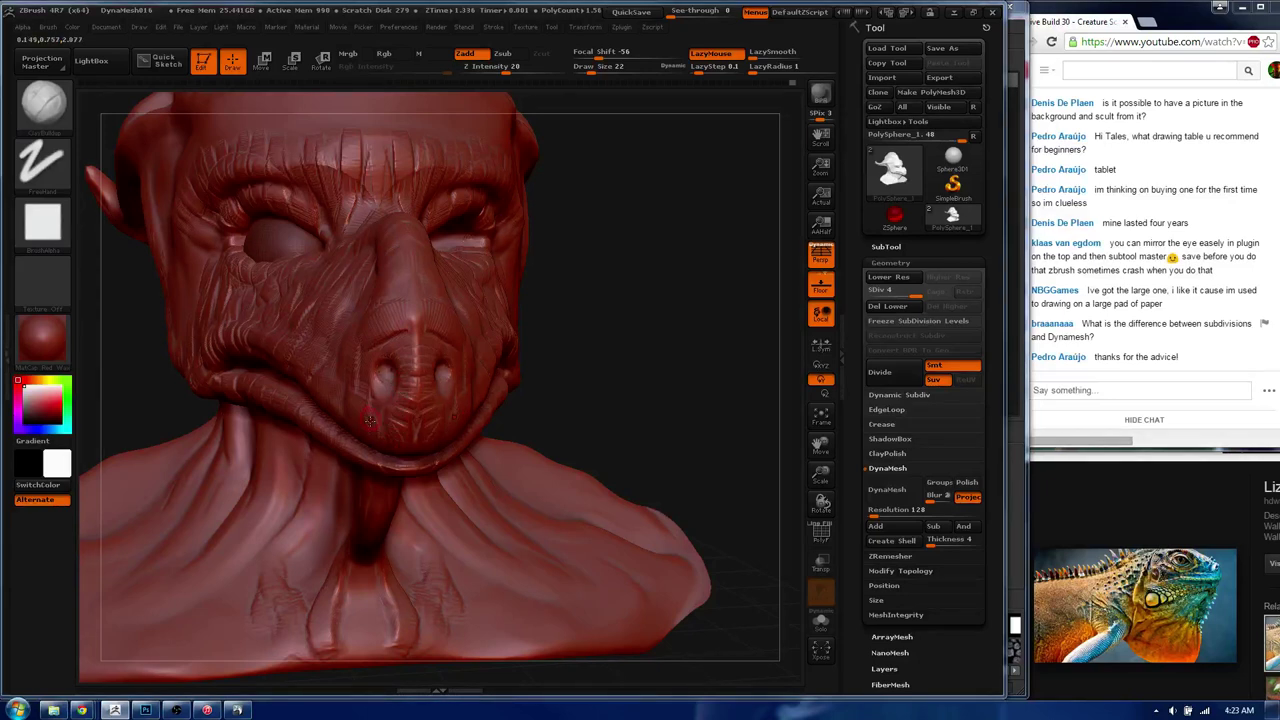
pyautogui.moveTo(370, 421); pyautogui.dragTo(408, 362)
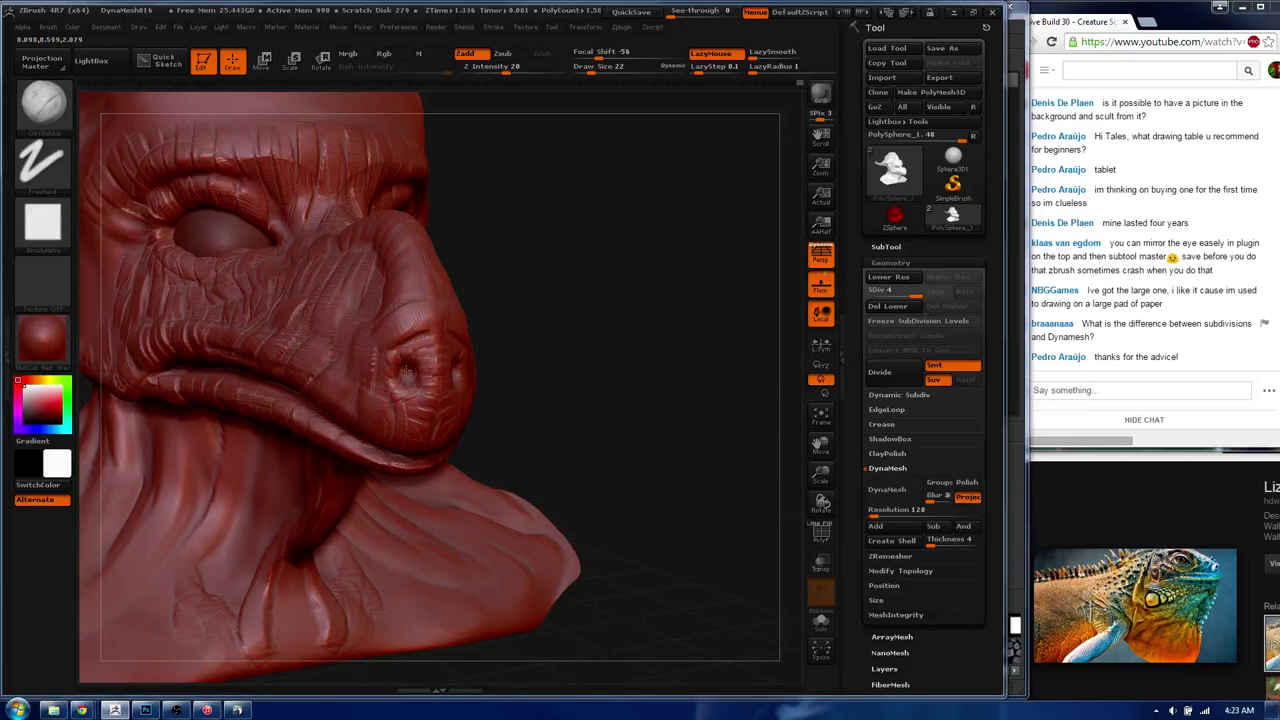
pyautogui.moveTo(408, 373); pyautogui.dragTo(373, 335)
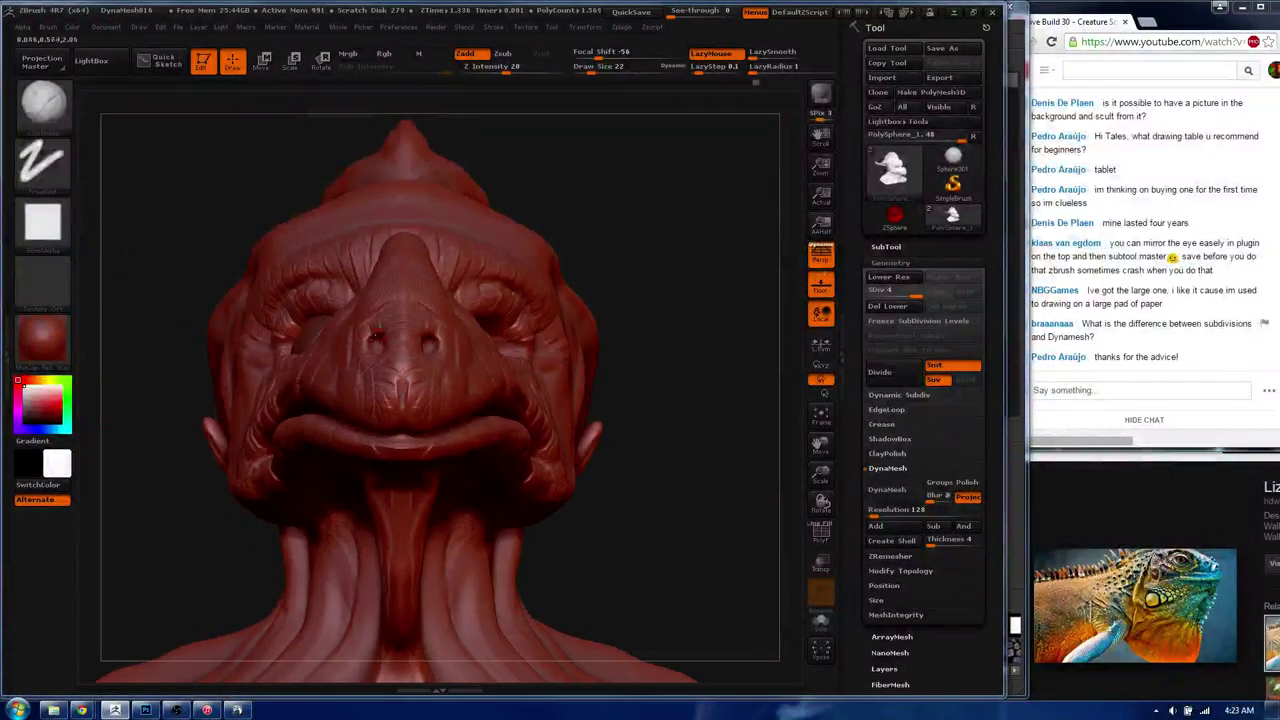
pyautogui.moveTo(378, 340)
pyautogui.mouseDown()
pyautogui.moveTo(483, 432)
pyautogui.moveTo(500, 393)
pyautogui.mouseUp()
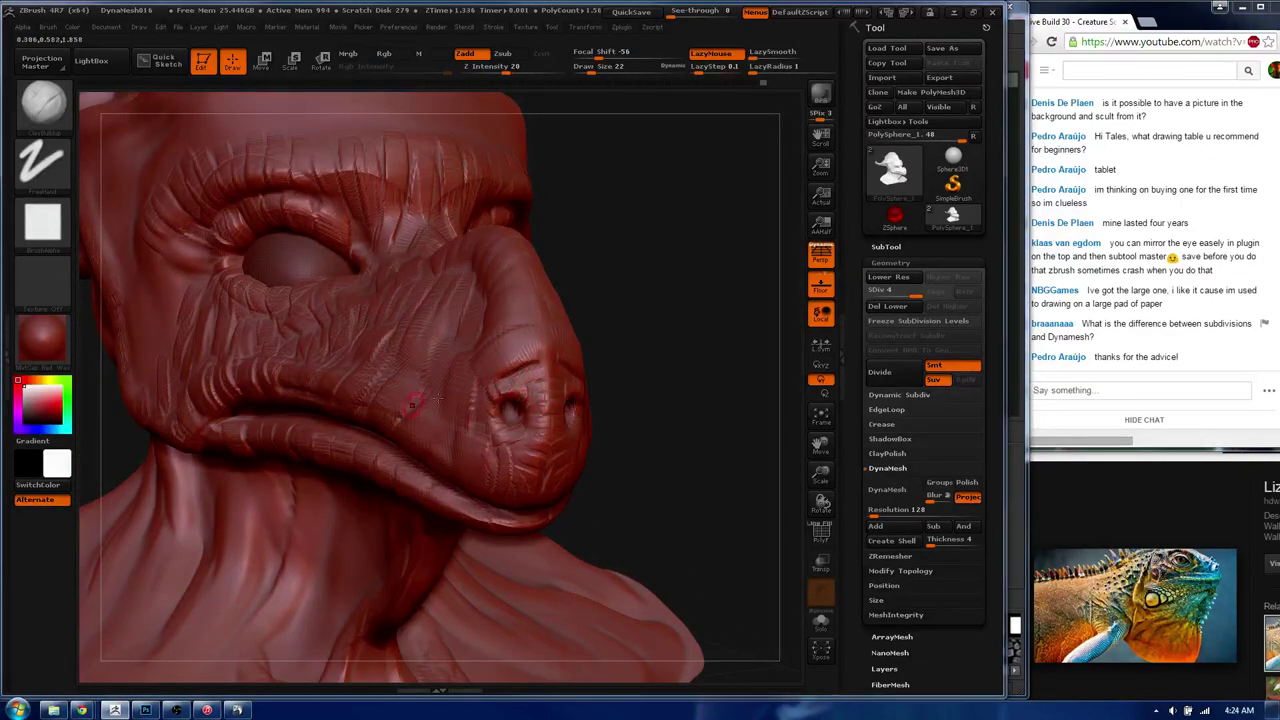
pyautogui.moveTo(500, 393)
pyautogui.mouseDown()
pyautogui.moveTo(345, 345)
pyautogui.moveTo(364, 397)
pyautogui.mouseUp()
pyautogui.press('s')
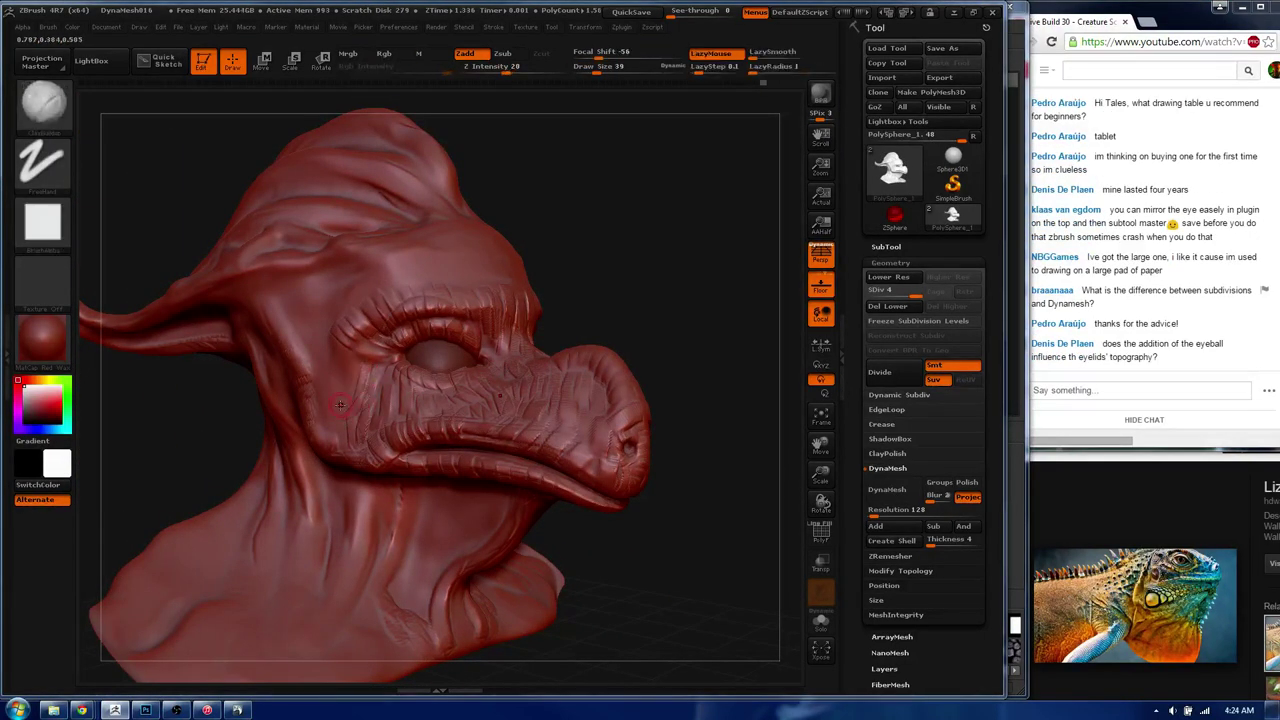
pyautogui.moveTo(328, 397); pyautogui.dragTo(334, 165)
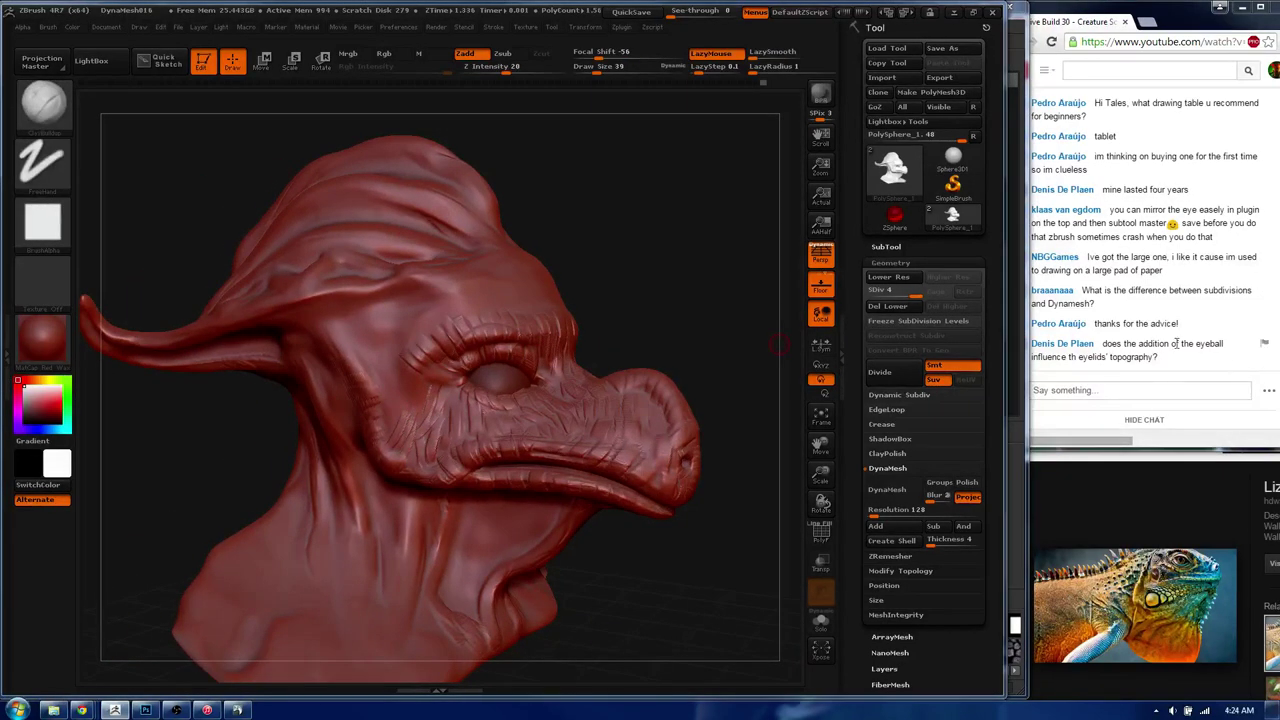
pyautogui.moveTo(530, 292)
pyautogui.mouseDown(button='right')
pyautogui.moveTo(500, 229)
pyautogui.moveTo(591, 440)
pyautogui.mouseUp(button='right')
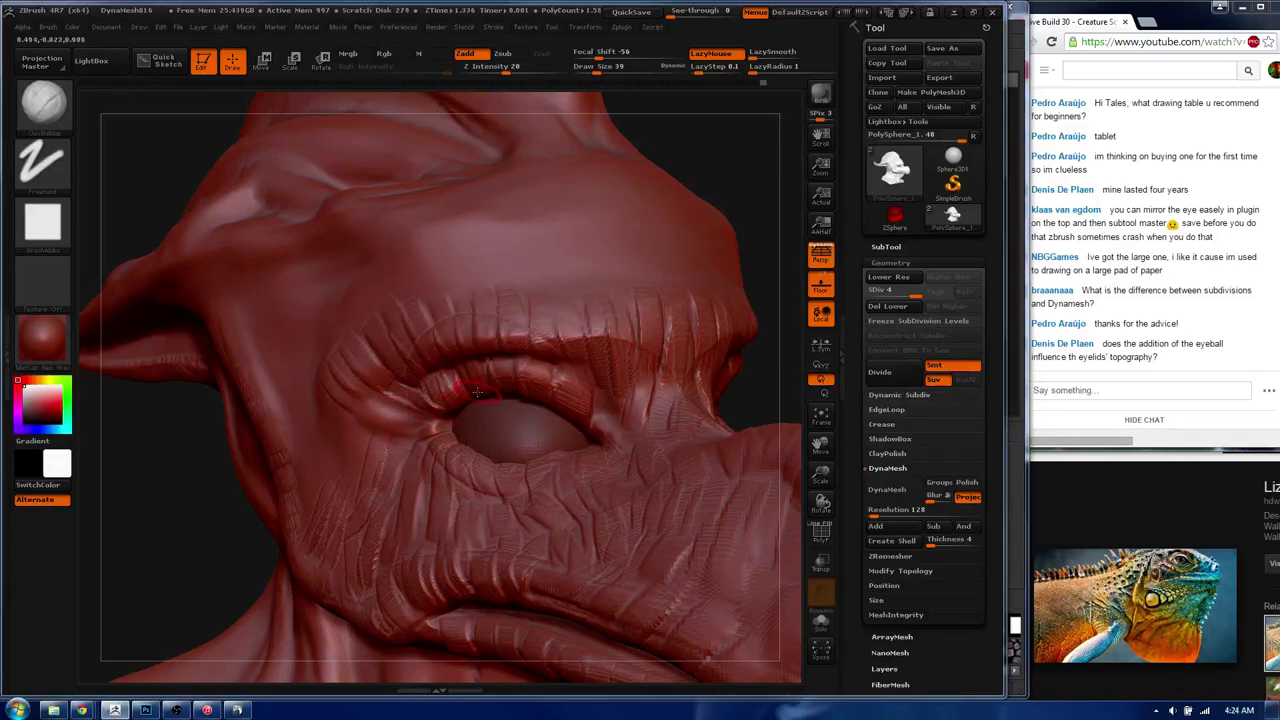
# - Select the MaskRect brush with B, M, R, bringing up its usage note
pyautogui.press('b')
pyautogui.press('b')
pyautogui.press('m')
pyautogui.press('r')
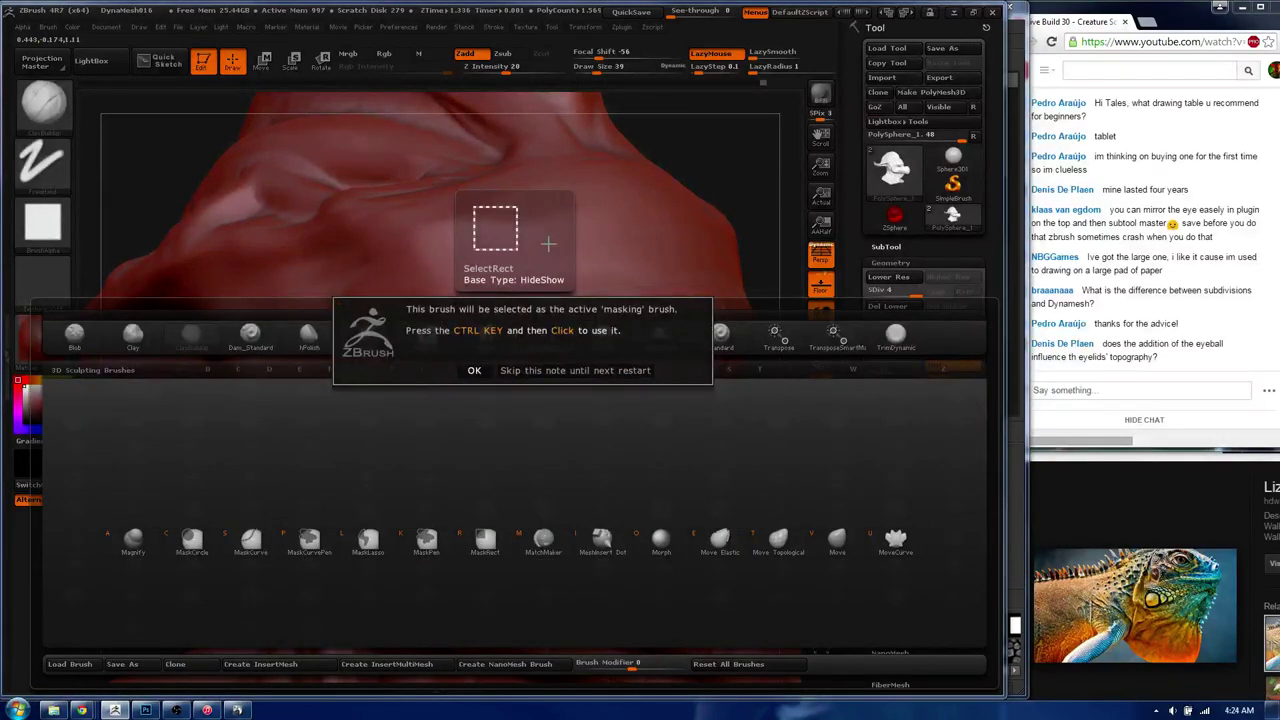
# - Mask a thin strip over the upper eyelid and turn the head to a side profile
pyautogui.click(475, 369)
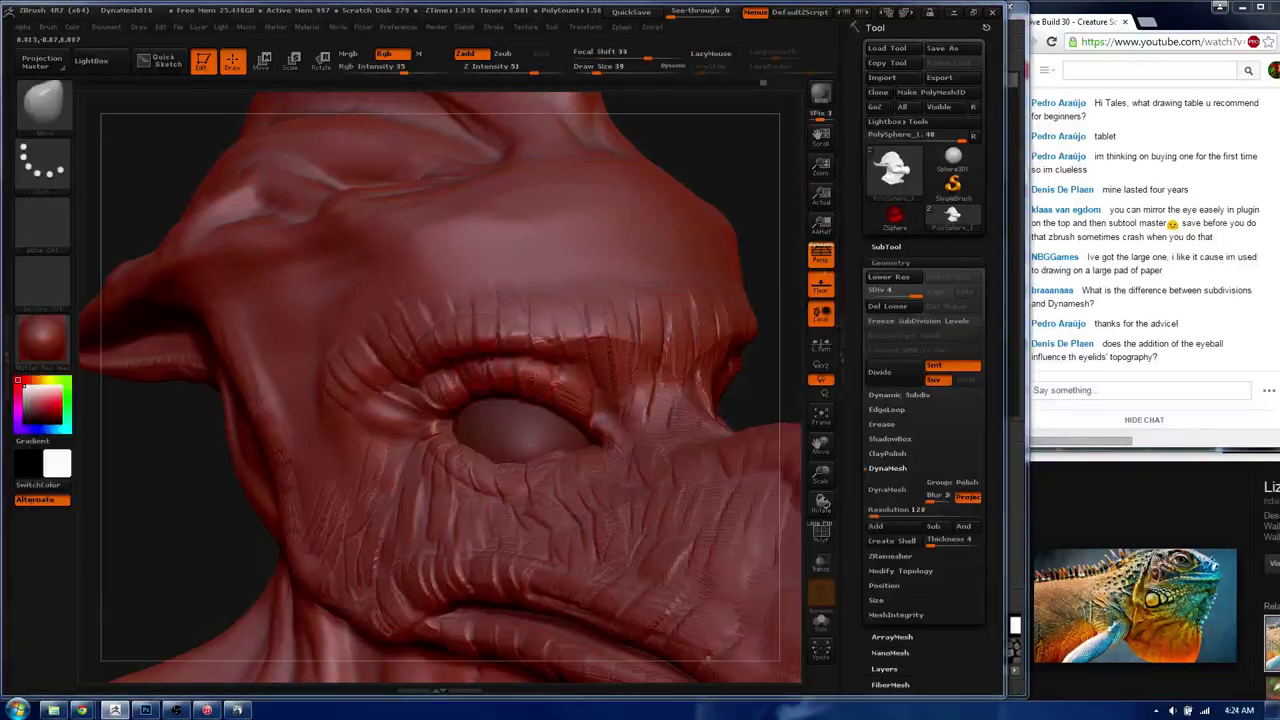
pyautogui.keyDown('ctrl'); pyautogui.moveTo(555, 380); pyautogui.dragTo(445, 330); pyautogui.keyUp('ctrl')
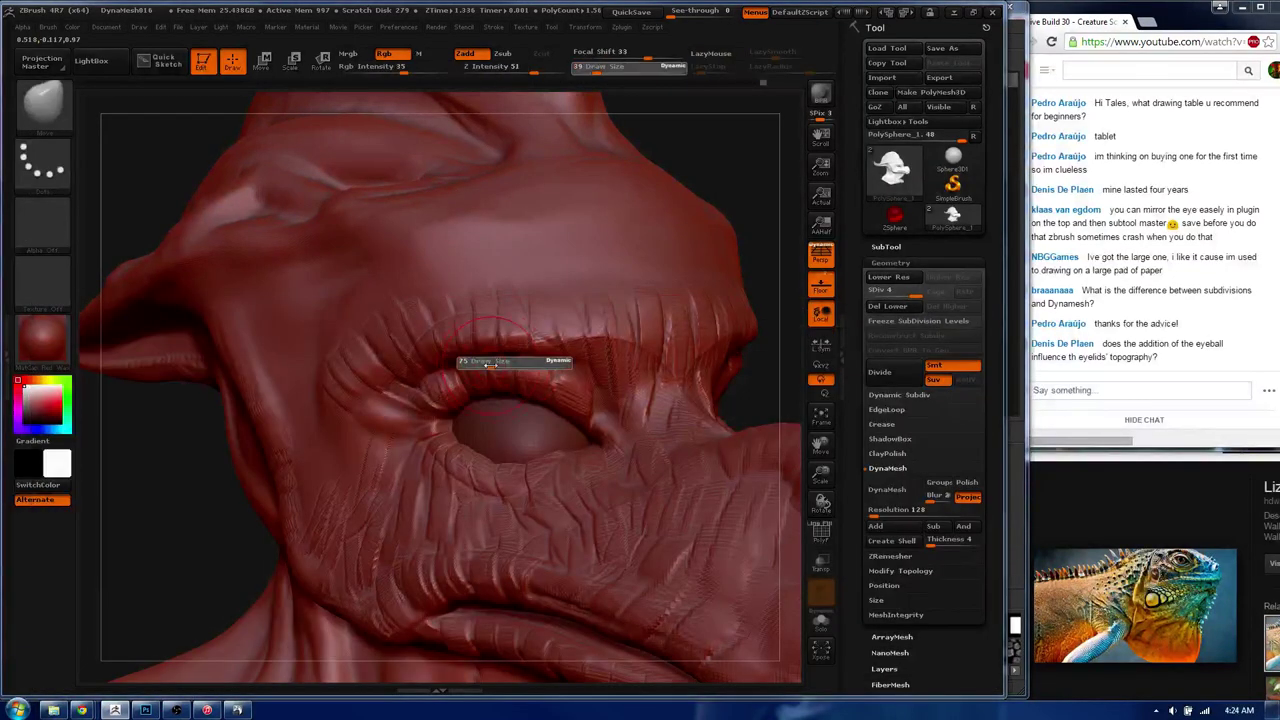
pyautogui.moveTo(200, 600)
pyautogui.mouseDown()
pyautogui.moveTo(485, 400)
pyautogui.moveTo(560, 410)
pyautogui.mouseUp()
pyautogui.moveTo(478, 403); pyautogui.dragTo(498, 440)
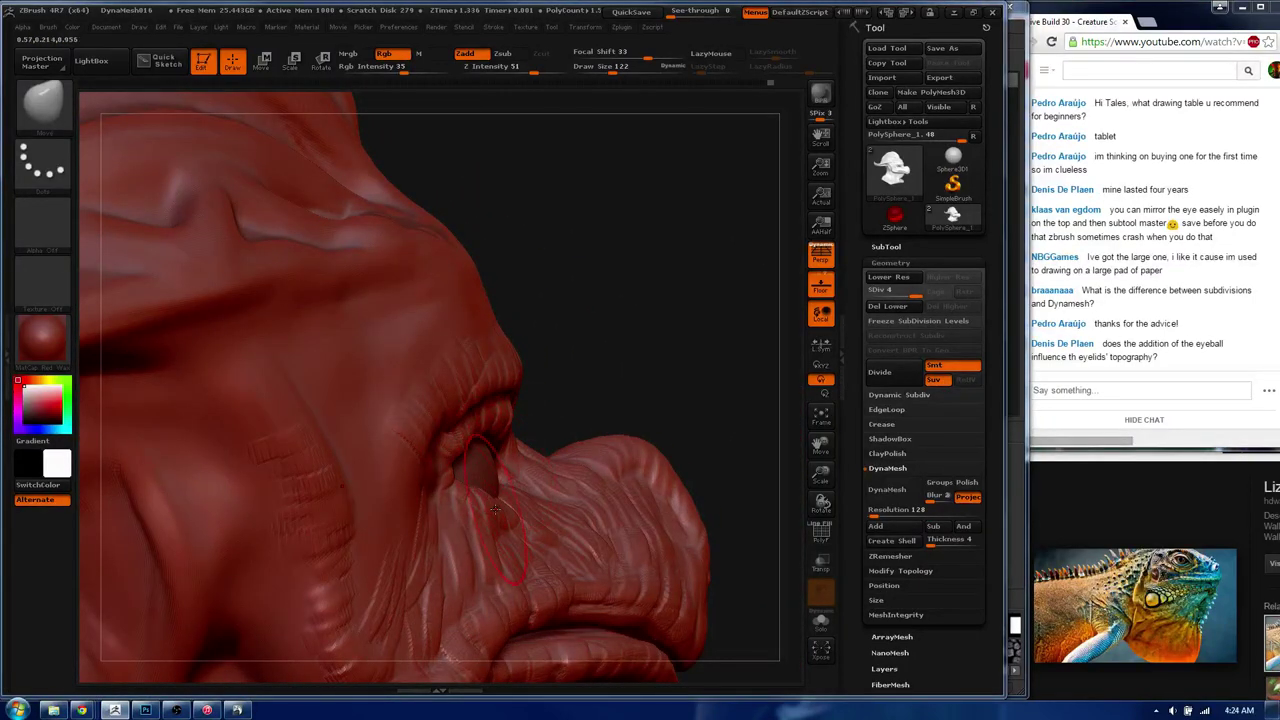
# - Carve crease wrinkles along the lower eyelid and cheek and add detail to the lip fold
pyautogui.moveTo(493, 494)
pyautogui.mouseDown()
pyautogui.moveTo(458, 518)
pyautogui.moveTo(472, 540)
pyautogui.moveTo(455, 600)
pyautogui.mouseUp()
pyautogui.moveTo(470, 520)
pyautogui.mouseDown()
pyautogui.moveTo(502, 555)
pyautogui.moveTo(600, 560)
pyautogui.moveTo(541, 460)
pyautogui.moveTo(500, 470)
pyautogui.moveTo(506, 499)
pyautogui.mouseUp()
pyautogui.press('s')
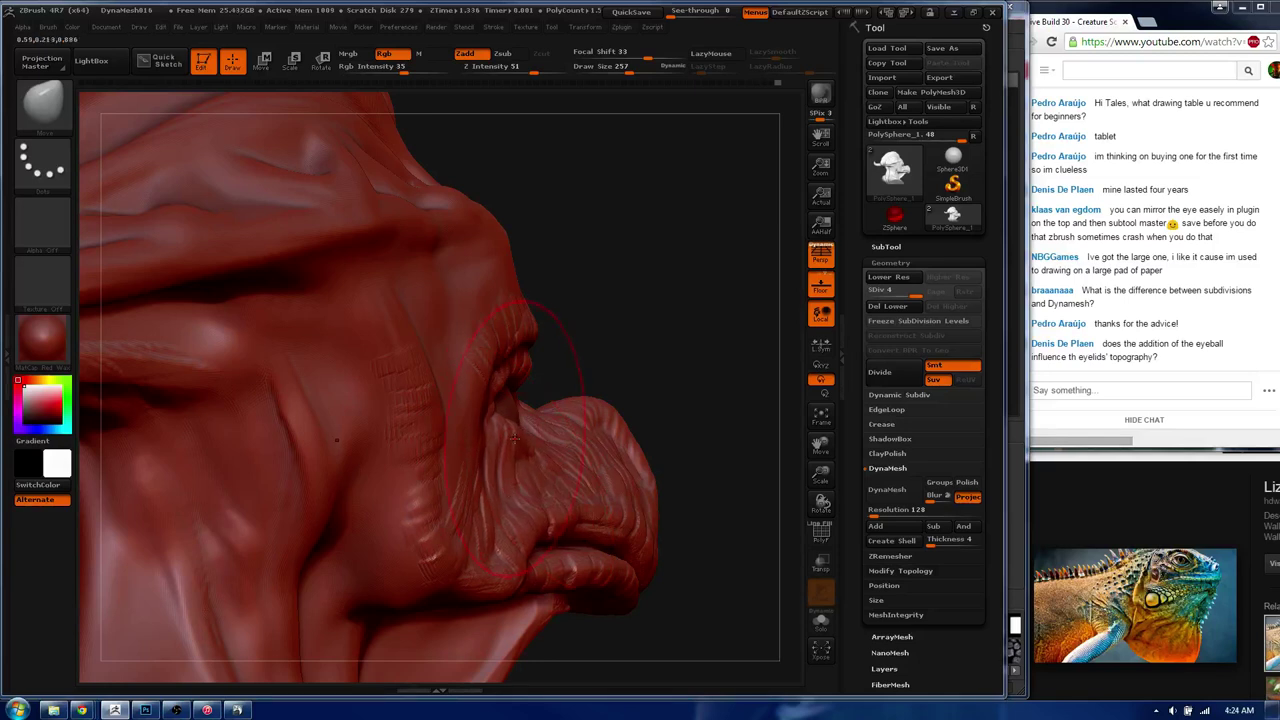
pyautogui.moveTo(516, 438)
pyautogui.mouseDown()
pyautogui.moveTo(478, 480)
pyautogui.moveTo(553, 457)
pyautogui.moveTo(568, 435)
pyautogui.moveTo(520, 384)
pyautogui.moveTo(500, 402)
pyautogui.moveTo(512, 446)
pyautogui.mouseUp()
# - Switch to a new sculpting brush and lower Draw Size from 257 to 82 in profile view
pyautogui.press('space')
pyautogui.click(440, 470)
pyautogui.moveTo(600, 200); pyautogui.dragTo(583, 206)
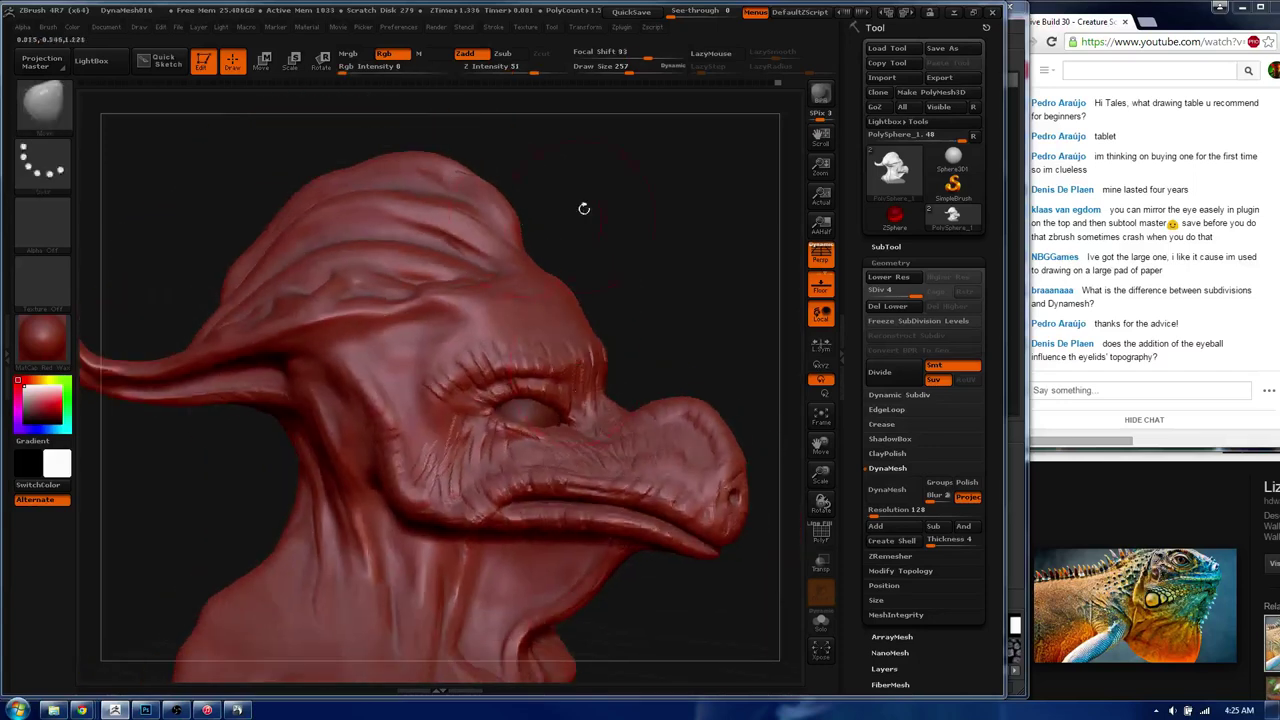
pyautogui.press('s')
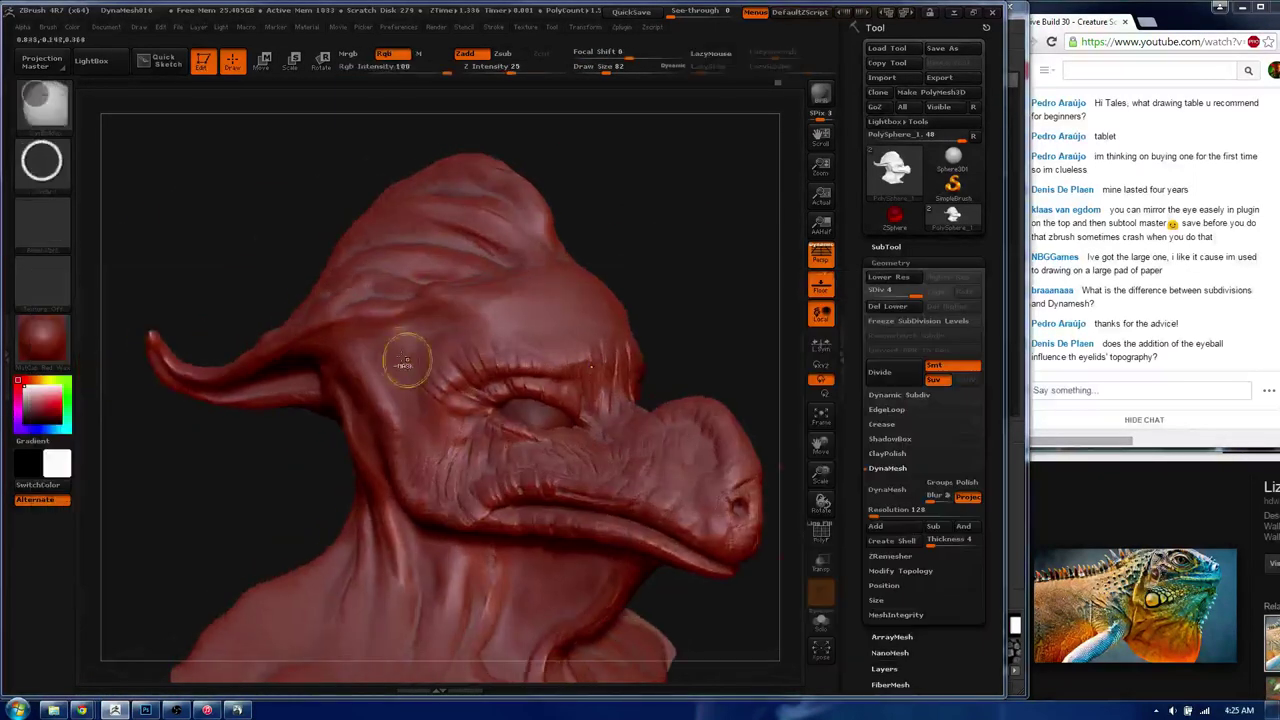
# - Sculpt fine wrinkles over the upper cheek and smooth a patch near the upper lid
pyautogui.keyDown('alt'); pyautogui.moveTo(400, 357); pyautogui.dragTo(440, 430); pyautogui.keyUp('alt')
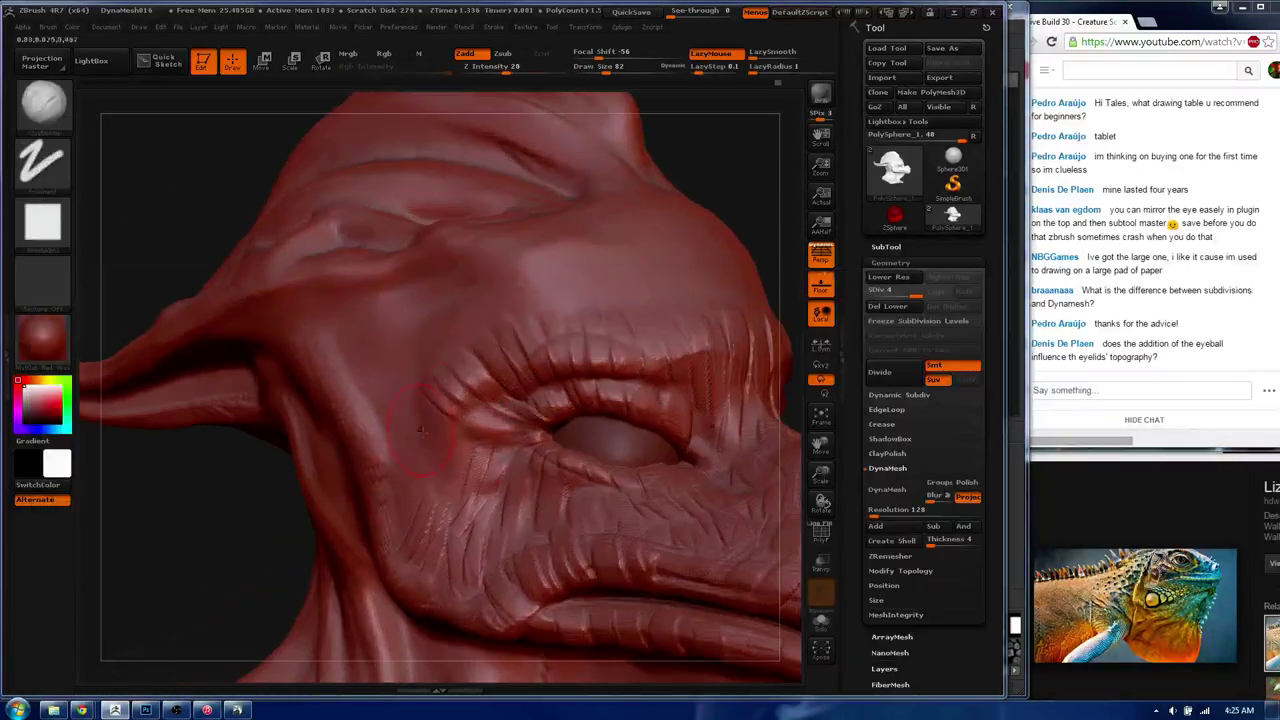
pyautogui.press('b')
pyautogui.press('shift')
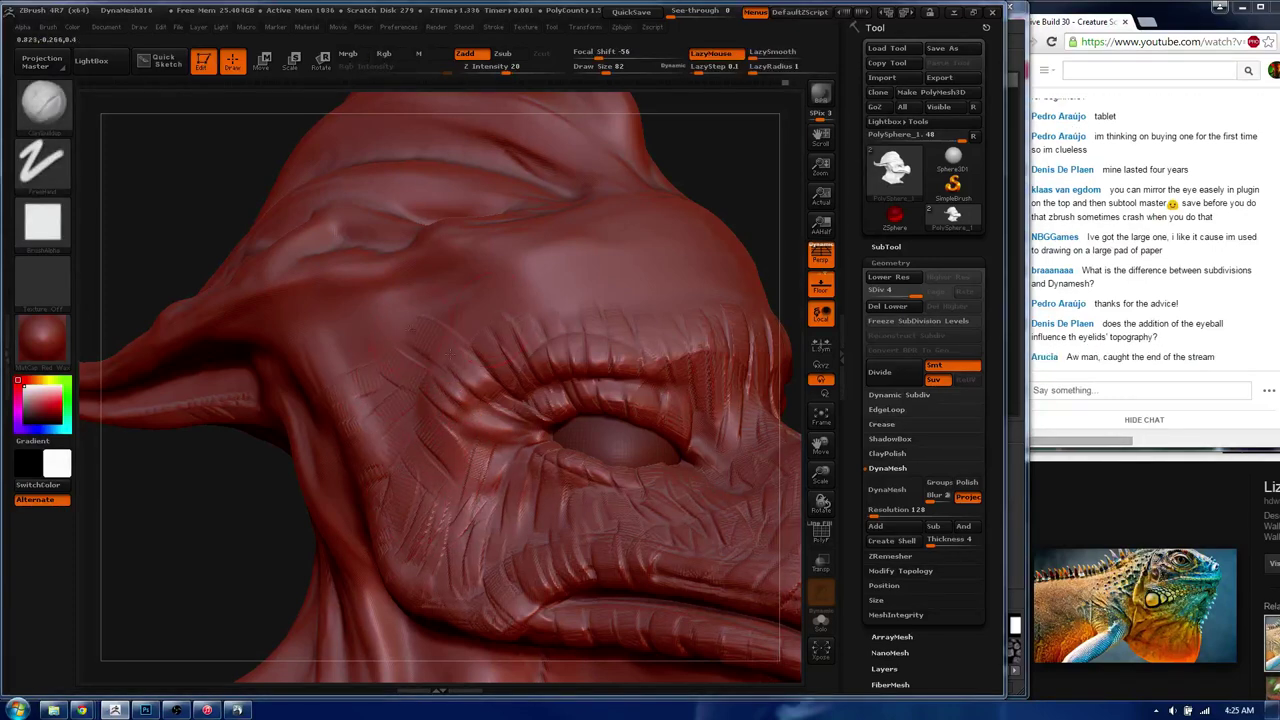
pyautogui.moveTo(448, 352)
pyautogui.mouseDown()
pyautogui.moveTo(500, 305)
pyautogui.moveTo(565, 285)
pyautogui.moveTo(678, 292)
pyautogui.moveTo(688, 257)
pyautogui.mouseUp()
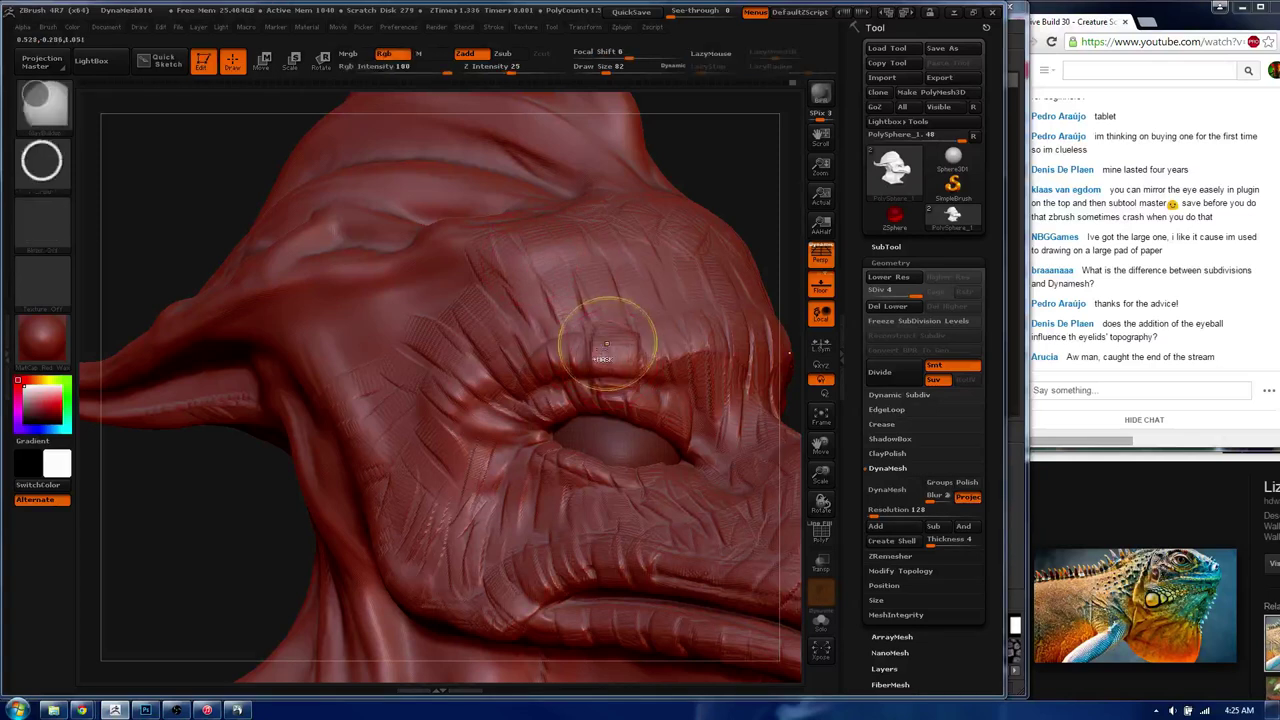
pyautogui.keyDown('shift'); pyautogui.moveTo(612, 340); pyautogui.dragTo(605, 330); pyautogui.keyUp('shift')
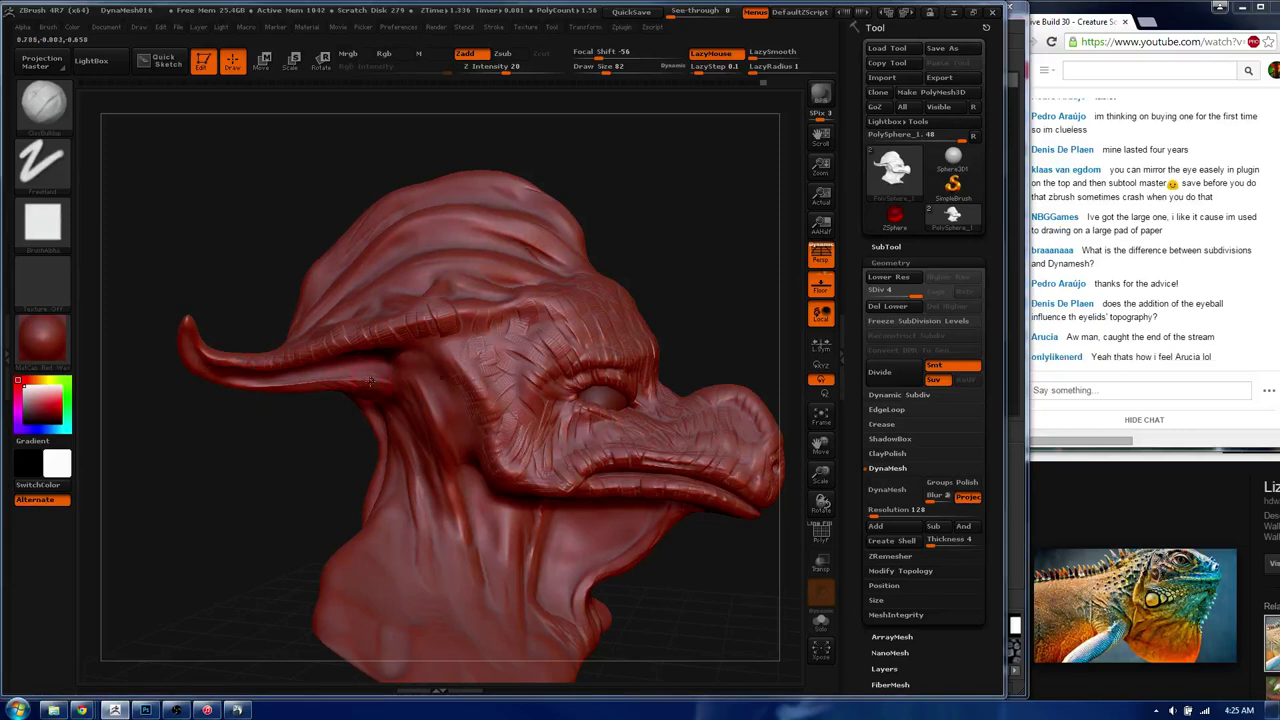
# - Add a detail stroke on the head crest and crosshatched cracks on the forehead
pyautogui.moveTo(510, 235)
pyautogui.mouseDown()
pyautogui.moveTo(402, 243)
pyautogui.moveTo(452, 157)
pyautogui.mouseUp()
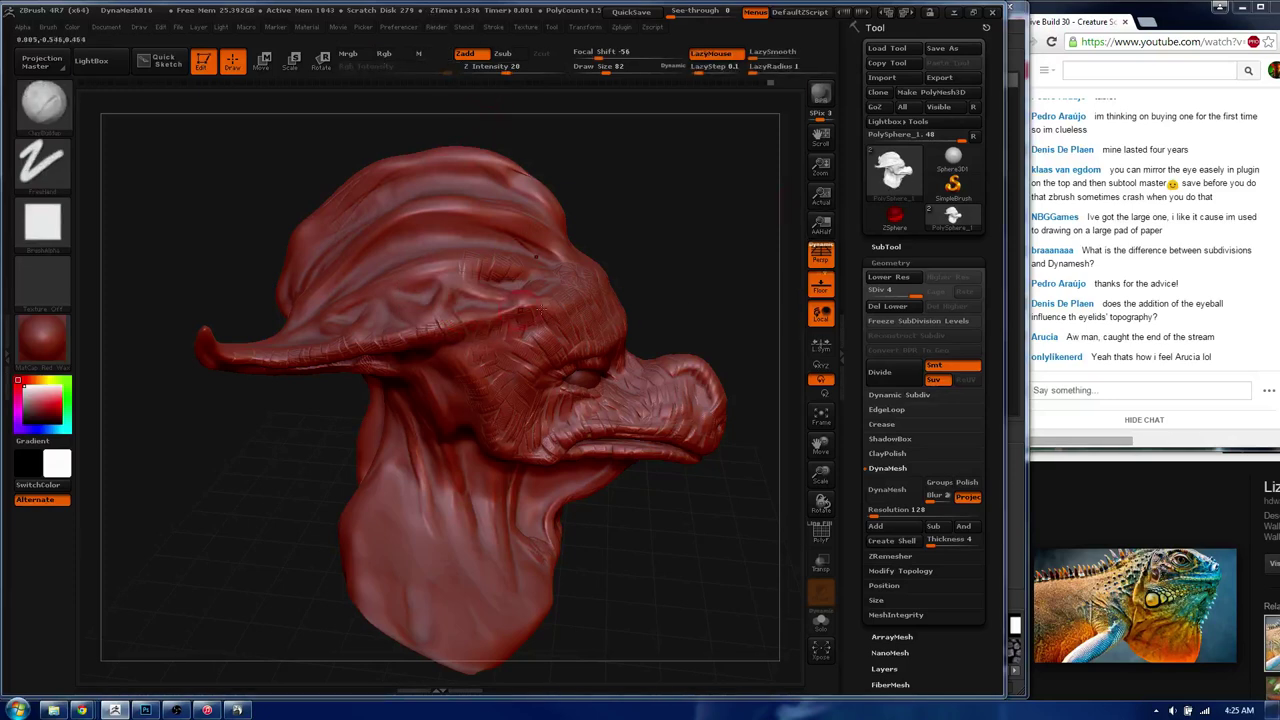
pyautogui.moveTo(423, 279); pyautogui.dragTo(375, 237)
pyautogui.moveTo(461, 294)
pyautogui.mouseDown()
pyautogui.moveTo(490, 305)
pyautogui.moveTo(466, 308)
pyautogui.mouseUp()
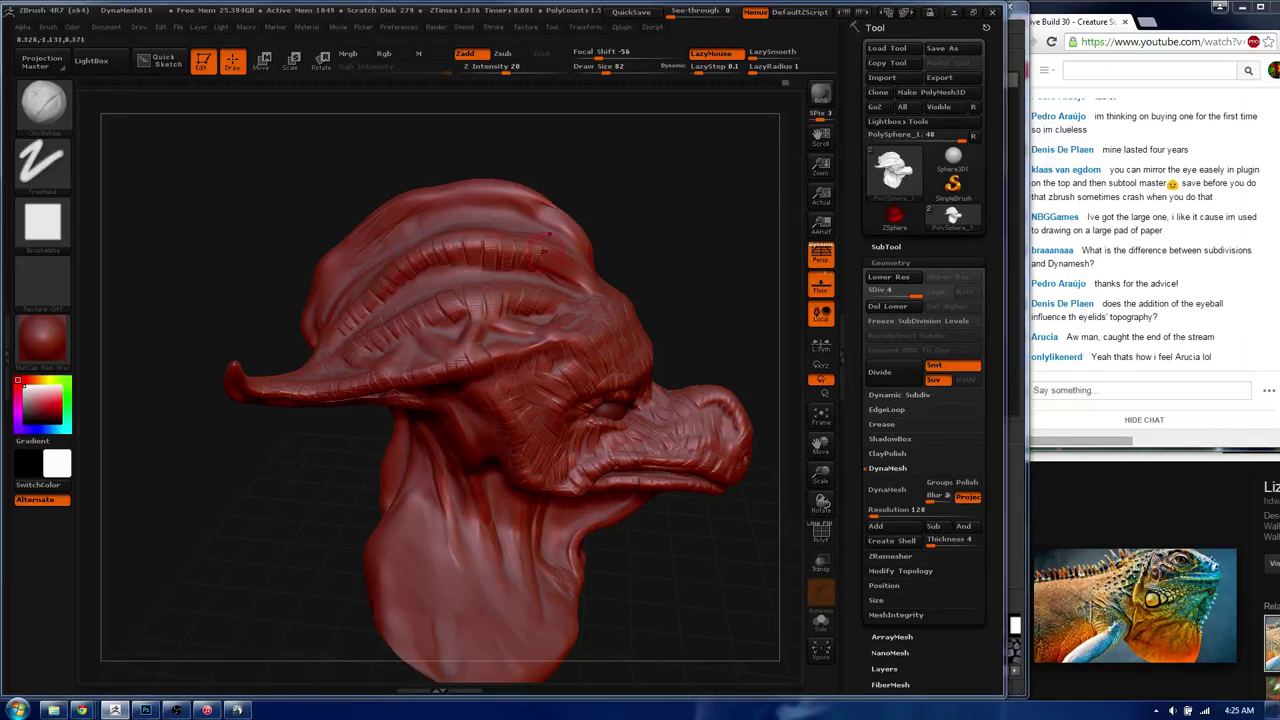
# - Raise ridged detail along the top of the head and touch up the skin beside it
pyautogui.moveTo(545, 250)
pyautogui.mouseDown()
pyautogui.moveTo(563, 335)
pyautogui.moveTo(595, 376)
pyautogui.mouseUp()
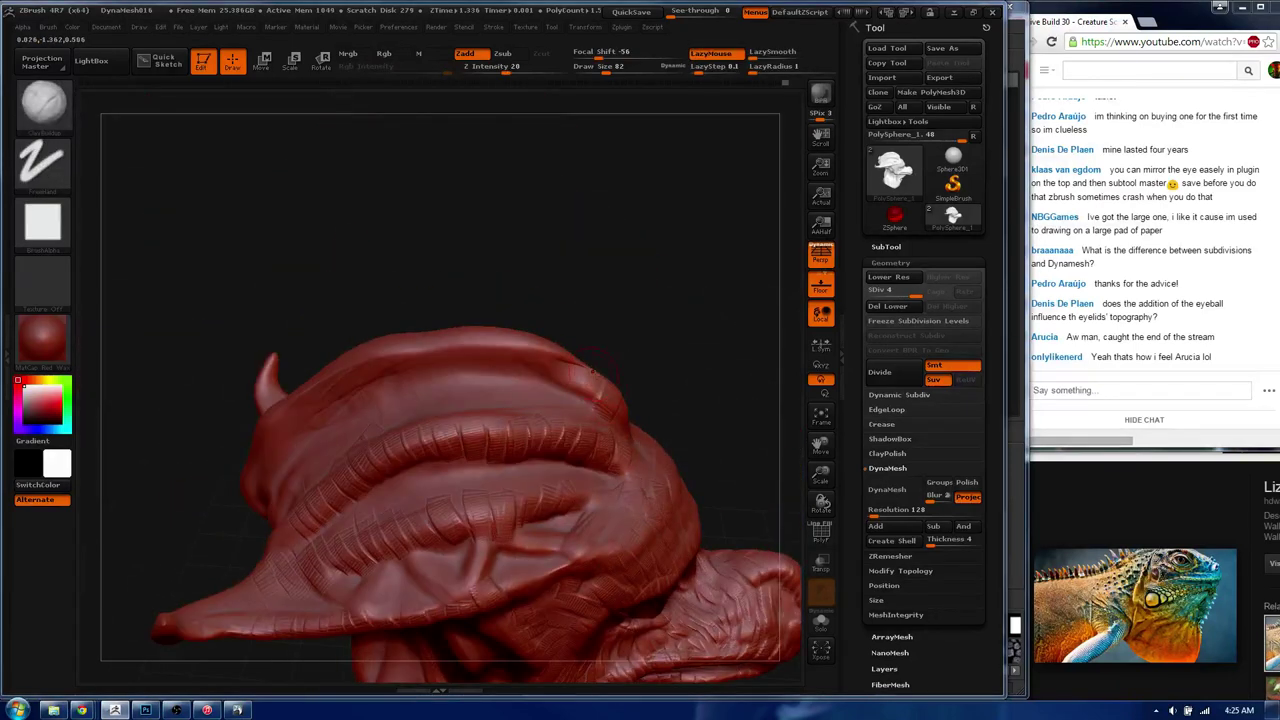
pyautogui.press('shift')
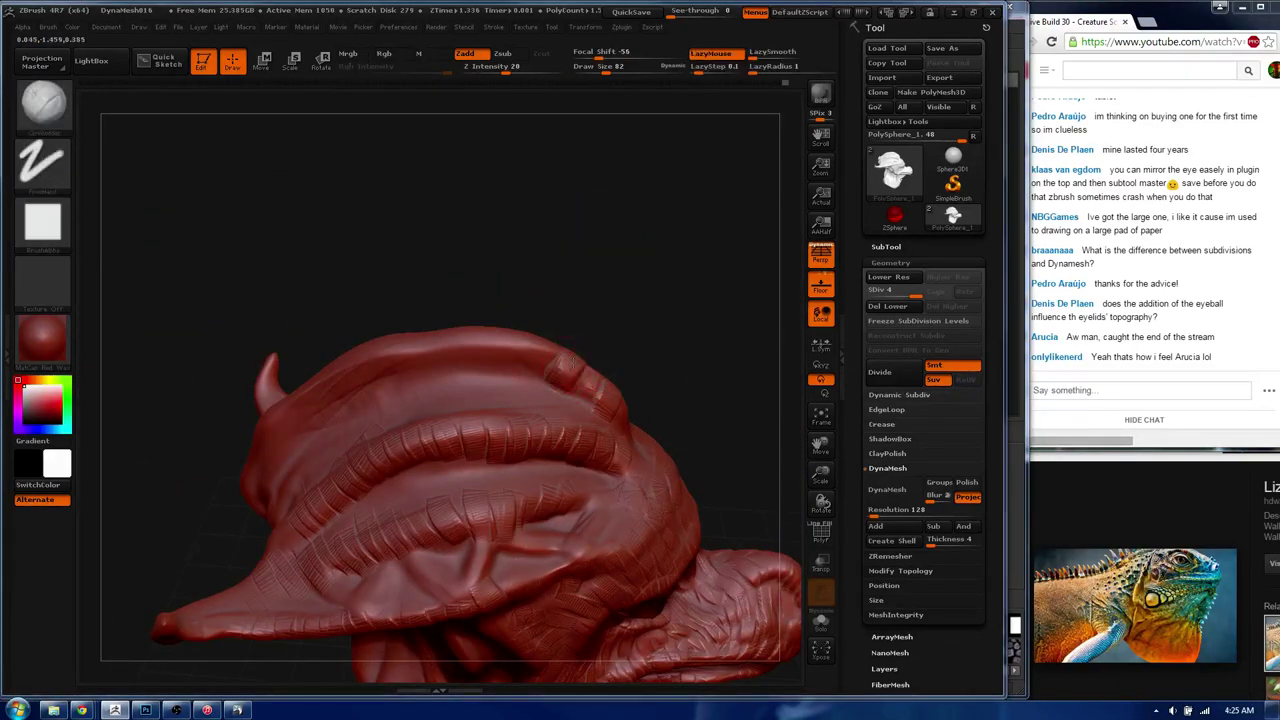
pyautogui.moveTo(499, 358)
pyautogui.mouseDown()
pyautogui.moveTo(361, 362)
pyautogui.moveTo(257, 466)
pyautogui.moveTo(438, 393)
pyautogui.moveTo(283, 467)
pyautogui.moveTo(313, 471)
pyautogui.mouseUp()
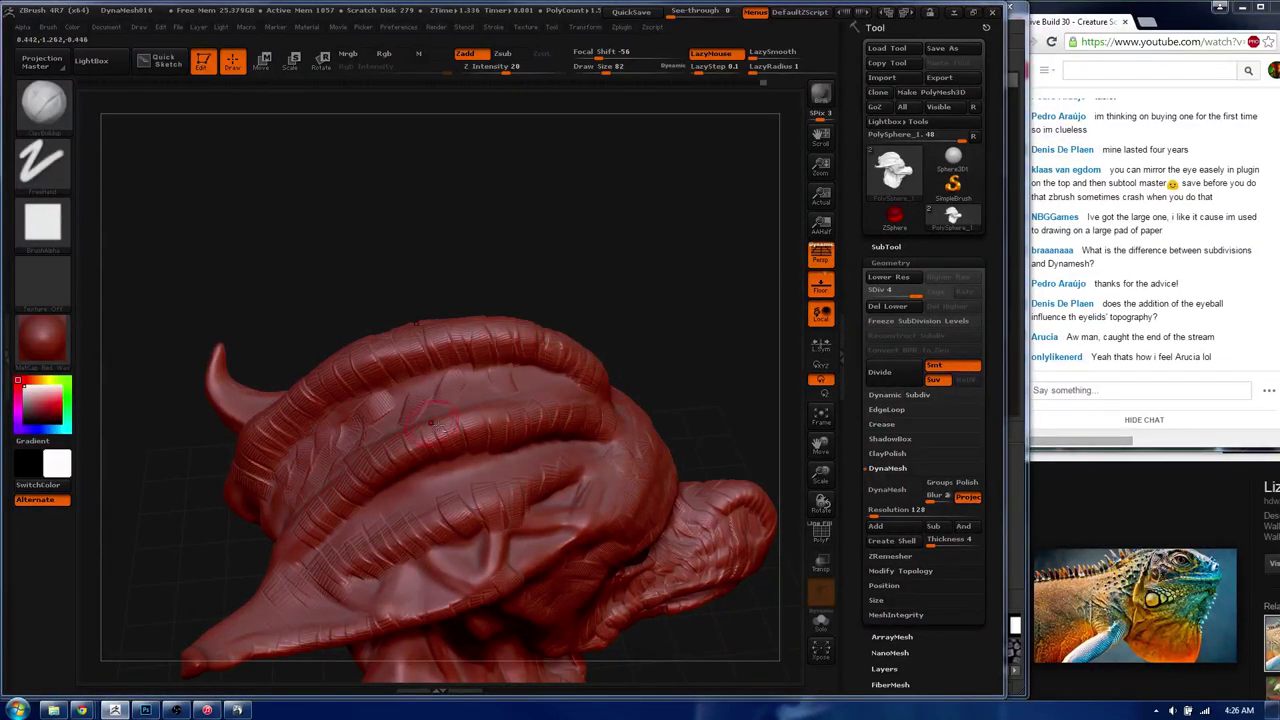
pyautogui.moveTo(520, 370); pyautogui.dragTo(552, 400)
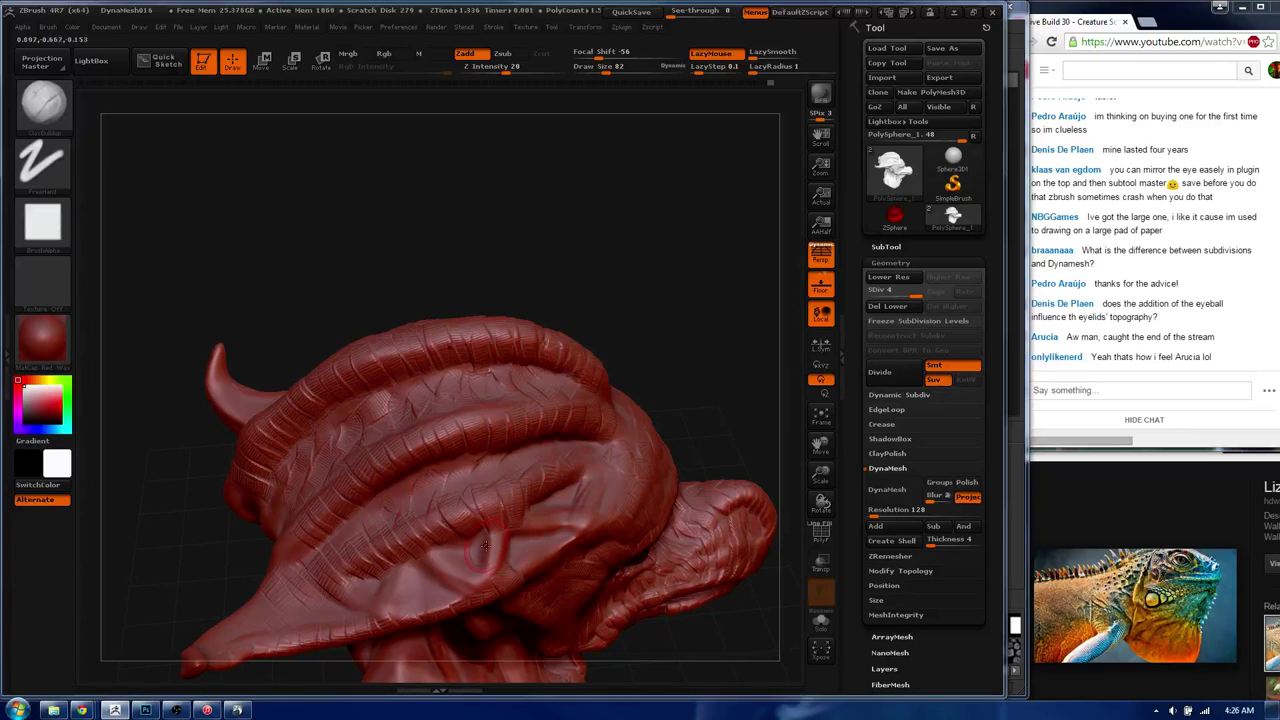
pyautogui.moveTo(560, 300); pyautogui.dragTo(470, 435)
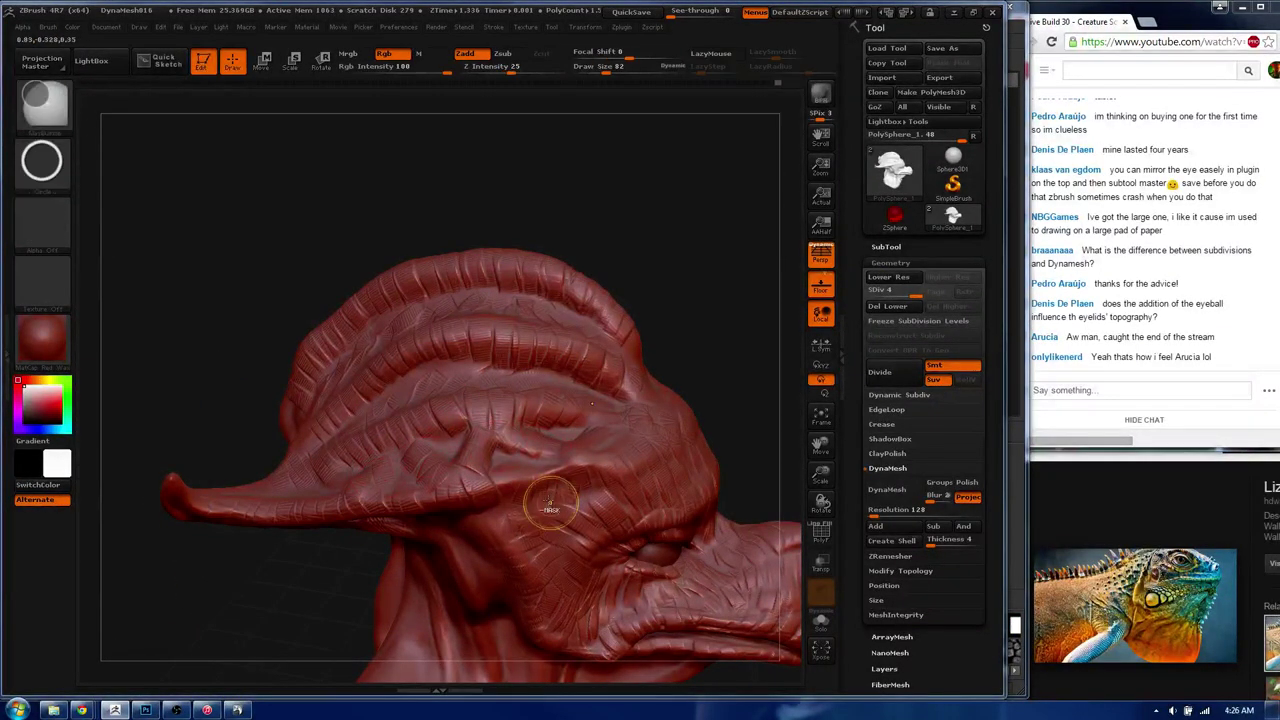
# - Carve a curved crease into the jaw at a three-quarter angle, smoothing it afterward
pyautogui.press('f')
pyautogui.moveTo(474, 249)
pyautogui.mouseDown()
pyautogui.moveTo(490, 187)
pyautogui.moveTo(465, 383)
pyautogui.moveTo(530, 372)
pyautogui.moveTo(545, 349)
pyautogui.moveTo(502, 305)
pyautogui.moveTo(478, 376)
pyautogui.mouseUp()
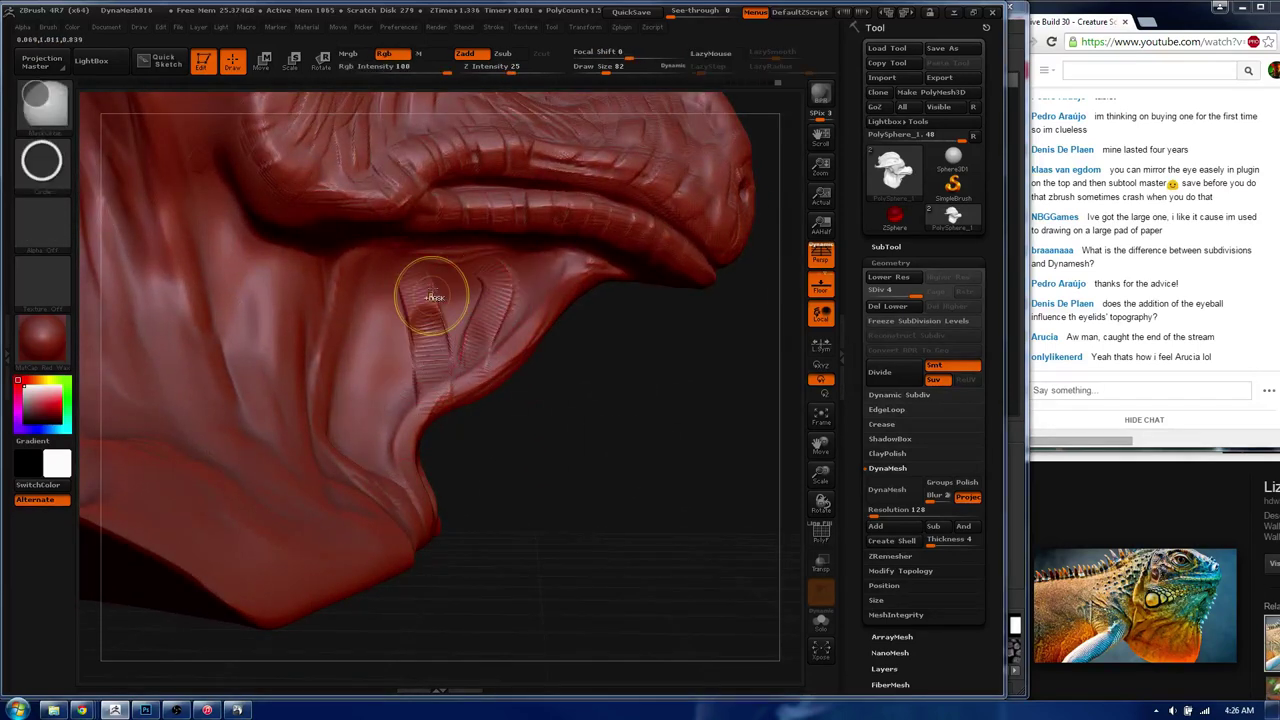
pyautogui.moveTo(418, 262); pyautogui.dragTo(446, 345)
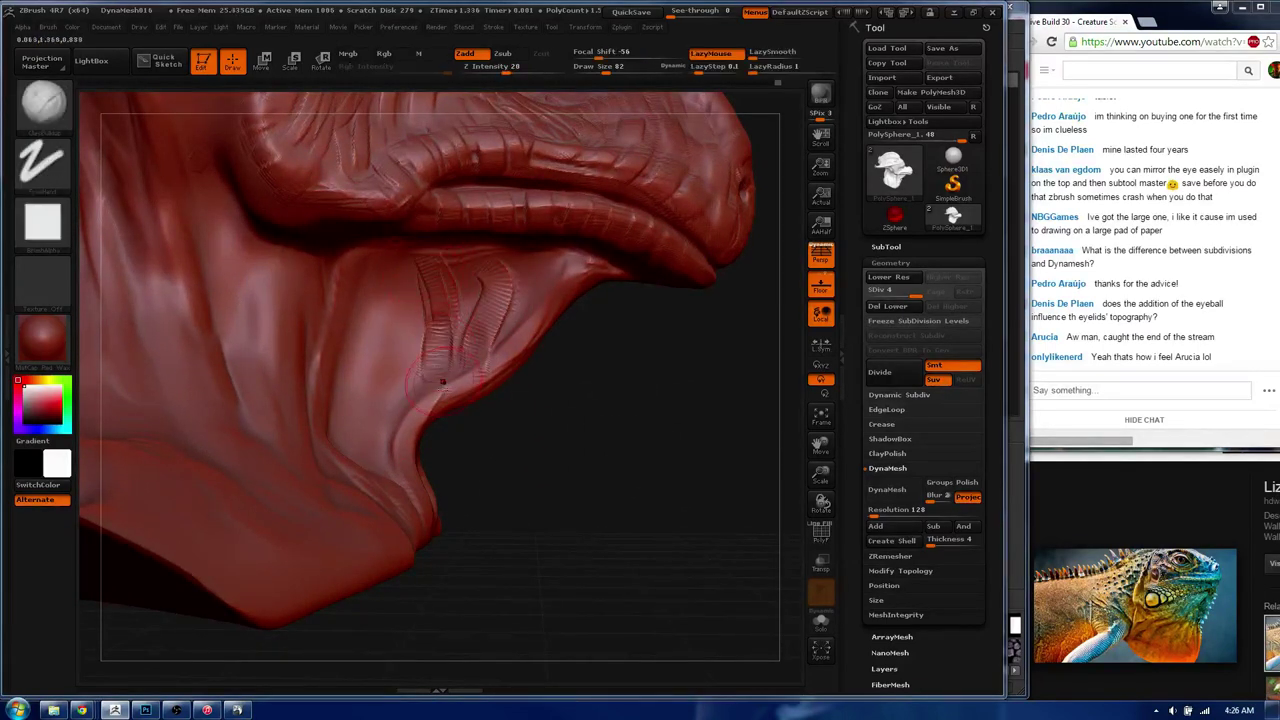
pyautogui.press('shift')
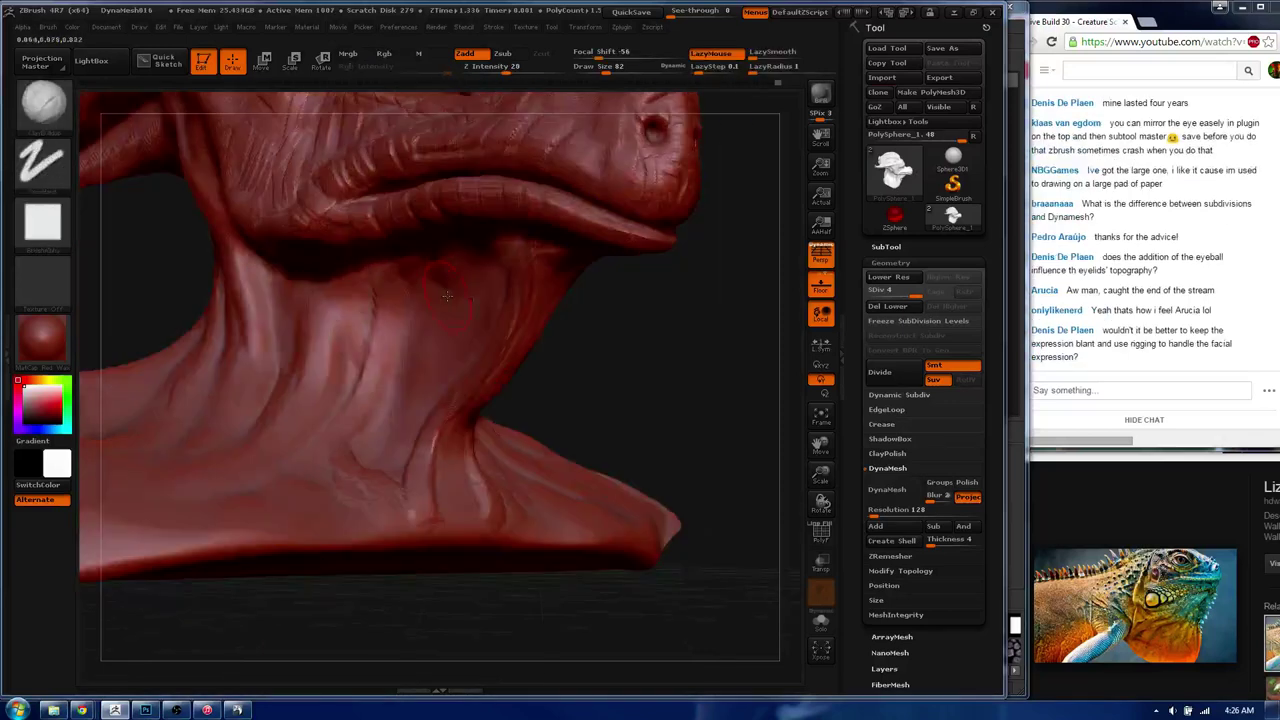
pyautogui.moveTo(486, 311); pyautogui.dragTo(447, 366)
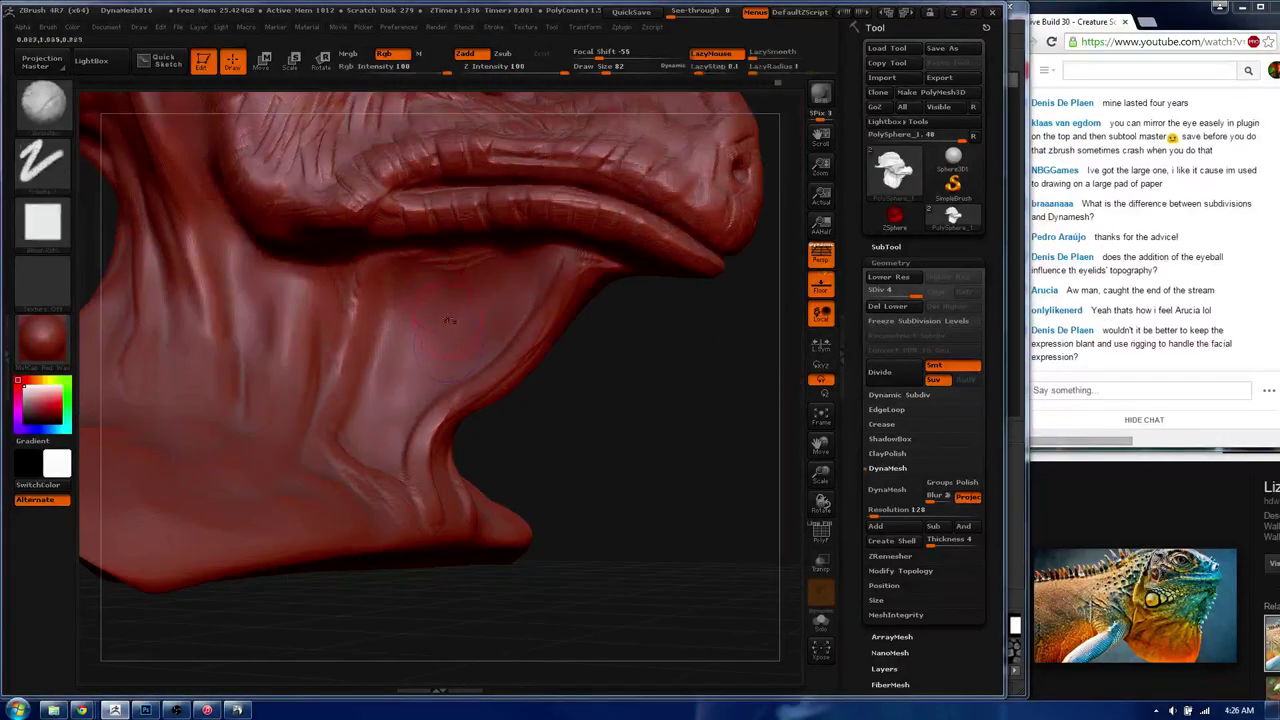
pyautogui.press('shift')
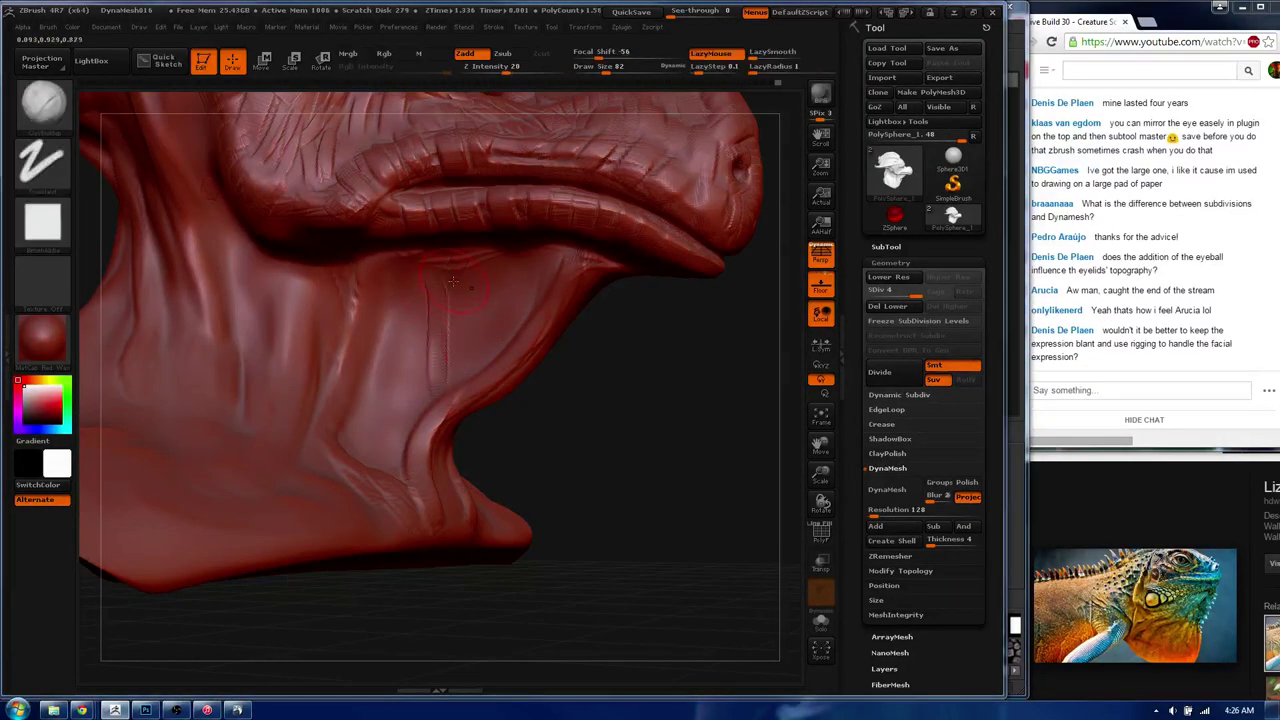
# - Select the Inflat brush, then switch to the Dam Standard crease brush
pyautogui.press('b')
pyautogui.press('i')
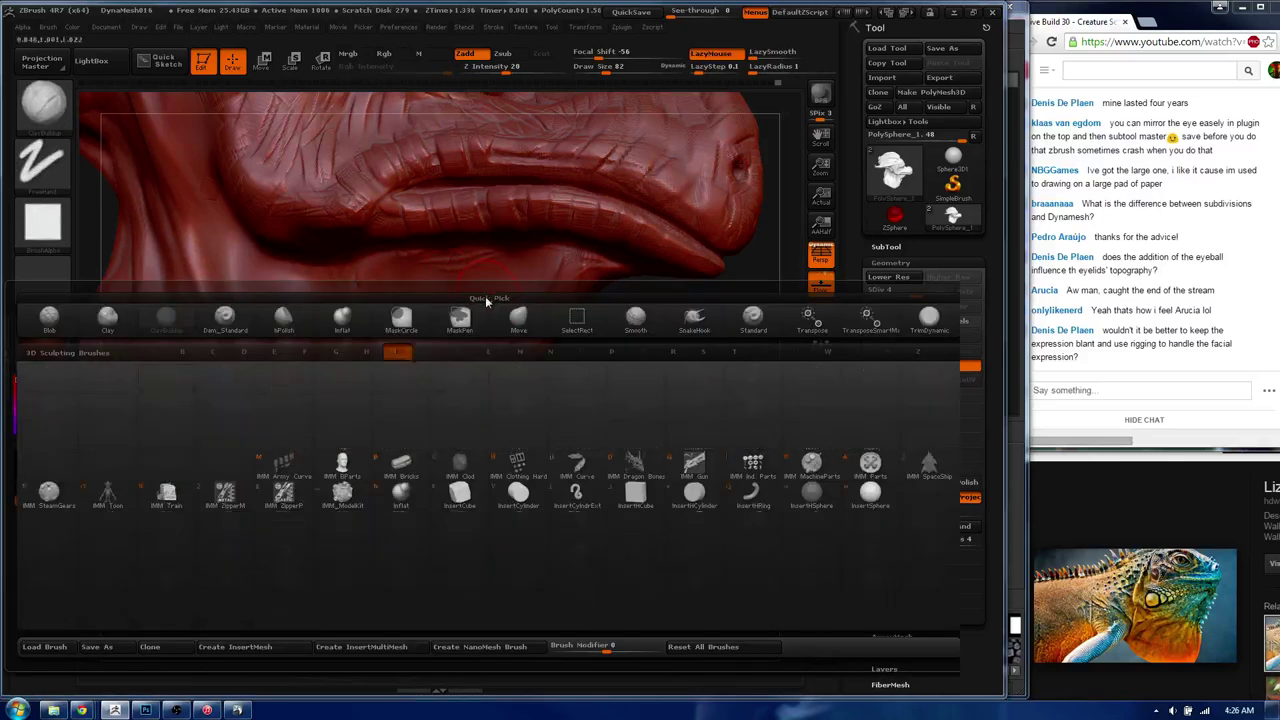
pyautogui.click(403, 500)
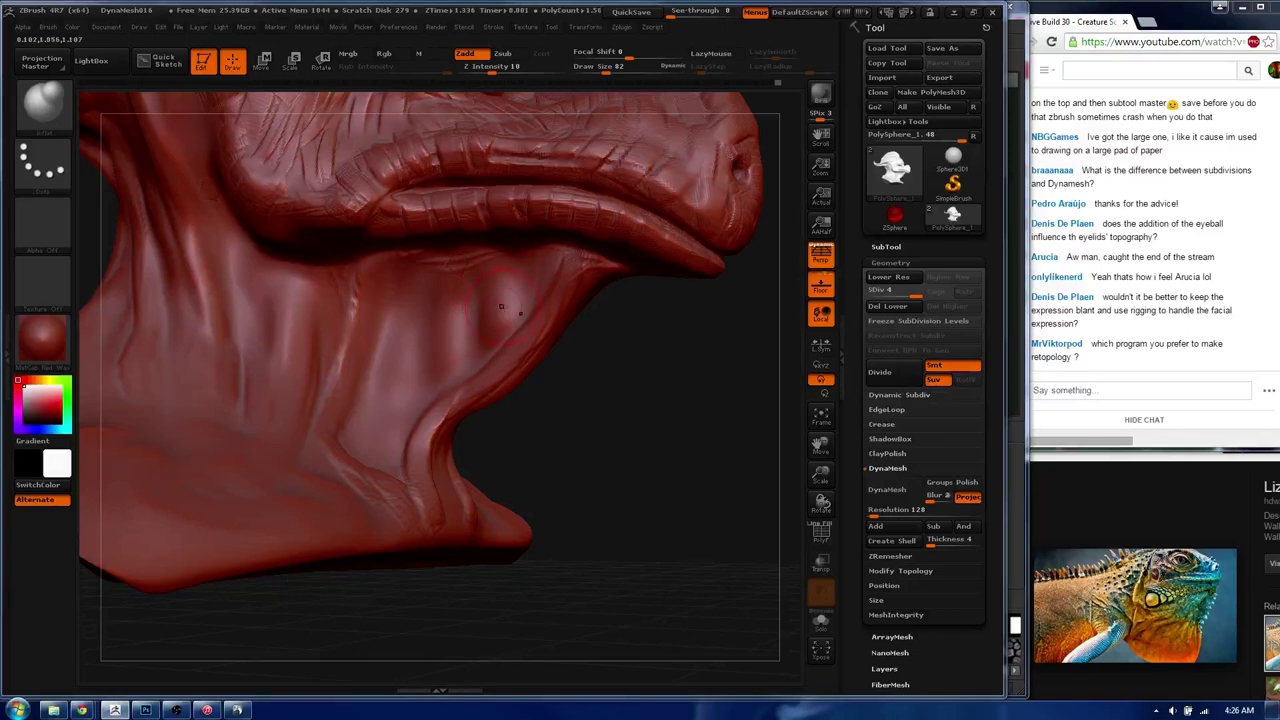
pyautogui.press('b')
pyautogui.press('d')
pyautogui.press('s')
# - Cut several crease lines down the neck below the jaw, then open the Windows Start menu
pyautogui.moveTo(490, 262); pyautogui.dragTo(500, 330)
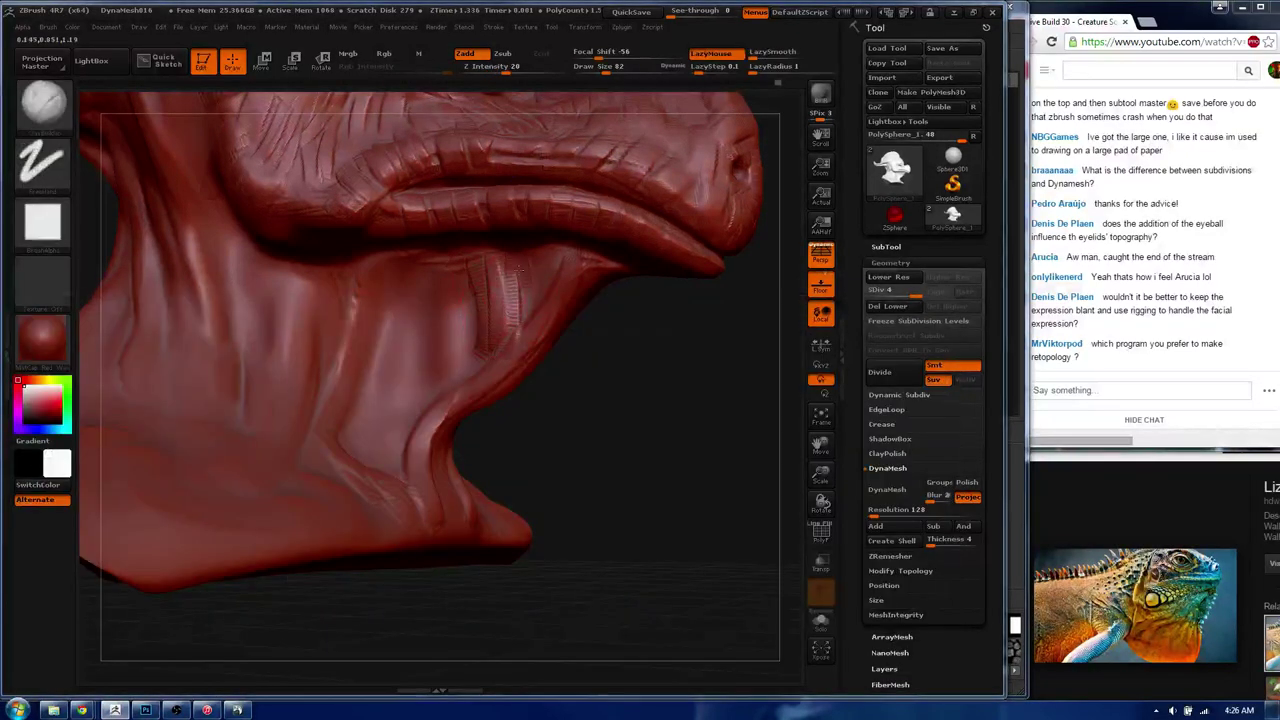
pyautogui.moveTo(510, 265); pyautogui.dragTo(520, 330)
pyautogui.moveTo(600, 450); pyautogui.dragTo(580, 420)
pyautogui.moveTo(440, 275); pyautogui.dragTo(481, 350)
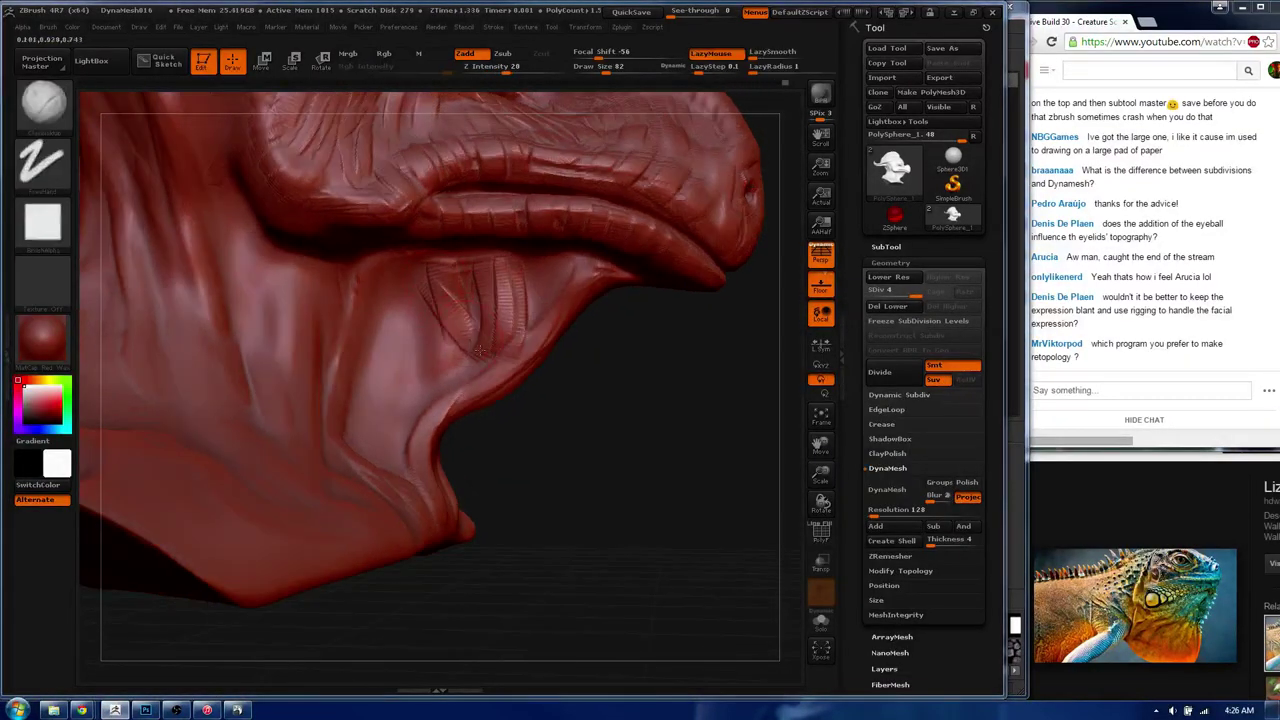
pyautogui.moveTo(392, 283)
pyautogui.mouseDown()
pyautogui.moveTo(405, 350)
pyautogui.moveTo(385, 340)
pyautogui.moveTo(365, 375)
pyautogui.moveTo(408, 452)
pyautogui.mouseUp()
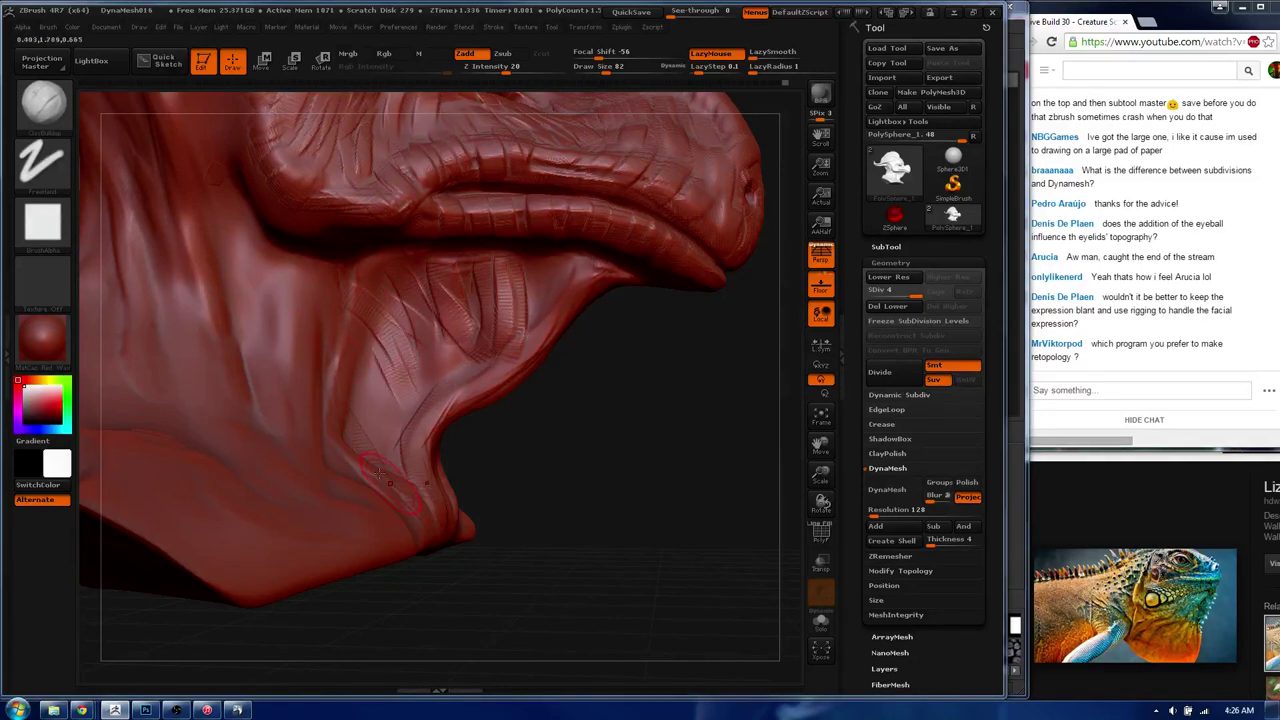
pyautogui.moveTo(355, 343)
pyautogui.mouseDown()
pyautogui.moveTo(392, 335)
pyautogui.moveTo(520, 392)
pyautogui.mouseUp()
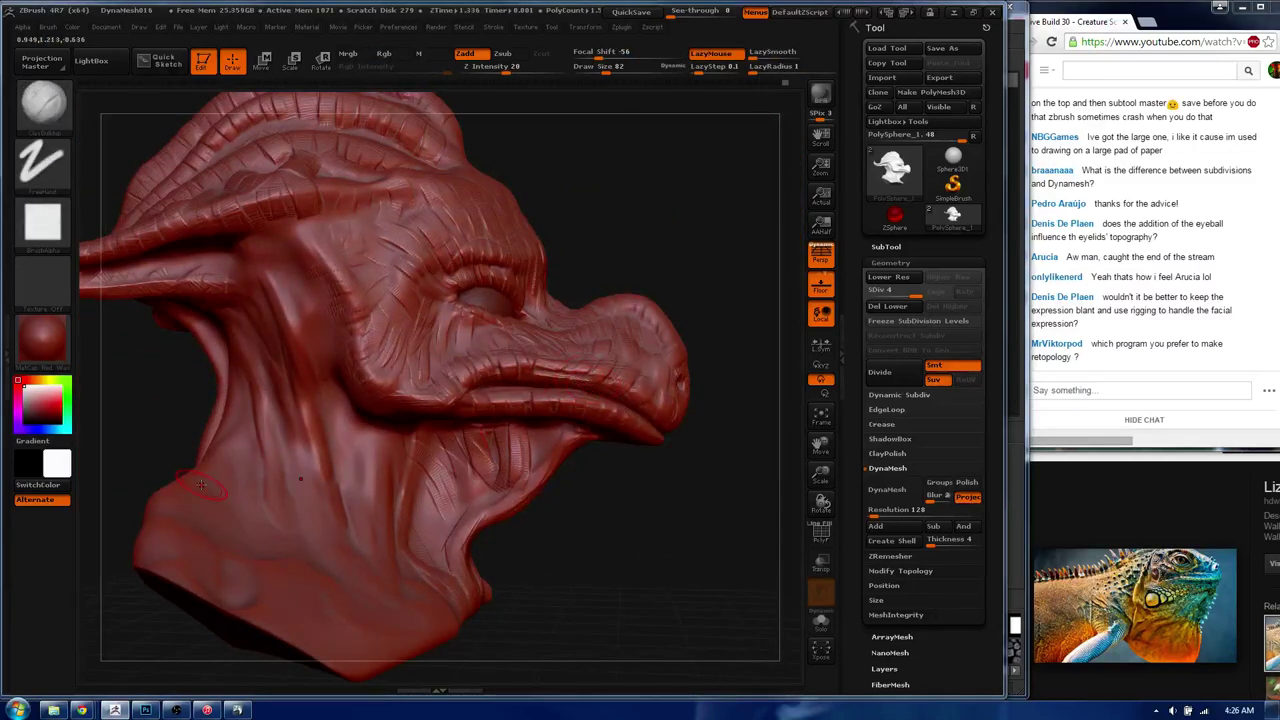
pyautogui.press('super')
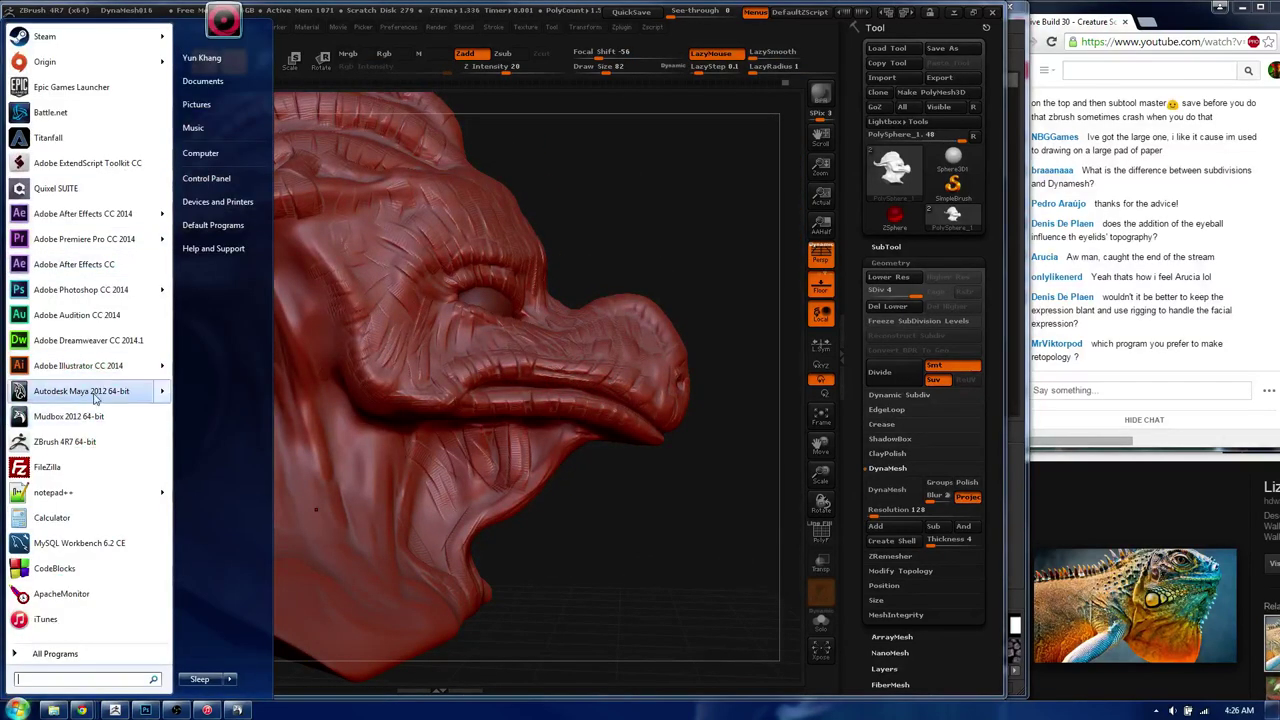
# - Launch Autodesk Maya 2012 64-bit, then return to ZBrush and rotate the sculpted head
pyautogui.click(378, 92)
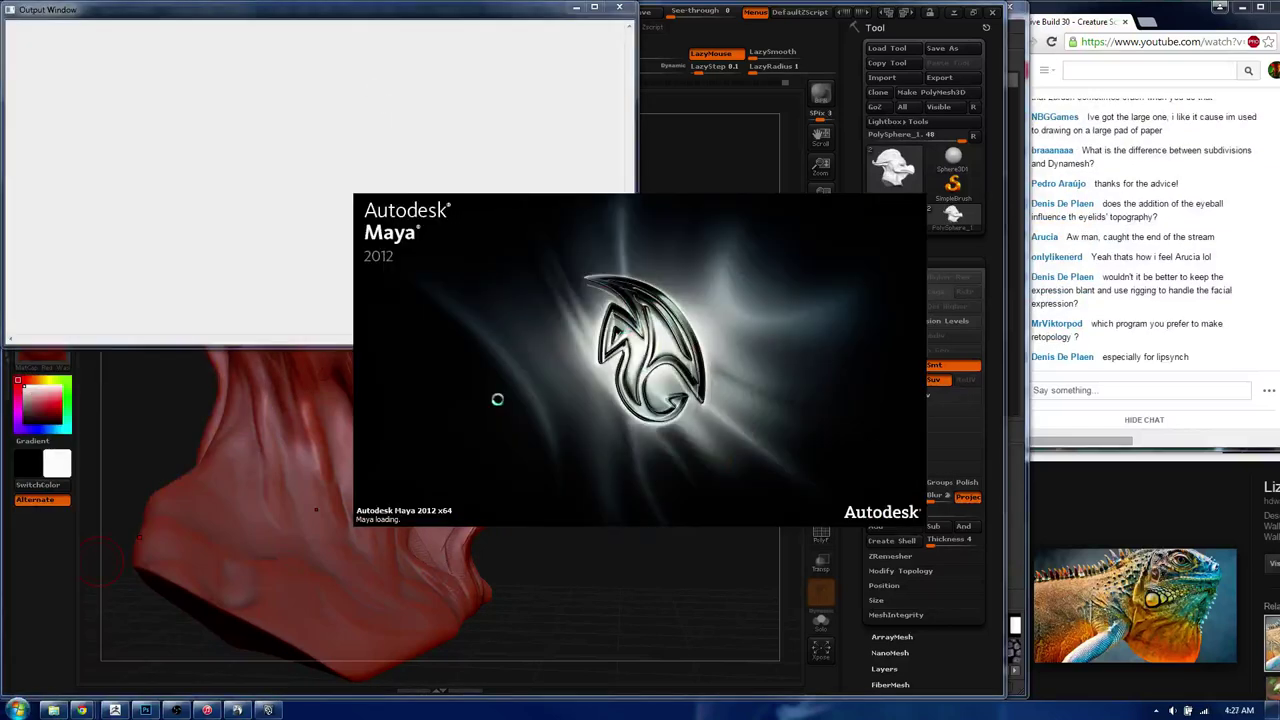
pyautogui.click(296, 441)
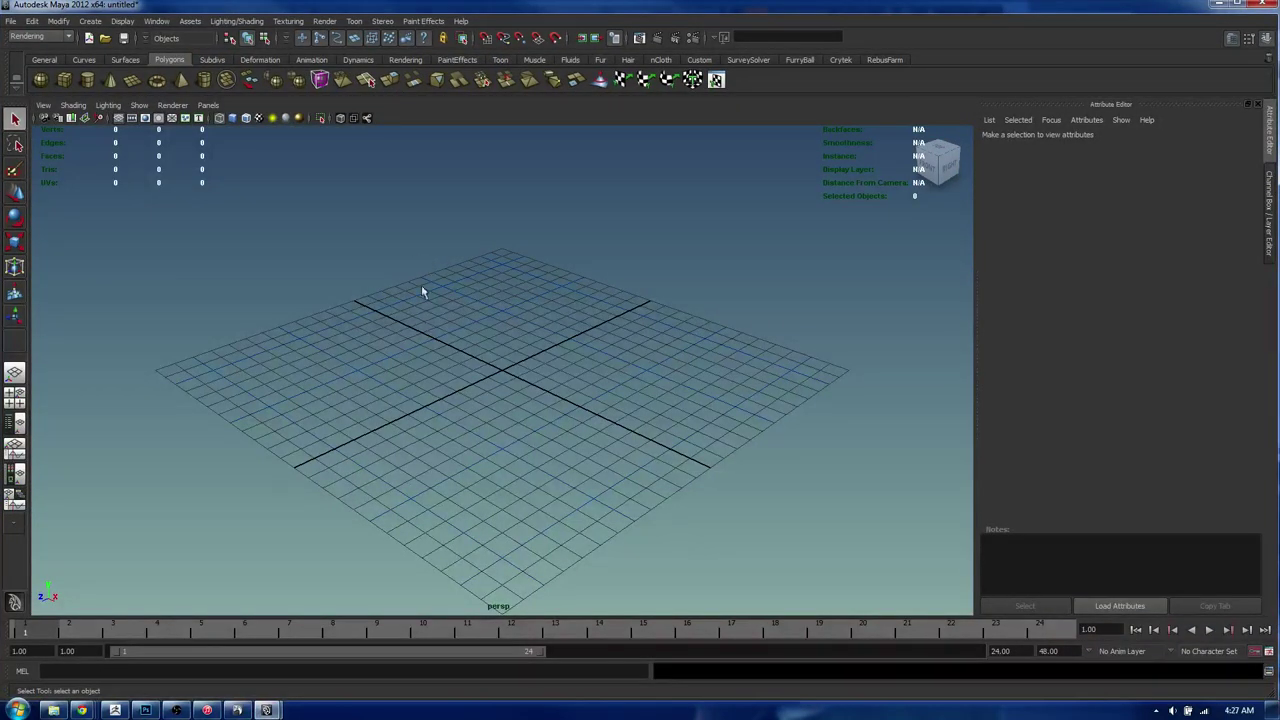
pyautogui.hotkey('alt', 'Tab')
pyautogui.moveTo(700, 450); pyautogui.dragTo(444, 321)
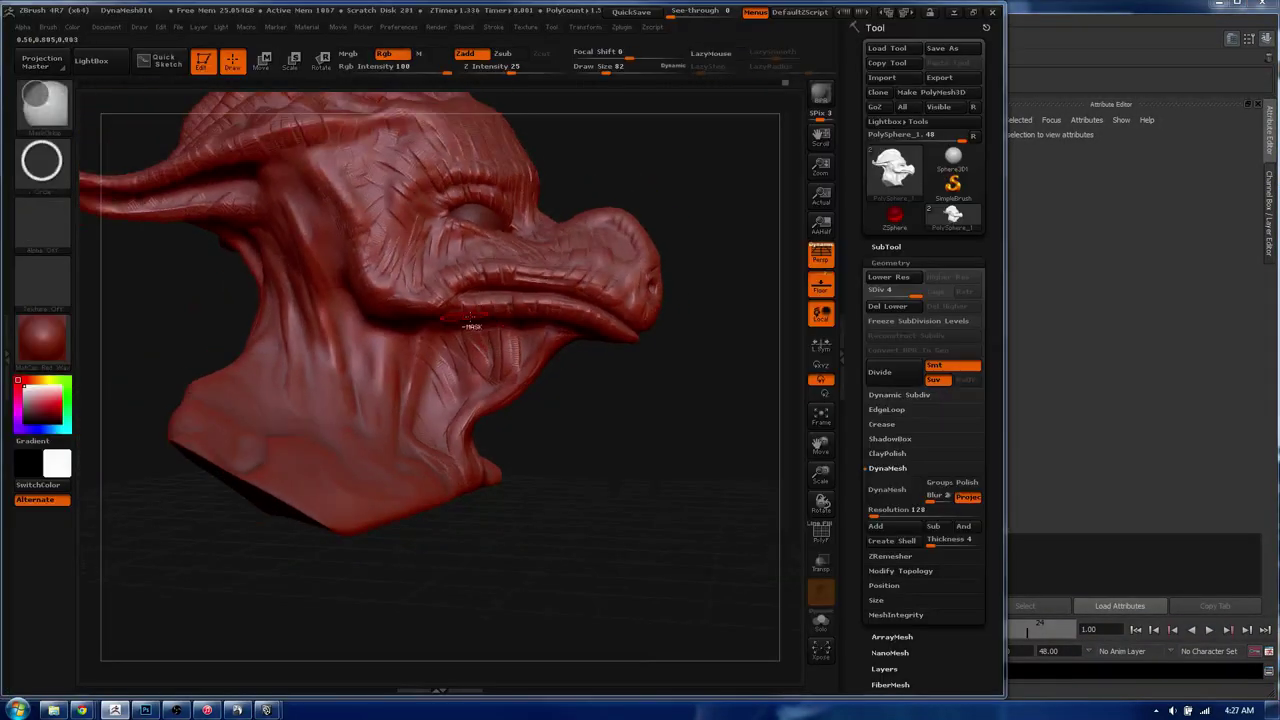
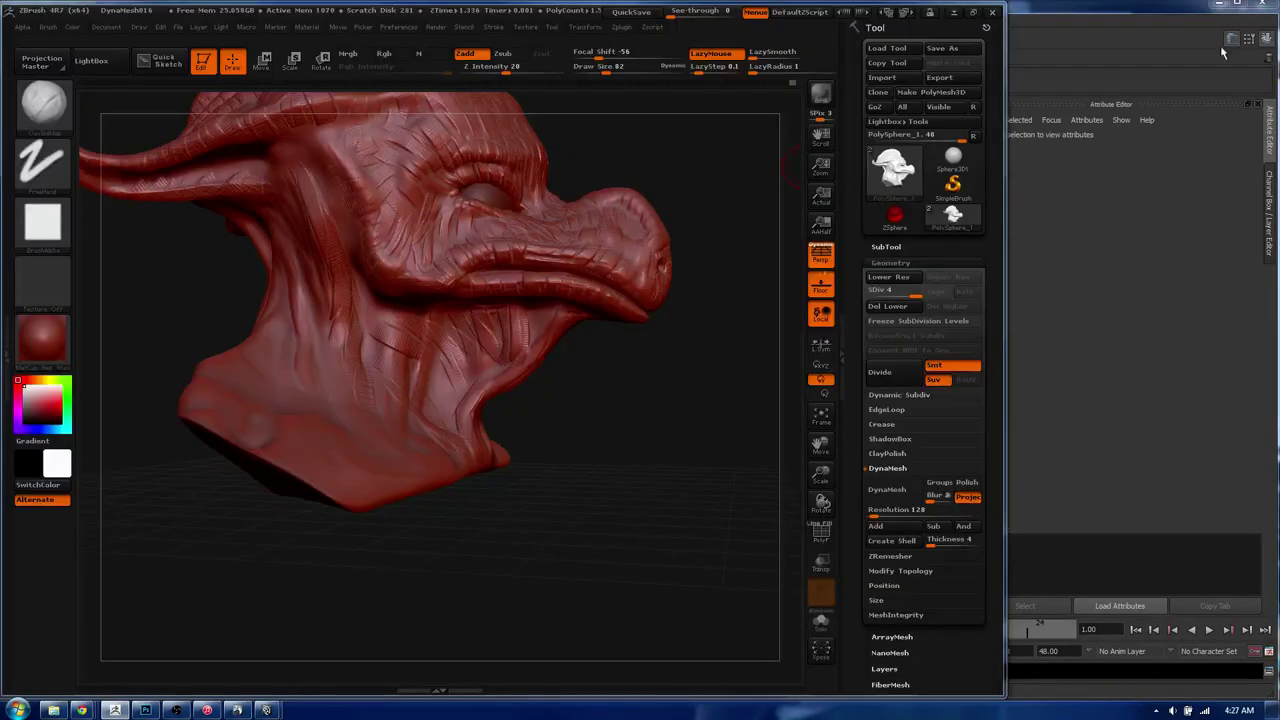
# - Narrow the Maya window beside the YouTube chat, show its Channel Box, then return to ZBrush
pyautogui.click(1221, 52)
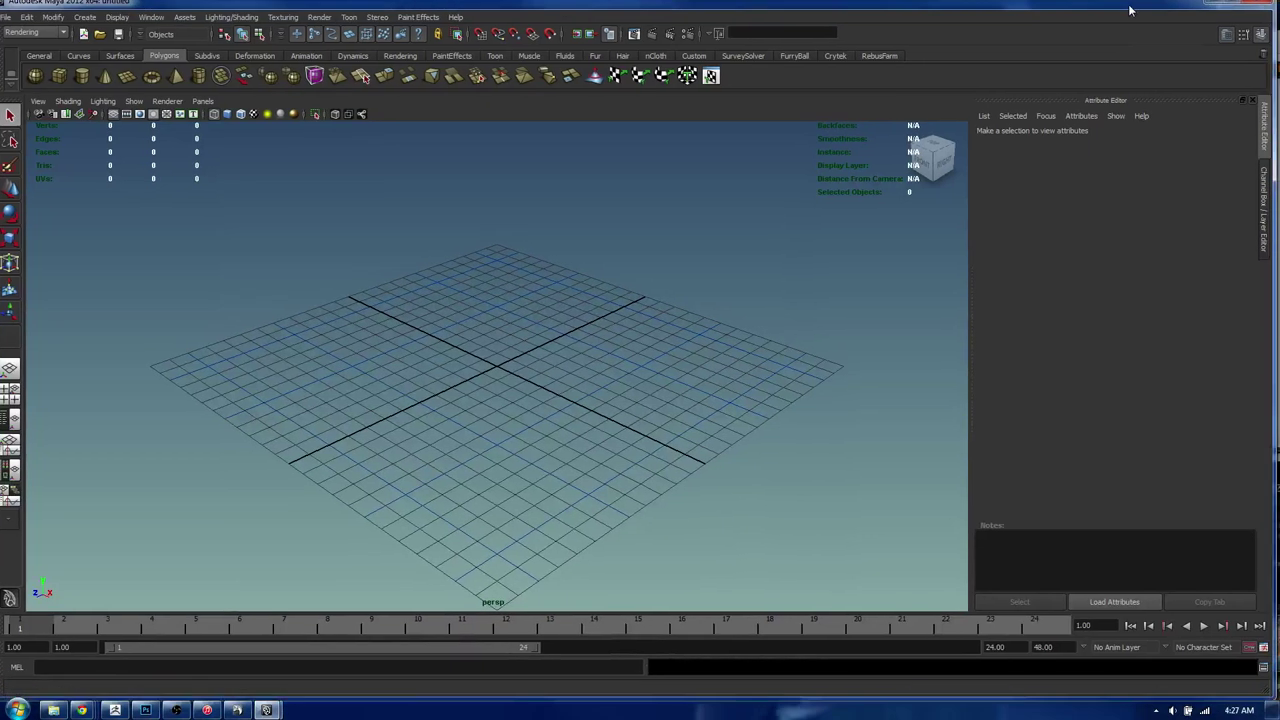
pyautogui.moveTo(1265, 95); pyautogui.dragTo(1000, 120)
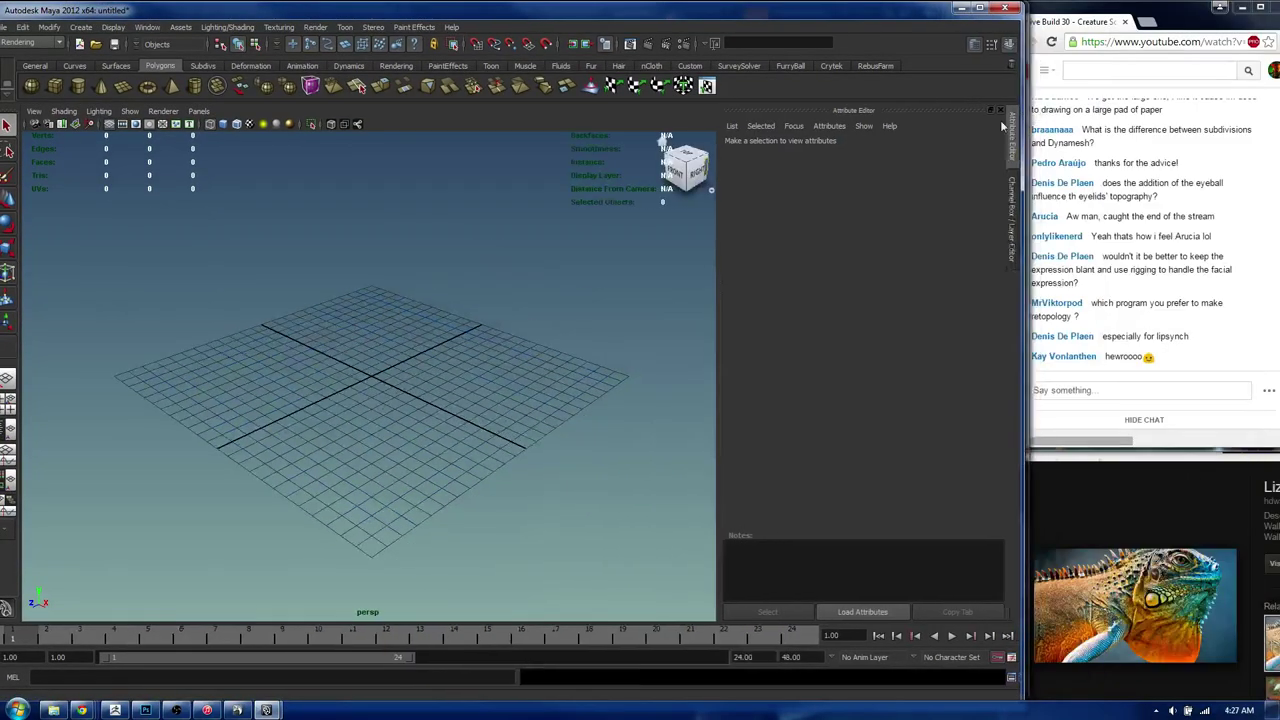
pyautogui.moveTo(566, 18); pyautogui.dragTo(580, 22)
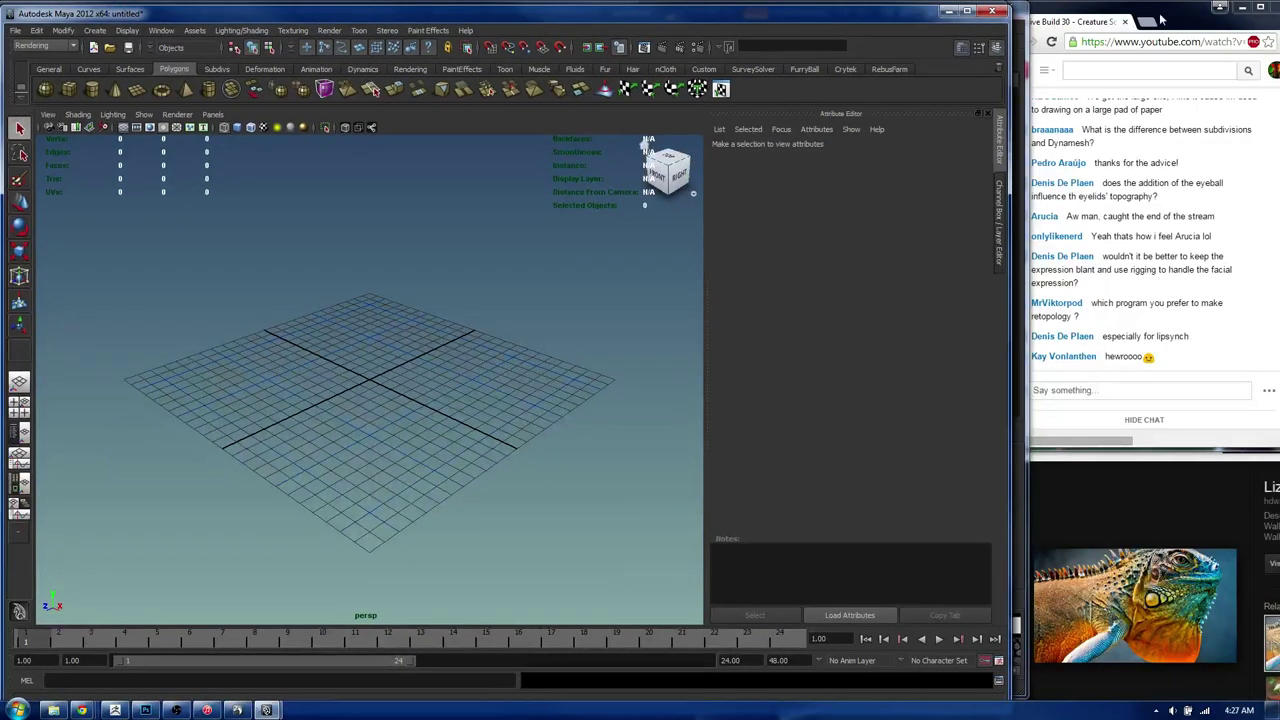
pyautogui.keyDown('alt'); pyautogui.moveTo(351, 352); pyautogui.dragTo(517, 311, button='right'); pyautogui.keyUp('alt')
pyautogui.keyDown('alt'); pyautogui.moveTo(517, 311); pyautogui.dragTo(426, 334); pyautogui.keyUp('alt')
pyautogui.hotkey('ctrl', 'a')
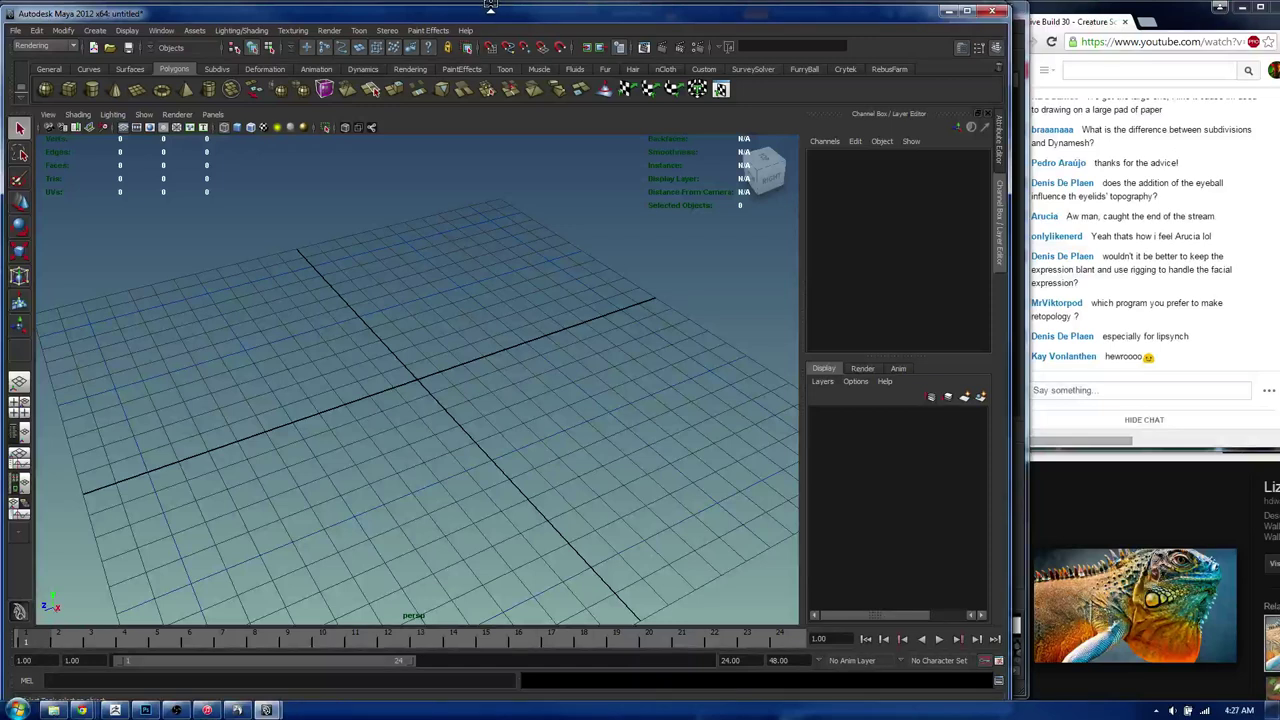
pyautogui.hotkey('alt', 'Tab')
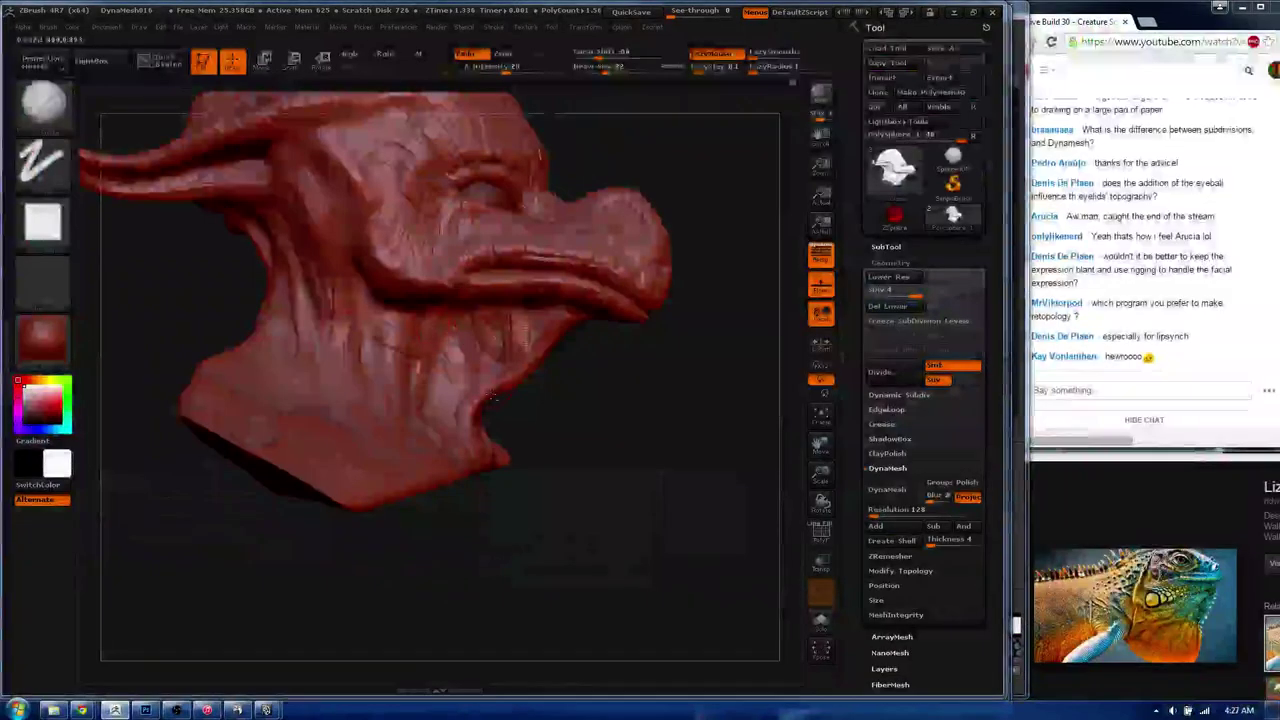
# - Turn the creature head and pick the Topology brush from the brush library
pyautogui.moveTo(720, 420); pyautogui.dragTo(790, 410)
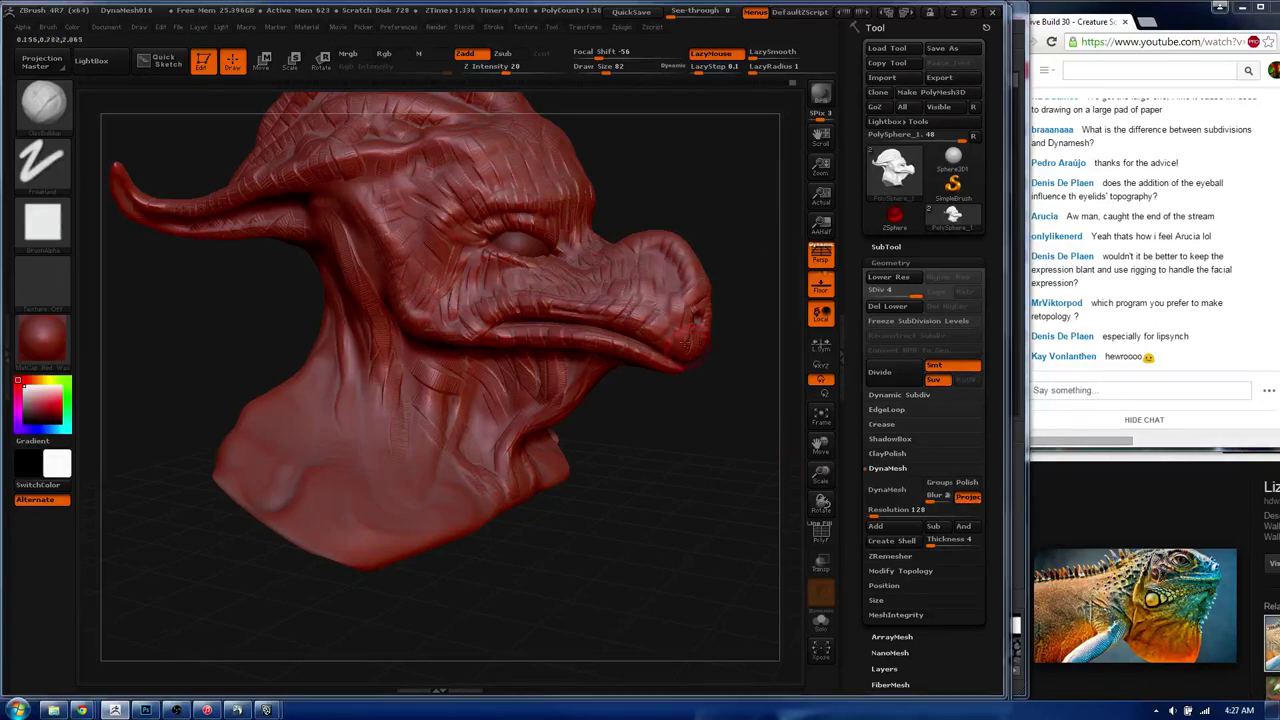
pyautogui.moveTo(686, 340); pyautogui.dragTo(510, 334)
pyautogui.press('b')
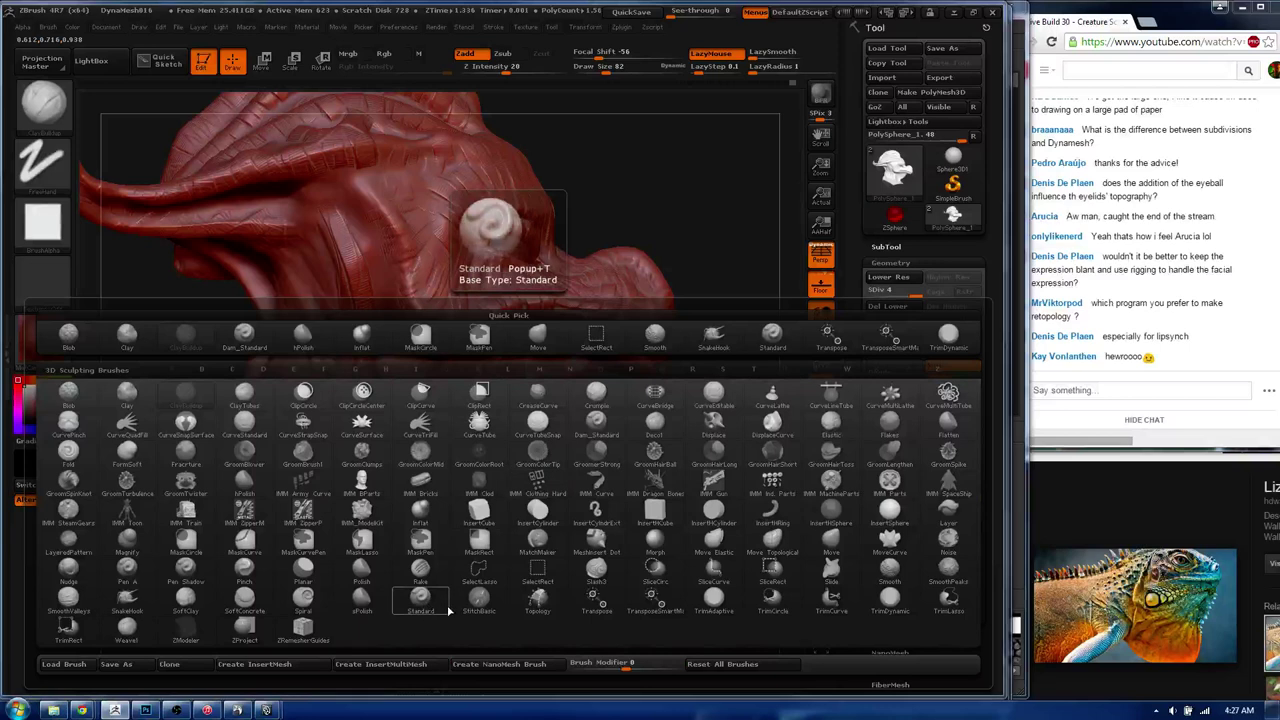
pyautogui.press('s')
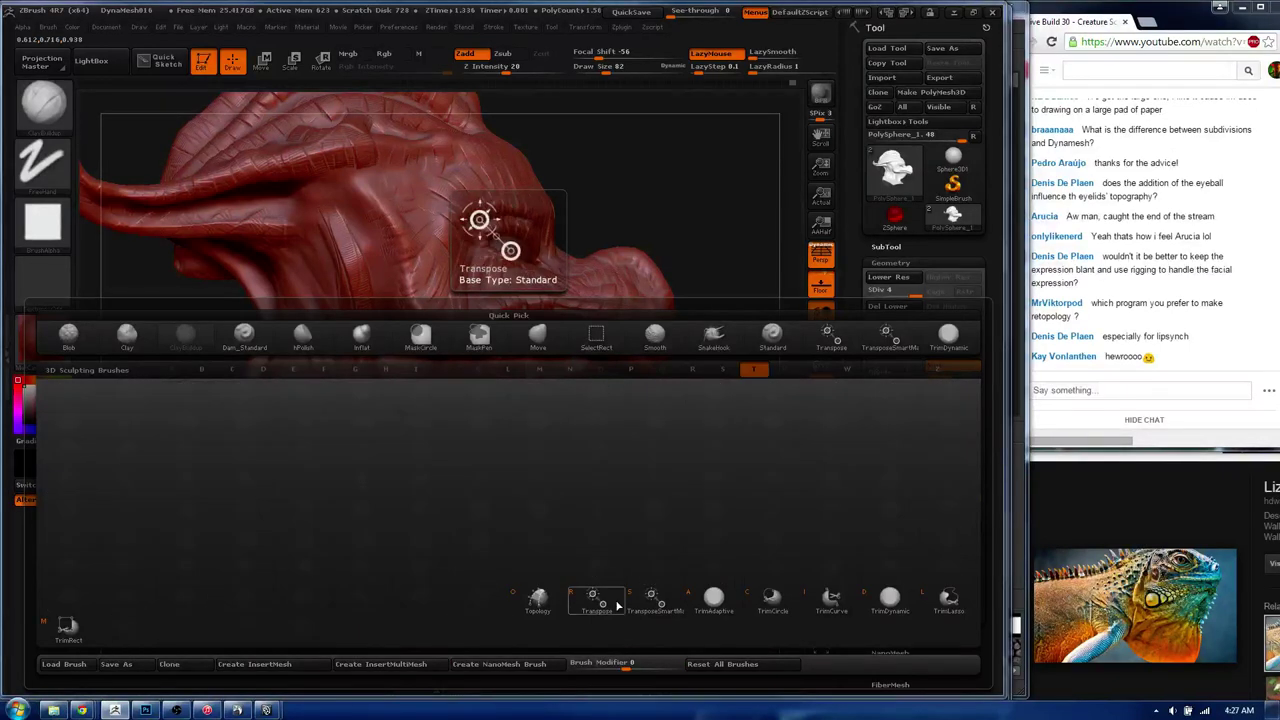
pyautogui.click(529, 602)
# - Zoom in on the face and draw a dotted topology curve from brow to mouth
pyautogui.moveTo(535, 537); pyautogui.dragTo(333, 150)
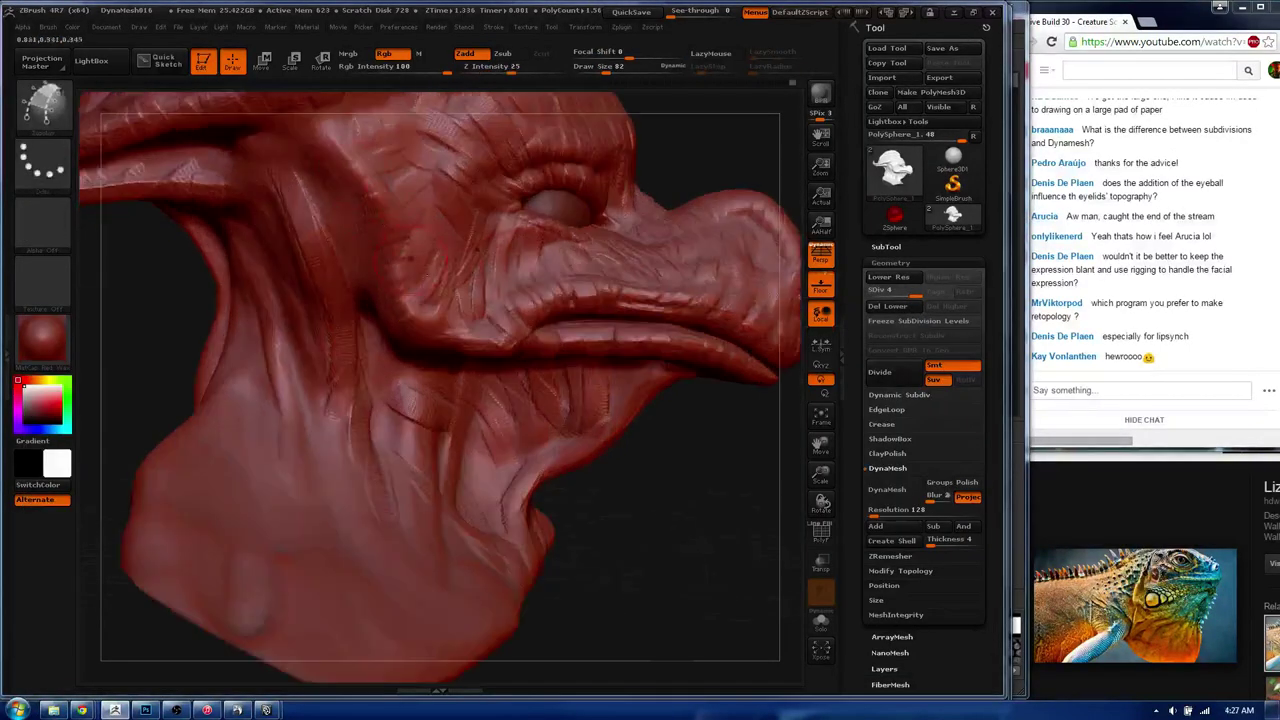
pyautogui.moveTo(424, 325); pyautogui.dragTo(380, 224)
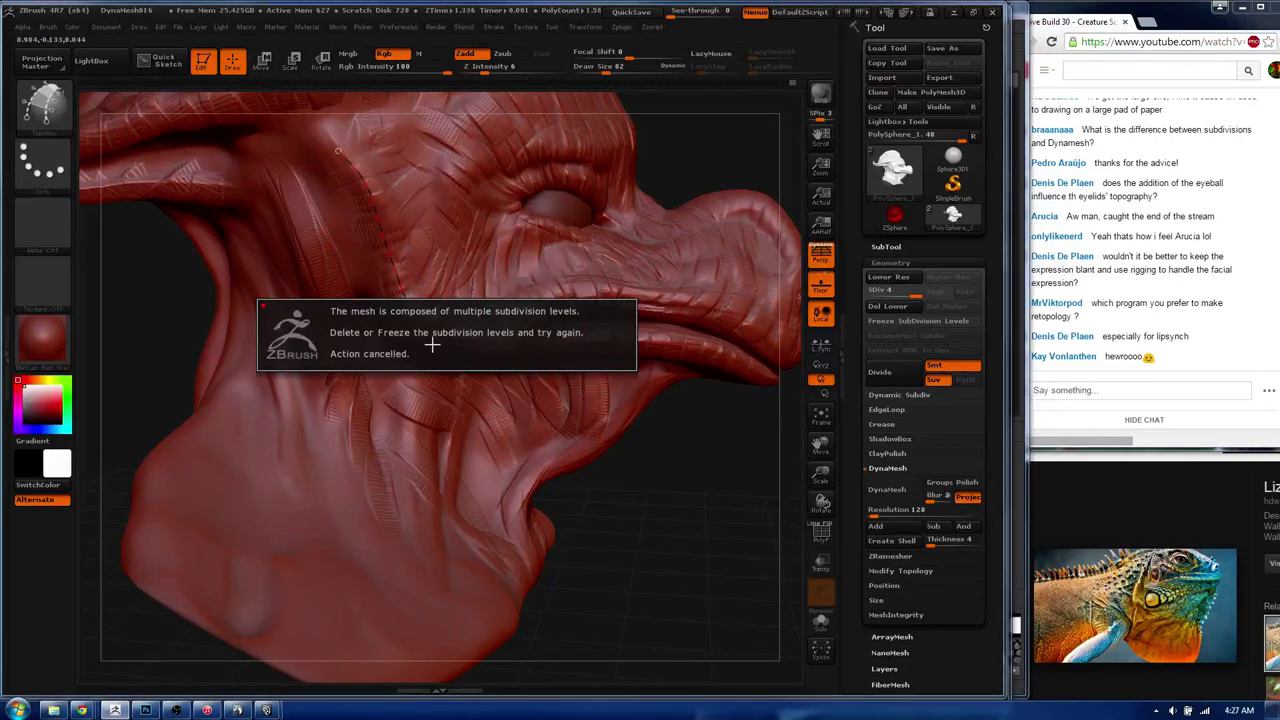
pyautogui.keyDown('alt'); pyautogui.moveTo(432, 344); pyautogui.dragTo(443, 257); pyautogui.keyUp('alt')
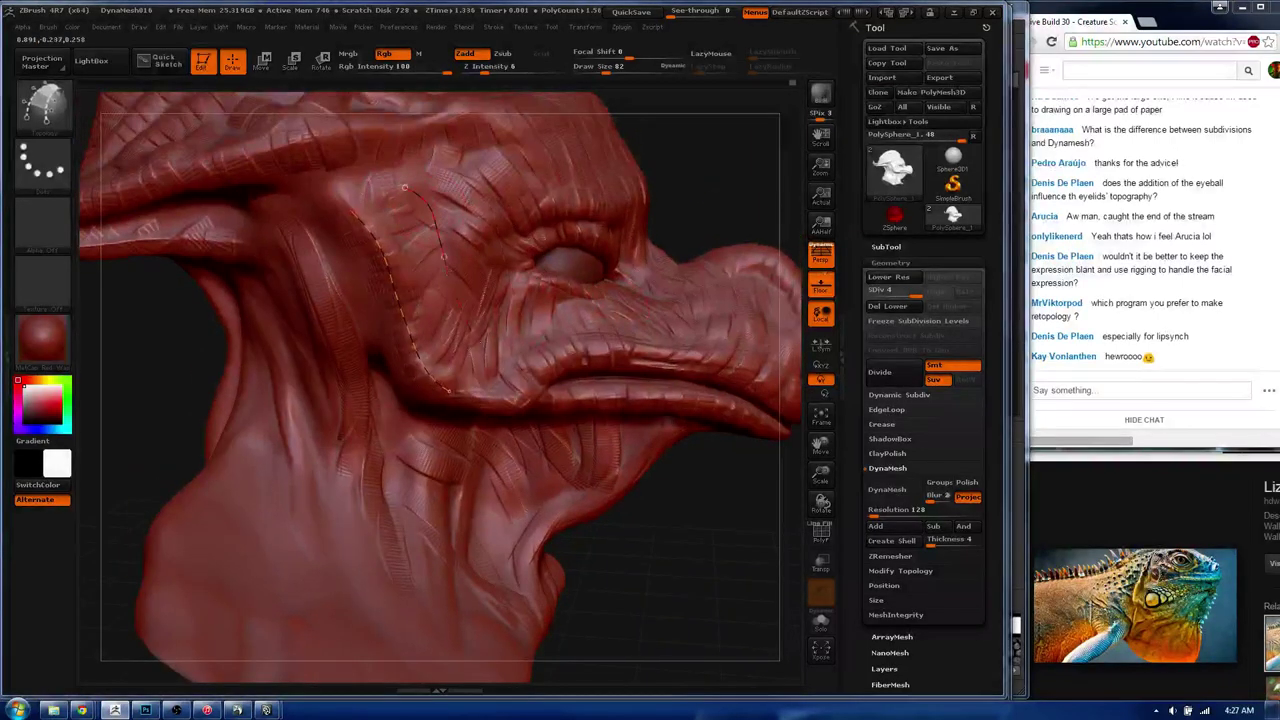
pyautogui.moveTo(404, 187); pyautogui.dragTo(497, 374)
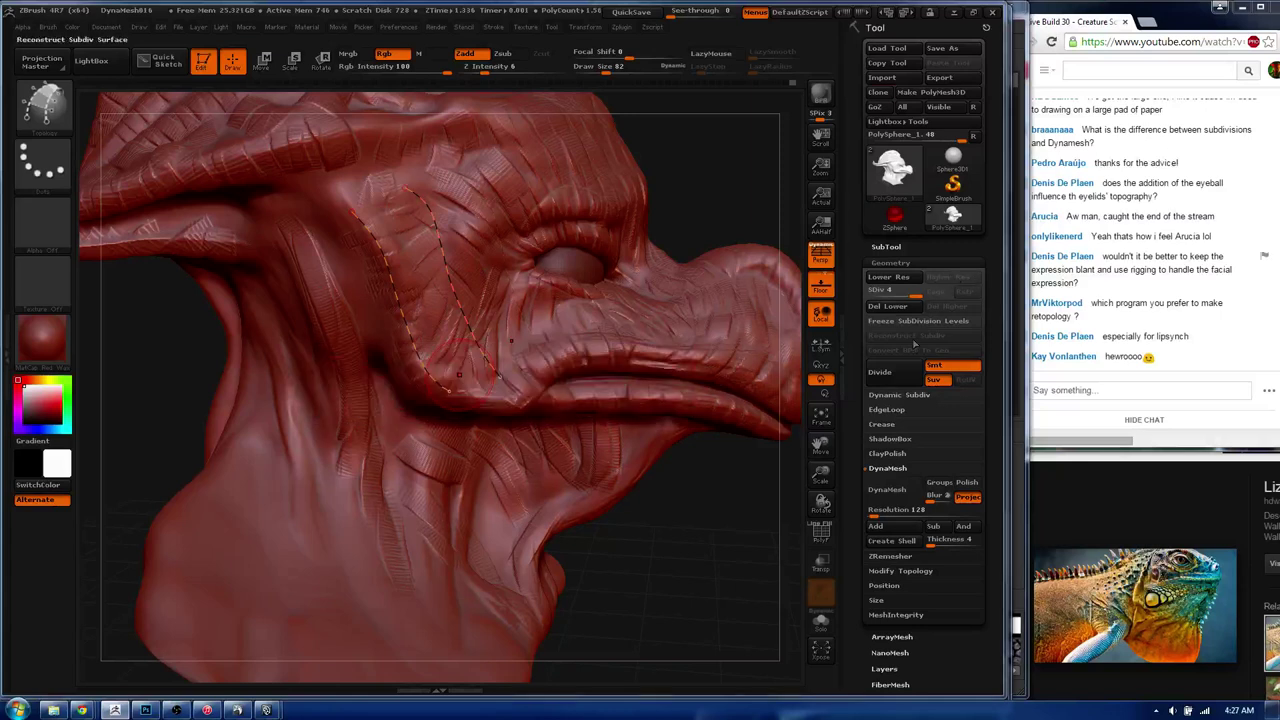
# - Freeze subdivision levels and draw crossing topology curves over the cheek and both lips
pyautogui.click(912, 320)
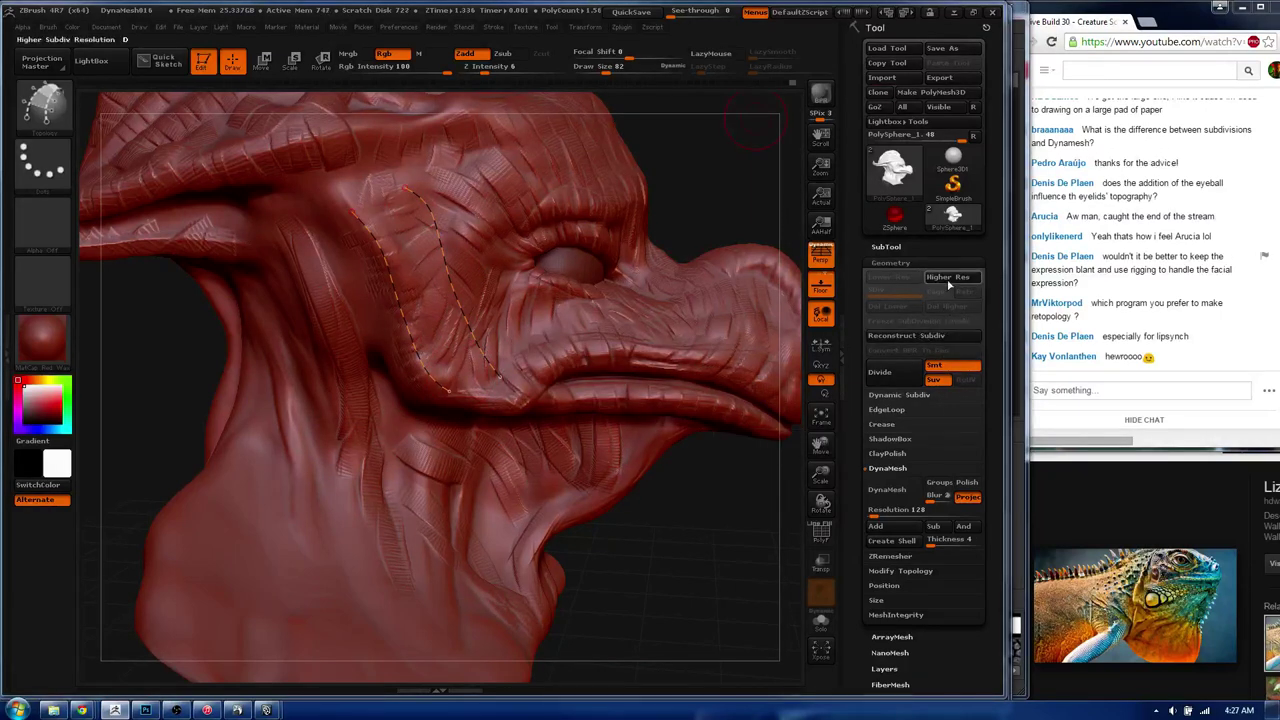
pyautogui.click(887, 468)
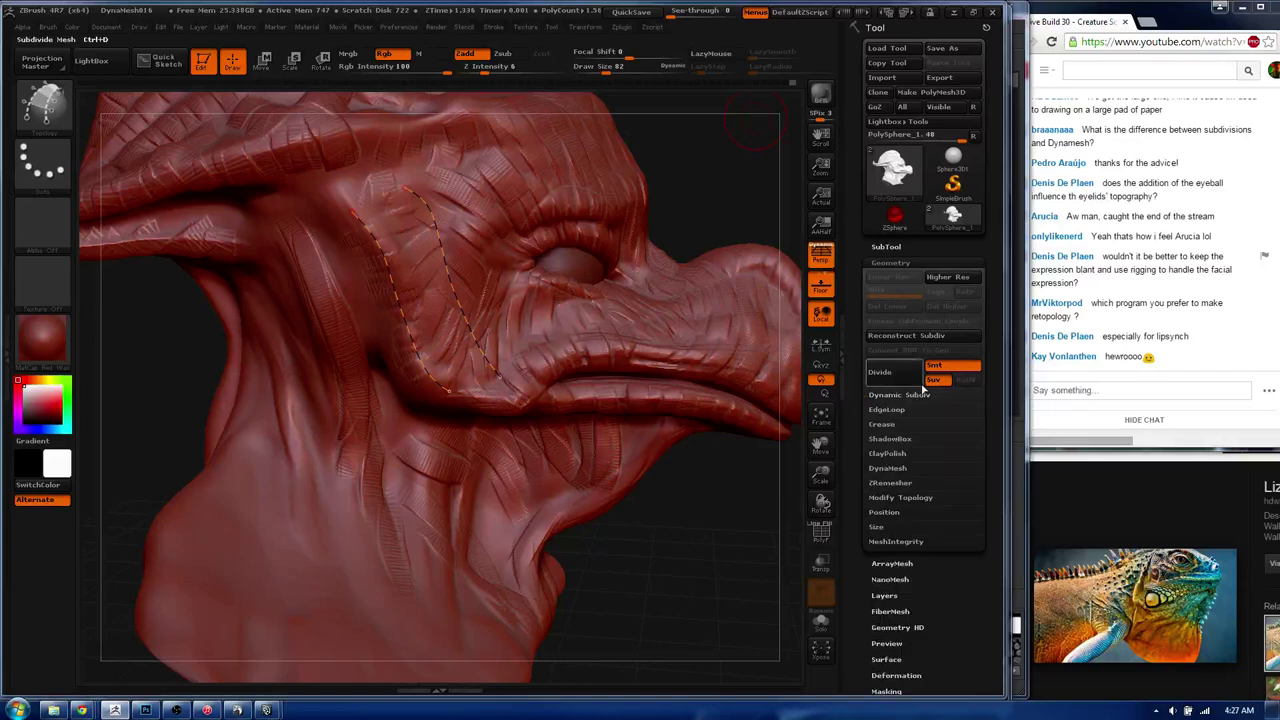
pyautogui.moveTo(380, 255); pyautogui.dragTo(495, 215)
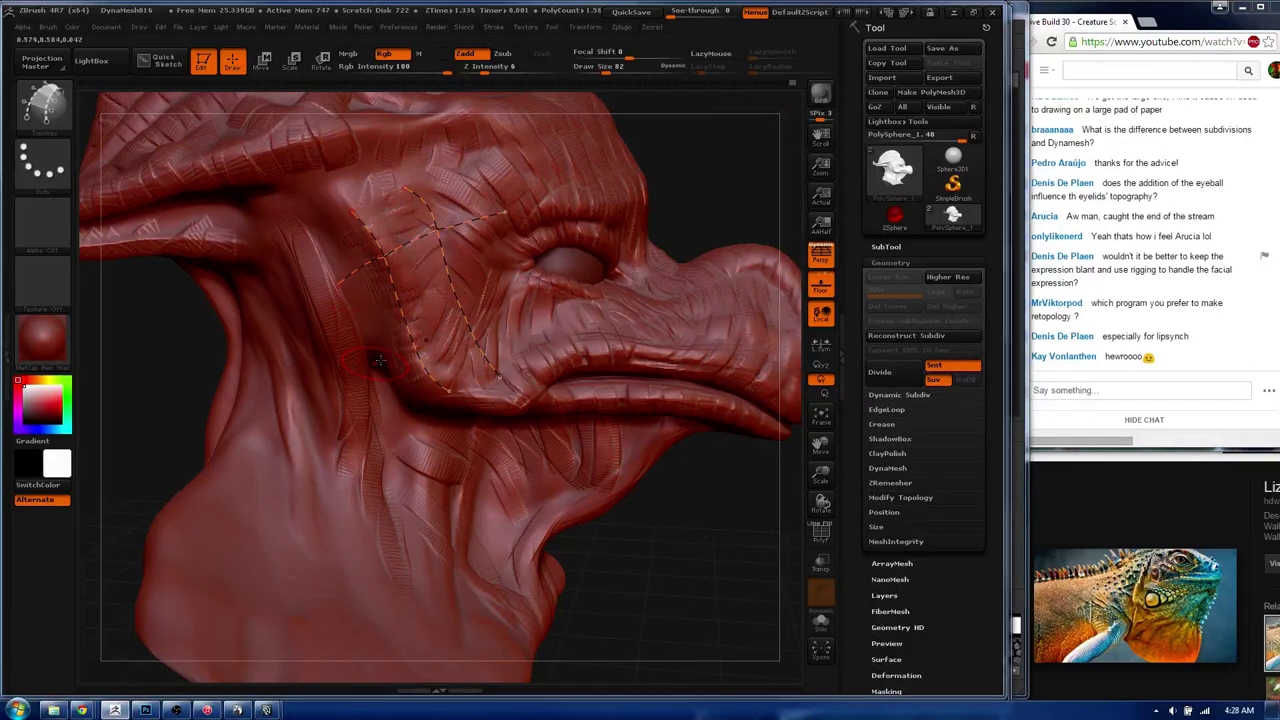
pyautogui.moveTo(365, 360)
pyautogui.mouseDown()
pyautogui.moveTo(410, 393)
pyautogui.moveTo(560, 330)
pyautogui.mouseUp()
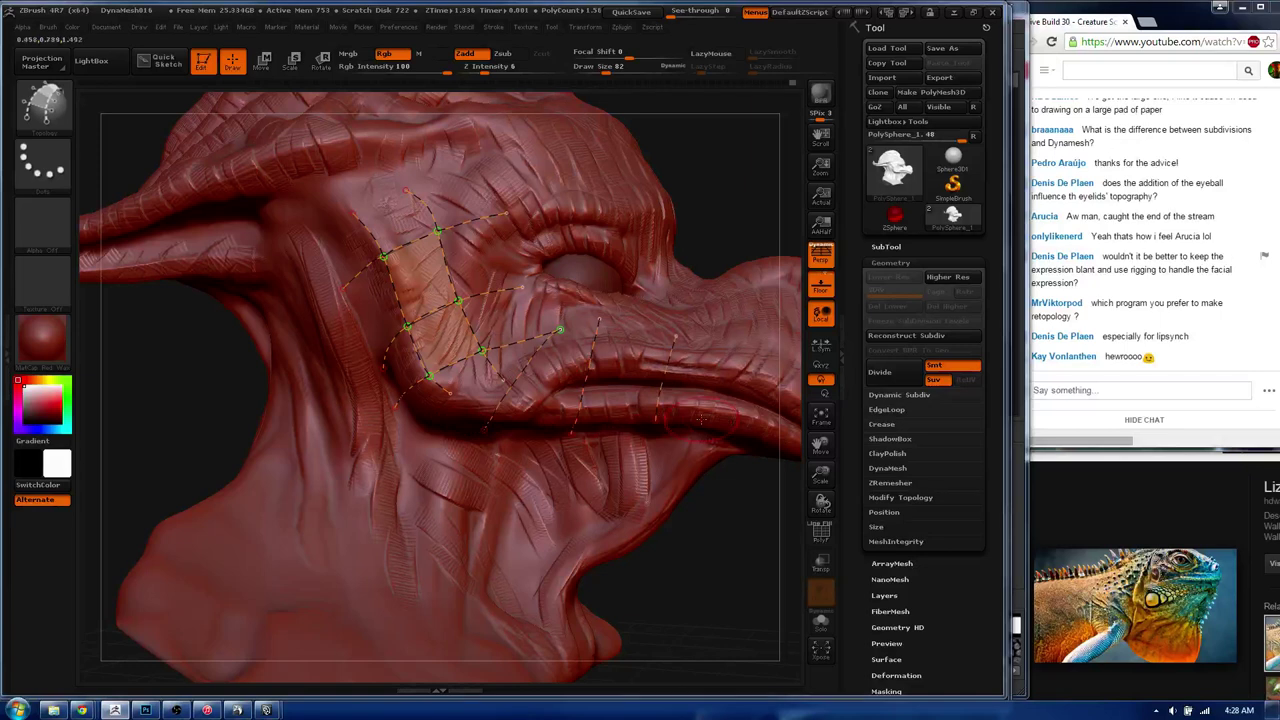
pyautogui.moveTo(480, 365); pyautogui.dragTo(780, 375)
pyautogui.moveTo(440, 400); pyautogui.dragTo(795, 418)
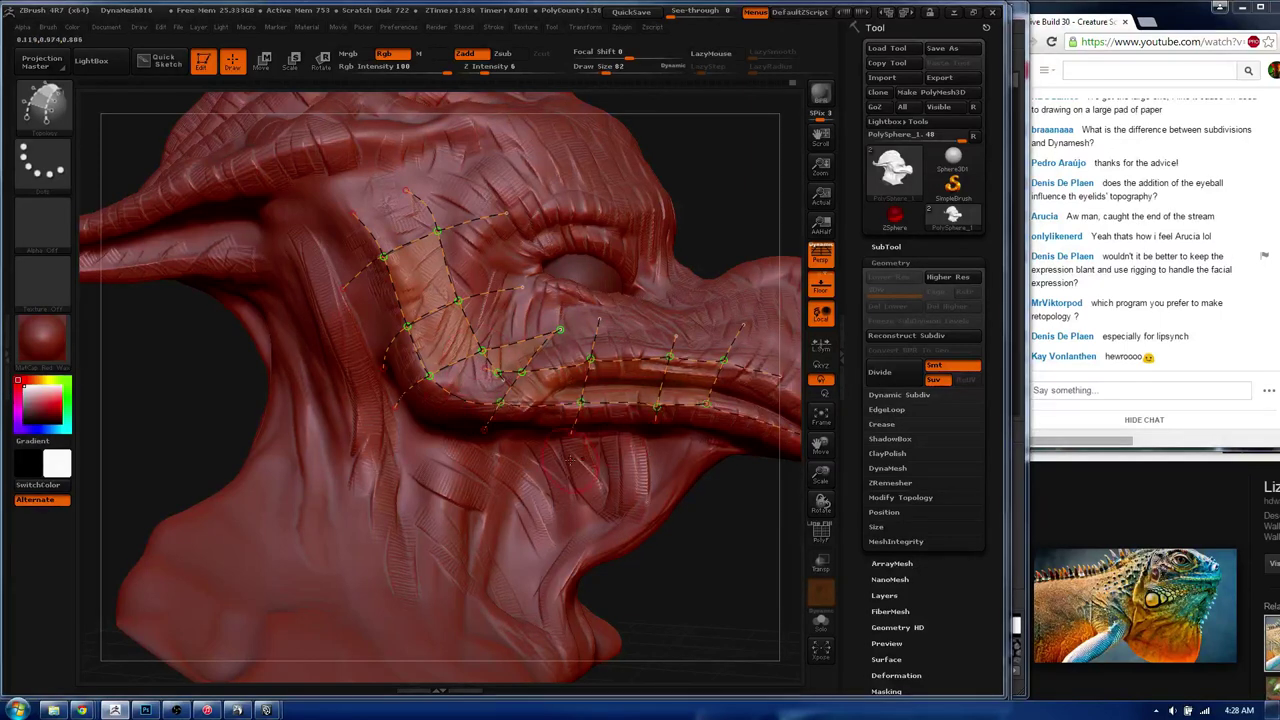
pyautogui.moveTo(420, 460); pyautogui.dragTo(520, 335)
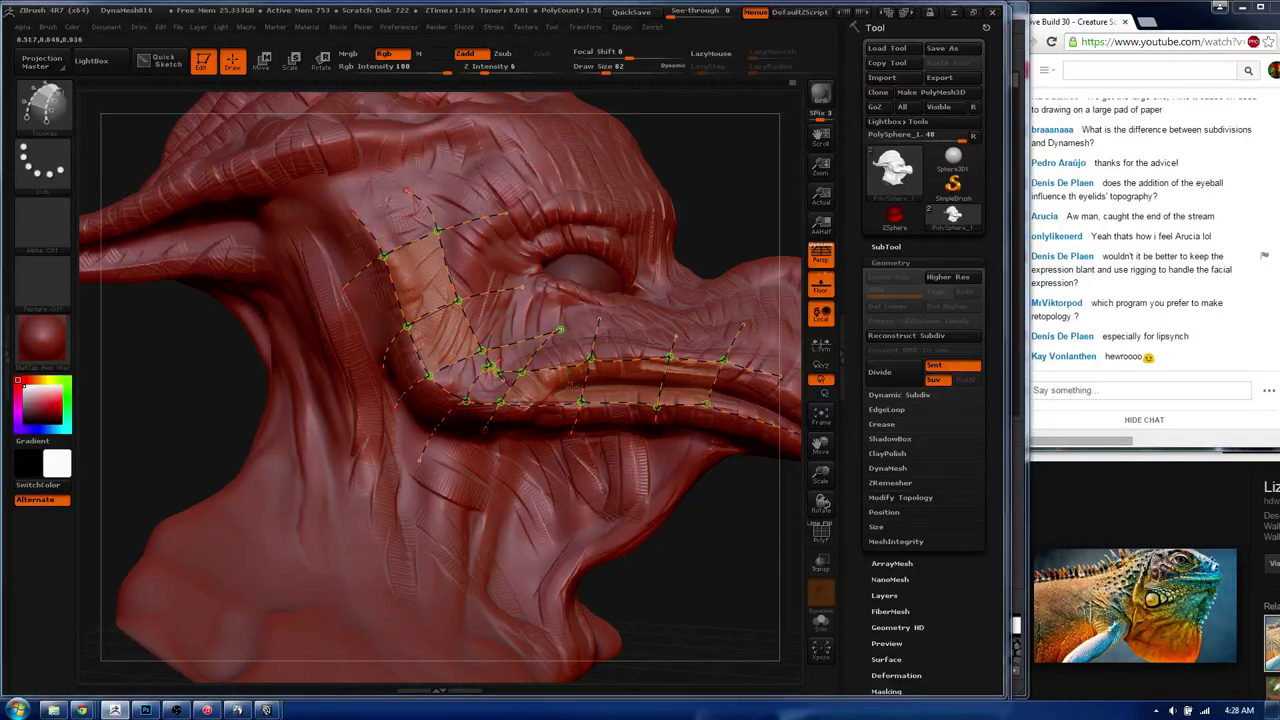
# - Preview the curves as polygon patches, inspect them, then undo the patches
pyautogui.click(650, 440)
pyautogui.moveTo(617, 376); pyautogui.dragTo(440, 315)
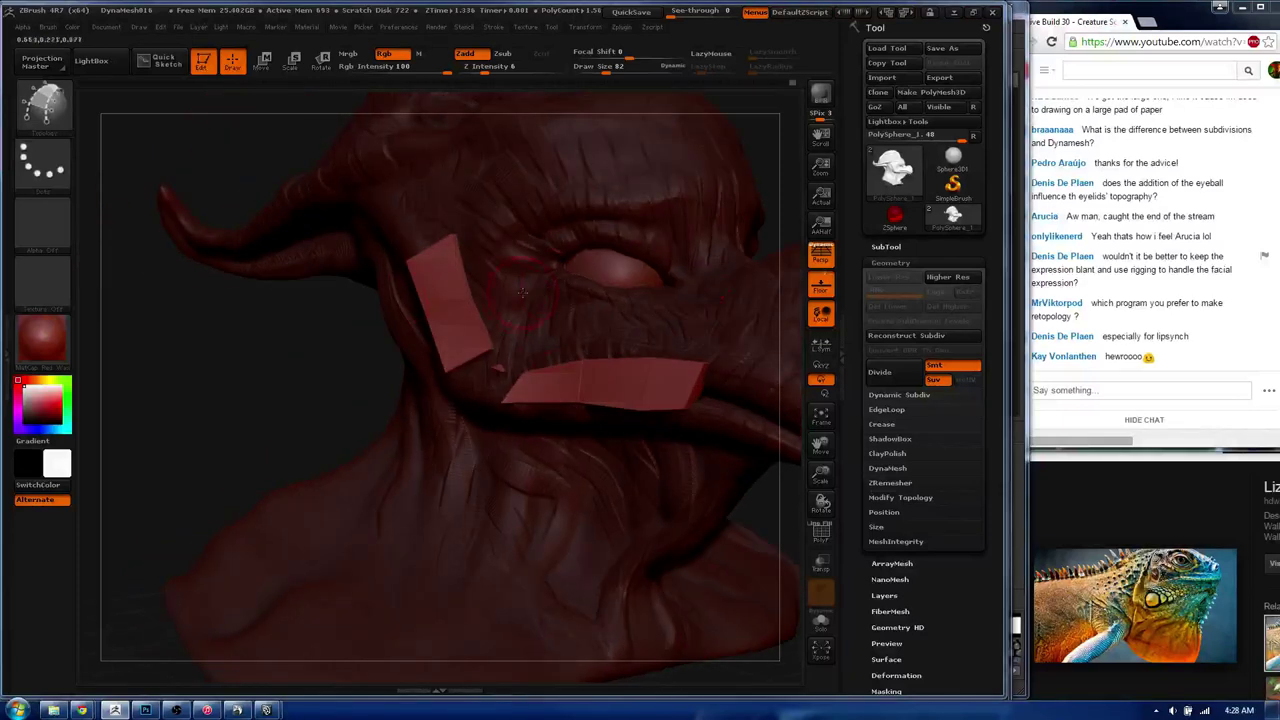
pyautogui.press('b')
pyautogui.press('s')
pyautogui.press('t')
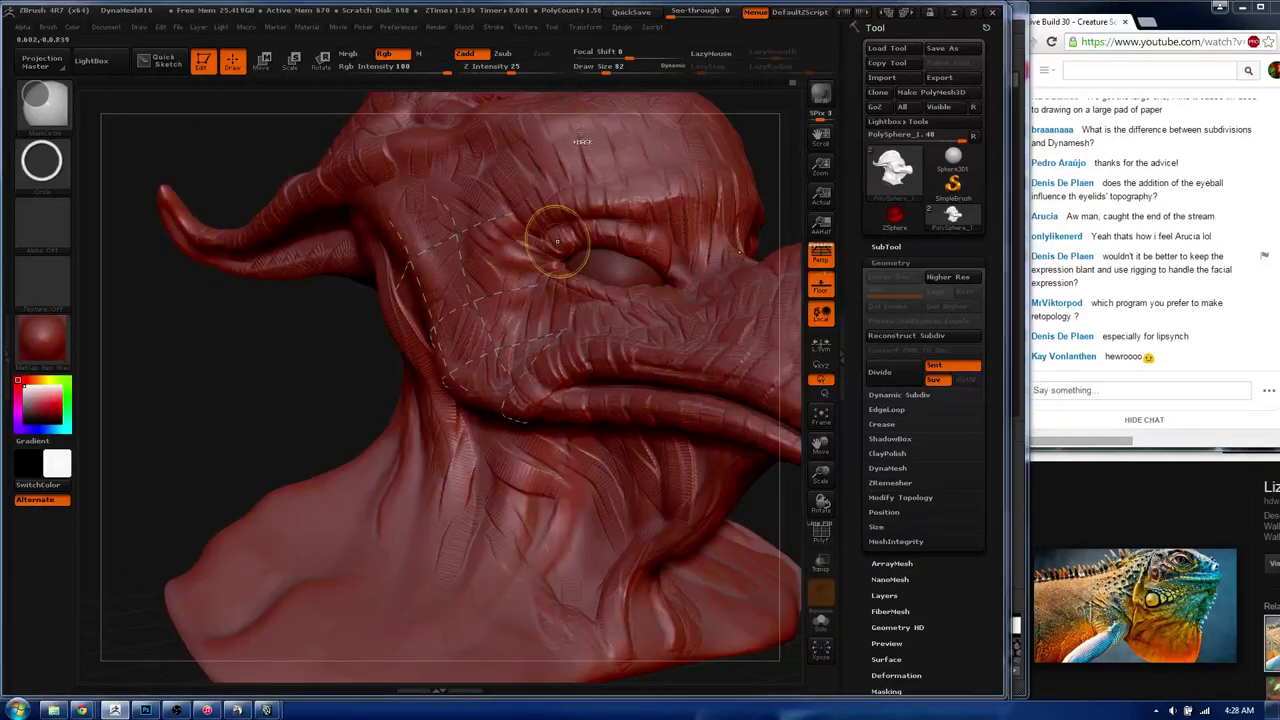
# - Undo the remaining topology curves and frozen subdivision change to restore the clean head
pyautogui.press('d')
pyautogui.press('b')
pyautogui.press('t')
pyautogui.press('o')
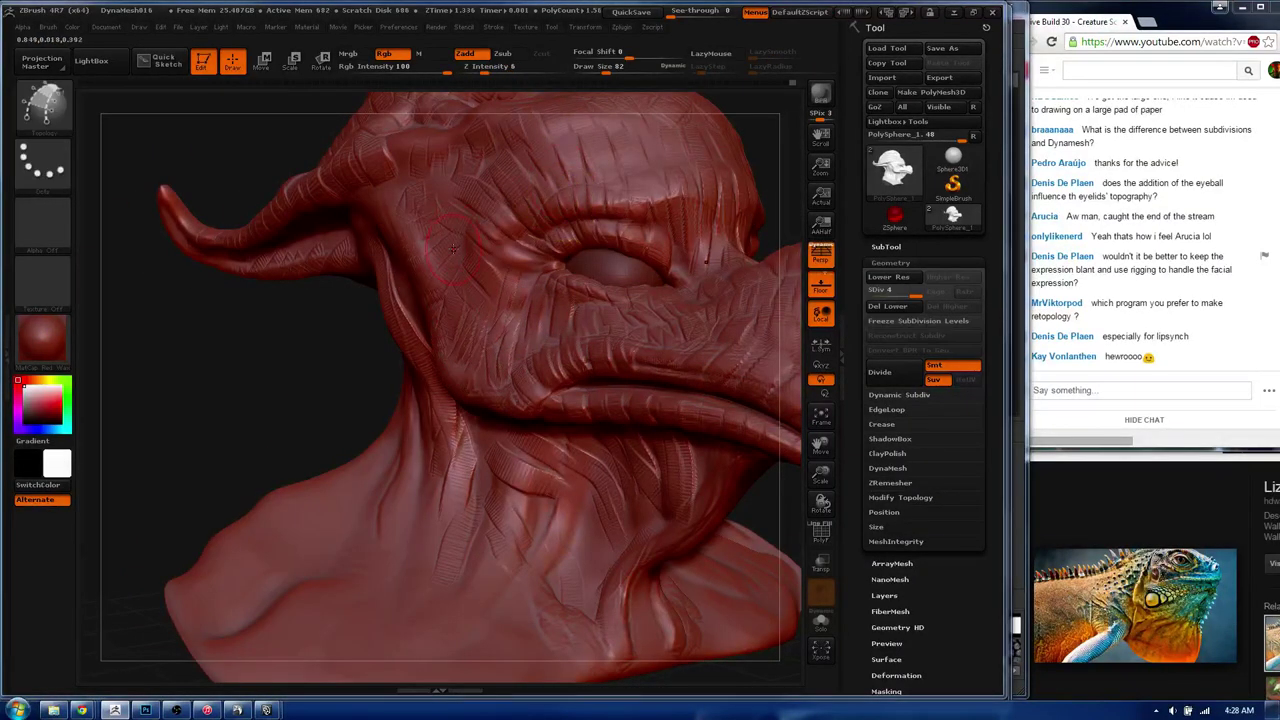
pyautogui.moveTo(453, 249); pyautogui.dragTo(478, 218)
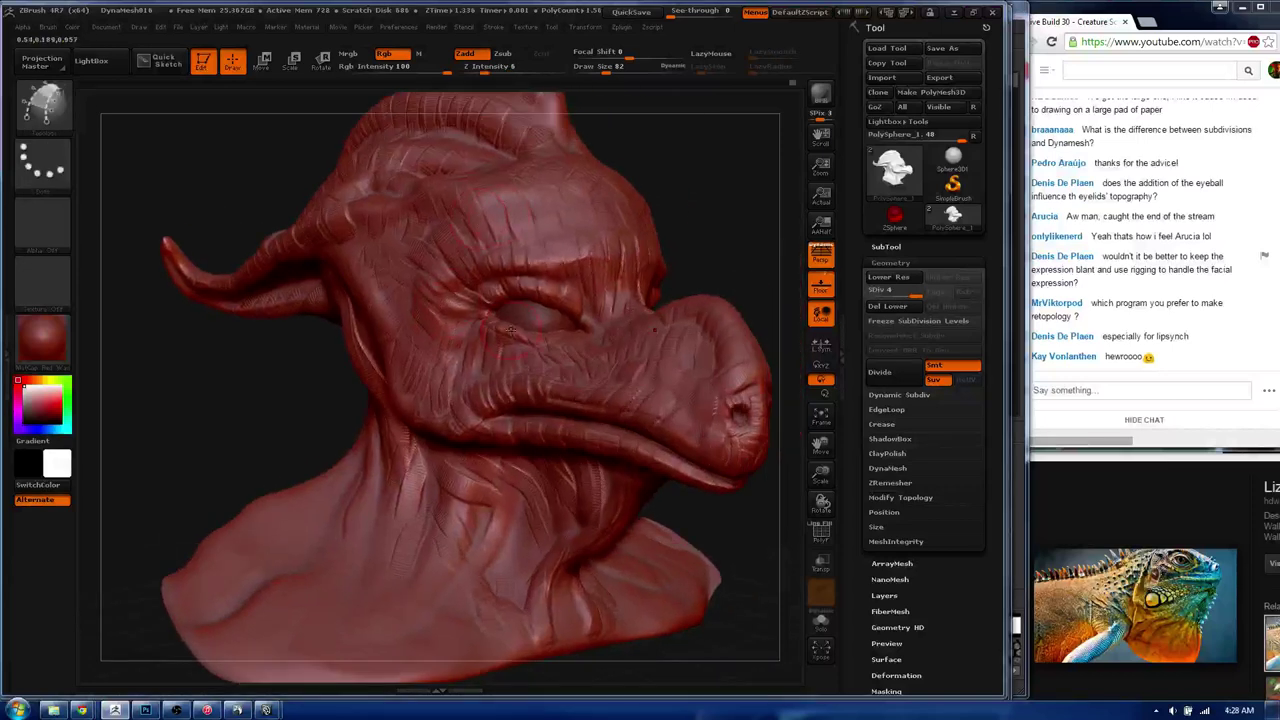
# - Select a standard sculpting brush with a draw size of 58
pyautogui.press('b')
pyautogui.press('s')
pyautogui.press('t')
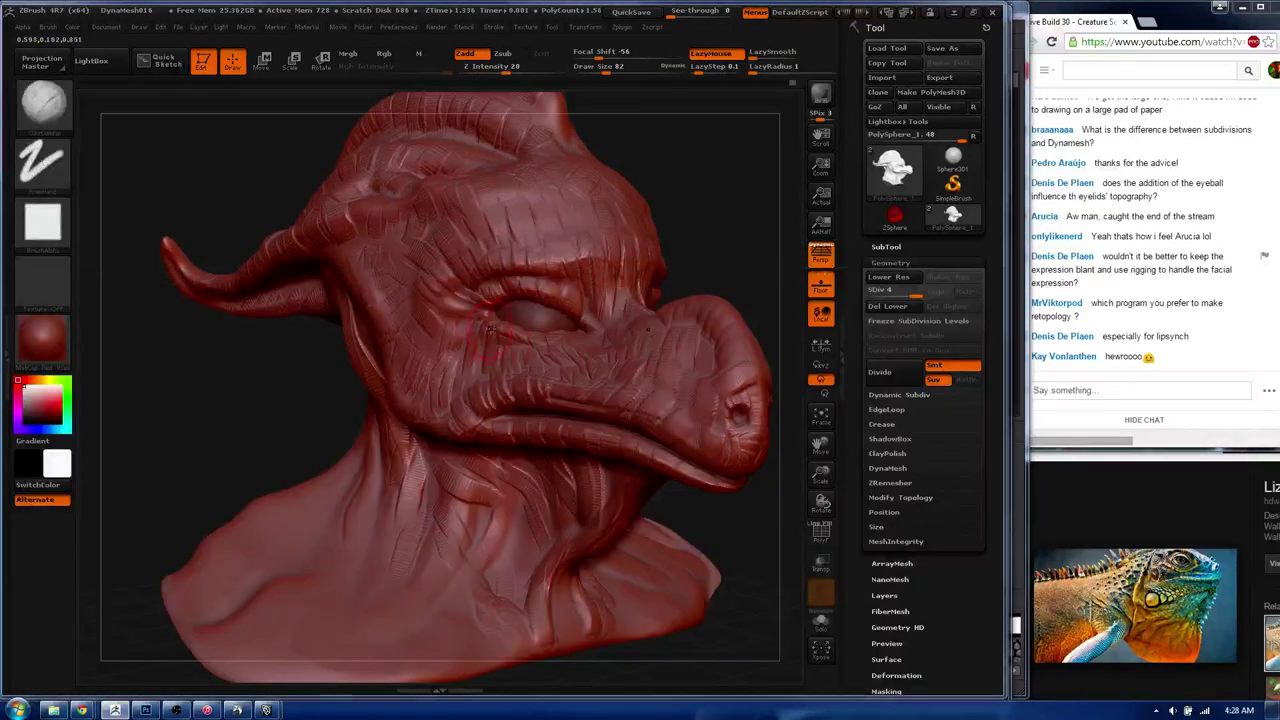
pyautogui.press('b')
pyautogui.write('cbs')
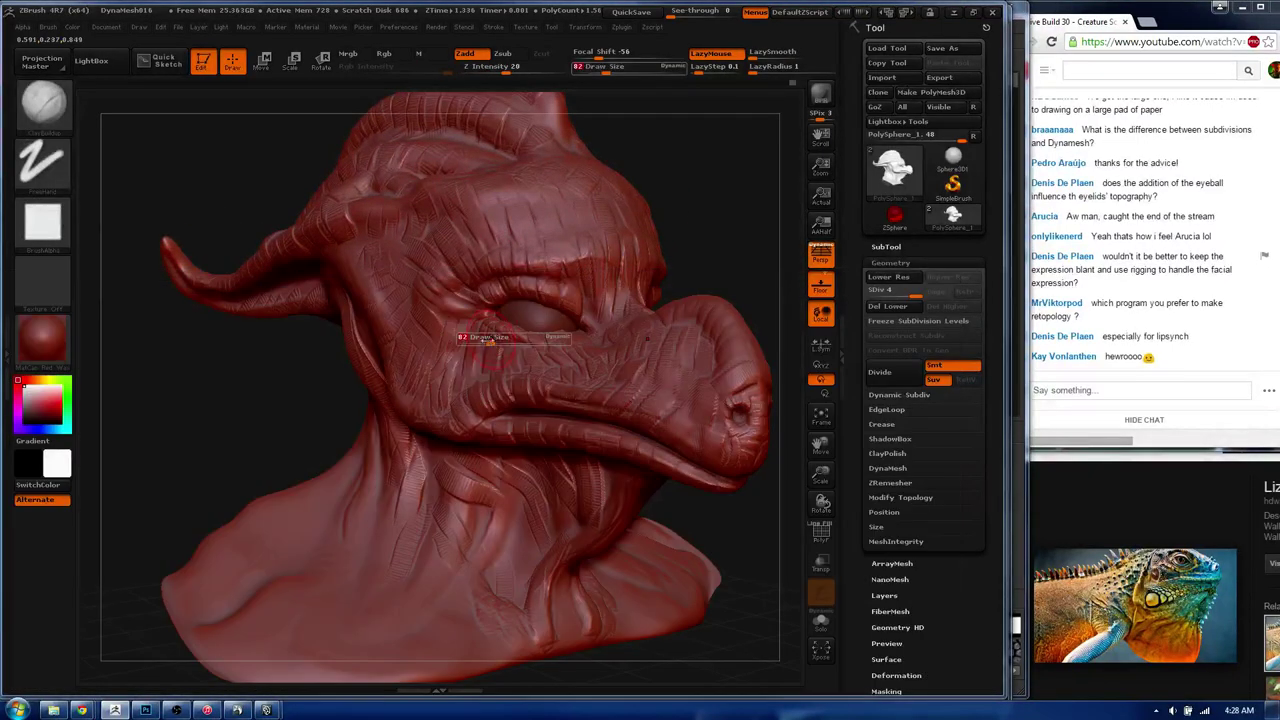
pyautogui.write('58')
pyautogui.press('Return')
# - Sculpt wrinkles along the neck below the jaw, smoothing them as you go
pyautogui.moveTo(486, 340)
pyautogui.keyDown('alt'); pyautogui.mouseDown()
pyautogui.moveTo(432, 362)
pyautogui.moveTo(460, 338)
pyautogui.mouseUp(); pyautogui.keyUp('alt')
pyautogui.moveTo(555, 345); pyautogui.dragTo(522, 380)
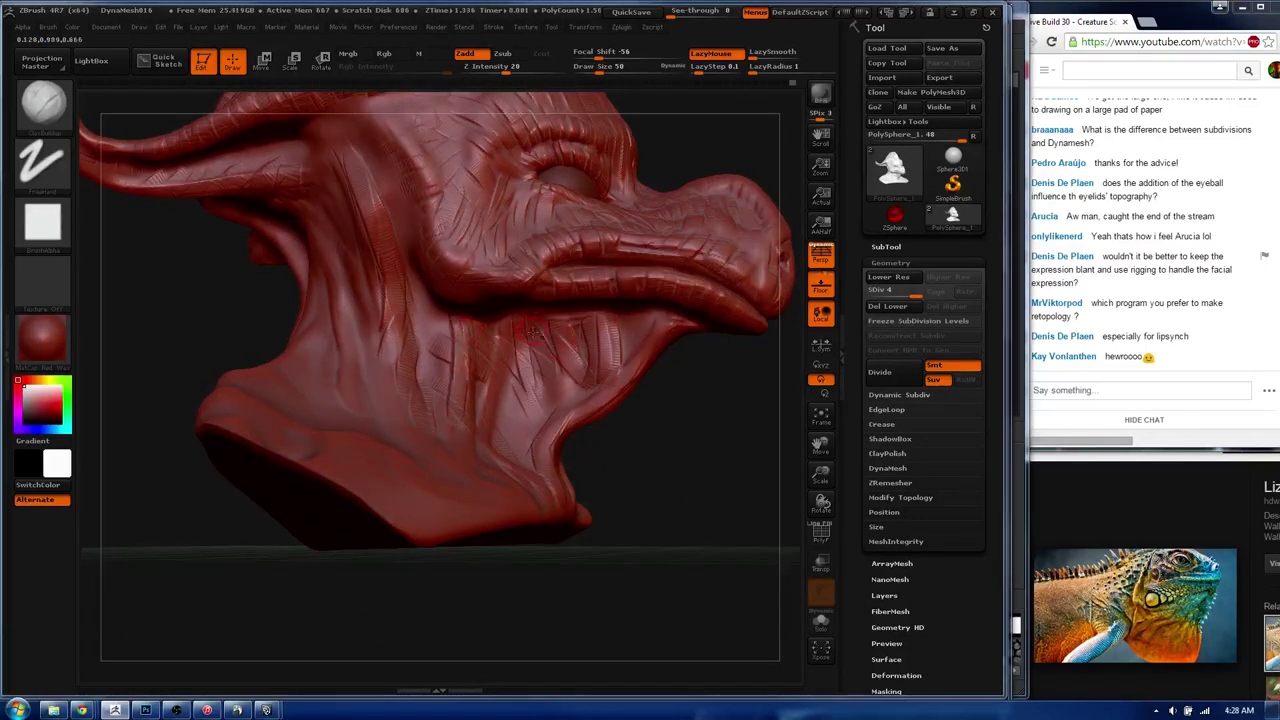
pyautogui.moveTo(540, 335)
pyautogui.keyDown('shift'); pyautogui.mouseDown()
pyautogui.moveTo(548, 355)
pyautogui.moveTo(563, 331)
pyautogui.moveTo(568, 345)
pyautogui.mouseUp(); pyautogui.keyUp('shift')
pyautogui.moveTo(572, 300); pyautogui.dragTo(586, 355)
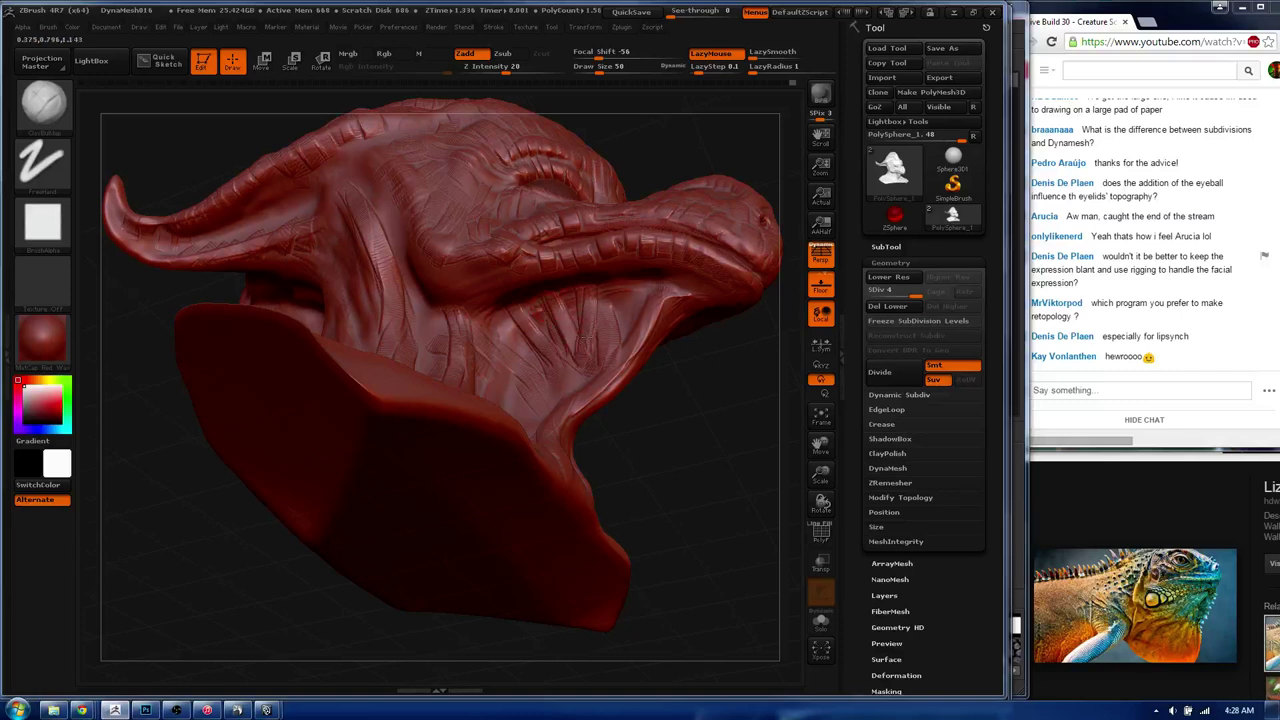
pyautogui.moveTo(594, 280)
pyautogui.mouseDown()
pyautogui.moveTo(597, 302)
pyautogui.moveTo(578, 288)
pyautogui.moveTo(620, 290)
pyautogui.moveTo(600, 368)
pyautogui.mouseUp()
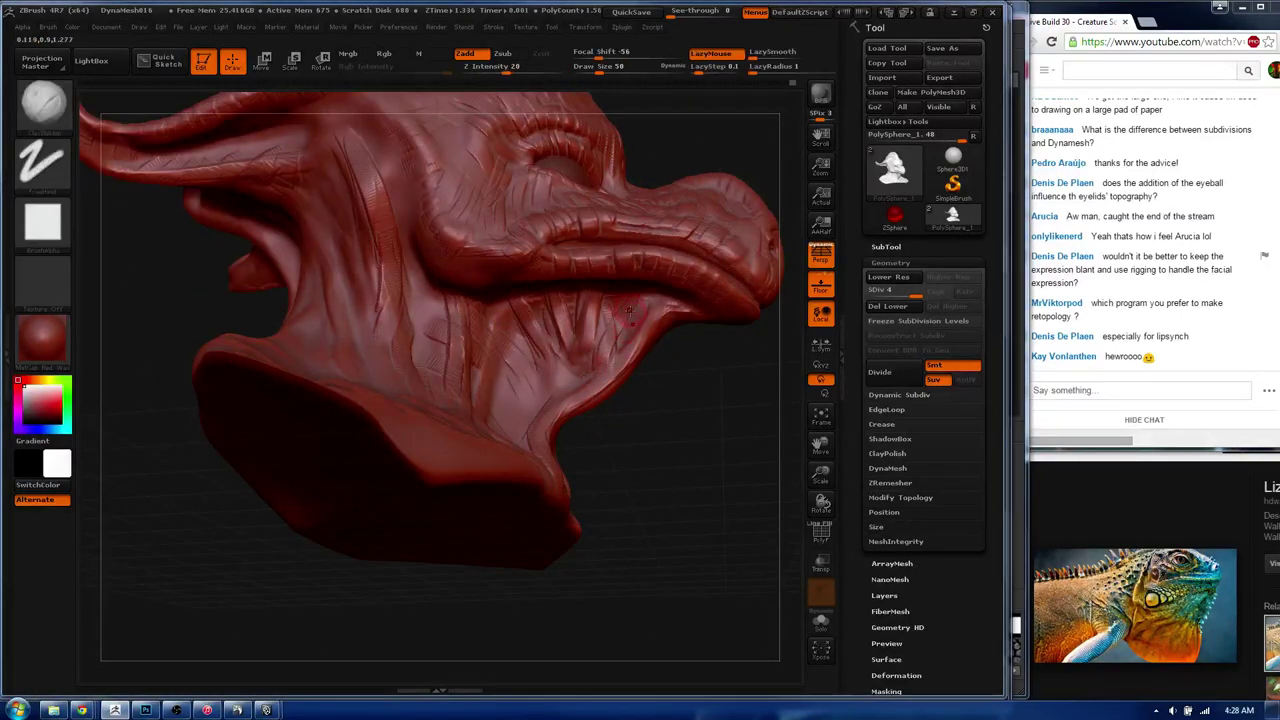
pyautogui.moveTo(606, 305); pyautogui.dragTo(594, 390)
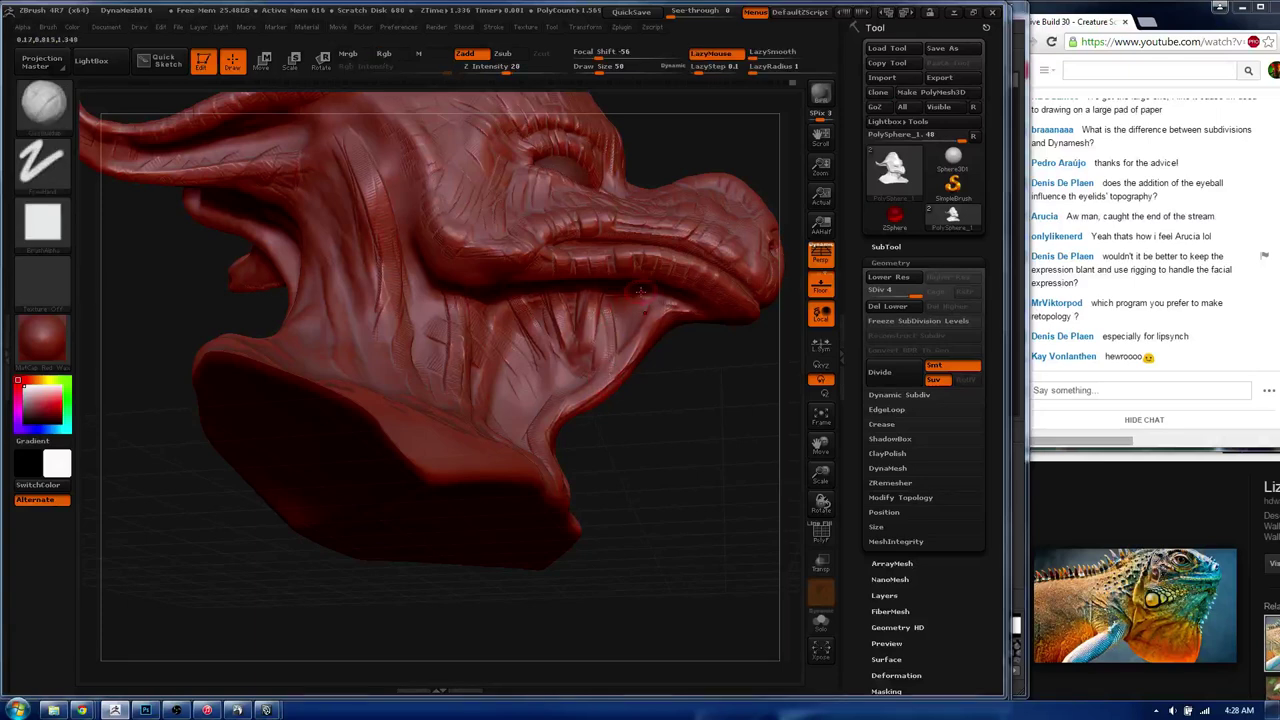
pyautogui.moveTo(560, 318)
pyautogui.mouseDown()
pyautogui.moveTo(575, 390)
pyautogui.moveTo(590, 330)
pyautogui.mouseUp()
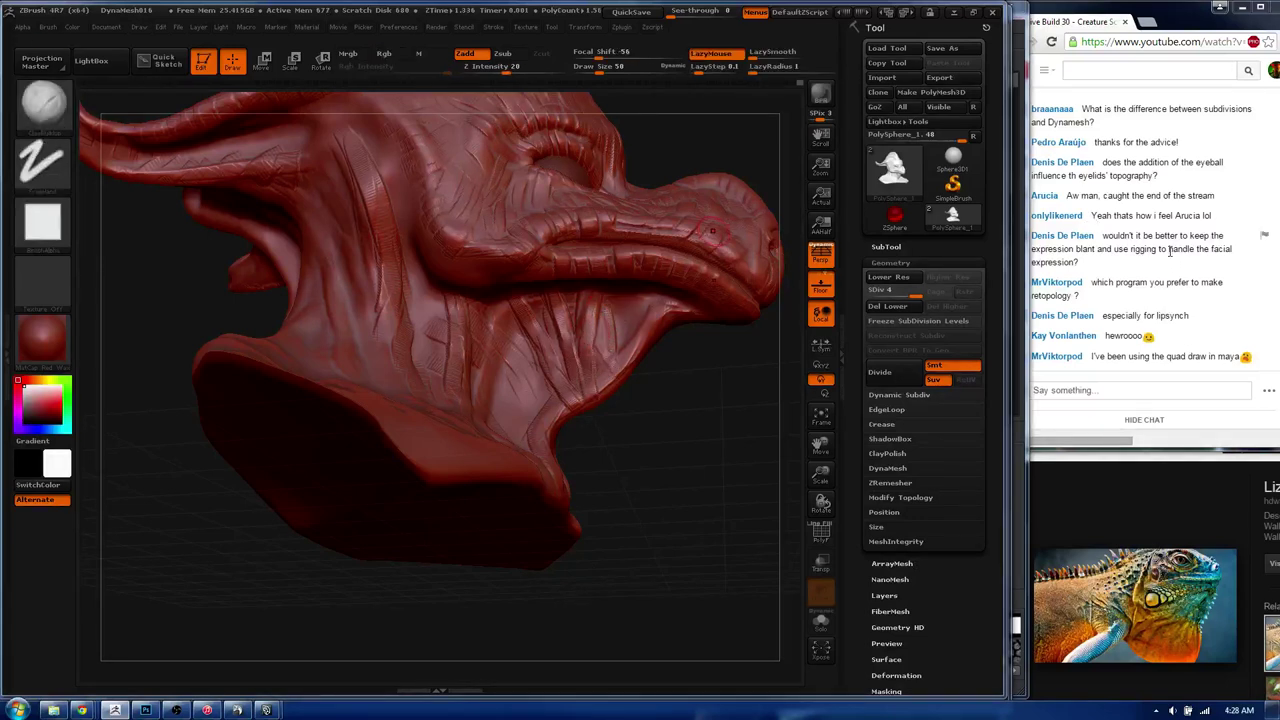
# - Drop to a lower subdivision level, turn to a three-quarter view, and bring Photoshop forward
pyautogui.click(875, 280)
pyautogui.moveTo(490, 334)
pyautogui.mouseDown()
pyautogui.moveTo(530, 392)
pyautogui.moveTo(538, 340)
pyautogui.moveTo(470, 360)
pyautogui.moveTo(284, 459)
pyautogui.mouseUp()
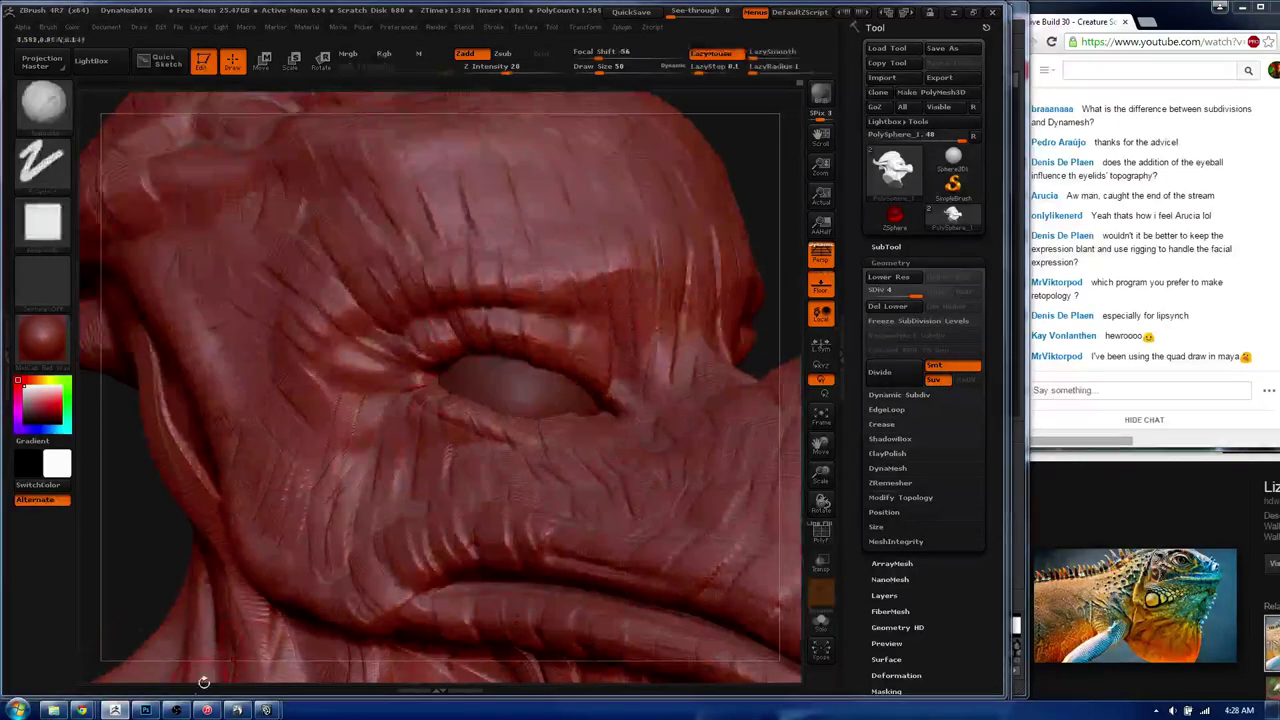
pyautogui.click(145, 710)
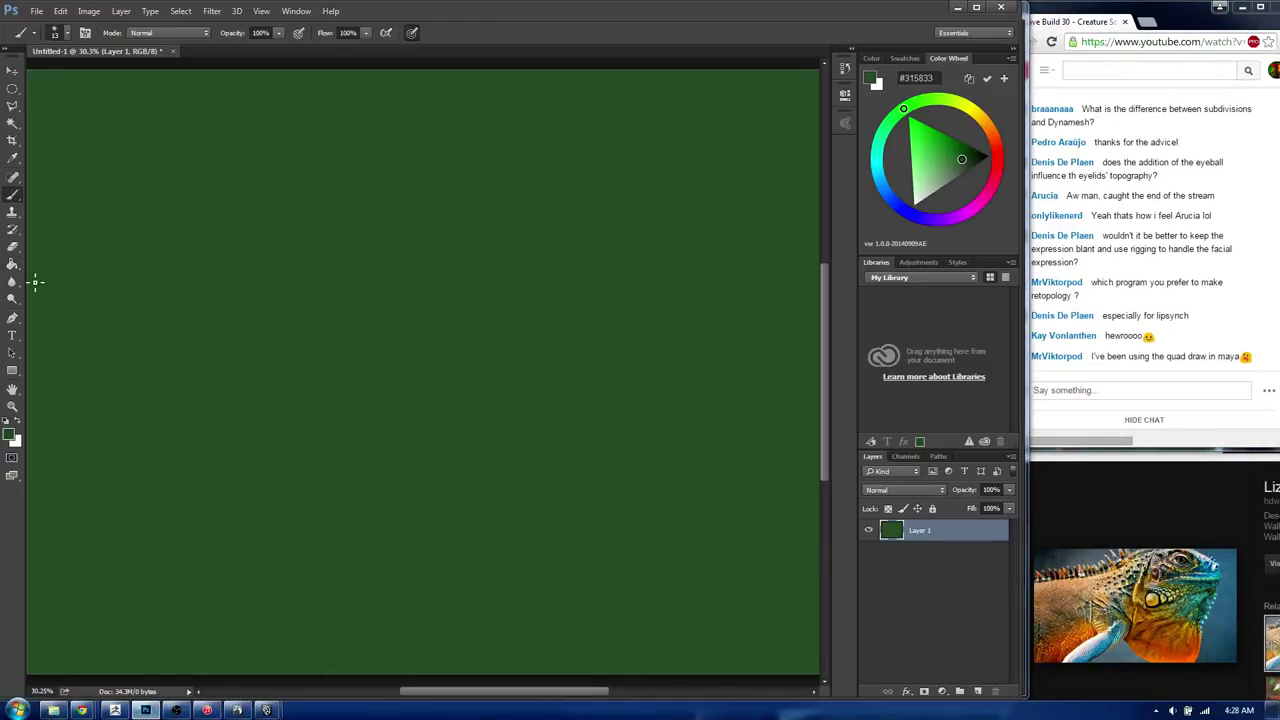
# - Make white the painting colour and add a new empty layer for the sketch
pyautogui.press('x')
pyautogui.hotkey('alt', 'Tab')
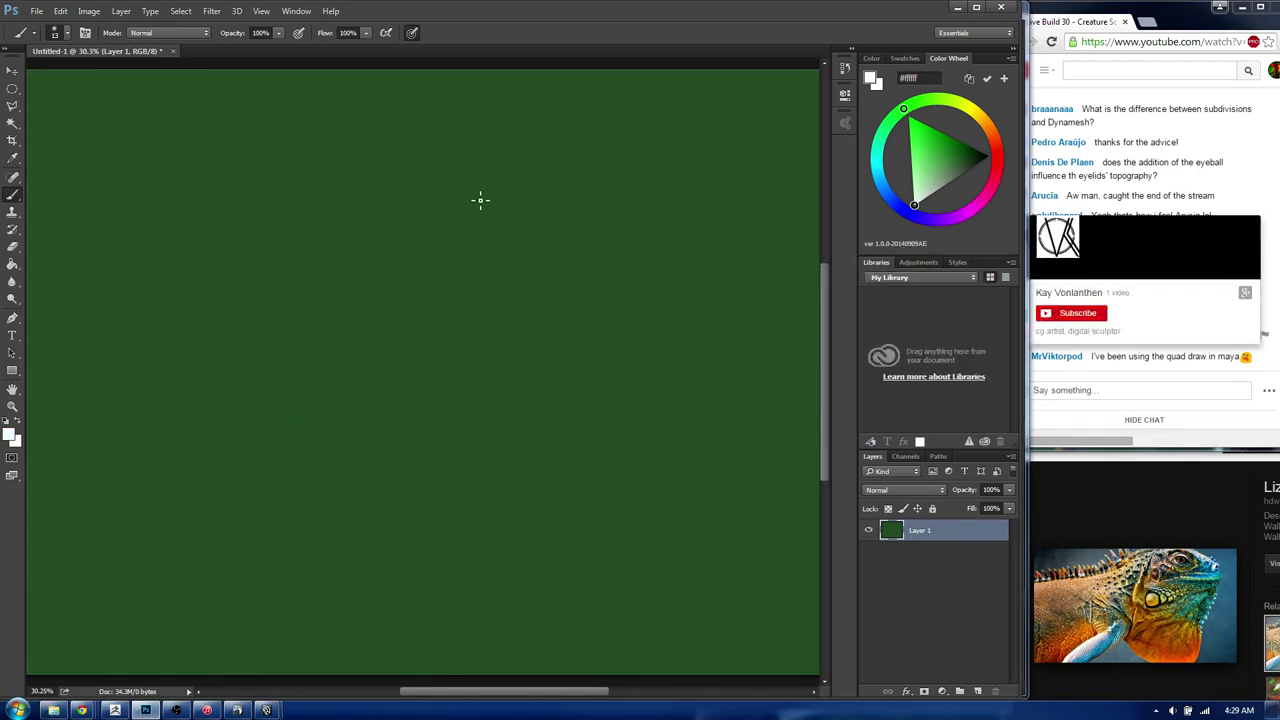
pyautogui.moveTo(372, 276); pyautogui.dragTo(420, 366)
pyautogui.hotkey('ctrl', 'z')
pyautogui.hotkey('ctrl', 'shift', 'alt', 'n')
# - Draw the white eye outline with a hatched iris, redoing the rough attempts
pyautogui.moveTo(268, 160); pyautogui.dragTo(266, 157)
pyautogui.hotkey('ctrl', 'z')
pyautogui.moveTo(262, 202)
pyautogui.mouseDown()
pyautogui.moveTo(229, 250)
pyautogui.moveTo(262, 202)
pyautogui.moveTo(251, 271)
pyautogui.moveTo(250, 196)
pyautogui.moveTo(274, 264)
pyautogui.mouseUp()
pyautogui.hotkey('ctrl', 'z')
pyautogui.moveTo(184, 178); pyautogui.dragTo(367, 178)
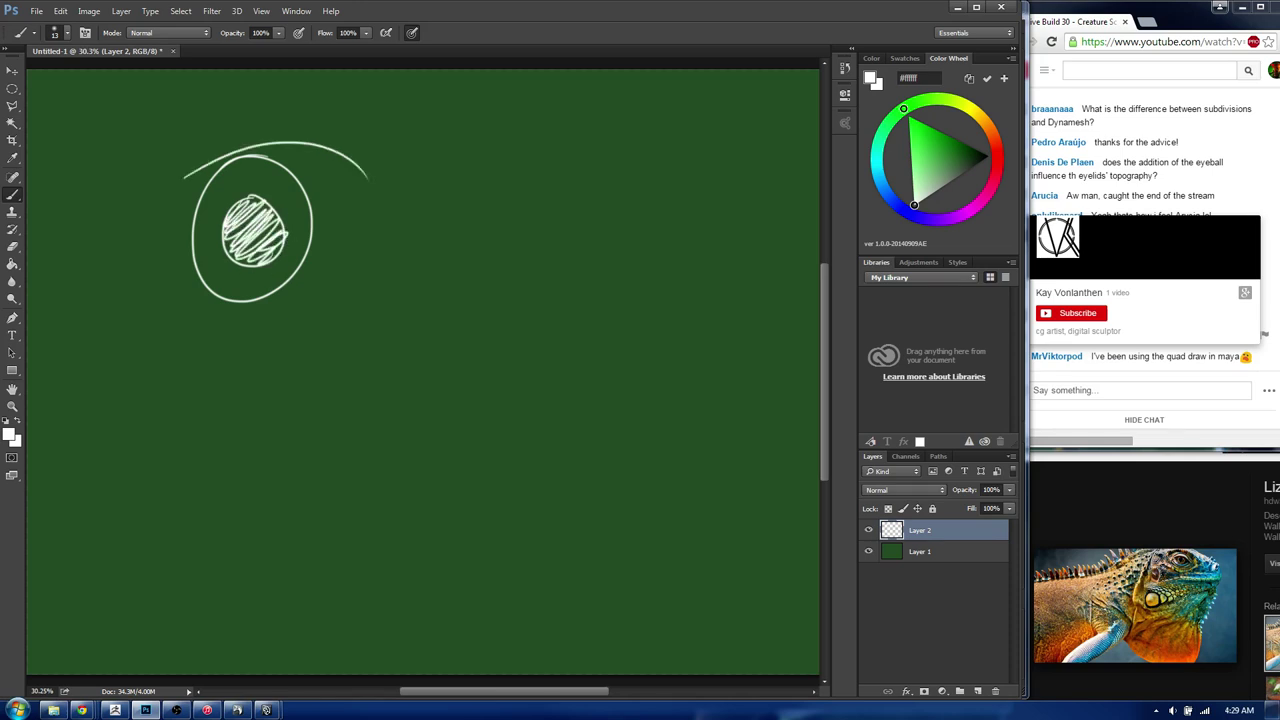
pyautogui.hotkey('ctrl', 'z')
# - Try upper and lower eyelid curves and an extra circle, then undo them
pyautogui.moveTo(148, 218)
pyautogui.mouseDown()
pyautogui.moveTo(205, 168)
pyautogui.moveTo(368, 176)
pyautogui.moveTo(341, 309)
pyautogui.mouseUp()
pyautogui.hotkey('ctrl', 'z')
pyautogui.moveTo(155, 225); pyautogui.dragTo(387, 232)
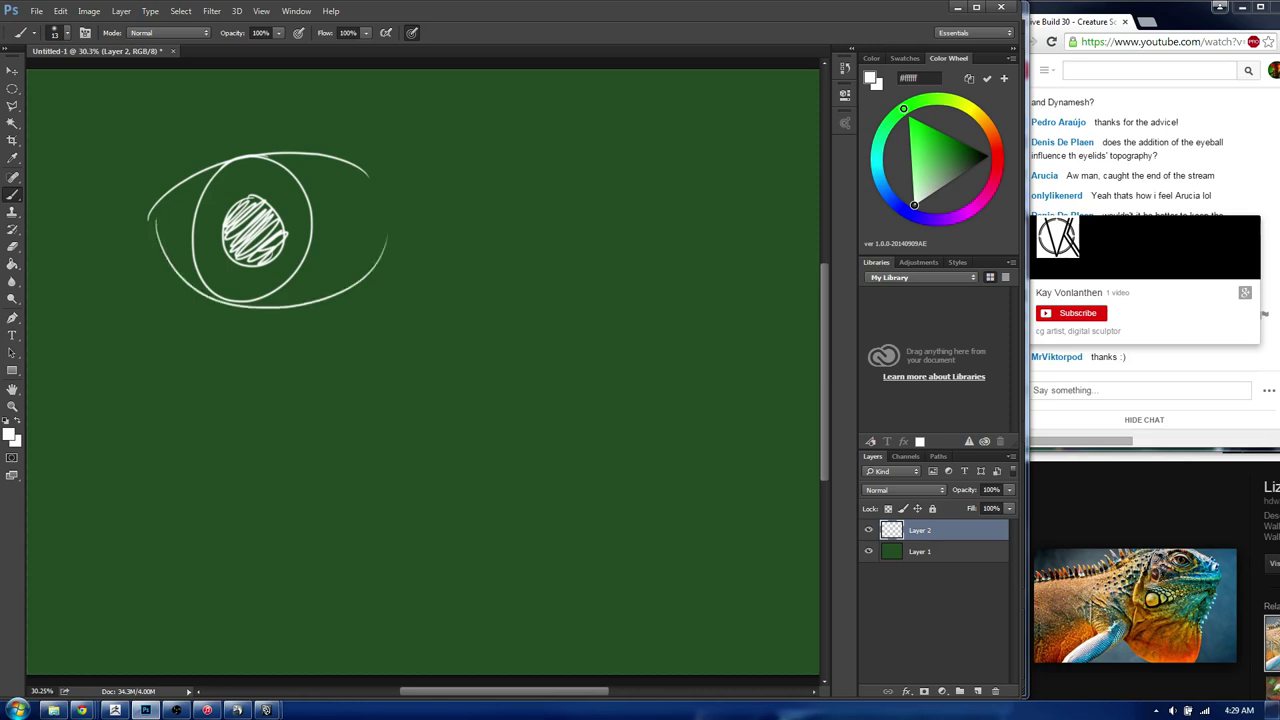
pyautogui.moveTo(530, 152); pyautogui.dragTo(540, 140)
pyautogui.hotkey('ctrl', 'z')
pyautogui.hotkey('ctrl', 'alt', 'z')
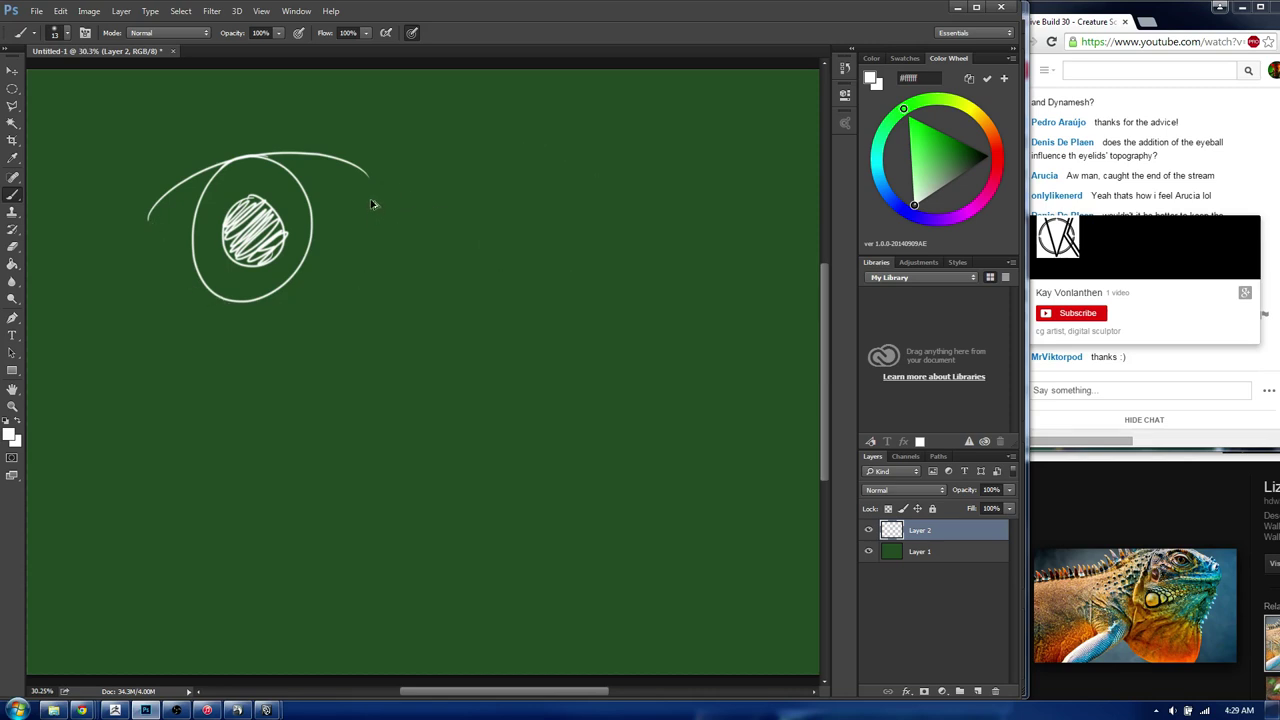
pyautogui.hotkey('ctrl', 'z')
# - Copy the eye to the right and draw upper and lower lids around the left eye
pyautogui.press('v')
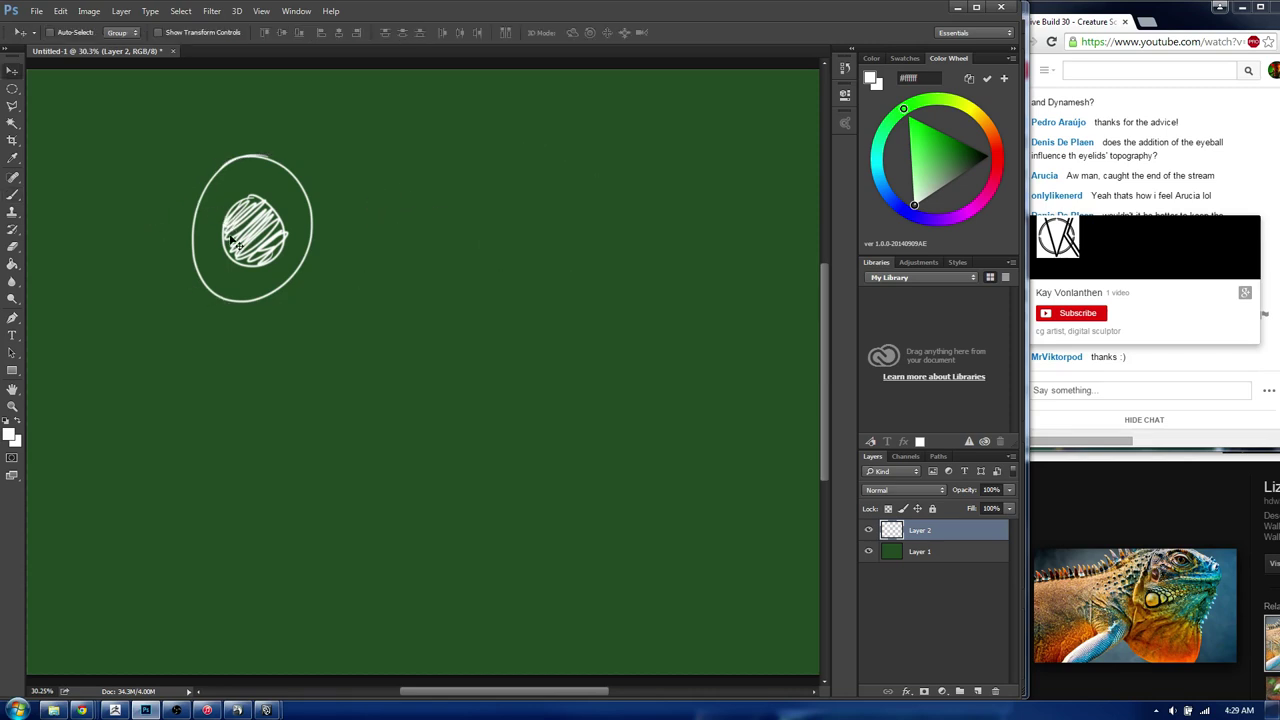
pyautogui.keyDown('alt'); pyautogui.moveTo(274, 245); pyautogui.dragTo(605, 308); pyautogui.keyUp('alt')
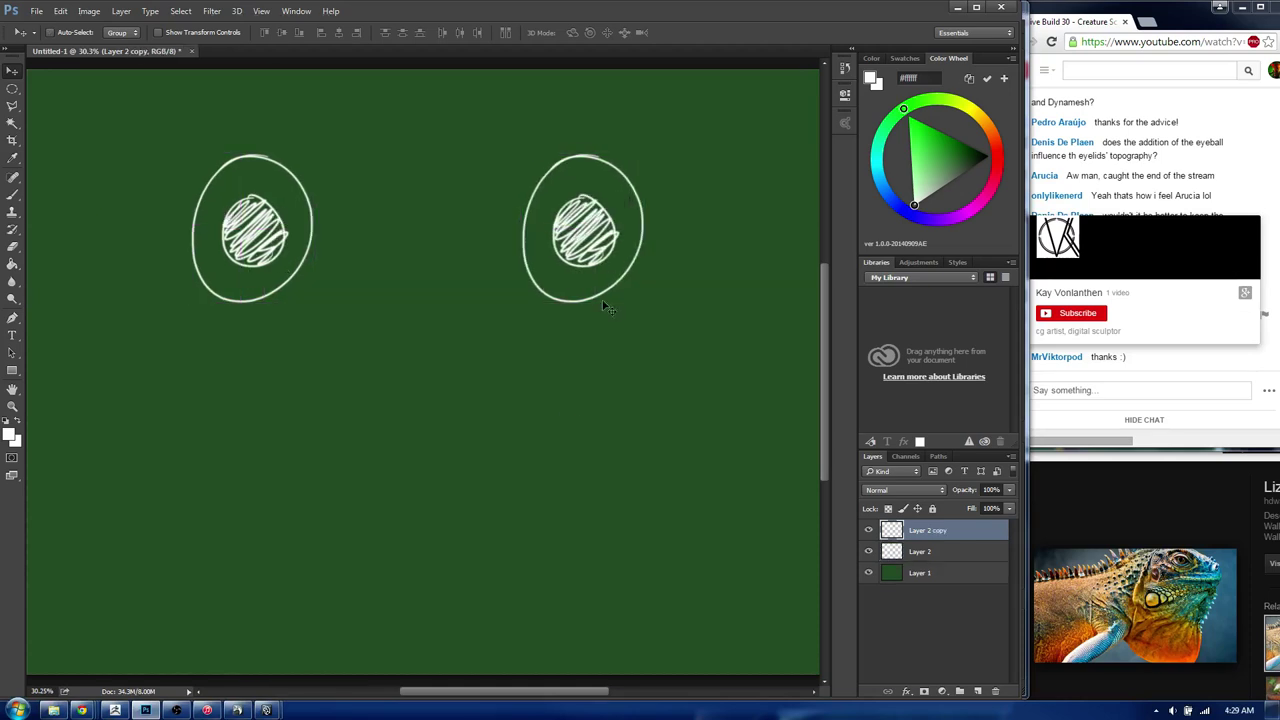
pyautogui.press('b')
pyautogui.moveTo(150, 192); pyautogui.dragTo(394, 180)
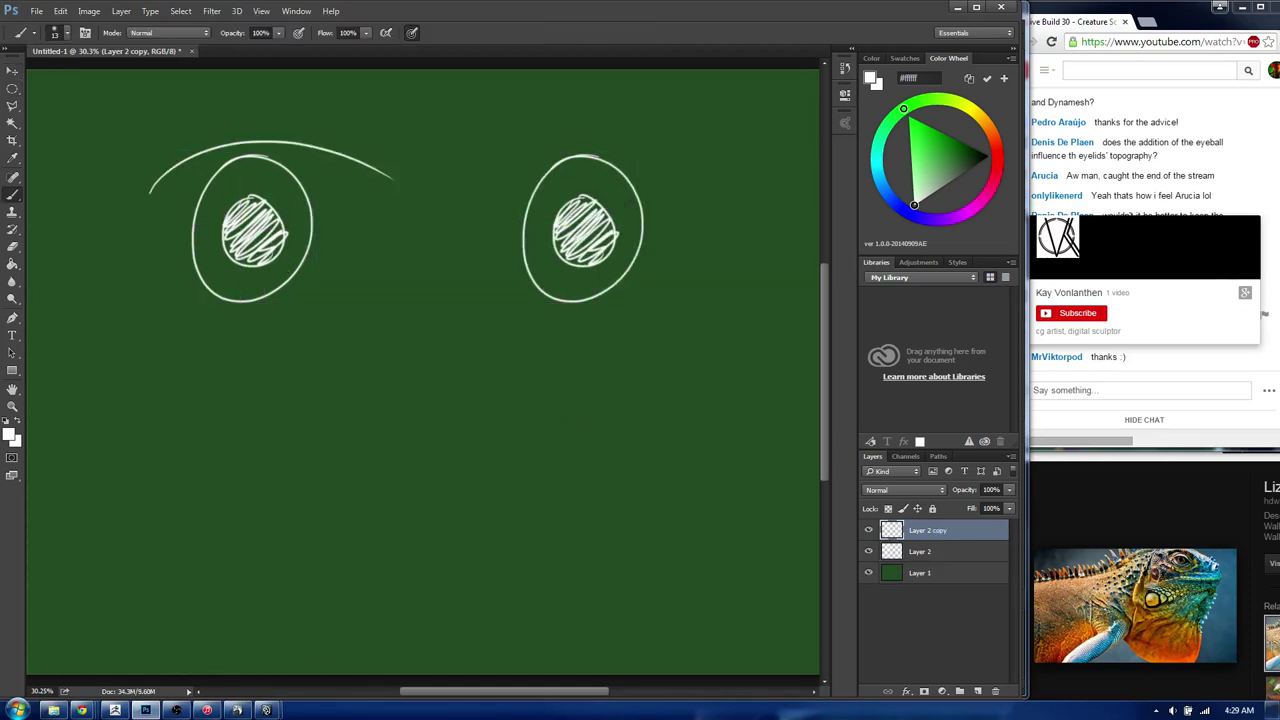
pyautogui.moveTo(152, 229); pyautogui.dragTo(343, 288)
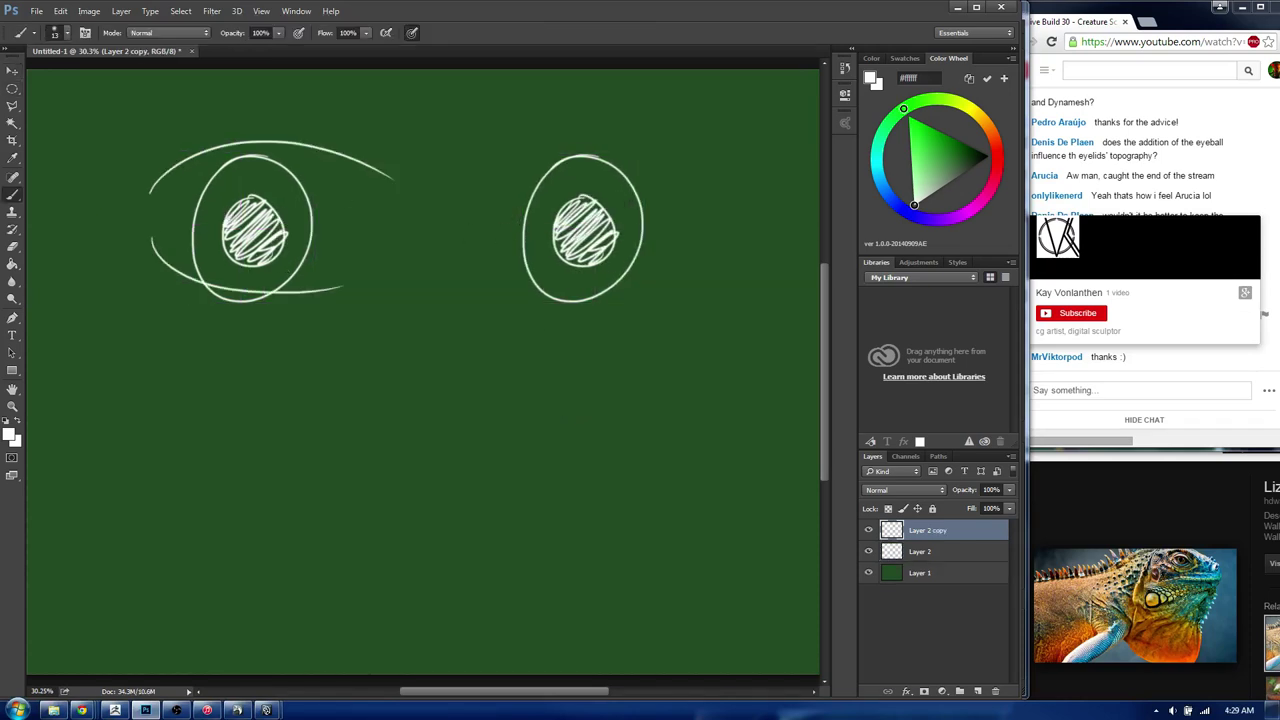
# - Draw lids around the right eye with zigzag lashes above it, then return to ZBrush
pyautogui.moveTo(462, 234); pyautogui.dragTo(698, 224)
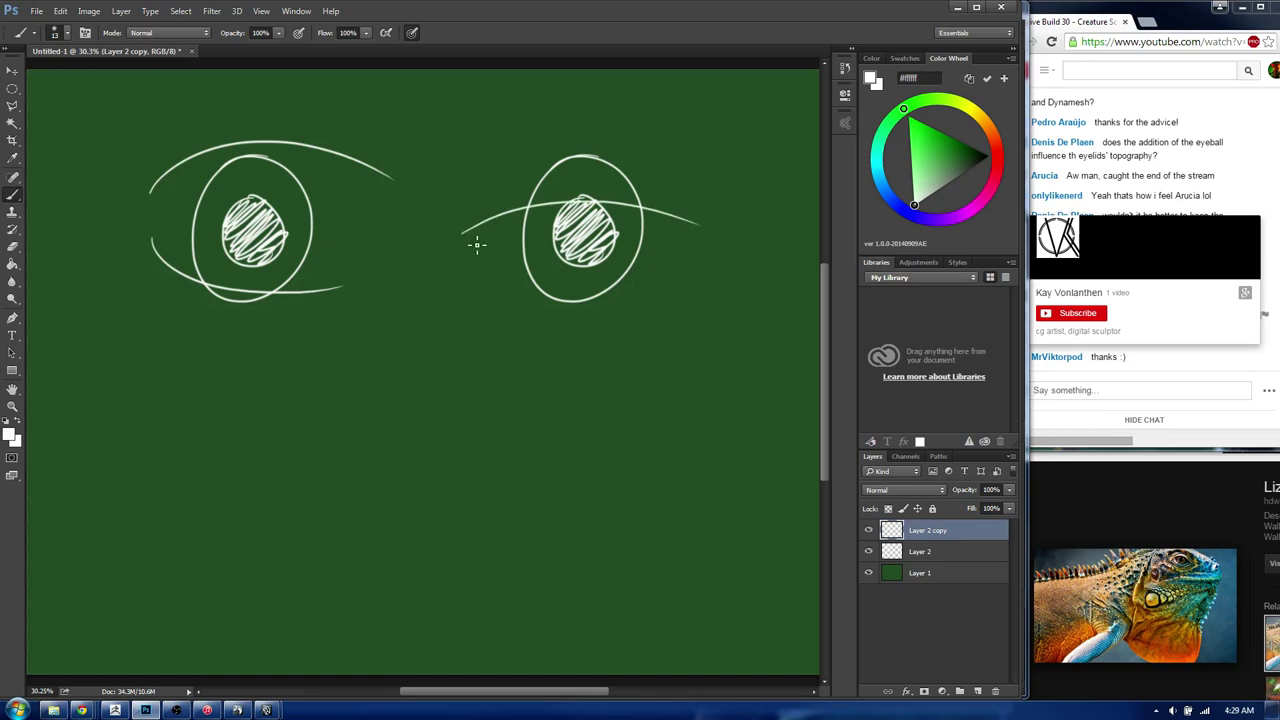
pyautogui.moveTo(470, 240); pyautogui.dragTo(648, 300)
pyautogui.hotkey('ctrl', 'z')
pyautogui.moveTo(462, 236)
pyautogui.mouseDown()
pyautogui.moveTo(688, 300)
pyautogui.moveTo(713, 233)
pyautogui.mouseUp()
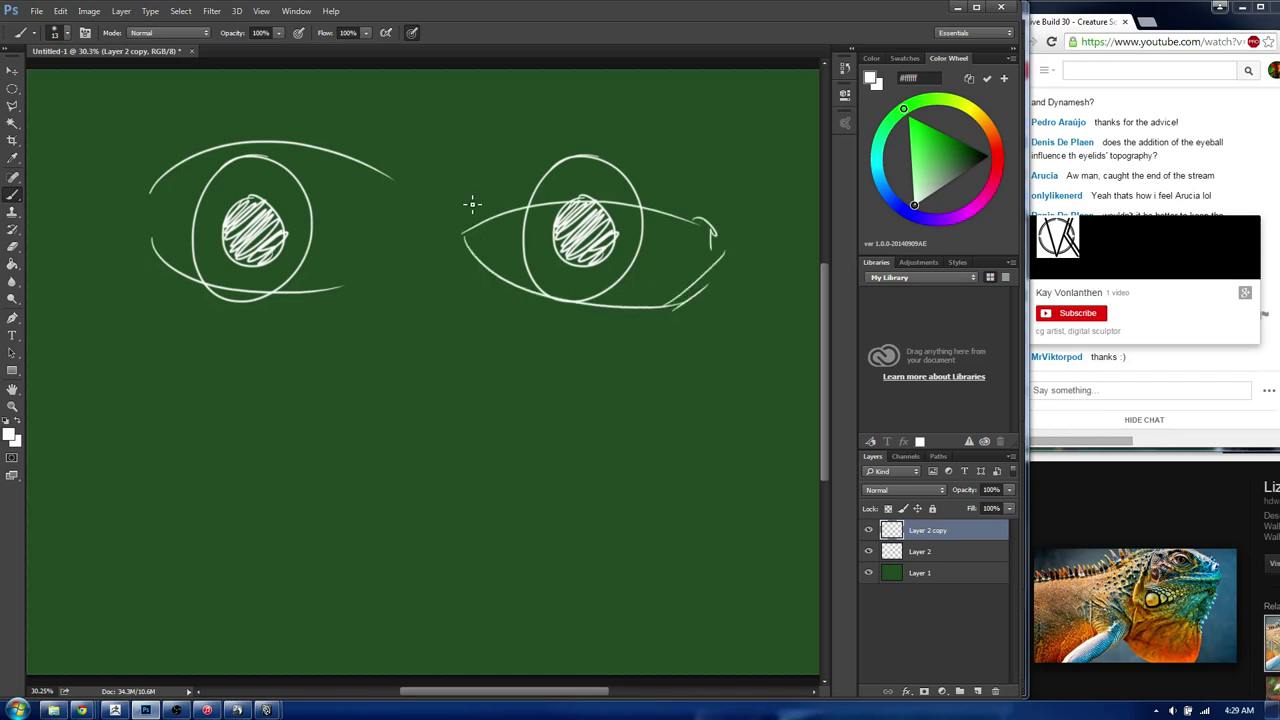
pyautogui.moveTo(472, 204)
pyautogui.mouseDown()
pyautogui.moveTo(522, 108)
pyautogui.moveTo(566, 200)
pyautogui.moveTo(651, 143)
pyautogui.moveTo(720, 172)
pyautogui.moveTo(737, 228)
pyautogui.moveTo(780, 151)
pyautogui.moveTo(743, 143)
pyautogui.mouseUp()
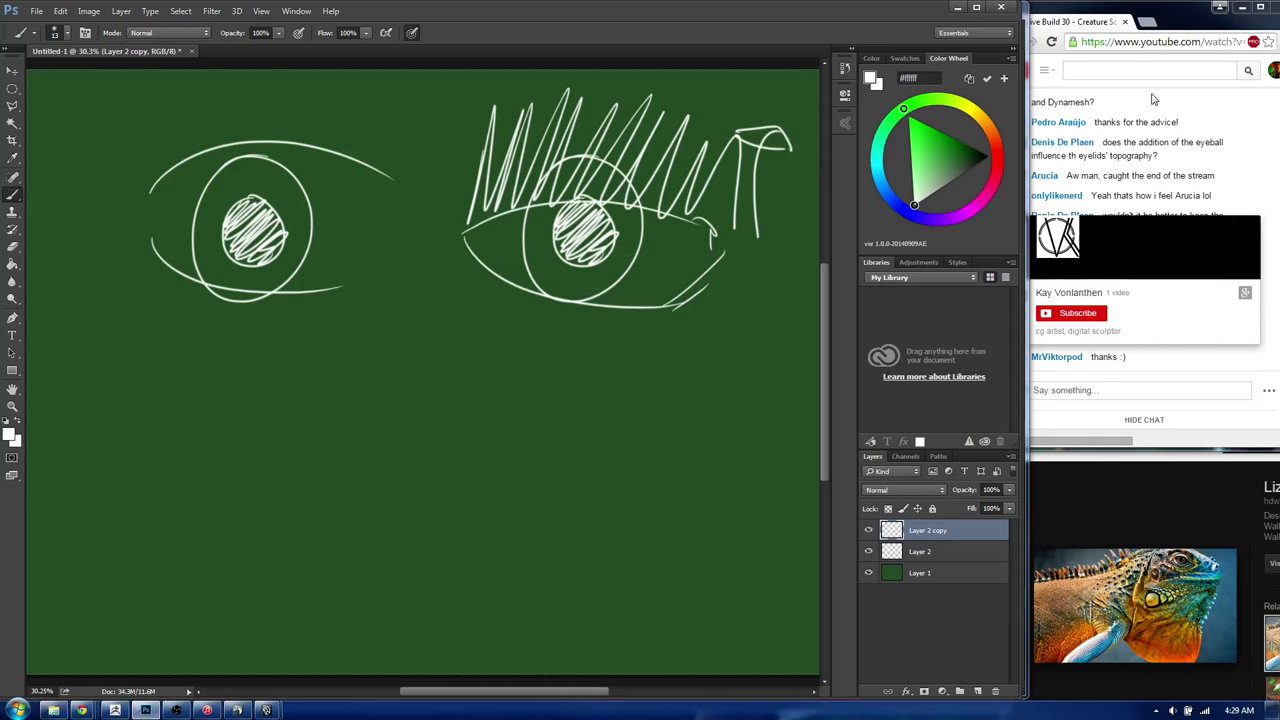
pyautogui.hotkey('alt', 'Tab')
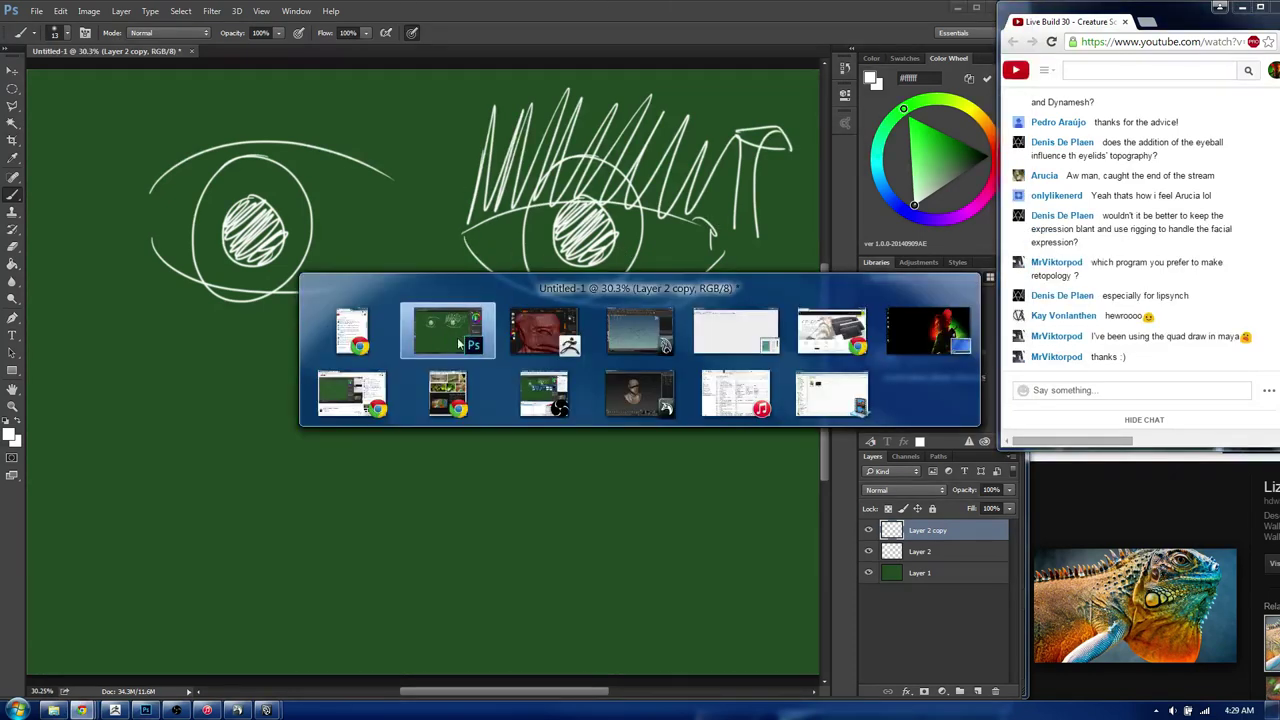
pyautogui.hotkey('alt', 'Tab')
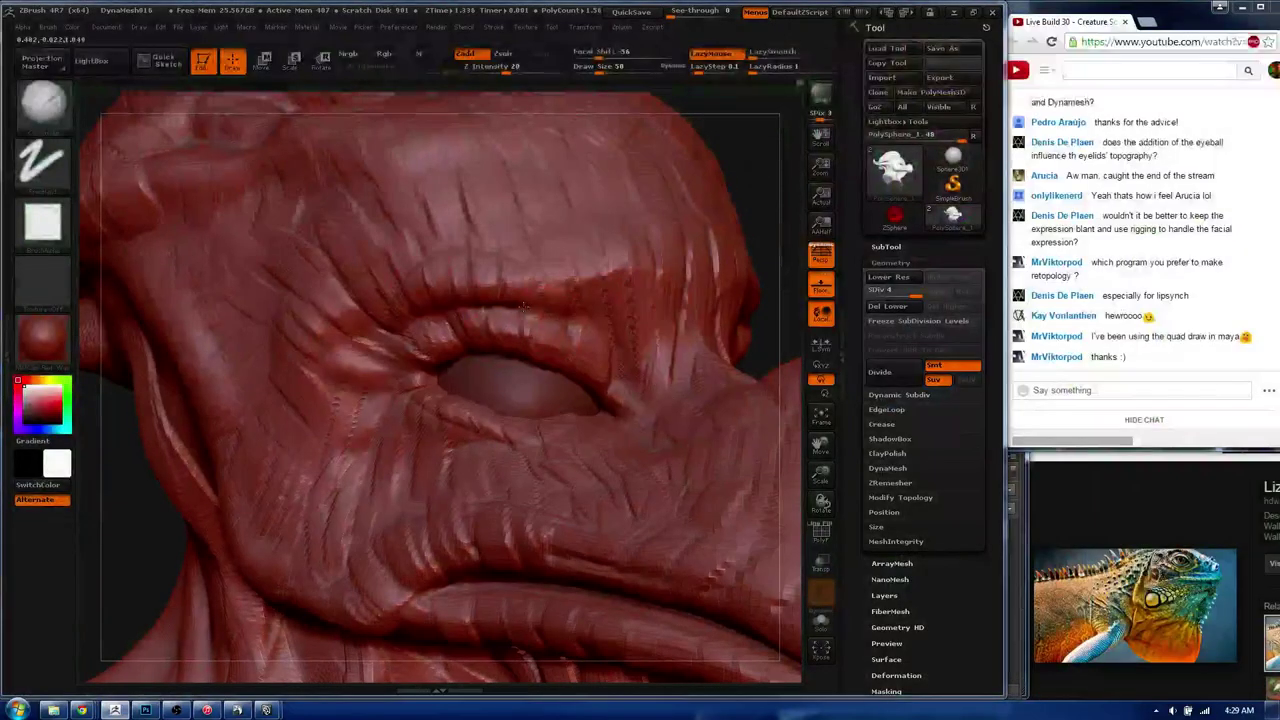
# - Smooth the forehead, then sculpt a segmented ridge down the back of the neck to its base
pyautogui.moveTo(504, 327)
pyautogui.mouseDown()
pyautogui.moveTo(662, 375)
pyautogui.moveTo(574, 406)
pyautogui.moveTo(392, 364)
pyautogui.mouseUp()
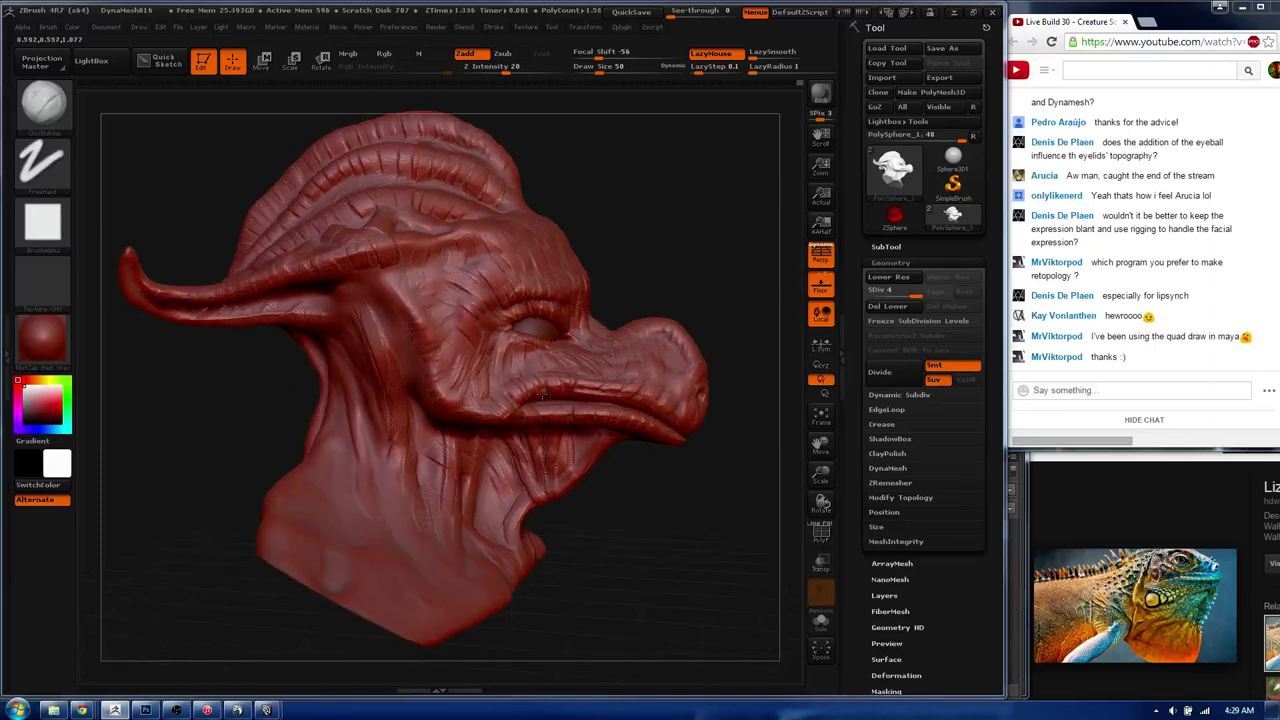
pyautogui.moveTo(378, 272)
pyautogui.keyDown('shift'); pyautogui.mouseDown()
pyautogui.moveTo(420, 300)
pyautogui.moveTo(412, 292)
pyautogui.mouseUp(); pyautogui.keyUp('shift')
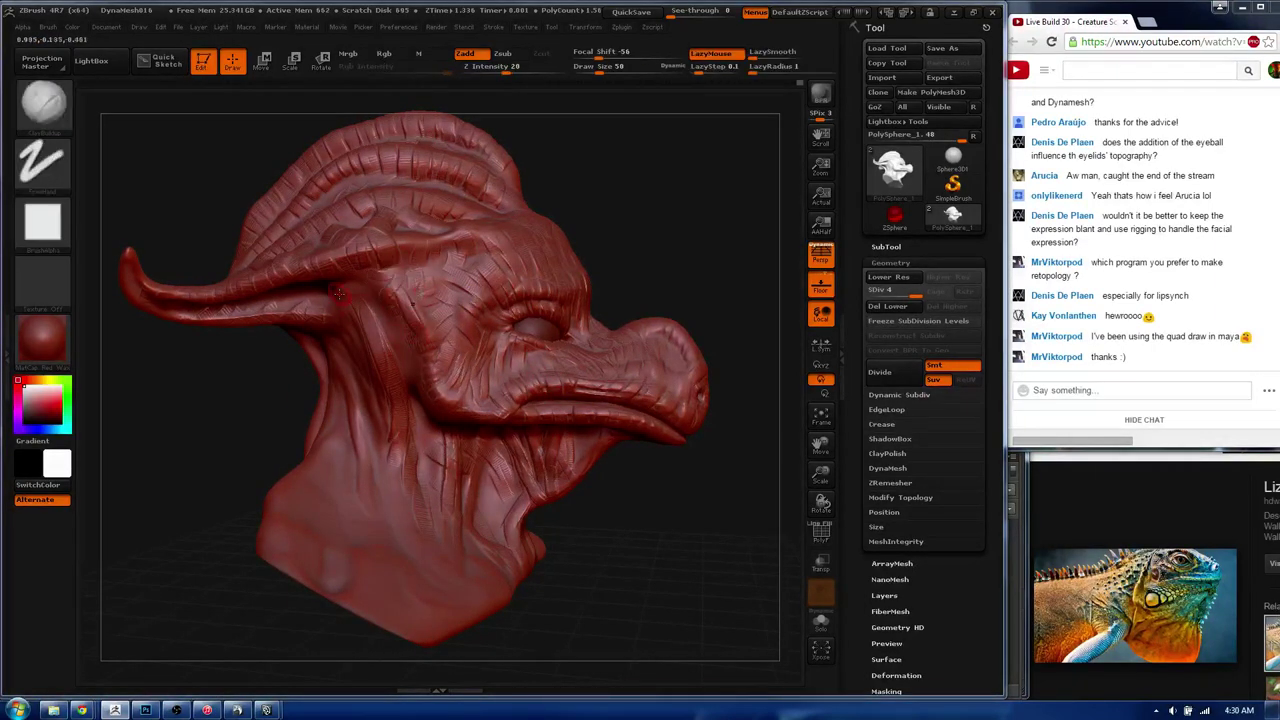
pyautogui.moveTo(341, 303); pyautogui.dragTo(559, 372)
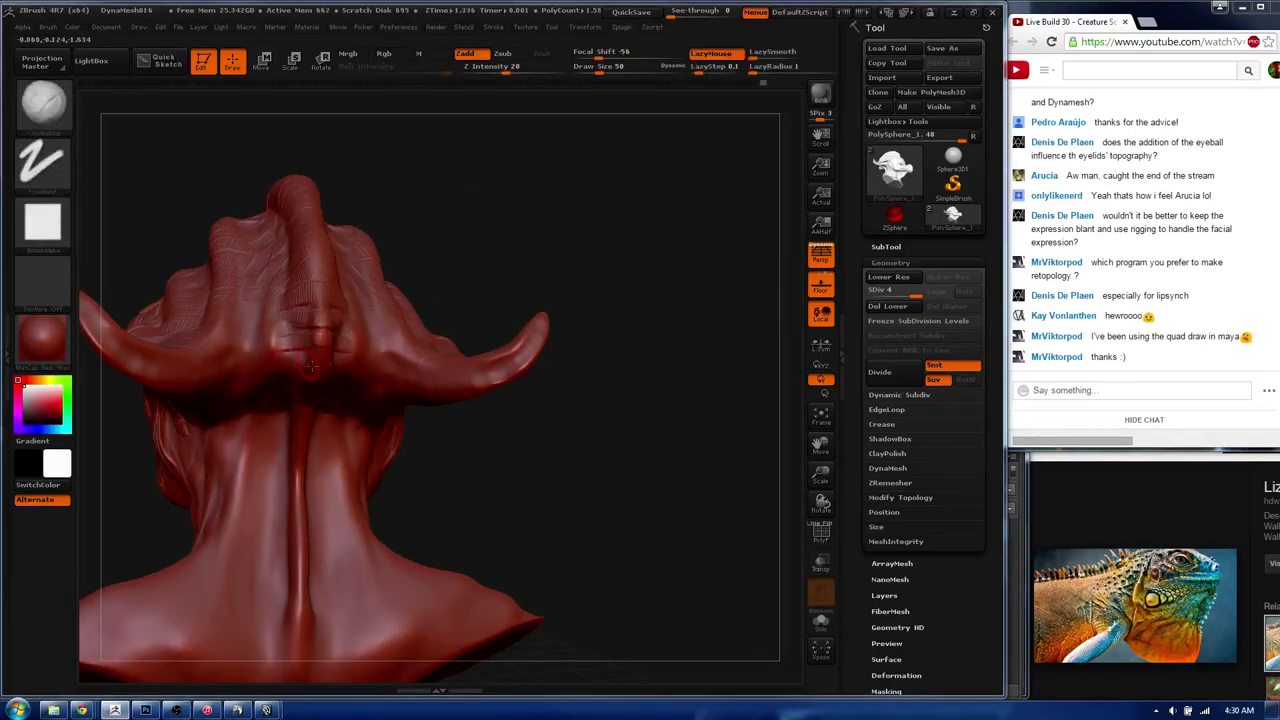
pyautogui.moveTo(311, 375)
pyautogui.mouseDown()
pyautogui.moveTo(295, 413)
pyautogui.moveTo(345, 275)
pyautogui.mouseUp()
pyautogui.moveTo(372, 320); pyautogui.dragTo(344, 401)
pyautogui.moveTo(345, 461); pyautogui.dragTo(345, 630)
pyautogui.moveTo(440, 560); pyautogui.dragTo(378, 566)
pyautogui.moveTo(640, 560)
pyautogui.mouseDown()
pyautogui.moveTo(486, 475)
pyautogui.moveTo(405, 401)
pyautogui.mouseUp()
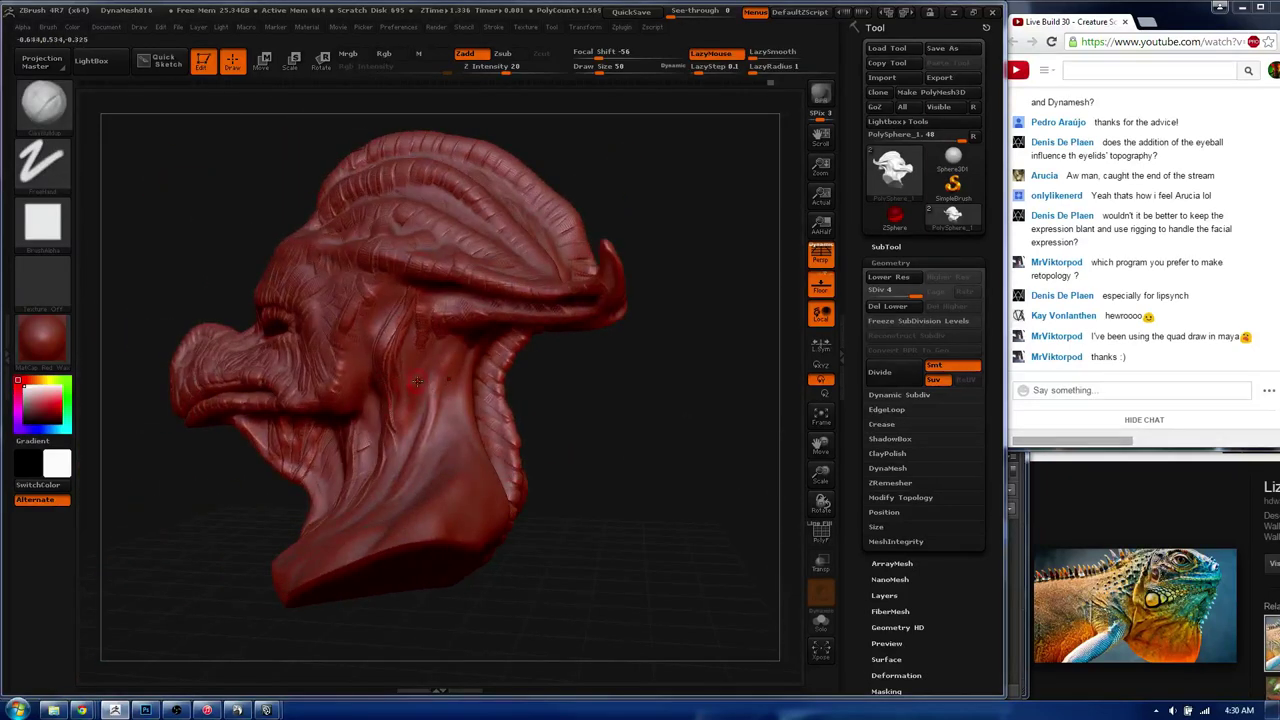
# - Spray a grainy Alpha 23 texture over the neck and throat at draw size 232
pyautogui.click(50, 226)
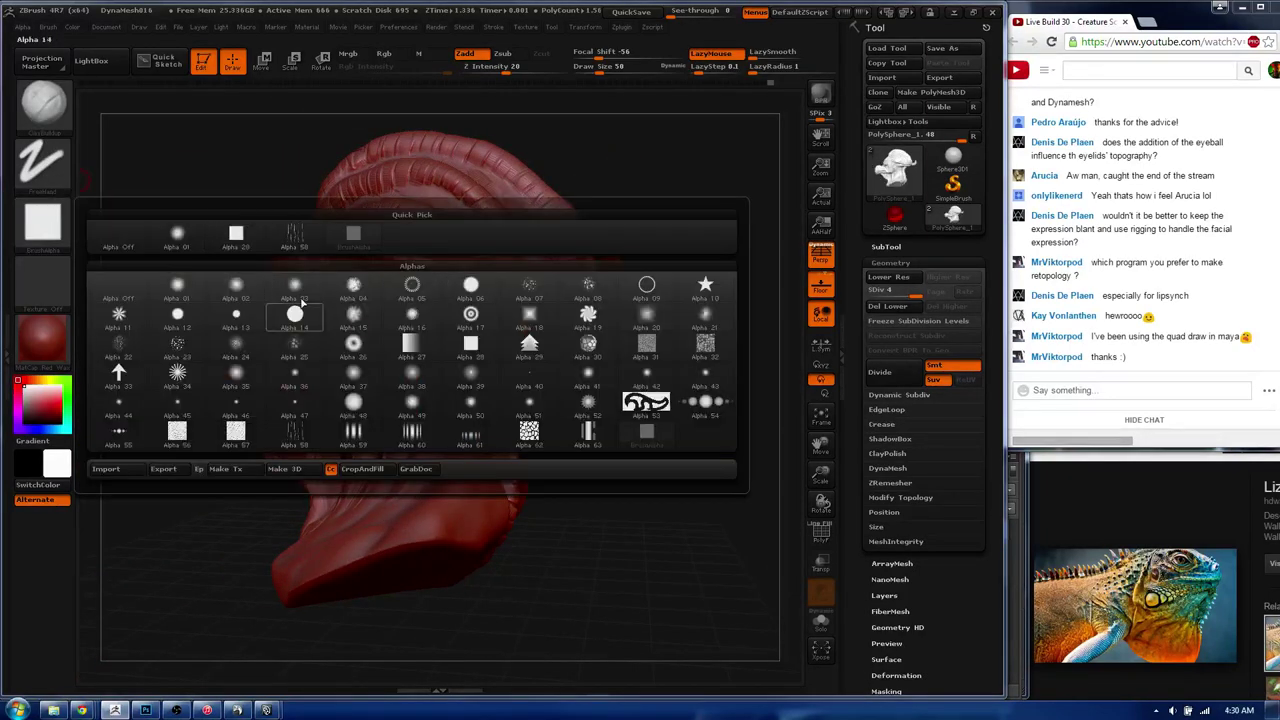
pyautogui.click(177, 343)
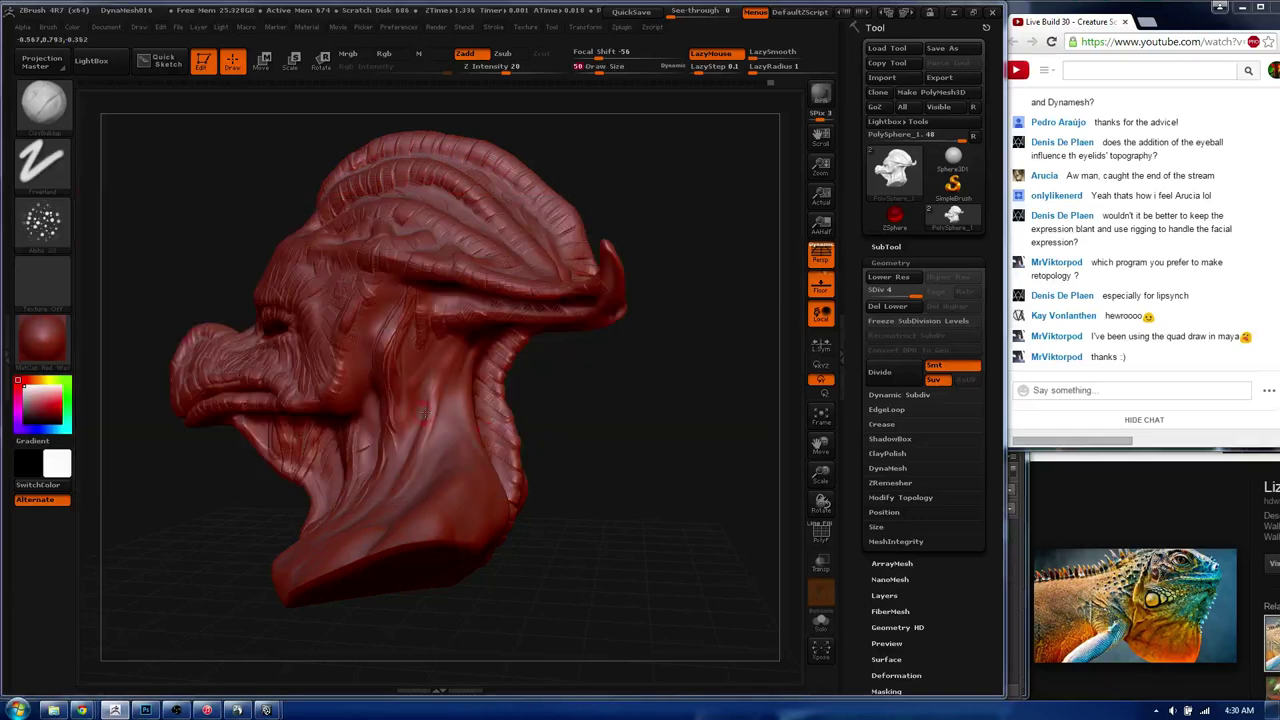
pyautogui.press('s')
pyautogui.moveTo(424, 390)
pyautogui.mouseDown()
pyautogui.moveTo(470, 390)
pyautogui.moveTo(430, 500)
pyautogui.mouseUp()
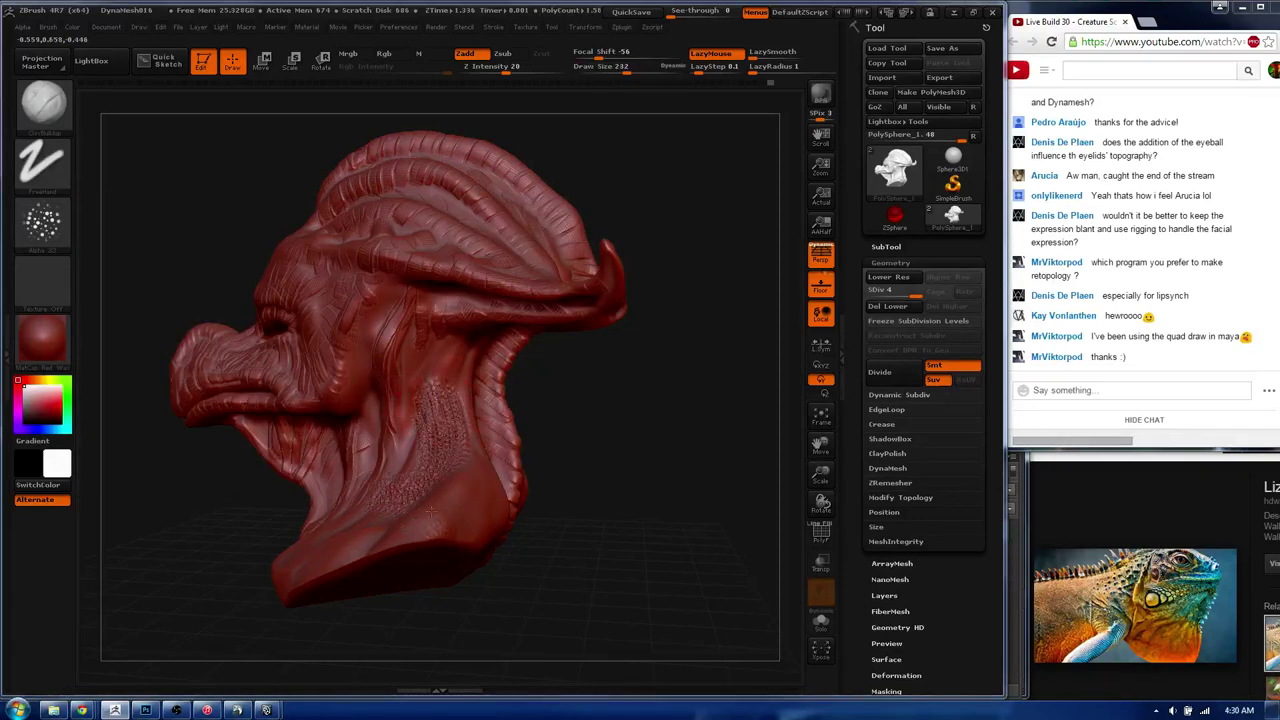
pyautogui.click(52, 168)
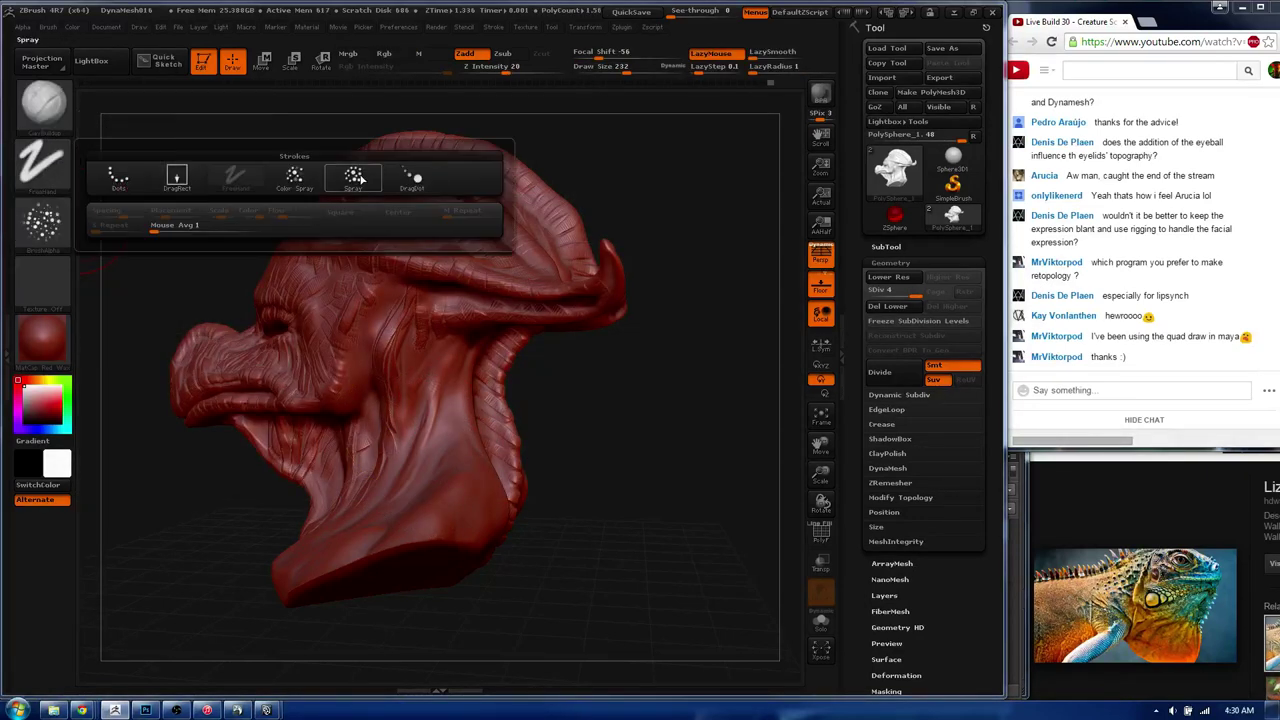
pyautogui.click(415, 176)
pyautogui.moveTo(461, 463); pyautogui.dragTo(330, 555)
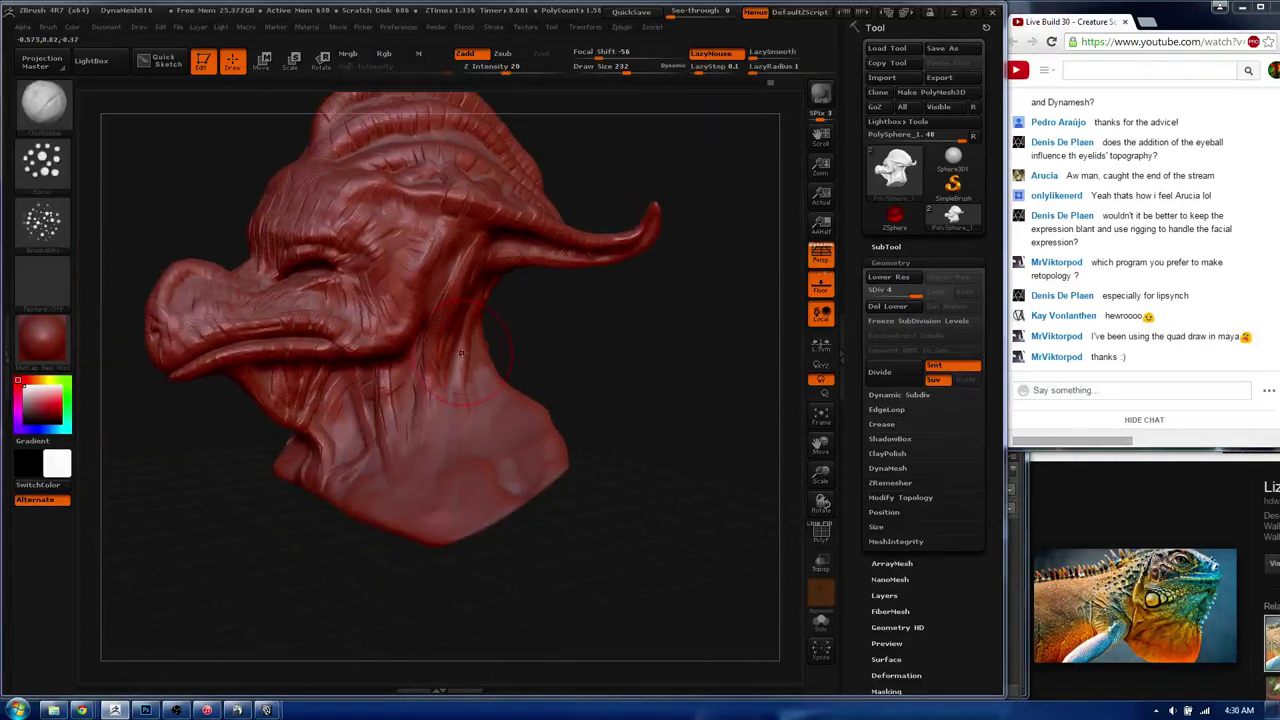
# - Lower Z Intensity, frame the lower face, and return to FreeHand strokes with square Alpha 28
pyautogui.moveTo(531, 343); pyautogui.dragTo(243, 194)
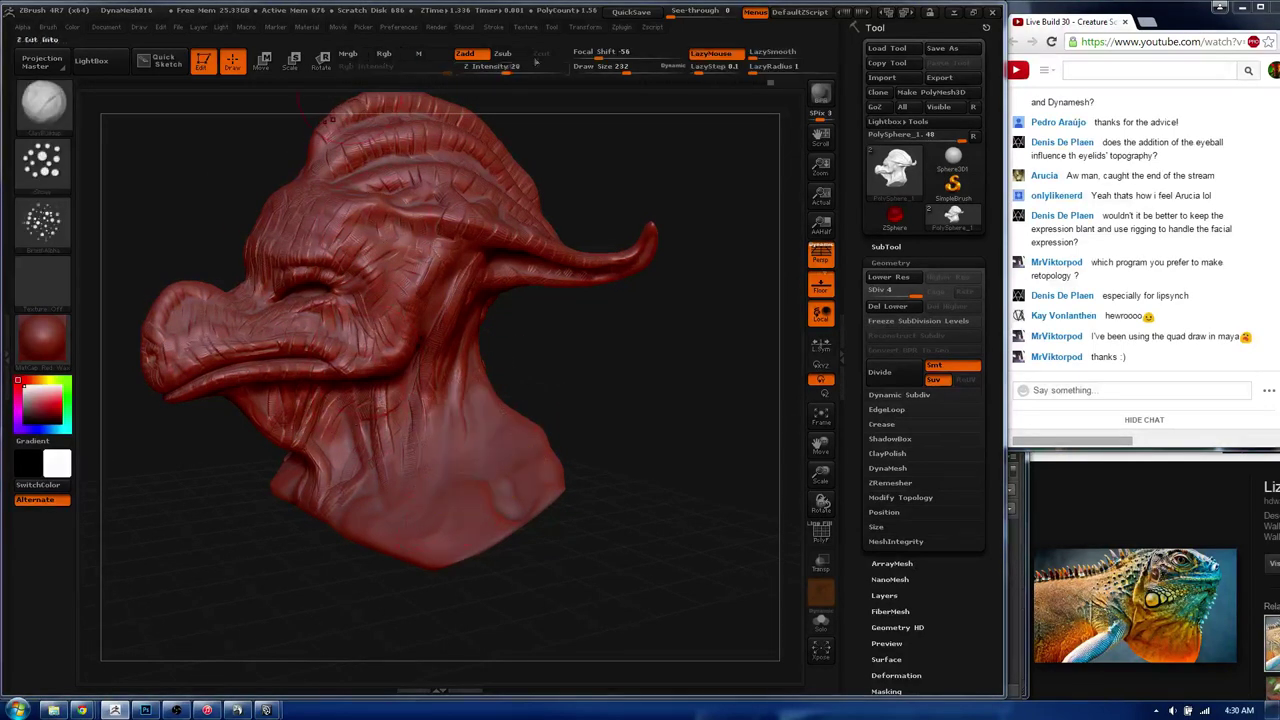
pyautogui.moveTo(480, 68)
pyautogui.mouseDown()
pyautogui.moveTo(494, 72)
pyautogui.moveTo(484, 130)
pyautogui.mouseUp()
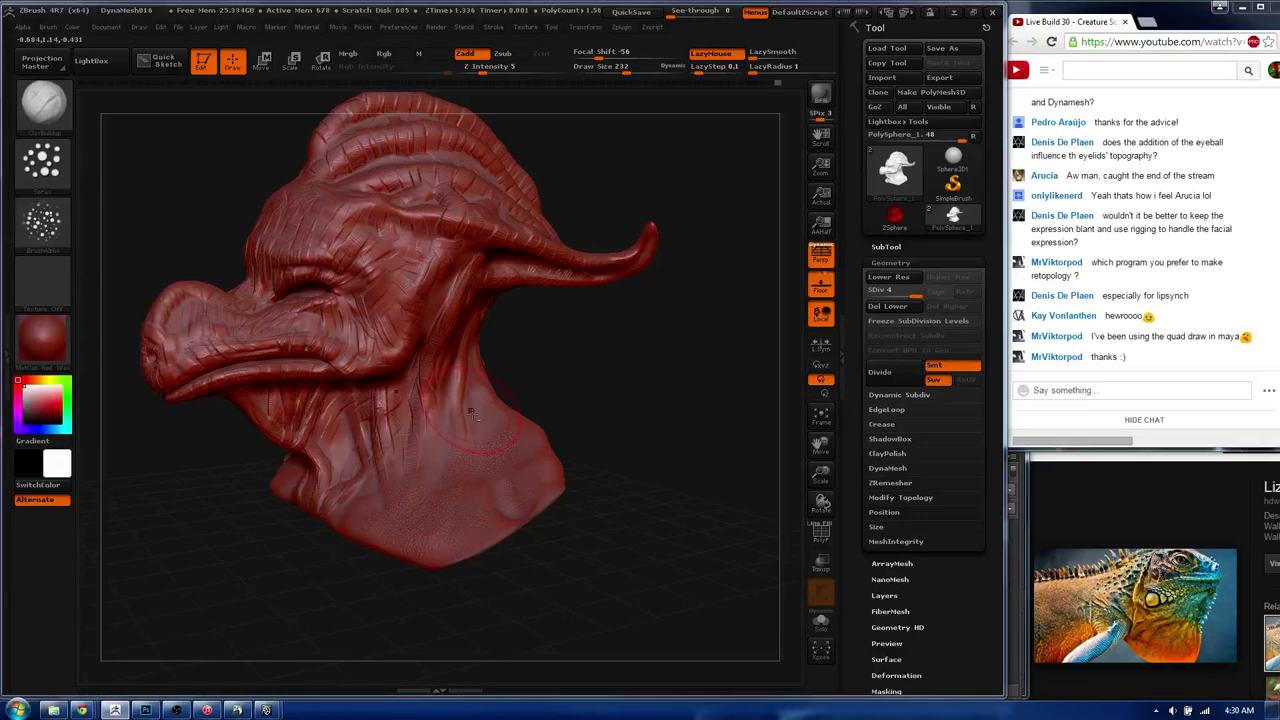
pyautogui.moveTo(423, 495); pyautogui.dragTo(603, 478)
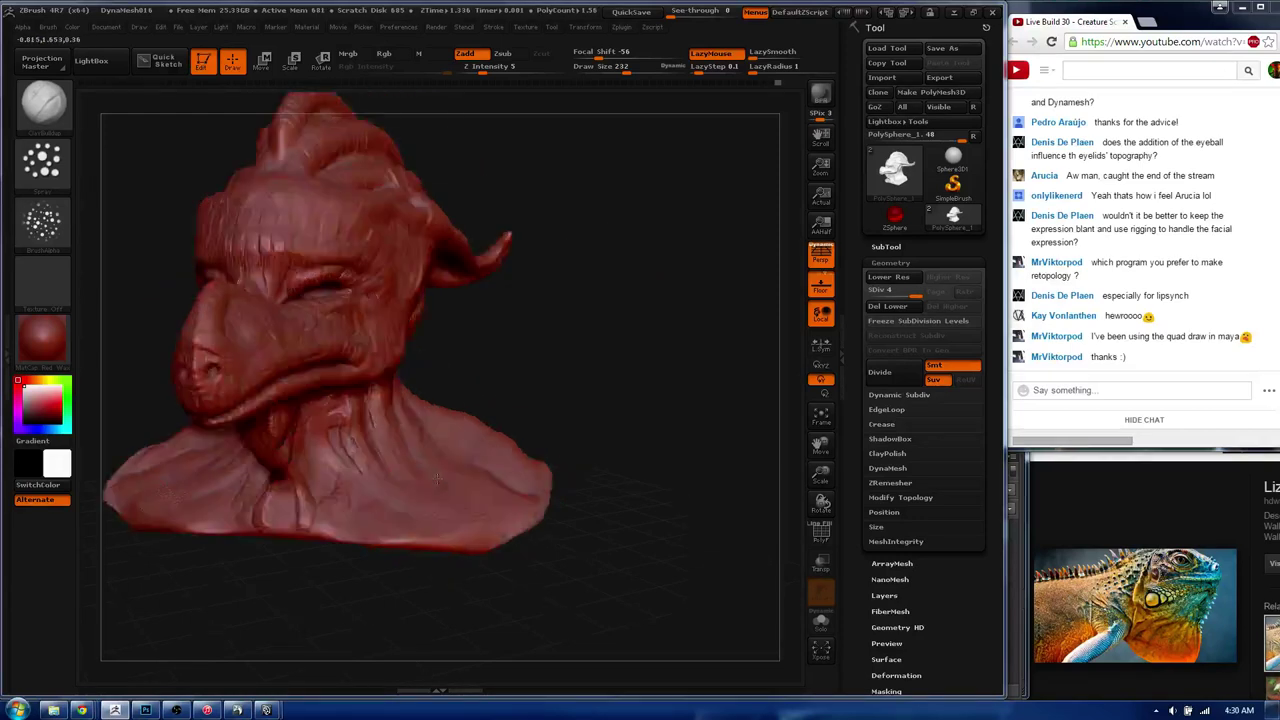
pyautogui.moveTo(491, 486)
pyautogui.mouseDown()
pyautogui.moveTo(549, 557)
pyautogui.moveTo(200, 300)
pyautogui.mouseUp()
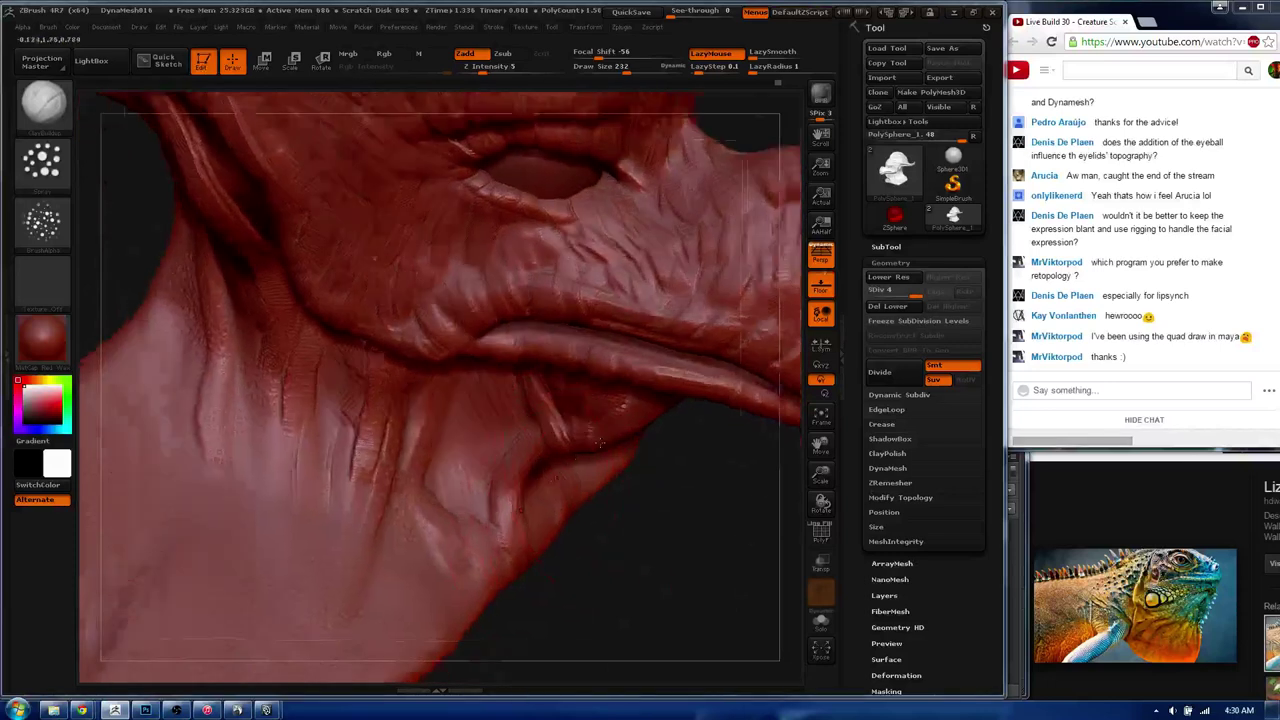
pyautogui.click(42, 165)
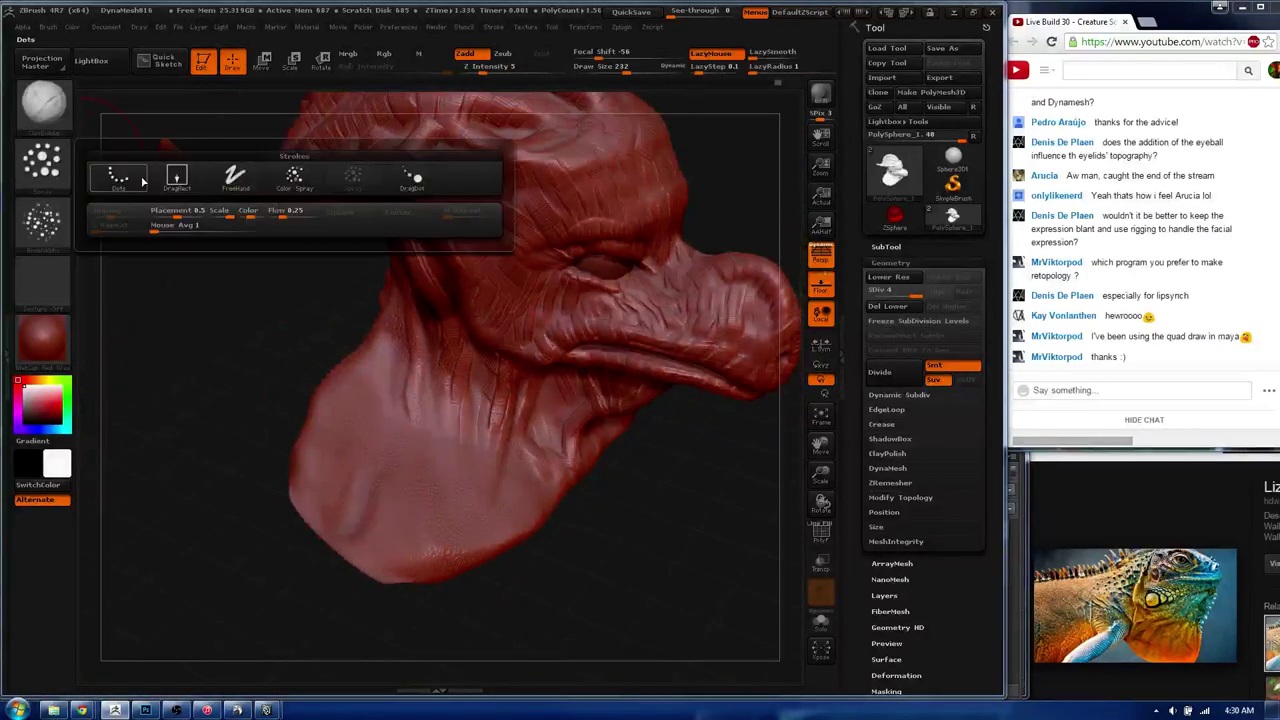
pyautogui.click(235, 177)
pyautogui.click(42, 220)
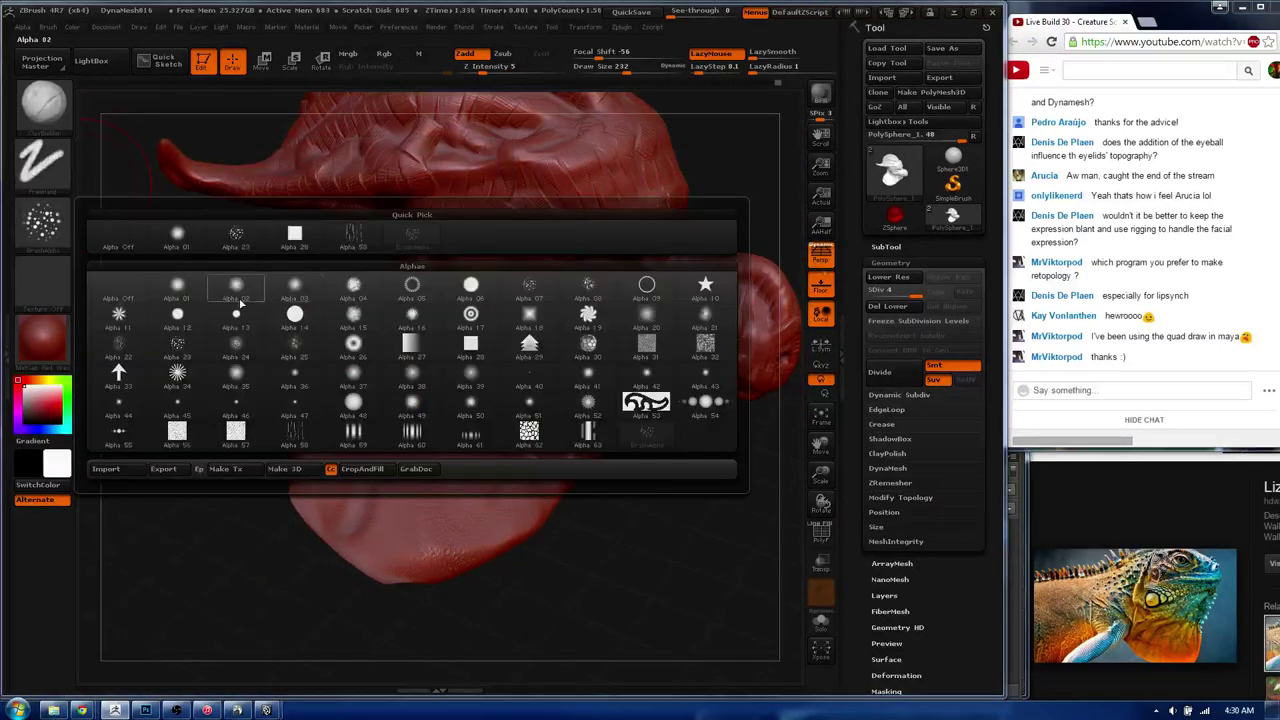
pyautogui.click(294, 233)
# - Switch to a colour-painting brush and shrink its draw size from 232 to 67
pyautogui.press('b')
pyautogui.press('c')
pyautogui.press('b')
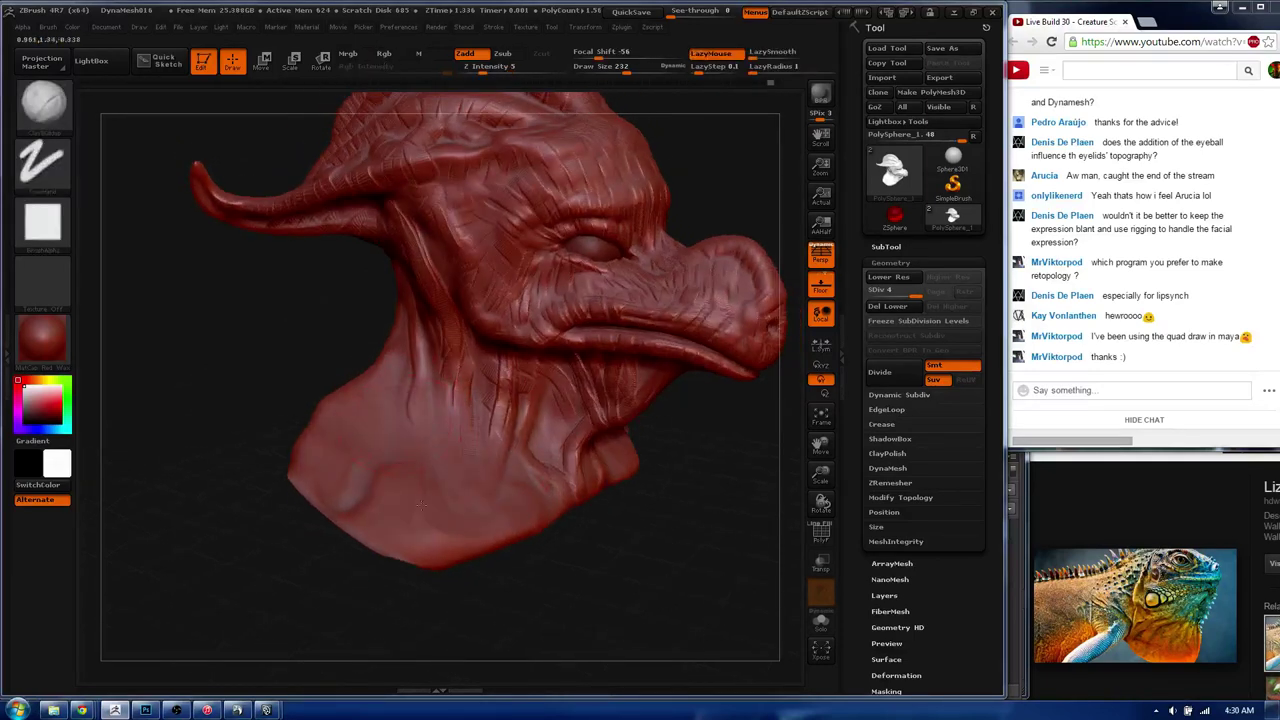
pyautogui.press('s')
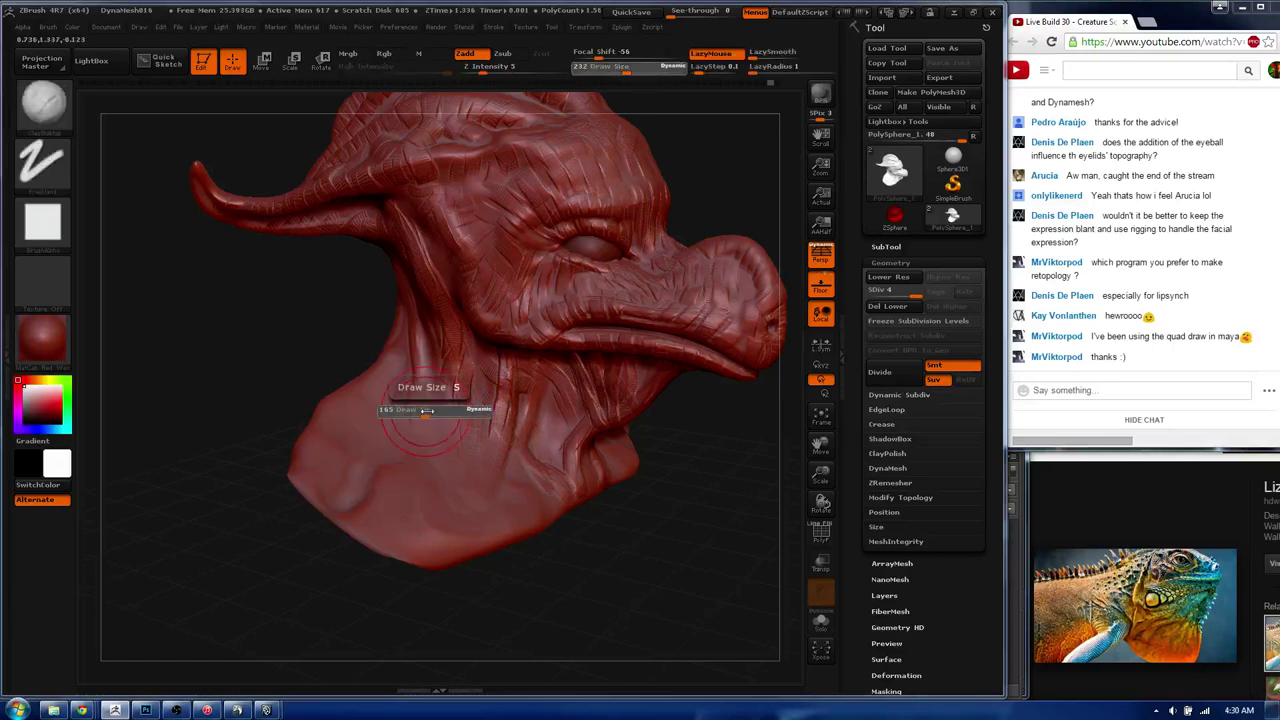
pyautogui.moveTo(433, 411); pyautogui.dragTo(408, 404)
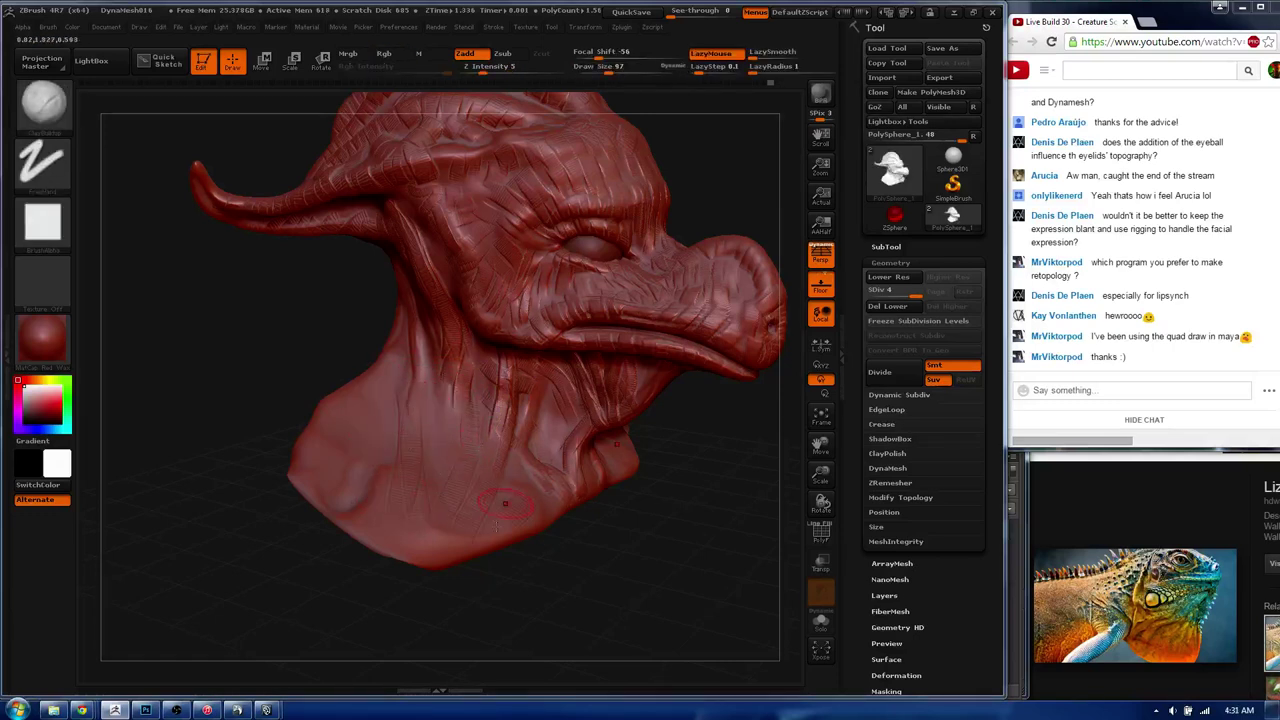
pyautogui.moveTo(505, 503); pyautogui.dragTo(640, 500)
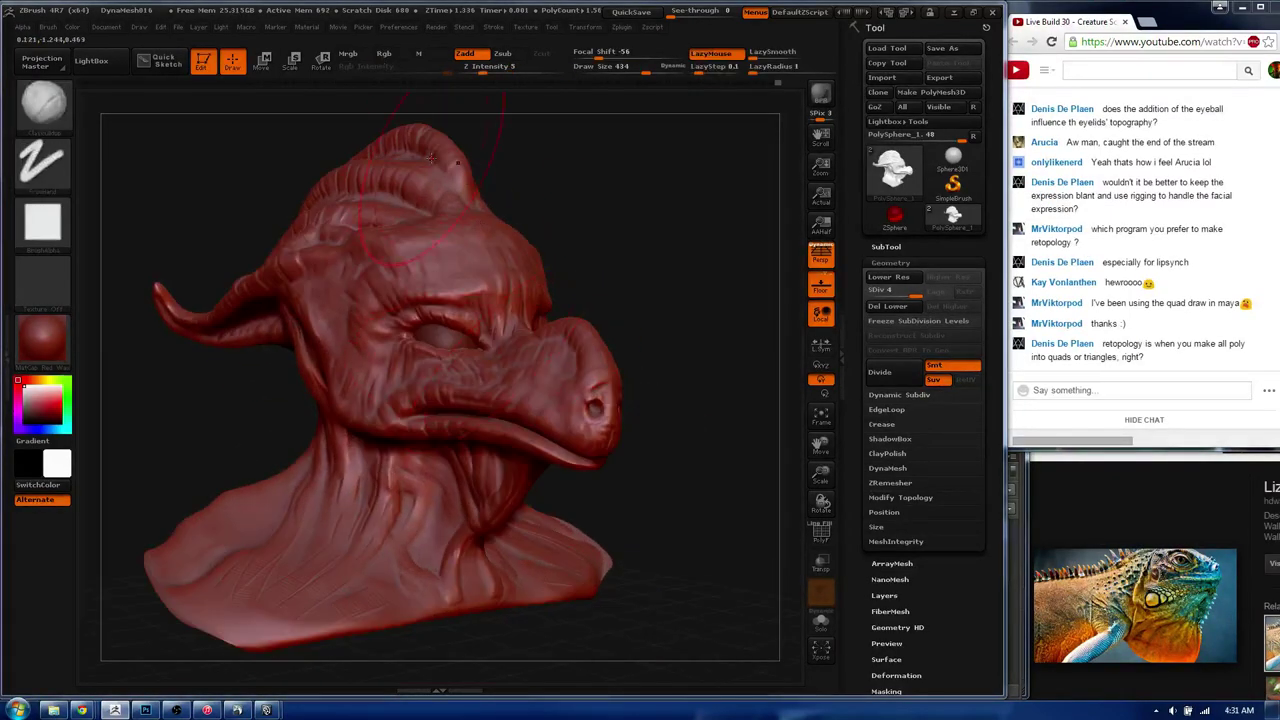
# - Set the draw size to 68 and turn the head into profile showing the skull top
pyautogui.press('s')
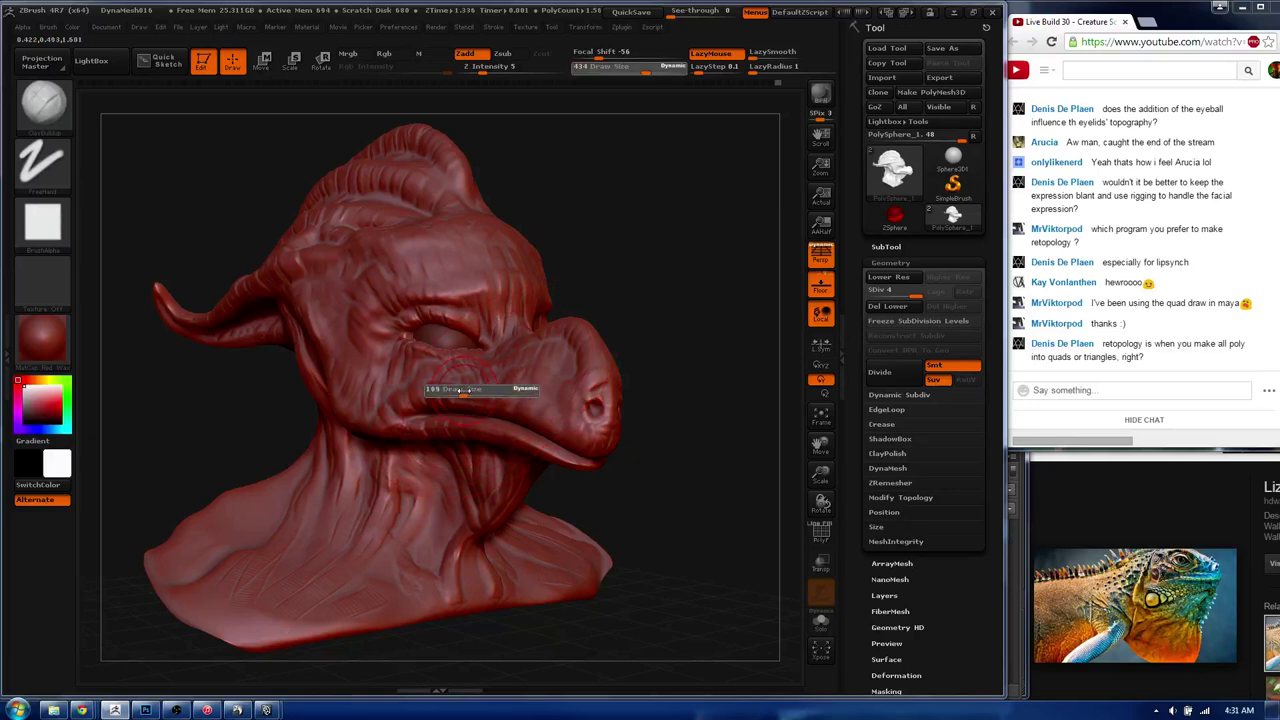
pyautogui.moveTo(447, 392); pyautogui.dragTo(452, 392)
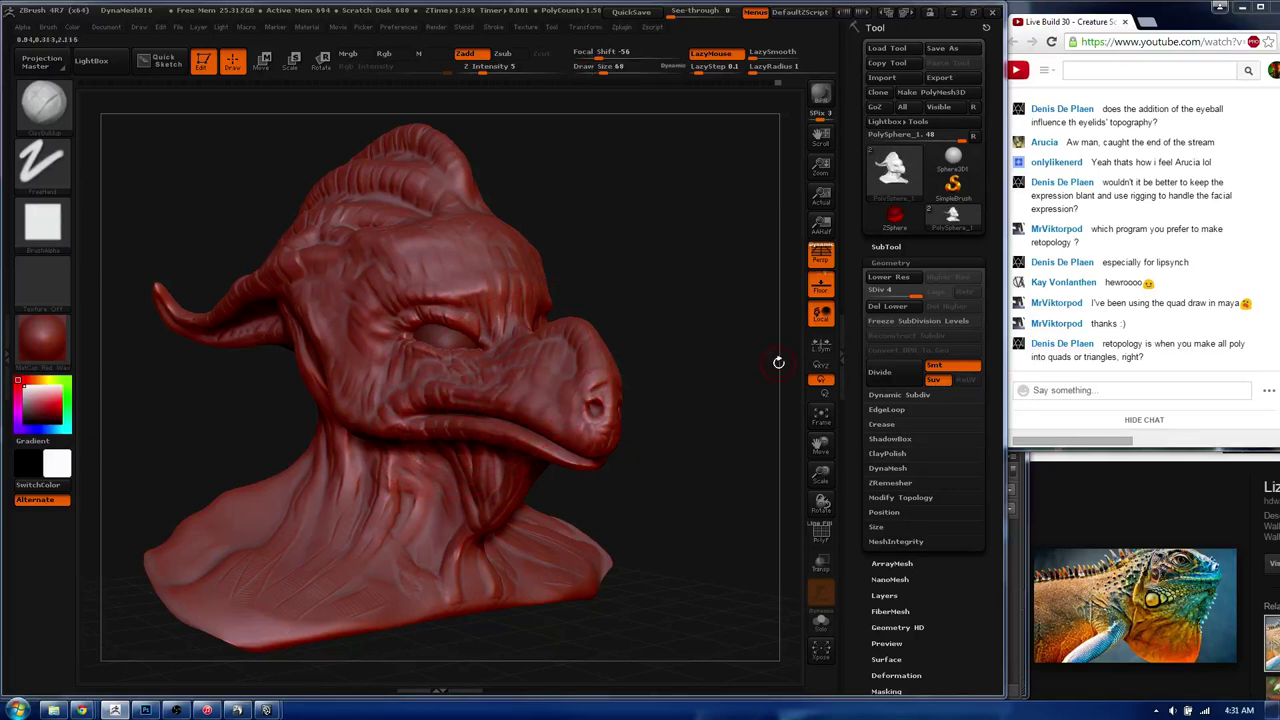
pyautogui.moveTo(212, 366); pyautogui.dragTo(300, 360)
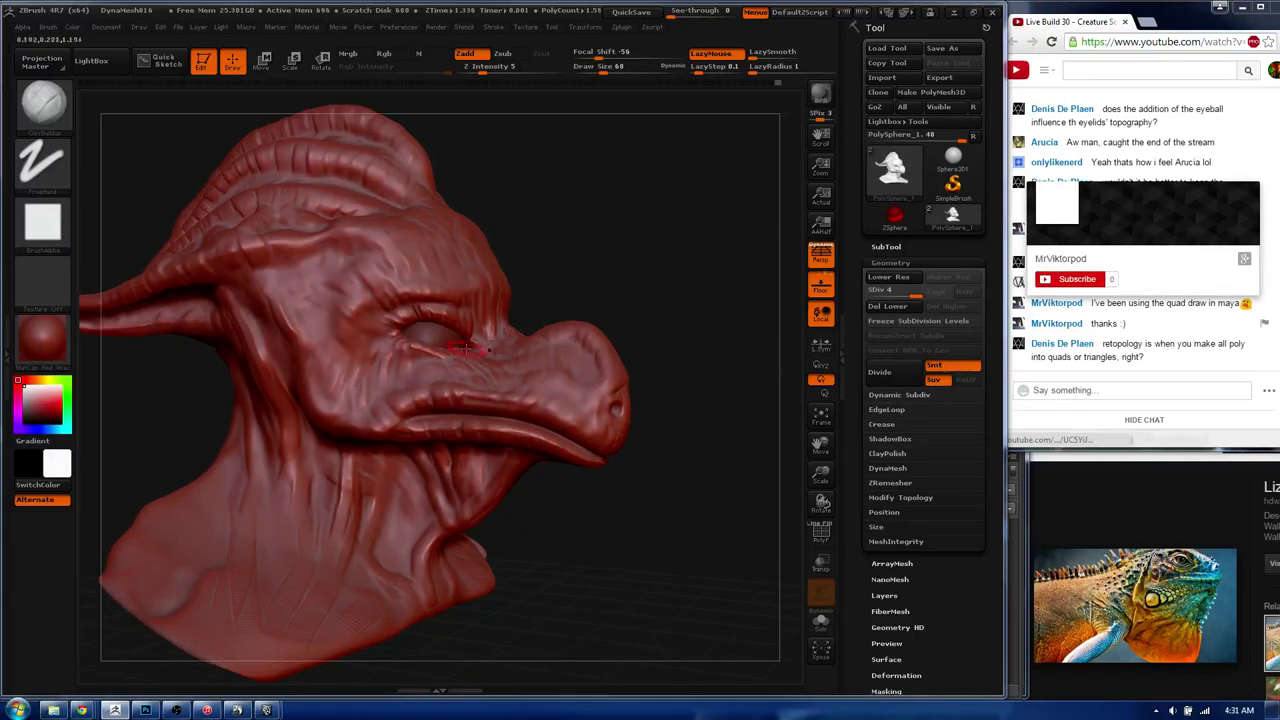
pyautogui.moveTo(393, 345); pyautogui.dragTo(449, 225)
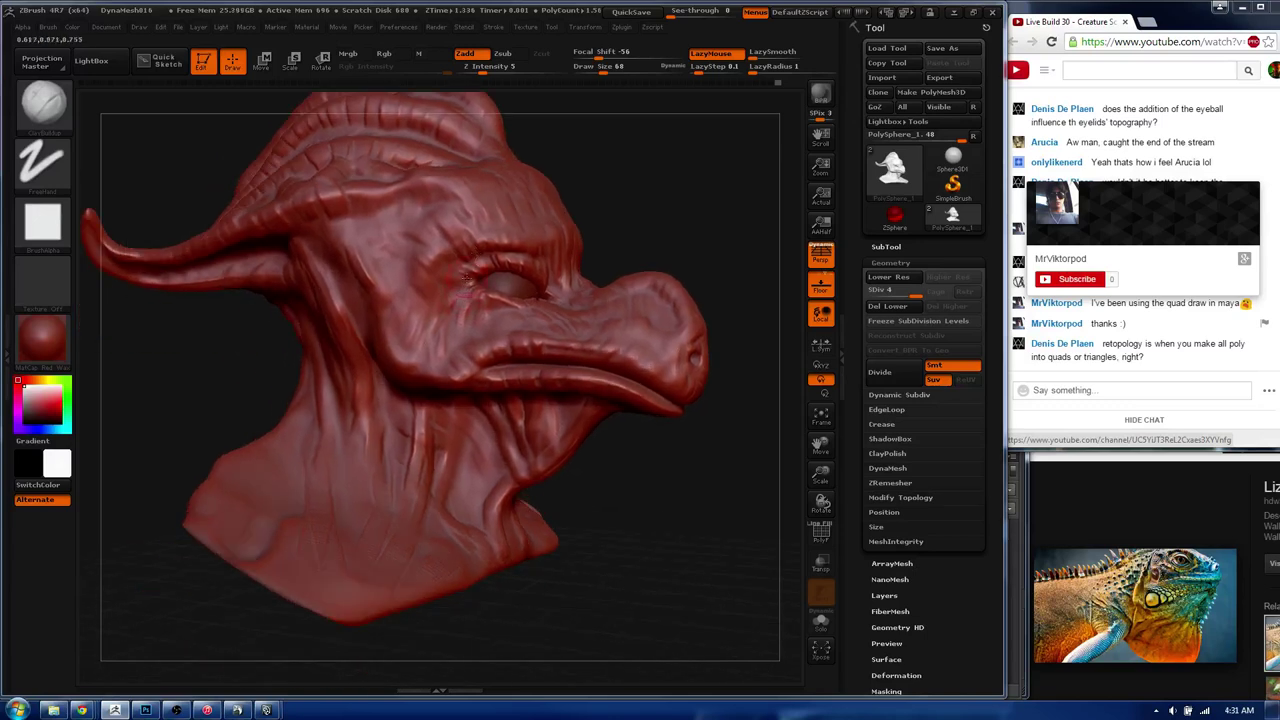
pyautogui.moveTo(451, 338); pyautogui.dragTo(448, 382)
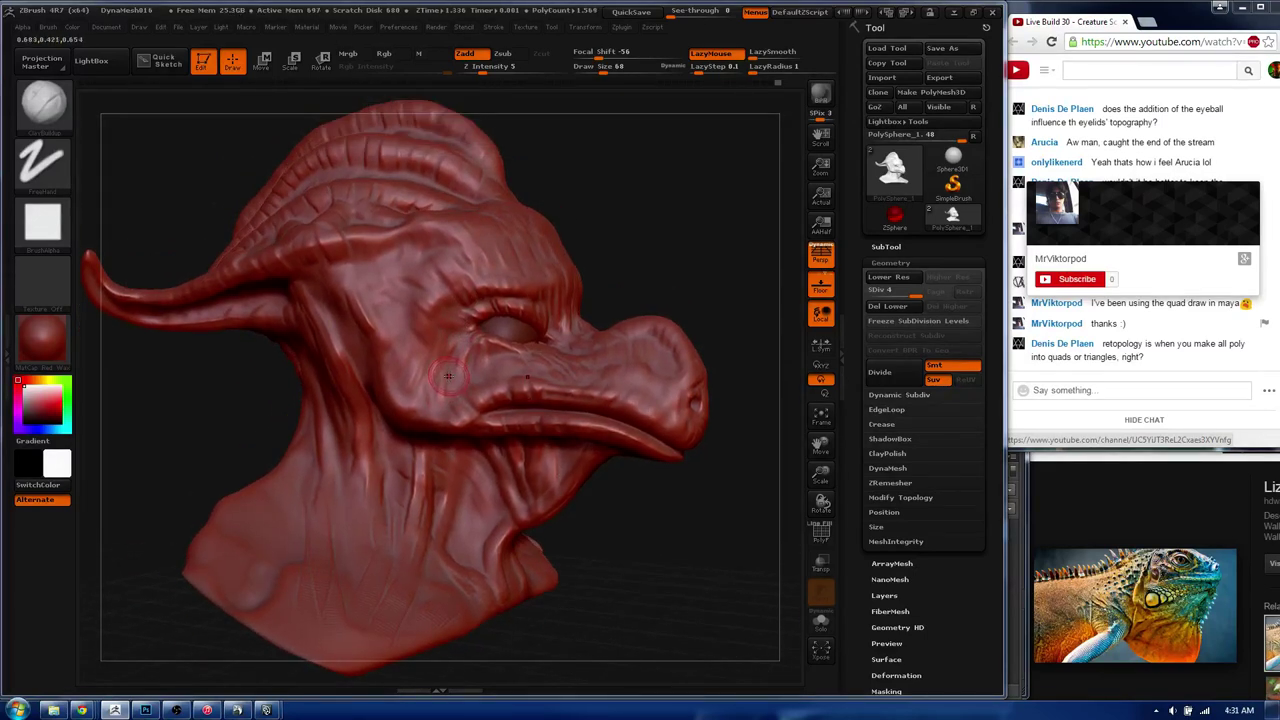
# - Select the Topology brush and show the polygon wireframe on the head in profile
pyautogui.press('b')
pyautogui.press('t')
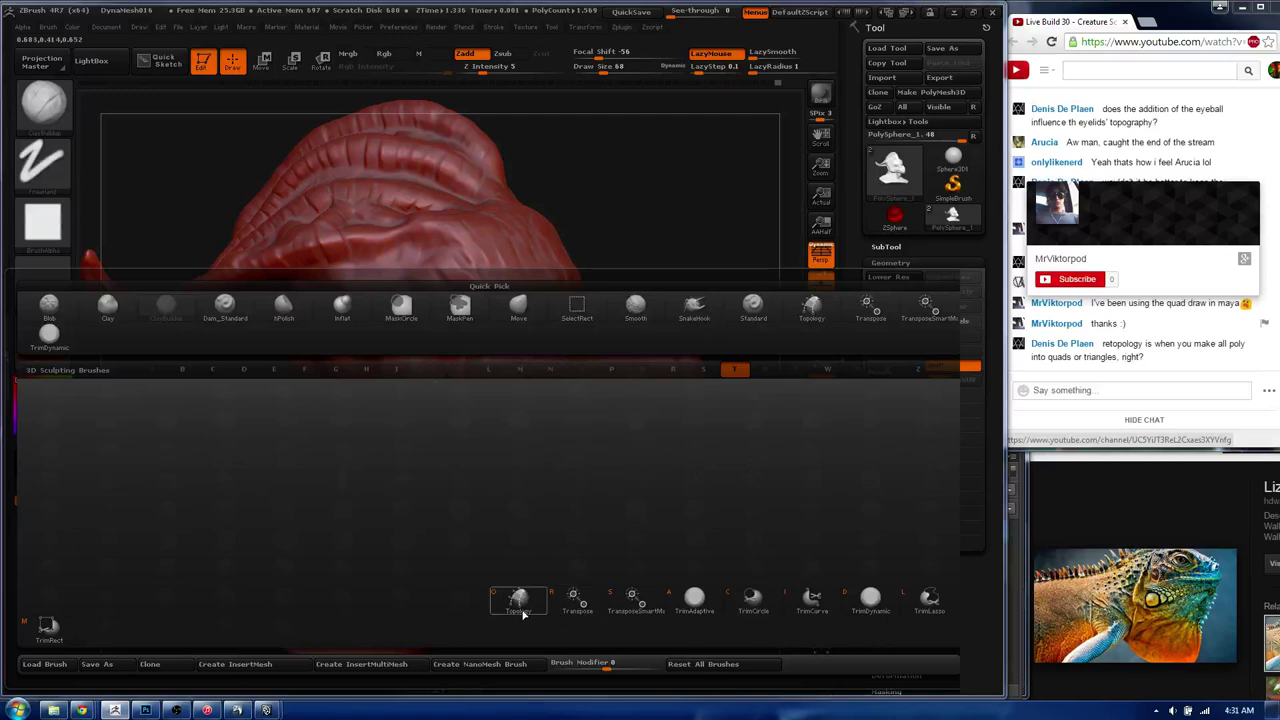
pyautogui.click(521, 614)
pyautogui.moveTo(520, 383); pyautogui.dragTo(388, 433)
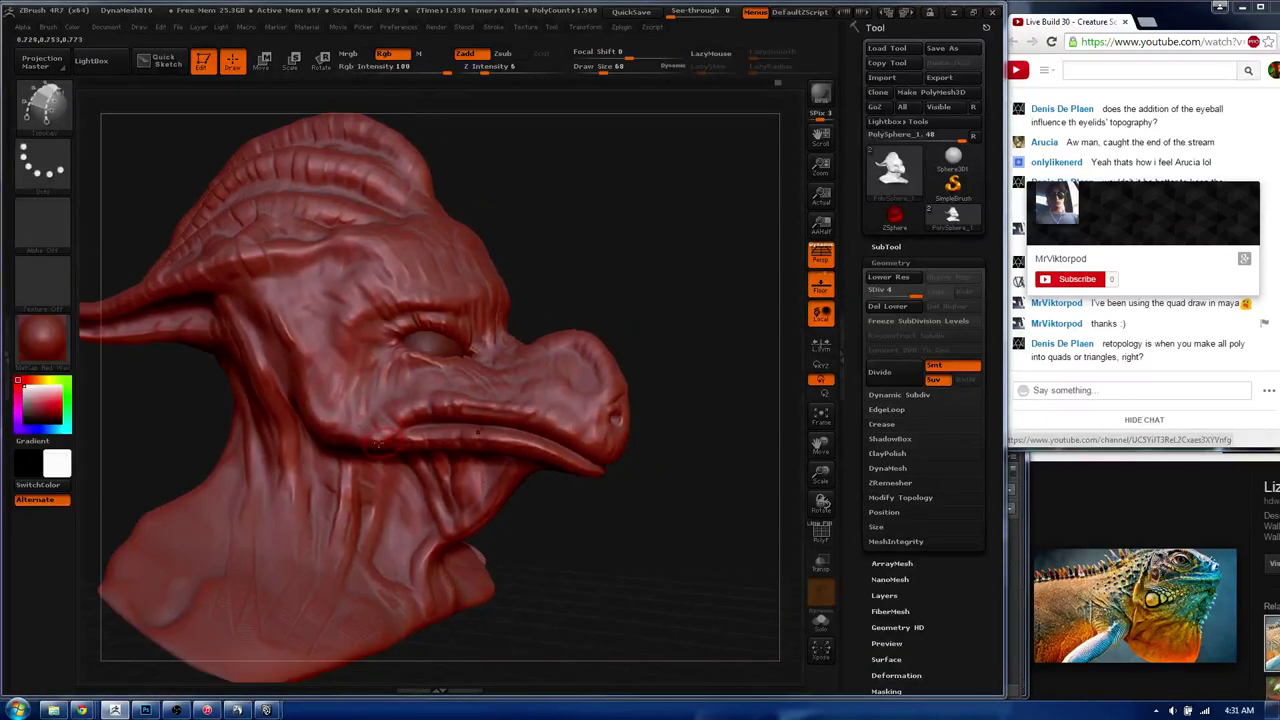
pyautogui.moveTo(518, 270); pyautogui.dragTo(421, 268)
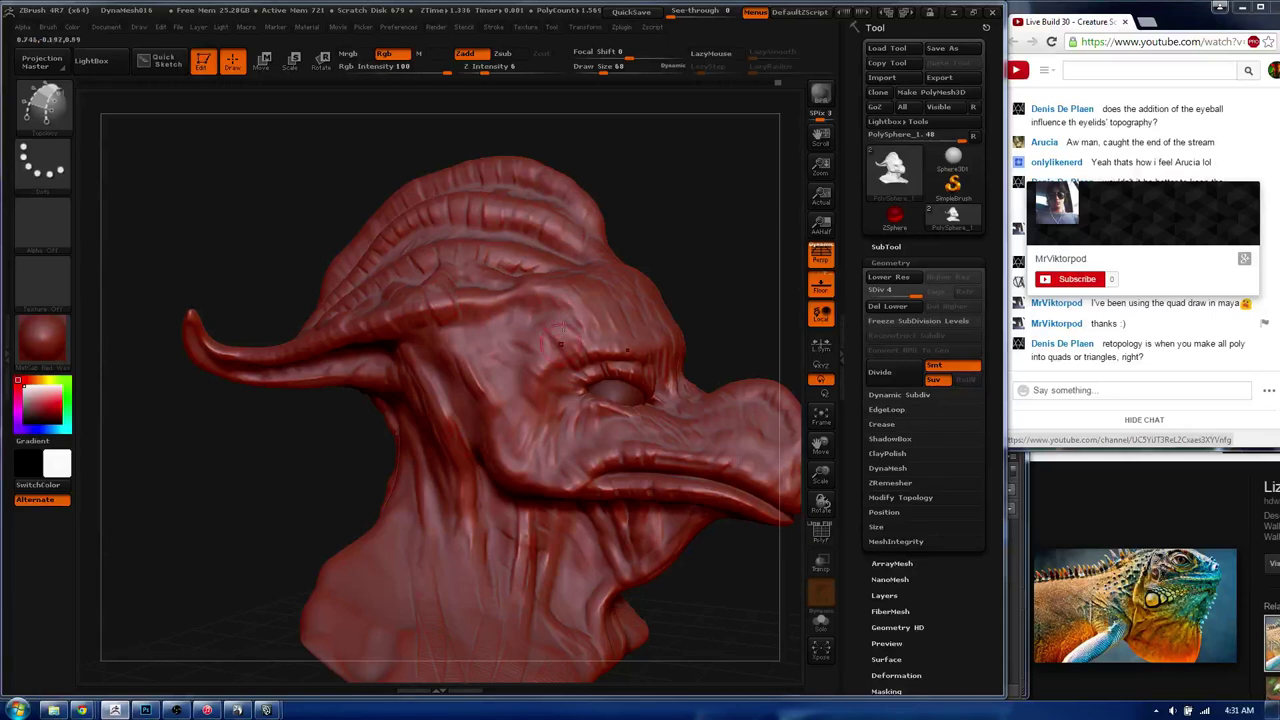
pyautogui.moveTo(522, 371); pyautogui.dragTo(400, 340)
pyautogui.hotkey('shift', 'f')
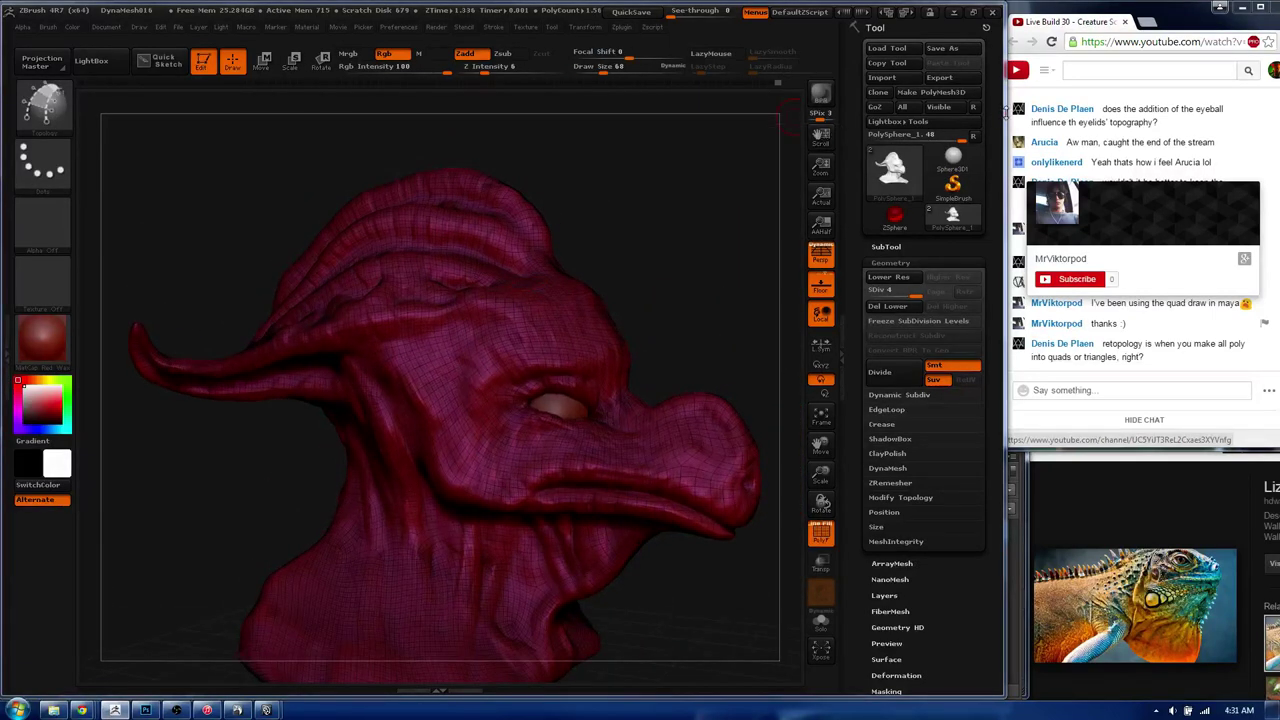
# - Resize the ZBrush window so it sits narrowed beside the YouTube chat
pyautogui.moveTo(1005, 115); pyautogui.dragTo(1197, 120)
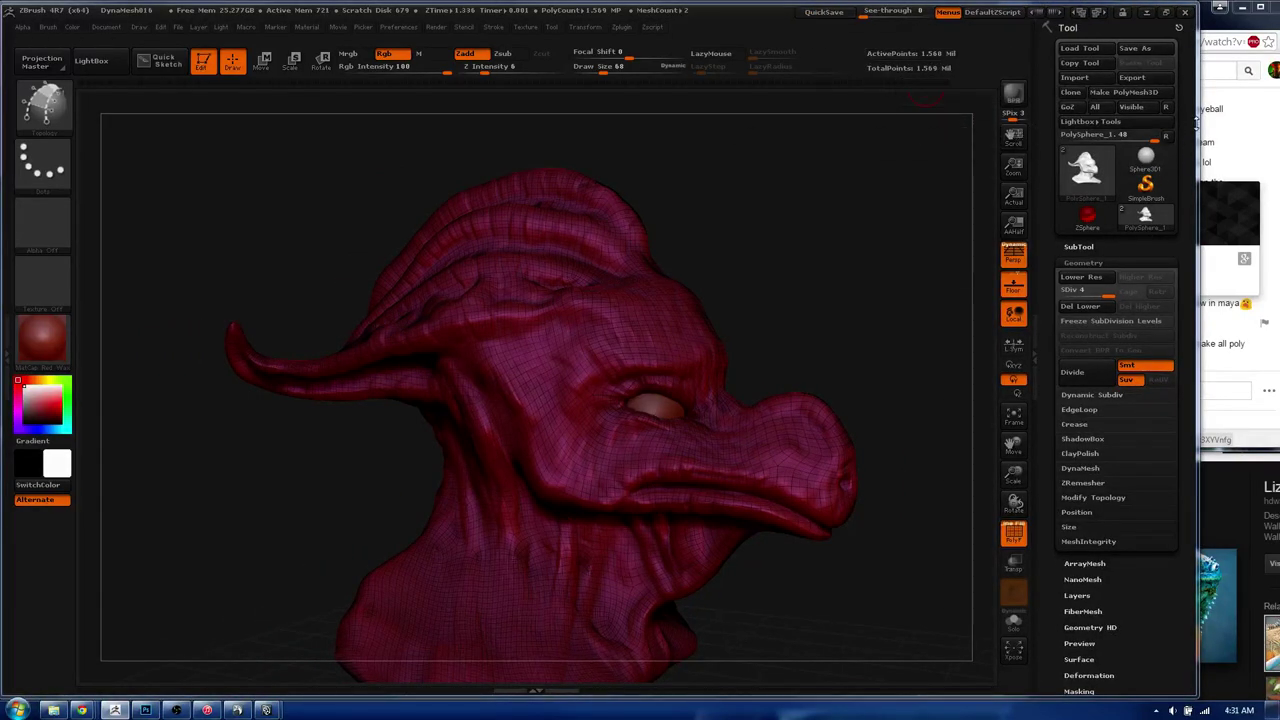
pyautogui.moveTo(1196, 120); pyautogui.dragTo(1176, 126)
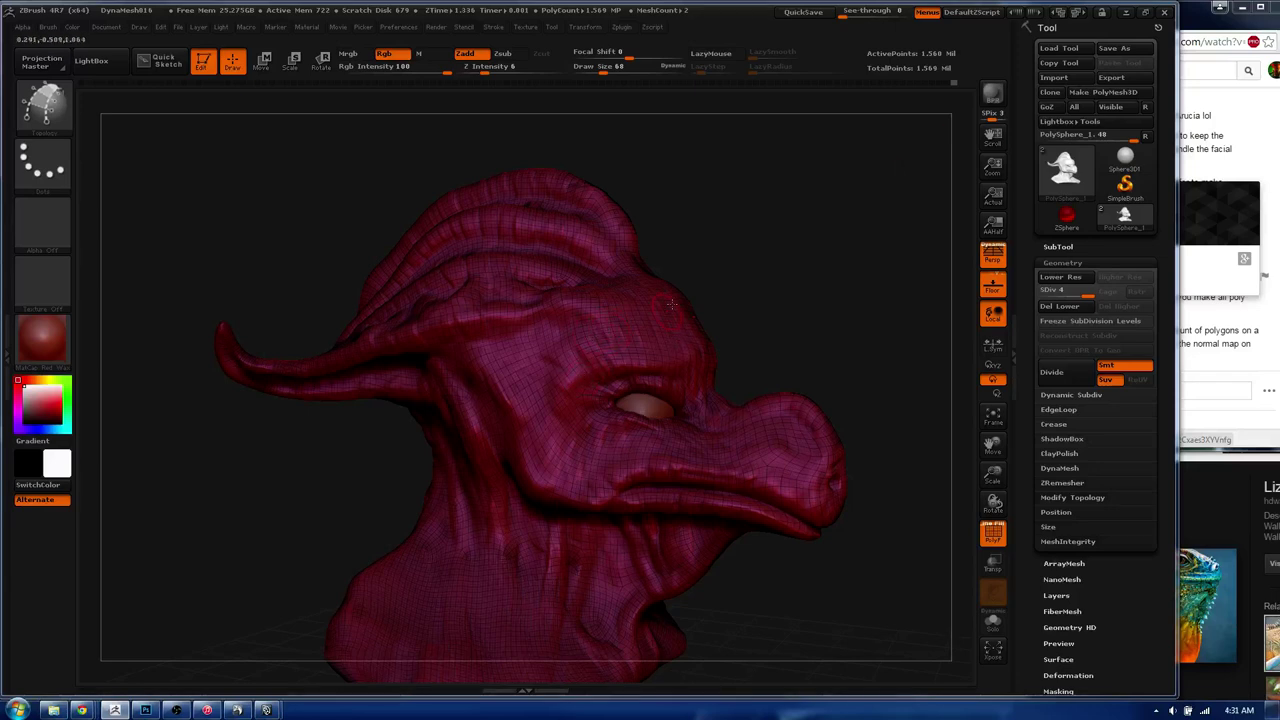
pyautogui.moveTo(1177, 222); pyautogui.dragTo(1020, 222)
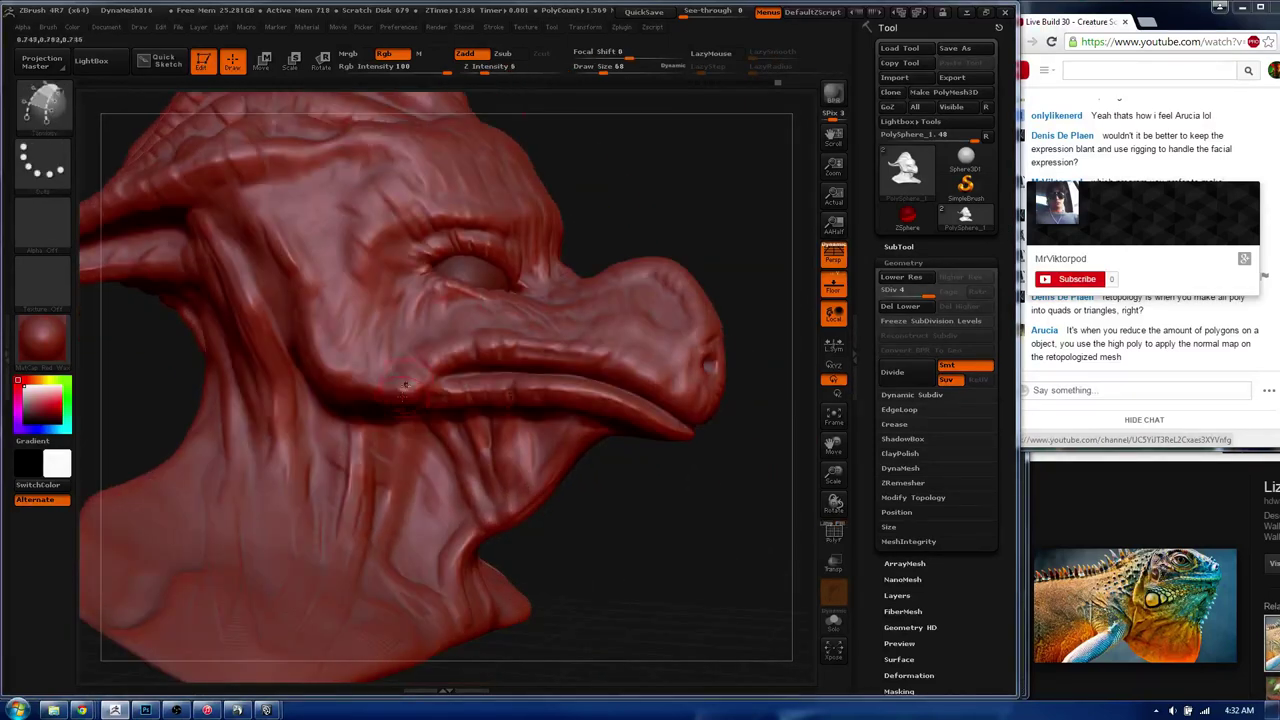
# - After a first attempt at a snout topology curve, delete the lower subdivision levels
pyautogui.keyDown('ctrl'); pyautogui.keyDown('shift'); pyautogui.moveTo(666, 389); pyautogui.dragTo(436, 396); pyautogui.keyUp('shift'); pyautogui.keyUp('ctrl')
pyautogui.keyDown('ctrl'); pyautogui.keyDown('shift'); pyautogui.click(674, 436); pyautogui.keyUp('shift'); pyautogui.keyUp('ctrl')
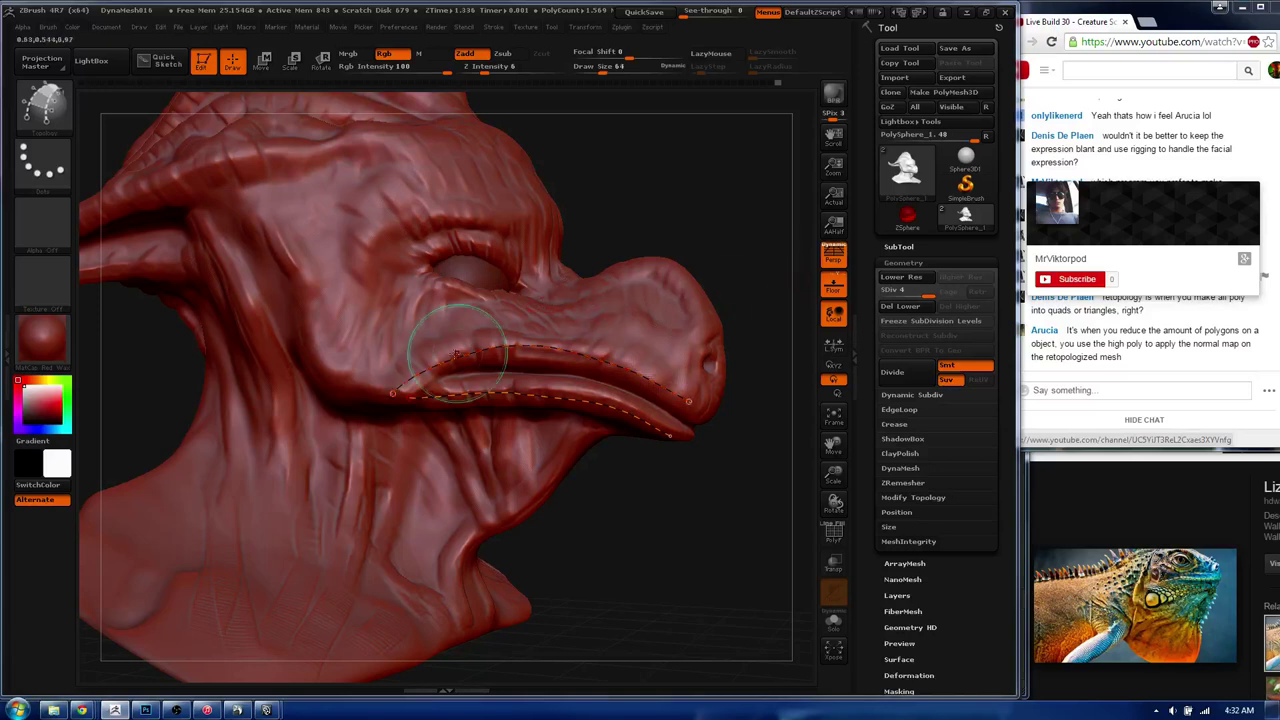
pyautogui.click(904, 310)
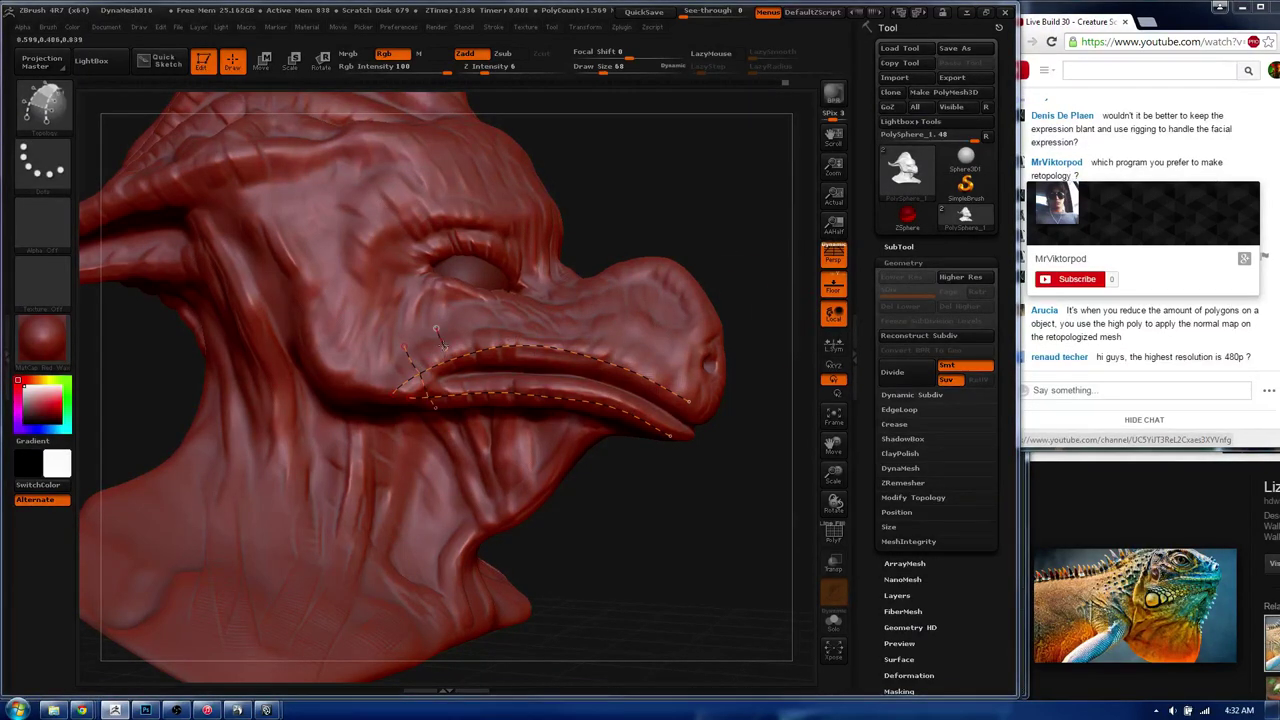
# - Draw a grid of vertical and top topology curves over the upper lip to the nose tip, then preview the skin
pyautogui.moveTo(444, 347); pyautogui.dragTo(459, 369)
pyautogui.moveTo(492, 315); pyautogui.dragTo(502, 358)
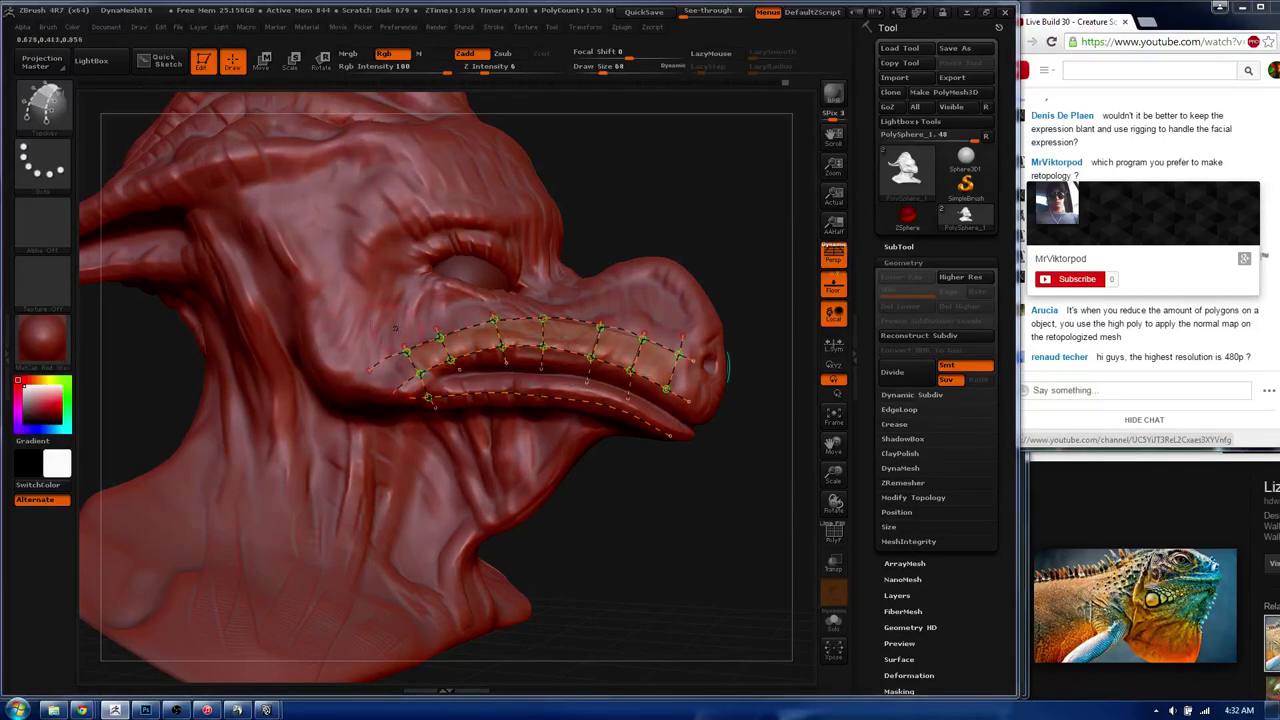
pyautogui.moveTo(679, 309)
pyautogui.mouseDown()
pyautogui.moveTo(411, 294)
pyautogui.moveTo(440, 345)
pyautogui.mouseUp()
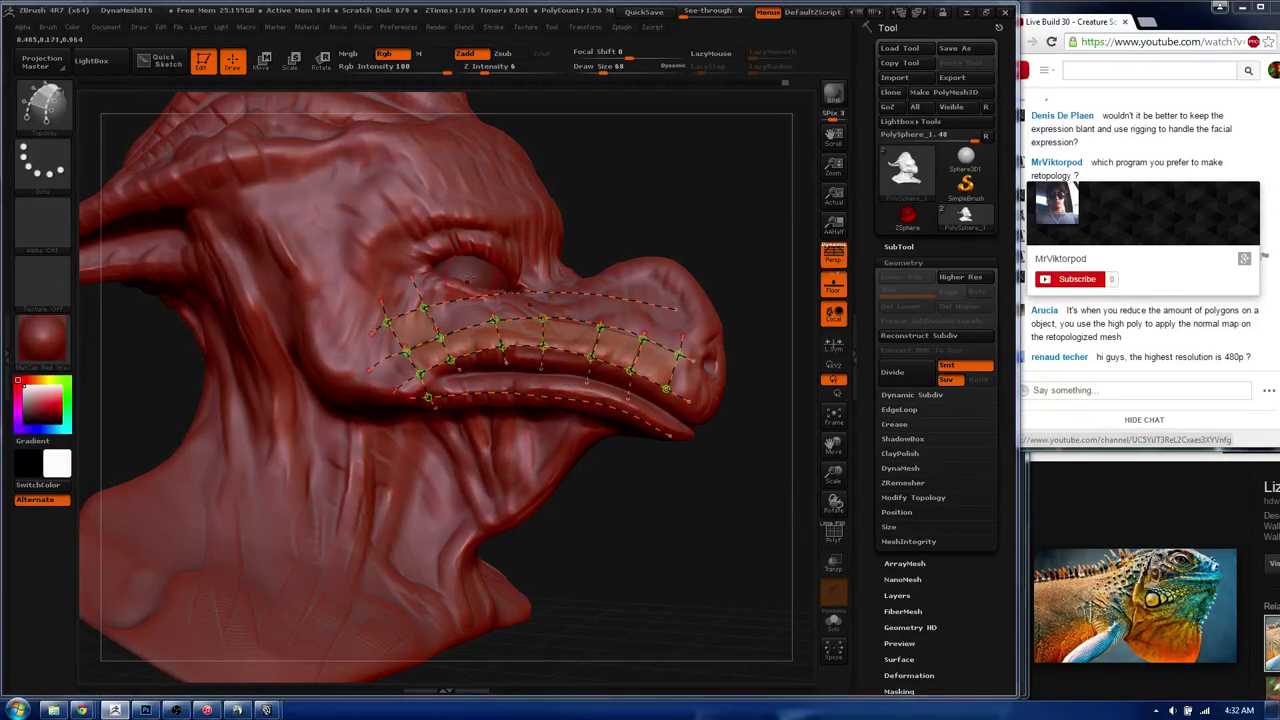
pyautogui.moveTo(488, 276); pyautogui.dragTo(502, 348)
pyautogui.moveTo(538, 265)
pyautogui.mouseDown()
pyautogui.moveTo(563, 296)
pyautogui.moveTo(541, 366)
pyautogui.mouseUp()
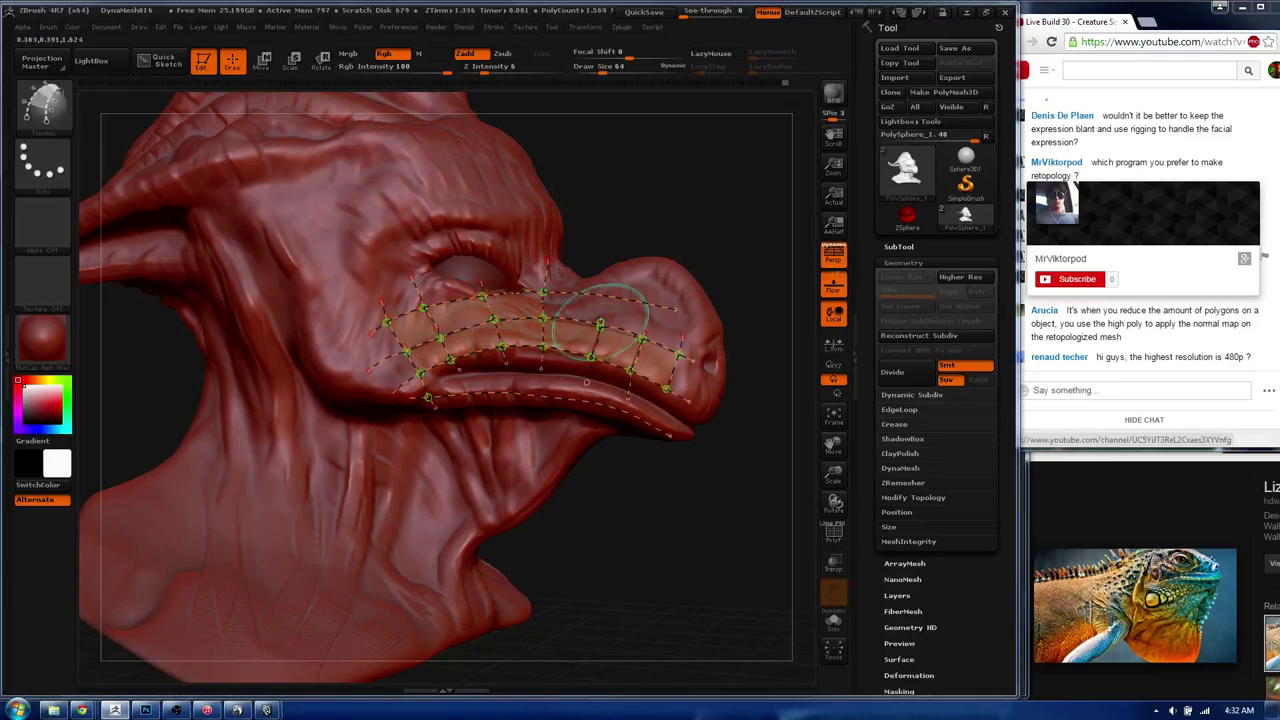
pyautogui.moveTo(603, 284); pyautogui.dragTo(590, 360)
pyautogui.moveTo(652, 284); pyautogui.dragTo(640, 372)
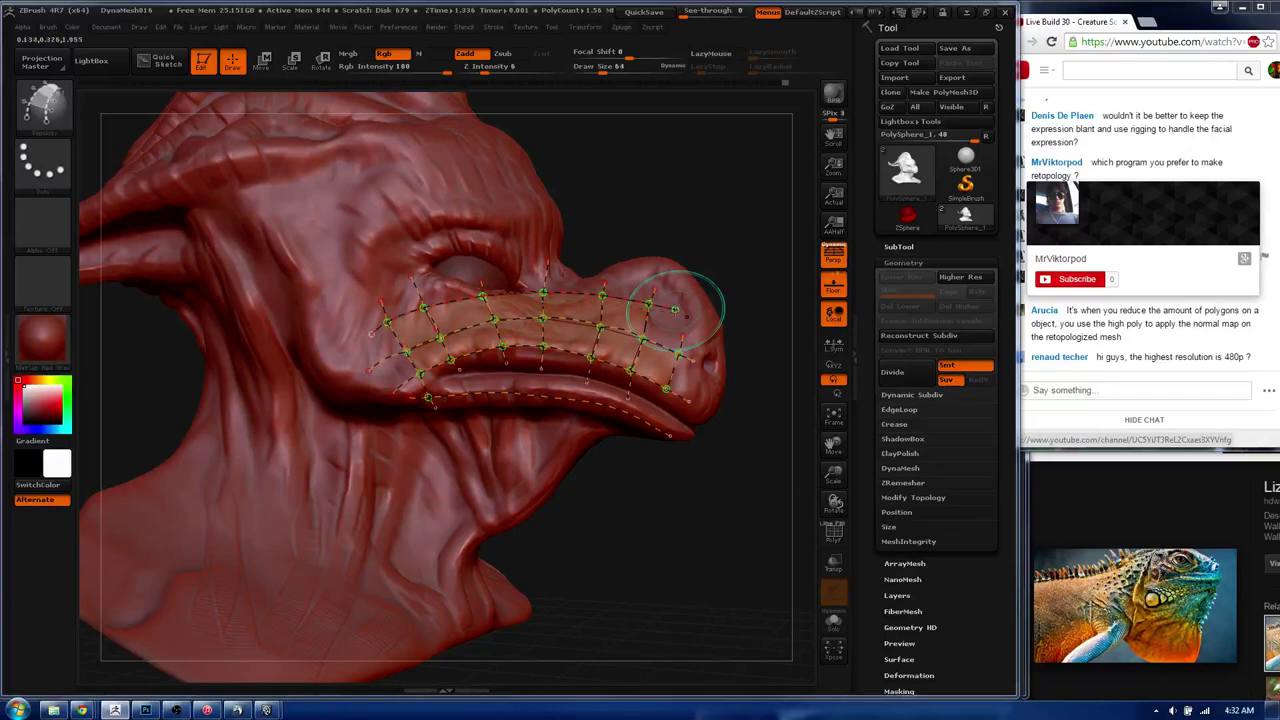
pyautogui.moveTo(674, 350)
pyautogui.mouseDown()
pyautogui.moveTo(690, 290)
pyautogui.moveTo(656, 318)
pyautogui.moveTo(563, 316)
pyautogui.mouseUp()
pyautogui.press('a')
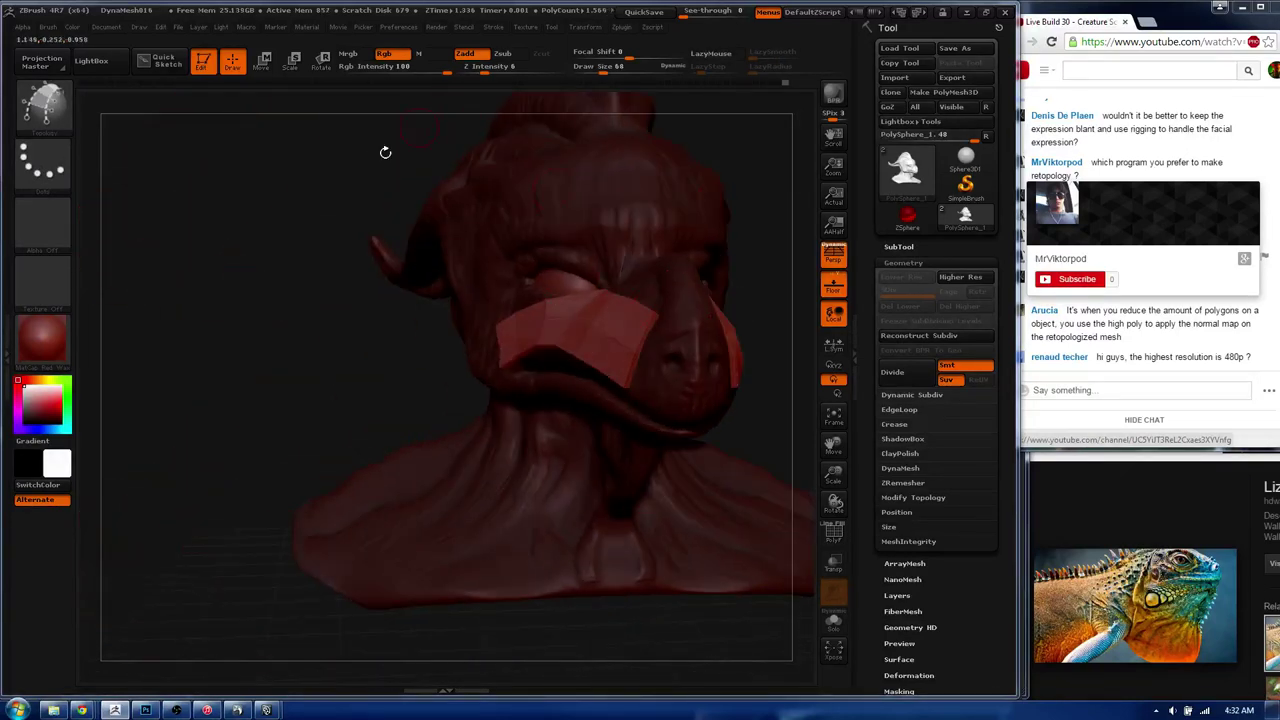
pyautogui.press('a')
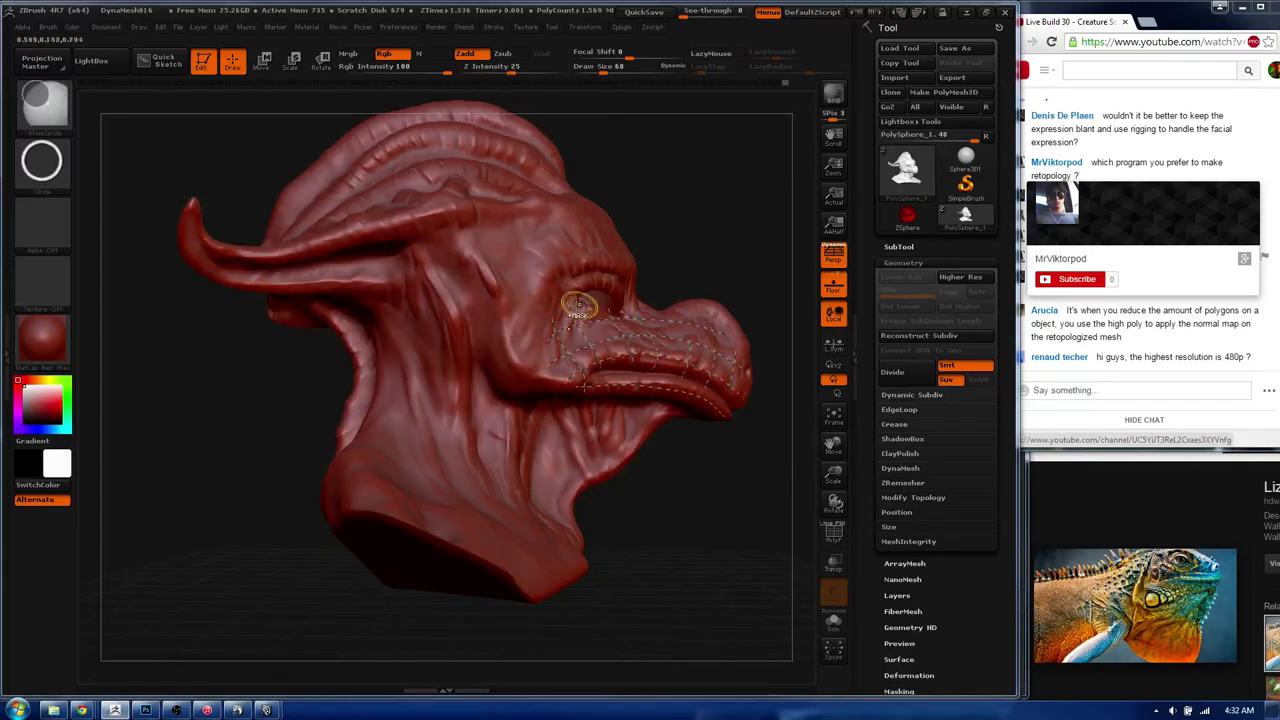
# - Undo the topology curves and switch back to the detail brush at size 37
pyautogui.hotkey('ctrl', 'z')
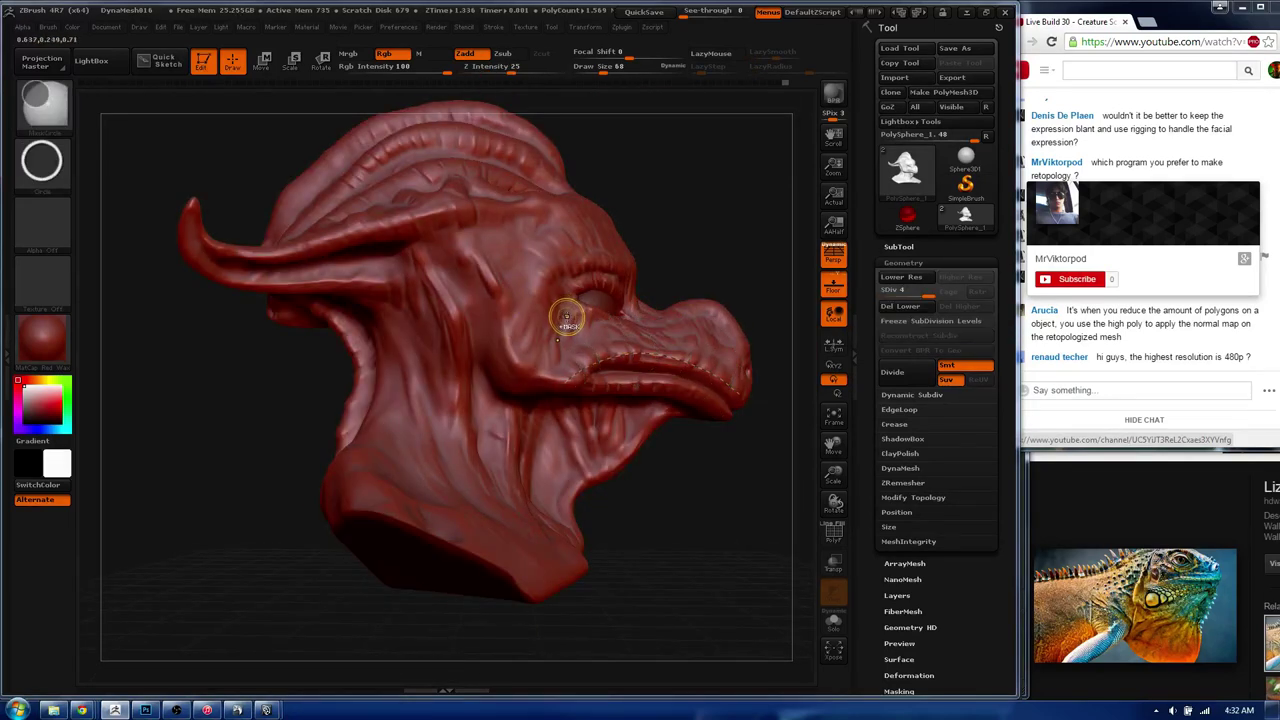
pyautogui.moveTo(563, 316)
pyautogui.mouseDown()
pyautogui.moveTo(384, 344)
pyautogui.moveTo(502, 398)
pyautogui.mouseUp()
pyautogui.press('b')
pyautogui.press('s')
pyautogui.press('t')
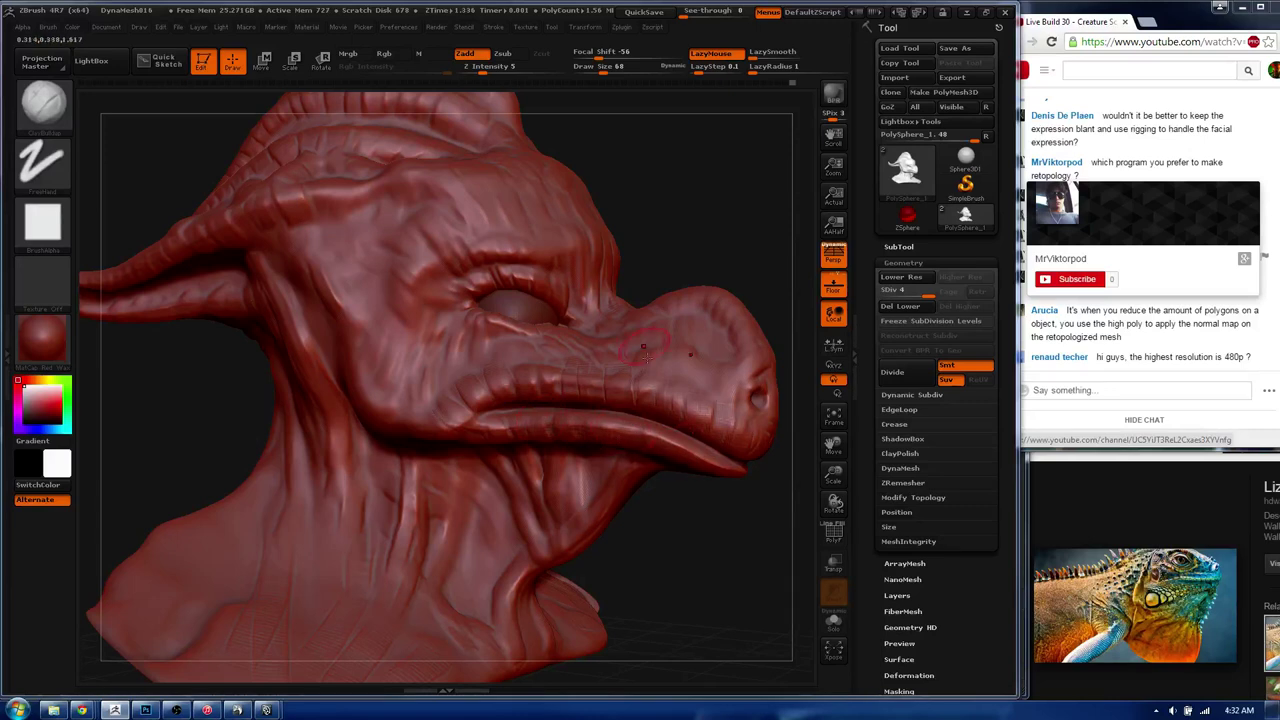
pyautogui.press('s')
pyautogui.moveTo(640, 352); pyautogui.dragTo(594, 358)
# - Smooth the surface at the nose tip and zoom in close on the snout
pyautogui.moveTo(650, 220); pyautogui.dragTo(530, 185)
pyautogui.moveTo(405, 330); pyautogui.dragTo(445, 356)
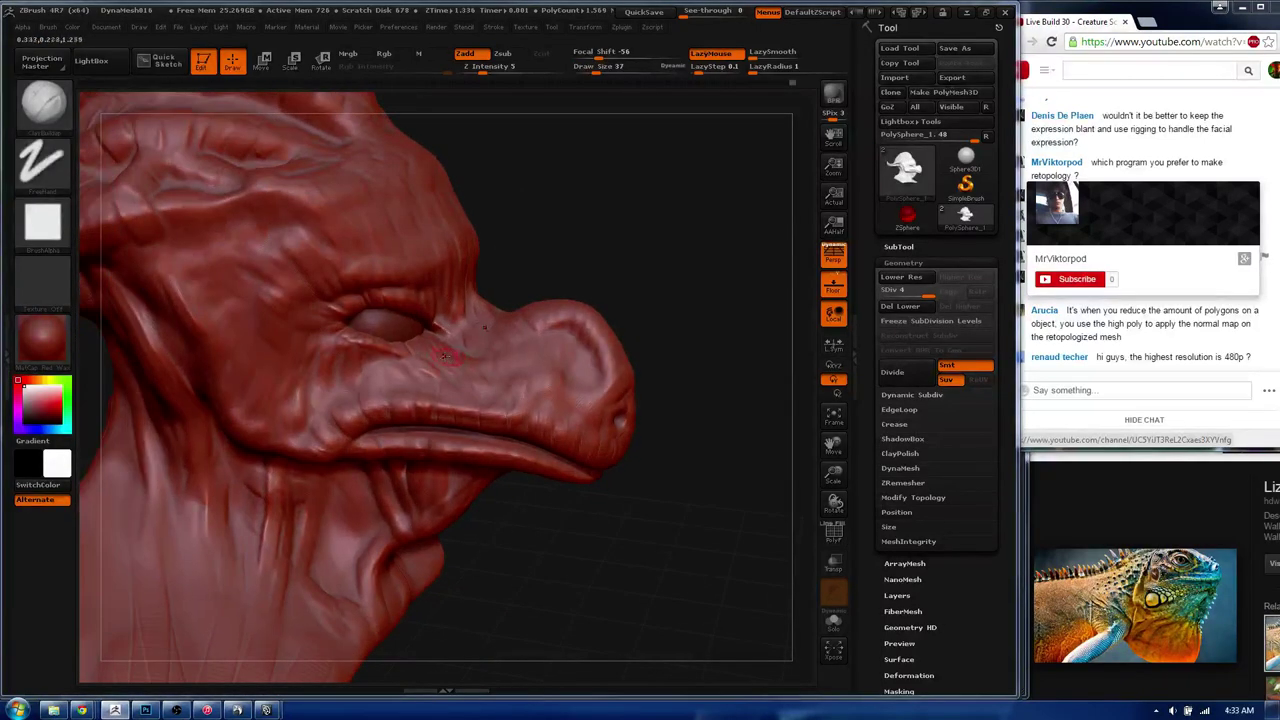
pyautogui.press('shift')
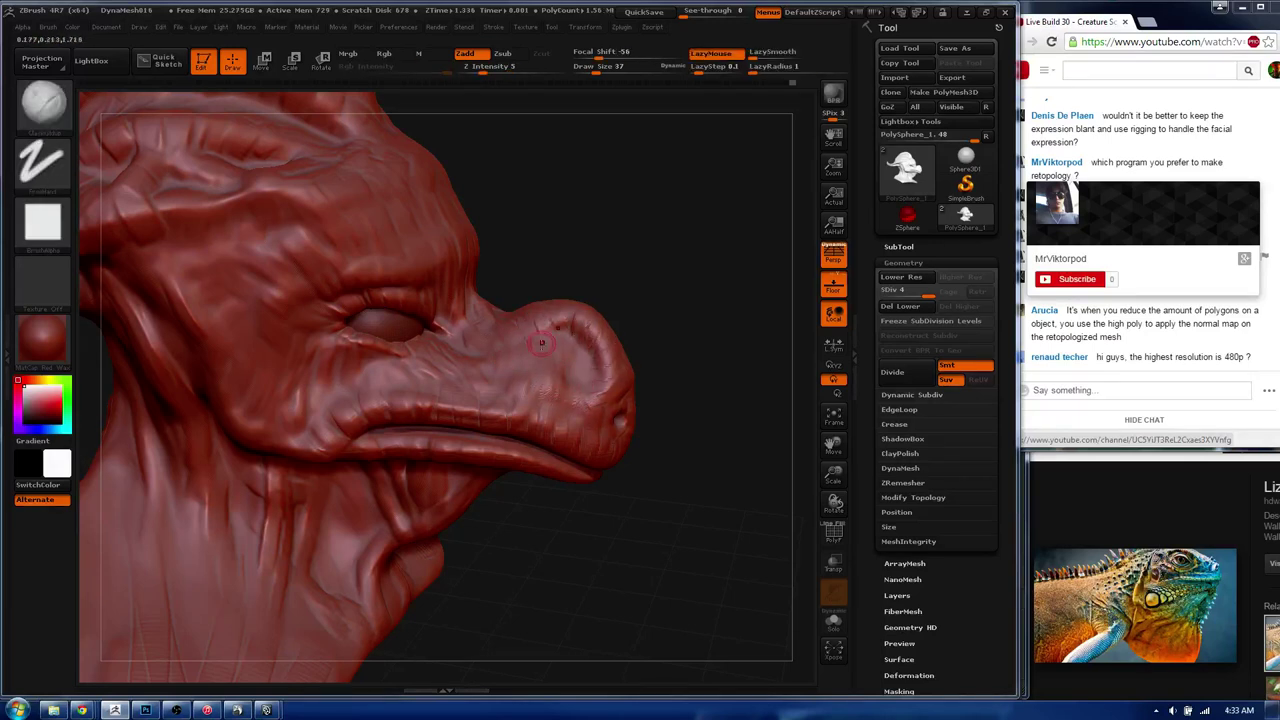
pyautogui.moveTo(550, 365)
pyautogui.keyDown('shift'); pyautogui.mouseDown()
pyautogui.moveTo(560, 335)
pyautogui.moveTo(565, 345)
pyautogui.mouseUp(); pyautogui.keyUp('shift')
pyautogui.moveTo(433, 394); pyautogui.dragTo(455, 352)
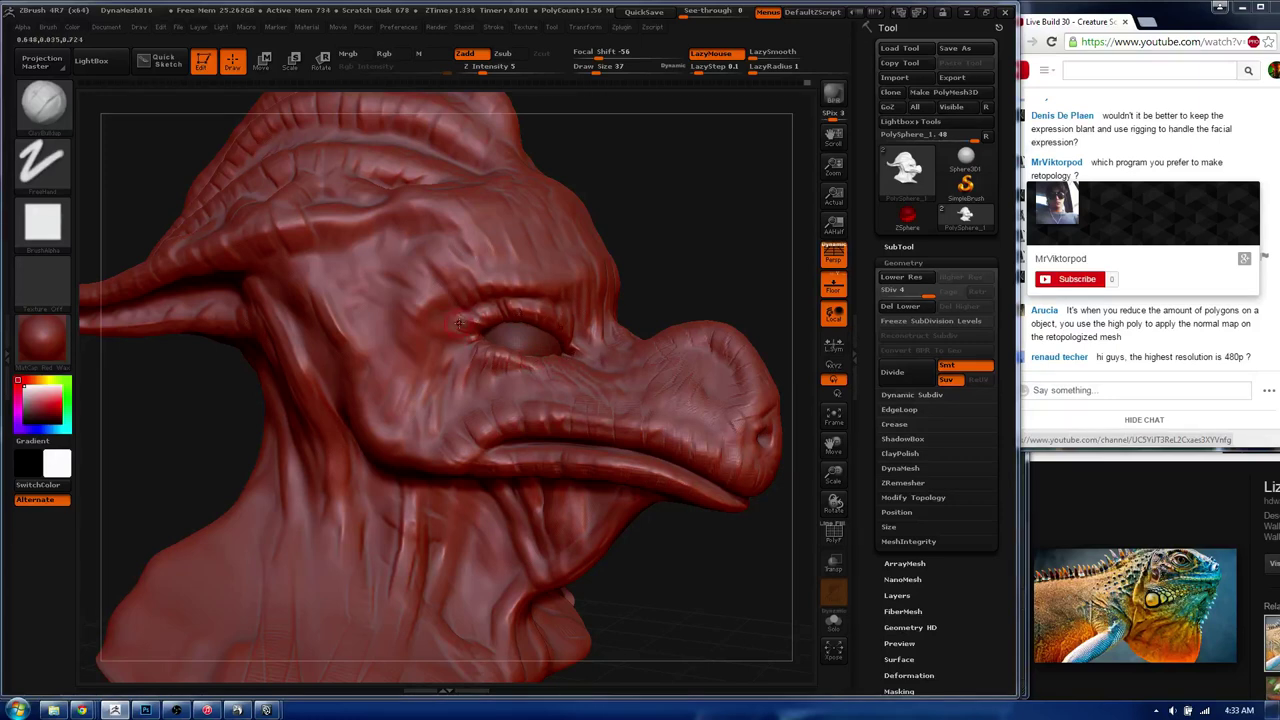
pyautogui.keyDown('alt'); pyautogui.moveTo(542, 342); pyautogui.dragTo(562, 354); pyautogui.keyUp('alt')
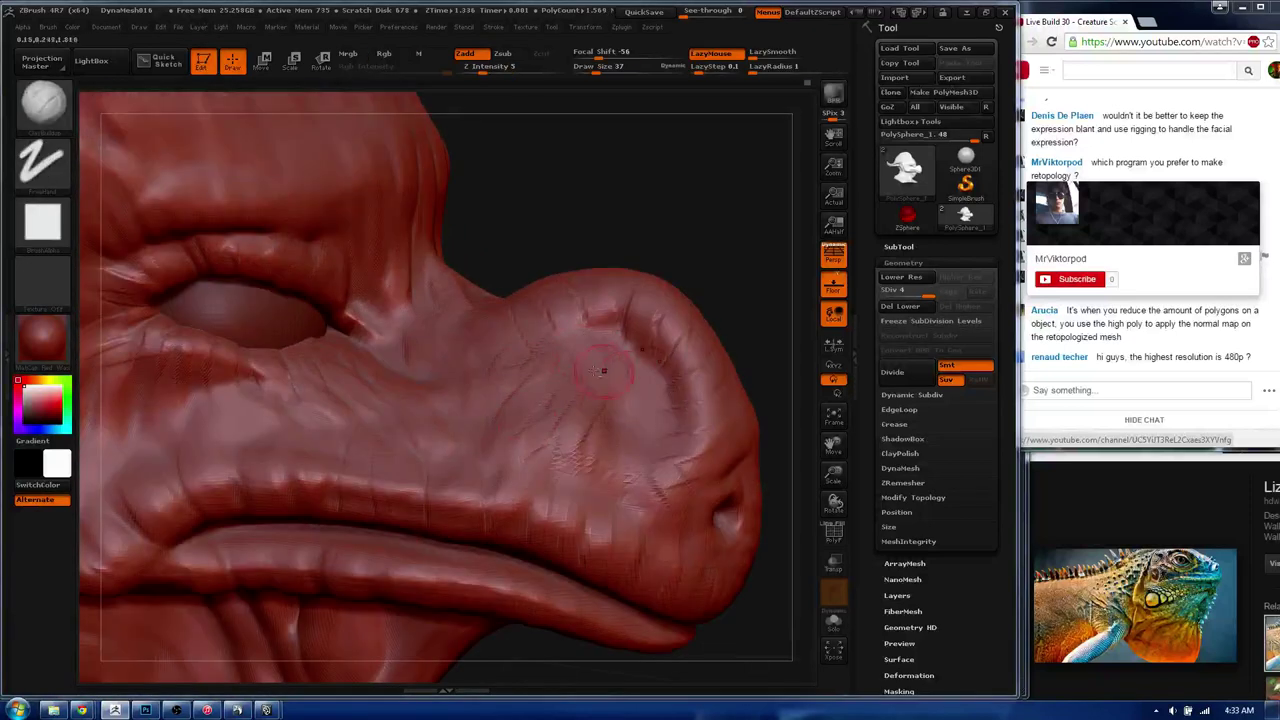
# - Subdivide the mesh one more level and carve thin wrinkle lines across the snout
pyautogui.hotkey('ctrl', 'd')
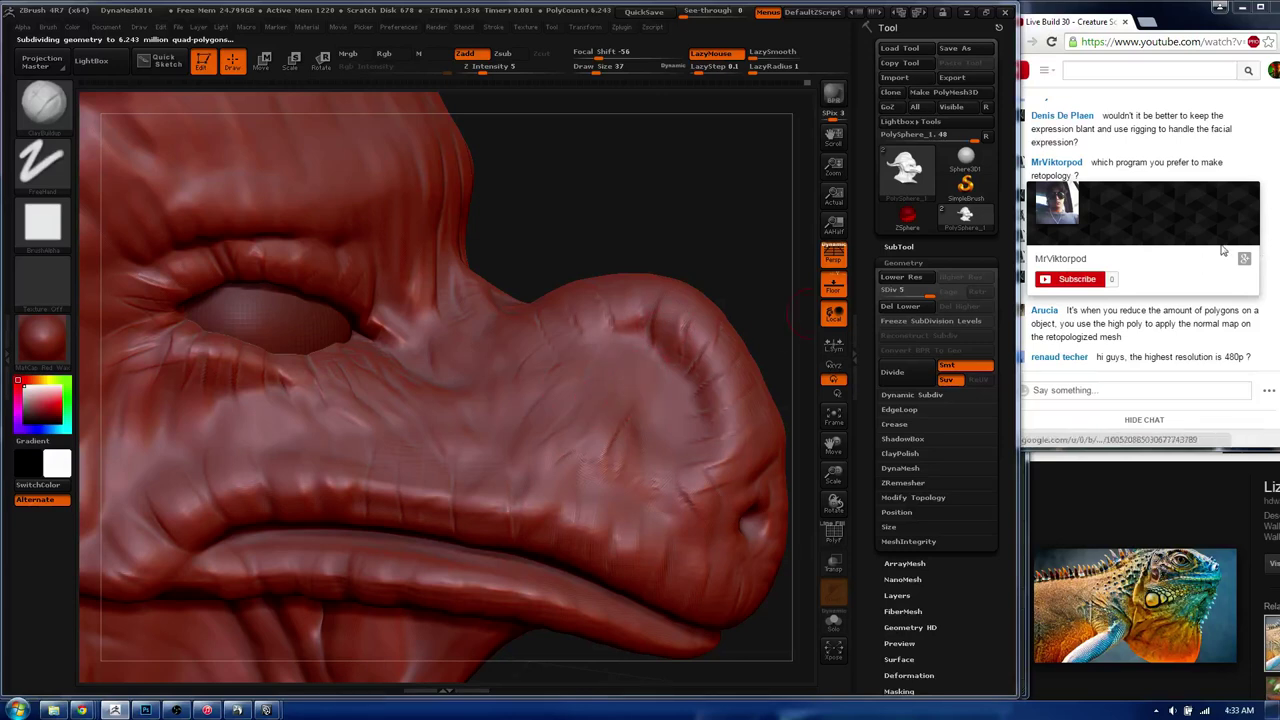
pyautogui.click(1198, 198)
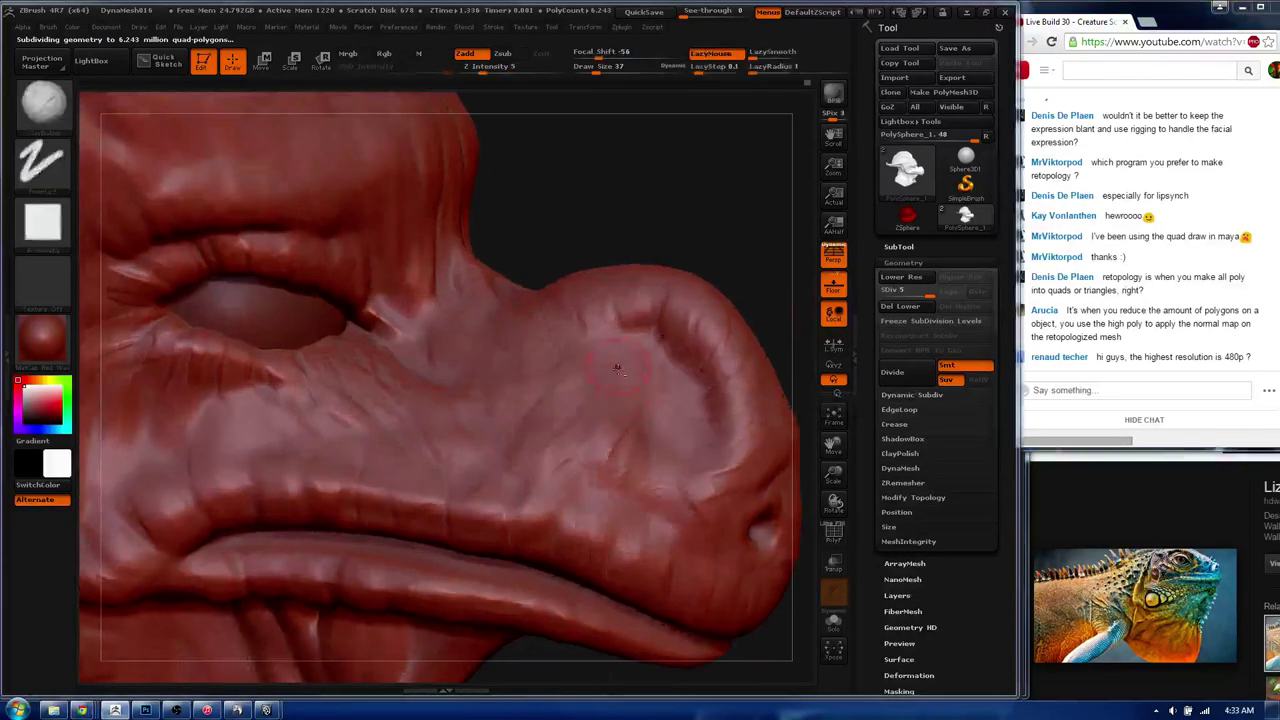
pyautogui.moveTo(670, 404); pyautogui.dragTo(670, 432)
pyautogui.moveTo(644, 374)
pyautogui.mouseDown()
pyautogui.moveTo(644, 414)
pyautogui.moveTo(456, 418)
pyautogui.mouseUp()
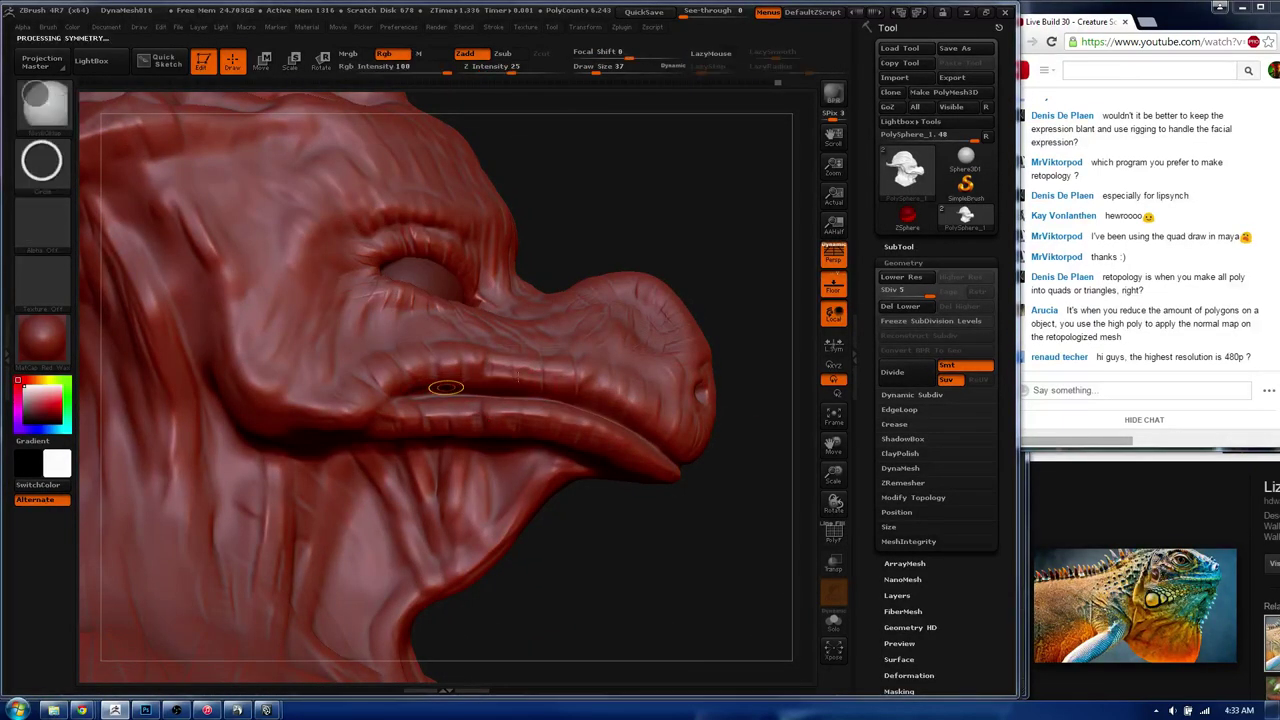
# - With the Pinch brush at size 78, pinch the lip crease toward the snout tip
pyautogui.press('b')
pyautogui.click(522, 333)
pyautogui.press('s')
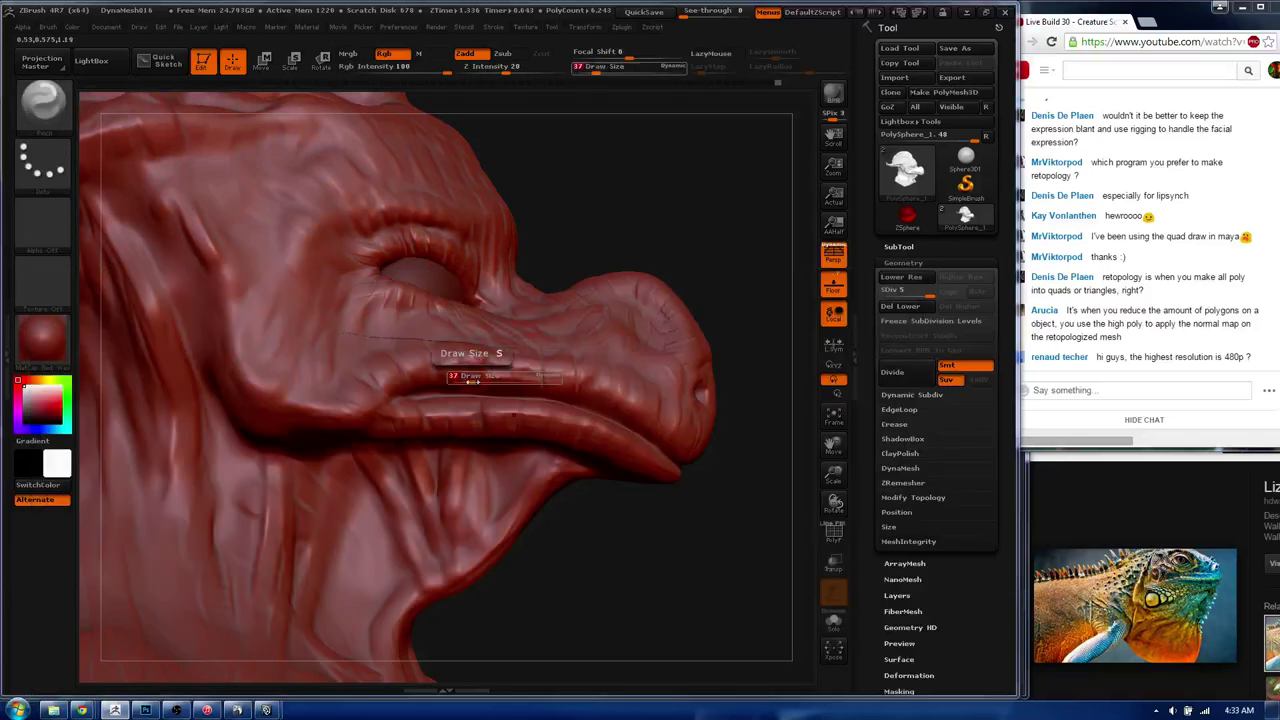
pyautogui.moveTo(470, 377); pyautogui.dragTo(505, 377)
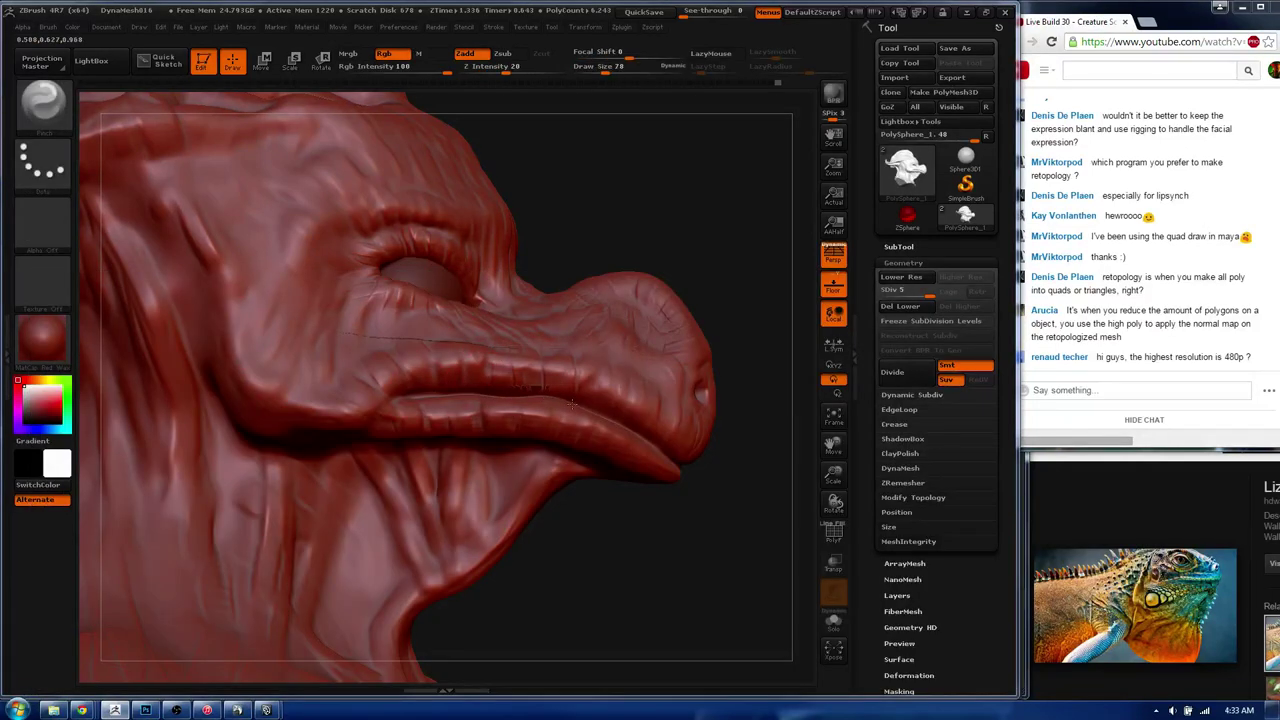
pyautogui.moveTo(640, 500)
pyautogui.mouseDown()
pyautogui.moveTo(504, 282)
pyautogui.moveTo(582, 258)
pyautogui.mouseUp()
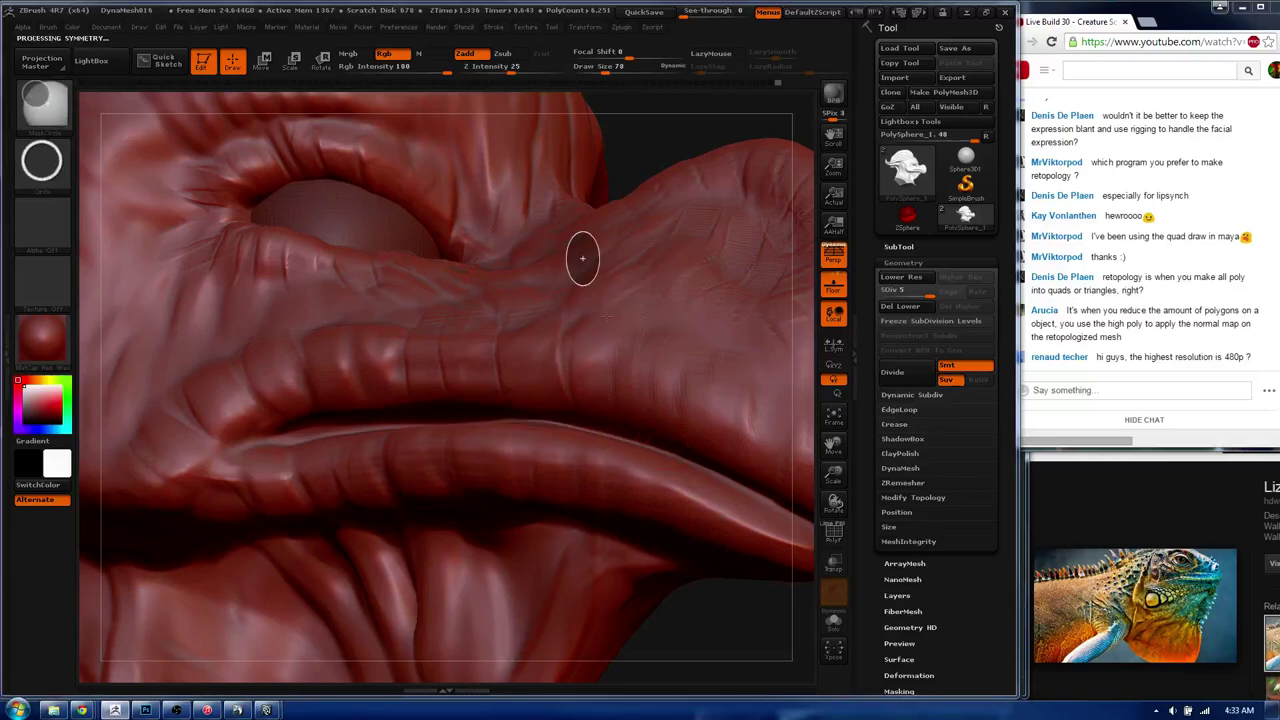
pyautogui.keyDown('ctrl'); pyautogui.moveTo(648, 160); pyautogui.dragTo(659, 140); pyautogui.keyUp('ctrl')
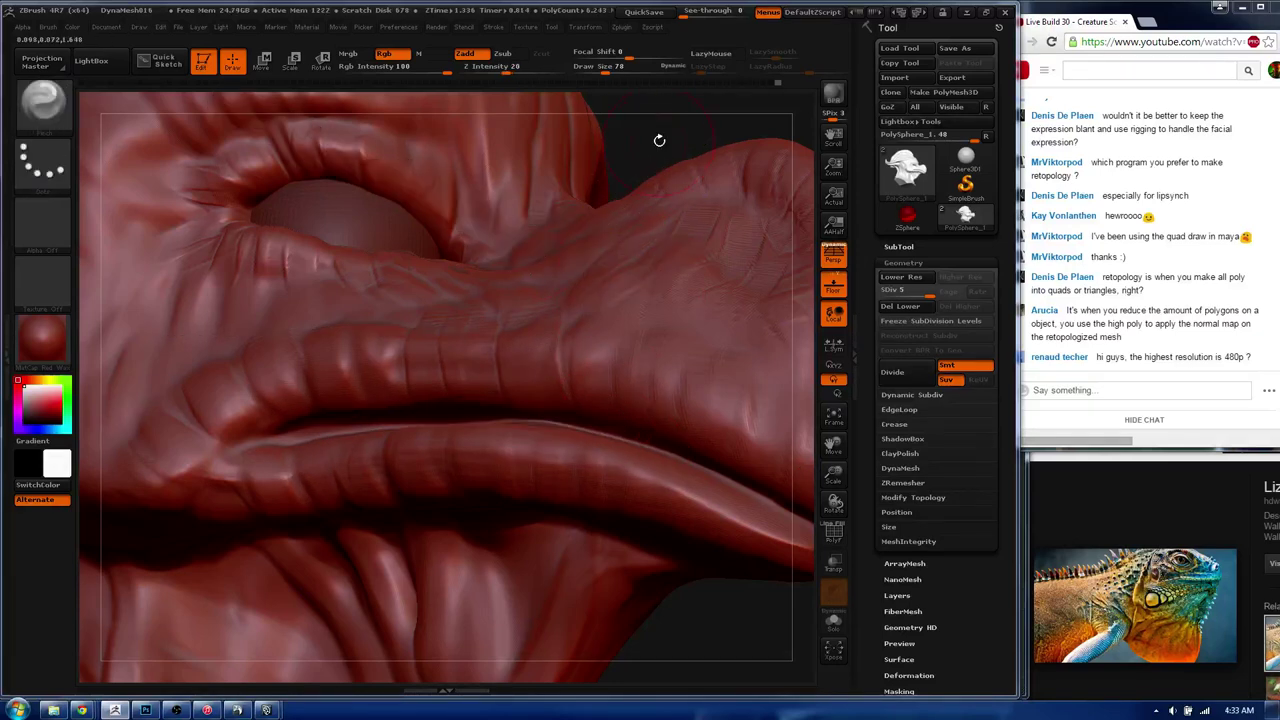
pyautogui.moveTo(545, 408)
pyautogui.keyDown('alt'); pyautogui.mouseDown()
pyautogui.moveTo(402, 413)
pyautogui.moveTo(385, 333)
pyautogui.mouseUp(); pyautogui.keyUp('alt')
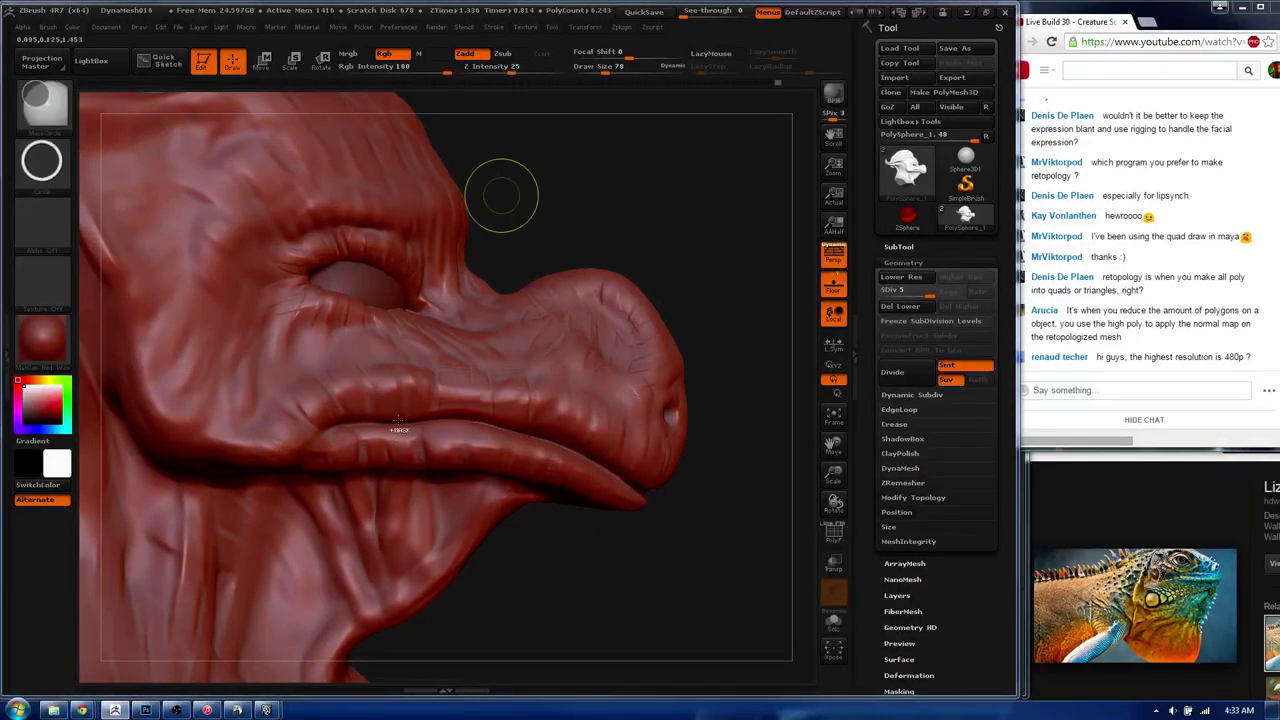
pyautogui.press('ctrl')
pyautogui.moveTo(464, 418)
pyautogui.mouseDown()
pyautogui.moveTo(645, 483)
pyautogui.moveTo(553, 483)
pyautogui.mouseUp()
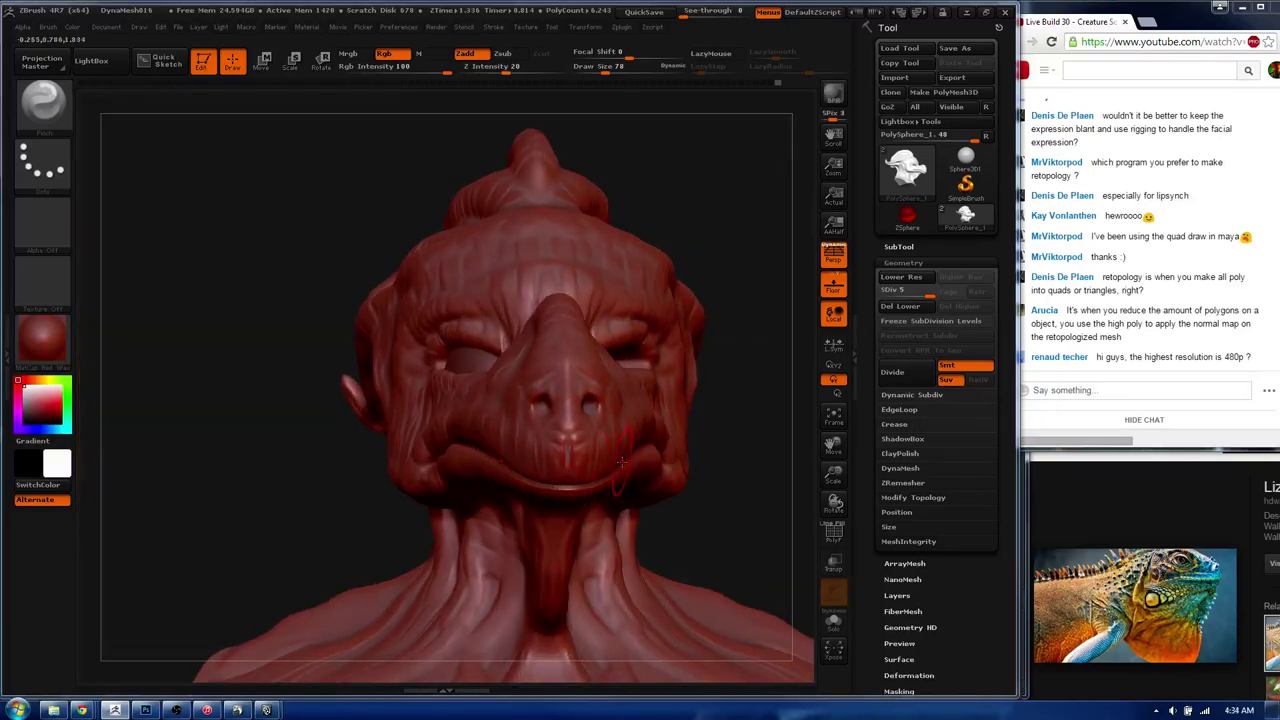
# - Refine the lower lip along the mouth, then switch brushes and reduce size to 56
pyautogui.moveTo(621, 461); pyautogui.dragTo(675, 440)
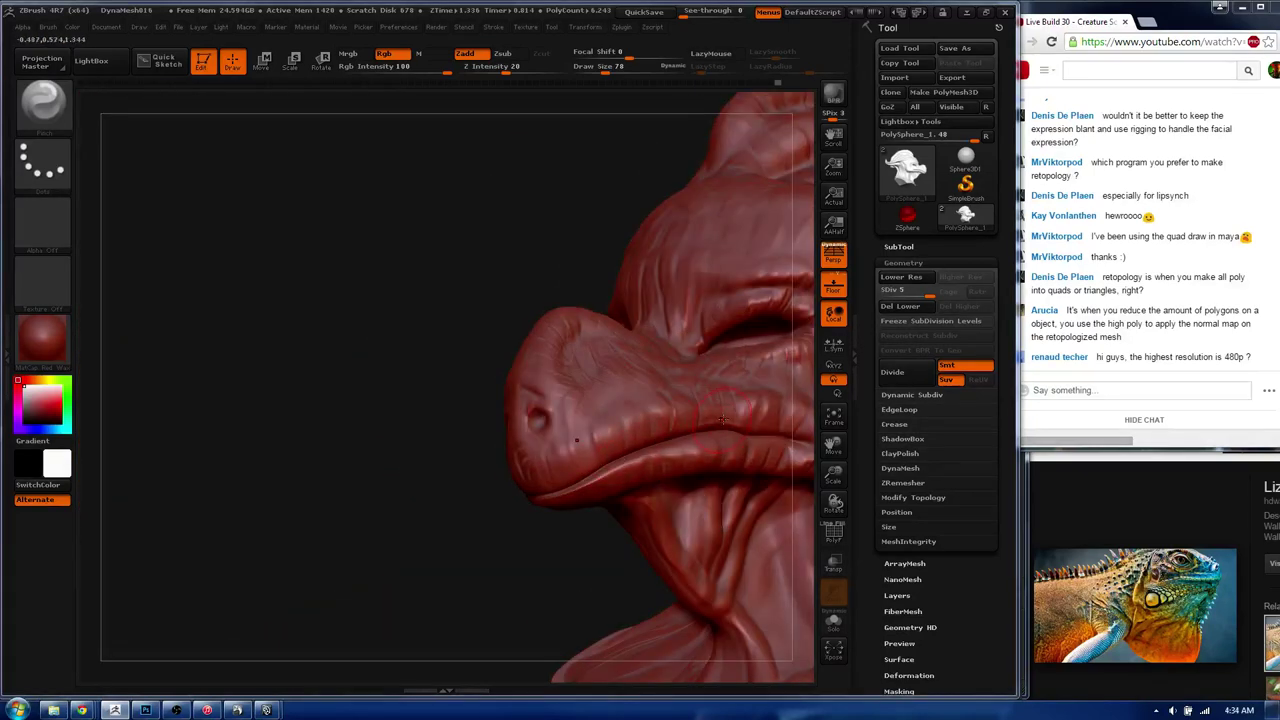
pyautogui.moveTo(576, 440); pyautogui.dragTo(524, 449)
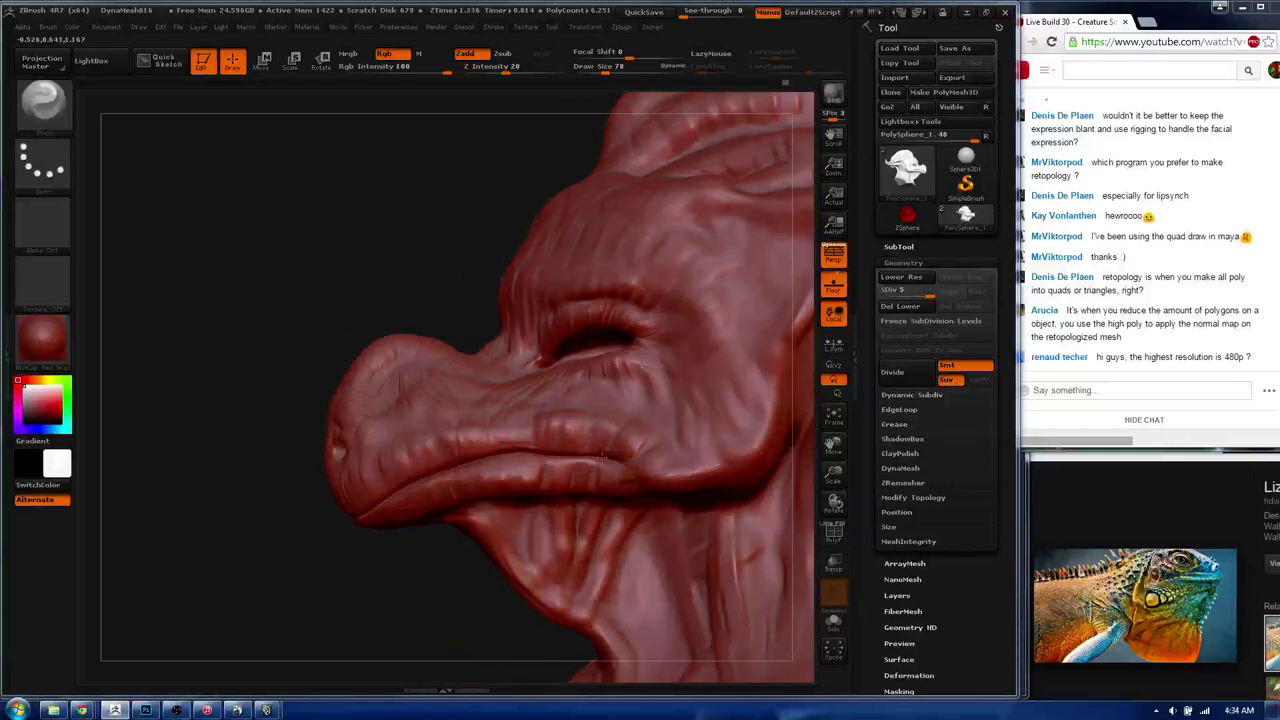
pyautogui.moveTo(491, 470); pyautogui.dragTo(413, 479)
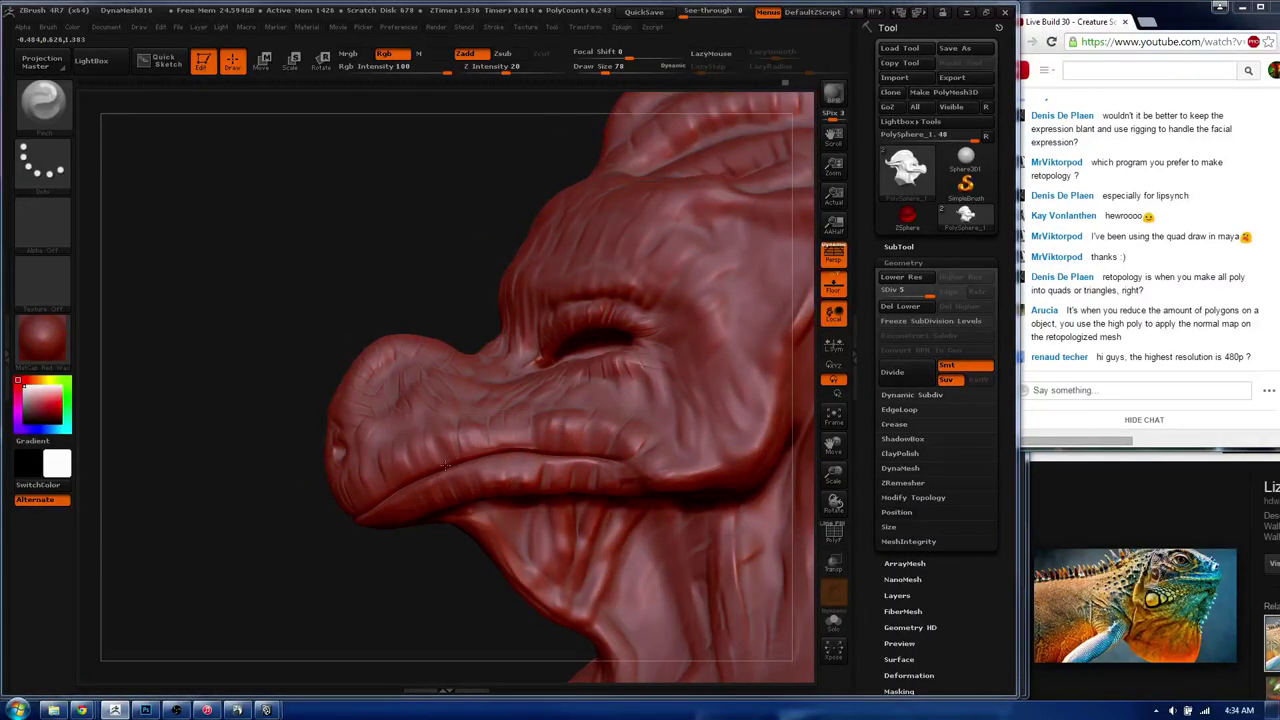
pyautogui.press('b')
pyautogui.click(522, 430)
pyautogui.press('s')
pyautogui.moveTo(522, 420); pyautogui.dragTo(512, 420)
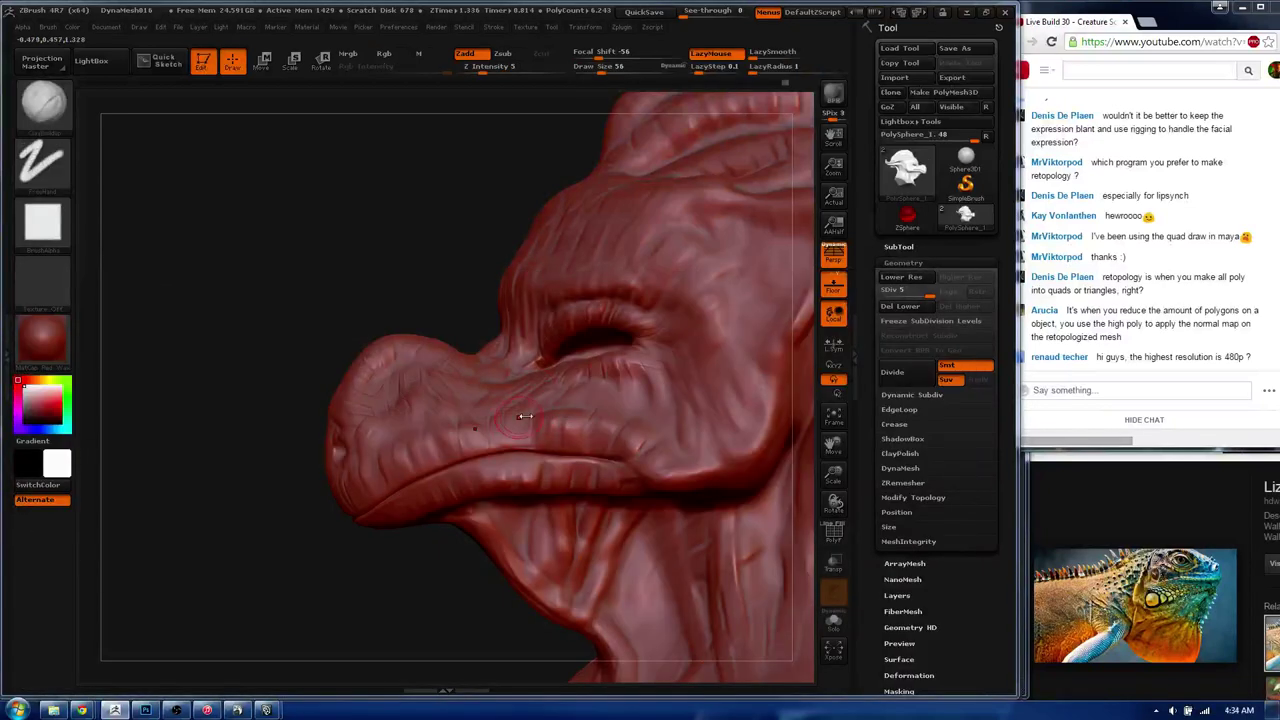
# - Drop the mesh to its lowest subdivision level and zoom in on the mouth
pyautogui.moveTo(817, 284); pyautogui.dragTo(760, 300)
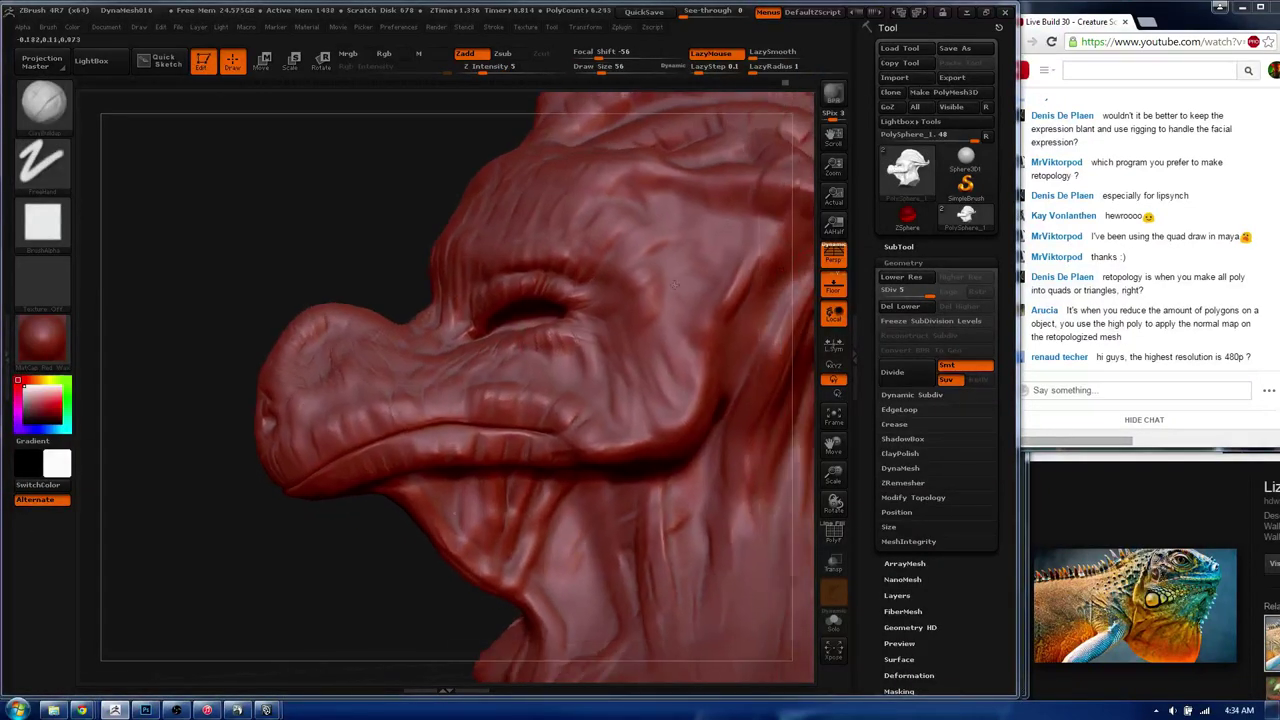
pyautogui.hotkey('shift', 'd')
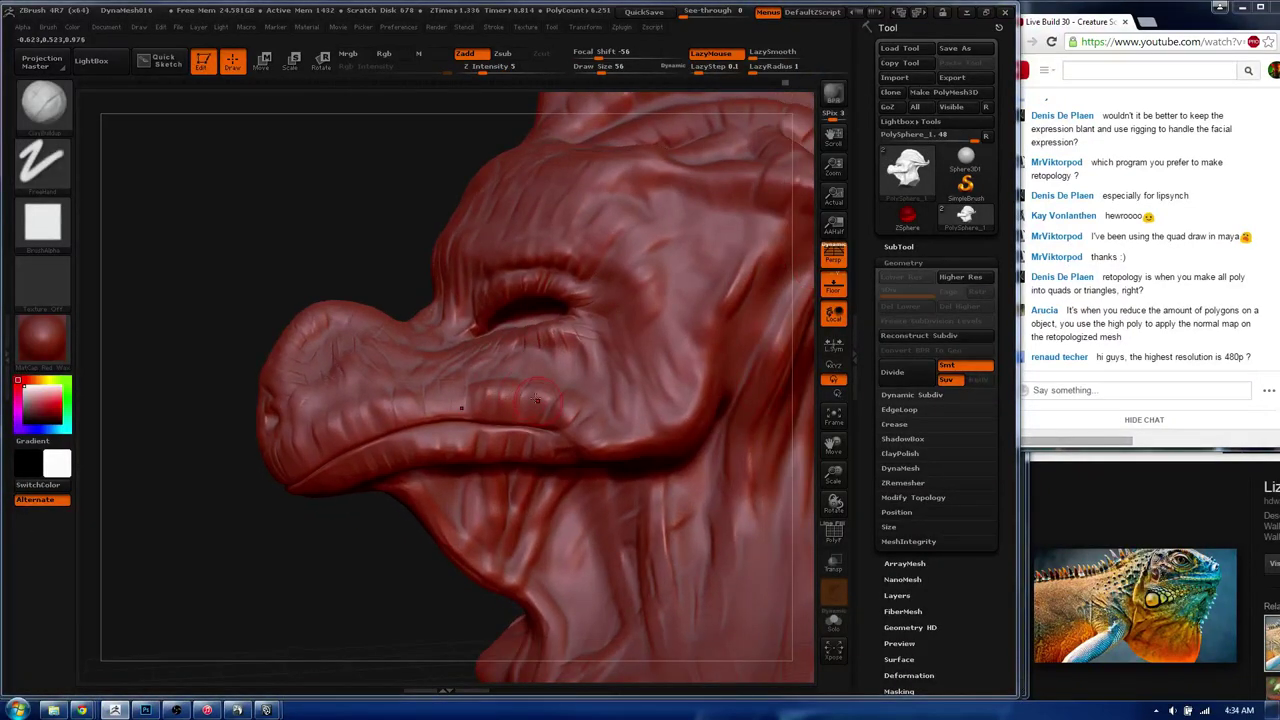
pyautogui.moveTo(474, 395)
pyautogui.mouseDown()
pyautogui.moveTo(573, 410)
pyautogui.moveTo(586, 371)
pyautogui.mouseUp()
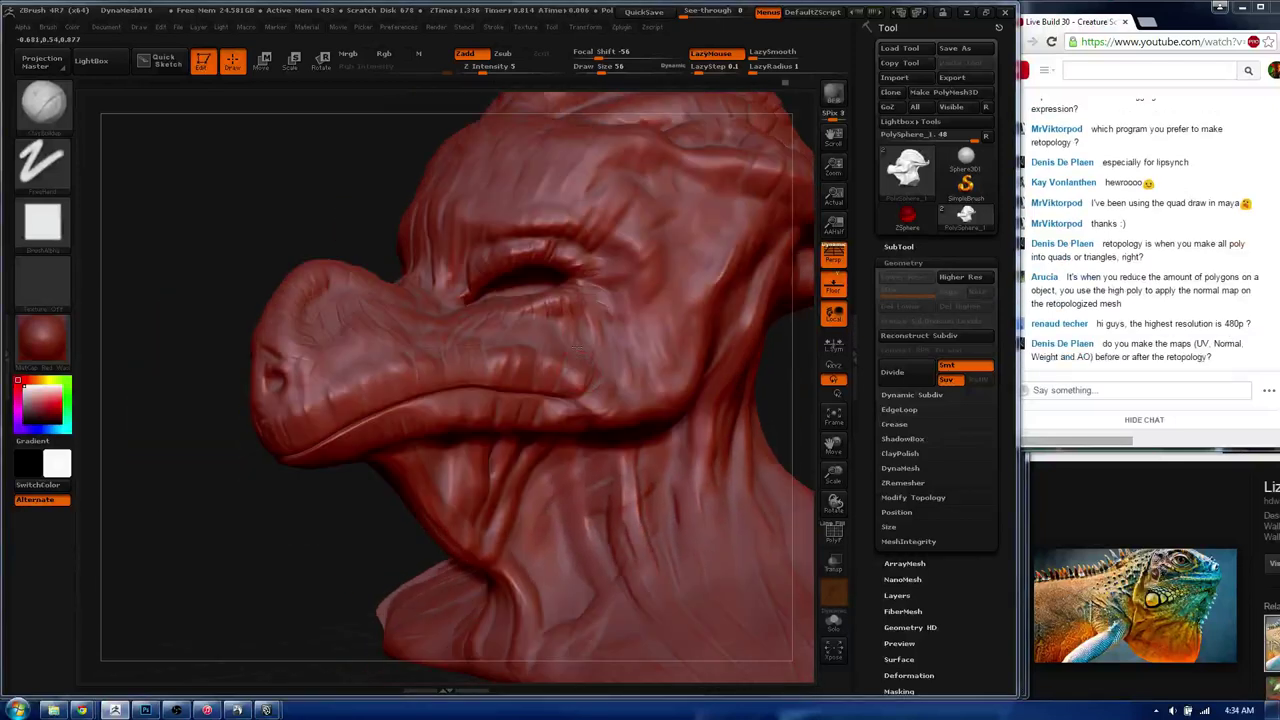
pyautogui.moveTo(576, 418); pyautogui.dragTo(606, 365)
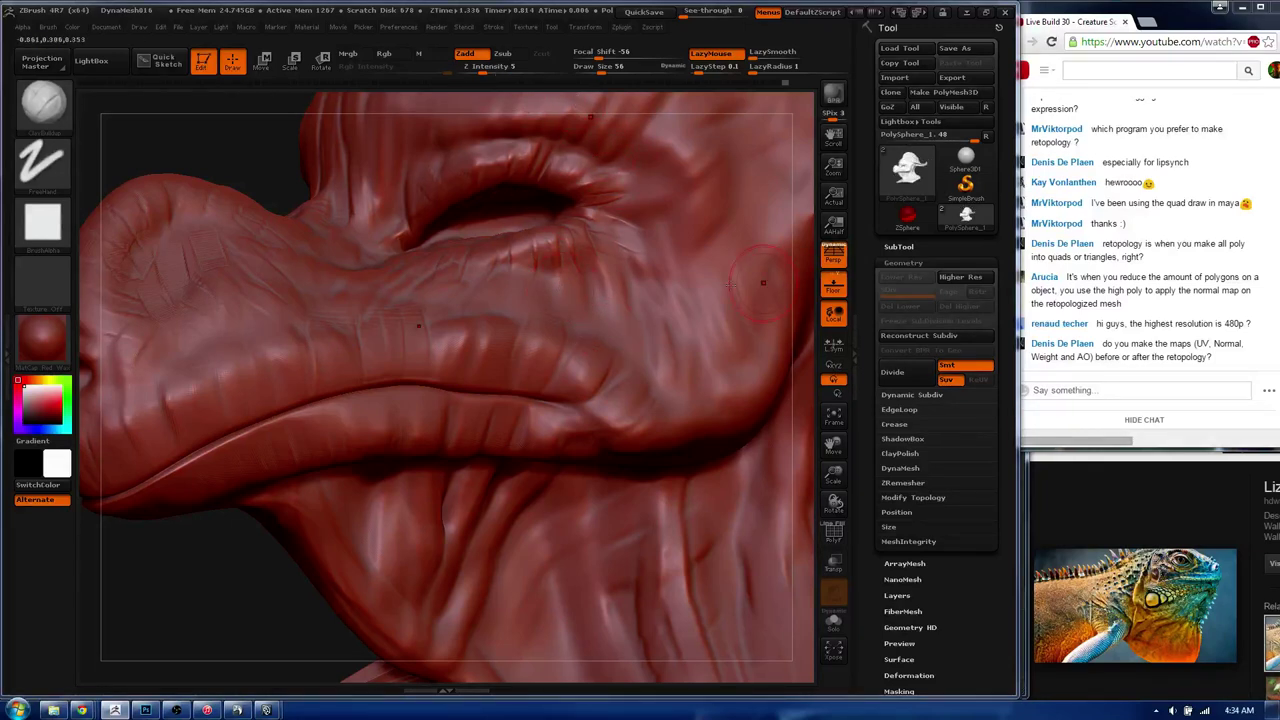
pyautogui.press('ctrl')
# - Frame the whole head and step the mesh up to its highest subdivision level
pyautogui.press('f')
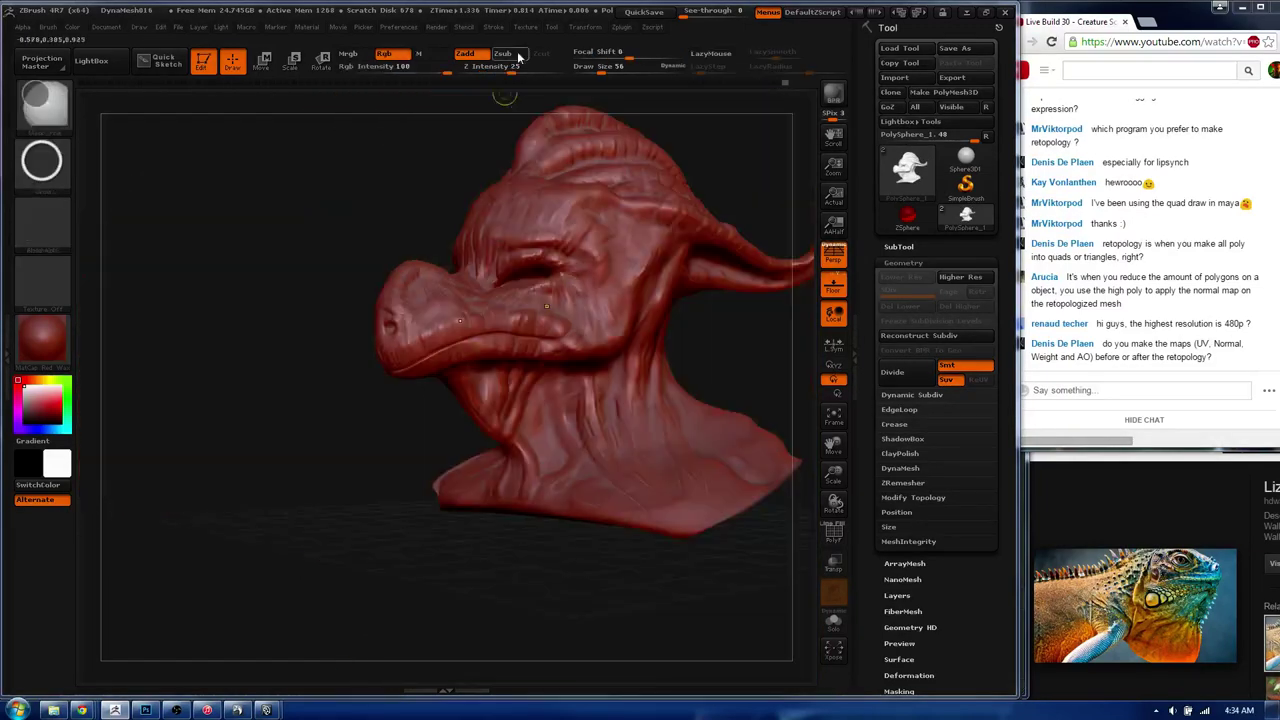
pyautogui.moveTo(548, 268); pyautogui.dragTo(468, 225)
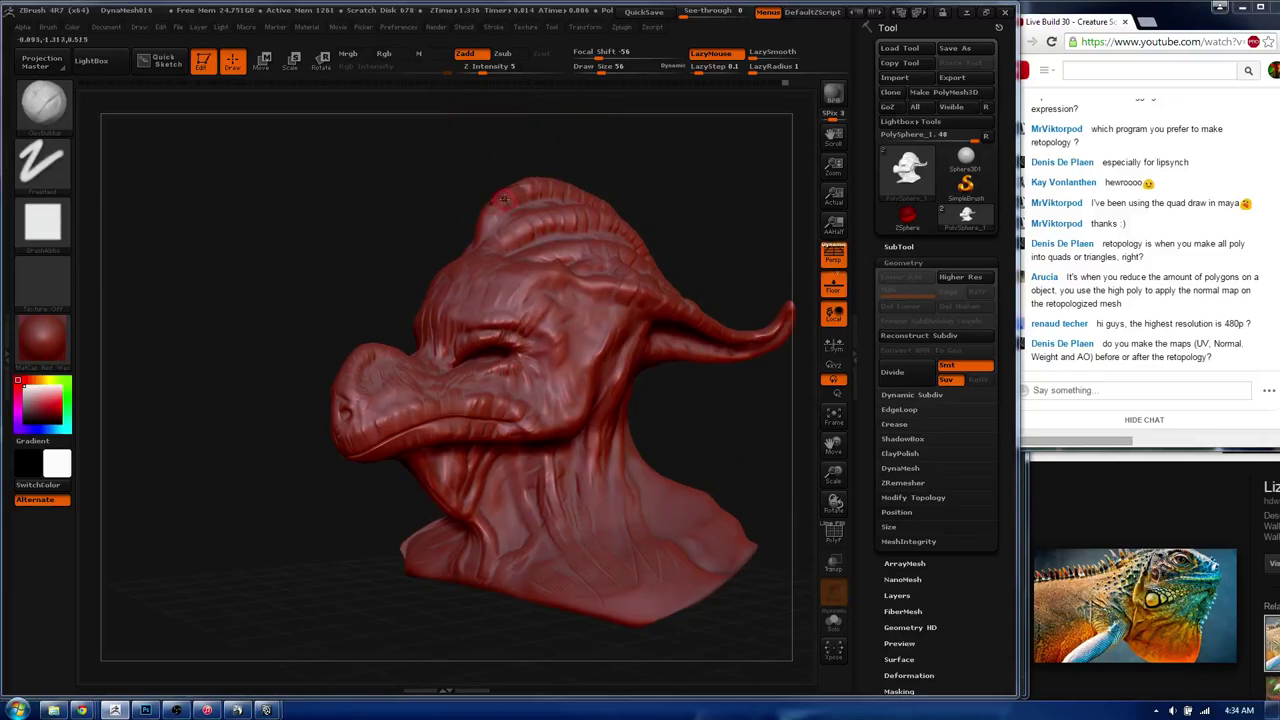
pyautogui.press('d')
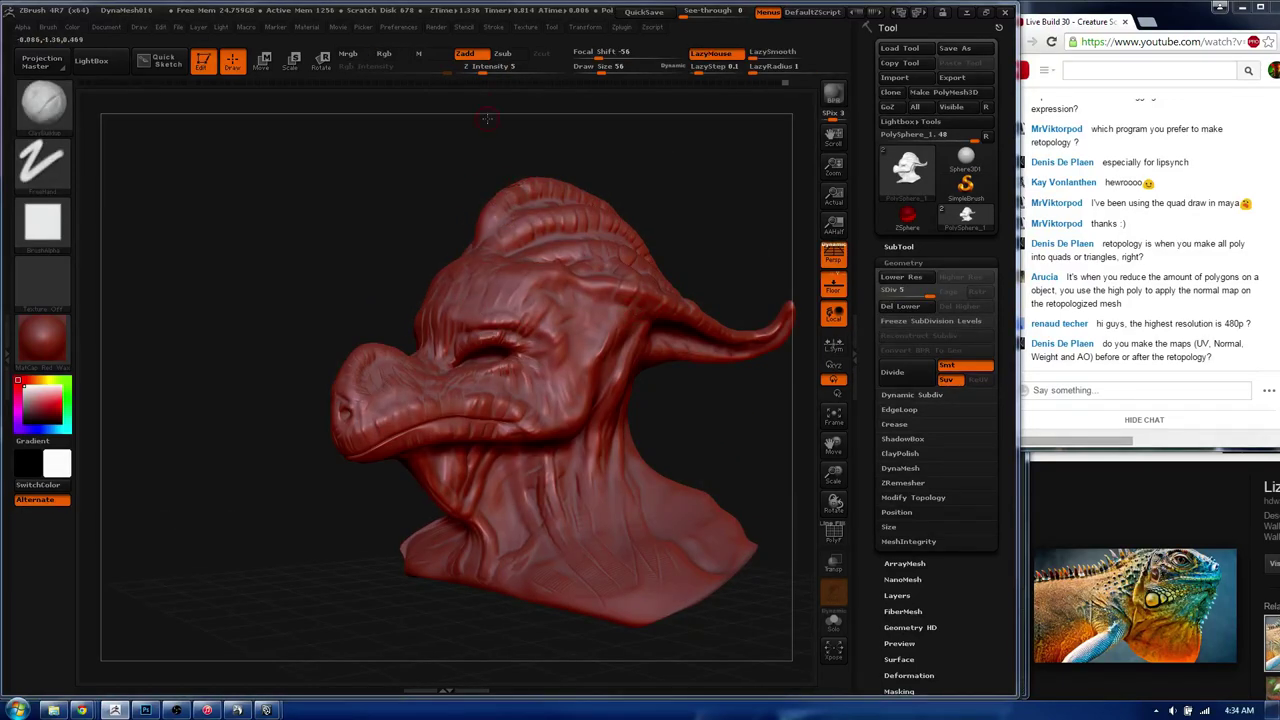
pyautogui.moveTo(507, 310)
pyautogui.mouseDown()
pyautogui.moveTo(397, 232)
pyautogui.moveTo(519, 395)
pyautogui.mouseUp()
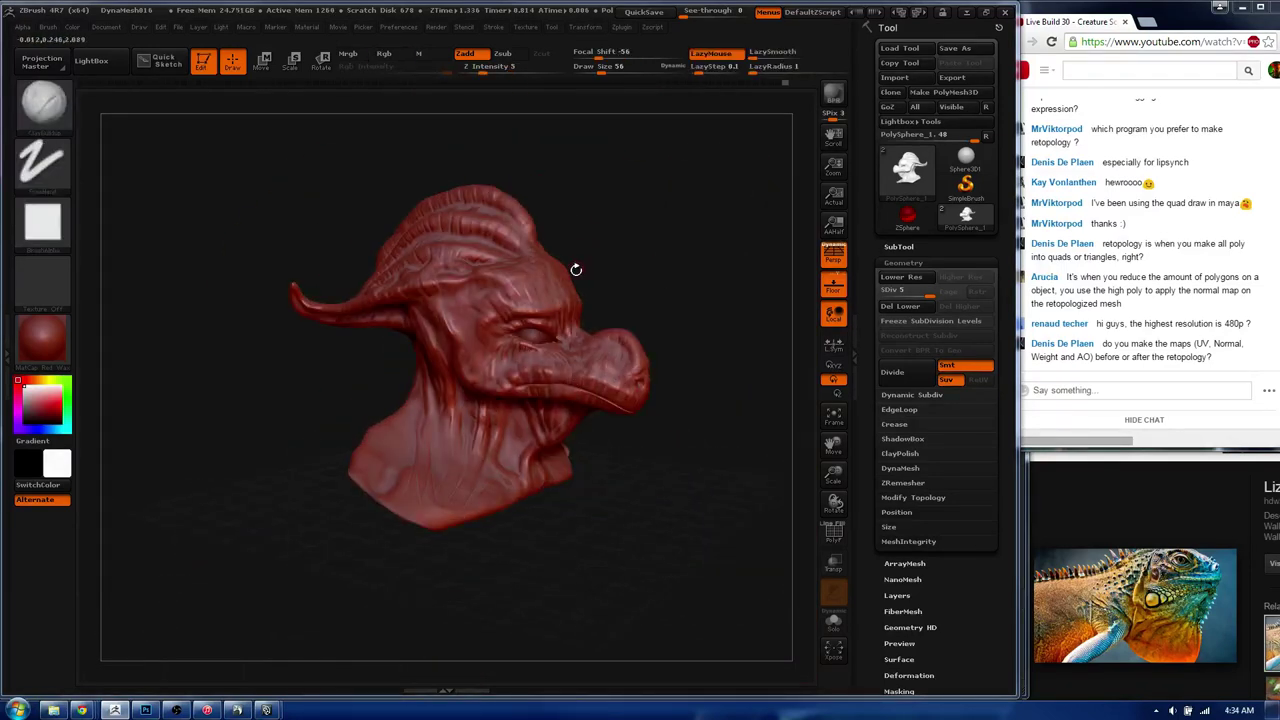
pyautogui.moveTo(576, 269); pyautogui.dragTo(541, 401)
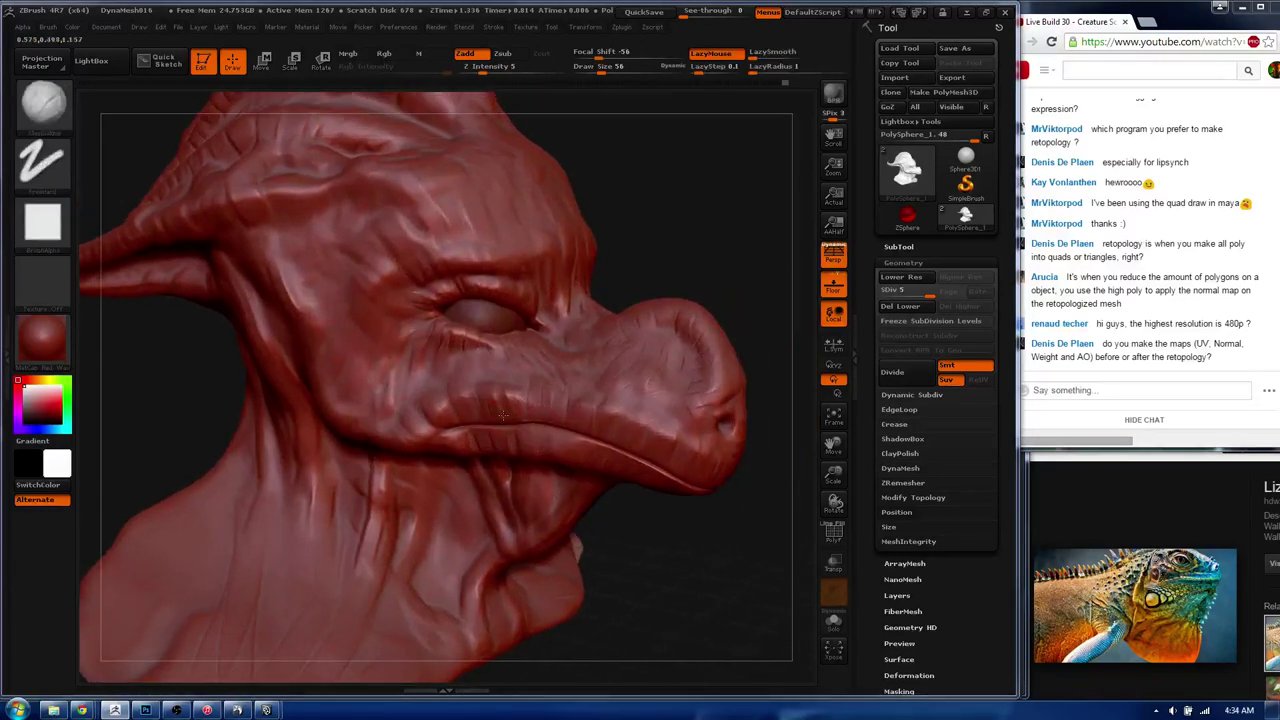
# - Shrink the brush to size 28 and orbit to show the snout in profile
pyautogui.press('s')
pyautogui.moveTo(556, 403); pyautogui.dragTo(548, 404)
pyautogui.moveTo(711, 452); pyautogui.dragTo(694, 400)
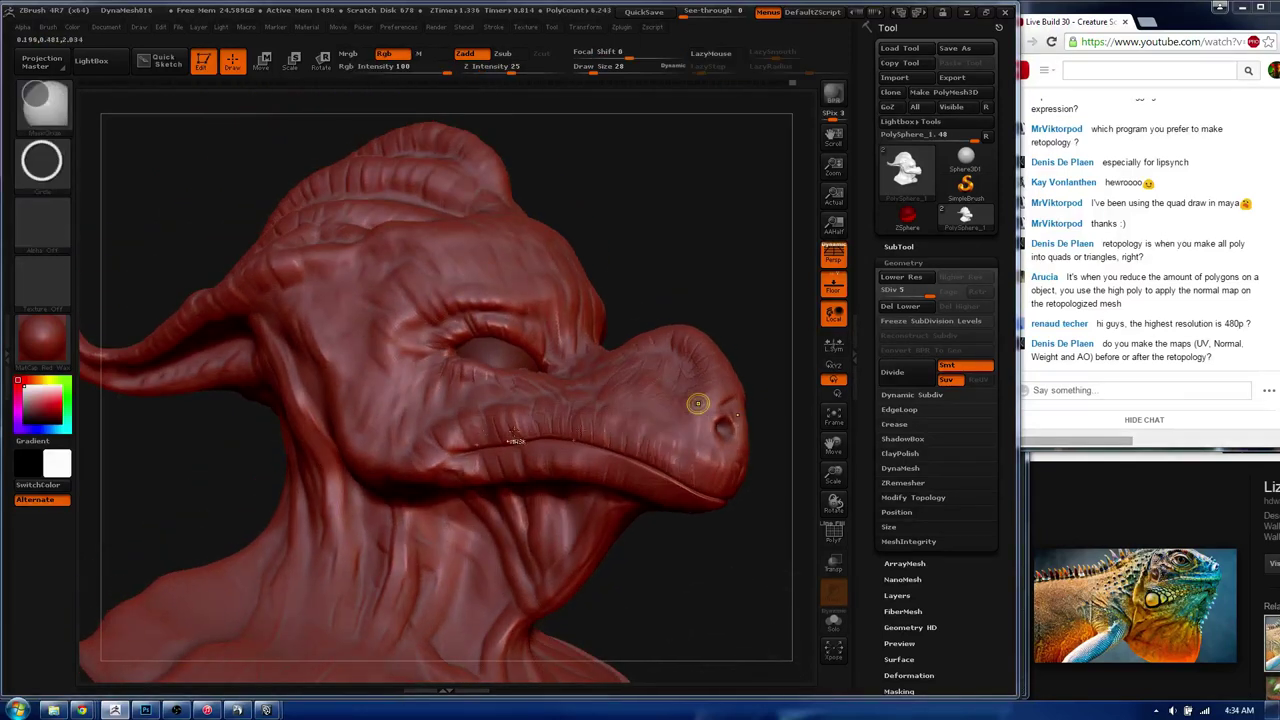
pyautogui.press('space')
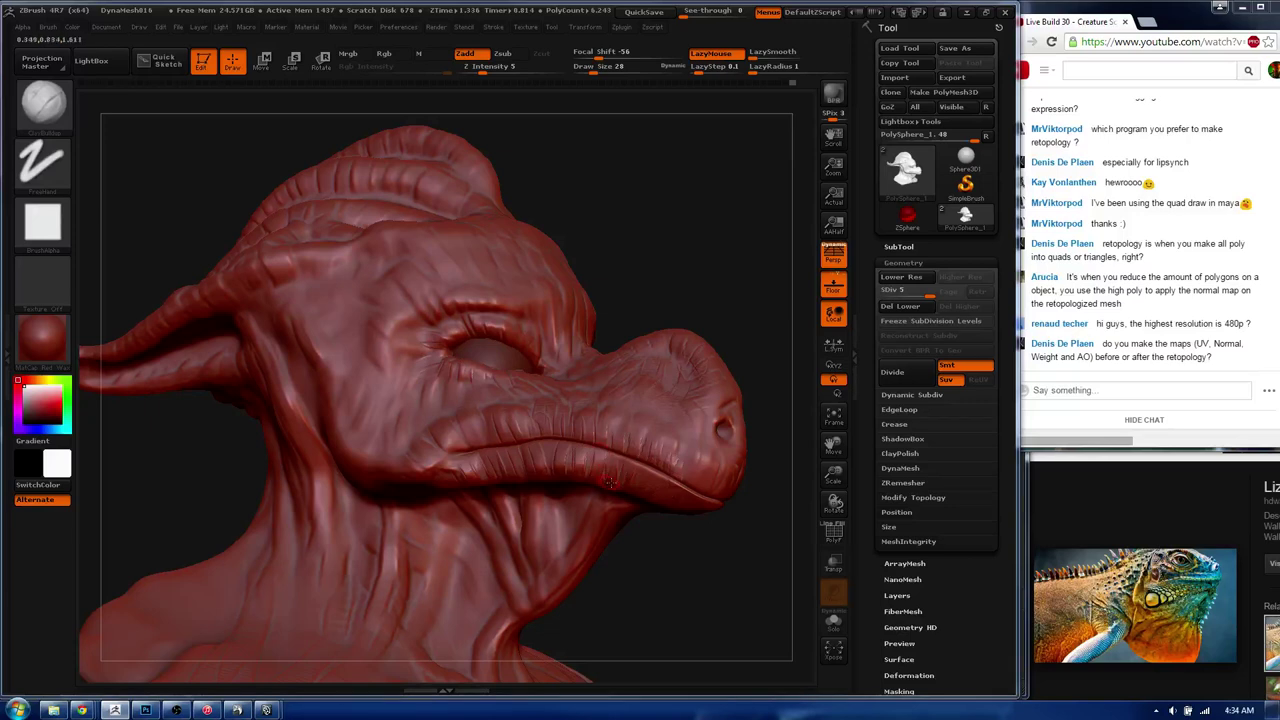
pyautogui.moveTo(608, 483); pyautogui.dragTo(588, 490)
pyautogui.press('f')
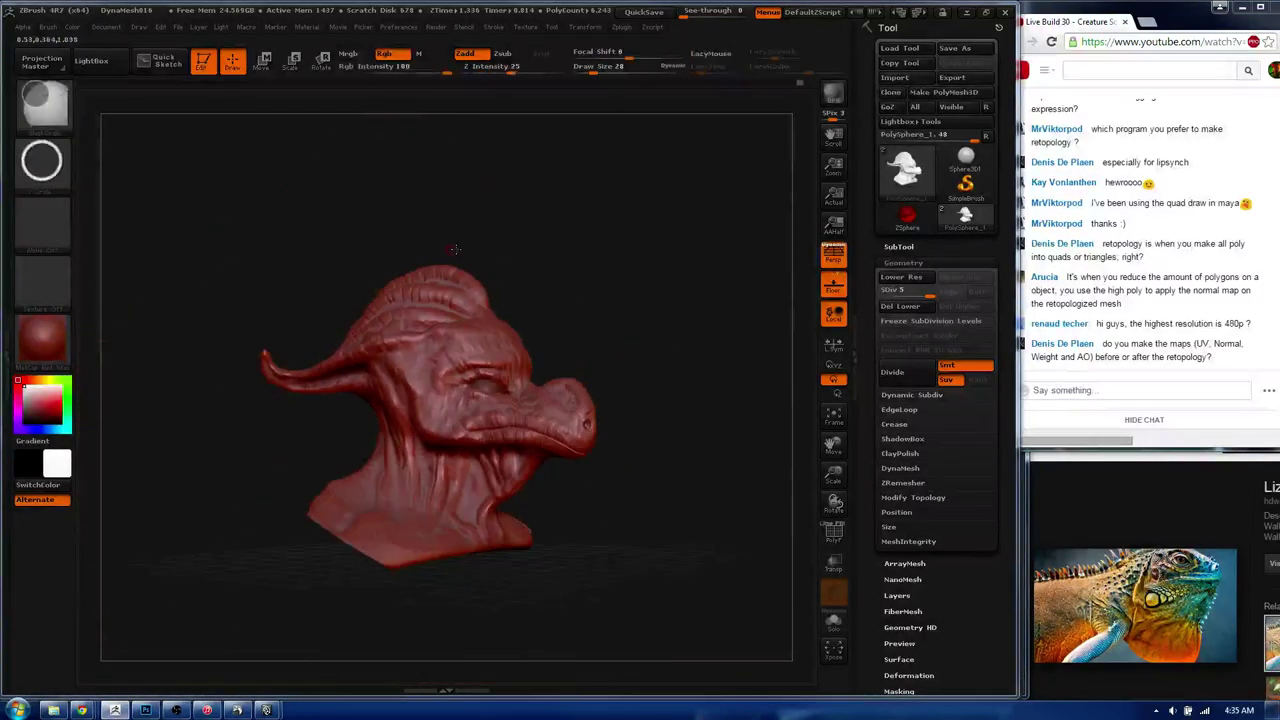
# - Enlarge the brush to size 113, smooth the cheek, and turn the bust to face the viewer
pyautogui.press('s')
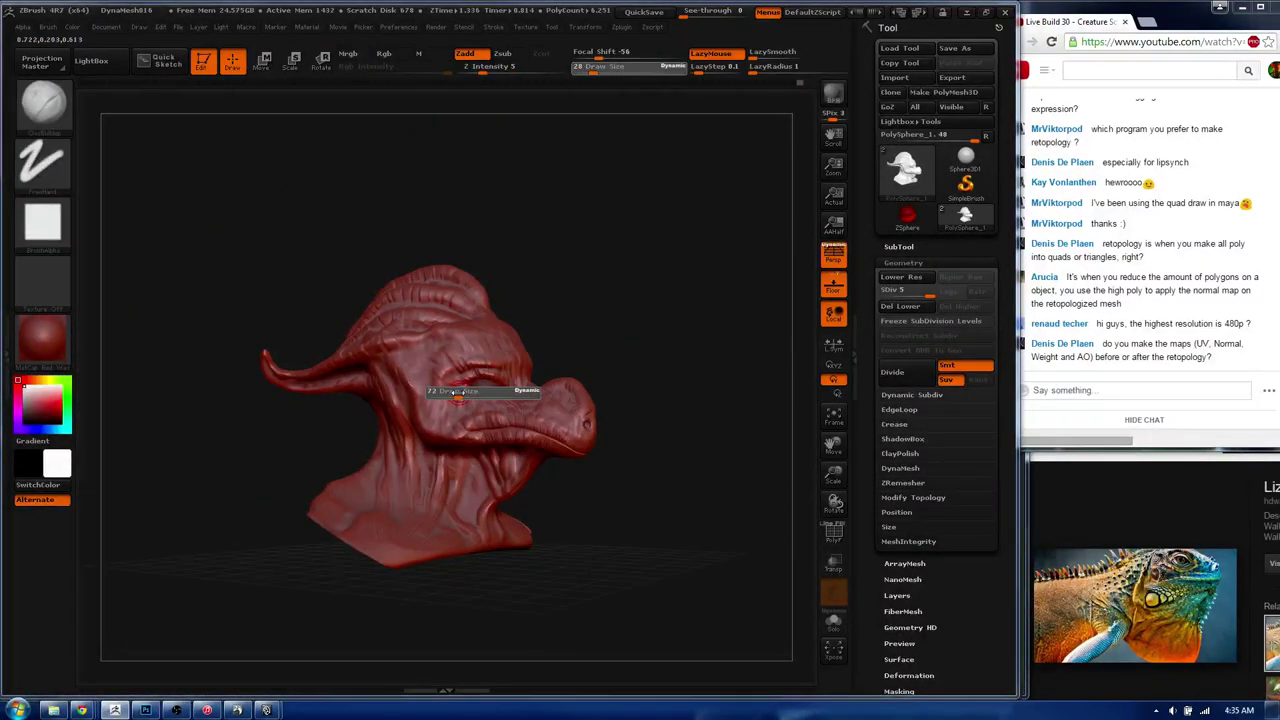
pyautogui.moveTo(472, 390); pyautogui.dragTo(462, 390)
pyautogui.moveTo(690, 420)
pyautogui.mouseDown()
pyautogui.moveTo(640, 400)
pyautogui.moveTo(700, 330)
pyautogui.mouseUp()
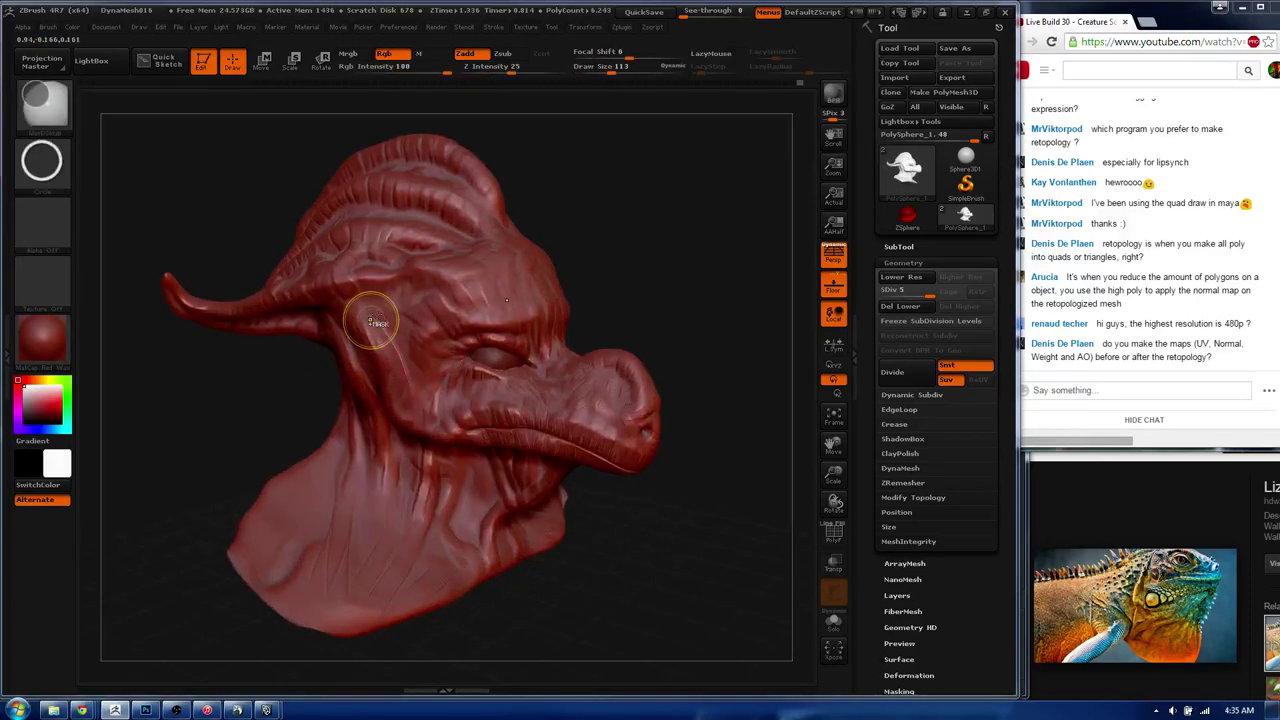
pyautogui.keyDown('shift'); pyautogui.moveTo(371, 314); pyautogui.dragTo(413, 320); pyautogui.keyUp('shift')
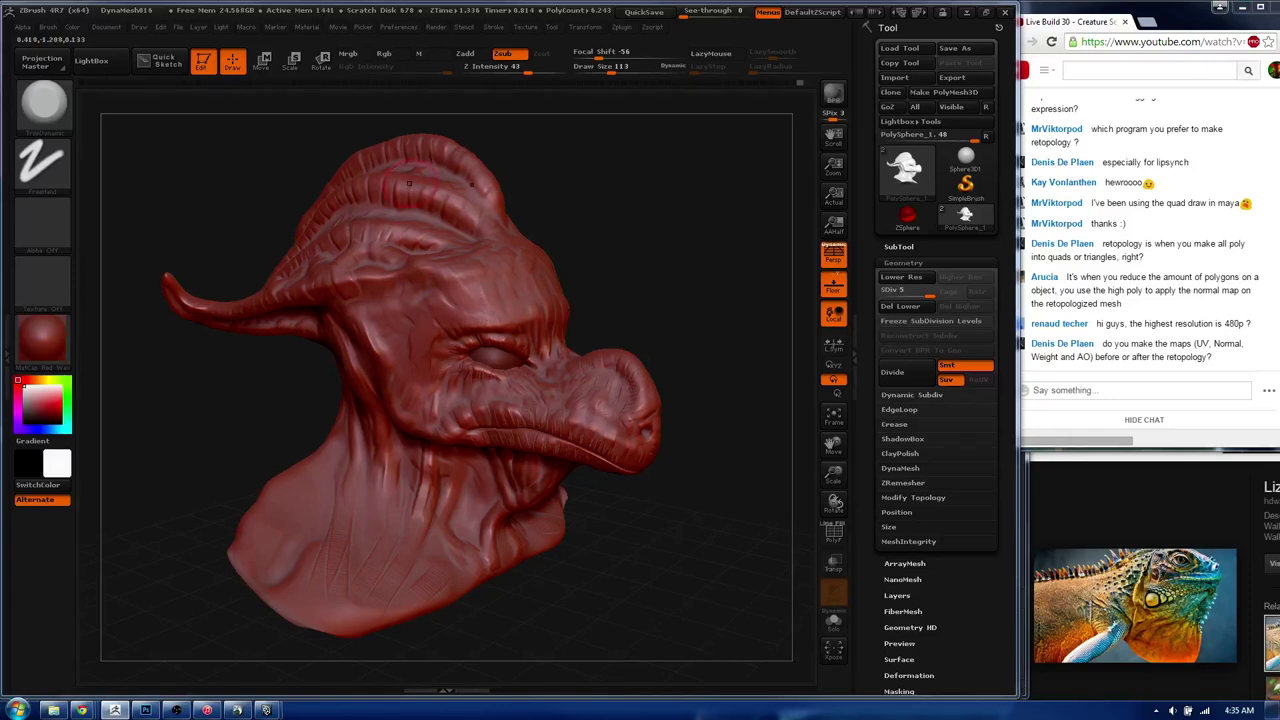
pyautogui.moveTo(481, 259); pyautogui.dragTo(401, 452)
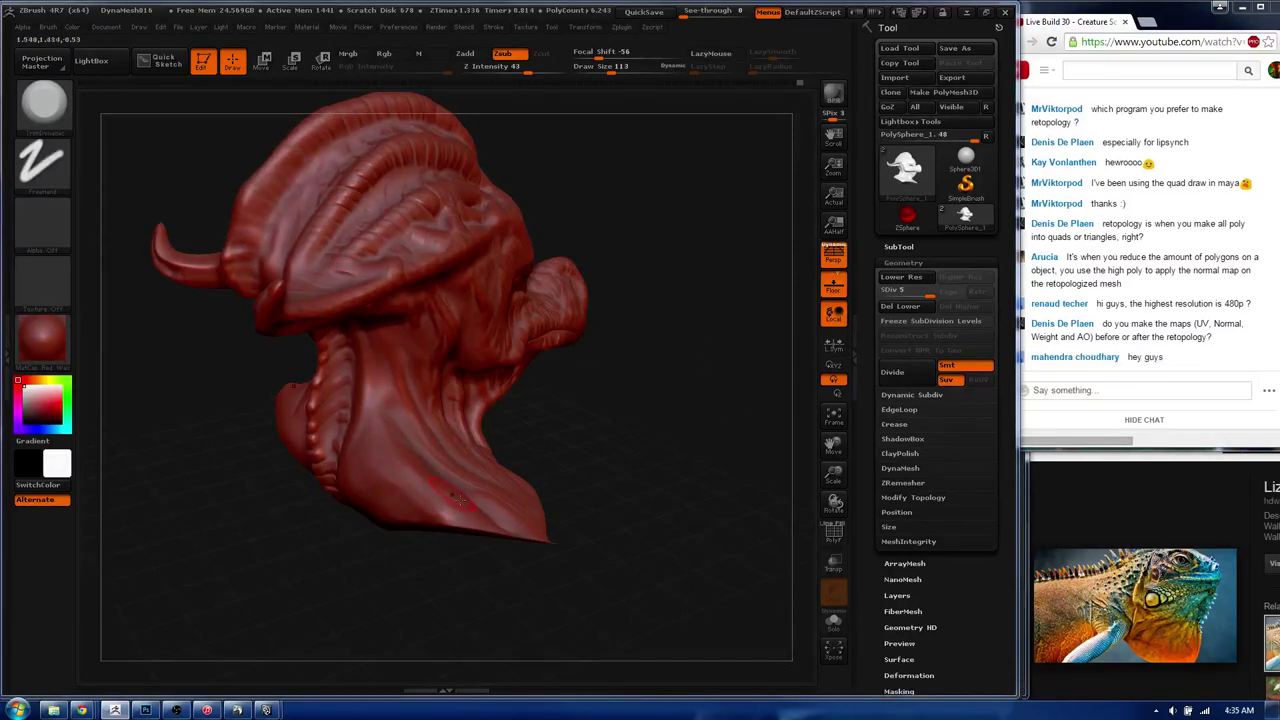
pyautogui.moveTo(460, 501); pyautogui.dragTo(366, 401)
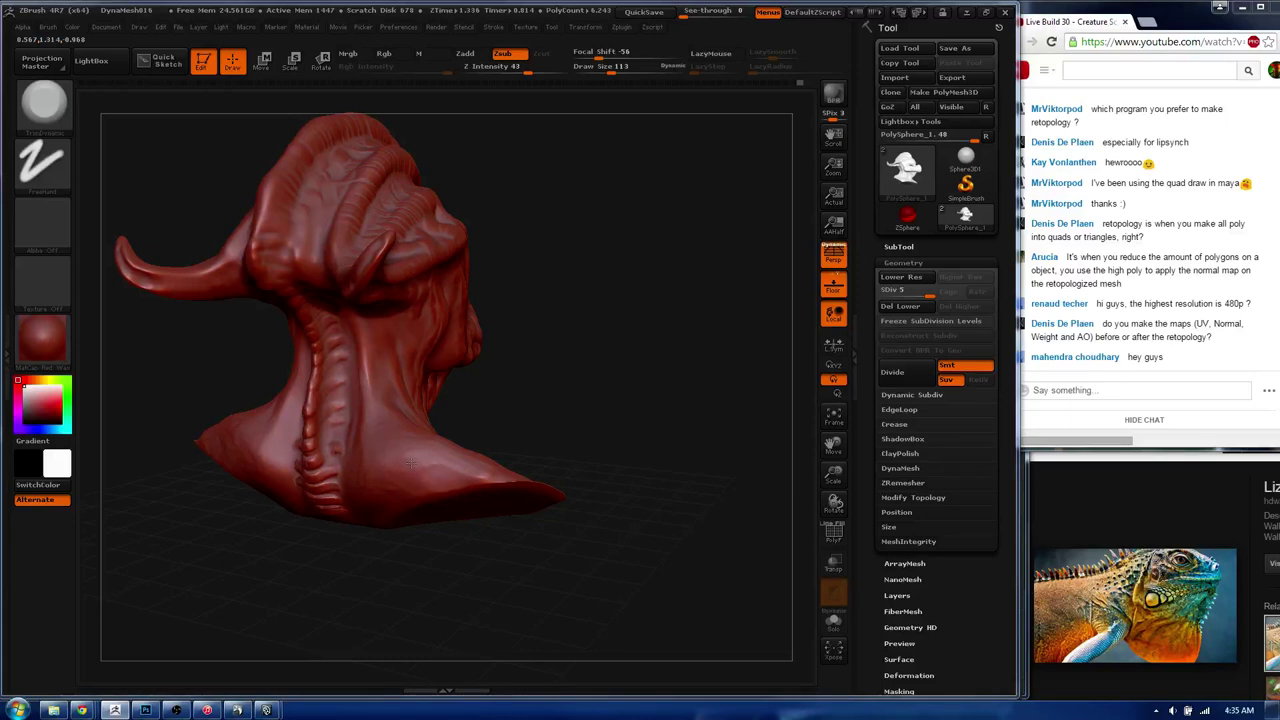
pyautogui.moveTo(410, 462)
pyautogui.mouseDown()
pyautogui.moveTo(497, 383)
pyautogui.moveTo(386, 386)
pyautogui.moveTo(351, 376)
pyautogui.moveTo(364, 348)
pyautogui.mouseUp()
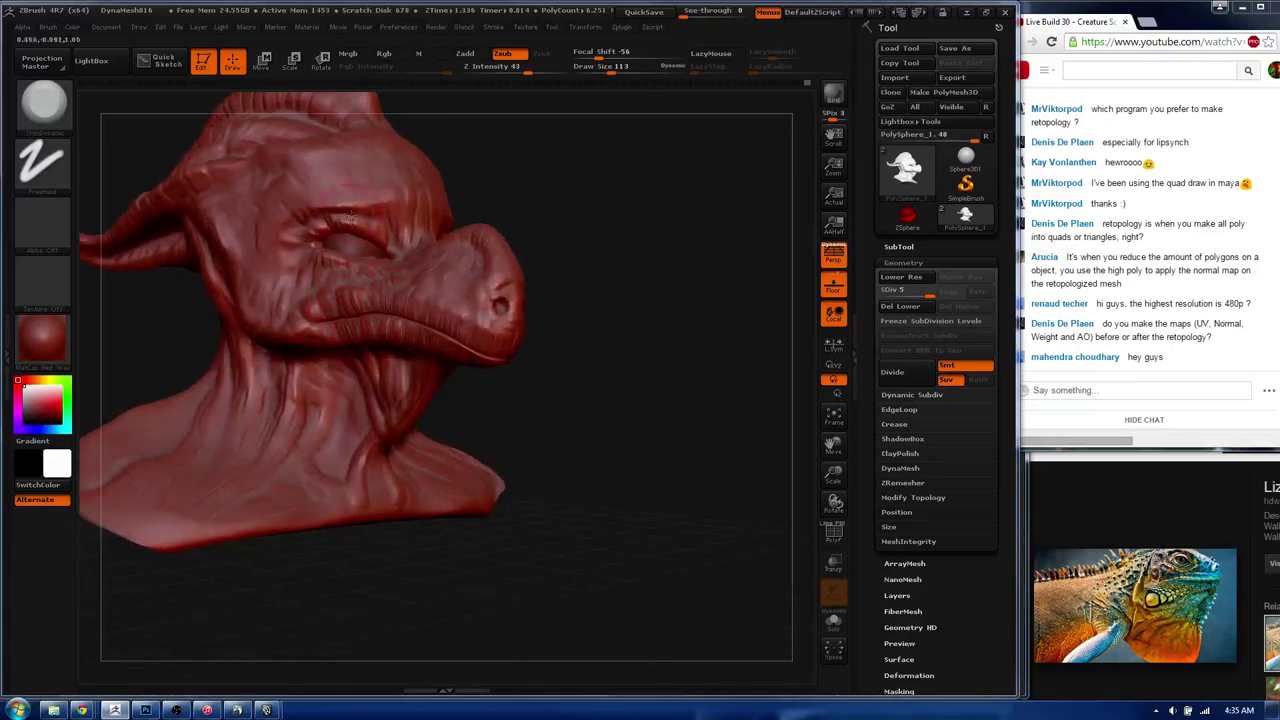
# - Pull a long tendril down from the head's side with the SnakeHook brush at size 434
pyautogui.press('b')
pyautogui.click(323, 382)
pyautogui.press('b')
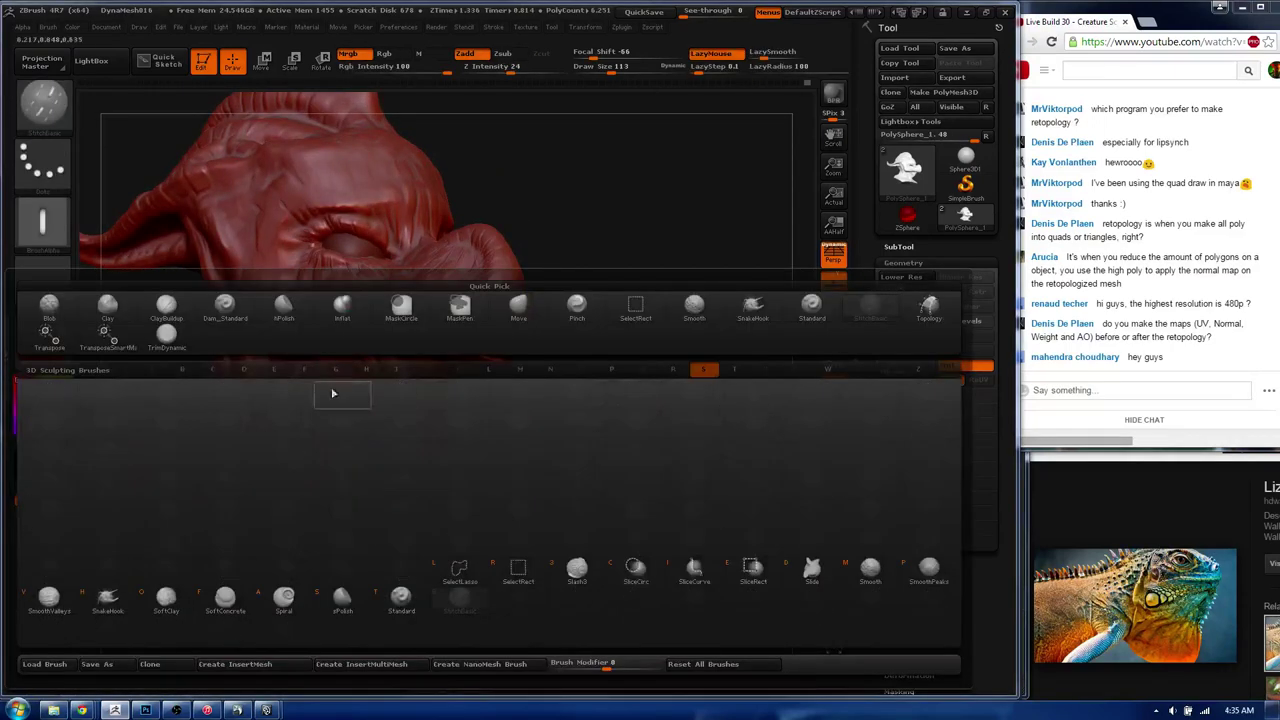
pyautogui.click(110, 592)
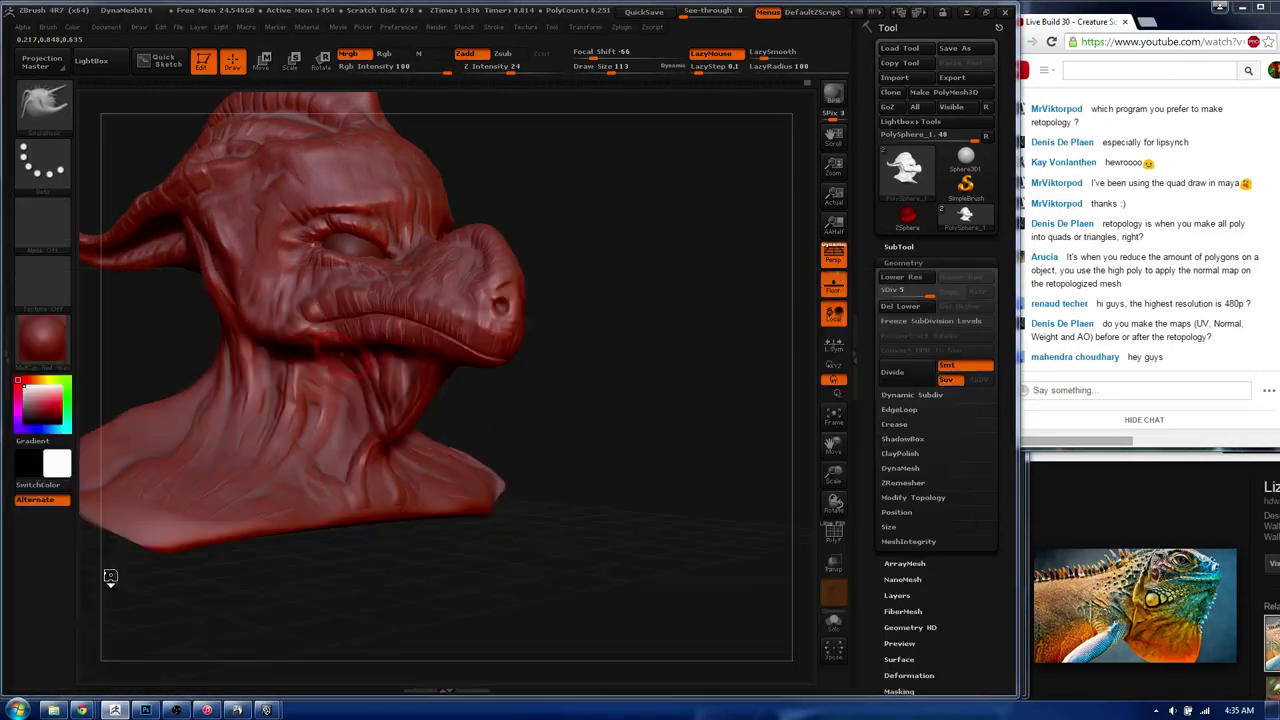
pyautogui.moveTo(110, 578)
pyautogui.mouseDown()
pyautogui.moveTo(334, 343)
pyautogui.moveTo(390, 340)
pyautogui.moveTo(460, 302)
pyautogui.mouseUp()
pyautogui.press('s')
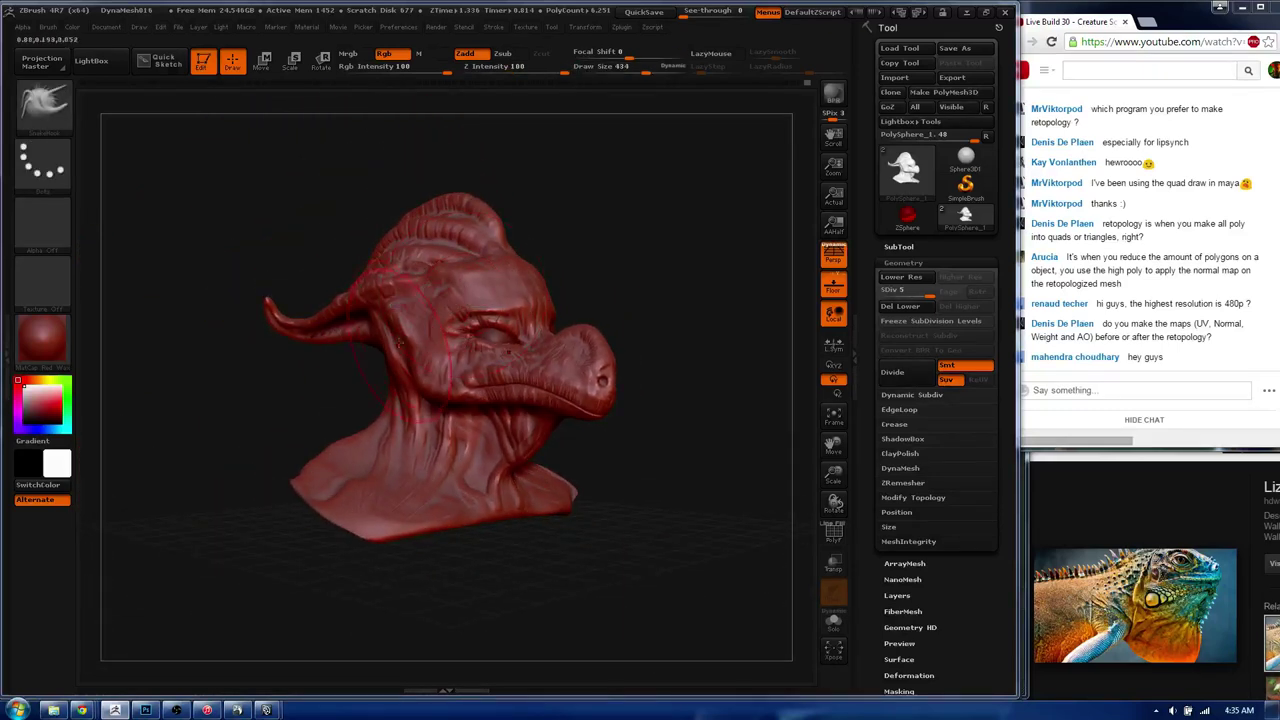
pyautogui.moveTo(400, 342); pyautogui.dragTo(160, 571)
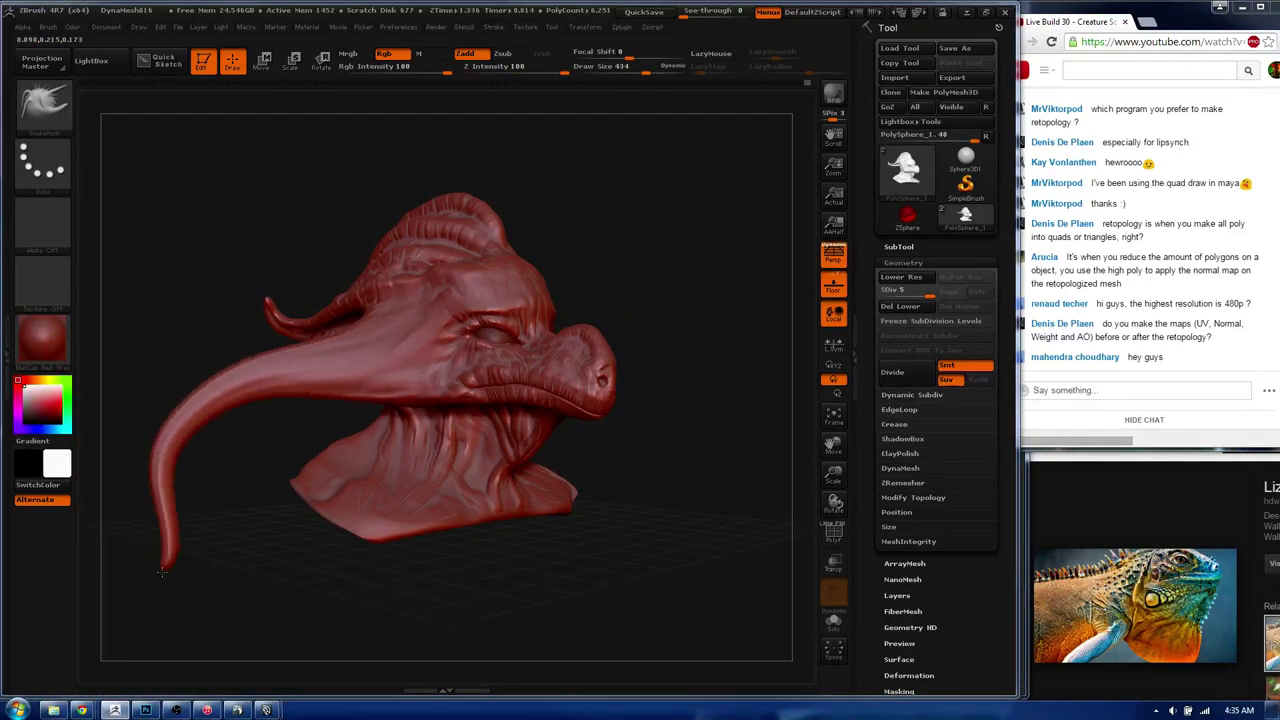
pyautogui.moveTo(258, 575)
pyautogui.mouseDown()
pyautogui.moveTo(368, 368)
pyautogui.moveTo(195, 437)
pyautogui.mouseUp()
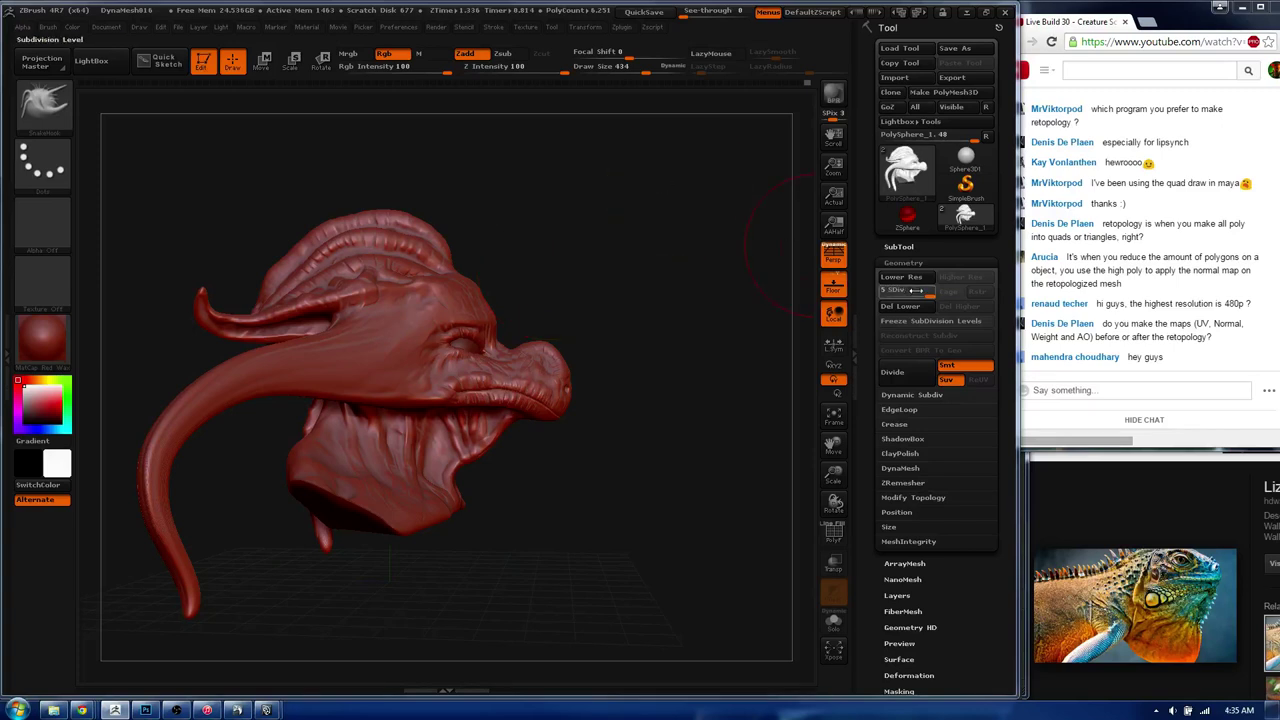
# - Cycle the subdivision levels, then pull the tongue into a strand and undo it
pyautogui.click(880, 290)
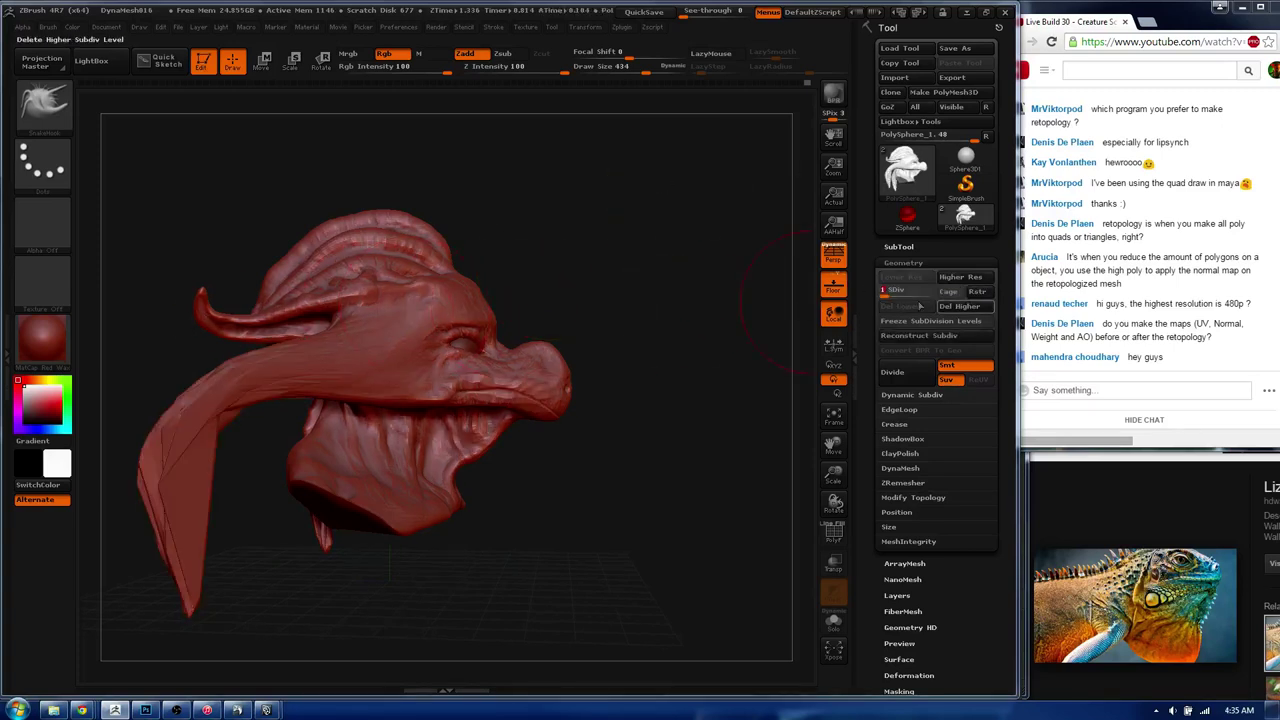
pyautogui.press('d')
pyautogui.press('d')
pyautogui.press('d')
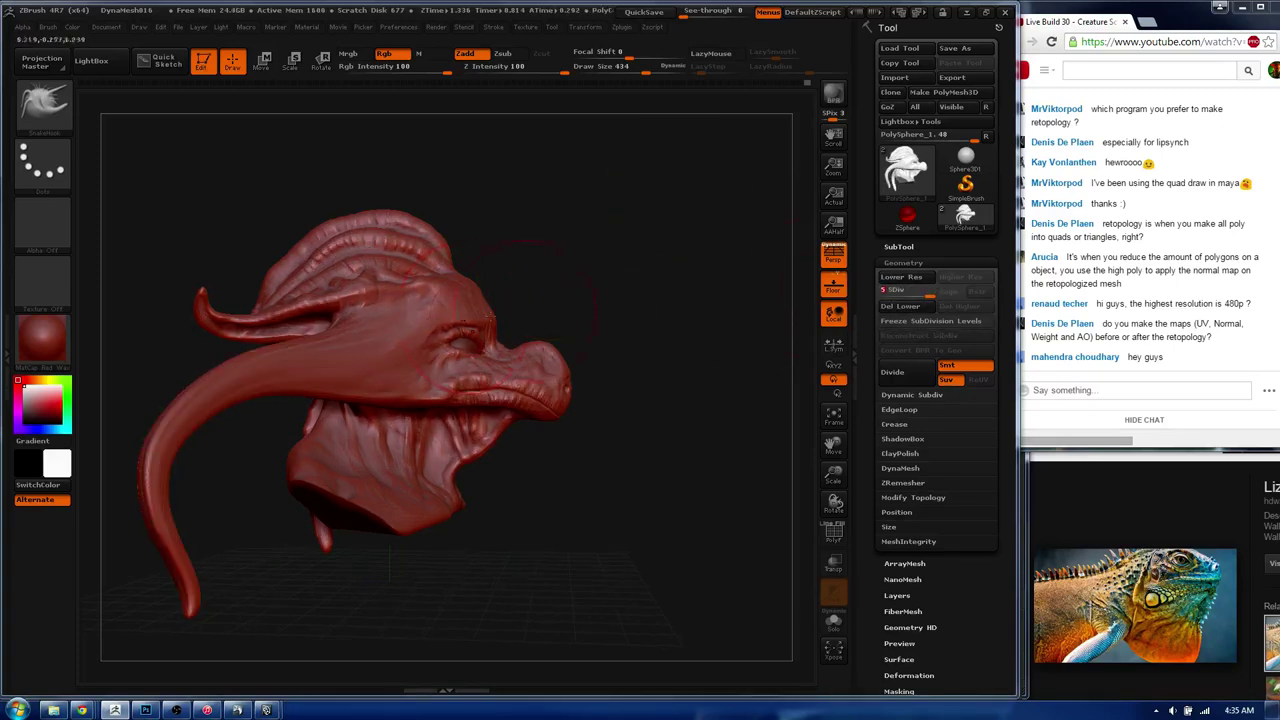
pyautogui.moveTo(378, 335)
pyautogui.mouseDown()
pyautogui.moveTo(283, 362)
pyautogui.moveTo(348, 334)
pyautogui.mouseUp()
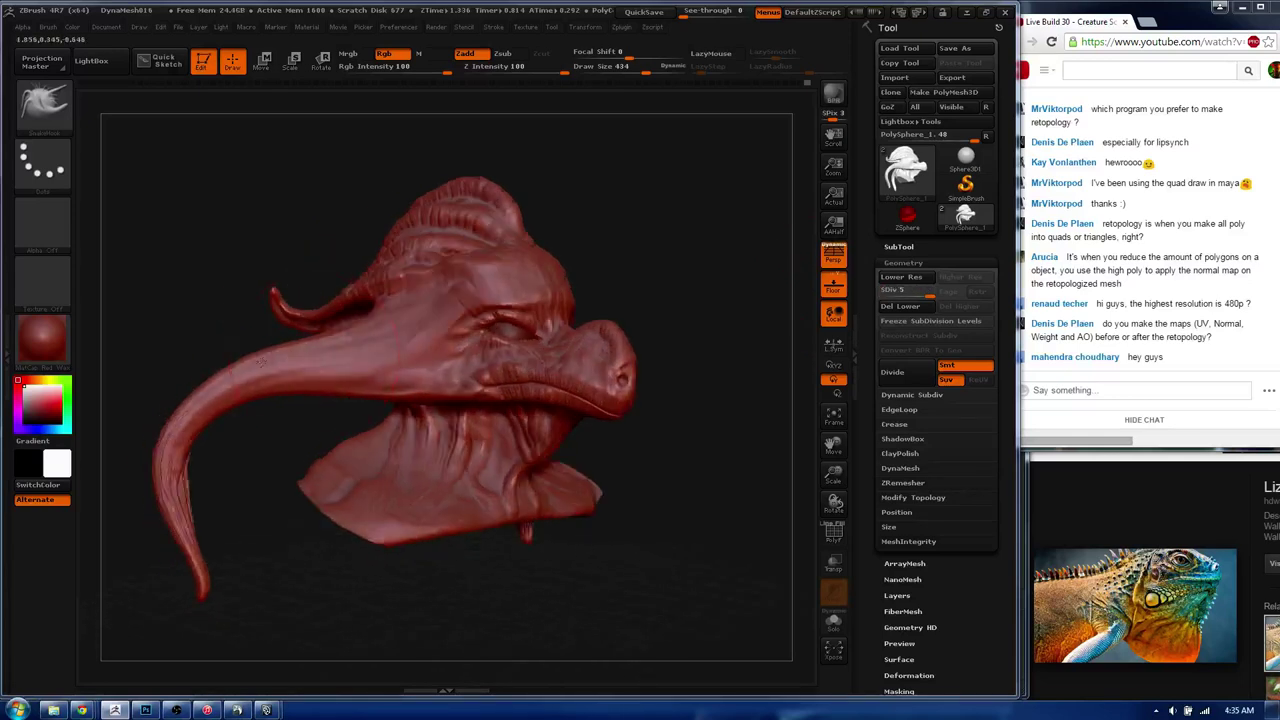
pyautogui.keyDown('alt'); pyautogui.moveTo(450, 372); pyautogui.dragTo(428, 273); pyautogui.keyUp('alt')
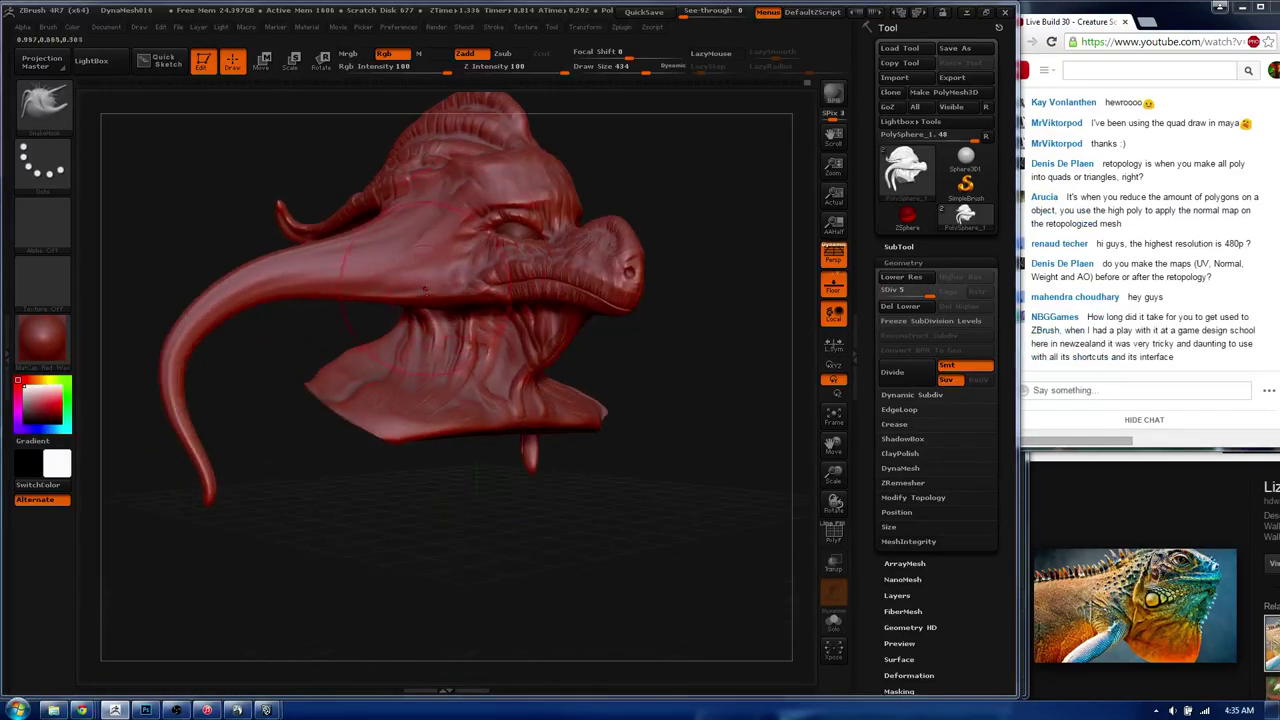
pyautogui.moveTo(455, 314); pyautogui.dragTo(353, 614)
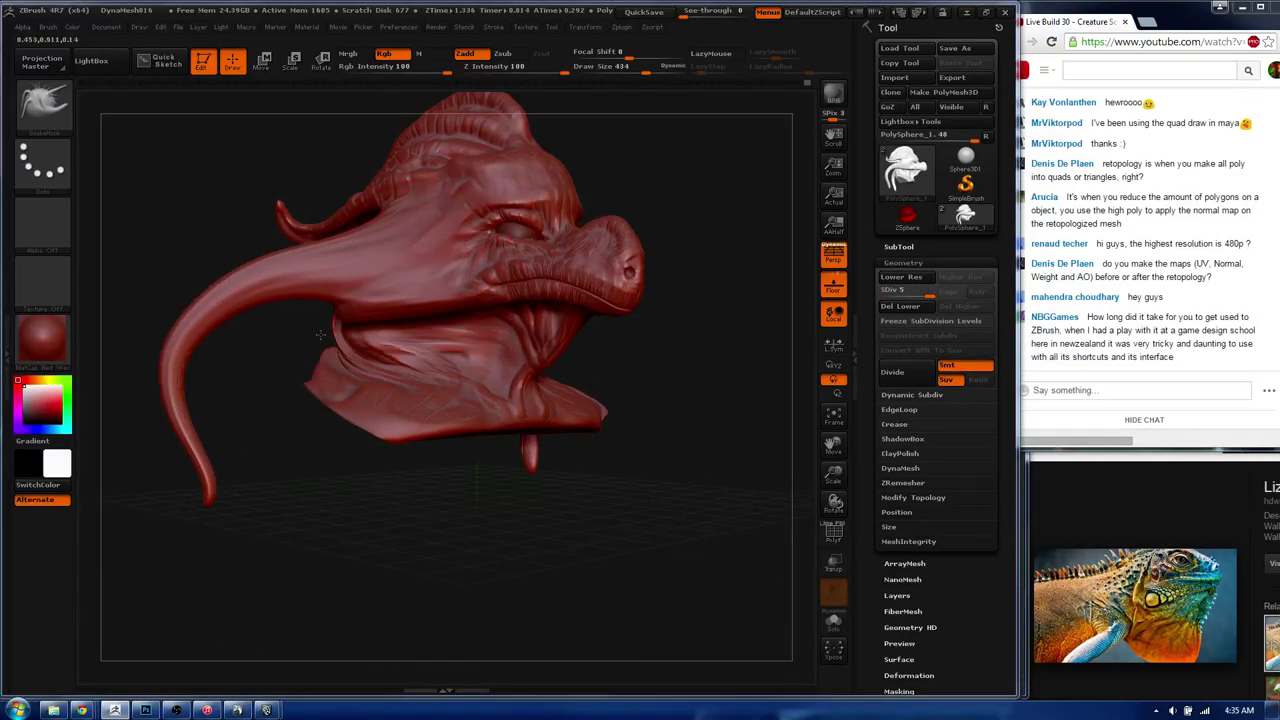
pyautogui.hotkey('ctrl', 'z')
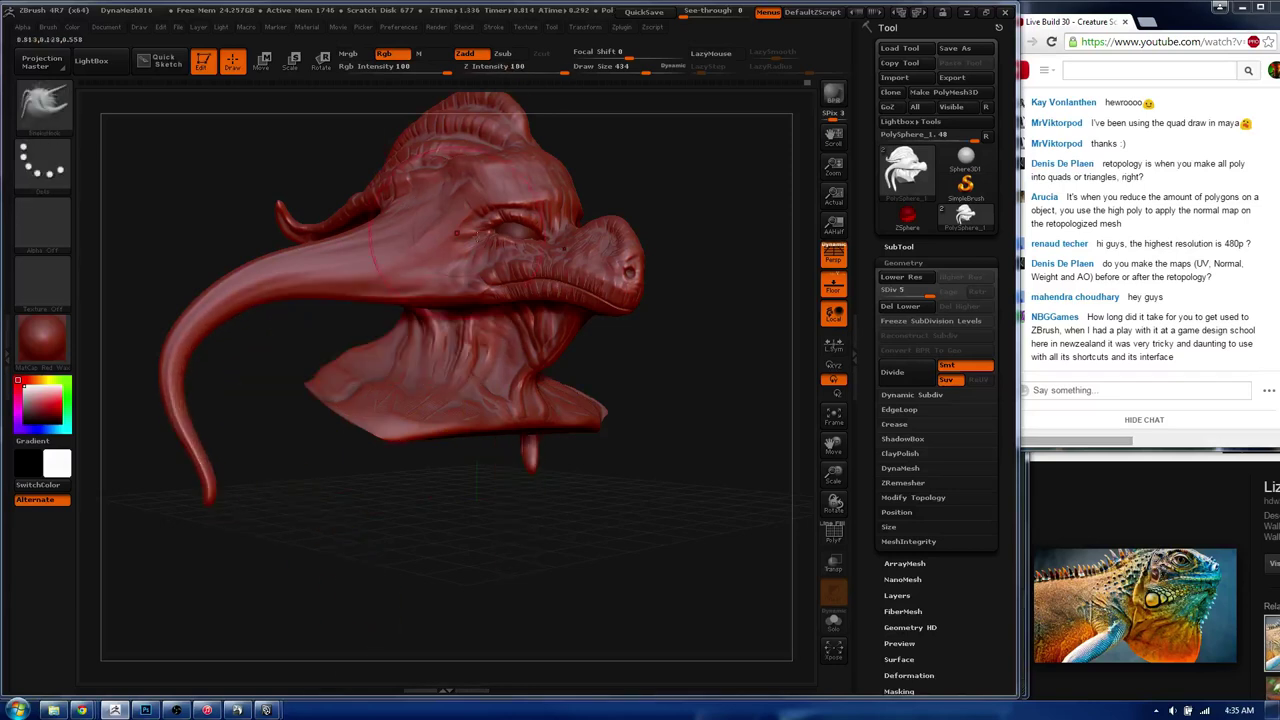
pyautogui.moveTo(337, 290); pyautogui.dragTo(334, 214)
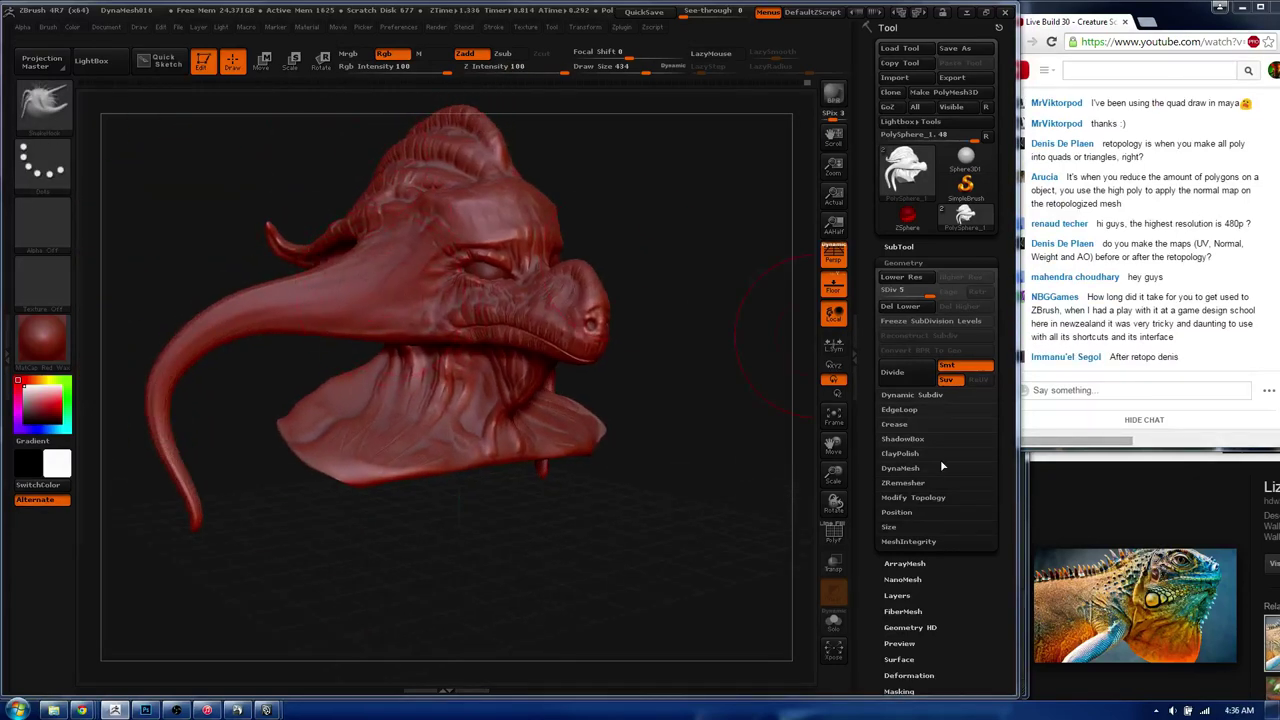
pyautogui.moveTo(403, 316); pyautogui.dragTo(440, 296)
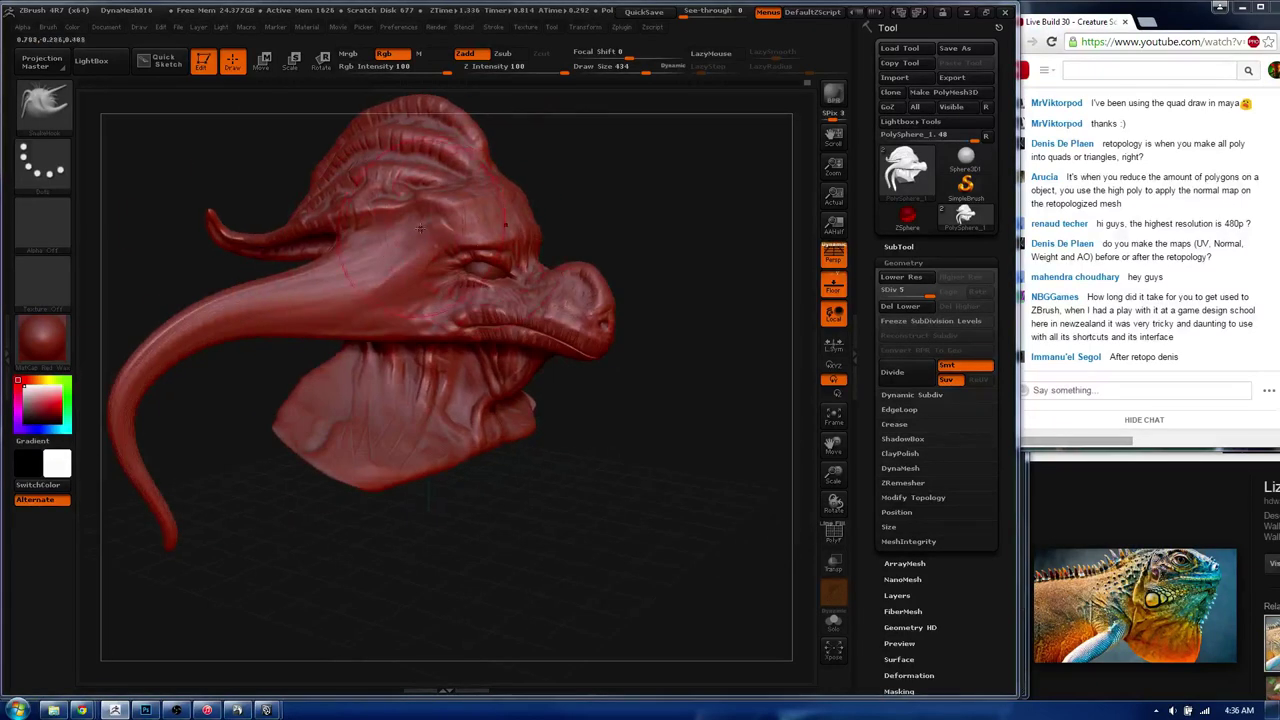
pyautogui.click(900, 467)
# - DynaMesh the bust at resolution 128: freeze subdivisions, delete lower levels, and project detail
pyautogui.click(908, 490)
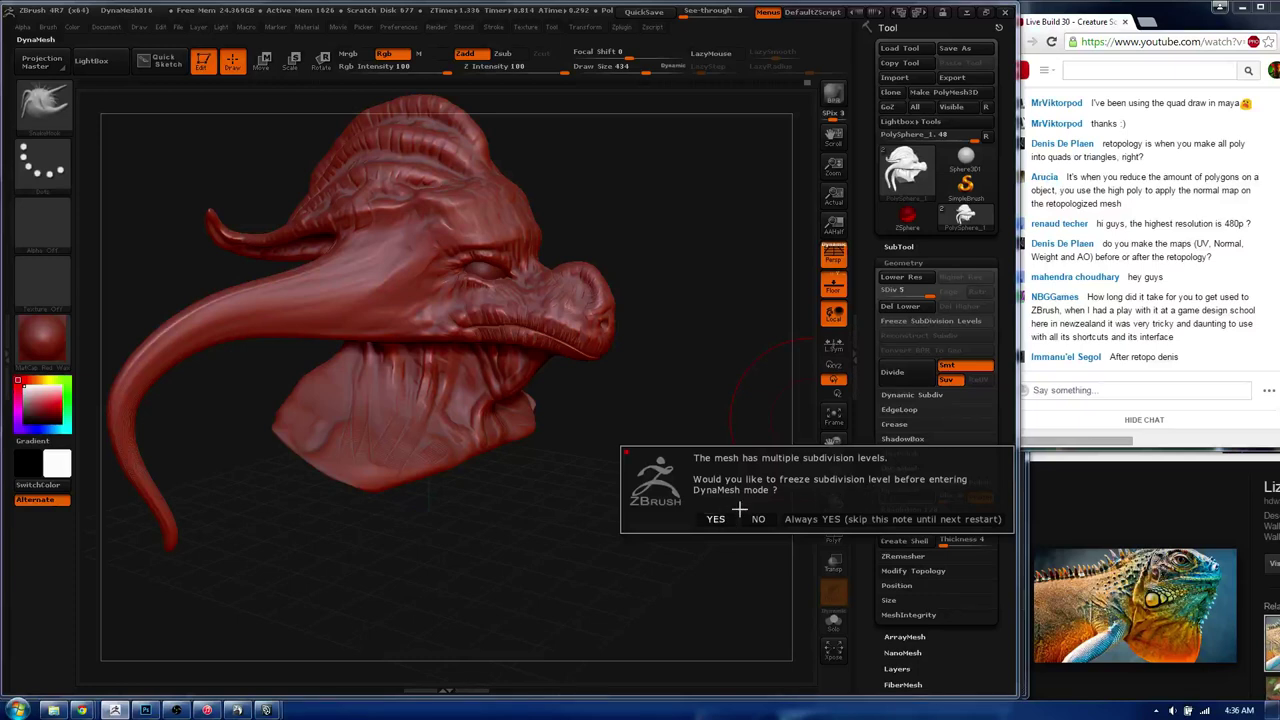
pyautogui.click(718, 518)
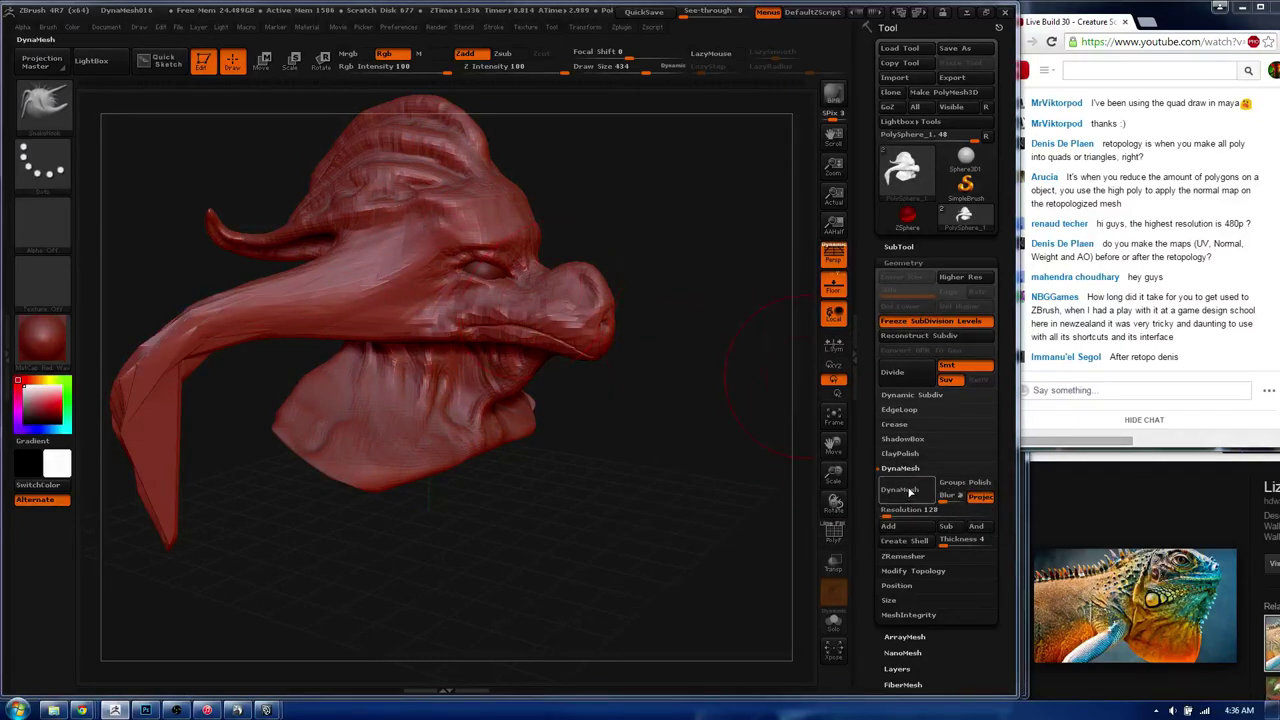
pyautogui.click(912, 493)
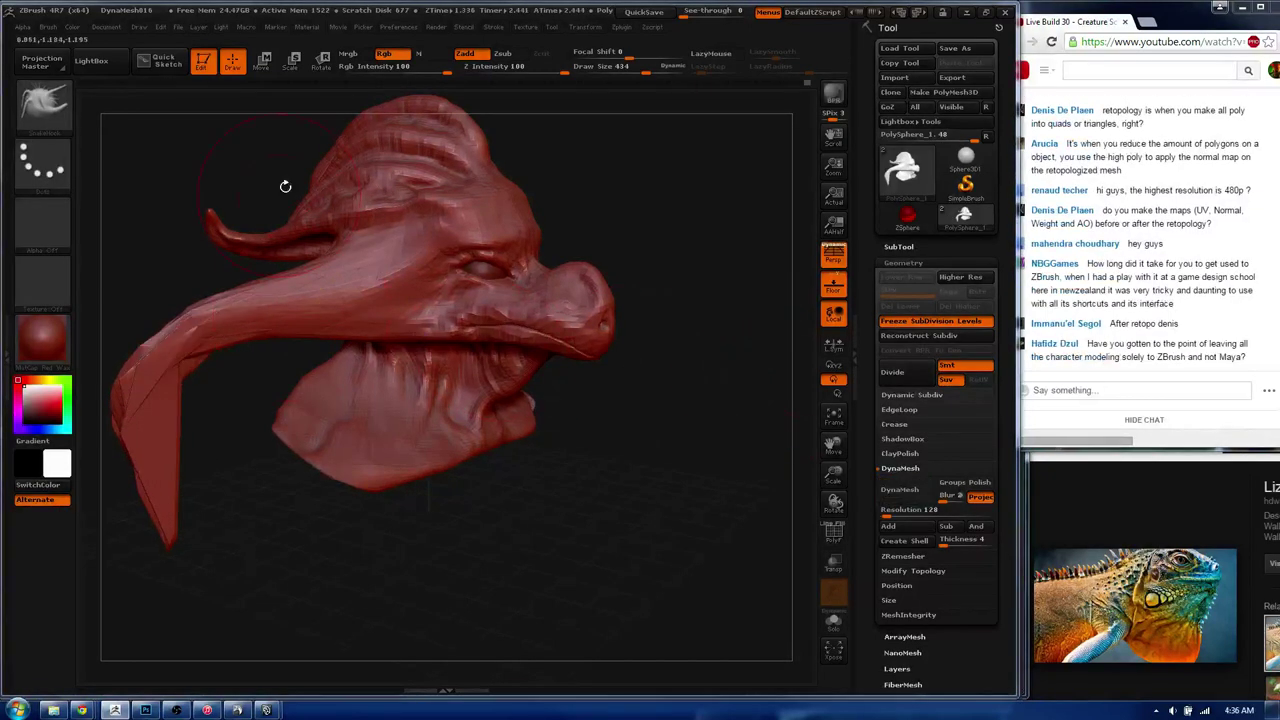
pyautogui.click(930, 320)
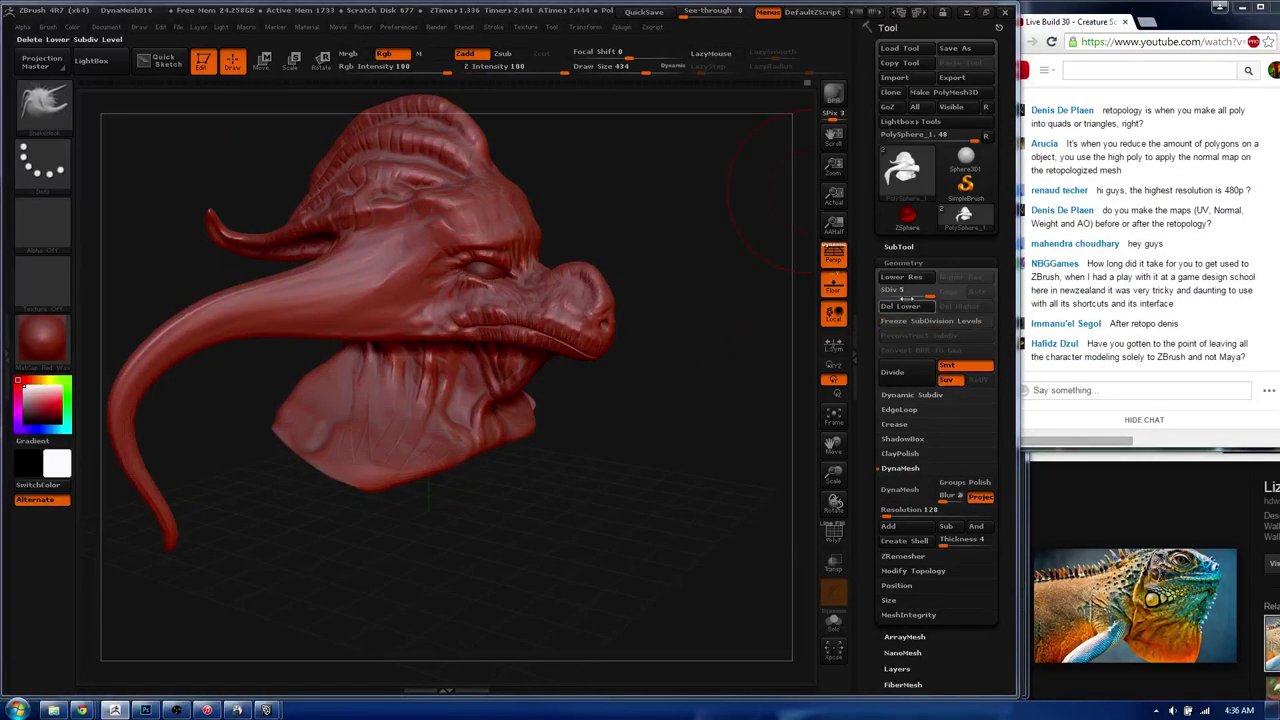
pyautogui.click(911, 308)
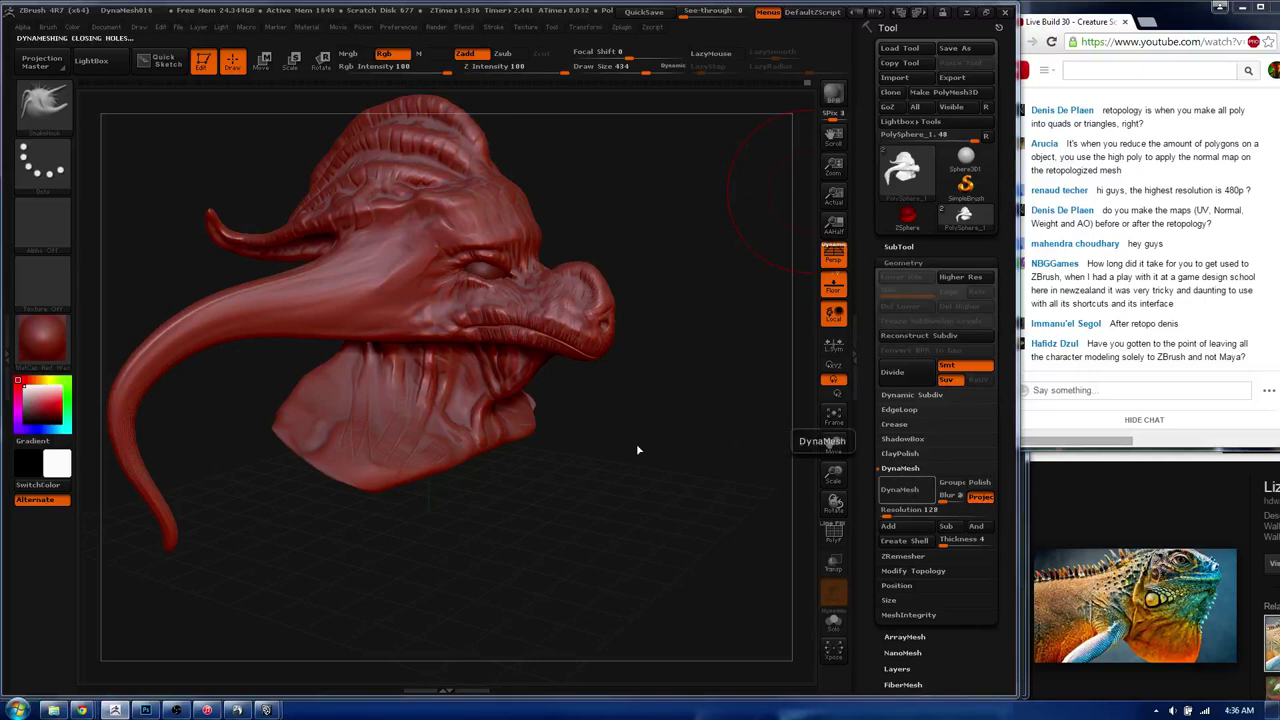
pyautogui.click(934, 484)
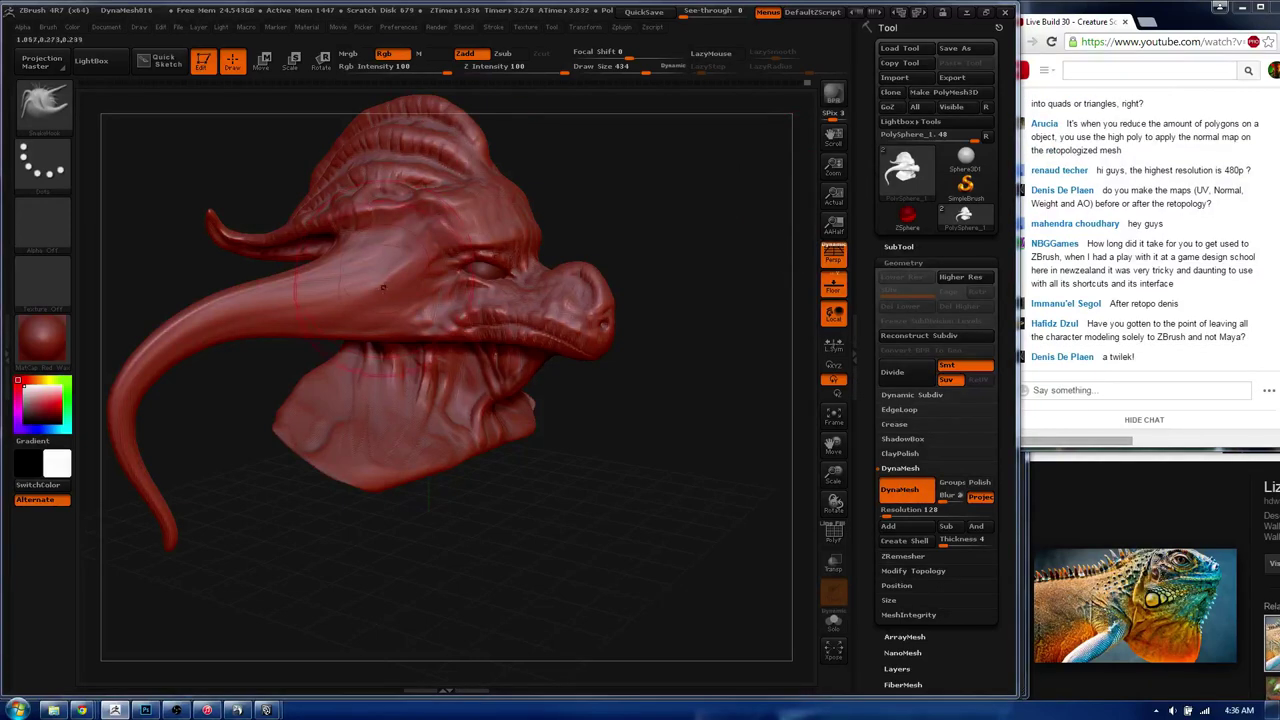
# - Rotate the bust, briefly switch to Maya, and return to ZBrush
pyautogui.moveTo(370, 270); pyautogui.dragTo(300, 290)
pyautogui.hotkey('alt', 'Tab')
pyautogui.click(640, 325)
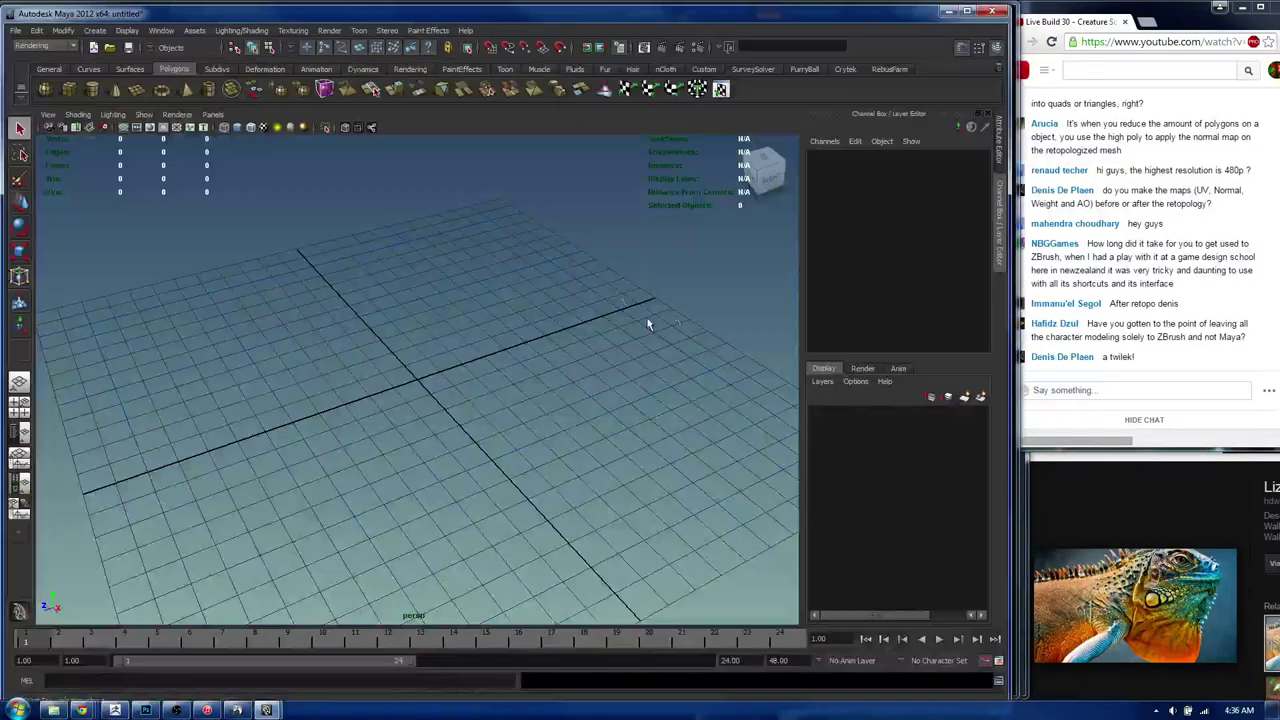
pyautogui.hotkey('alt', 'Tab')
# - Orbit and zoom so the head and tendril root fill the canvas for inspection
pyautogui.click(448, 330)
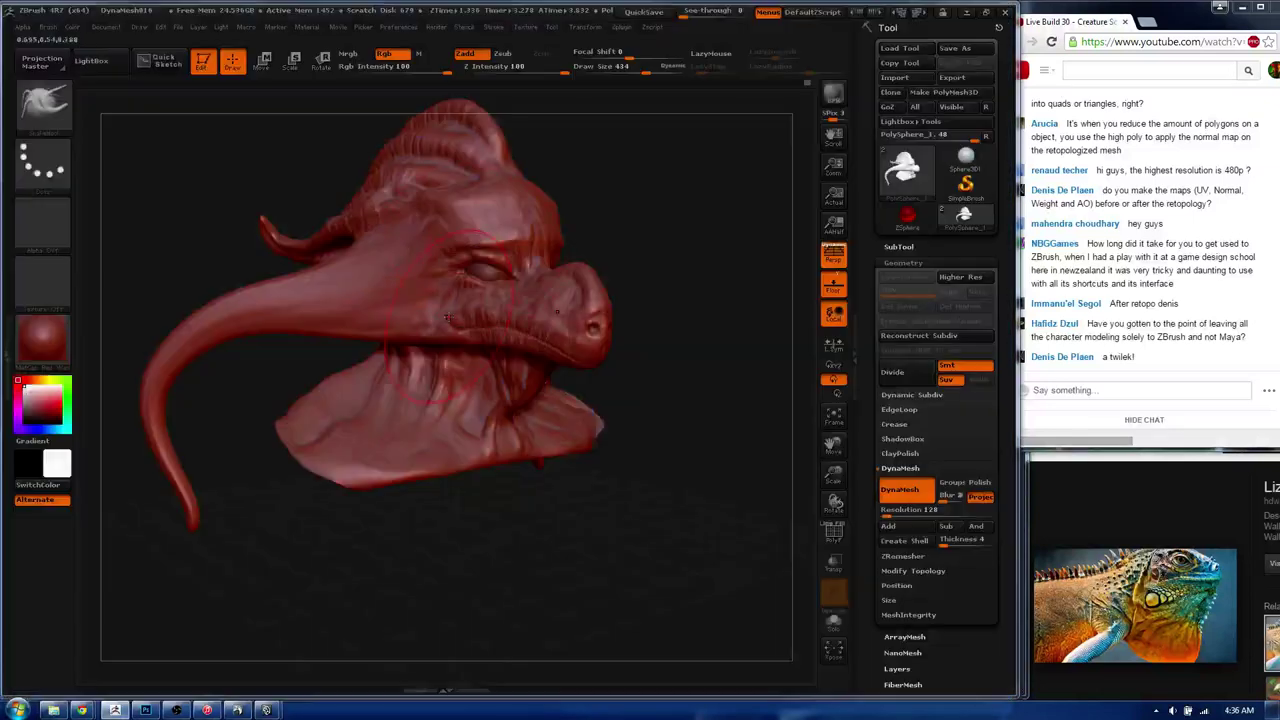
pyautogui.moveTo(430, 480)
pyautogui.mouseDown()
pyautogui.moveTo(502, 228)
pyautogui.moveTo(421, 314)
pyautogui.mouseUp()
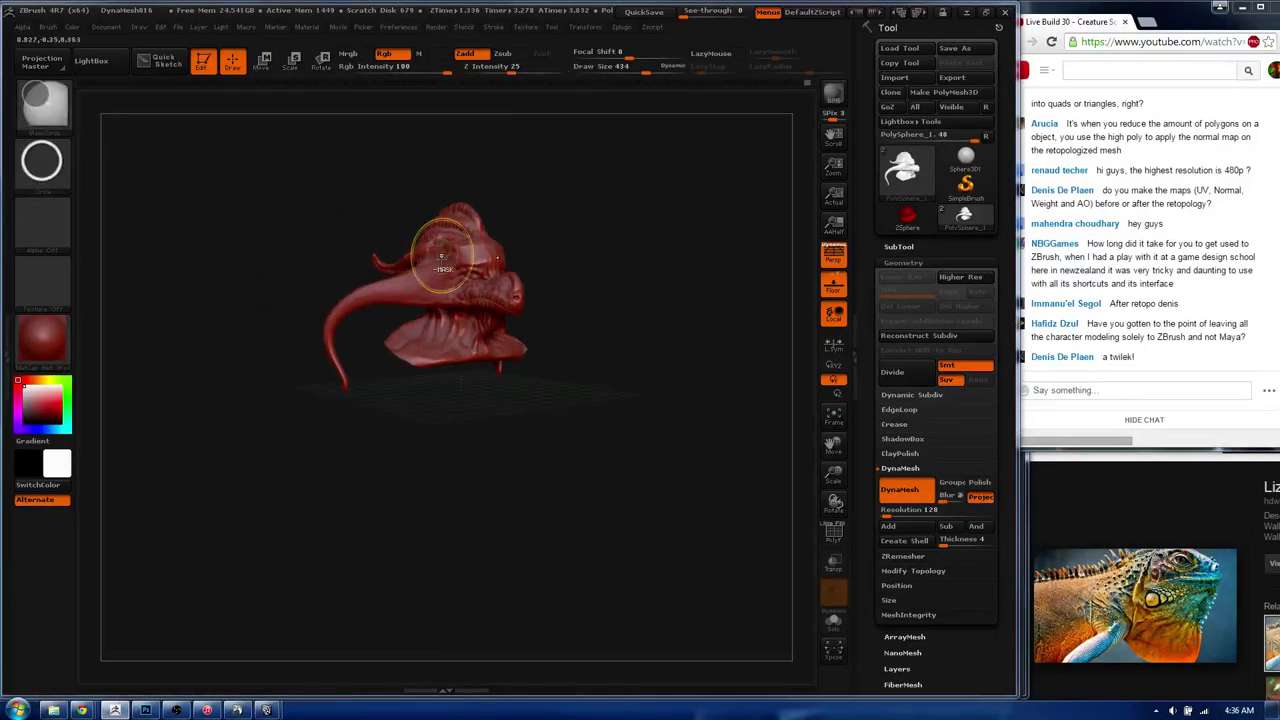
pyautogui.moveTo(432, 232); pyautogui.dragTo(505, 165)
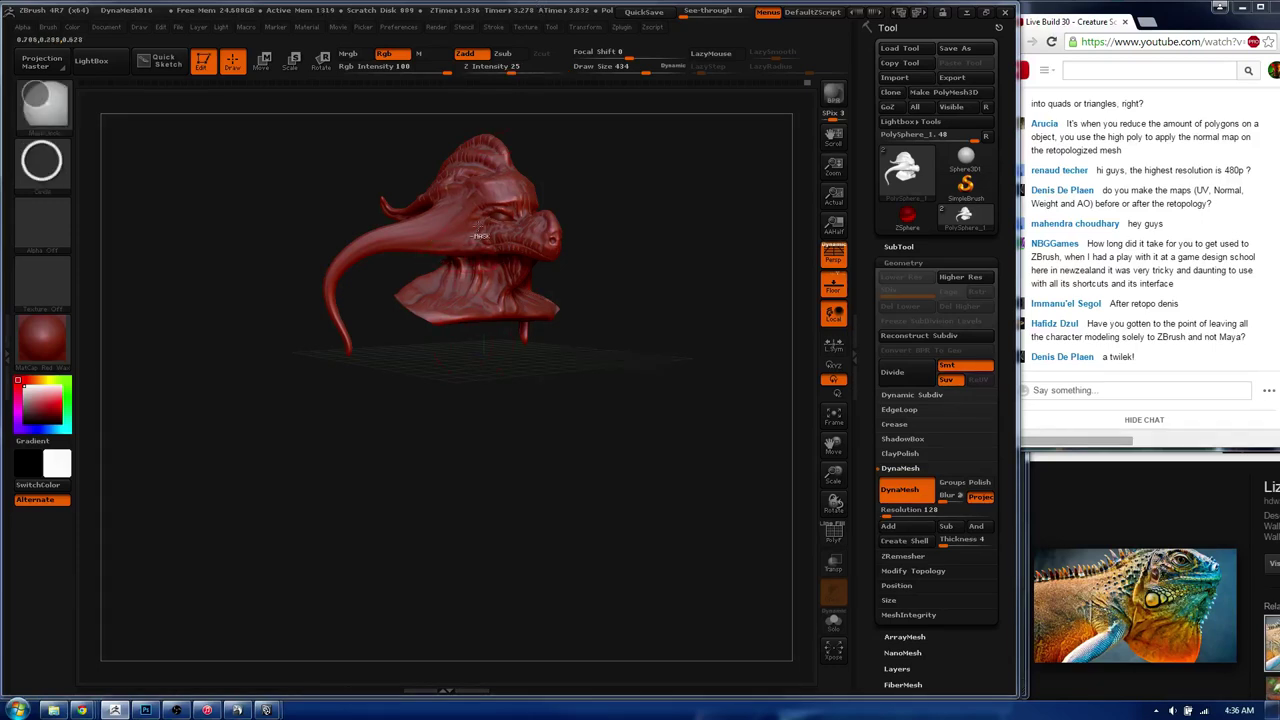
pyautogui.keyDown('alt'); pyautogui.moveTo(453, 262); pyautogui.dragTo(435, 330); pyautogui.keyUp('alt')
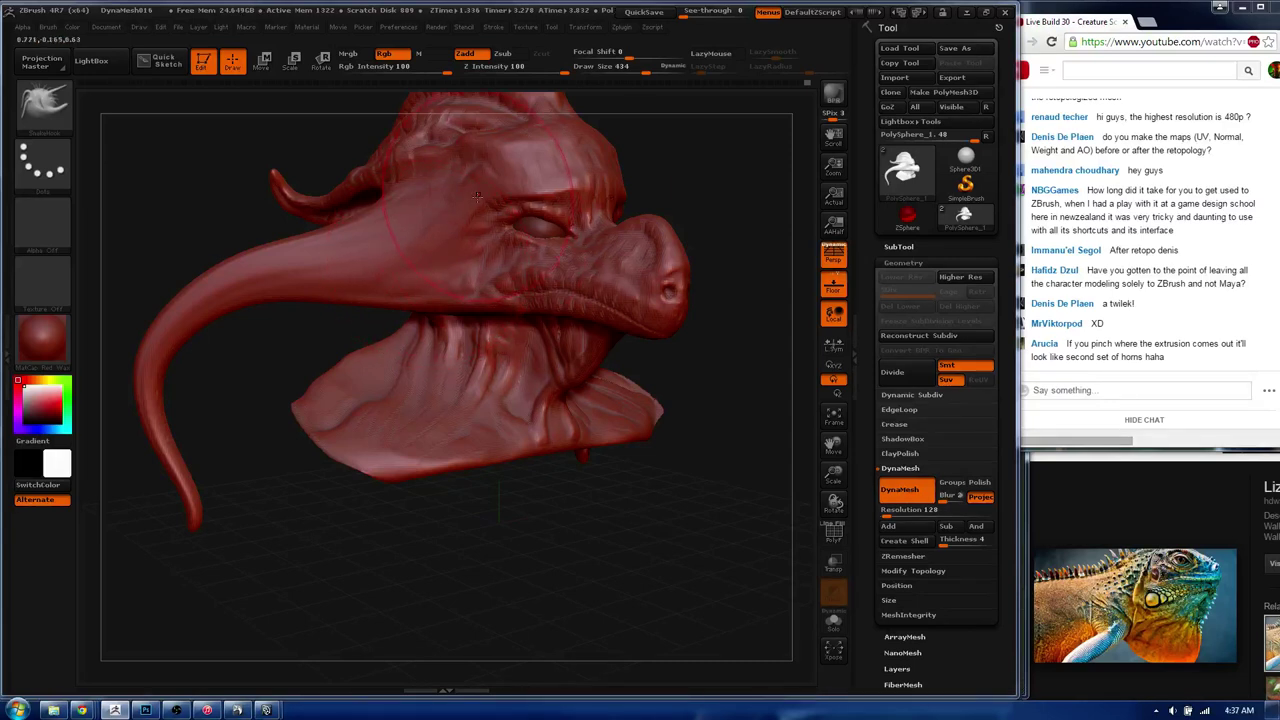
pyautogui.moveTo(371, 334)
pyautogui.mouseDown()
pyautogui.moveTo(427, 287)
pyautogui.moveTo(455, 238)
pyautogui.moveTo(643, 260)
pyautogui.mouseUp()
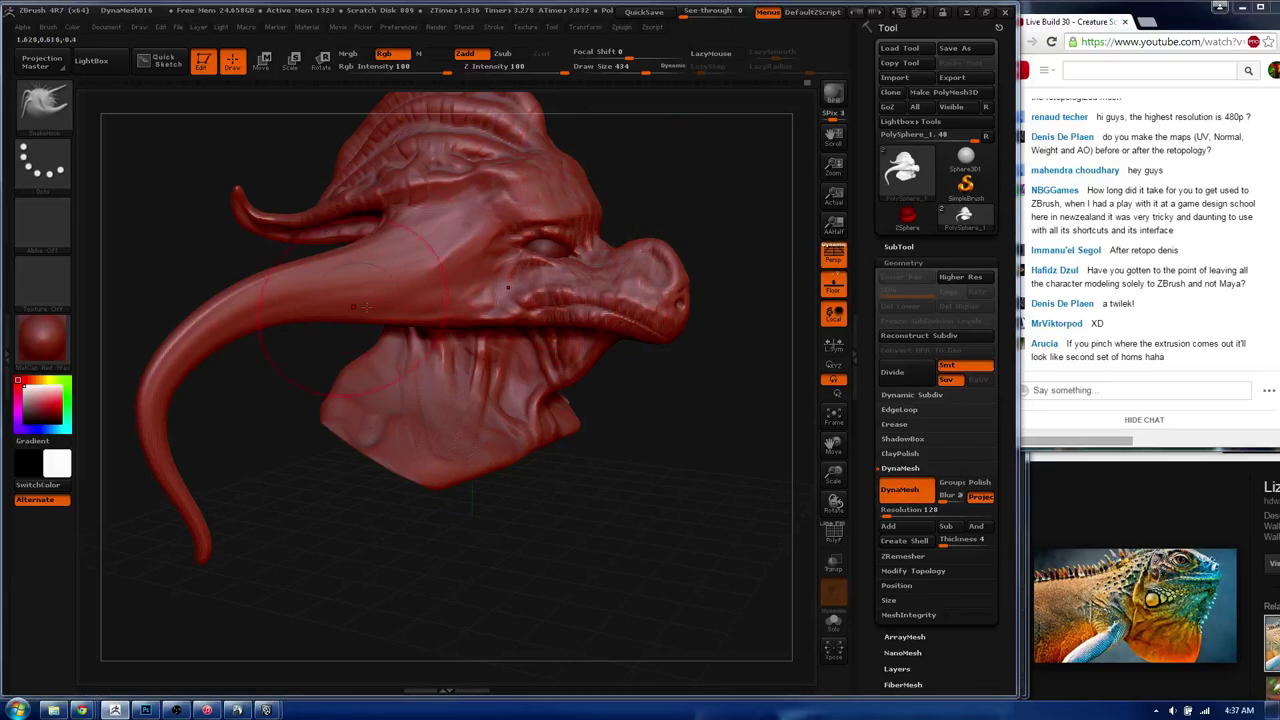
pyautogui.moveTo(388, 263); pyautogui.dragTo(340, 301)
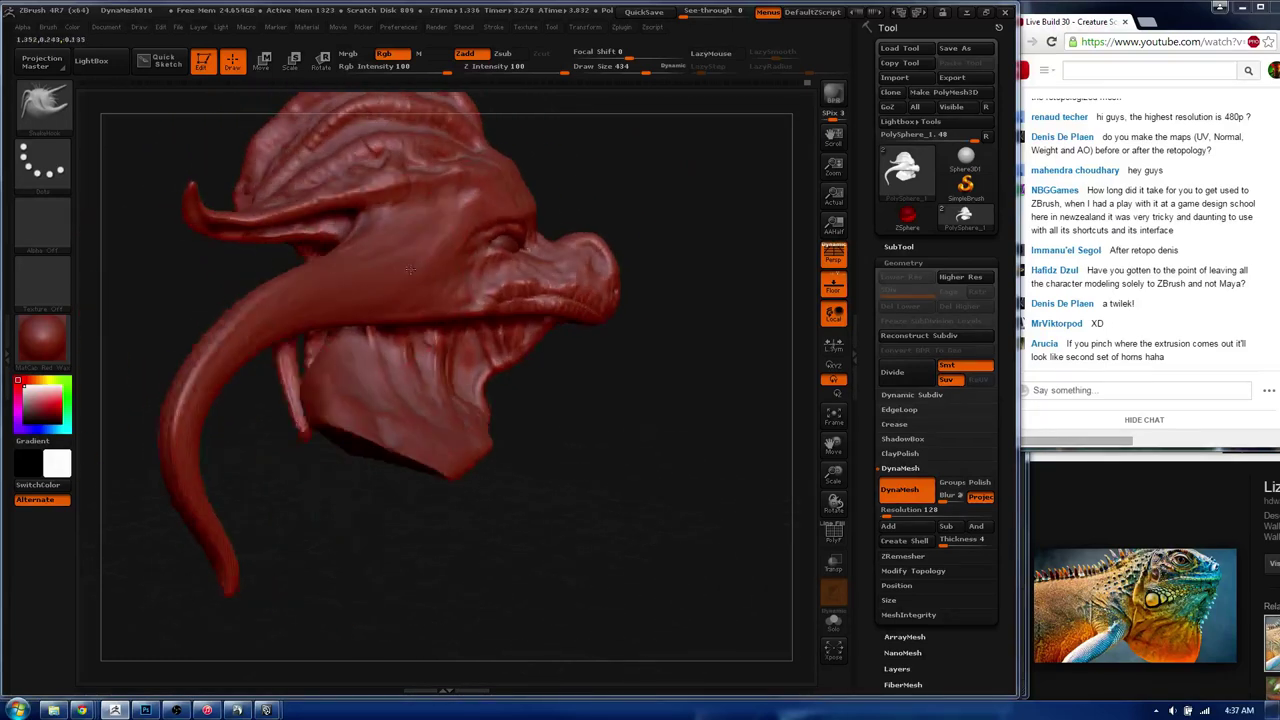
# - Select the ClayBuildup brush and reduce its size to 93
pyautogui.press('b')
pyautogui.press('s')
pyautogui.press('t')
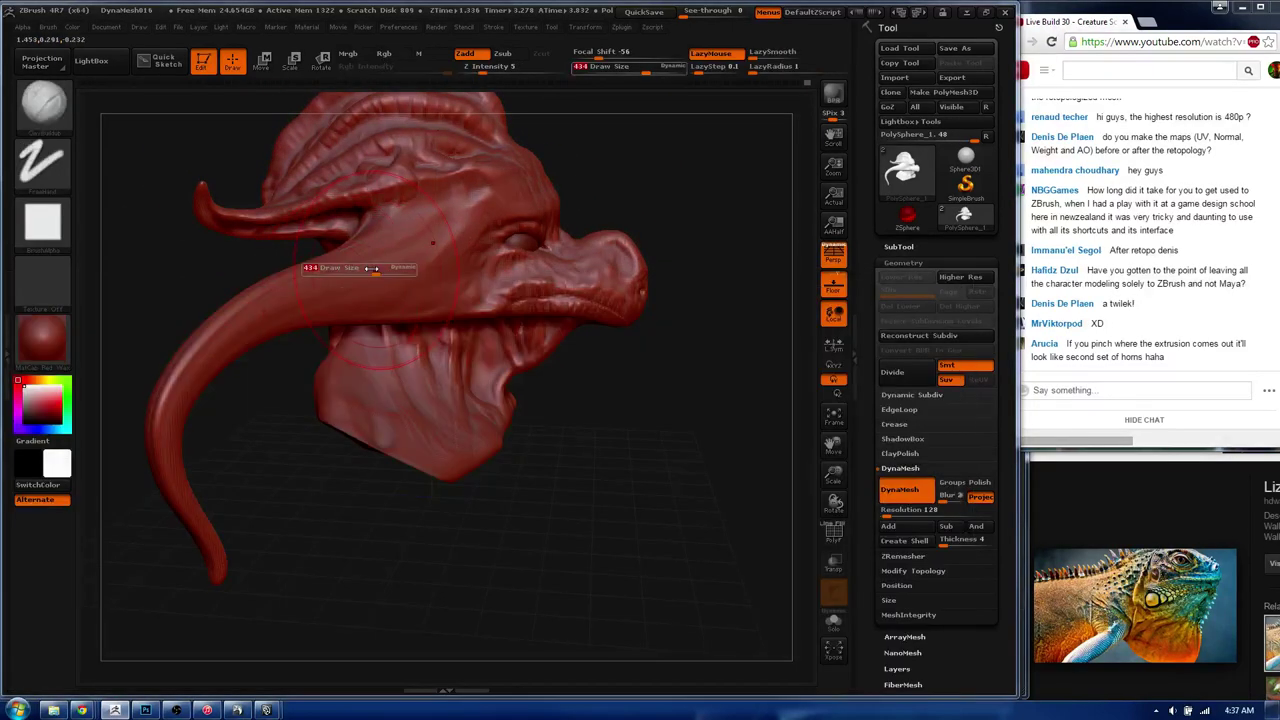
pyautogui.press('s')
pyautogui.moveTo(343, 275); pyautogui.dragTo(330, 276)
# - Carve creases along the top and lower middle of the tongue, then soften its striations
pyautogui.moveTo(230, 340)
pyautogui.mouseDown()
pyautogui.moveTo(172, 395)
pyautogui.moveTo(420, 268)
pyautogui.mouseUp()
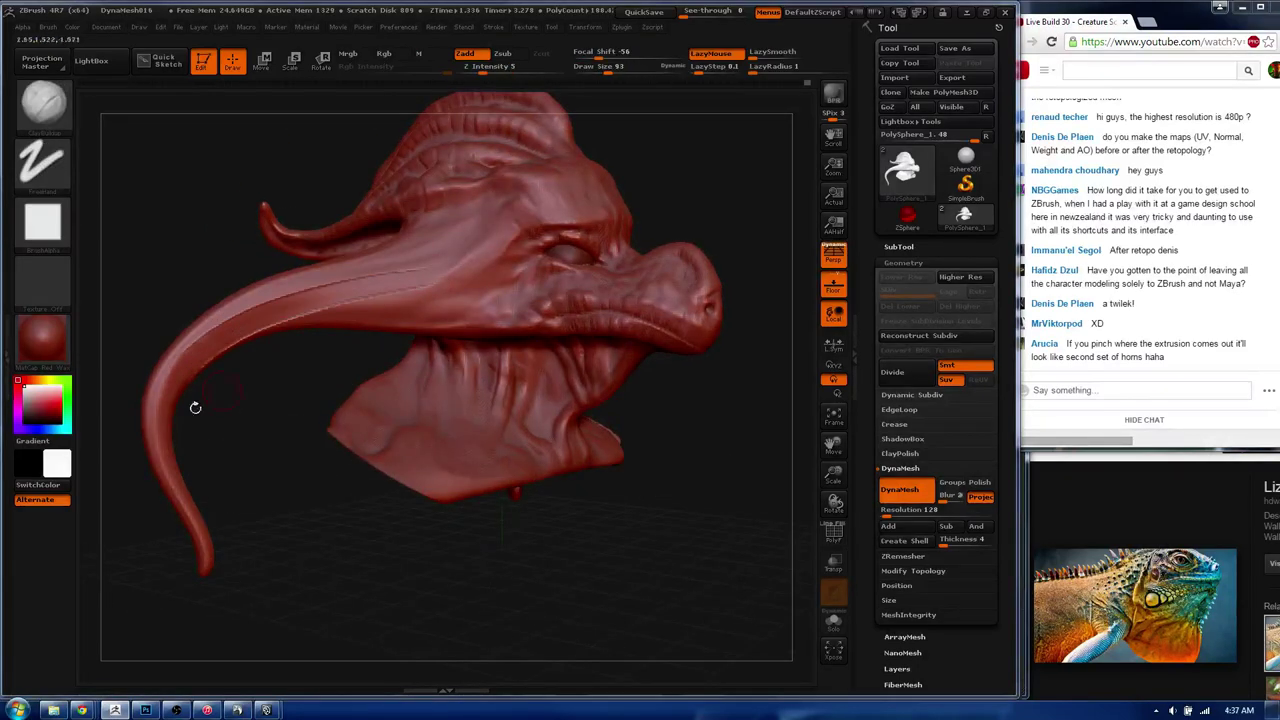
pyautogui.moveTo(186, 355); pyautogui.dragTo(465, 225)
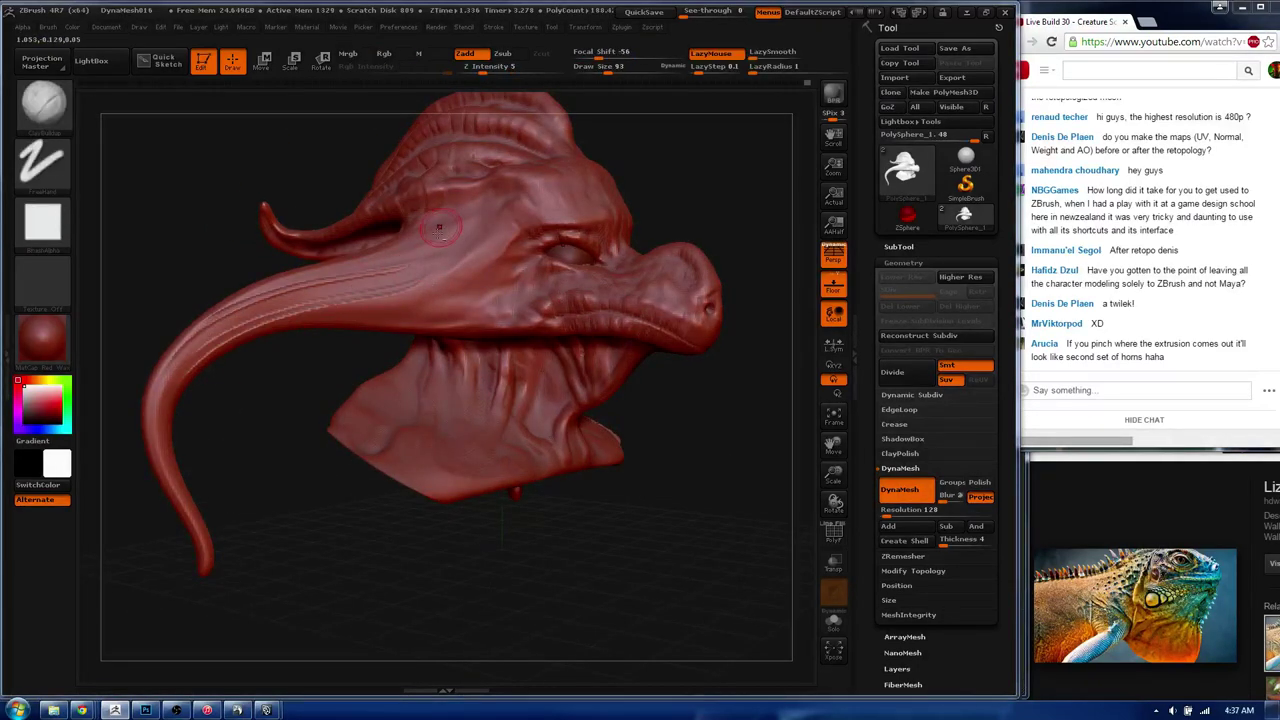
pyautogui.moveTo(280, 322); pyautogui.dragTo(475, 282)
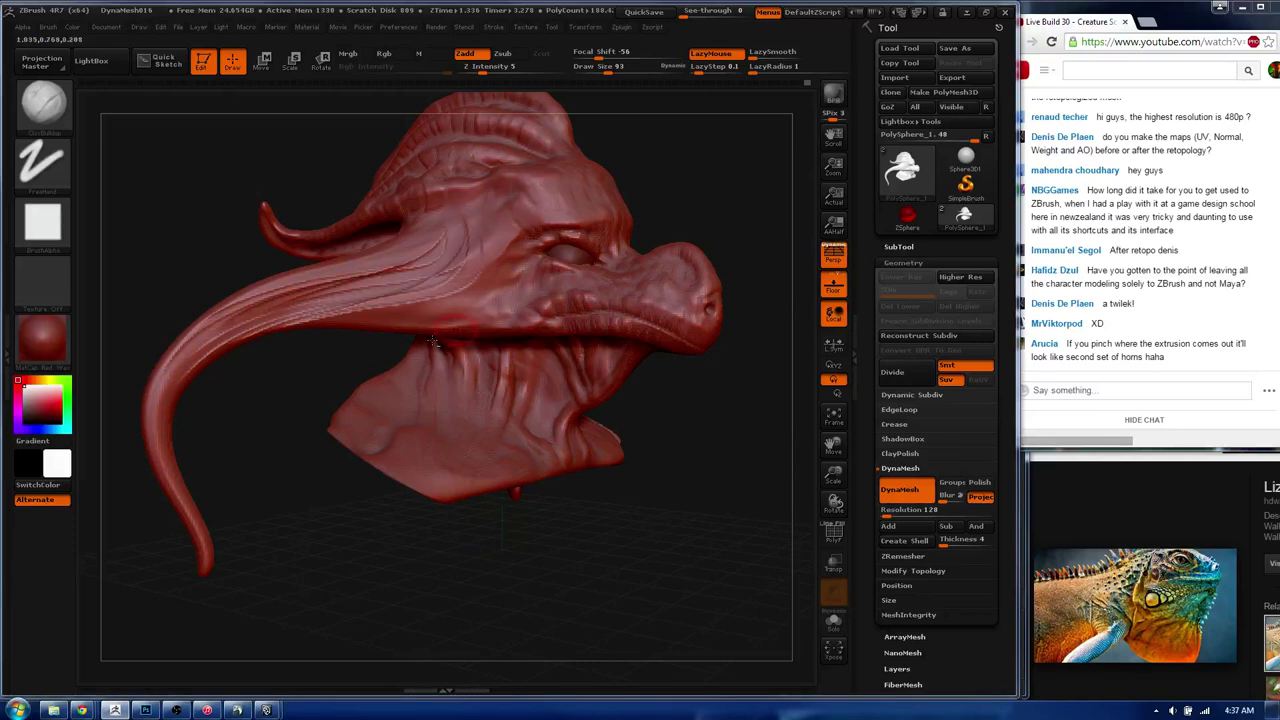
pyautogui.keyDown('shift'); pyautogui.moveTo(285, 322); pyautogui.dragTo(460, 250); pyautogui.keyUp('shift')
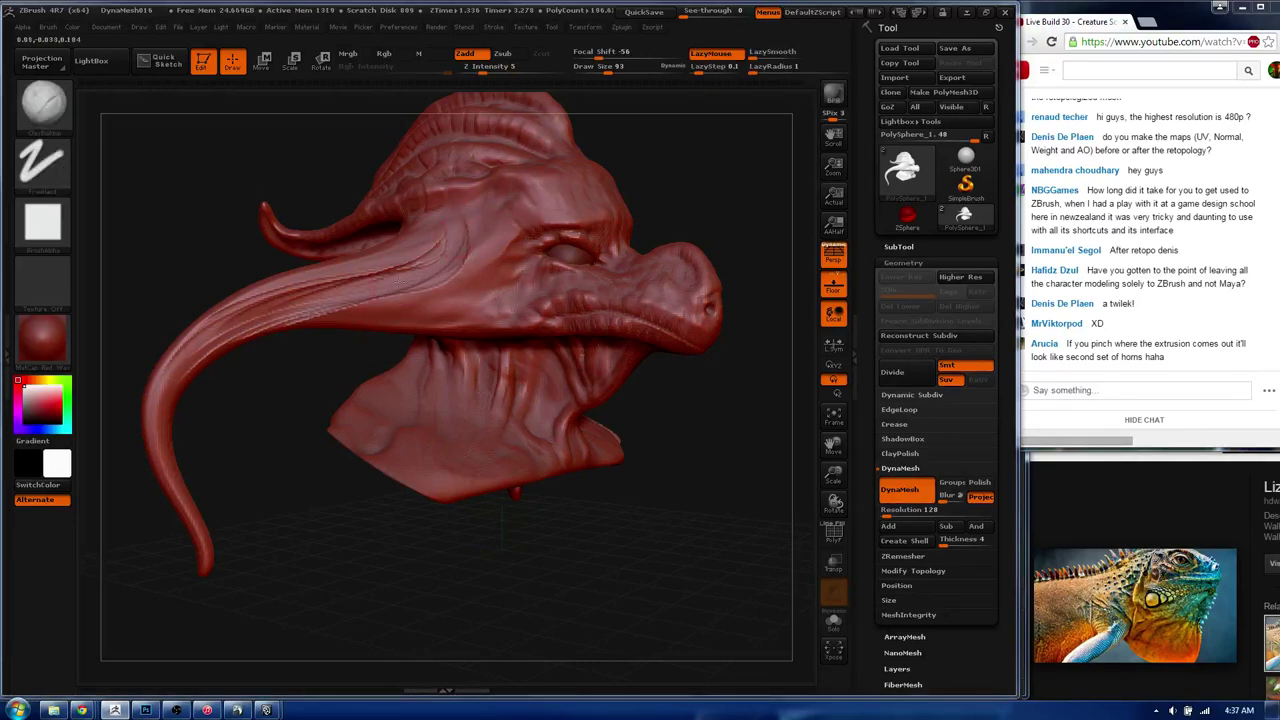
pyautogui.press('space')
pyautogui.moveTo(720, 450); pyautogui.dragTo(800, 455)
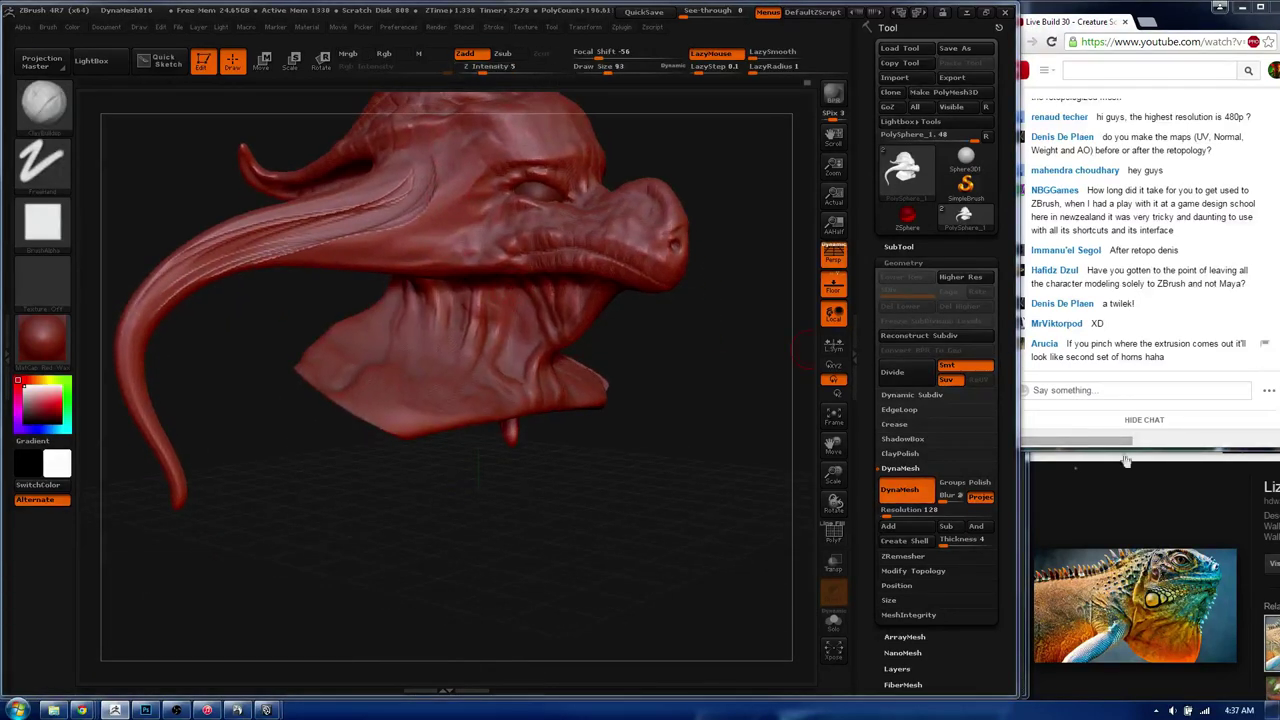
# - Move and widen the browser, then browse the naga image results
pyautogui.click(1088, 187)
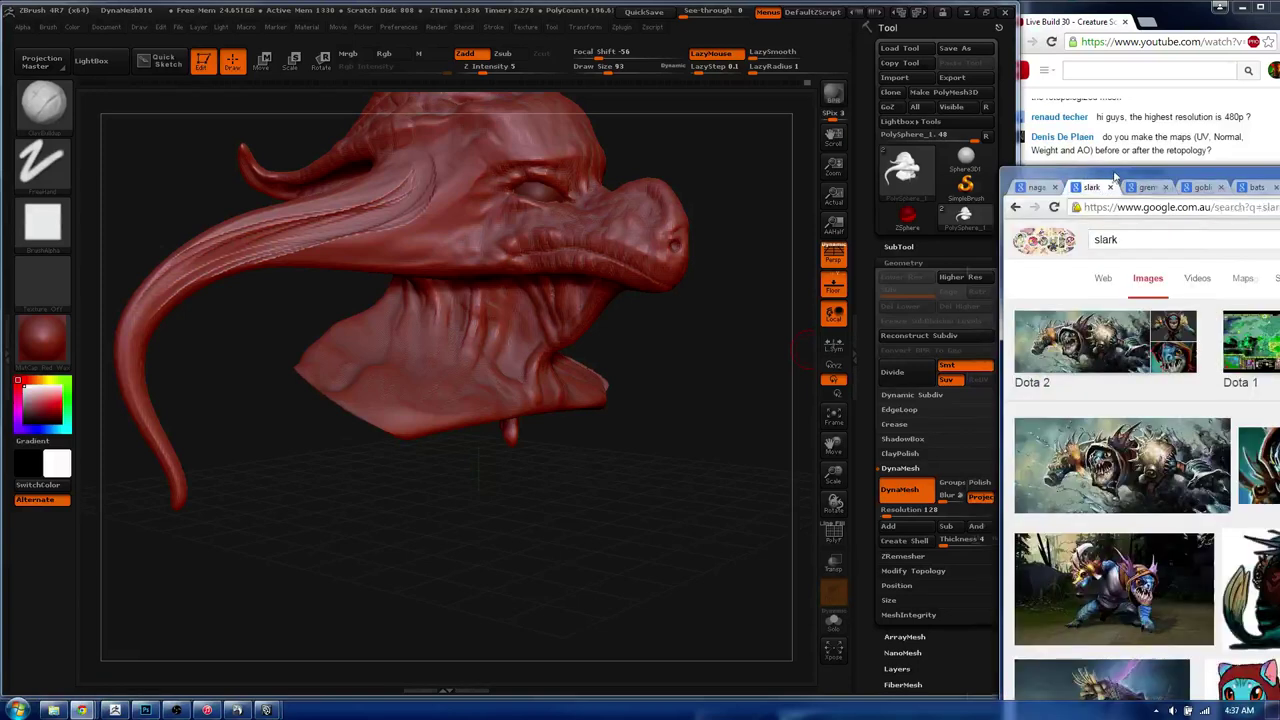
pyautogui.moveTo(1127, 180)
pyautogui.mouseDown()
pyautogui.moveTo(505, 128)
pyautogui.moveTo(451, 112)
pyautogui.mouseUp()
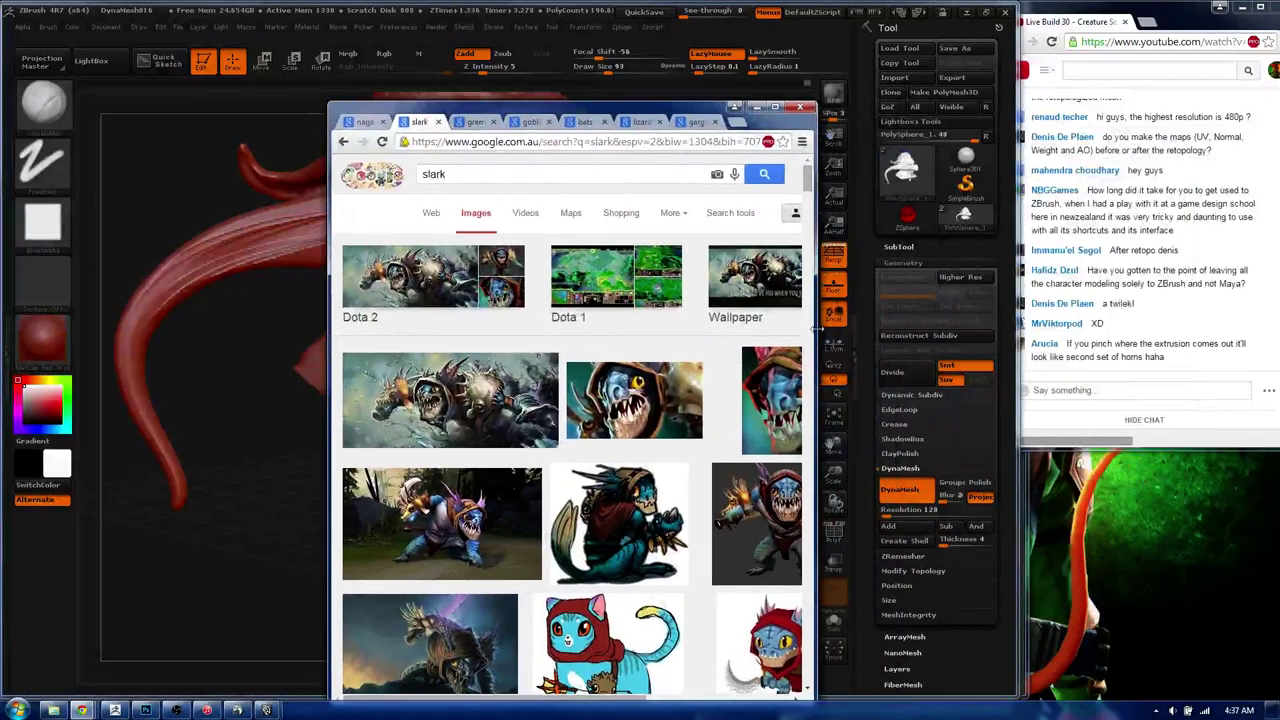
pyautogui.moveTo(817, 328); pyautogui.dragTo(1102, 330)
pyautogui.click(392, 124)
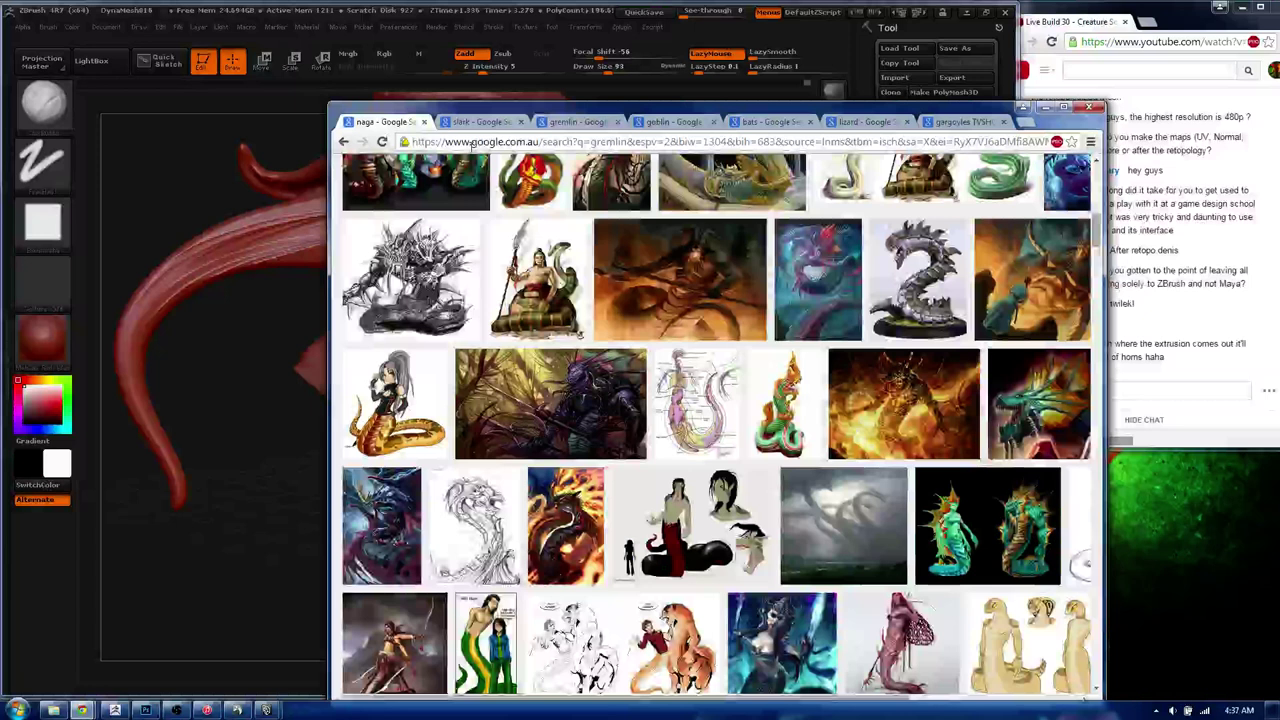
pyautogui.moveTo(1100, 245); pyautogui.dragTo(1097, 228)
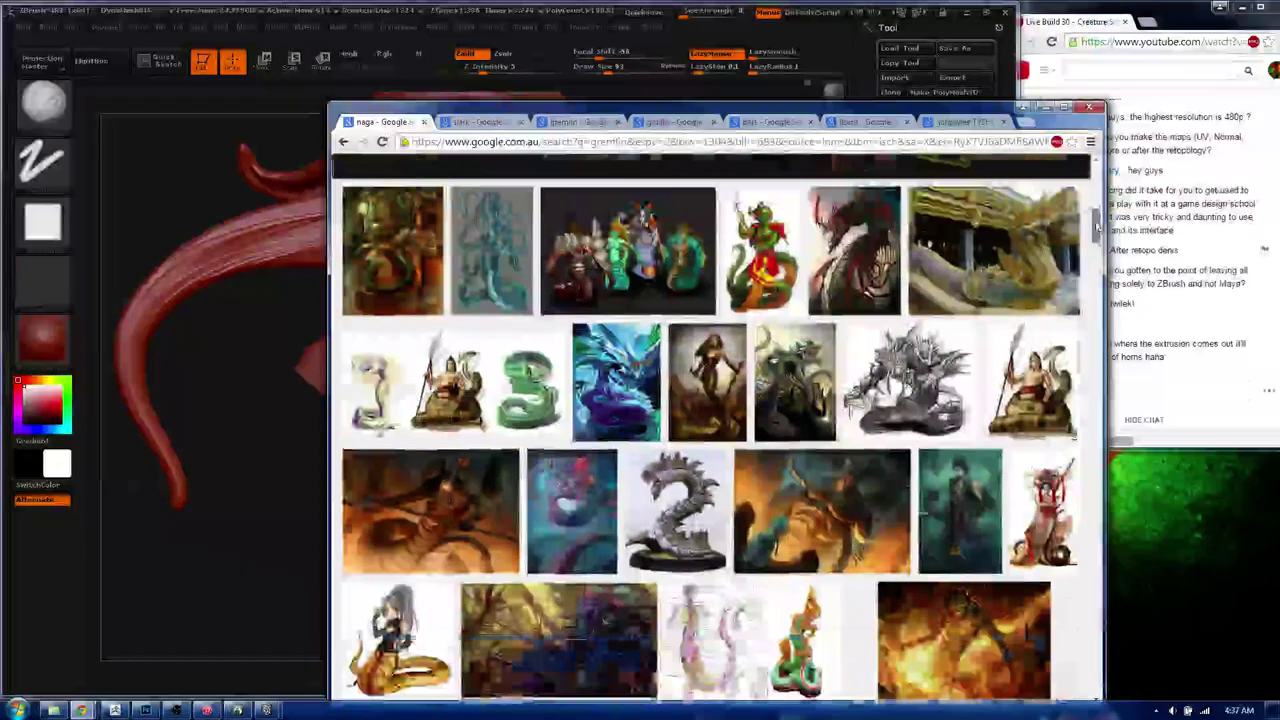
pyautogui.scroll(2, 1070, 232)
pyautogui.scroll(2, 1041, 237)
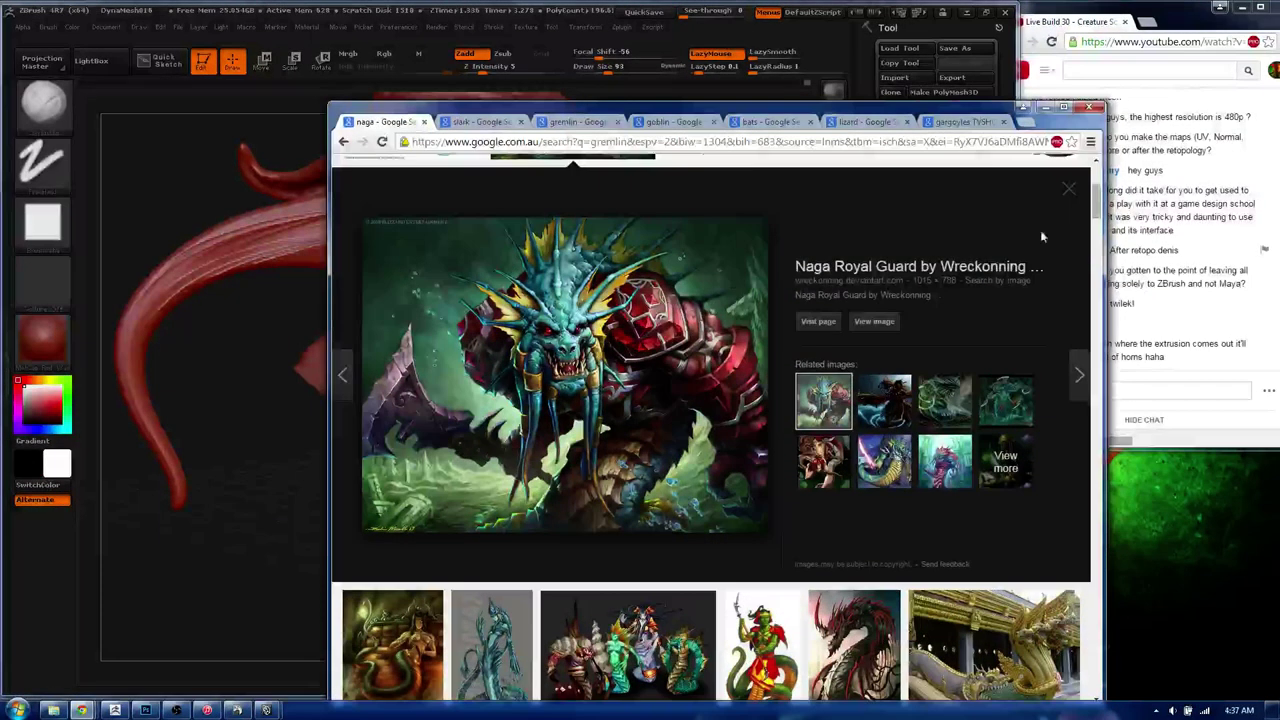
pyautogui.scroll(3, 1098, 210)
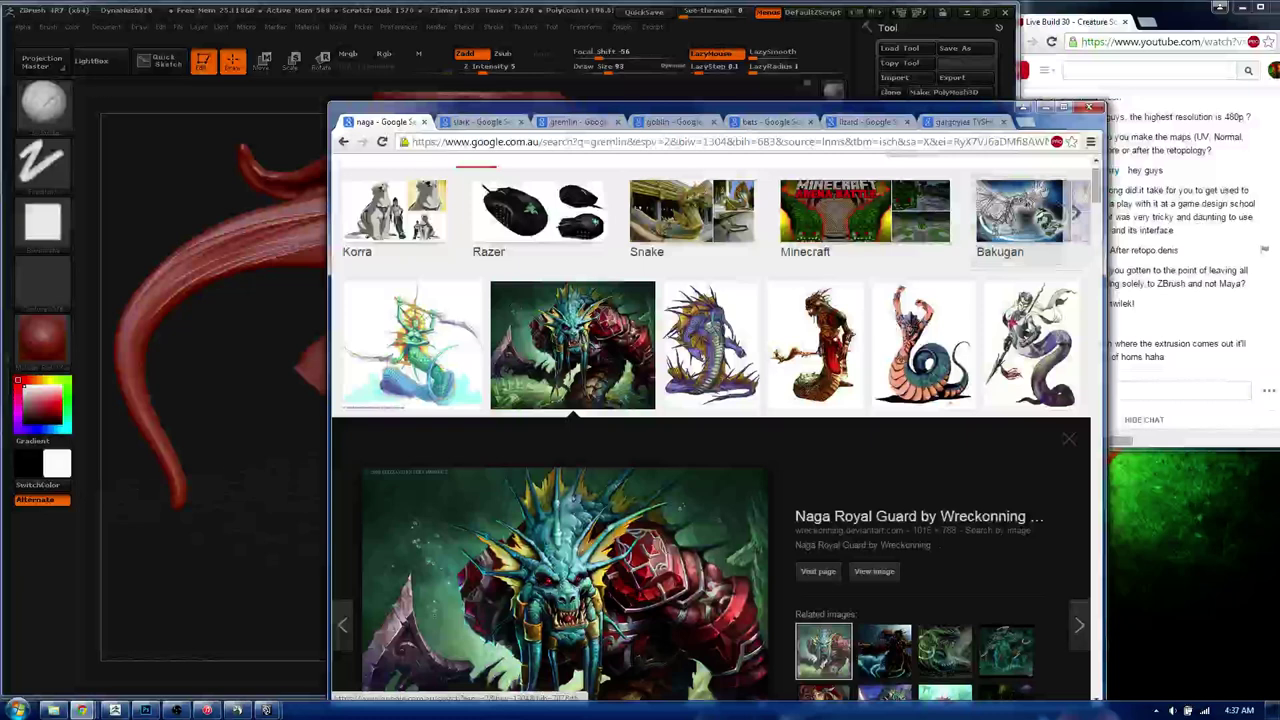
# - Park the browser at the lower right and resume turning the head in ZBrush
pyautogui.moveTo(700, 106); pyautogui.dragTo(760, 134)
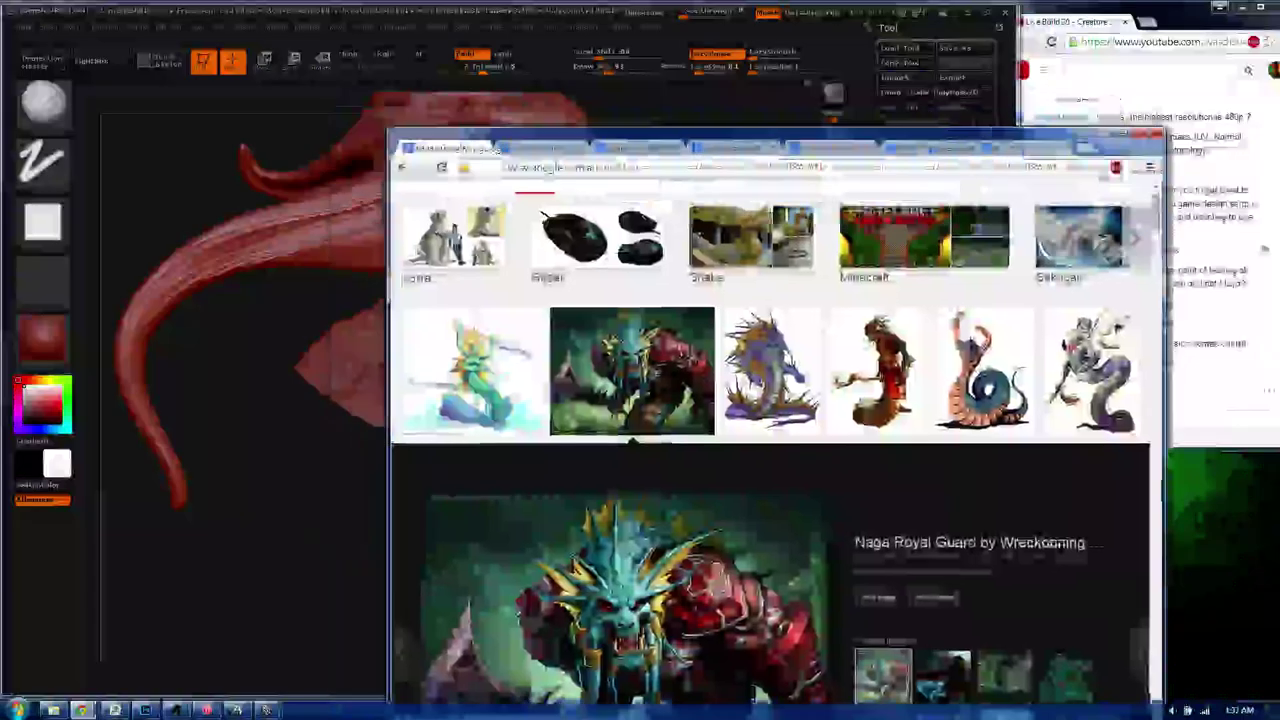
pyautogui.moveTo(560, 135); pyautogui.dragTo(1222, 287)
pyautogui.moveTo(600, 560); pyautogui.dragTo(660, 560)
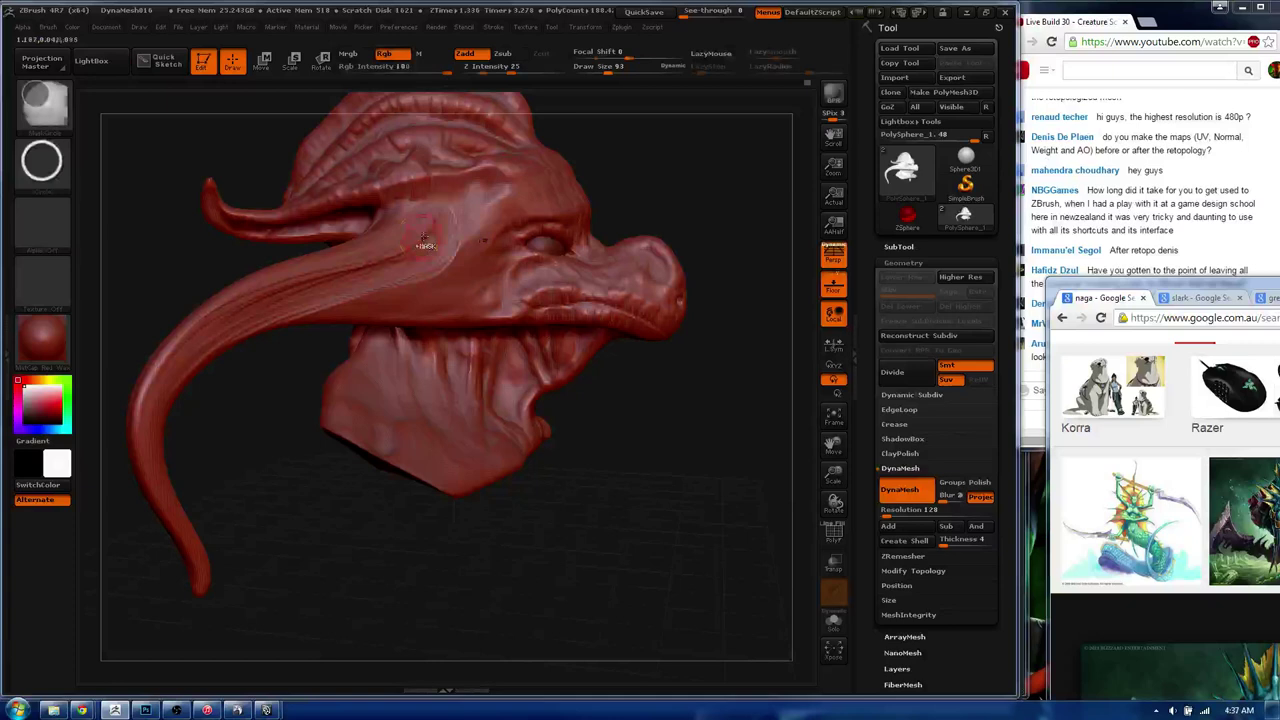
# - Switch to the Dam_Standard brush and smooth the neck wrinkles below the jaw
pyautogui.moveTo(441, 229)
pyautogui.mouseDown()
pyautogui.moveTo(430, 237)
pyautogui.moveTo(475, 365)
pyautogui.mouseUp()
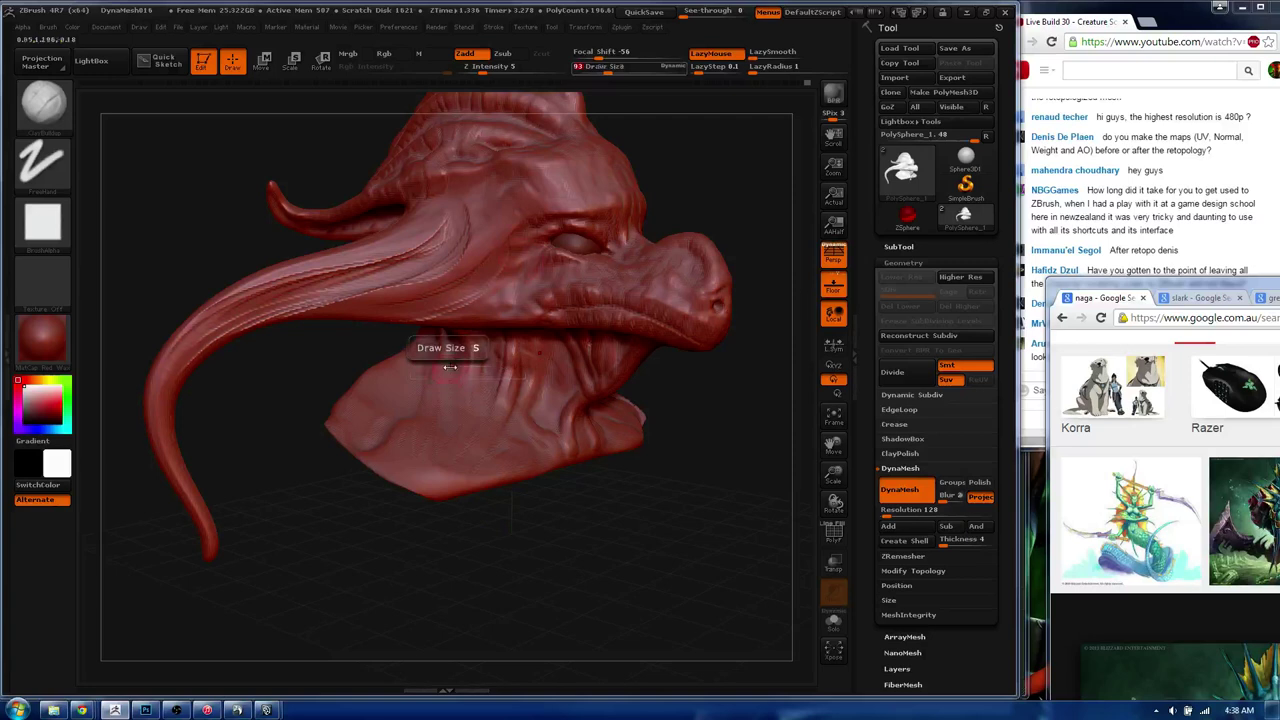
pyautogui.press('b')
pyautogui.press('d')
pyautogui.press('s')
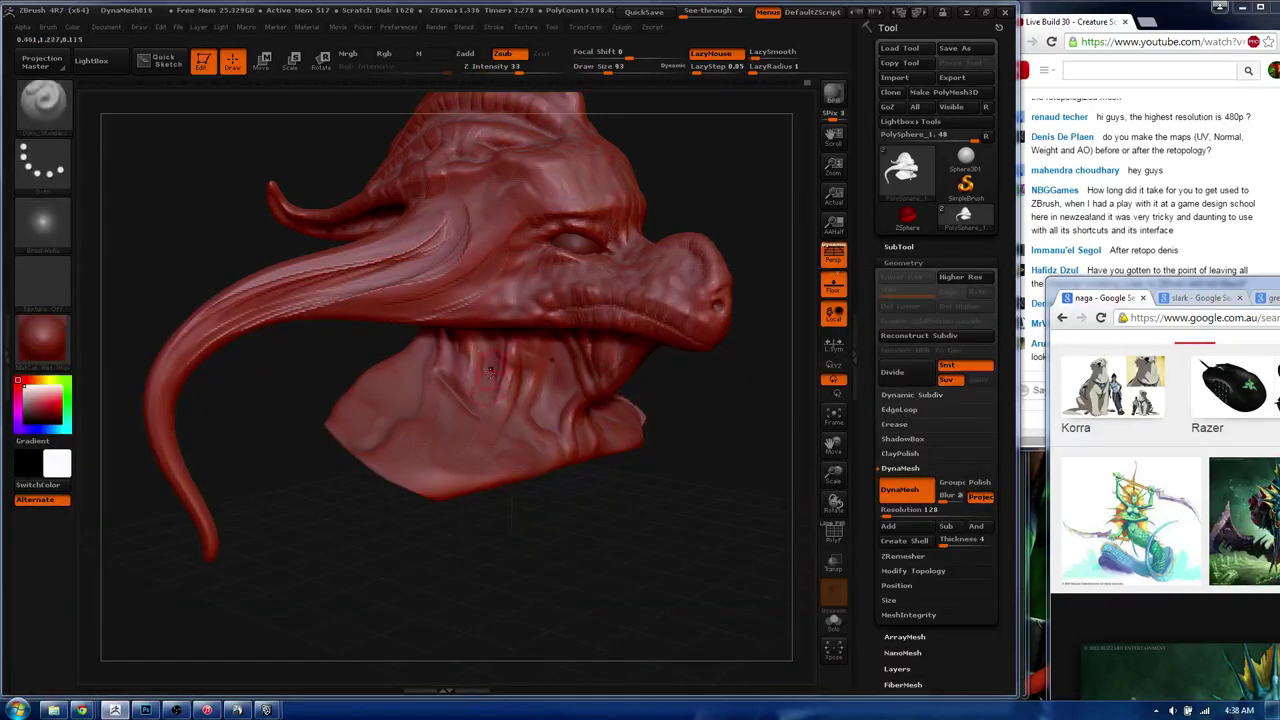
pyautogui.keyDown('shift'); pyautogui.moveTo(443, 349); pyautogui.dragTo(466, 418); pyautogui.keyUp('shift')
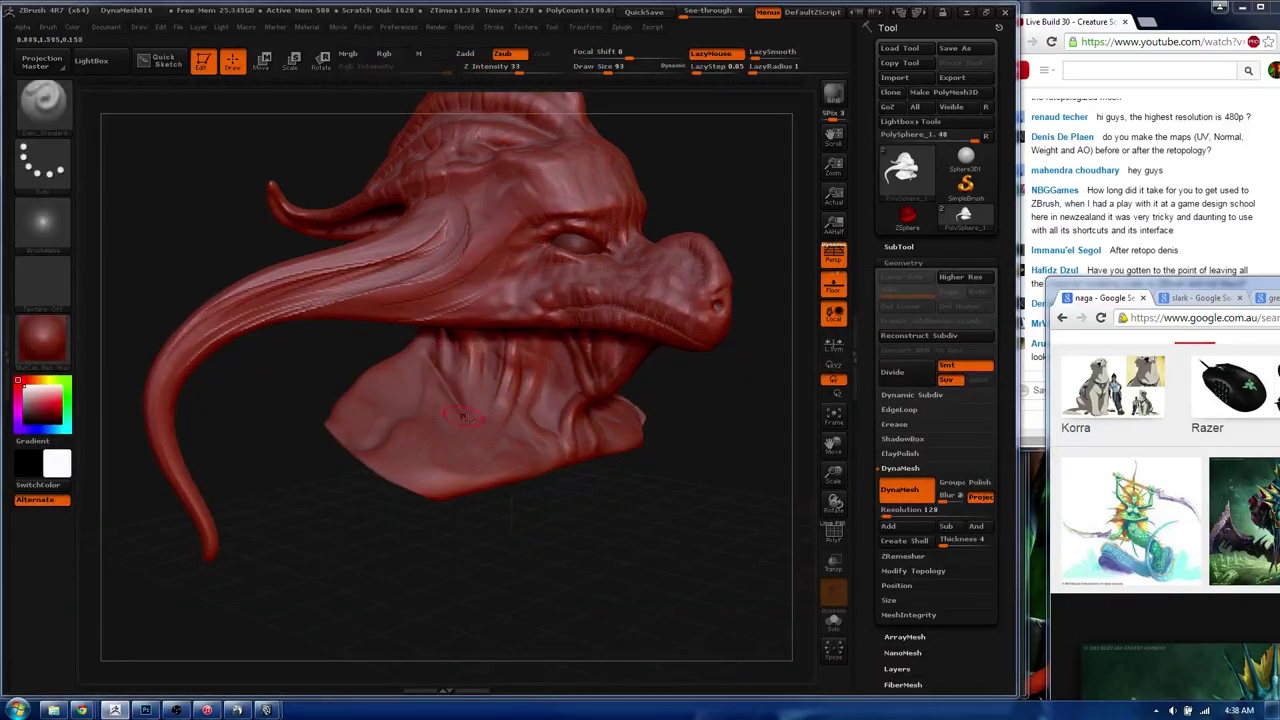
pyautogui.moveTo(408, 371)
pyautogui.keyDown('shift'); pyautogui.mouseDown()
pyautogui.moveTo(443, 405)
pyautogui.moveTo(443, 371)
pyautogui.mouseUp(); pyautogui.keyUp('shift')
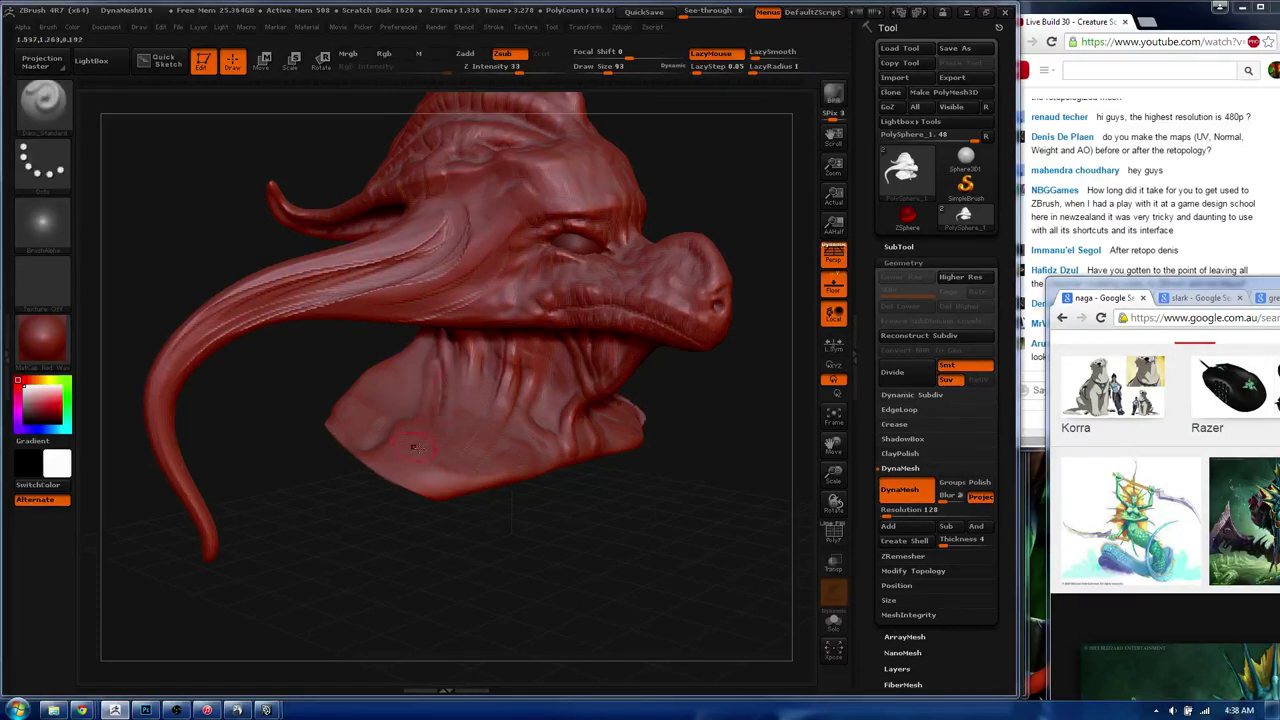
# - Turn the head to a three-quarter view and try Reconstruct Subdiv, which fails due to triangles
pyautogui.moveTo(745, 390); pyautogui.dragTo(700, 385)
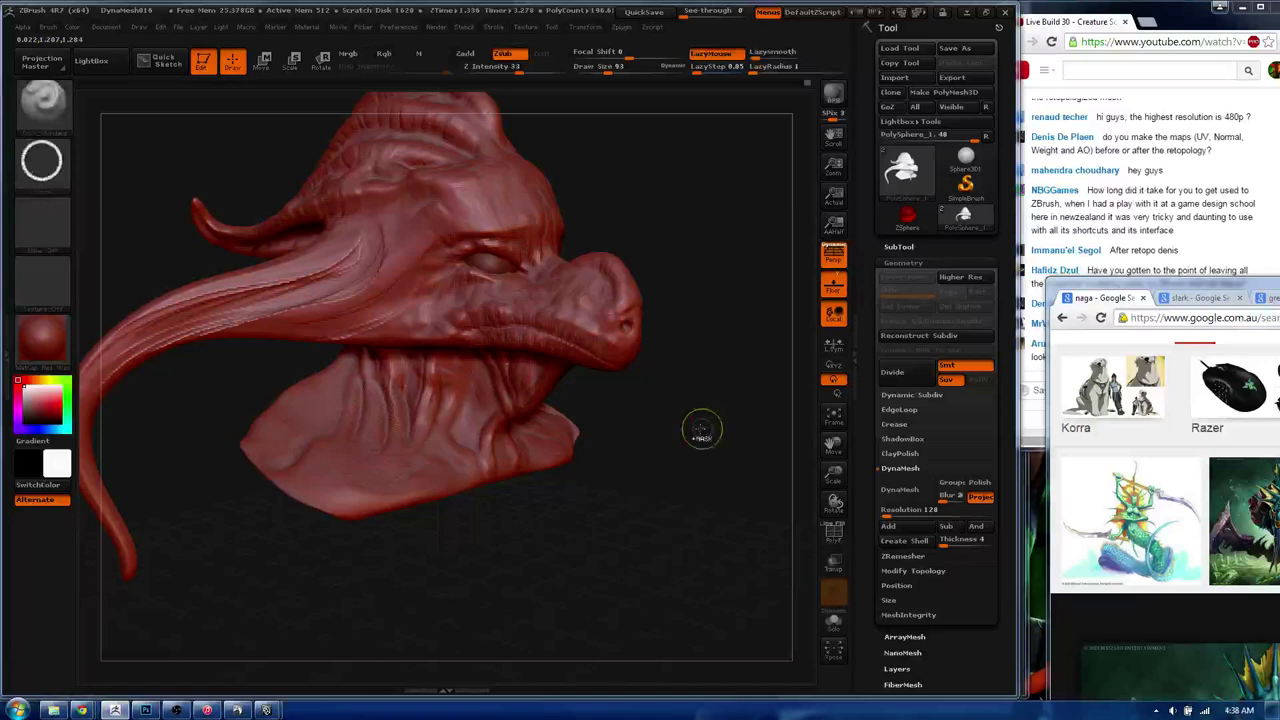
pyautogui.moveTo(520, 540); pyautogui.dragTo(600, 530)
pyautogui.click(930, 337)
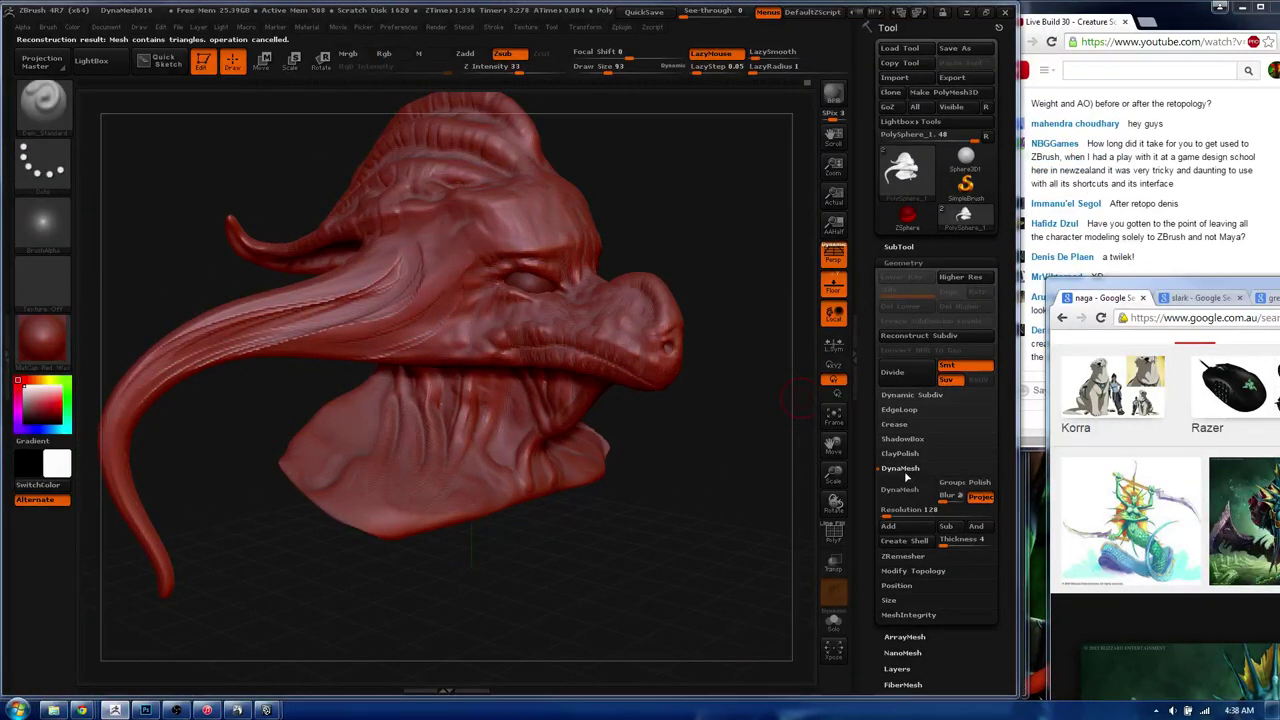
# - Collapse DynaMesh and run ZRemesher on the head bust, then turn it side-on
pyautogui.click(902, 468)
pyautogui.click(903, 483)
pyautogui.click(902, 504)
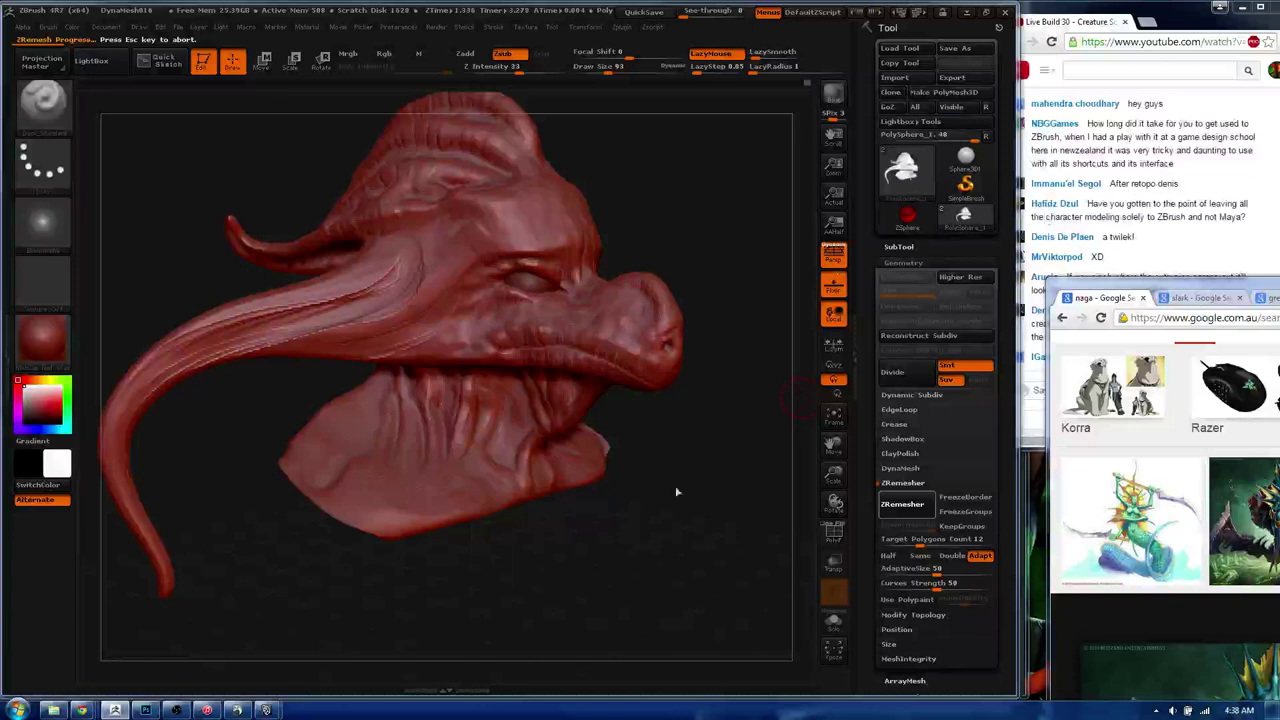
pyautogui.click(1163, 173)
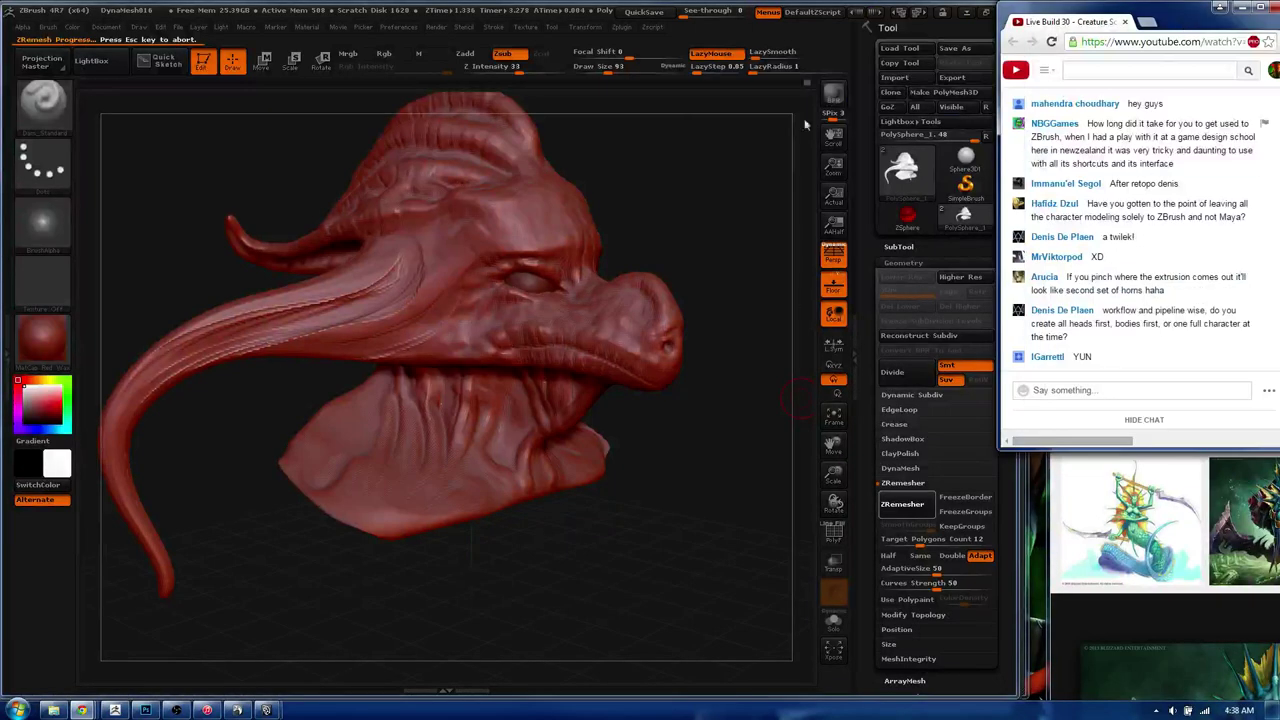
pyautogui.click(398, 370)
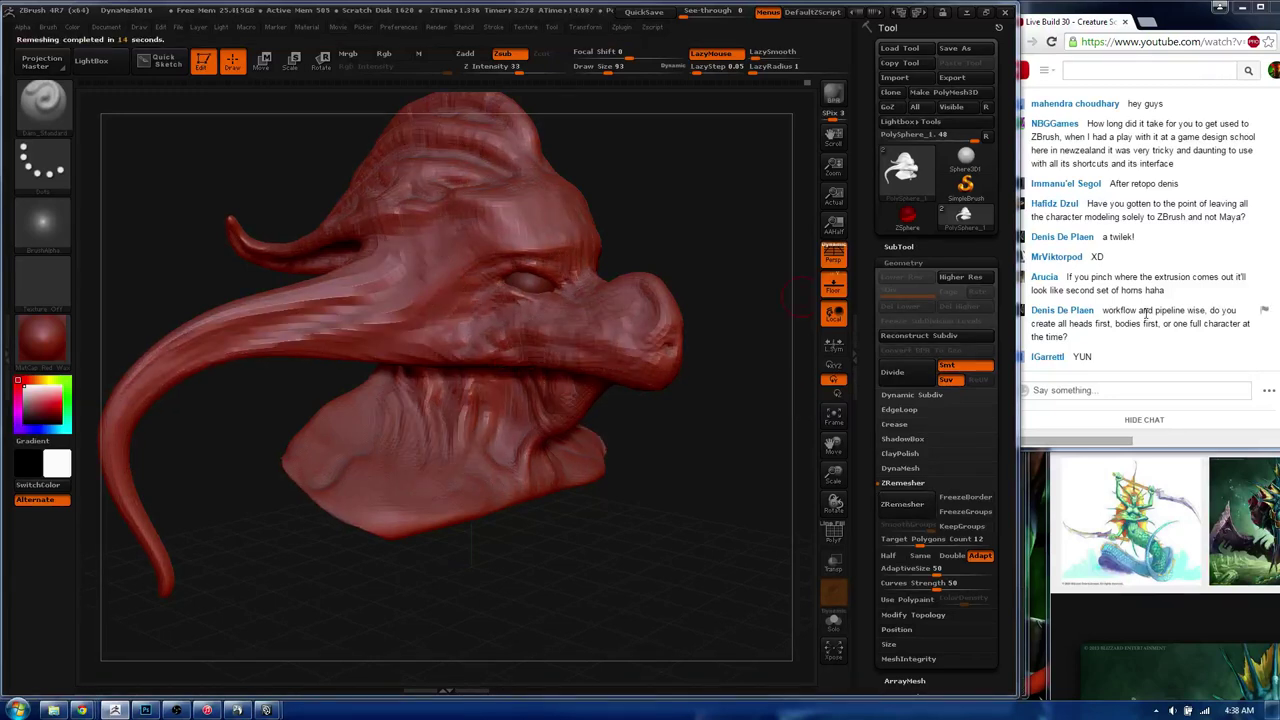
pyautogui.moveTo(503, 333); pyautogui.dragTo(490, 350)
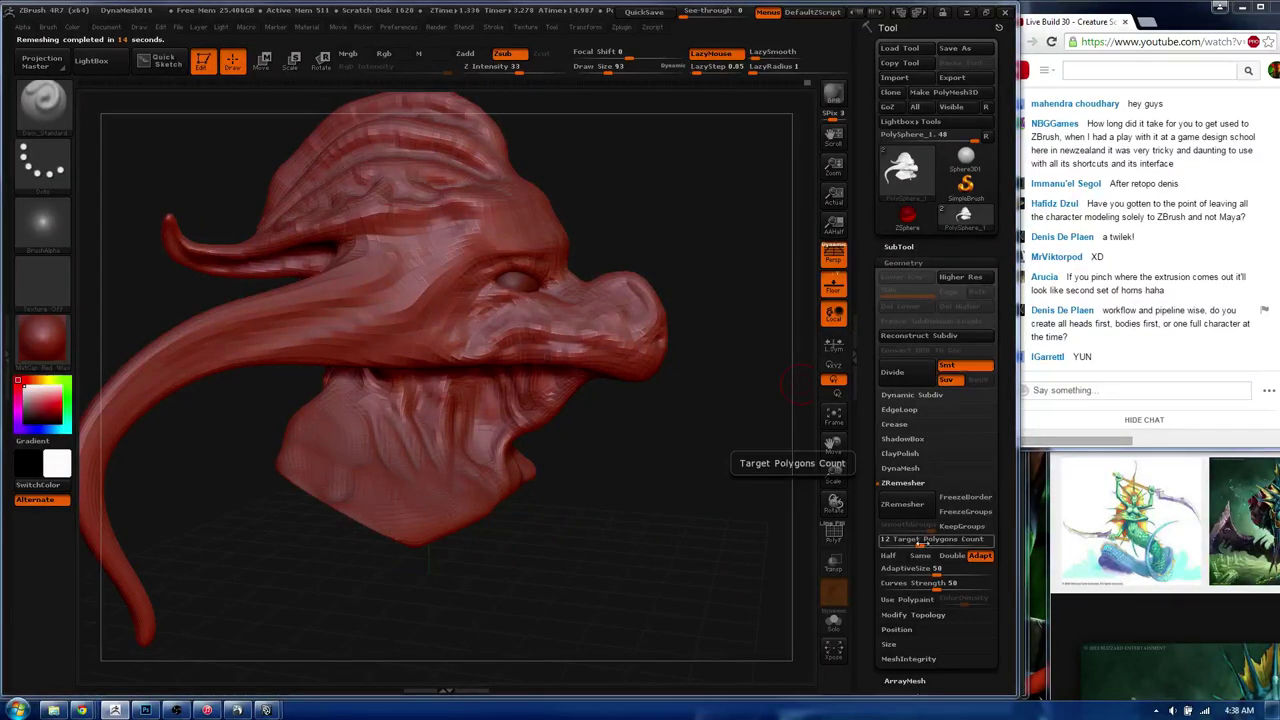
# - Subdivide the remeshed head two levels and switch to the DamStandard brush (B, D, S)
pyautogui.hotkey('ctrl', 'd')
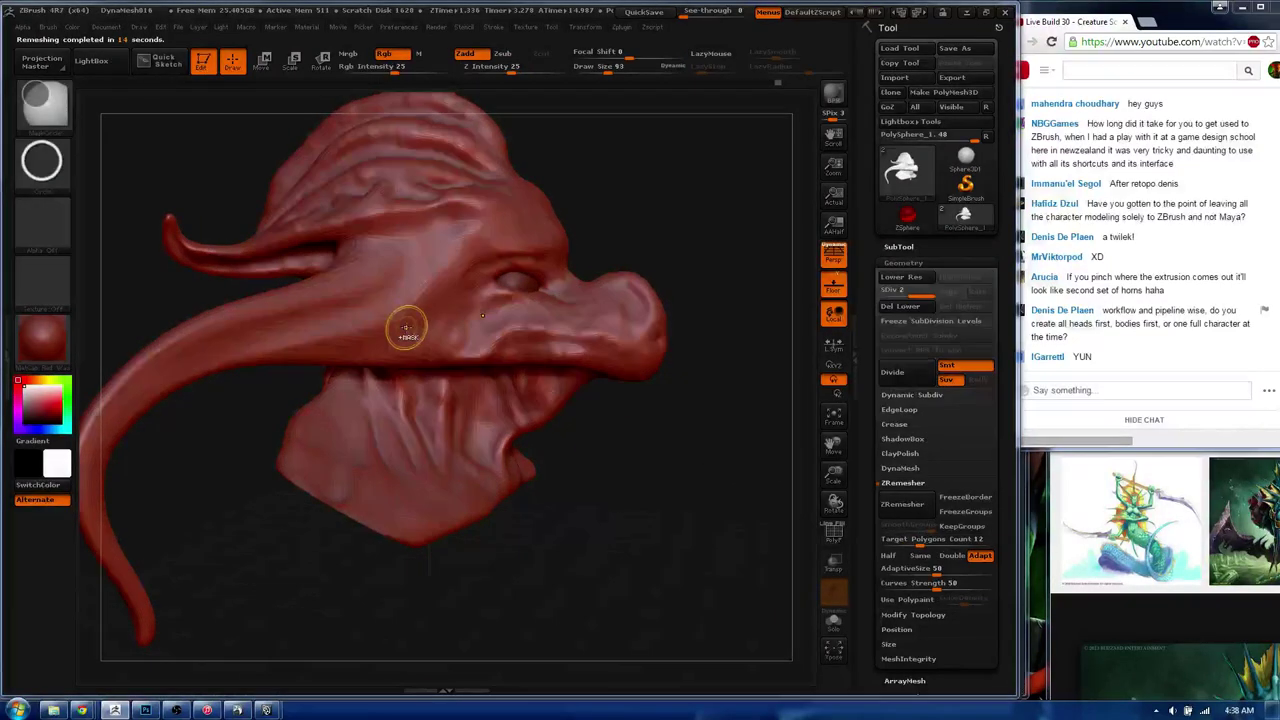
pyautogui.hotkey('ctrl', 'd')
pyautogui.moveTo(405, 328); pyautogui.dragTo(346, 340)
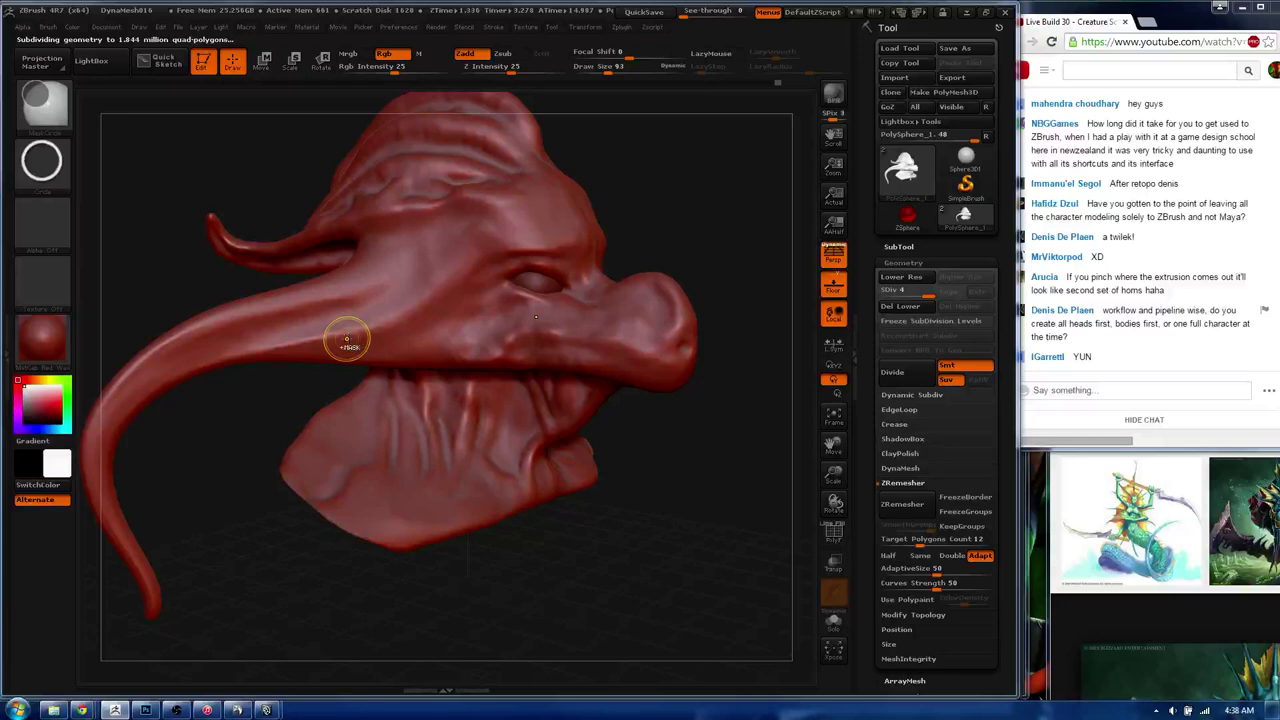
pyautogui.press('b')
pyautogui.press('d')
pyautogui.press('s')
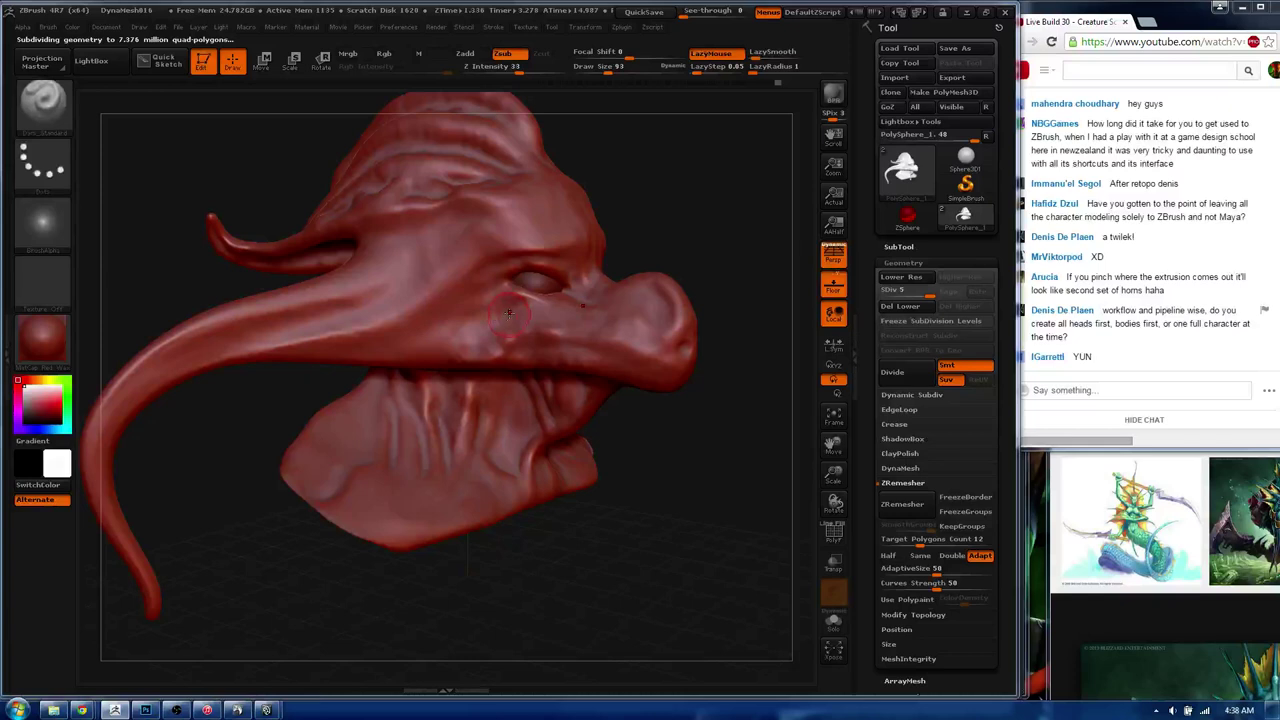
pyautogui.moveTo(509, 146)
pyautogui.keyDown('alt'); pyautogui.mouseDown()
pyautogui.moveTo(426, 134)
pyautogui.moveTo(484, 296)
pyautogui.mouseUp(); pyautogui.keyUp('alt')
# - Step back down the subdivision levels toward the pre-remesh sculpt
pyautogui.hotkey('shift', 'd')
pyautogui.press('b')
pyautogui.press('s')
pyautogui.press('t')
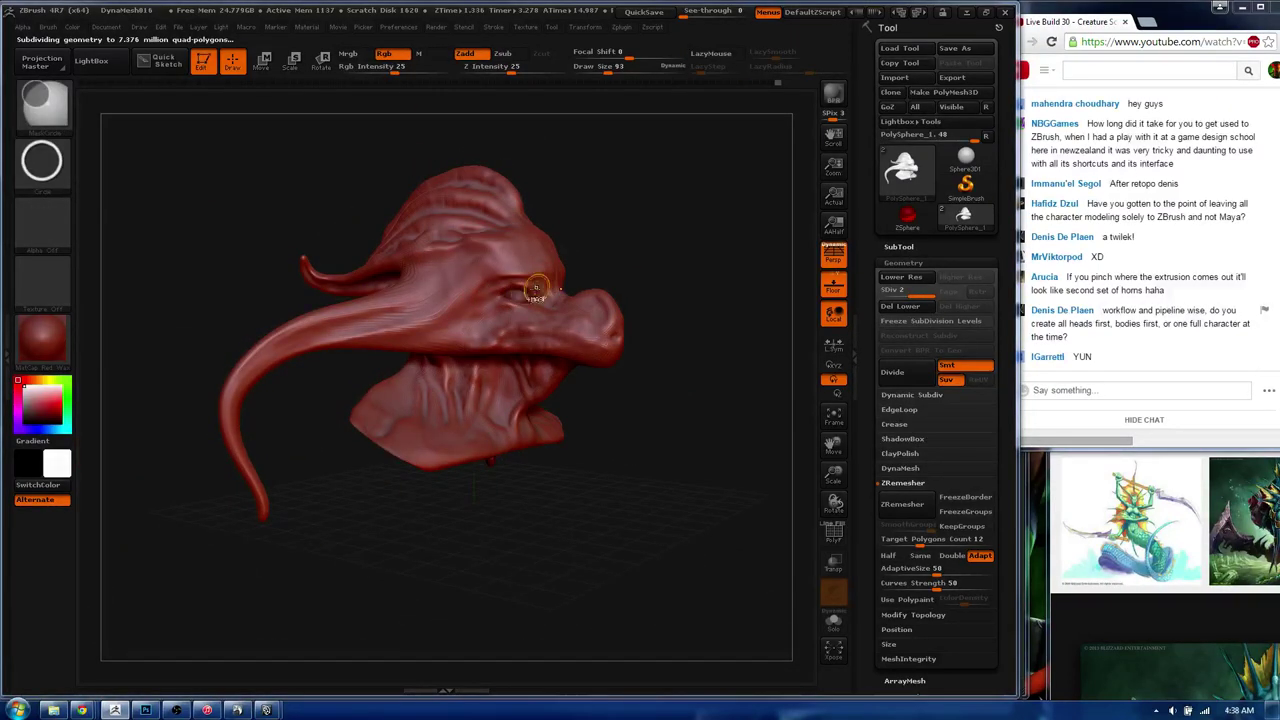
pyautogui.hotkey('shift', 'd')
pyautogui.hotkey('shift', 'd')
pyautogui.hotkey('shift', 'd')
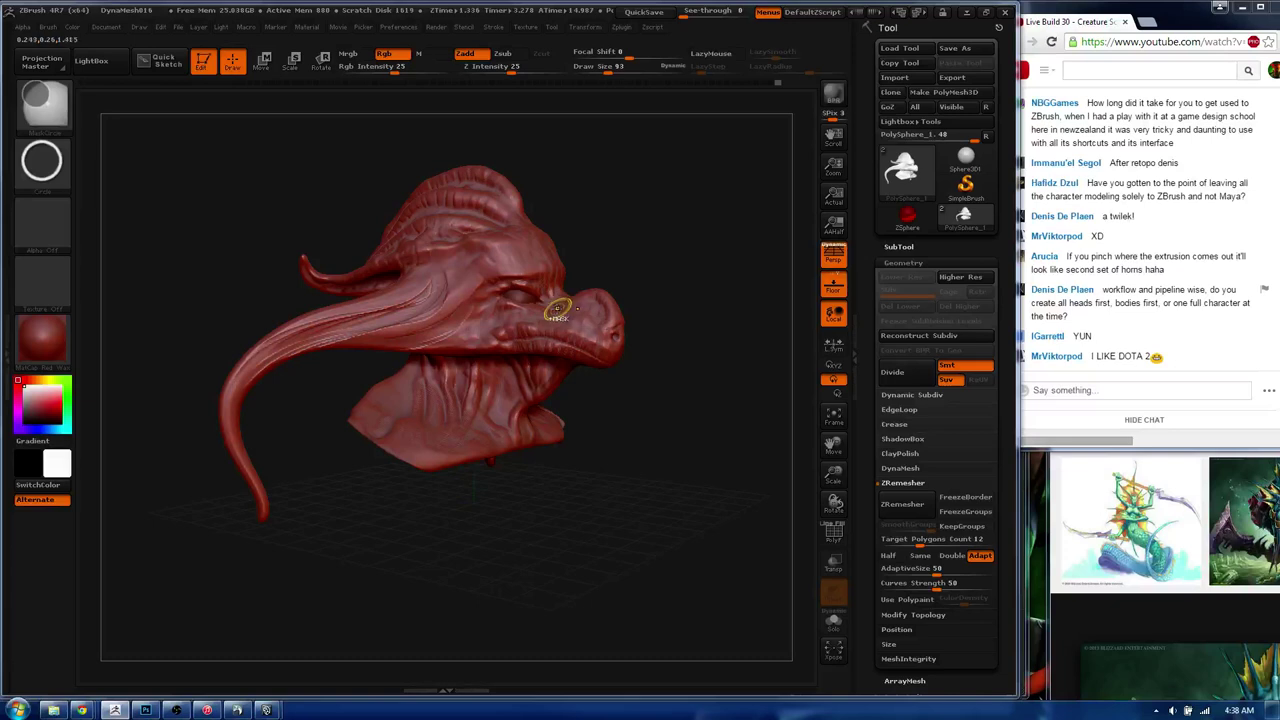
# - Enable ZRemesher's Double option and remesh the head again, then inspect the result
pyautogui.press('b')
pyautogui.press('d')
pyautogui.press('s')
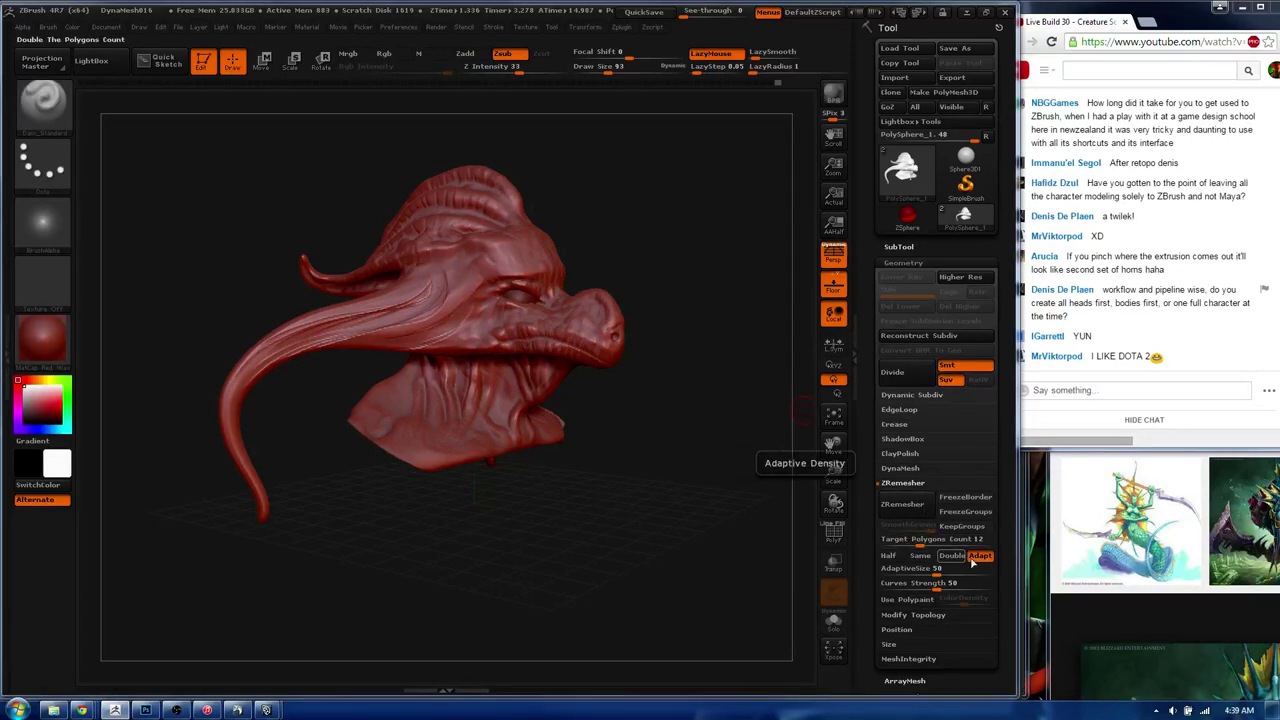
pyautogui.click(952, 556)
pyautogui.click(903, 504)
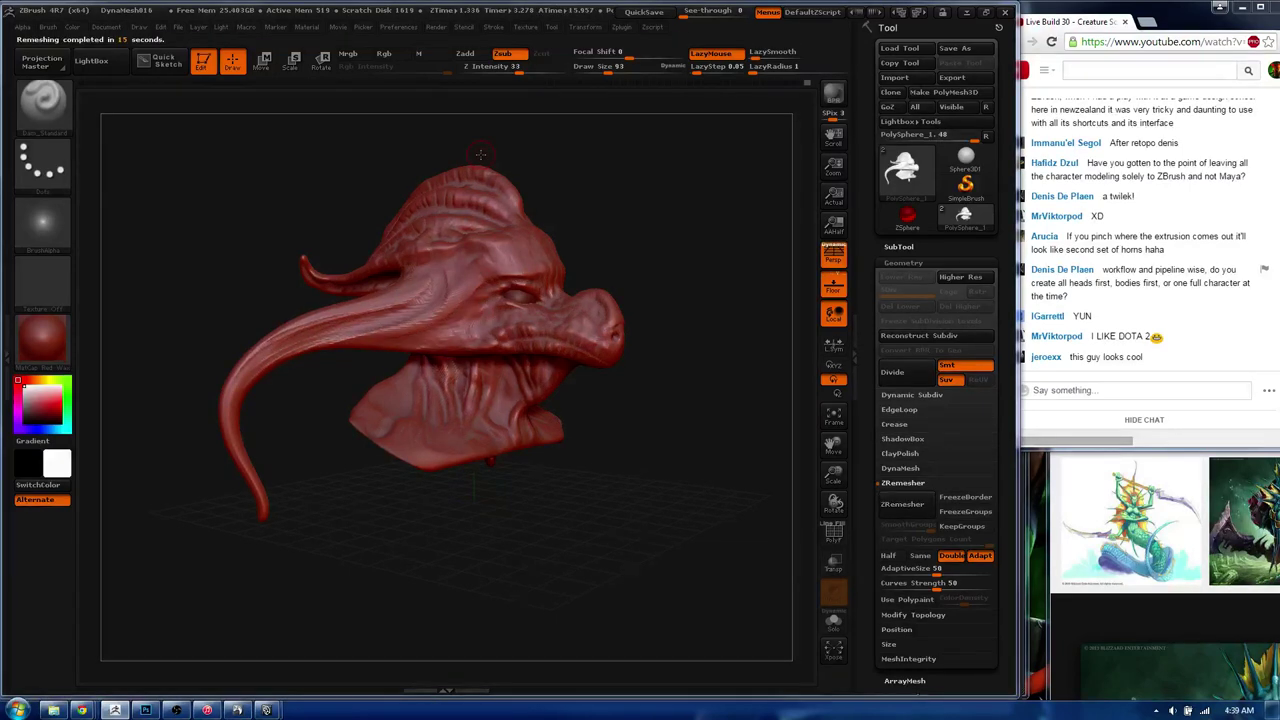
pyautogui.moveTo(500, 155); pyautogui.dragTo(462, 150)
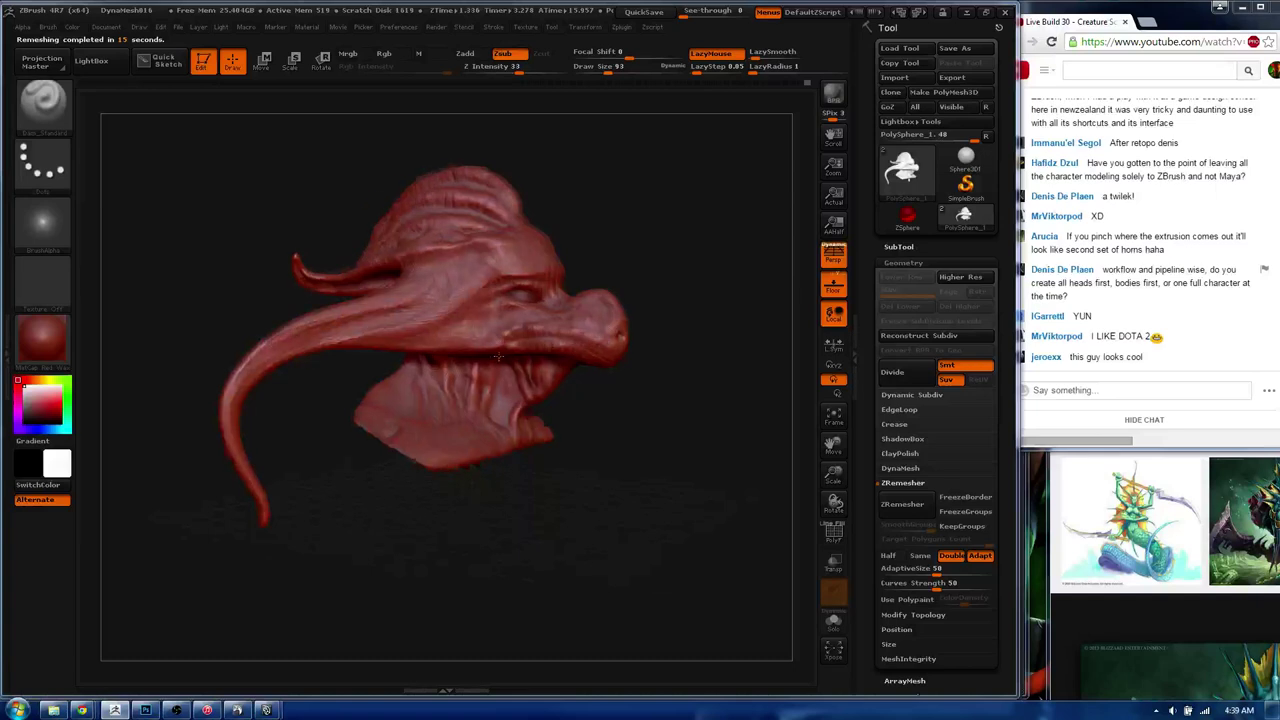
# - Subdivide the head, smooth the eye area and tendril, and carve creases along the tendril
pyautogui.hotkey('ctrl', 'd')
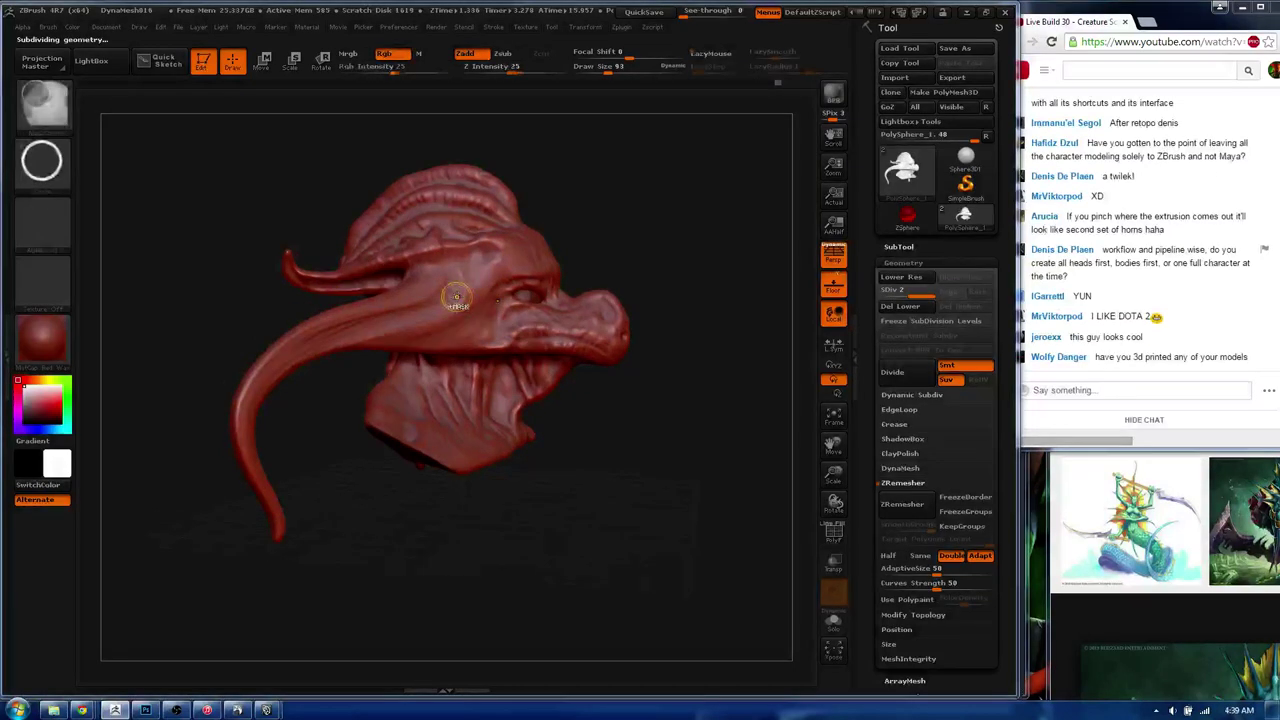
pyautogui.keyDown('shift'); pyautogui.moveTo(461, 285); pyautogui.dragTo(523, 206); pyautogui.keyUp('shift')
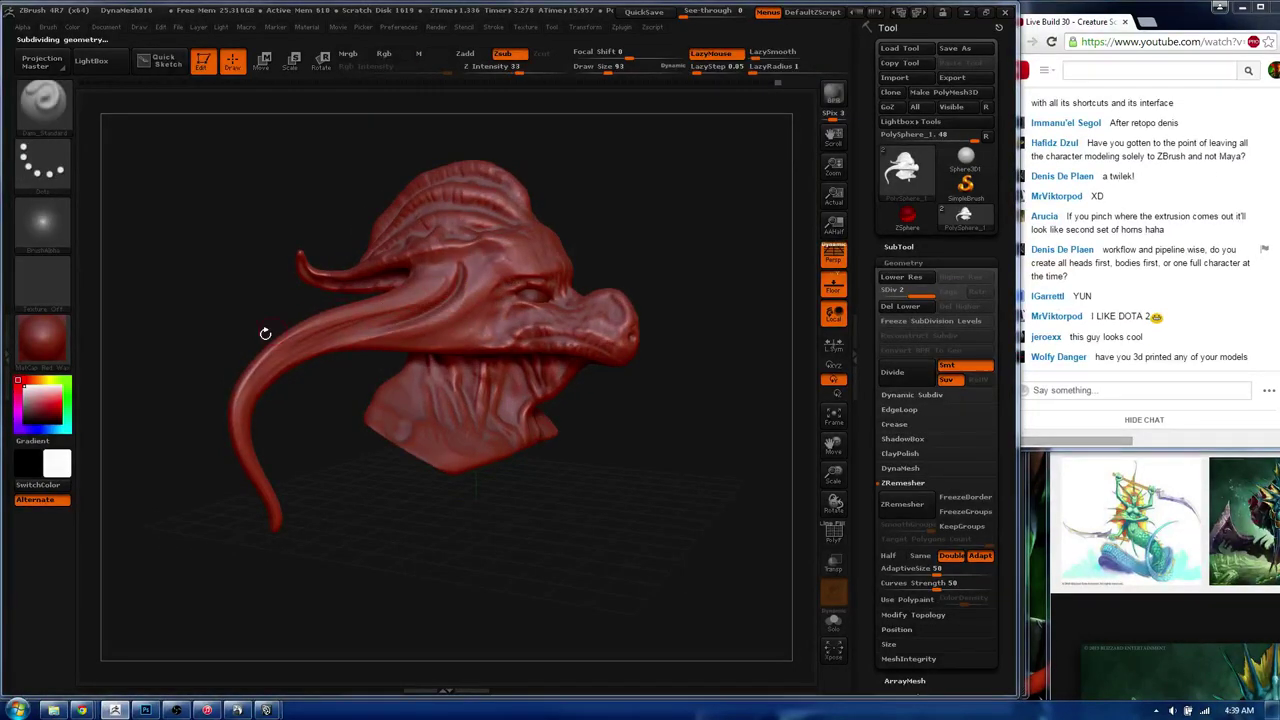
pyautogui.moveTo(374, 320)
pyautogui.keyDown('shift'); pyautogui.mouseDown()
pyautogui.moveTo(245, 395)
pyautogui.moveTo(376, 326)
pyautogui.mouseUp(); pyautogui.keyUp('shift')
pyautogui.press('b')
pyautogui.press('d')
pyautogui.press('s')
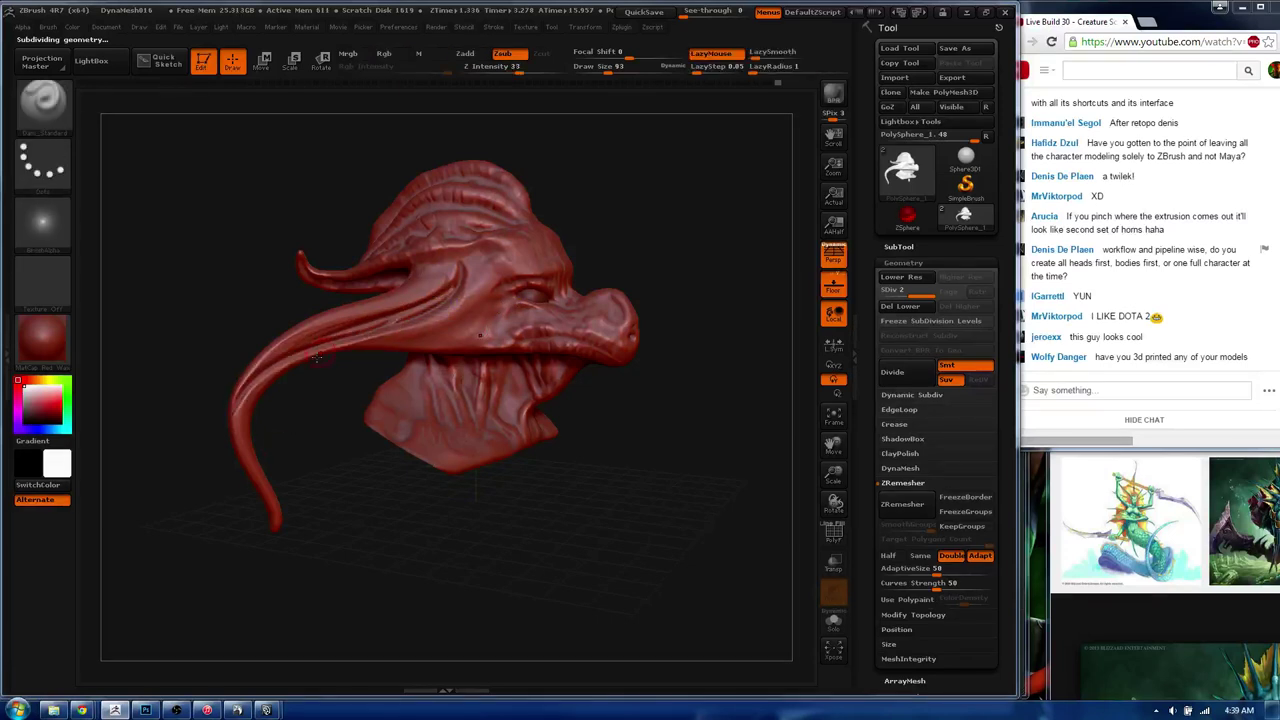
pyautogui.moveTo(317, 356); pyautogui.dragTo(324, 327)
pyautogui.moveTo(250, 366)
pyautogui.mouseDown()
pyautogui.moveTo(410, 306)
pyautogui.moveTo(264, 360)
pyautogui.mouseUp()
pyautogui.click(935, 321)
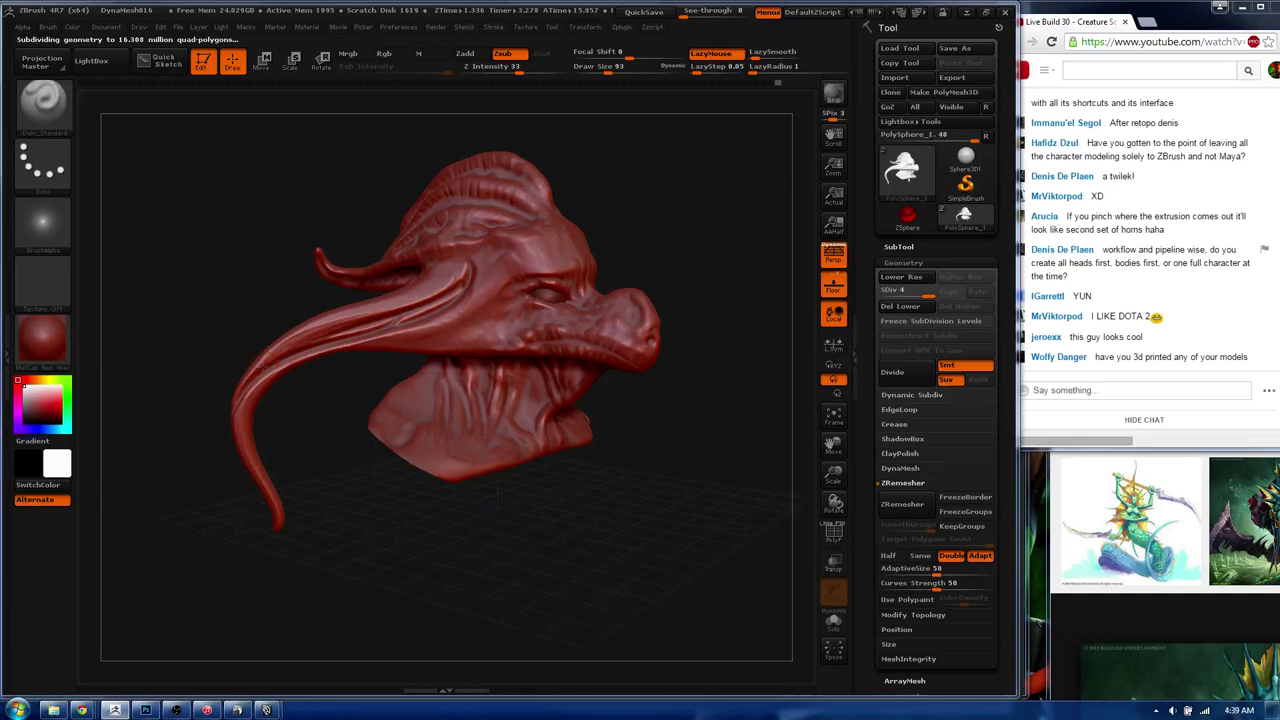
# - Switch to MaskCircle and draw an elliptical mask over the jaw in side profile
pyautogui.press('ctrl')
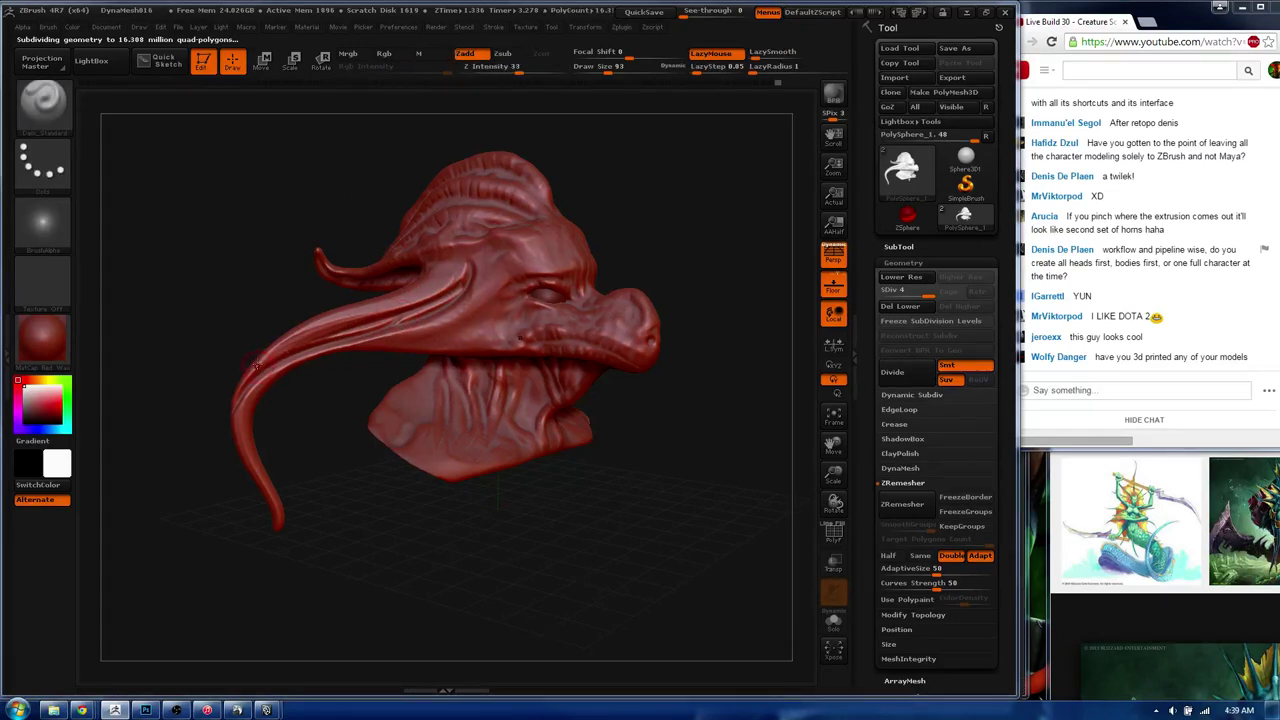
pyautogui.press('ctrl')
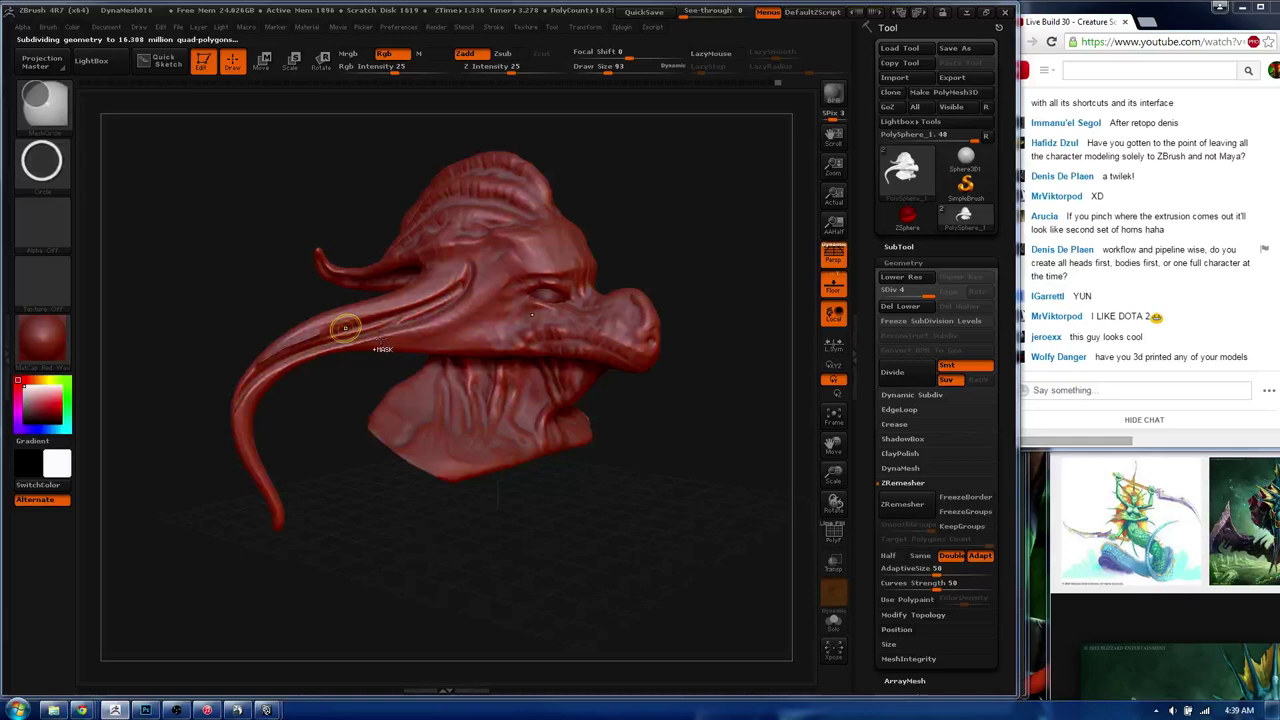
pyautogui.moveTo(345, 328); pyautogui.dragTo(433, 280)
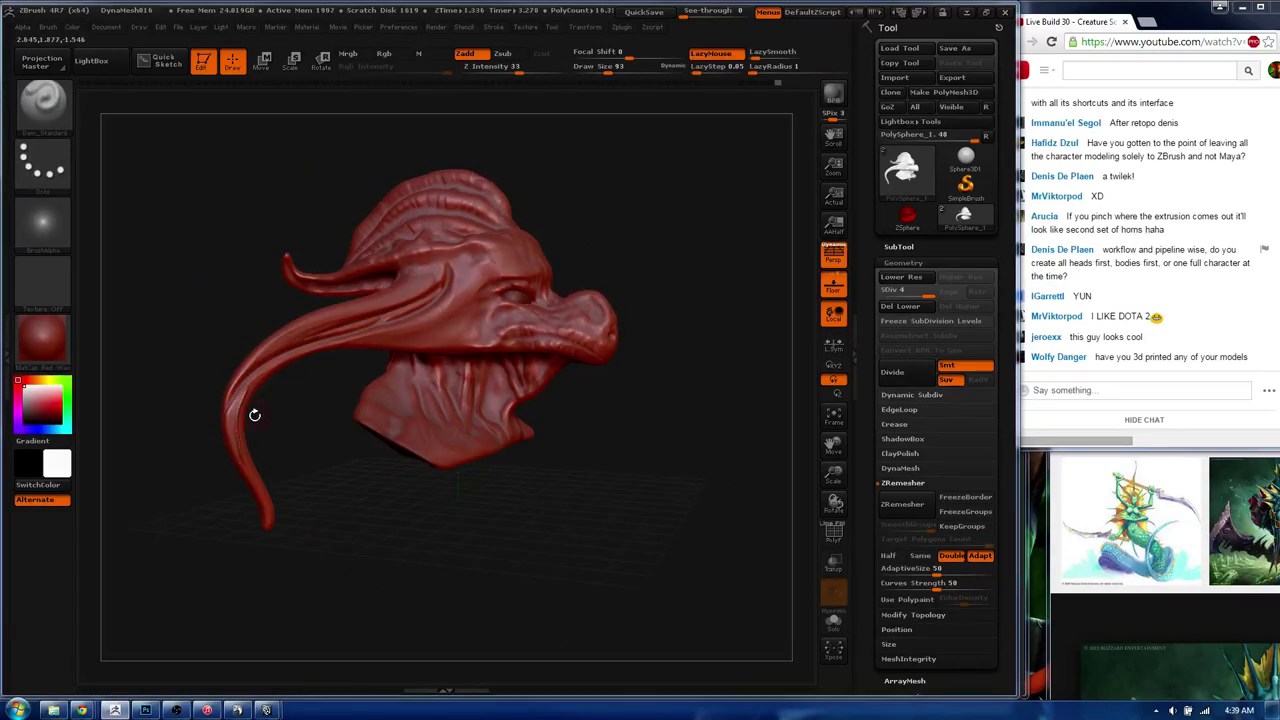
pyautogui.press('ctrl')
pyautogui.moveTo(244, 386); pyautogui.dragTo(629, 342, button='right')
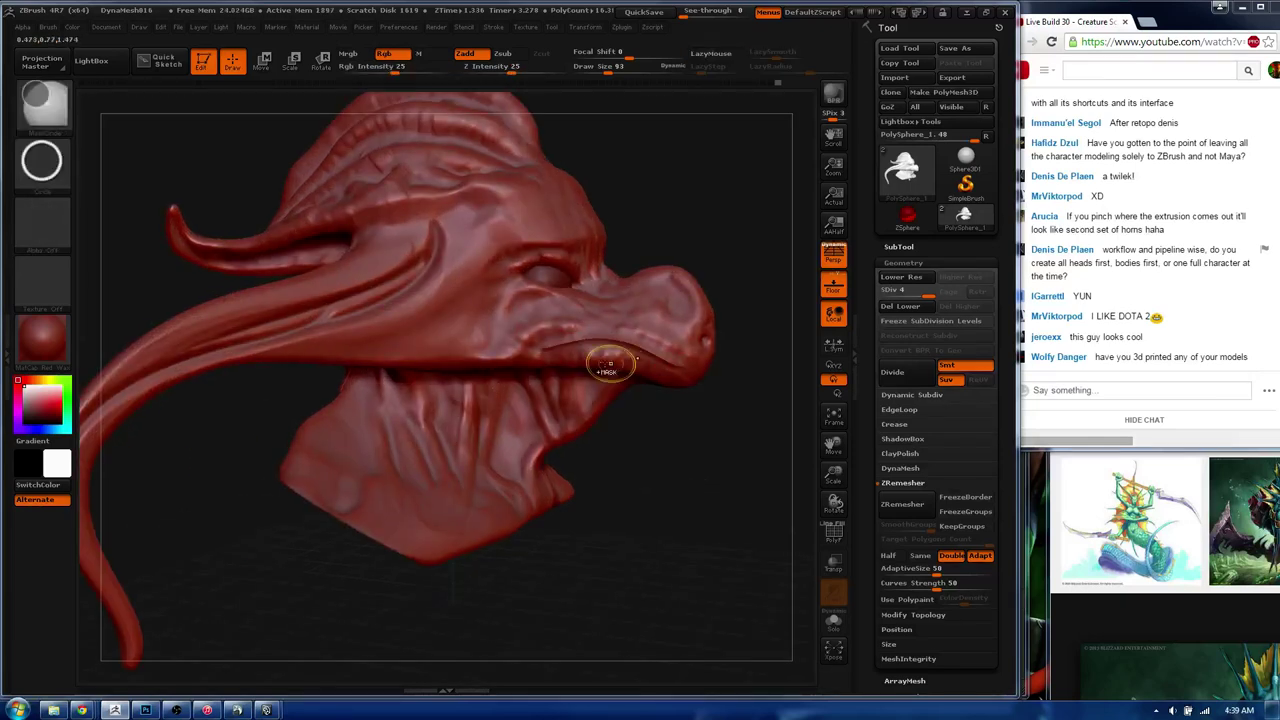
pyautogui.keyDown('ctrl'); pyautogui.moveTo(605, 356); pyautogui.dragTo(680, 360); pyautogui.keyUp('ctrl')
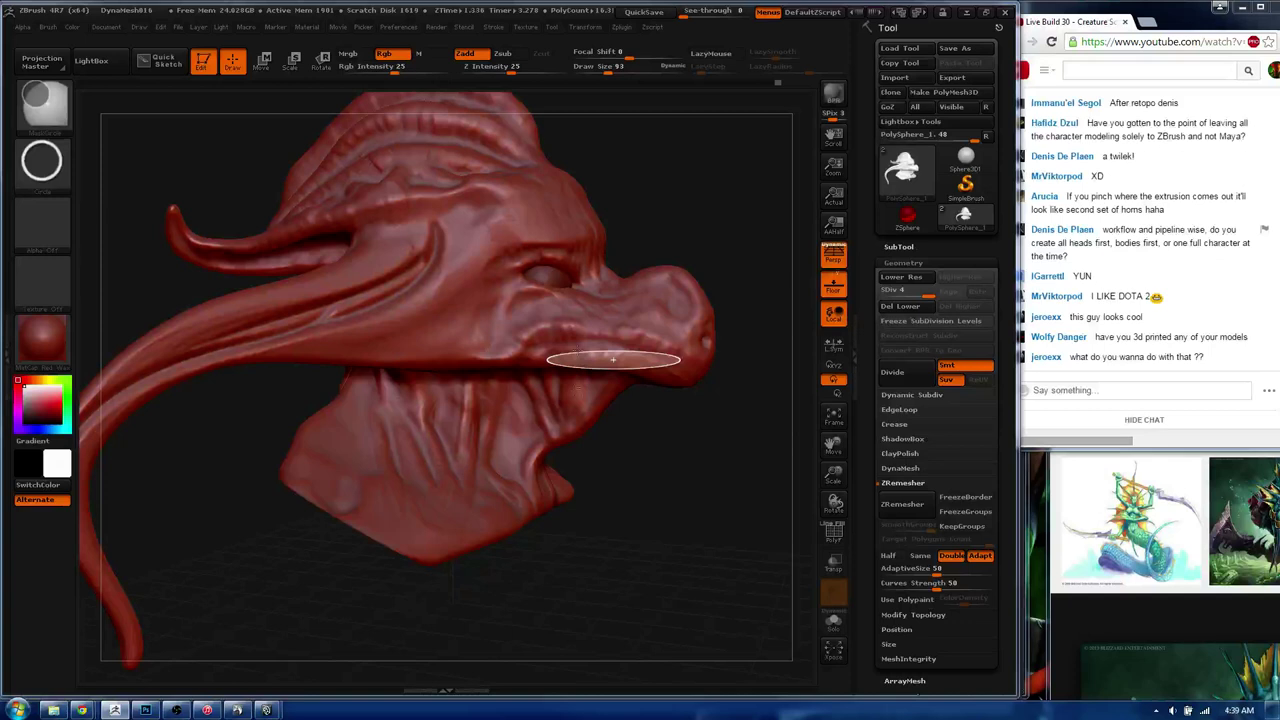
pyautogui.moveTo(616, 163)
pyautogui.keyDown('alt'); pyautogui.mouseDown()
pyautogui.moveTo(519, 370)
pyautogui.moveTo(468, 353)
pyautogui.moveTo(496, 355)
pyautogui.mouseUp(); pyautogui.keyUp('alt')
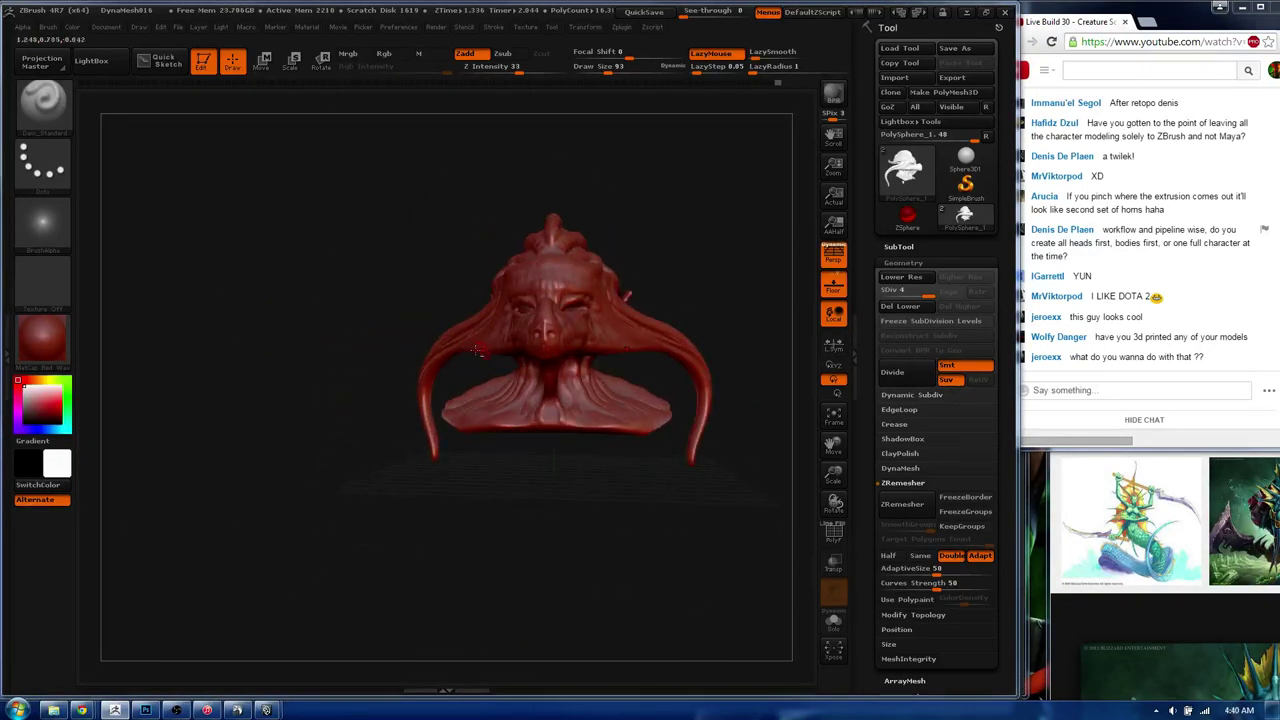
# - Pick SnakeHook and pull a symmetric pair of horns, retrying at draw size 150
pyautogui.press('b')
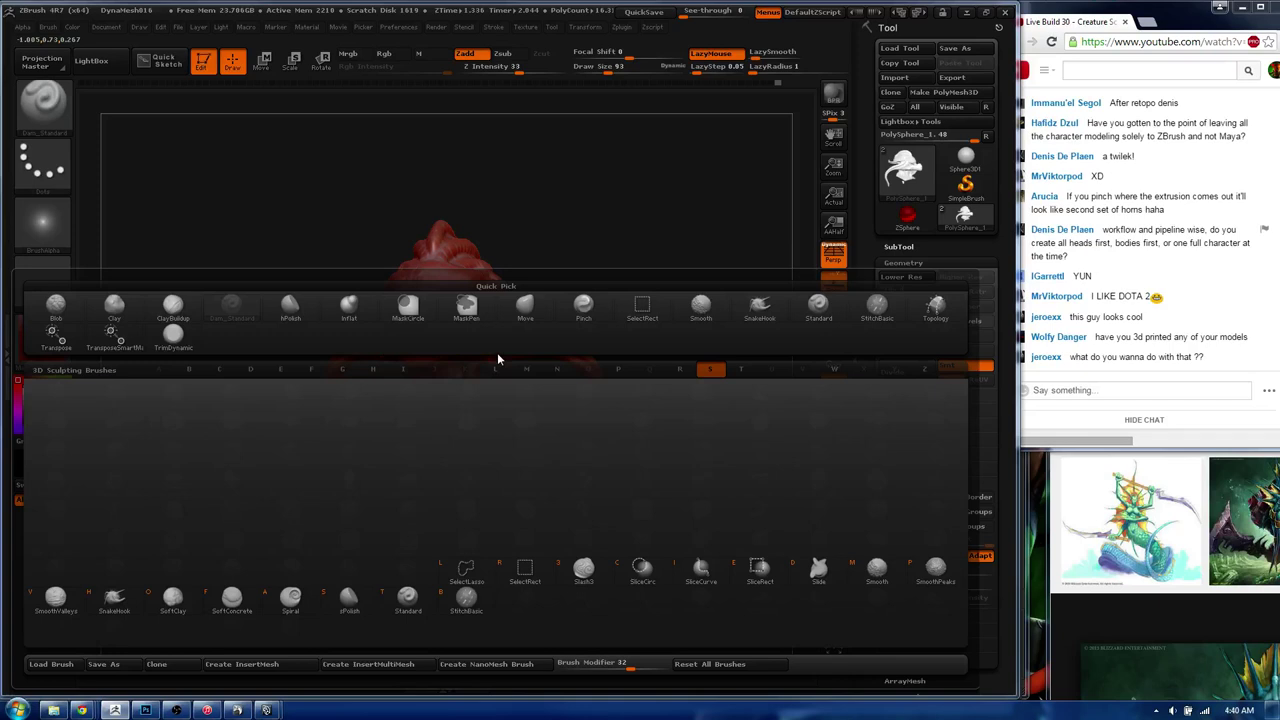
pyautogui.click(104, 600)
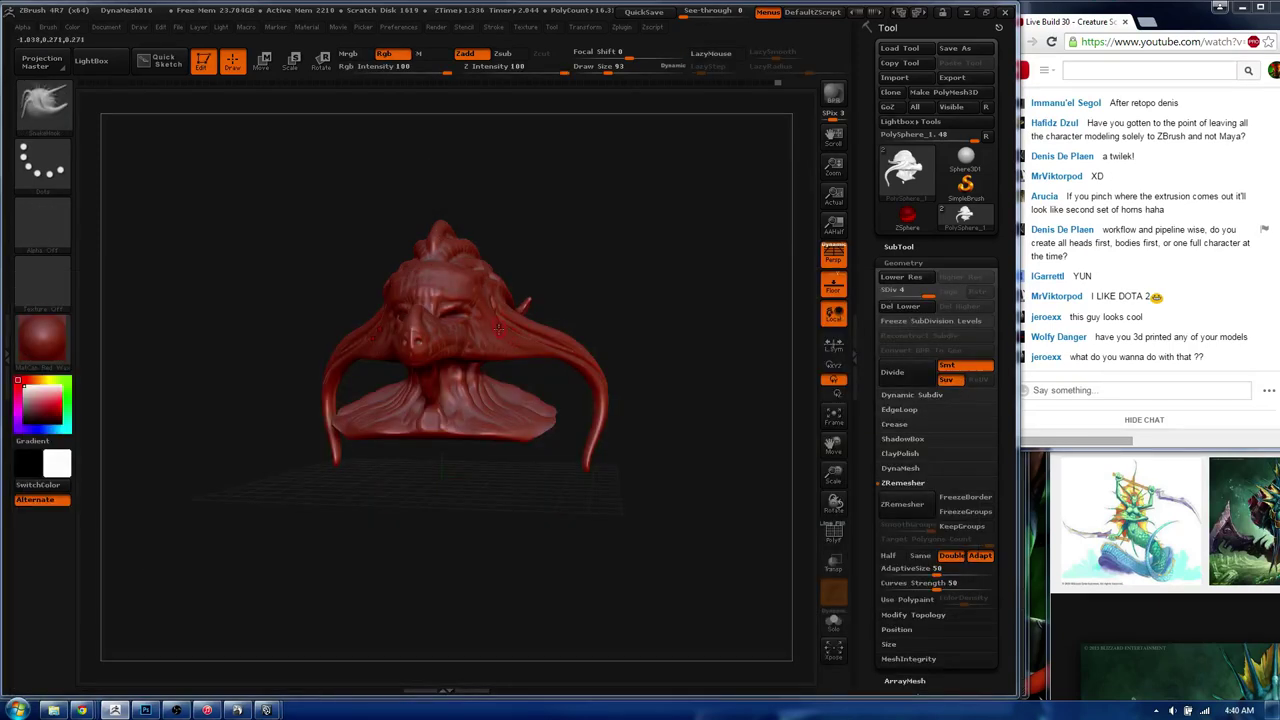
pyautogui.press('b')
pyautogui.press('s')
pyautogui.moveTo(520, 288)
pyautogui.mouseDown()
pyautogui.moveTo(595, 242)
pyautogui.moveTo(680, 250)
pyautogui.mouseUp()
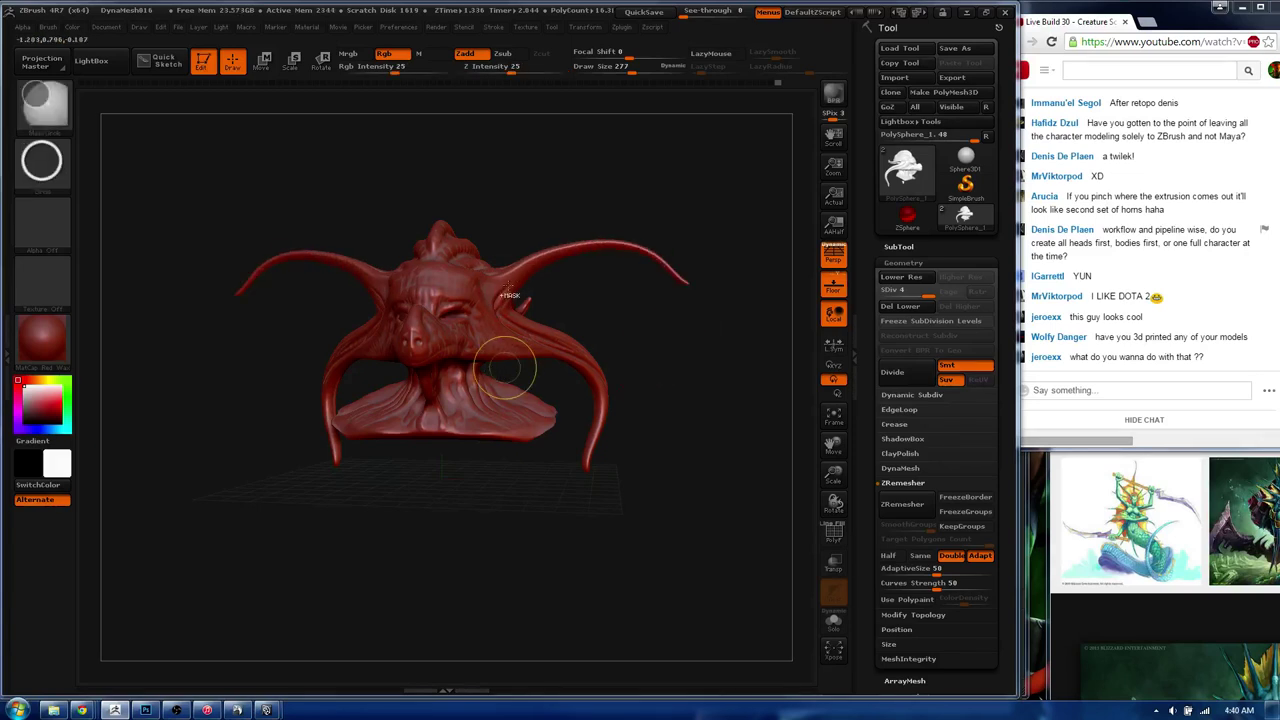
pyautogui.hotkey('ctrl', 'z')
pyautogui.moveTo(502, 284); pyautogui.dragTo(618, 292)
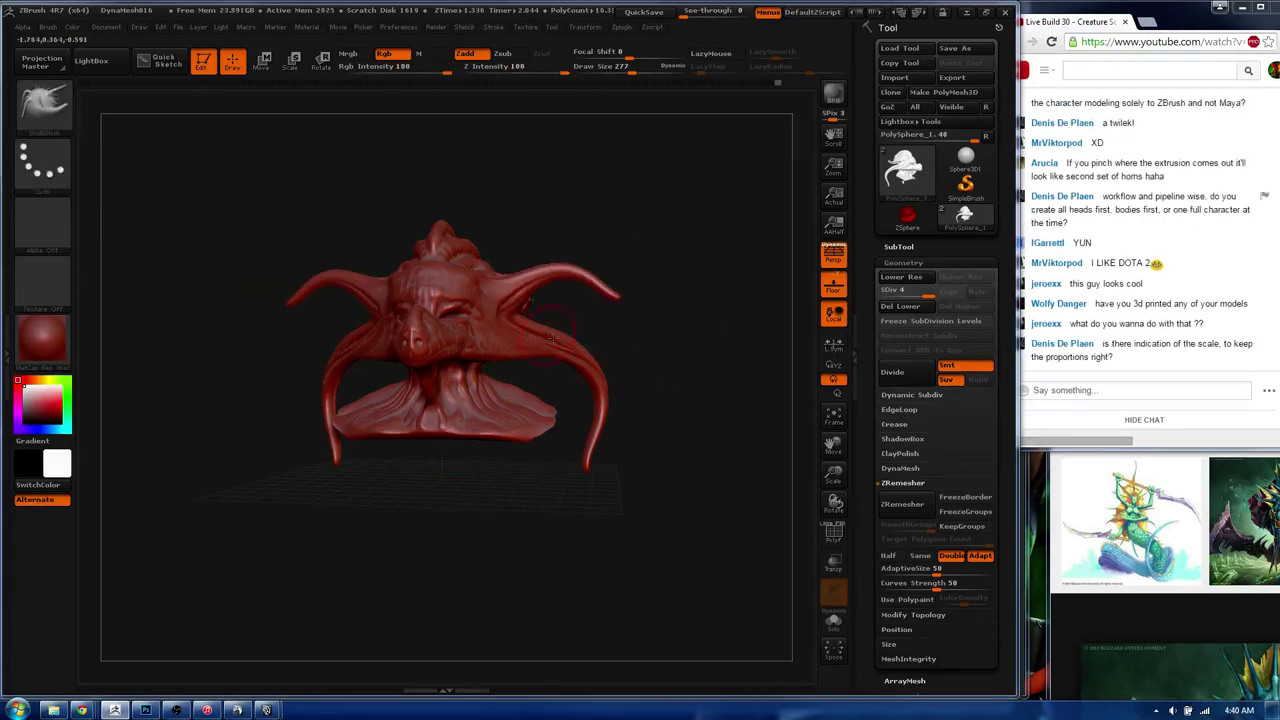
pyautogui.hotkey('ctrl', 'z')
pyautogui.press('s')
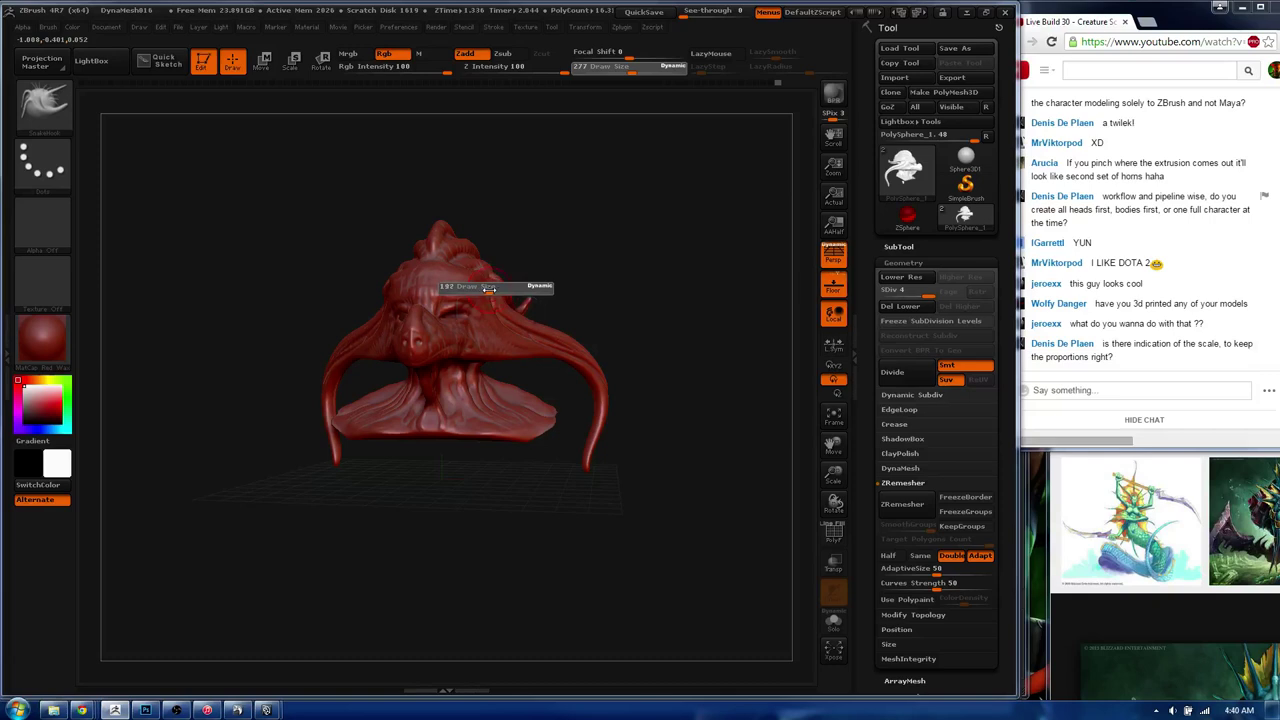
pyautogui.click(484, 289)
pyautogui.moveTo(490, 300); pyautogui.dragTo(585, 325)
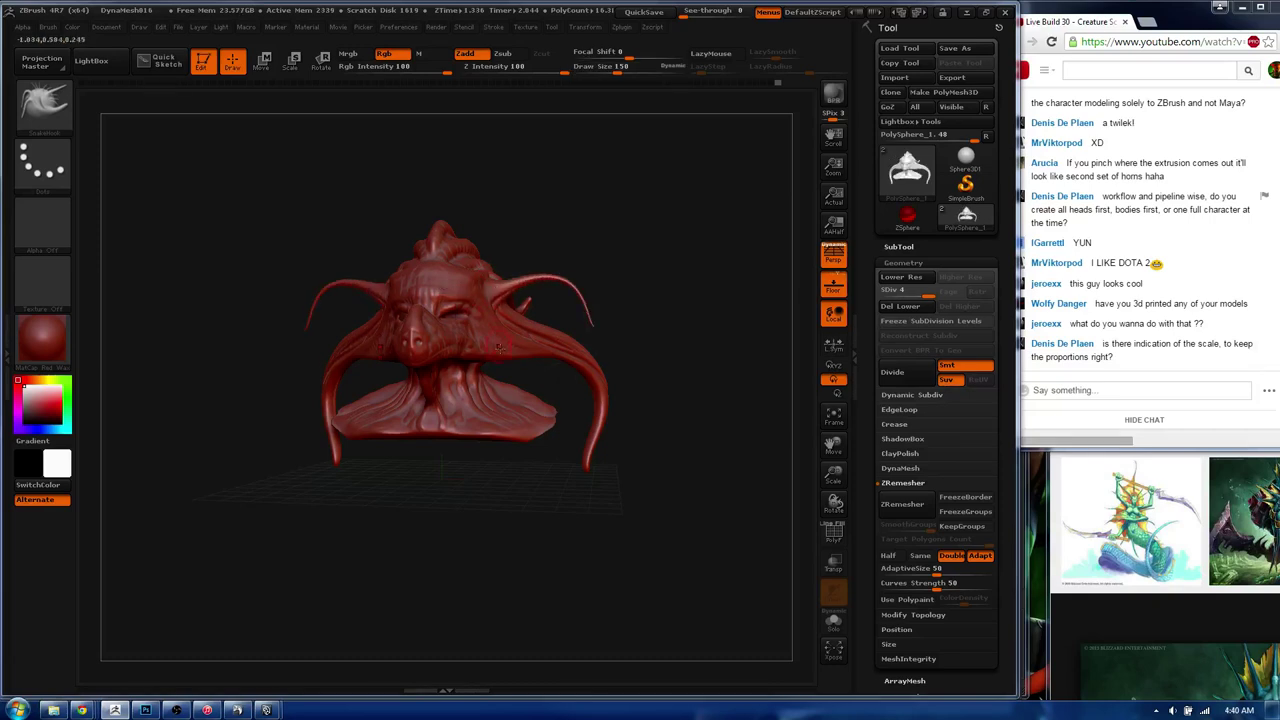
# - Pull thin whisker strands below the face at draw size 68 and QuickSave the project
pyautogui.moveTo(472, 350)
pyautogui.mouseDown()
pyautogui.moveTo(517, 537)
pyautogui.moveTo(473, 400)
pyautogui.moveTo(523, 380)
pyautogui.mouseUp()
pyautogui.hotkey('ctrl', 'z')
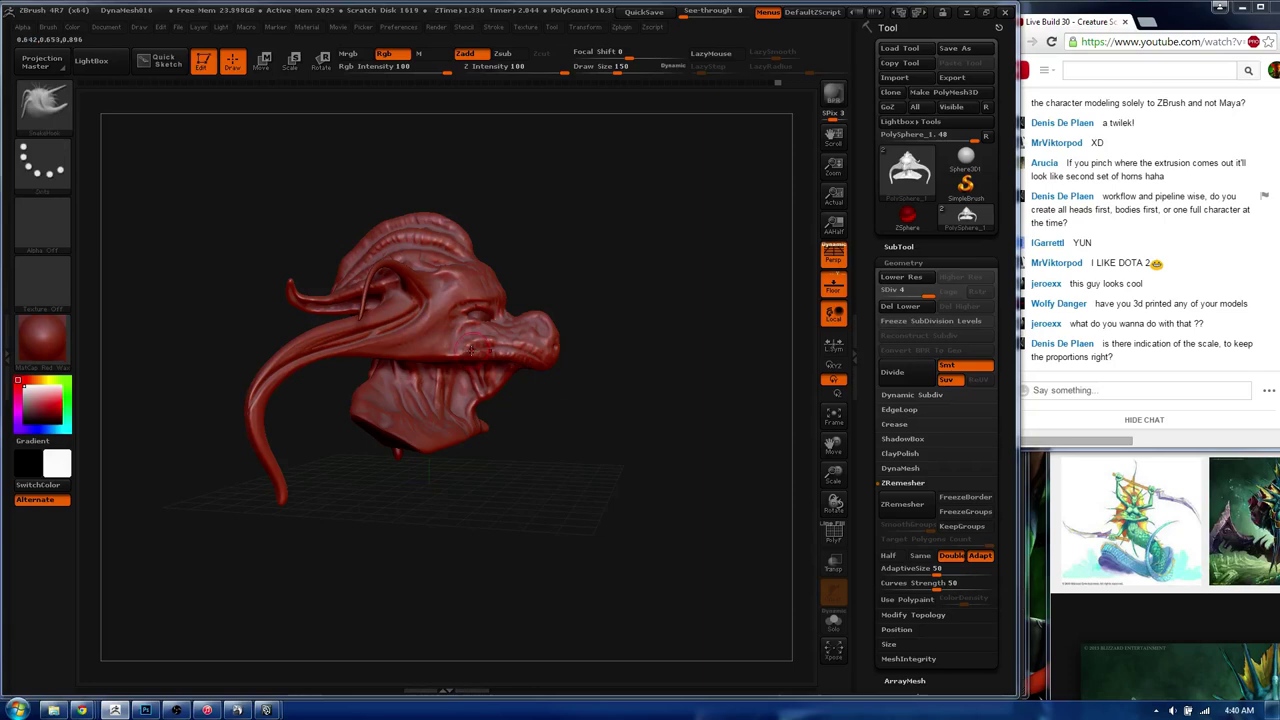
pyautogui.moveTo(463, 352); pyautogui.dragTo(515, 455)
pyautogui.press('shift')
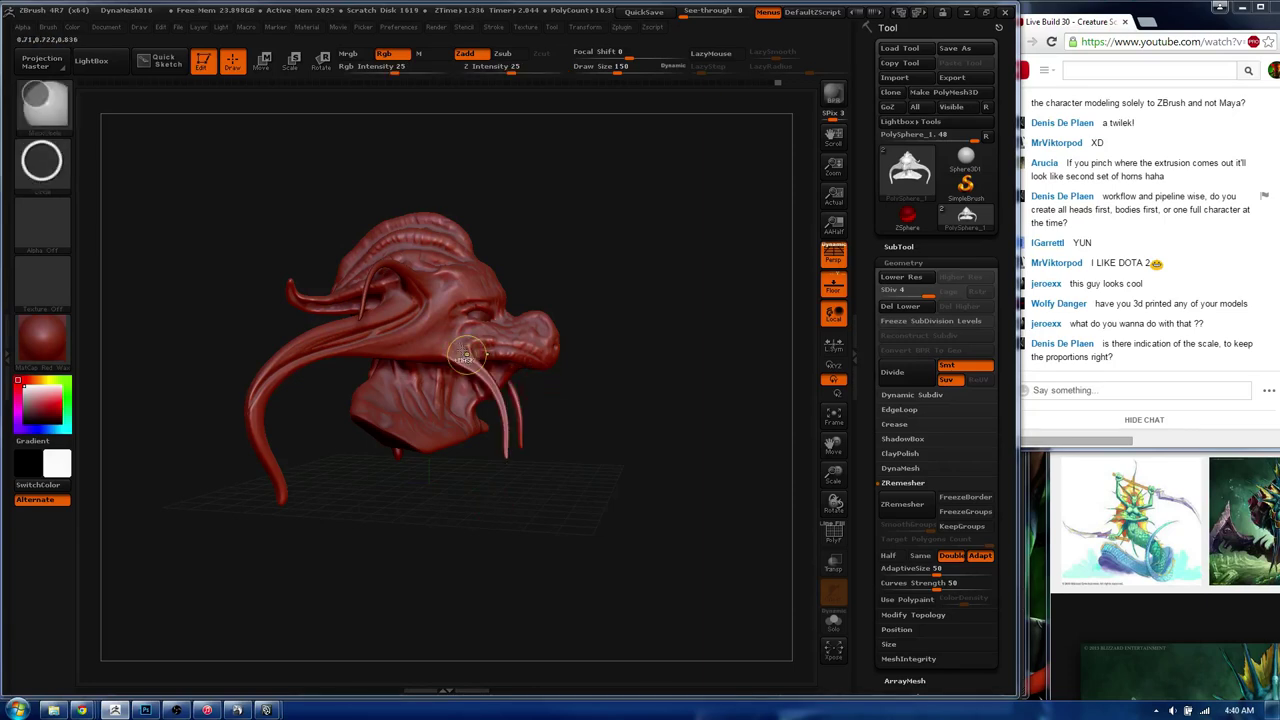
pyautogui.hotkey('ctrl', 'z')
pyautogui.moveTo(458, 350); pyautogui.dragTo(472, 475)
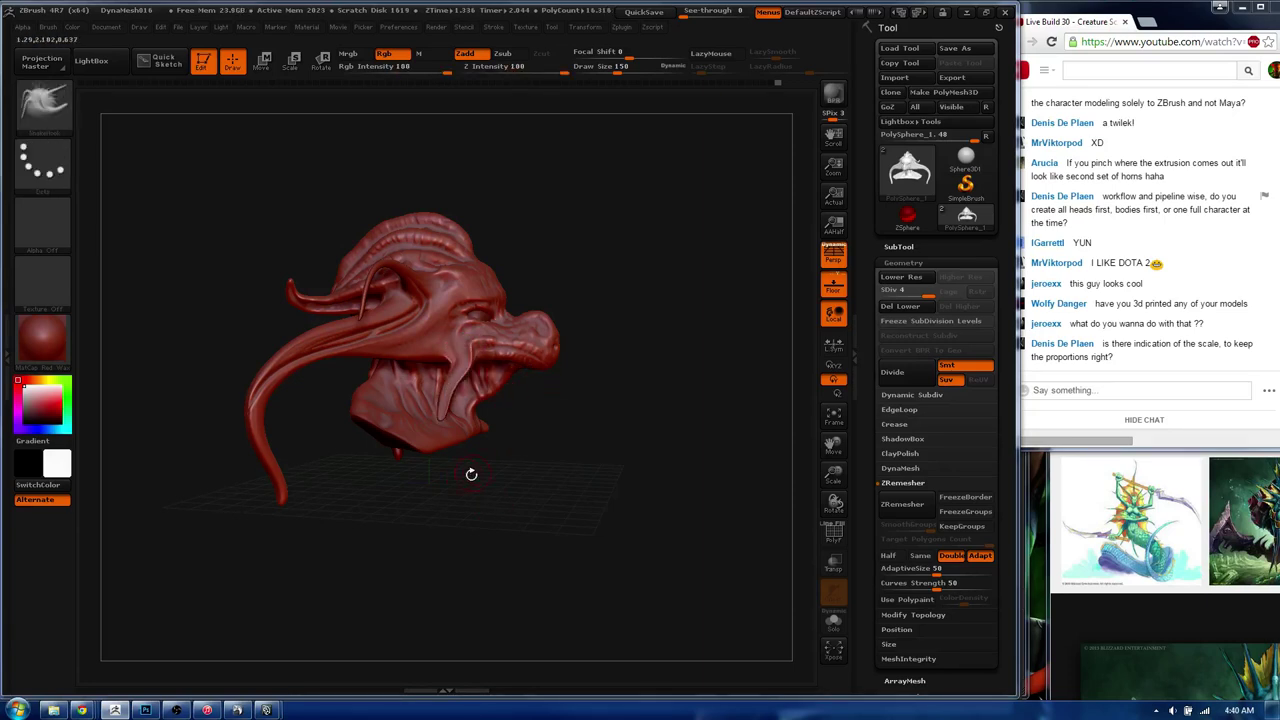
pyautogui.moveTo(493, 390)
pyautogui.keyDown('shift'); pyautogui.mouseDown()
pyautogui.moveTo(494, 374)
pyautogui.moveTo(519, 366)
pyautogui.moveTo(546, 423)
pyautogui.mouseUp(); pyautogui.keyUp('shift')
pyautogui.hotkey('ctrl', 'z')
pyautogui.press('s')
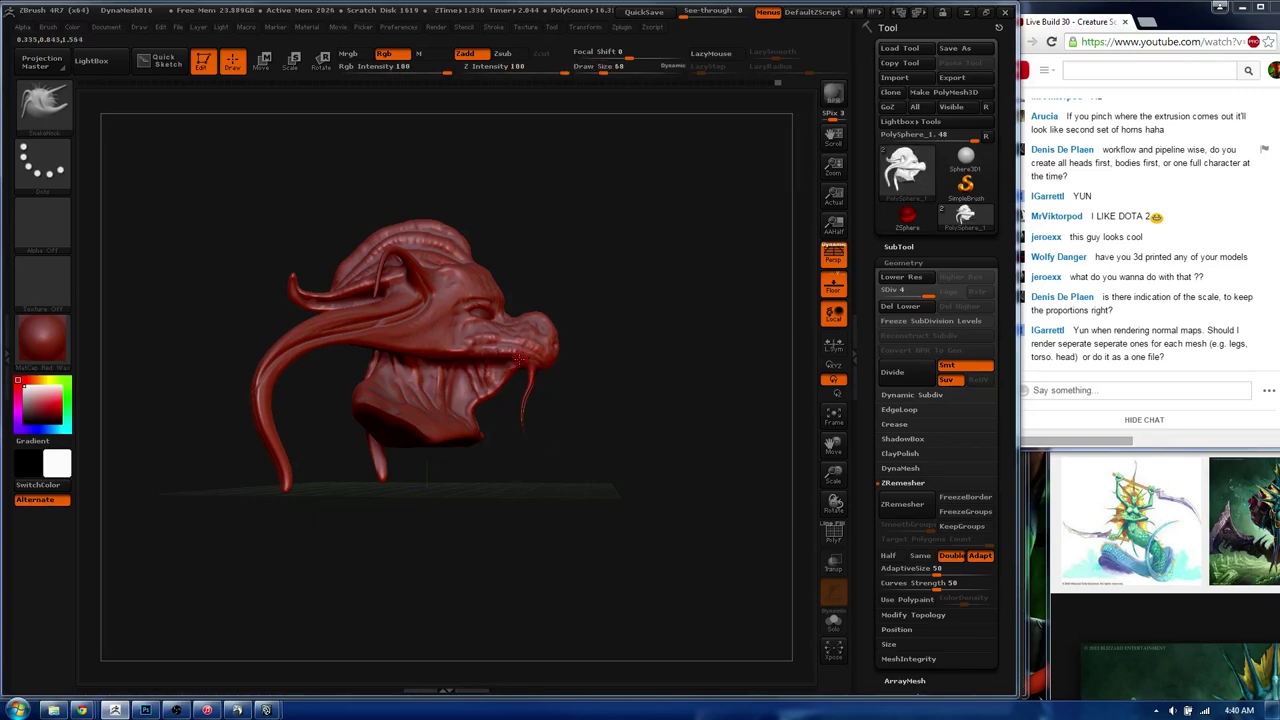
pyautogui.moveTo(521, 362); pyautogui.dragTo(532, 489)
pyautogui.moveTo(551, 374); pyautogui.dragTo(531, 363)
pyautogui.hotkey('ctrl', 's')
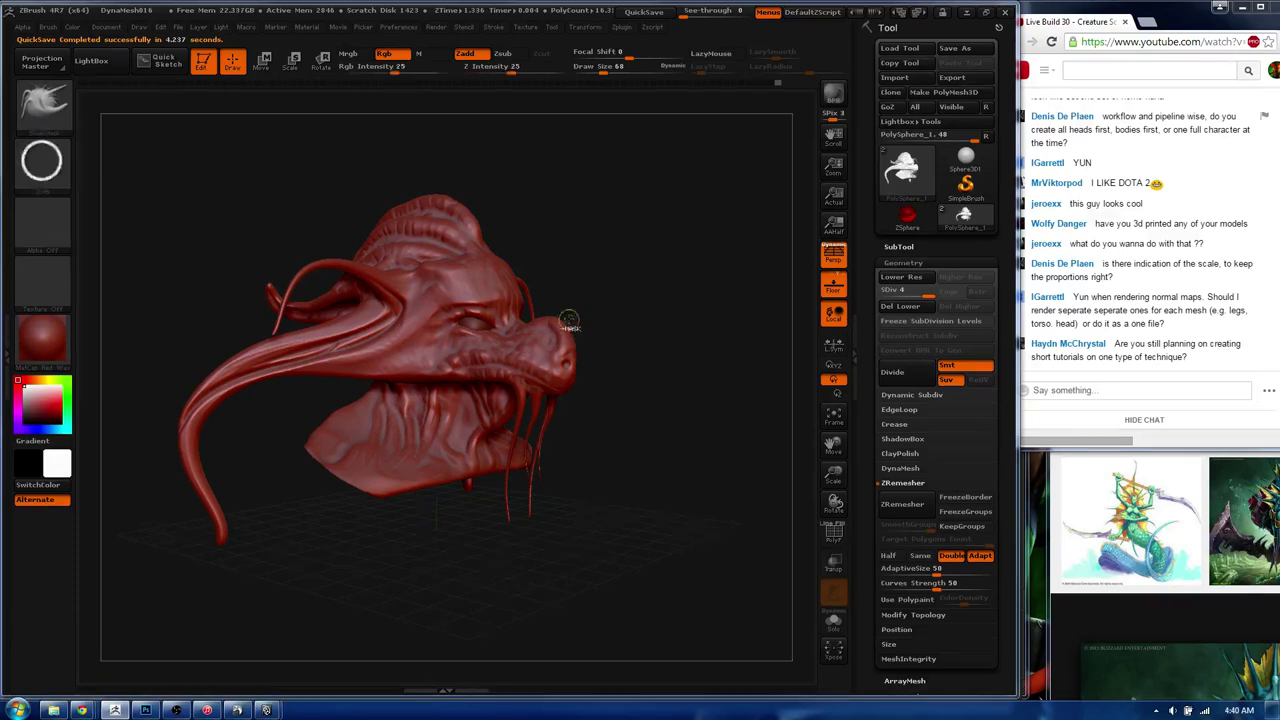
# - Smooth away the stray spike crossing to the nose and shrink the brush
pyautogui.moveTo(566, 325)
pyautogui.mouseDown()
pyautogui.moveTo(436, 371)
pyautogui.moveTo(369, 377)
pyautogui.mouseUp()
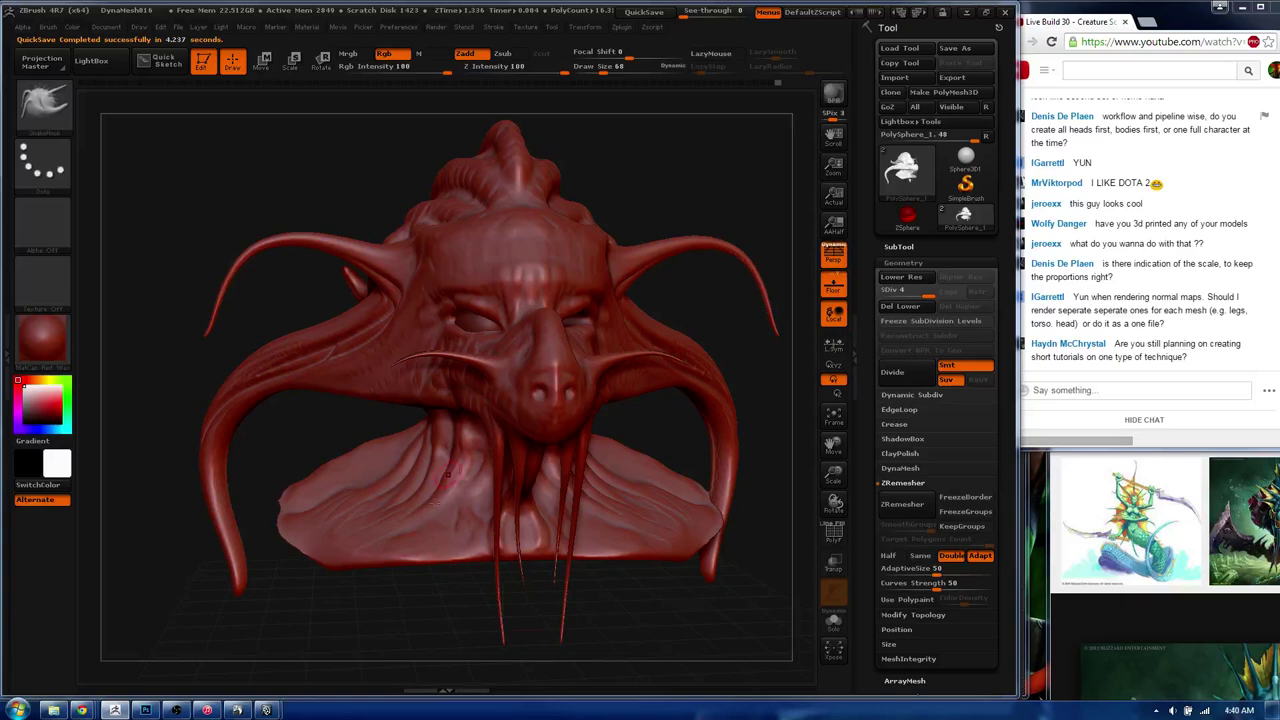
pyautogui.keyDown('ctrl'); pyautogui.keyDown('alt'); pyautogui.keyDown('shift'); pyautogui.click(514, 363); pyautogui.keyUp('shift'); pyautogui.keyUp('alt'); pyautogui.keyUp('ctrl')
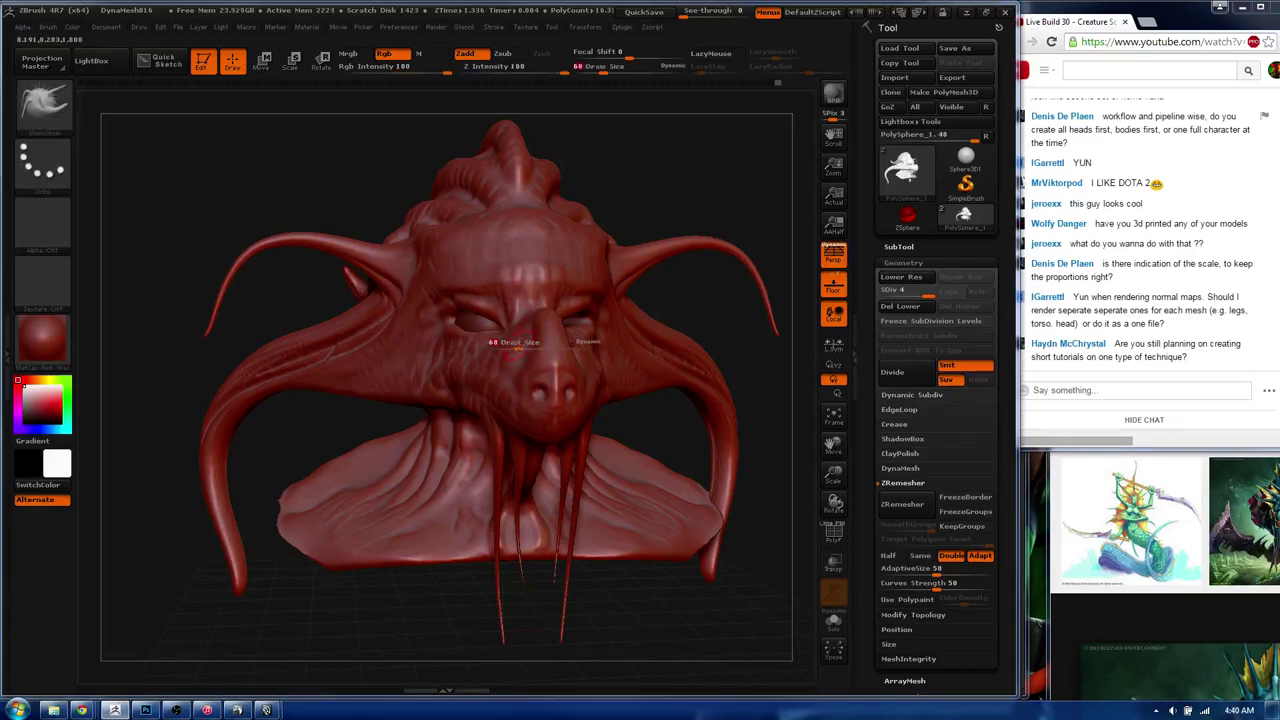
pyautogui.press('s')
pyautogui.moveTo(518, 345); pyautogui.dragTo(512, 346)
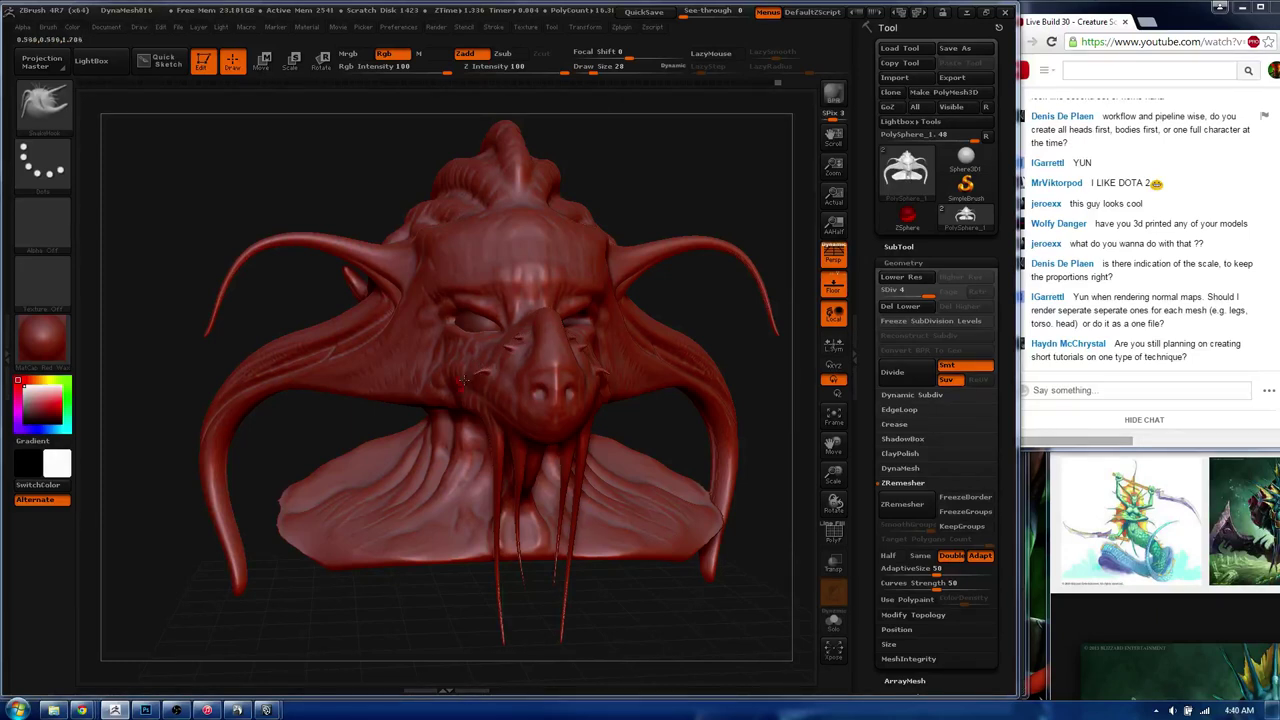
# - Try the MaskCircle mask and rotate the head to face right
pyautogui.press('ctrl')
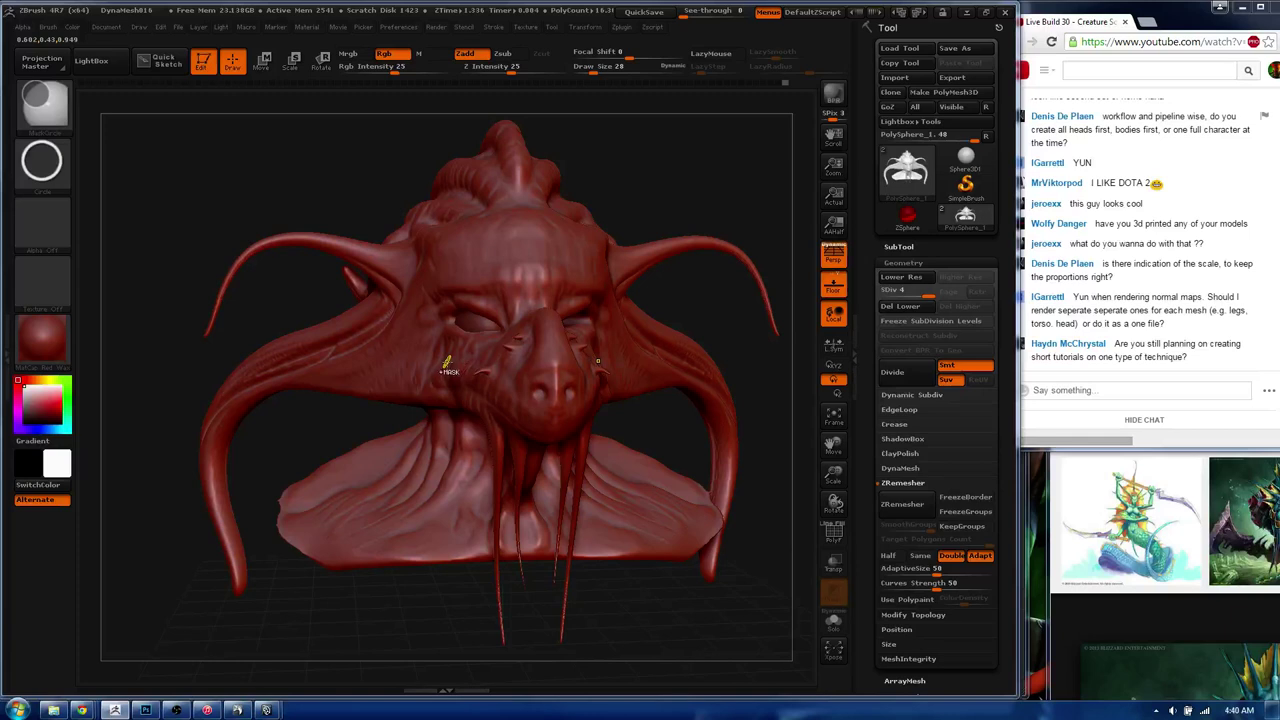
pyautogui.keyDown('ctrl'); pyautogui.click(422, 412); pyautogui.keyUp('ctrl')
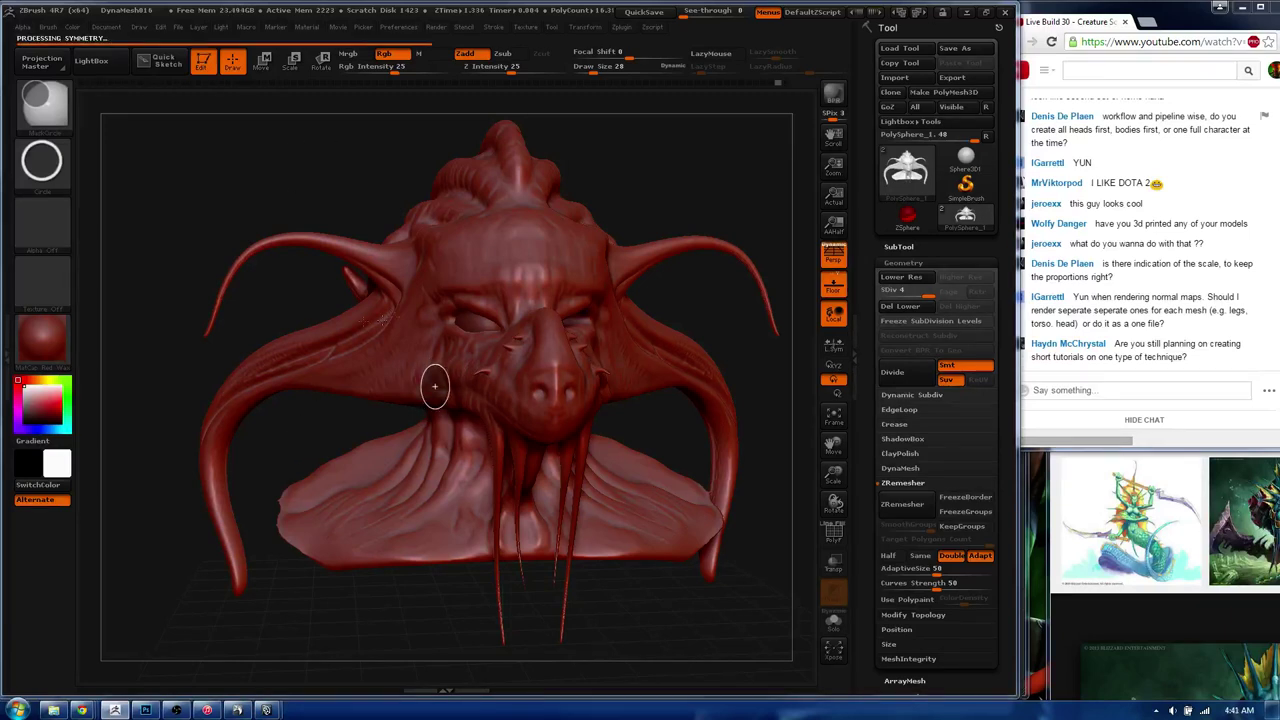
pyautogui.moveTo(730, 300); pyautogui.dragTo(860, 320)
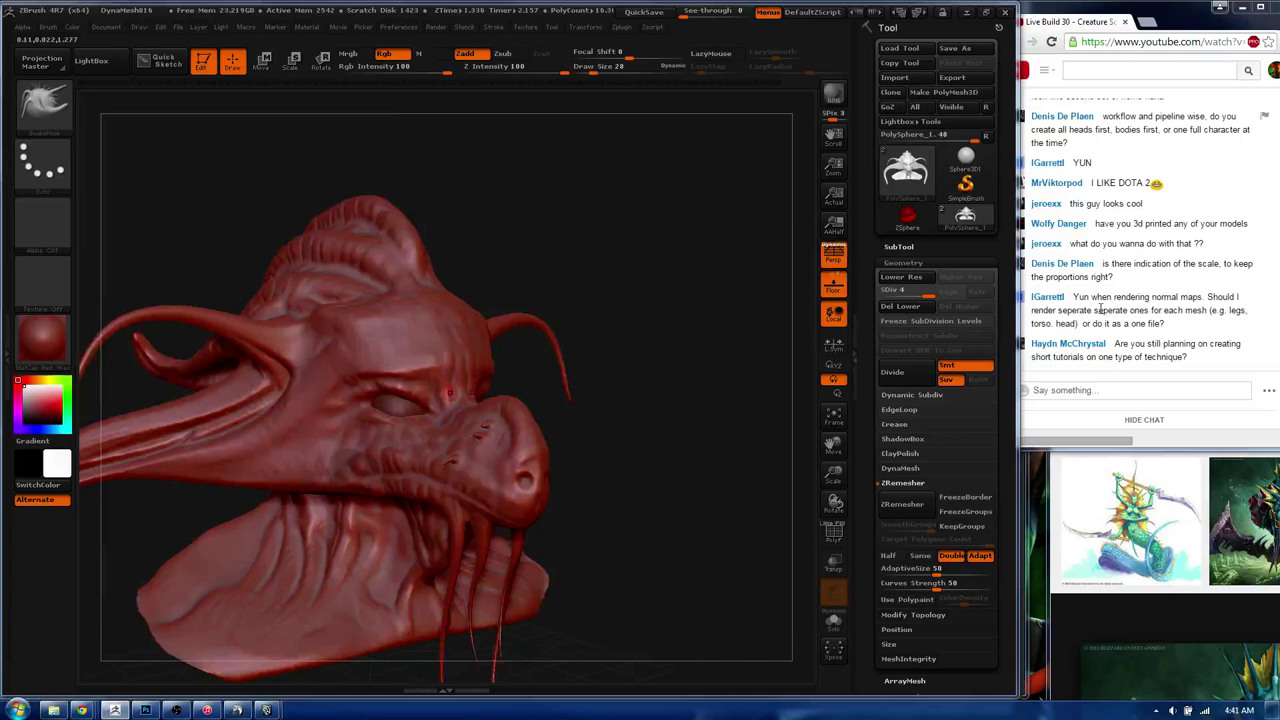
pyautogui.moveTo(450, 393); pyautogui.dragTo(670, 317)
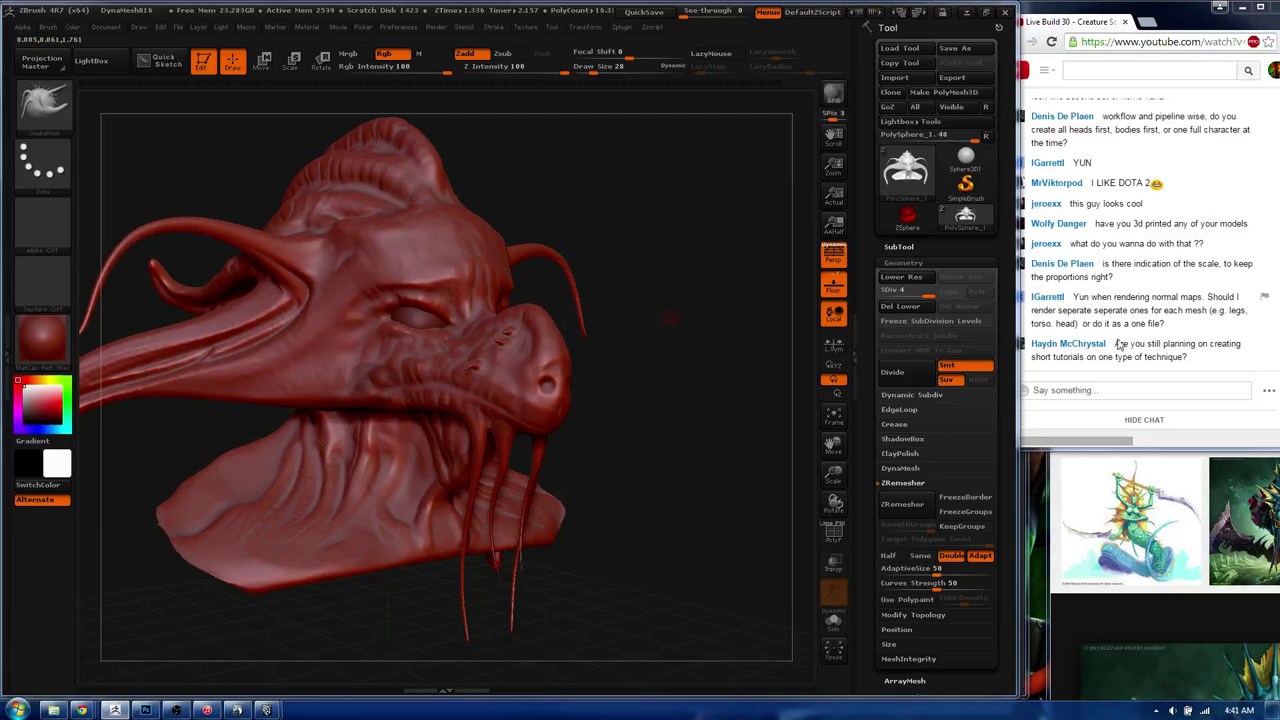
# - Read a viewer's question in the live chat and orbit the head
pyautogui.moveTo(1140, 129)
pyautogui.tripleClick(1140, 310)
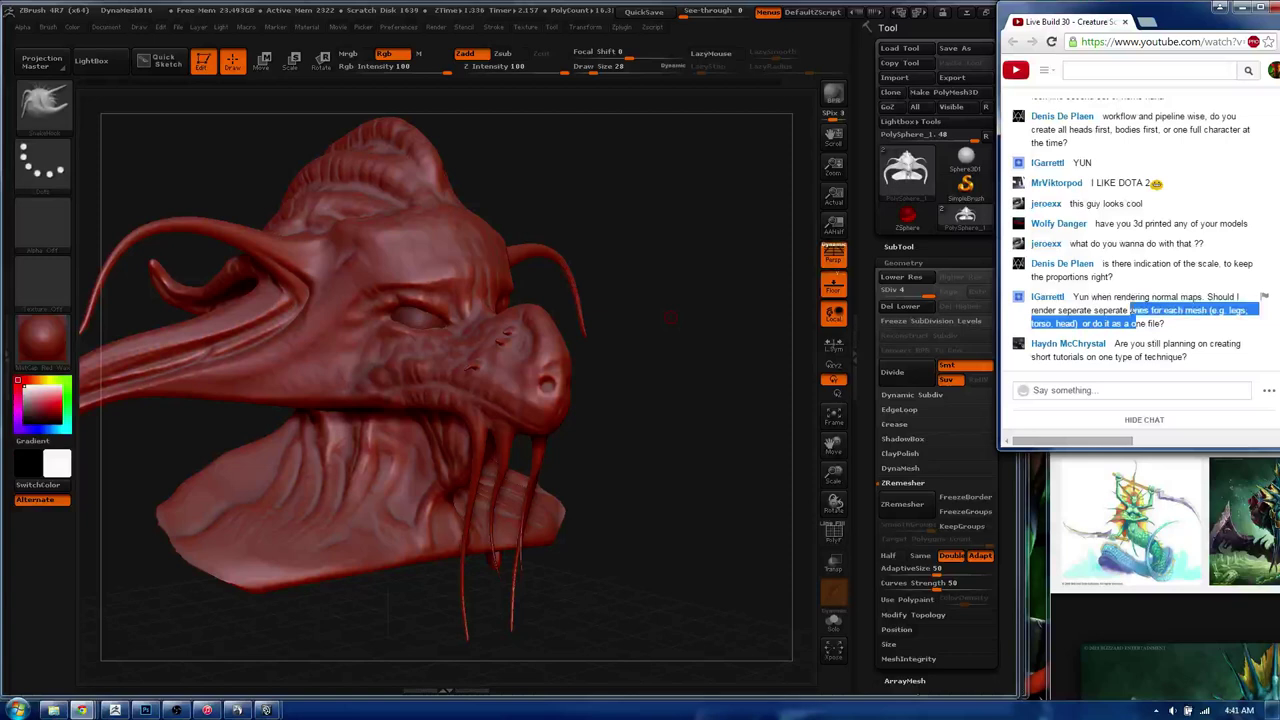
pyautogui.click(1135, 264)
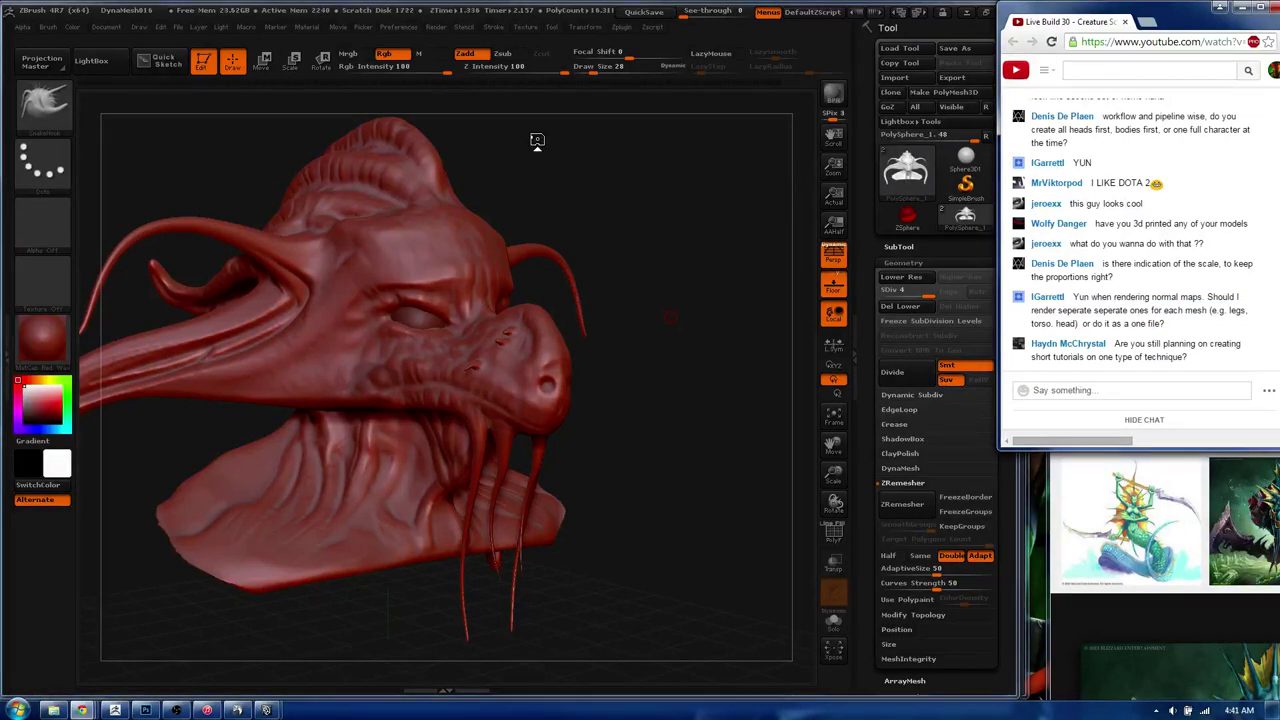
pyautogui.moveTo(583, 367); pyautogui.dragTo(500, 325)
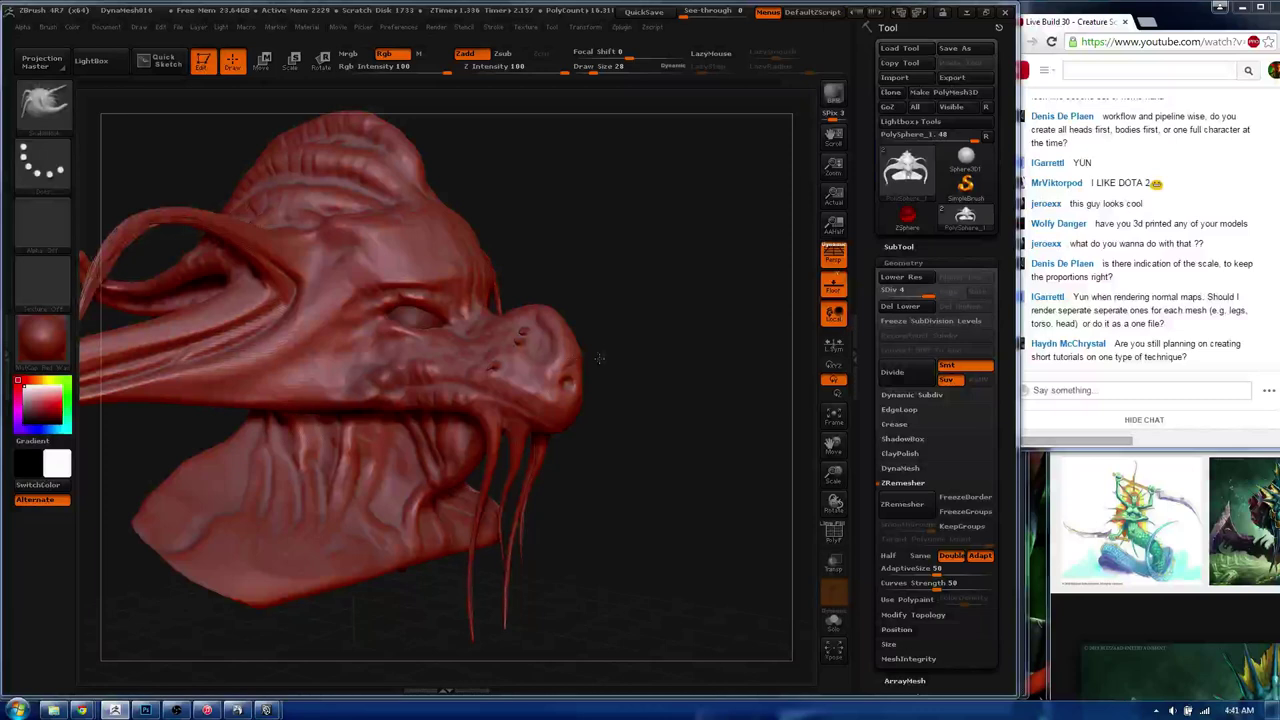
# - Close and reopen the slark image results tab, check the stream chat, and return to the sculpt
pyautogui.click(1163, 623)
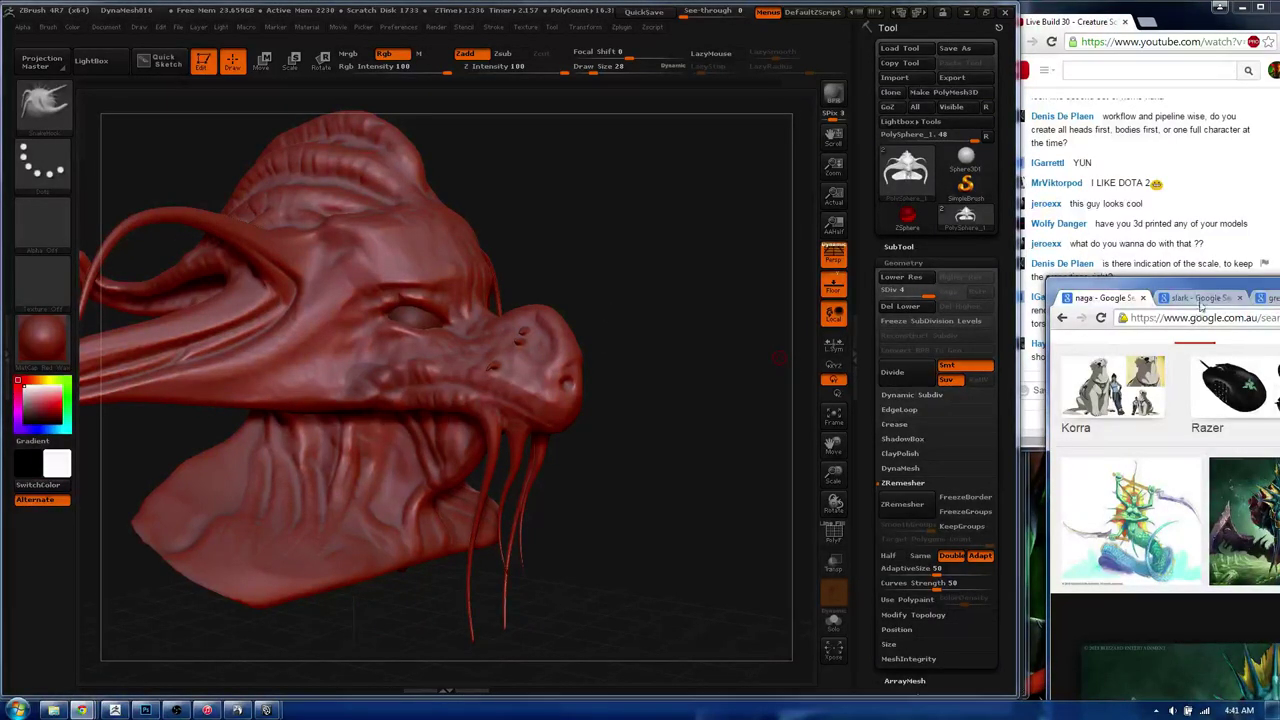
pyautogui.click(1240, 298)
pyautogui.hotkey('ctrl', 'shift', 't')
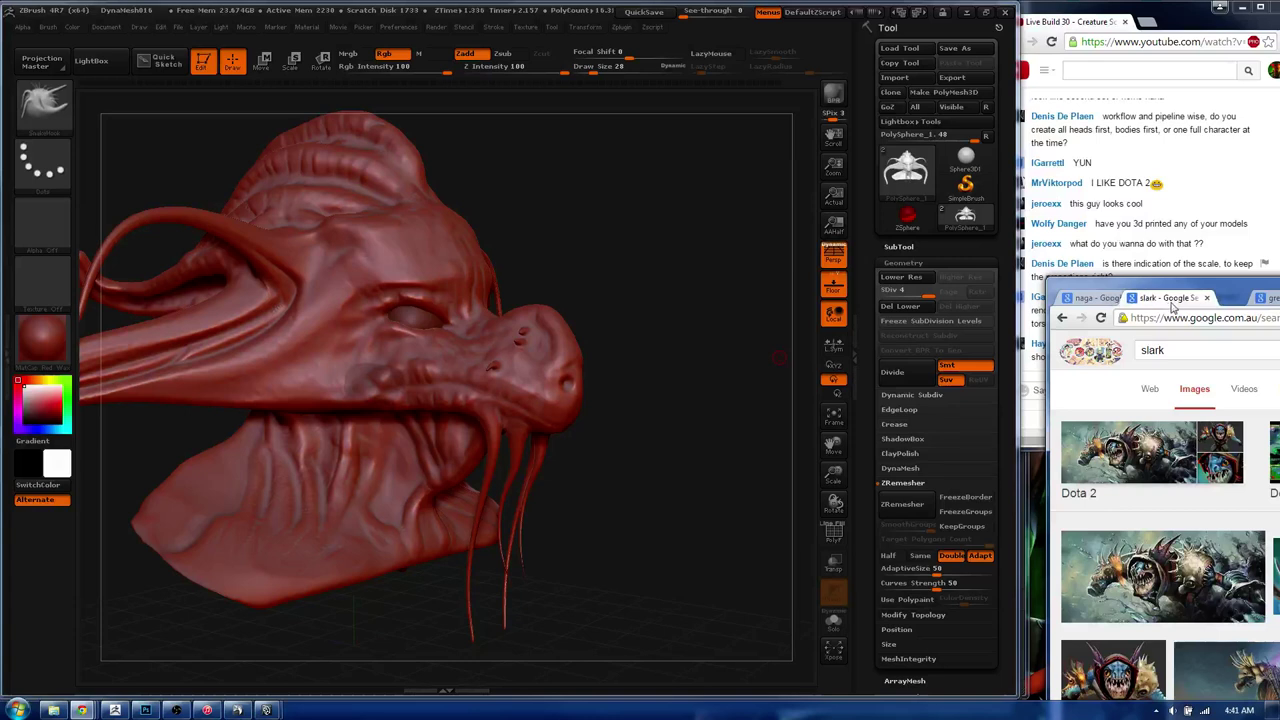
pyautogui.click(621, 180)
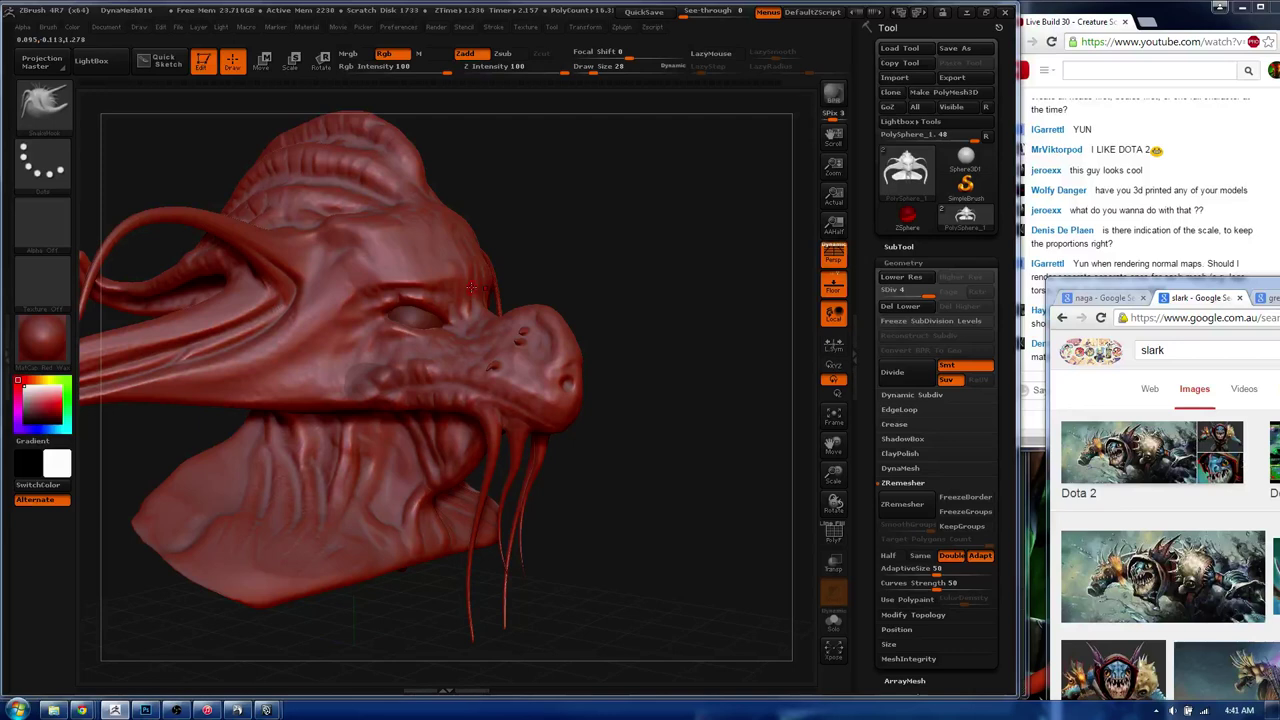
pyautogui.click(1168, 10)
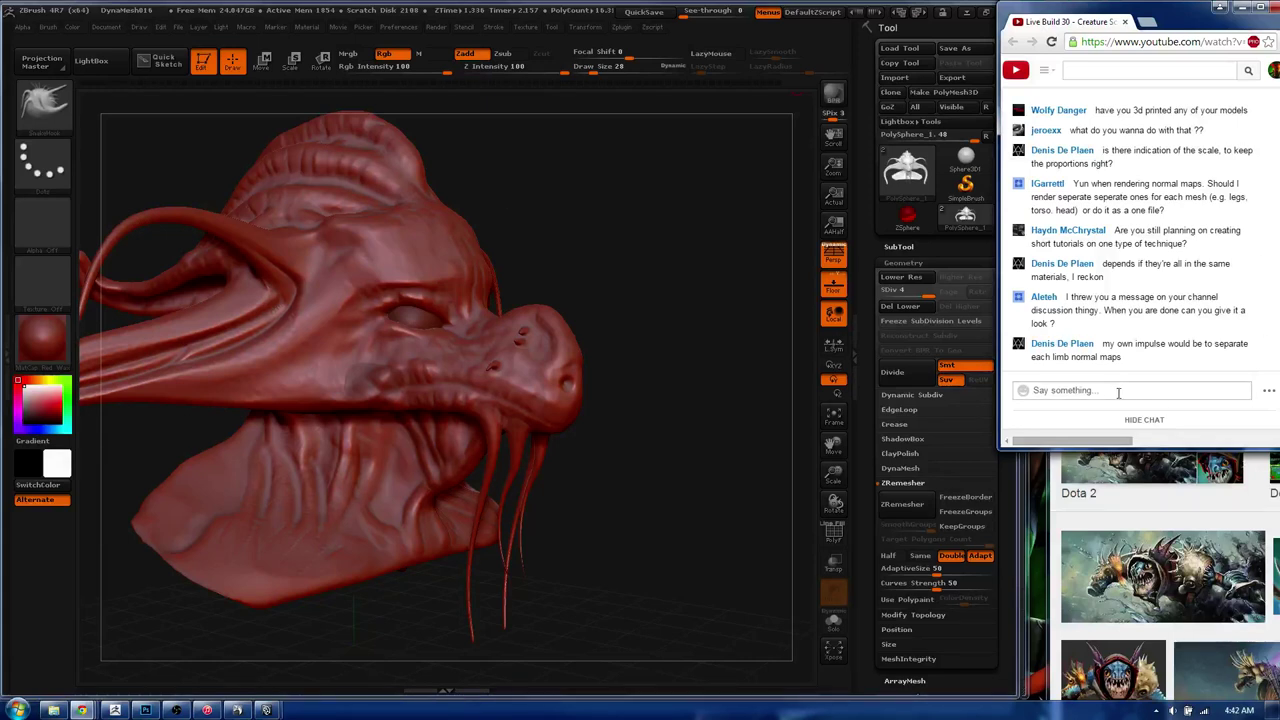
pyautogui.click(482, 345)
pyautogui.moveTo(486, 355)
pyautogui.mouseDown()
pyautogui.moveTo(469, 345)
pyautogui.moveTo(490, 370)
pyautogui.mouseUp()
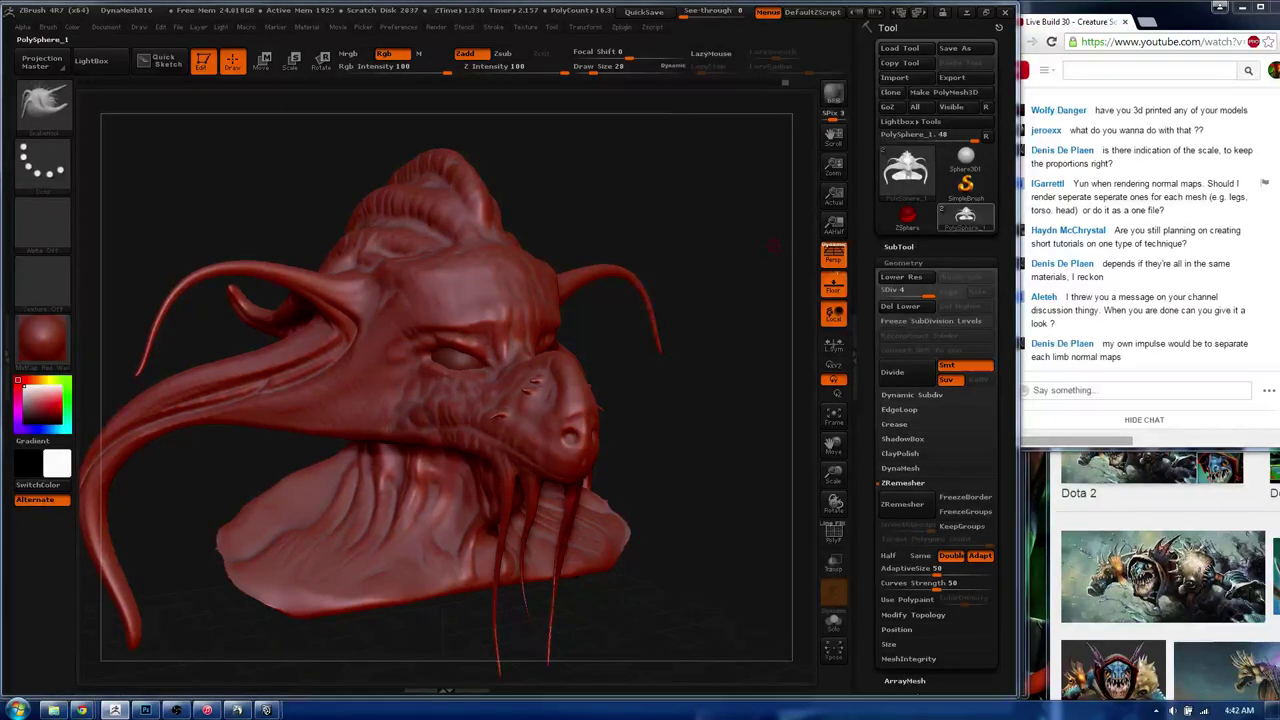
pyautogui.moveTo(965, 215)
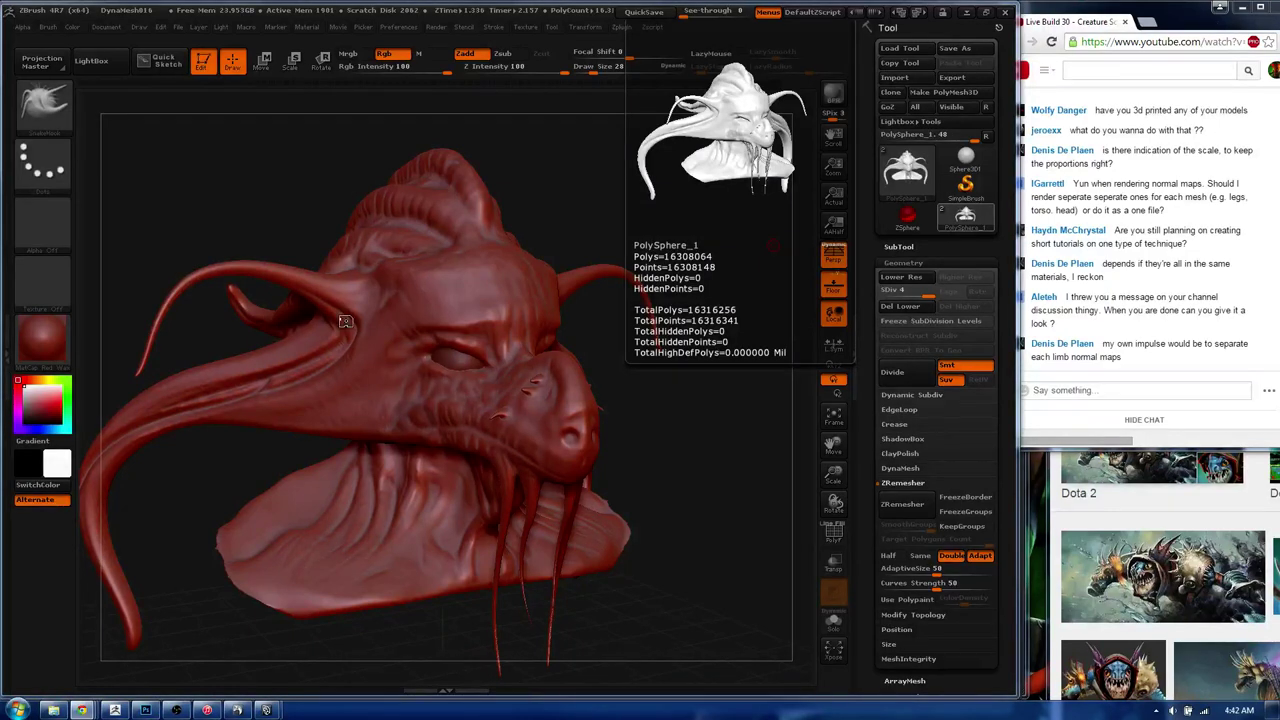
# - Smooth a stray crease, carve thin creases below the brow and across the cheek, then pick ClayBuildup
pyautogui.moveTo(347, 330); pyautogui.dragTo(405, 275)
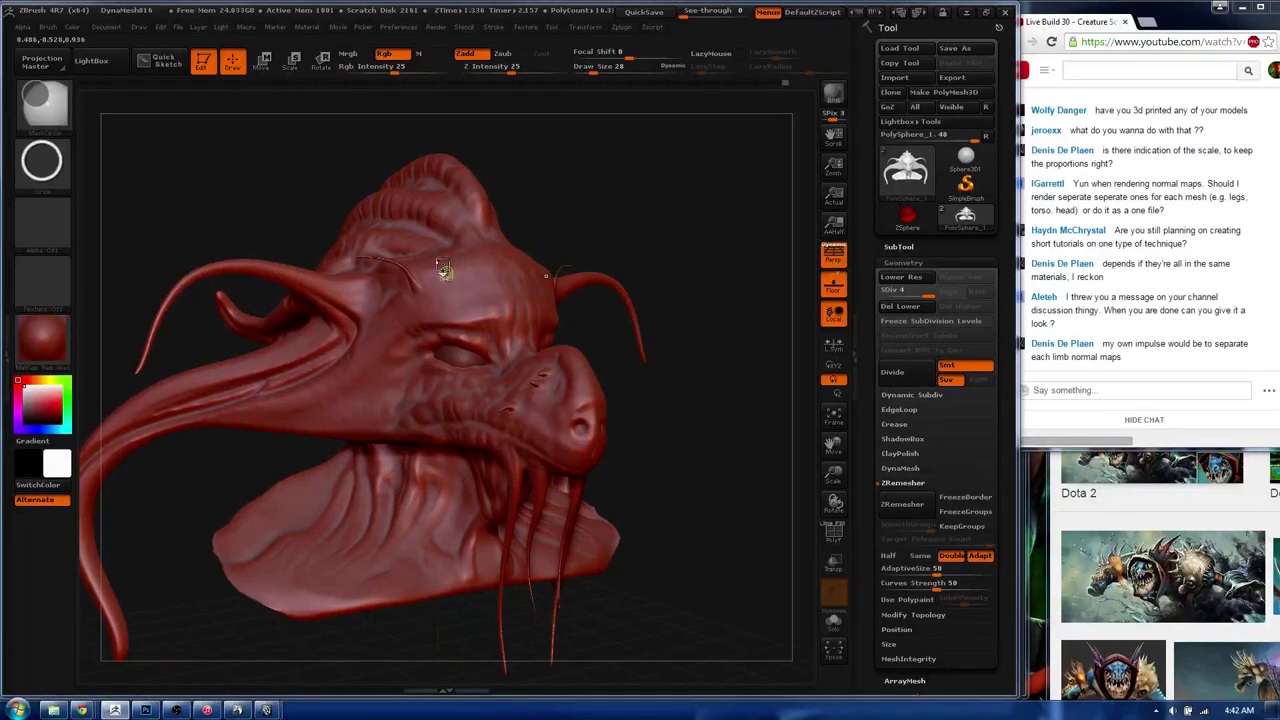
pyautogui.keyDown('shift'); pyautogui.moveTo(443, 271); pyautogui.dragTo(412, 268); pyautogui.keyUp('shift')
pyautogui.moveTo(438, 326)
pyautogui.mouseDown()
pyautogui.moveTo(362, 336)
pyautogui.moveTo(348, 378)
pyautogui.mouseUp()
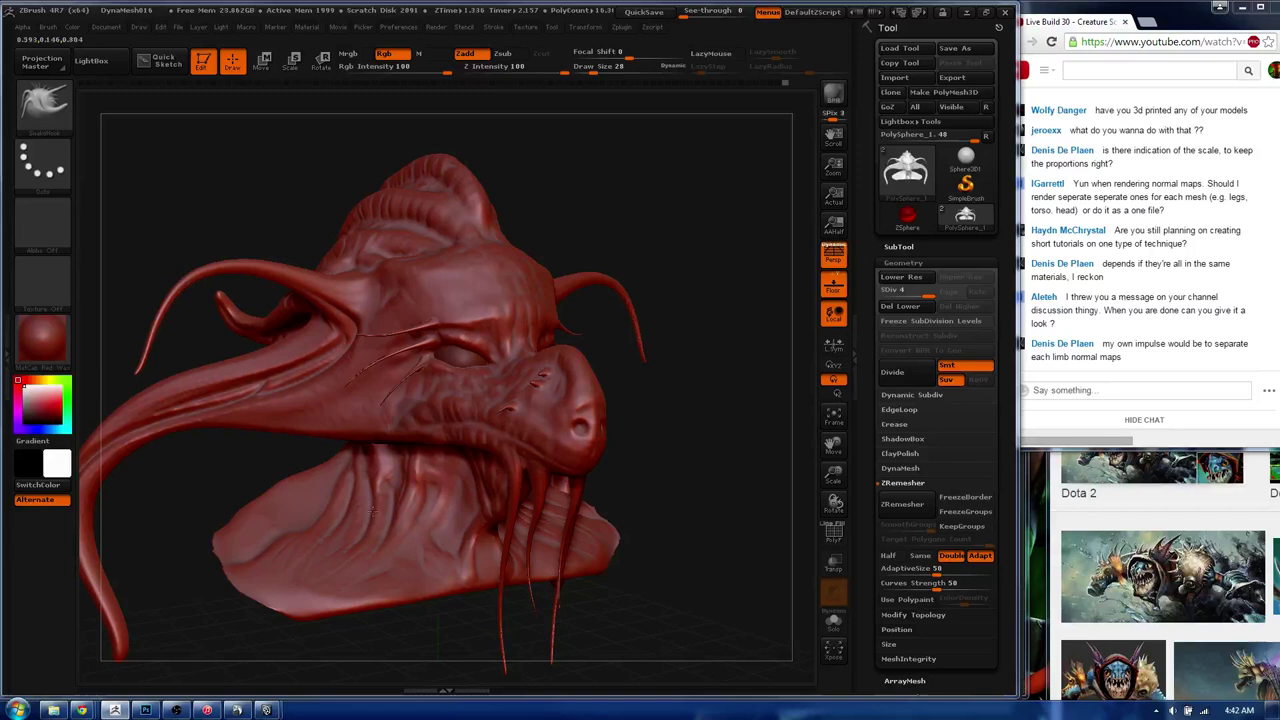
pyautogui.moveTo(455, 374)
pyautogui.mouseDown()
pyautogui.moveTo(420, 362)
pyautogui.moveTo(486, 296)
pyautogui.moveTo(455, 303)
pyautogui.mouseUp()
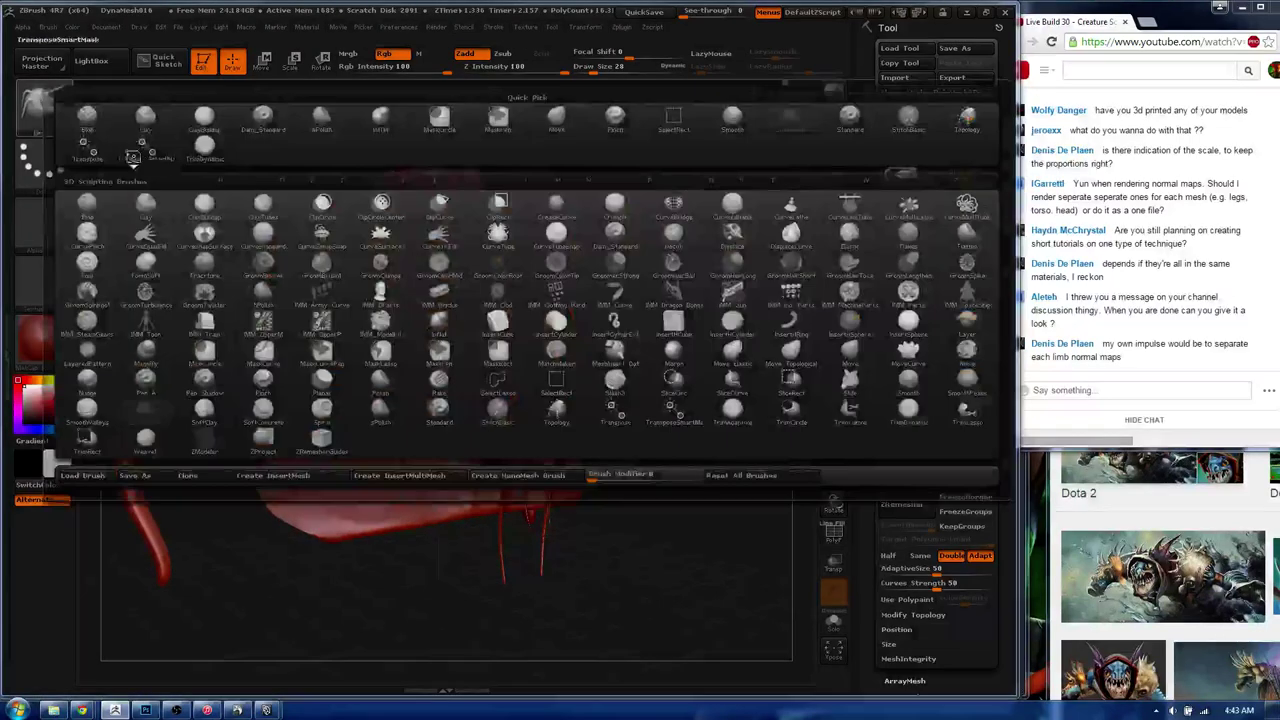
pyautogui.click(42, 100)
pyautogui.click(133, 116)
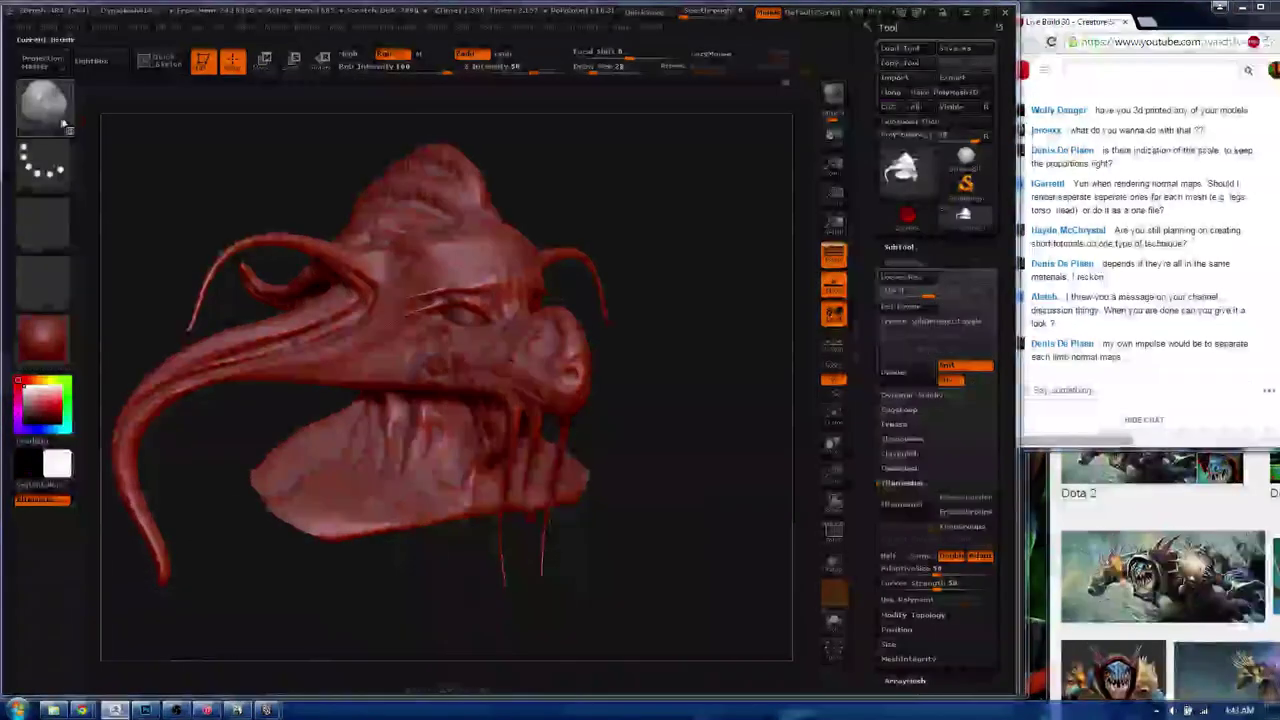
# - Give ClayBuildup a Spray stroke, draw size 468 and a scaly cell-pattern alpha
pyautogui.press('b')
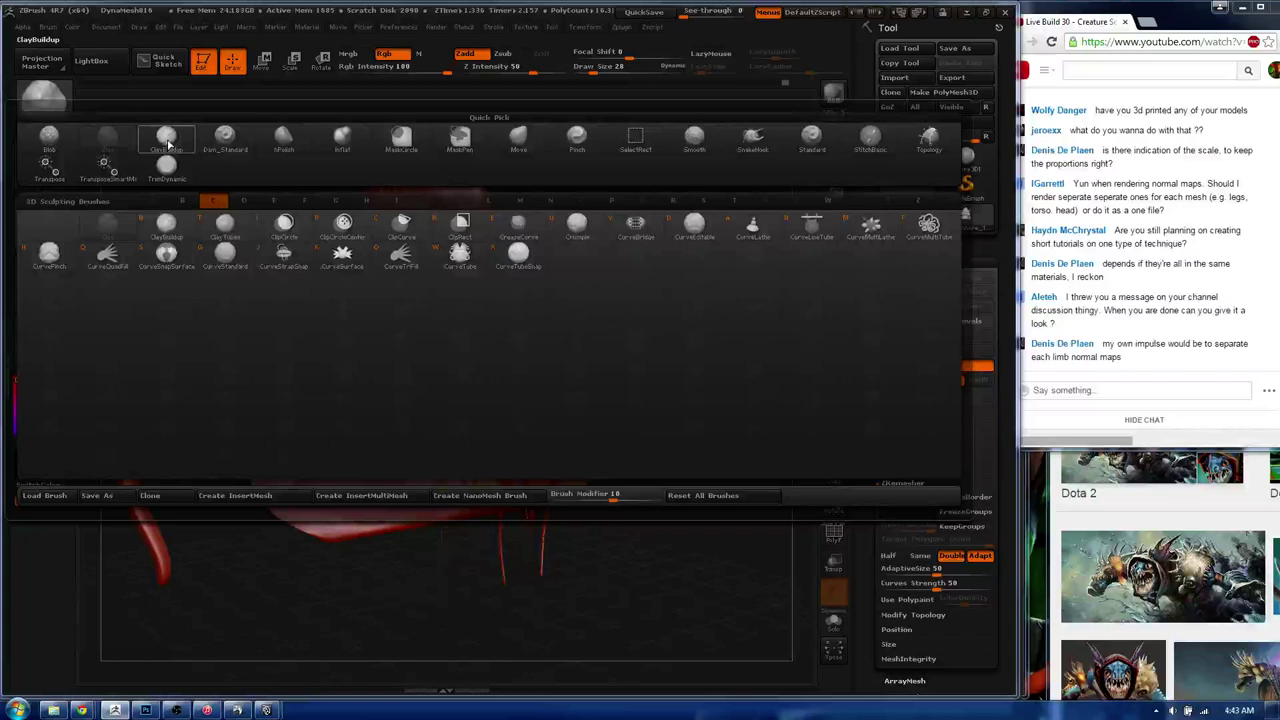
pyautogui.click(166, 138)
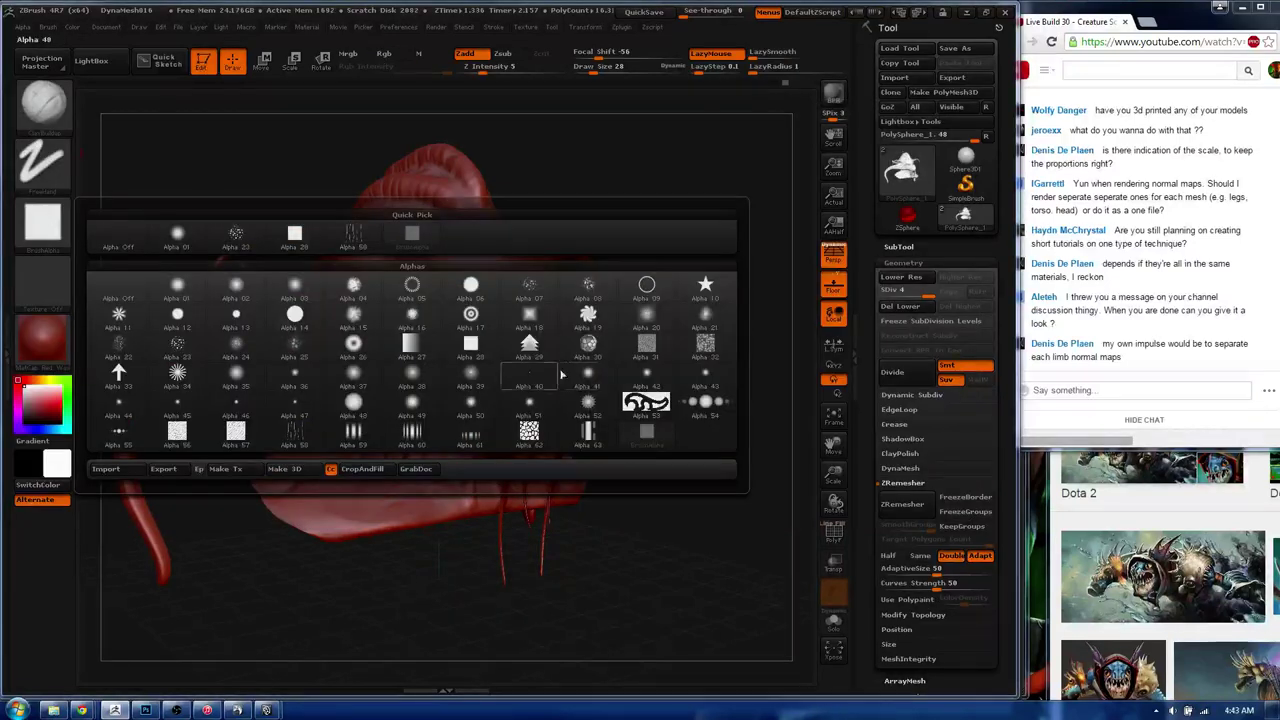
pyautogui.click(588, 290)
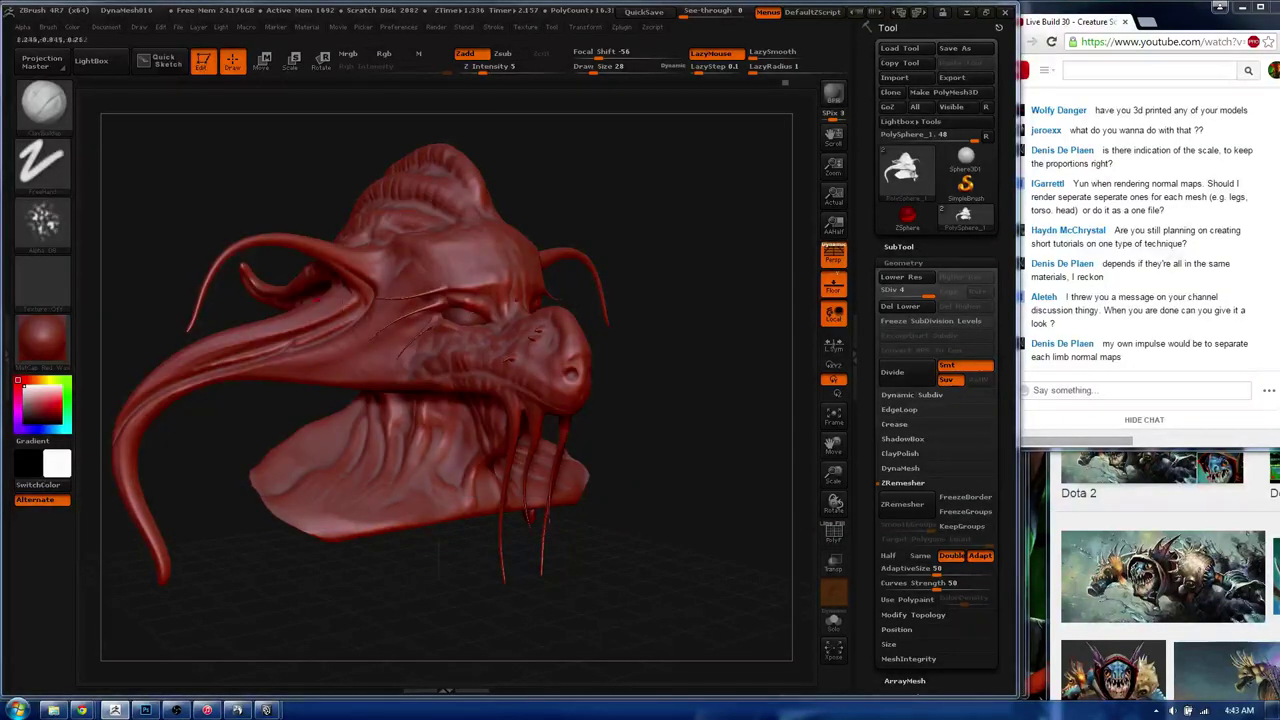
pyautogui.click(42, 160)
pyautogui.click(340, 177)
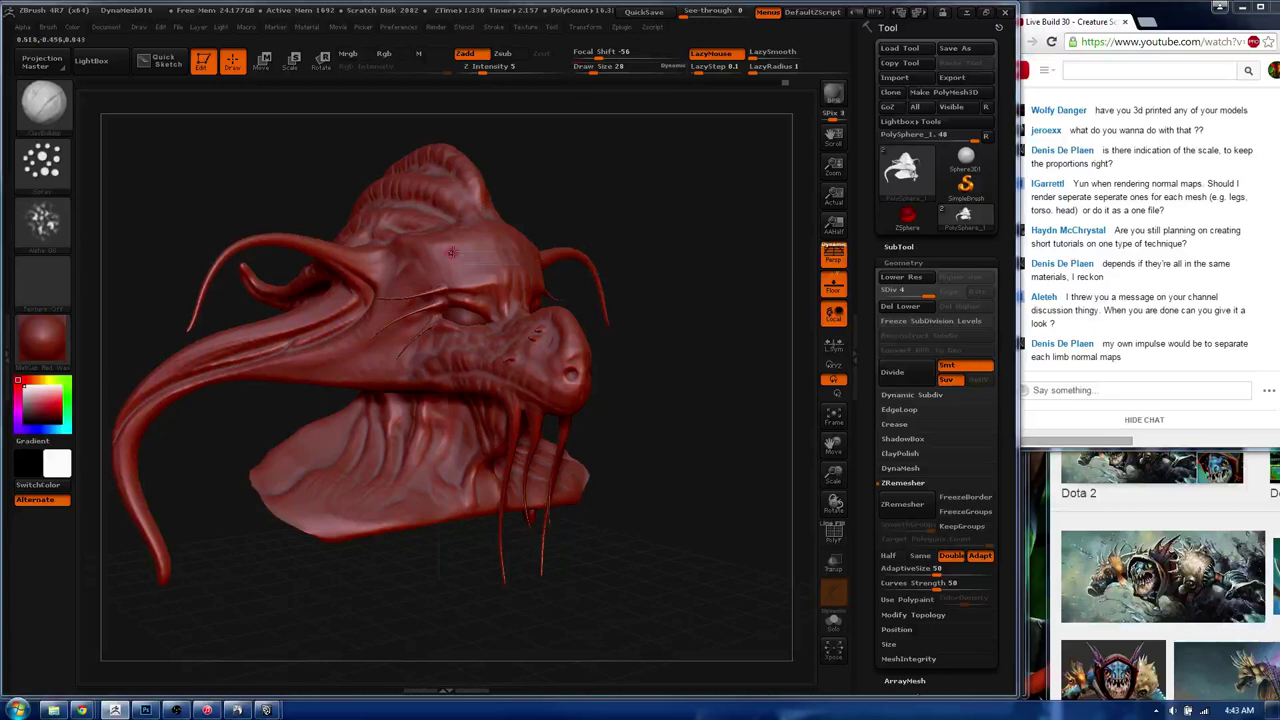
pyautogui.press('s')
pyautogui.moveTo(440, 256)
pyautogui.mouseDown()
pyautogui.moveTo(487, 250)
pyautogui.moveTo(455, 254)
pyautogui.mouseUp()
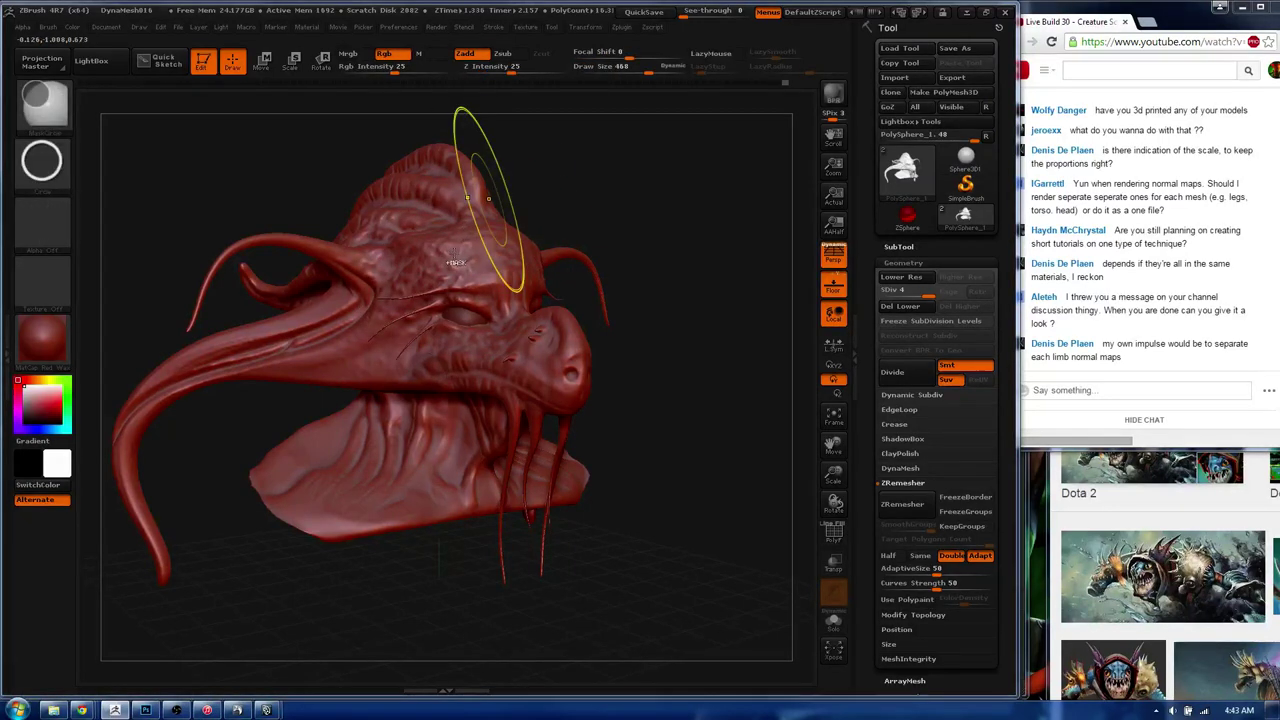
pyautogui.click(68, 220)
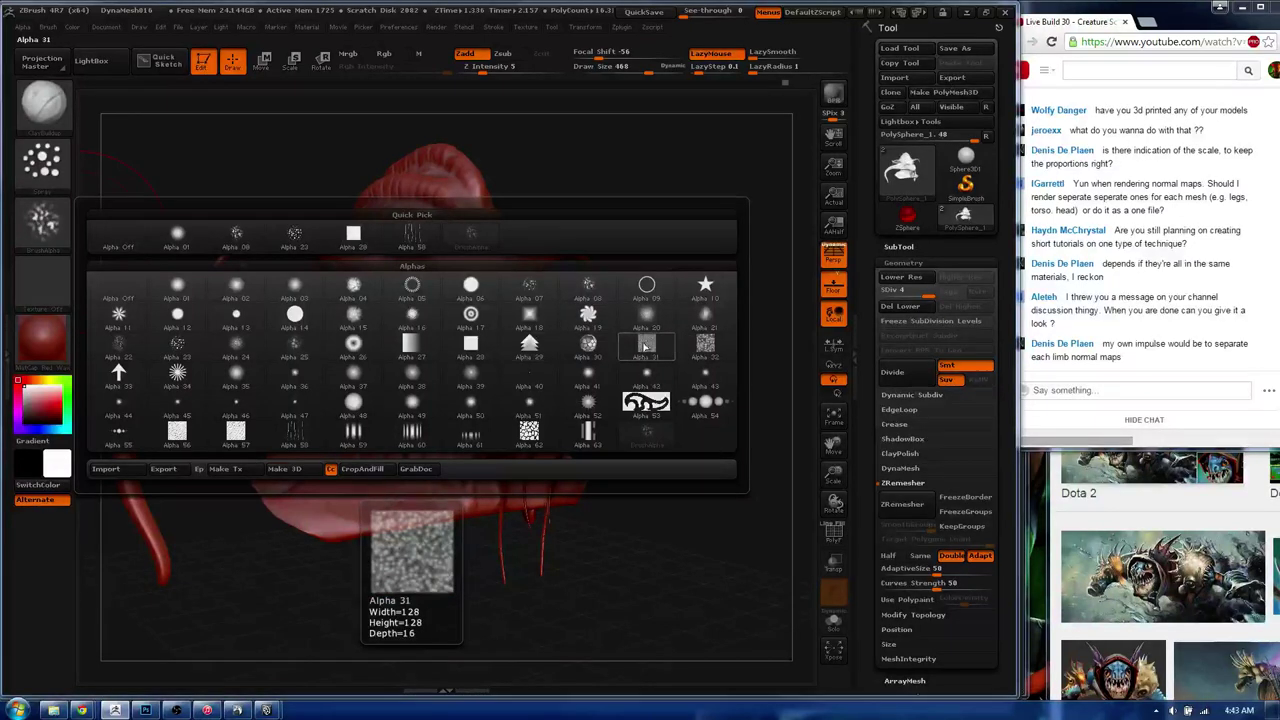
pyautogui.click(590, 346)
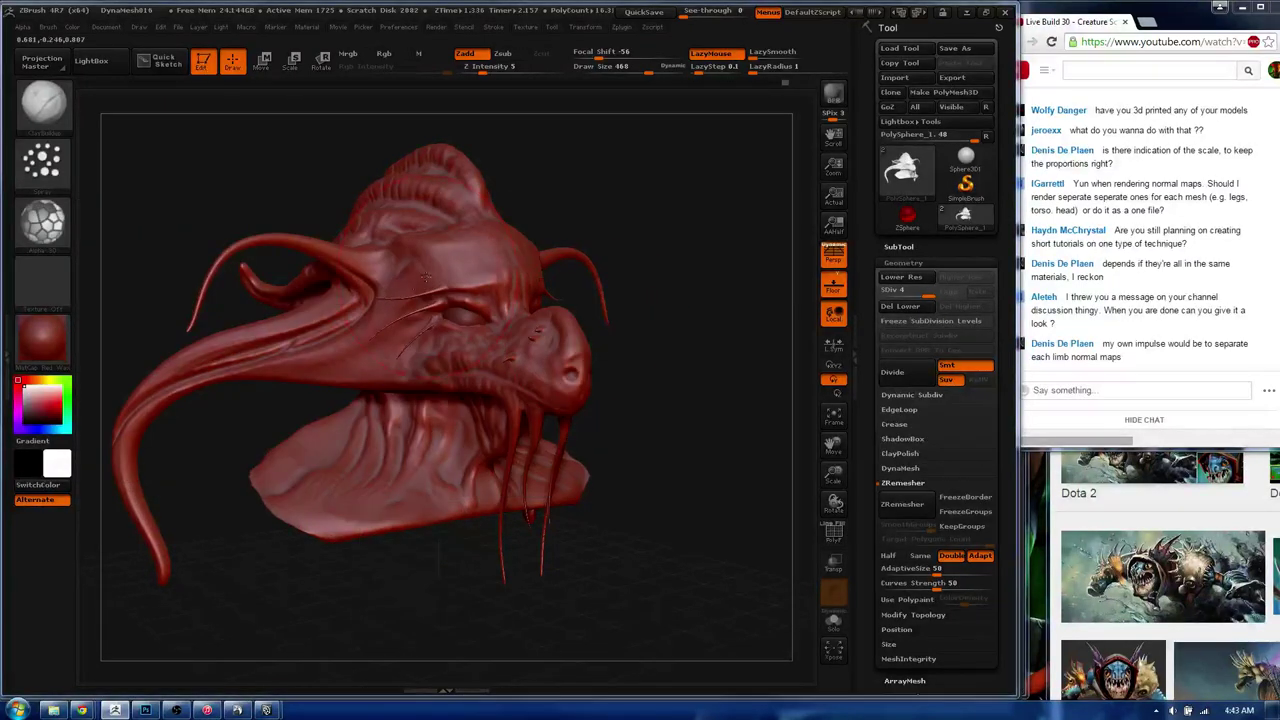
pyautogui.moveTo(680, 300); pyautogui.dragTo(720, 290)
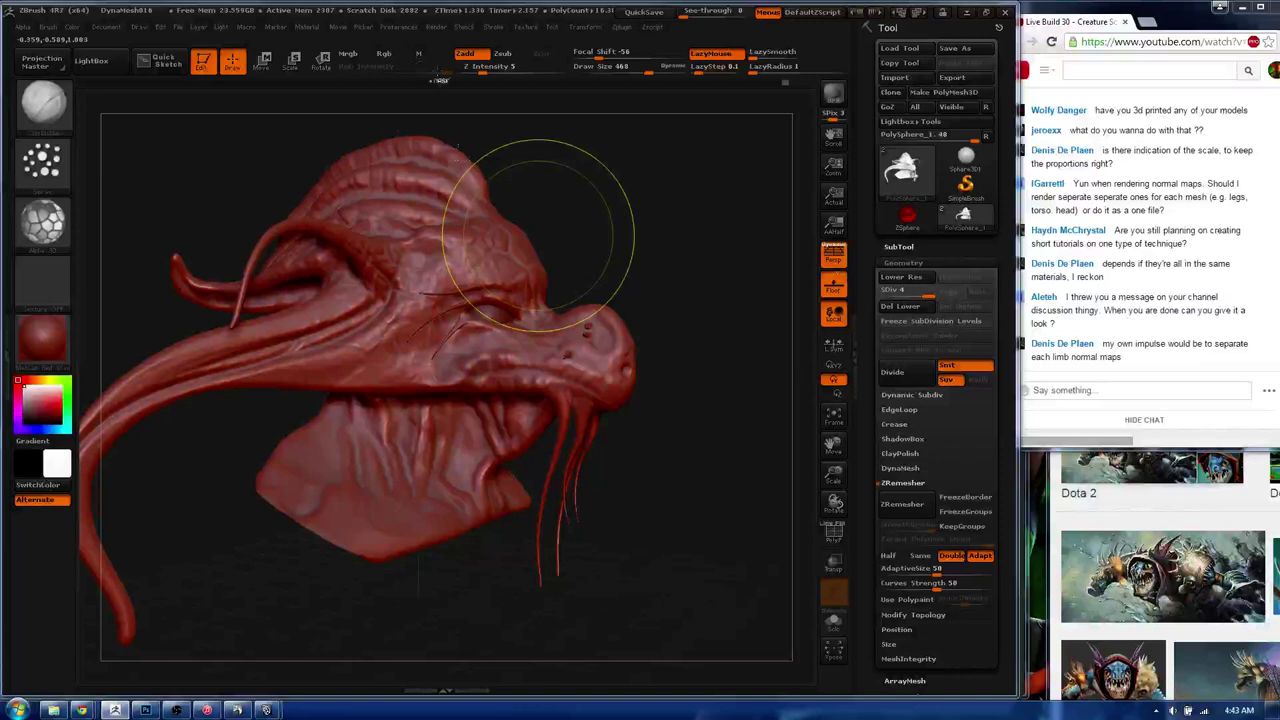
pyautogui.press('f')
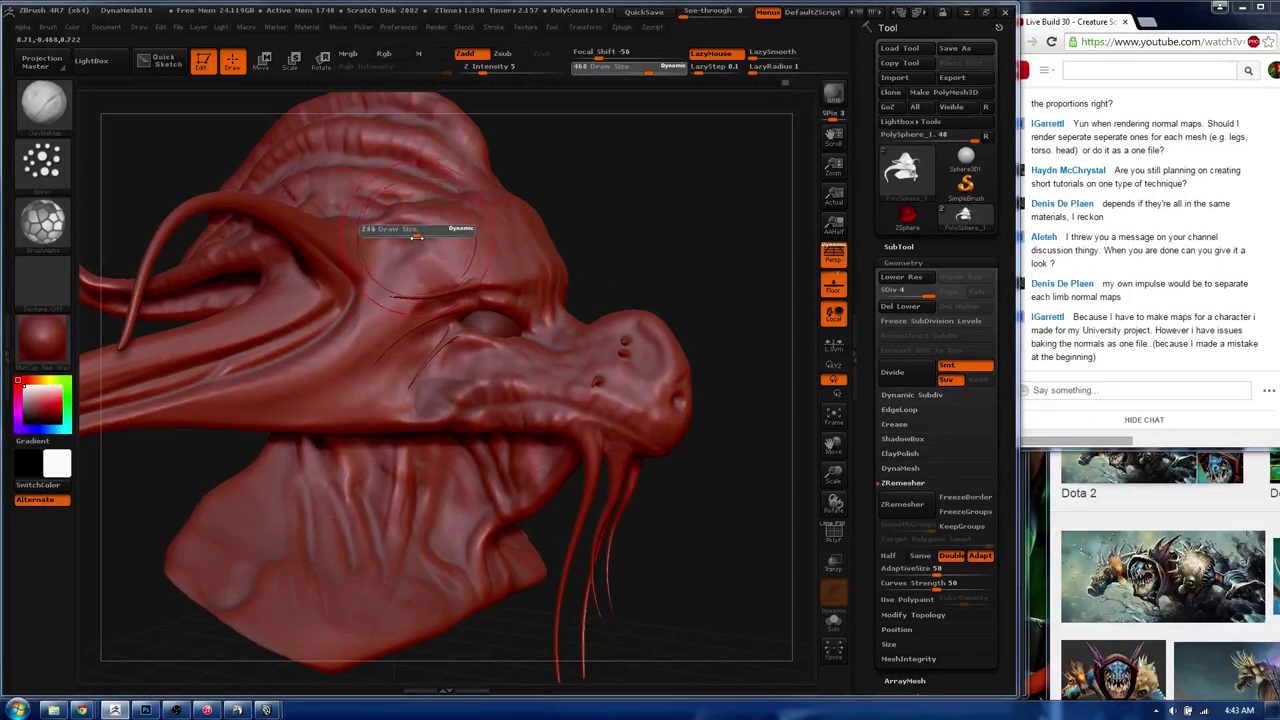
pyautogui.press('shift')
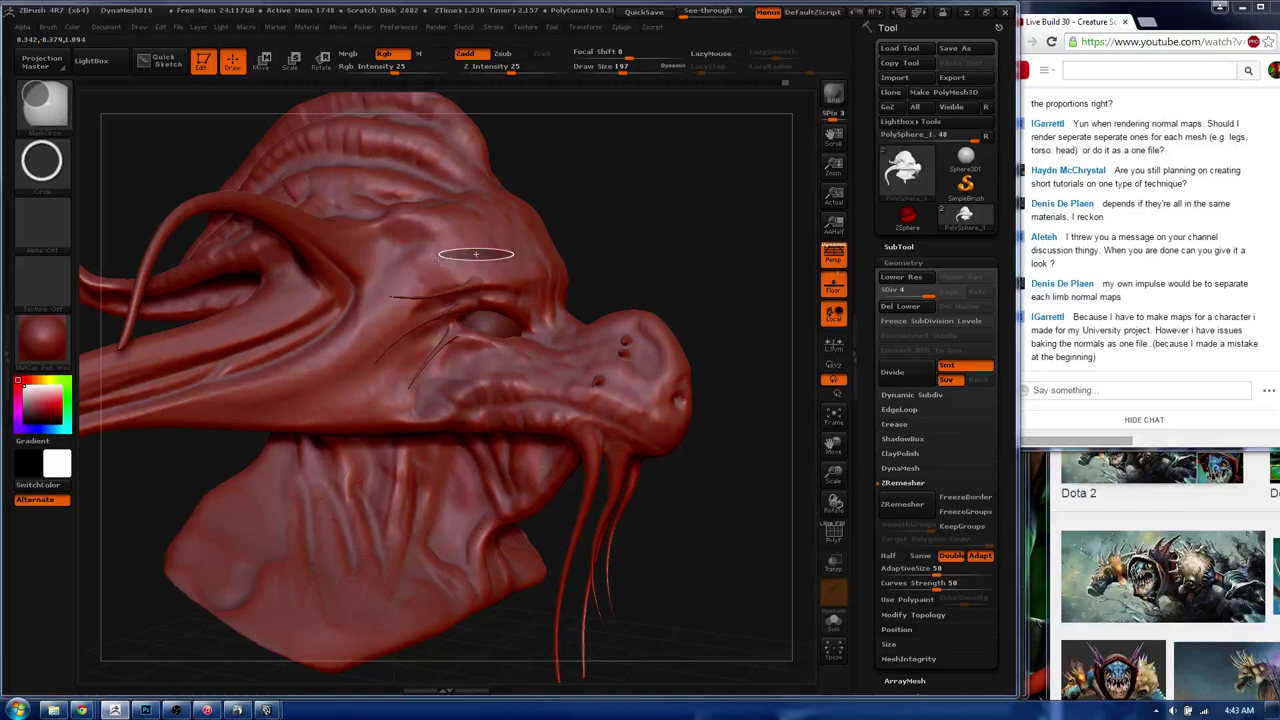
pyautogui.press('x')
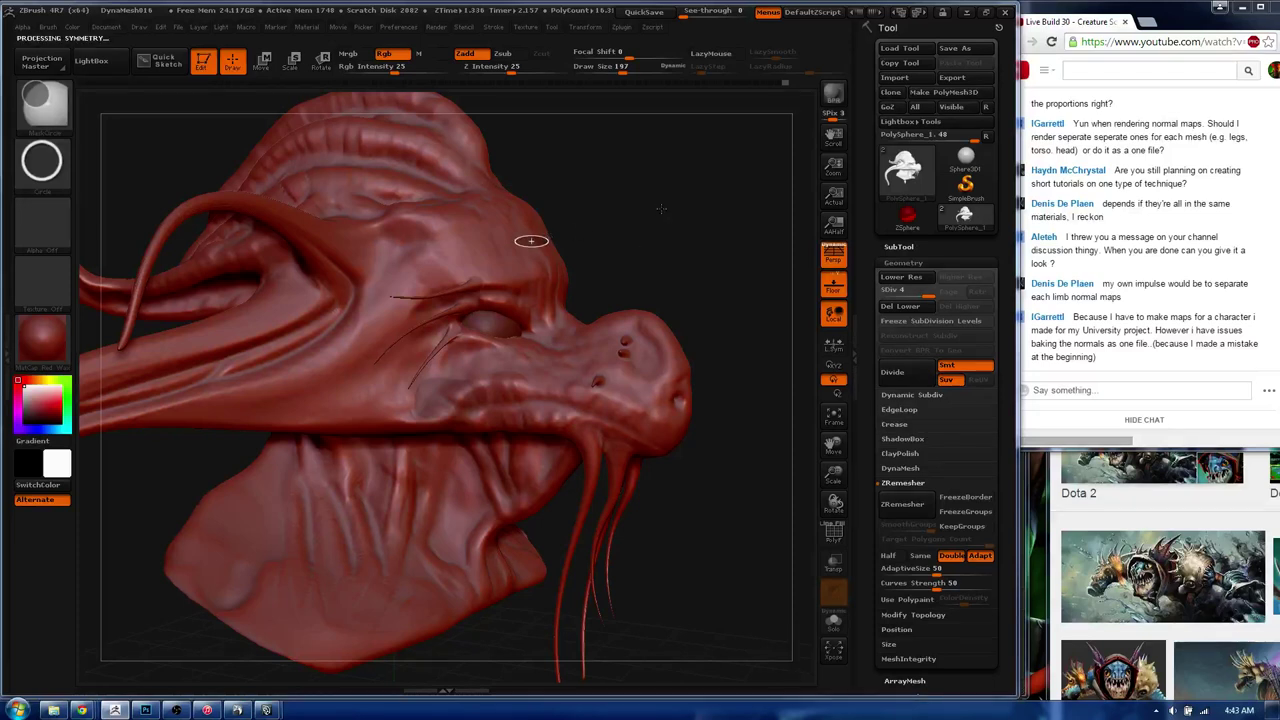
pyautogui.press('shift')
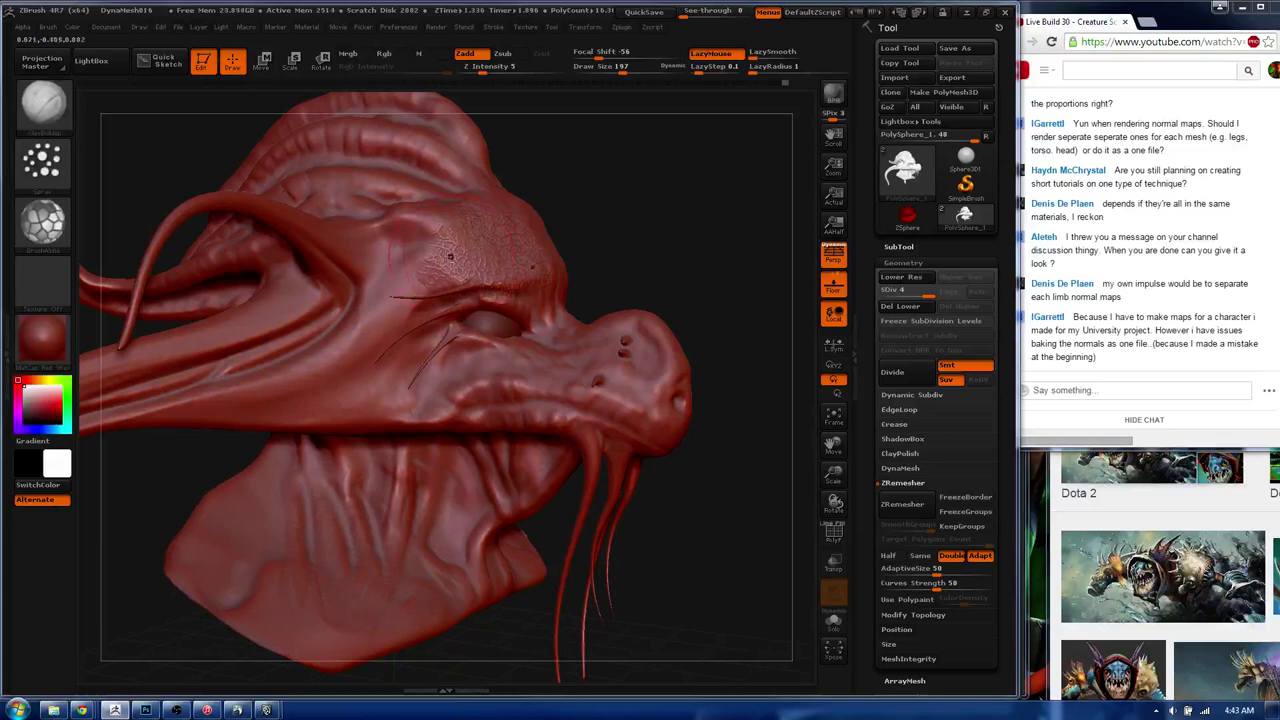
pyautogui.press('shift')
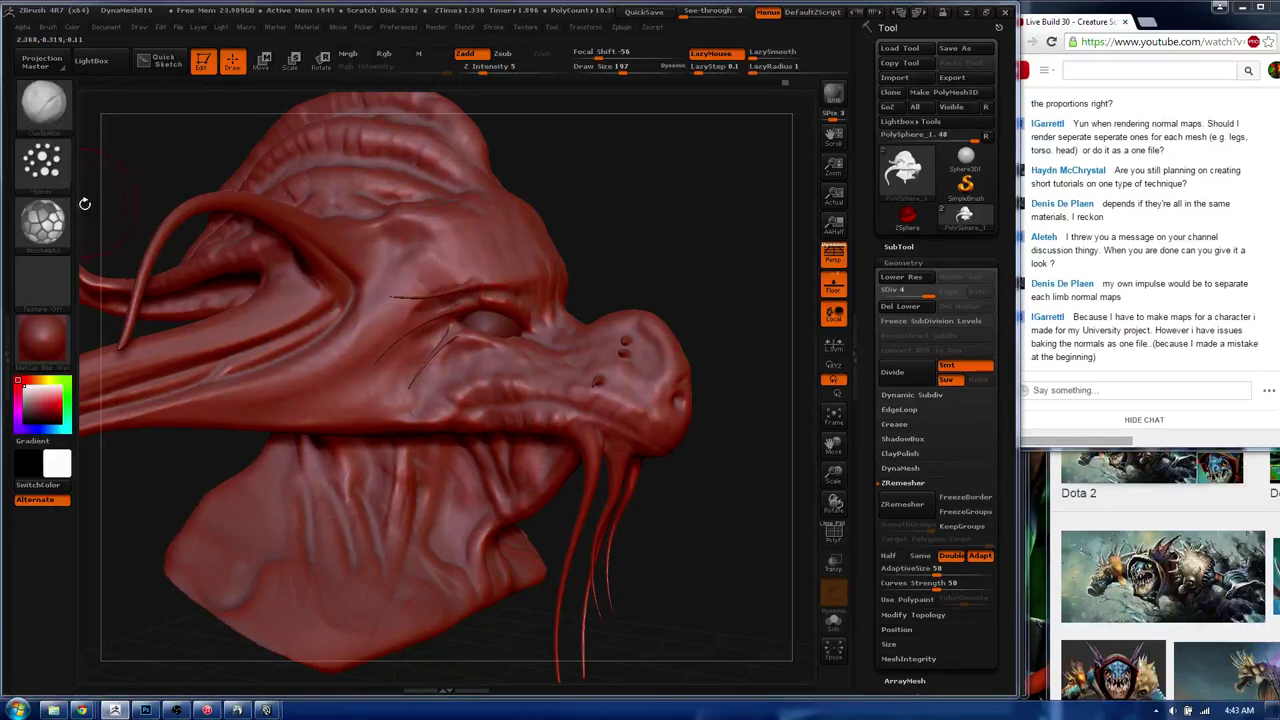
pyautogui.click(42, 160)
pyautogui.click(345, 178)
pyautogui.moveTo(345, 178); pyautogui.dragTo(470, 250)
pyautogui.moveTo(380, 290); pyautogui.dragTo(440, 270)
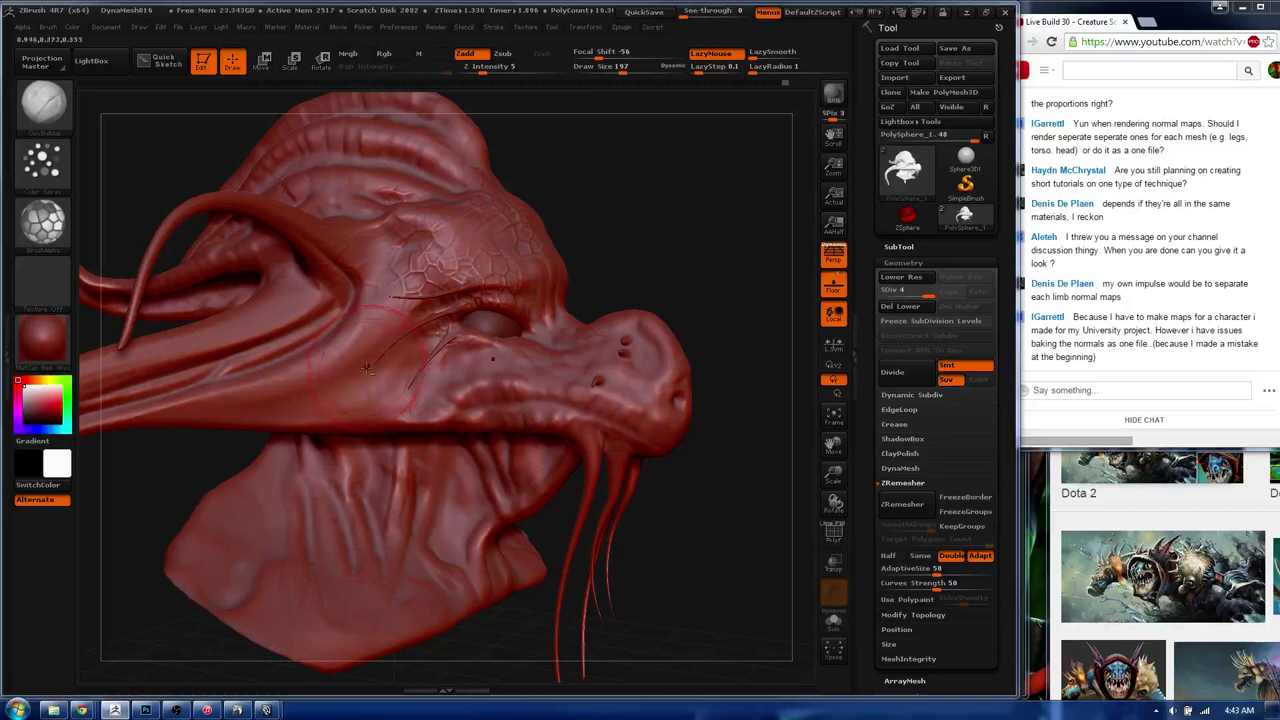
pyautogui.press('ctrl')
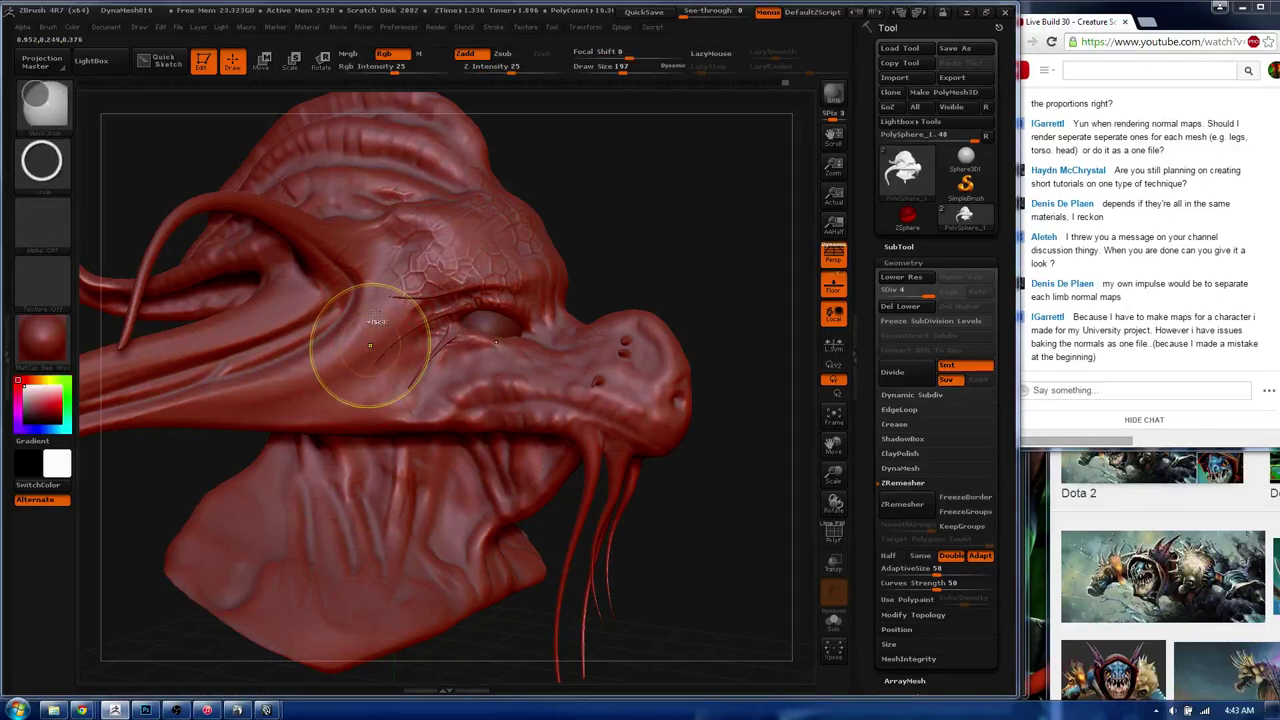
pyautogui.keyDown('ctrl'); pyautogui.moveTo(370, 345); pyautogui.dragTo(374, 309); pyautogui.keyUp('ctrl')
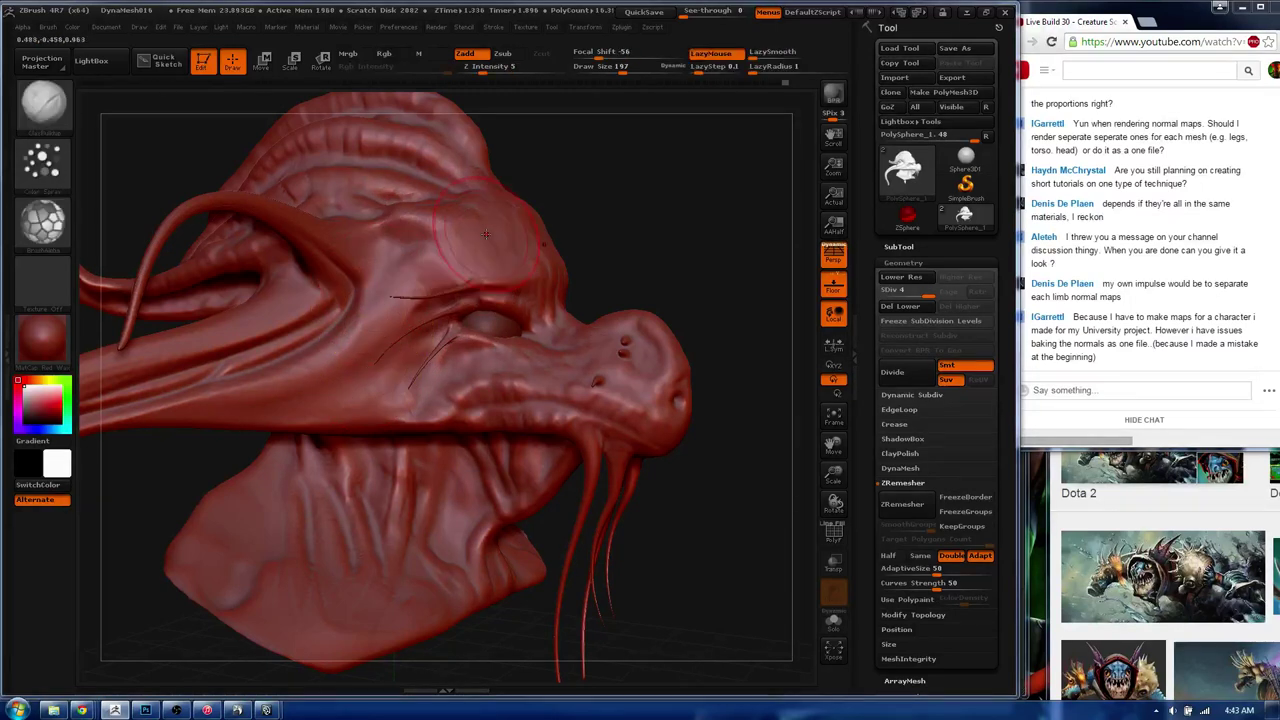
pyautogui.moveTo(438, 232)
pyautogui.mouseDown()
pyautogui.moveTo(472, 276)
pyautogui.moveTo(362, 376)
pyautogui.moveTo(418, 381)
pyautogui.mouseUp()
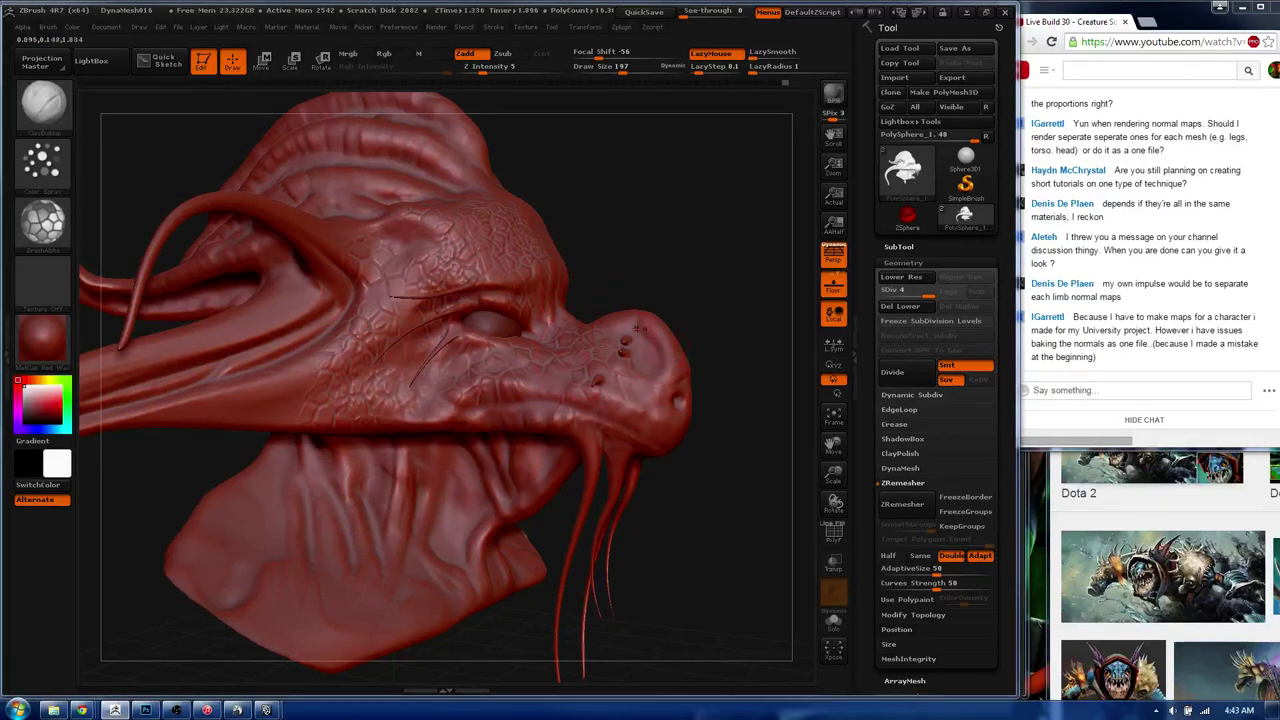
pyautogui.press('s')
pyautogui.moveTo(323, 323); pyautogui.dragTo(300, 330)
pyautogui.keyDown('shift'); pyautogui.moveTo(625, 406); pyautogui.dragTo(632, 418); pyautogui.keyUp('shift')
pyautogui.press('s')
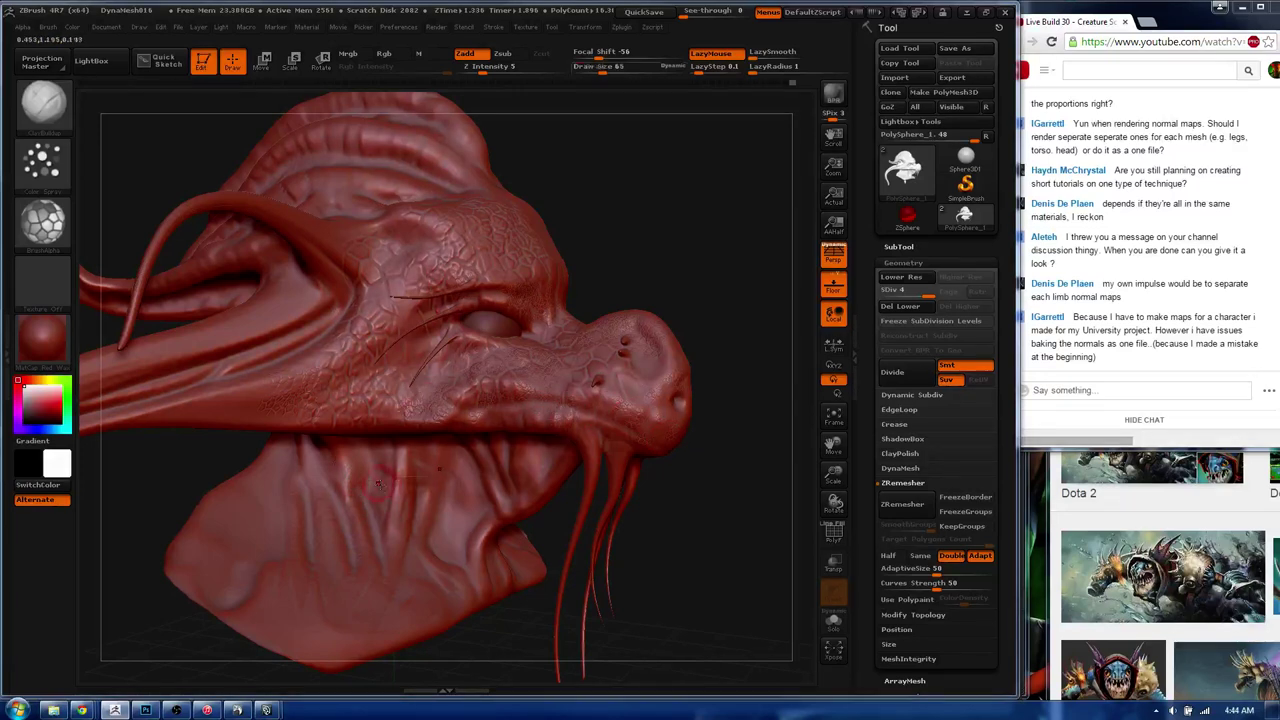
pyautogui.moveTo(360, 470); pyautogui.dragTo(420, 470)
pyautogui.press('s')
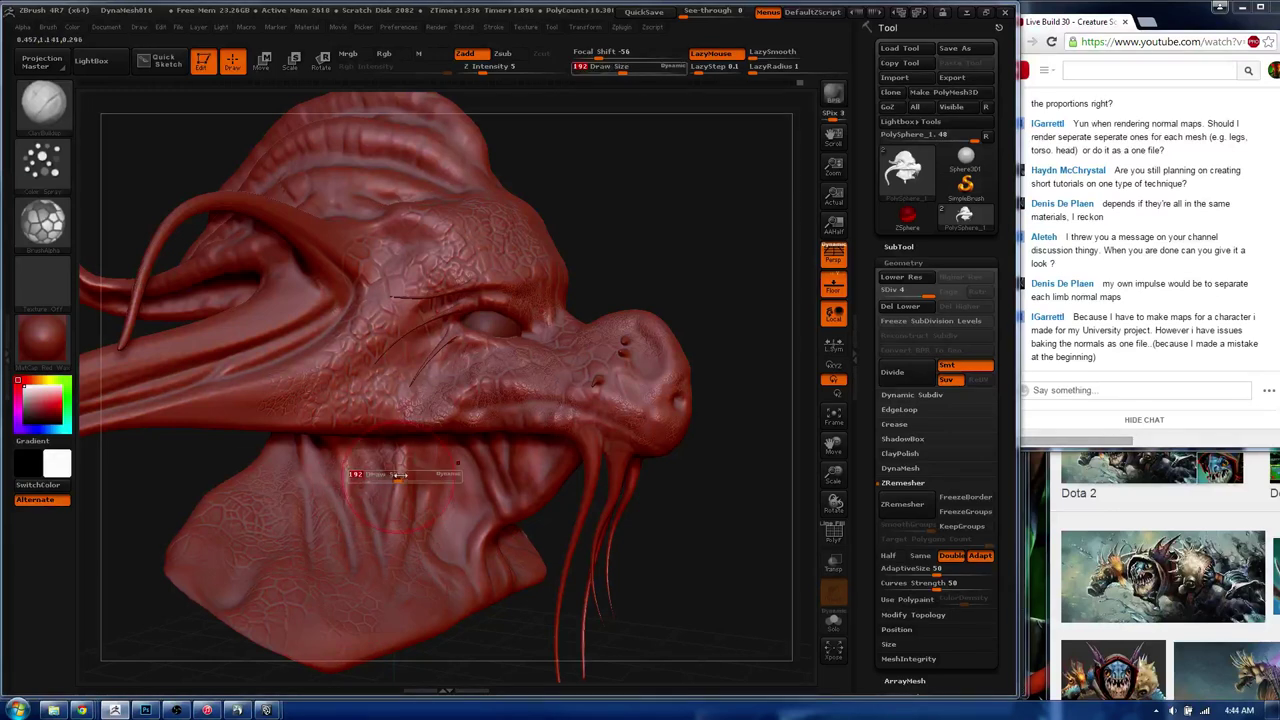
pyautogui.moveTo(440, 478); pyautogui.dragTo(382, 480)
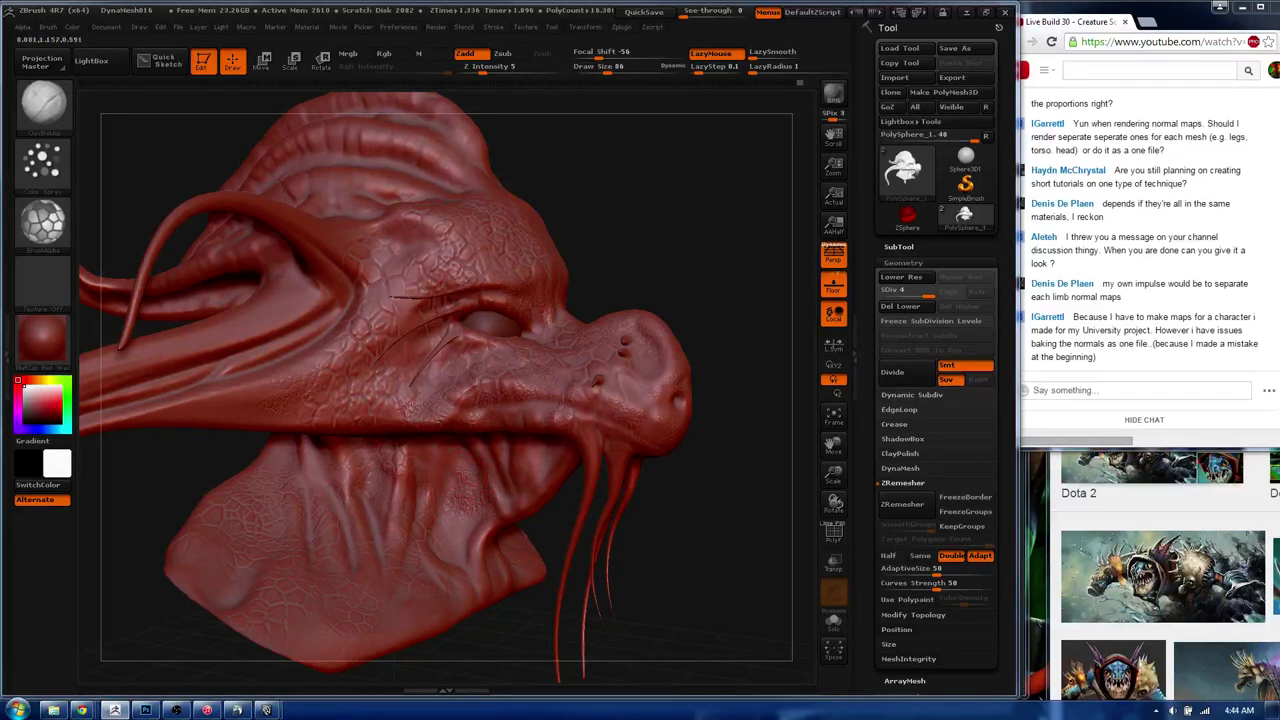
pyautogui.moveTo(408, 343)
pyautogui.mouseDown()
pyautogui.moveTo(558, 315)
pyautogui.moveTo(418, 283)
pyautogui.mouseUp()
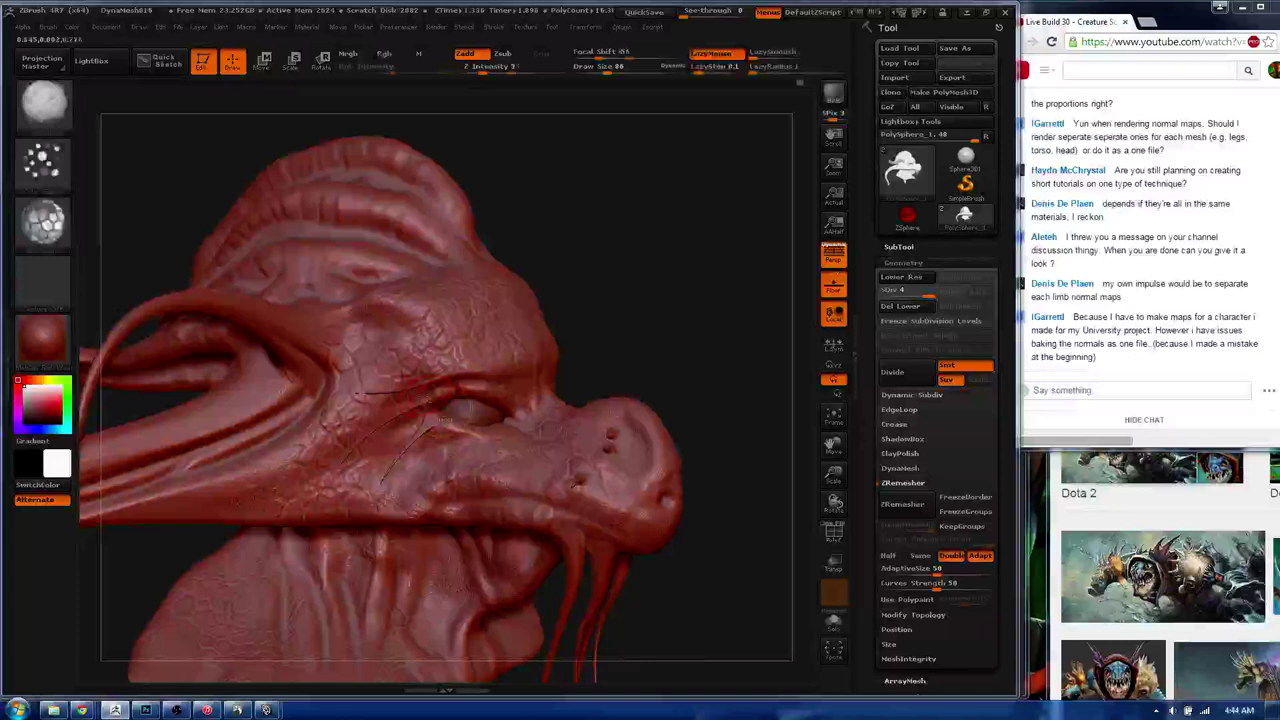
pyautogui.keyDown('ctrl'); pyautogui.moveTo(286, 399); pyautogui.dragTo(662, 452, button='right'); pyautogui.keyUp('ctrl')
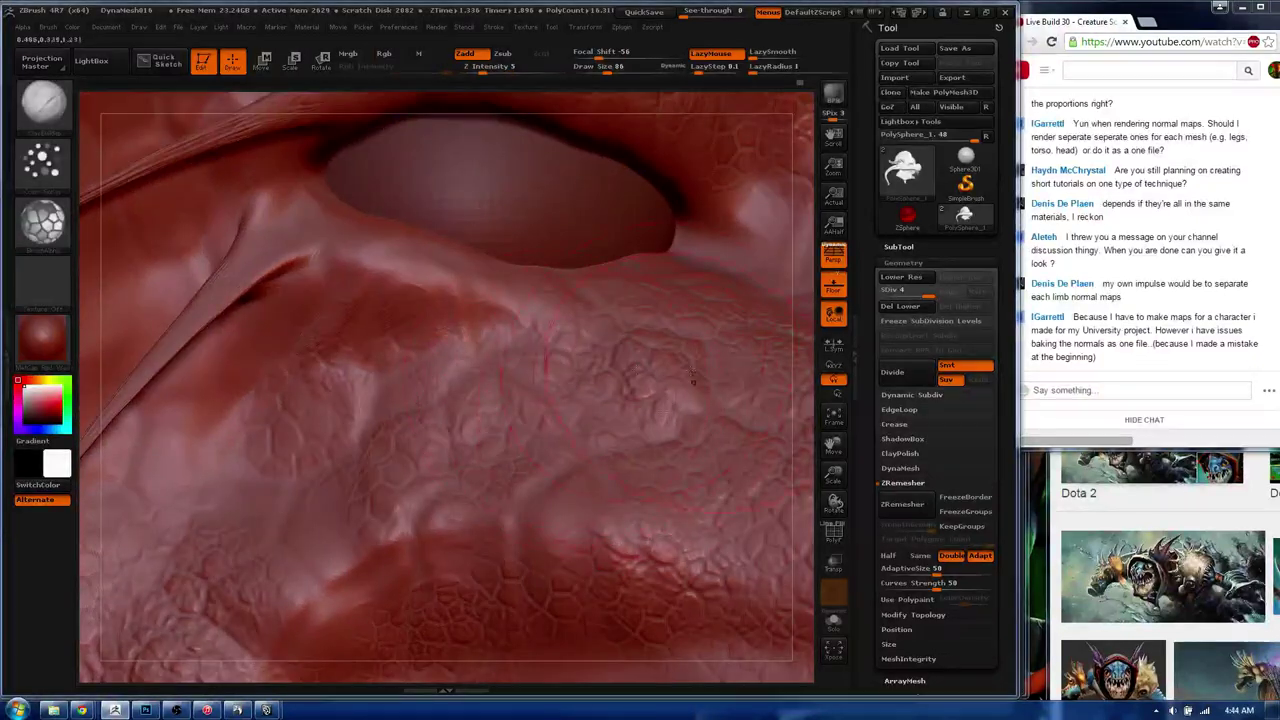
pyautogui.moveTo(471, 557)
pyautogui.keyDown('ctrl'); pyautogui.mouseDown(button='right')
pyautogui.moveTo(536, 455)
pyautogui.moveTo(480, 560)
pyautogui.moveTo(560, 520)
pyautogui.mouseUp(button='right'); pyautogui.keyUp('ctrl')
# - Scroll down the Tool palette and expand the Normal Map subpalette
pyautogui.scroll(-5, 954, 678)
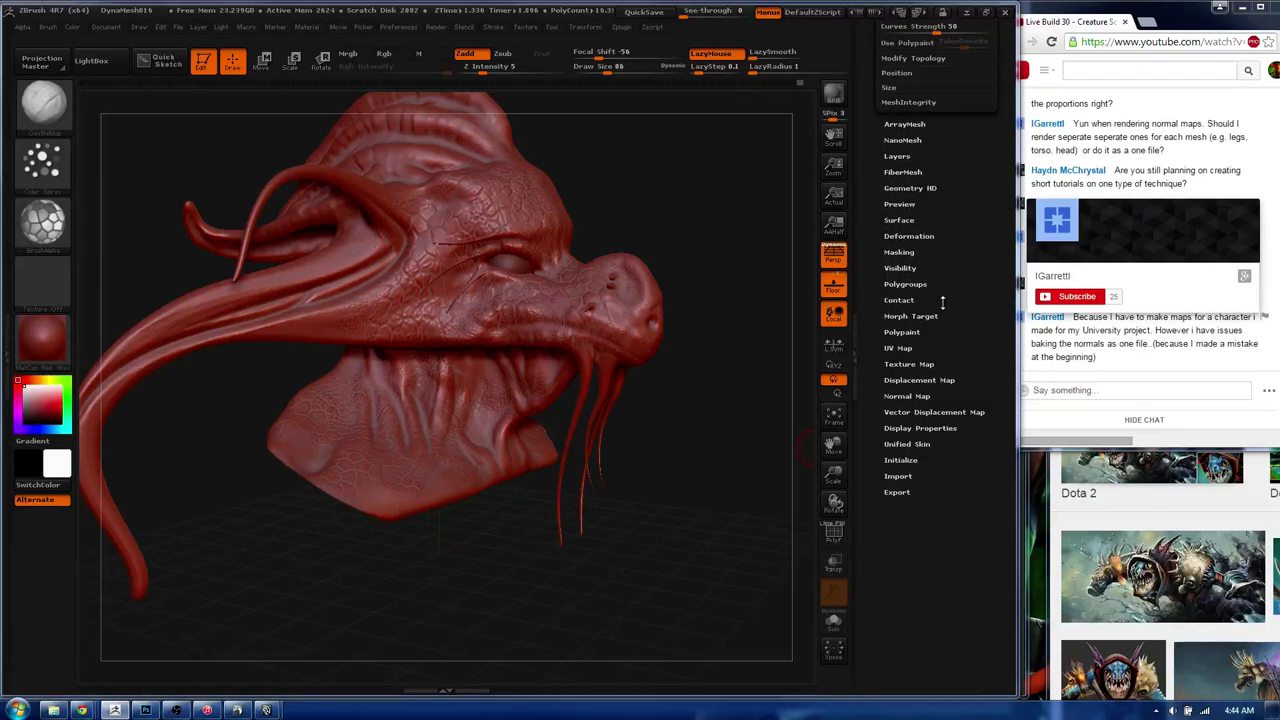
pyautogui.click(906, 396)
pyautogui.scroll(2, 920, 330)
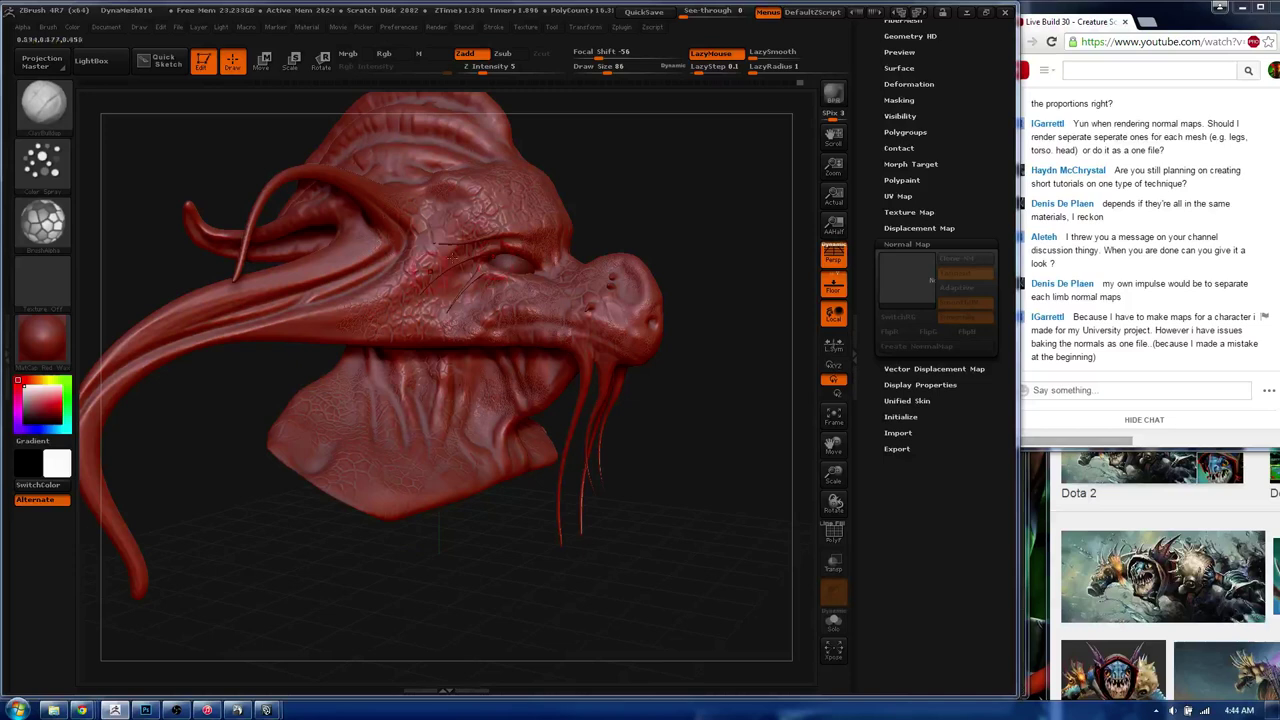
# - In Mudbox, start a new Extract Texture Maps operation
pyautogui.click(241, 711)
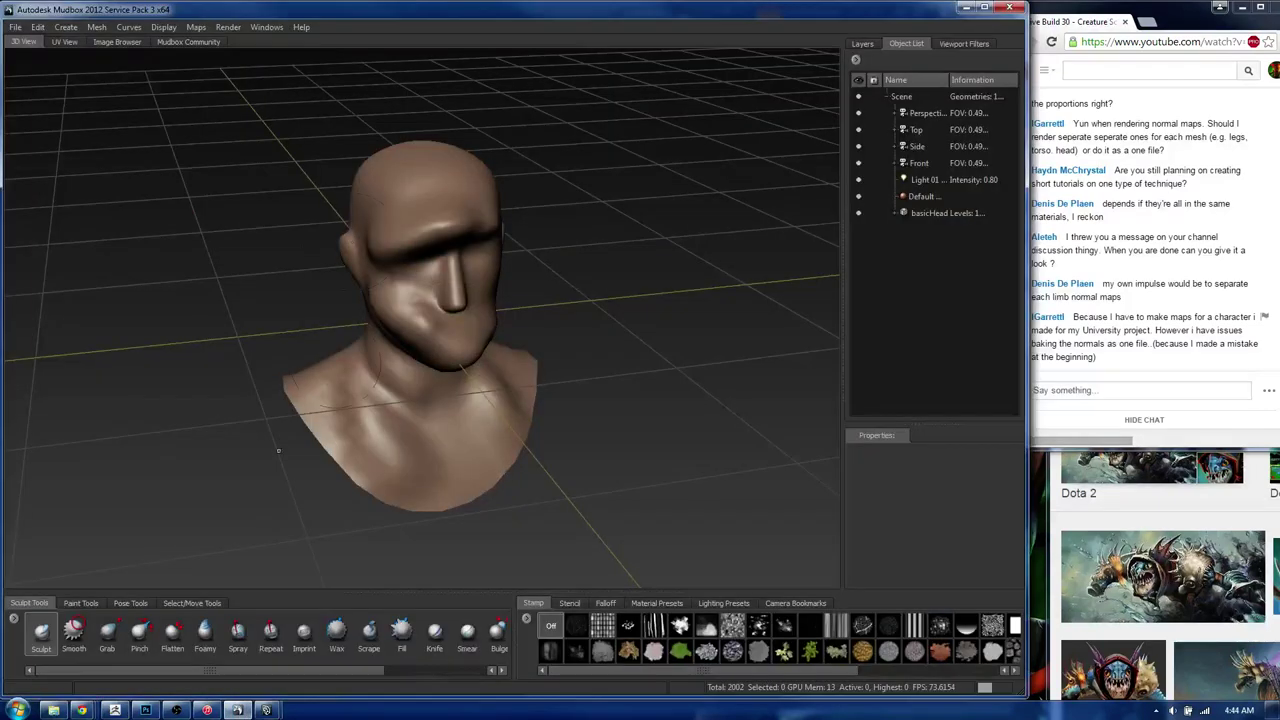
pyautogui.click(96, 27)
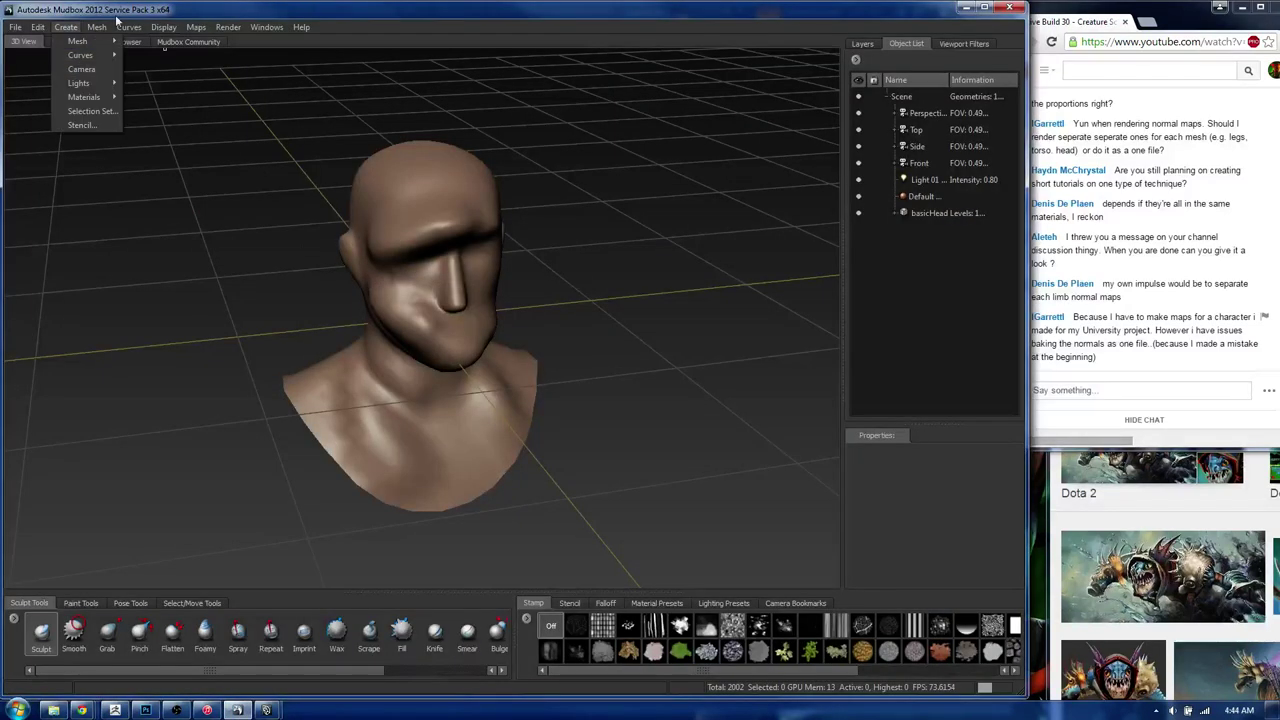
pyautogui.click(197, 30)
pyautogui.click(197, 30)
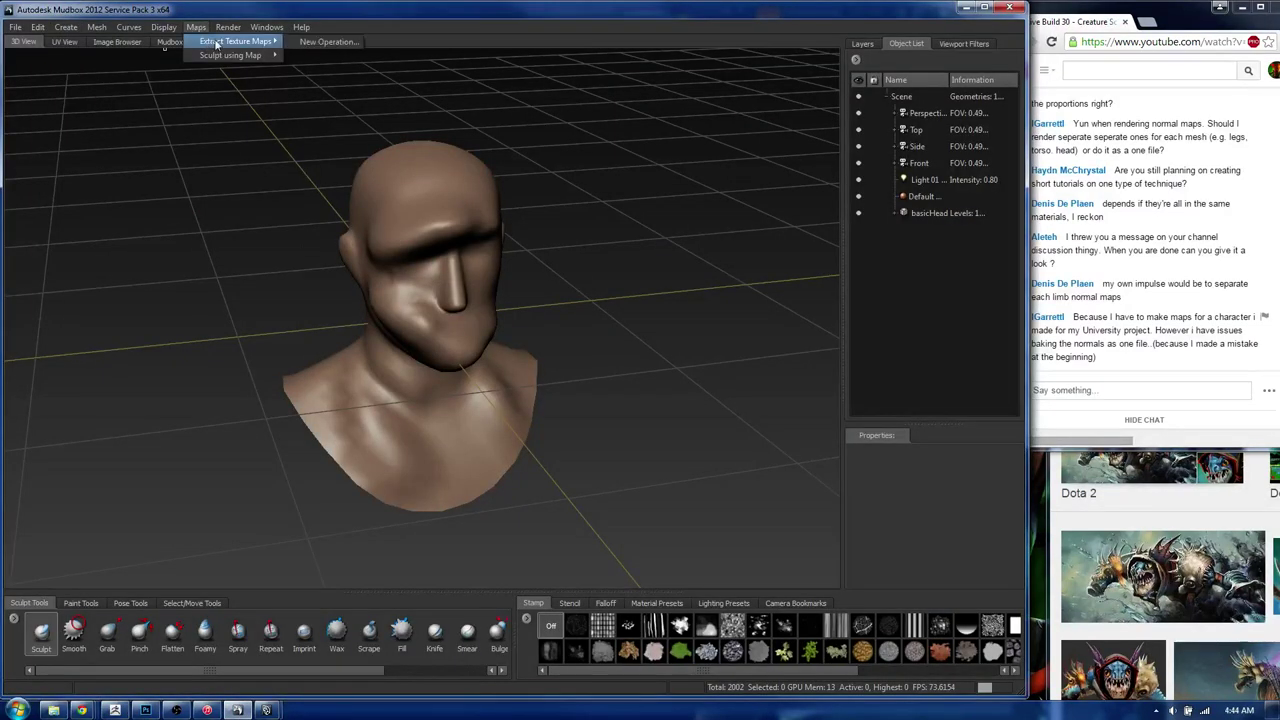
pyautogui.click(330, 44)
pyautogui.moveTo(486, 242); pyautogui.dragTo(498, 189)
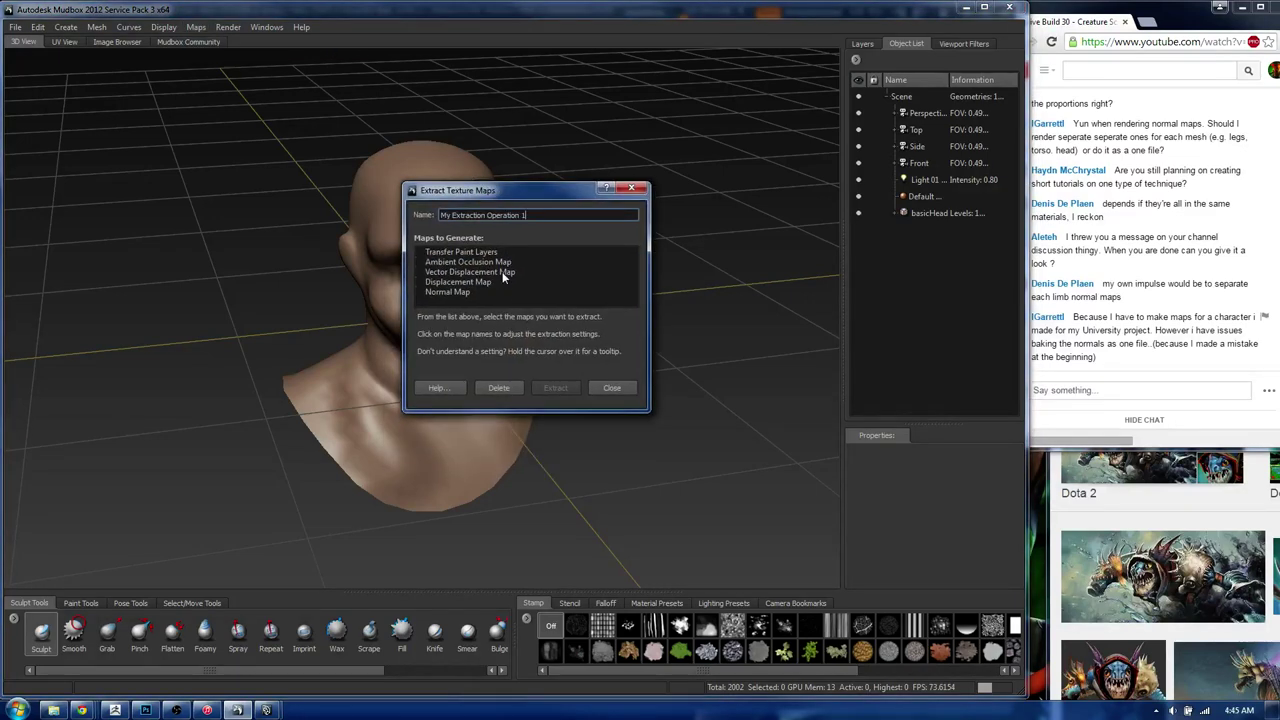
# - Choose Normal Map with basicHead as both target and source model, then return to ZBrush
pyautogui.click(456, 292)
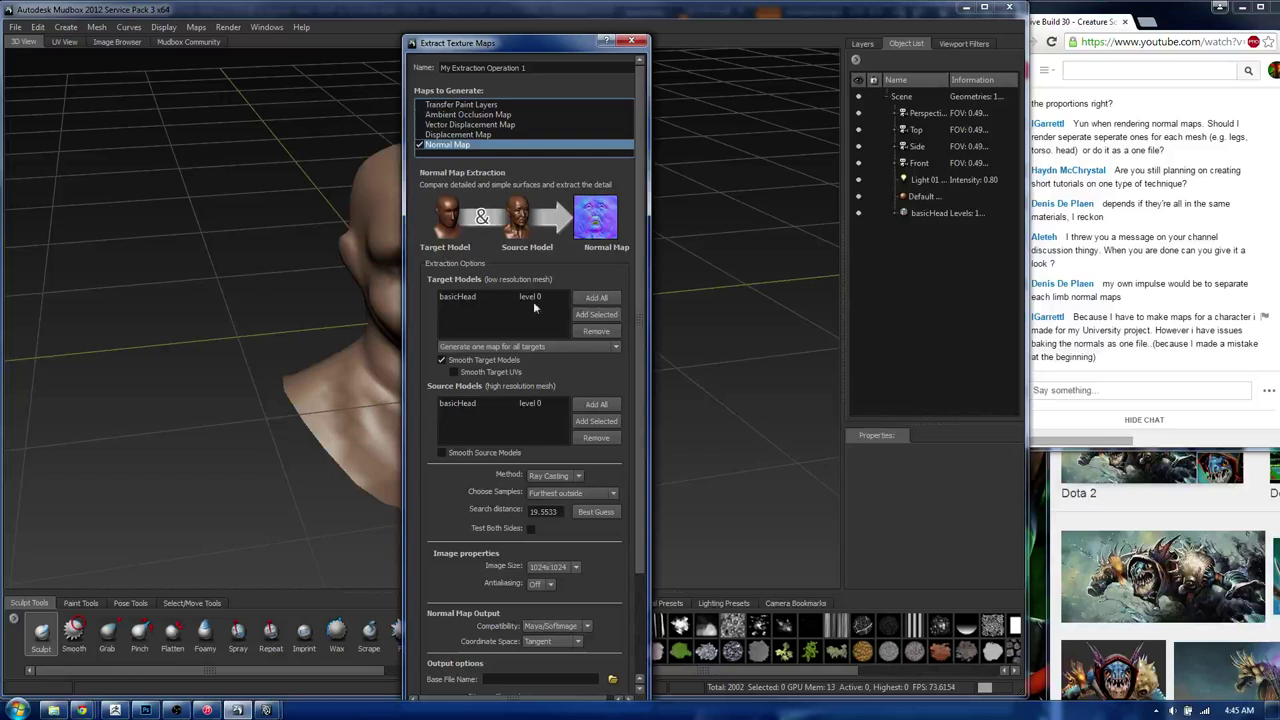
pyautogui.click(500, 297)
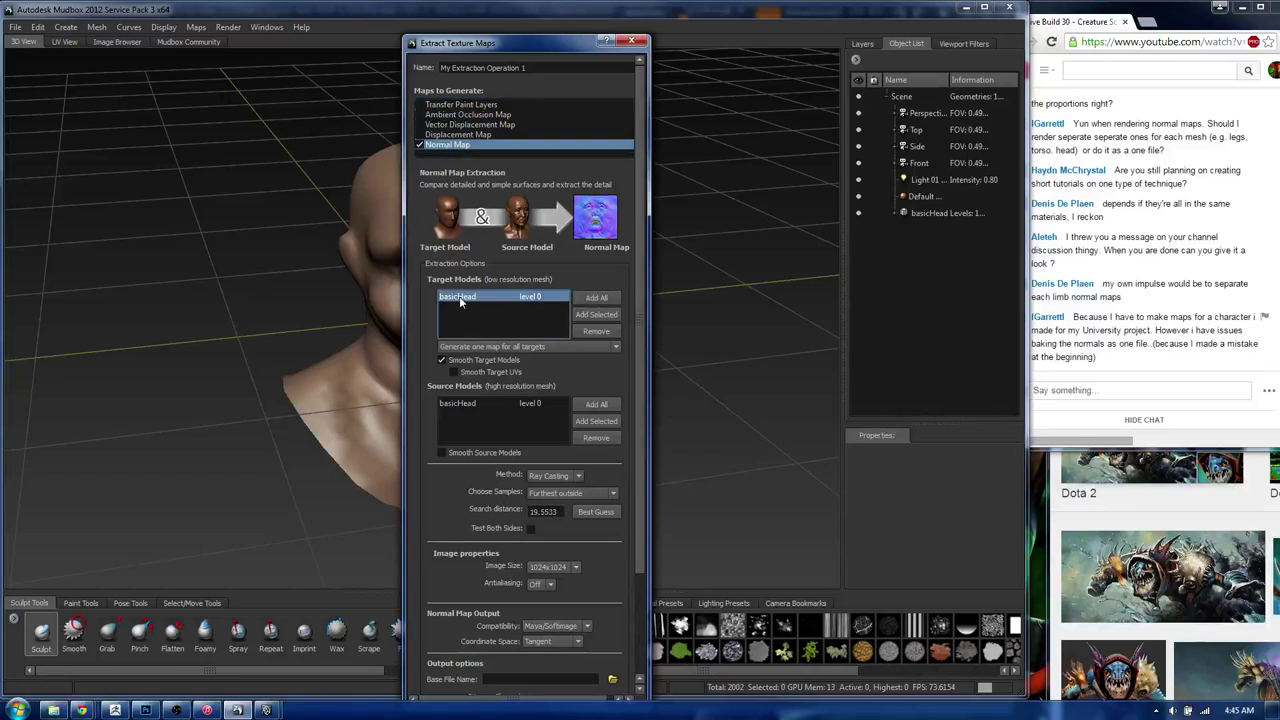
pyautogui.click(498, 403)
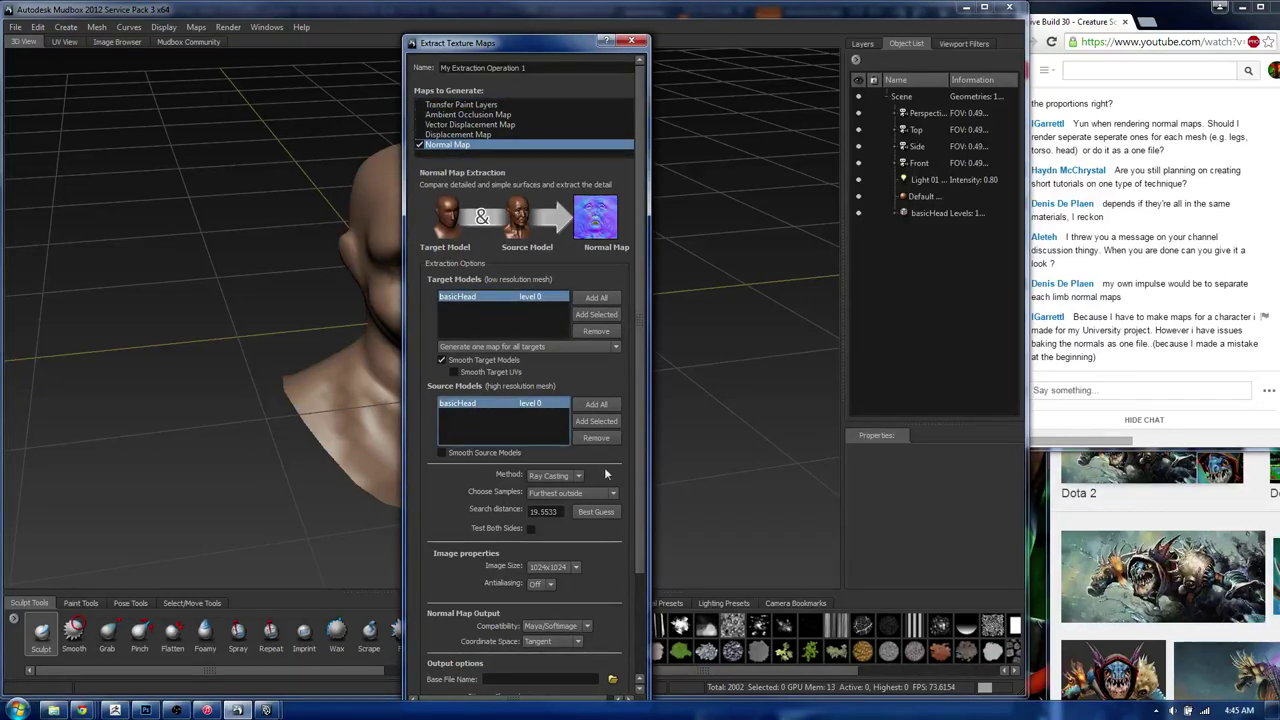
pyautogui.scroll(-3, 604, 490)
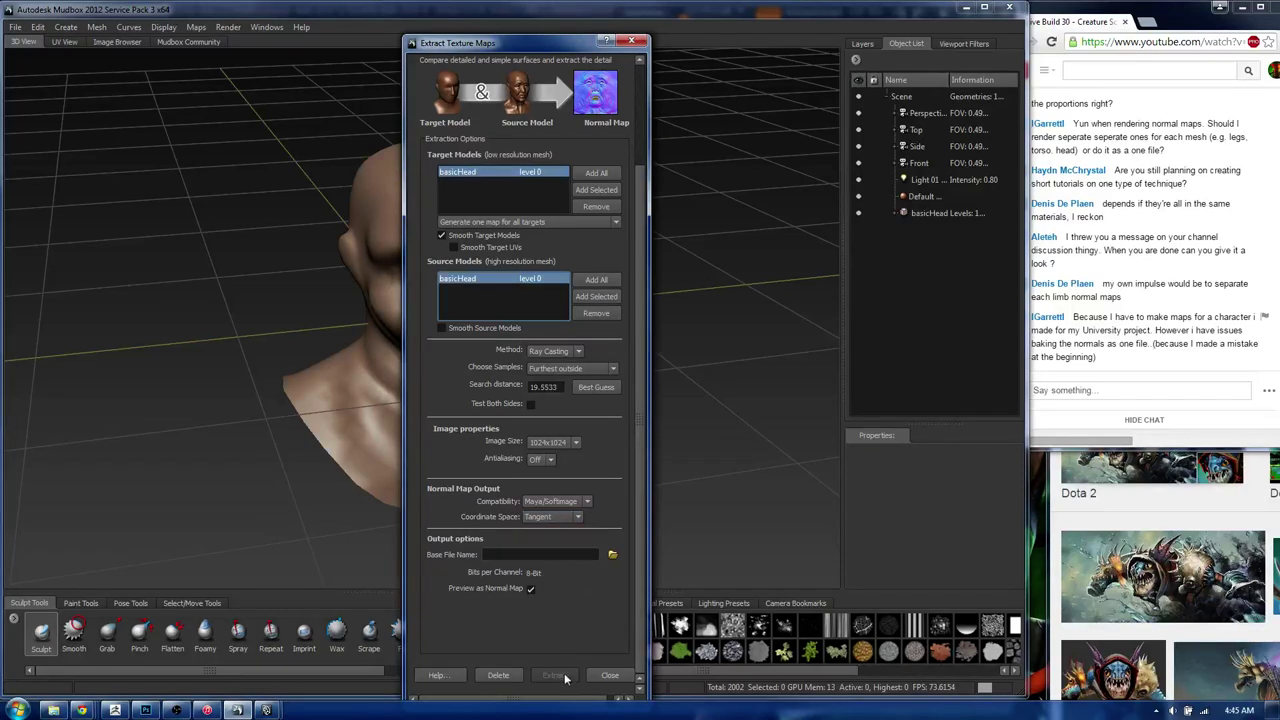
pyautogui.hotkey('alt', 'Tab')
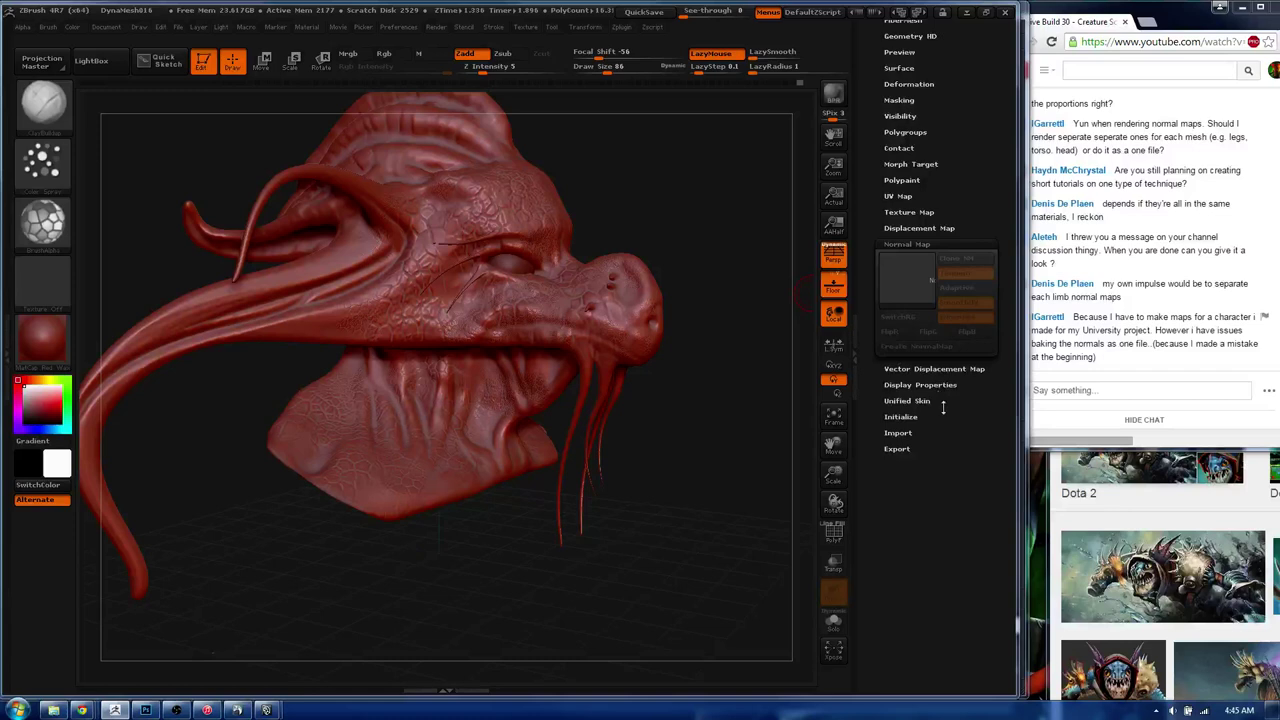
# - Select the Dam_Standard brush and set it to carve inward with Zsub
pyautogui.scroll(1, 937, 473)
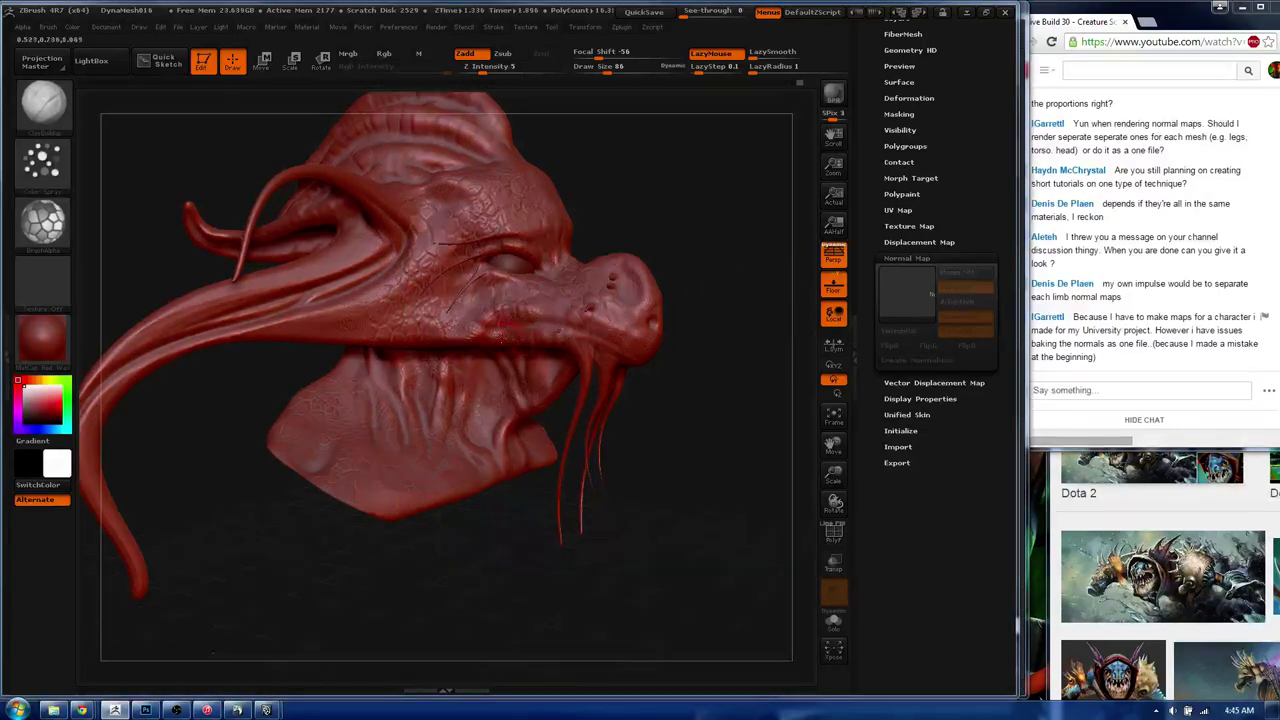
pyautogui.moveTo(492, 338); pyautogui.dragTo(507, 313)
pyautogui.press('b')
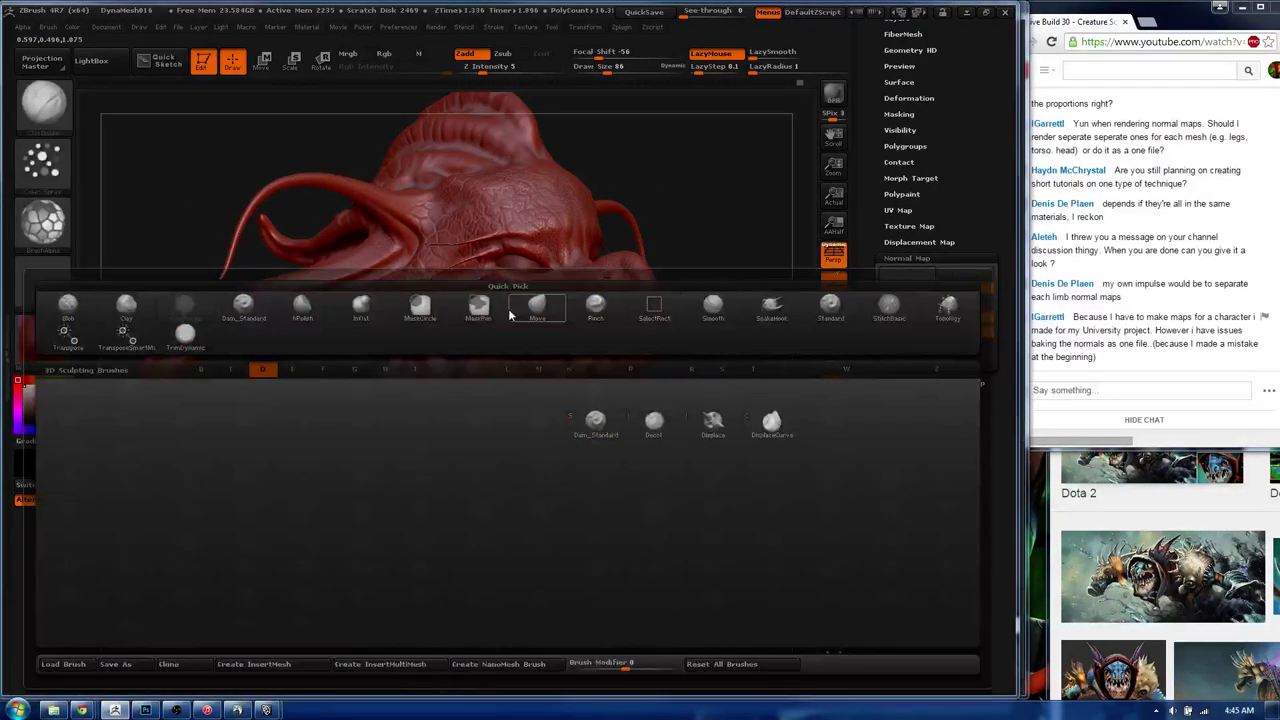
pyautogui.click(507, 313)
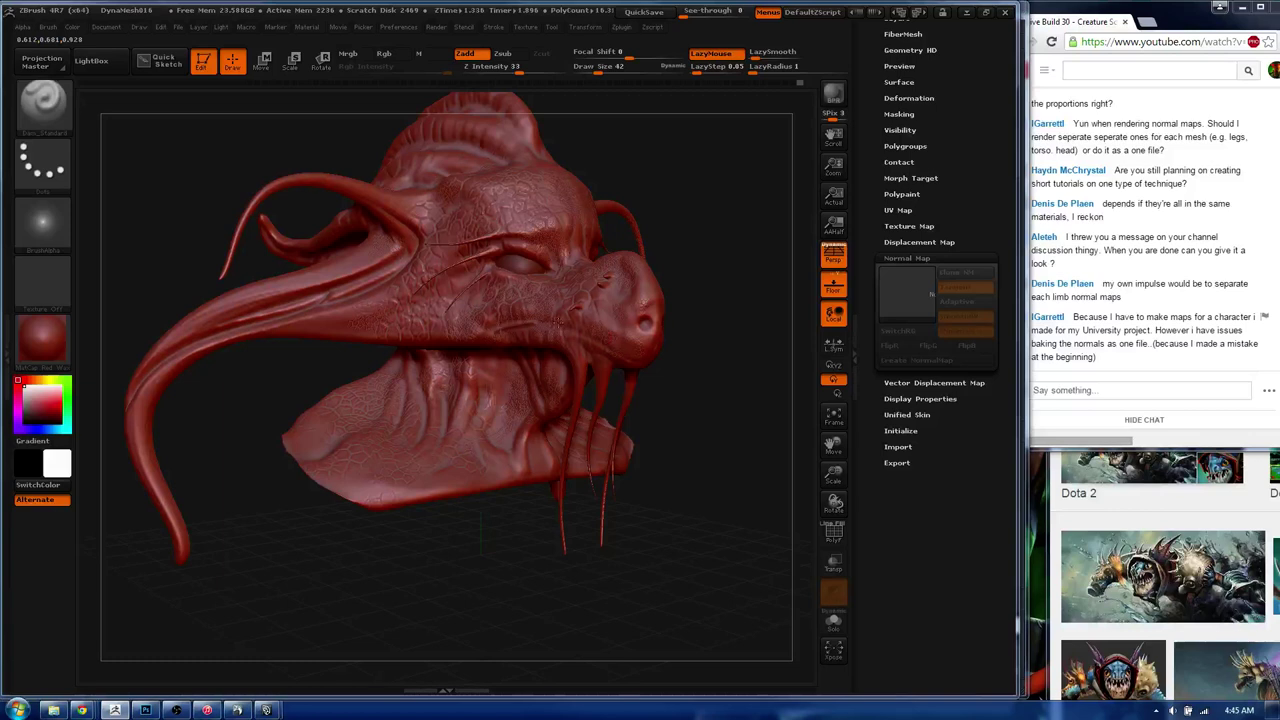
pyautogui.moveTo(570, 322); pyautogui.dragTo(548, 268)
pyautogui.click(468, 53)
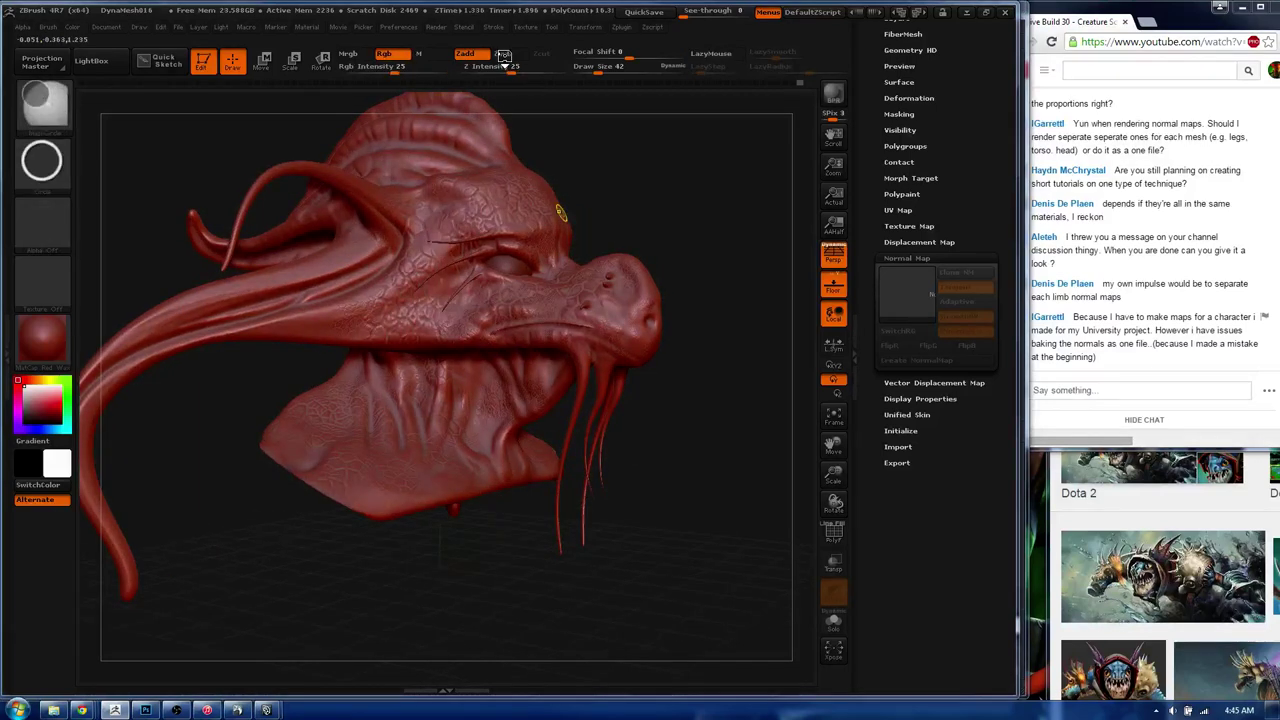
pyautogui.press('alt')
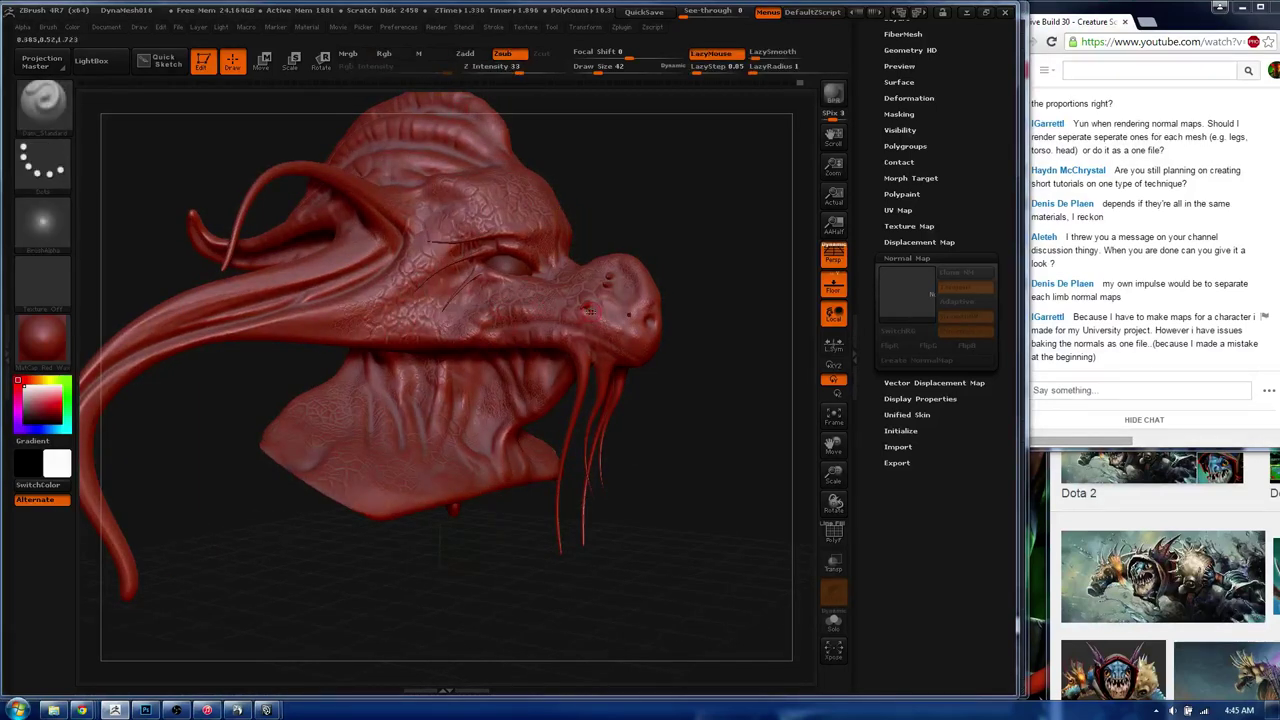
# - Mask a small circular patch beside the dragon's mouth with MaskCircle, then bring the live-chat window forward
pyautogui.press('ctrl')
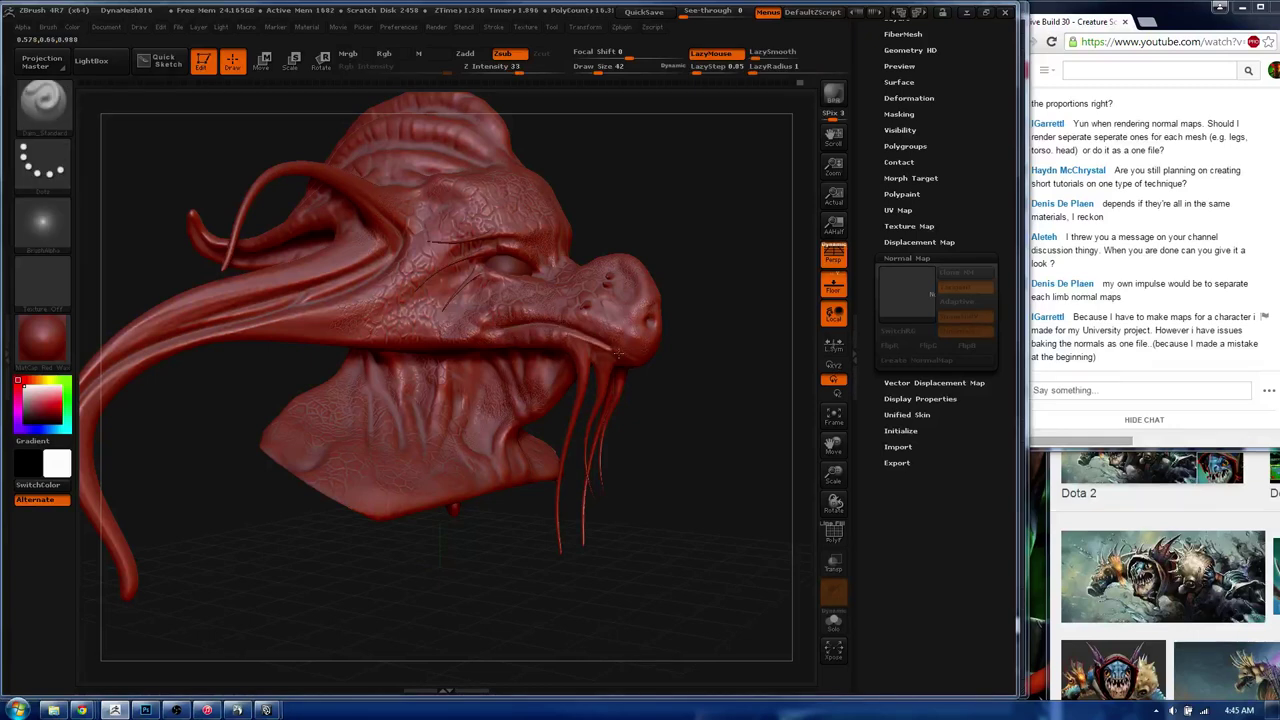
pyautogui.moveTo(700, 420); pyautogui.dragTo(660, 380)
pyautogui.press('ctrl')
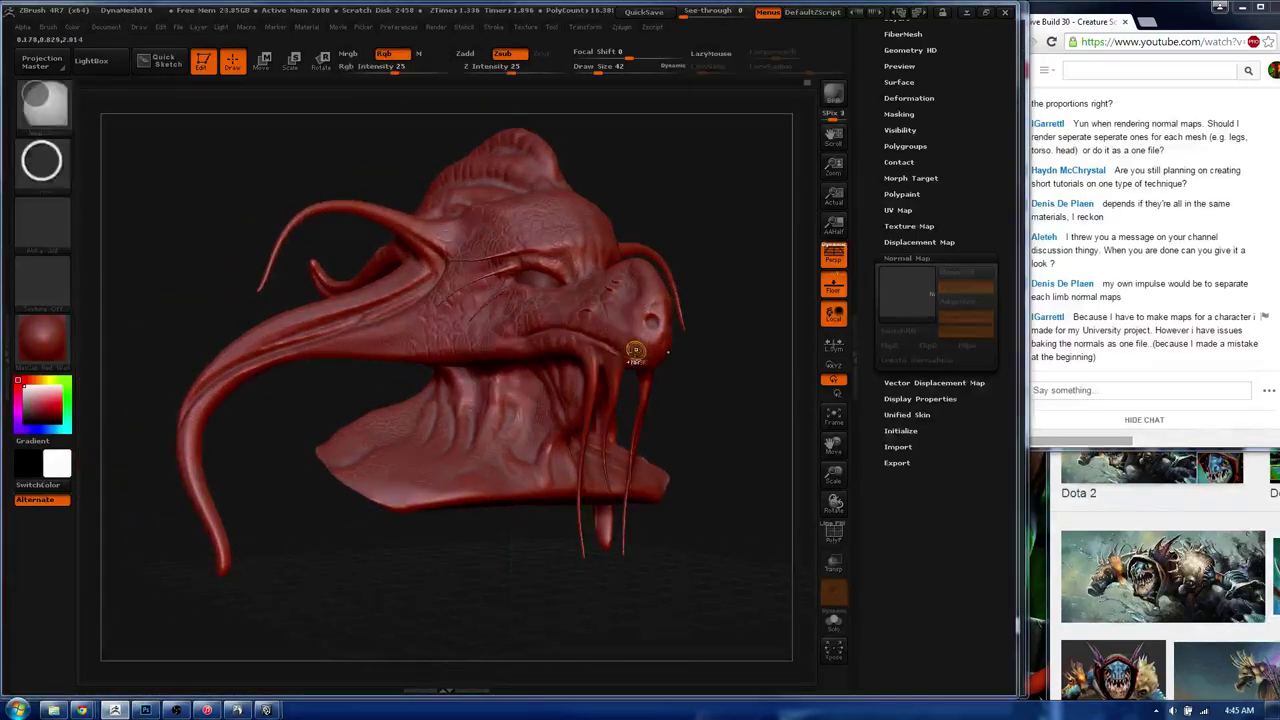
pyautogui.keyDown('ctrl'); pyautogui.click(635, 349); pyautogui.keyUp('ctrl')
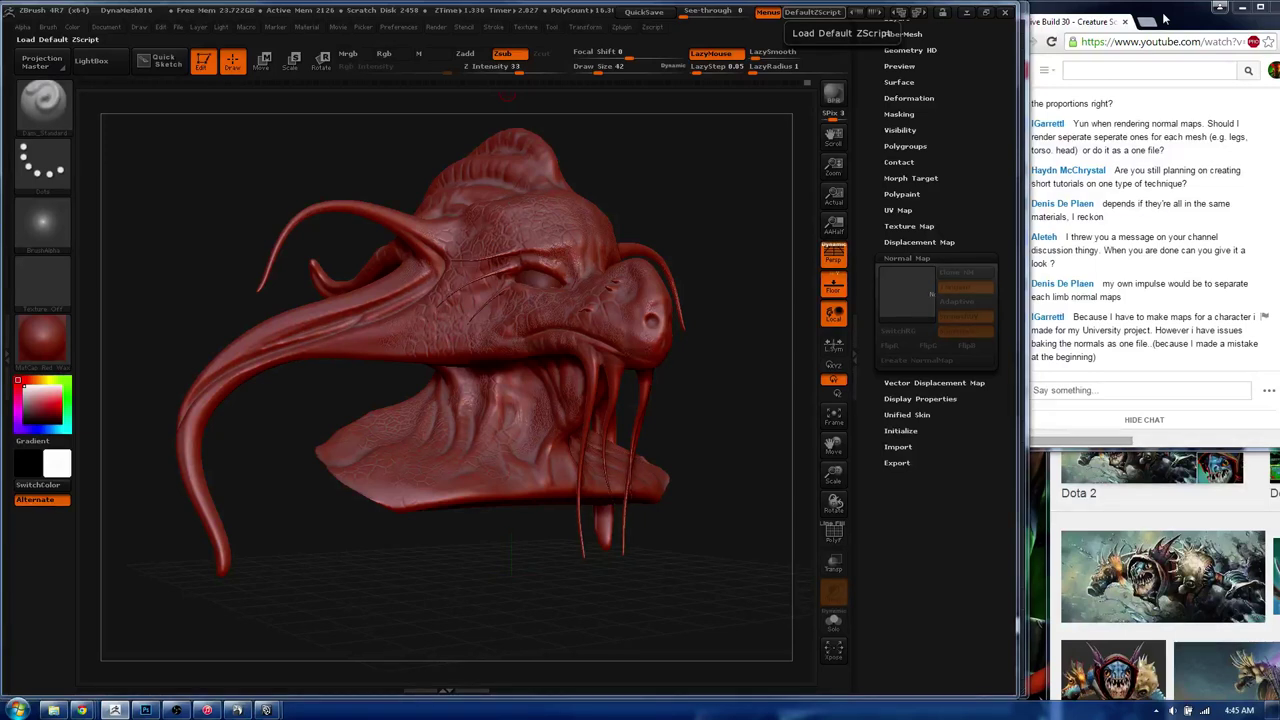
pyautogui.moveTo(1172, 20); pyautogui.dragTo(1165, 24)
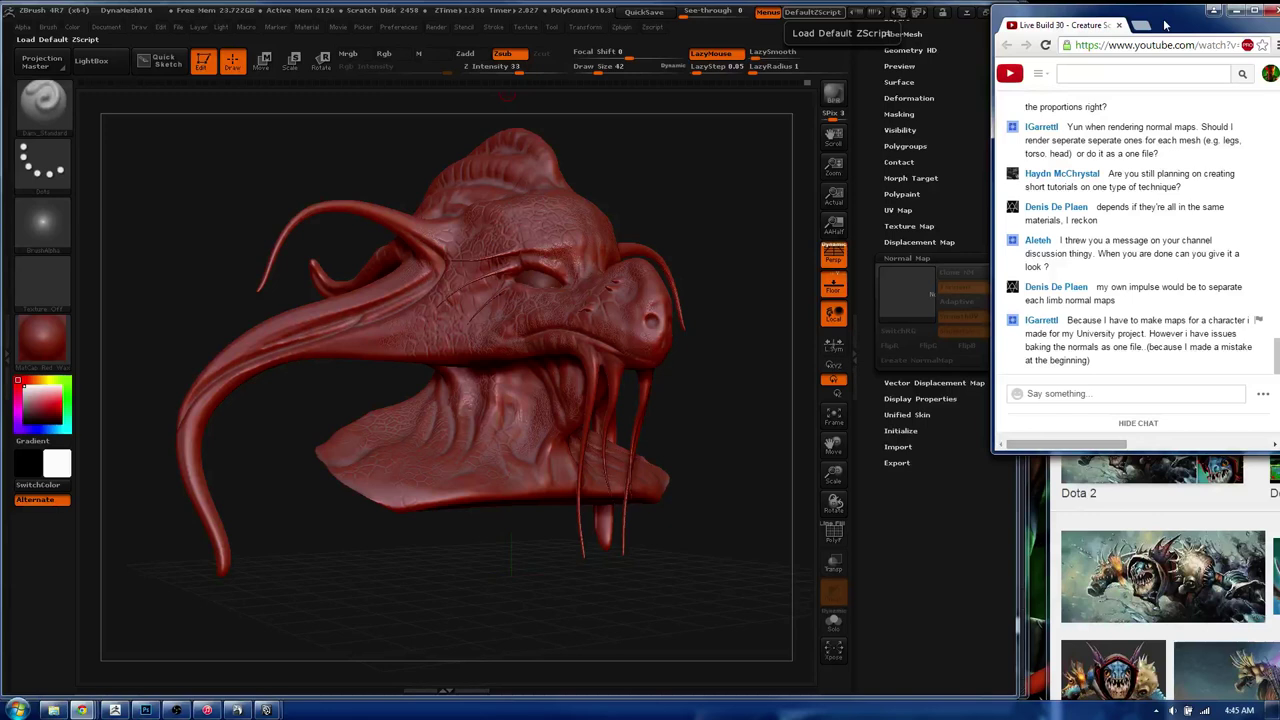
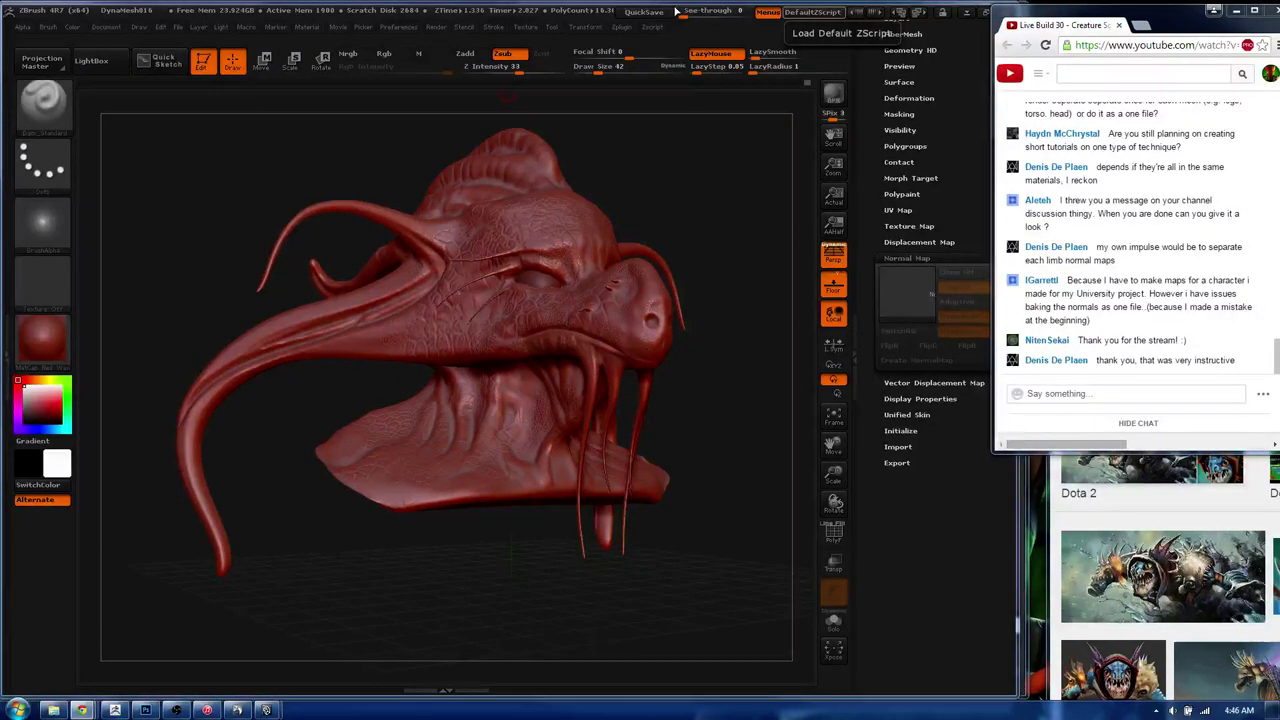
# - Return from the stream chat to ZBrush and turn the creature head to a new side view
pyautogui.click(560, 105)
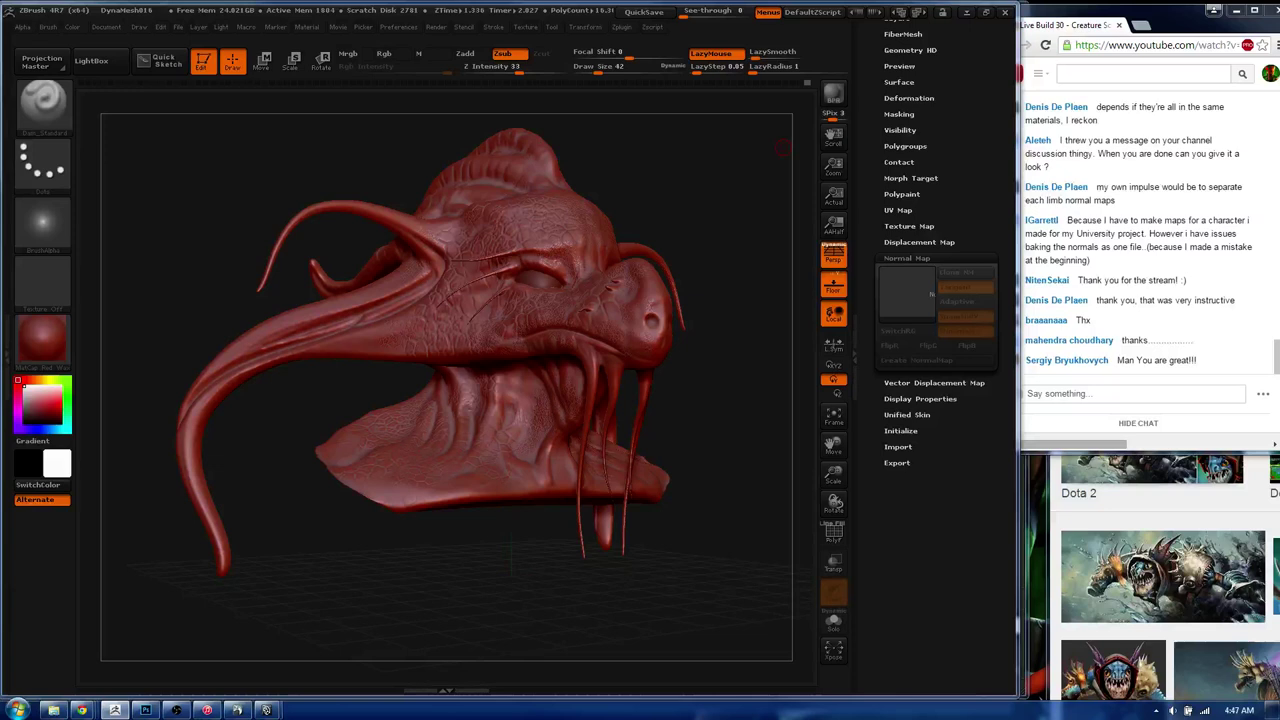
pyautogui.click(1190, 38)
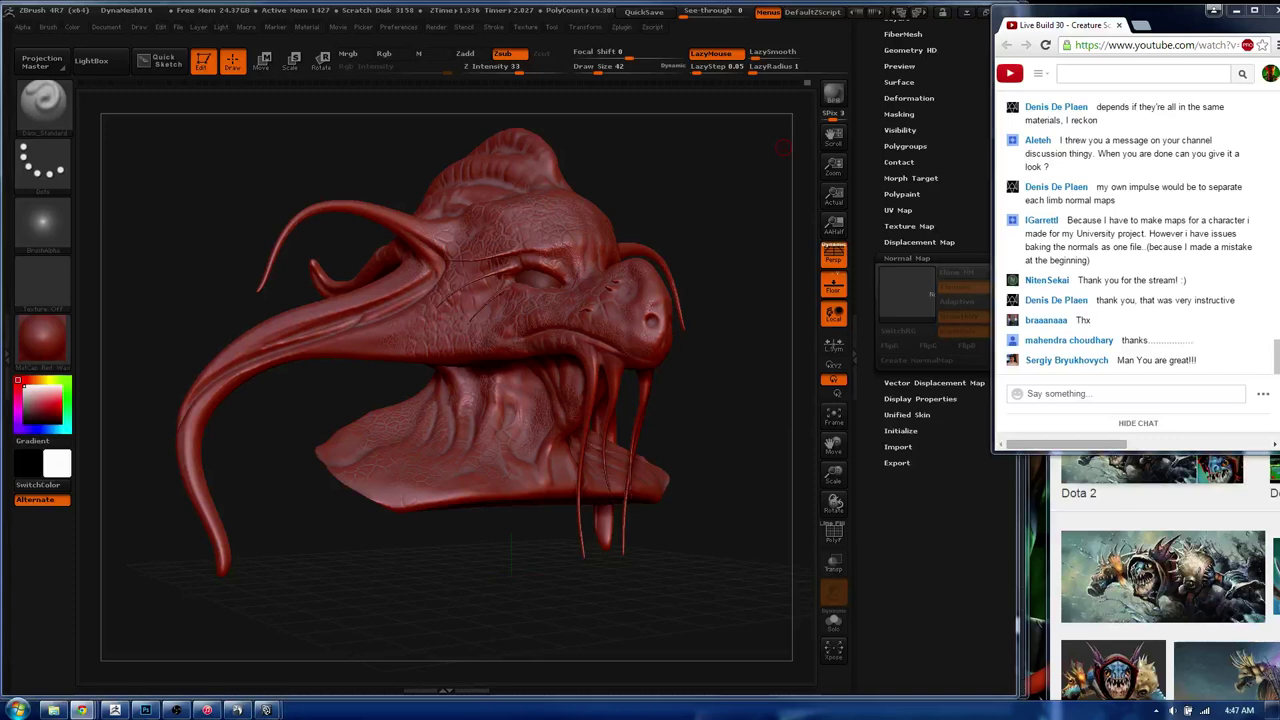
pyautogui.hotkey('alt', 'Tab')
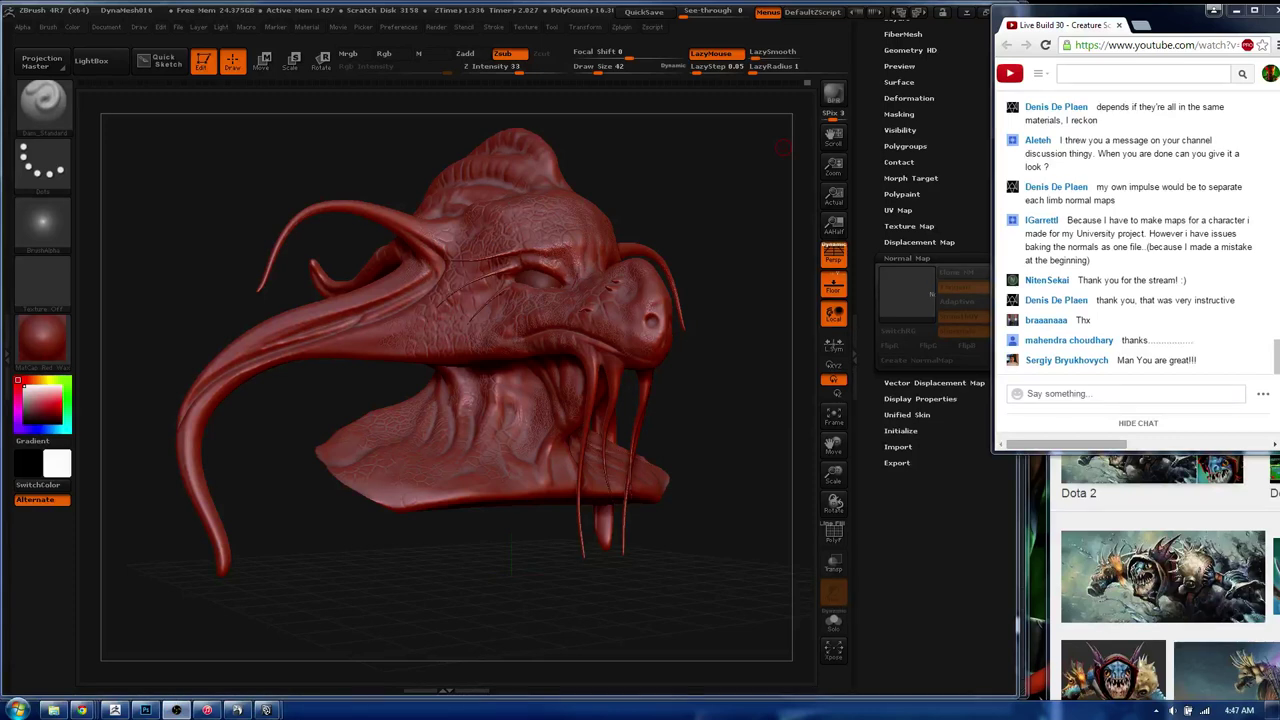
pyautogui.hotkey('alt', 'Tab')
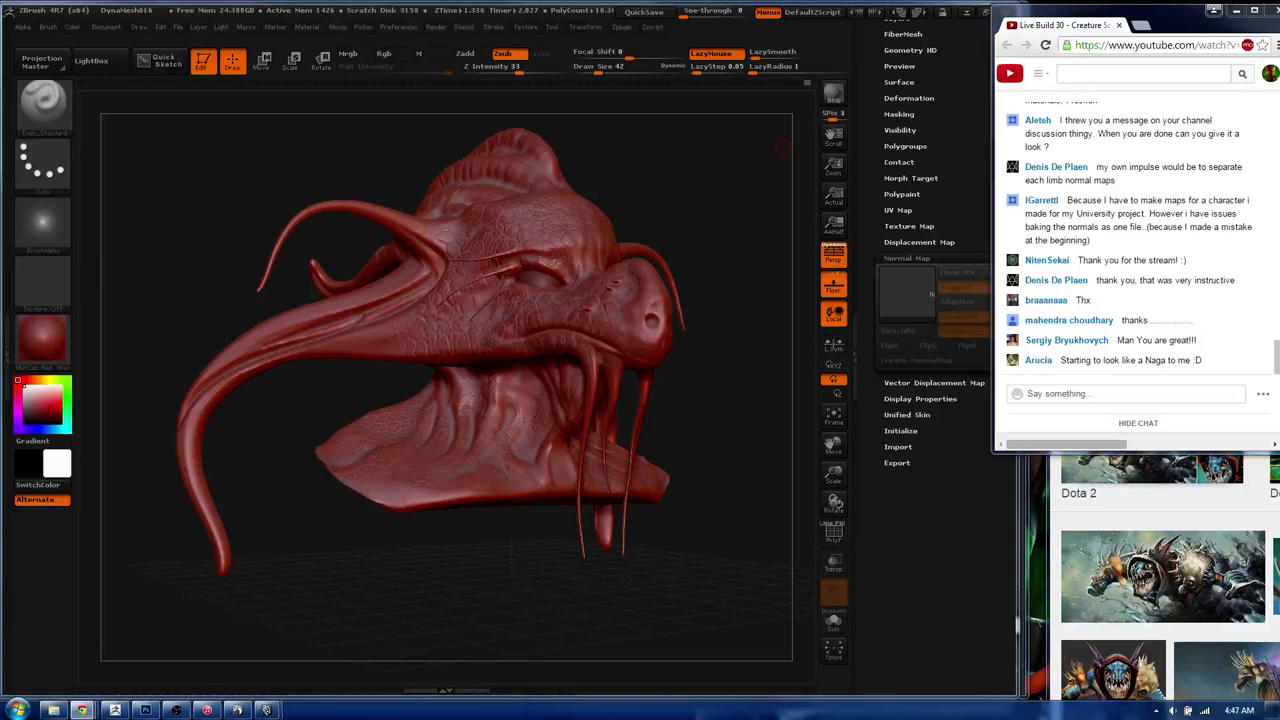
pyautogui.click(494, 357)
pyautogui.moveTo(517, 374)
pyautogui.mouseDown()
pyautogui.moveTo(500, 357)
pyautogui.moveTo(646, 290)
pyautogui.mouseUp()
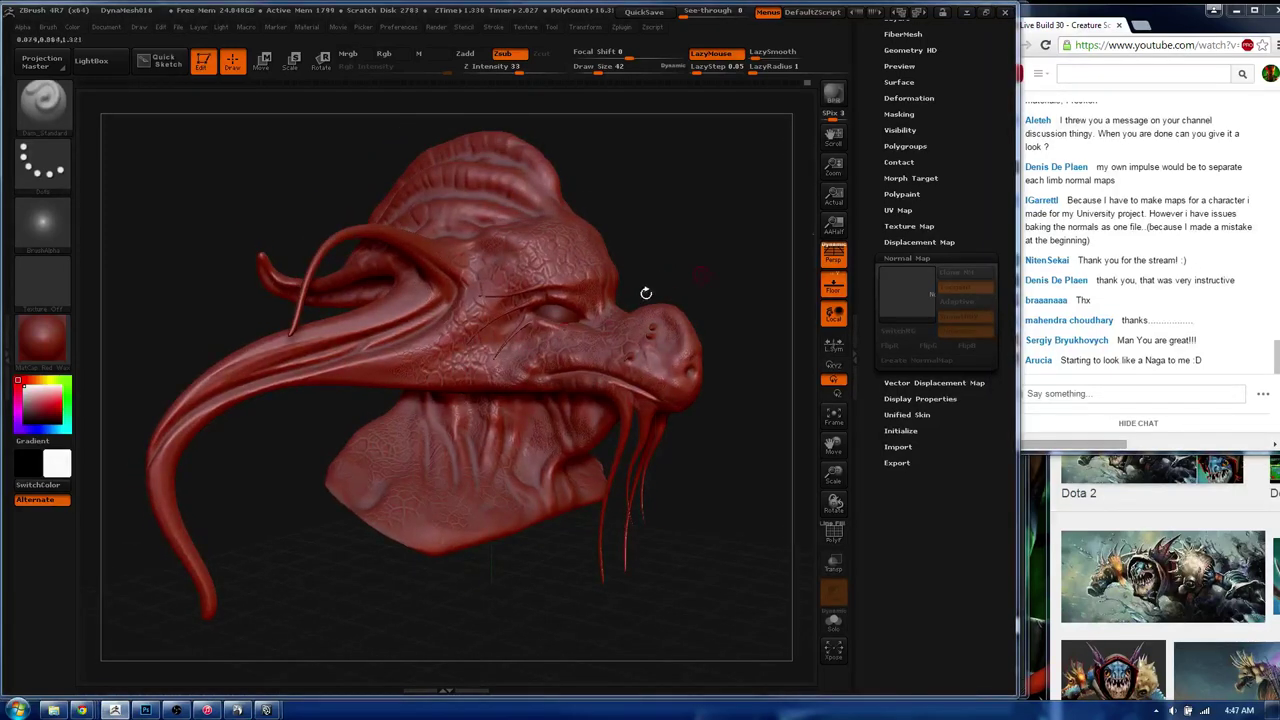
pyautogui.scroll(5, 928, 260)
# - Drop the head from subdivision level 4 to 3 and select the SnakeHook brush
pyautogui.click(908, 266)
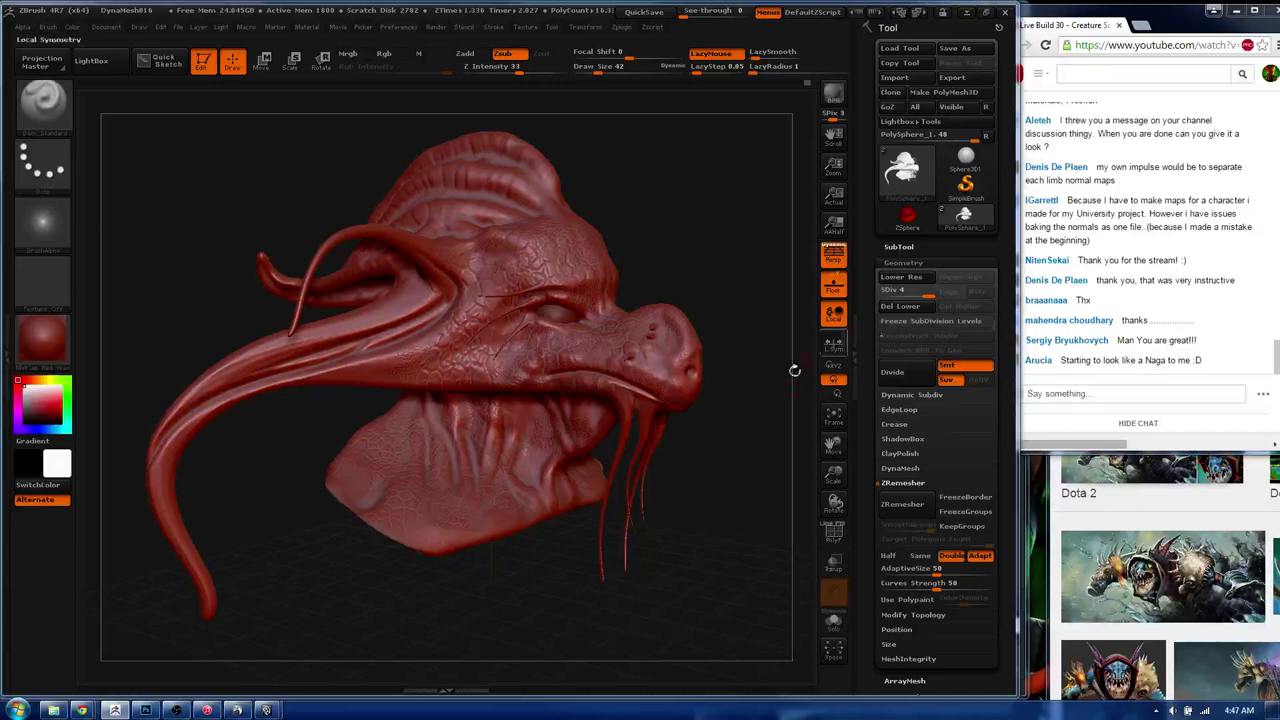
pyautogui.moveTo(913, 293); pyautogui.dragTo(903, 293)
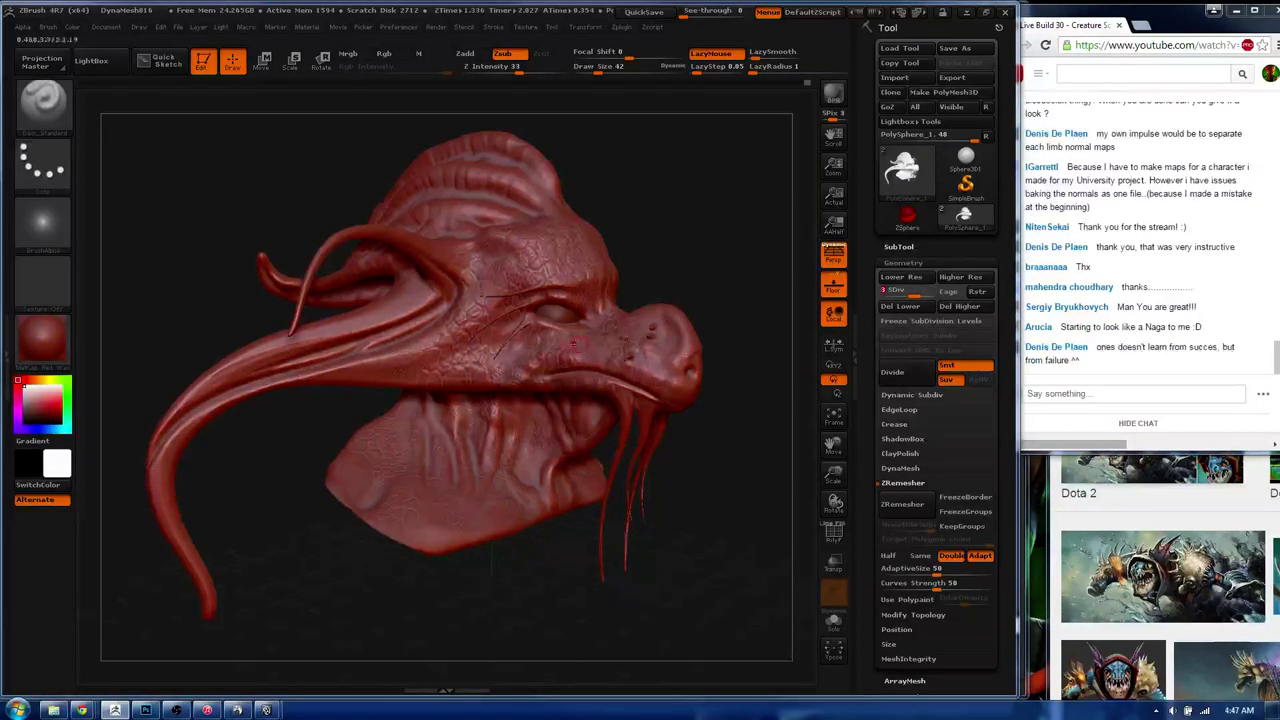
pyautogui.moveTo(548, 376); pyautogui.dragTo(536, 334)
pyautogui.press('b')
pyautogui.press('s')
pyautogui.press('h')
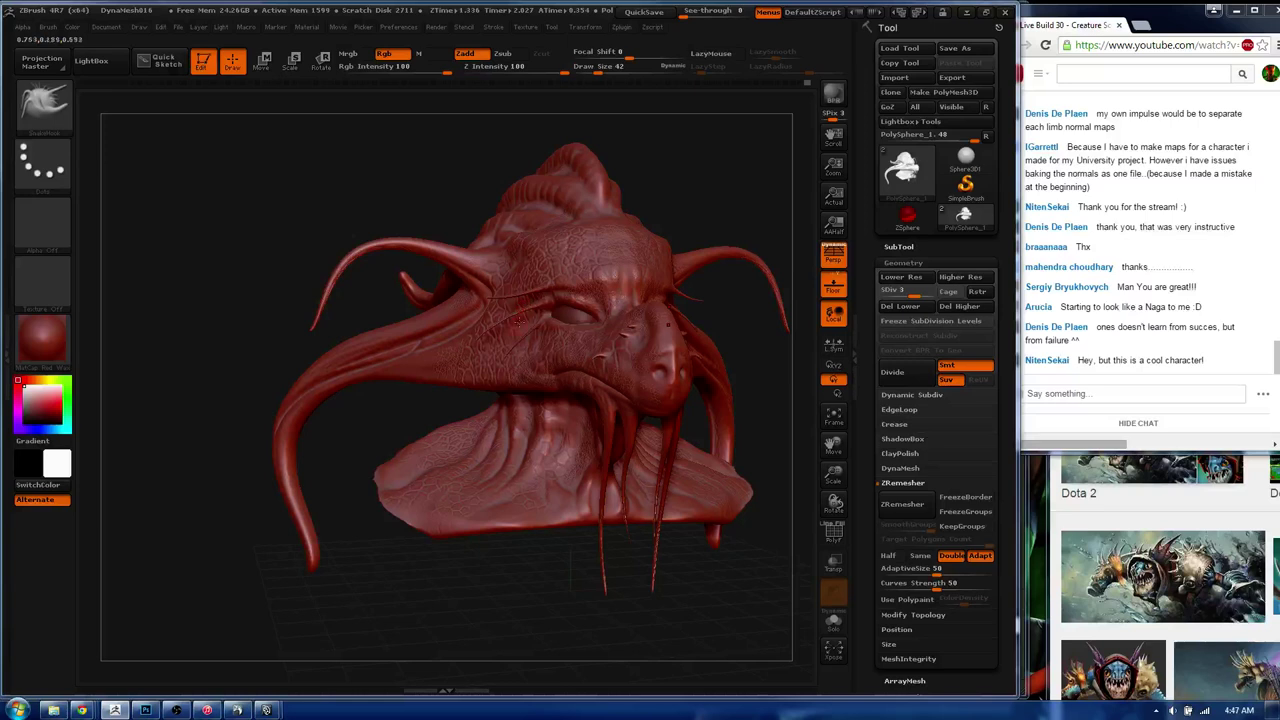
# - Pull long symmetric horns out of the top of the creature's head with SnakeHook
pyautogui.moveTo(536, 340); pyautogui.dragTo(363, 492)
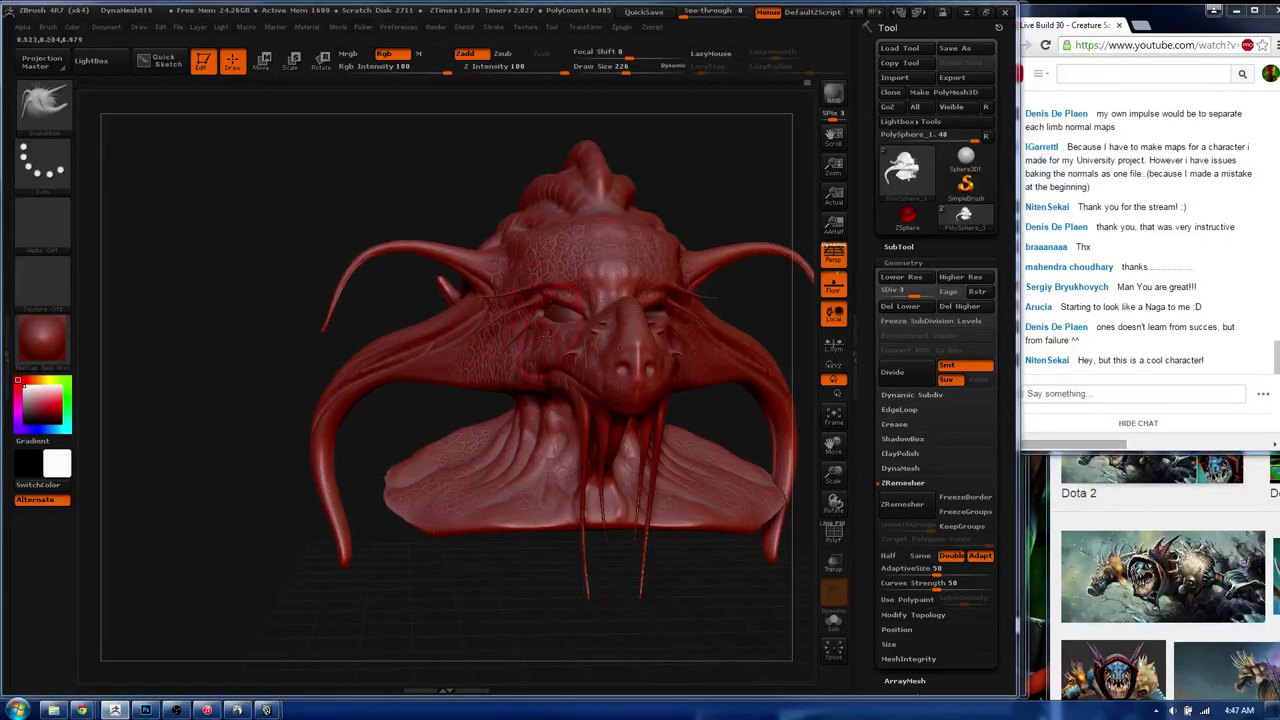
pyautogui.moveTo(565, 237); pyautogui.dragTo(255, 360)
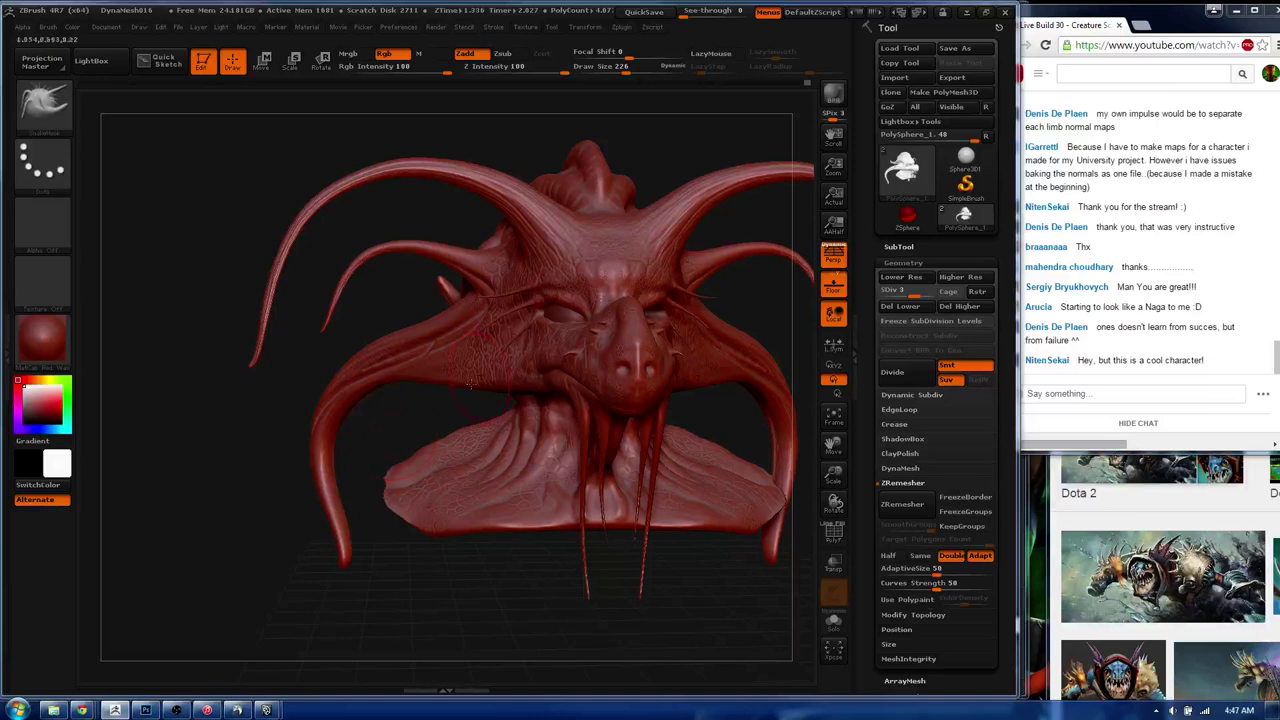
pyautogui.moveTo(608, 232); pyautogui.dragTo(500, 120)
pyautogui.press('b')
pyautogui.press('s')
pyautogui.press('t')
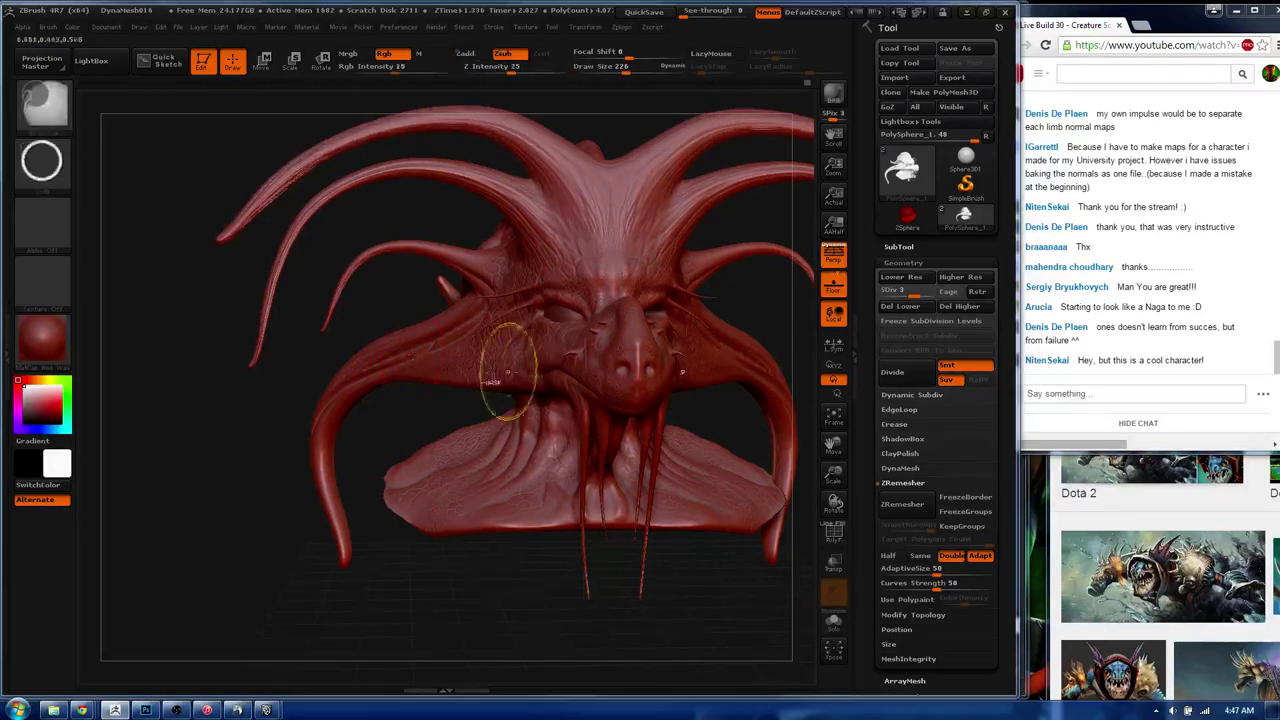
pyautogui.press('b')
pyautogui.press('s')
pyautogui.press('h')
# - Orbit around the head to inspect the new horns from side and front, then frame it
pyautogui.moveTo(483, 295); pyautogui.dragTo(483, 278)
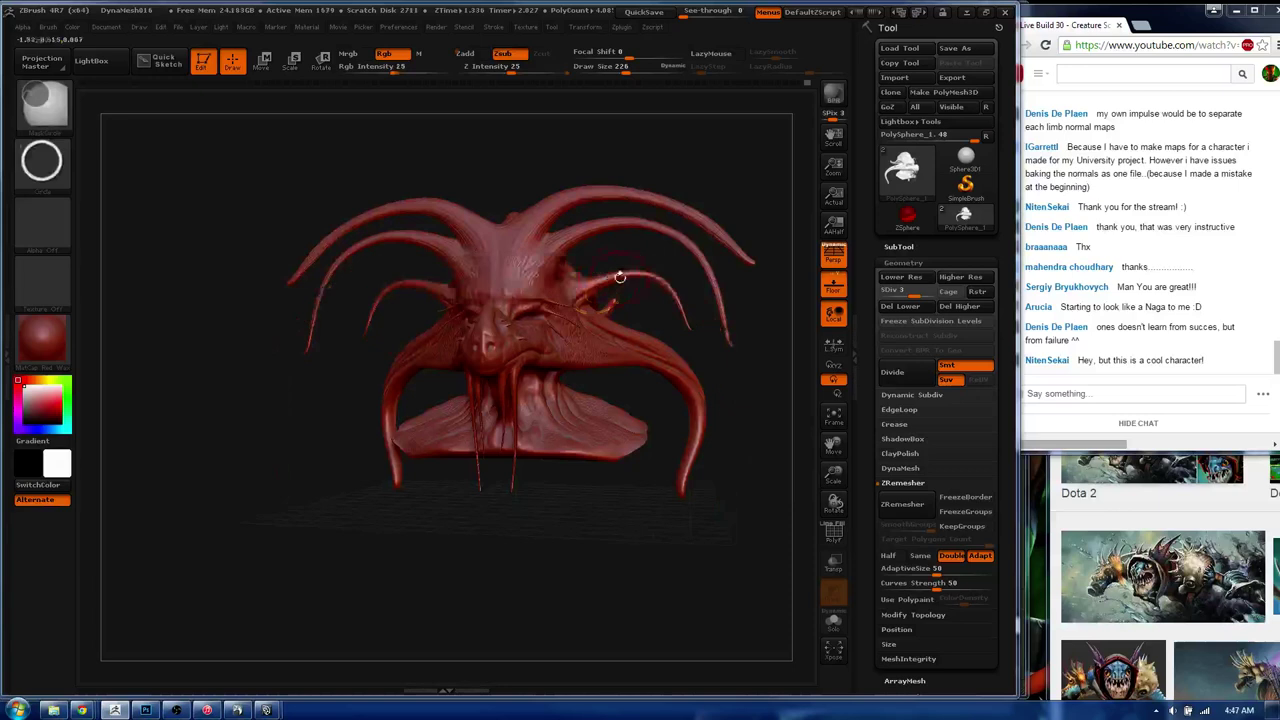
pyautogui.moveTo(420, 560)
pyautogui.mouseDown()
pyautogui.moveTo(525, 291)
pyautogui.moveTo(810, 175)
pyautogui.mouseUp()
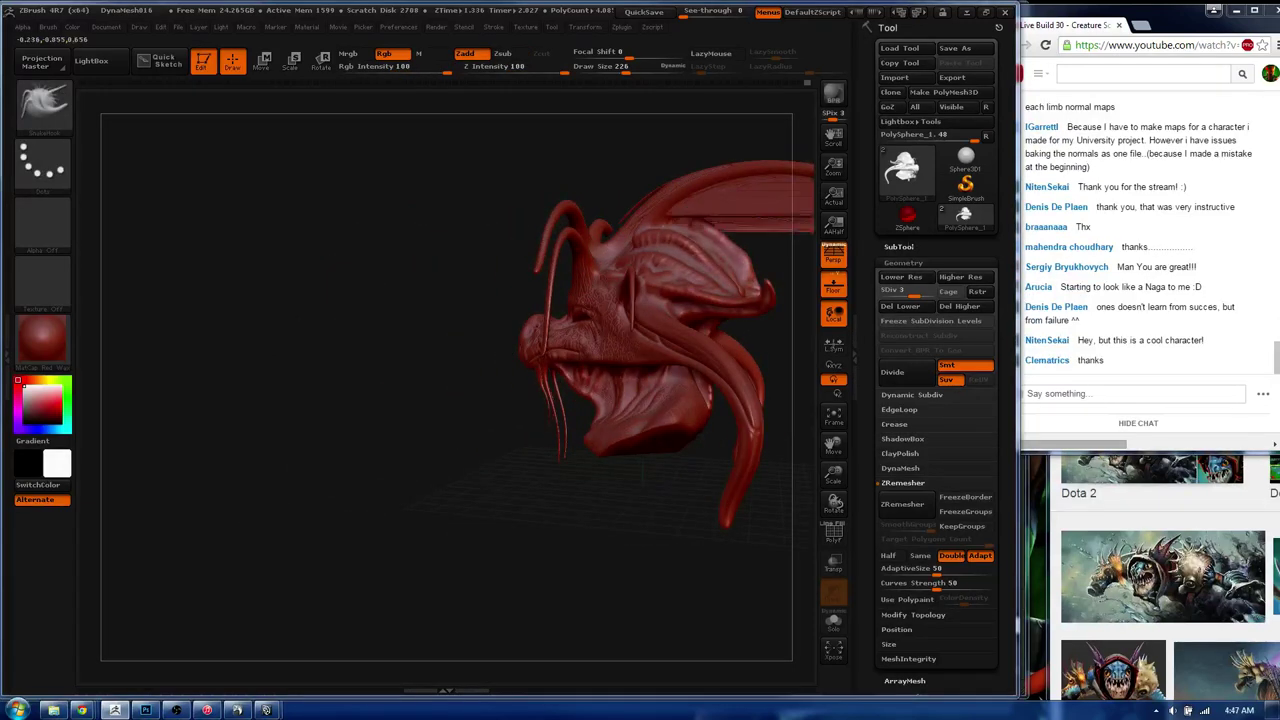
pyautogui.moveTo(575, 265)
pyautogui.mouseDown()
pyautogui.moveTo(495, 270)
pyautogui.moveTo(716, 186)
pyautogui.mouseUp()
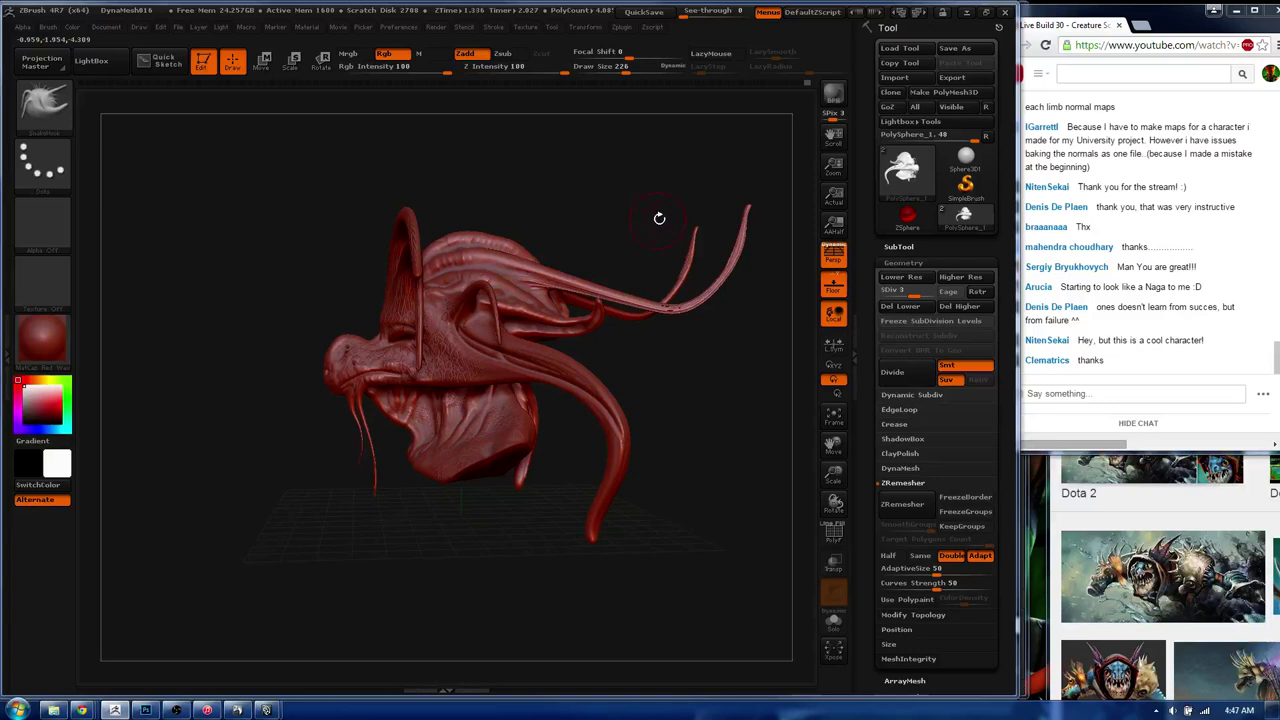
pyautogui.press('ctrl')
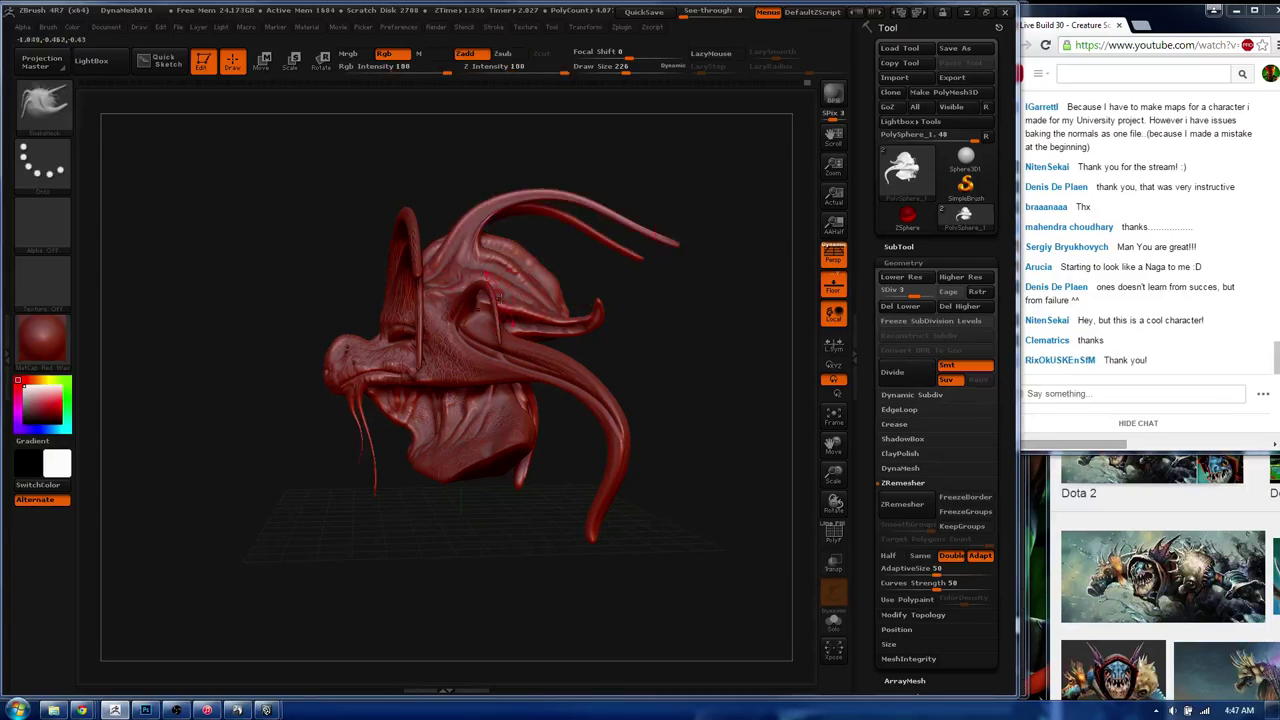
pyautogui.moveTo(723, 274)
pyautogui.mouseDown()
pyautogui.moveTo(477, 316)
pyautogui.moveTo(460, 362)
pyautogui.mouseUp()
pyautogui.moveTo(486, 509); pyautogui.dragTo(490, 412)
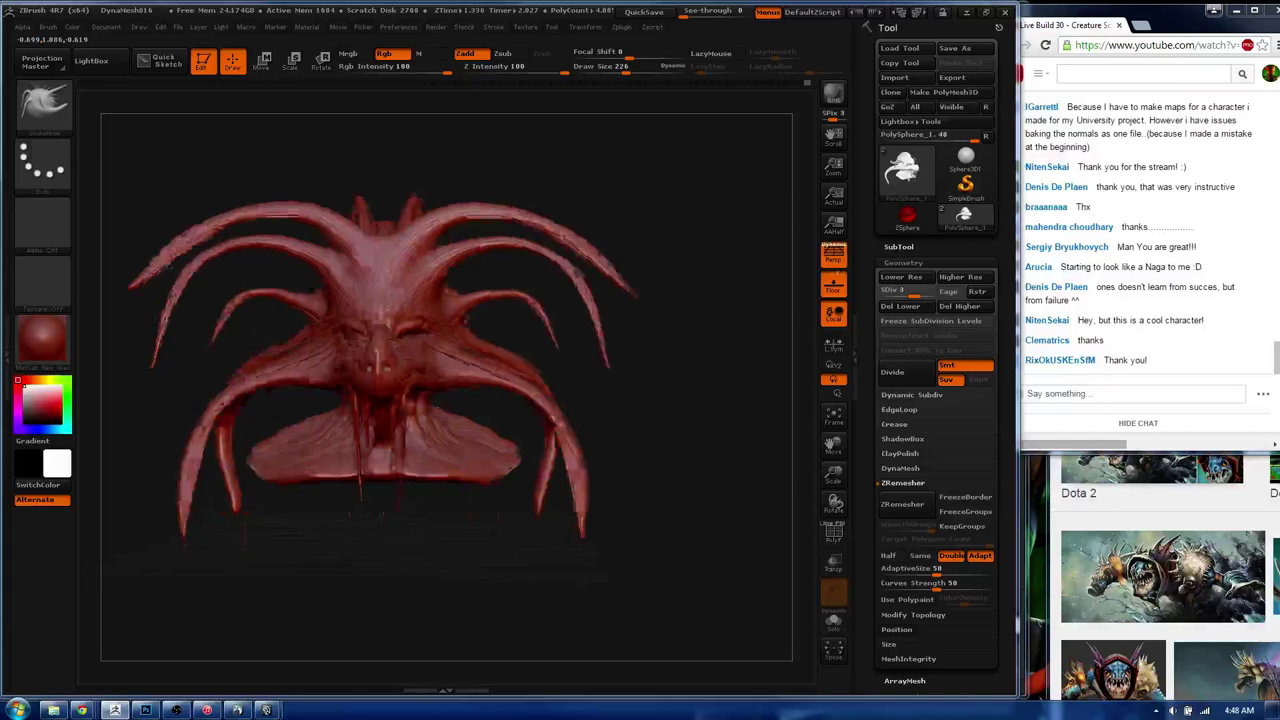
pyautogui.moveTo(432, 208); pyautogui.dragTo(468, 330)
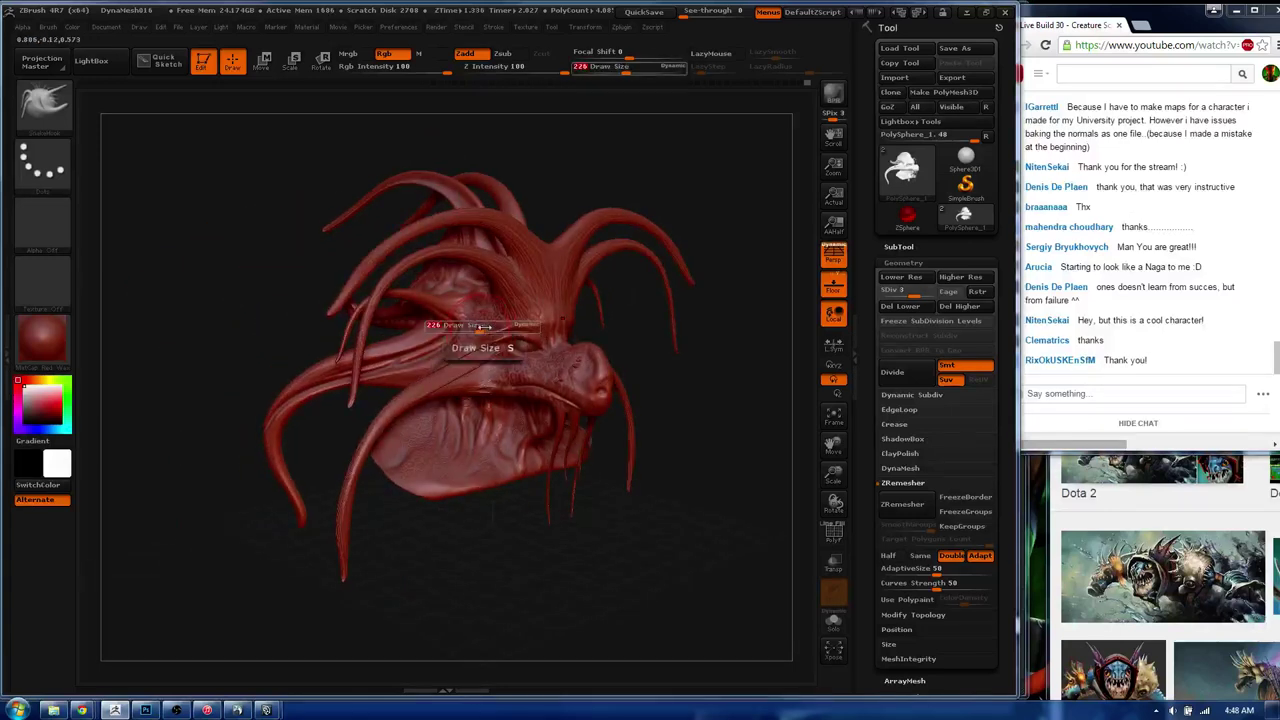
pyautogui.moveTo(496, 384)
pyautogui.mouseDown()
pyautogui.moveTo(458, 381)
pyautogui.moveTo(406, 598)
pyautogui.mouseUp()
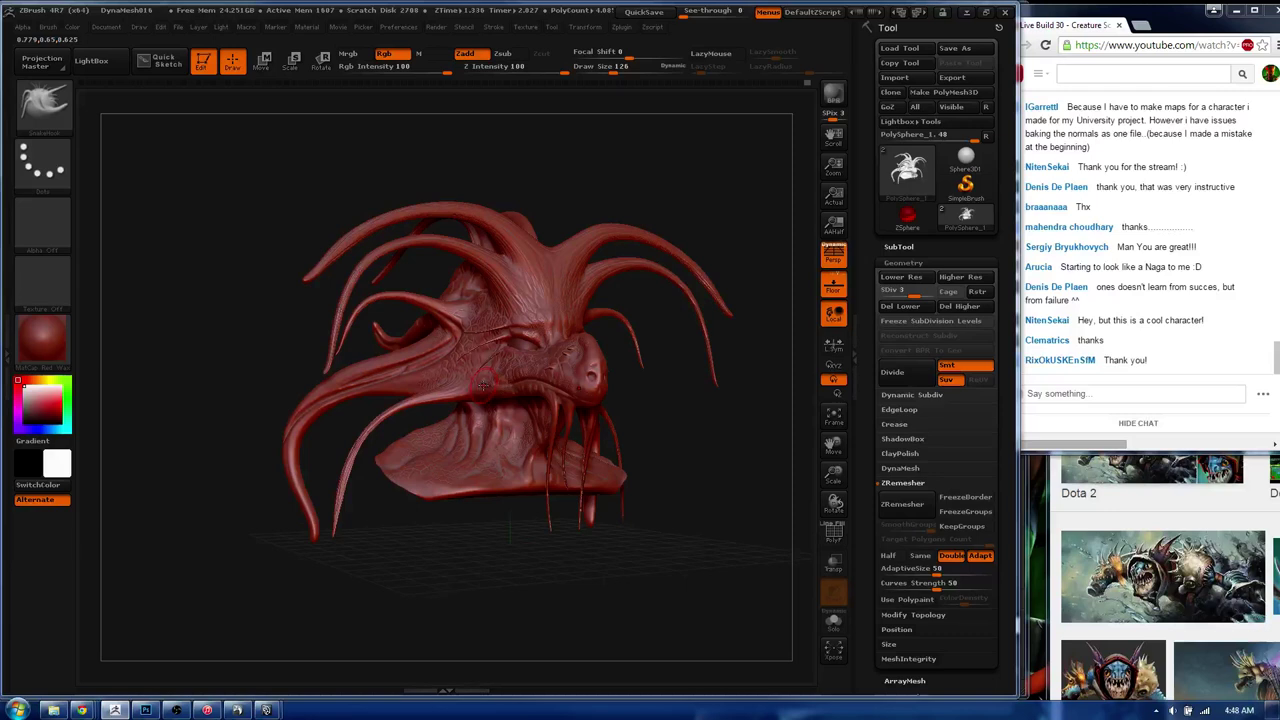
pyautogui.moveTo(478, 399); pyautogui.dragTo(545, 503)
pyautogui.press('f')
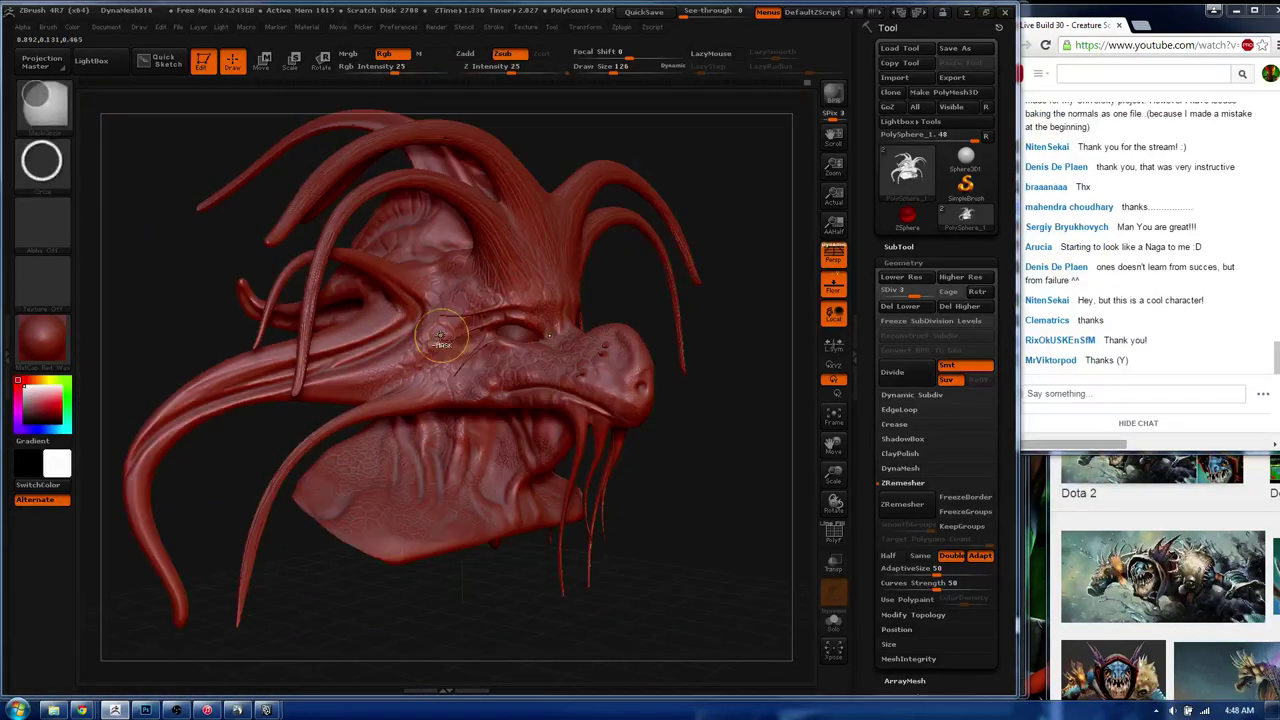
pyautogui.moveTo(506, 350); pyautogui.dragTo(514, 366)
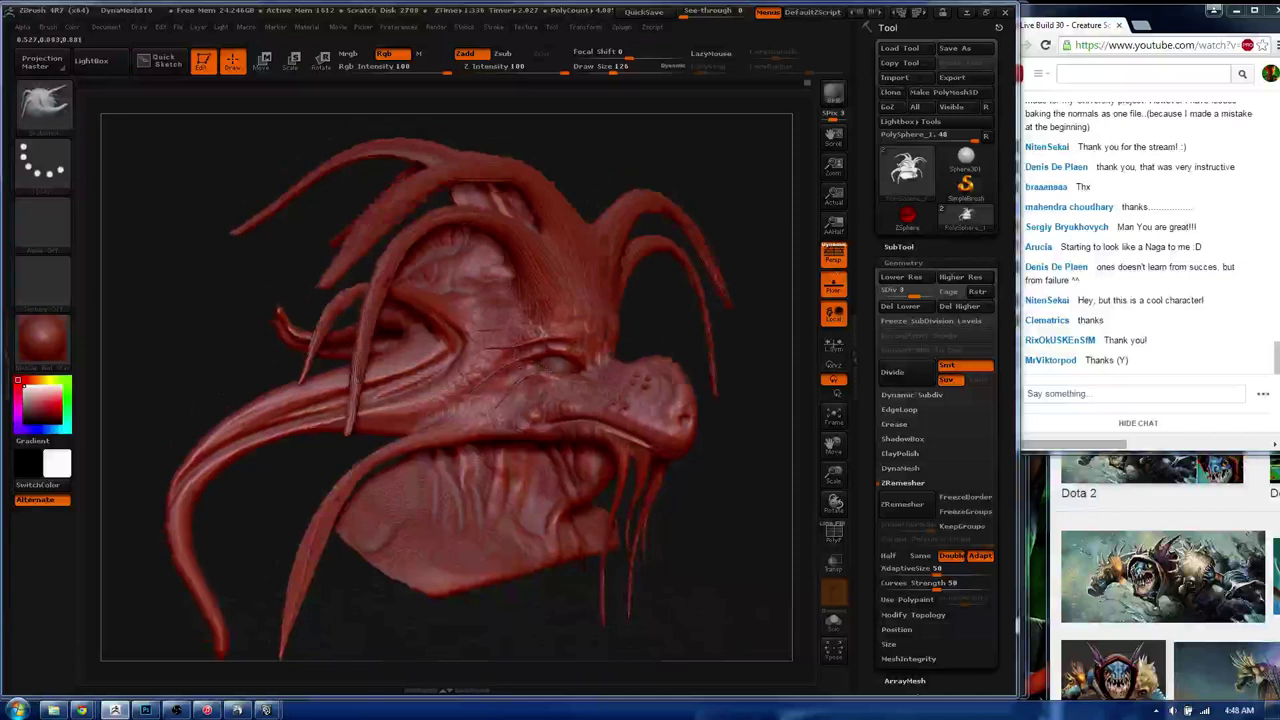
# - Pick a low-intensity detail brush at size 89 with FreeHand stroke and Alpha 48
pyautogui.press('b')
pyautogui.click(514, 366)
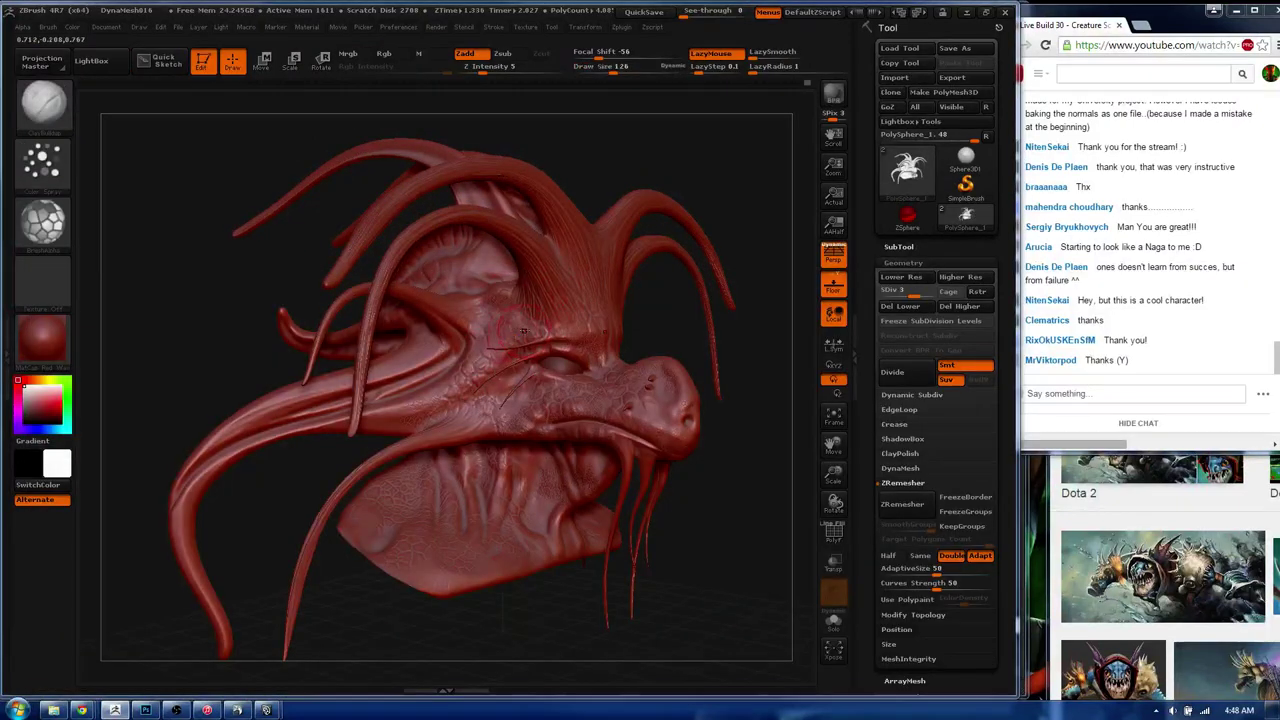
pyautogui.press('s')
pyautogui.moveTo(530, 338); pyautogui.dragTo(505, 338)
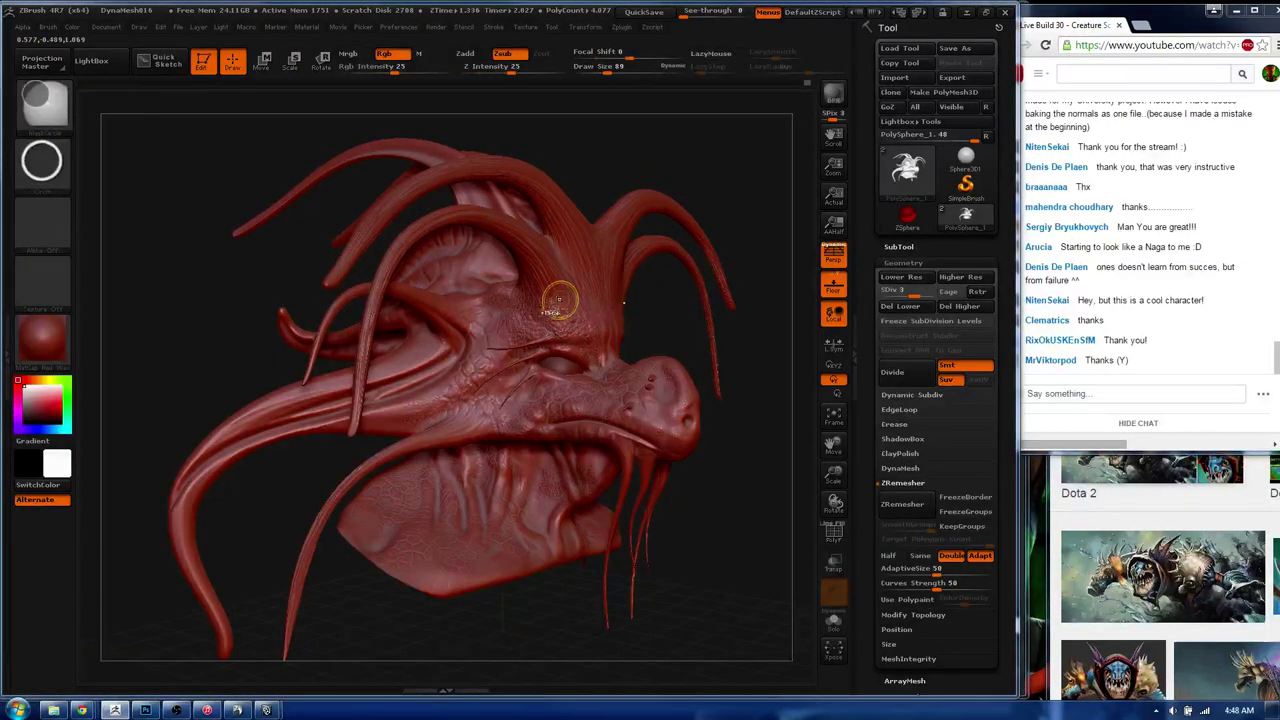
pyautogui.click(42, 162)
pyautogui.click(235, 178)
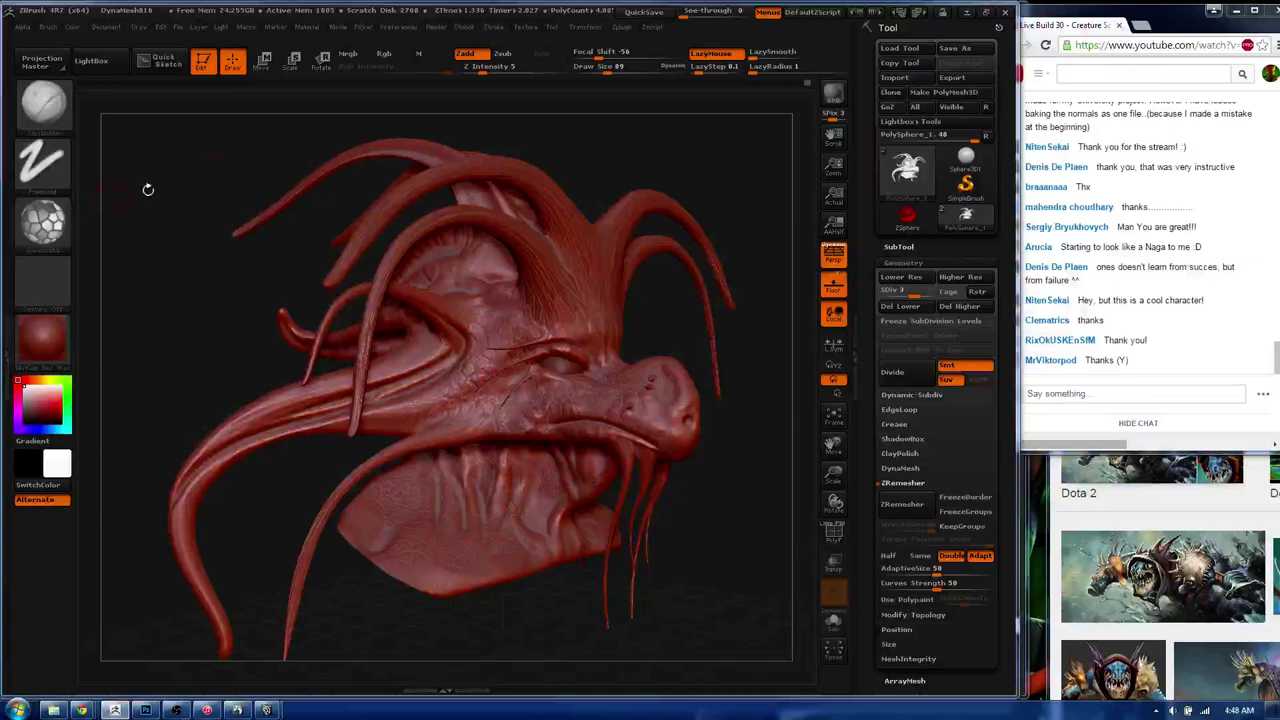
pyautogui.click(42, 220)
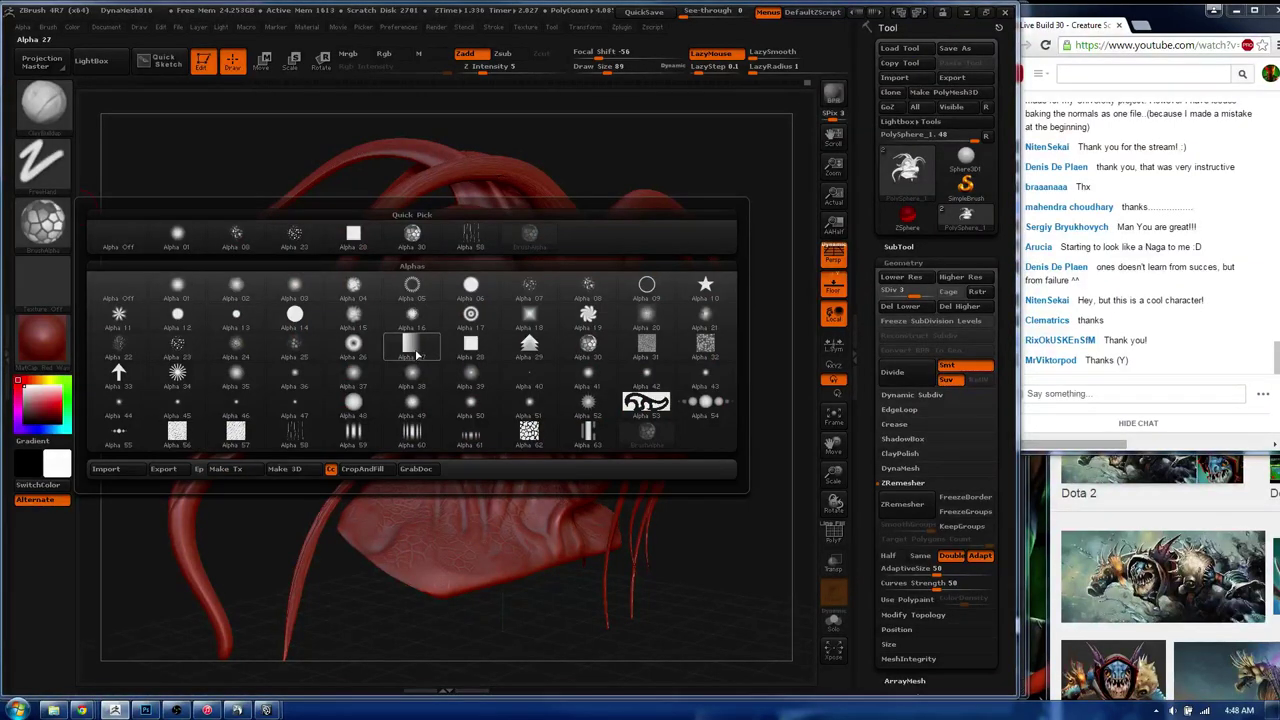
pyautogui.click(338, 405)
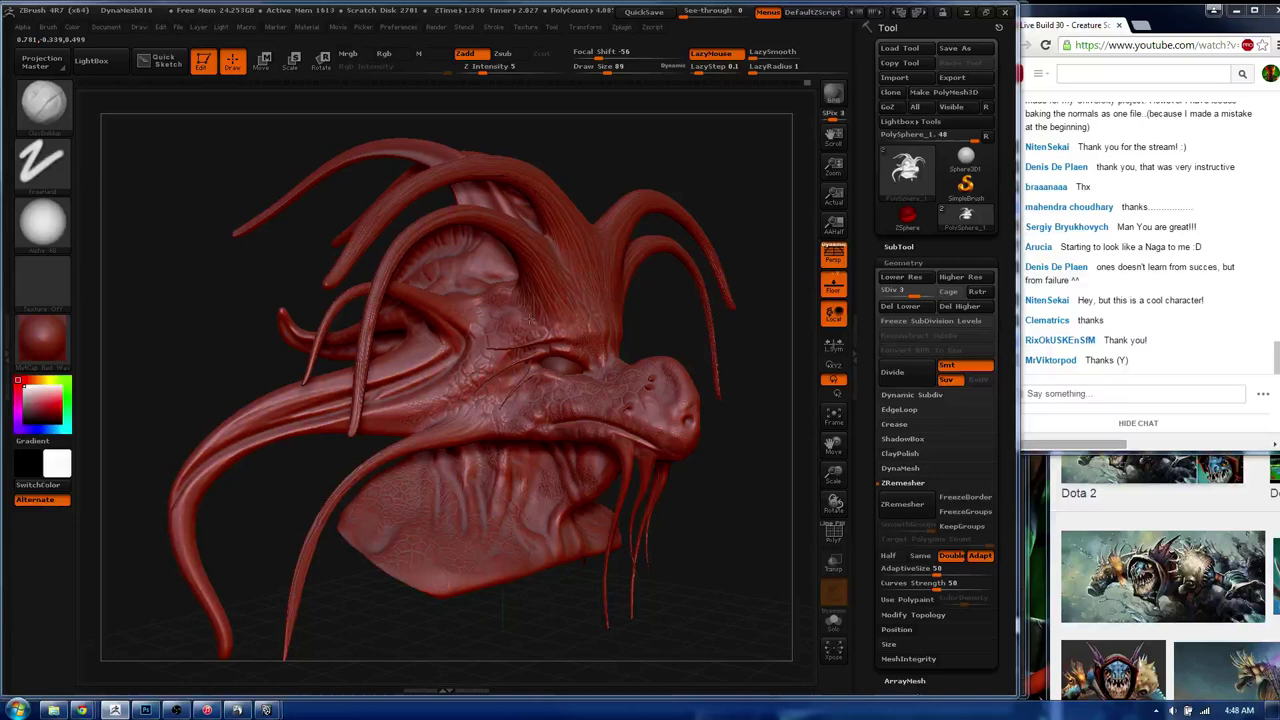
# - Test a couple of strokes on the head and shrink the draw size to 50
pyautogui.keyDown('shift'); pyautogui.moveTo(529, 317); pyautogui.dragTo(512, 330); pyautogui.keyUp('shift')
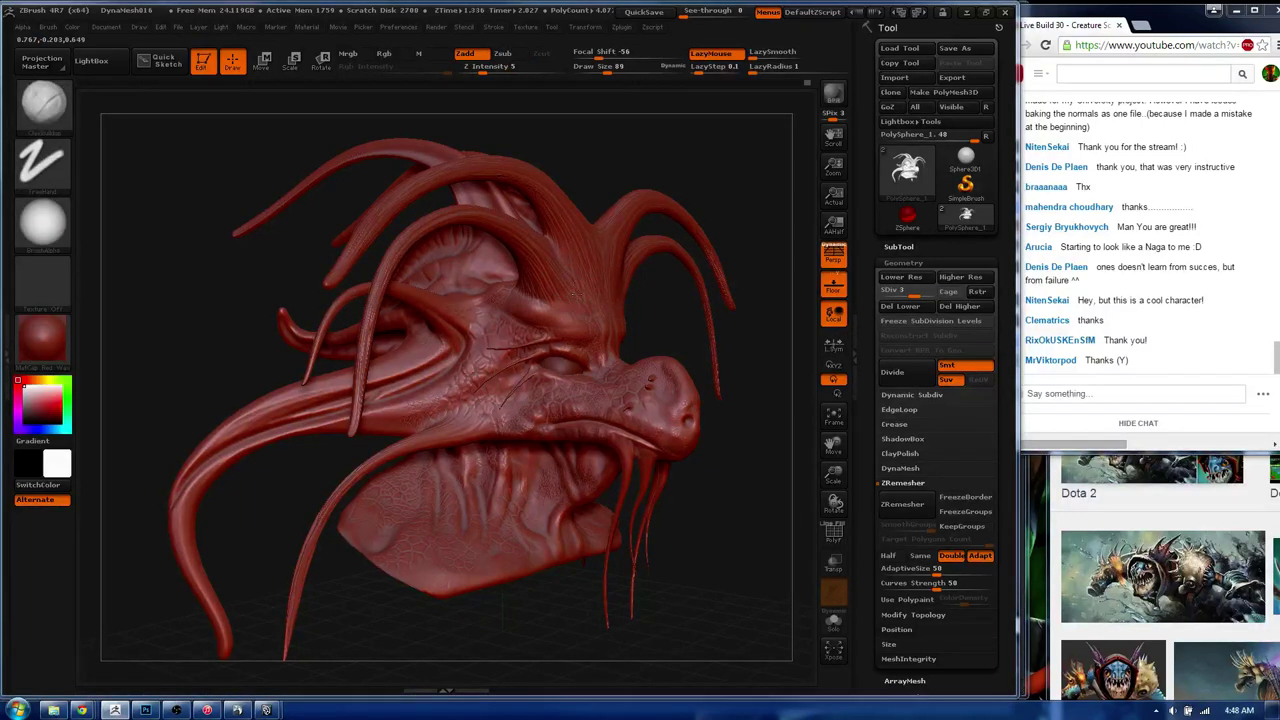
pyautogui.moveTo(622, 276)
pyautogui.mouseDown()
pyautogui.moveTo(625, 318)
pyautogui.moveTo(537, 331)
pyautogui.moveTo(556, 322)
pyautogui.mouseUp()
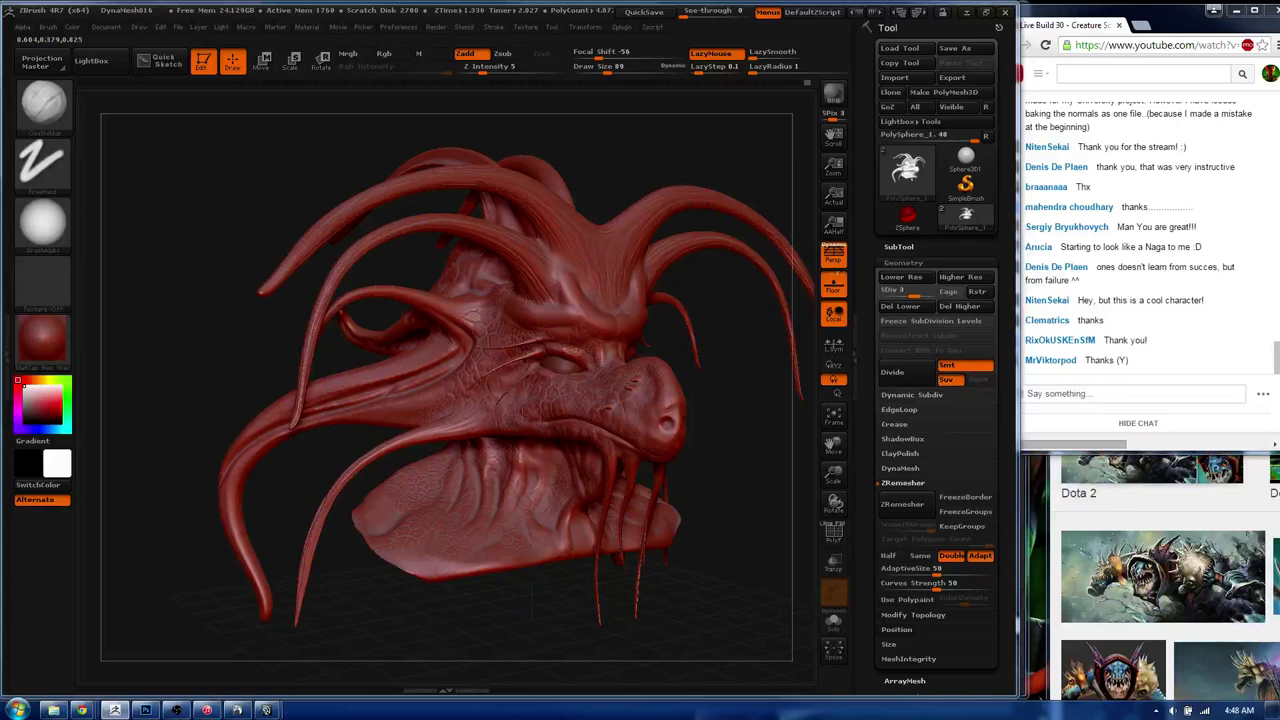
pyautogui.press('s')
pyautogui.moveTo(495, 410); pyautogui.dragTo(470, 410)
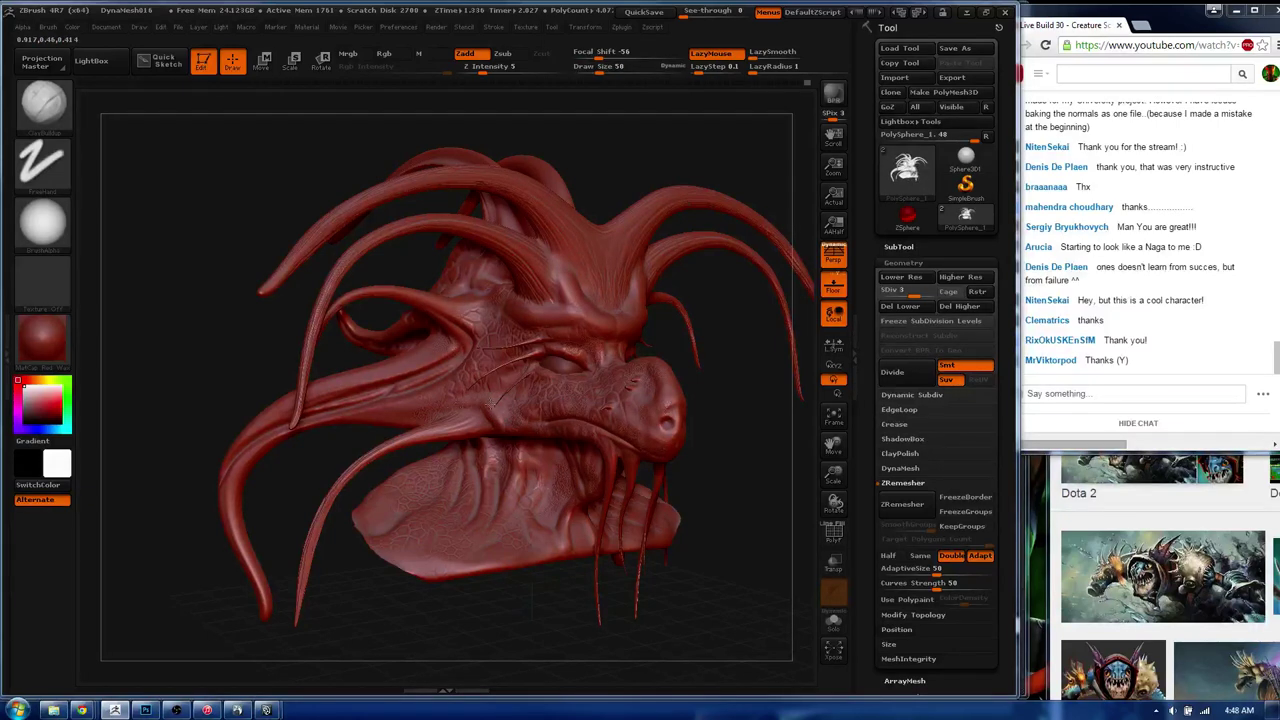
# - Orbit around the face to inspect it and raise Z Intensity from 5 to 14
pyautogui.moveTo(512, 430); pyautogui.dragTo(500, 441)
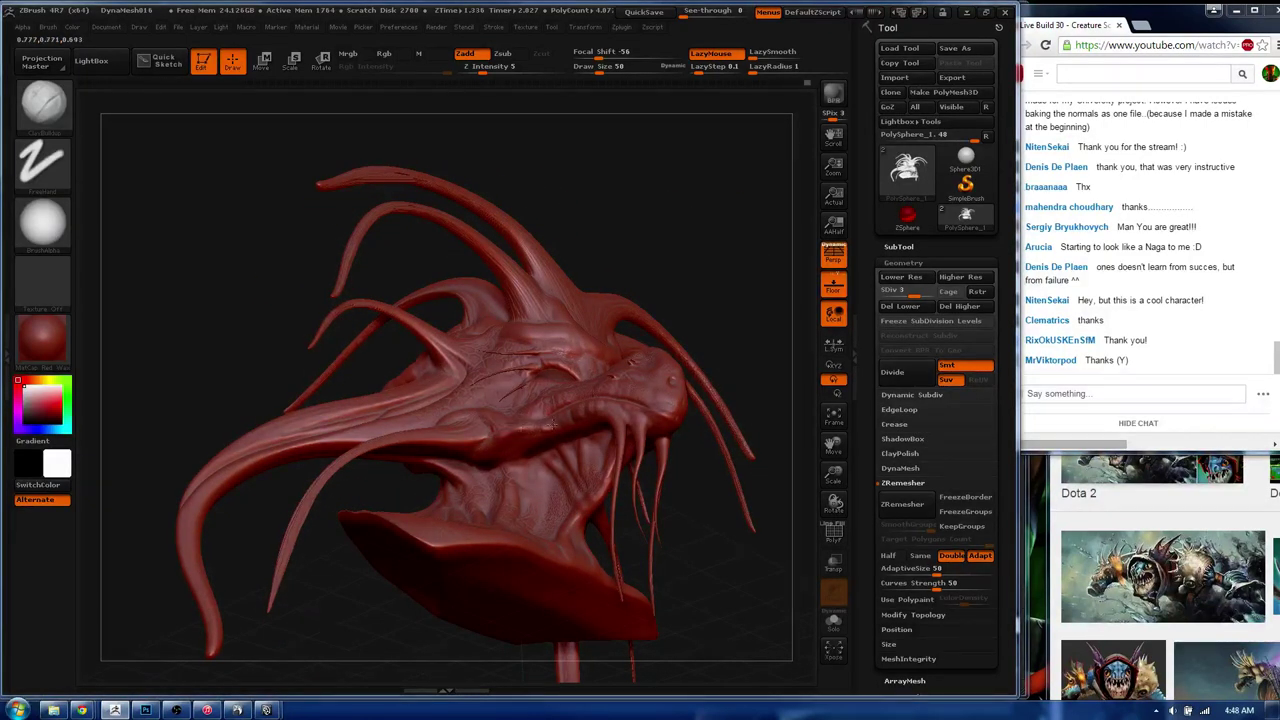
pyautogui.moveTo(481, 456); pyautogui.dragTo(560, 470)
pyautogui.moveTo(474, 424)
pyautogui.mouseDown()
pyautogui.moveTo(516, 400)
pyautogui.moveTo(515, 383)
pyautogui.mouseUp()
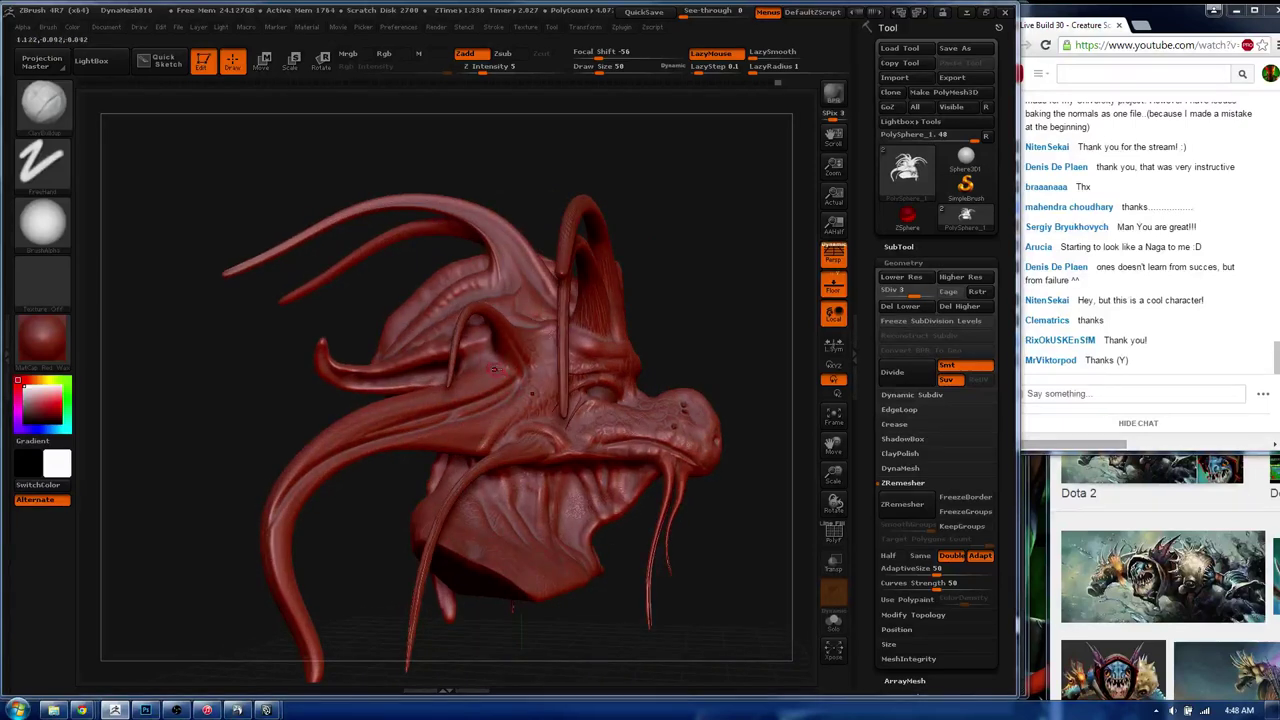
pyautogui.moveTo(535, 355); pyautogui.dragTo(527, 351)
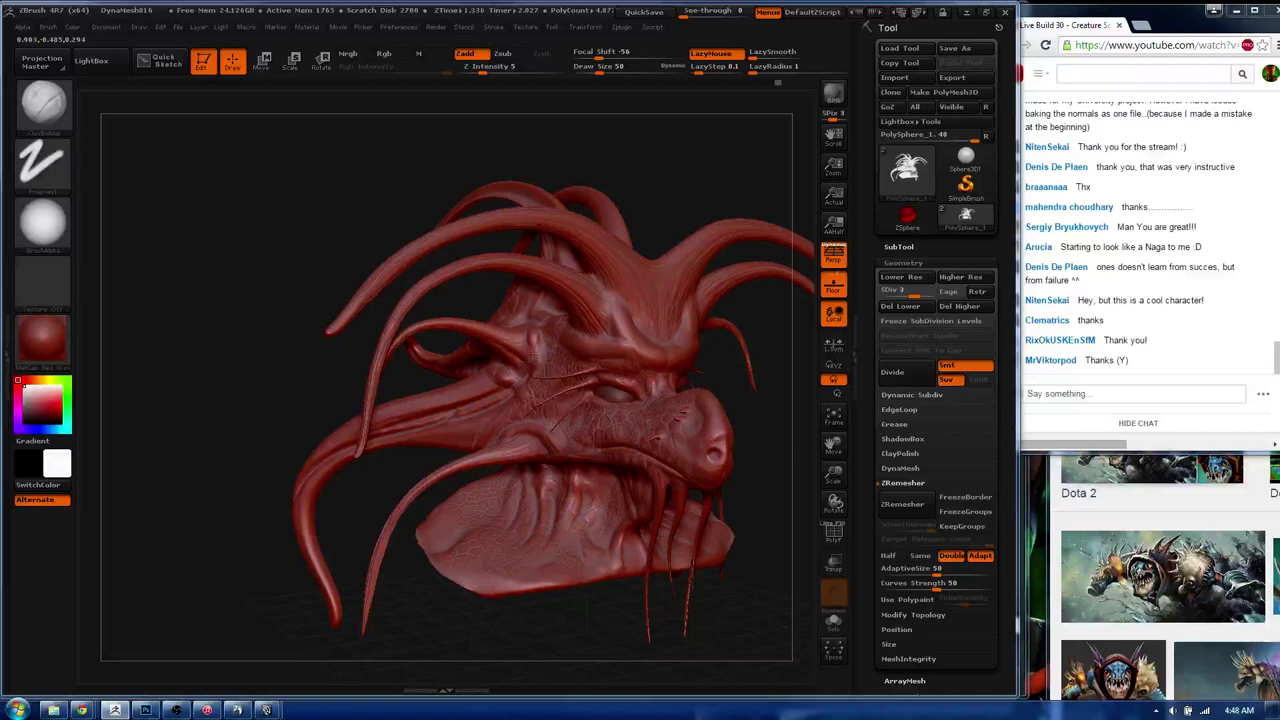
pyautogui.moveTo(540, 322); pyautogui.dragTo(612, 310)
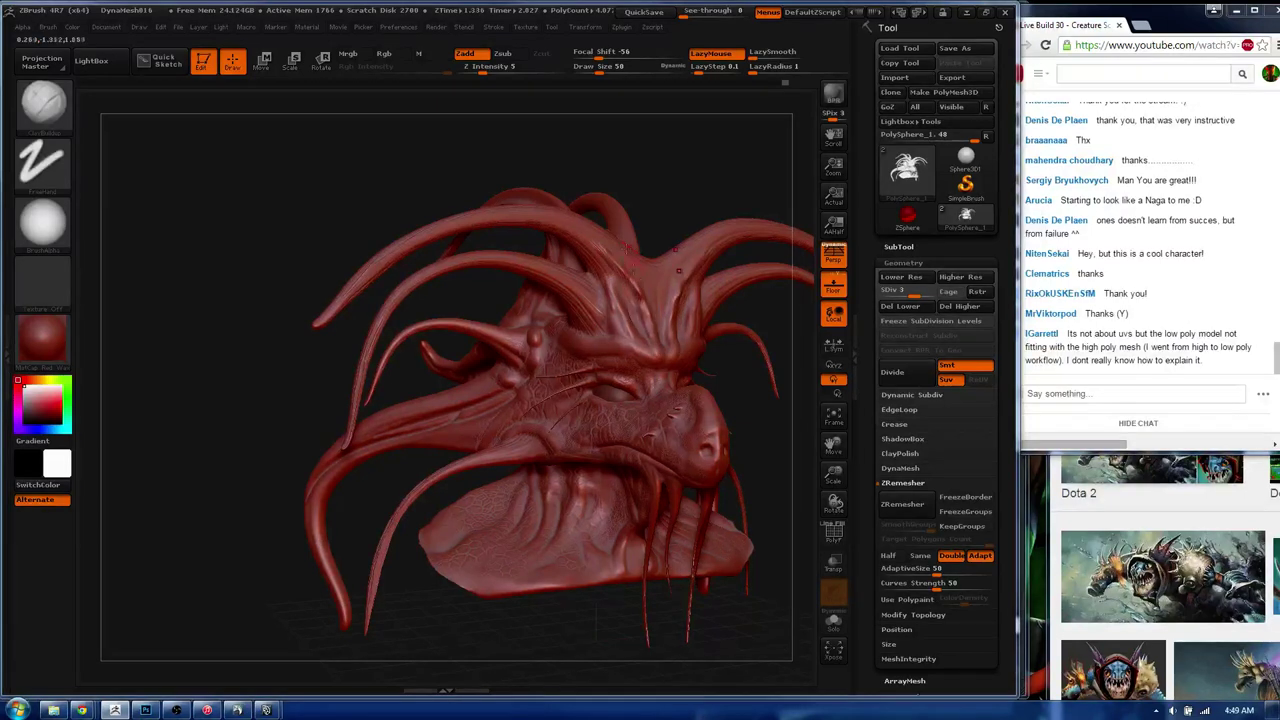
pyautogui.moveTo(612, 270)
pyautogui.mouseDown()
pyautogui.moveTo(443, 360)
pyautogui.moveTo(526, 276)
pyautogui.mouseUp()
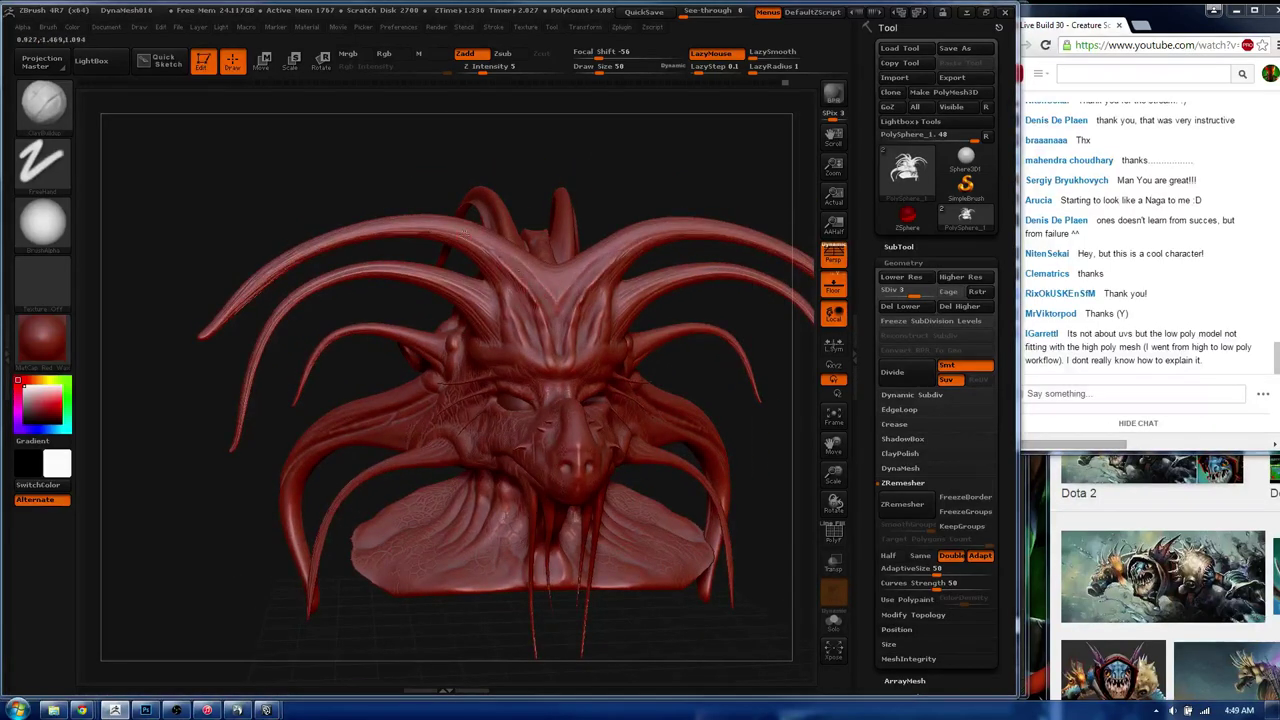
pyautogui.moveTo(370, 356); pyautogui.dragTo(374, 347)
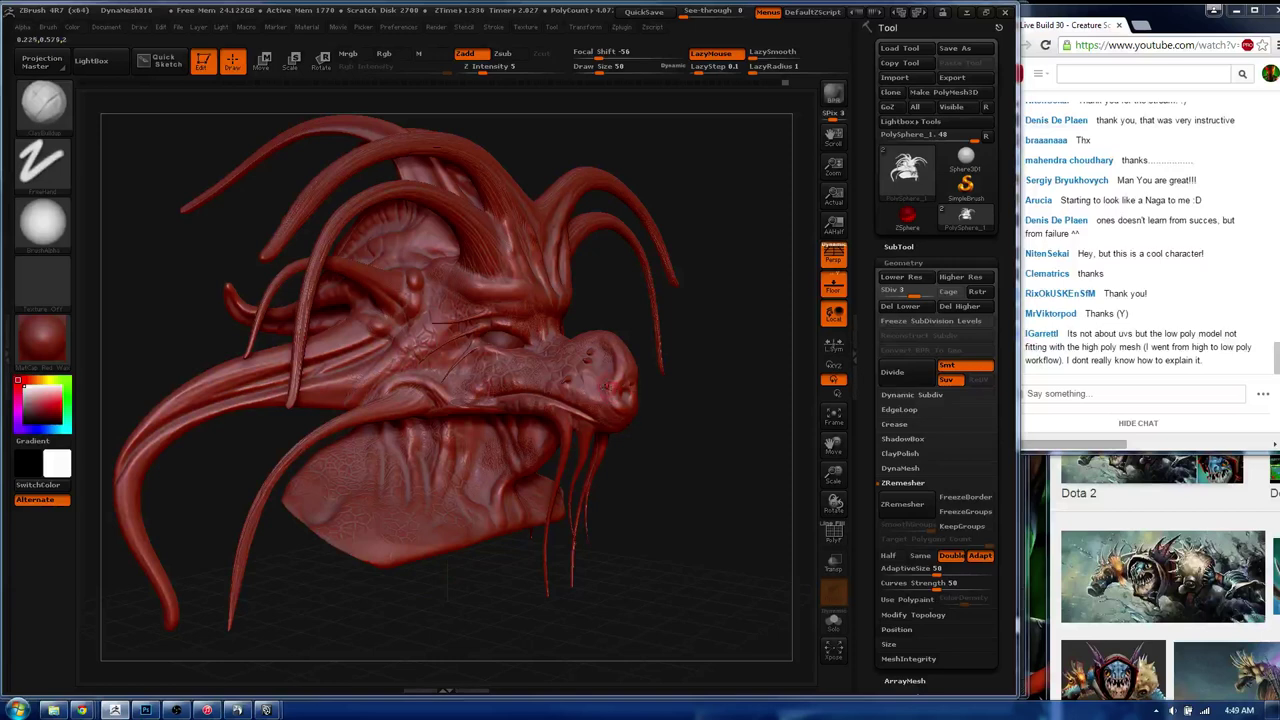
pyautogui.moveTo(593, 390); pyautogui.dragTo(640, 380)
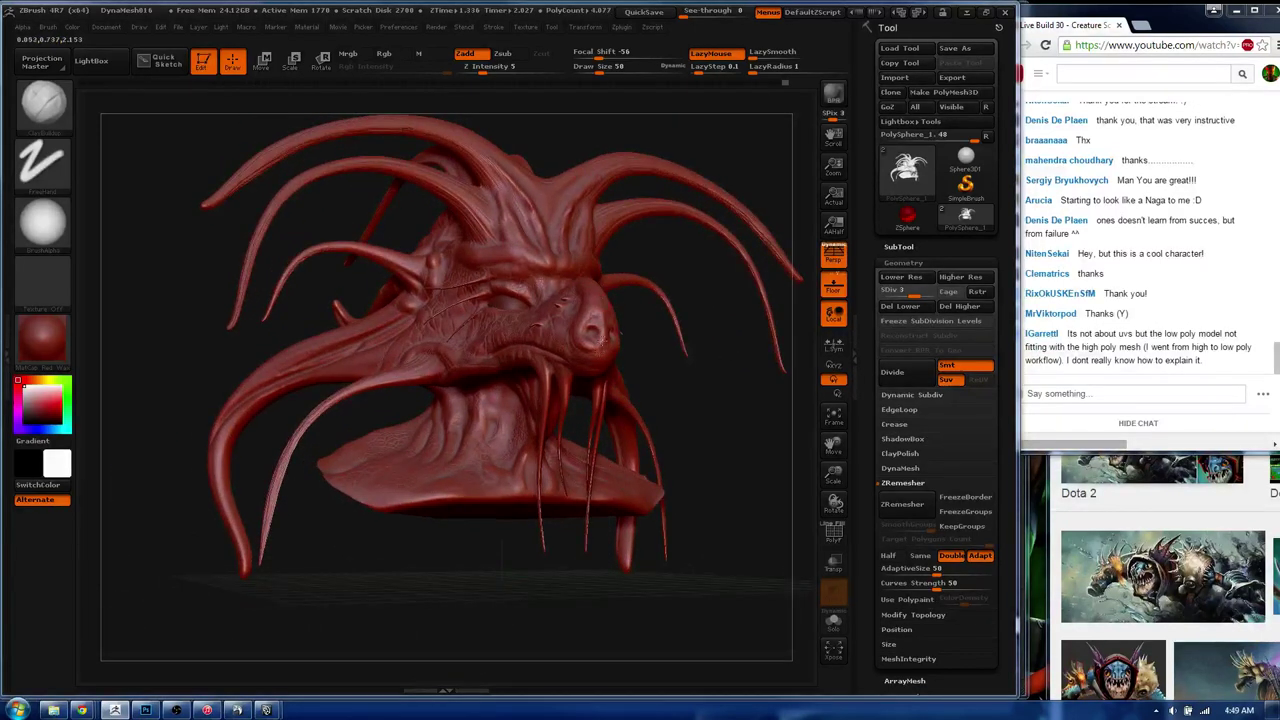
pyautogui.moveTo(580, 302)
pyautogui.mouseDown()
pyautogui.moveTo(477, 342)
pyautogui.moveTo(470, 333)
pyautogui.mouseUp()
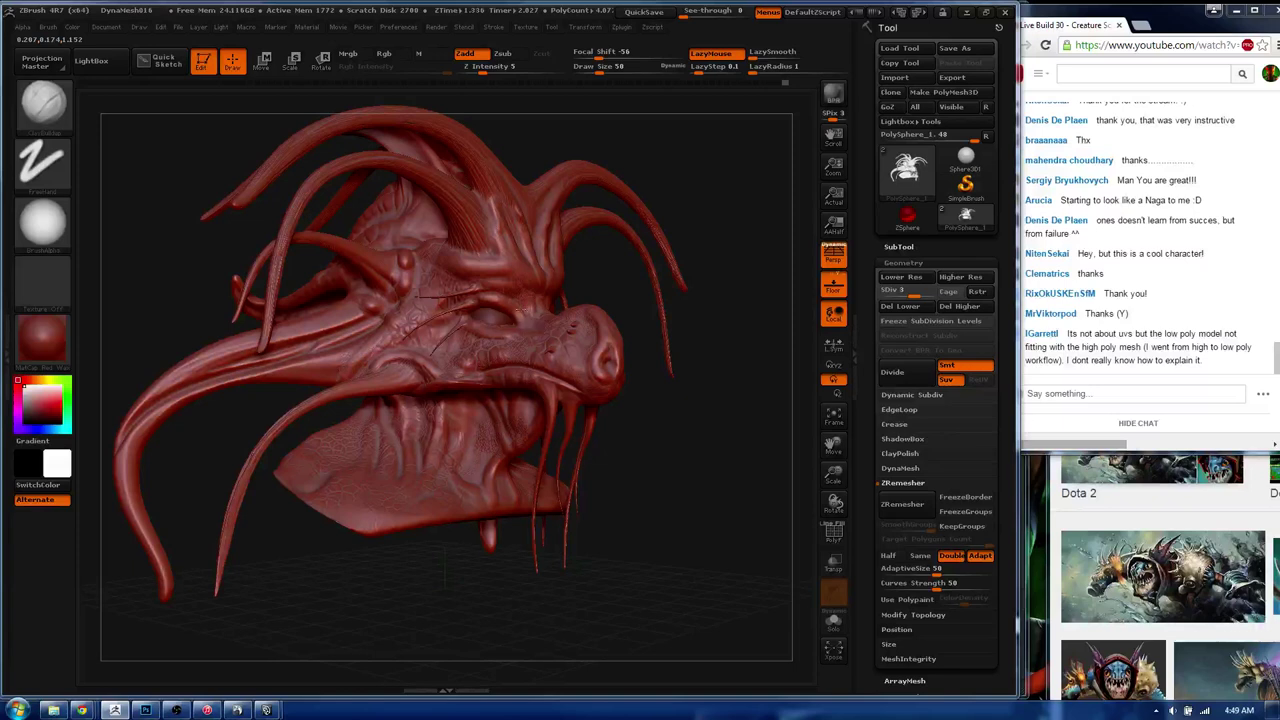
pyautogui.moveTo(533, 342); pyautogui.dragTo(483, 367)
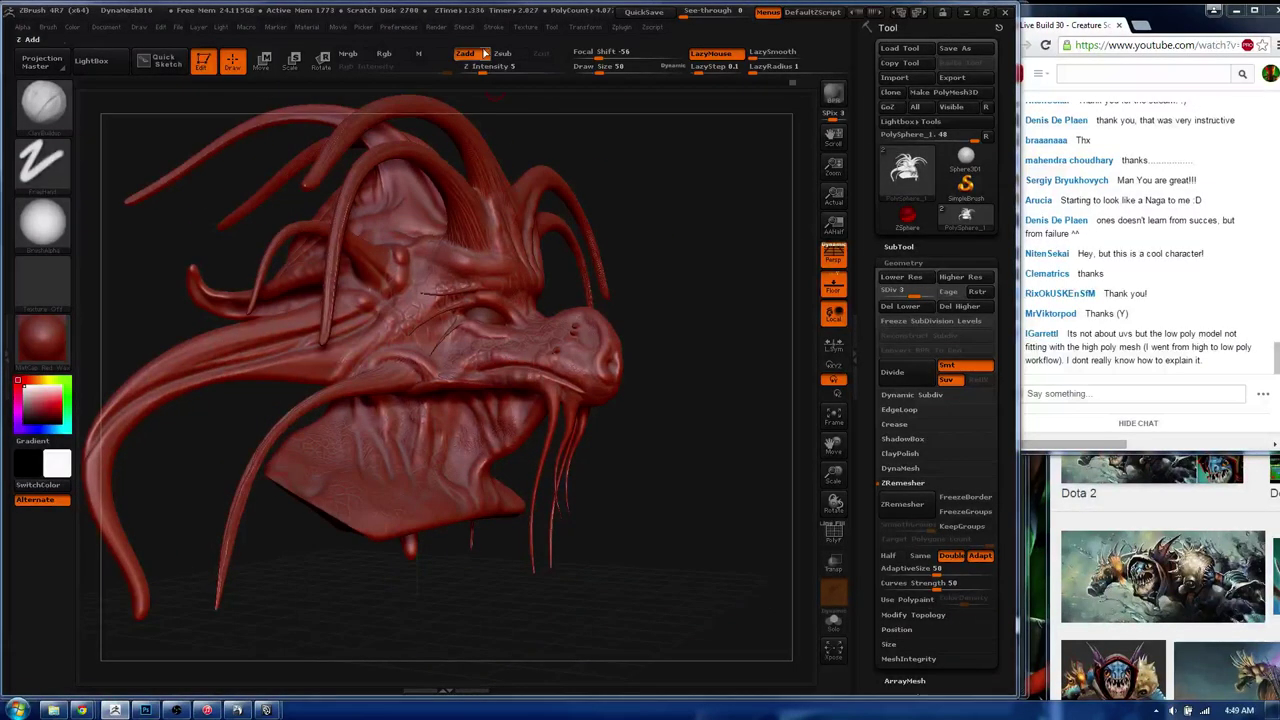
pyautogui.moveTo(462, 70); pyautogui.dragTo(474, 70)
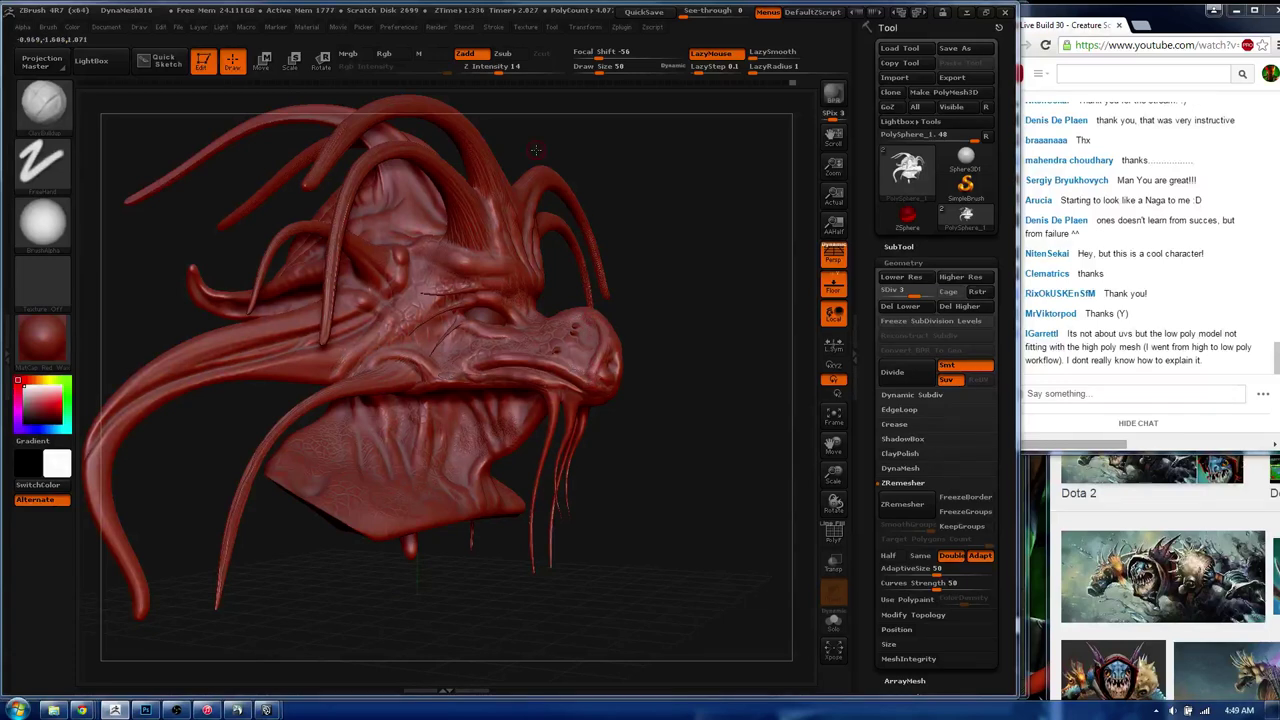
pyautogui.moveTo(484, 331)
pyautogui.mouseDown()
pyautogui.moveTo(520, 300)
pyautogui.moveTo(487, 350)
pyautogui.mouseUp()
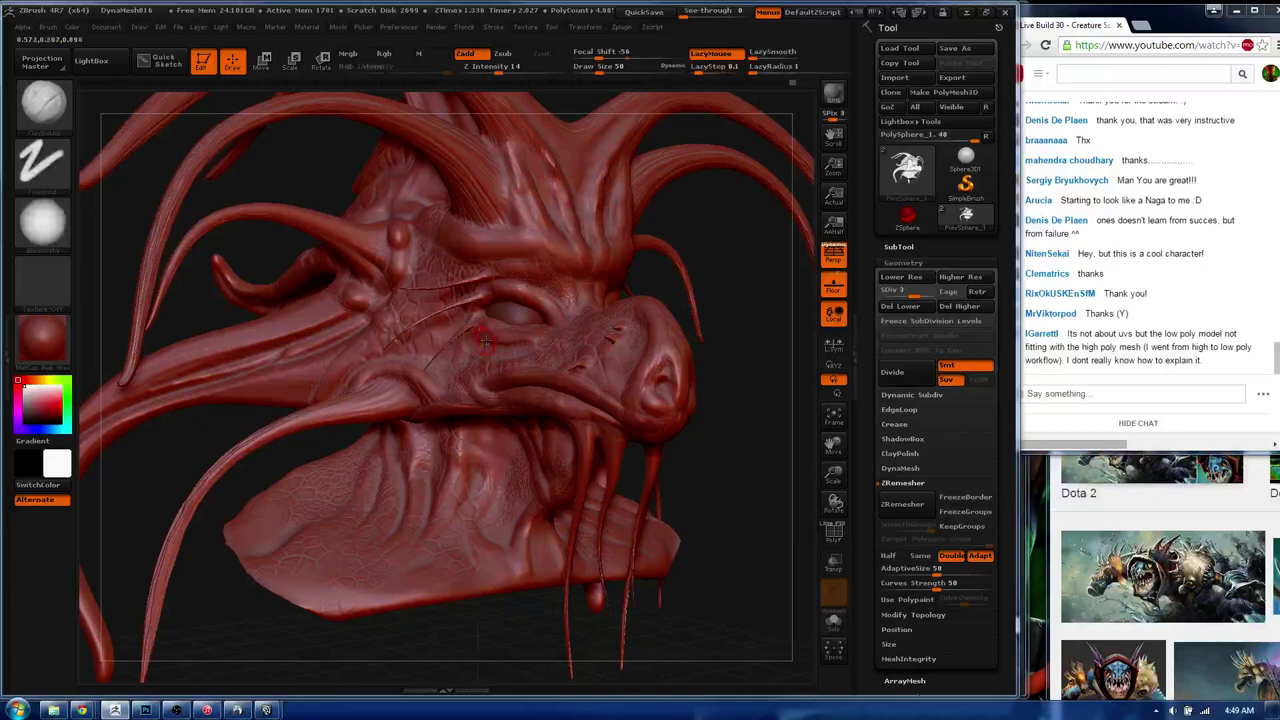
# - Carve a crease near the eye plus vertical grooves and diagonal creases along the lower jaw
pyautogui.moveTo(540, 286); pyautogui.dragTo(573, 312)
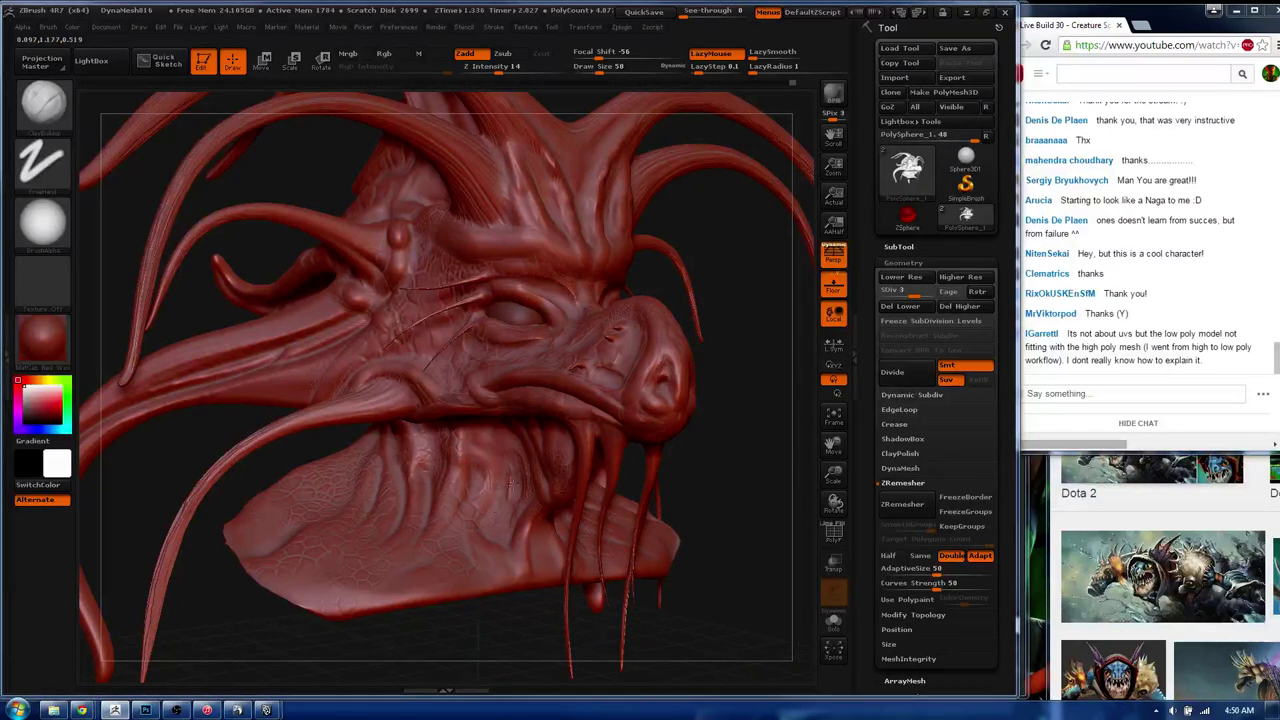
pyautogui.moveTo(480, 434); pyautogui.dragTo(480, 518)
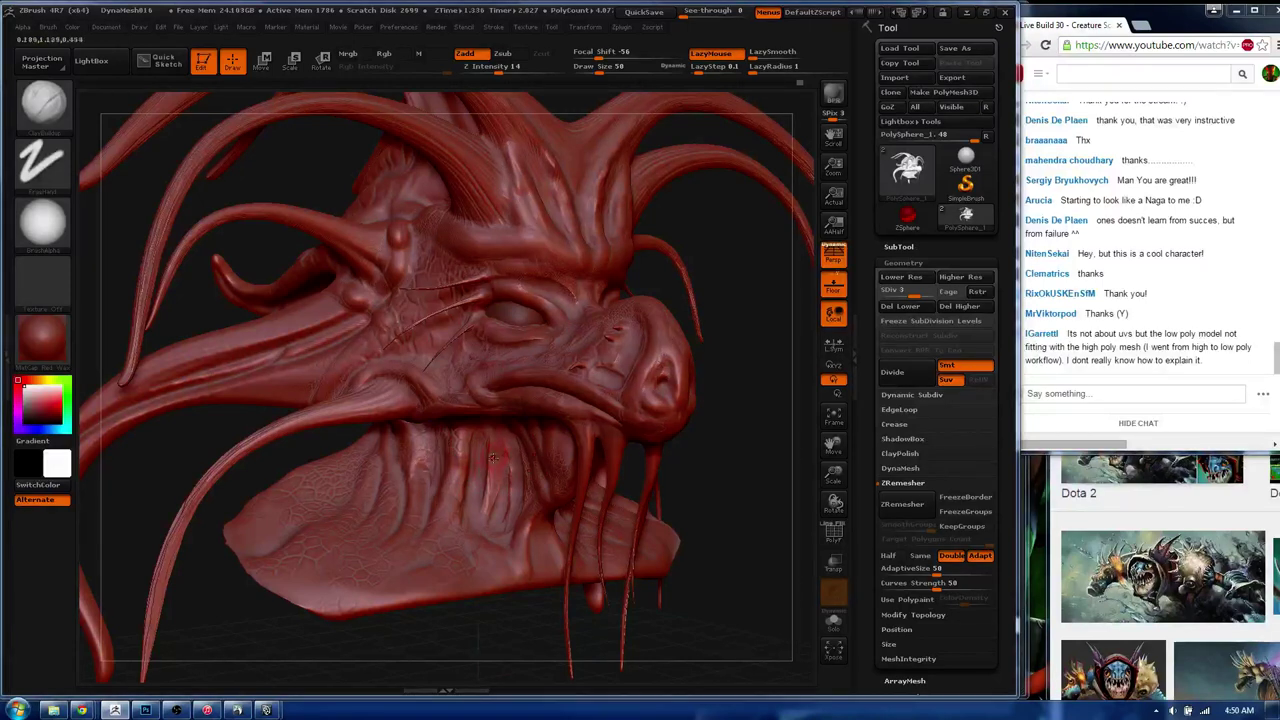
pyautogui.moveTo(488, 460); pyautogui.dragTo(480, 522)
pyautogui.moveTo(496, 432); pyautogui.dragTo(484, 548)
pyautogui.moveTo(474, 502)
pyautogui.mouseDown()
pyautogui.moveTo(488, 566)
pyautogui.moveTo(436, 576)
pyautogui.moveTo(410, 540)
pyautogui.moveTo(455, 586)
pyautogui.moveTo(365, 562)
pyautogui.mouseUp()
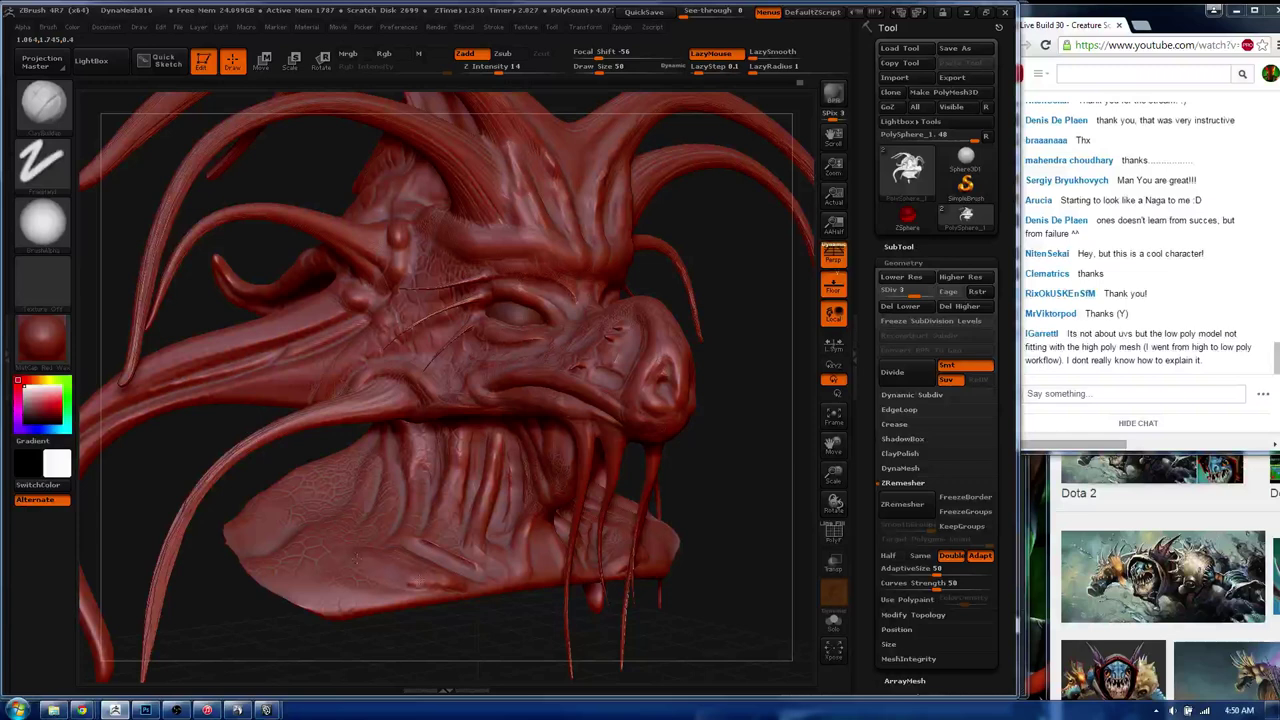
pyautogui.moveTo(445, 588)
pyautogui.mouseDown()
pyautogui.moveTo(345, 560)
pyautogui.moveTo(379, 566)
pyautogui.mouseUp()
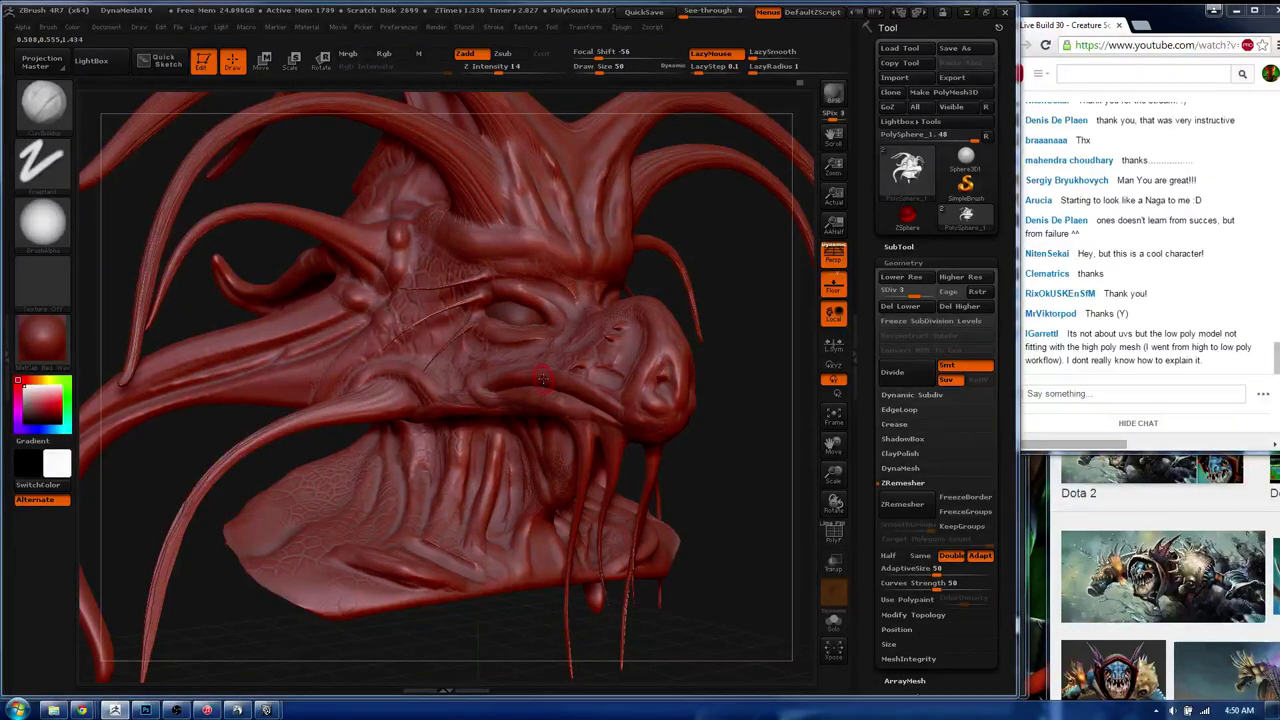
pyautogui.moveTo(429, 243); pyautogui.dragTo(450, 318)
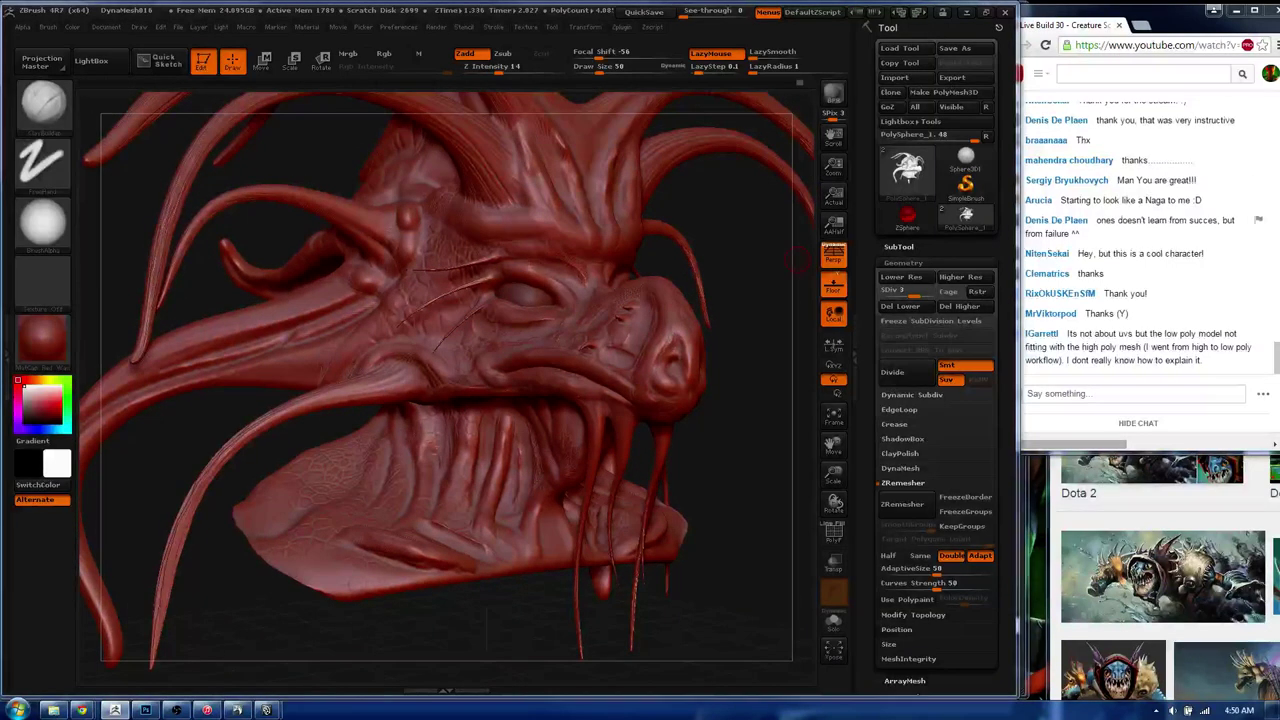
pyautogui.hotkey('alt', 'Tab')
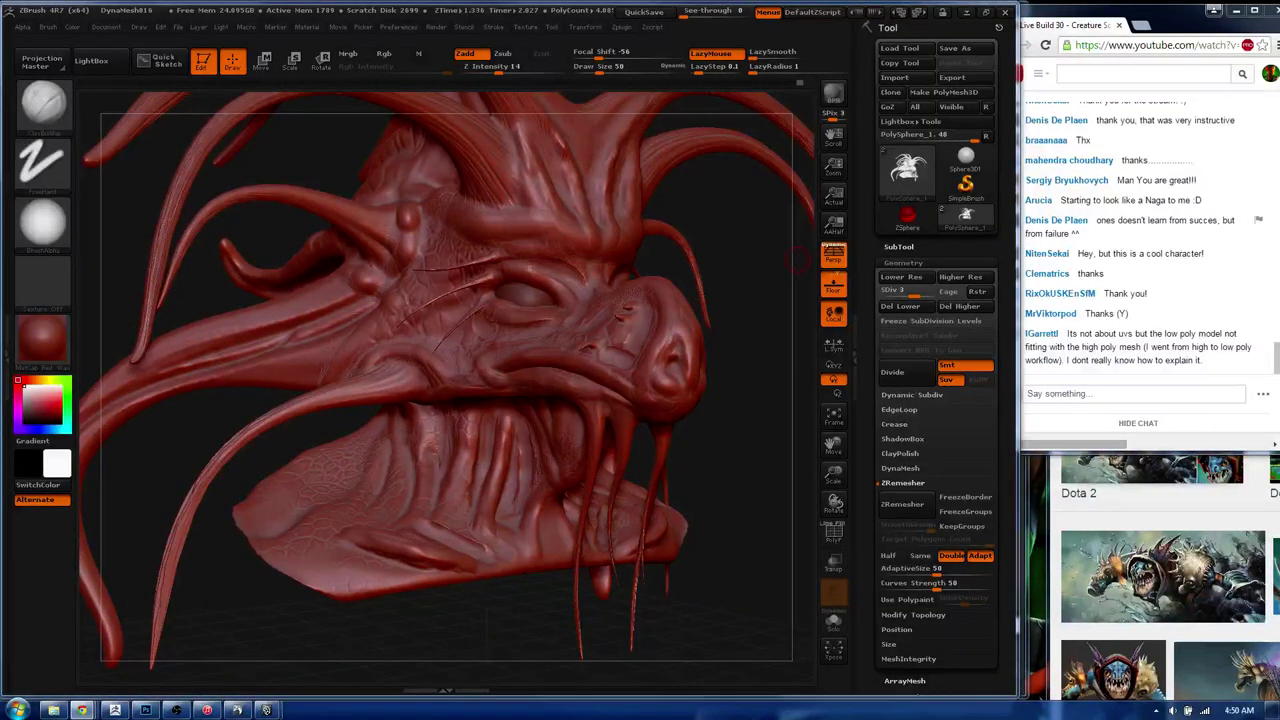